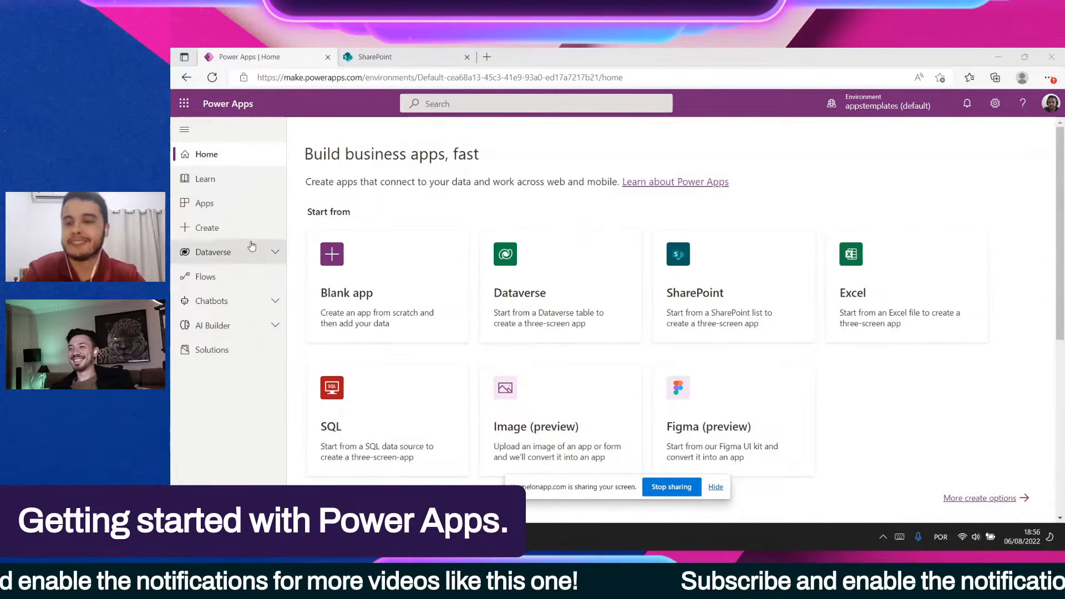
View the apps available in the Microsoft 365 app launcher and close it
{"action": "left_click", "coordinate": [184, 104]}
{"action": "left_click", "coordinate": [853, 205]}
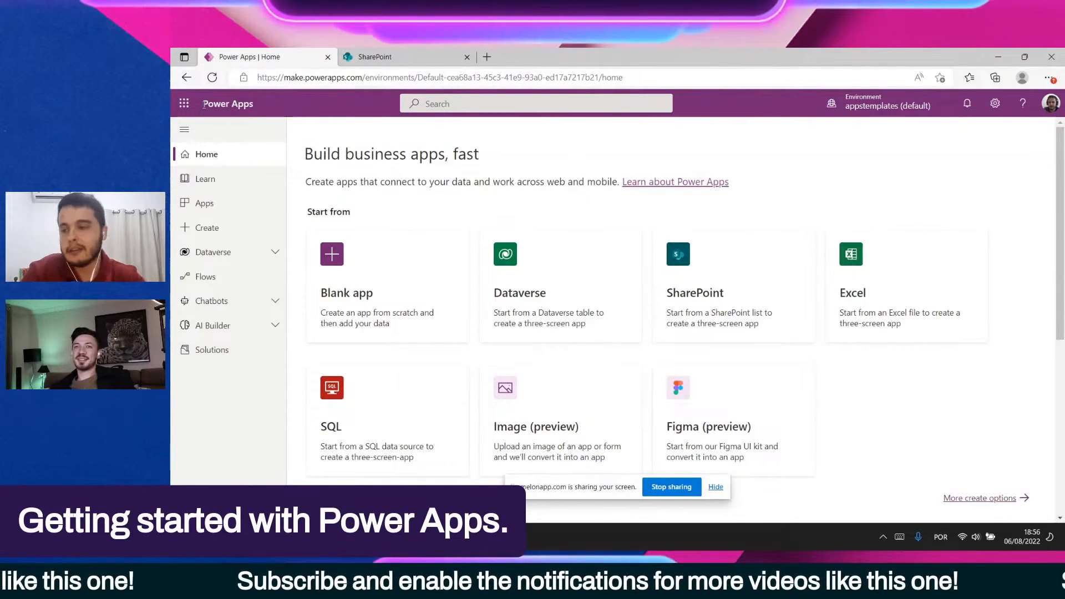
{"action": "left_click", "coordinate": [185, 103]}
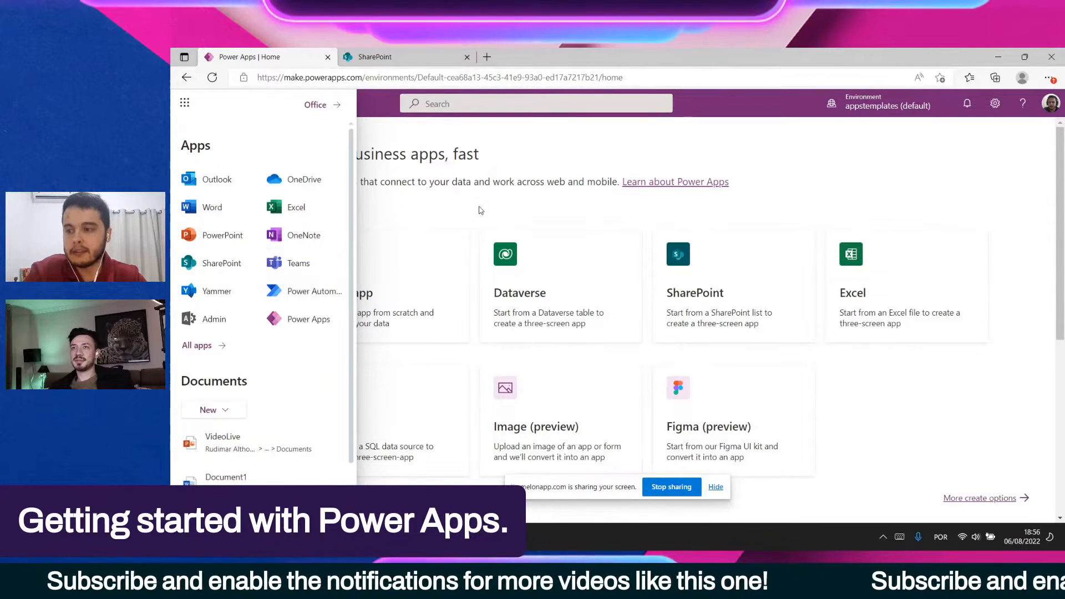
{"action": "left_click", "coordinate": [479, 210]}
Open office.com in a new browser tab and start signing in
{"action": "left_click", "coordinate": [487, 57]}
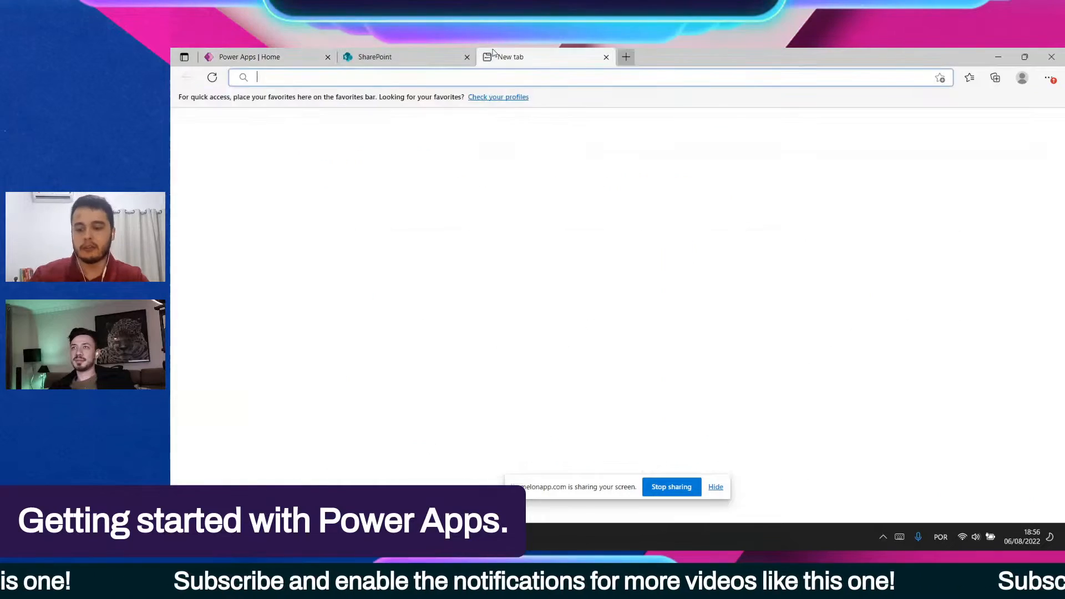
{"action": "type", "text": "office"}
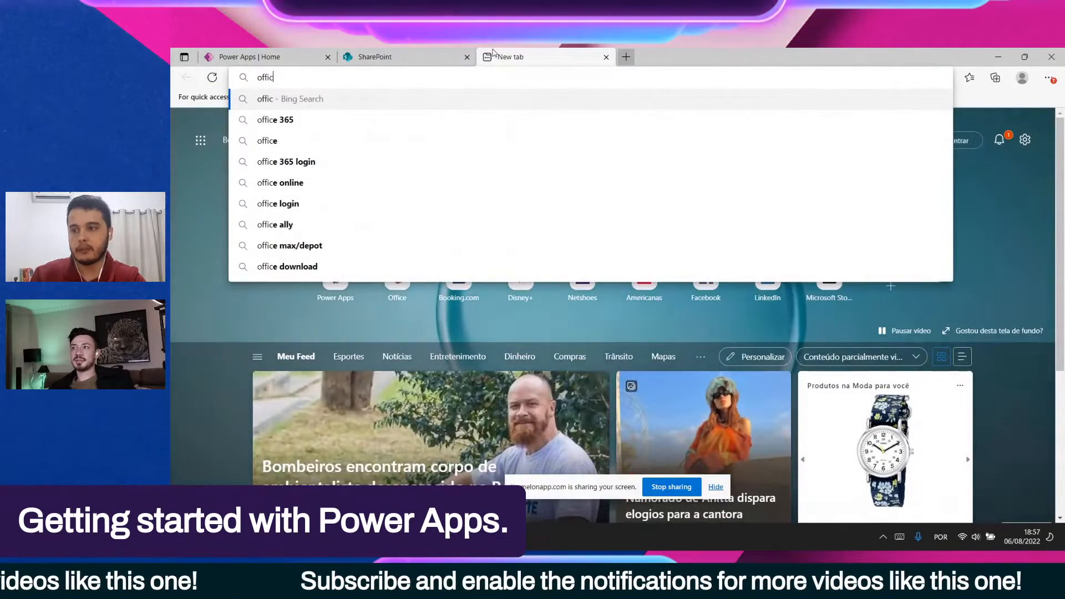
{"action": "type", "text": ".com"}
{"action": "key", "text": "Return"}
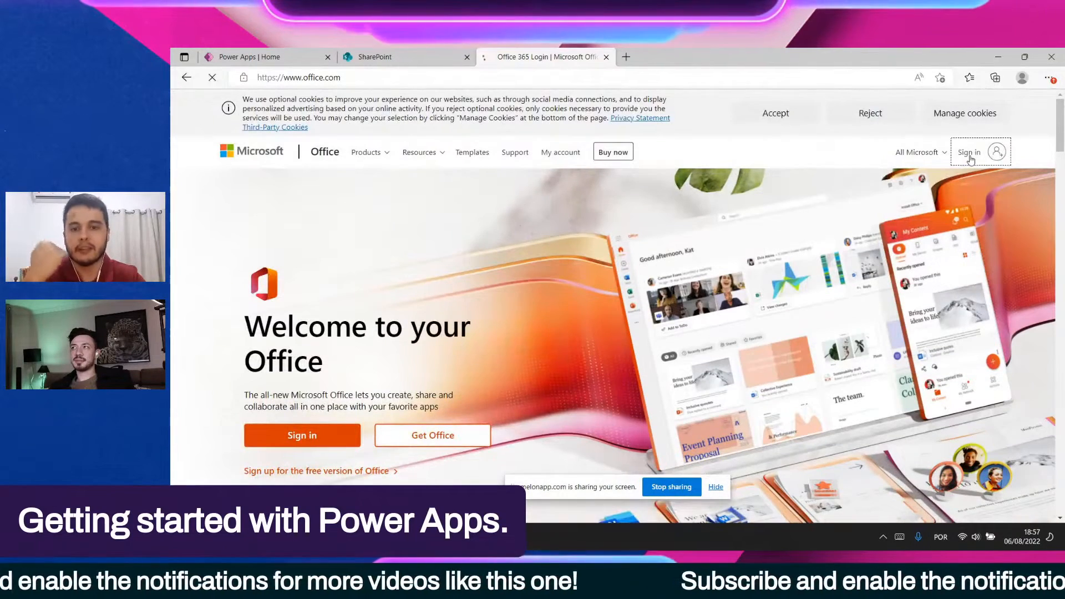
{"action": "left_click", "coordinate": [969, 152]}
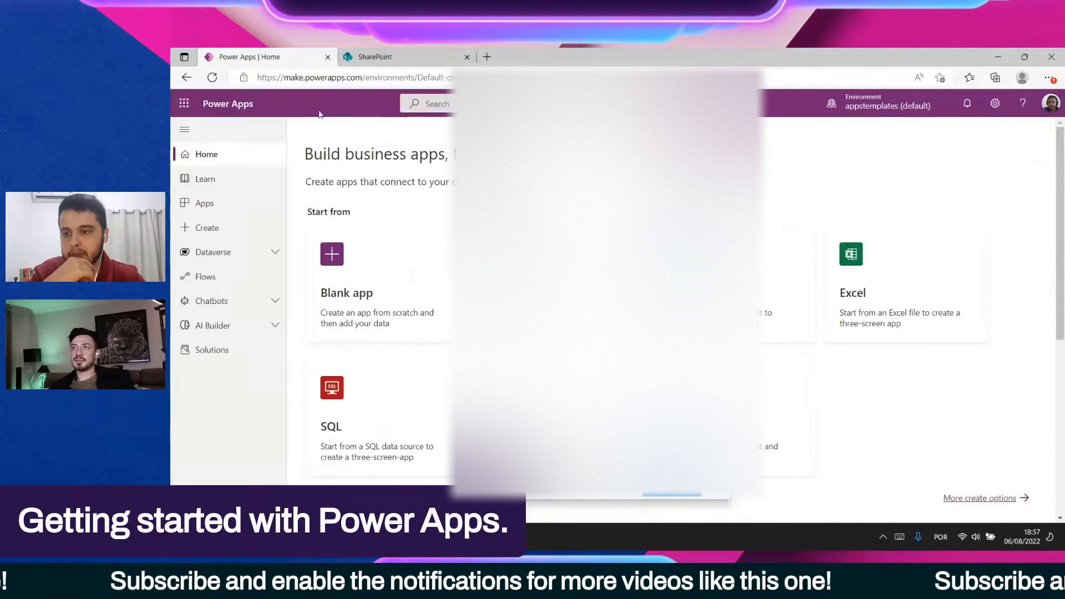
Go from Power Apps to the Office home page and display the full list of apps in its app launcher
{"action": "left_click", "coordinate": [186, 102]}
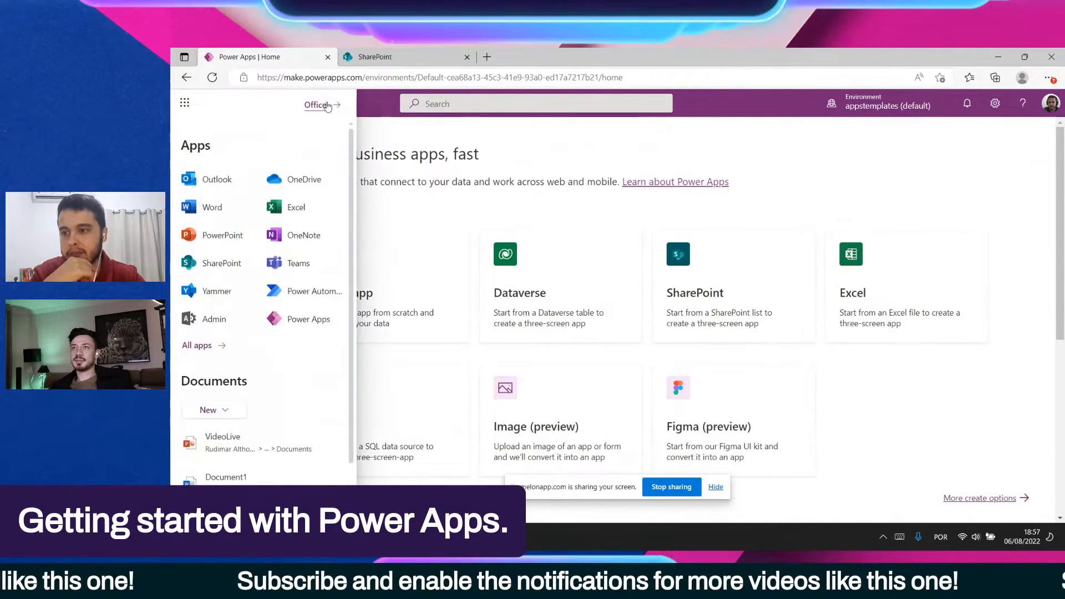
{"action": "left_click", "coordinate": [325, 103]}
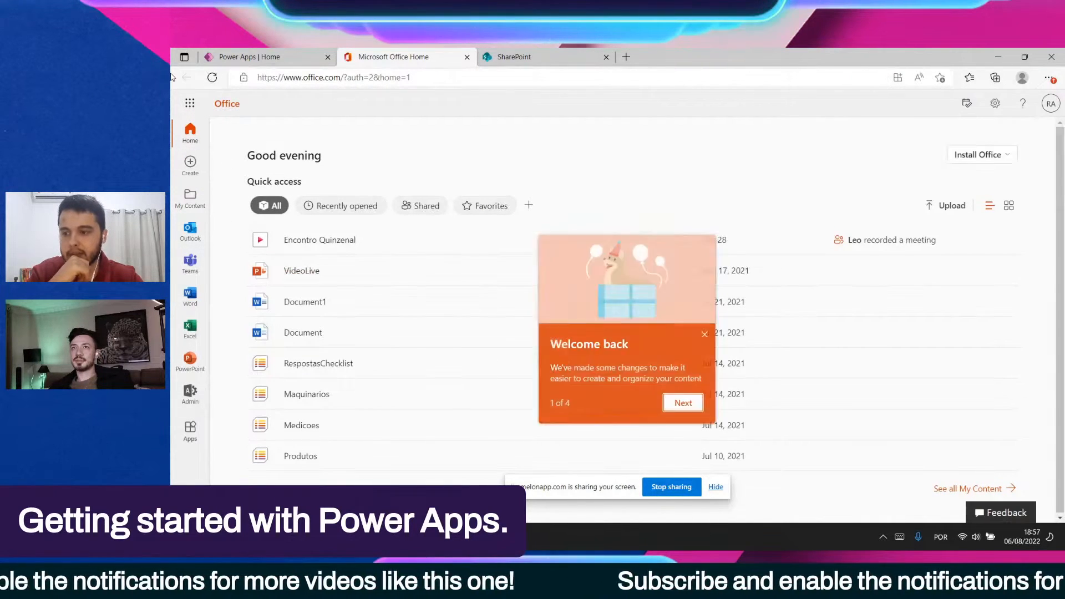
{"action": "left_click", "coordinate": [189, 100]}
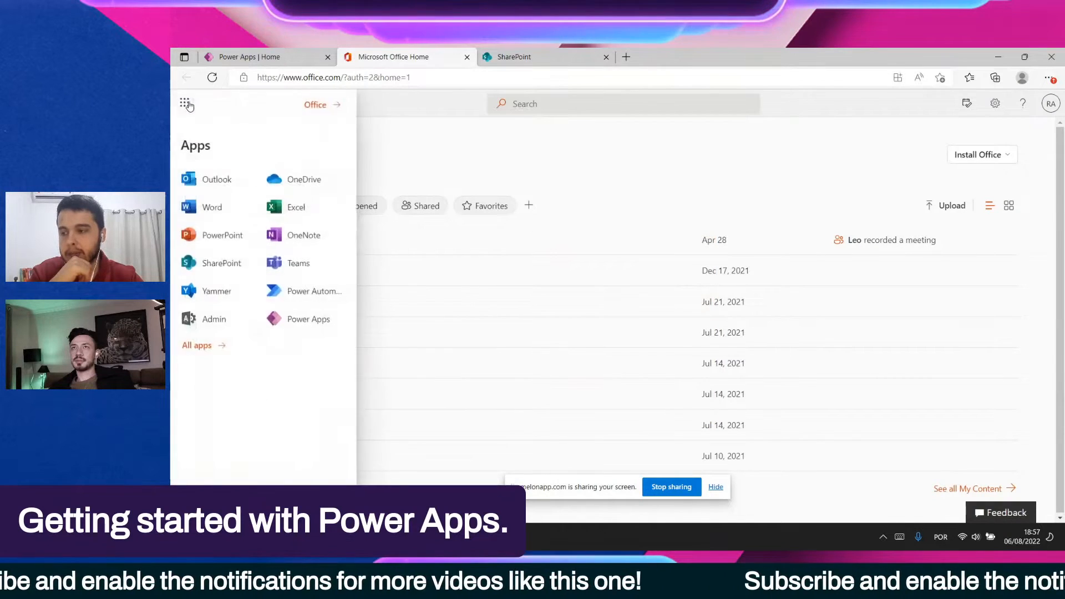
{"action": "left_click", "coordinate": [204, 351]}
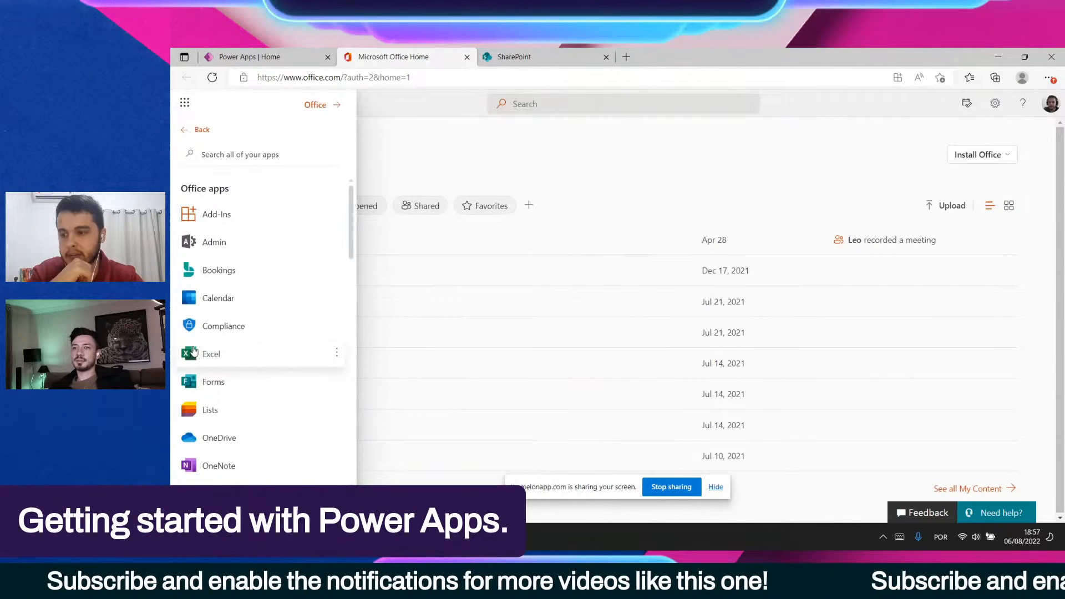
Look through the full Office app list for Power Apps, Power Automate, Power BI and SharePoint
{"action": "scroll", "coordinate": [235, 361], "scroll_direction": "down", "scroll_amount": 3}
{"action": "scroll", "coordinate": [230, 388], "scroll_direction": "down", "scroll_amount": 3}
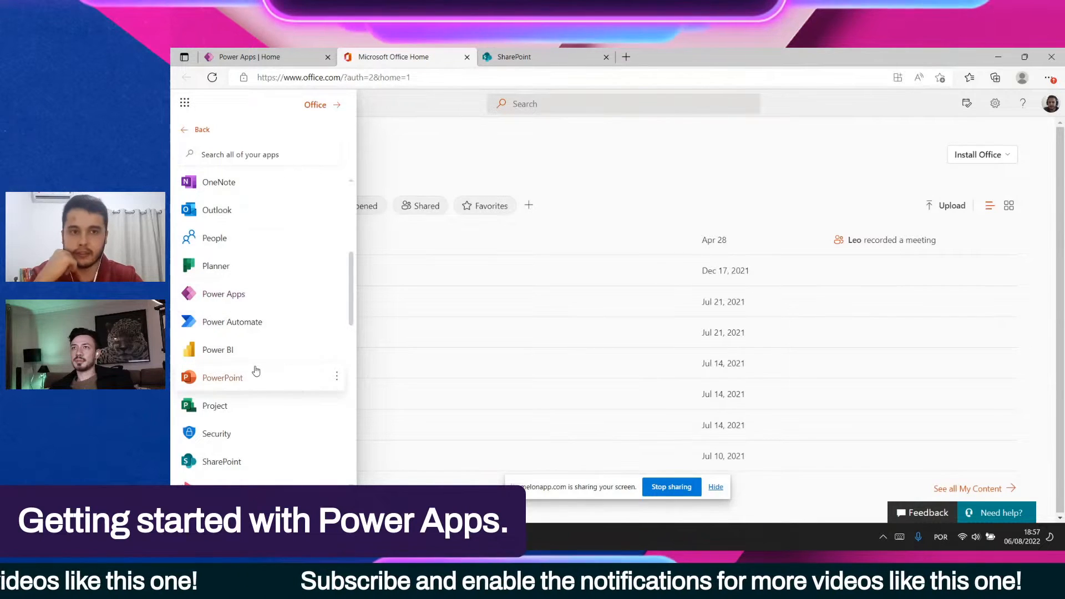
{"action": "scroll", "coordinate": [255, 371], "scroll_direction": "up", "scroll_amount": 3}
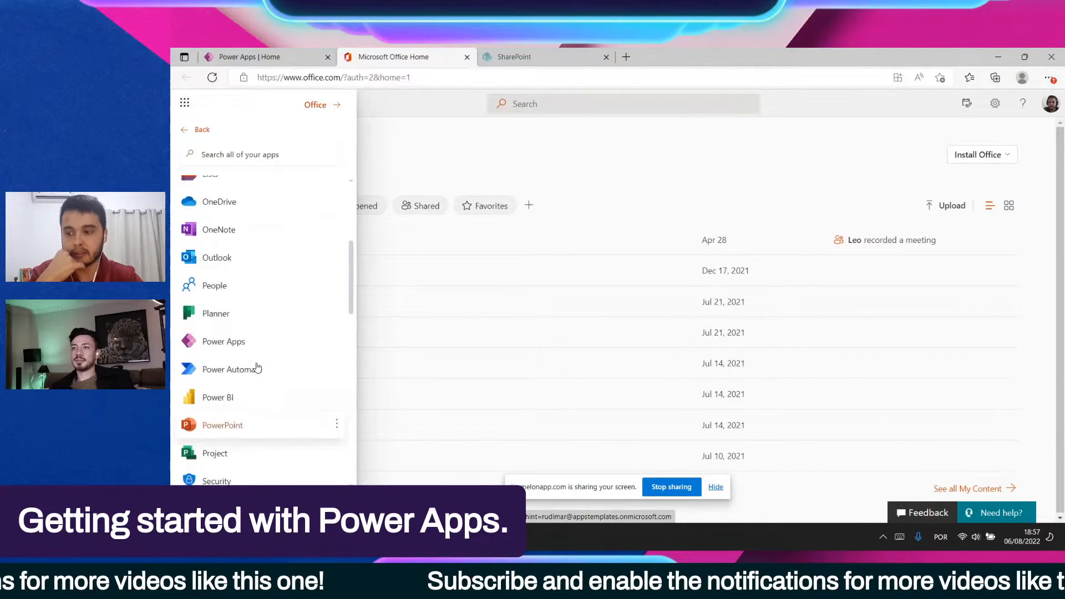
{"action": "scroll", "coordinate": [255, 370], "scroll_direction": "down", "scroll_amount": 2}
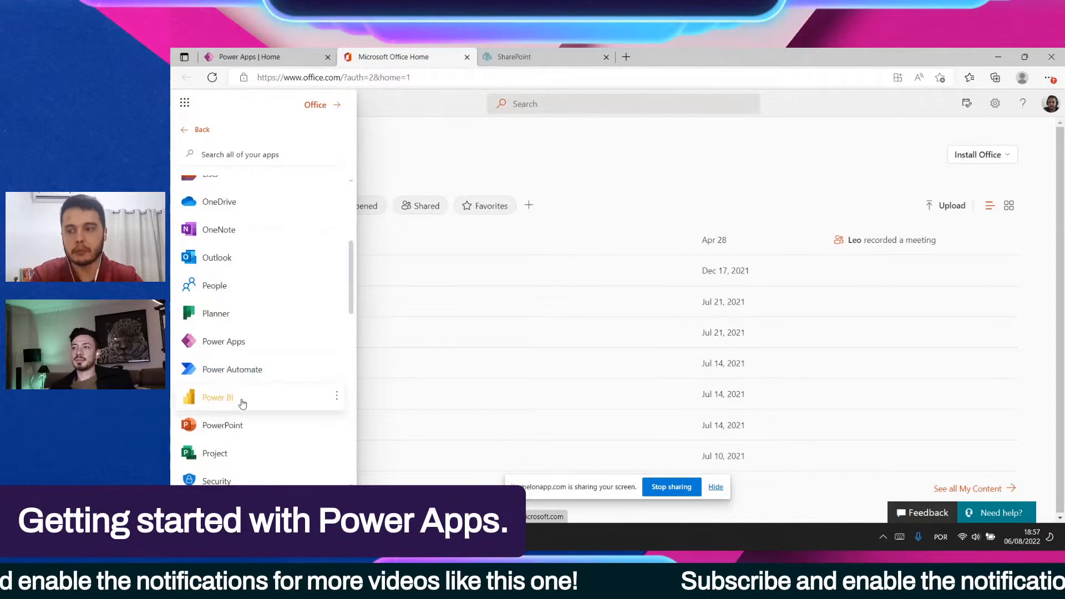
{"action": "scroll", "coordinate": [242, 429], "scroll_direction": "down", "scroll_amount": 2}
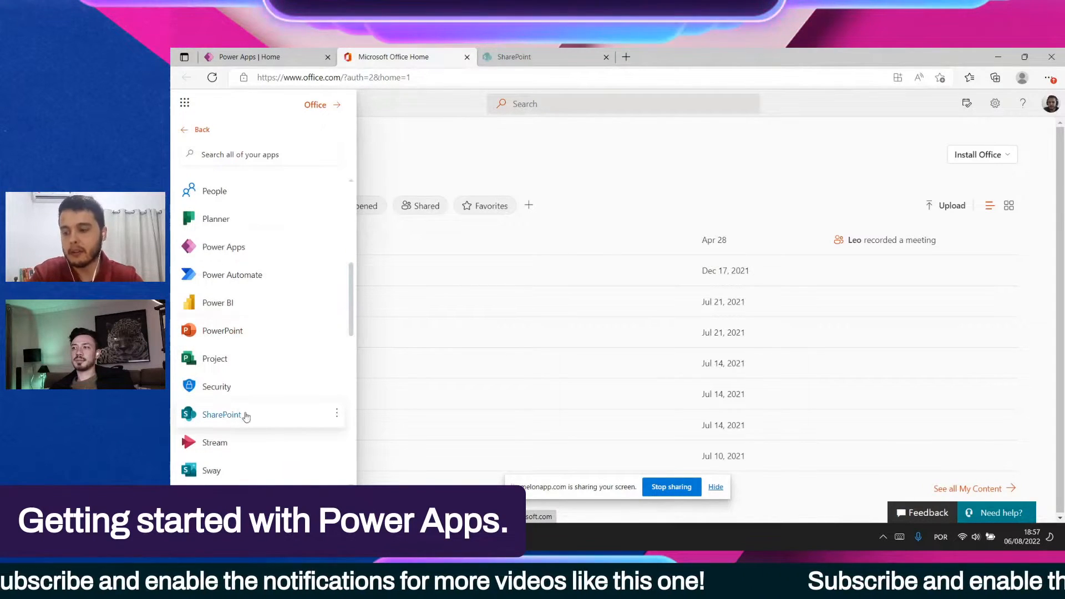
{"action": "scroll", "coordinate": [249, 413], "scroll_direction": "up", "scroll_amount": 2}
{"action": "scroll", "coordinate": [252, 408], "scroll_direction": "up", "scroll_amount": 4}
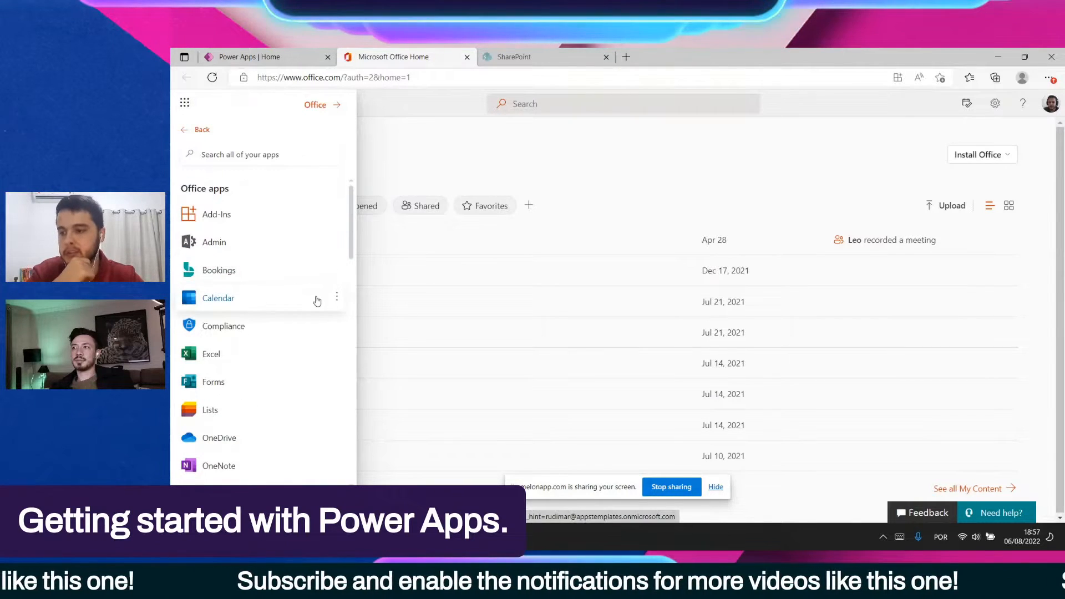
{"action": "scroll", "coordinate": [246, 393], "scroll_direction": "down", "scroll_amount": 1}
{"action": "scroll", "coordinate": [246, 393], "scroll_direction": "down", "scroll_amount": 2}
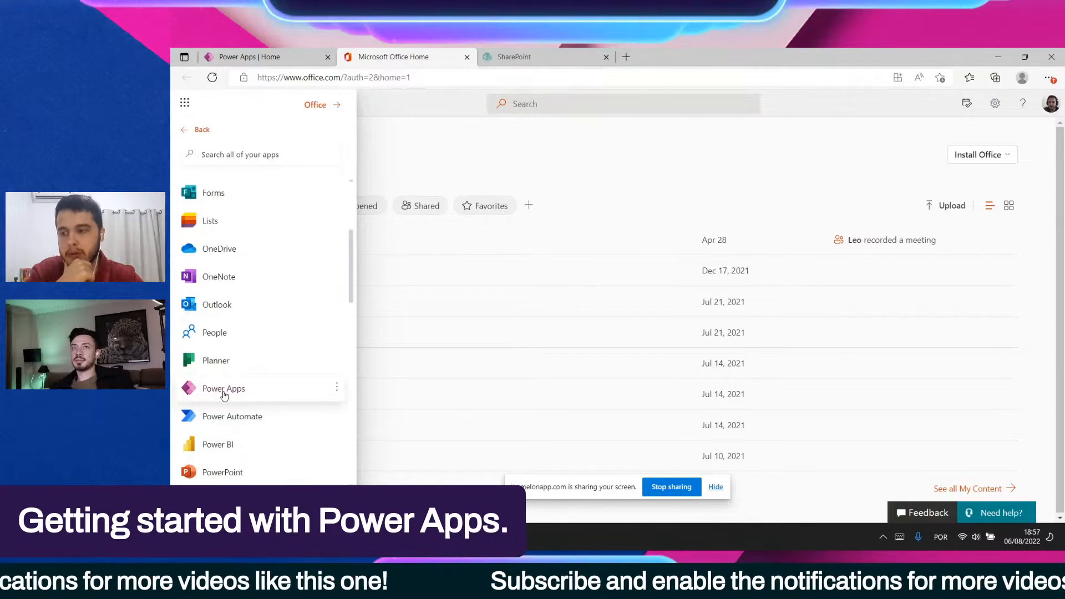
Return to the open Power Apps page and load make.powerapps.com directly
{"action": "left_click", "coordinate": [288, 55]}
{"action": "left_click", "coordinate": [496, 159]}
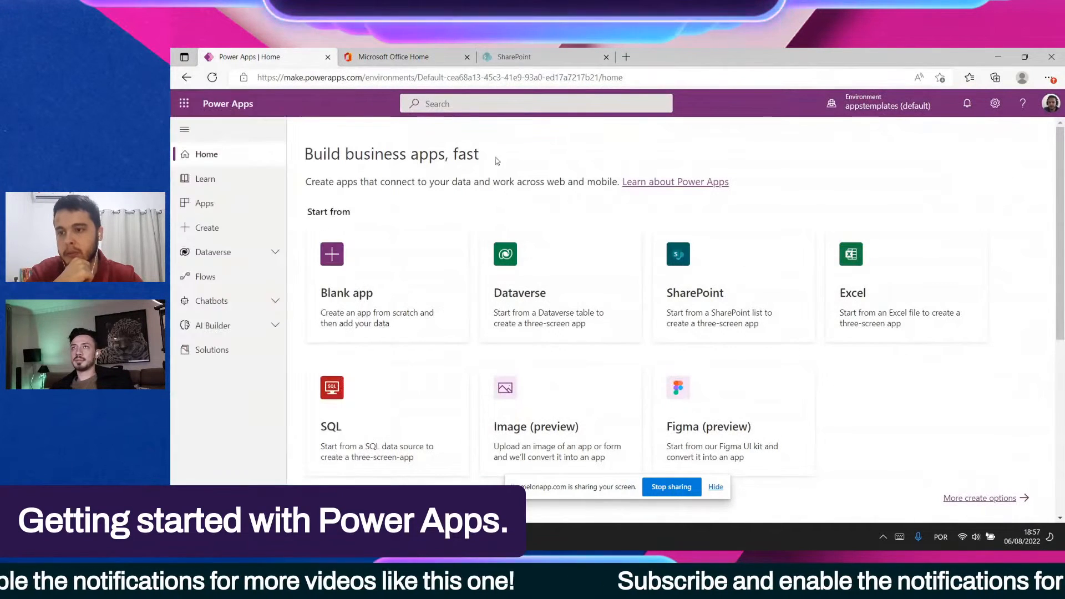
{"action": "left_click_drag", "start_coordinate": [362, 78], "coordinate": [624, 80]}
{"action": "key", "text": "BackSpace"}
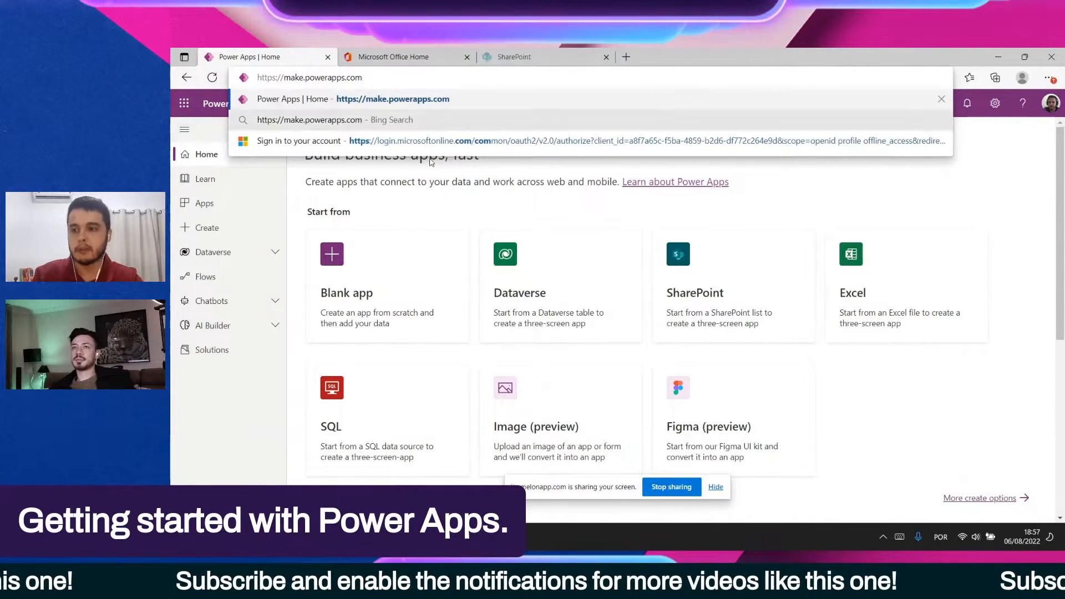
{"action": "key", "text": "Return"}
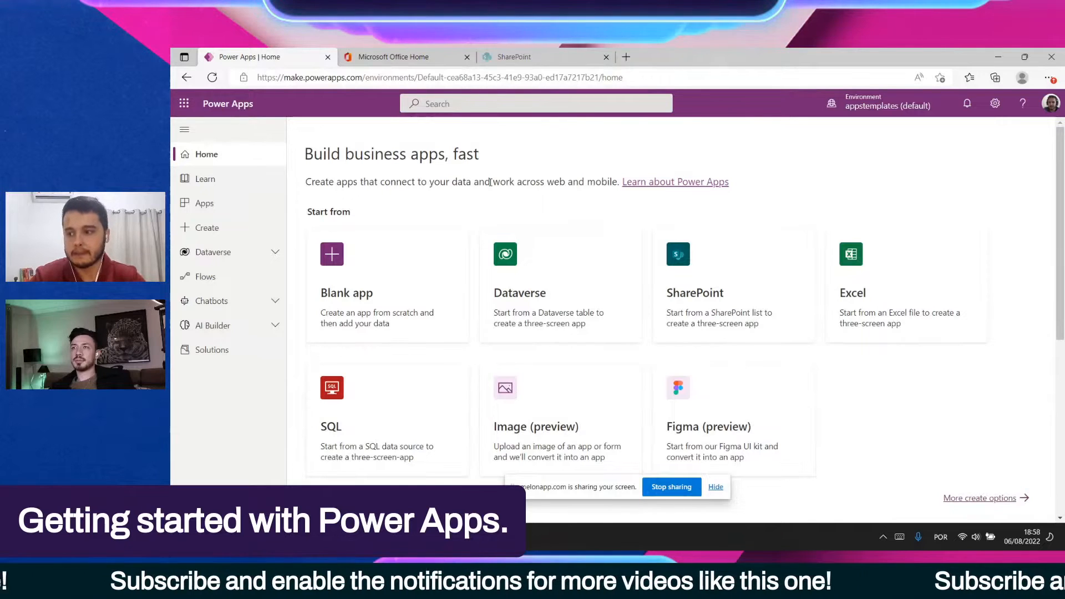
Look over the existing apps in the environment's Apps list
{"action": "left_click", "coordinate": [239, 209]}
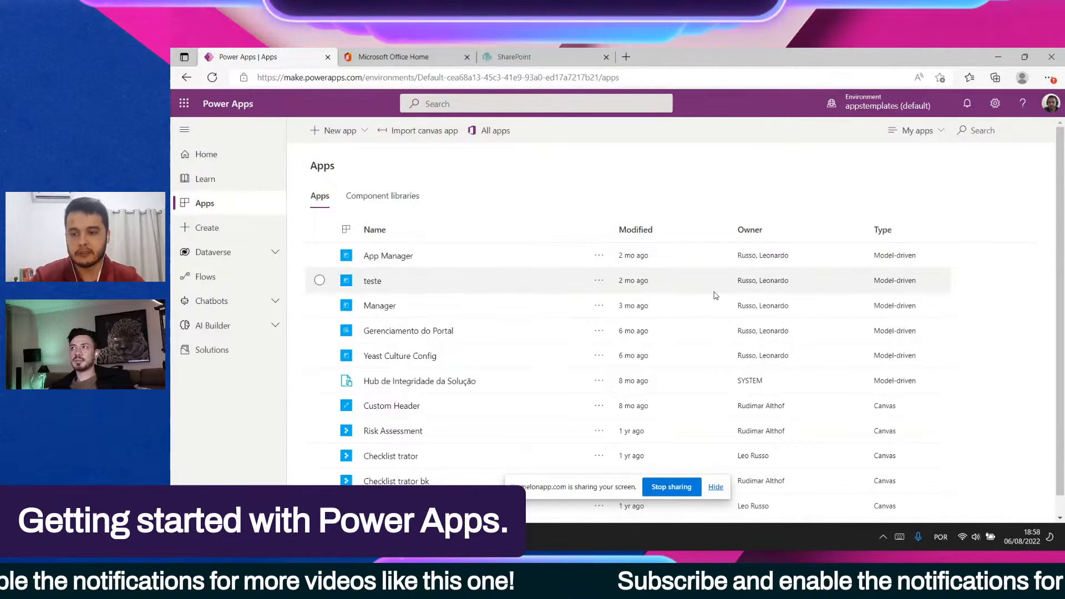
{"action": "scroll", "coordinate": [713, 295], "scroll_direction": "down", "scroll_amount": 1}
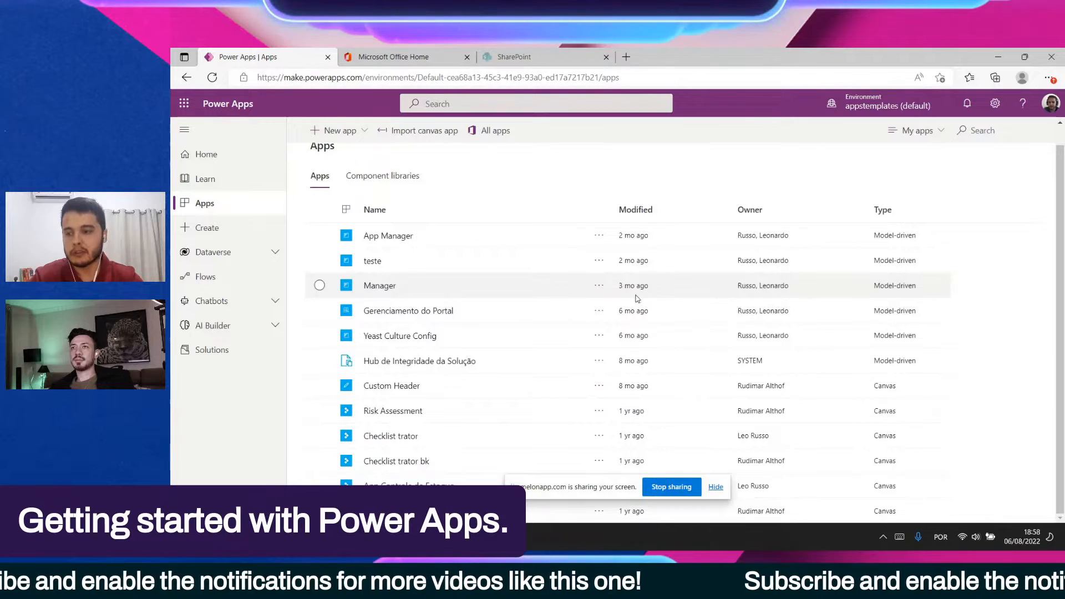
{"action": "scroll", "coordinate": [638, 300], "scroll_direction": "up", "scroll_amount": 1}
Return to the Power Apps home page and review its app-creation options and learning content
{"action": "left_click", "coordinate": [235, 162]}
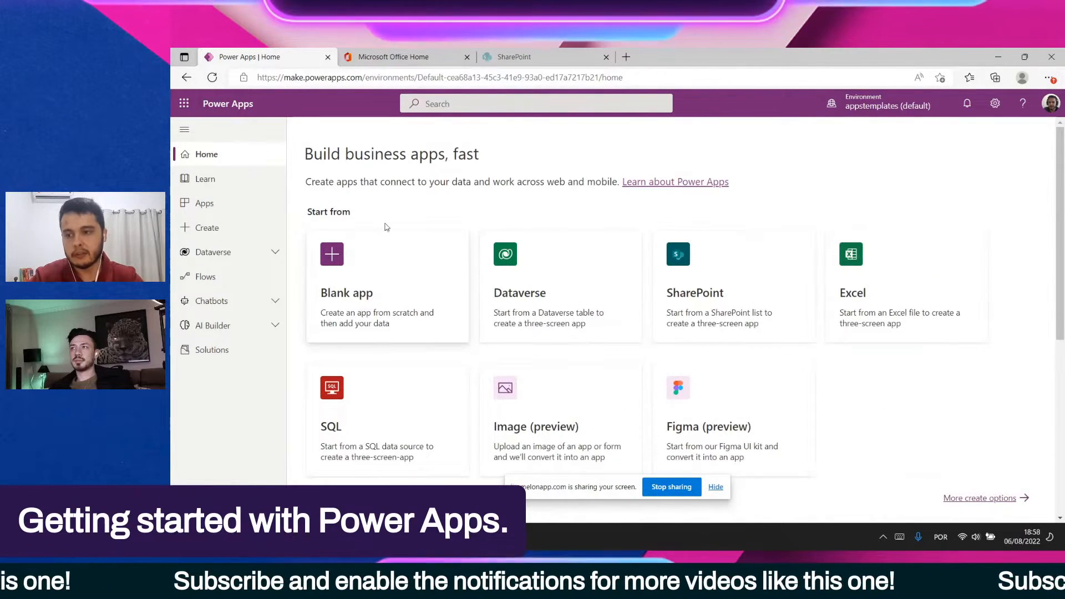
{"action": "scroll", "coordinate": [610, 305], "scroll_direction": "down", "scroll_amount": 1}
{"action": "scroll", "coordinate": [799, 370], "scroll_direction": "down", "scroll_amount": 2}
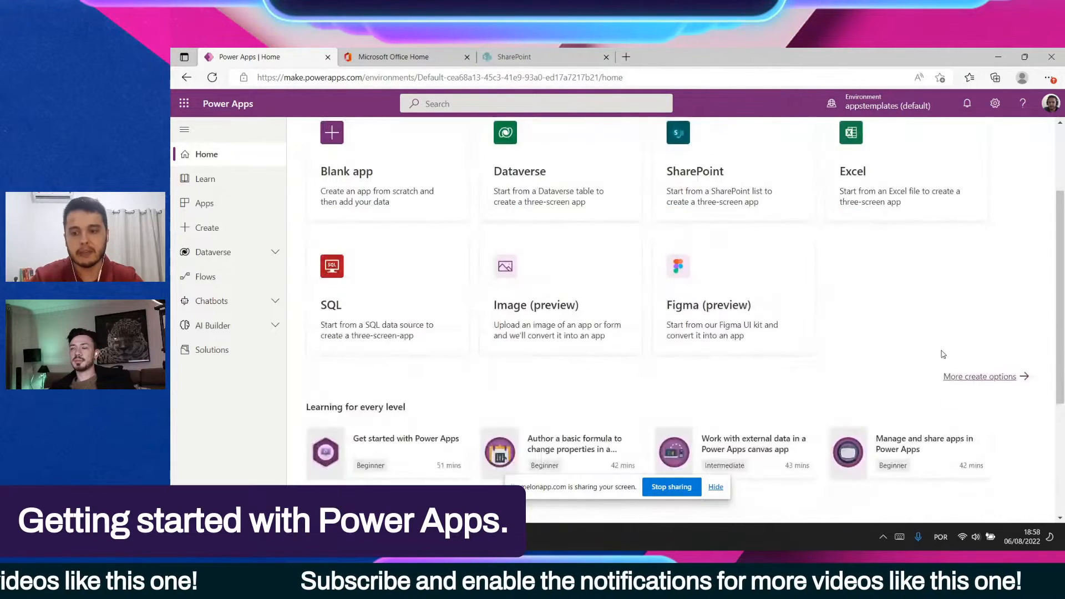
{"action": "scroll", "coordinate": [943, 364], "scroll_direction": "up", "scroll_amount": 3}
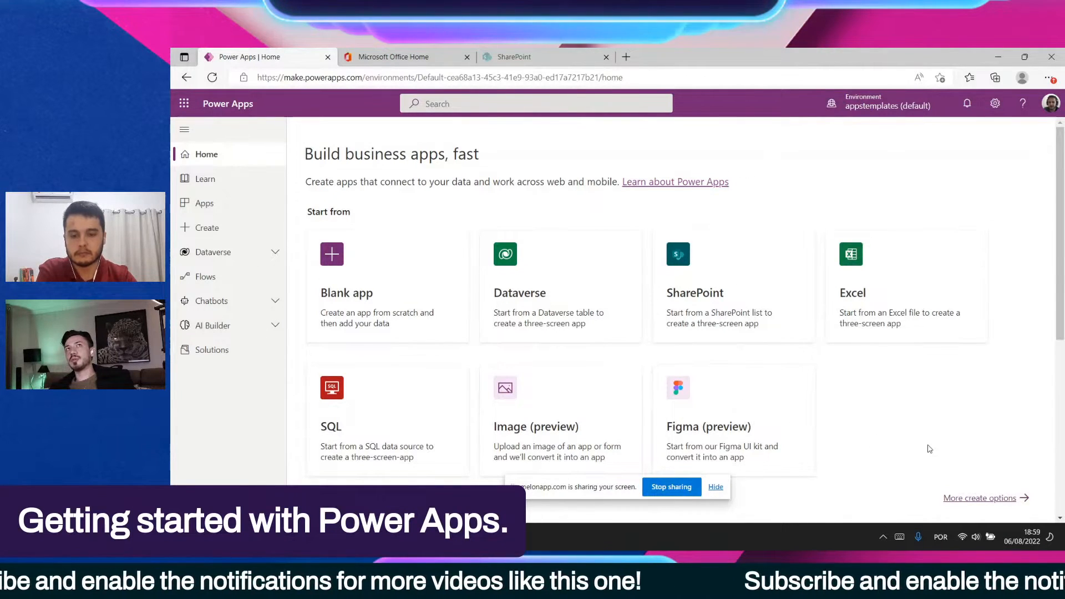
Hide the screen-sharing notice and view the list of available environments
{"action": "left_click", "coordinate": [715, 487]}
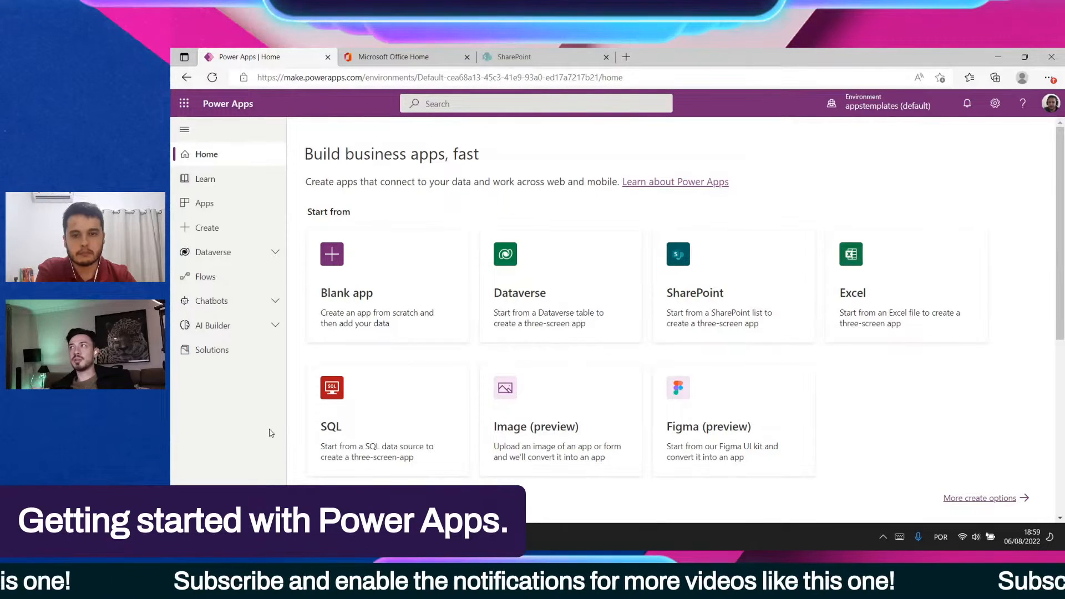
{"action": "left_click", "coordinate": [890, 106]}
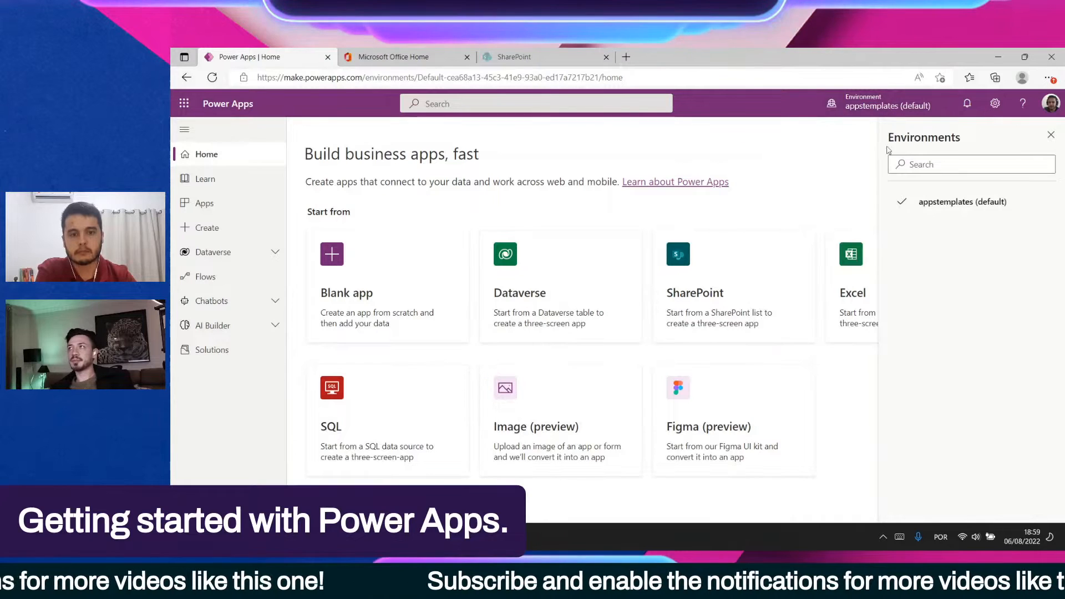
{"action": "left_click", "coordinate": [1051, 134]}
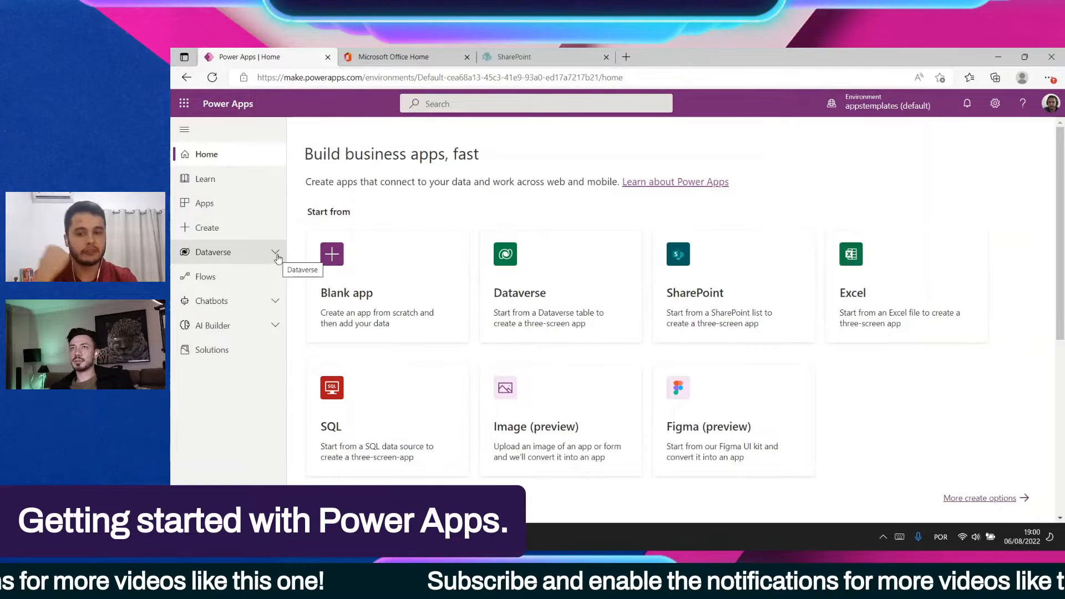
Expand the Dataverse section to view its entries, such as Tables and Connections, and collapse it again
{"action": "left_click", "coordinate": [275, 254]}
{"action": "left_click", "coordinate": [272, 254]}
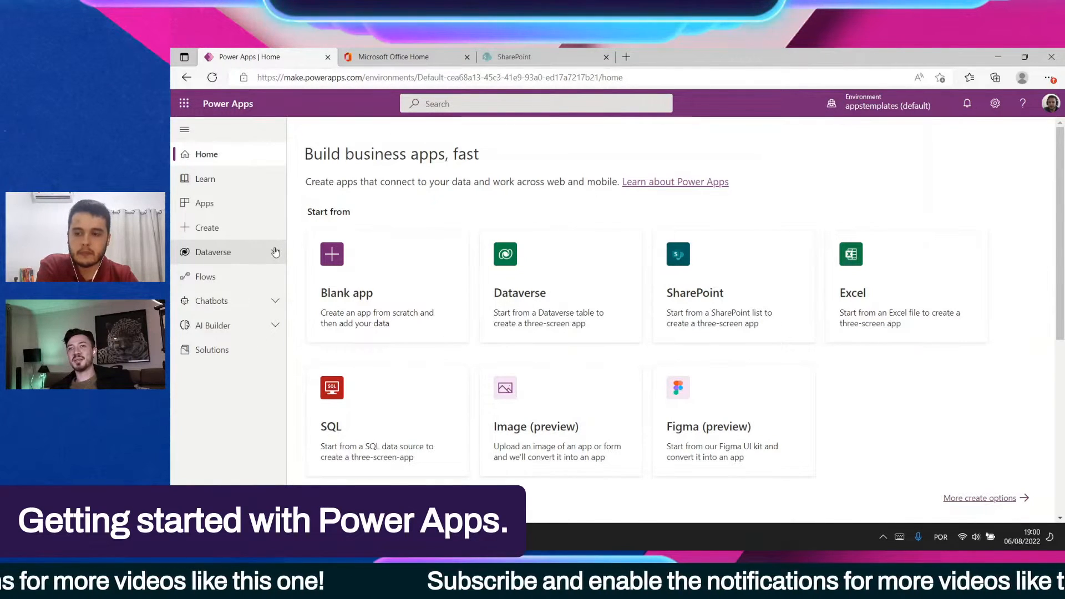
{"action": "left_click", "coordinate": [275, 252]}
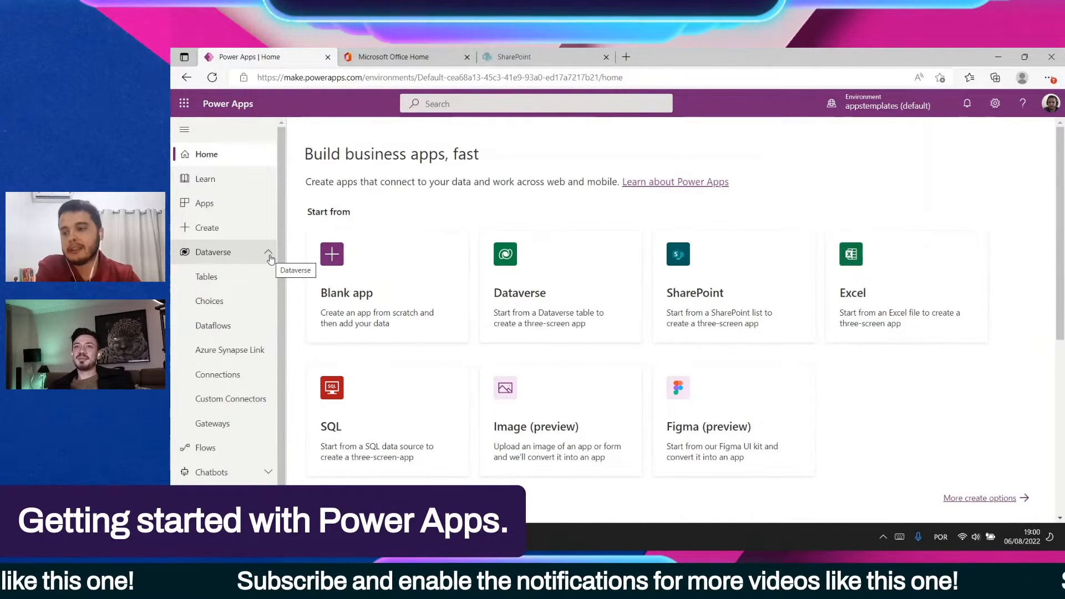
{"action": "left_click", "coordinate": [270, 259]}
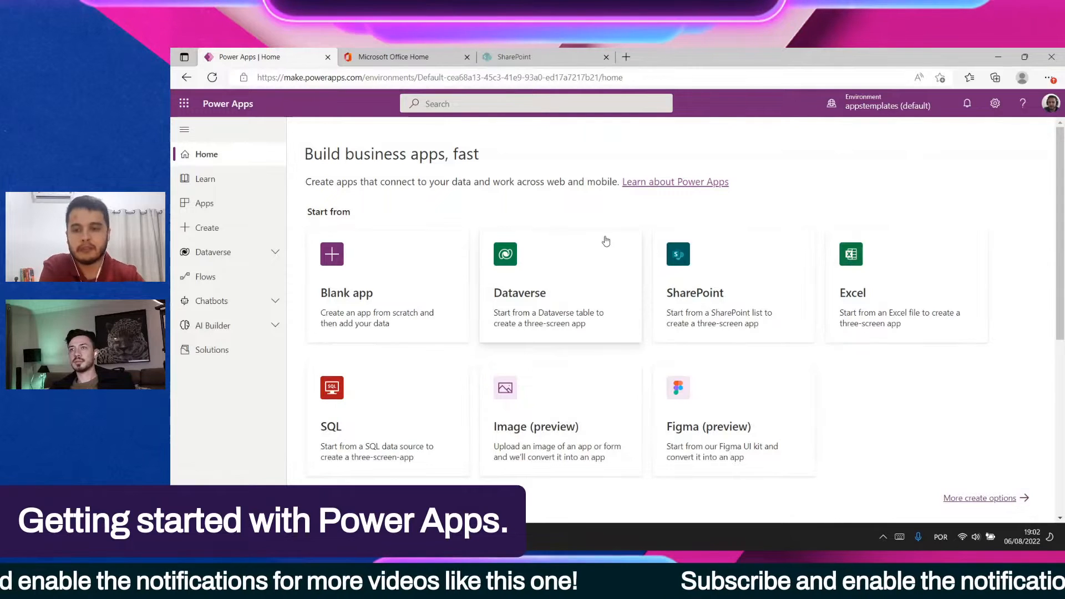
Switch to SharePoint and start creating a new team site
{"action": "left_click", "coordinate": [565, 54]}
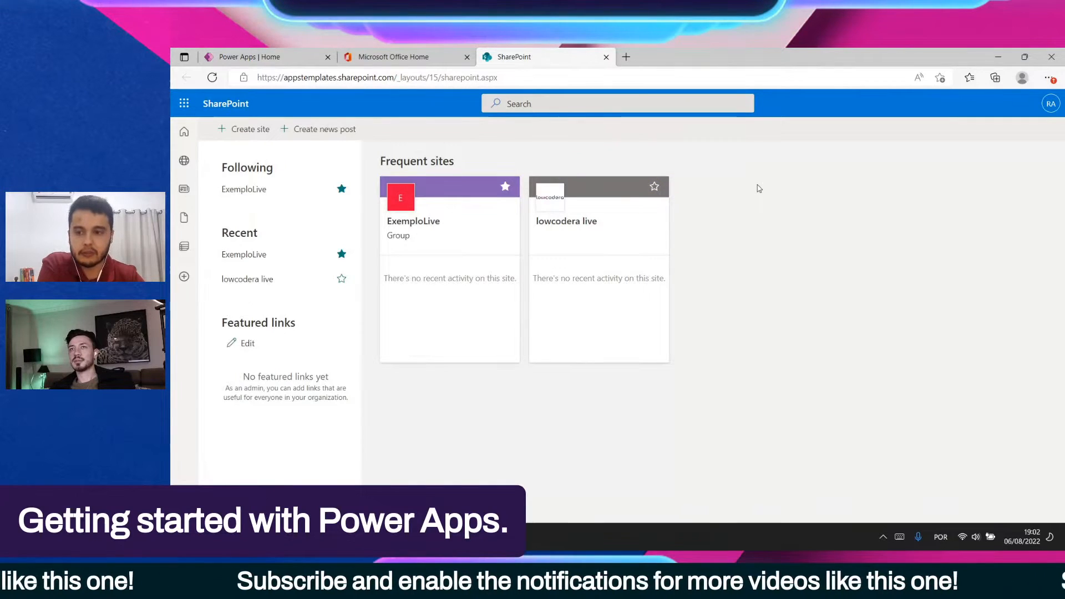
{"action": "left_click", "coordinate": [250, 133]}
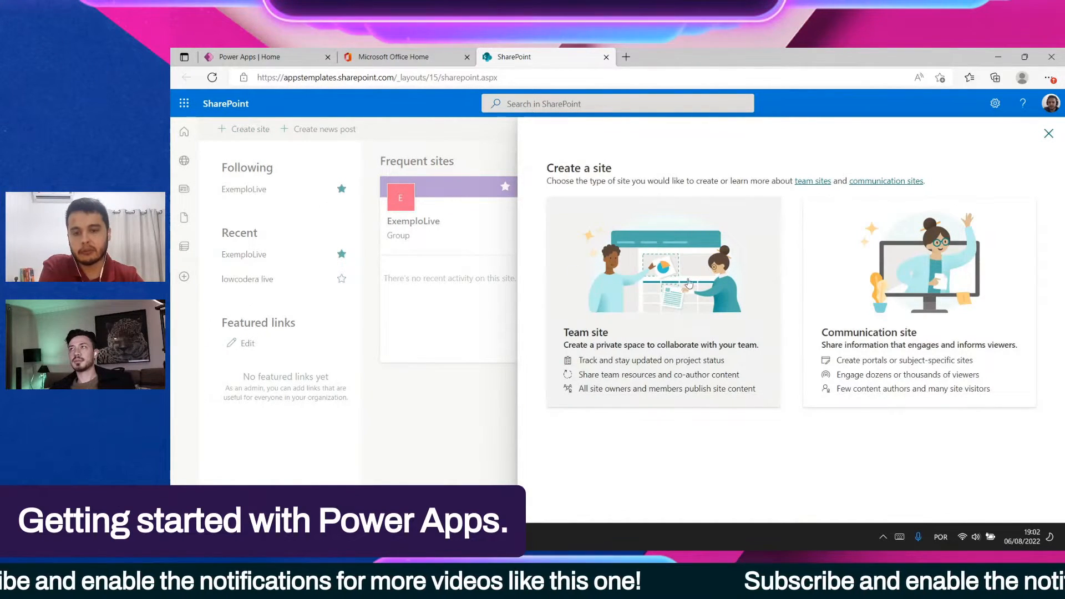
{"action": "left_click", "coordinate": [685, 269]}
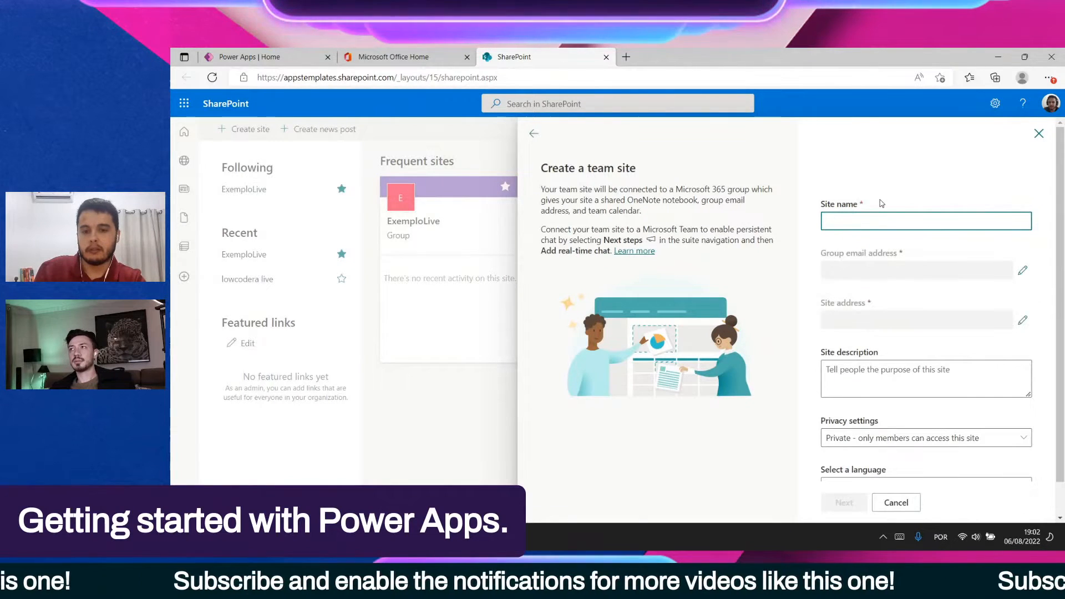
Name the team site Live Videos, review the remaining site details and proceed to adding members
{"action": "type", "text": "Demo Li"}
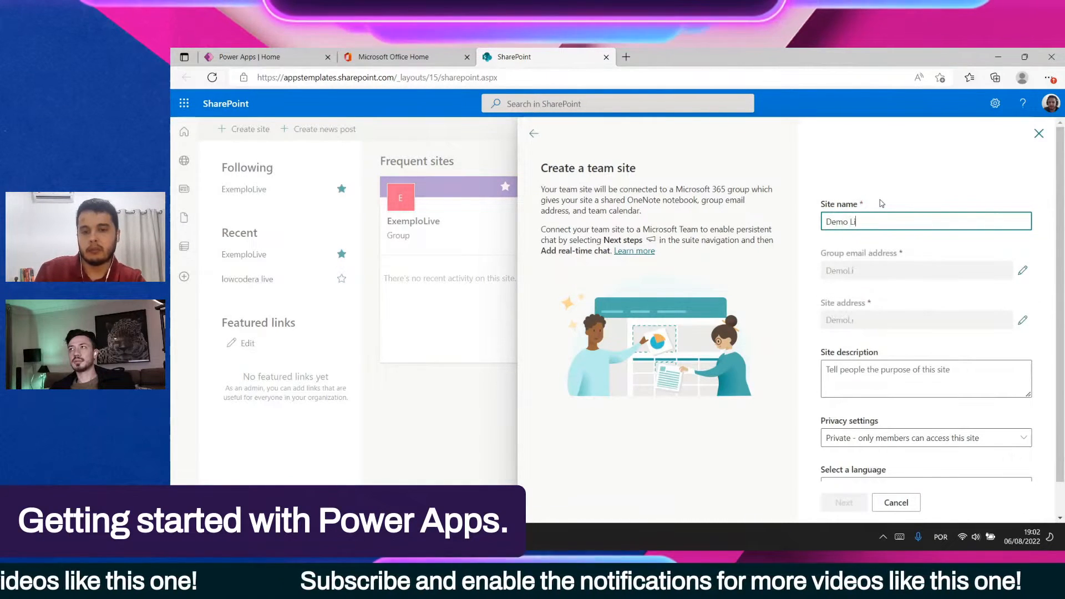
{"action": "type", "text": "ve "}
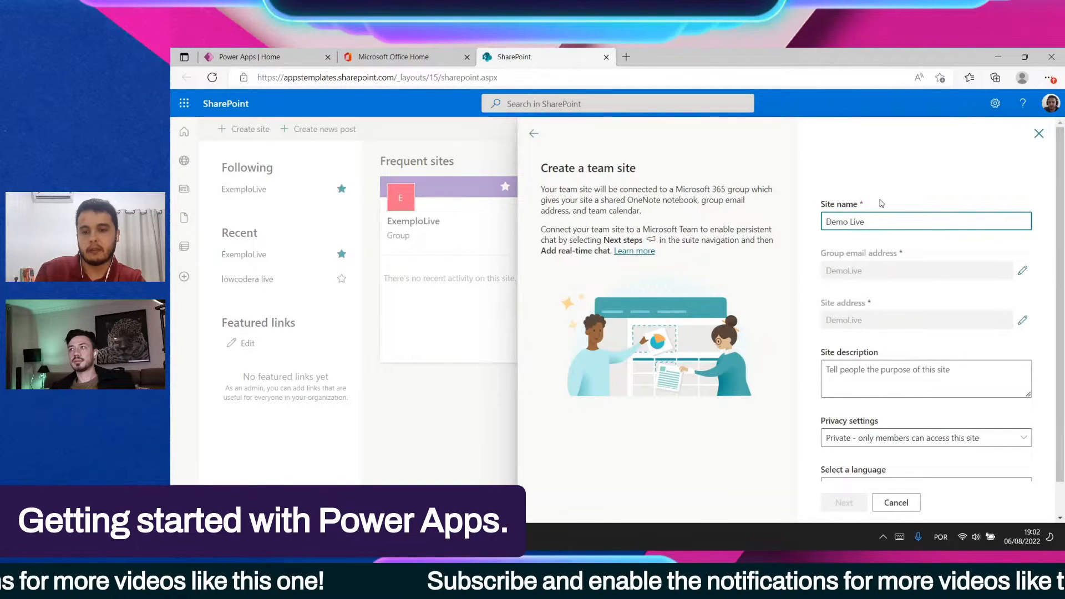
{"action": "type", "text": "Videos"}
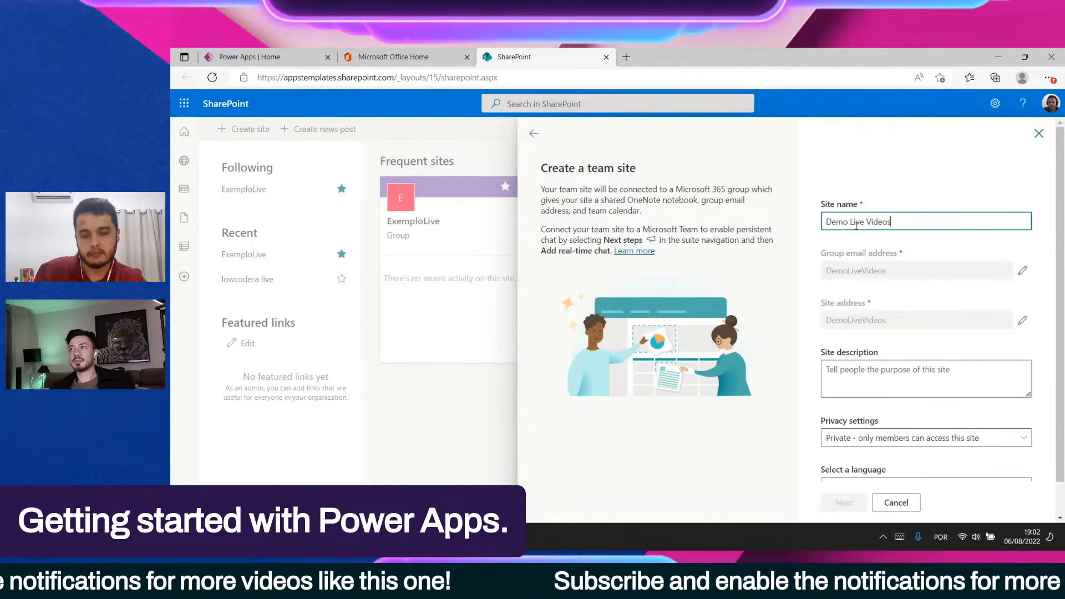
{"action": "double_click", "coordinate": [836, 222]}
{"action": "key", "text": "BackSpace"}
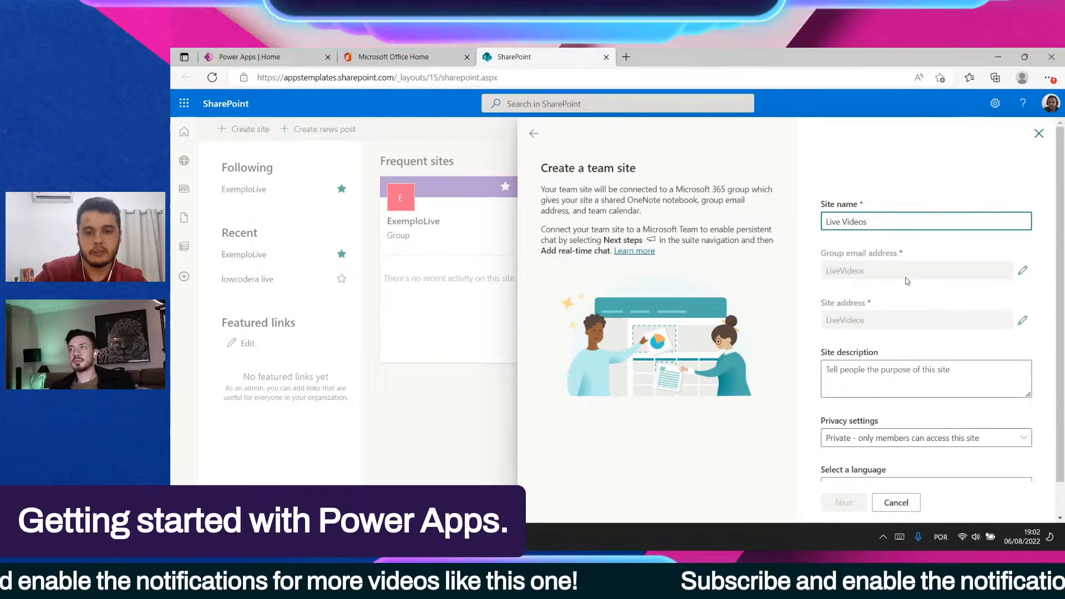
{"action": "scroll", "coordinate": [915, 388], "scroll_direction": "down", "scroll_amount": 2}
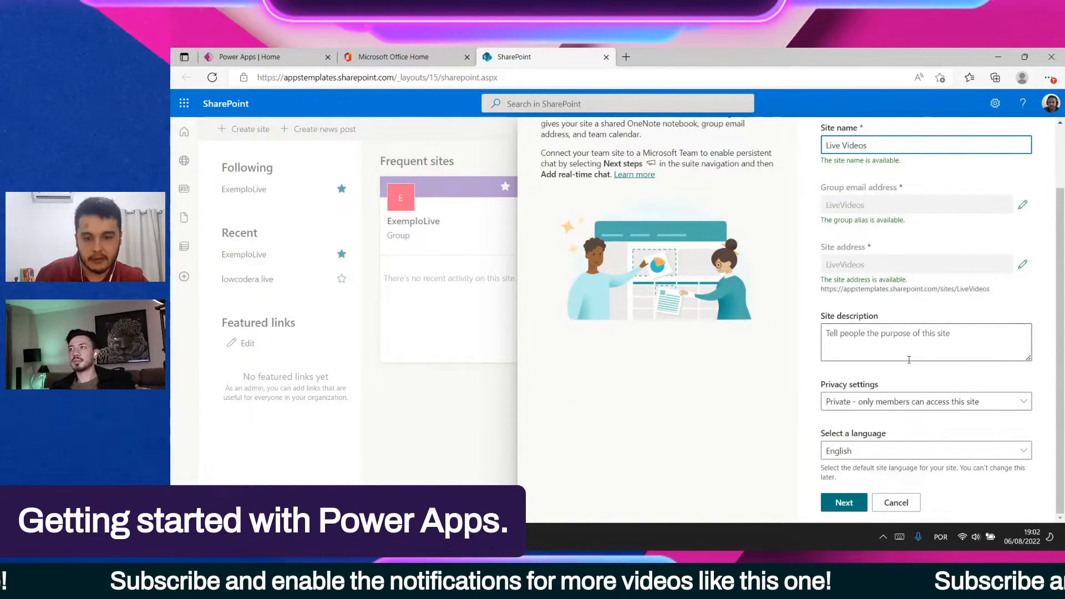
{"action": "scroll", "coordinate": [887, 414], "scroll_direction": "up", "scroll_amount": 2}
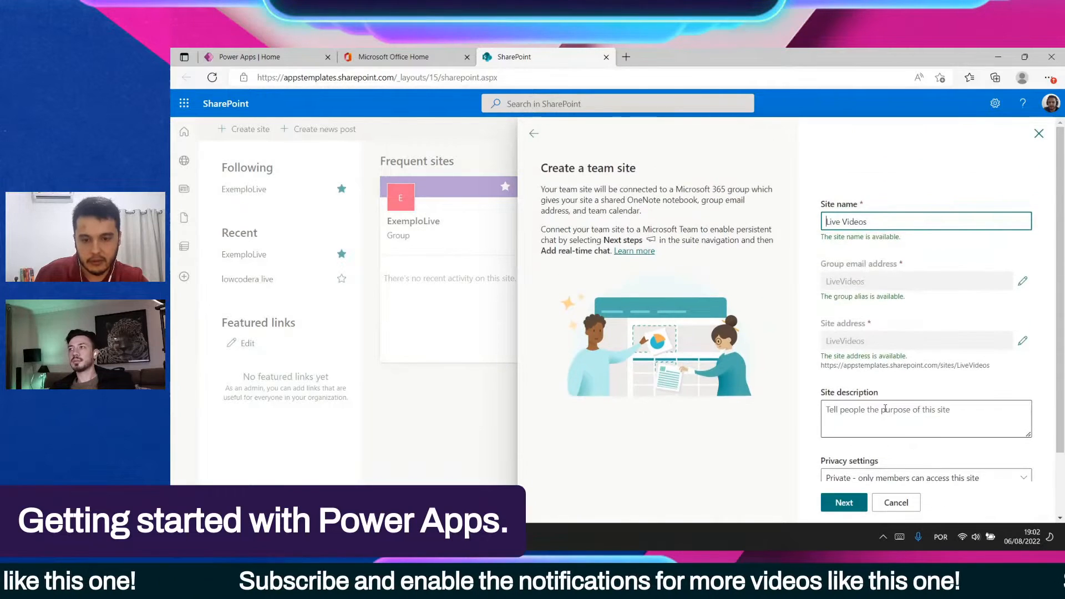
{"action": "scroll", "coordinate": [886, 409], "scroll_direction": "down", "scroll_amount": 2}
{"action": "left_click", "coordinate": [843, 503]}
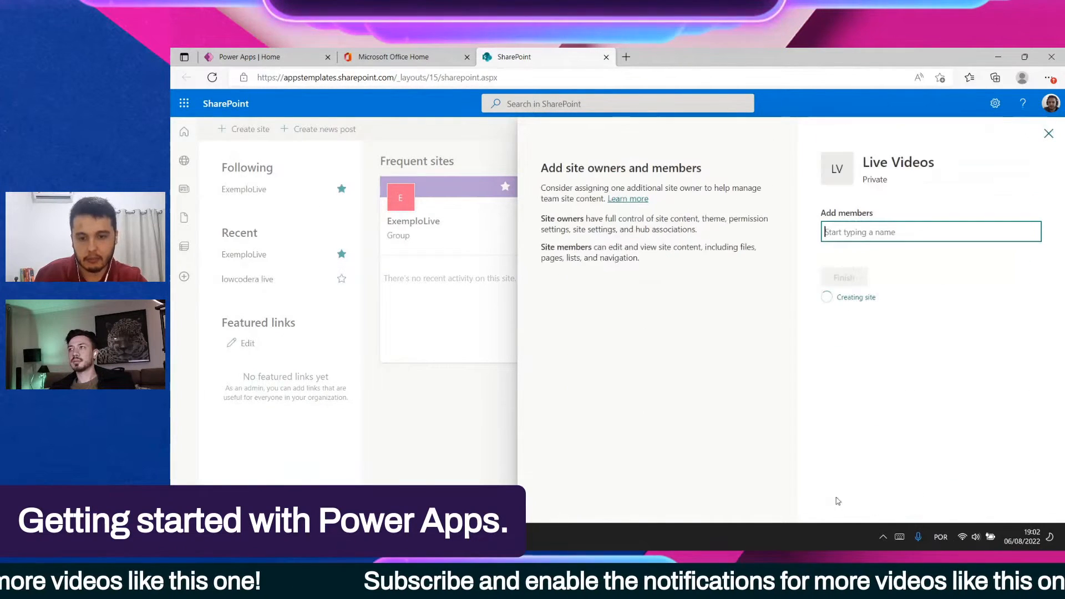
Add the colleague found in the directory to the Live Videos site as Owner and finish creating the site
{"action": "type", "text": "leon"}
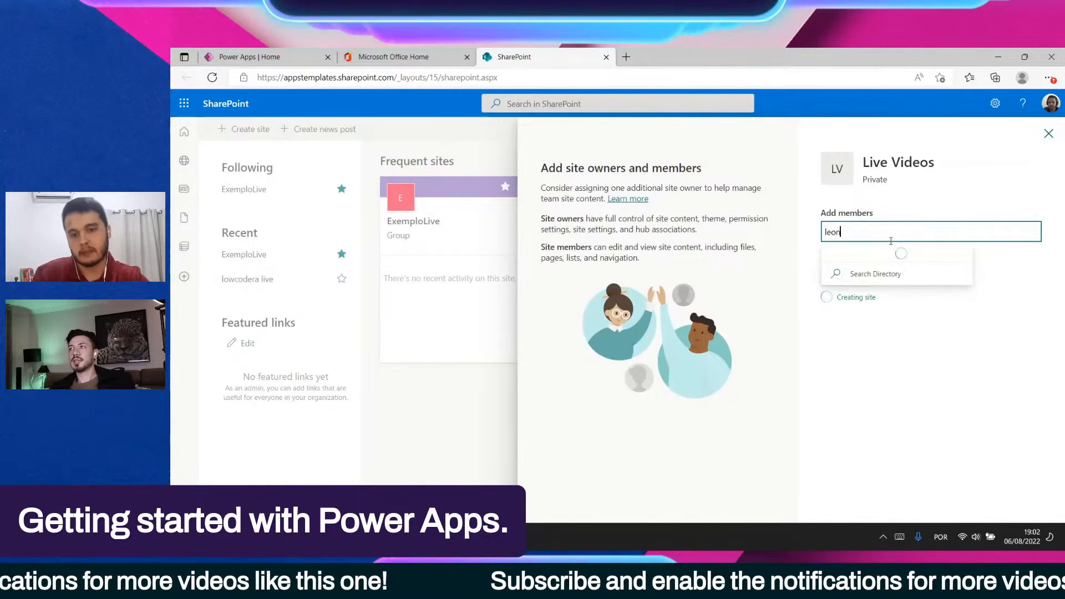
{"action": "left_click", "coordinate": [882, 260]}
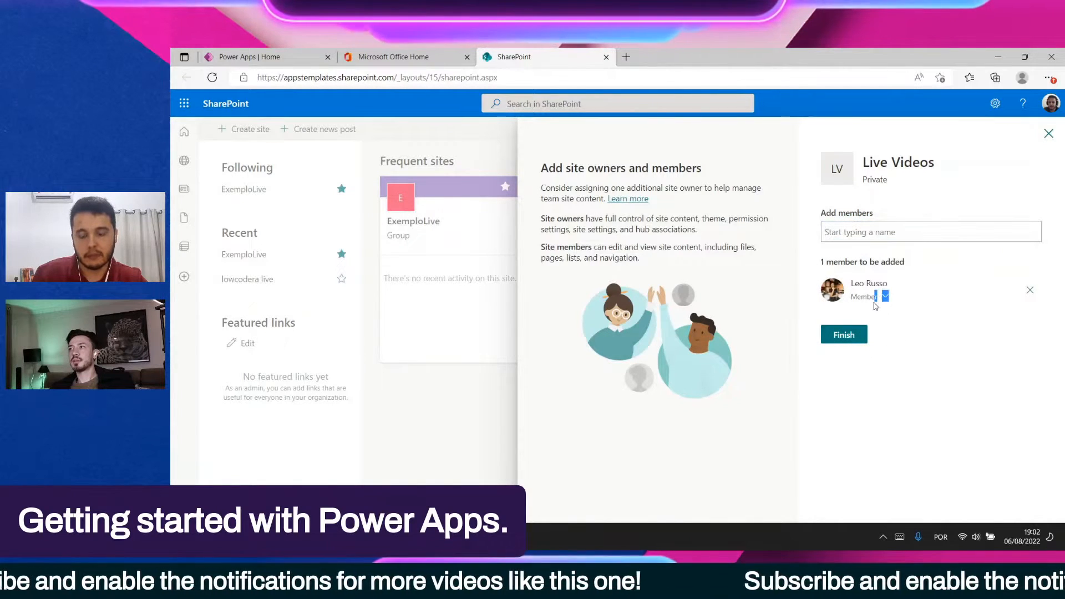
{"action": "left_click", "coordinate": [875, 300]}
{"action": "left_click", "coordinate": [878, 334]}
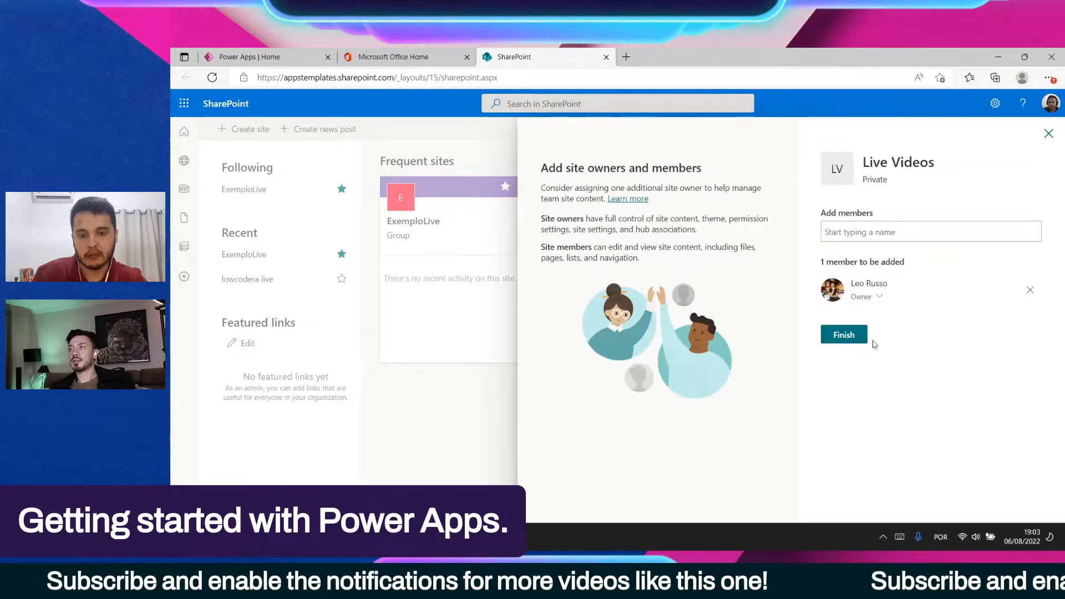
{"action": "left_click", "coordinate": [843, 339]}
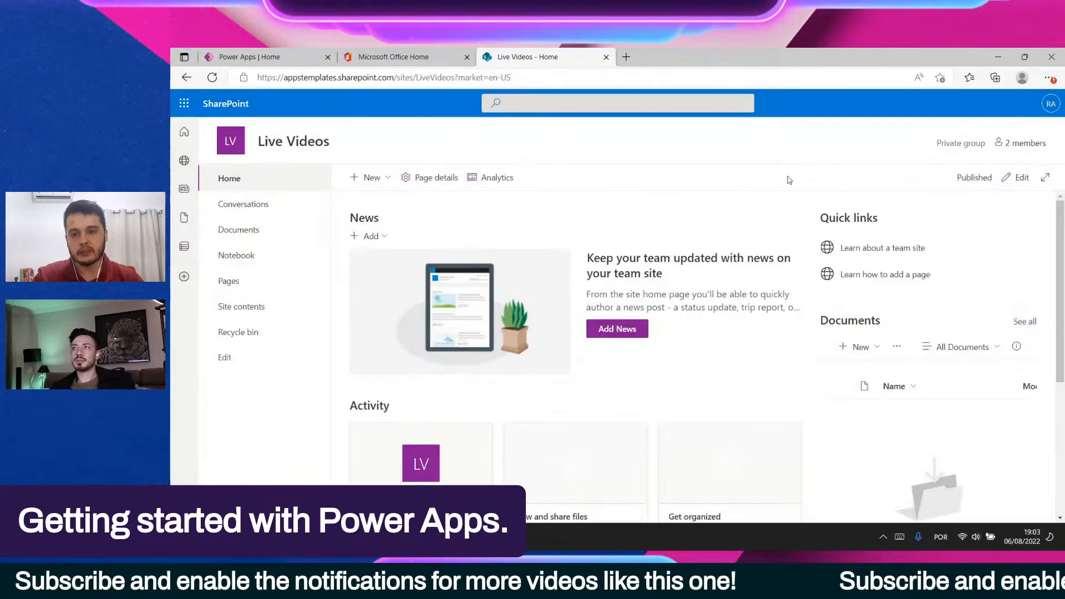
{"action": "left_click", "coordinate": [786, 173]}
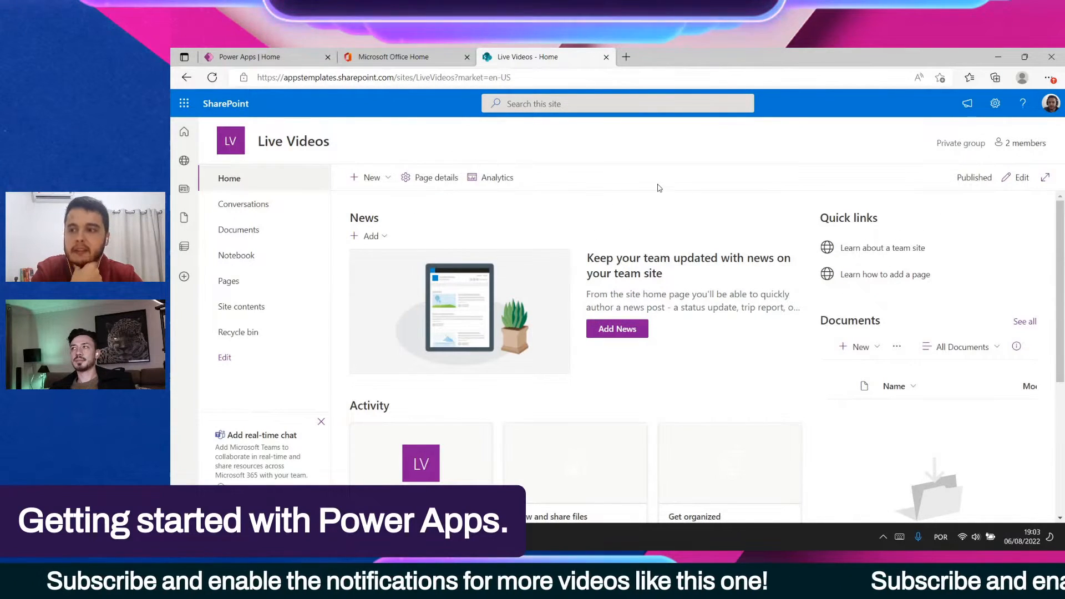
Start a new list on the Live Videos site and browse the available list templates
{"action": "left_click", "coordinate": [389, 178]}
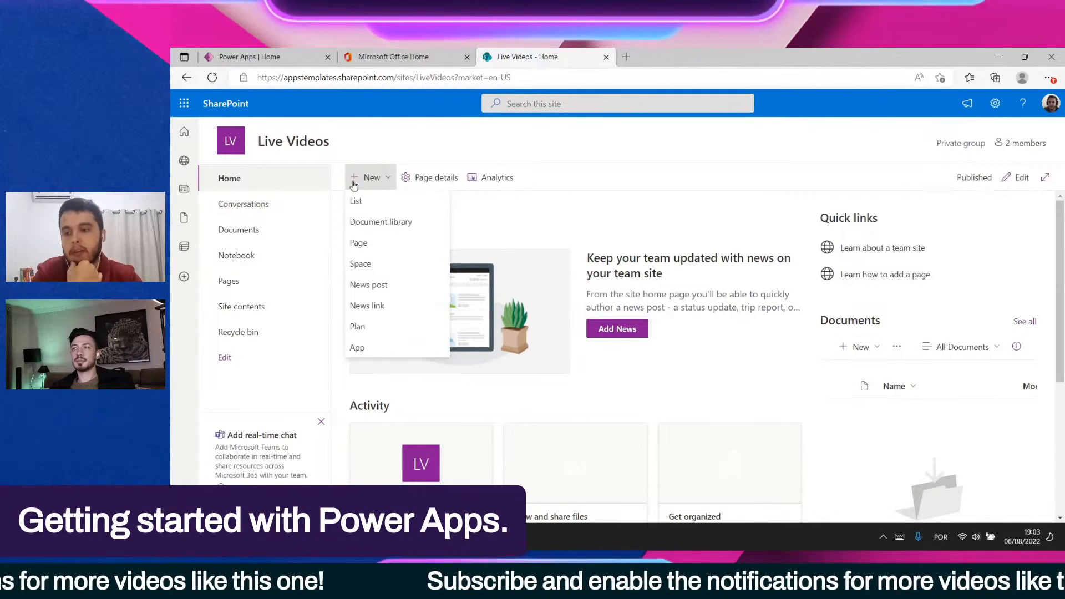
{"action": "left_click", "coordinate": [383, 207]}
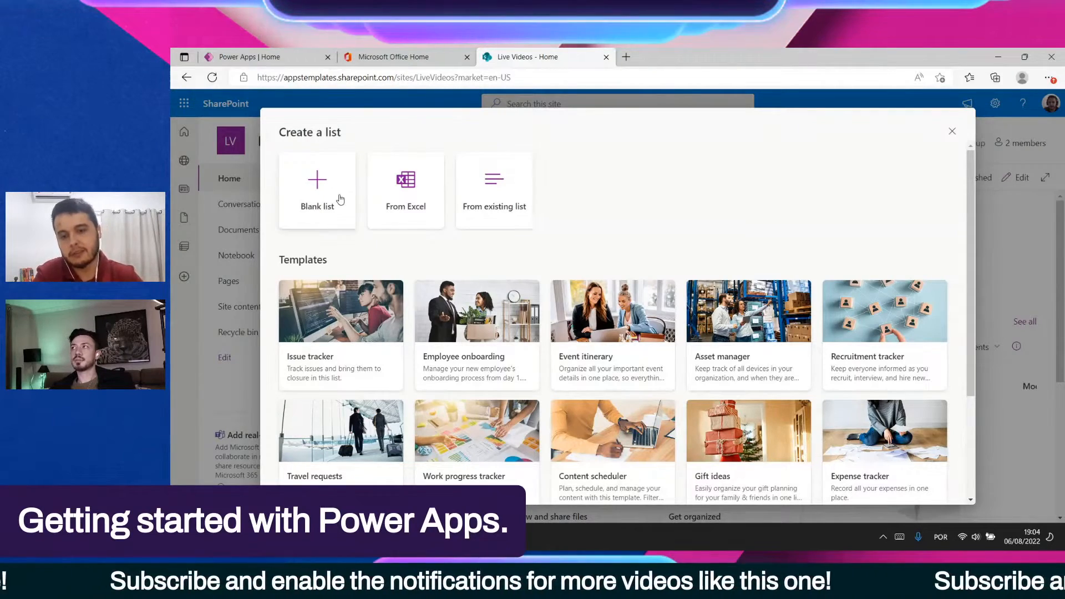
{"action": "scroll", "coordinate": [566, 391], "scroll_direction": "down", "scroll_amount": 2}
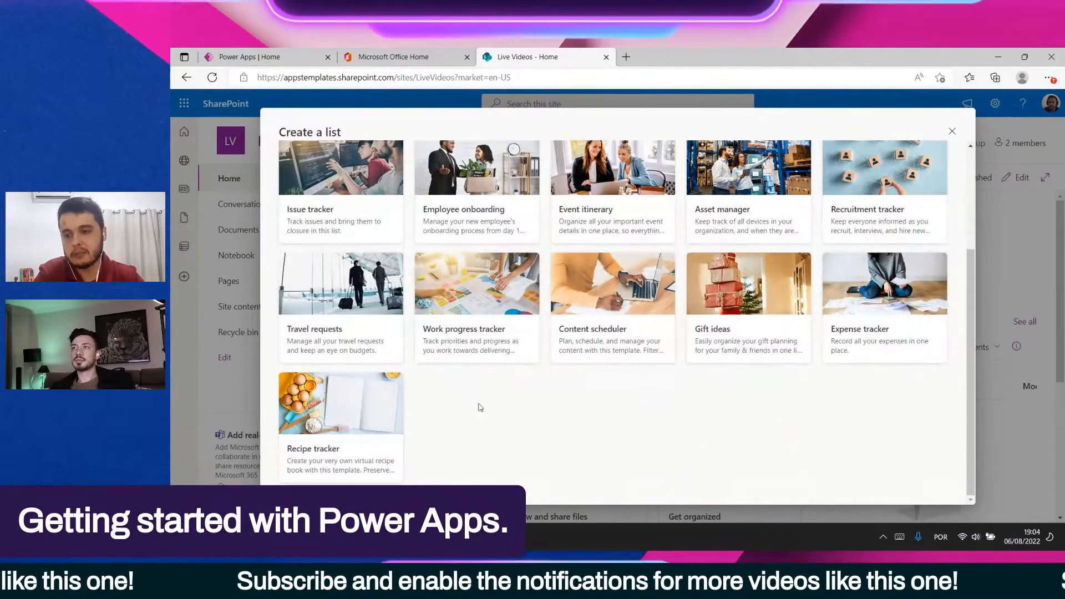
{"action": "scroll", "coordinate": [589, 308], "scroll_direction": "up", "scroll_amount": 1}
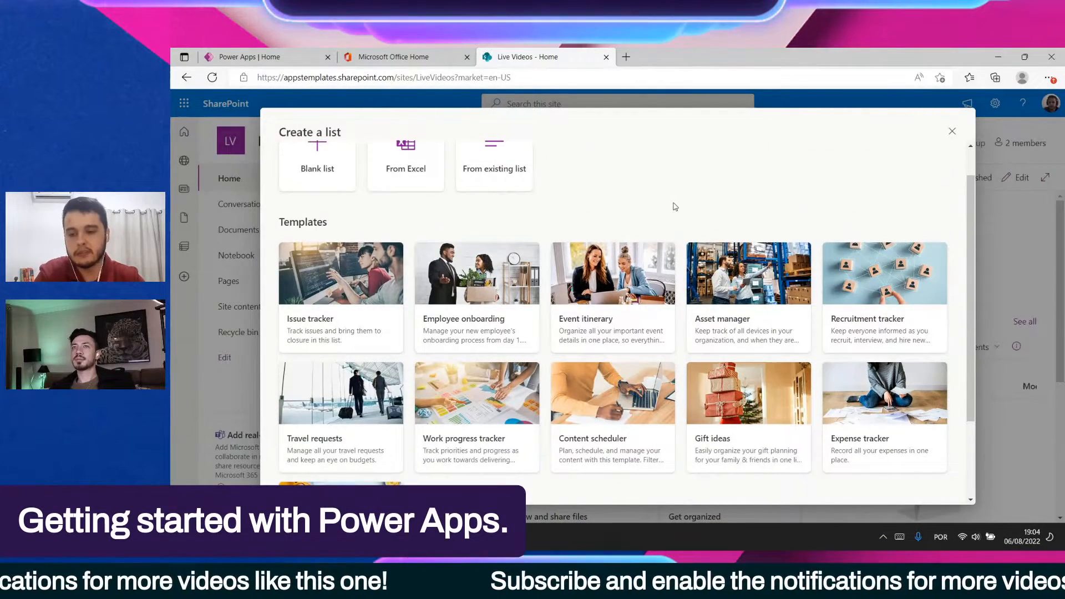
{"action": "scroll", "coordinate": [676, 206], "scroll_direction": "down", "scroll_amount": 2}
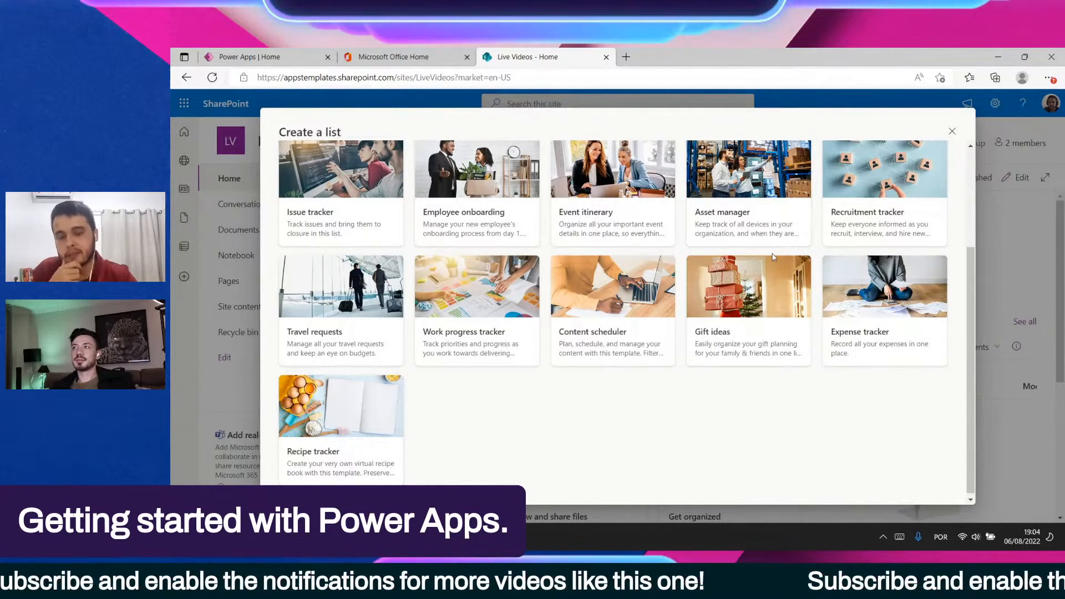
Preview the Asset manager template's columns and create a list from it named Asset manager, shown in site navigation
{"action": "left_click", "coordinate": [759, 214]}
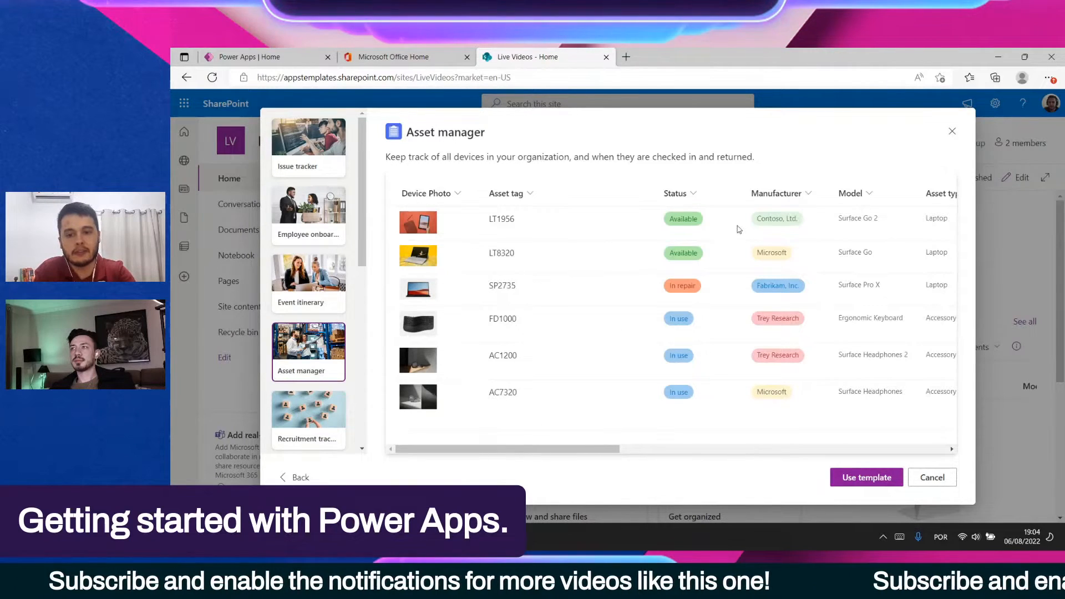
{"action": "left_click_drag", "start_coordinate": [604, 449], "coordinate": [888, 436]}
{"action": "scroll", "coordinate": [888, 436], "scroll_direction": "right", "scroll_amount": 3}
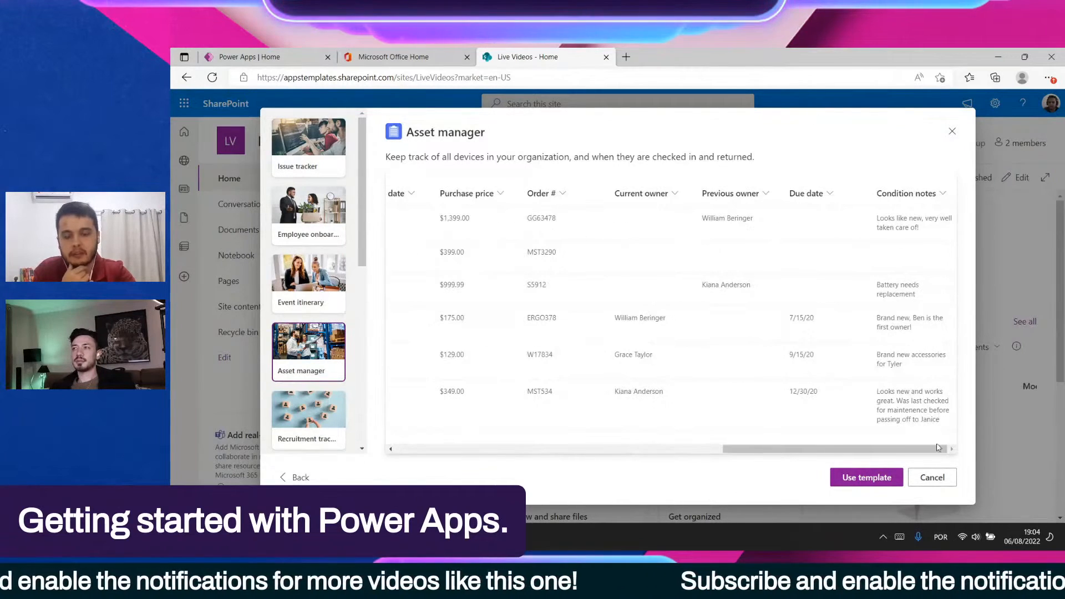
{"action": "left_click", "coordinate": [872, 478]}
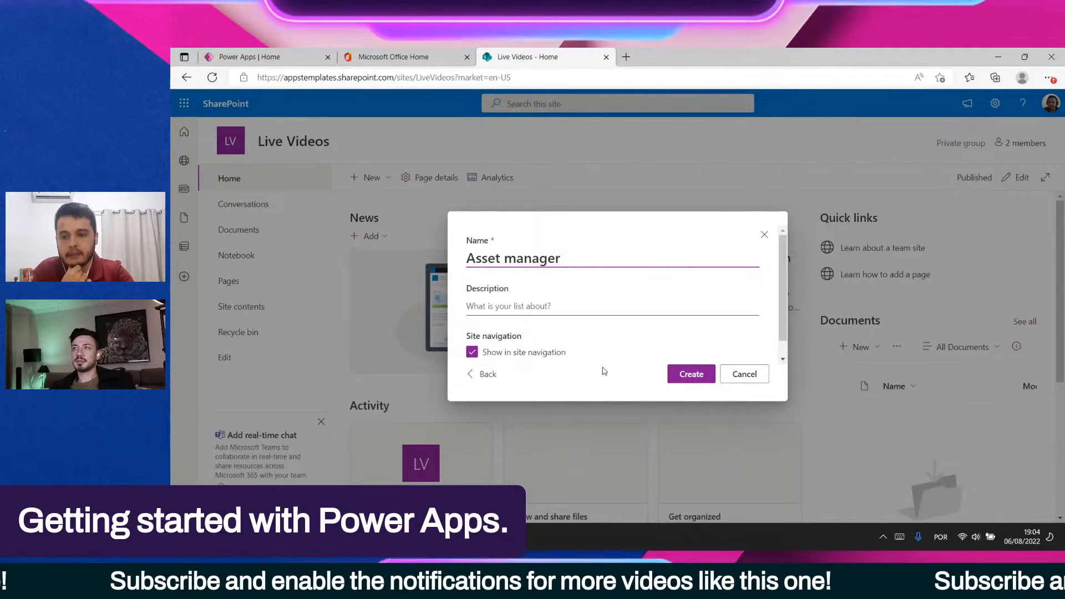
{"action": "left_click", "coordinate": [684, 380]}
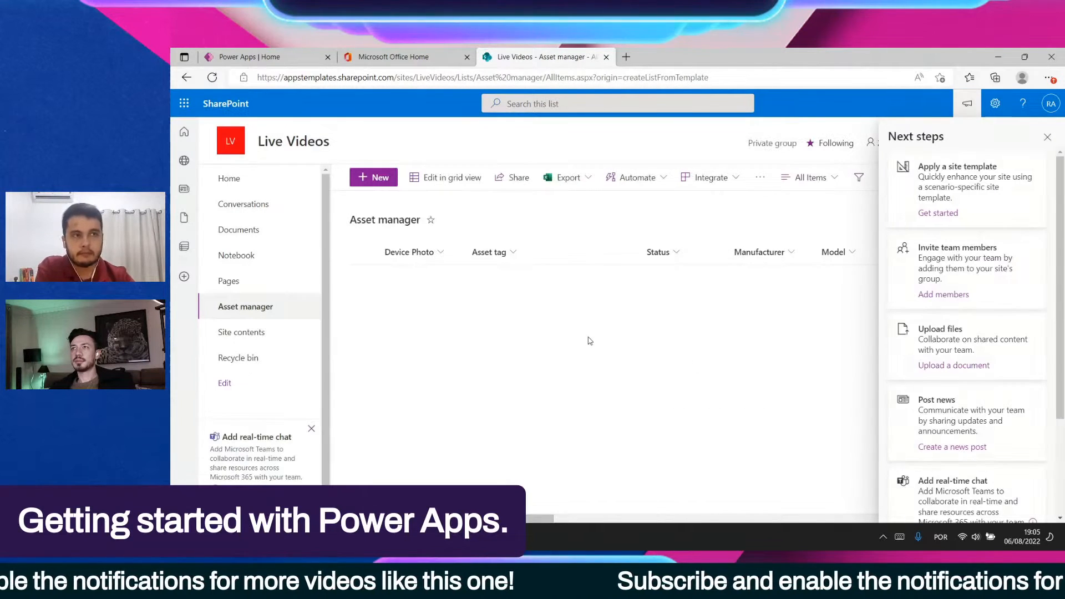
Dismiss the Next steps suggestions and open a blank new item form in the Asset manager list
{"action": "left_click", "coordinate": [1047, 137]}
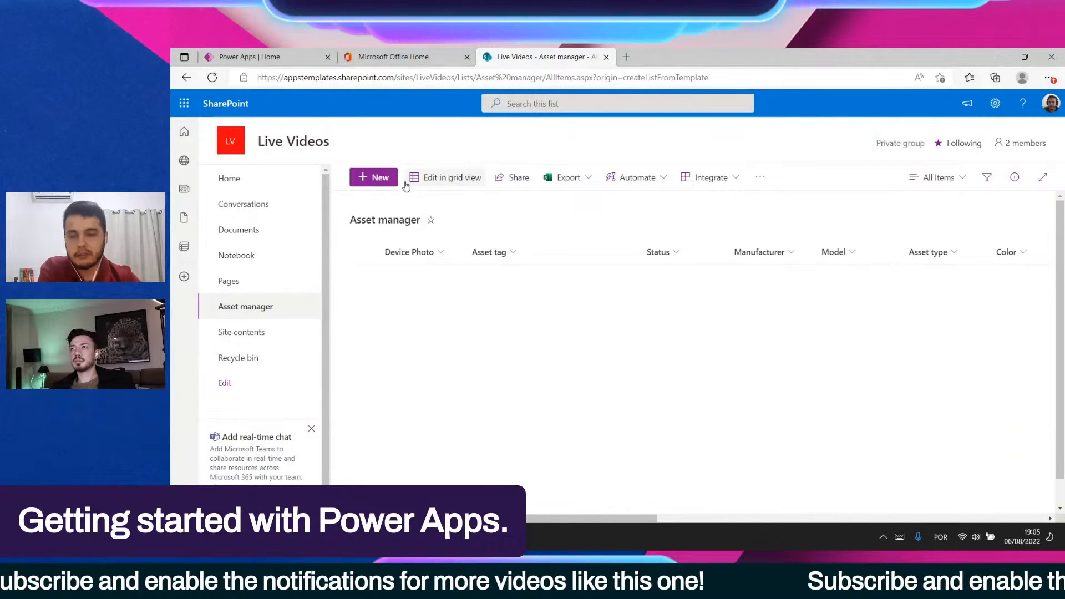
{"action": "left_click", "coordinate": [359, 181]}
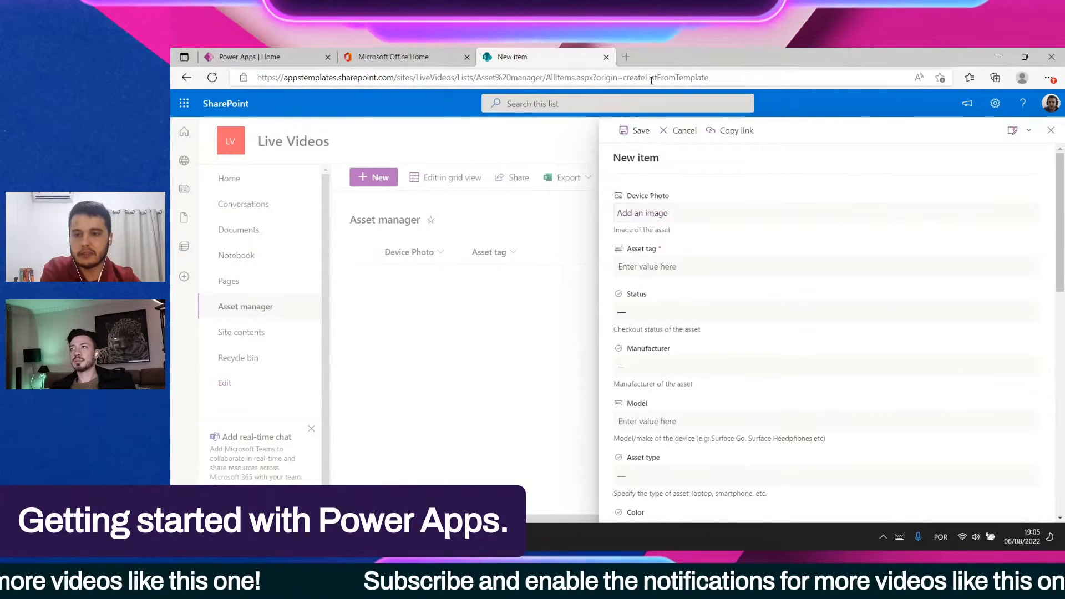
Search the web for pixabay in a new browser tab and open the Pixabay website from the results
{"action": "left_click", "coordinate": [626, 56]}
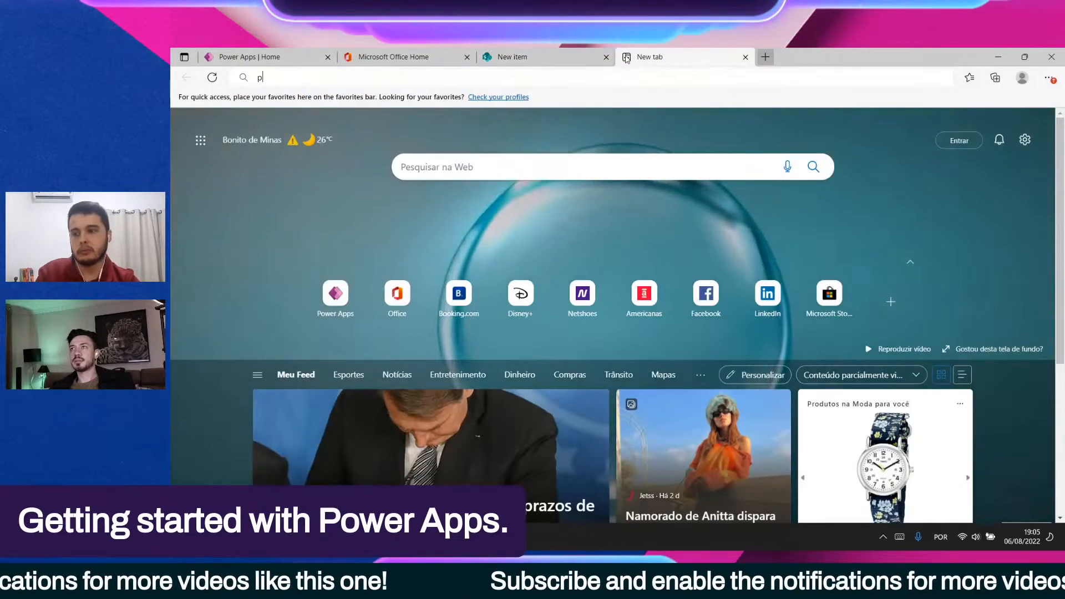
{"action": "type", "text": "pixabay"}
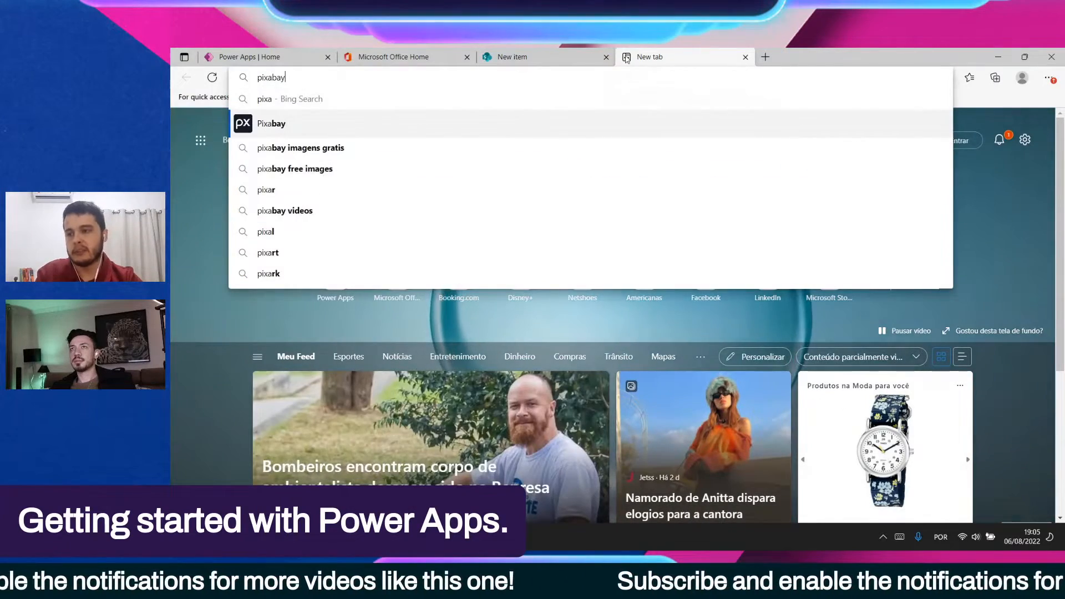
{"action": "key", "text": "Return"}
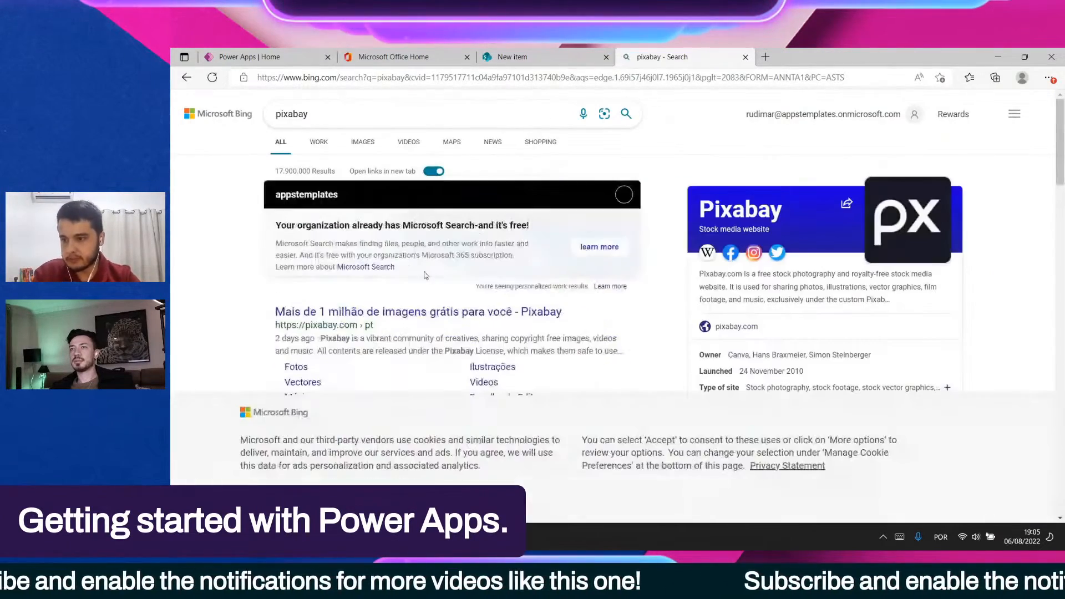
{"action": "scroll", "coordinate": [369, 428], "scroll_direction": "down", "scroll_amount": 2}
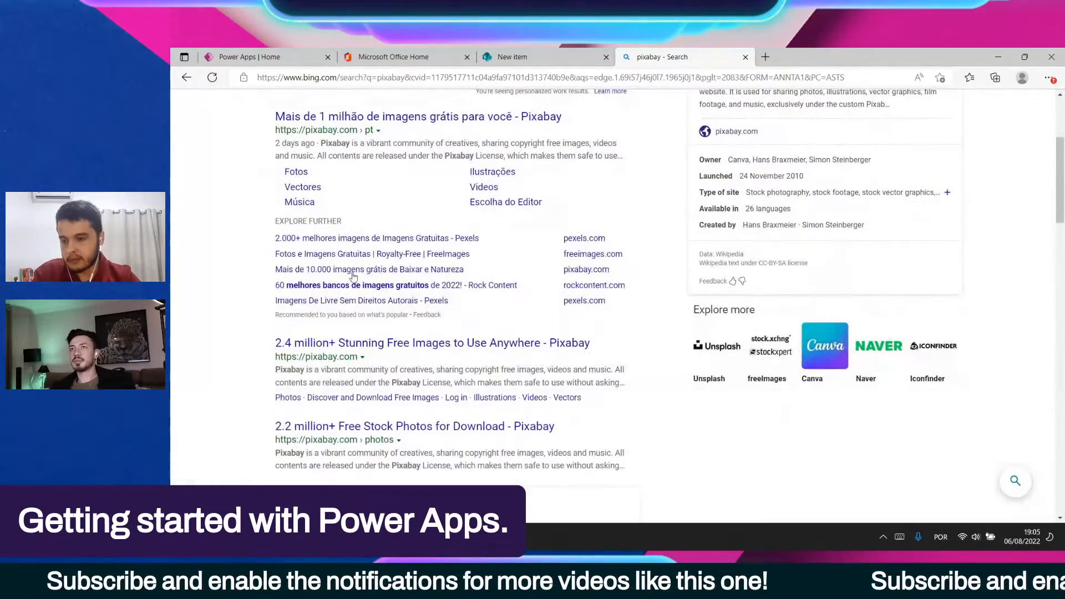
{"action": "scroll", "coordinate": [215, 124], "scroll_direction": "up", "scroll_amount": 5}
{"action": "scroll", "coordinate": [357, 207], "scroll_direction": "down", "scroll_amount": 4}
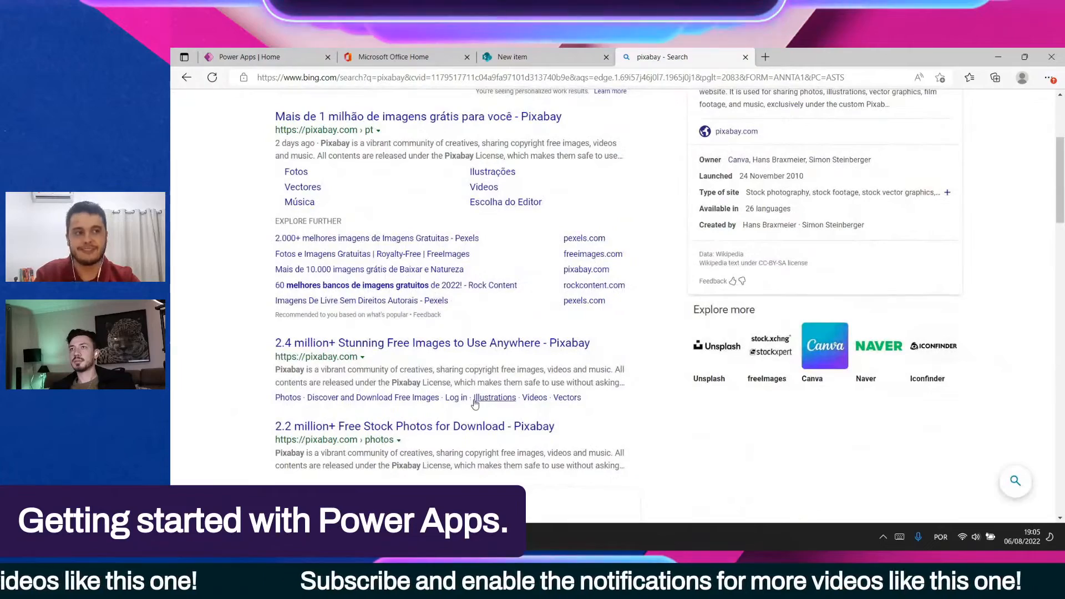
{"action": "scroll", "coordinate": [427, 410], "scroll_direction": "up", "scroll_amount": 4}
{"action": "scroll", "coordinate": [426, 409], "scroll_direction": "down", "scroll_amount": 4}
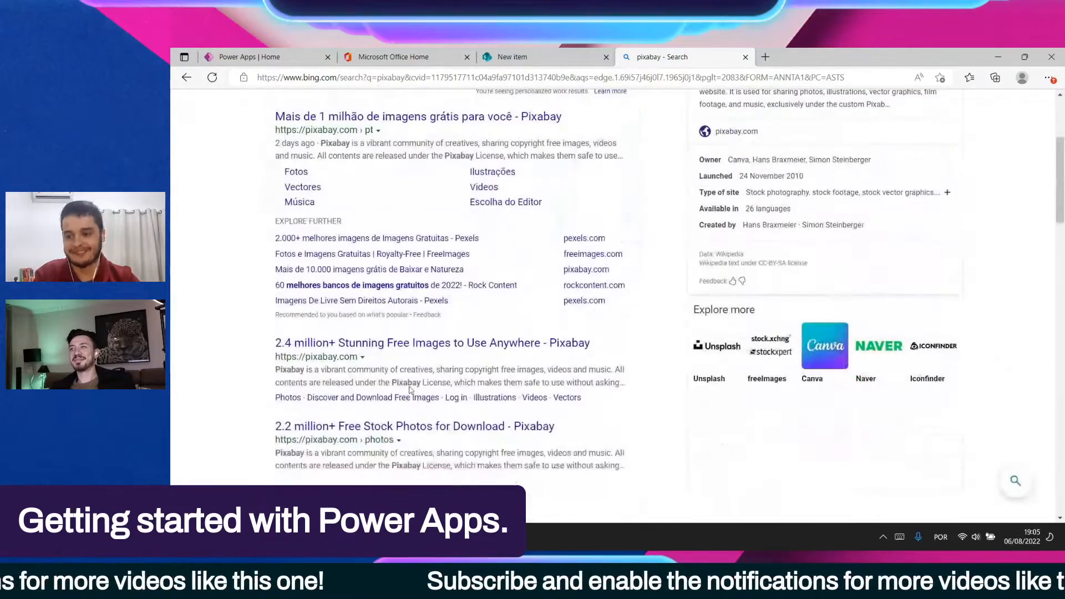
{"action": "left_click", "coordinate": [379, 346]}
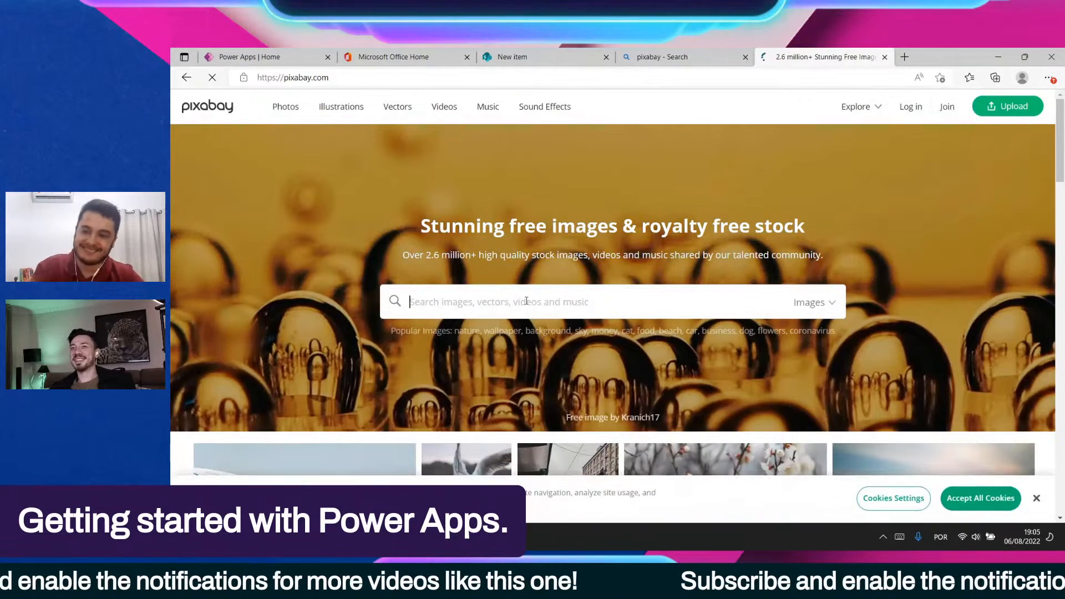
Accept the Pixabay cookies and search the site's images for laptop
{"action": "left_click", "coordinate": [982, 506]}
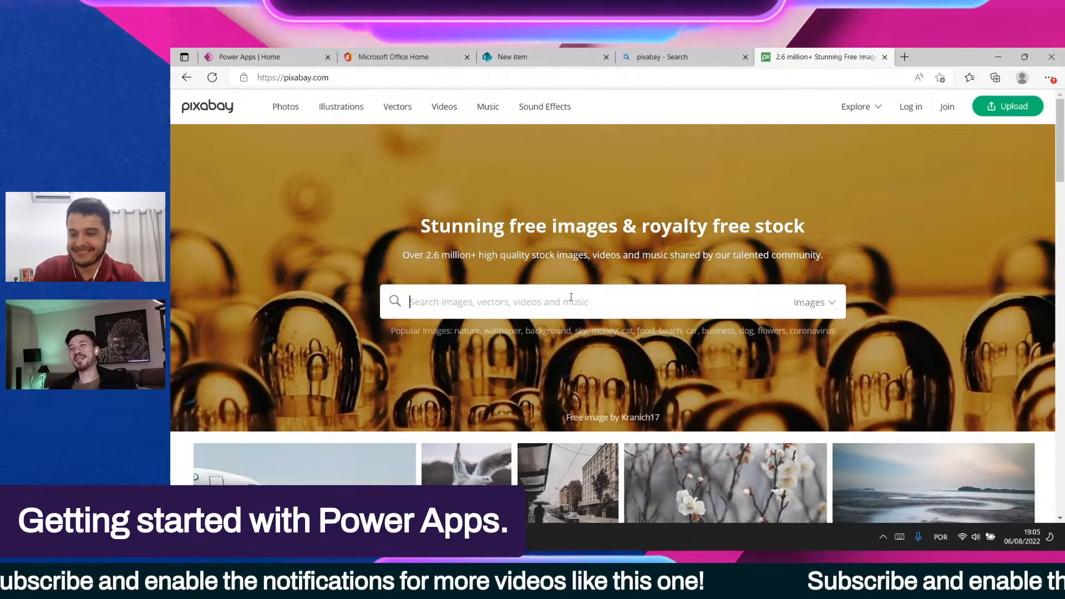
{"action": "left_click", "coordinate": [571, 297]}
{"action": "type", "text": "laptop"}
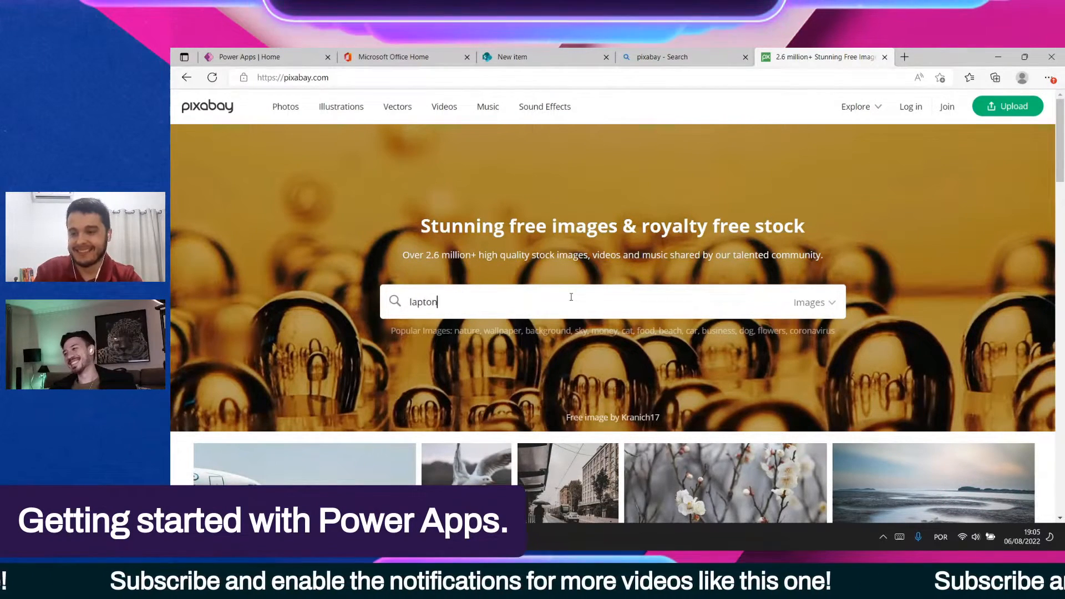
{"action": "key", "text": "Return"}
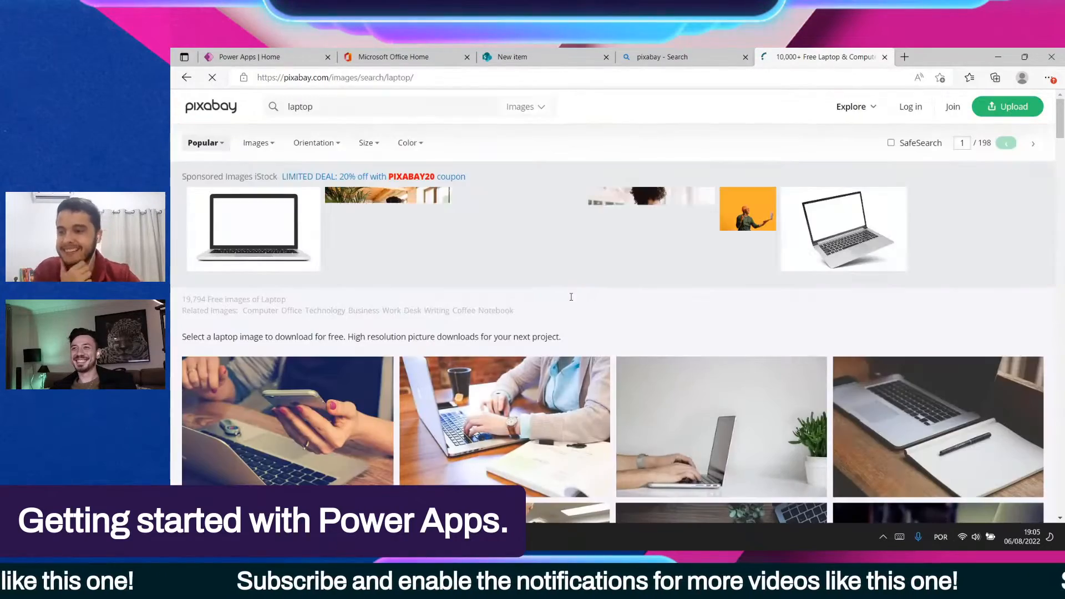
Find the photo of a MacBook on a wooden table in the results and download it as a 640×396 JPG
{"action": "scroll", "coordinate": [639, 336], "scroll_direction": "down", "scroll_amount": 3}
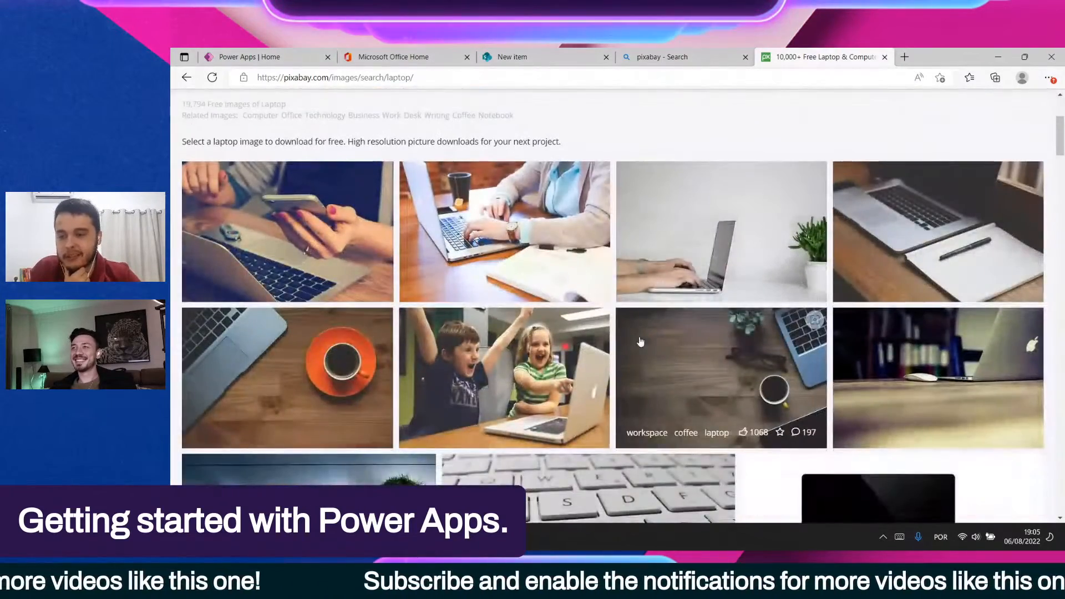
{"action": "scroll", "coordinate": [403, 354], "scroll_direction": "down", "scroll_amount": 3}
{"action": "scroll", "coordinate": [404, 354], "scroll_direction": "down", "scroll_amount": 5}
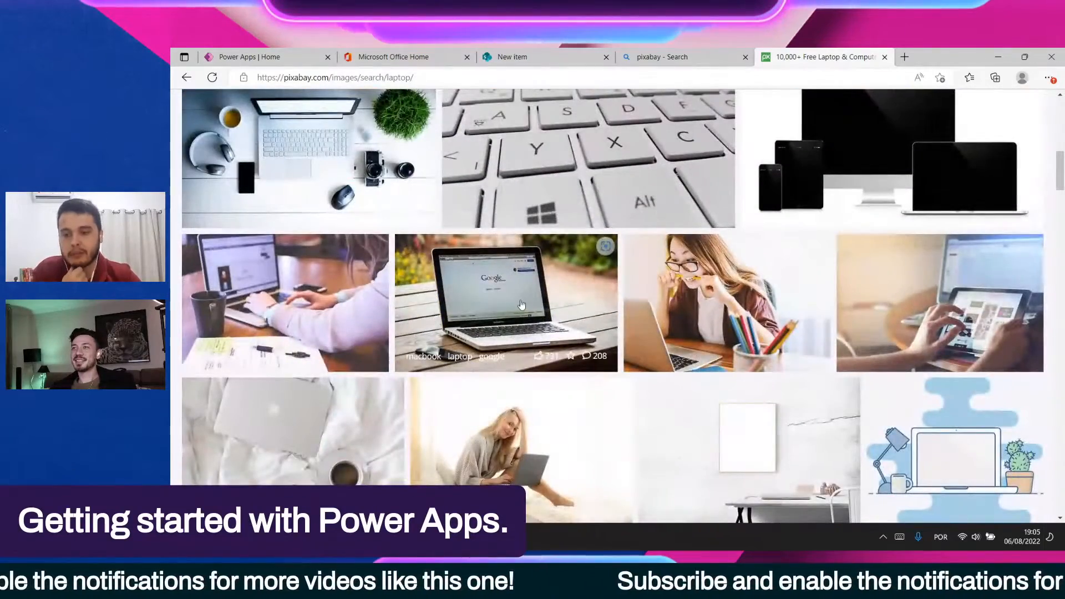
{"action": "scroll", "coordinate": [590, 393], "scroll_direction": "down", "scroll_amount": 3}
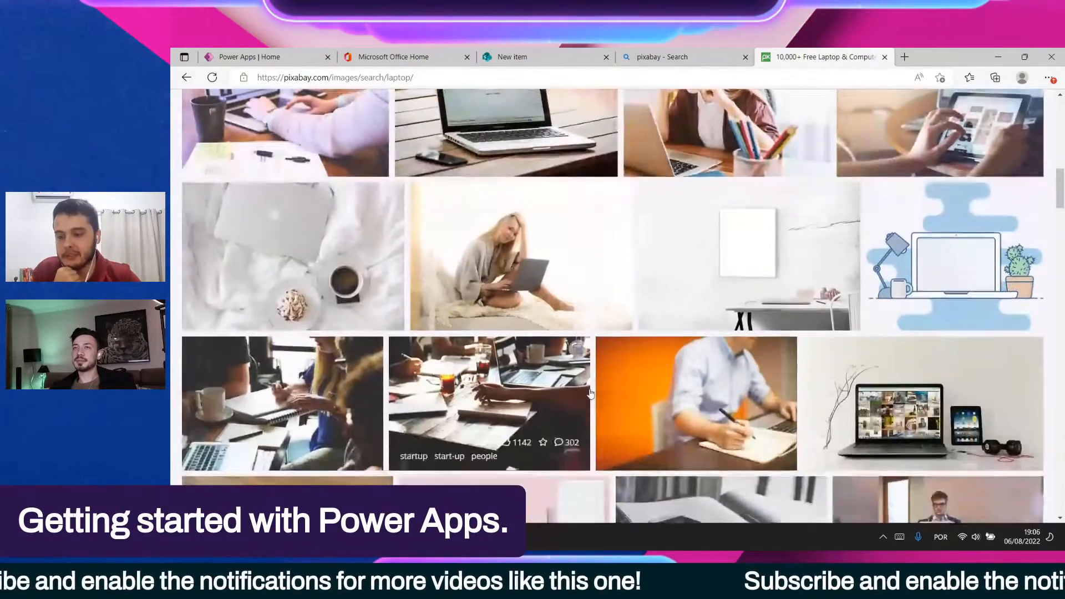
{"action": "scroll", "coordinate": [520, 240], "scroll_direction": "up", "scroll_amount": 2}
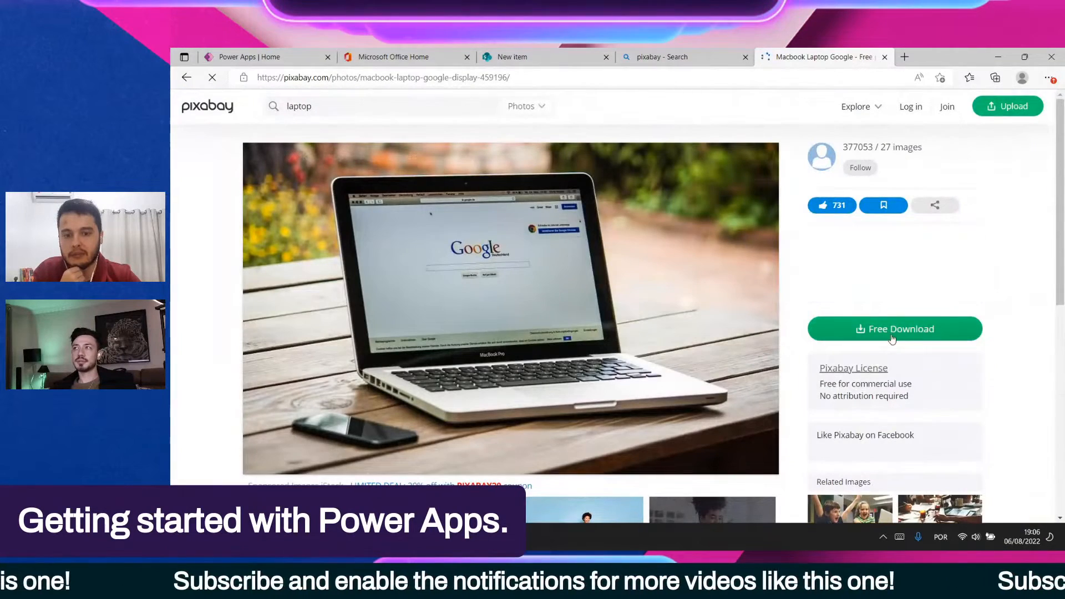
{"action": "left_click", "coordinate": [891, 331]}
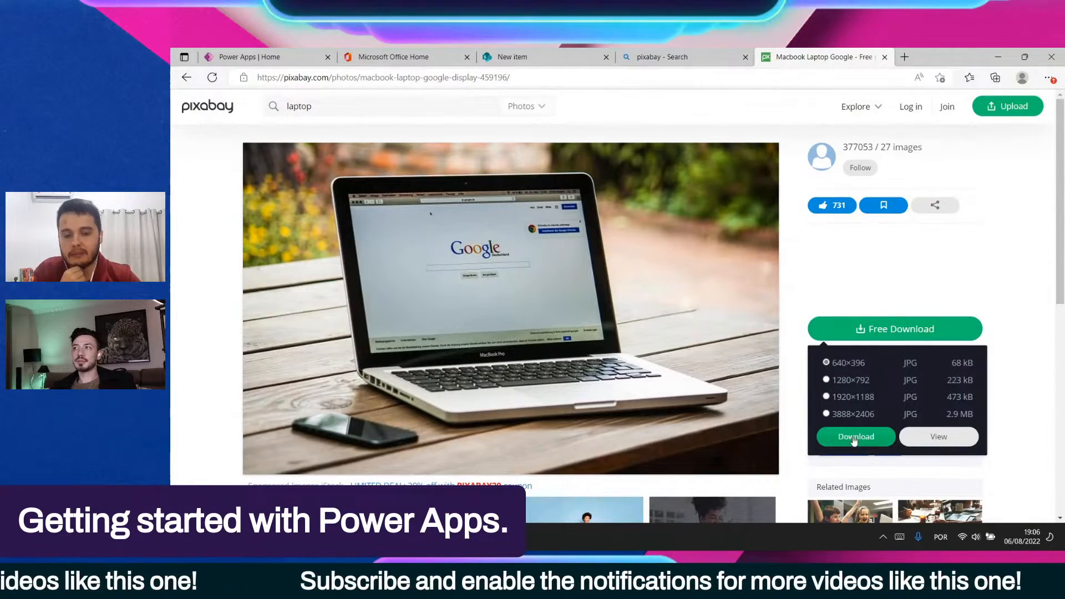
{"action": "left_click", "coordinate": [854, 437]}
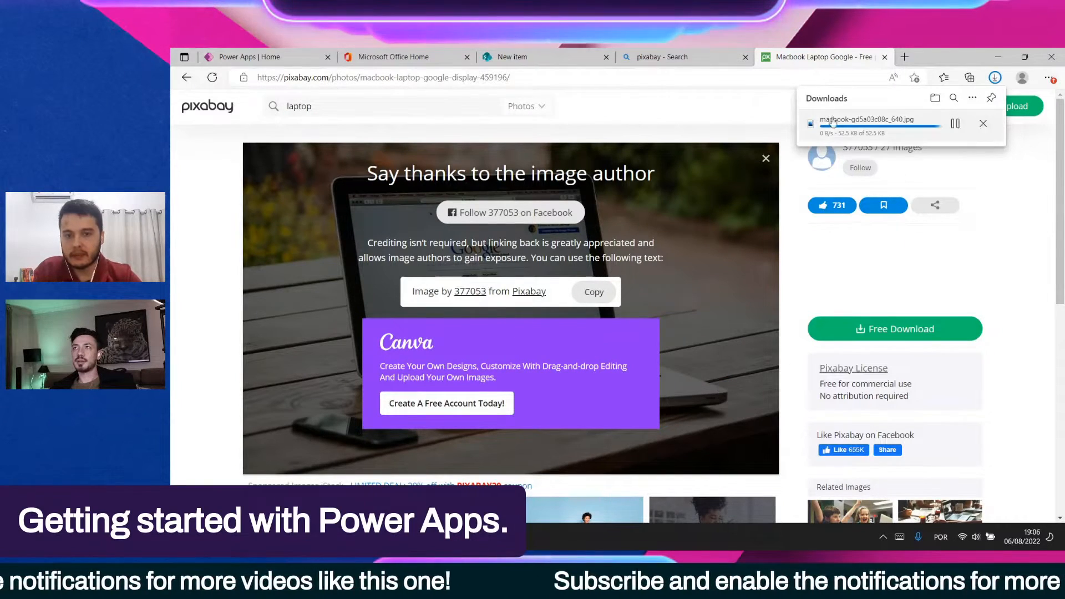
Switch back to the SharePoint new item form and upload macbook-gd5a03c08c_640.jpg as the Device Photo
{"action": "left_click", "coordinate": [547, 54]}
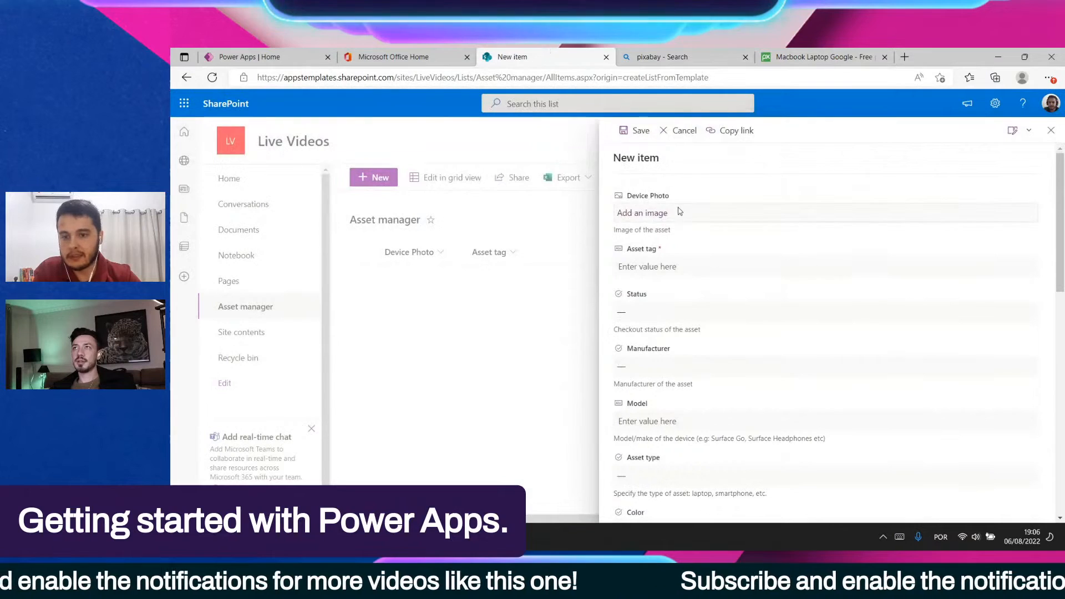
{"action": "left_click", "coordinate": [653, 215]}
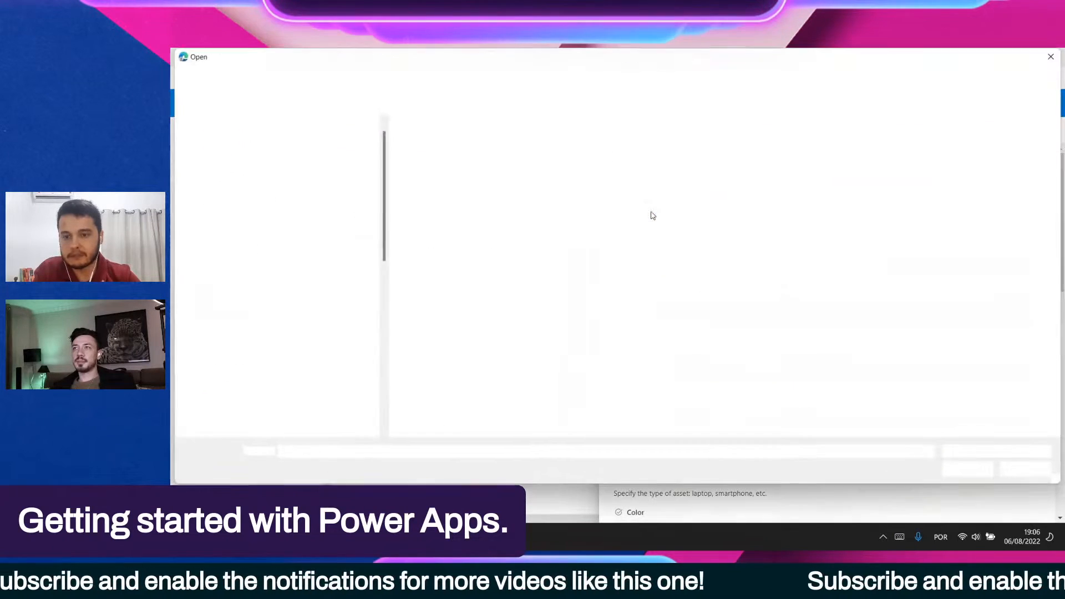
{"action": "left_click_drag", "start_coordinate": [455, 61], "coordinate": [1064, 77]}
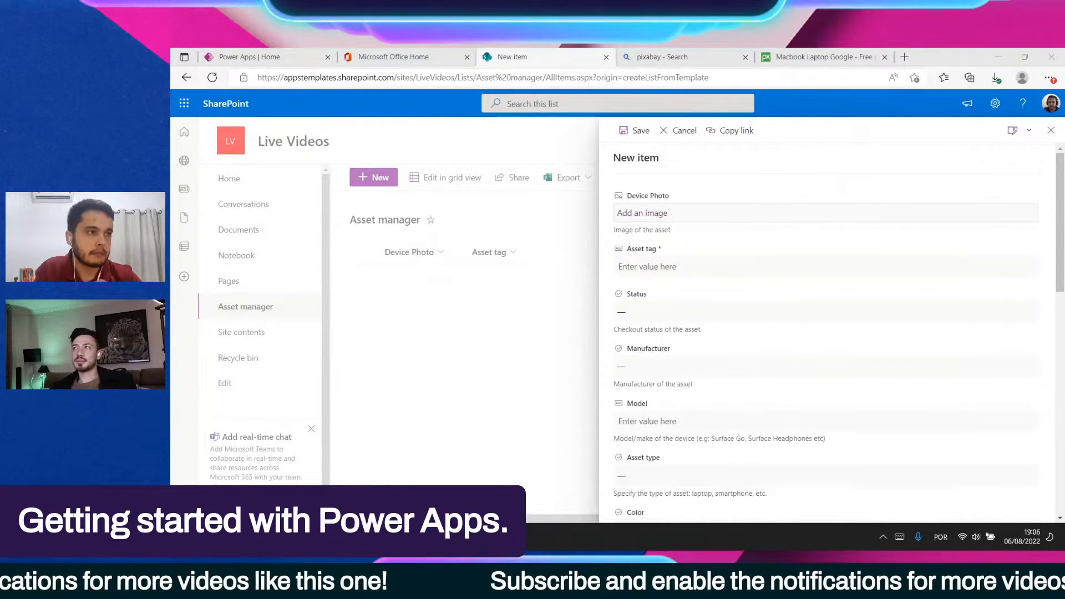
{"action": "double_click", "coordinate": [810, 255]}
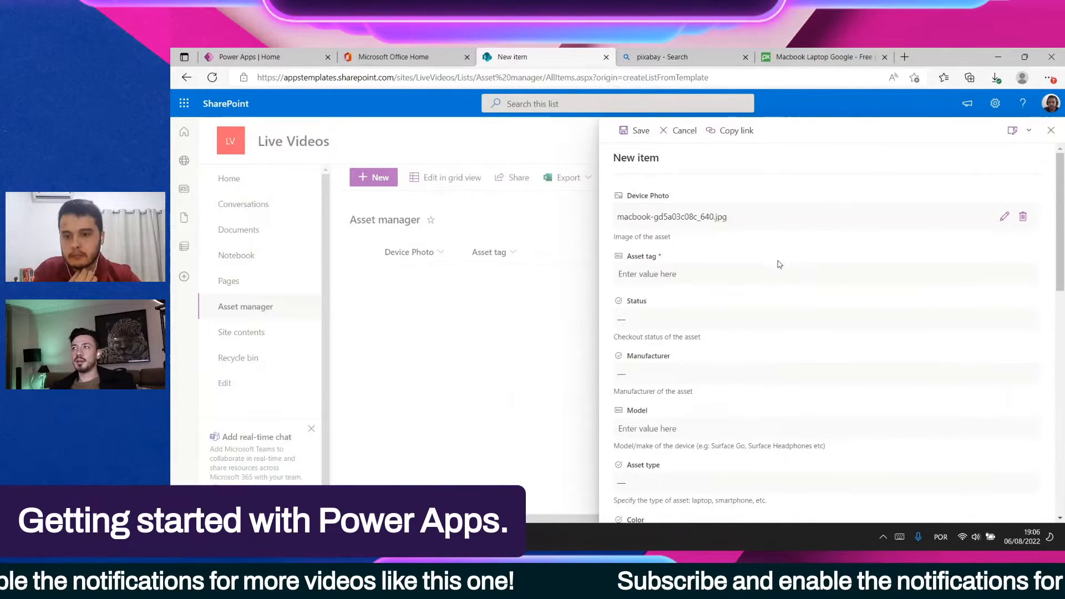
Enter PC001 as the asset tag of the new item
{"action": "left_click", "coordinate": [748, 271]}
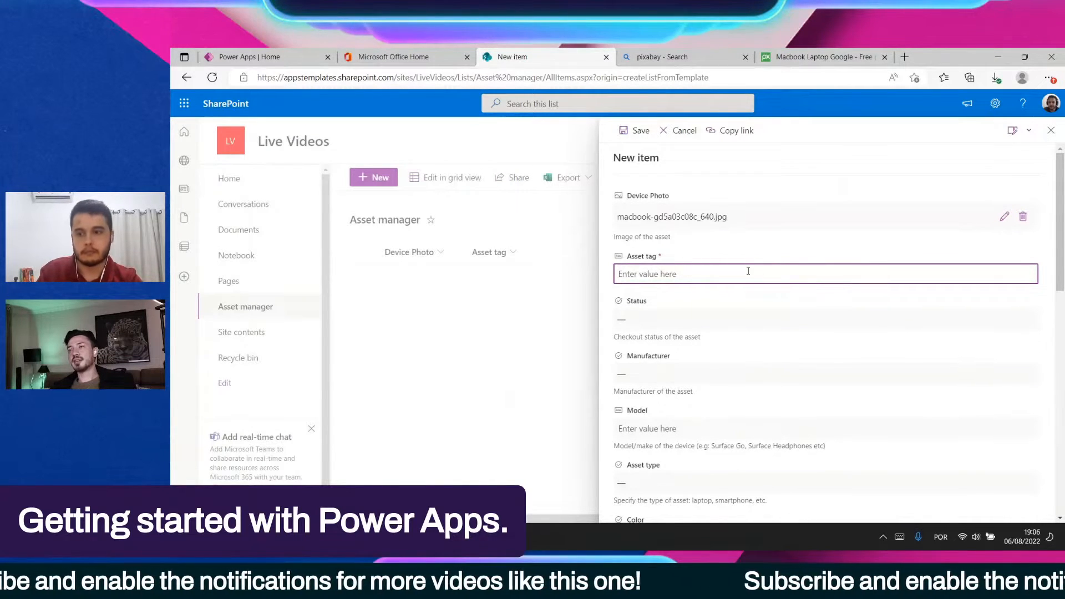
{"action": "type", "text": "PC"}
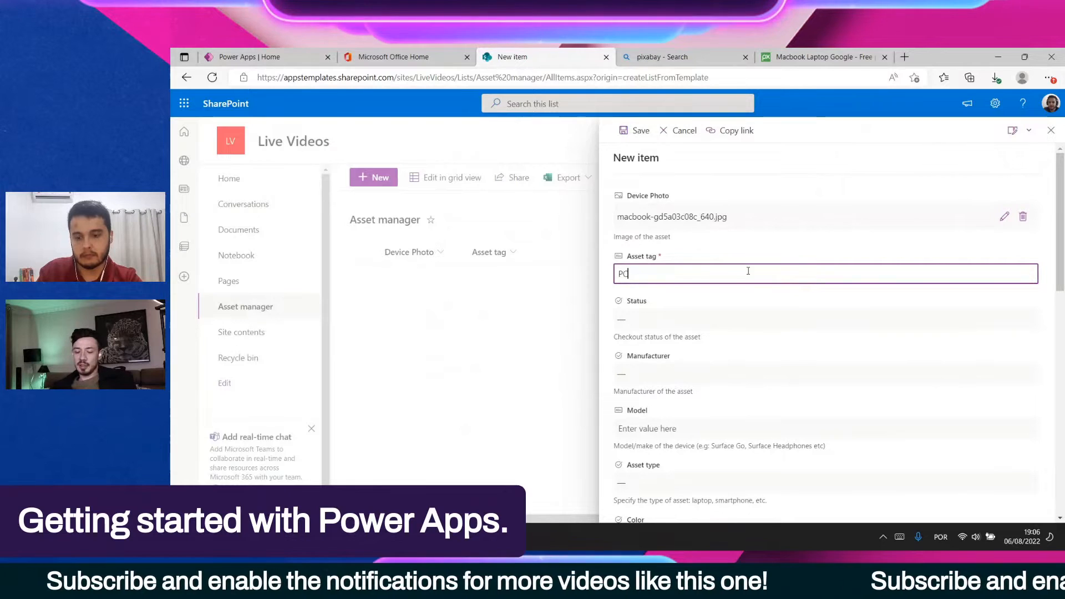
{"action": "type", "text": "001"}
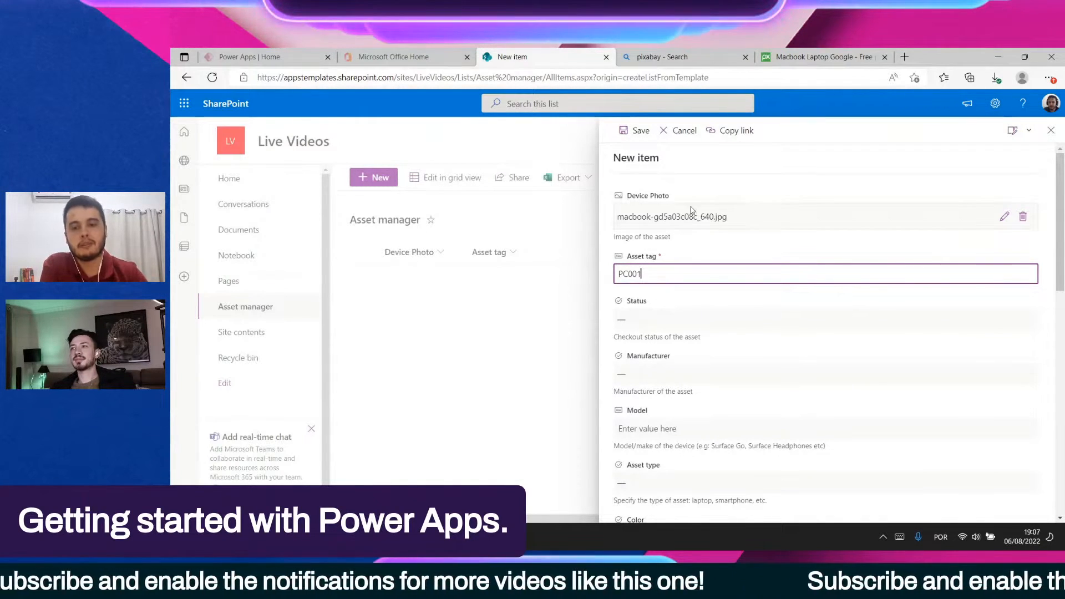
{"action": "left_click", "coordinate": [745, 326]}
{"action": "left_click", "coordinate": [766, 290]}
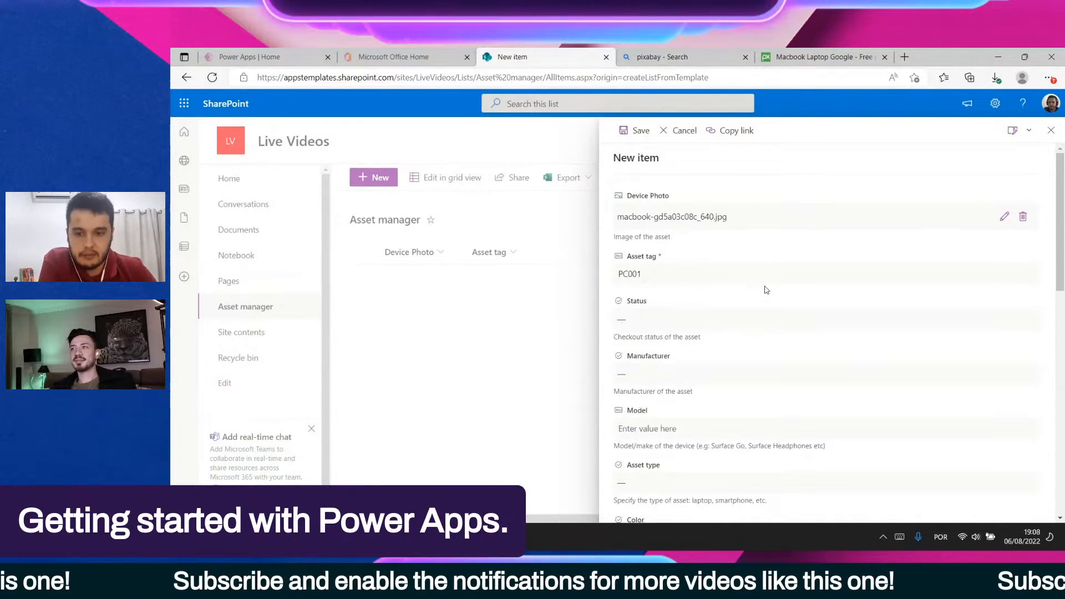
{"action": "double_click", "coordinate": [632, 272]}
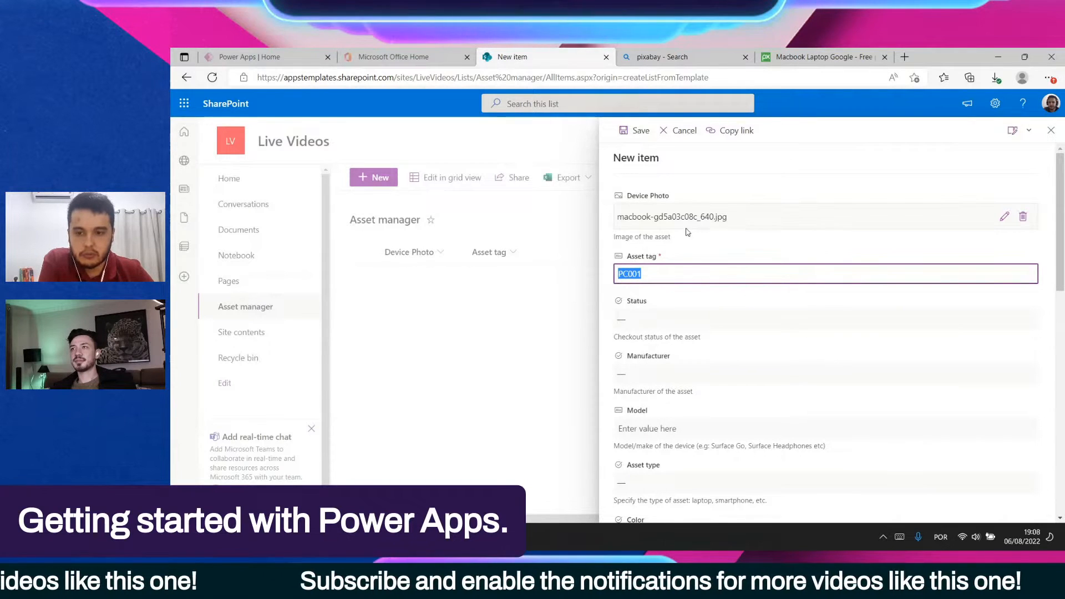
{"action": "left_click", "coordinate": [643, 275]}
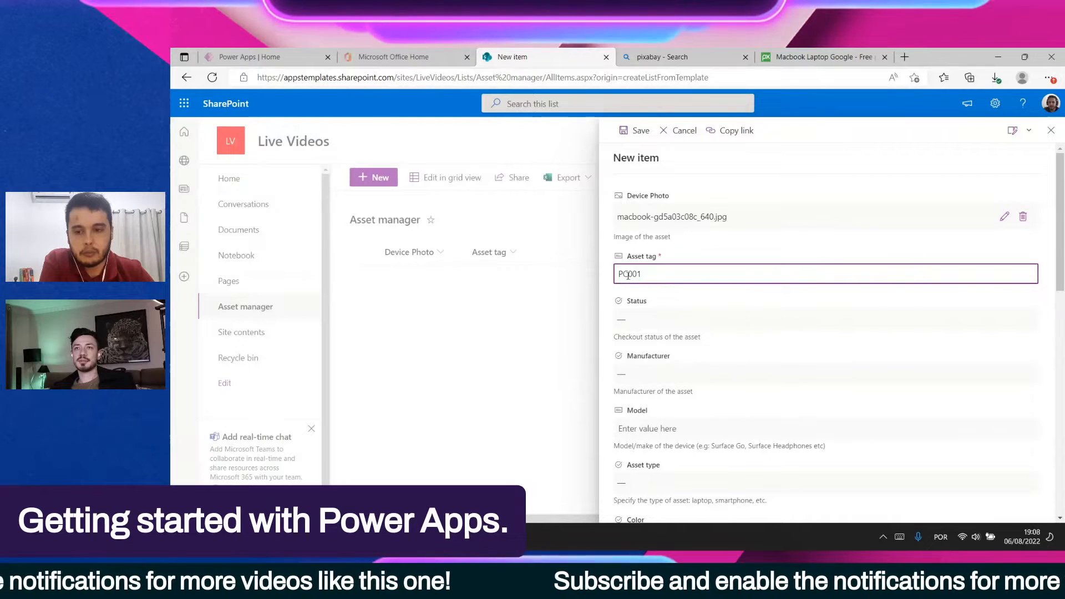
Set the item's status to Available and its manufacturer to Microsoft
{"action": "left_click", "coordinate": [636, 324]}
{"action": "left_click", "coordinate": [651, 352]}
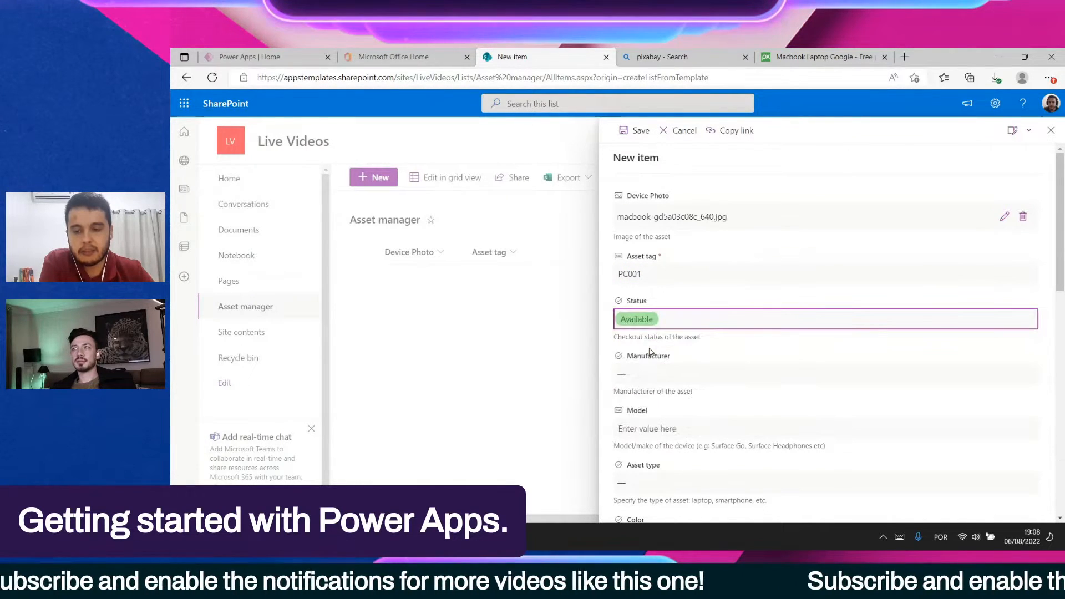
{"action": "left_click", "coordinate": [651, 377]}
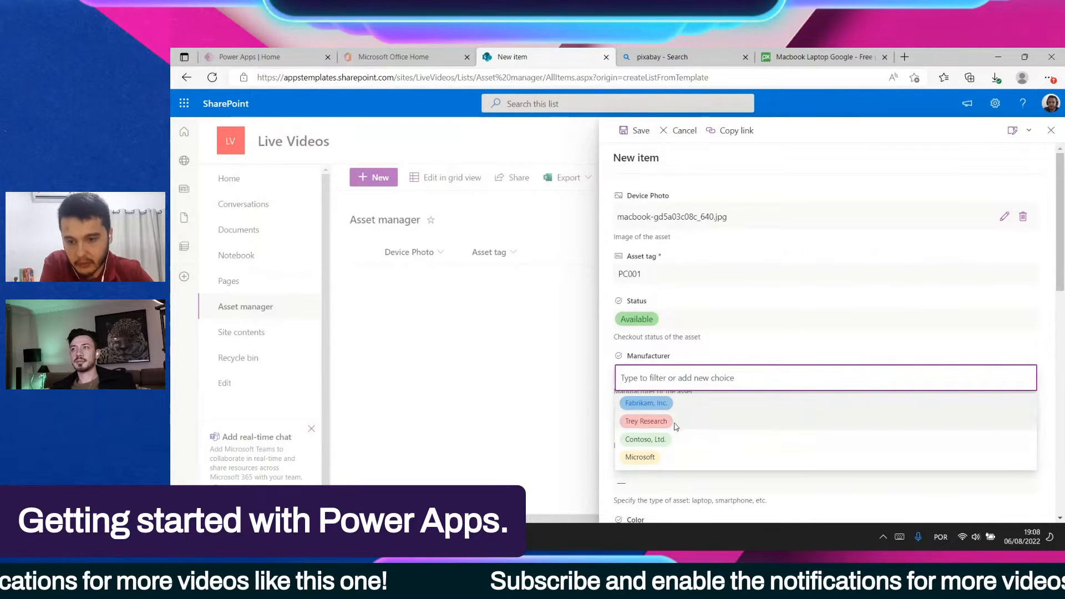
{"action": "left_click", "coordinate": [685, 459]}
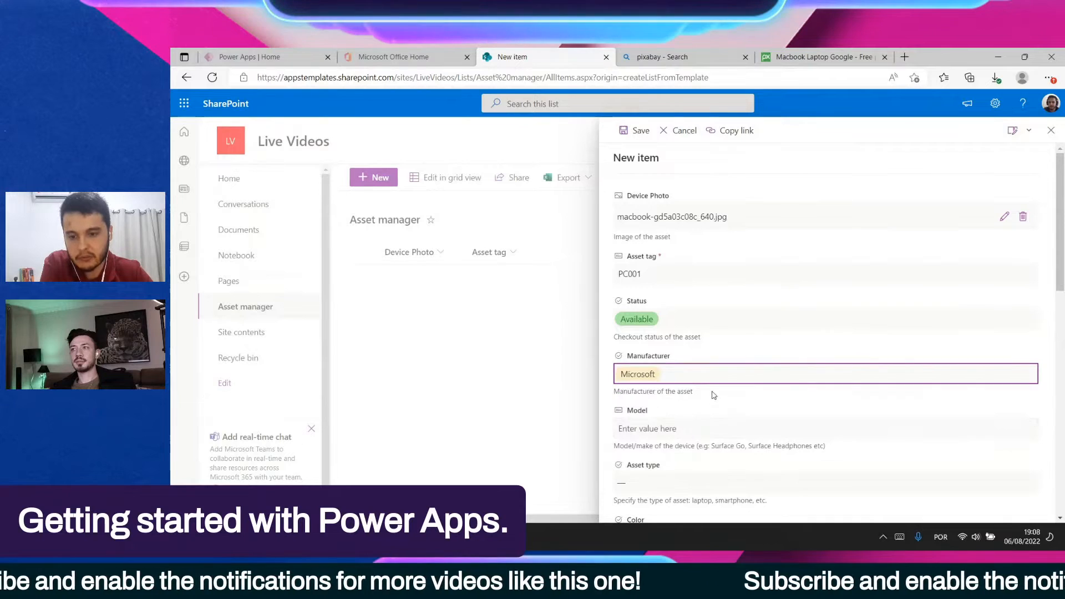
Enter md01 as the model and set the asset type to Laptop
{"action": "left_click", "coordinate": [696, 434]}
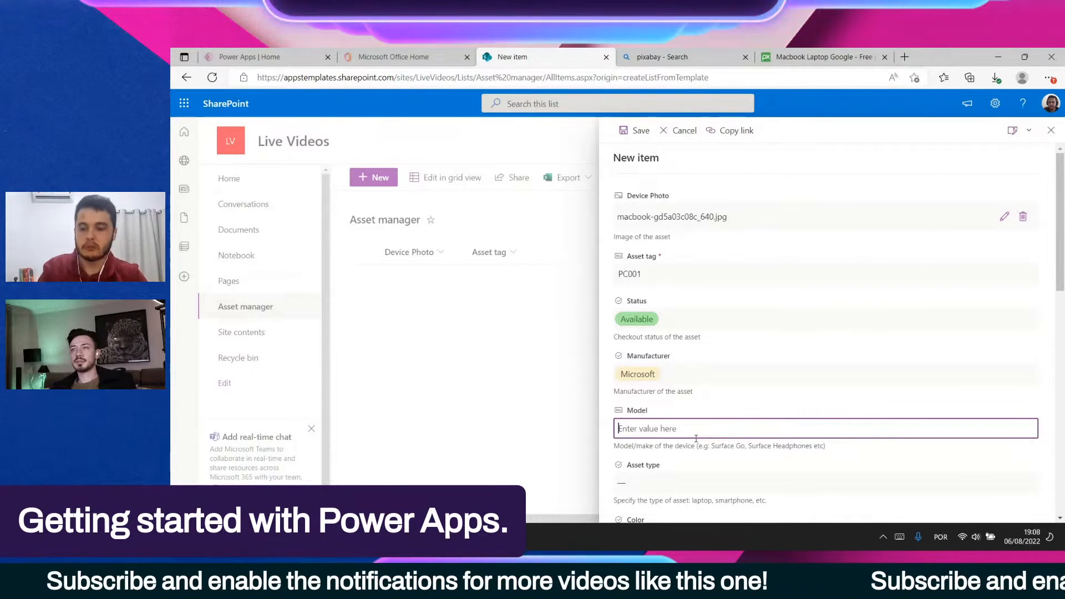
{"action": "type", "text": "m"}
{"action": "key", "text": "BackSpace"}
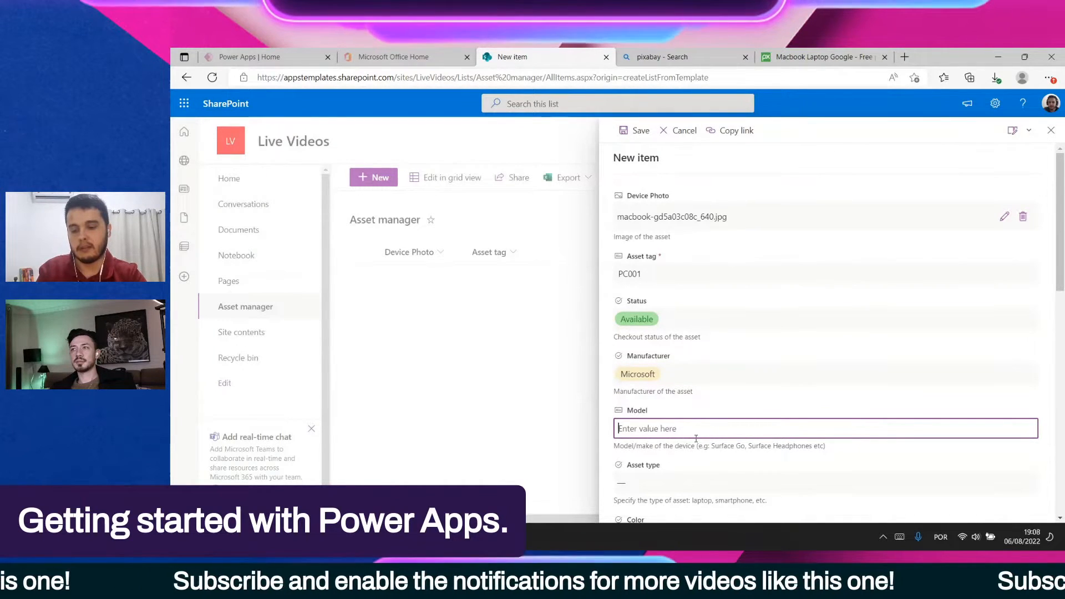
{"action": "type", "text": "md01"}
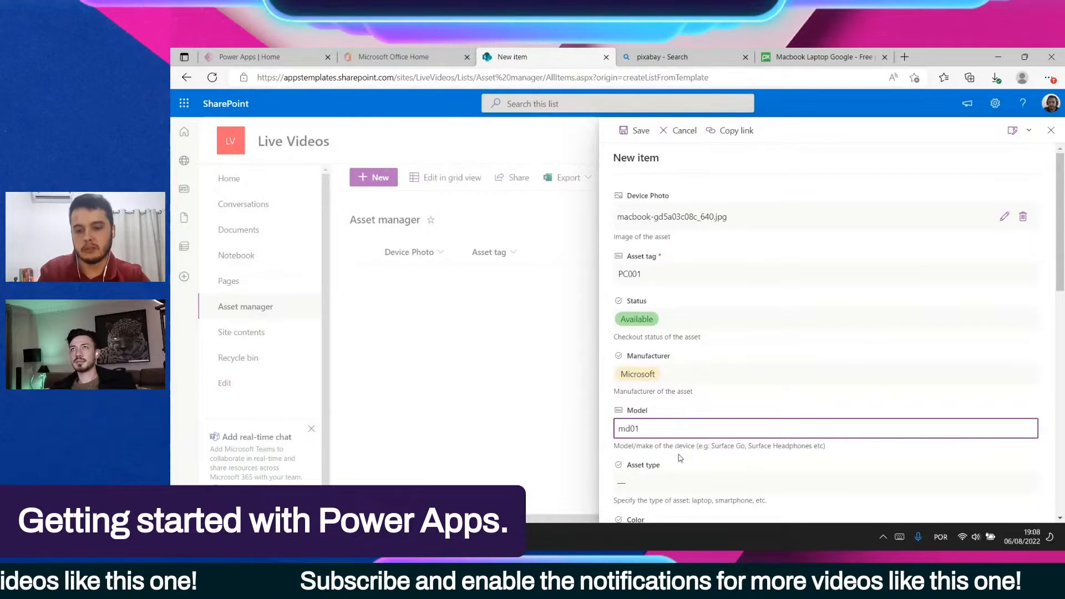
{"action": "scroll", "coordinate": [655, 328], "scroll_direction": "down", "scroll_amount": 4}
{"action": "left_click", "coordinate": [647, 257]}
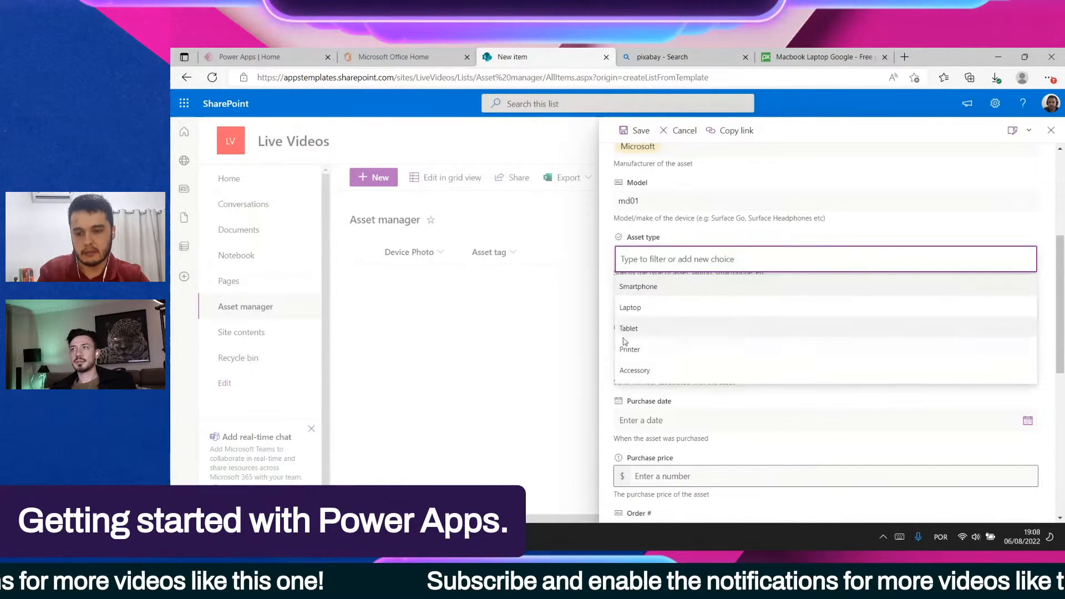
{"action": "left_click", "coordinate": [661, 308]}
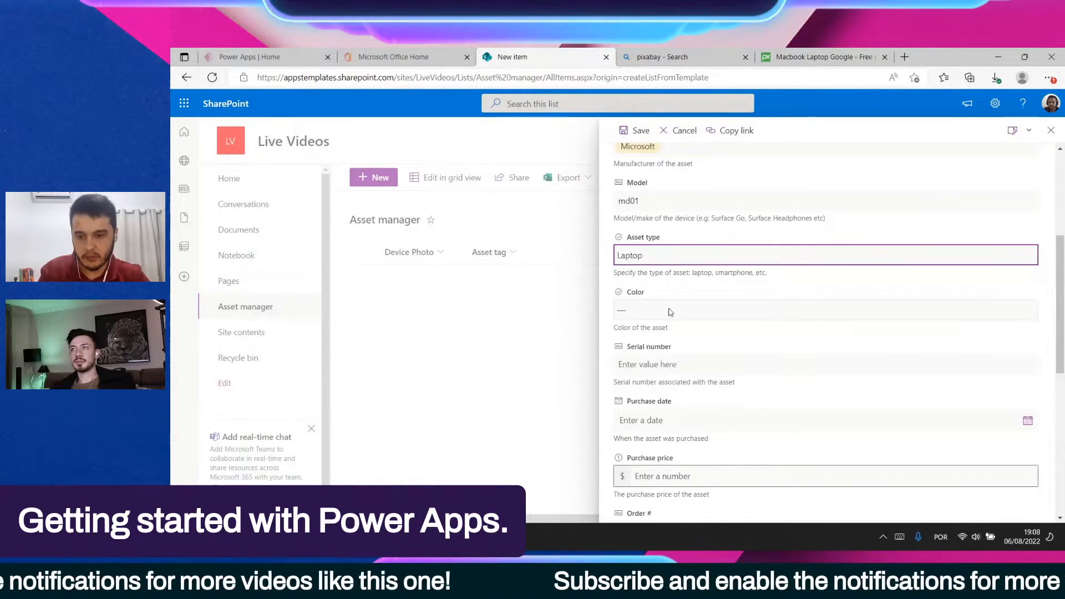
Set the asset's color to Silver
{"action": "left_click", "coordinate": [659, 314]}
{"action": "left_click", "coordinate": [645, 384]}
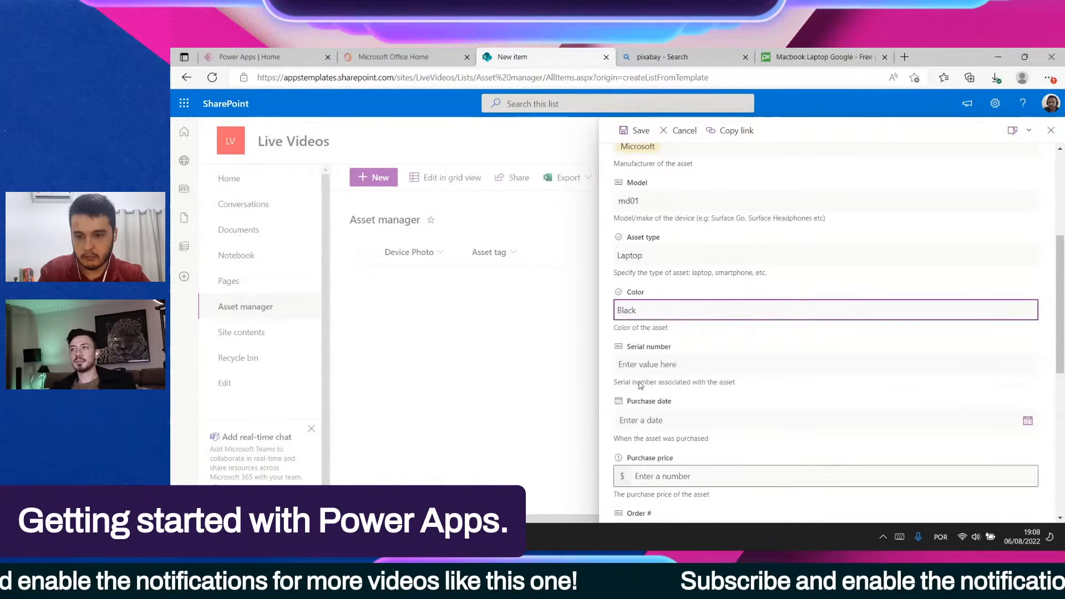
{"action": "left_click", "coordinate": [670, 309]}
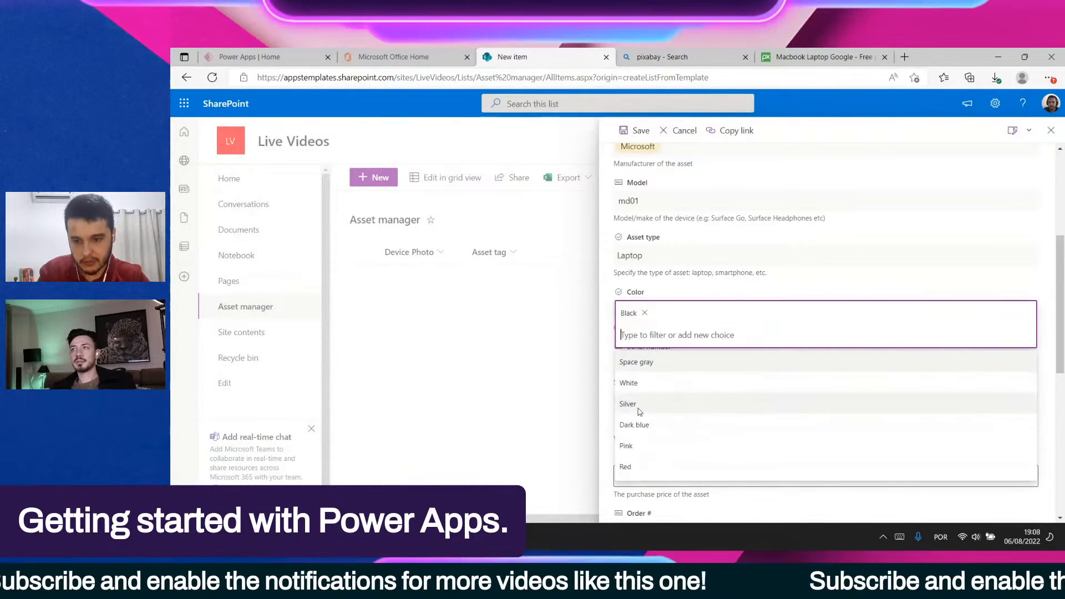
{"action": "left_click", "coordinate": [635, 405]}
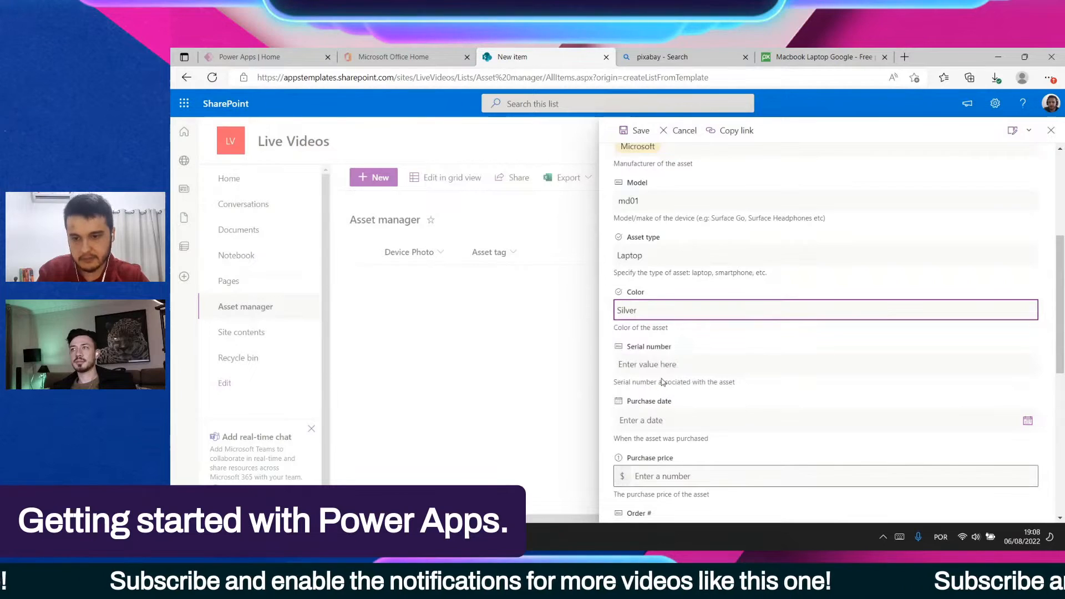
Enter 123456 as the asset's serial number
{"action": "left_click", "coordinate": [670, 366]}
{"action": "type", "text": "00"}
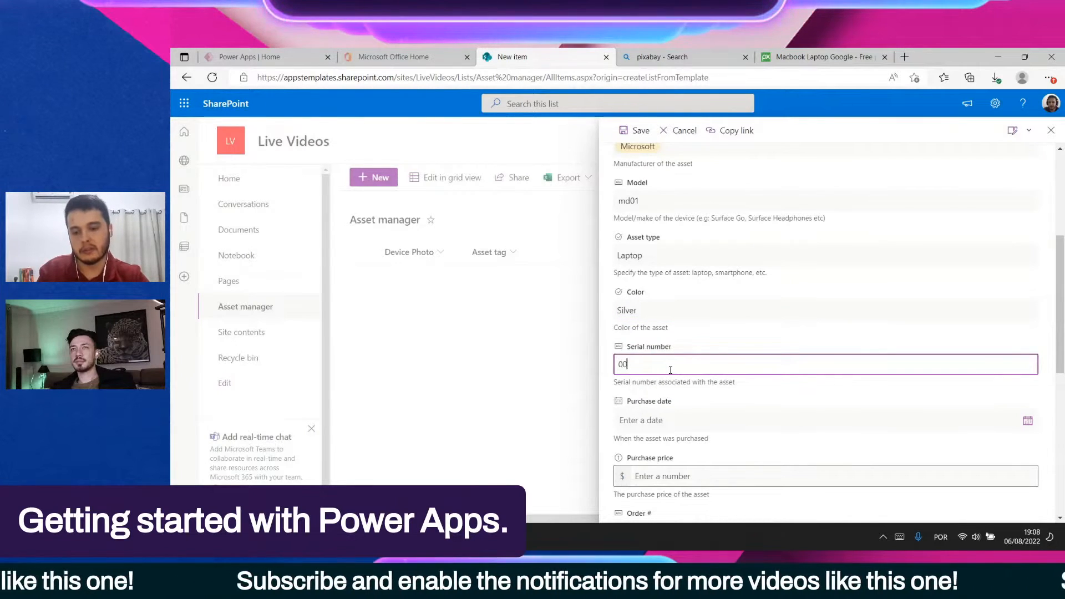
{"action": "type", "text": "00031"}
{"action": "key", "text": "ctrl+a"}
{"action": "type", "text": "123"}
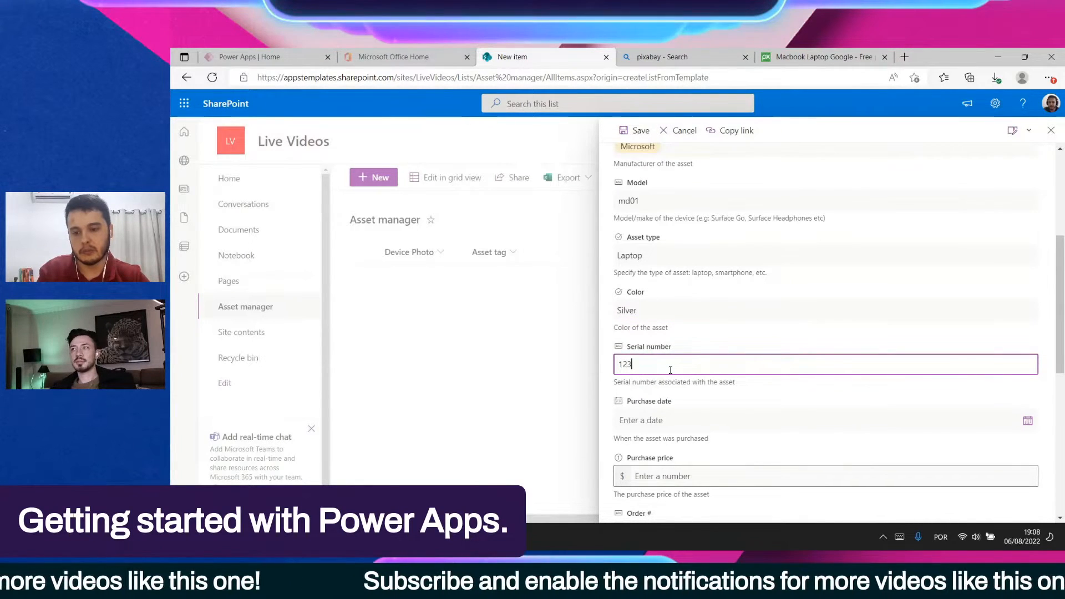
{"action": "key", "text": "Tab"}
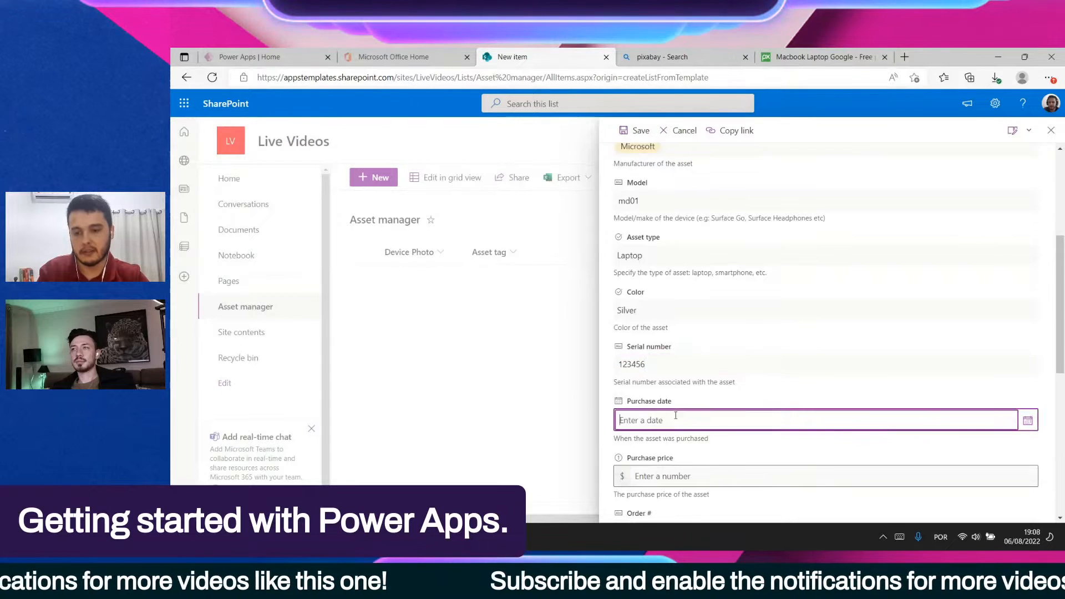
Set the purchase date to 8/1/2022 using the date picker
{"action": "left_click", "coordinate": [806, 424]}
{"action": "scroll", "coordinate": [806, 423], "scroll_direction": "down", "scroll_amount": 3}
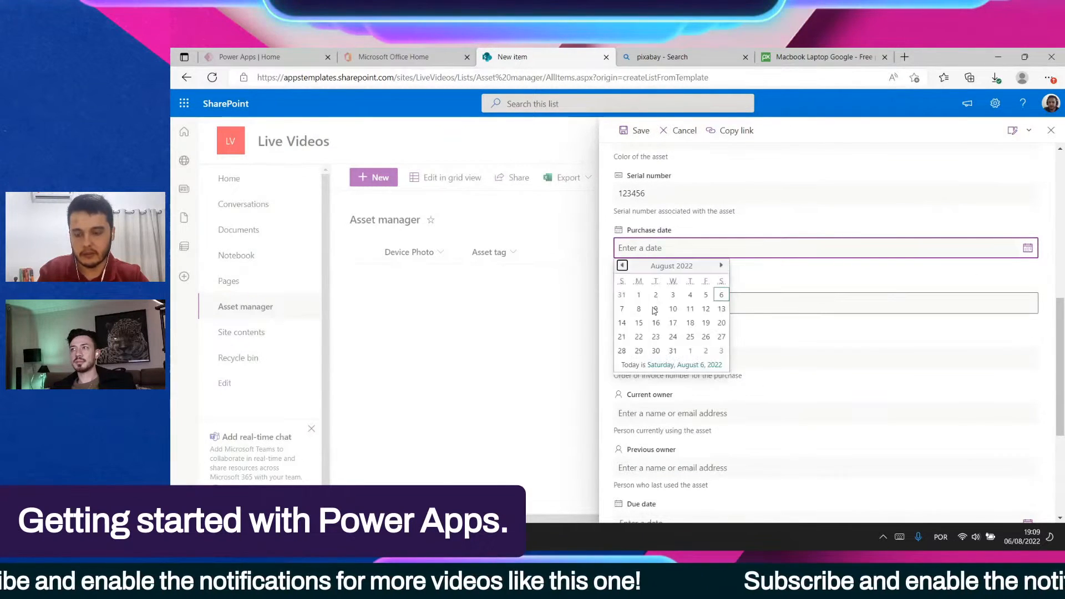
{"action": "left_click", "coordinate": [639, 294]}
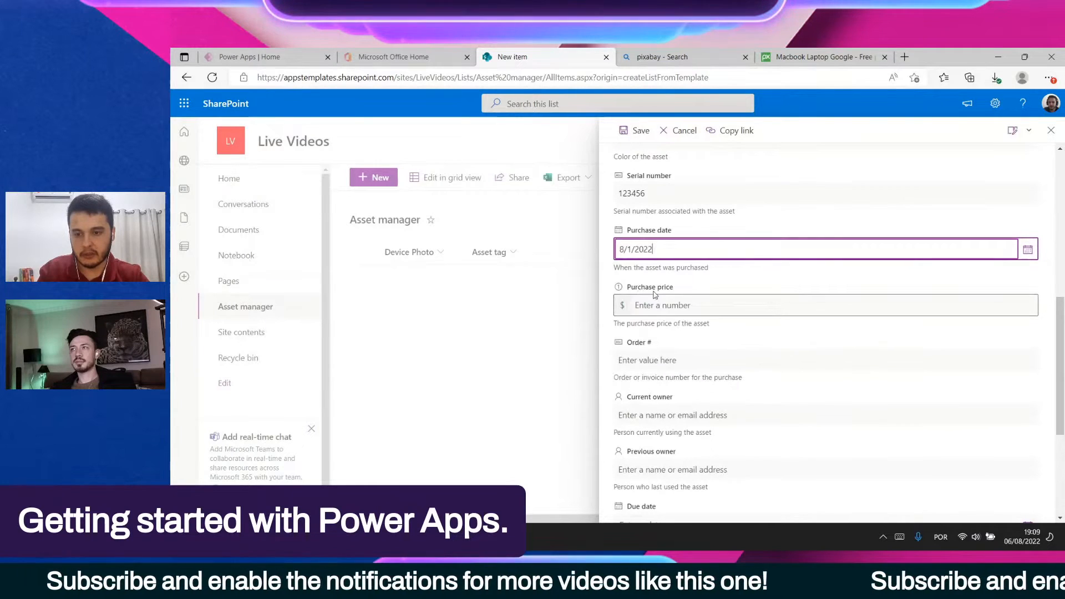
Enter 1000 as the asset's purchase price and fill in its order number
{"action": "left_click", "coordinate": [713, 305]}
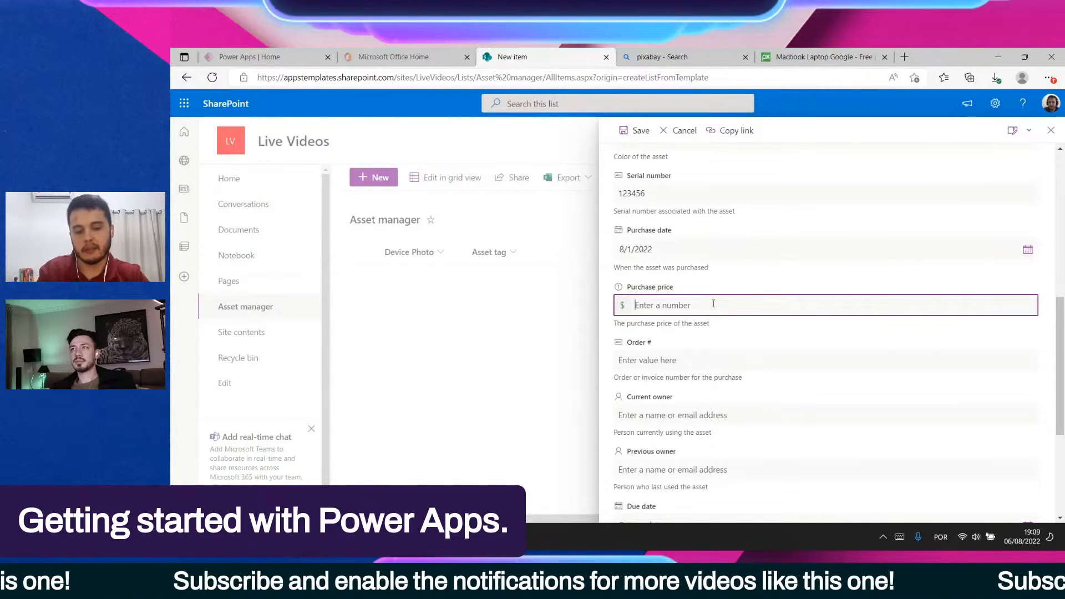
{"action": "type", "text": "1000"}
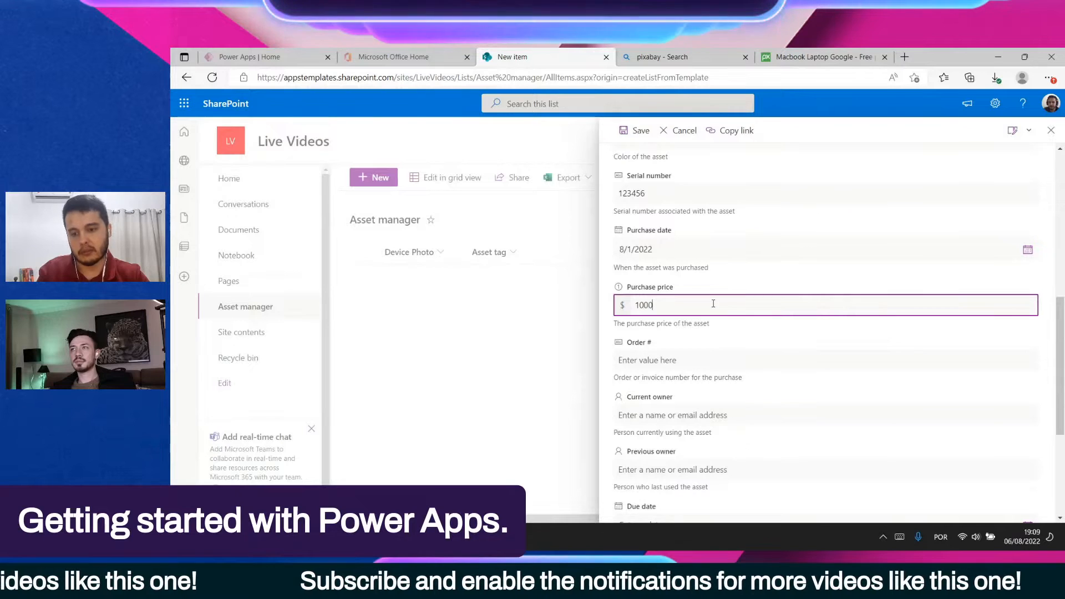
{"action": "left_click", "coordinate": [699, 362]}
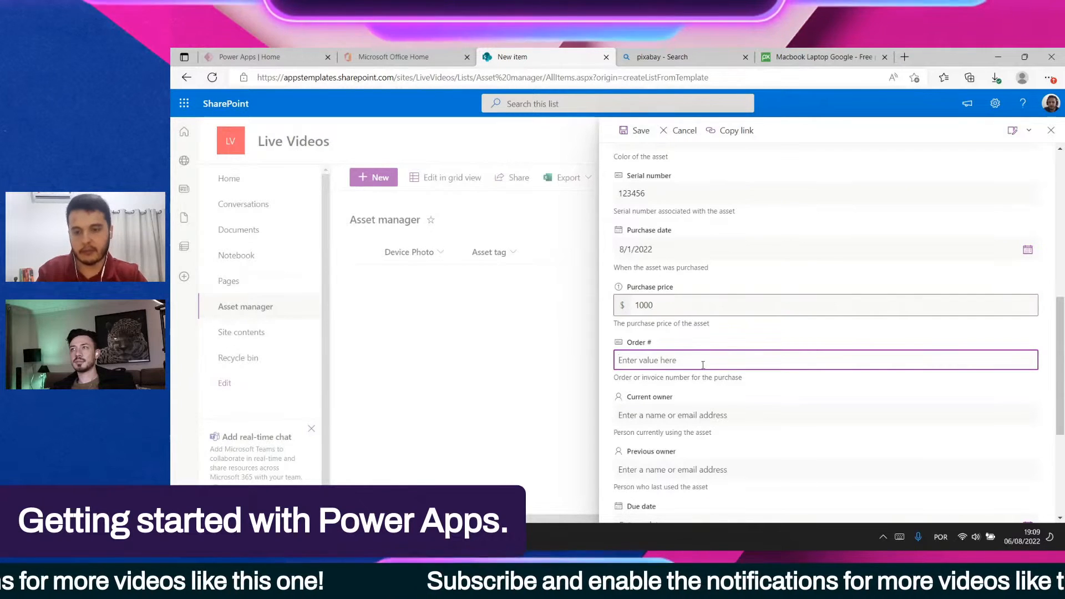
{"action": "scroll", "coordinate": [703, 366], "scroll_direction": "down", "scroll_amount": 1}
{"action": "type", "text": "0001"}
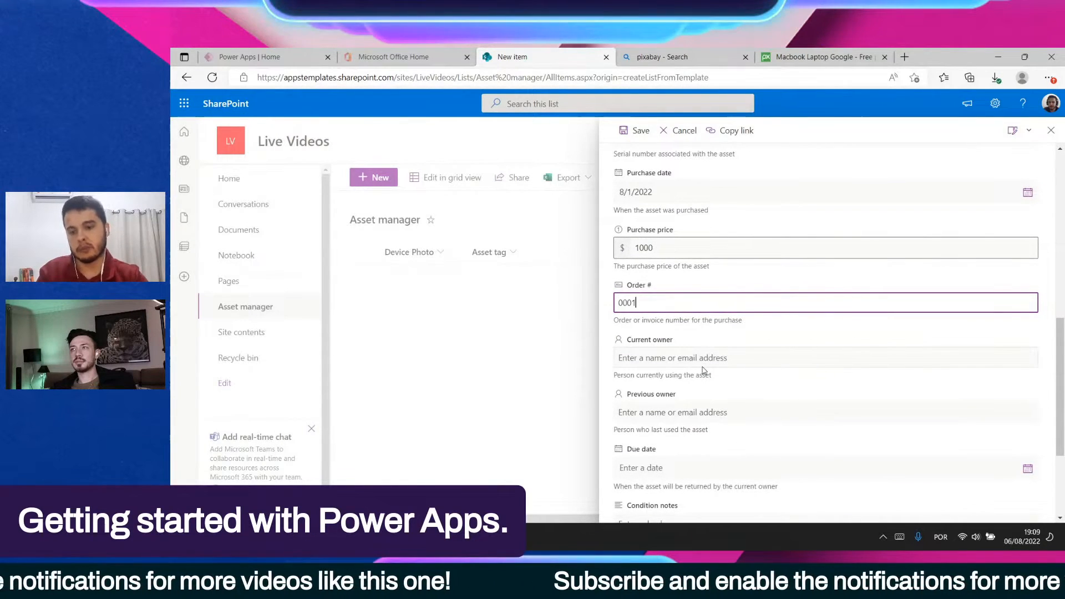
Review the new item's completed fields and the remaining owner, due date and condition notes fields
{"action": "scroll", "coordinate": [697, 343], "scroll_direction": "down", "scroll_amount": 2}
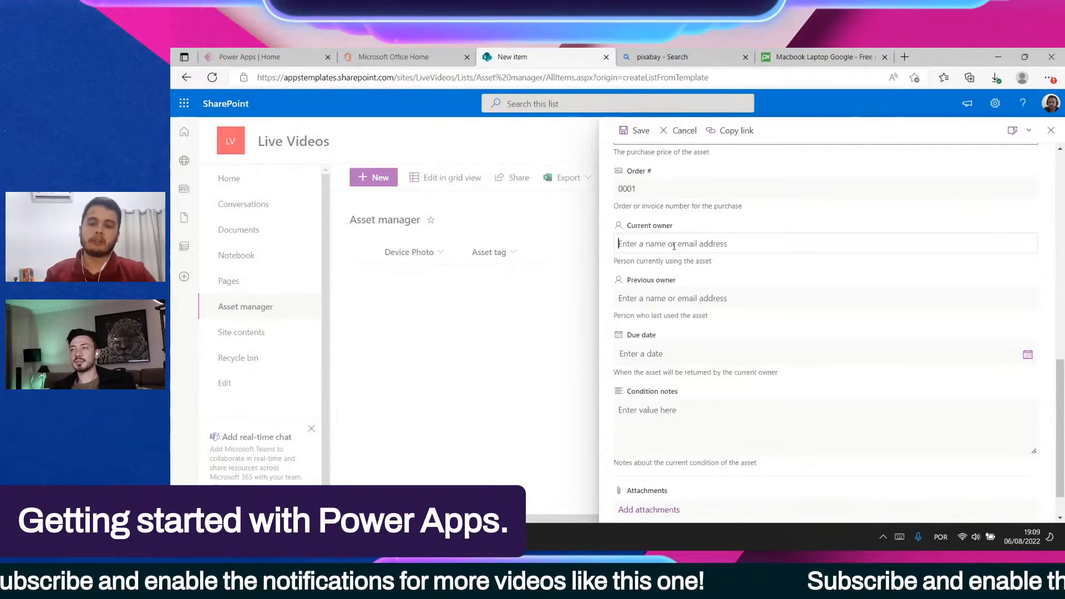
{"action": "scroll", "coordinate": [674, 246], "scroll_direction": "up", "scroll_amount": 2}
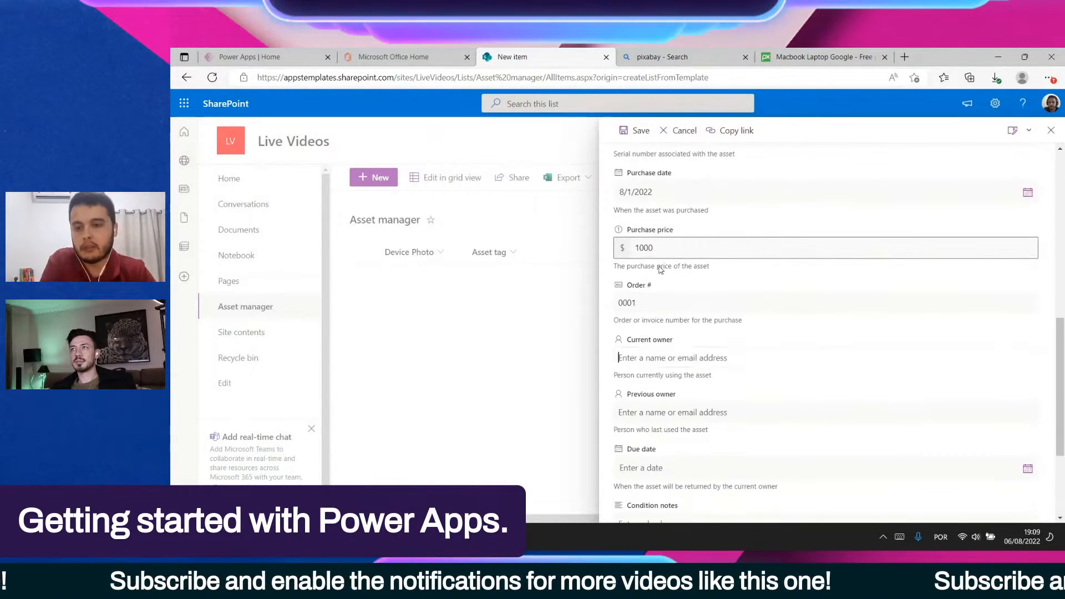
{"action": "scroll", "coordinate": [660, 270], "scroll_direction": "up", "scroll_amount": 2}
{"action": "scroll", "coordinate": [659, 271], "scroll_direction": "up", "scroll_amount": 4}
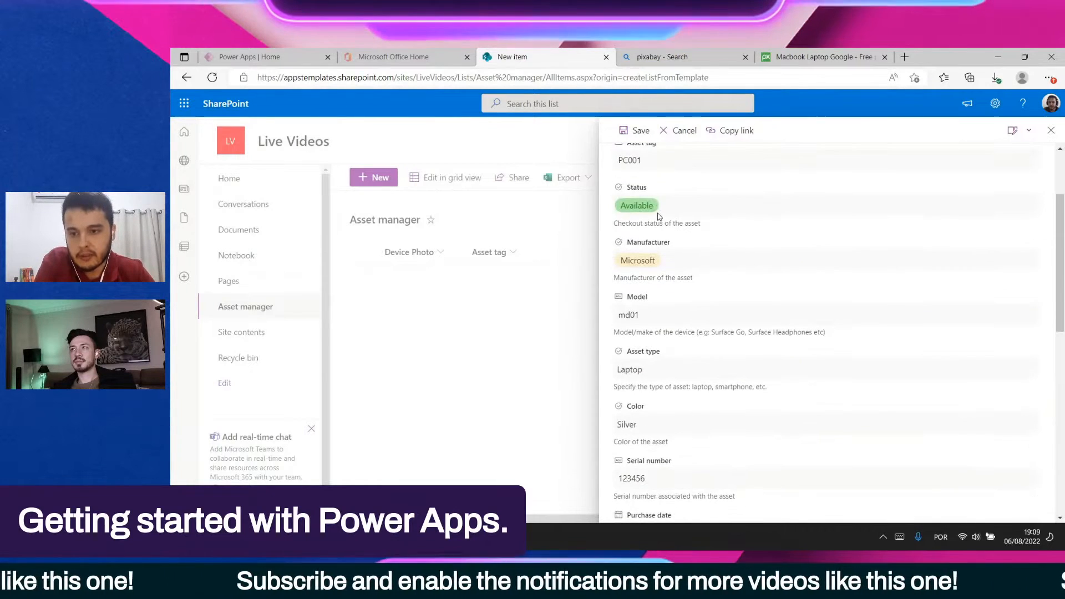
{"action": "scroll", "coordinate": [638, 292], "scroll_direction": "down", "scroll_amount": 5}
{"action": "scroll", "coordinate": [630, 383], "scroll_direction": "down", "scroll_amount": 1}
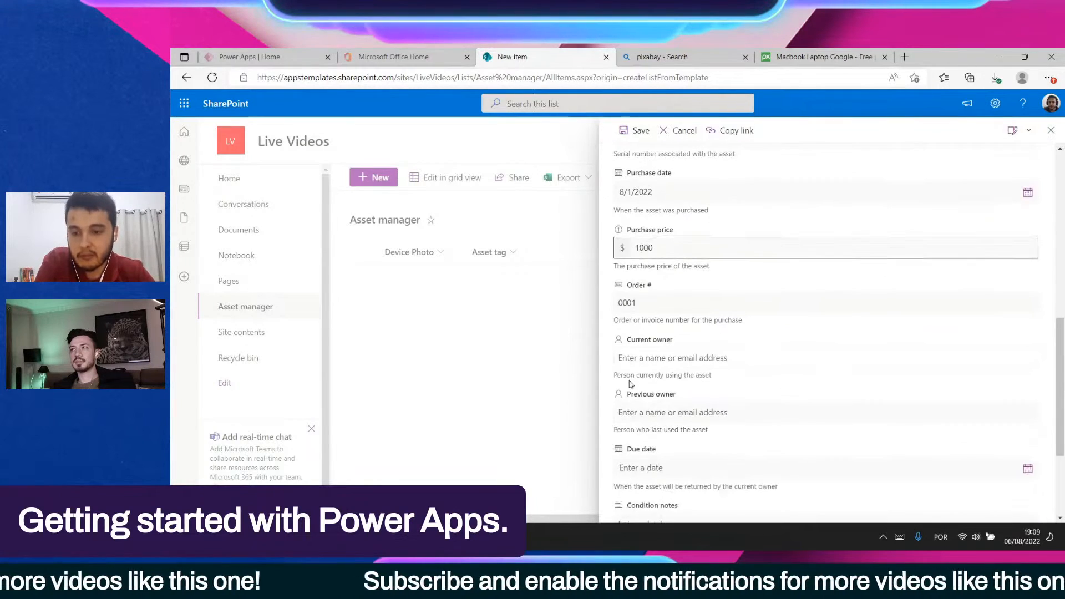
{"action": "scroll", "coordinate": [683, 370], "scroll_direction": "down", "scroll_amount": 2}
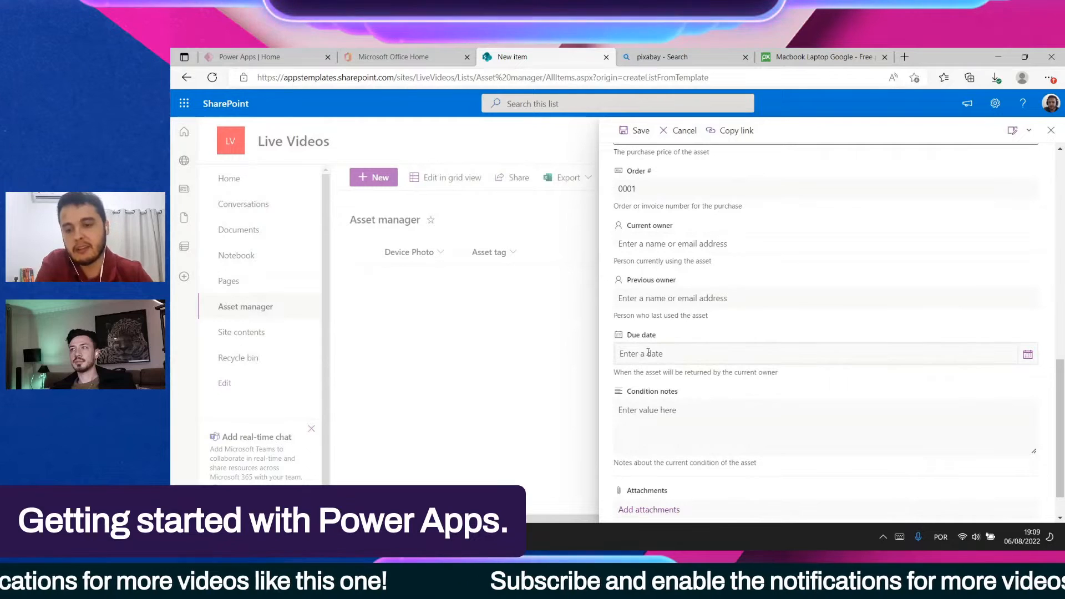
{"action": "scroll", "coordinate": [711, 259], "scroll_direction": "down", "scroll_amount": 1}
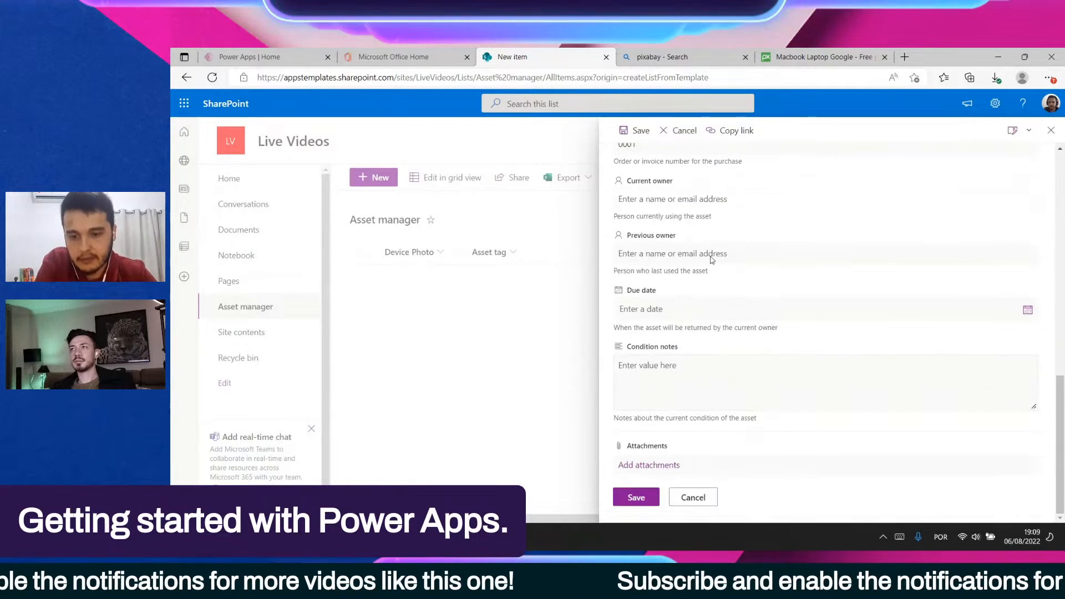
Enter the condition notes "This is a brand new computer waiting for its owner." and save the item
{"action": "left_click", "coordinate": [771, 389]}
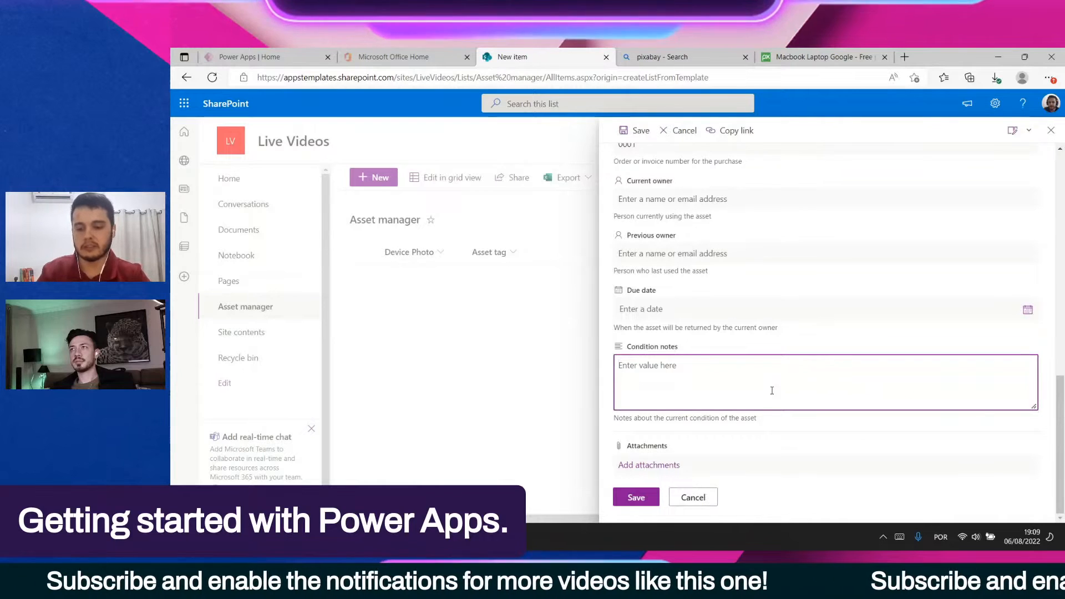
{"action": "type", "text": "This"}
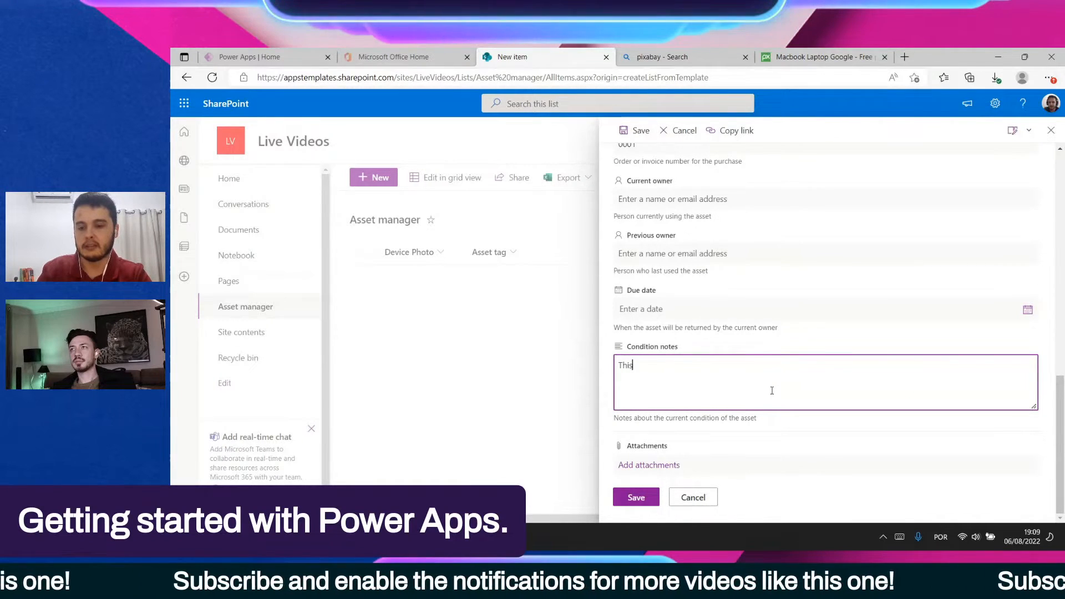
{"action": "type", "text": " is a brand new co"}
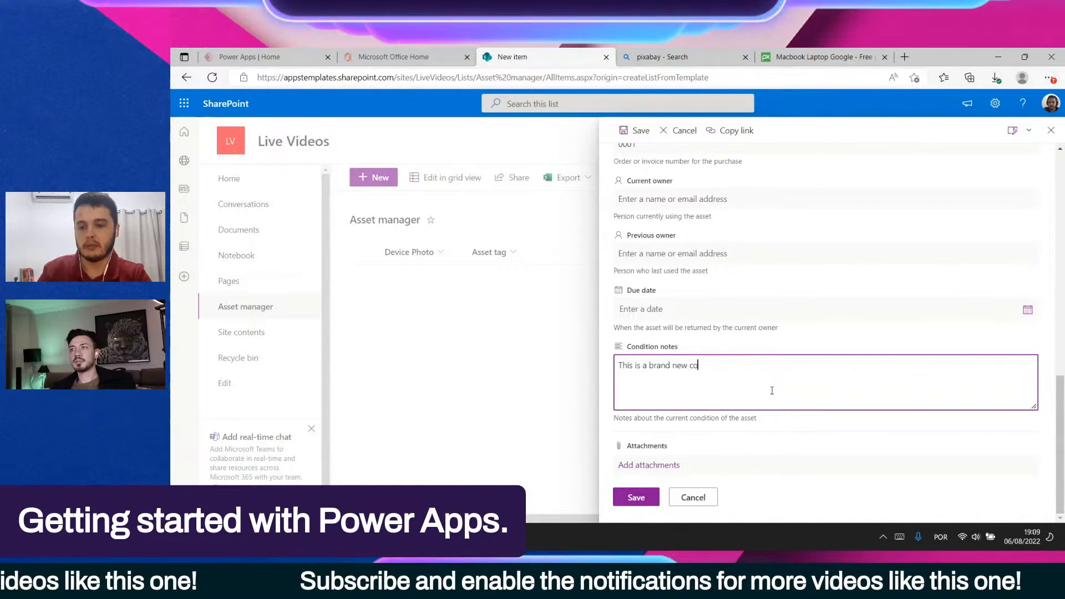
{"action": "type", "text": "mputer wait"}
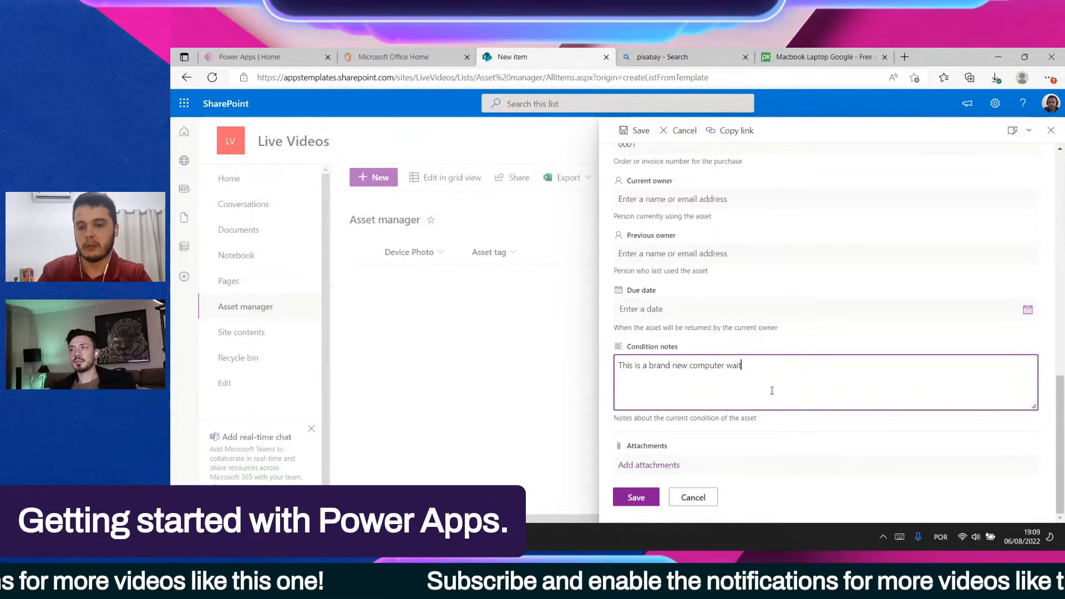
{"action": "type", "text": "ing for its owner."}
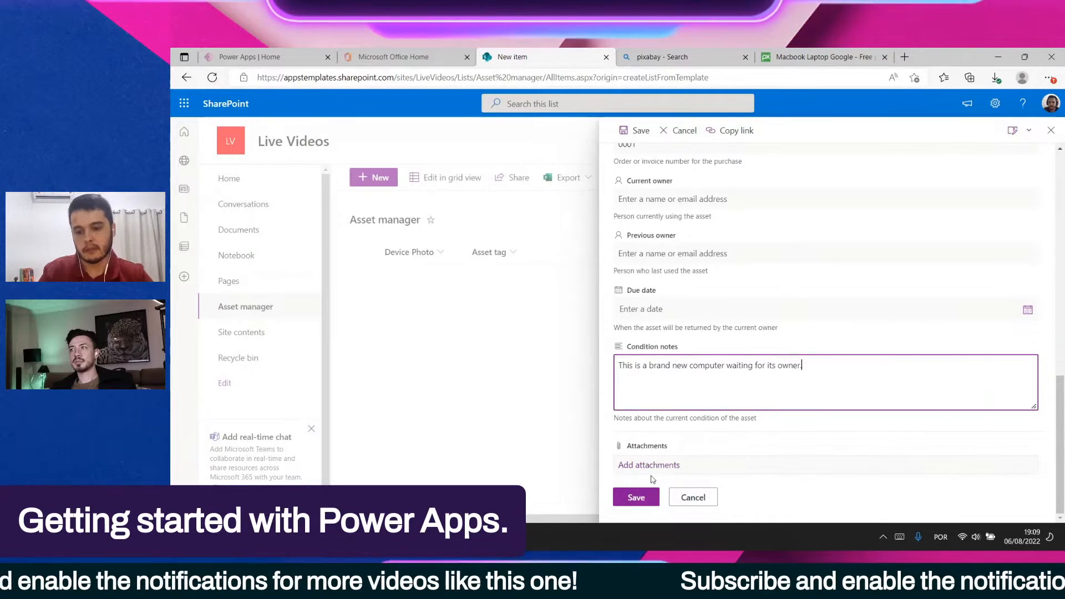
{"action": "left_click", "coordinate": [634, 502]}
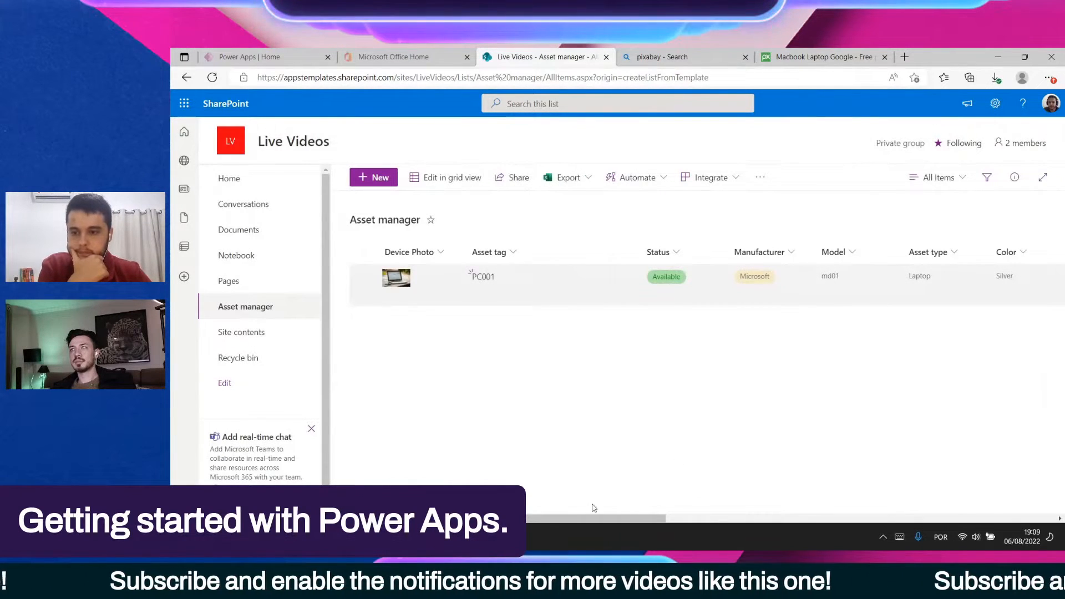
Open the Asset manager list in grid view and fill the PC001 row's values down into a new row
{"action": "left_click_drag", "start_coordinate": [584, 517], "coordinate": [533, 488]}
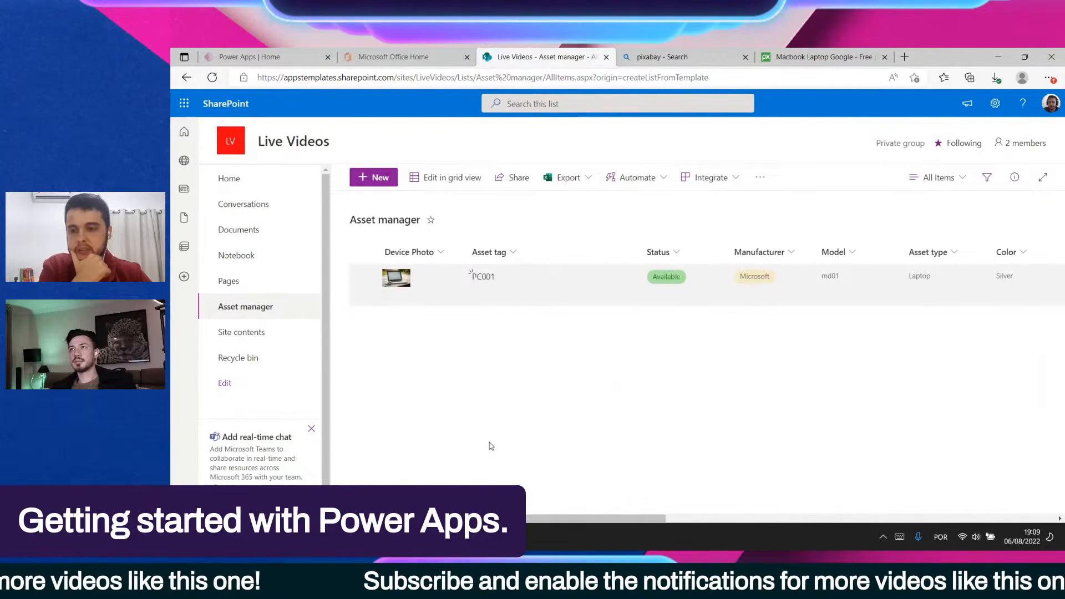
{"action": "left_click", "coordinate": [447, 177]}
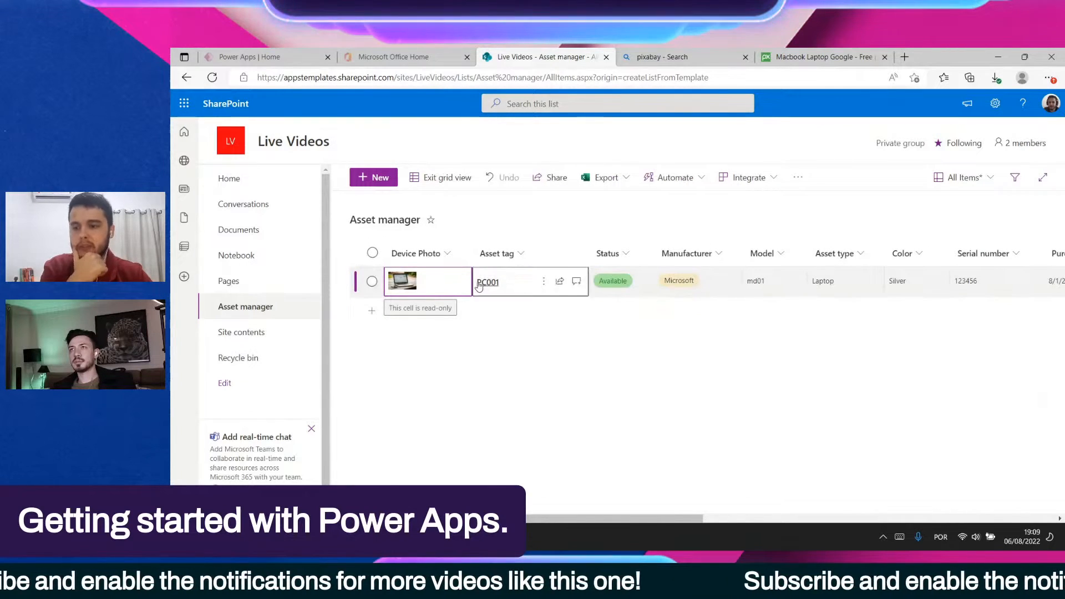
{"action": "left_click", "coordinate": [372, 281]}
{"action": "left_click_drag", "start_coordinate": [619, 519], "coordinate": [1017, 518]}
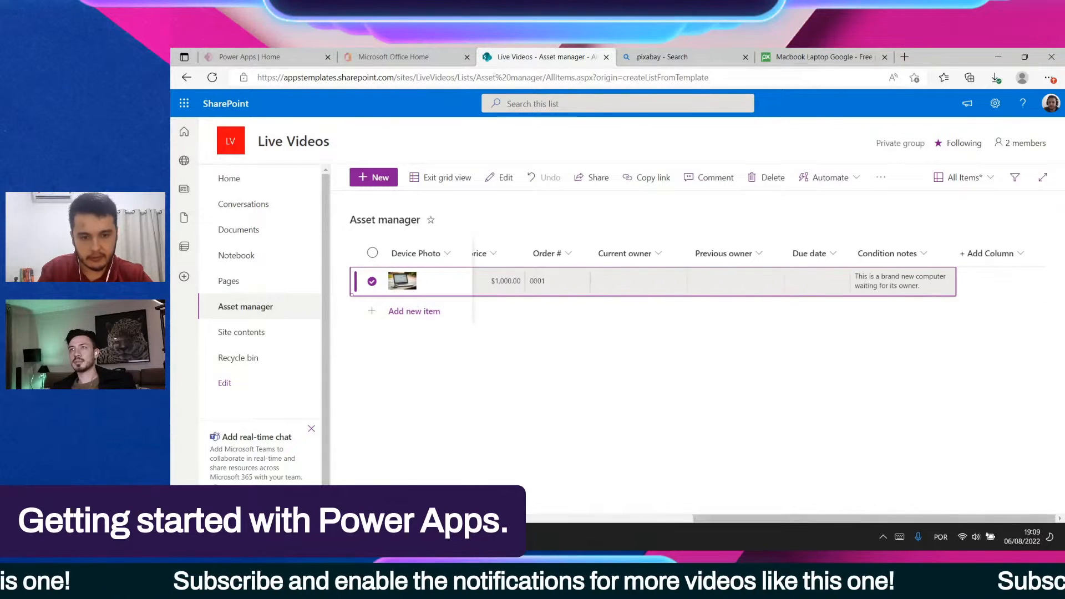
{"action": "left_click", "coordinate": [933, 320]}
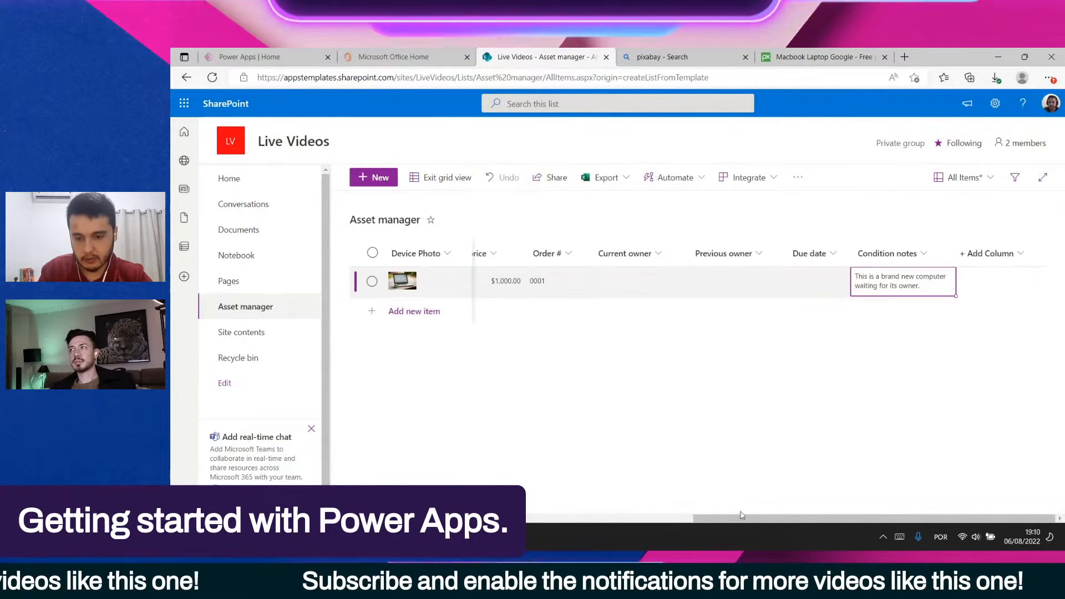
{"action": "left_click_drag", "start_coordinate": [731, 519], "coordinate": [1042, 503]}
{"action": "left_click", "coordinate": [509, 293]}
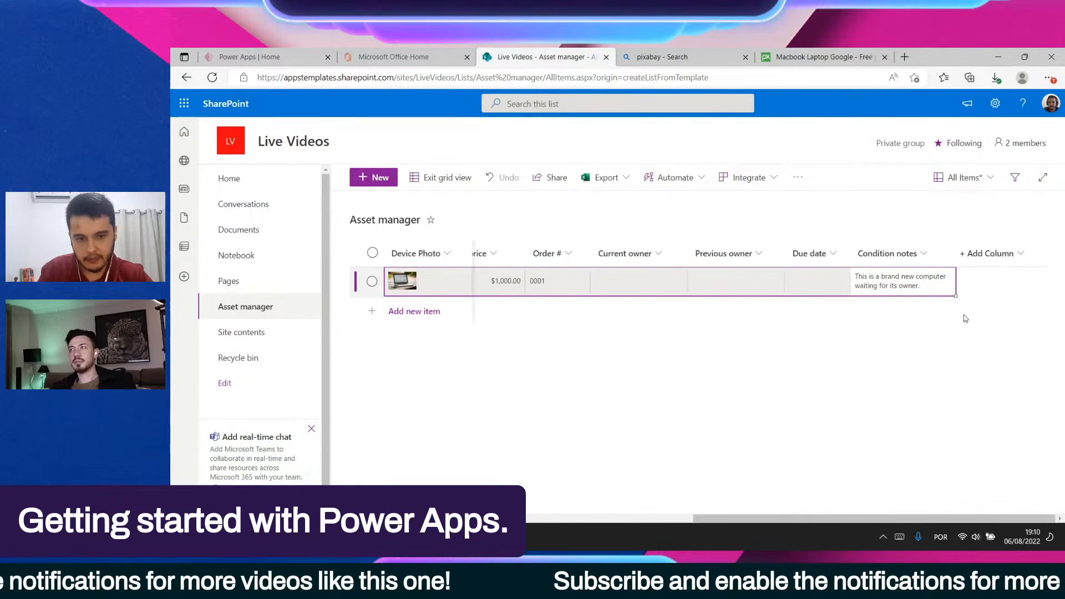
{"action": "left_click_drag", "start_coordinate": [955, 295], "coordinate": [953, 321]}
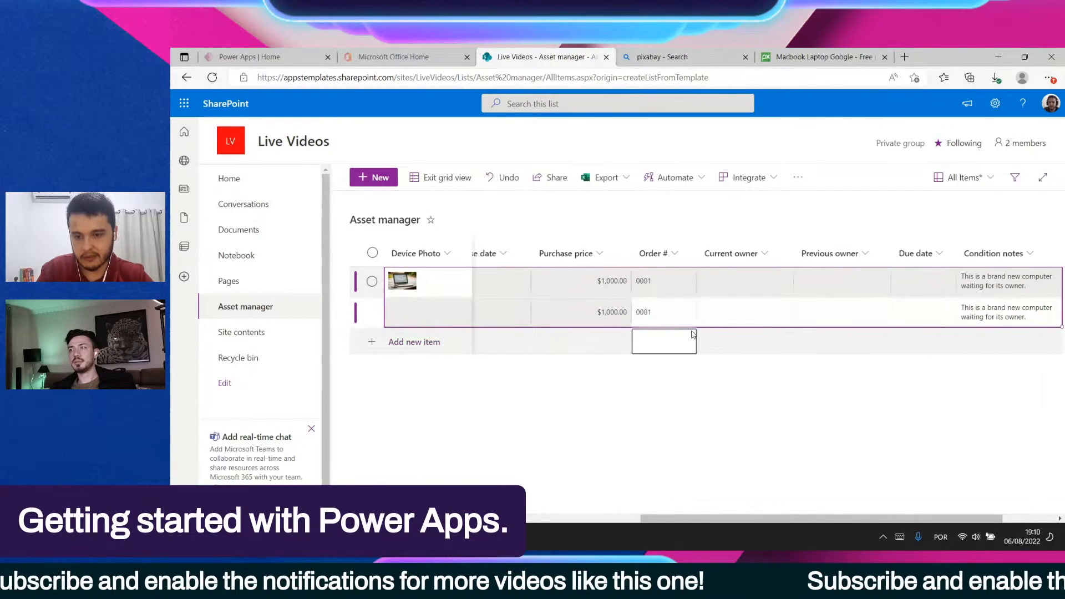
Change the asset tag of the duplicated row to PC002
{"action": "left_click", "coordinate": [678, 313]}
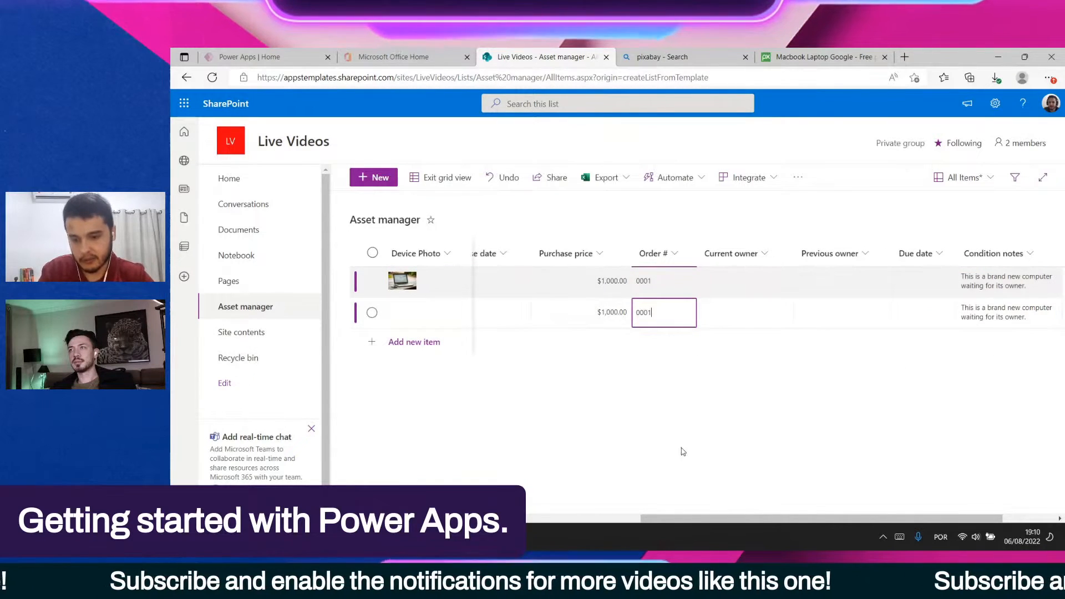
{"action": "left_click_drag", "start_coordinate": [681, 520], "coordinate": [341, 487]}
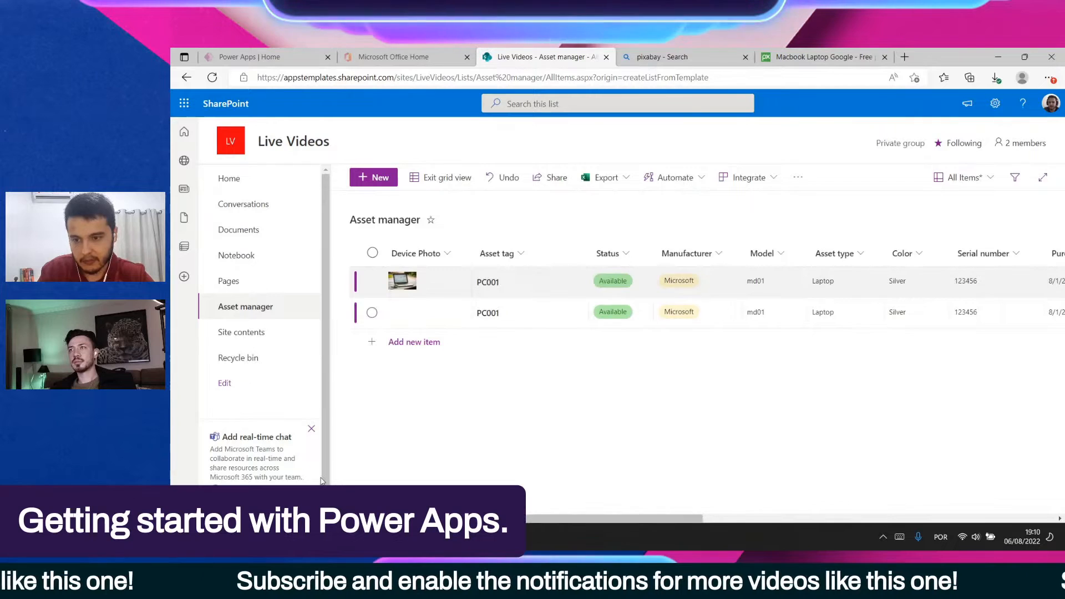
{"action": "left_click", "coordinate": [557, 282]}
{"action": "left_click", "coordinate": [557, 312]}
{"action": "left_click", "coordinate": [513, 312]}
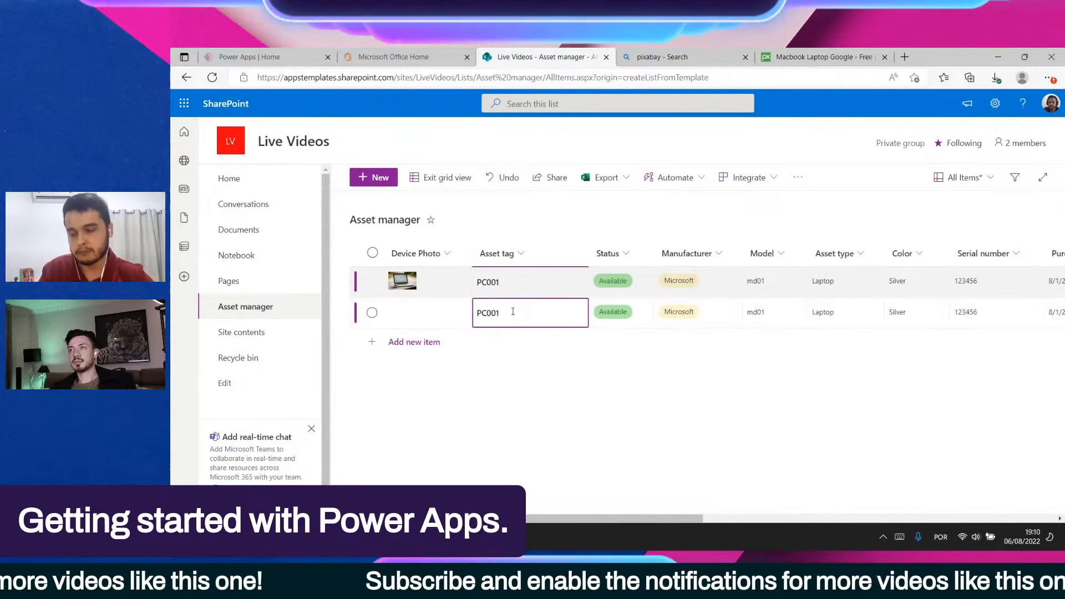
{"action": "key", "text": "BackSpace"}
{"action": "type", "text": "2"}
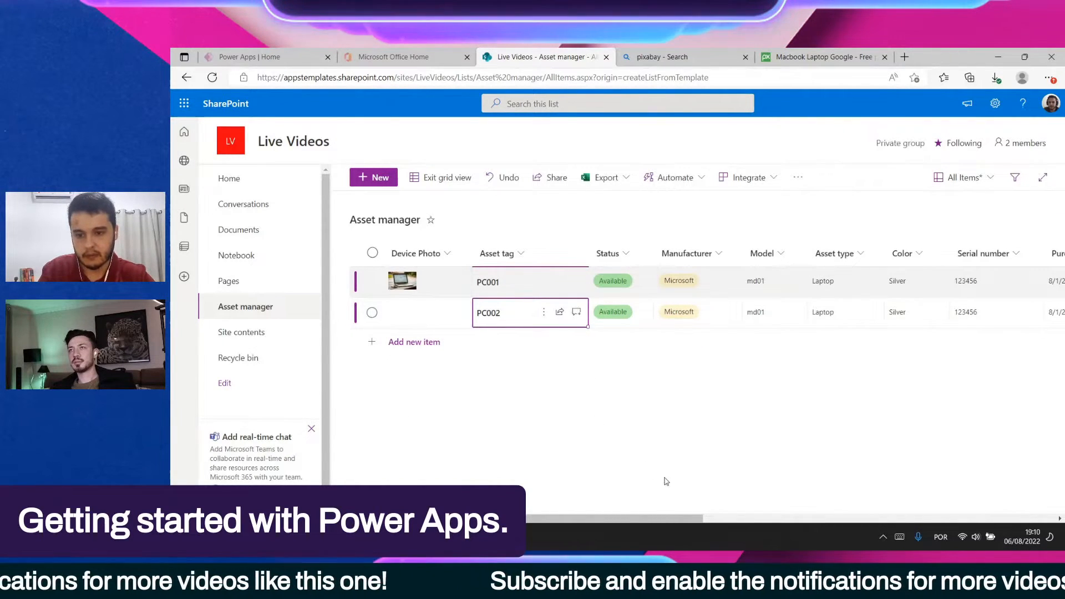
Set the PC002 row's model to md02 and serial number to 123457, and exit grid view
{"action": "left_click", "coordinate": [768, 312]}
{"action": "left_click", "coordinate": [770, 314]}
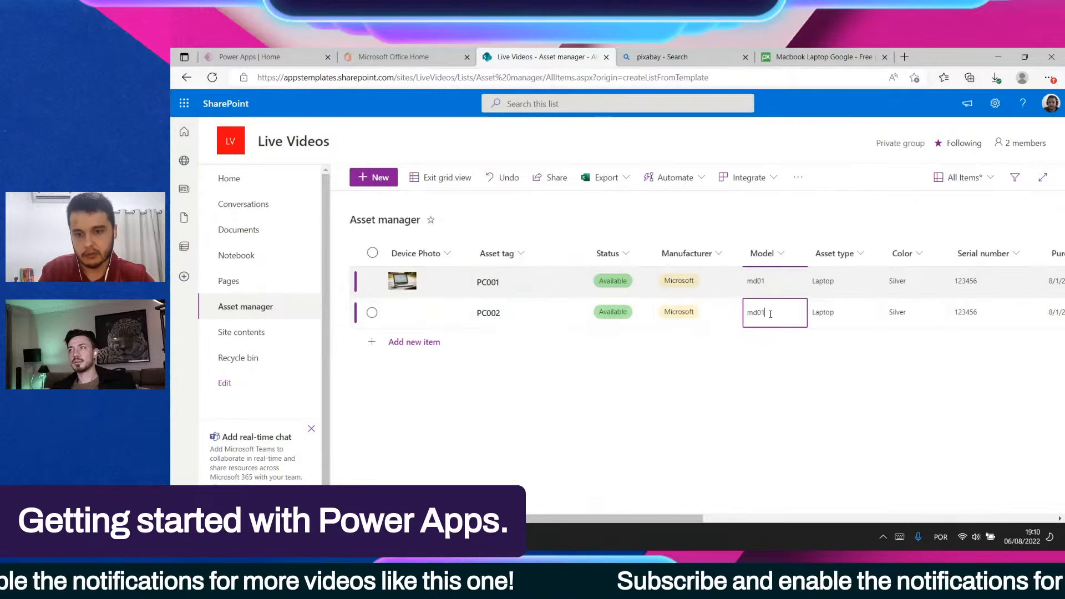
{"action": "left_click", "coordinate": [983, 312]}
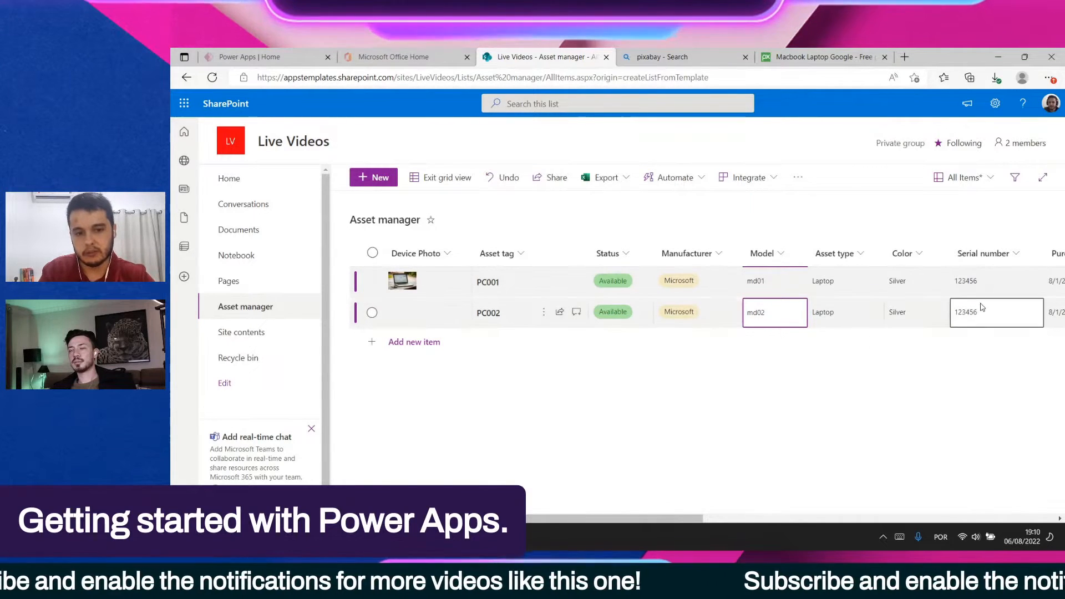
{"action": "left_click", "coordinate": [983, 312]}
{"action": "key", "text": "Return"}
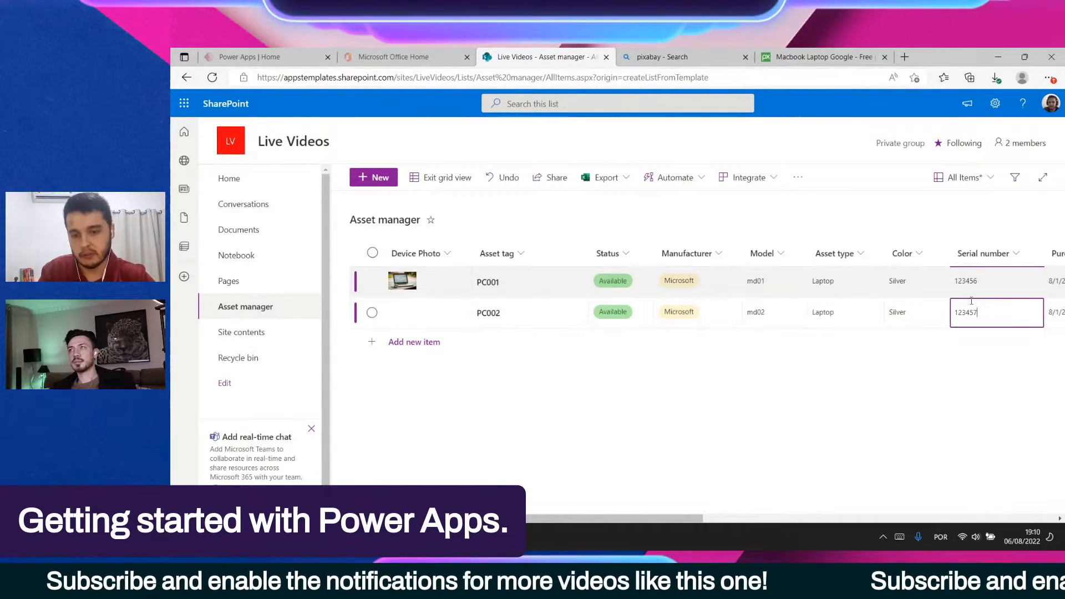
{"action": "left_click", "coordinate": [436, 173]}
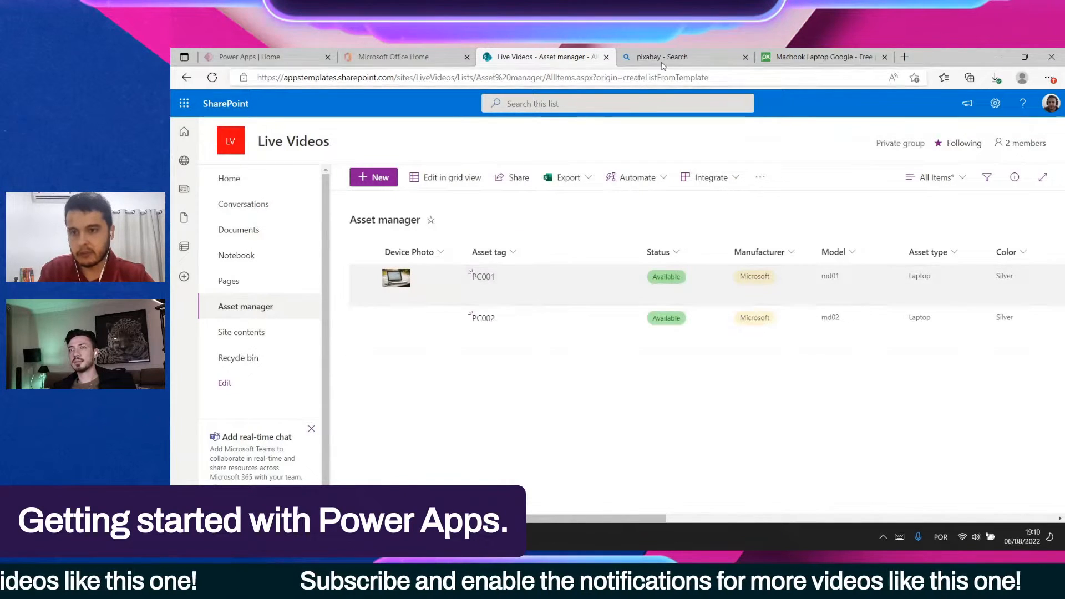
Return to the laptop photo search results on Pixabay
{"action": "left_click", "coordinate": [803, 54]}
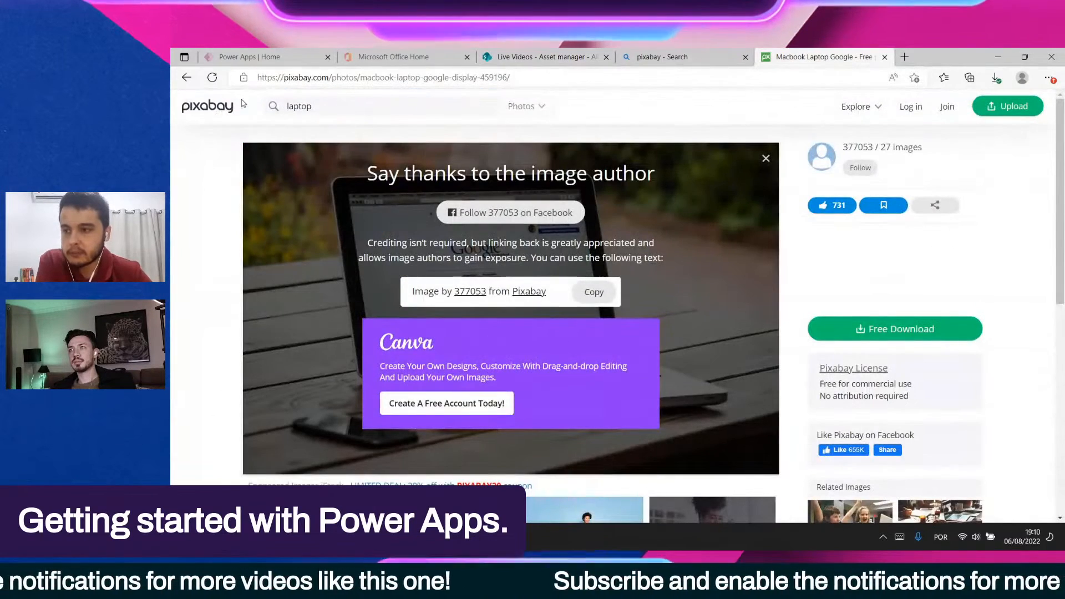
{"action": "left_click", "coordinate": [187, 77]}
{"action": "scroll", "coordinate": [610, 385], "scroll_direction": "up", "scroll_amount": 2}
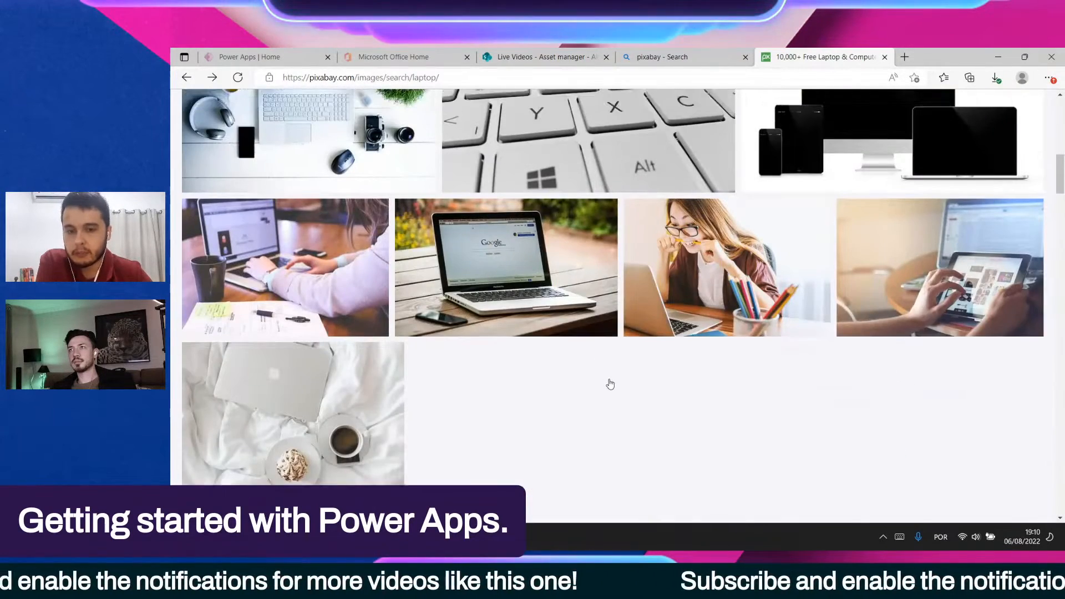
{"action": "scroll", "coordinate": [610, 384], "scroll_direction": "down", "scroll_amount": 2}
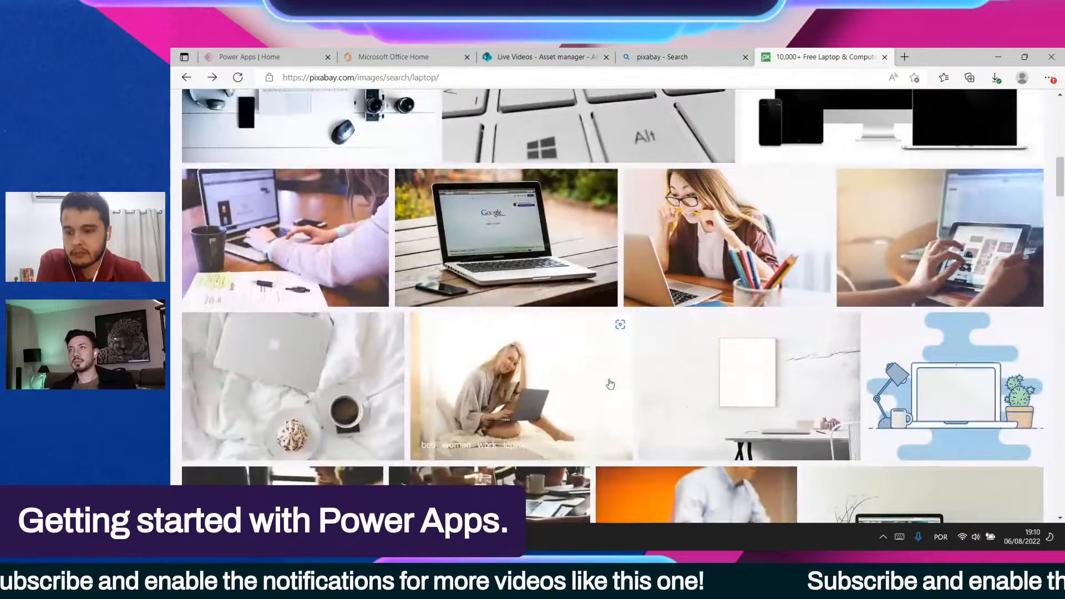
{"action": "left_click", "coordinate": [272, 53]}
{"action": "left_click", "coordinate": [800, 53]}
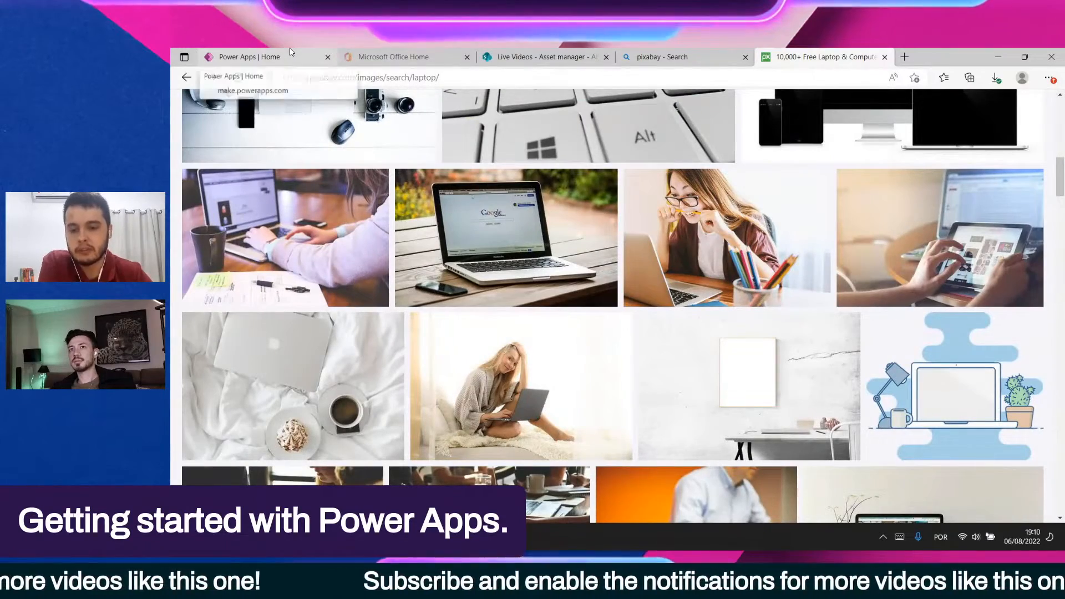
Find the photo of a laptop beside a red apple and smartphone in the results and download its 640-pixel version
{"action": "scroll", "coordinate": [602, 319], "scroll_direction": "down", "scroll_amount": 2}
{"action": "scroll", "coordinate": [602, 319], "scroll_direction": "down", "scroll_amount": 6}
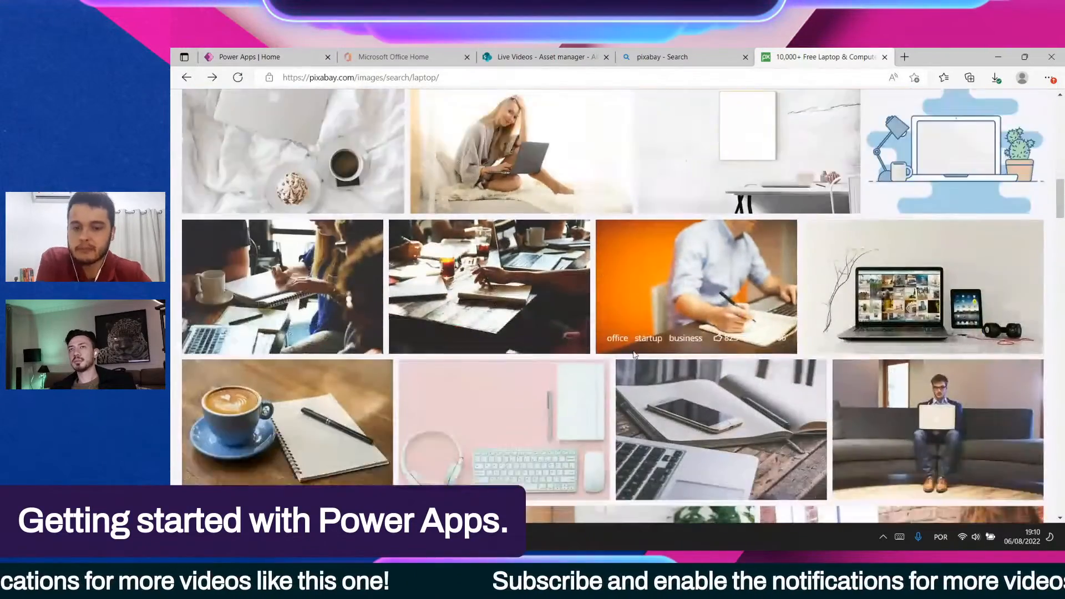
{"action": "scroll", "coordinate": [642, 379], "scroll_direction": "down", "scroll_amount": 5}
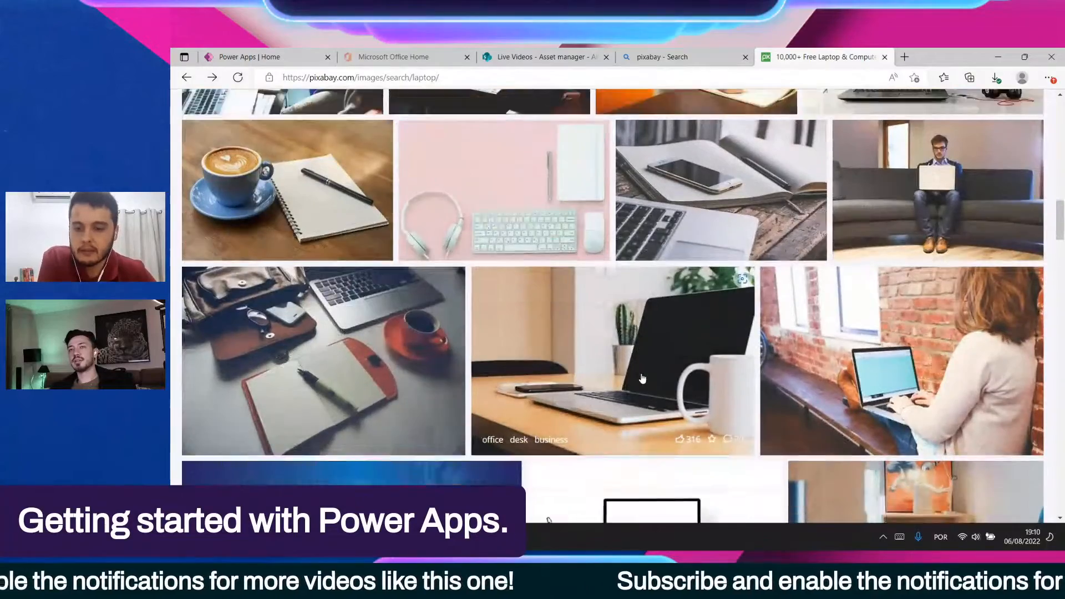
{"action": "scroll", "coordinate": [642, 345], "scroll_direction": "down", "scroll_amount": 6}
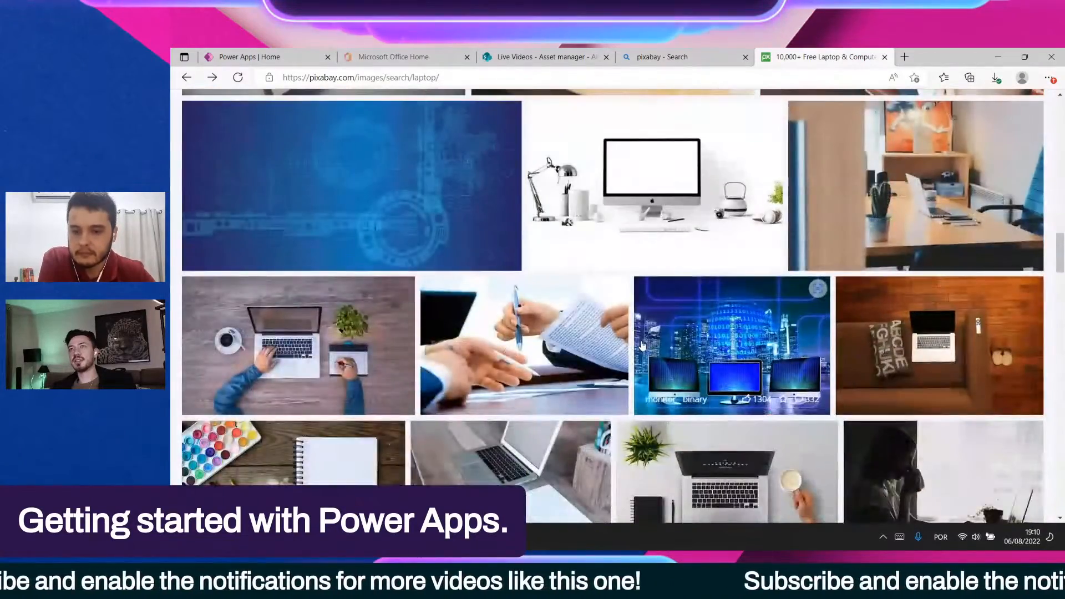
{"action": "scroll", "coordinate": [737, 299], "scroll_direction": "down", "scroll_amount": 4}
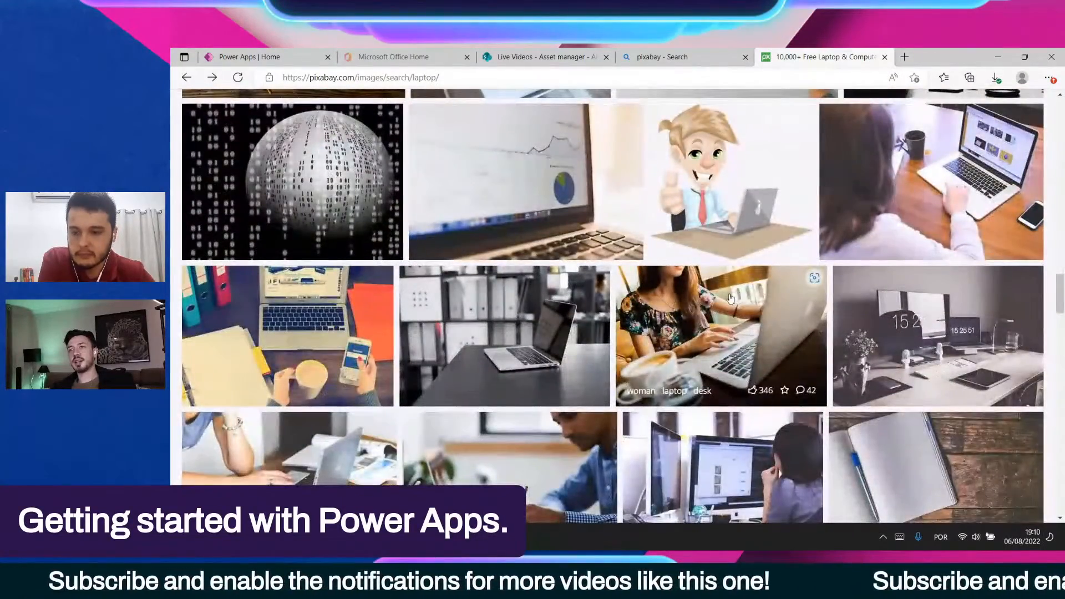
{"action": "scroll", "coordinate": [730, 298], "scroll_direction": "down", "scroll_amount": 6}
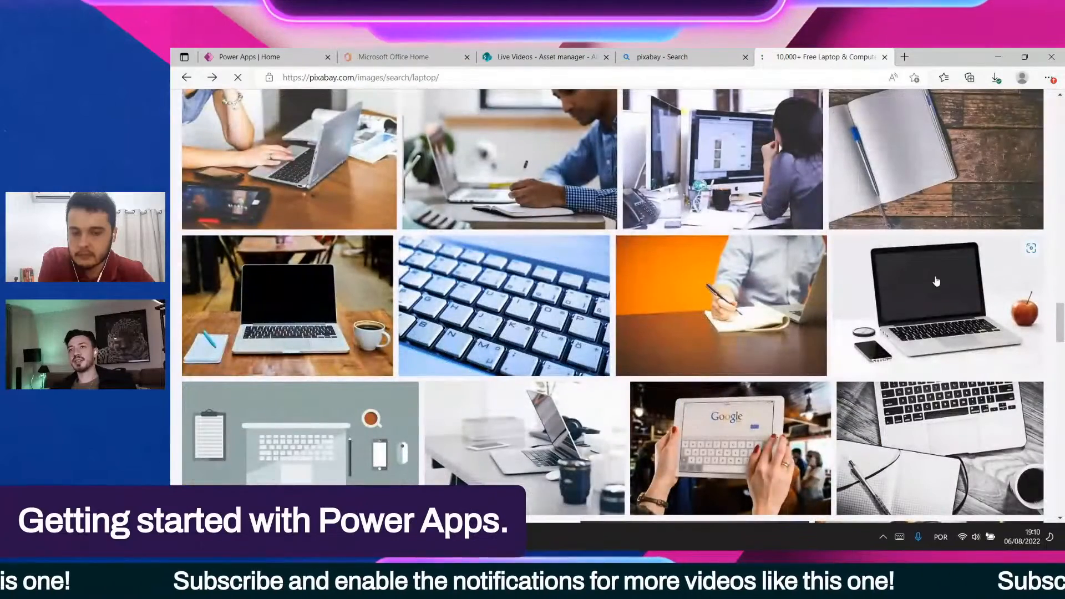
{"action": "left_click", "coordinate": [936, 282]}
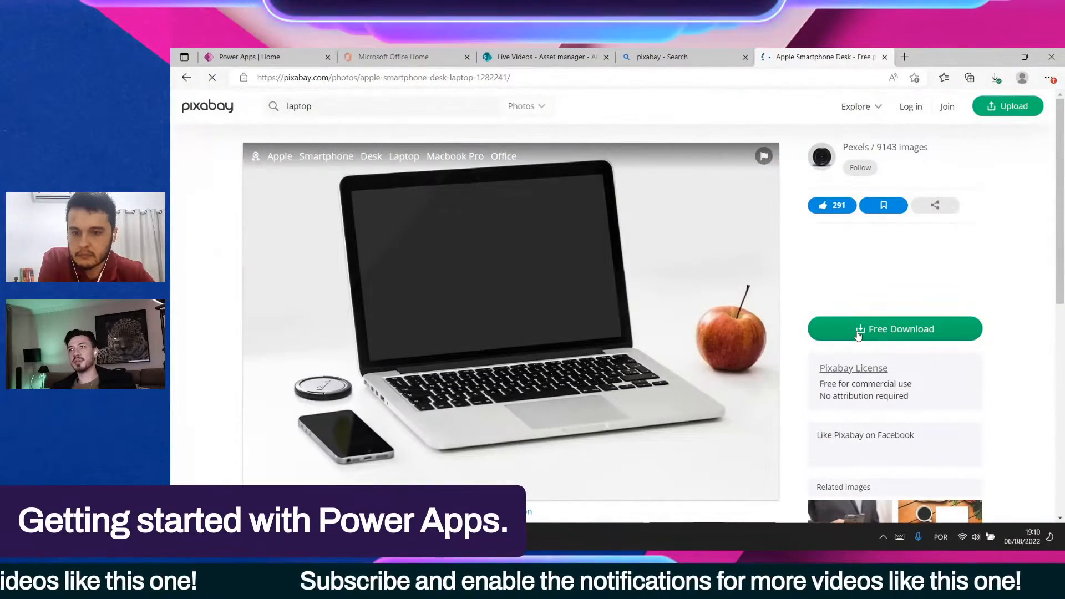
{"action": "left_click", "coordinate": [858, 332]}
{"action": "left_click", "coordinate": [857, 437]}
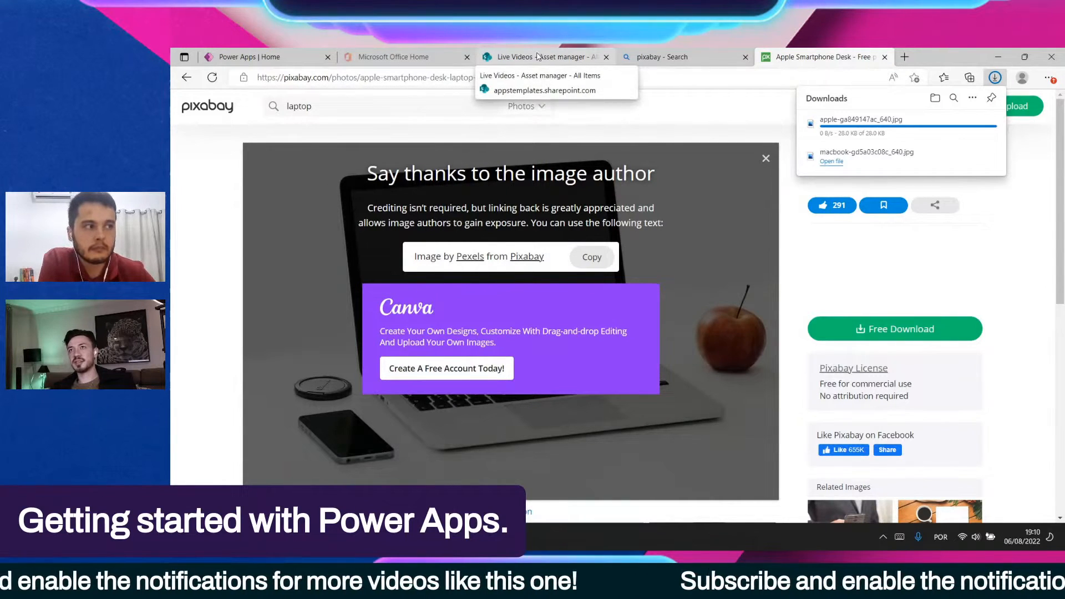
Switch to the SharePoint Asset manager list, set the PC002 item's device photo to apple-ga849147ac_640.jpg, and save the item
{"action": "left_click", "coordinate": [538, 59]}
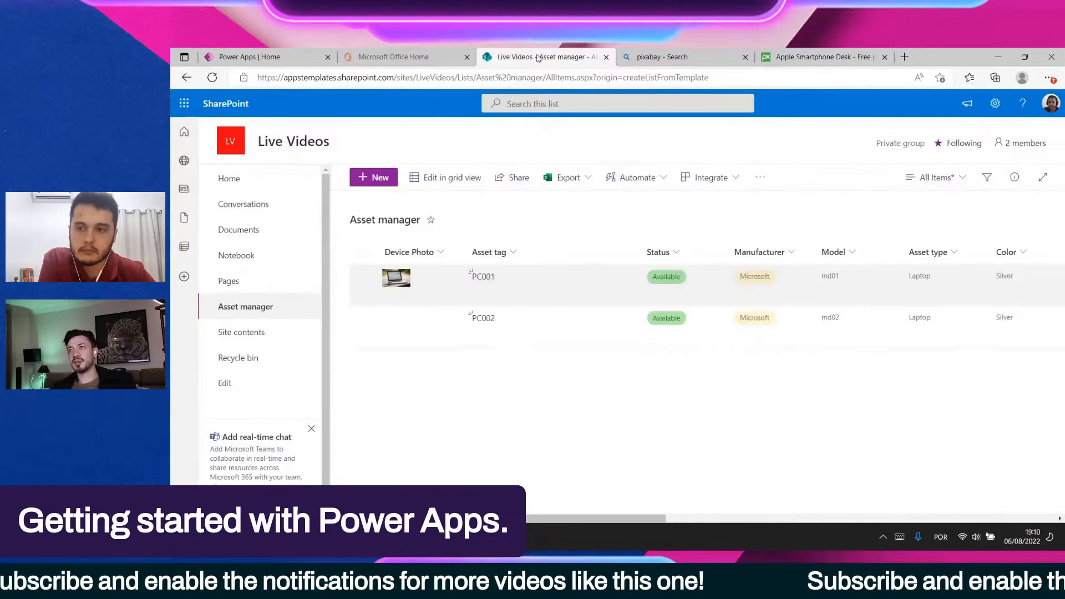
{"action": "left_click", "coordinate": [436, 320]}
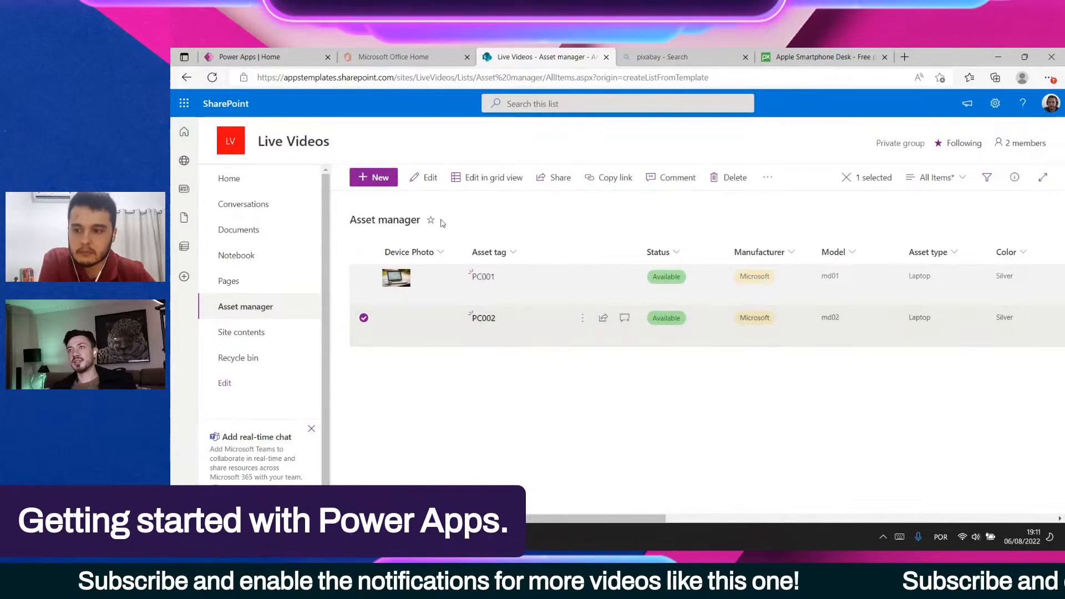
{"action": "left_click", "coordinate": [423, 178]}
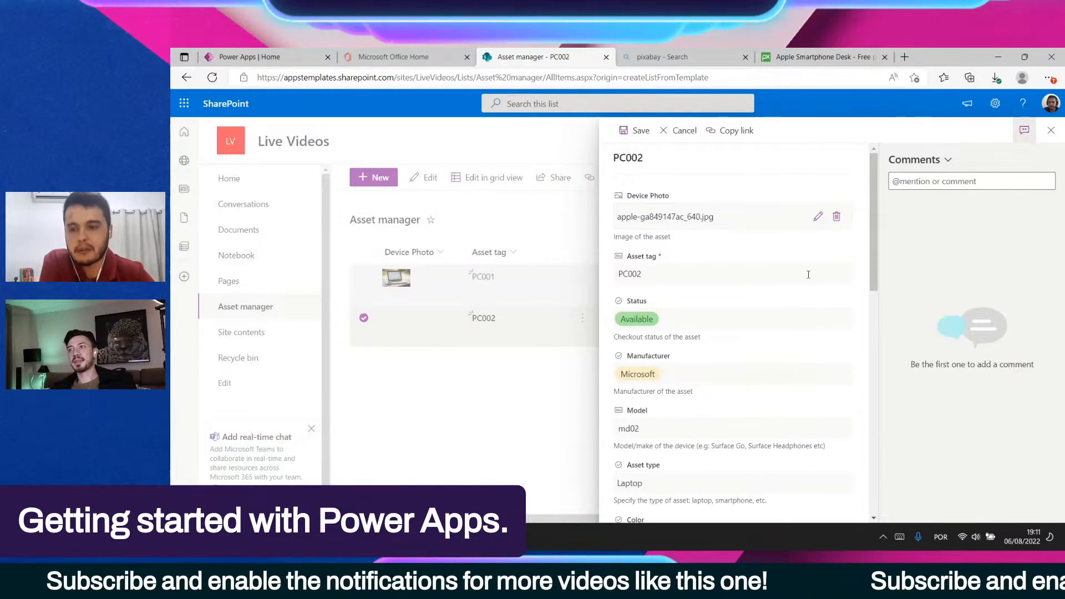
{"action": "left_click", "coordinate": [634, 130]}
{"action": "left_click", "coordinate": [631, 403]}
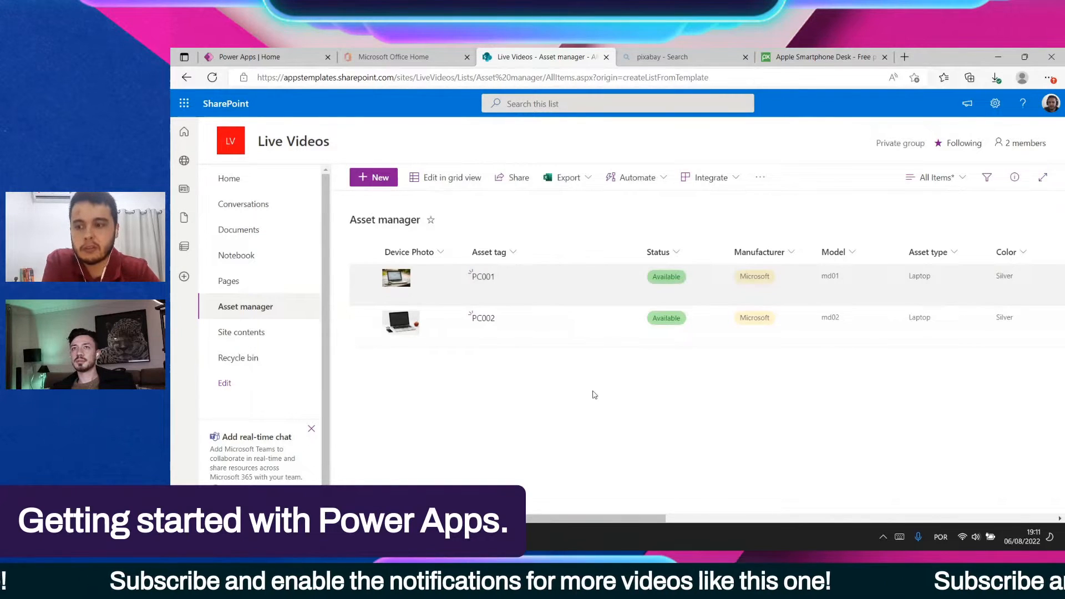
Examine the Manufacturer column's type, choices and default value in its edit settings, leaving them unchanged
{"action": "scroll", "coordinate": [594, 394], "scroll_direction": "right", "scroll_amount": 1}
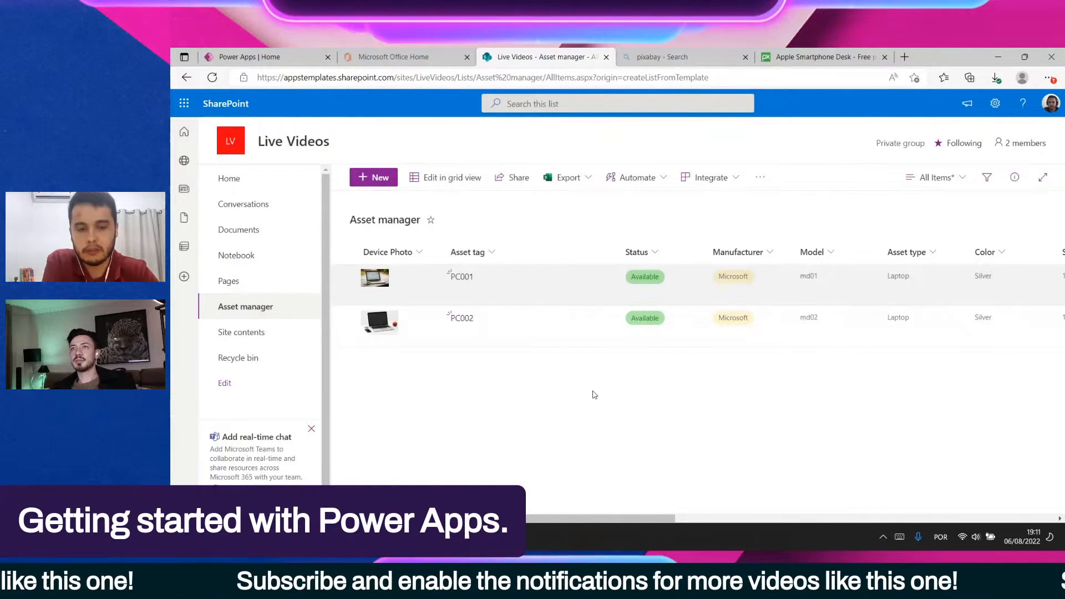
{"action": "scroll", "coordinate": [594, 394], "scroll_direction": "right", "scroll_amount": 2}
{"action": "scroll", "coordinate": [594, 394], "scroll_direction": "left", "scroll_amount": 2}
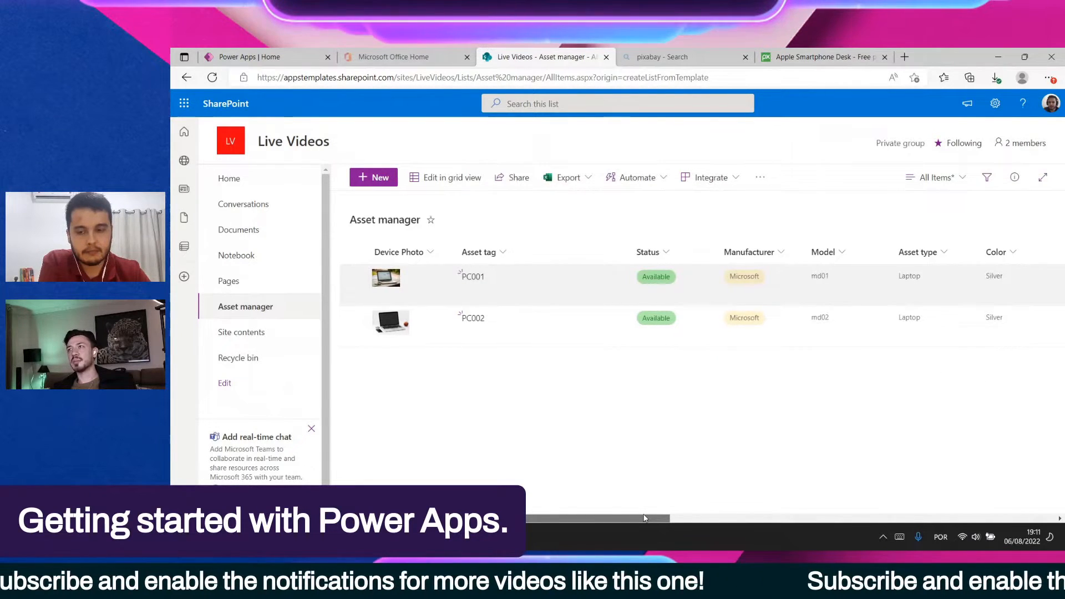
{"action": "left_click_drag", "start_coordinate": [645, 519], "coordinate": [672, 516]}
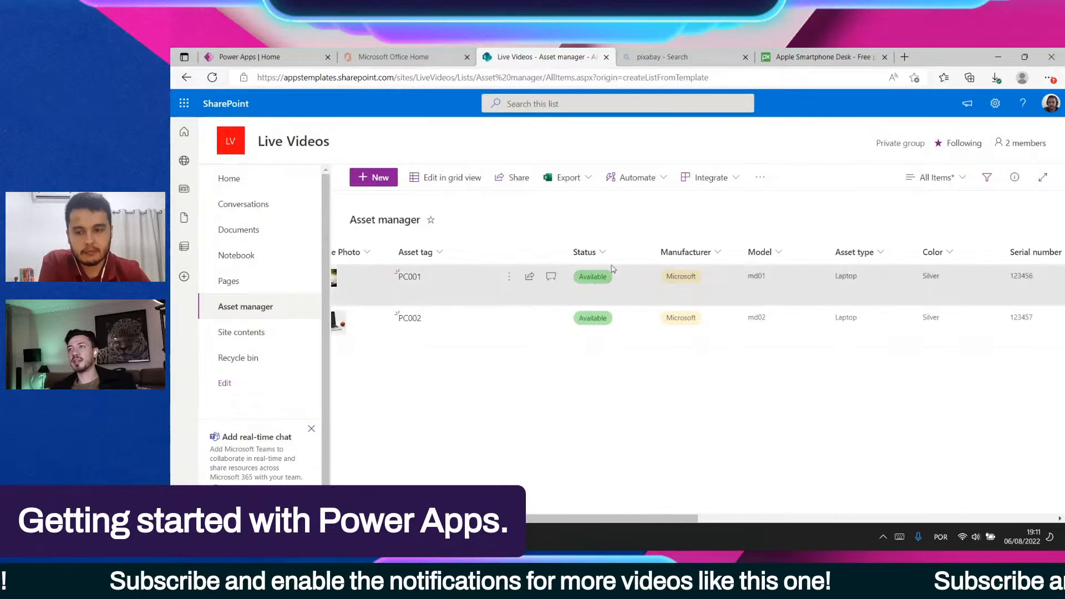
{"action": "left_click", "coordinate": [721, 251]}
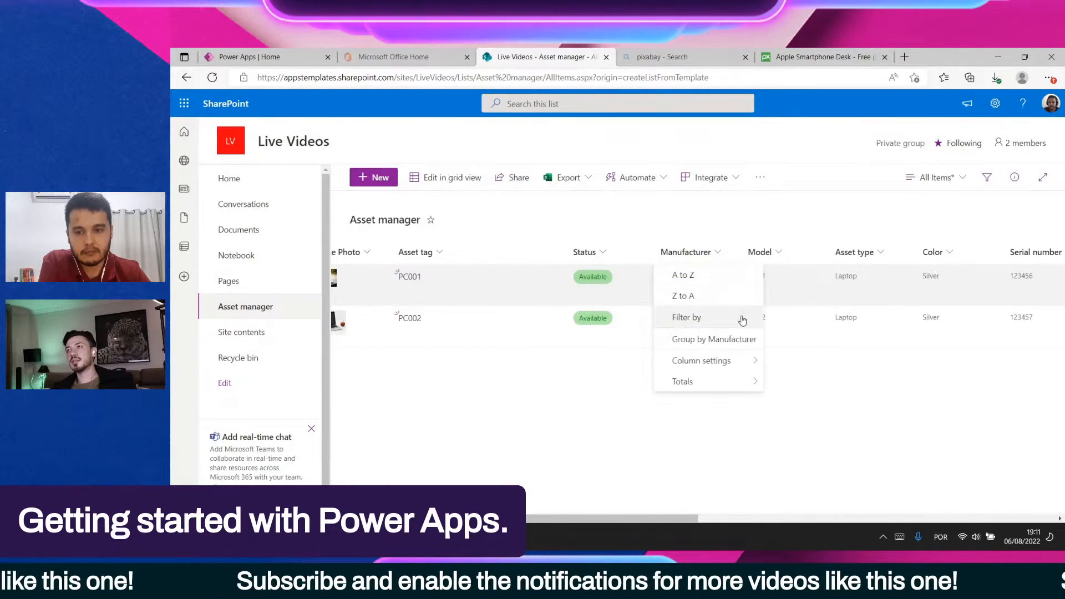
{"action": "left_click", "coordinate": [704, 278]}
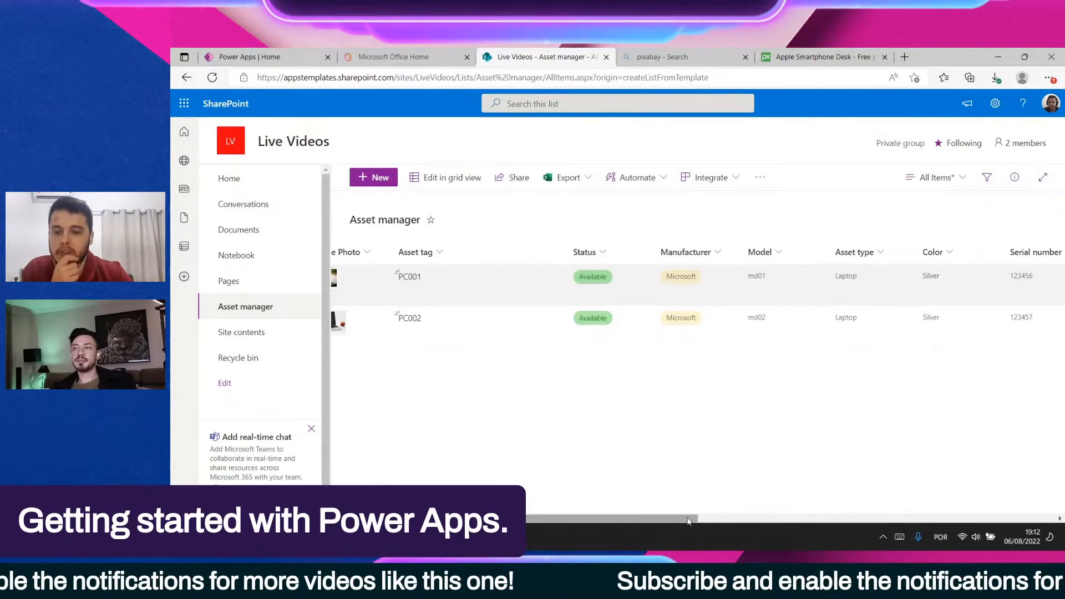
{"action": "left_click_drag", "start_coordinate": [690, 519], "coordinate": [704, 519]}
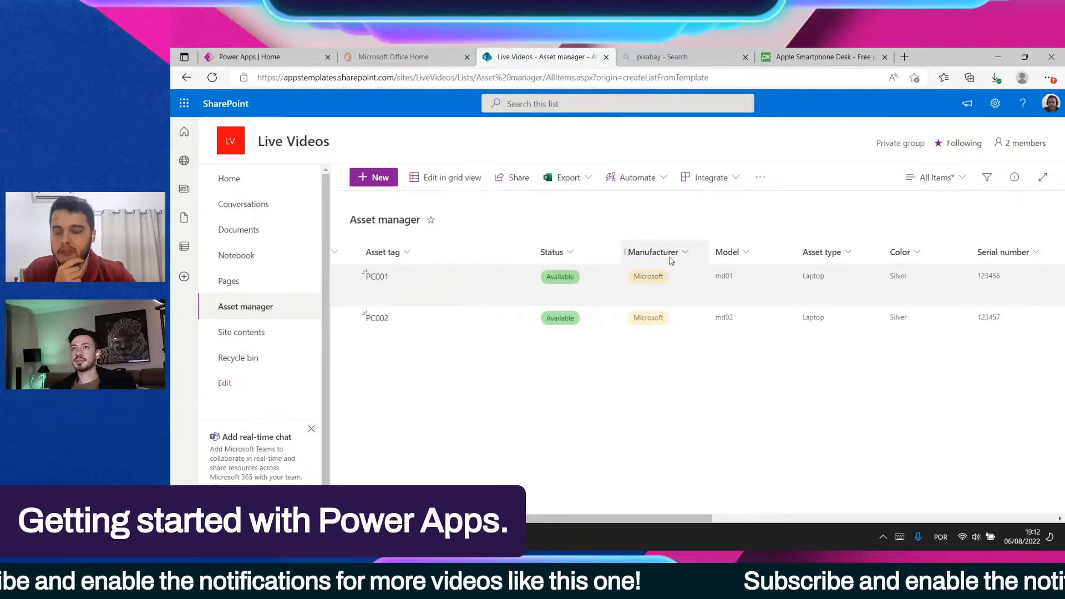
{"action": "left_click", "coordinate": [678, 257]}
{"action": "mouse_move", "coordinate": [666, 360]}
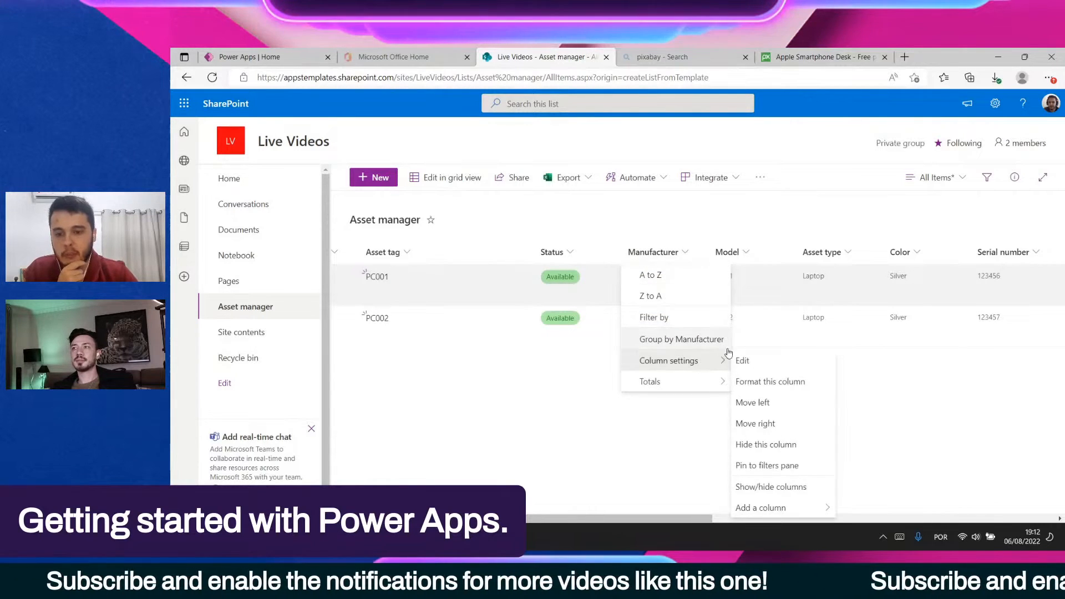
{"action": "left_click", "coordinate": [753, 359]}
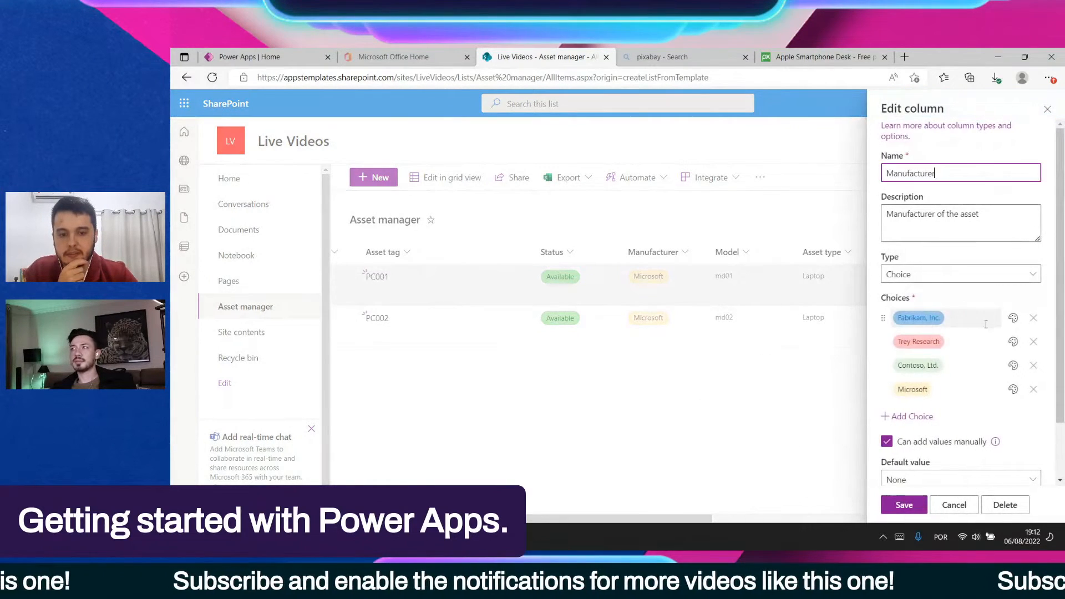
{"action": "scroll", "coordinate": [988, 326], "scroll_direction": "down", "scroll_amount": 2}
{"action": "scroll", "coordinate": [991, 331], "scroll_direction": "up", "scroll_amount": 2}
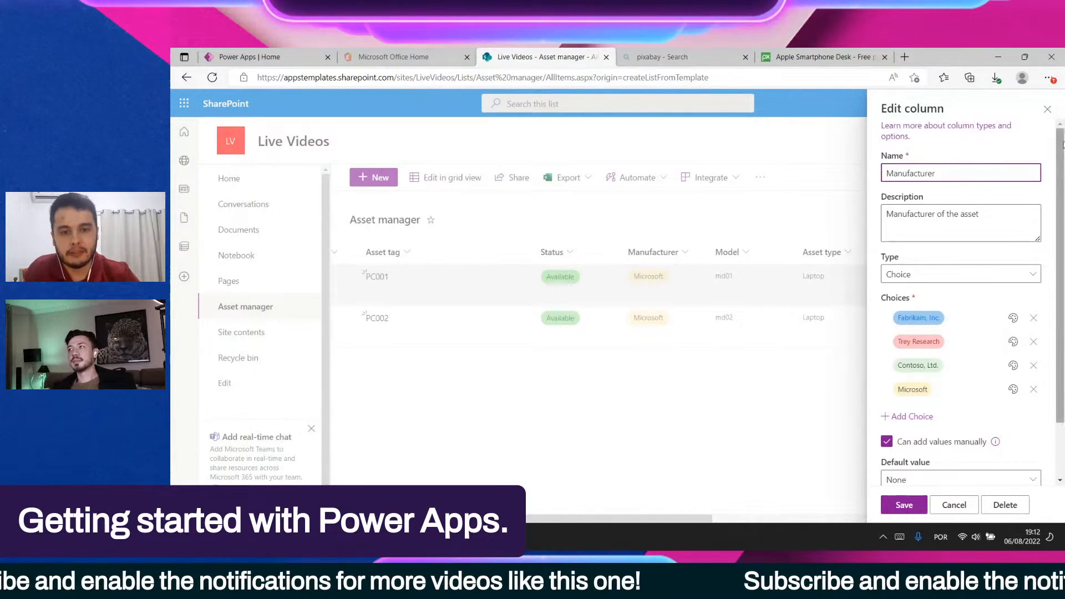
{"action": "left_click", "coordinate": [1045, 111]}
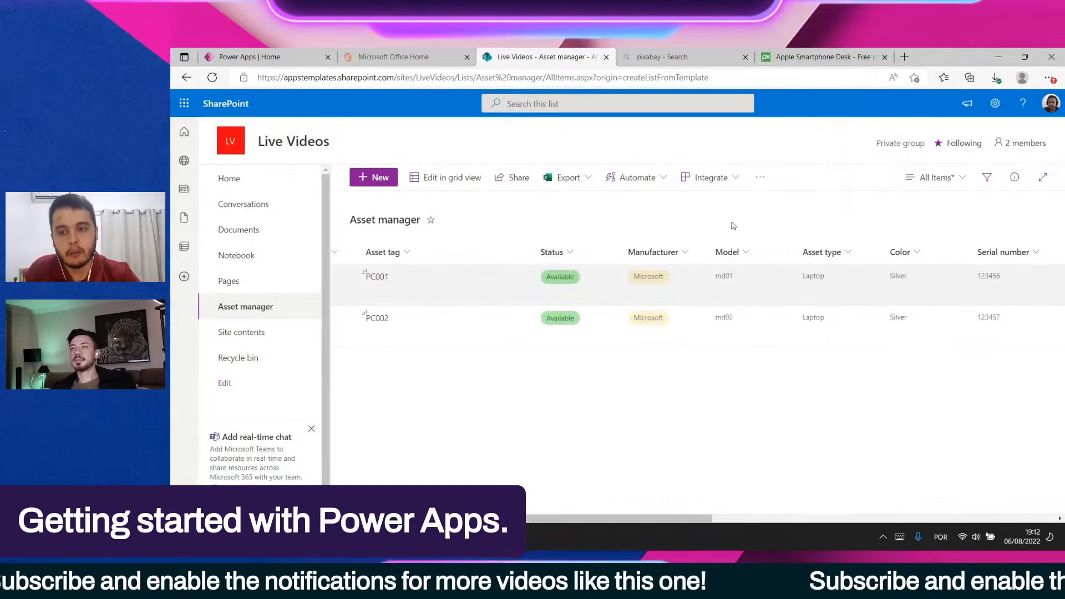
View the Manufacturer choices offered in a new item form, and close the form without saving
{"action": "left_click", "coordinate": [377, 178]}
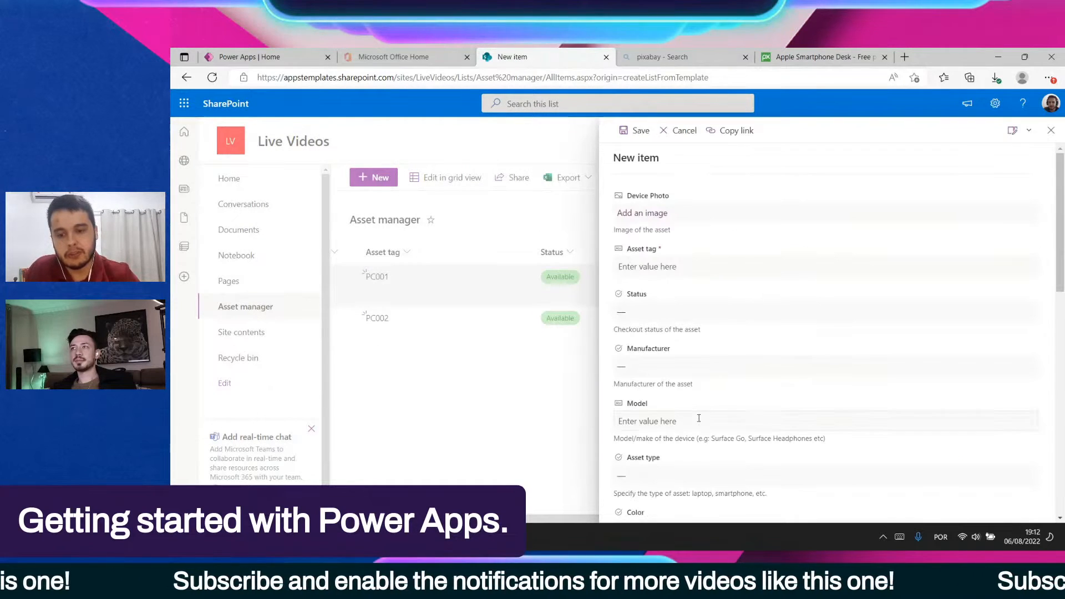
{"action": "left_click", "coordinate": [666, 366]}
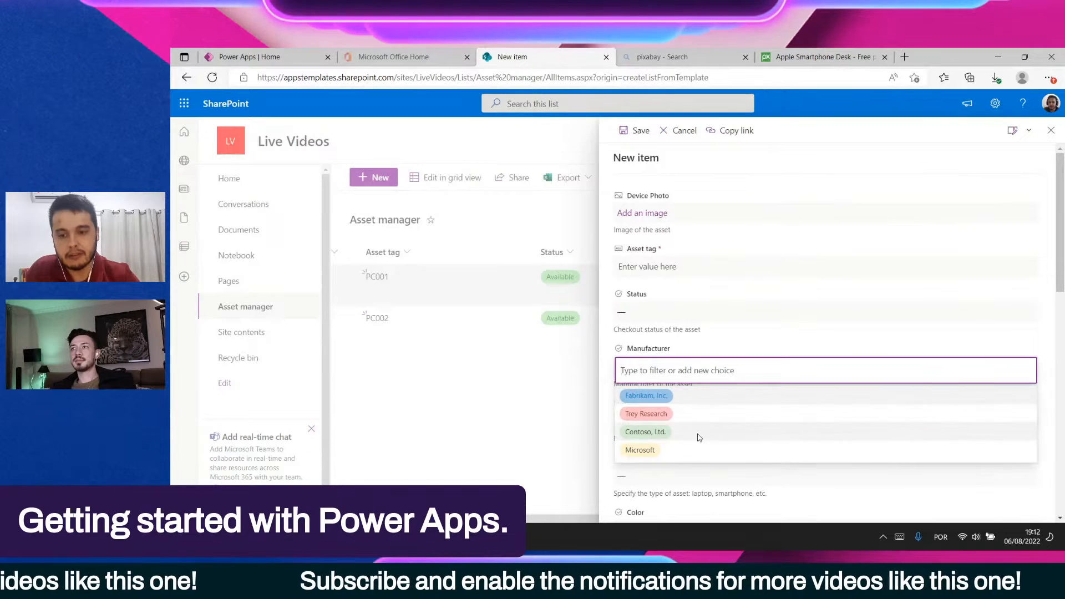
{"action": "left_click", "coordinate": [1050, 131]}
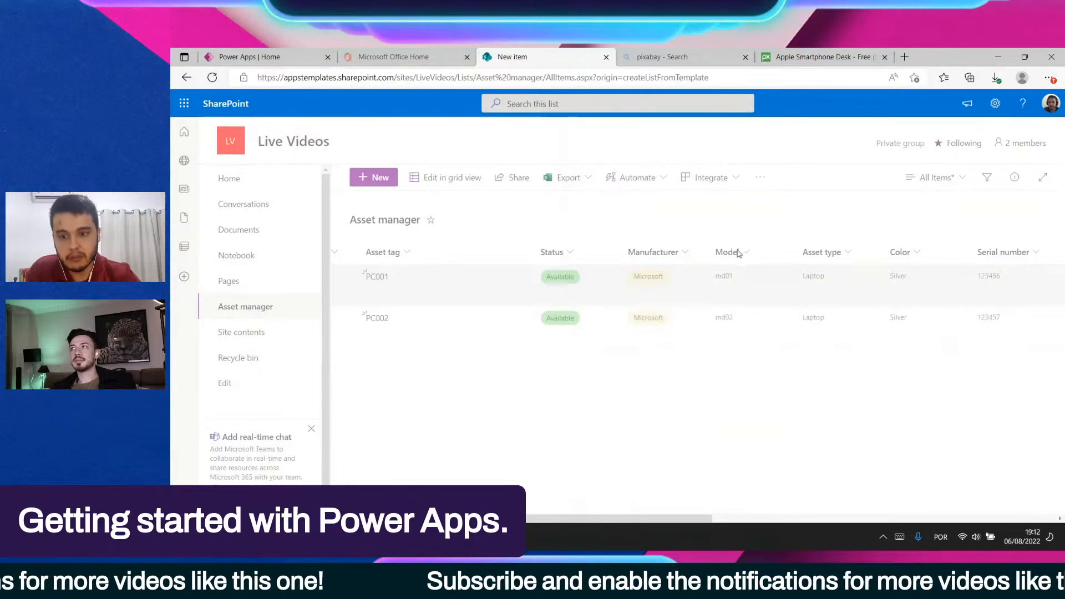
Reopen the Manufacturer column's edit settings to review its choices and manual value option, and close them without changes
{"action": "left_click", "coordinate": [693, 253]}
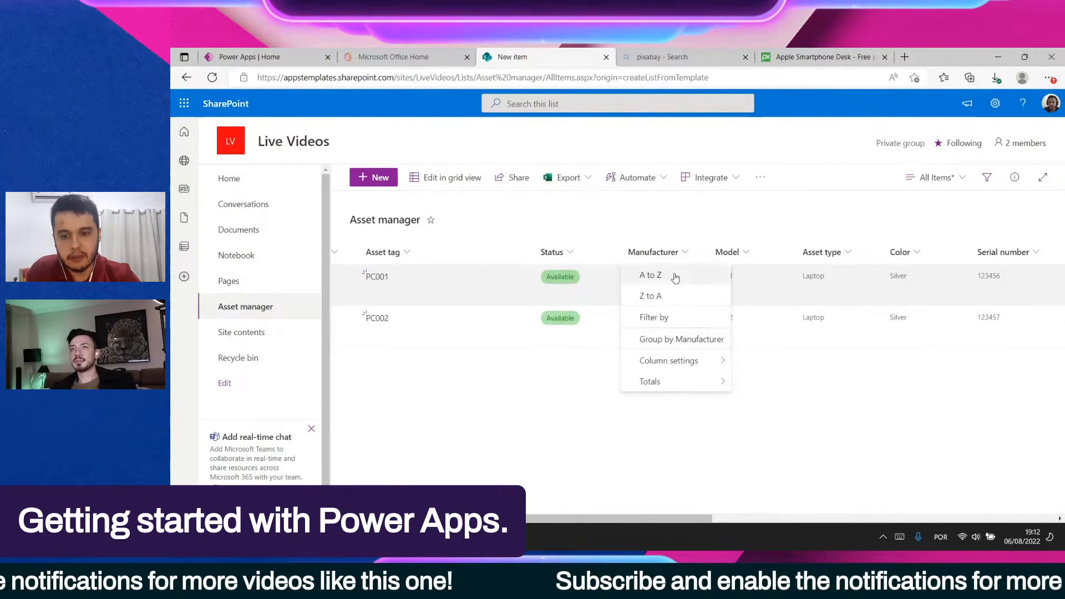
{"action": "mouse_move", "coordinate": [688, 362]}
{"action": "left_click", "coordinate": [743, 360]}
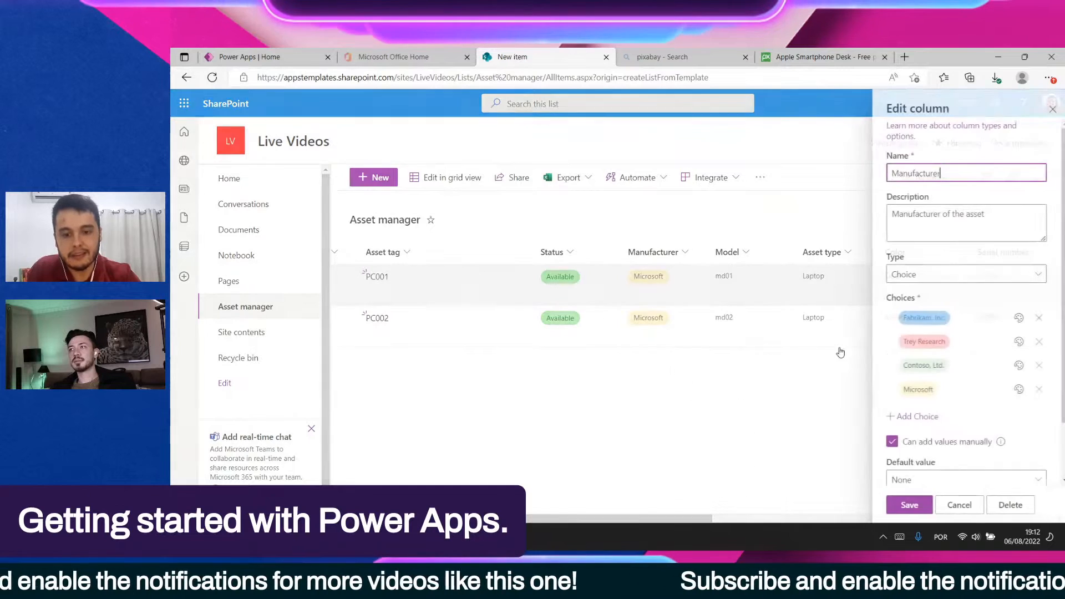
{"action": "scroll", "coordinate": [925, 357], "scroll_direction": "down", "scroll_amount": 1}
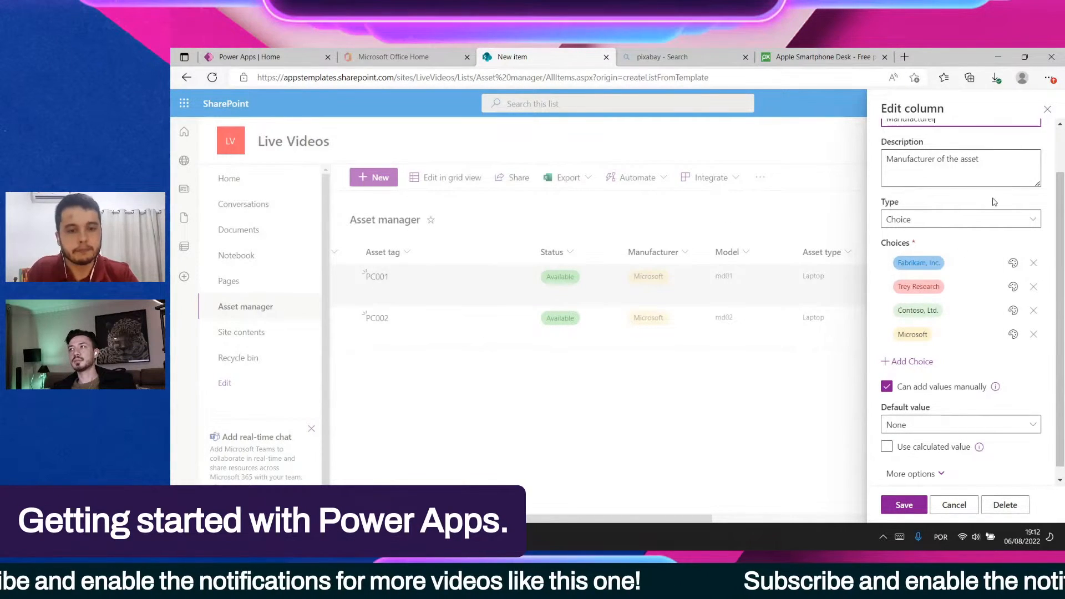
{"action": "left_click", "coordinate": [1047, 110]}
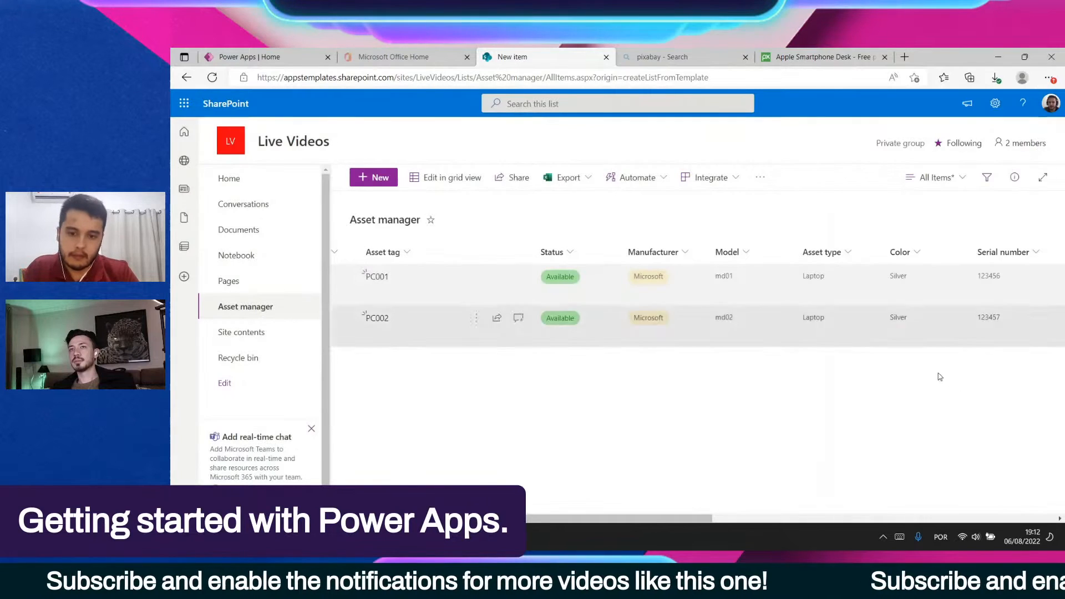
Look through the Asset manager list's remaining columns, from serial number and purchase details to current owner and condition notes
{"action": "scroll", "coordinate": [777, 494], "scroll_direction": "right", "scroll_amount": 4}
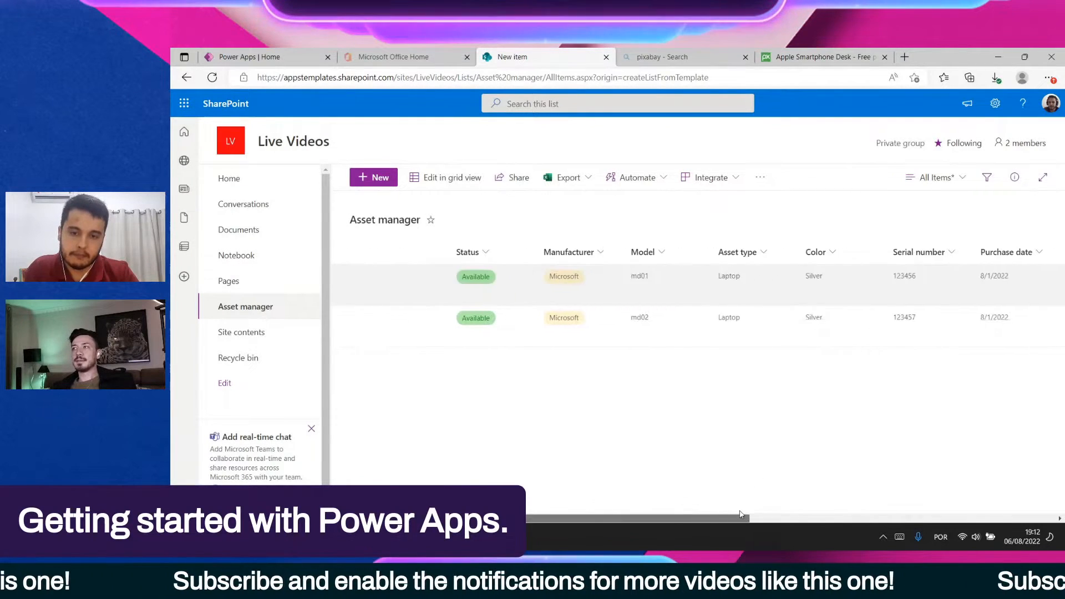
{"action": "scroll", "coordinate": [800, 503], "scroll_direction": "right", "scroll_amount": 3}
{"action": "scroll", "coordinate": [799, 503], "scroll_direction": "left", "scroll_amount": 10}
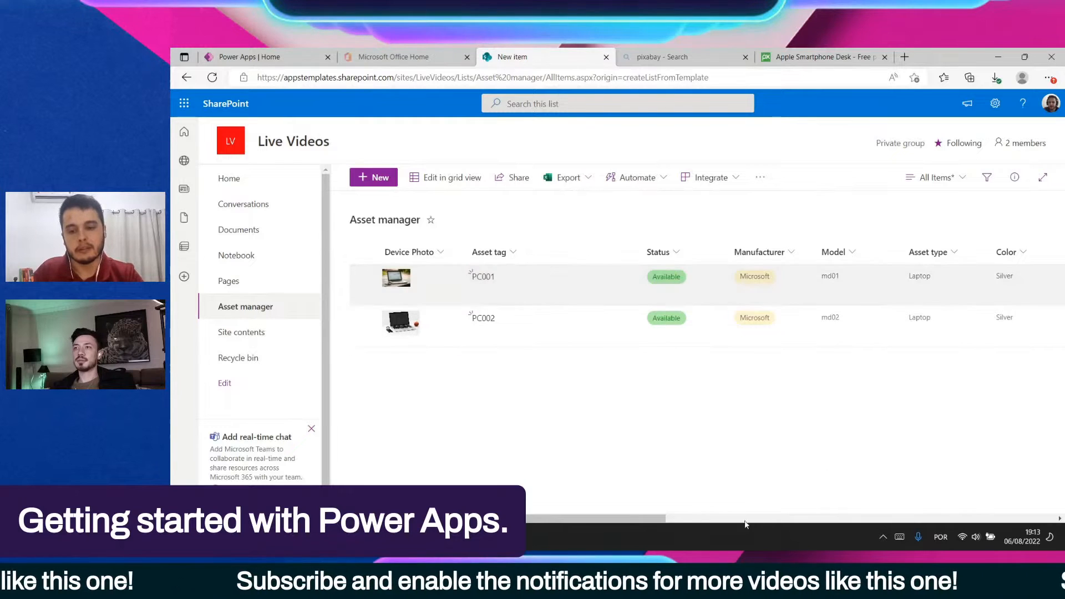
{"action": "left_click_drag", "start_coordinate": [646, 520], "coordinate": [727, 518]}
{"action": "scroll", "coordinate": [767, 517], "scroll_direction": "right", "scroll_amount": 8}
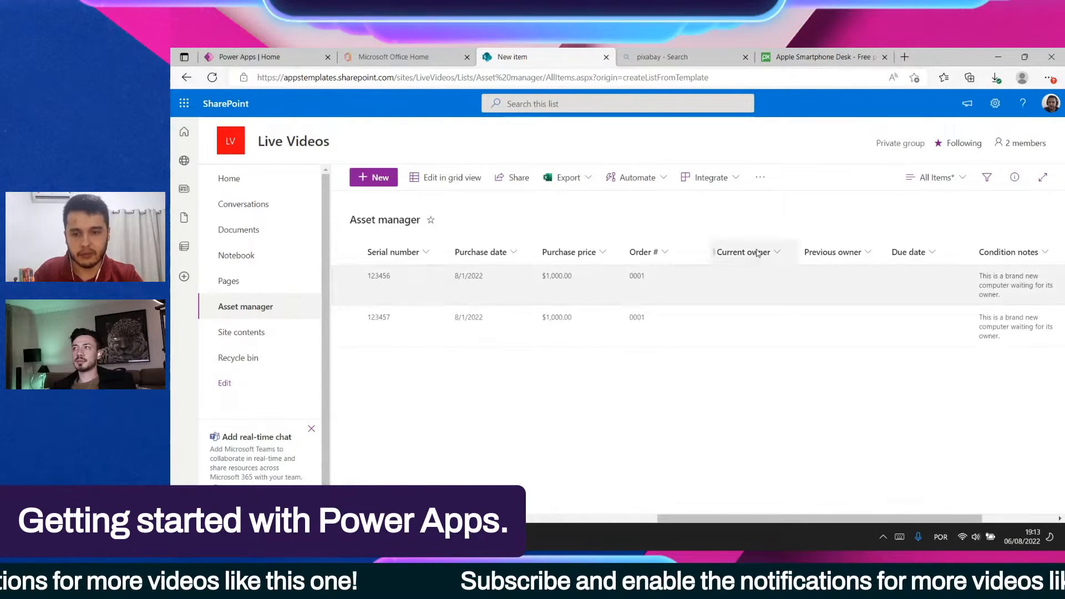
Open item PC001, fill in its Current owner with the matching person from the directory, and close the item
{"action": "double_click", "coordinate": [742, 286]}
{"action": "scroll", "coordinate": [804, 333], "scroll_direction": "down", "scroll_amount": 7}
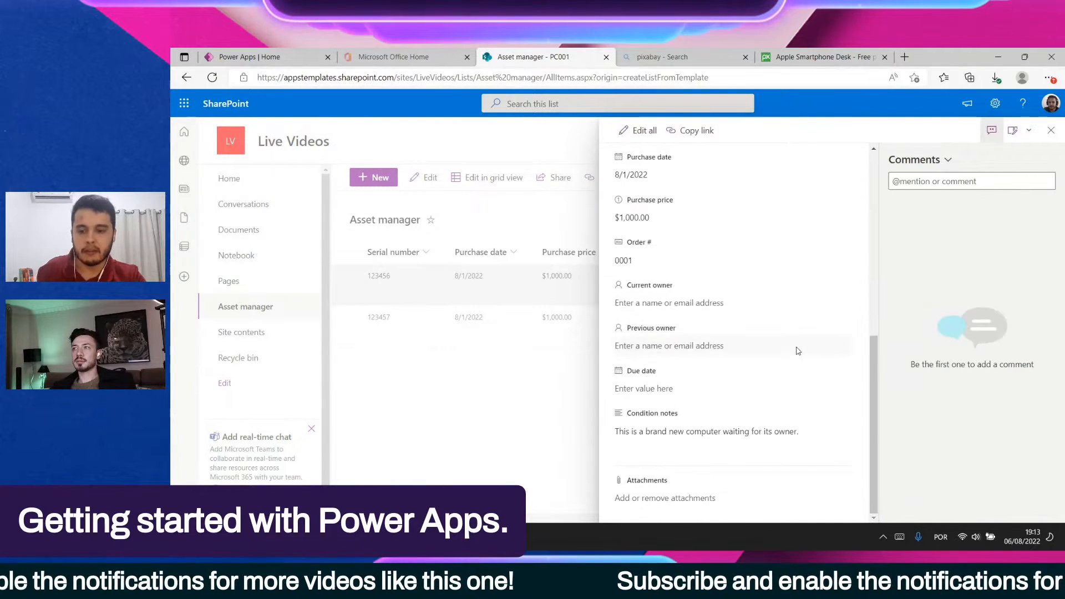
{"action": "left_click", "coordinate": [697, 302]}
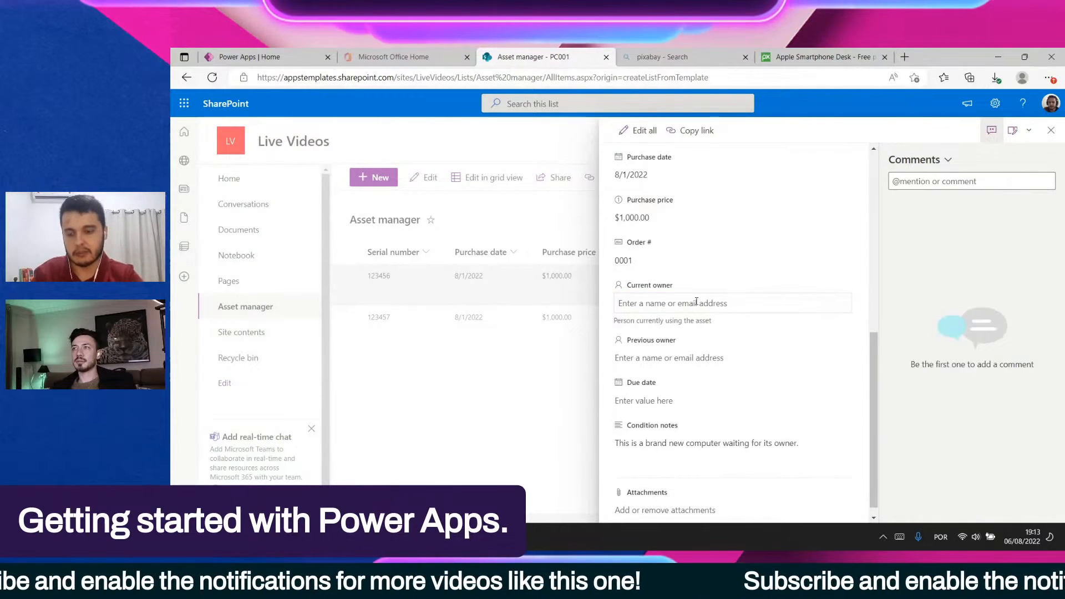
{"action": "type", "text": "rudi"}
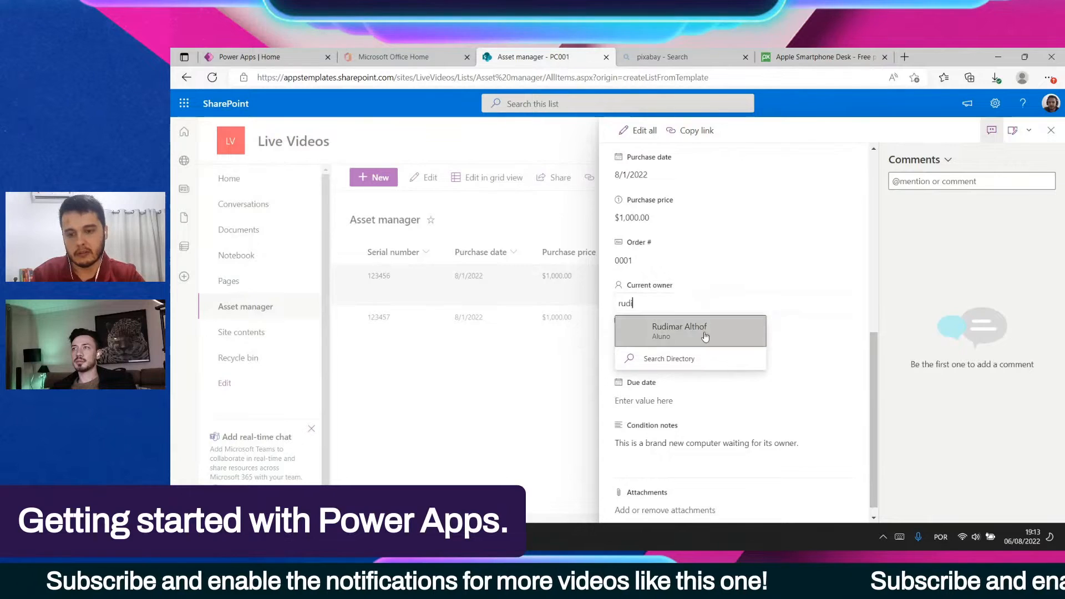
{"action": "left_click", "coordinate": [704, 335]}
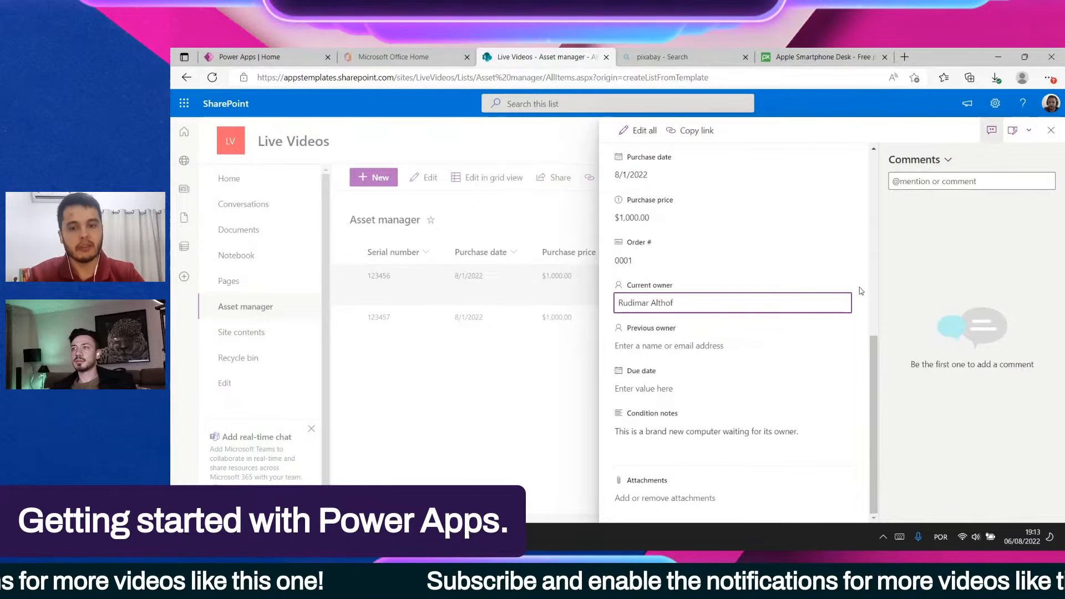
{"action": "right_click", "coordinate": [839, 331]}
{"action": "left_click", "coordinate": [807, 325]}
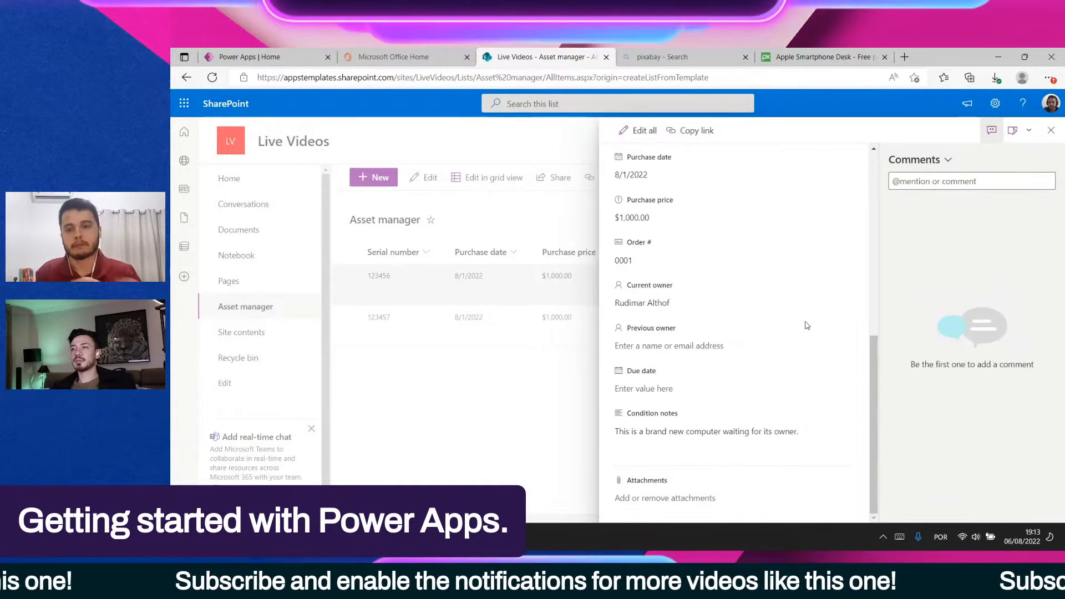
{"action": "left_click", "coordinate": [1051, 130]}
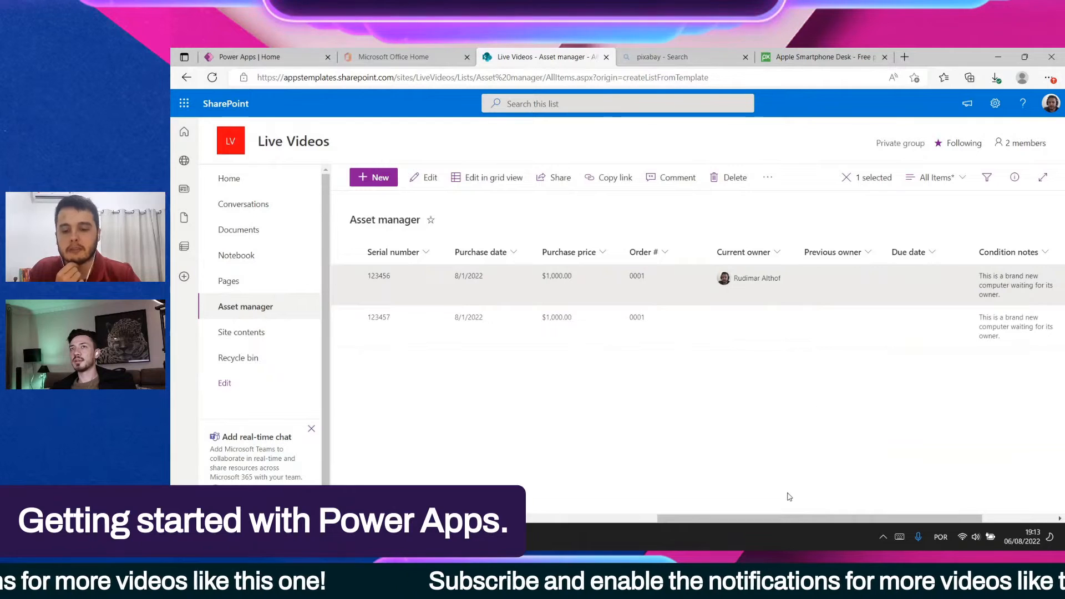
Open item PC002, fill in its Current owner with a different person from the directory, and close the item
{"action": "left_click_drag", "start_coordinate": [778, 520], "coordinate": [829, 515]}
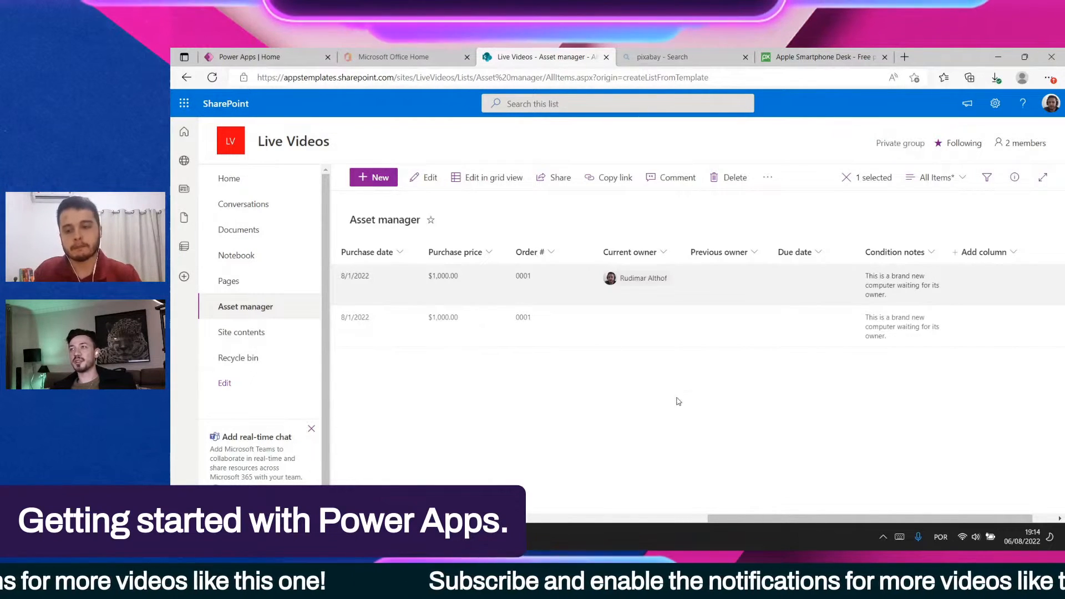
{"action": "double_click", "coordinate": [657, 339]}
{"action": "scroll", "coordinate": [710, 392], "scroll_direction": "down", "scroll_amount": 4}
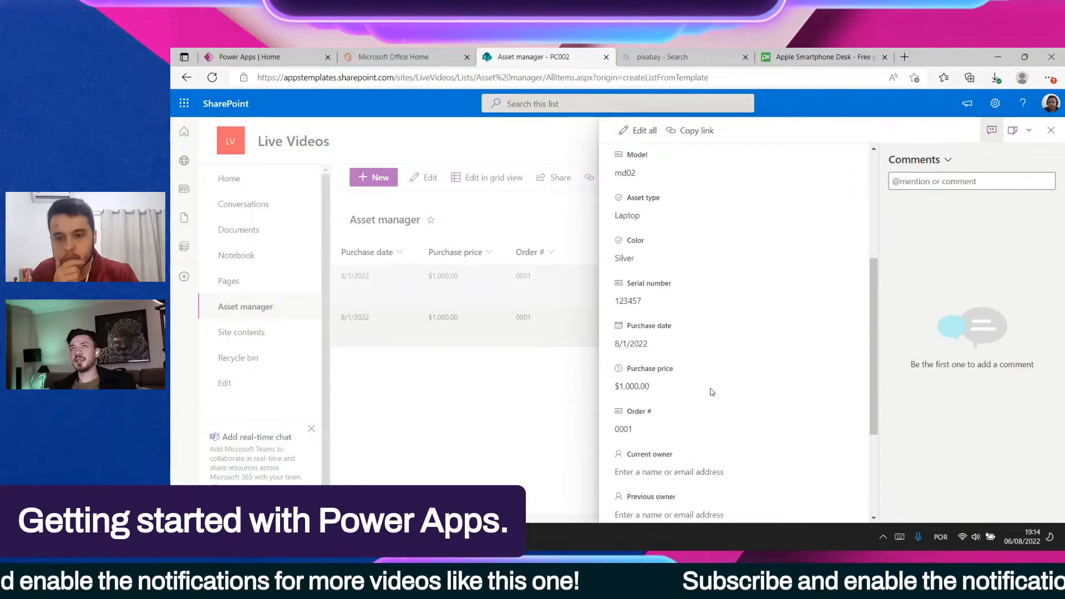
{"action": "scroll", "coordinate": [711, 392], "scroll_direction": "down", "scroll_amount": 3}
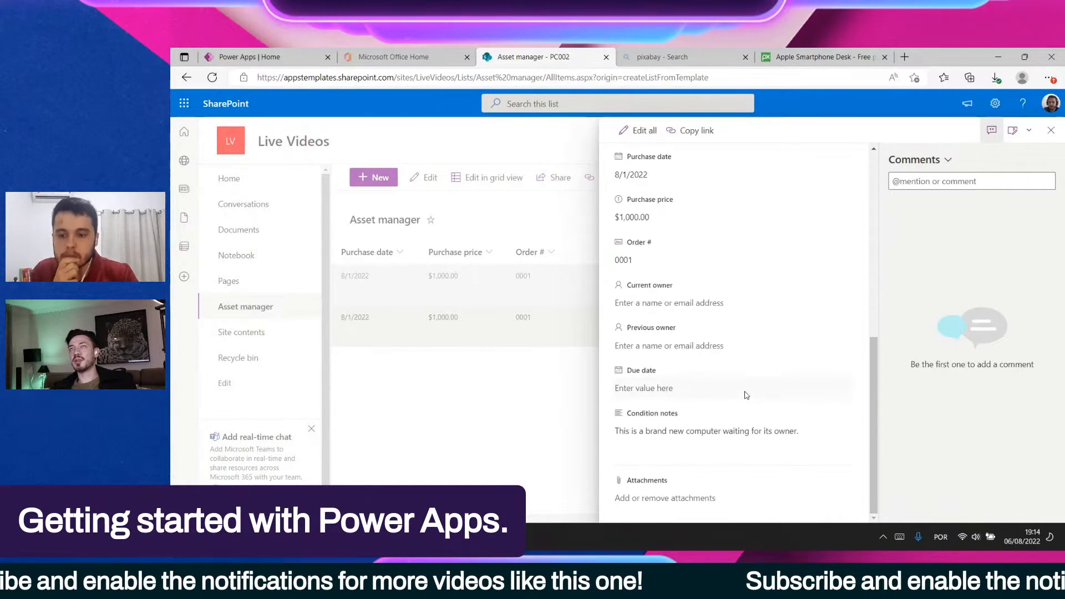
{"action": "left_click", "coordinate": [692, 305]}
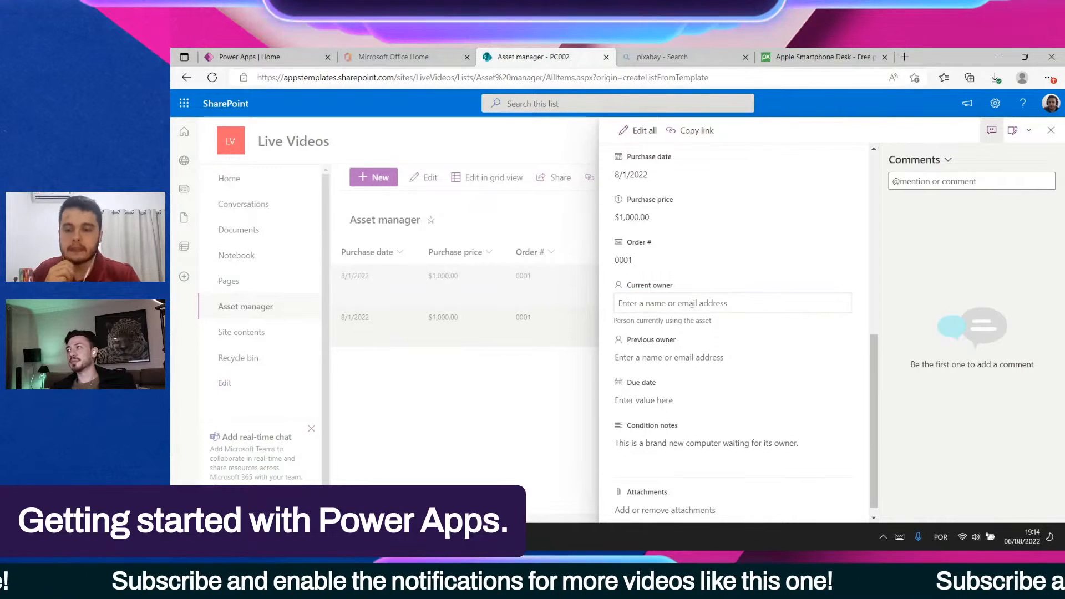
{"action": "type", "text": "leo"}
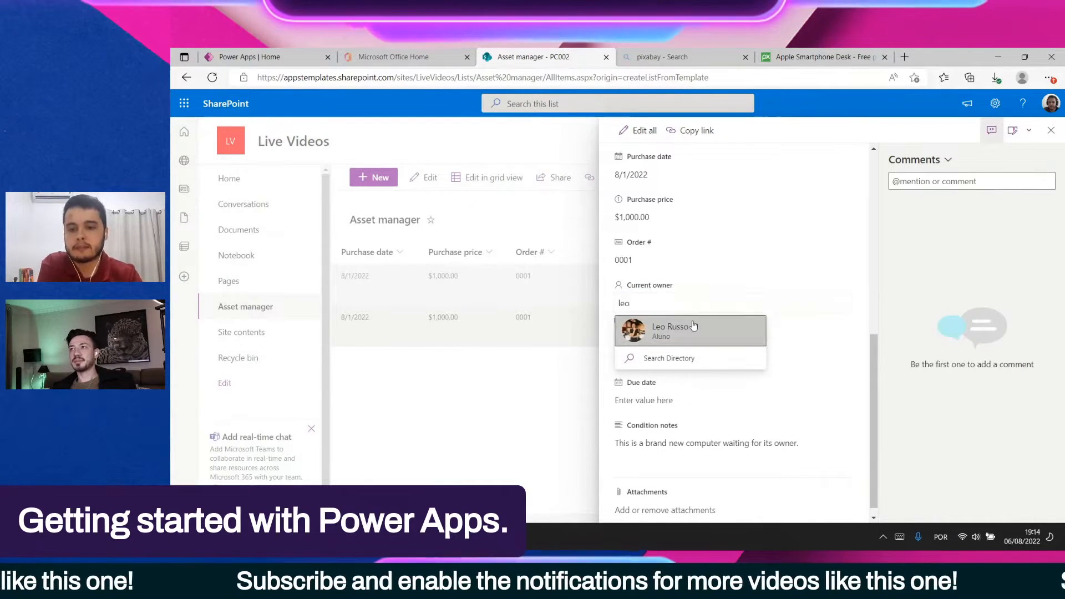
{"action": "left_click", "coordinate": [689, 329]}
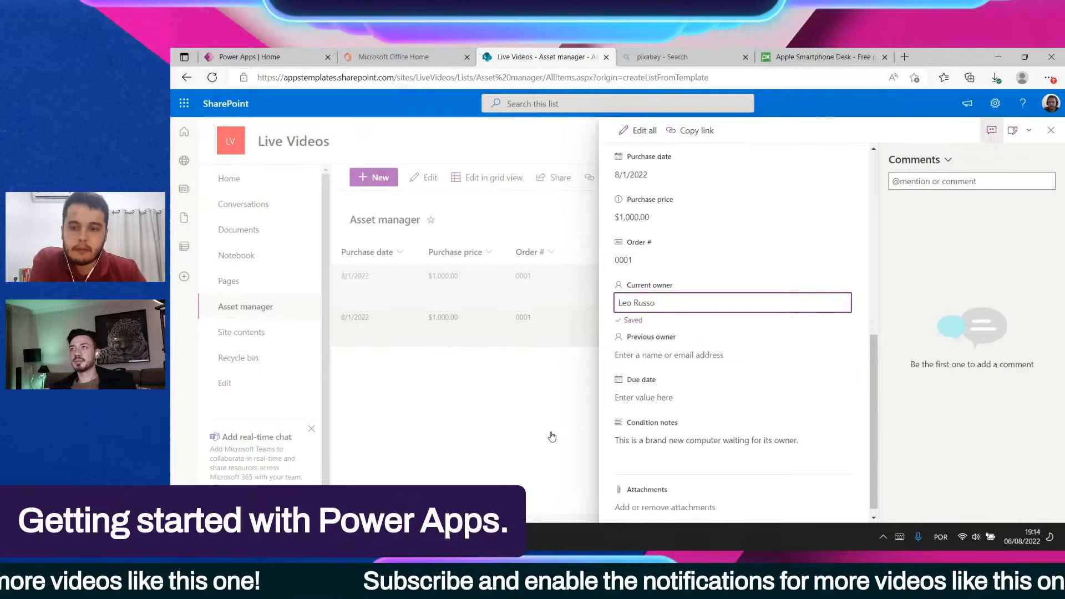
{"action": "left_click", "coordinate": [552, 436]}
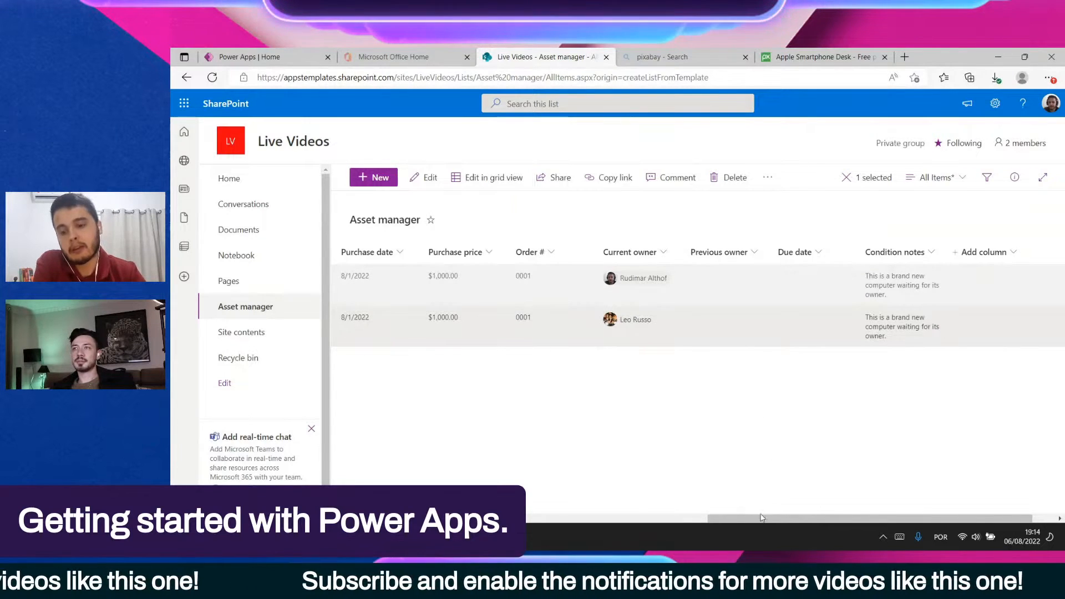
Look back across the Asset manager list to its Device Photo column, and deselect item PC002
{"action": "left_click_drag", "start_coordinate": [746, 518], "coordinate": [703, 521]}
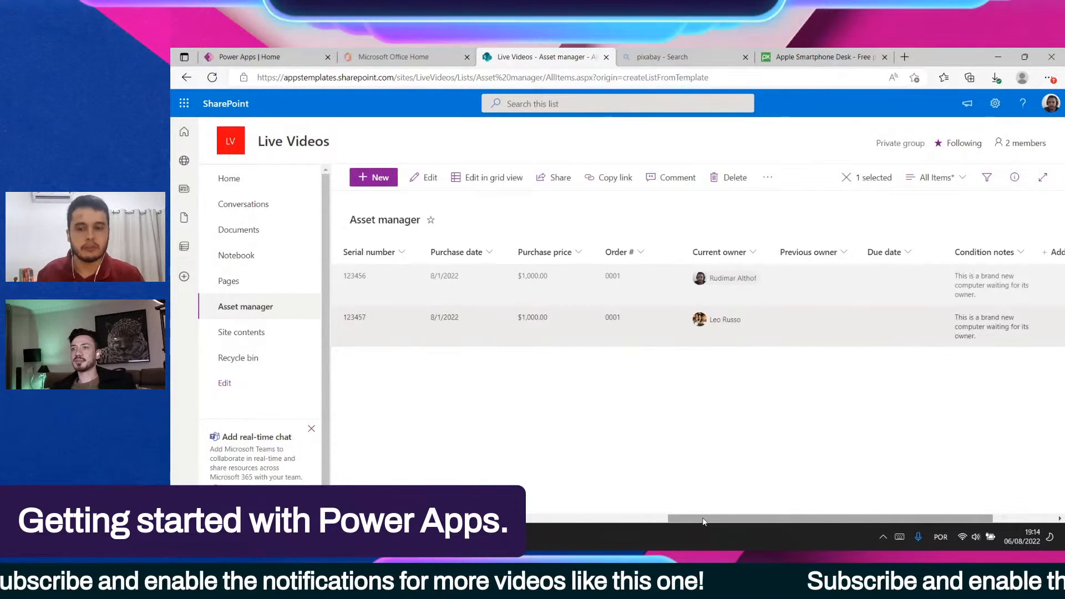
{"action": "left_click_drag", "start_coordinate": [704, 522], "coordinate": [391, 520]}
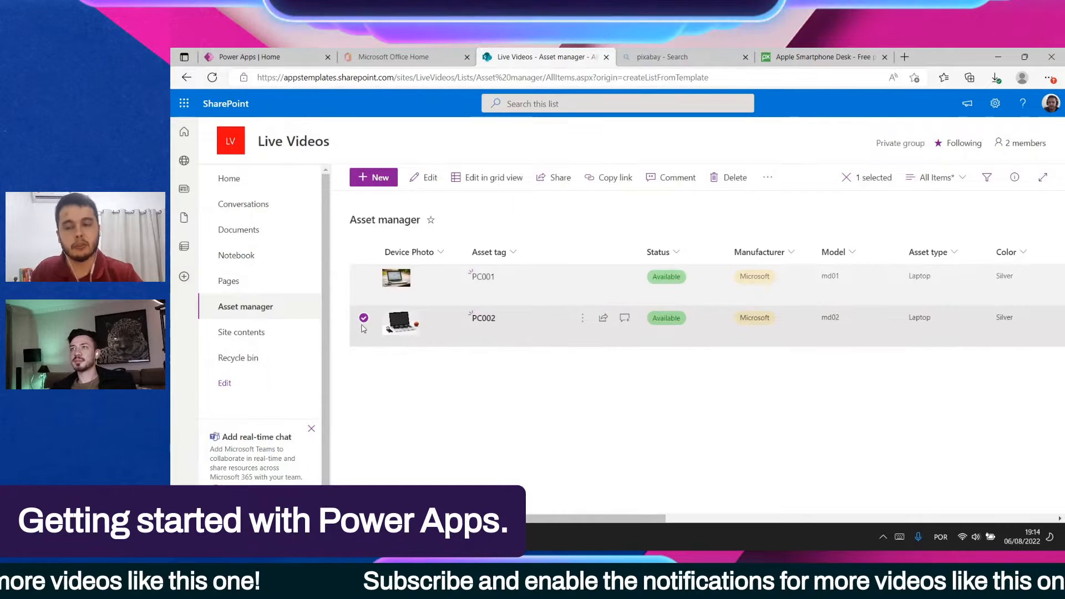
{"action": "left_click", "coordinate": [364, 319]}
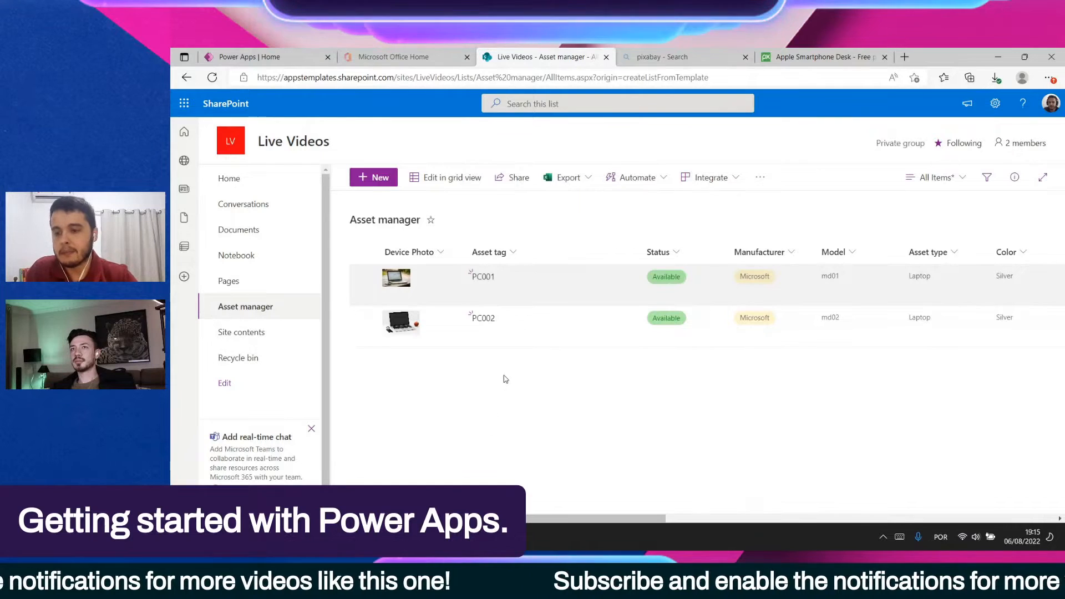
{"action": "mouse_move", "coordinate": [525, 520]}
{"action": "left_mouse_down"}
{"action": "mouse_move", "coordinate": [583, 519]}
{"action": "mouse_move", "coordinate": [526, 519]}
{"action": "left_mouse_up"}
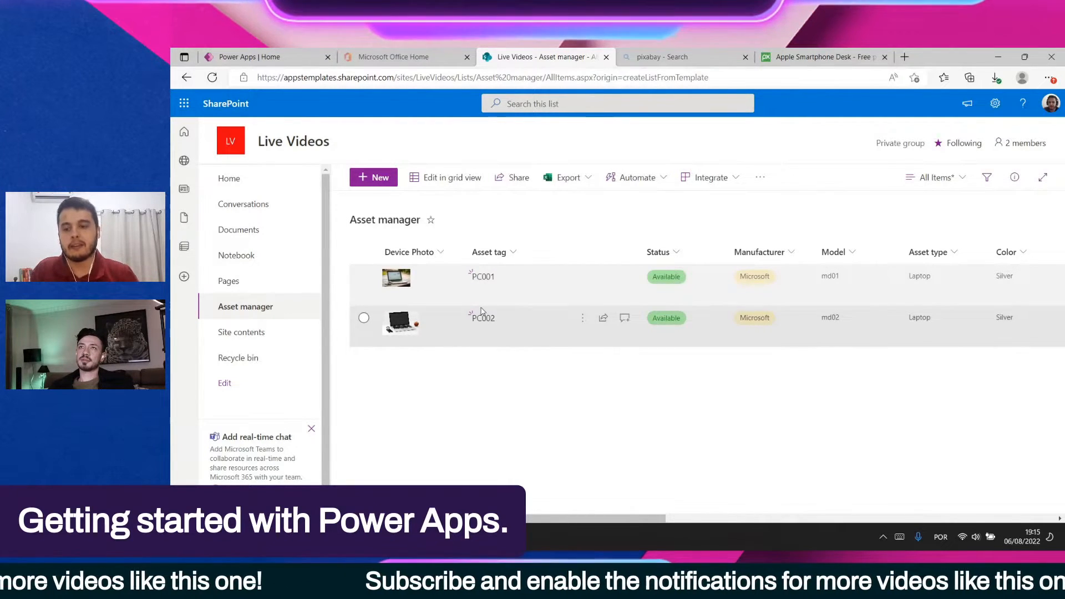
Switch to Power Apps and start a new app from a SharePoint list using the existing SharePoint connection
{"action": "left_click", "coordinate": [302, 56]}
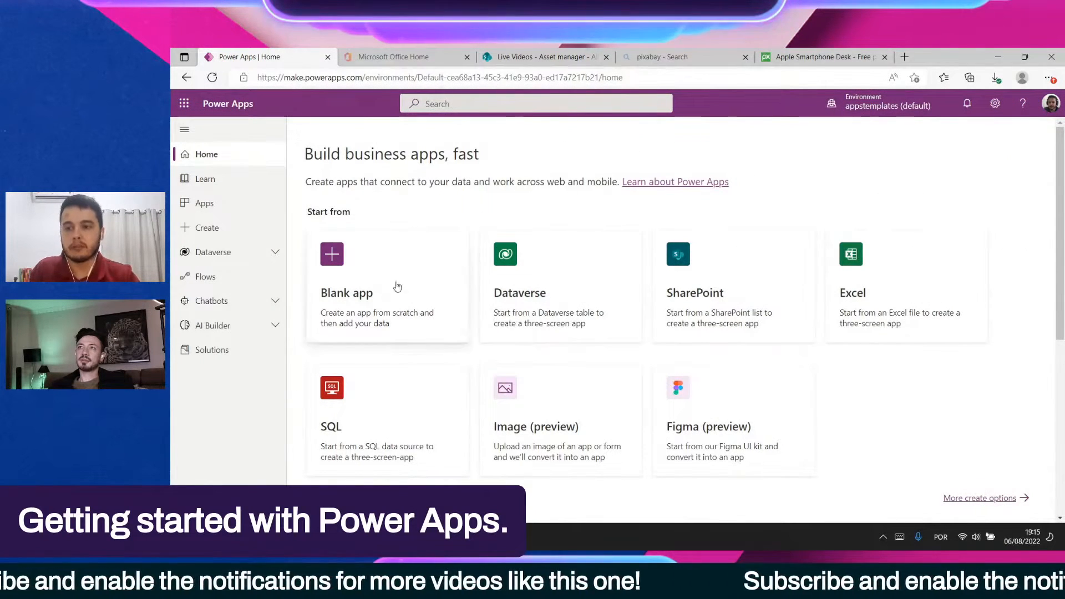
{"action": "left_click", "coordinate": [708, 263]}
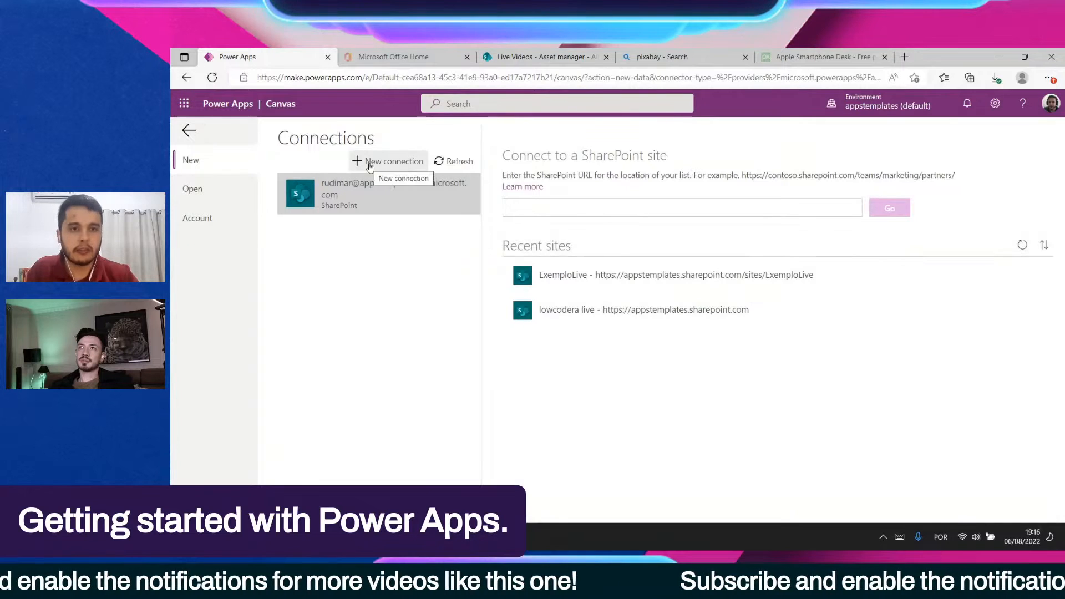
{"action": "left_click", "coordinate": [392, 189]}
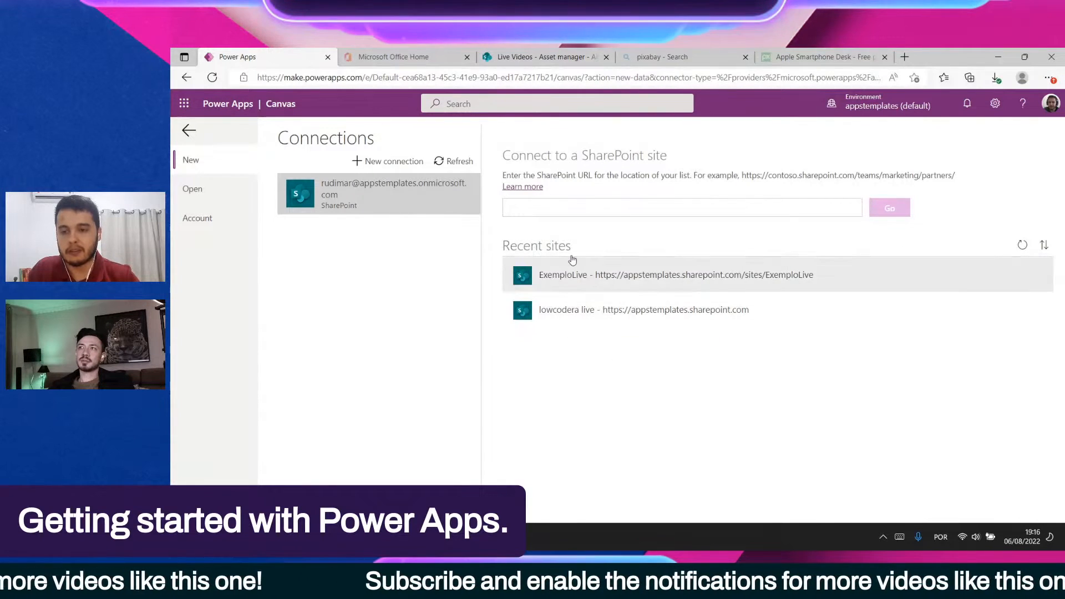
{"action": "left_click", "coordinate": [551, 207]}
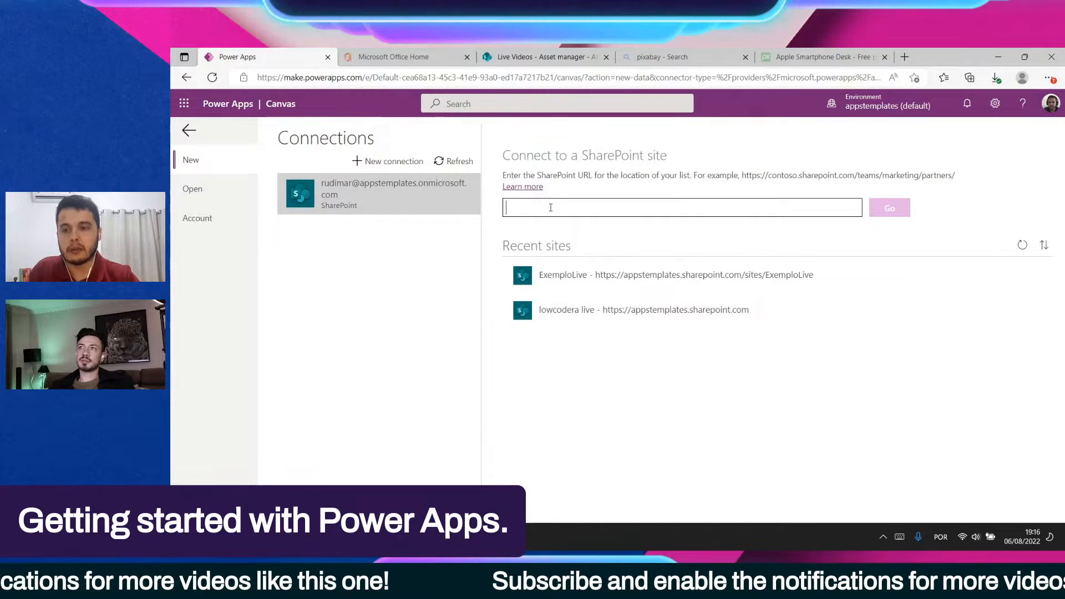
{"action": "left_click", "coordinate": [541, 56]}
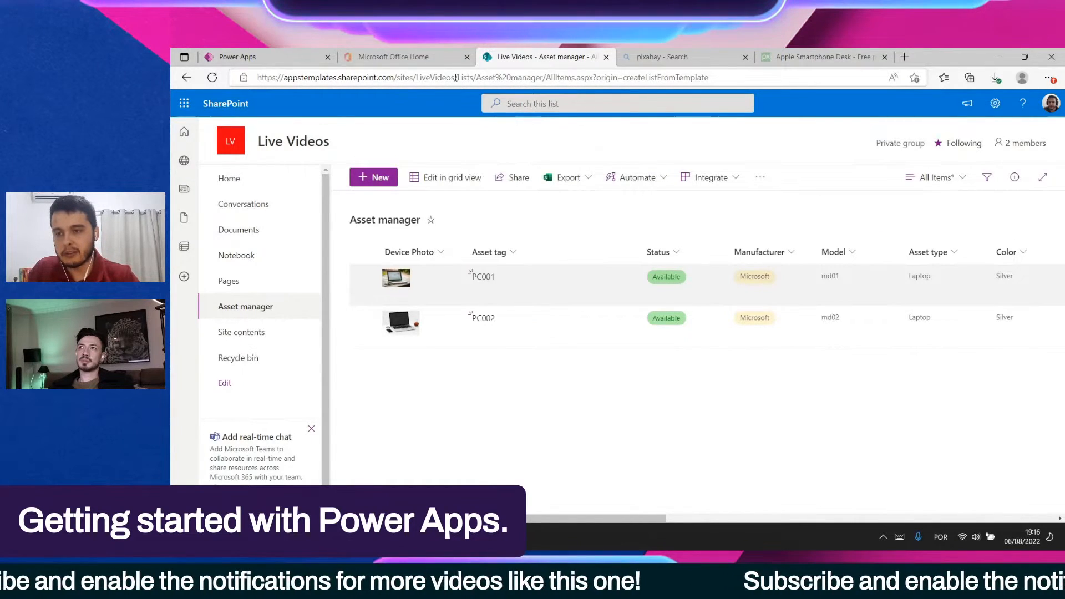
{"action": "left_click_drag", "start_coordinate": [455, 78], "coordinate": [417, 79]}
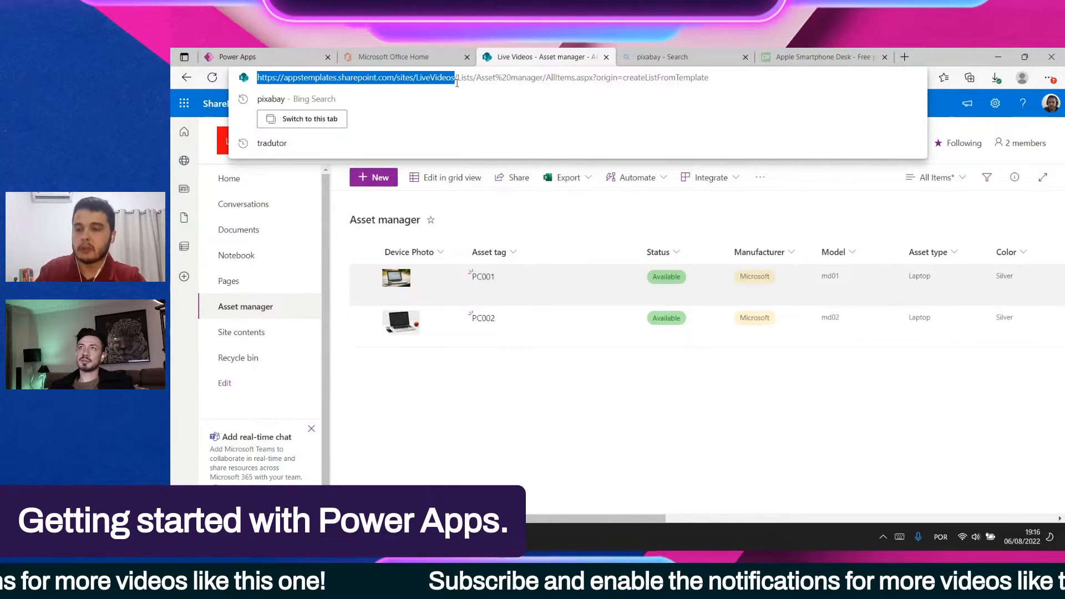
{"action": "left_click", "coordinate": [275, 54]}
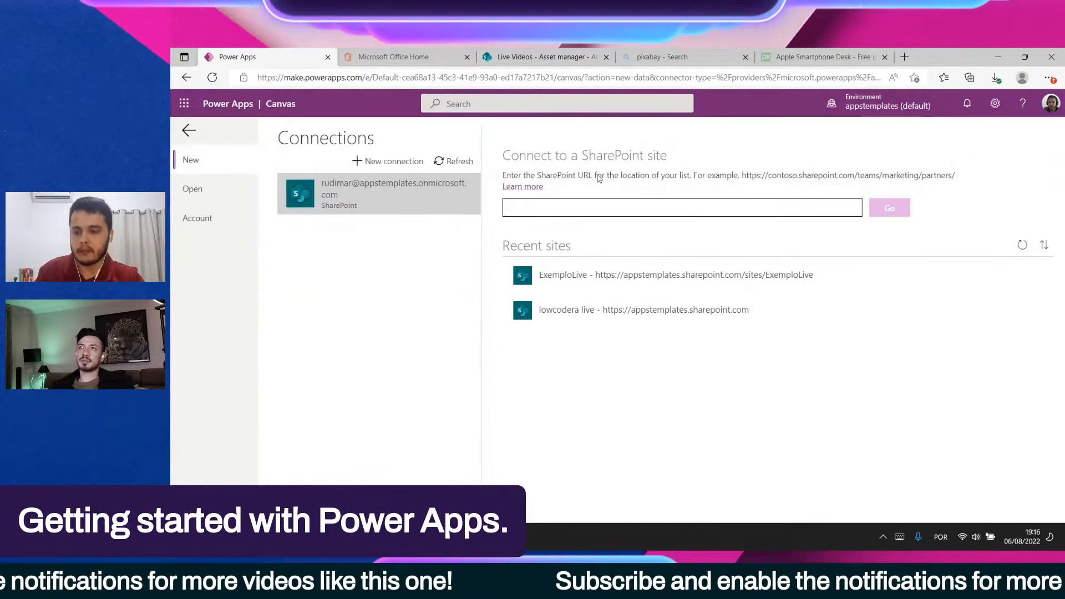
{"action": "type", "text": "https://appstemplates.sharepoint.com/sites/LiveVideos"}
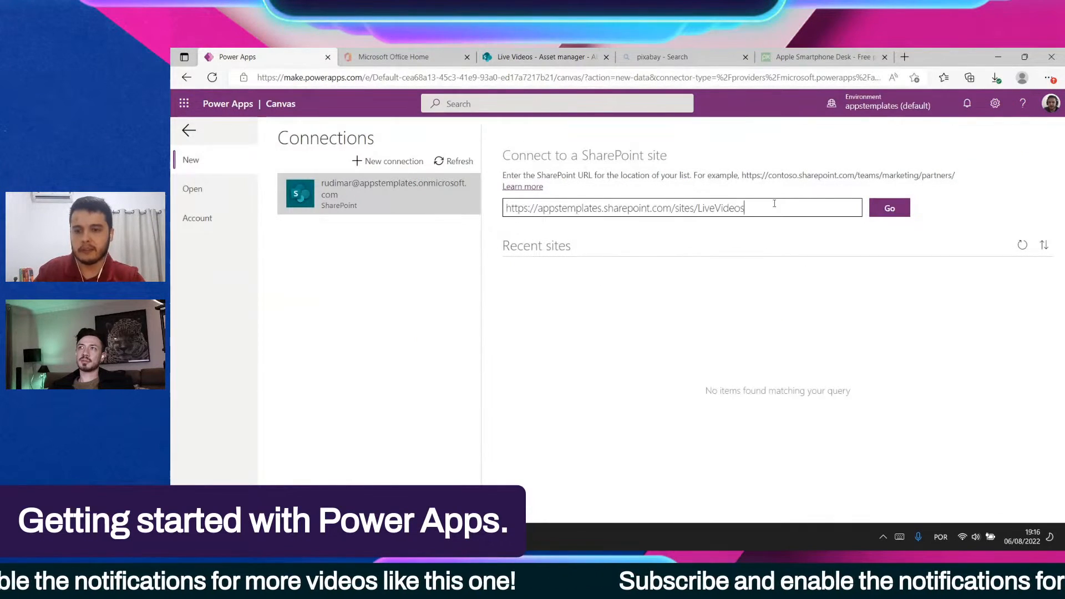
{"action": "left_click", "coordinate": [890, 208]}
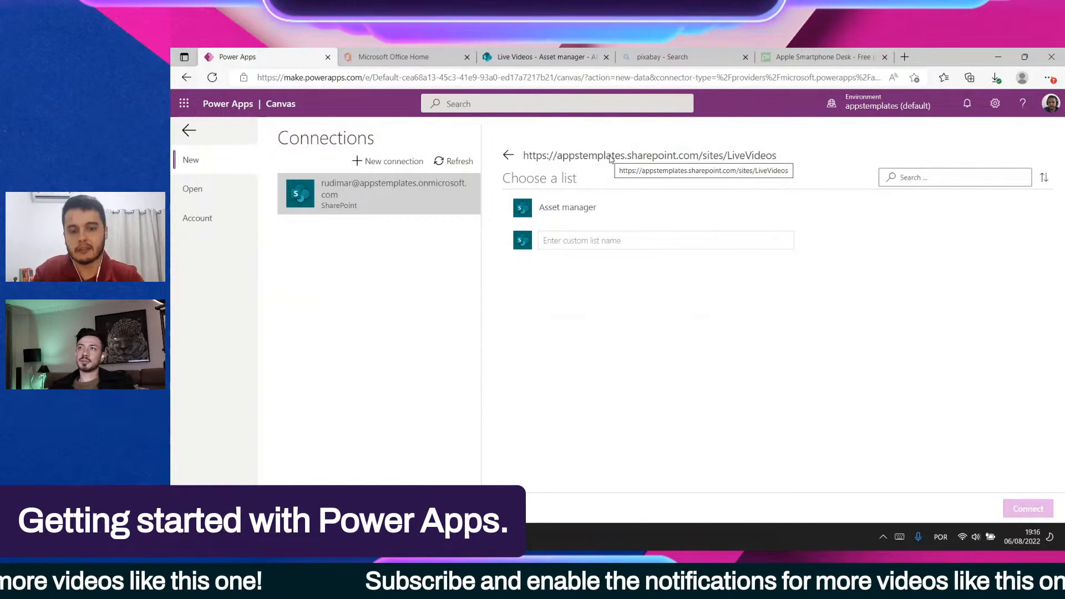
Generate the app from the Asset manager list and dismiss the Power Apps Studio welcome message
{"action": "left_click", "coordinate": [608, 206]}
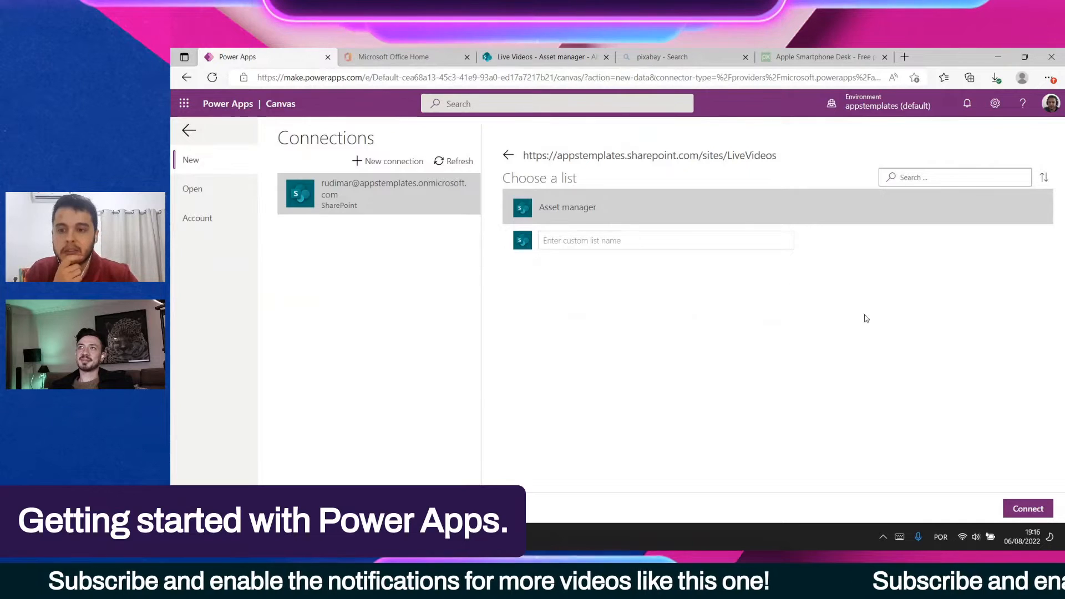
{"action": "left_click", "coordinate": [1028, 509]}
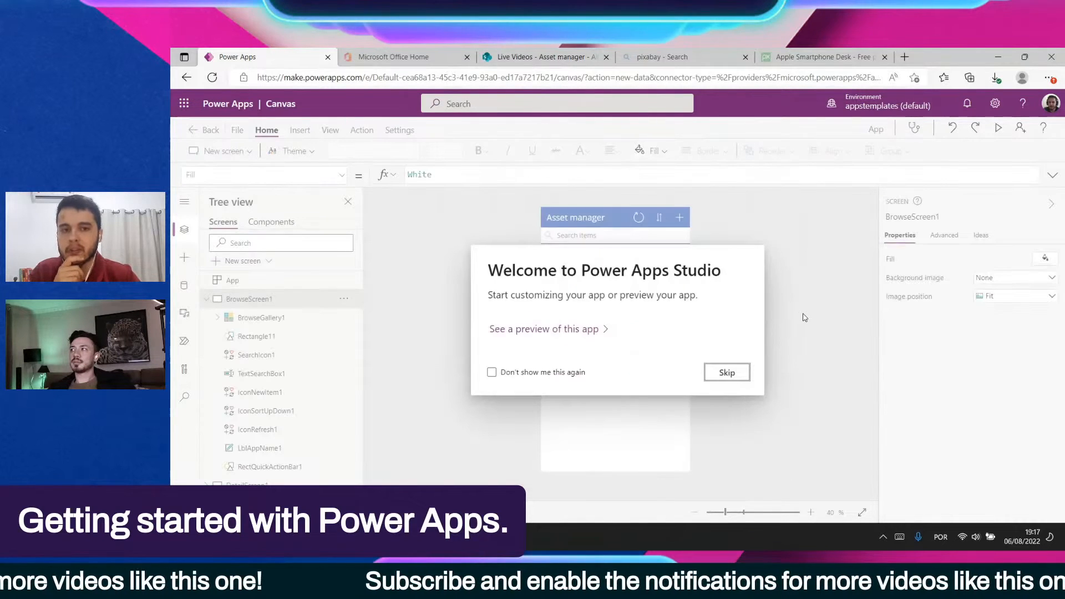
{"action": "left_click", "coordinate": [726, 372]}
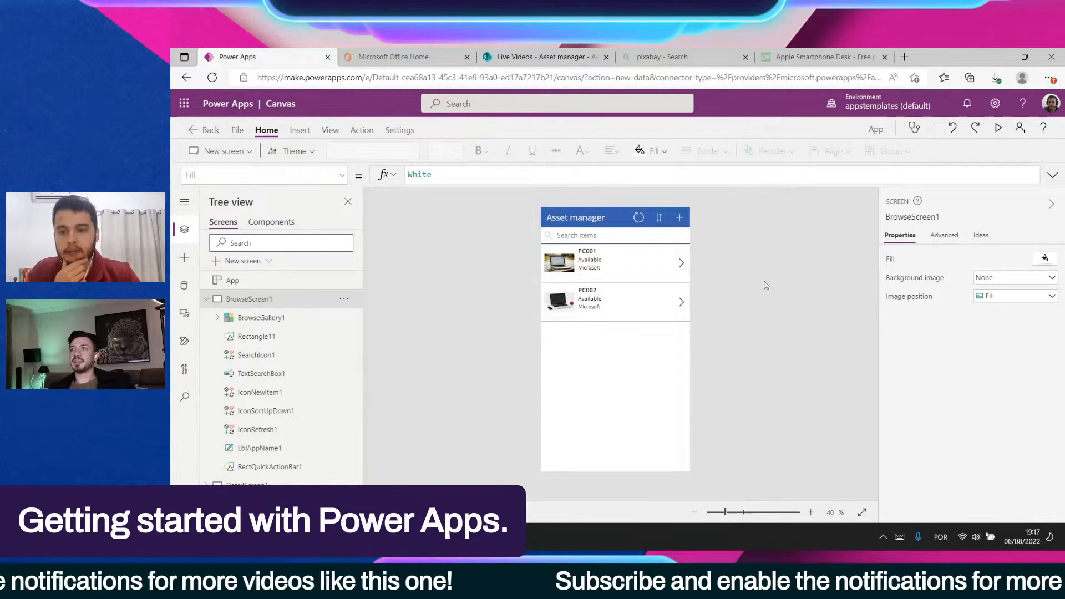
Collapse BrowseScreen1 in the screen tree and examine the generated browse gallery, DetailScreen1, EditScreen1 and the App object
{"action": "left_click", "coordinate": [207, 300]}
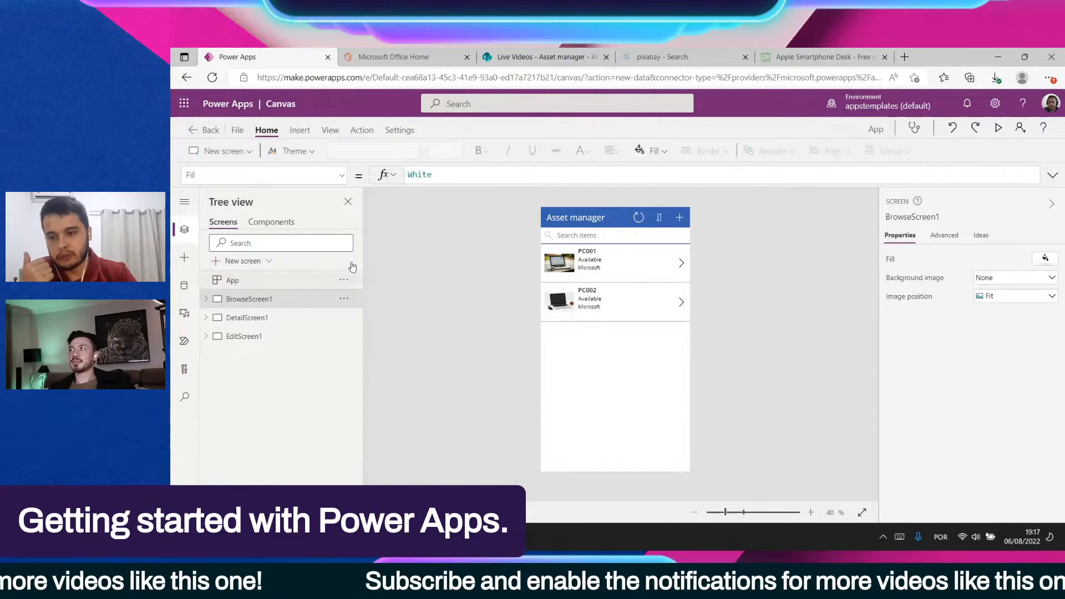
{"action": "left_click", "coordinate": [667, 431]}
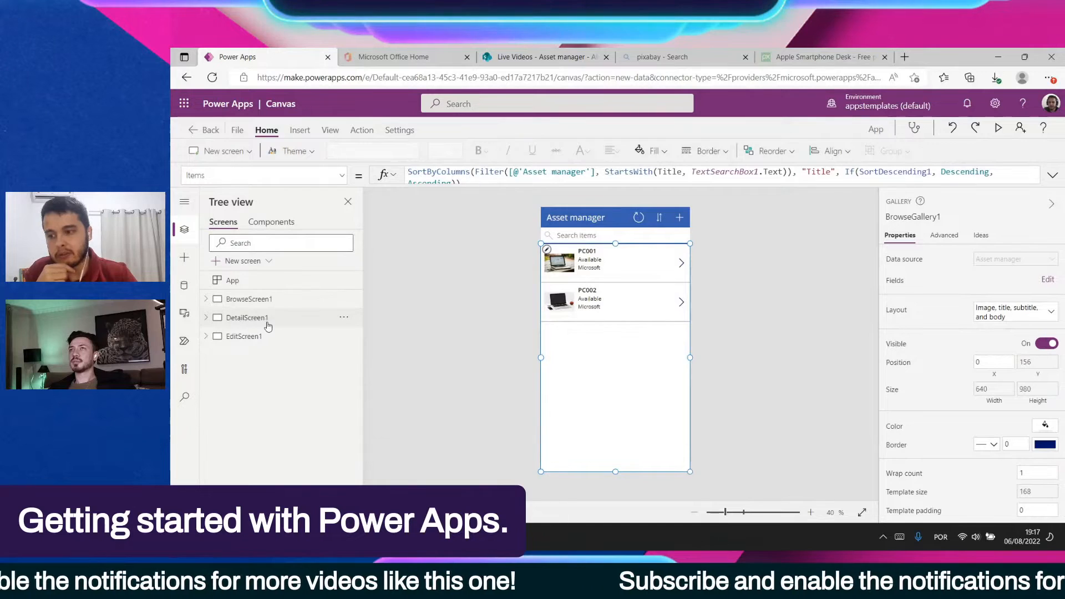
{"action": "left_click", "coordinate": [268, 327]}
{"action": "scroll", "coordinate": [587, 388], "scroll_direction": "down", "scroll_amount": 2}
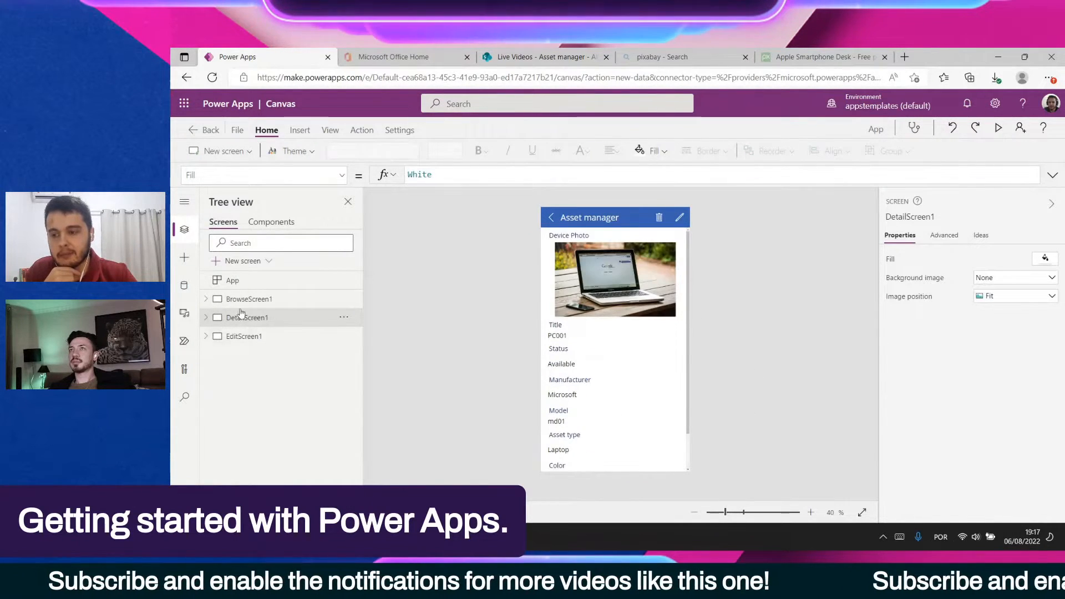
{"action": "left_click", "coordinate": [234, 336]}
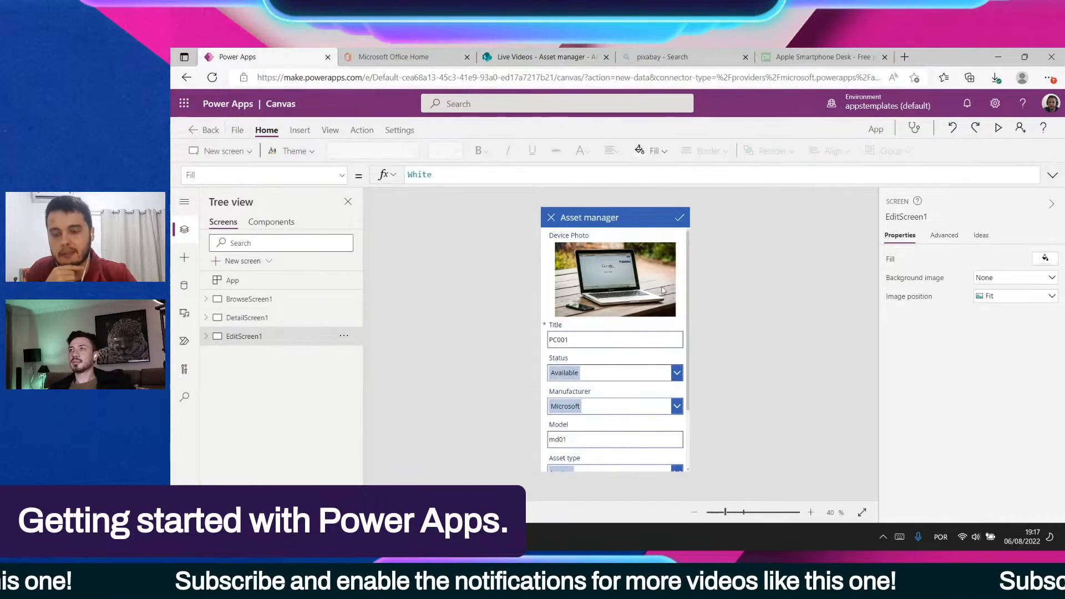
{"action": "left_click", "coordinate": [263, 283]}
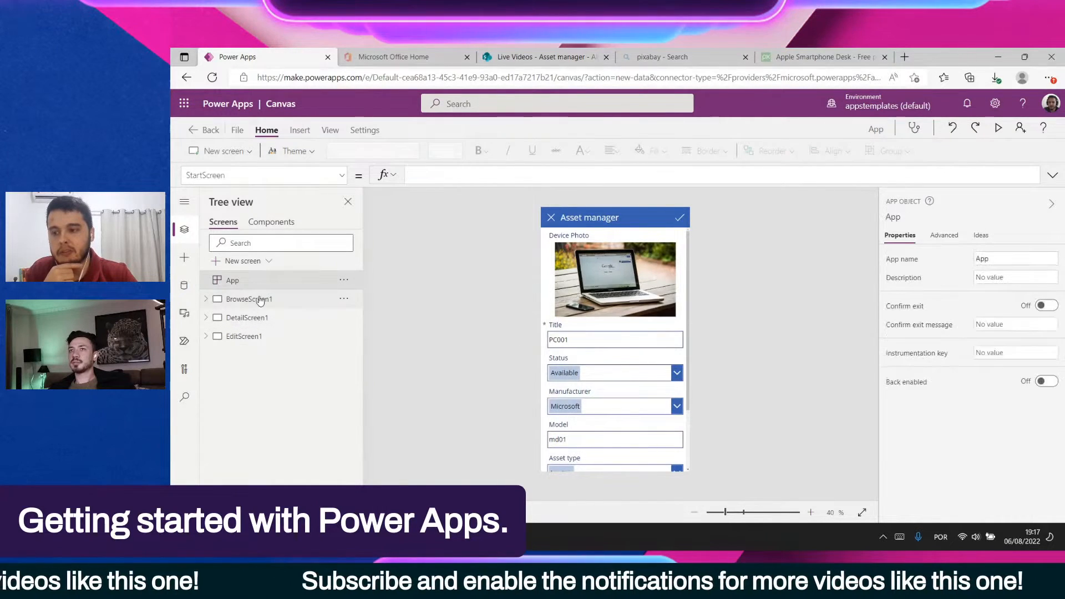
{"action": "left_click", "coordinate": [255, 298]}
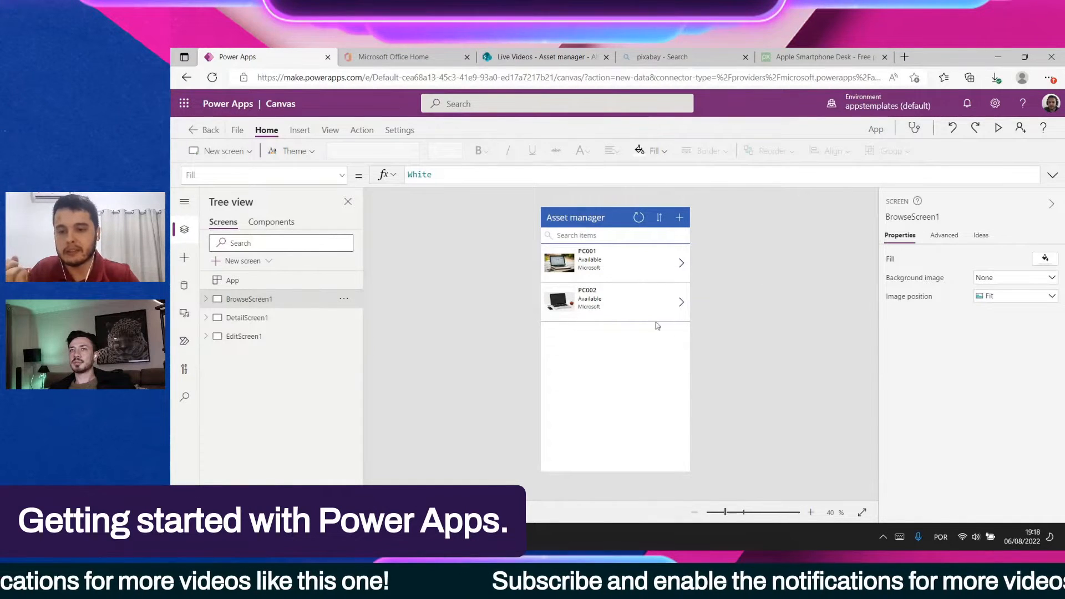
Preview the Asset manager app and examine the detail fields of asset PC001
{"action": "left_click", "coordinate": [1000, 129]}
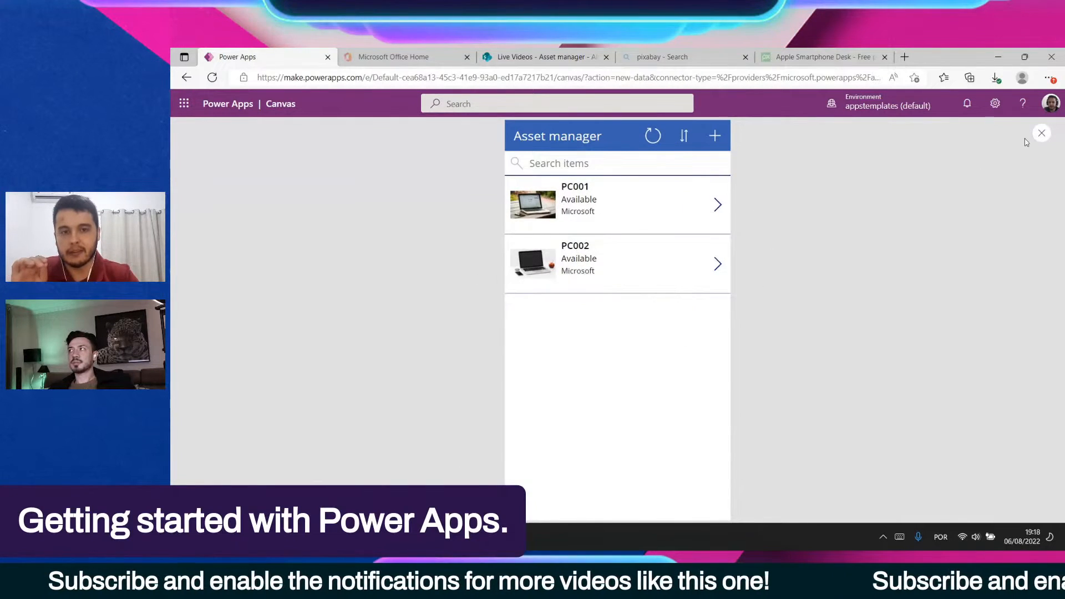
{"action": "left_click", "coordinate": [1040, 135]}
{"action": "left_click", "coordinate": [731, 364]}
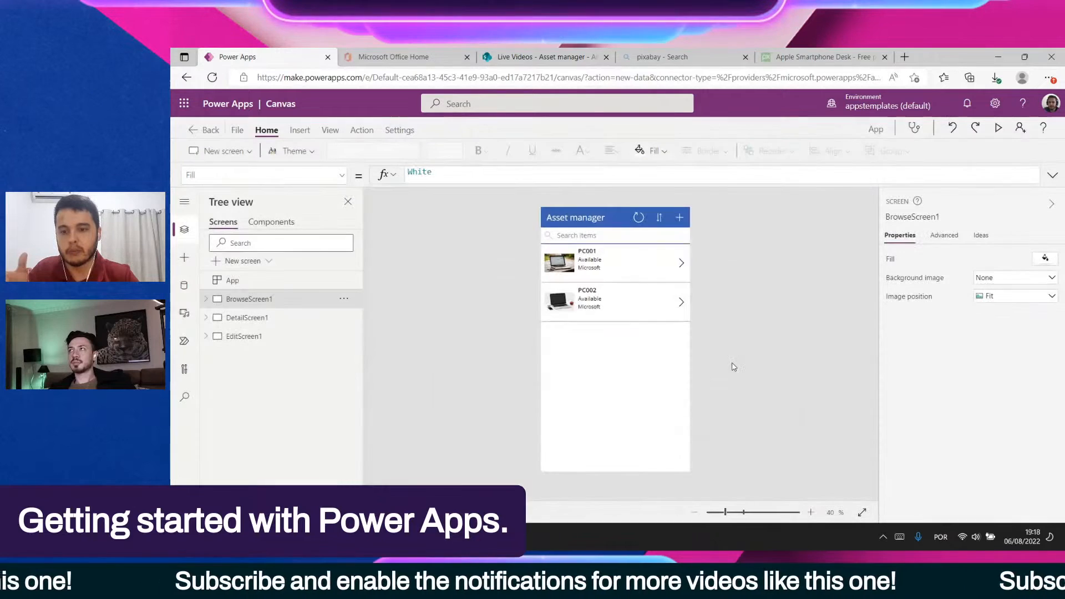
{"action": "left_click", "coordinate": [998, 131]}
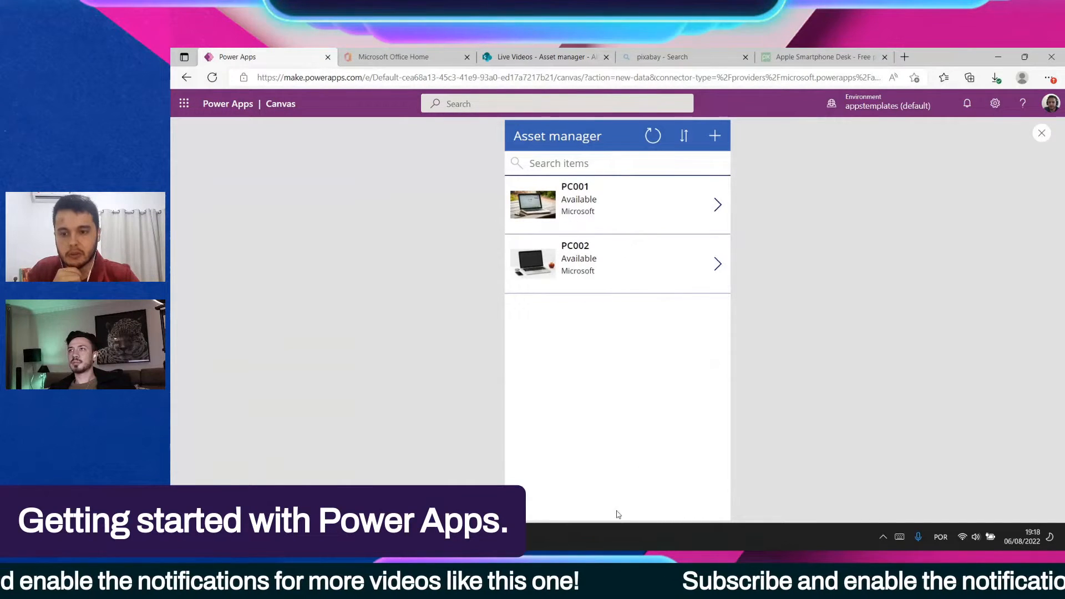
{"action": "left_click", "coordinate": [717, 205]}
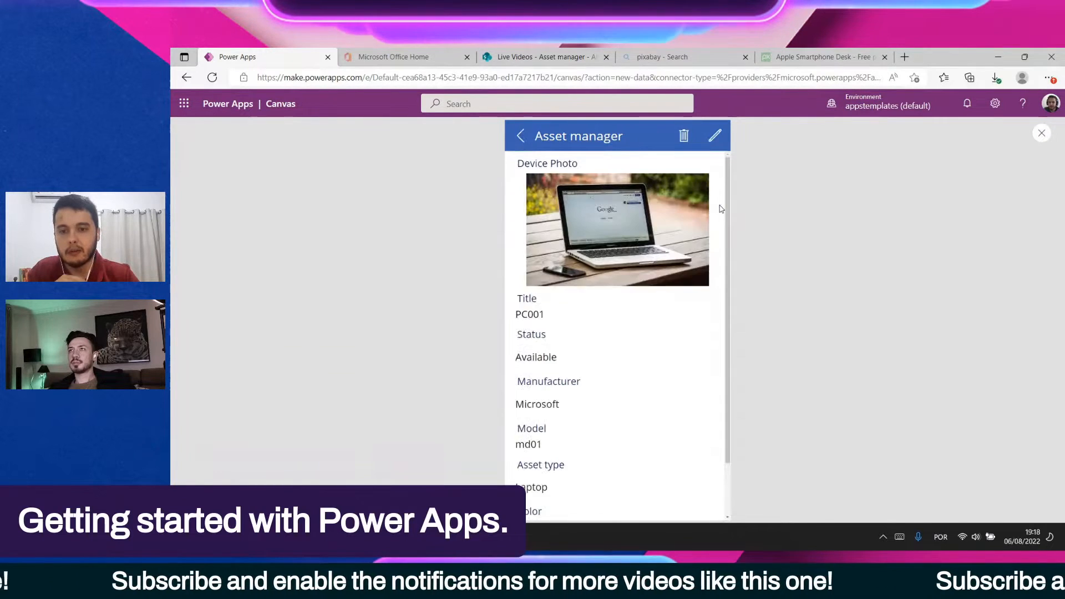
{"action": "scroll", "coordinate": [635, 380], "scroll_direction": "down", "scroll_amount": 1}
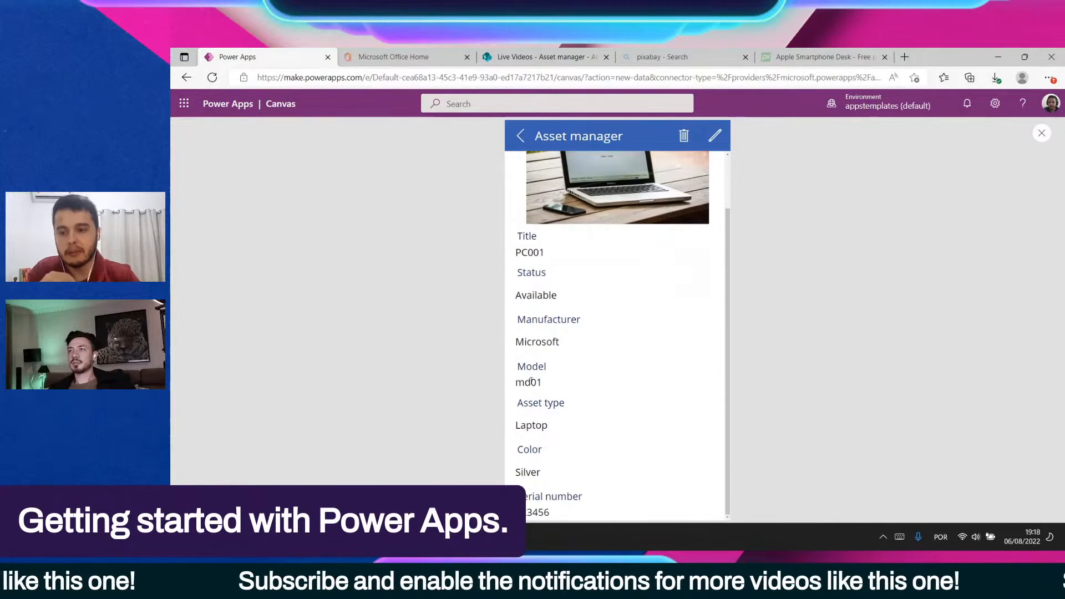
{"action": "scroll", "coordinate": [581, 463], "scroll_direction": "up", "scroll_amount": 1}
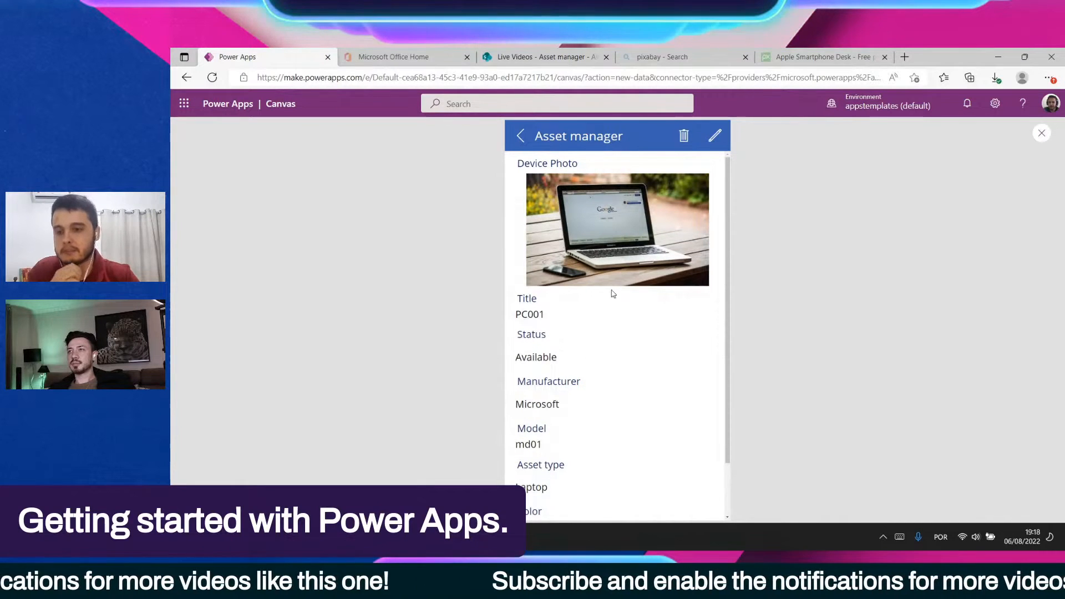
Edit asset PC001 in the previewed app, set its Model to md03 and save the record
{"action": "left_click", "coordinate": [713, 145]}
{"action": "scroll", "coordinate": [599, 366], "scroll_direction": "down", "scroll_amount": 3}
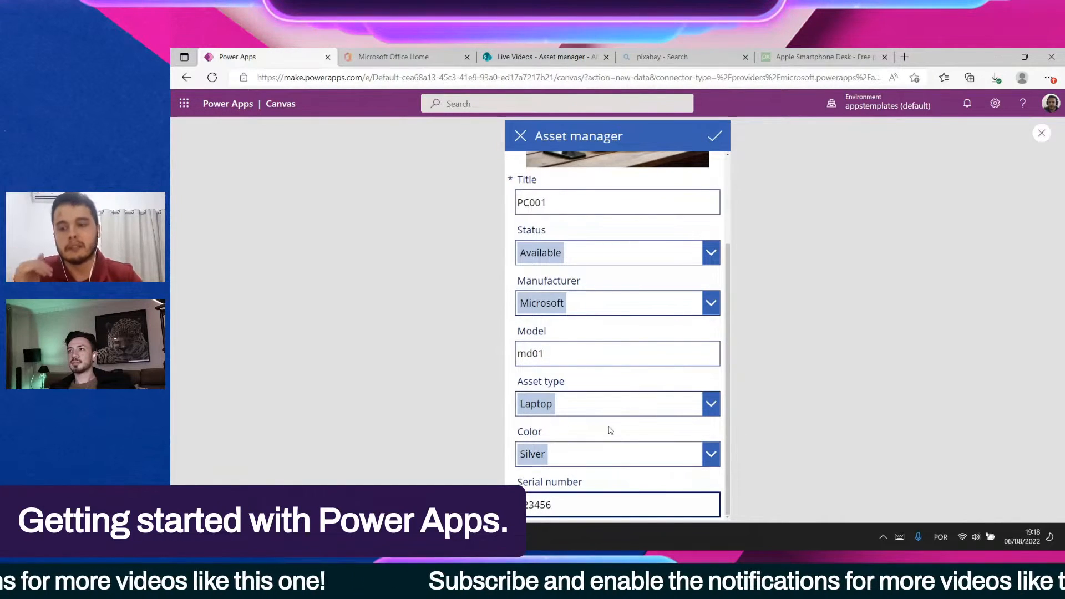
{"action": "scroll", "coordinate": [574, 312], "scroll_direction": "up", "scroll_amount": 2}
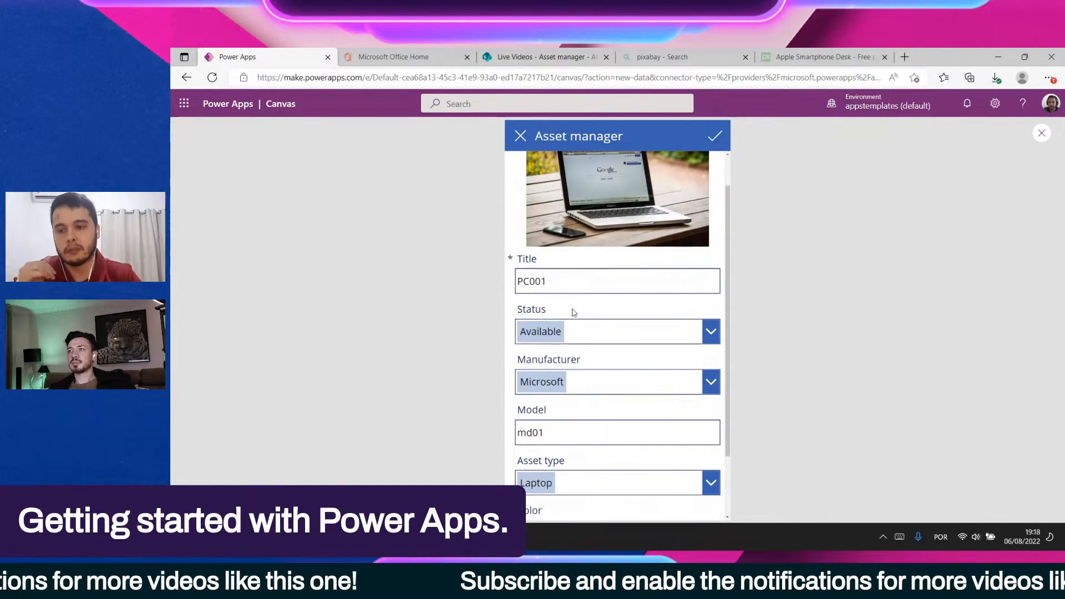
{"action": "left_click", "coordinate": [562, 438]}
{"action": "key", "text": "shift+Left"}
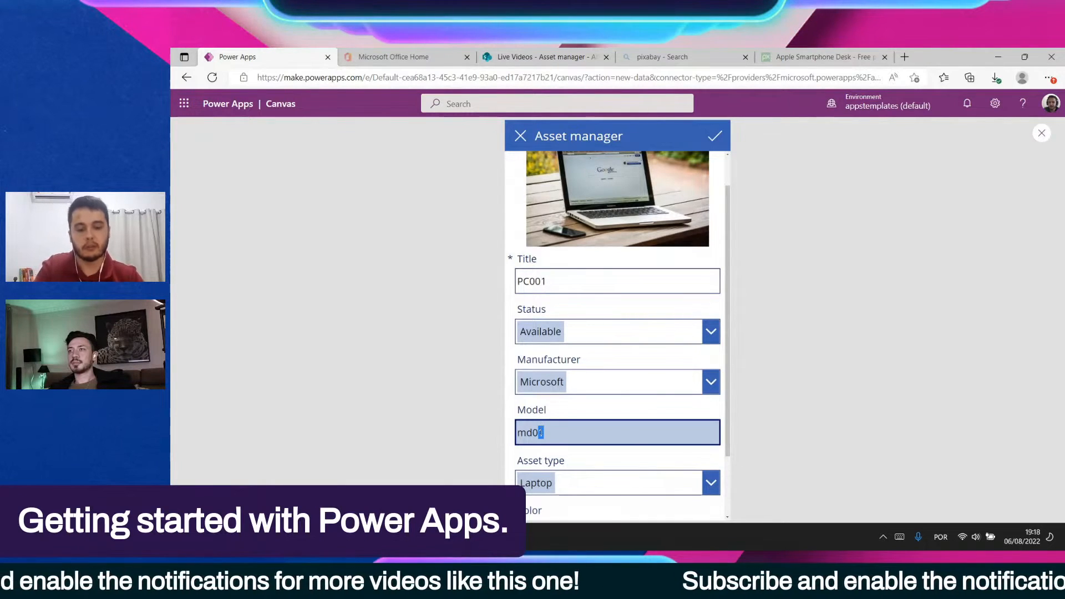
{"action": "scroll", "coordinate": [602, 409], "scroll_direction": "down", "scroll_amount": 2}
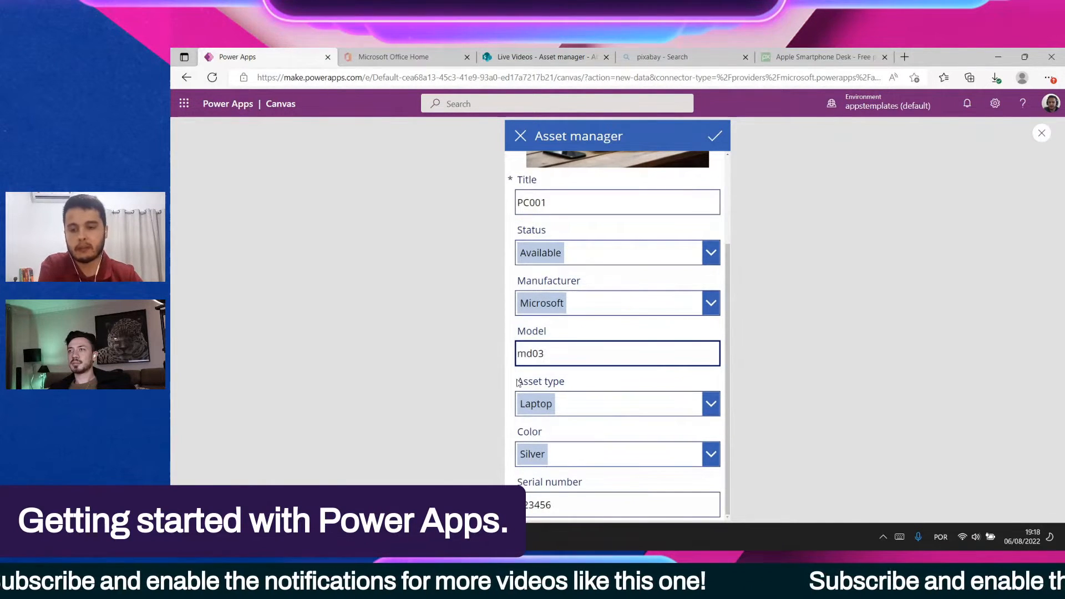
{"action": "left_click", "coordinate": [715, 135]}
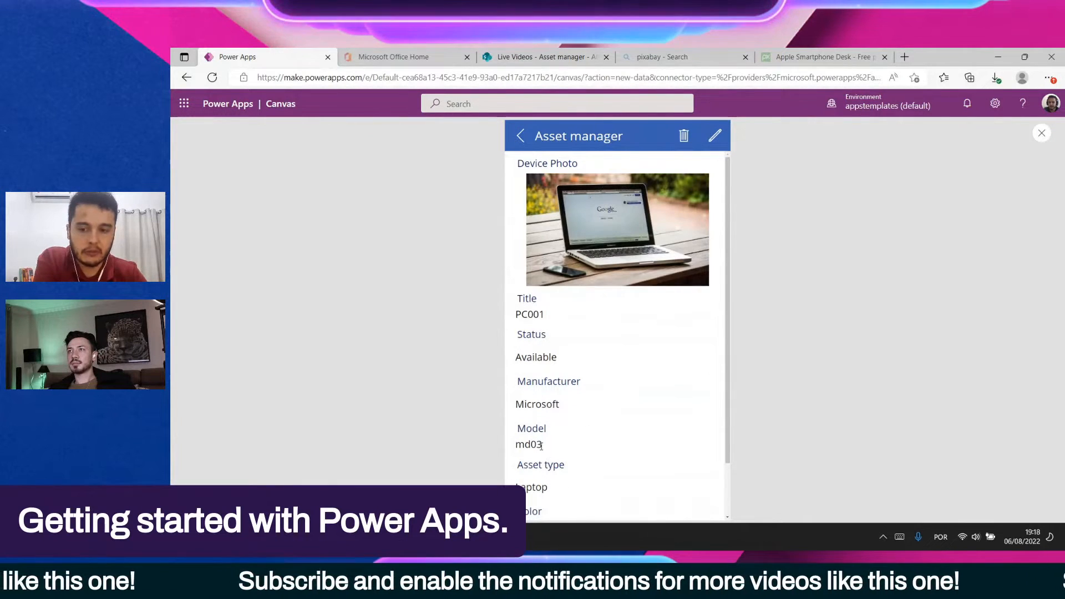
Switch to the SharePoint Asset manager list and refresh it to check PC001's Model value
{"action": "left_click_drag", "start_coordinate": [543, 445], "coordinate": [516, 445]}
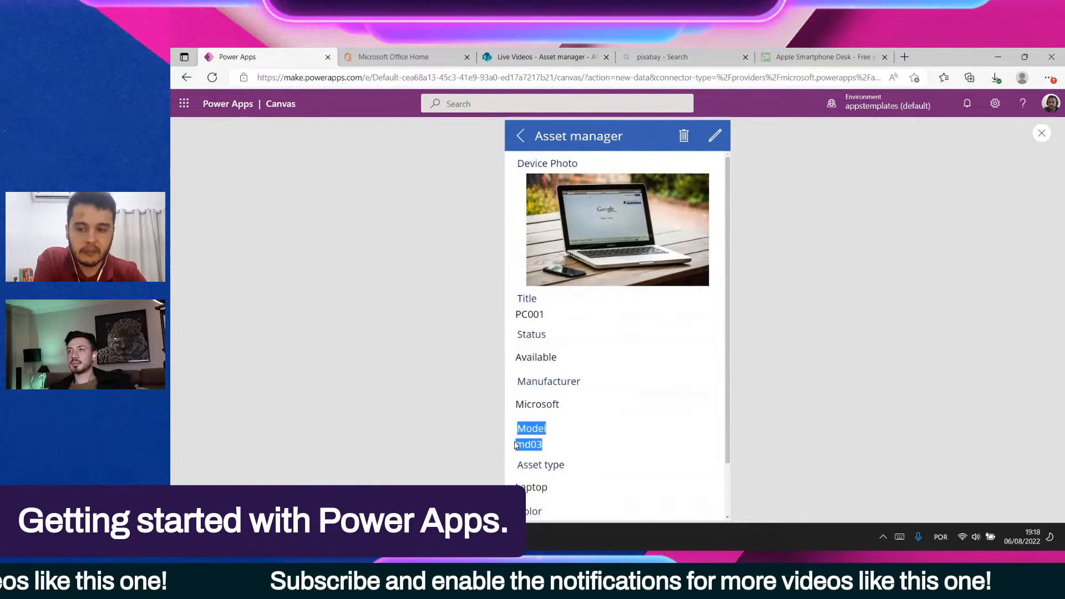
{"action": "left_click", "coordinate": [541, 56]}
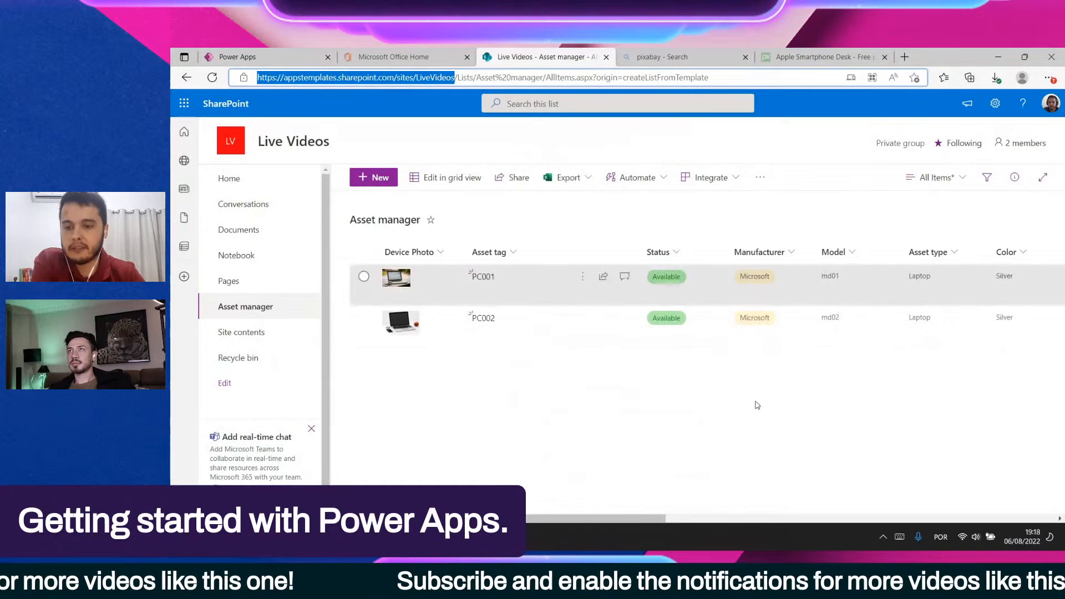
{"action": "left_click", "coordinate": [211, 80]}
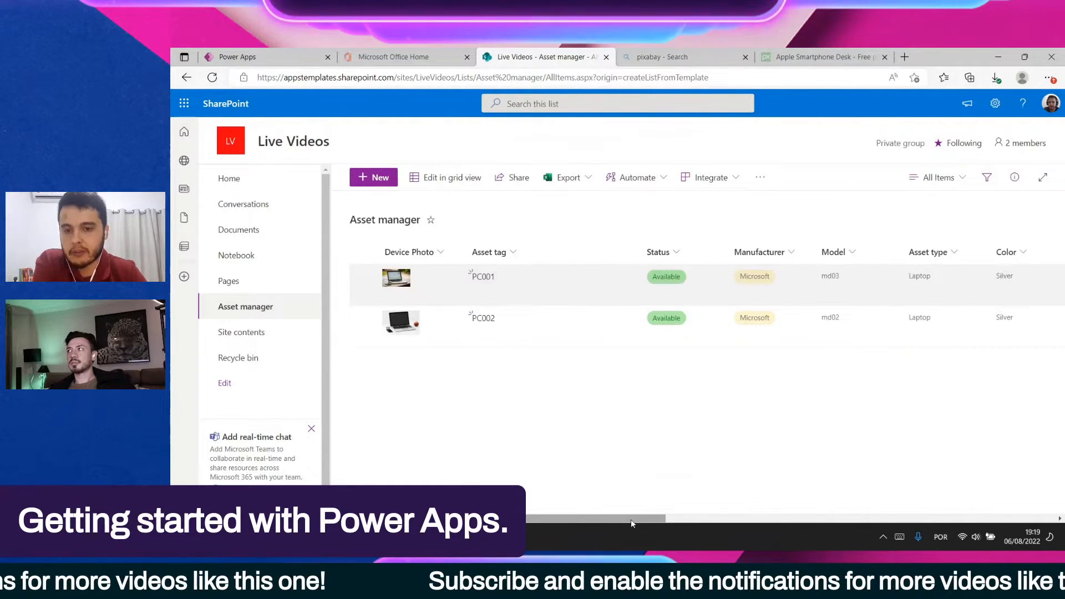
Edit the list's view columns and select ID, Created By, Modified By, Created and Modified for display
{"action": "left_click_drag", "start_coordinate": [630, 520], "coordinate": [1056, 517]}
{"action": "left_click", "coordinate": [955, 253]}
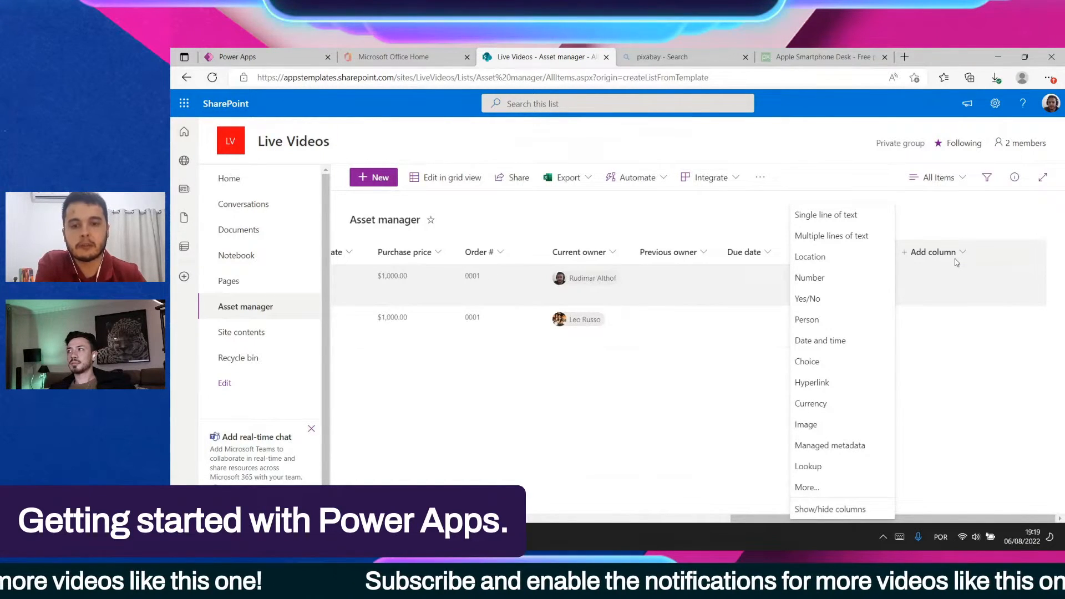
{"action": "left_click", "coordinate": [864, 510]}
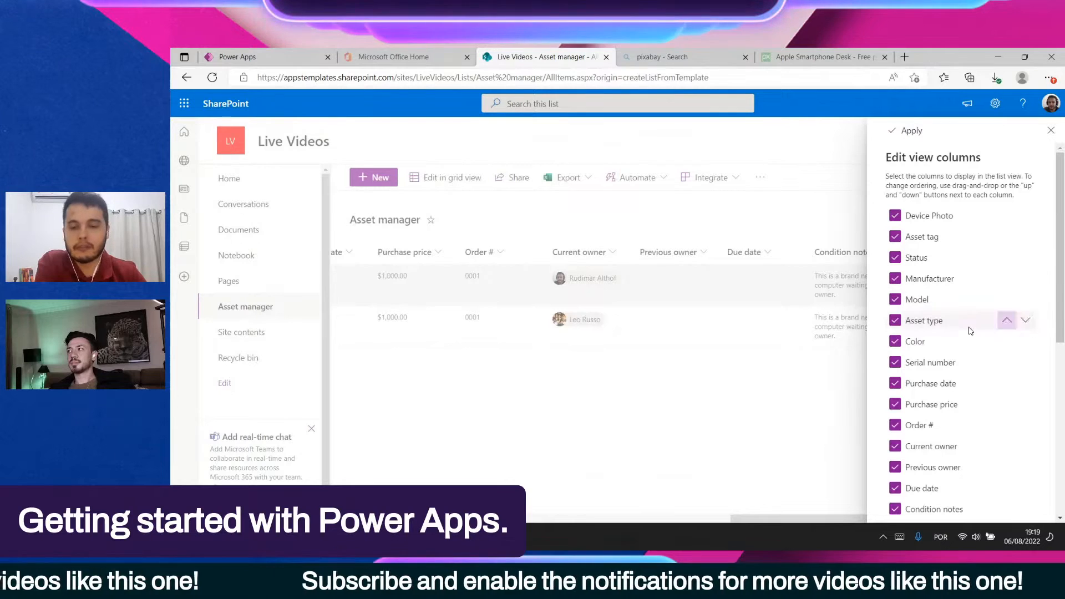
{"action": "scroll", "coordinate": [963, 352], "scroll_direction": "down", "scroll_amount": 4}
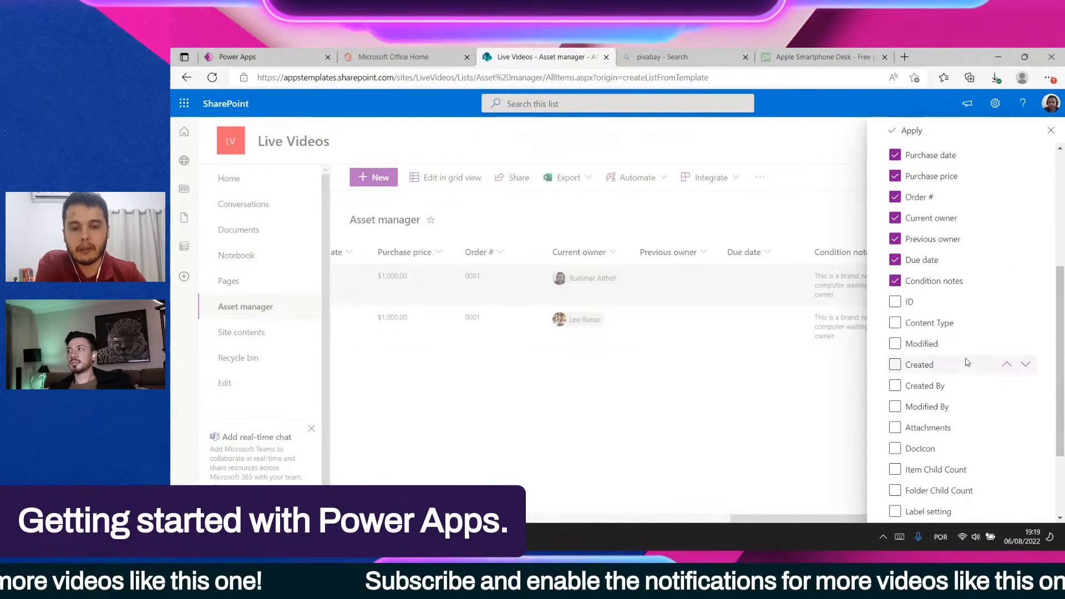
{"action": "left_click", "coordinate": [896, 303]}
{"action": "left_click", "coordinate": [895, 385]}
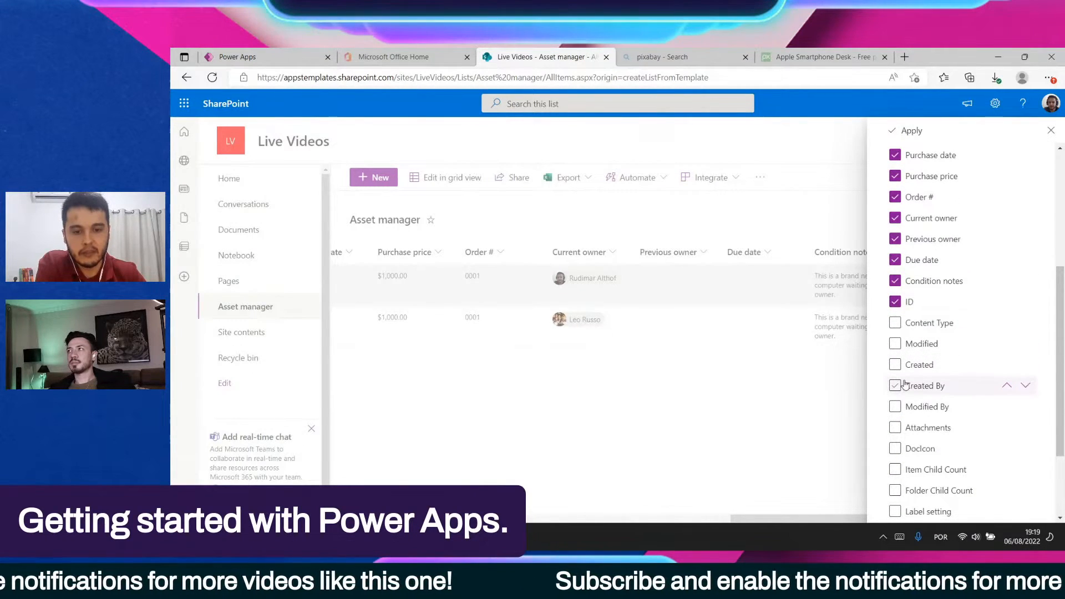
{"action": "left_click", "coordinate": [931, 408]}
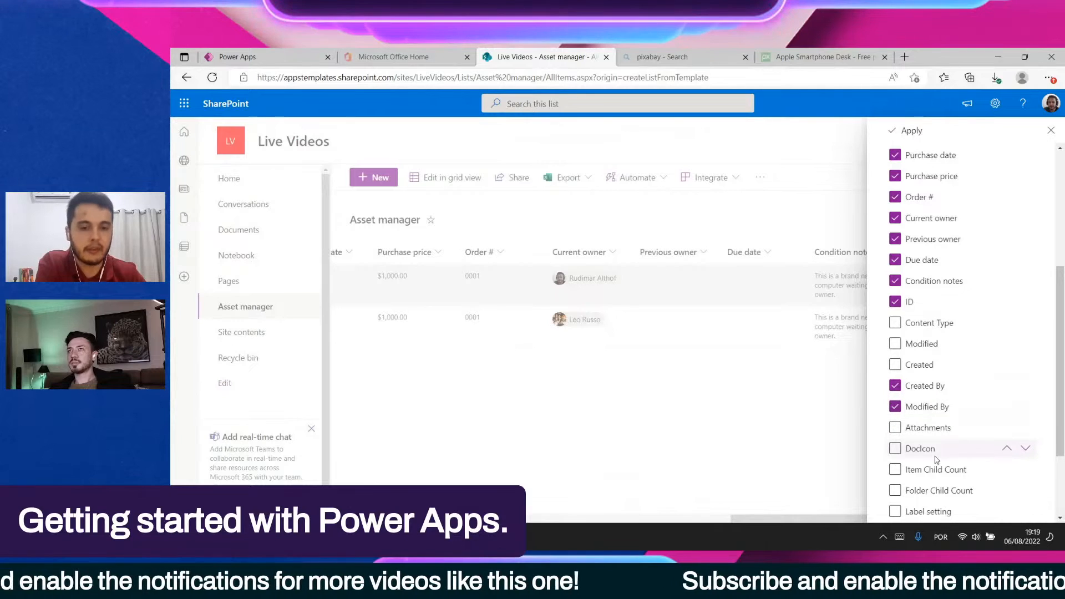
{"action": "left_click", "coordinate": [924, 366]}
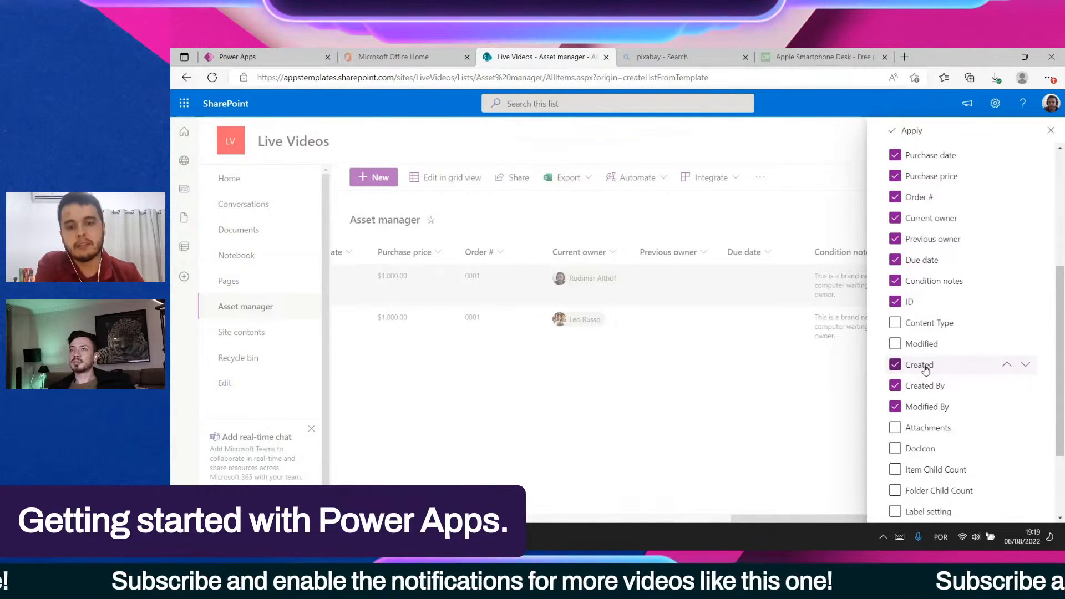
{"action": "left_click", "coordinate": [922, 344]}
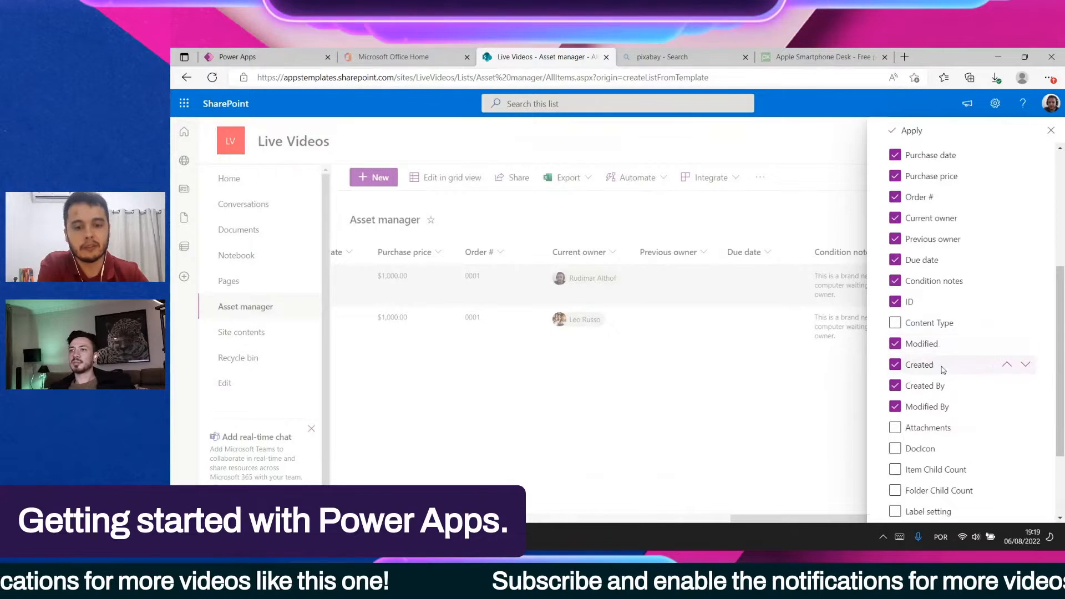
Include Attachments in the view columns, apply the selection and review the added columns in the list
{"action": "scroll", "coordinate": [943, 370], "scroll_direction": "down", "scroll_amount": 3}
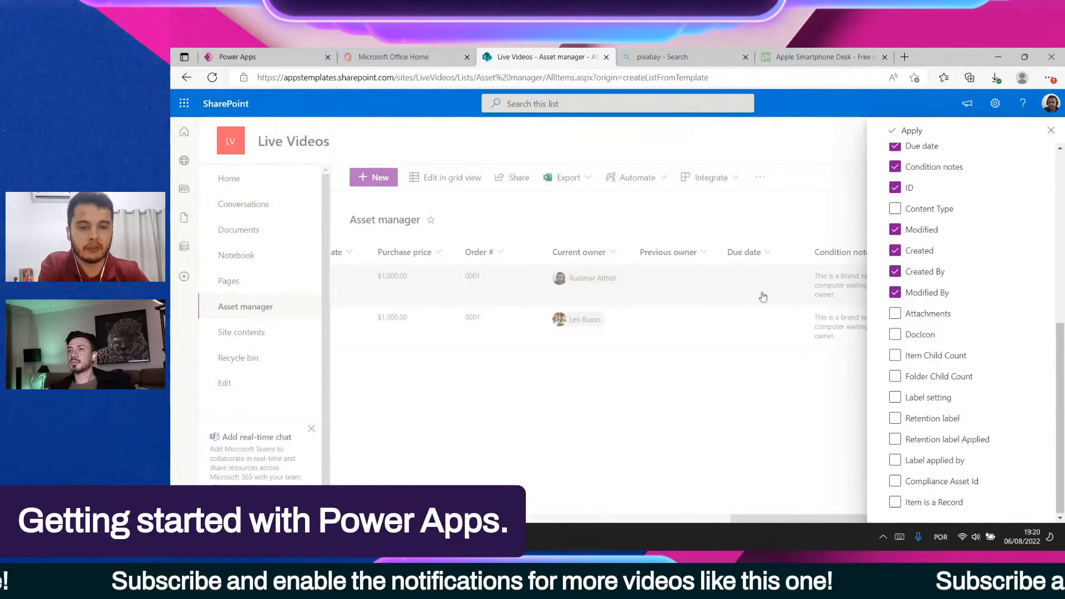
{"action": "left_click", "coordinate": [927, 315]}
{"action": "left_click", "coordinate": [909, 132]}
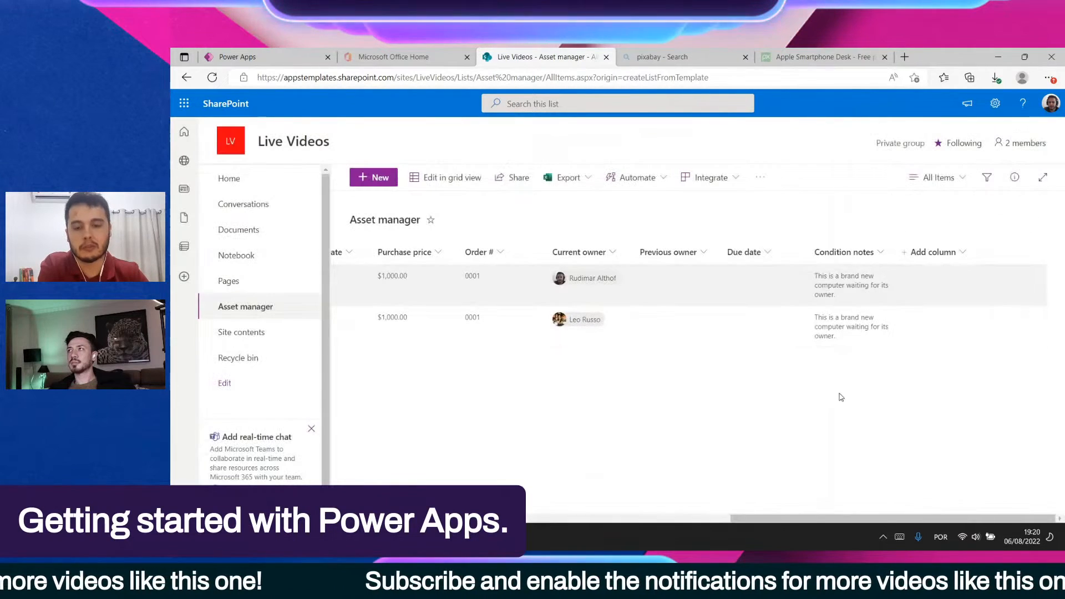
{"action": "left_click_drag", "start_coordinate": [754, 519], "coordinate": [889, 519]}
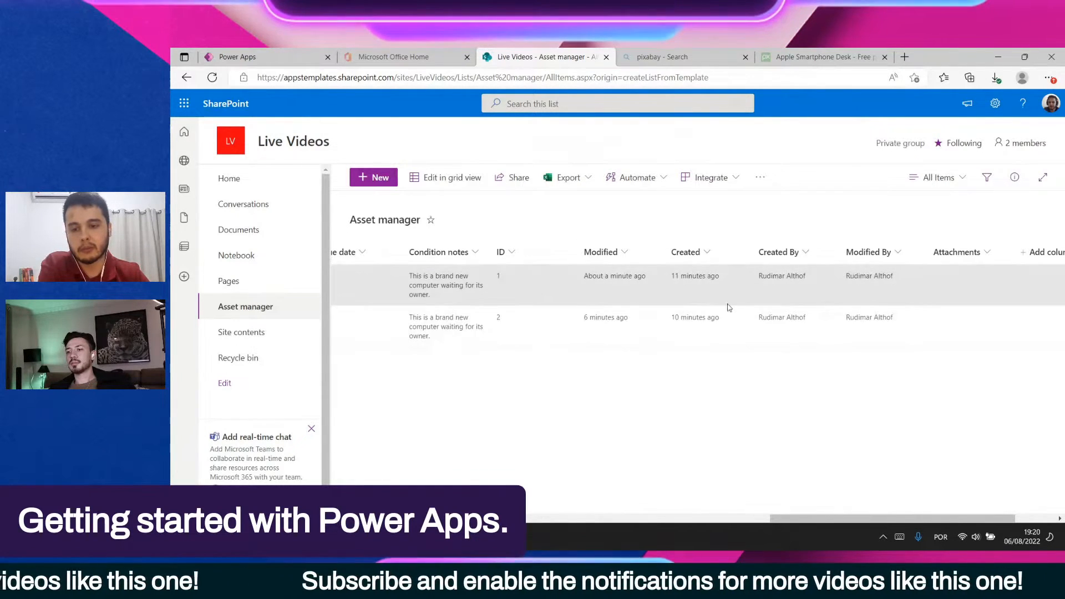
{"action": "left_click_drag", "start_coordinate": [794, 519], "coordinate": [388, 533]}
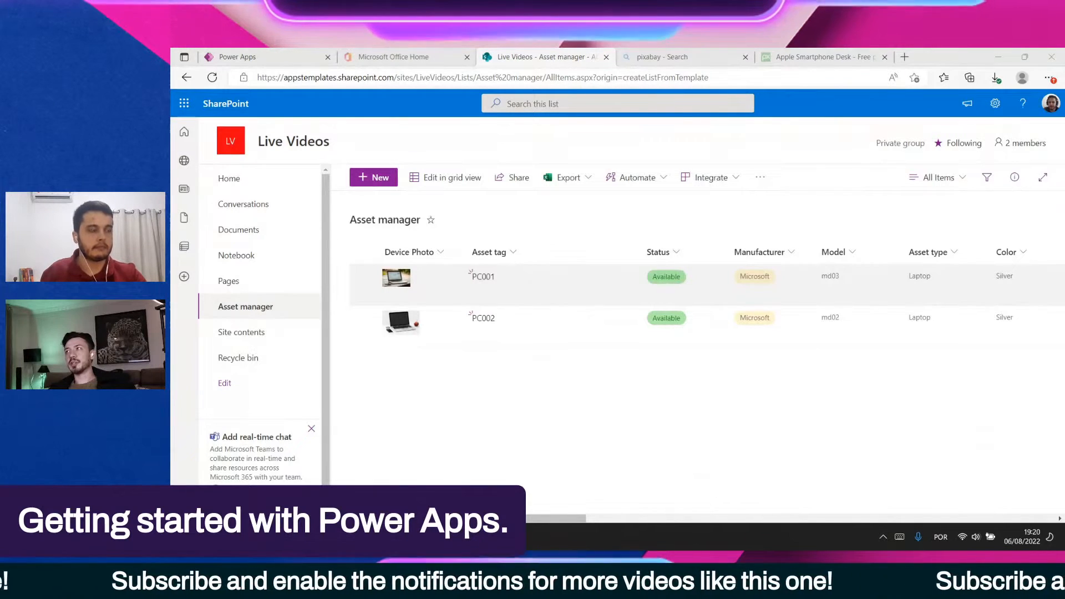
{"action": "key", "text": "XF86AudioLowerVolume"}
{"action": "key", "text": "XF86AudioLowerVolume"}
{"action": "key", "text": "XF86AudioLowerVolume"}
{"action": "key", "text": "XF86AudioLowerVolume"}
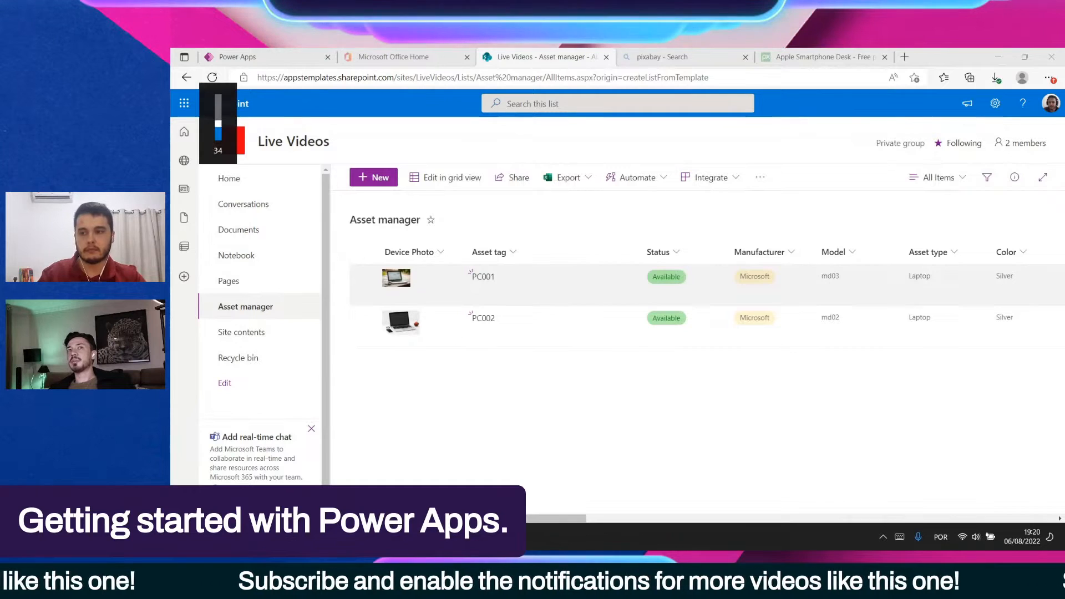
{"action": "key", "text": "XF86AudioLowerVolume"}
{"action": "key", "text": "XF86AudioLowerVolume"}
{"action": "key", "text": "XF86AudioLowerVolume"}
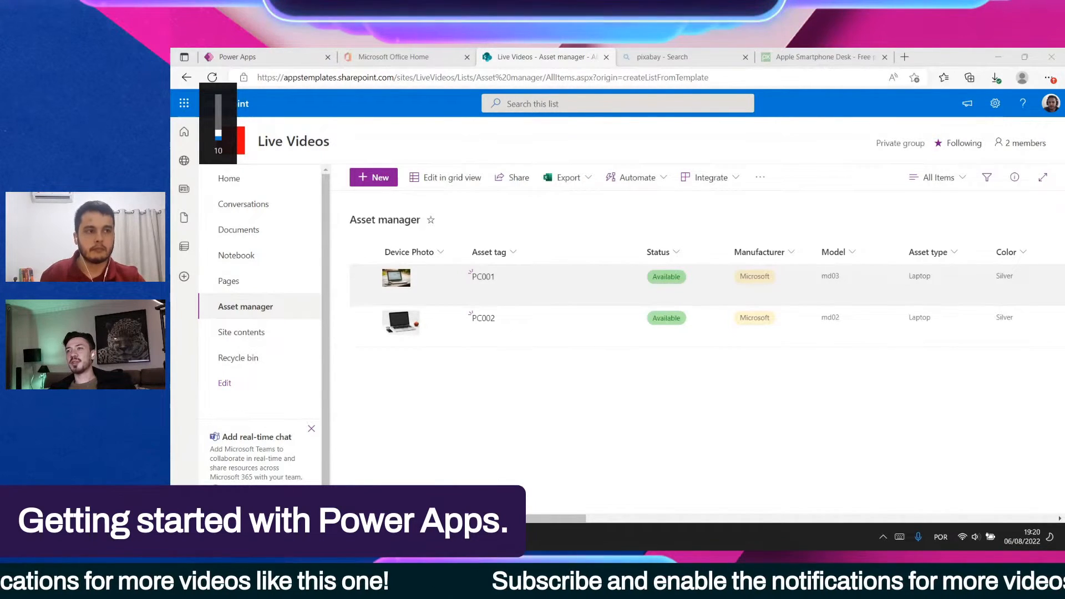
{"action": "key", "text": "XF86AudioLowerVolume"}
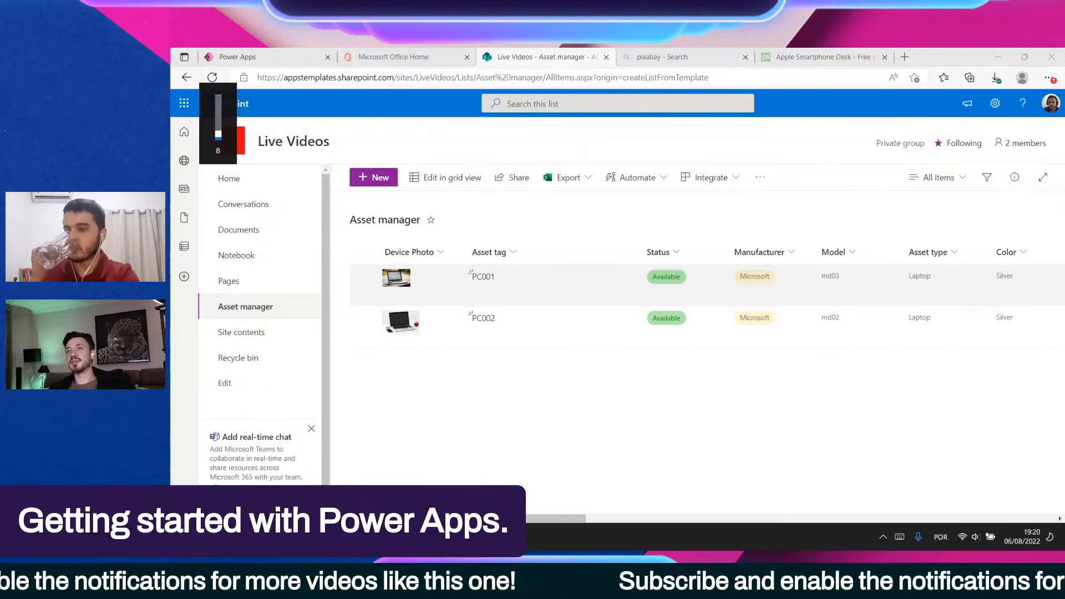
{"action": "key", "text": "XF86AudioRaiseVolume"}
{"action": "key", "text": "XF86AudioRaiseVolume"}
{"action": "key", "text": "XF86AudioRaiseVolume"}
{"action": "key", "text": "XF86AudioRaiseVolume"}
{"action": "key", "text": "XF86AudioRaiseVolume"}
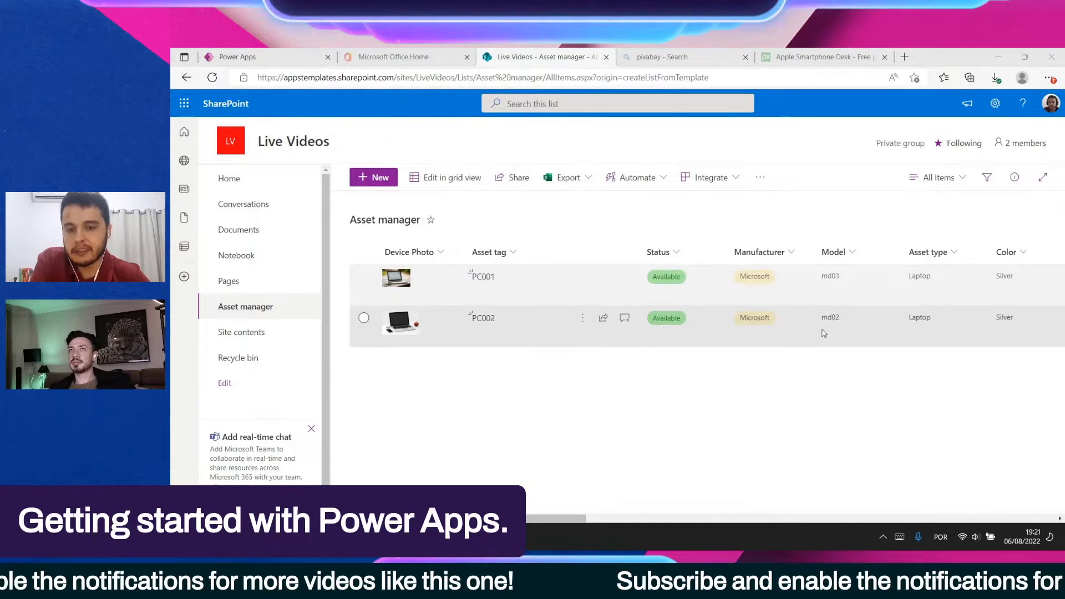
Switch back to the Power Apps preview, review PC001's details and return to the browse screen
{"action": "left_click", "coordinate": [286, 54]}
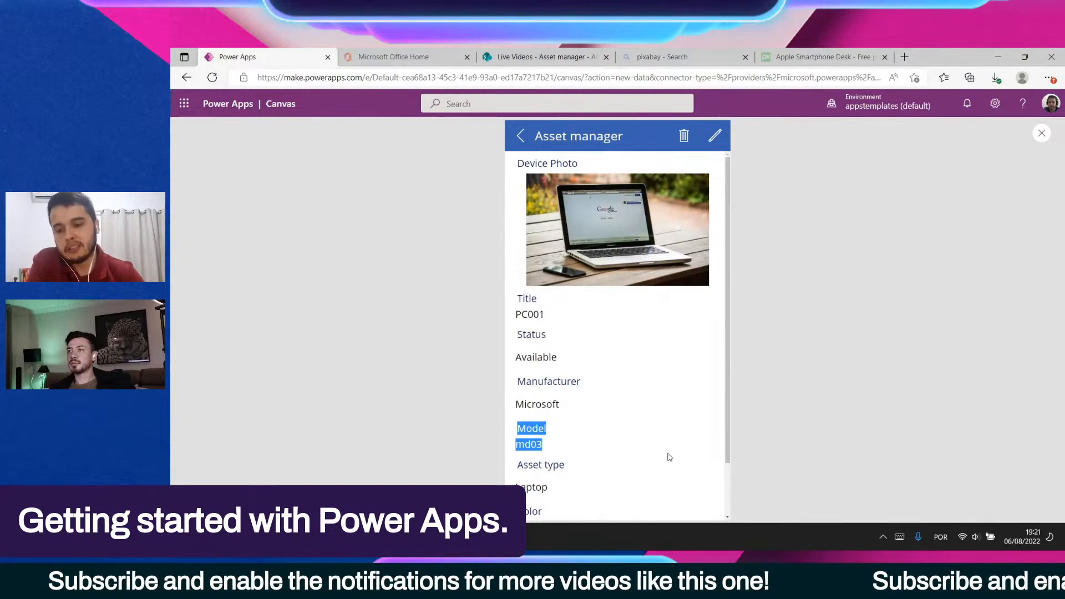
{"action": "double_click", "coordinate": [577, 430]}
{"action": "left_click", "coordinate": [545, 428]}
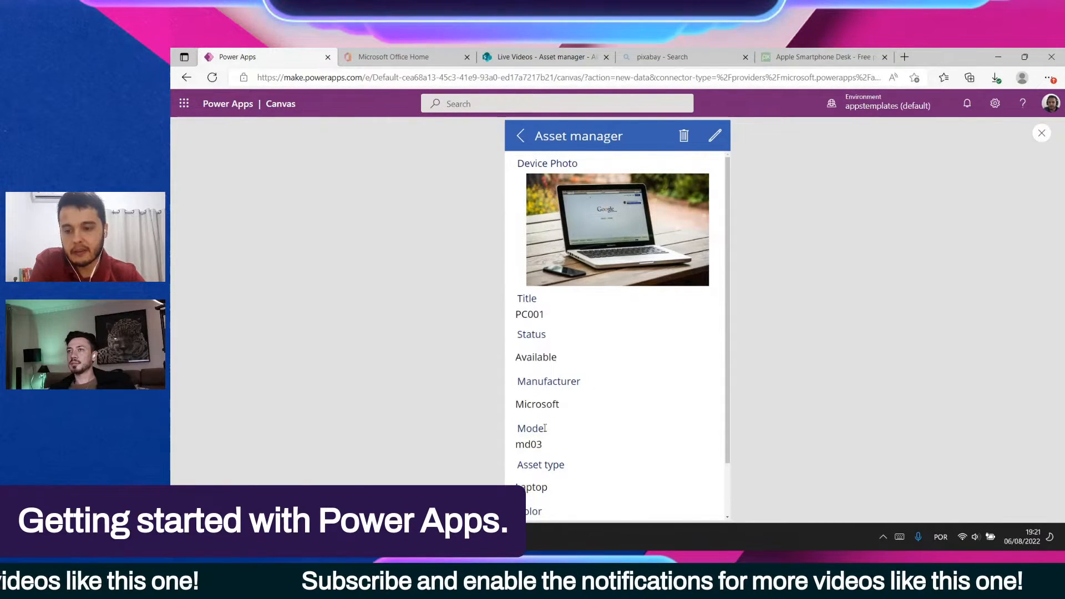
{"action": "scroll", "coordinate": [701, 347], "scroll_direction": "down", "scroll_amount": 1}
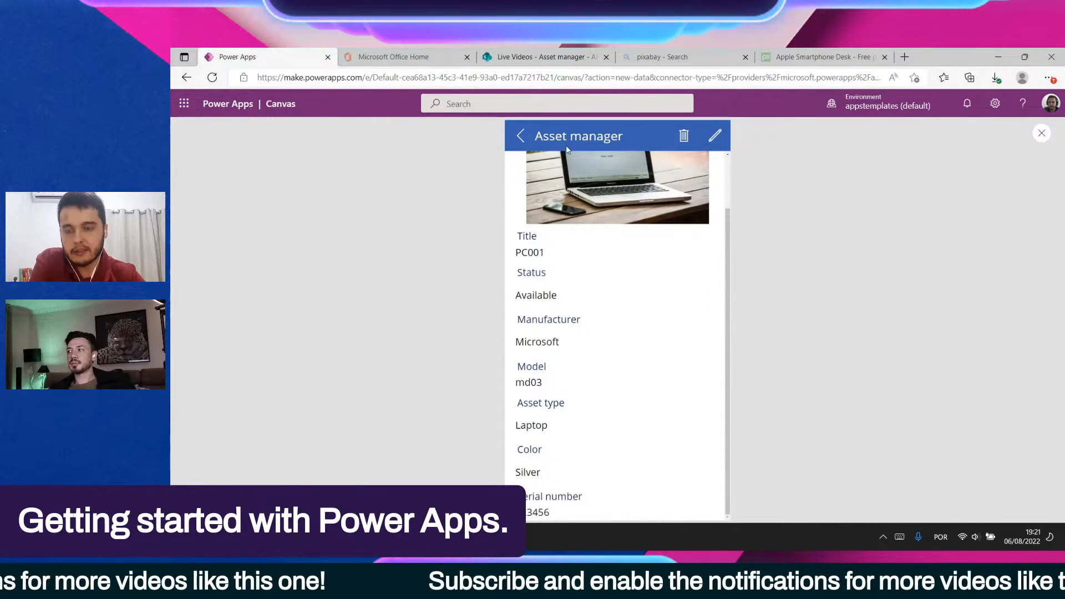
{"action": "left_click", "coordinate": [521, 136]}
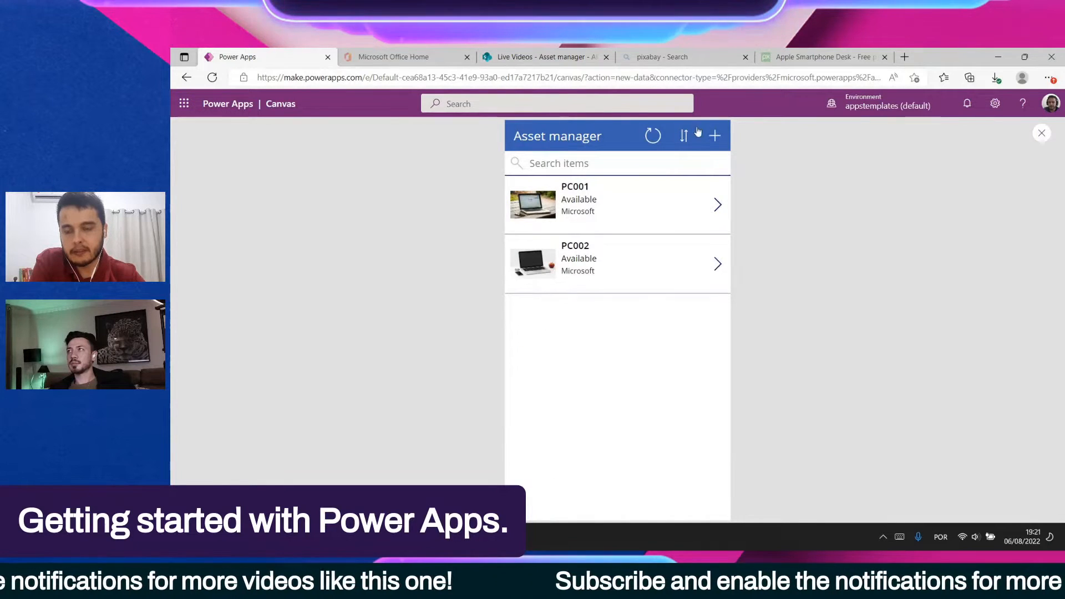
Search the app's browse gallery for assets whose title starts with "pc00"
{"action": "left_click", "coordinate": [588, 166]}
{"action": "type", "text": "pc"}
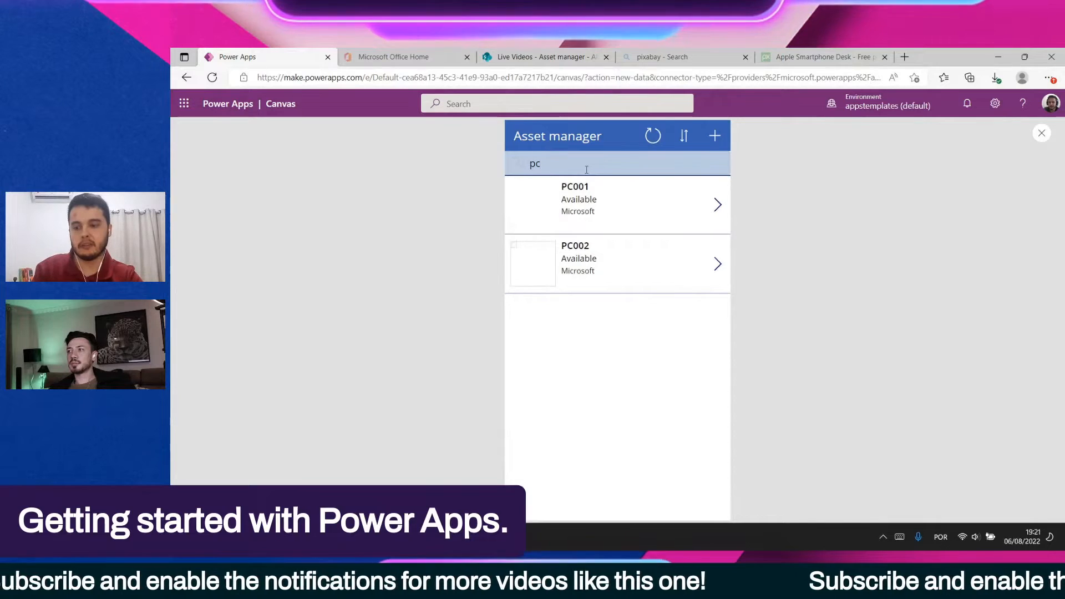
{"action": "type", "text": "00"}
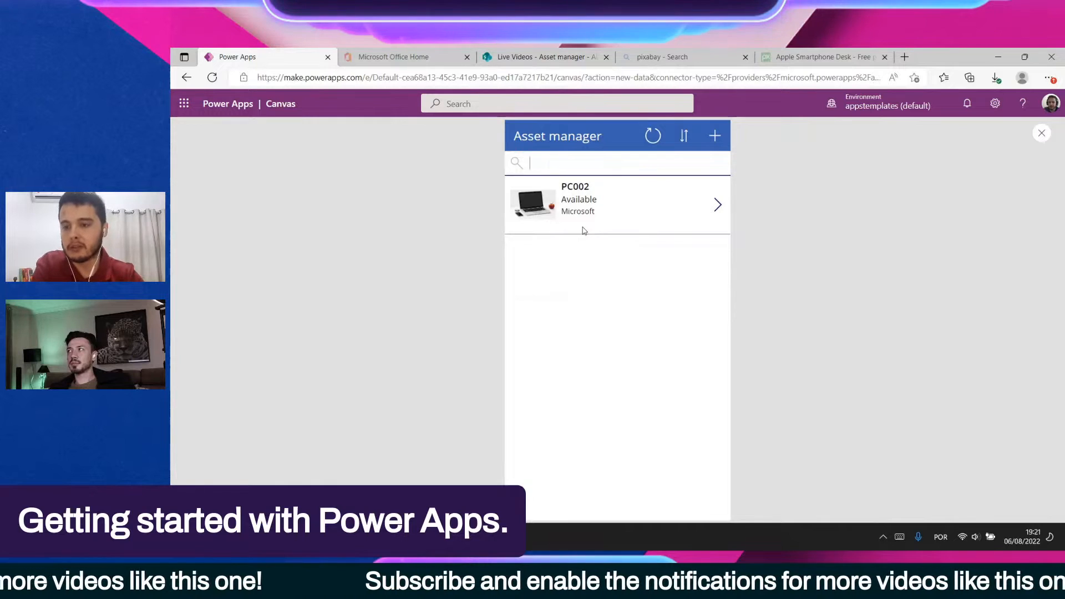
Toggle the asset gallery's sort order to reverse alphabetical and back to ascending
{"action": "left_click", "coordinate": [688, 137]}
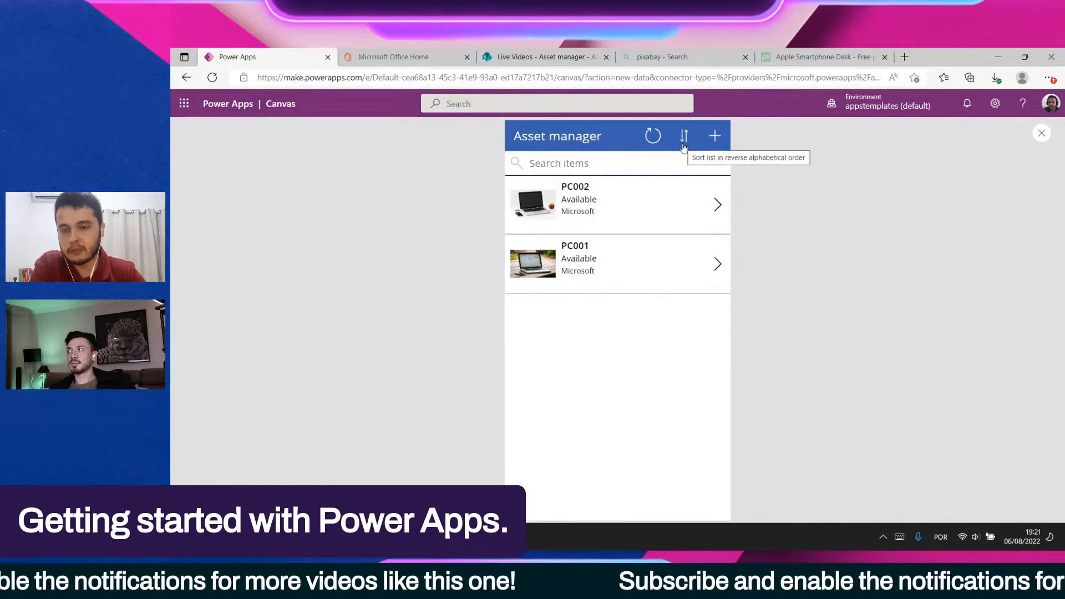
{"action": "left_click", "coordinate": [684, 140]}
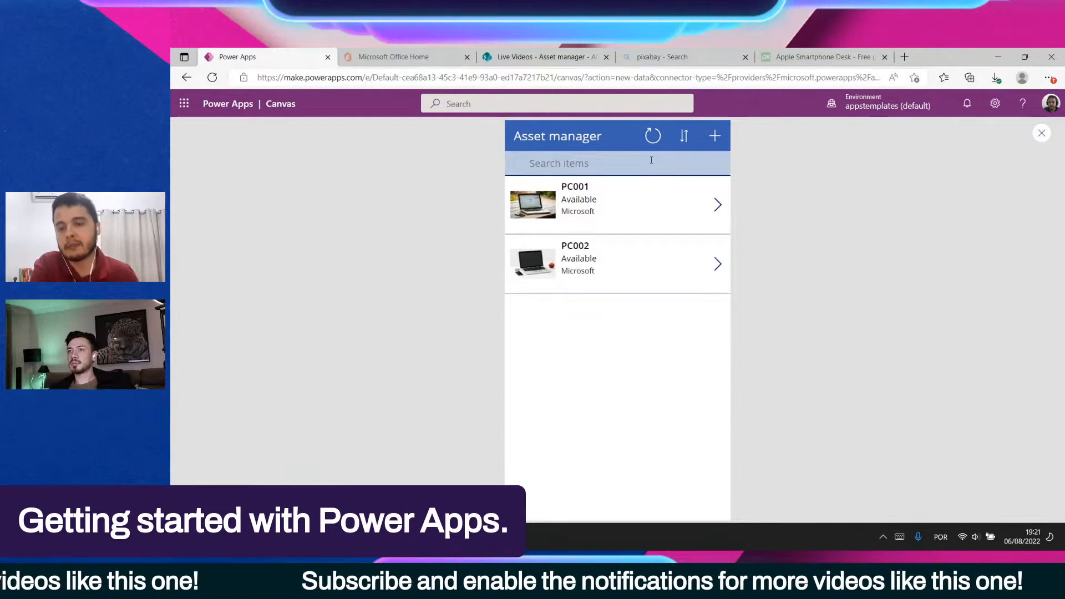
Start a new asset record titled "Smartphone X" with status In use and manufacturer Contoso, Ltd
{"action": "left_click", "coordinate": [712, 138]}
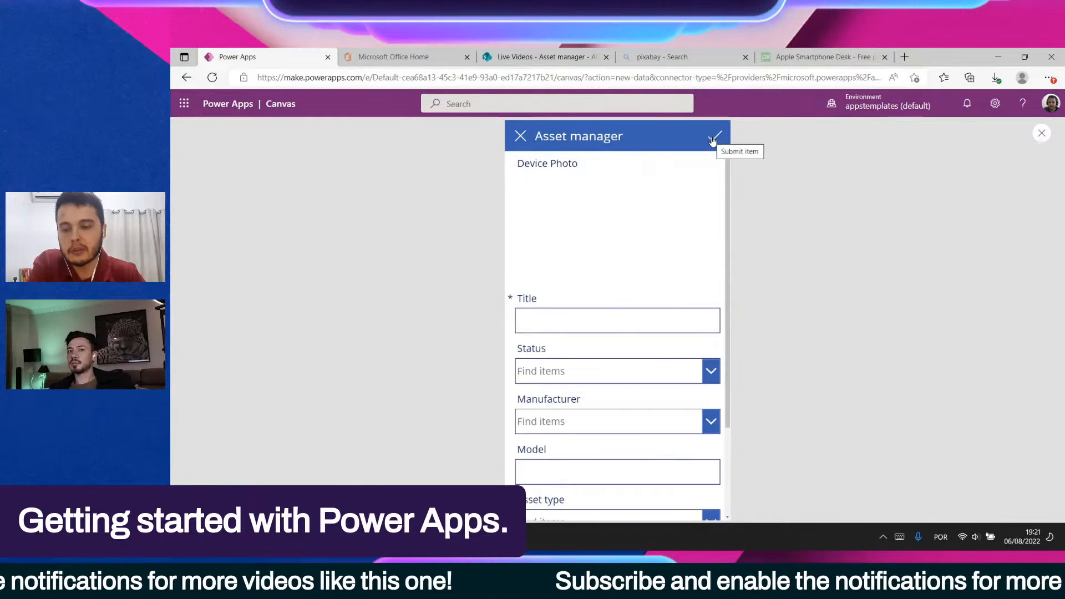
{"action": "scroll", "coordinate": [660, 471], "scroll_direction": "down", "scroll_amount": 2}
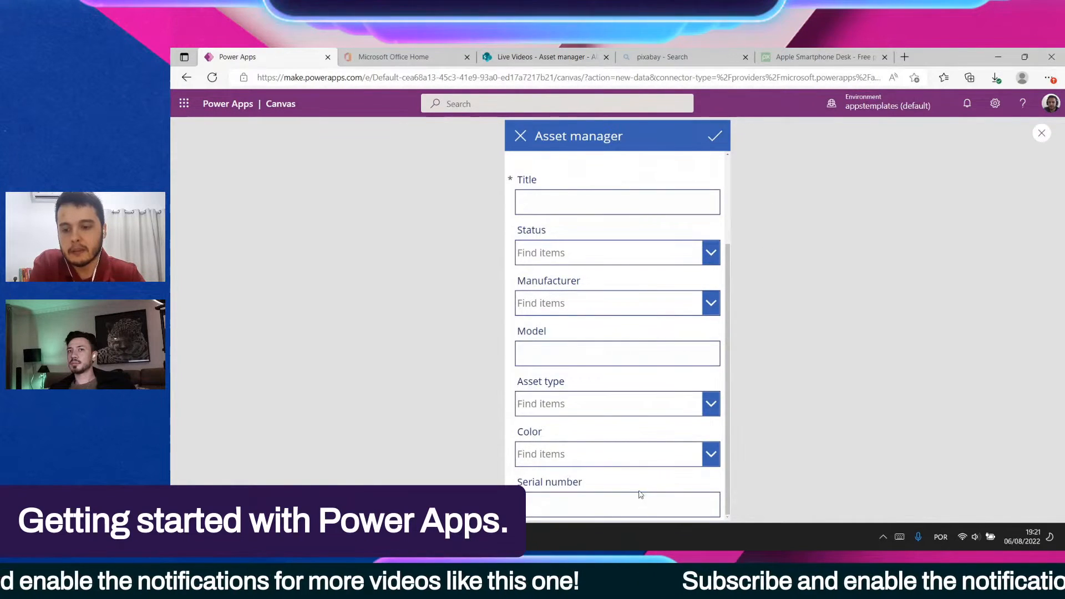
{"action": "scroll", "coordinate": [591, 420], "scroll_direction": "up", "scroll_amount": 2}
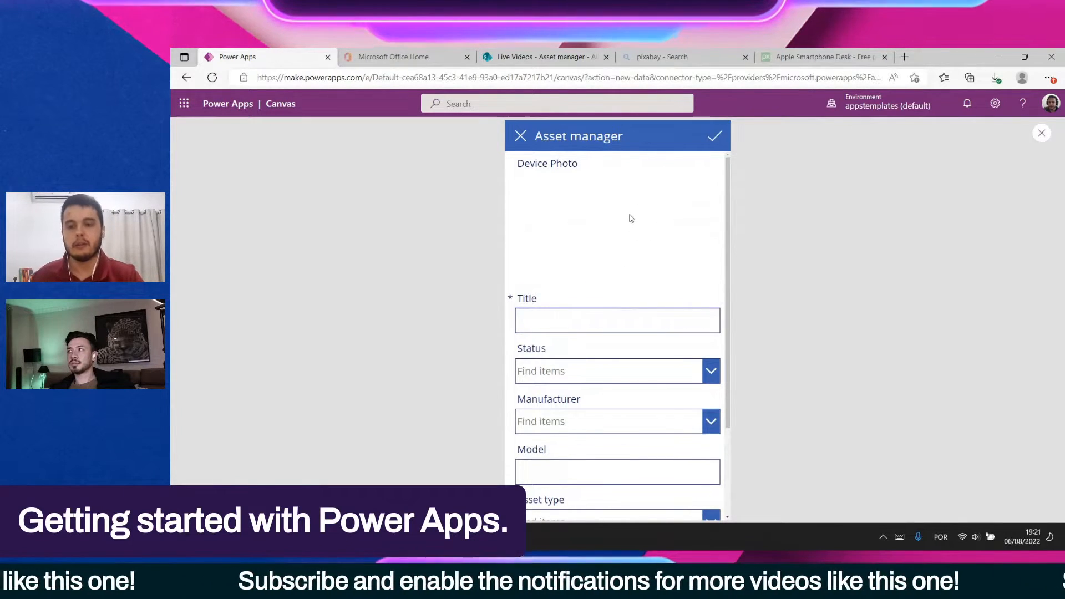
{"action": "left_click", "coordinate": [627, 330]}
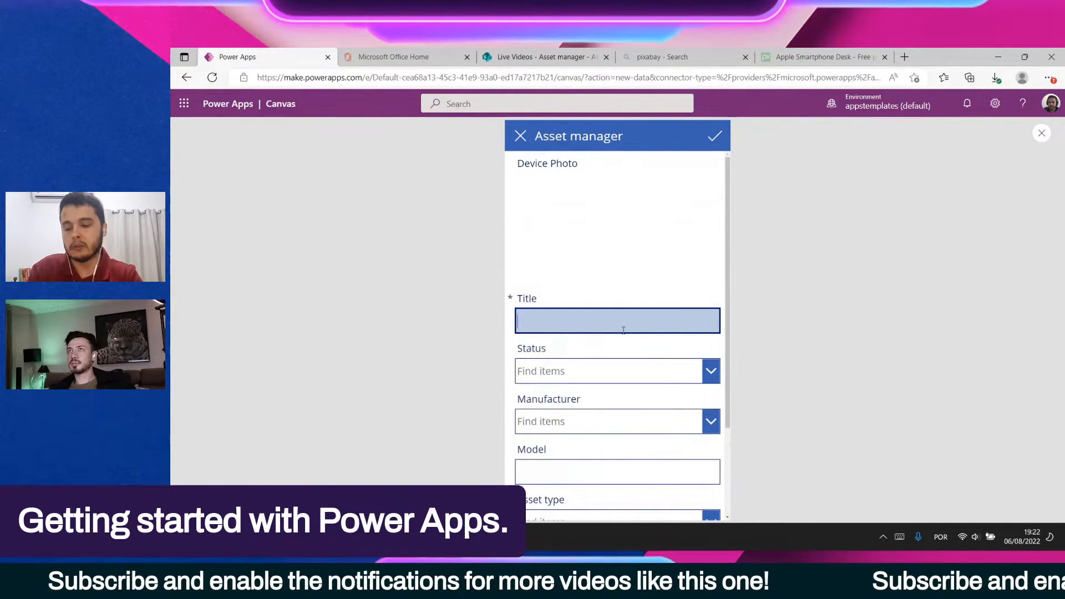
{"action": "type", "text": "Smartphone X"}
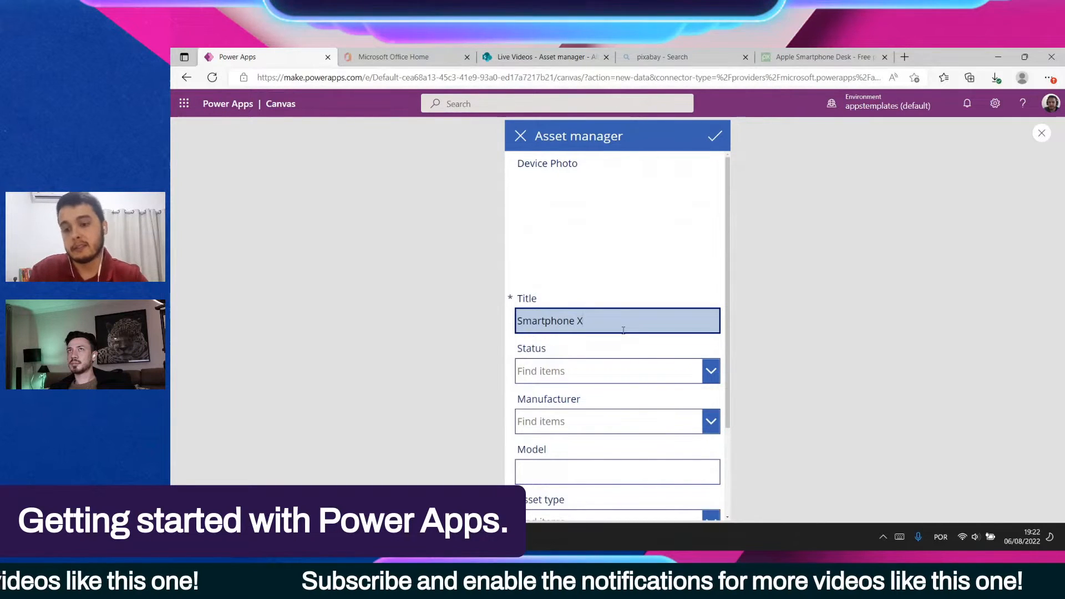
{"action": "left_click", "coordinate": [628, 370]}
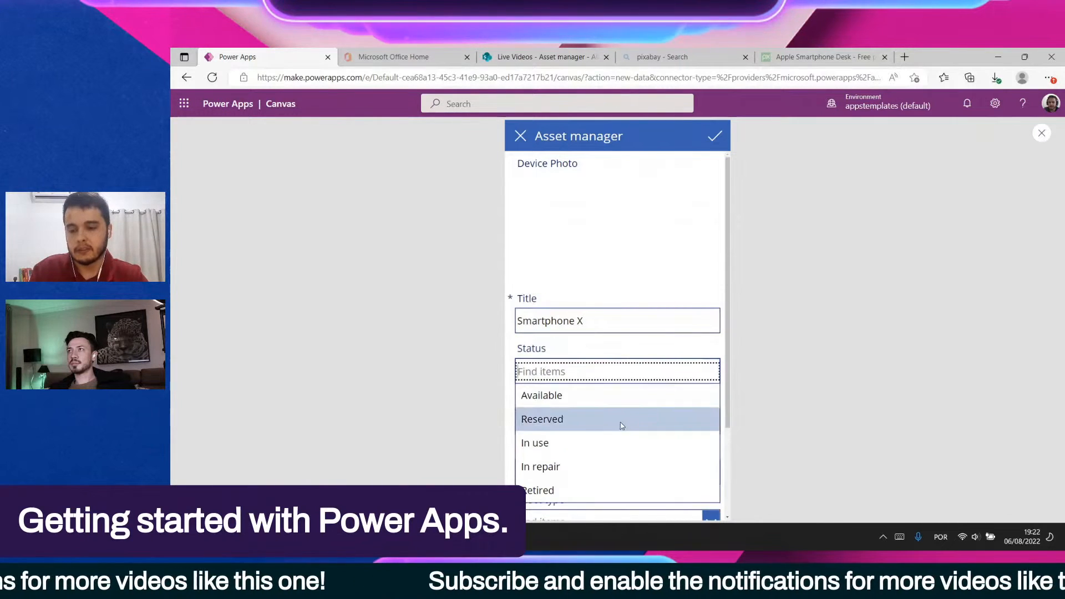
{"action": "left_click", "coordinate": [611, 443]}
{"action": "scroll", "coordinate": [616, 419], "scroll_direction": "down", "scroll_amount": 1}
{"action": "left_click", "coordinate": [579, 382]}
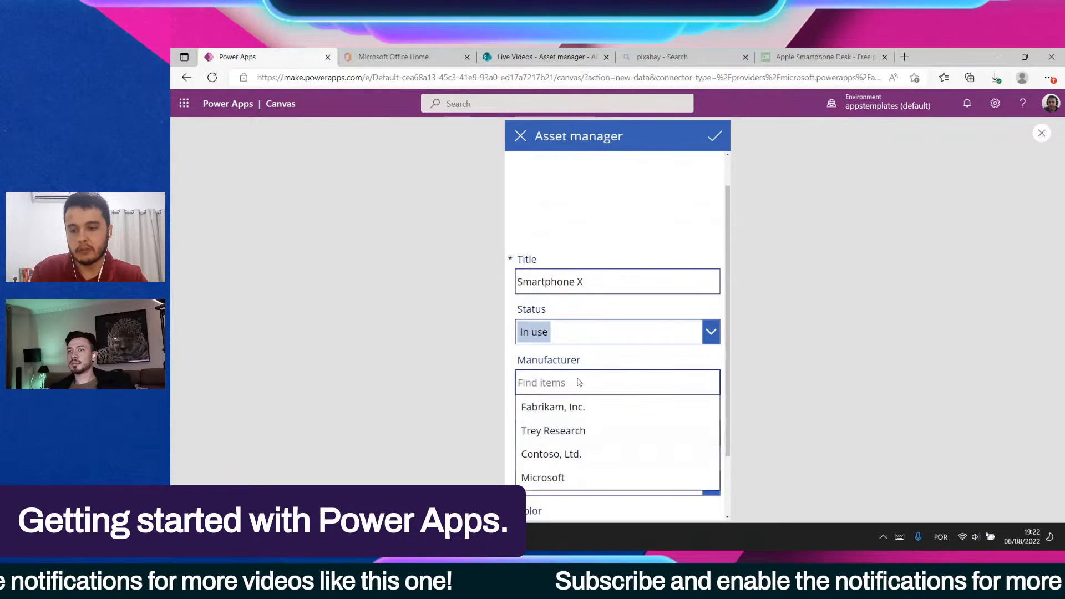
{"action": "left_click", "coordinate": [579, 453]}
{"action": "scroll", "coordinate": [583, 388], "scroll_direction": "down", "scroll_amount": 2}
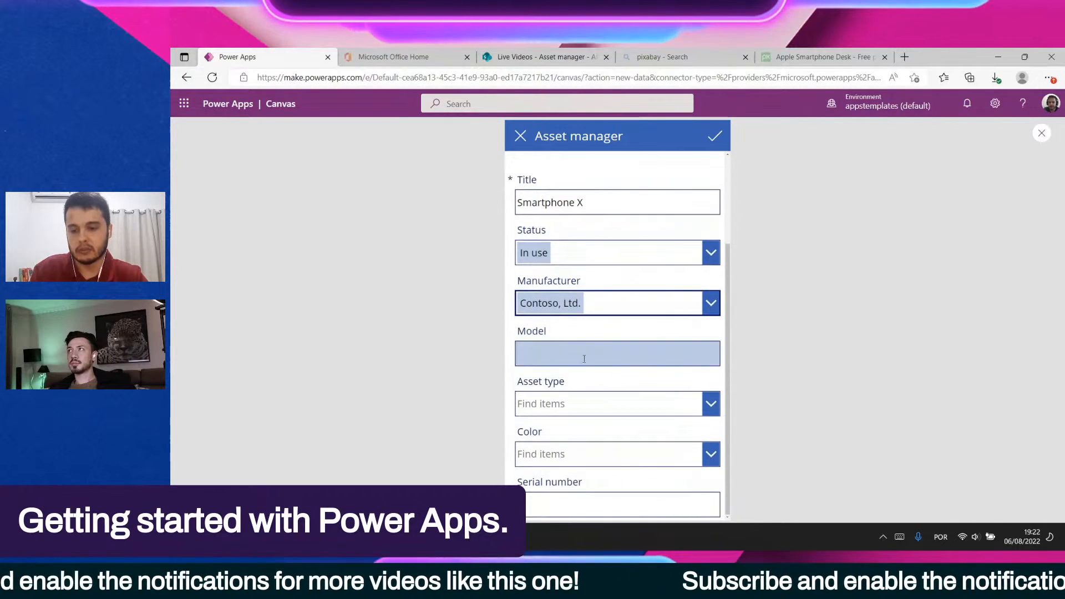
Fill in model X, asset type Smartphone, color Black and serial number 123457, and submit the new asset record
{"action": "left_click", "coordinate": [583, 355]}
{"action": "type", "text": "X"}
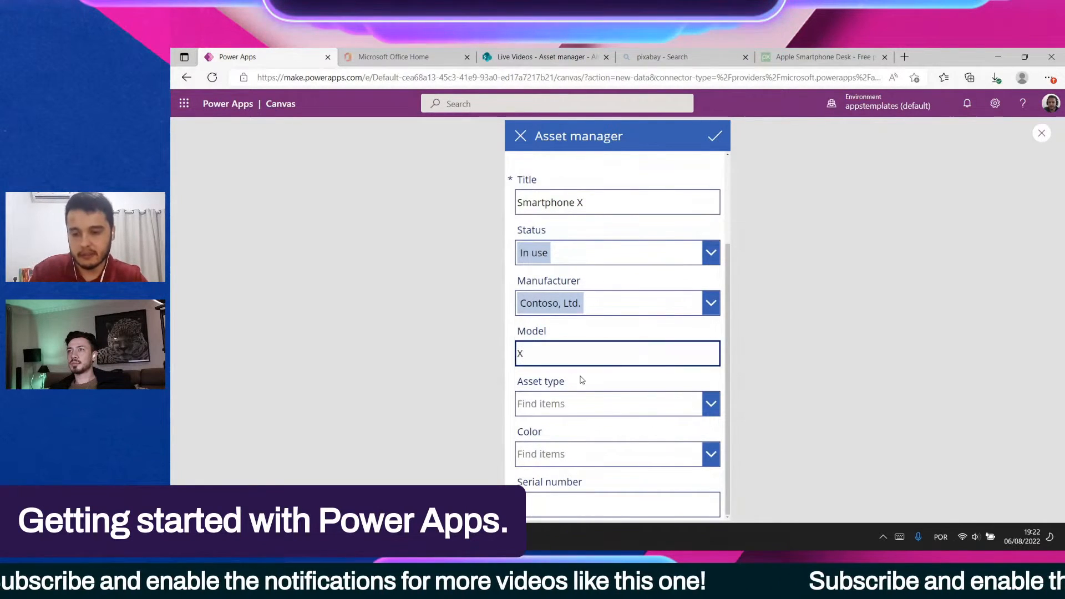
{"action": "left_click", "coordinate": [575, 401]}
{"action": "left_click", "coordinate": [555, 429]}
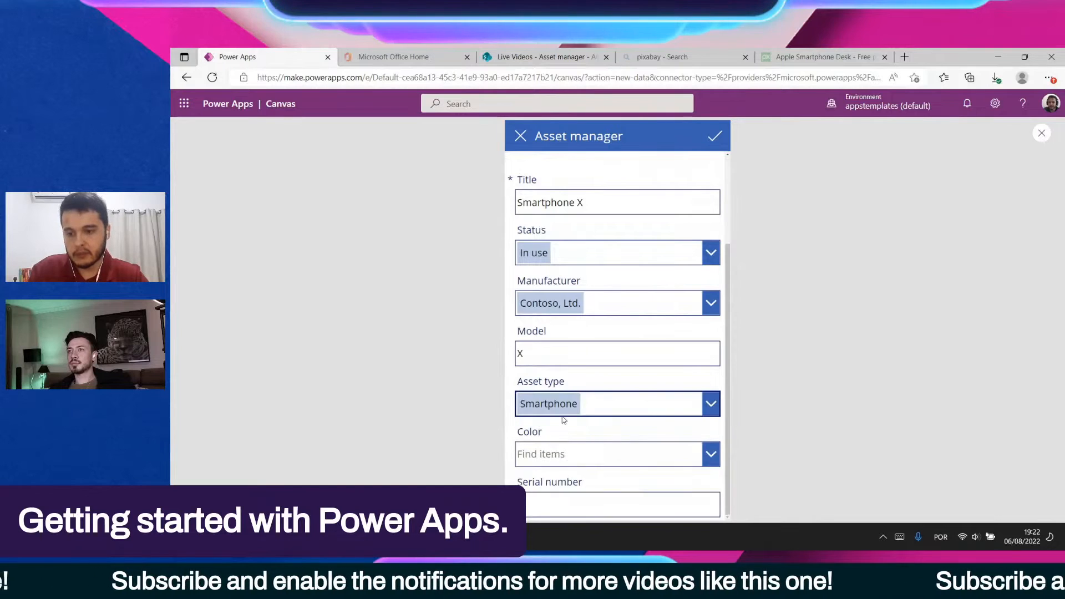
{"action": "left_click", "coordinate": [552, 455]}
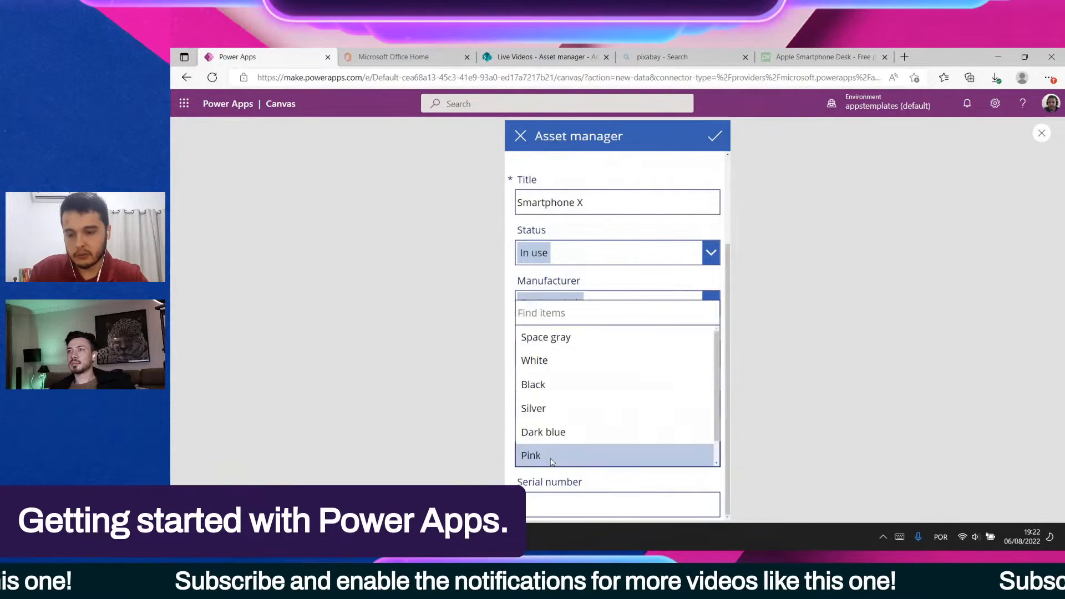
{"action": "left_click", "coordinate": [570, 385]}
{"action": "left_click", "coordinate": [567, 505]}
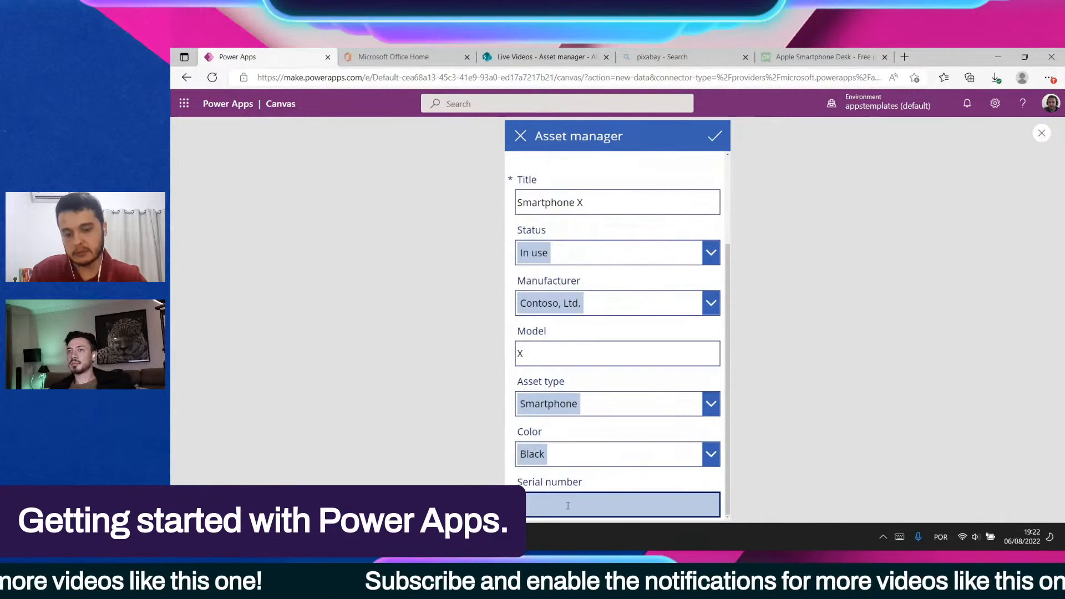
{"action": "type", "text": "12345"}
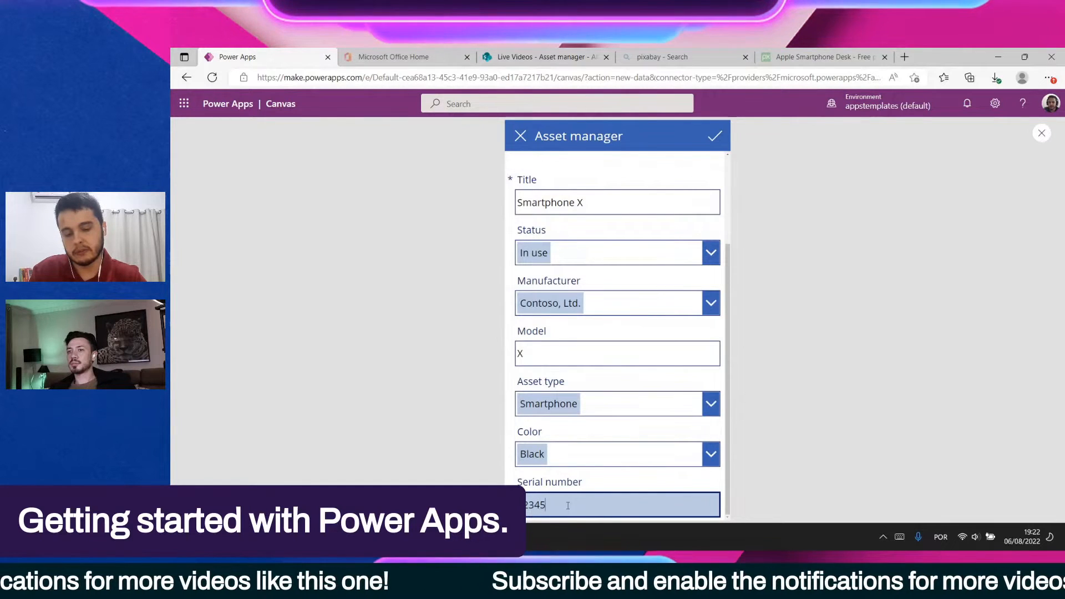
{"action": "type", "text": "7"}
{"action": "left_click", "coordinate": [489, 466]}
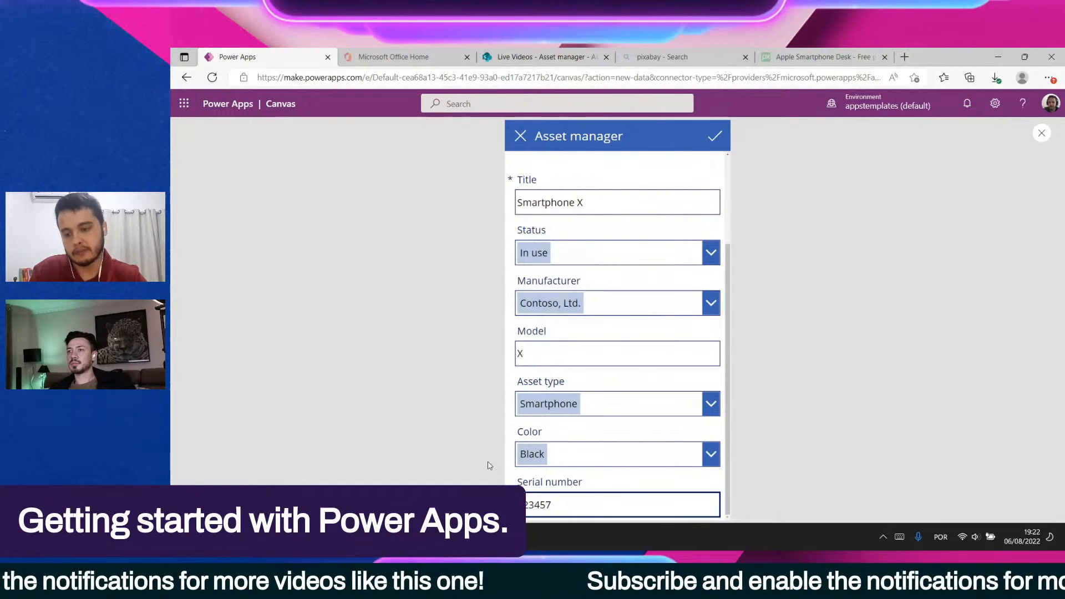
{"action": "left_click", "coordinate": [952, 353]}
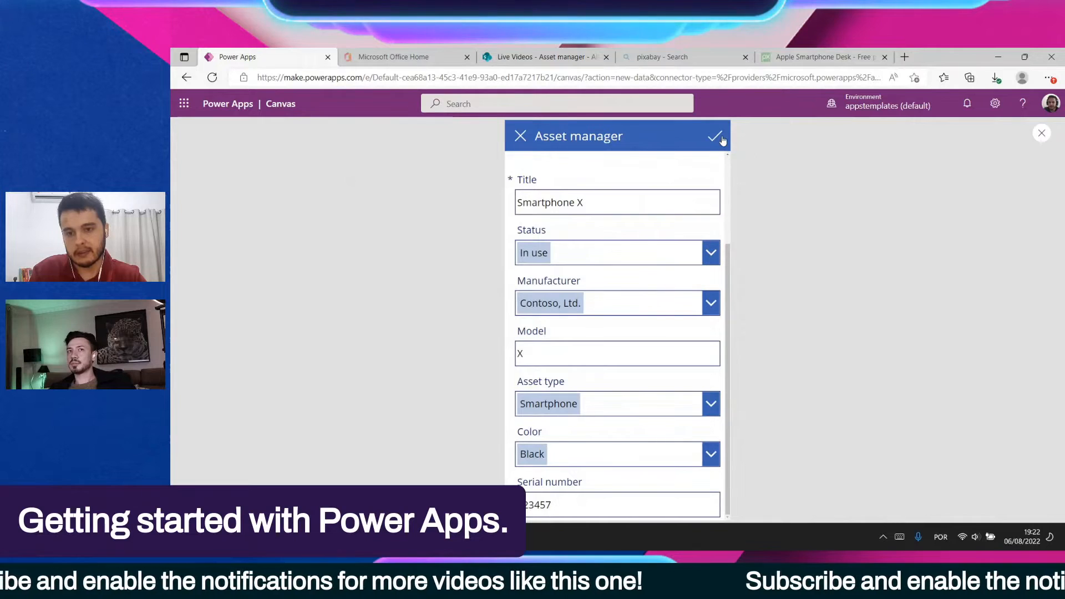
{"action": "left_click", "coordinate": [721, 139]}
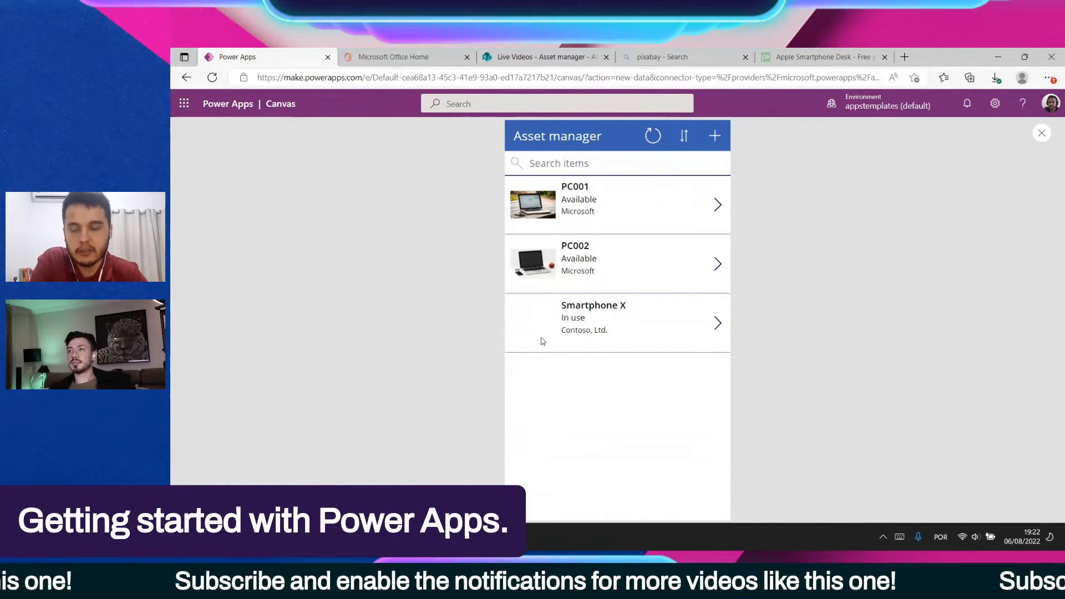
Review Smartphone X's details in the app, and check for the new record in the refreshed SharePoint list
{"action": "left_click", "coordinate": [520, 331]}
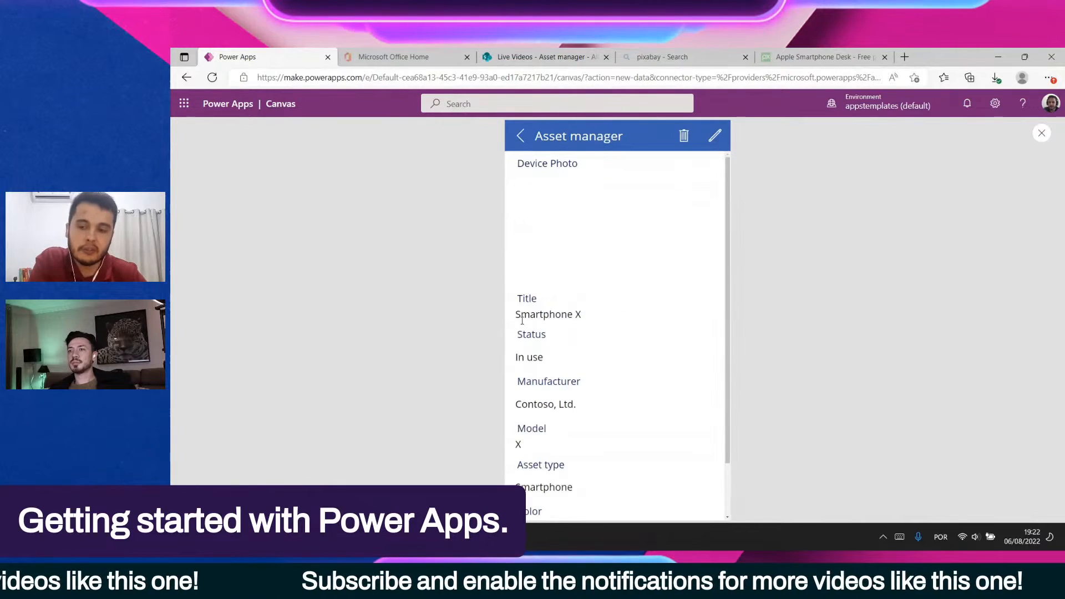
{"action": "left_click", "coordinate": [520, 136]}
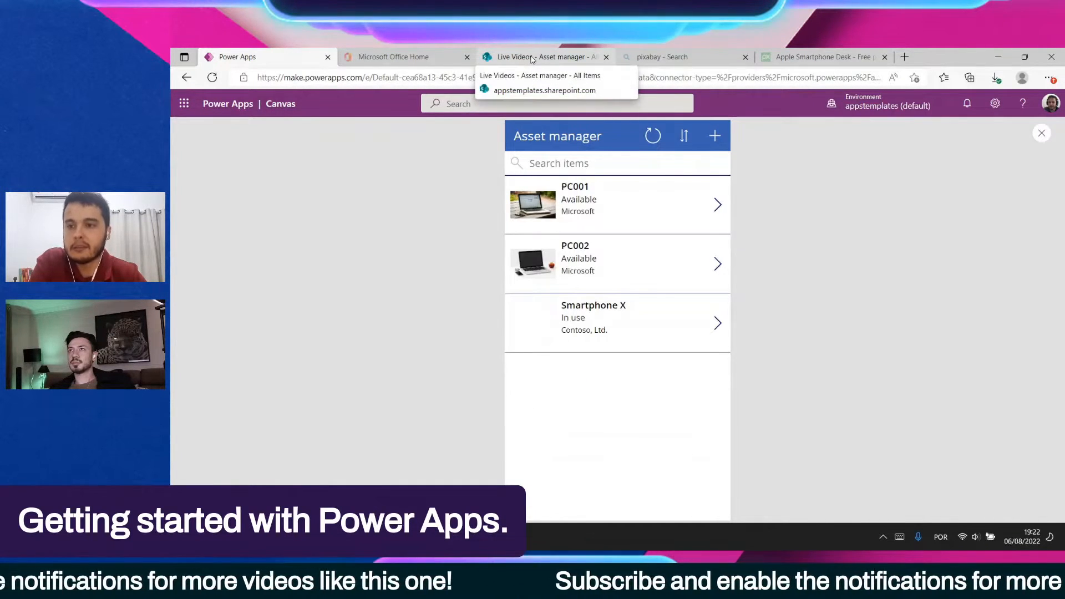
{"action": "left_click", "coordinate": [531, 57]}
{"action": "left_click", "coordinate": [212, 77]}
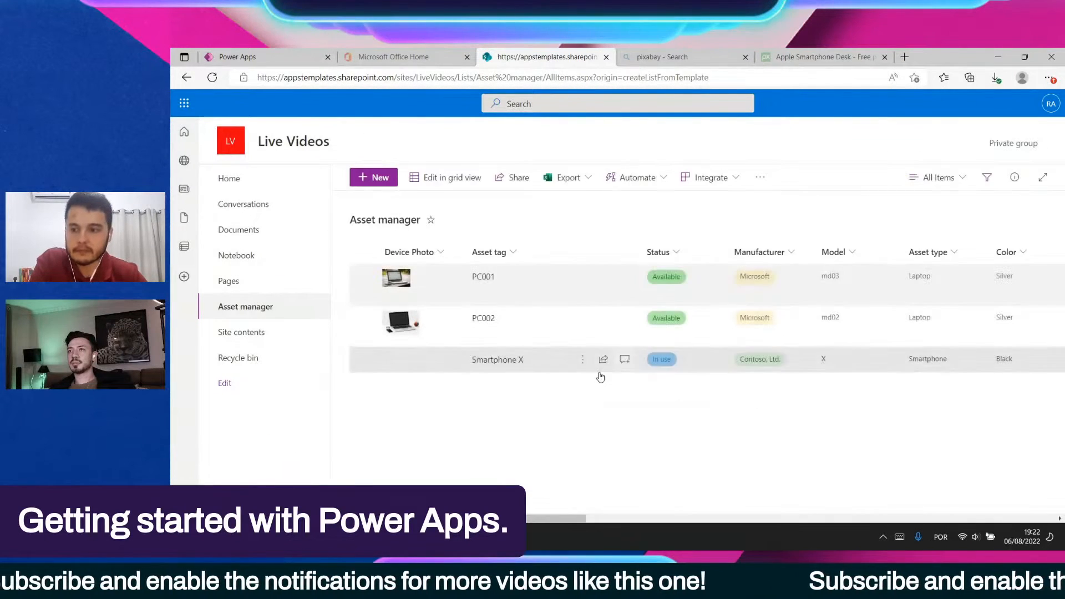
Switch to Pixabay, search its photos for "smartphone" and browse the results for a suitable device image
{"action": "left_click", "coordinate": [817, 58]}
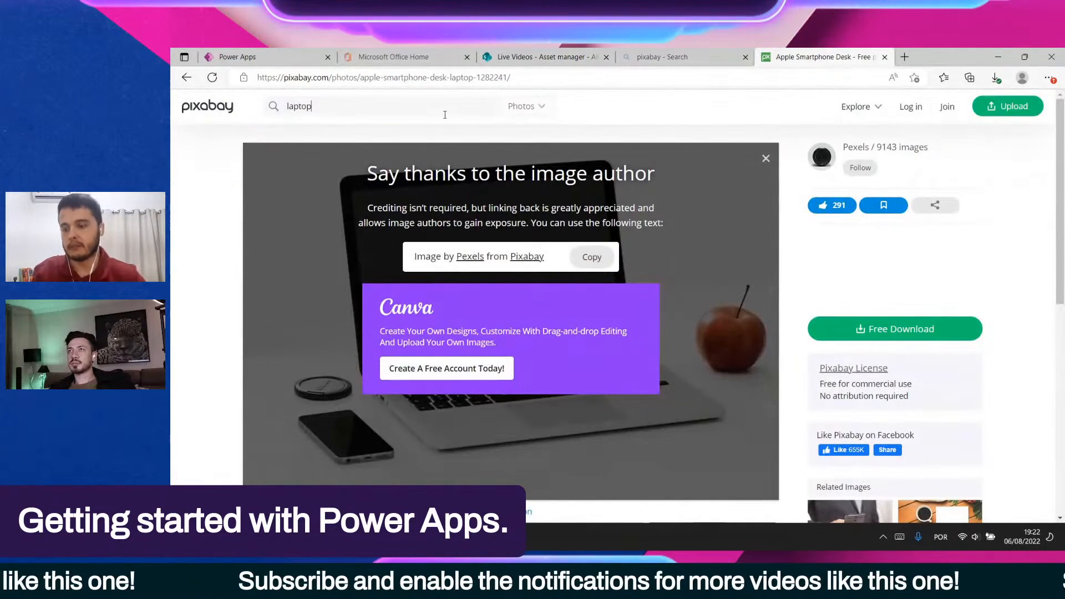
{"action": "key", "text": "ctrl+a"}
{"action": "type", "text": "smart"}
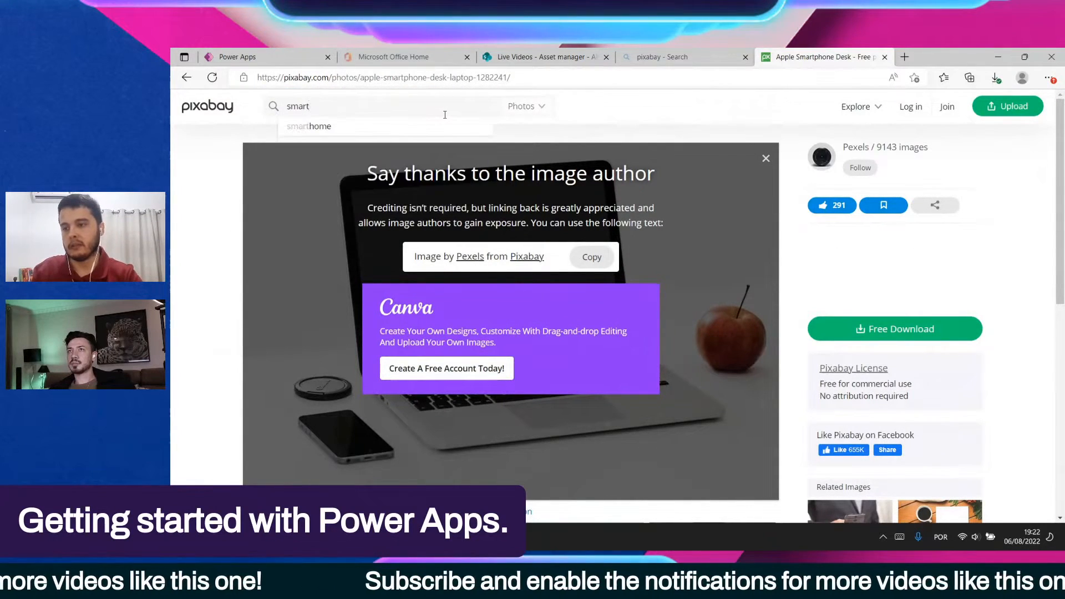
{"action": "type", "text": "phone"}
{"action": "key", "text": "Return"}
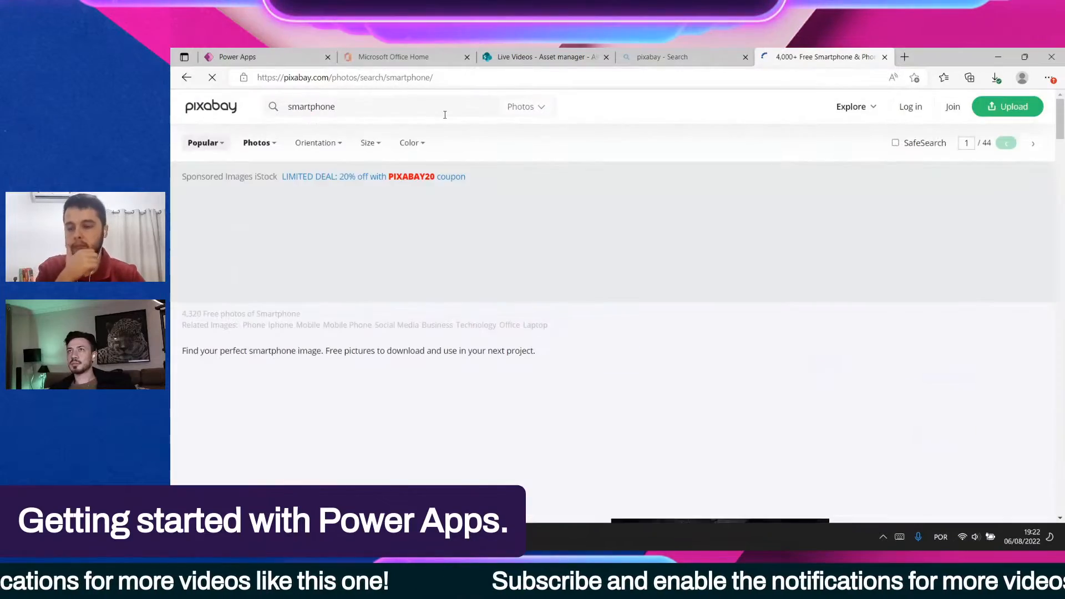
{"action": "scroll", "coordinate": [461, 344], "scroll_direction": "down", "scroll_amount": 3}
{"action": "scroll", "coordinate": [472, 359], "scroll_direction": "down", "scroll_amount": 9}
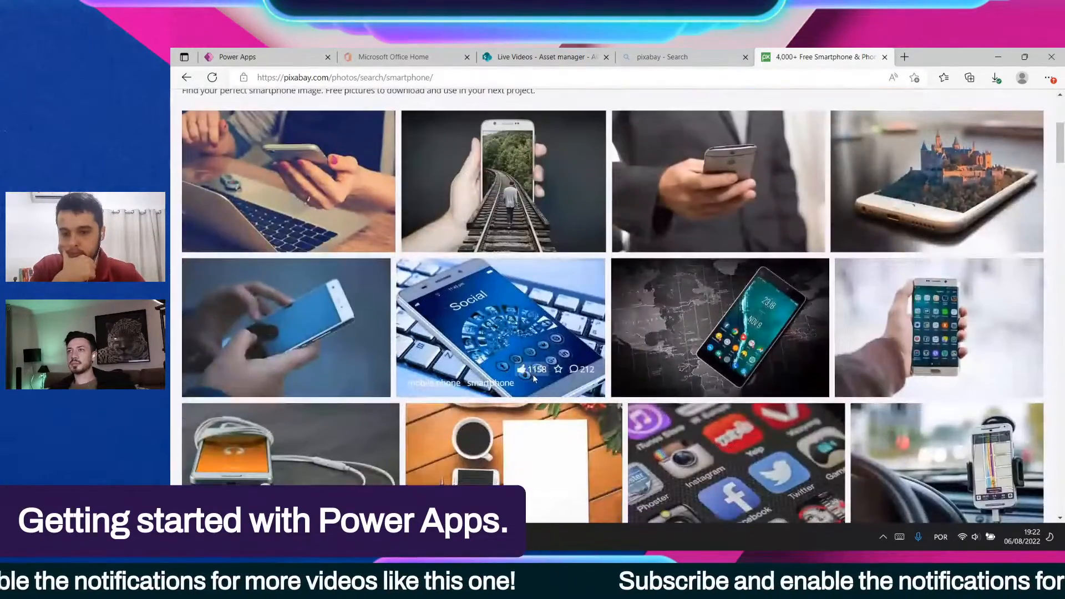
{"action": "scroll", "coordinate": [576, 341], "scroll_direction": "down", "scroll_amount": 9}
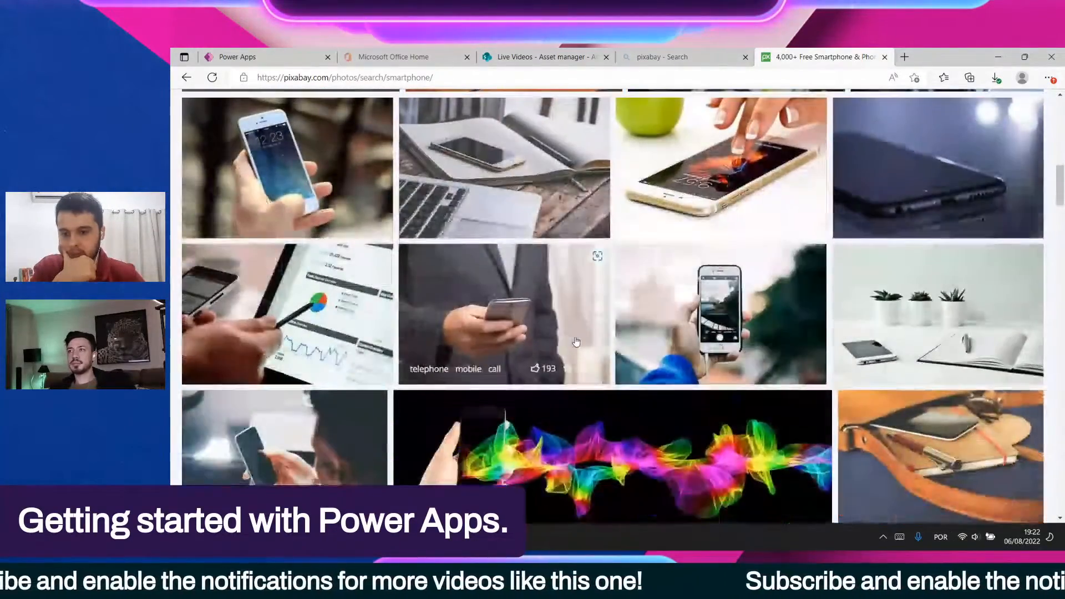
{"action": "scroll", "coordinate": [657, 364], "scroll_direction": "down", "scroll_amount": 15}
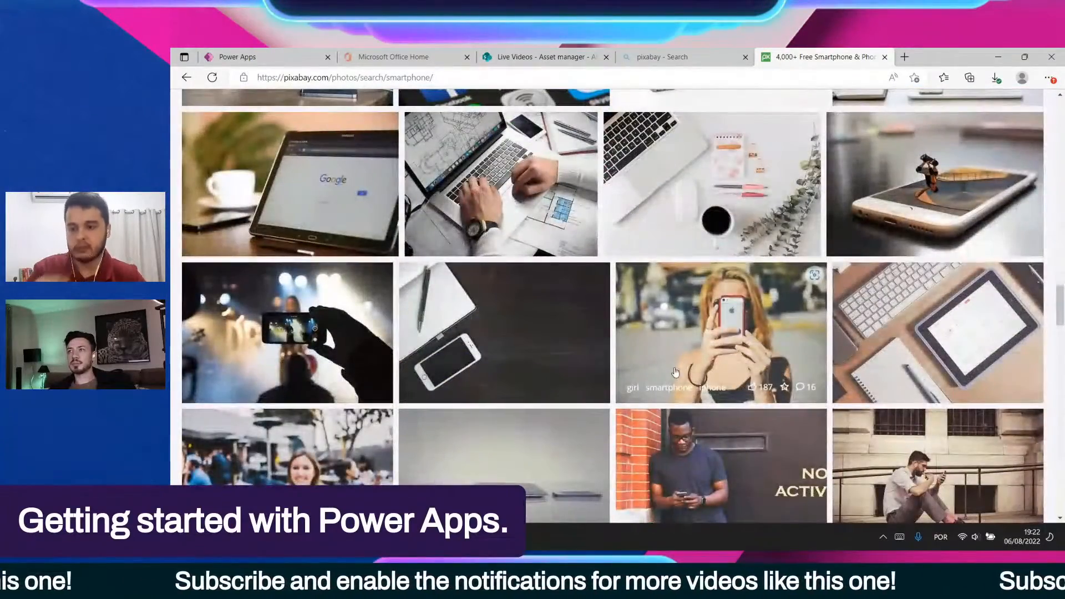
Refine the Pixabay search to "smartphone black" and look through the results for a plain black phone
{"action": "scroll", "coordinate": [671, 372], "scroll_direction": "up", "scroll_amount": 20}
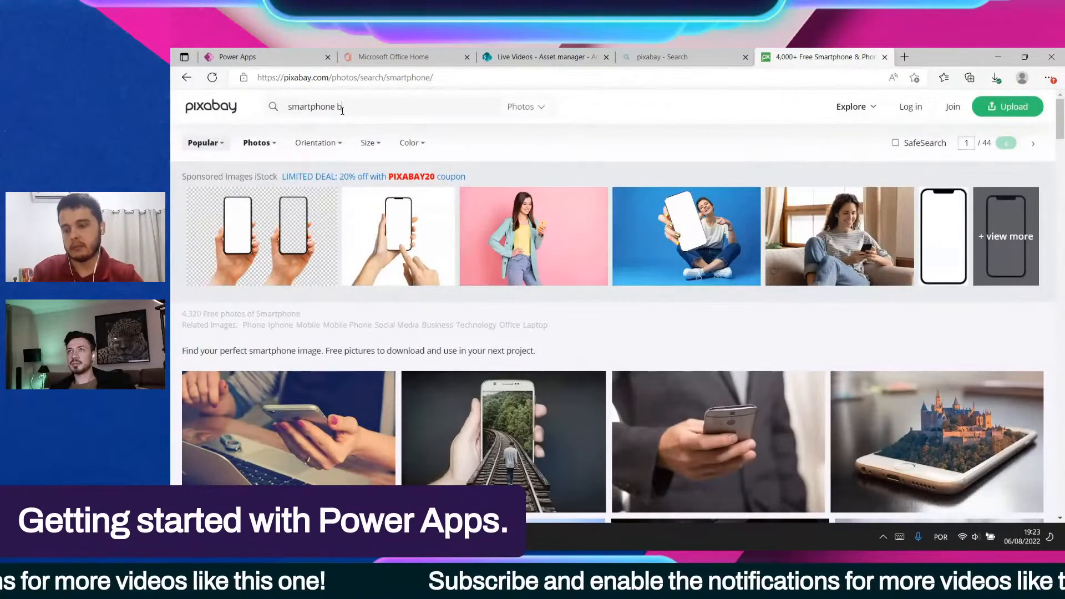
{"action": "type", "text": "k"}
{"action": "key", "text": "Return"}
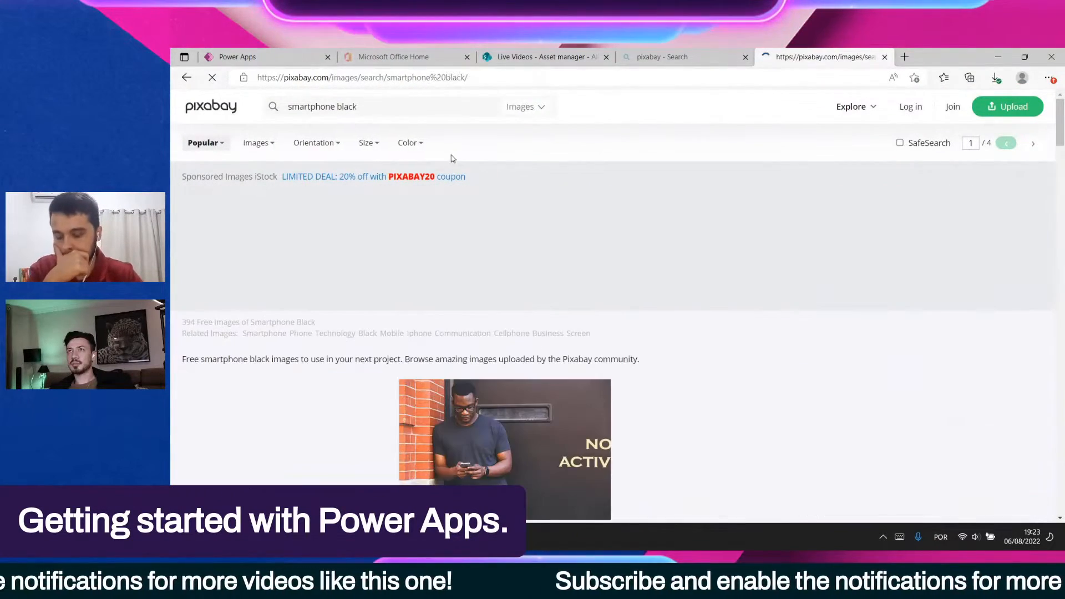
{"action": "scroll", "coordinate": [925, 290], "scroll_direction": "down", "scroll_amount": 3}
{"action": "scroll", "coordinate": [925, 290], "scroll_direction": "down", "scroll_amount": 5}
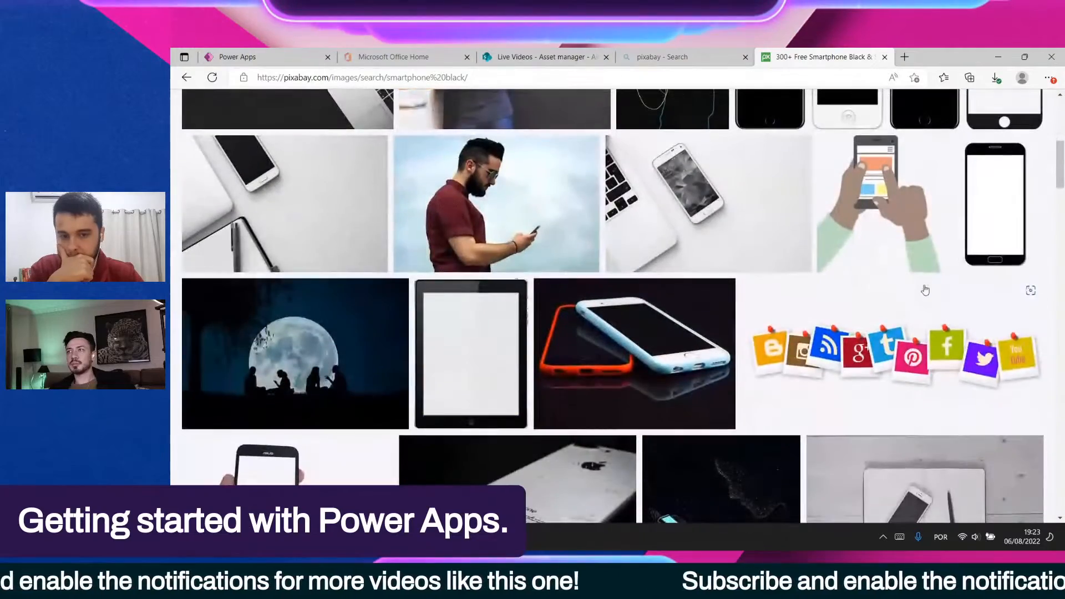
{"action": "scroll", "coordinate": [1000, 174], "scroll_direction": "down", "scroll_amount": 7}
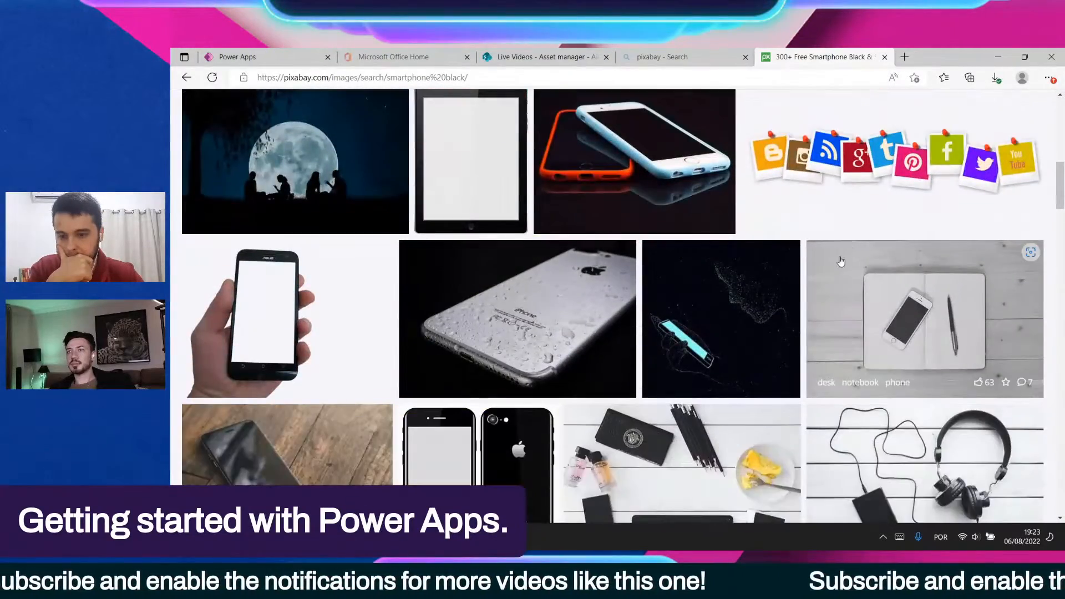
{"action": "scroll", "coordinate": [497, 284], "scroll_direction": "down", "scroll_amount": 7}
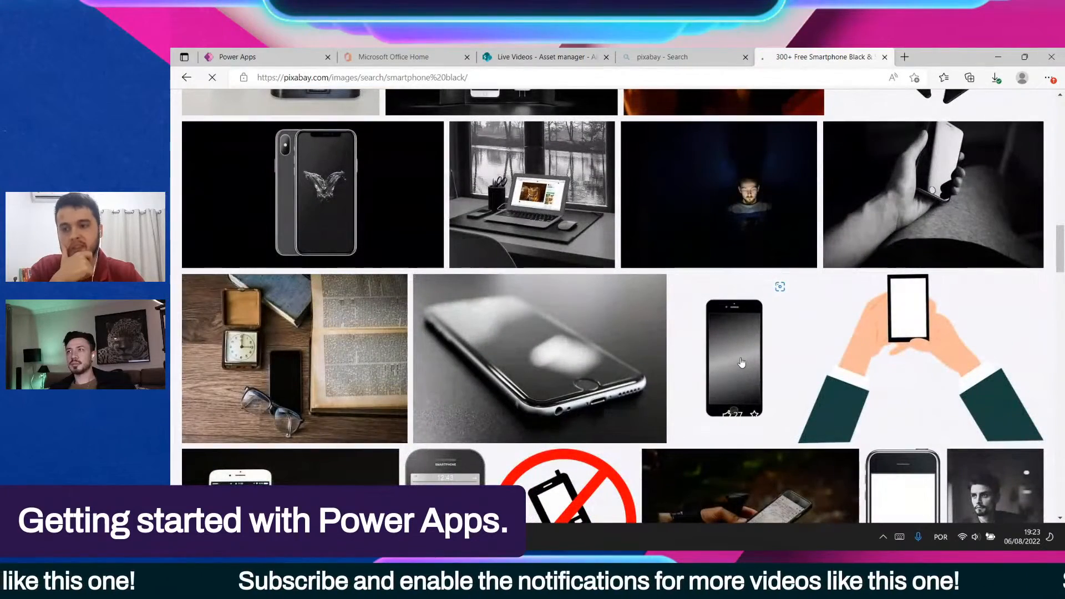
Download the black smartphone vector illustration from Pixabay as a 905×1280 PNG
{"action": "left_click", "coordinate": [742, 362]}
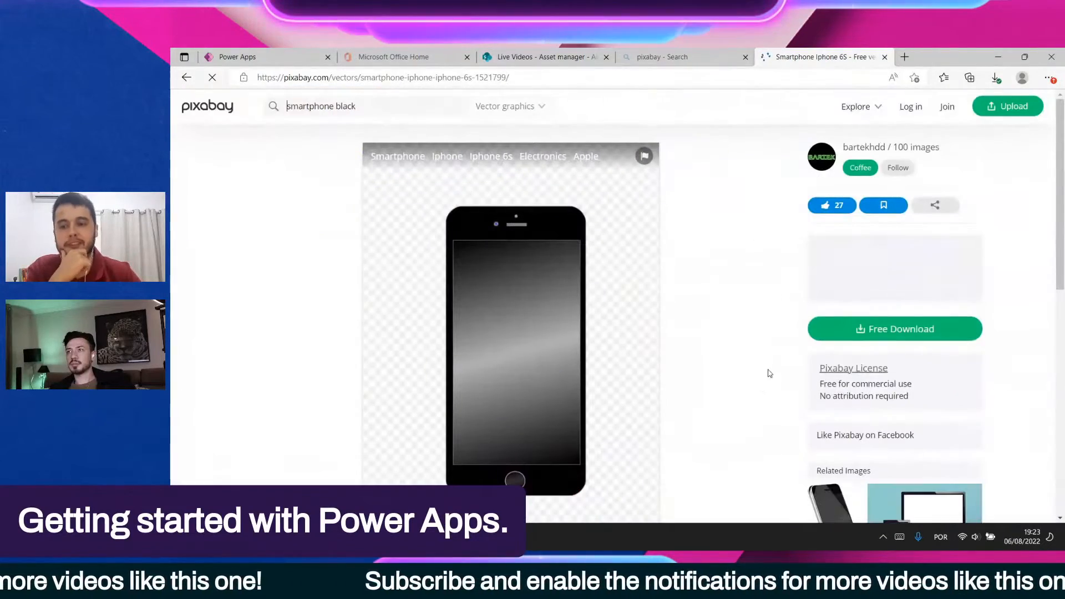
{"action": "left_click", "coordinate": [888, 330]}
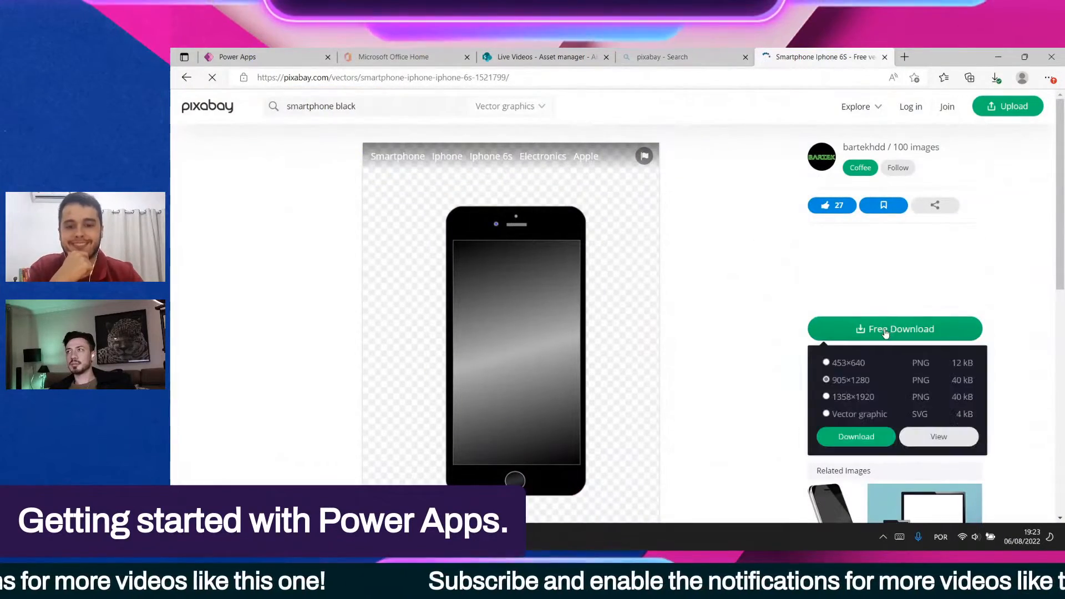
{"action": "left_click", "coordinate": [850, 437]}
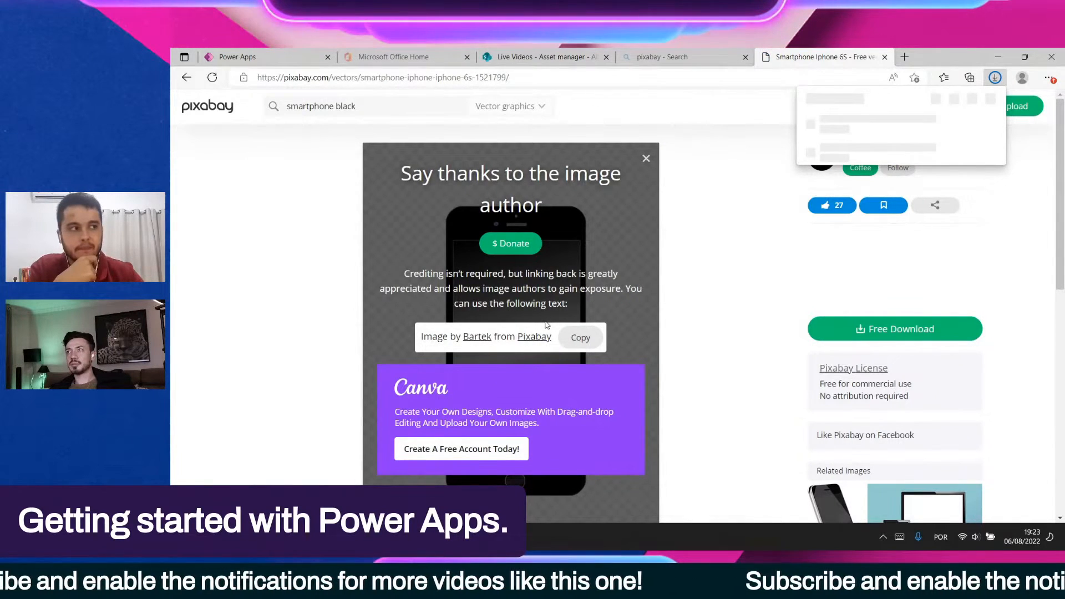
Switch to the SharePoint Asset manager list and add the downloaded smartphone picture as the Device Photo of the Smartphone X item
{"action": "left_click", "coordinate": [288, 52]}
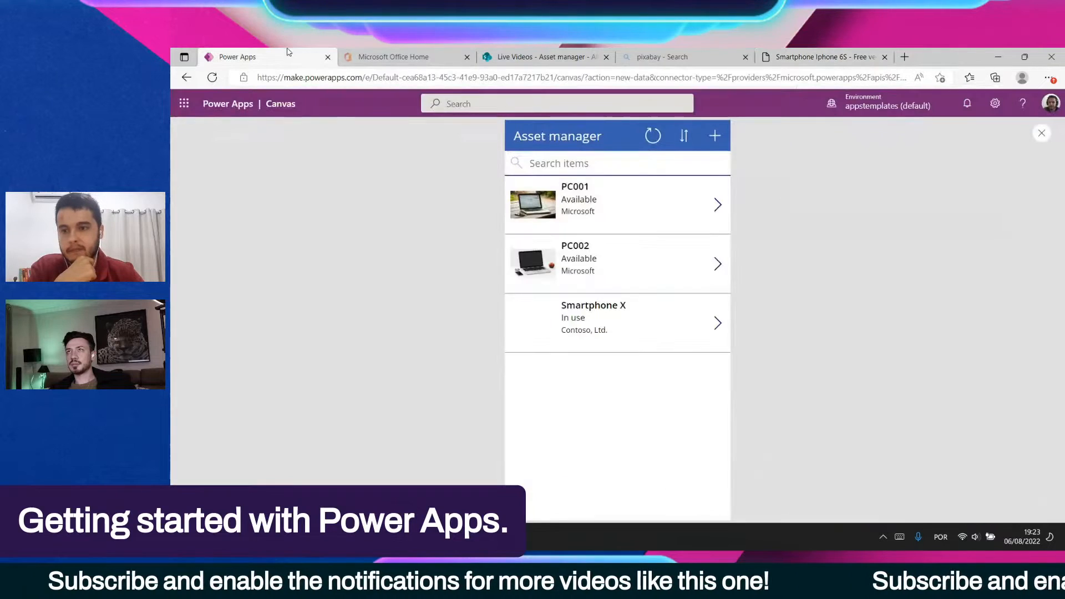
{"action": "left_click", "coordinate": [538, 56]}
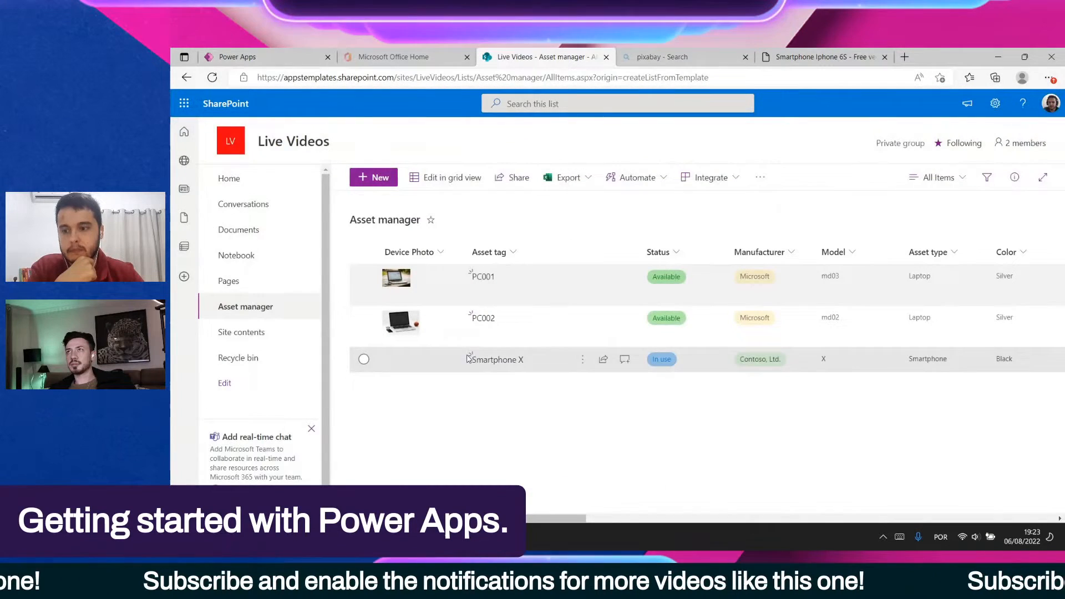
{"action": "left_click", "coordinate": [439, 368]}
{"action": "left_click", "coordinate": [500, 360]}
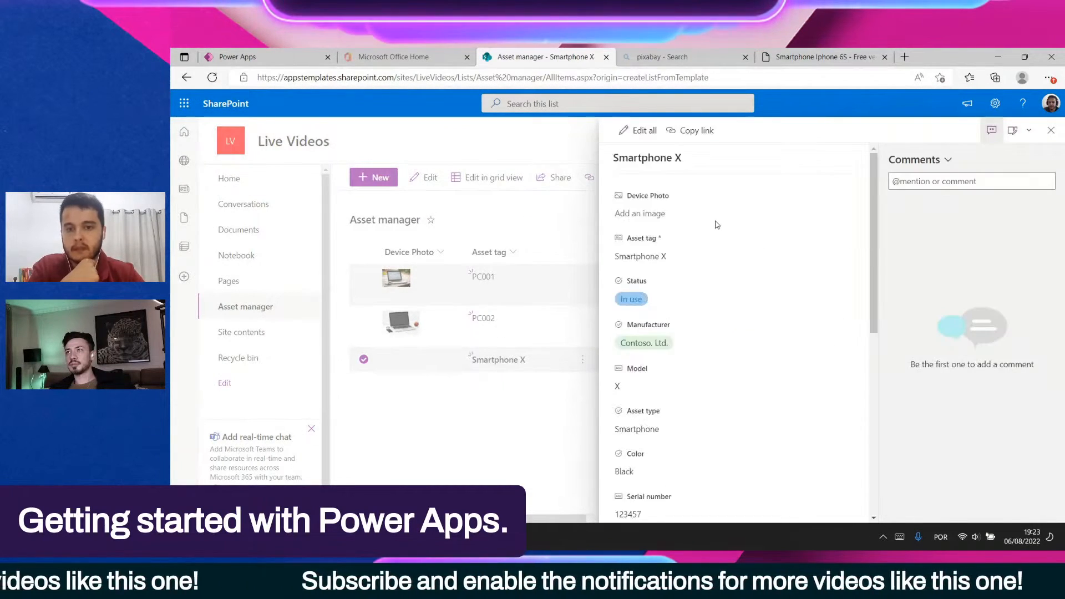
{"action": "left_click", "coordinate": [664, 214]}
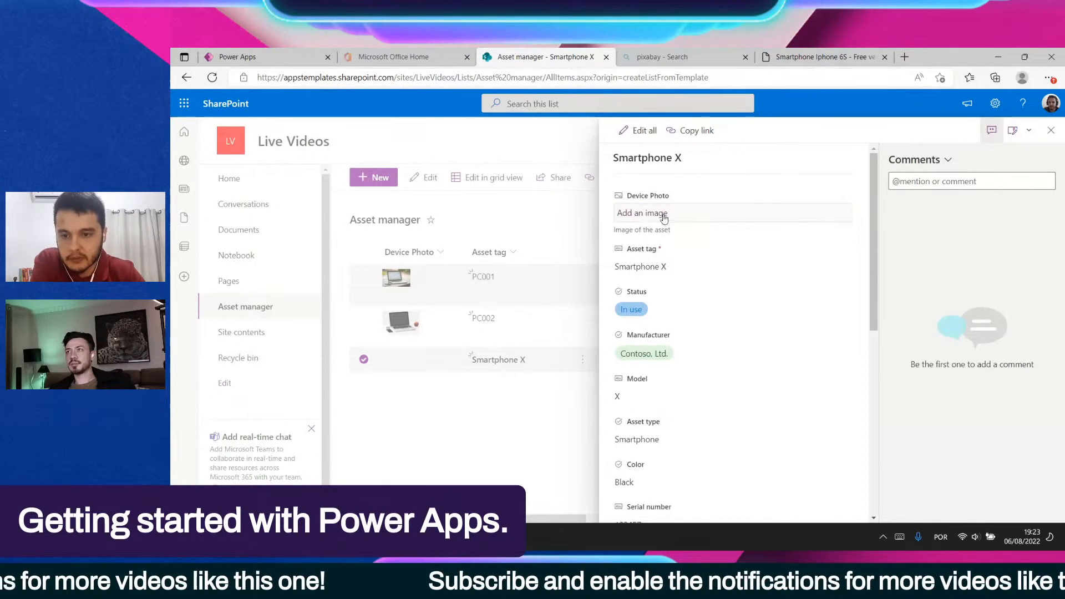
{"action": "left_click", "coordinate": [663, 215]}
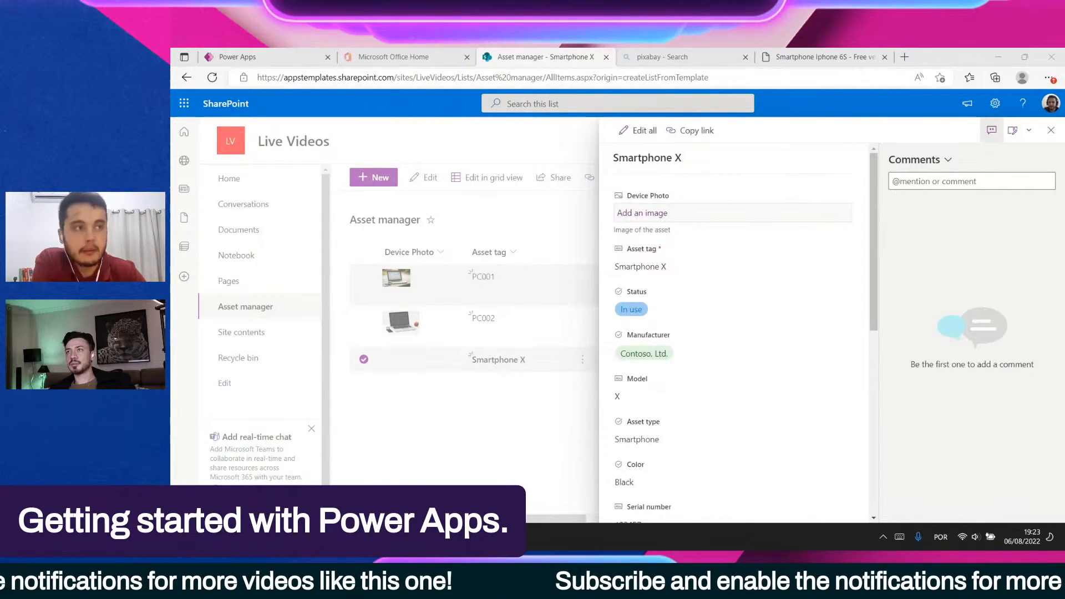
{"action": "double_click", "coordinate": [755, 256]}
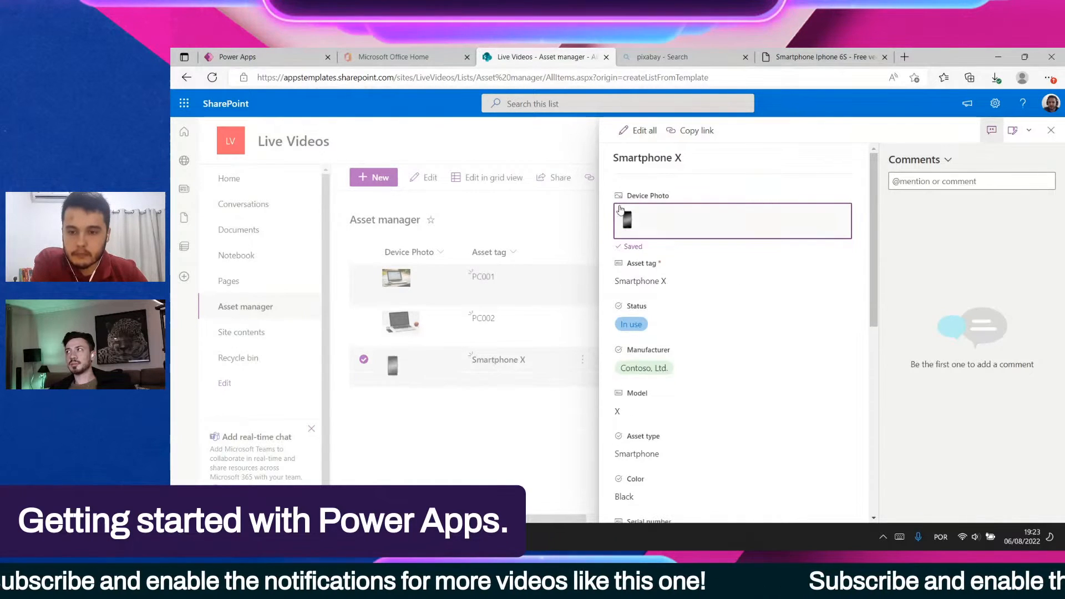
{"action": "left_click", "coordinate": [549, 420]}
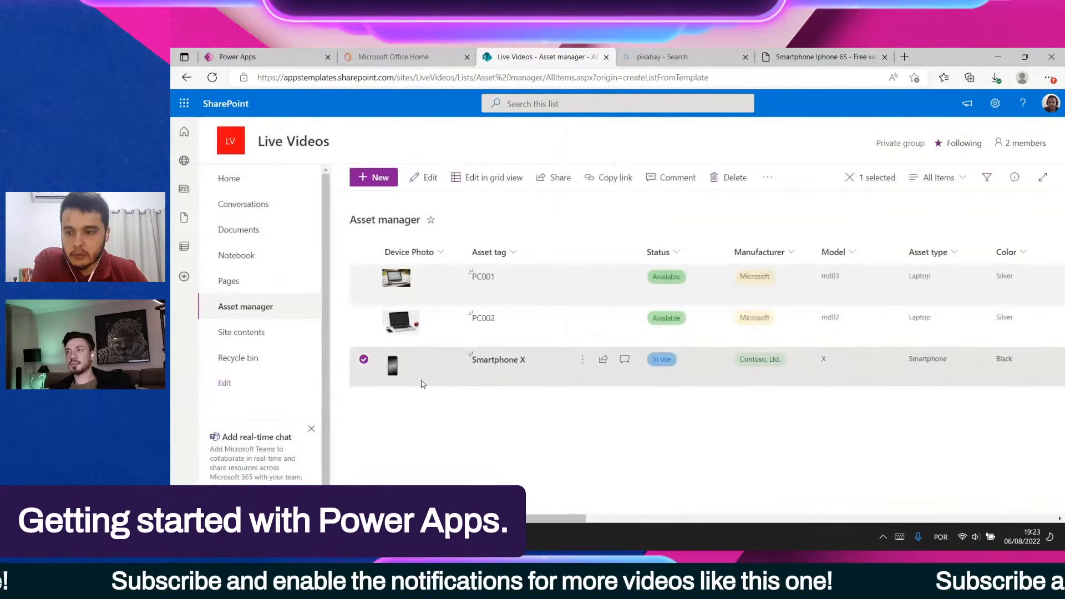
Return to the Power Apps preview, refresh the asset records, and exit the preview, dismissing the tip
{"action": "left_click", "coordinate": [245, 57]}
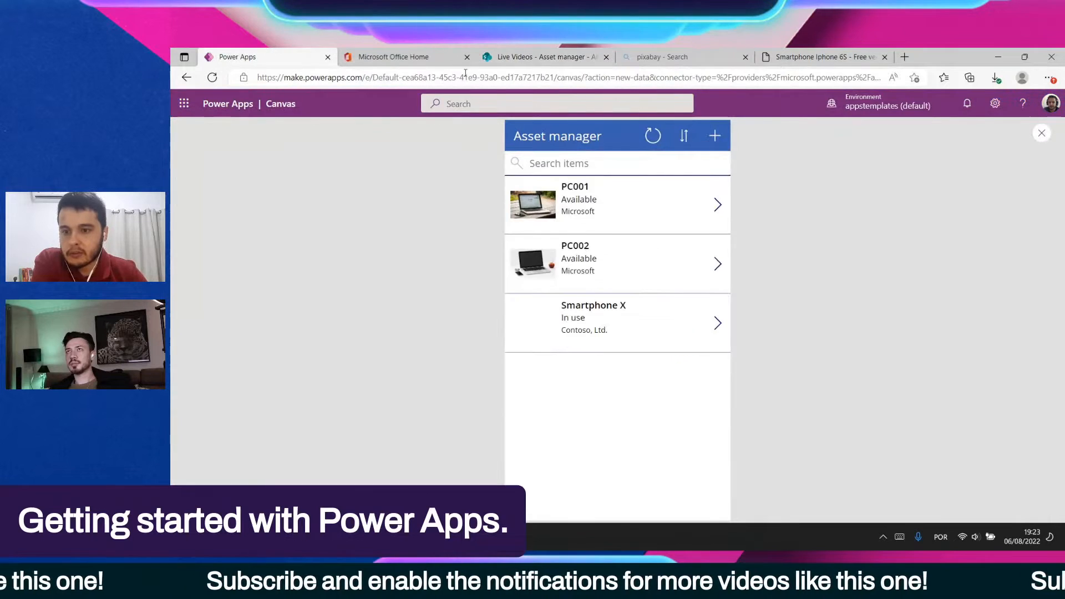
{"action": "left_click", "coordinate": [653, 136]}
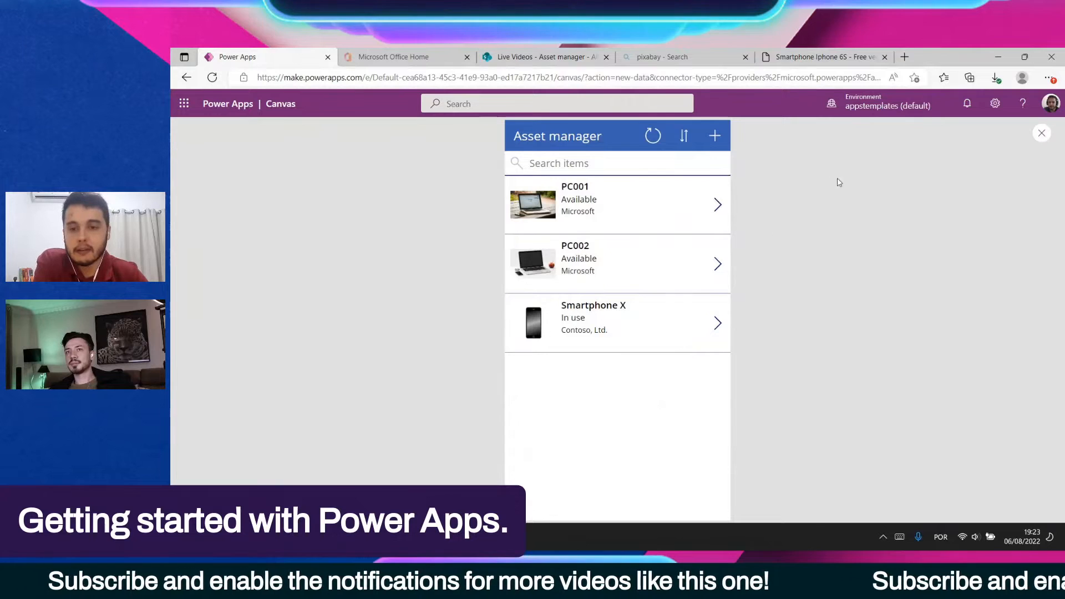
{"action": "left_click", "coordinate": [1043, 135]}
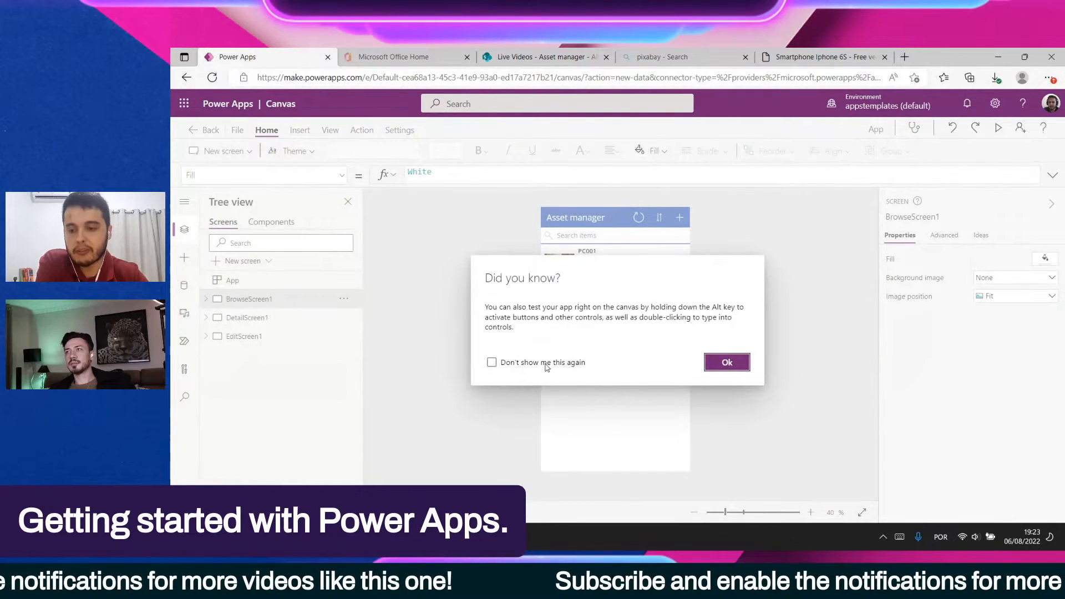
{"action": "left_click", "coordinate": [726, 362]}
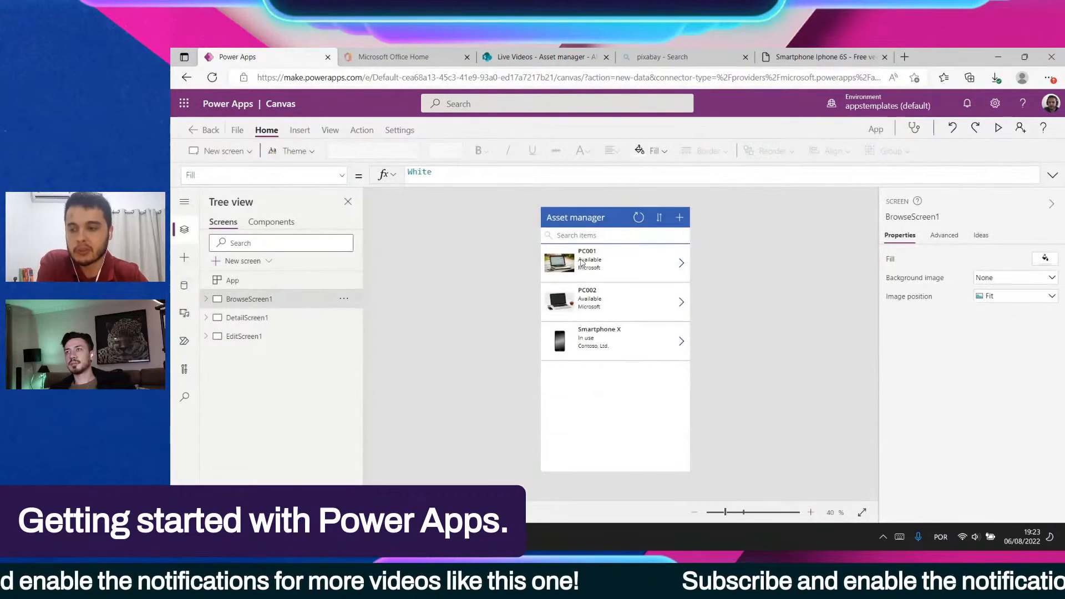
Inspect BrowseScreen1's gallery and search box in the editor, and look at DetailScreen1 and EditScreen1
{"action": "left_click", "coordinate": [621, 396]}
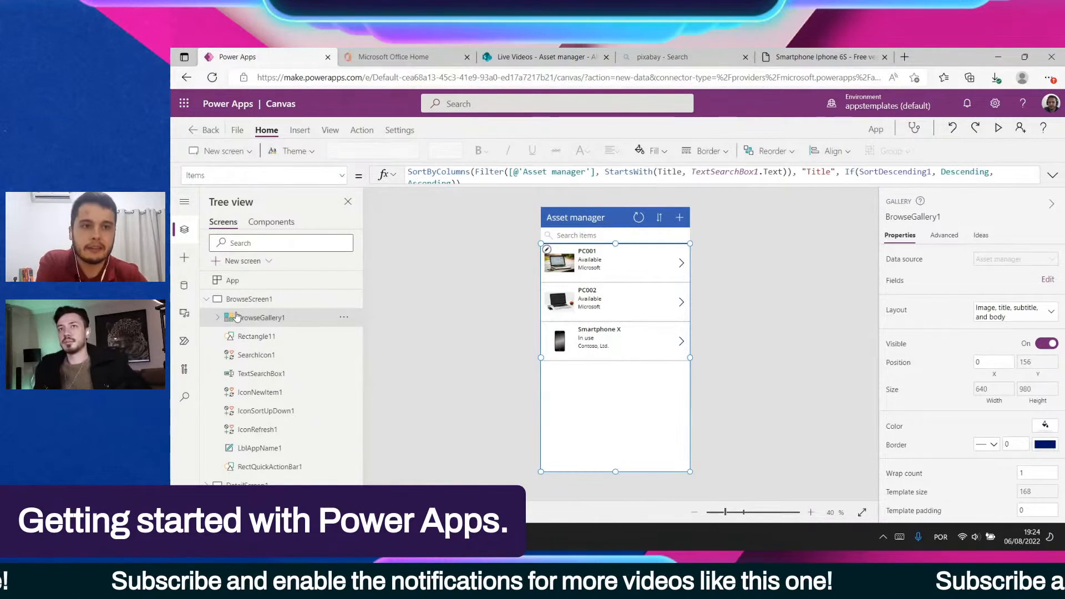
{"action": "left_click", "coordinate": [602, 233]}
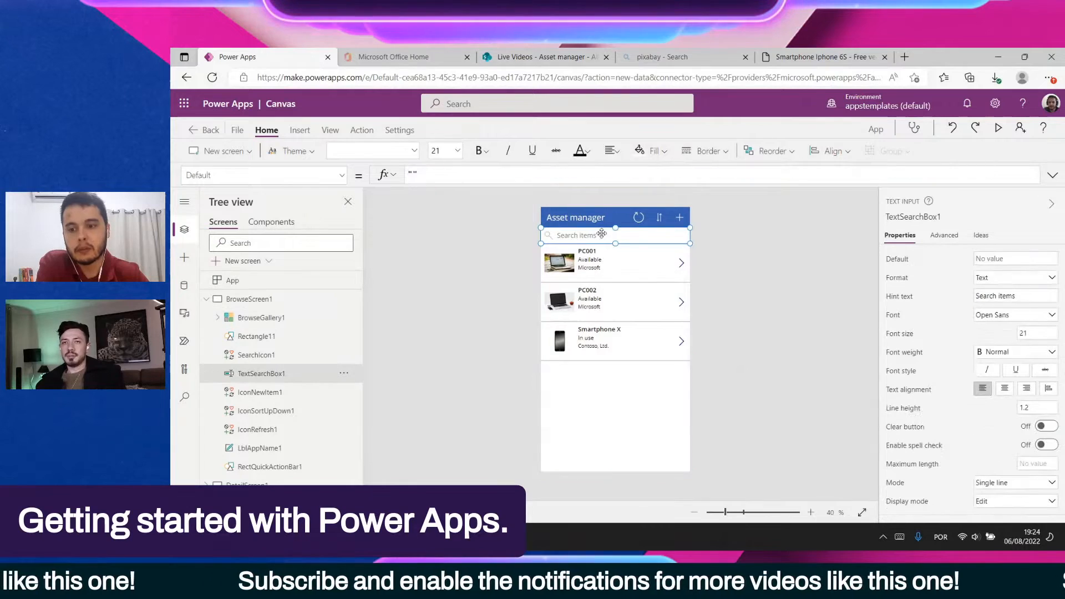
{"action": "left_click", "coordinate": [620, 411]}
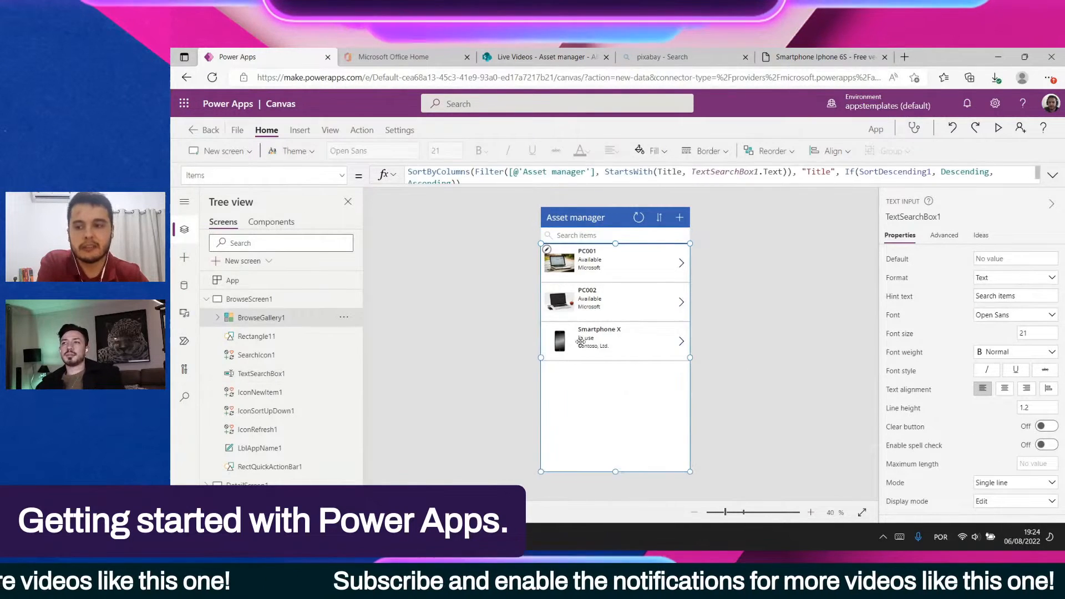
{"action": "left_click", "coordinate": [206, 299]}
{"action": "left_click", "coordinate": [267, 317]}
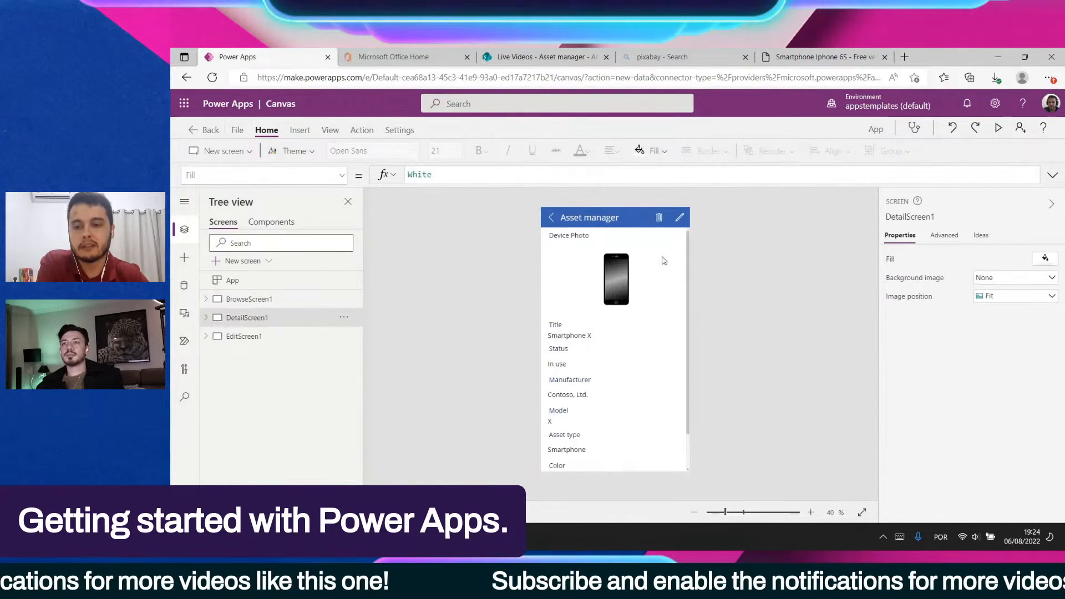
{"action": "left_click", "coordinate": [250, 336]}
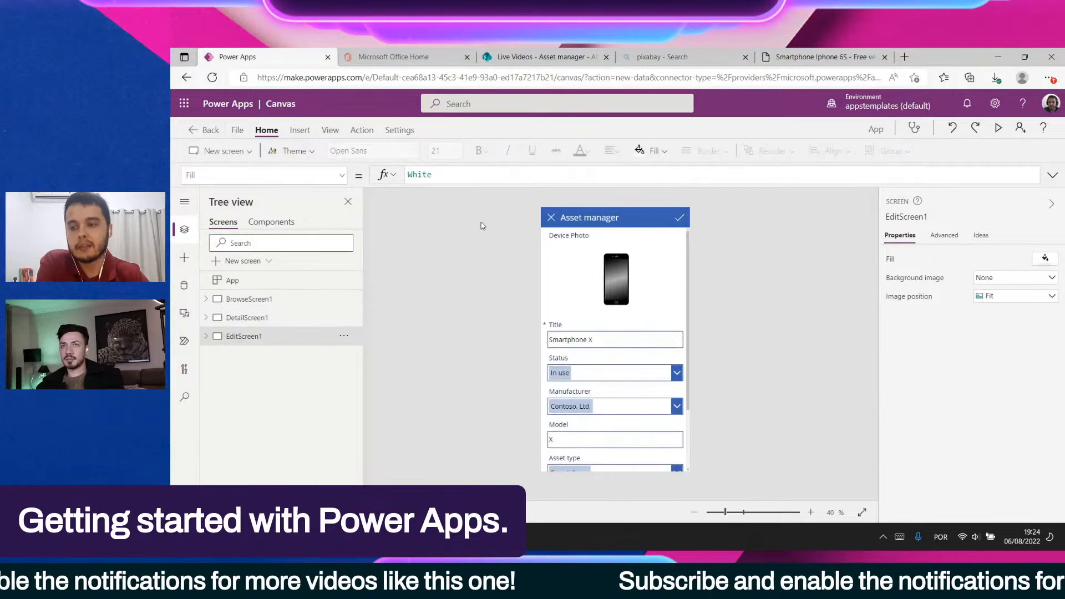
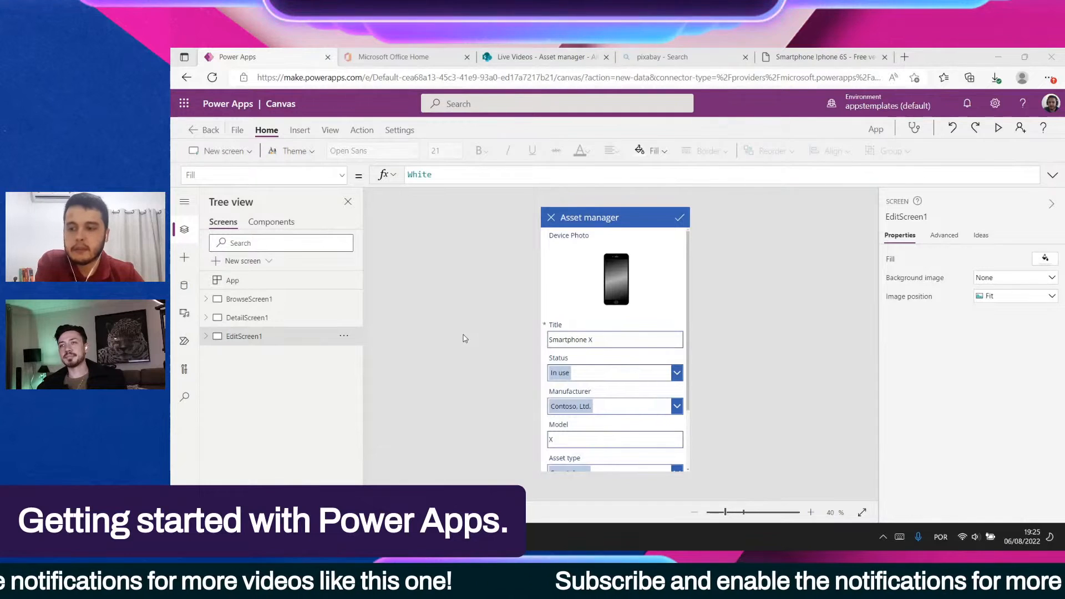
Review all fields of the EditScreen1 form on the canvas and in preview mode, and return to the editor
{"action": "scroll", "coordinate": [610, 382], "scroll_direction": "down", "scroll_amount": 2}
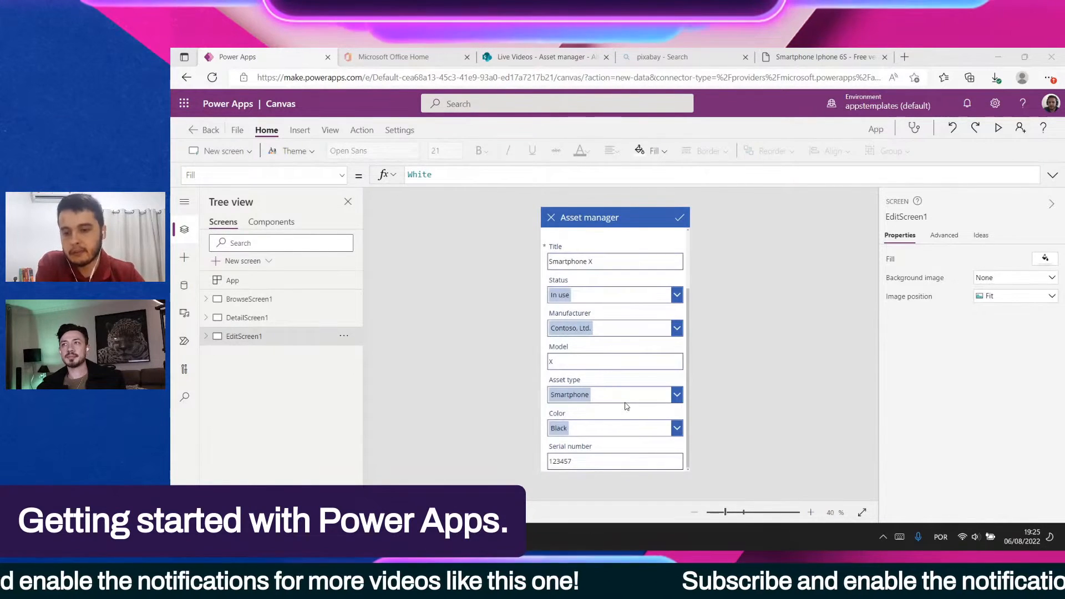
{"action": "scroll", "coordinate": [637, 399], "scroll_direction": "up", "scroll_amount": 2}
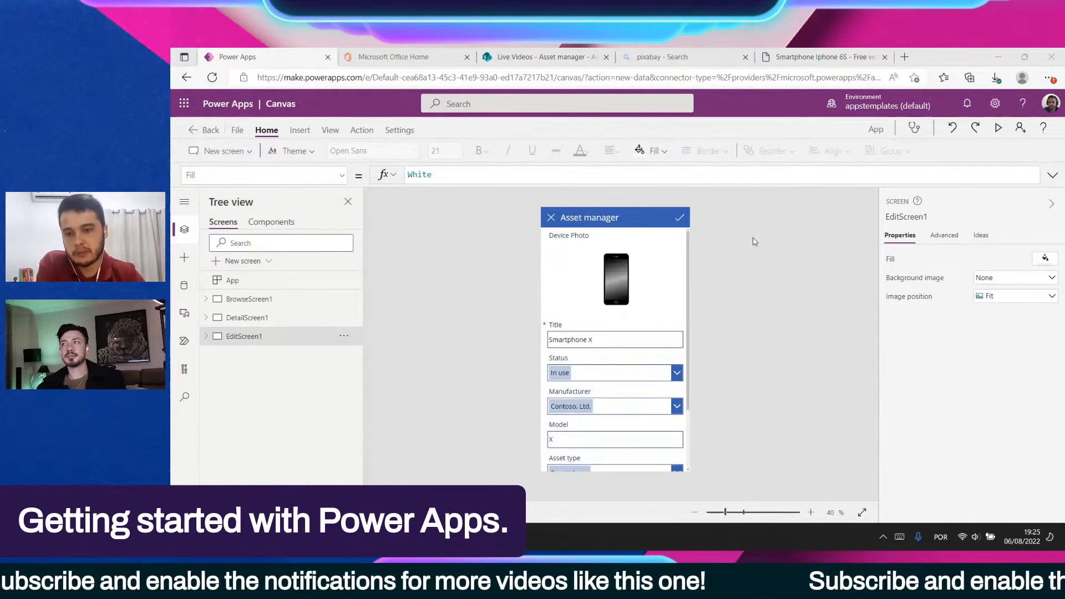
{"action": "left_click", "coordinate": [998, 128]}
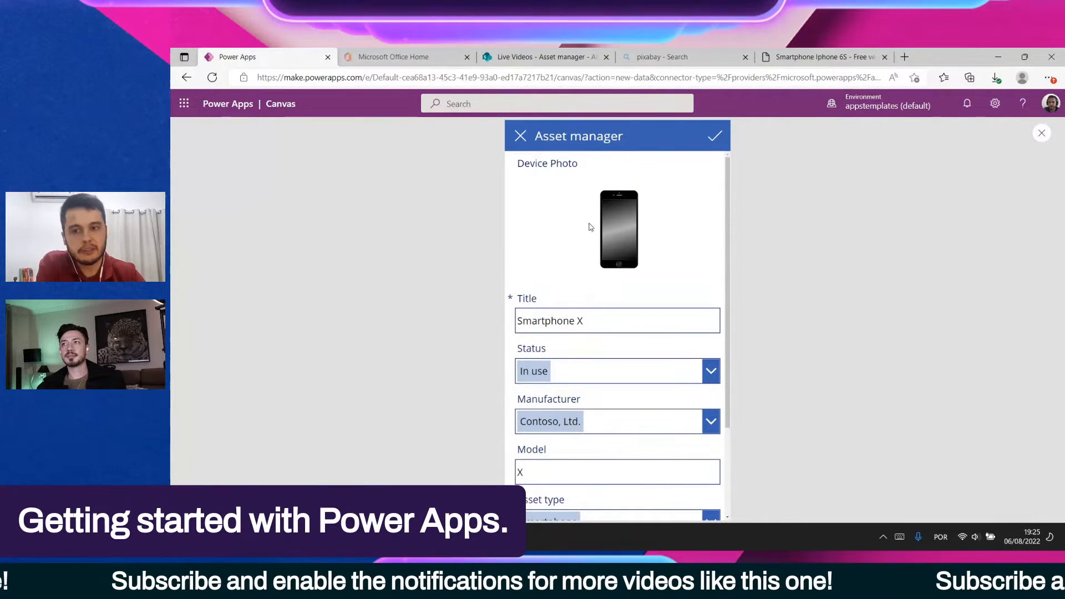
{"action": "scroll", "coordinate": [633, 229], "scroll_direction": "down", "scroll_amount": 2}
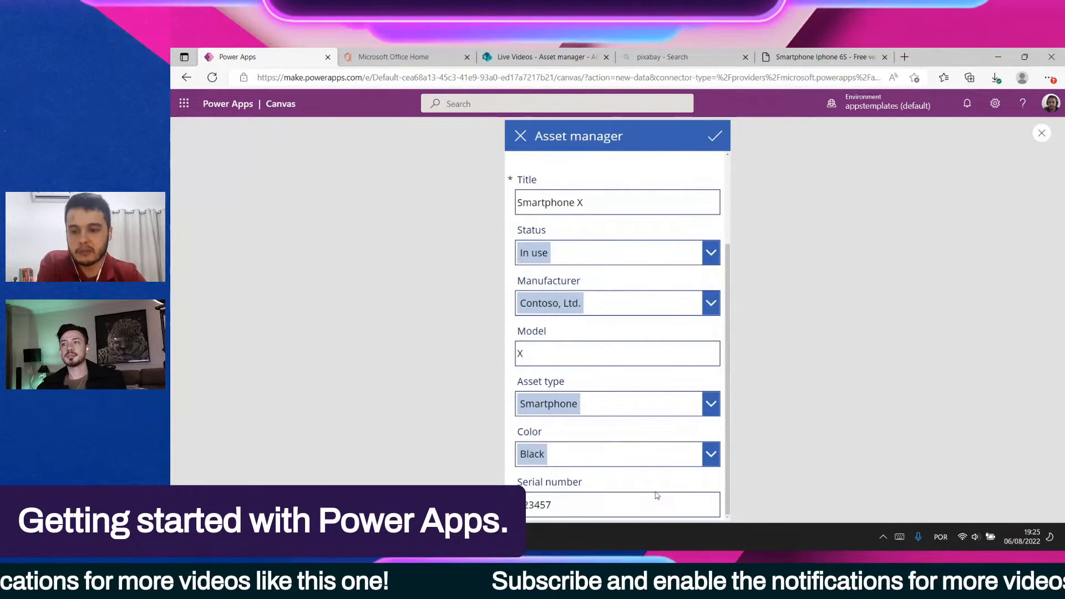
{"action": "scroll", "coordinate": [689, 502], "scroll_direction": "up", "scroll_amount": 2}
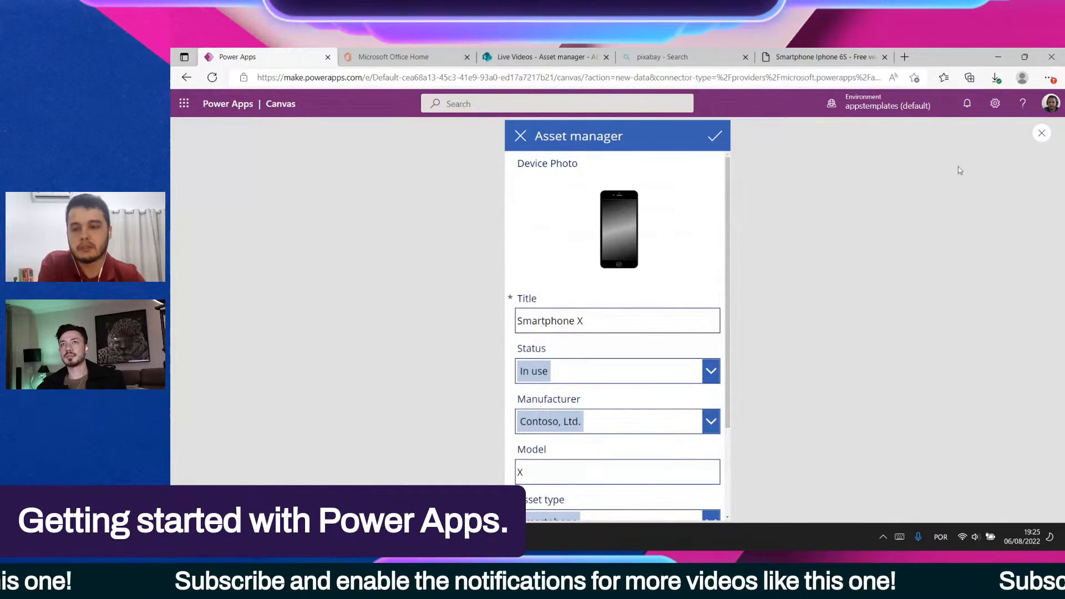
{"action": "left_click", "coordinate": [1041, 134]}
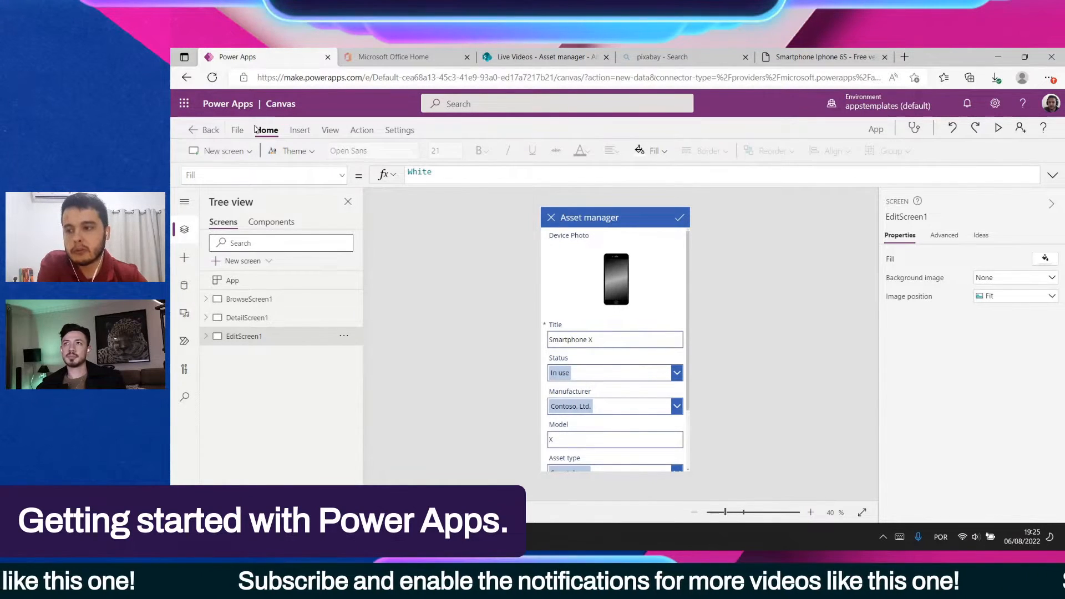
Save the app to the cloud under the name "Assets App Mobile"
{"action": "left_click", "coordinate": [237, 130]}
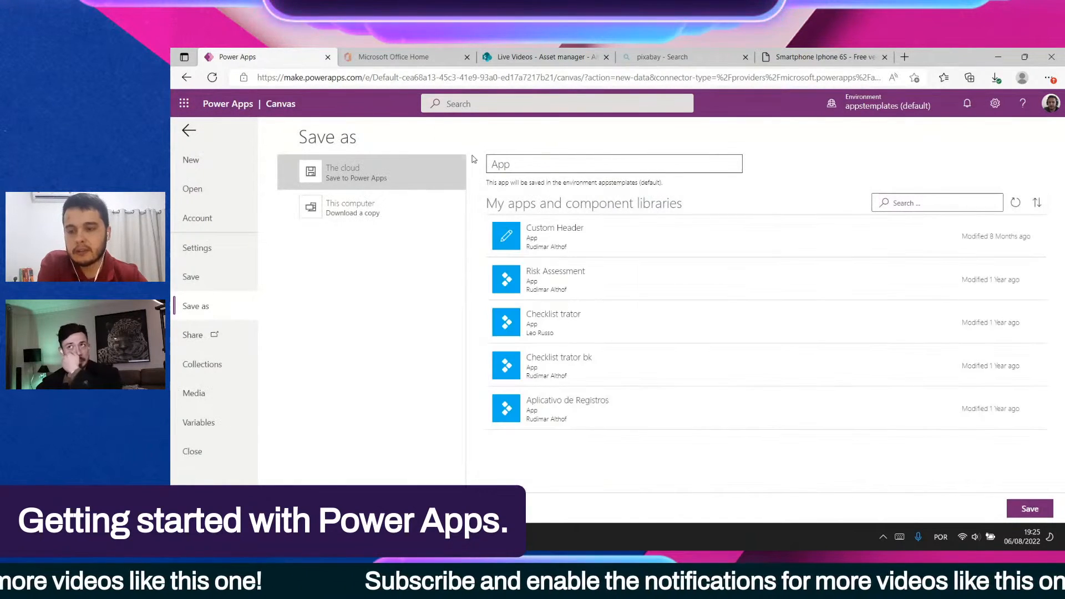
{"action": "left_click_drag", "start_coordinate": [530, 162], "coordinate": [489, 164]}
{"action": "left_click", "coordinate": [489, 164]}
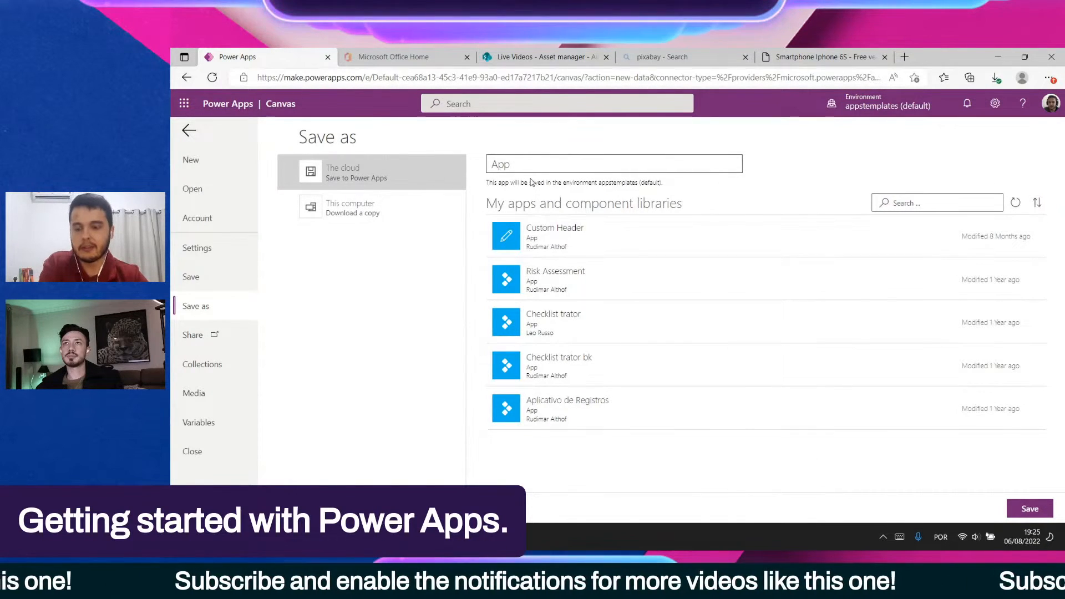
{"action": "type", "text": "Assets"}
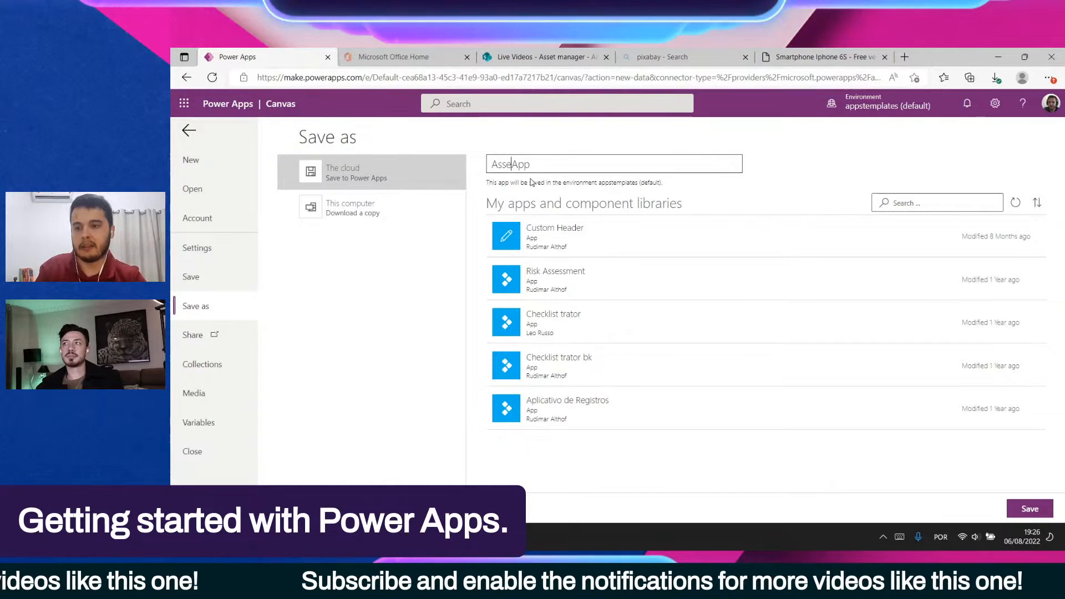
{"action": "key", "text": "End"}
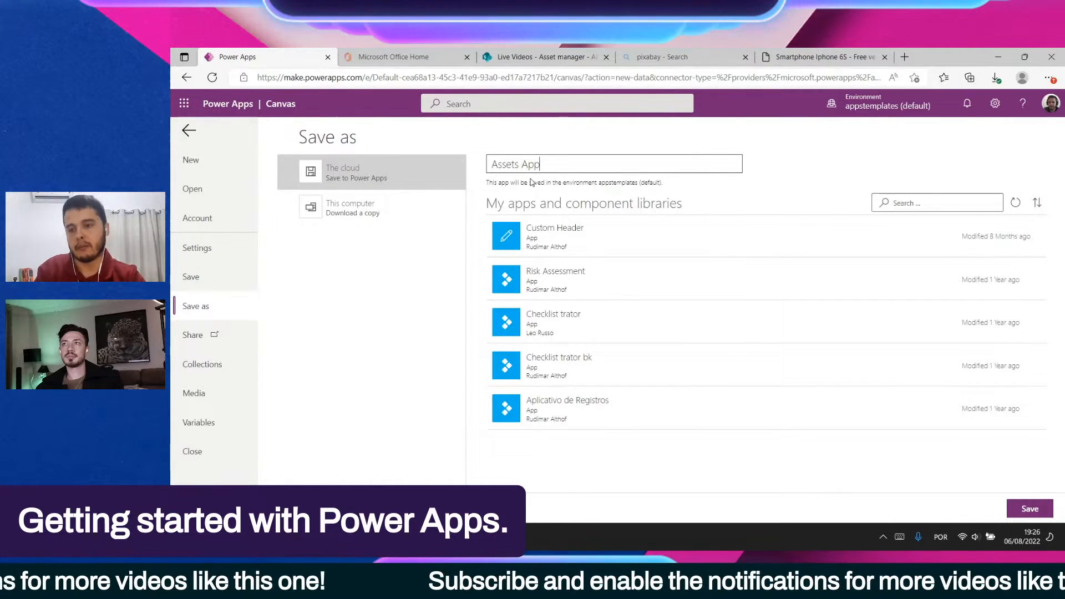
{"action": "type", "text": "Mobile"}
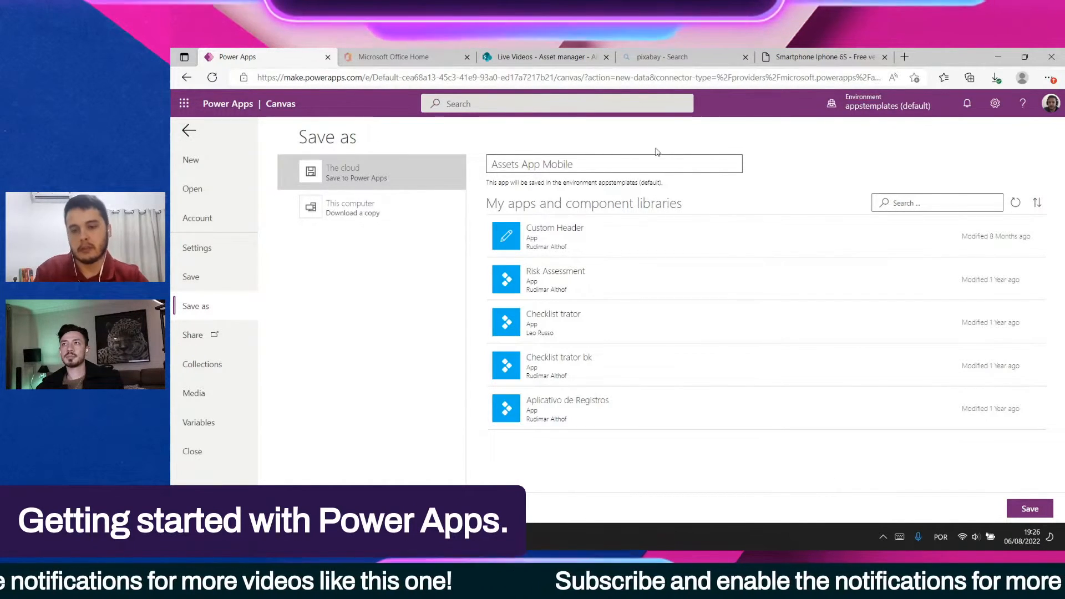
{"action": "left_click", "coordinate": [1011, 509]}
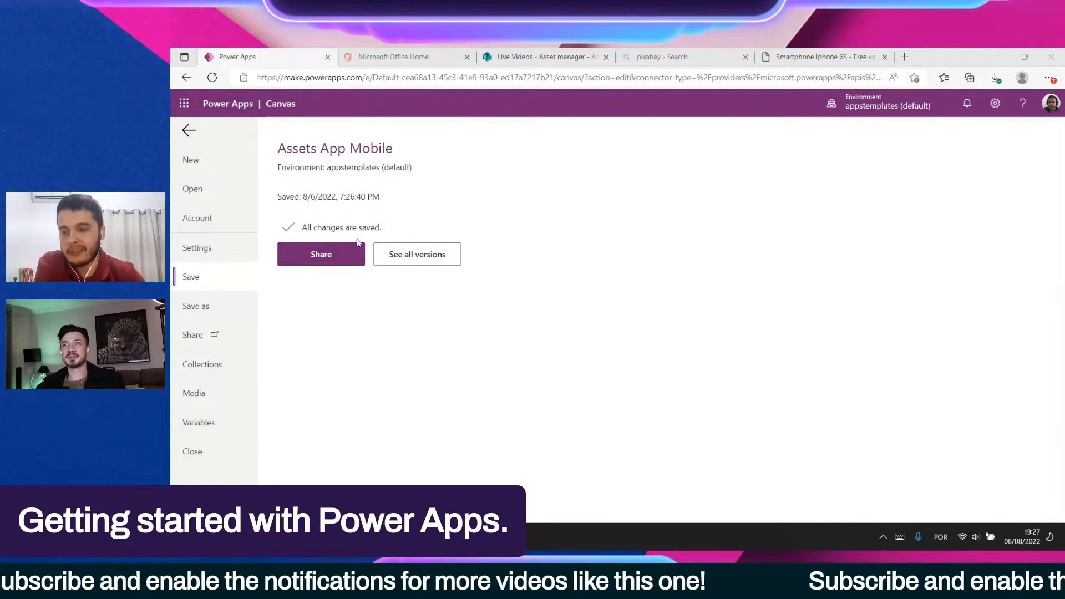
Share Assets App Mobile with a colleague as co-owner, and close the sharing pane
{"action": "left_click", "coordinate": [322, 256]}
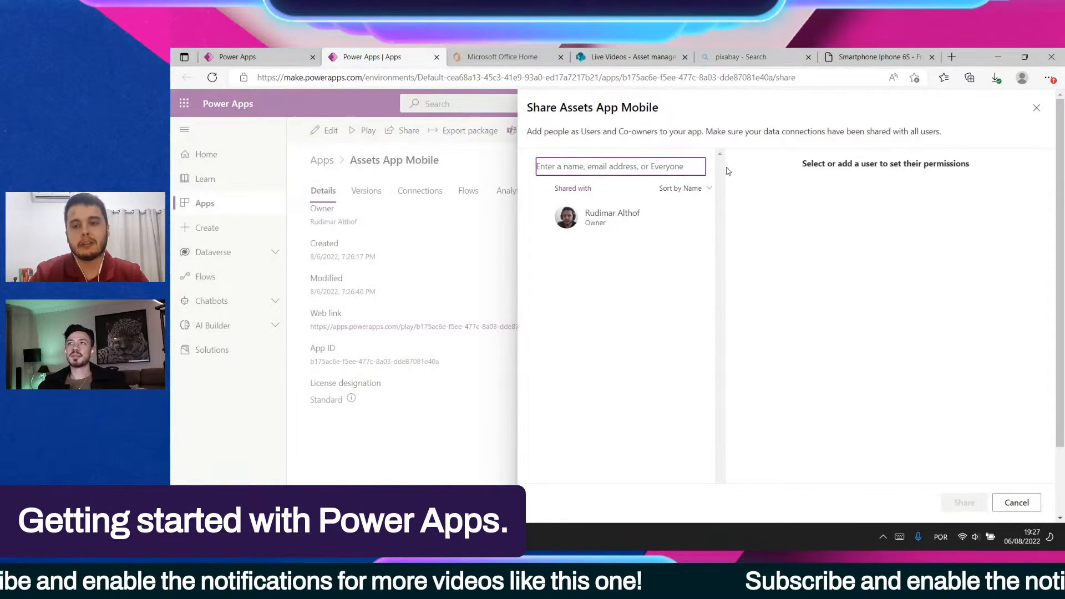
{"action": "left_click", "coordinate": [665, 170]}
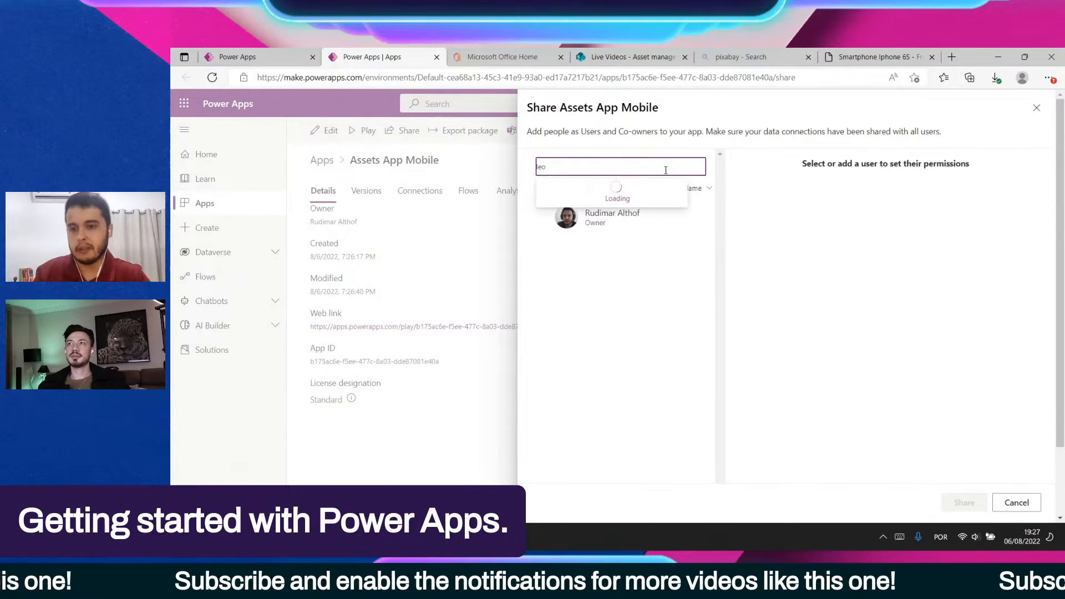
{"action": "left_click", "coordinate": [617, 192]}
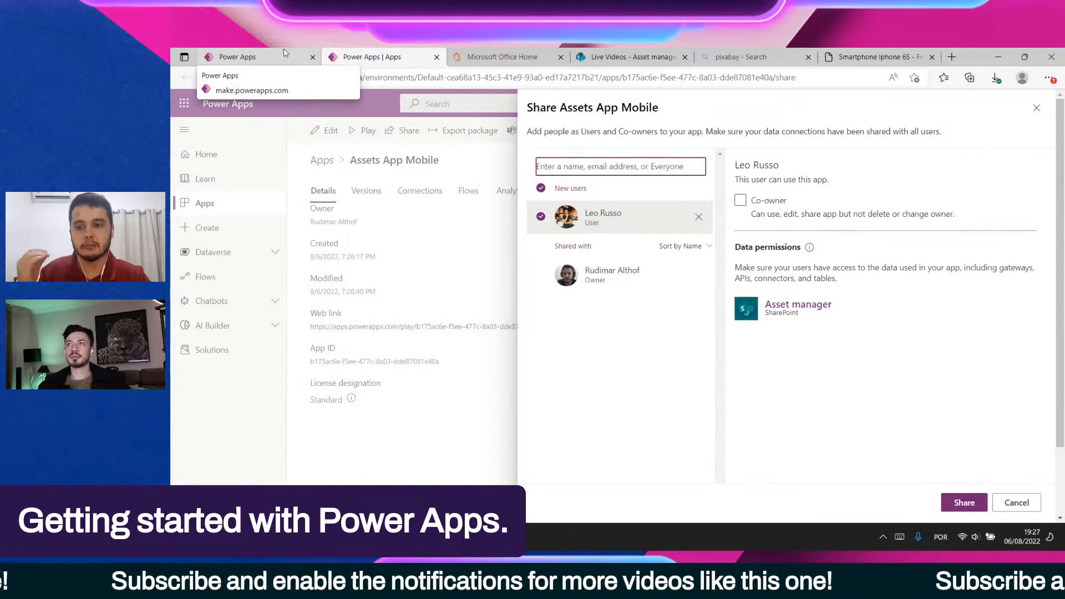
{"action": "left_click", "coordinate": [746, 199]}
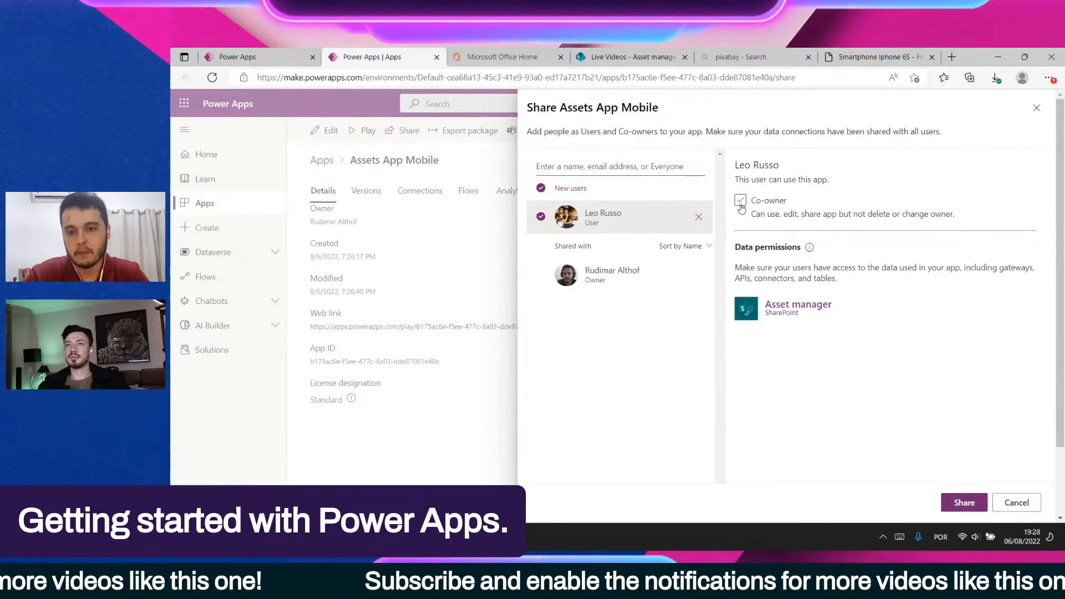
{"action": "left_click", "coordinate": [963, 500]}
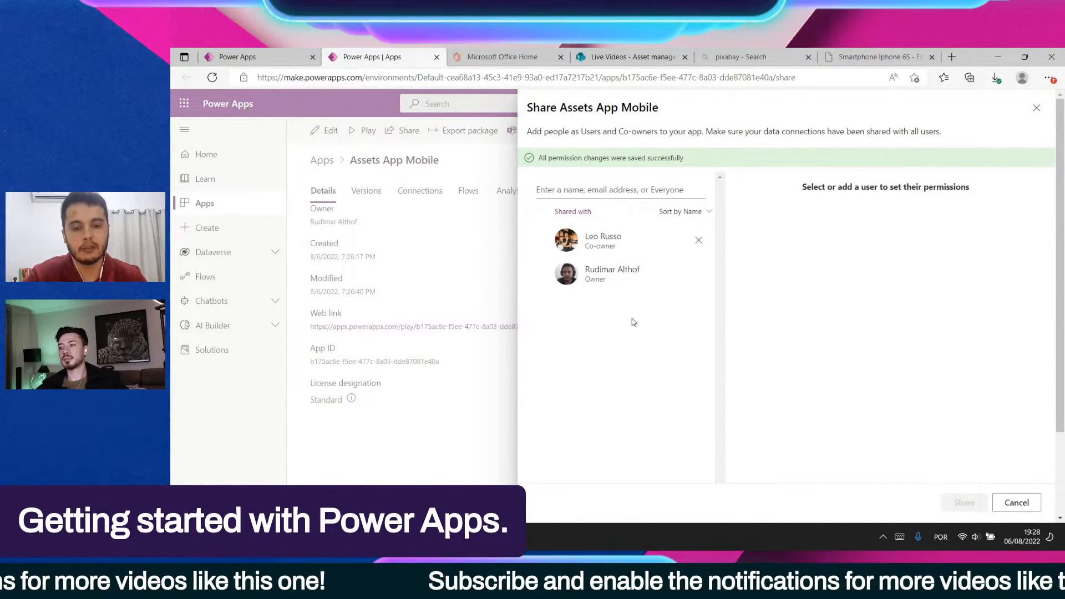
{"action": "left_click", "coordinate": [1035, 109]}
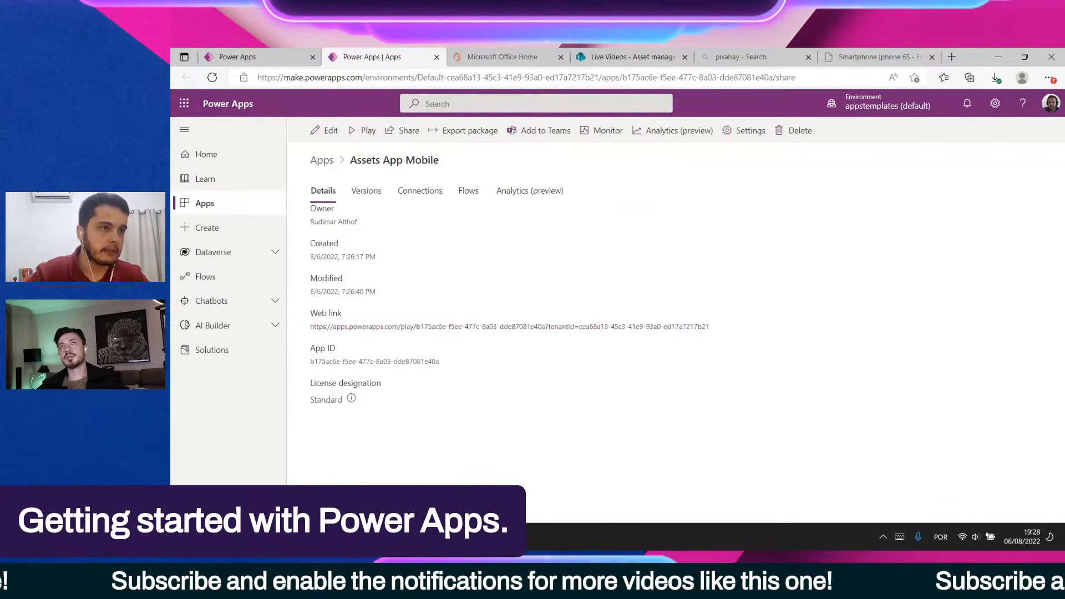
Close the Assets App Mobile editor, and switch to the Melon streaming studio to take the shared screen off the broadcast
{"action": "left_click", "coordinate": [327, 131]}
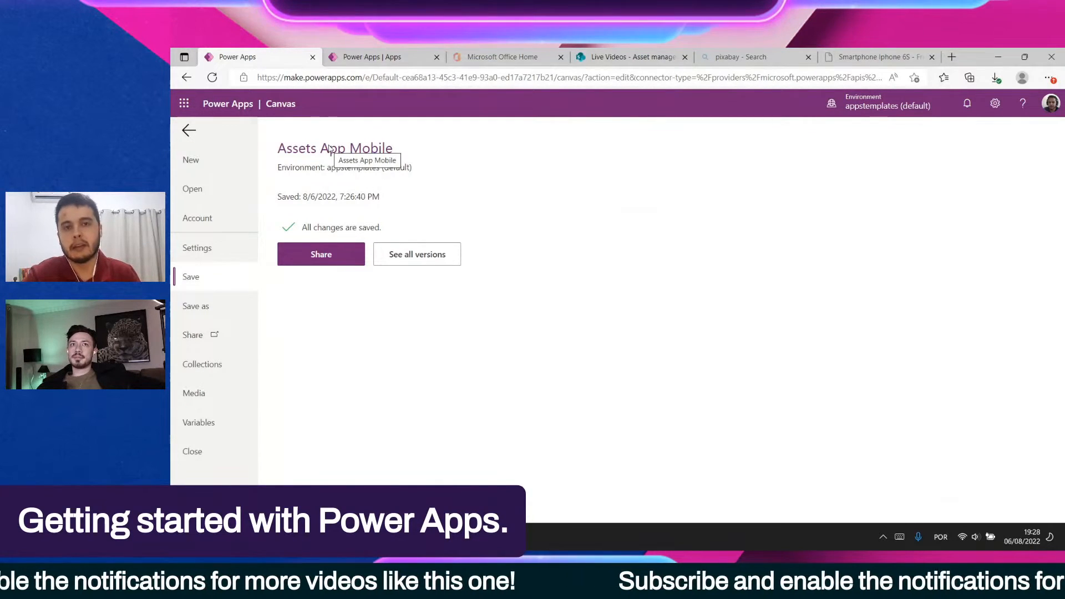
{"action": "left_click", "coordinate": [313, 57]}
{"action": "left_click", "coordinate": [675, 142]}
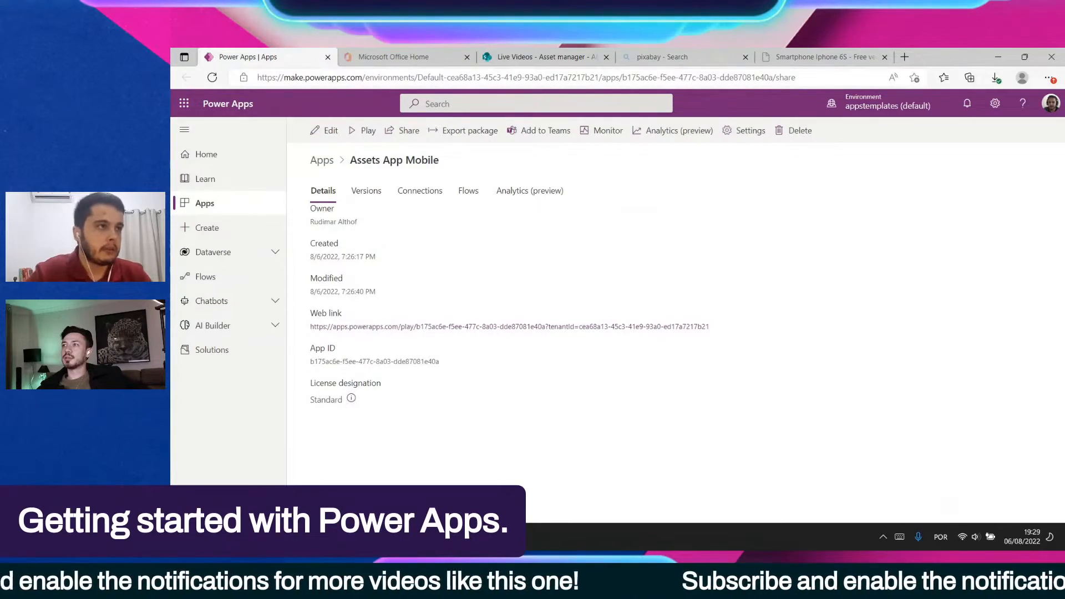
{"action": "left_click_drag", "start_coordinate": [716, 546], "coordinate": [592, 50]}
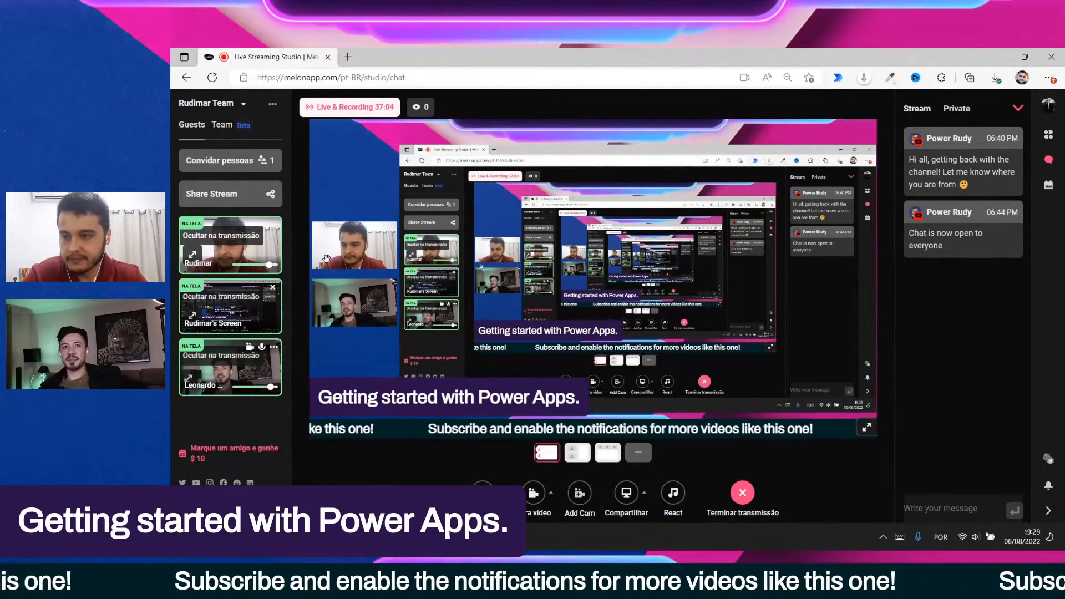
{"action": "left_click", "coordinate": [247, 309]}
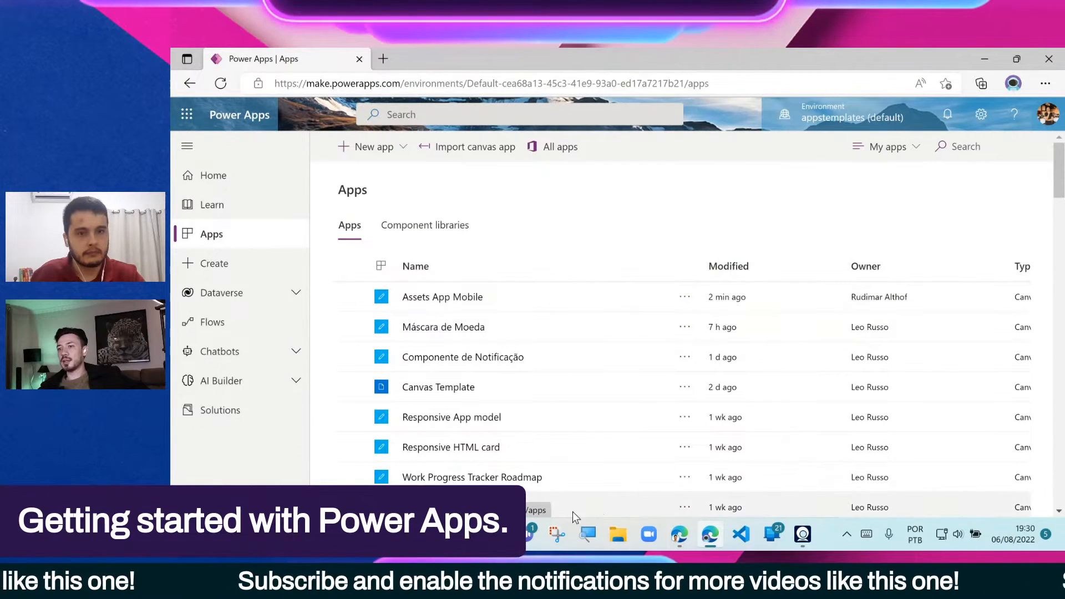
Try to open Assets App Mobile for editing from the Apps list, returning to the list after each attempt
{"action": "left_click", "coordinate": [685, 300]}
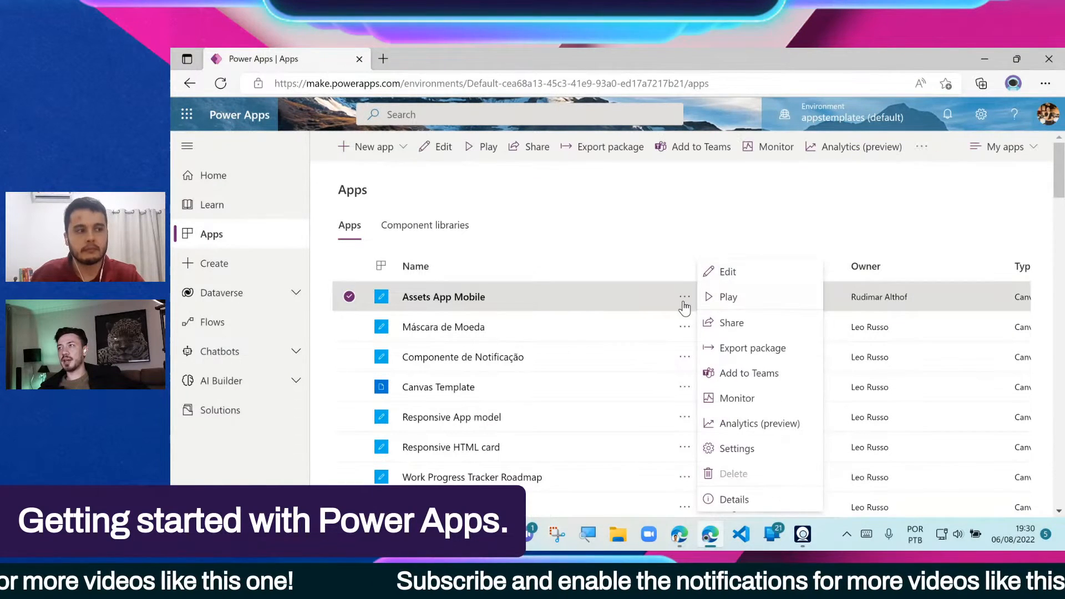
{"action": "left_click", "coordinate": [743, 277]}
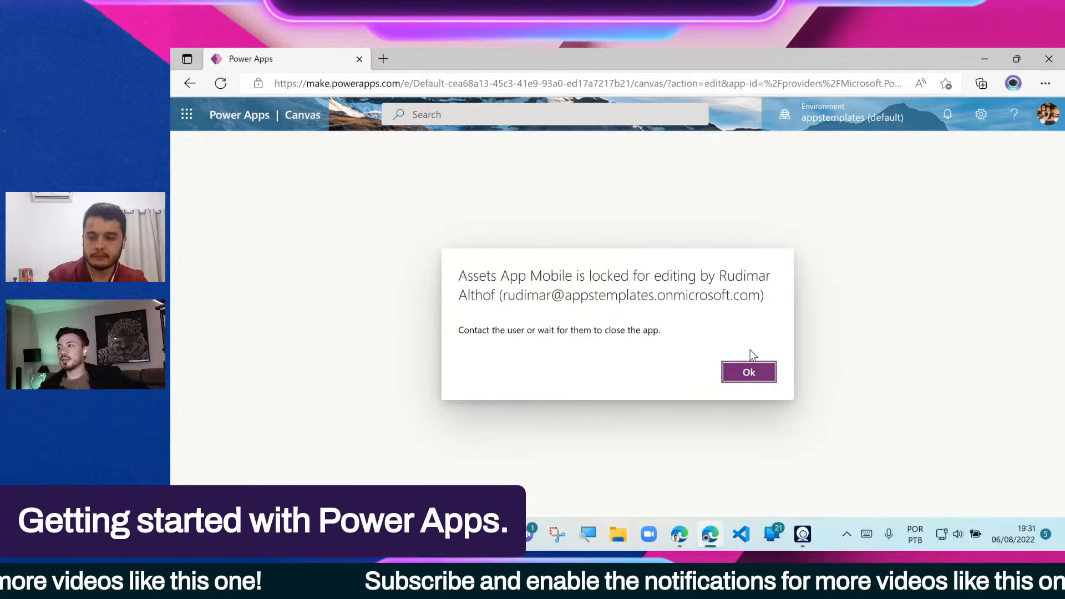
{"action": "left_click", "coordinate": [751, 370]}
{"action": "scroll", "coordinate": [482, 333], "scroll_direction": "down", "scroll_amount": 1}
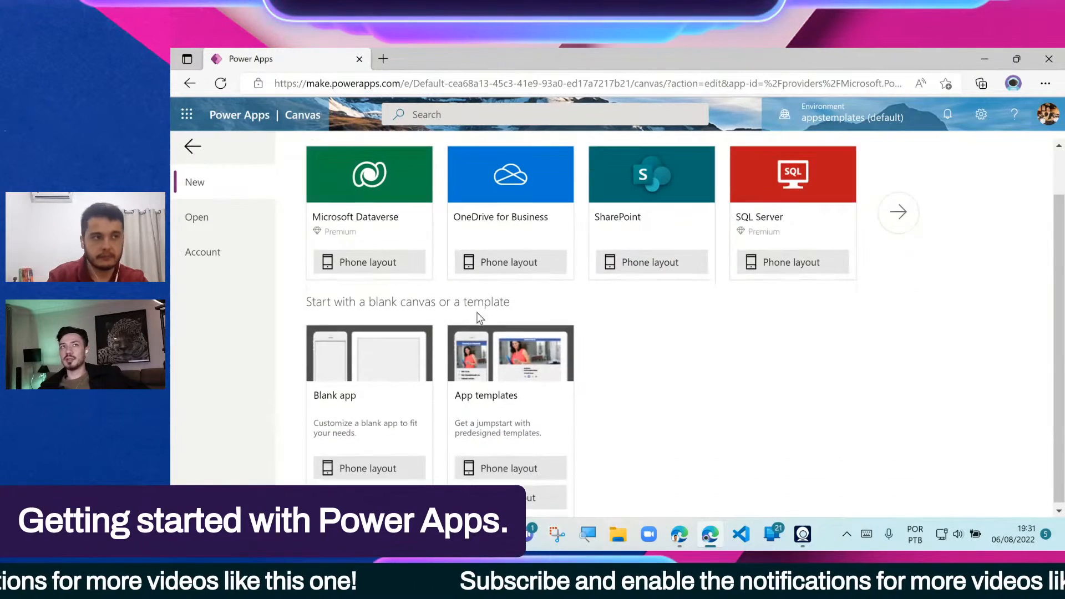
{"action": "left_click", "coordinate": [193, 148]}
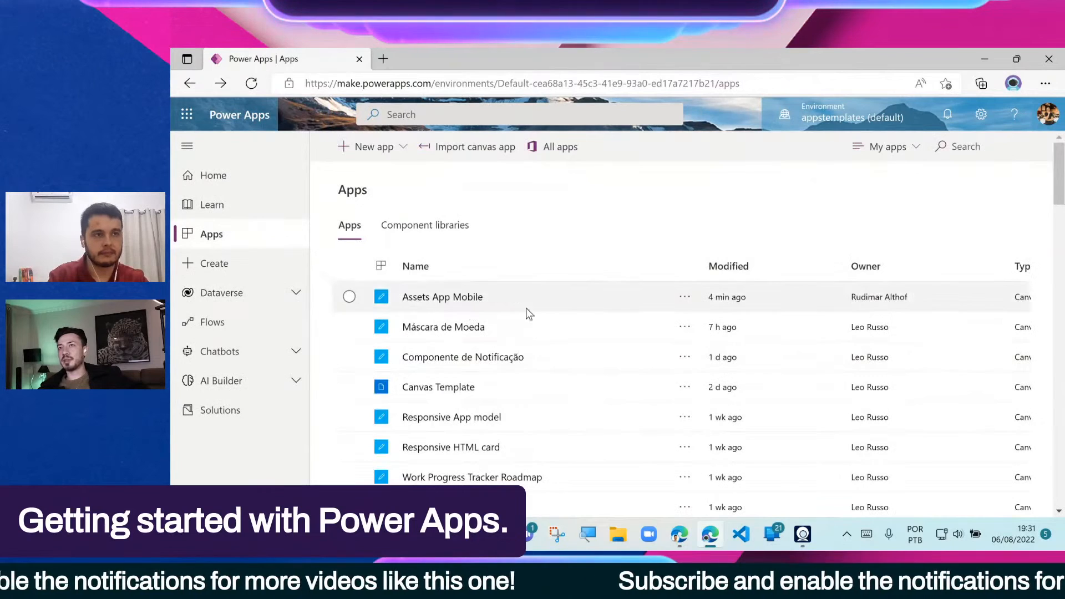
{"action": "left_click", "coordinate": [686, 302]}
{"action": "left_click", "coordinate": [686, 300]}
{"action": "left_click", "coordinate": [728, 272]}
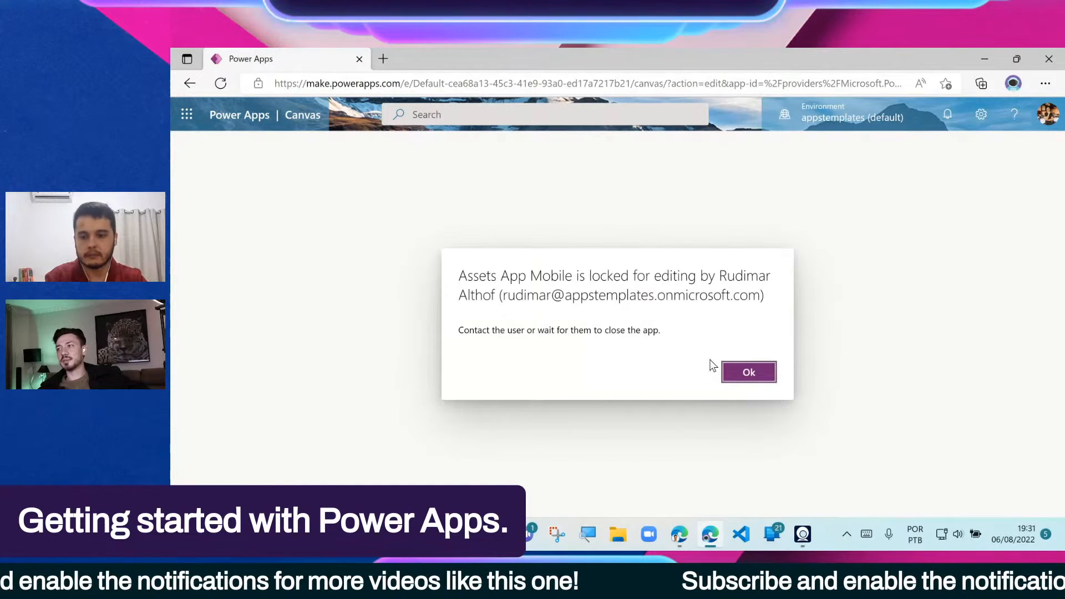
{"action": "left_click", "coordinate": [737, 370]}
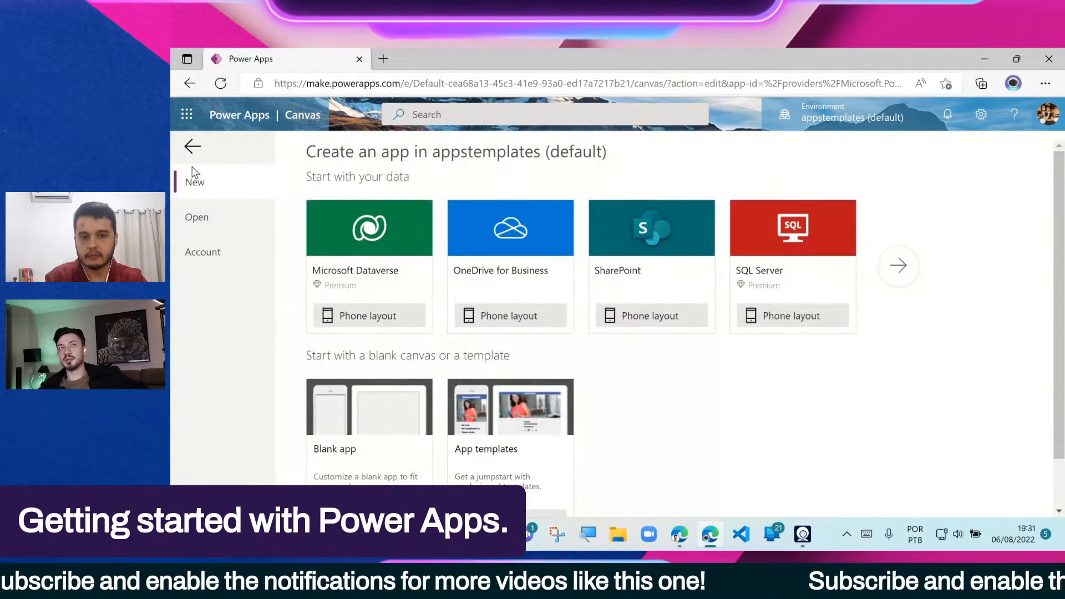
{"action": "left_click", "coordinate": [218, 149]}
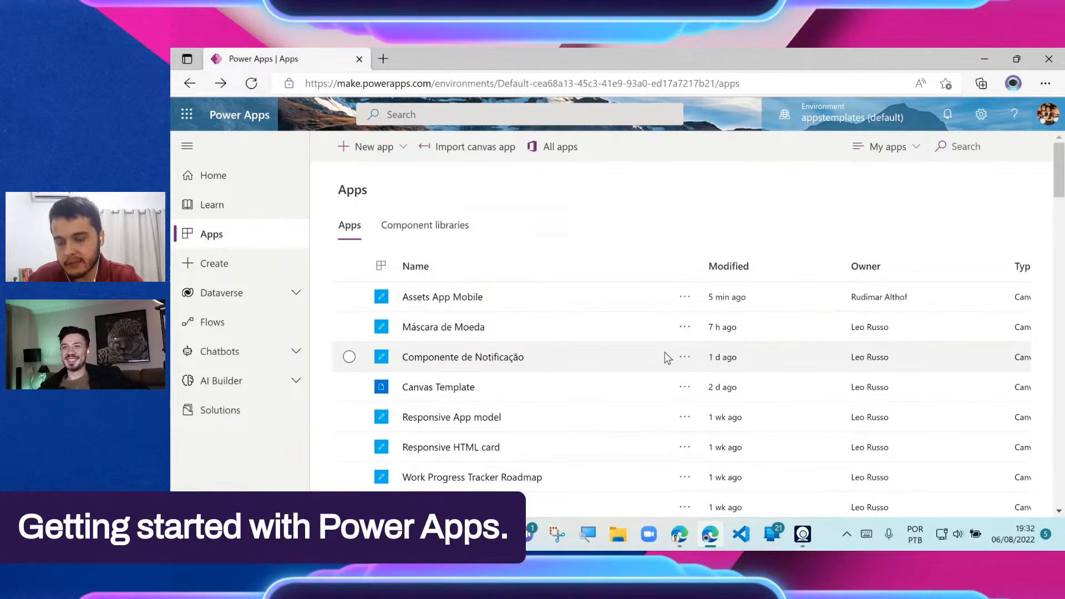
Run Assets App Mobile from the Apps list and allow it to use the SharePoint connection
{"action": "mouse_move", "coordinate": [716, 531]}
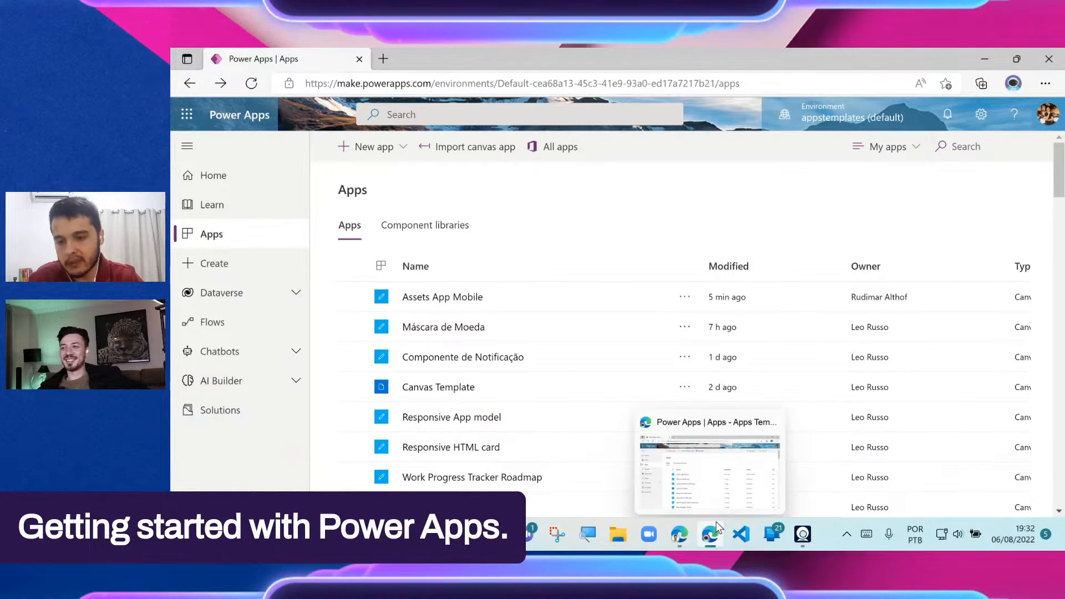
{"action": "left_click", "coordinate": [458, 297]}
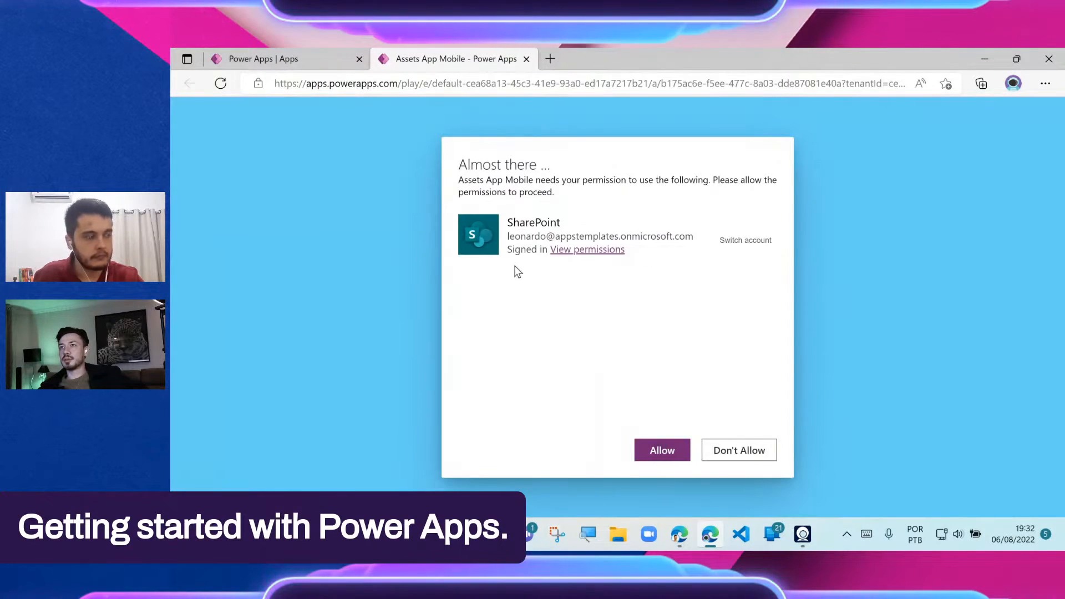
{"action": "left_click", "coordinate": [657, 451]}
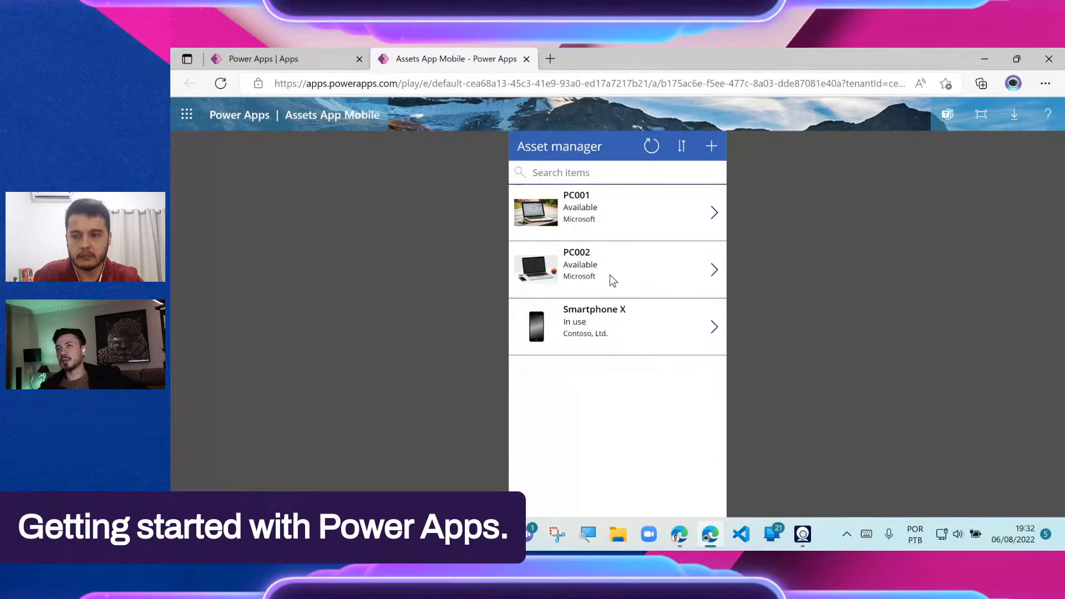
Look at the details of asset PC001 in the running app and return to the asset list
{"action": "left_click", "coordinate": [714, 214]}
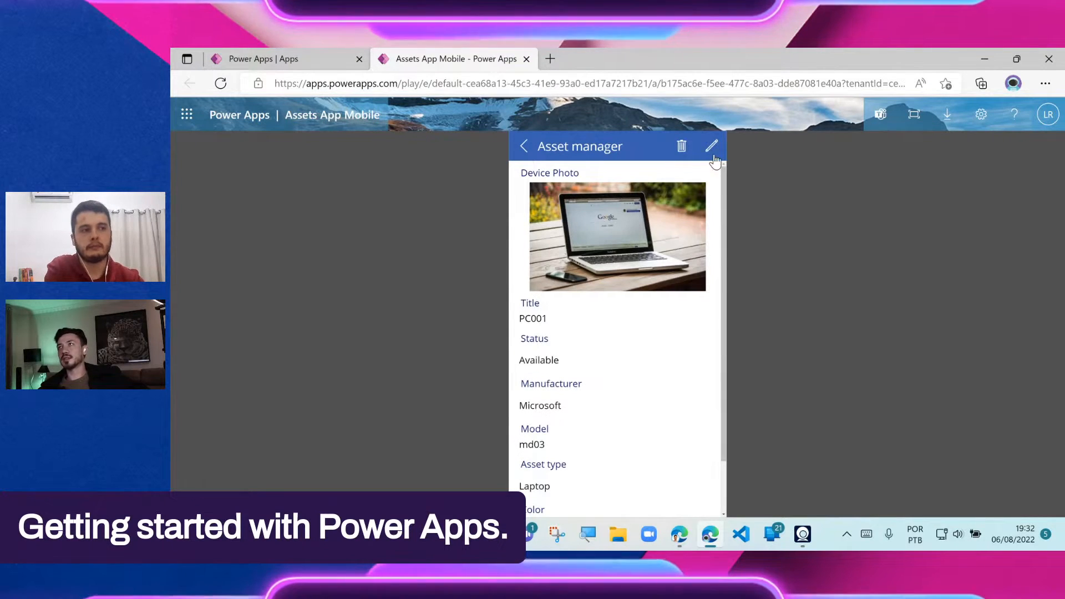
{"action": "left_click", "coordinate": [524, 148]}
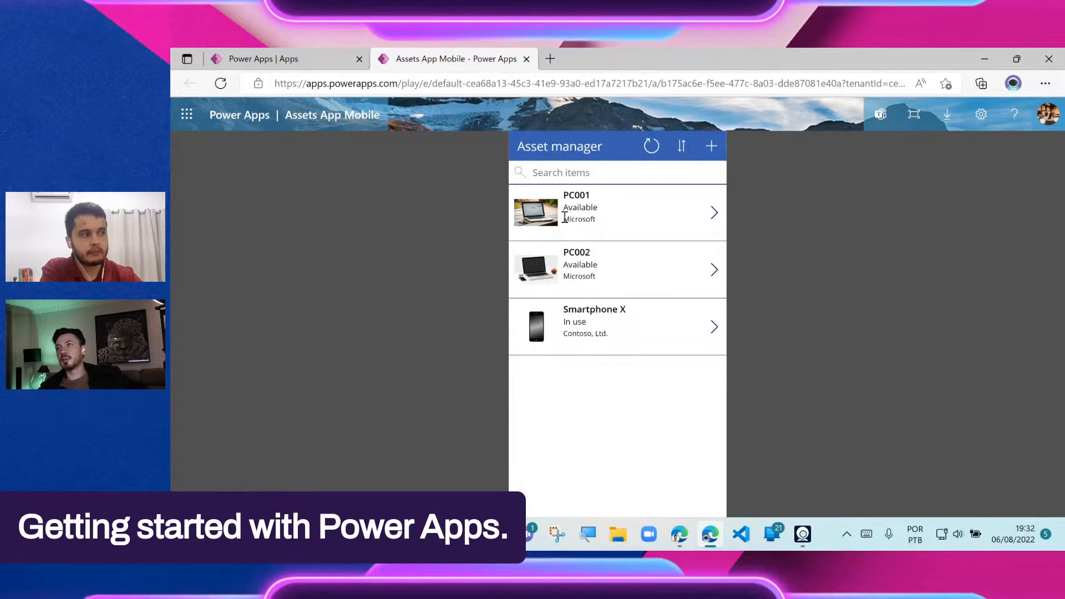
{"action": "left_click", "coordinate": [713, 216]}
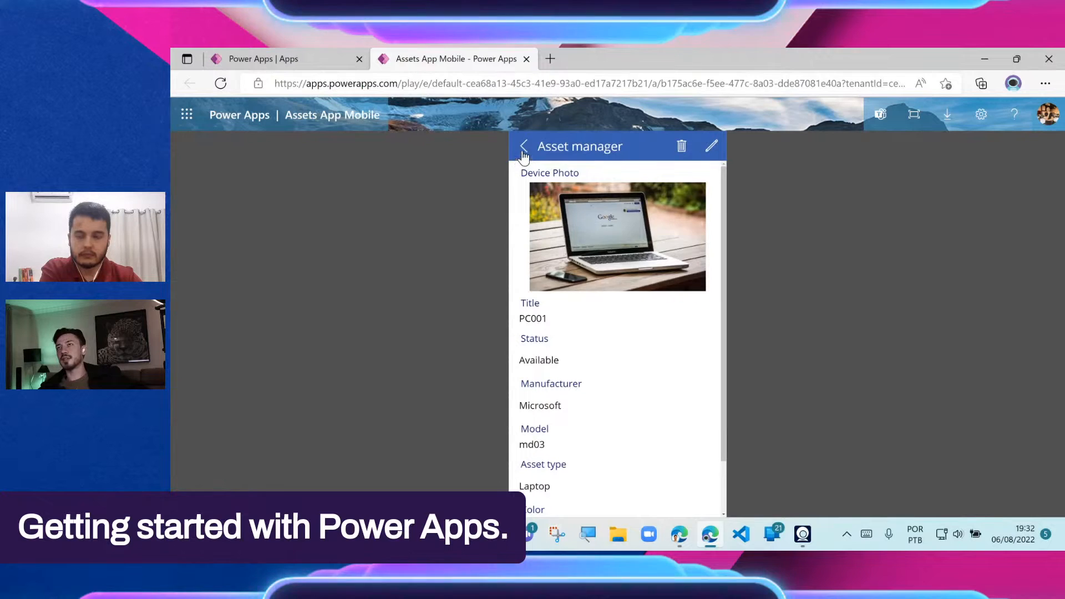
{"action": "left_click", "coordinate": [523, 147]}
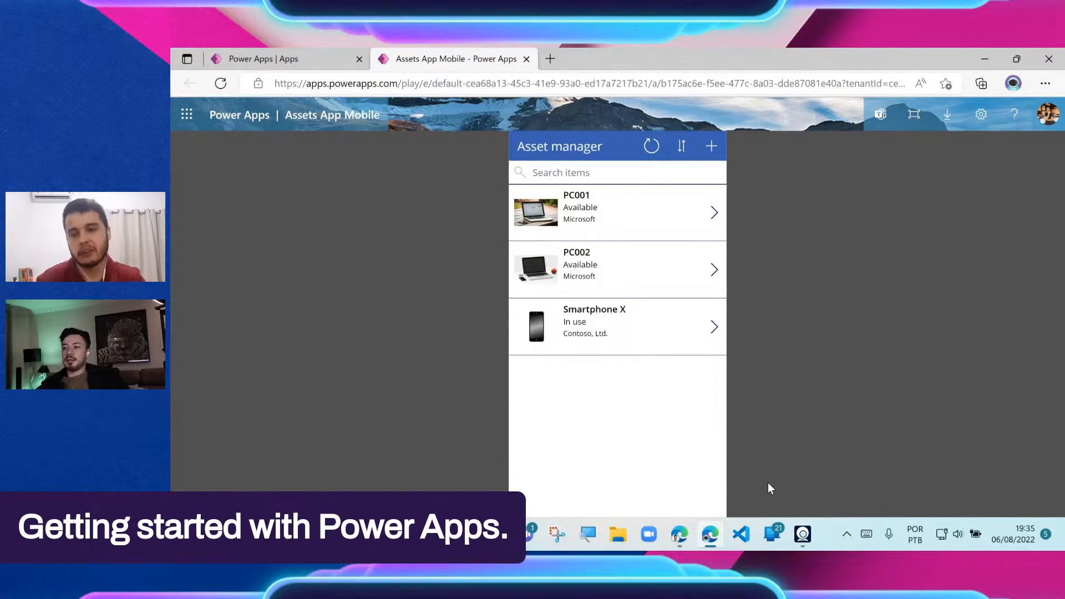
{"action": "left_click", "coordinate": [709, 536]}
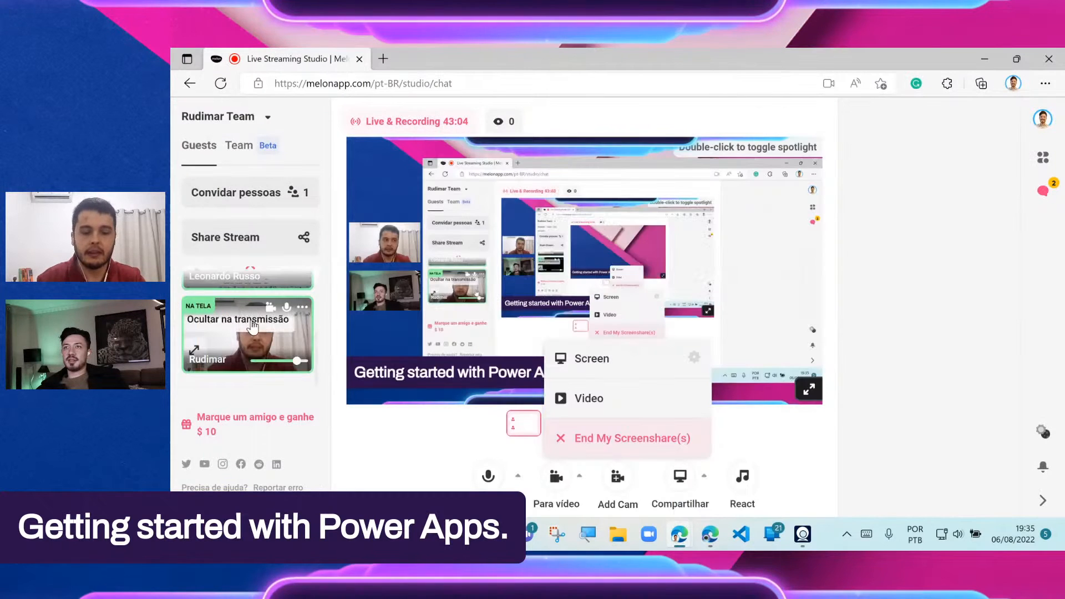
{"action": "scroll", "coordinate": [280, 334], "scroll_direction": "up", "scroll_amount": 2}
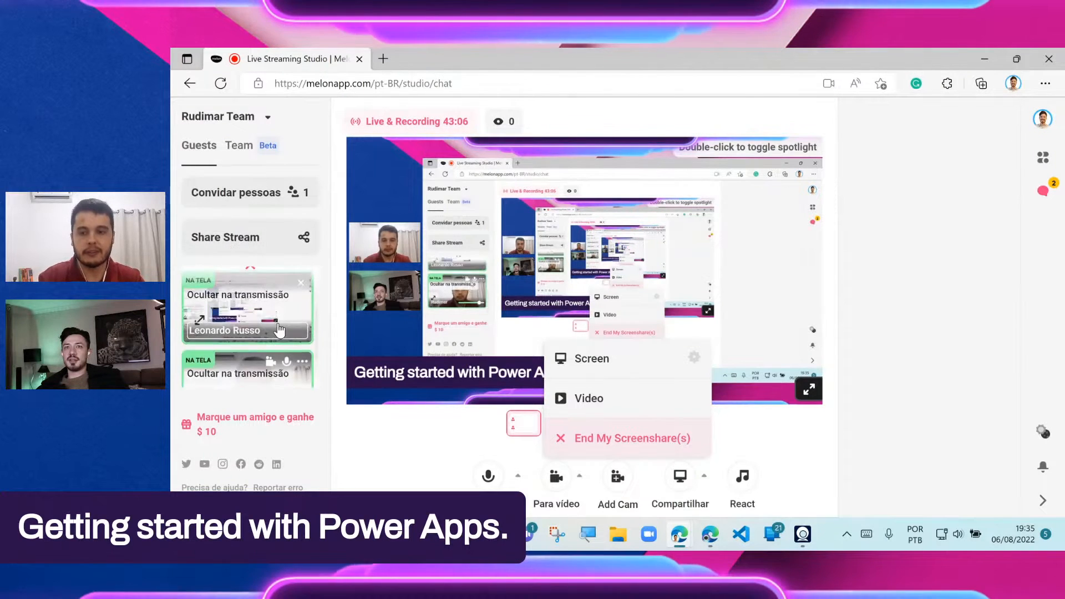
{"action": "scroll", "coordinate": [275, 373], "scroll_direction": "down", "scroll_amount": 1}
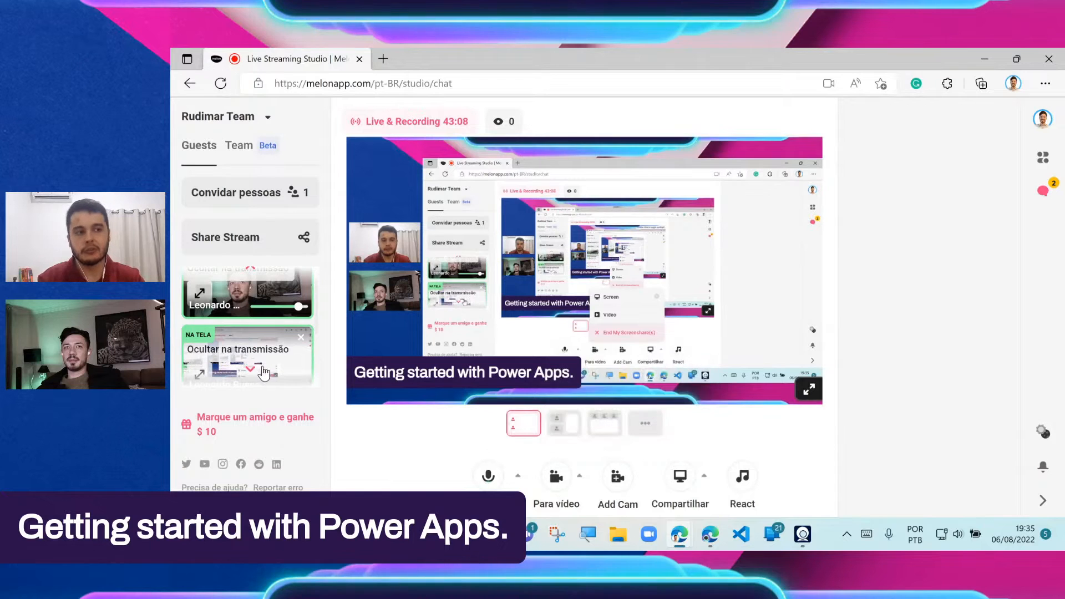
{"action": "scroll", "coordinate": [260, 361], "scroll_direction": "down", "scroll_amount": 1}
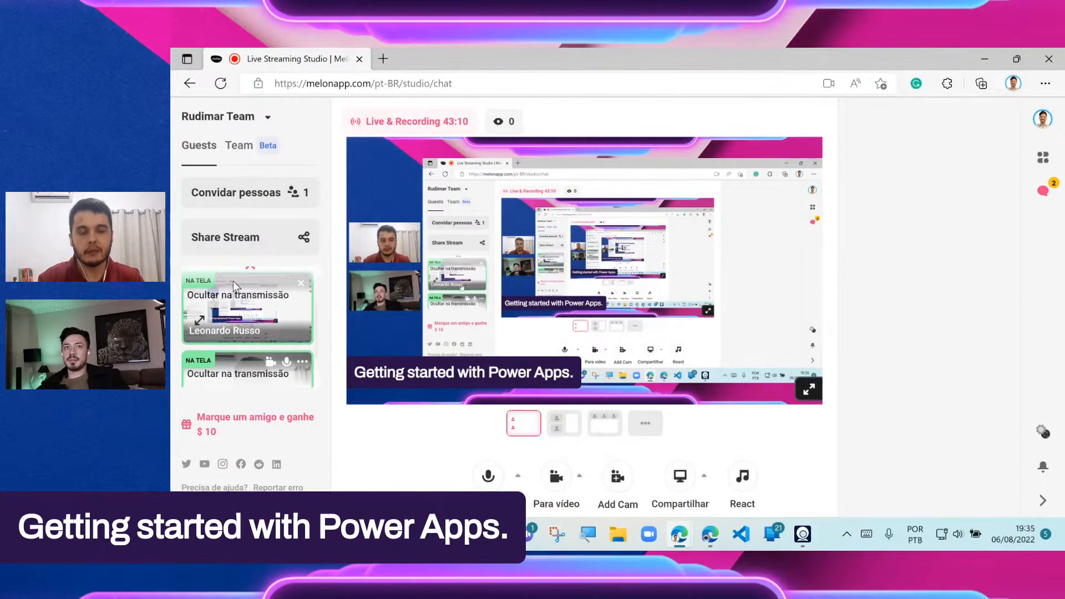
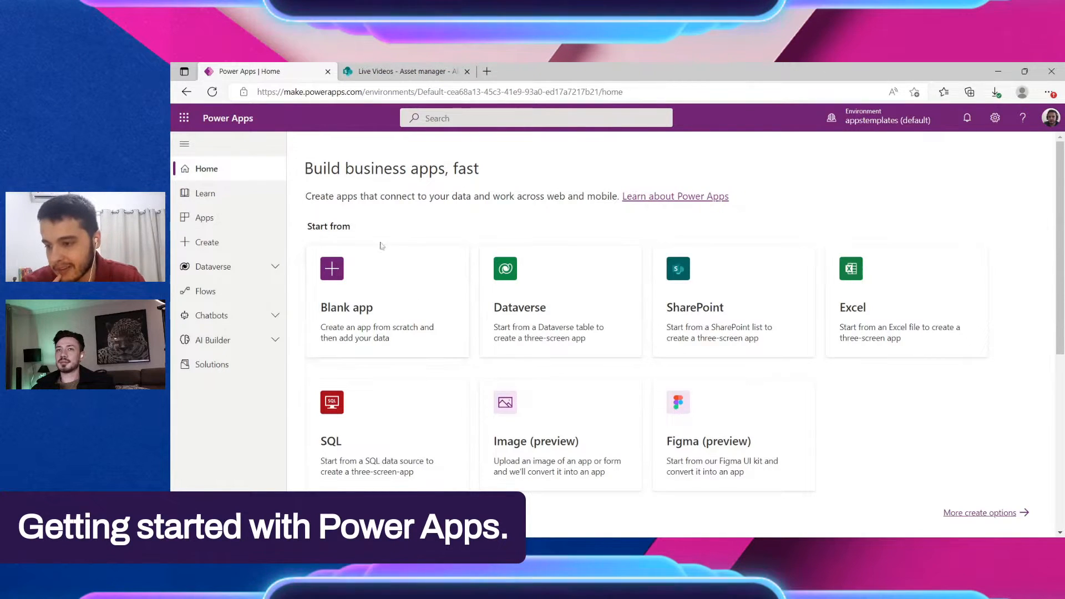
Review the types of blank app offered on the Home page and the new app options on the Apps page
{"action": "left_click", "coordinate": [423, 283]}
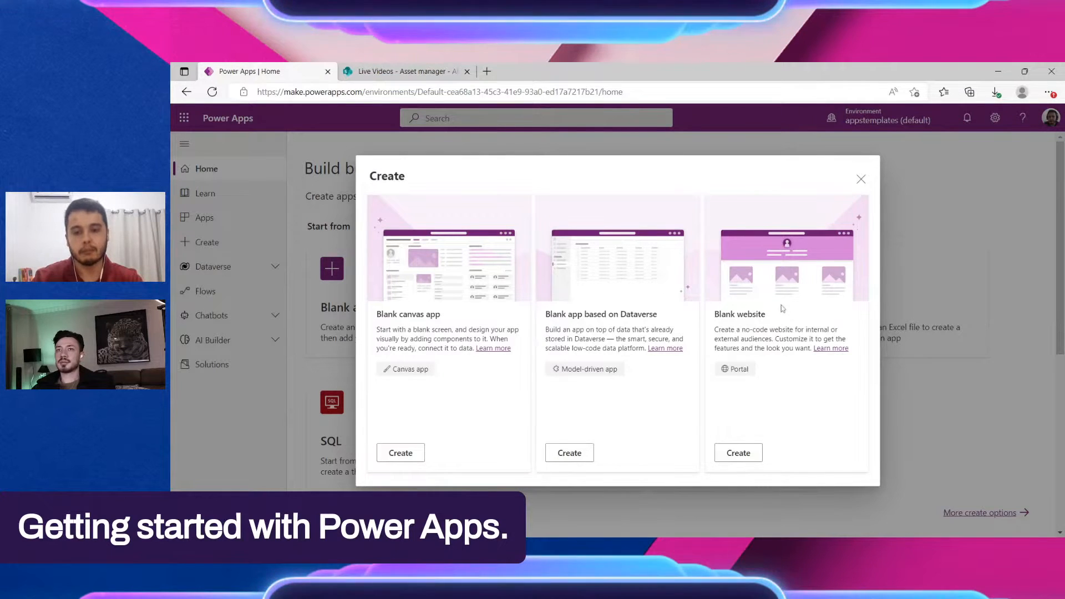
{"action": "left_click", "coordinate": [862, 179]}
{"action": "left_click", "coordinate": [242, 222]}
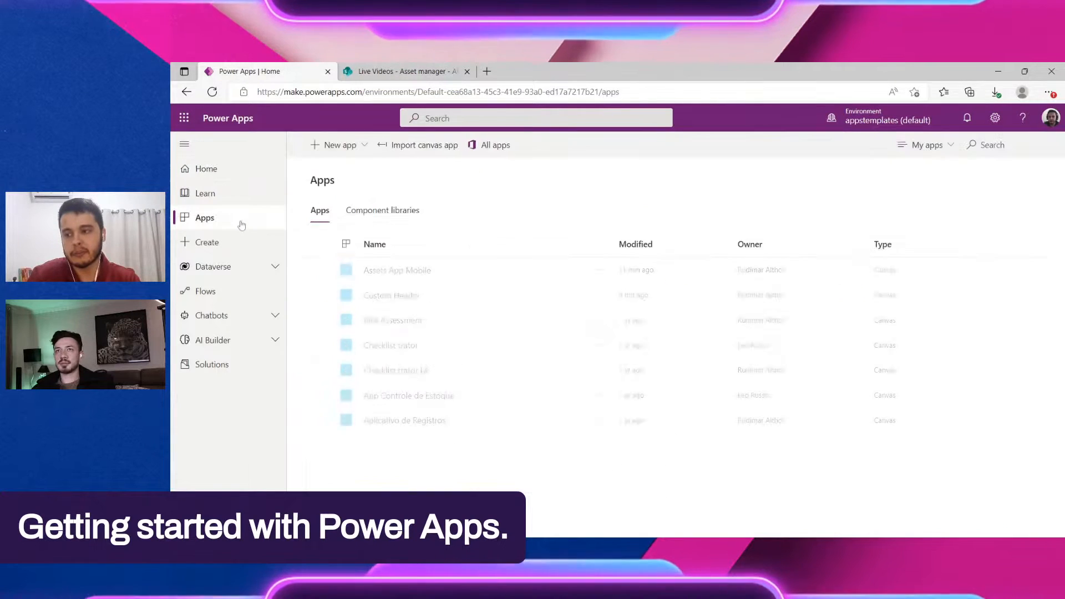
{"action": "left_click", "coordinate": [337, 145]}
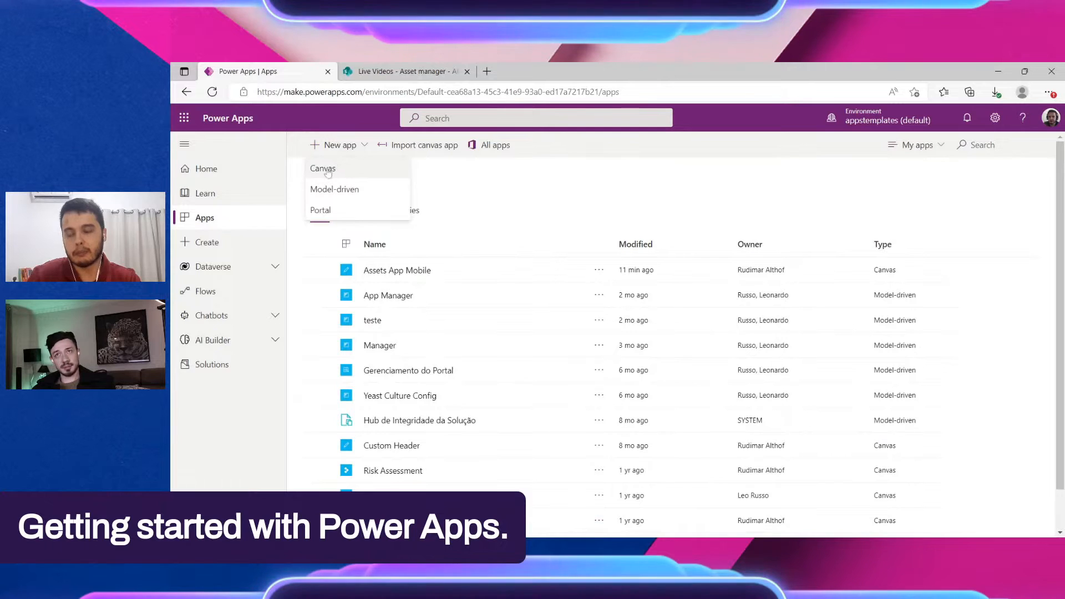
Create a blank canvas app named "Asset Request" in Tablet format from the Create page
{"action": "left_click", "coordinate": [263, 246]}
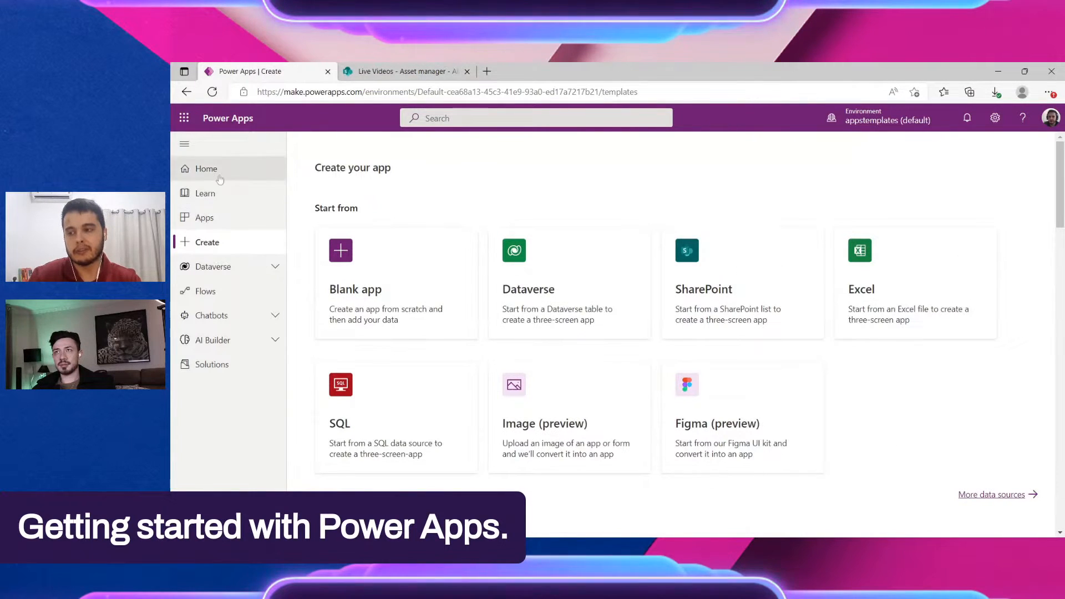
{"action": "left_click", "coordinate": [394, 288]}
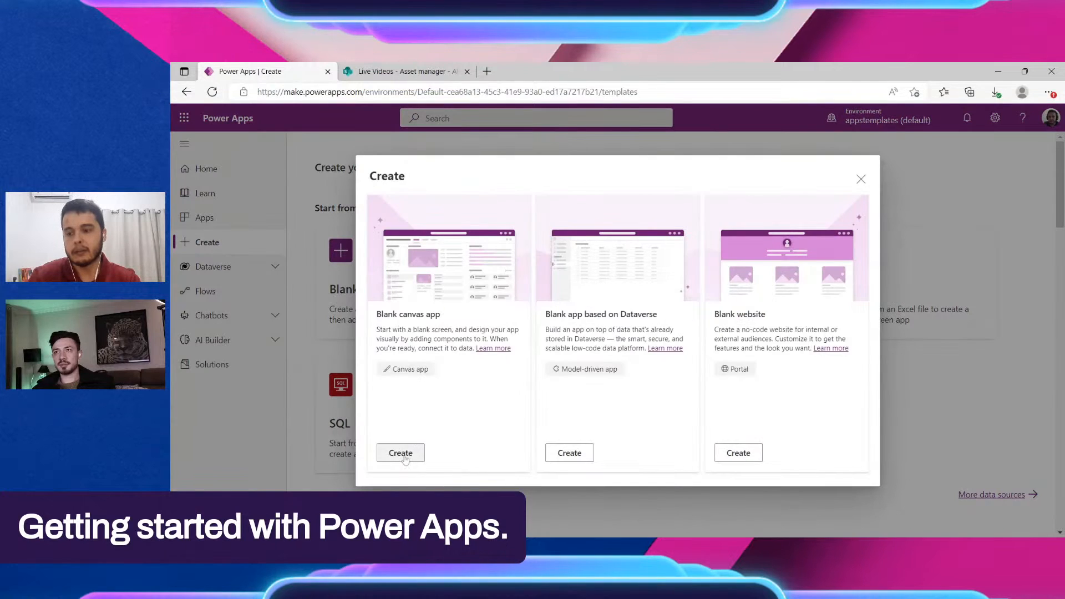
{"action": "left_click", "coordinate": [402, 454]}
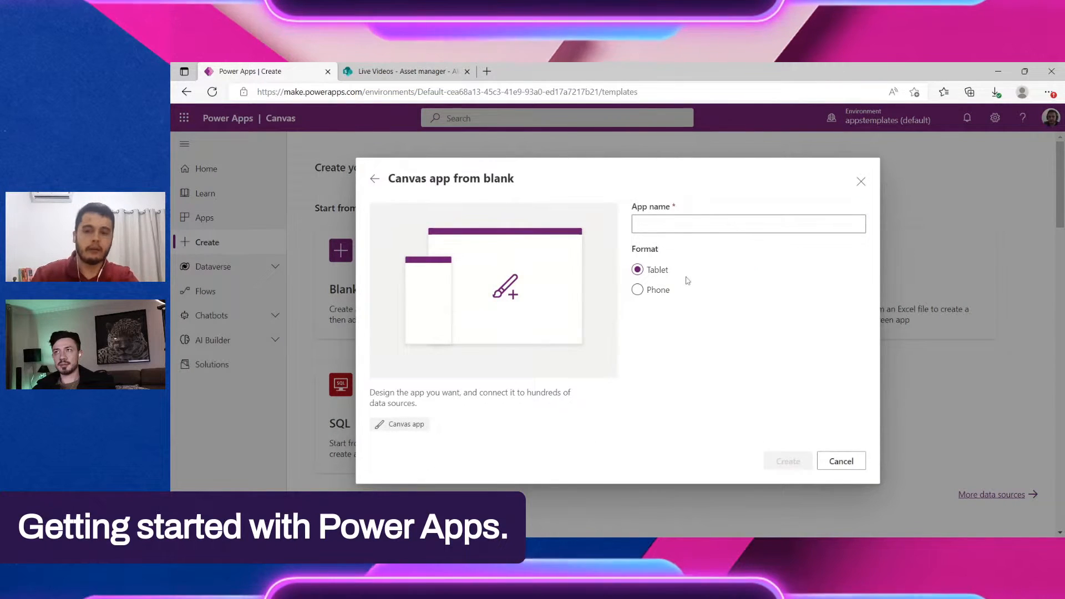
{"action": "left_click", "coordinate": [663, 295]}
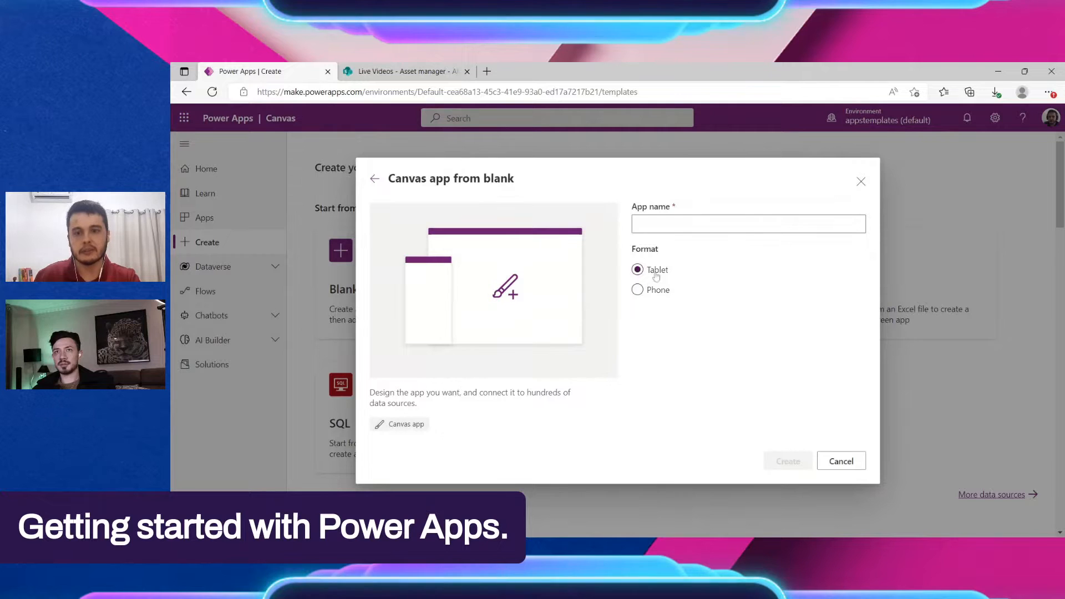
{"action": "left_click", "coordinate": [664, 295]}
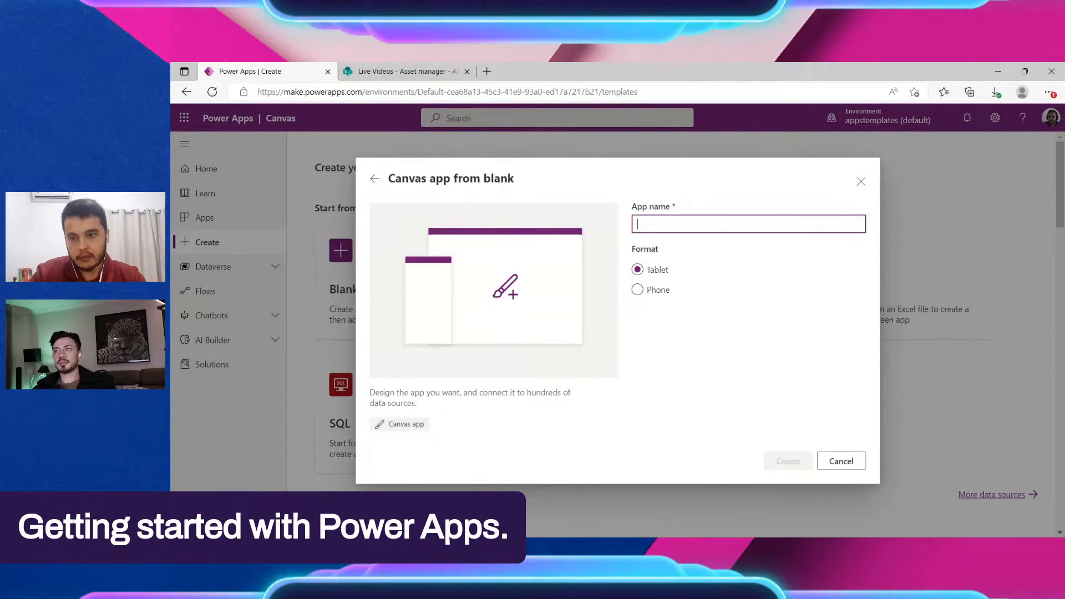
{"action": "type", "text": "Inventory"}
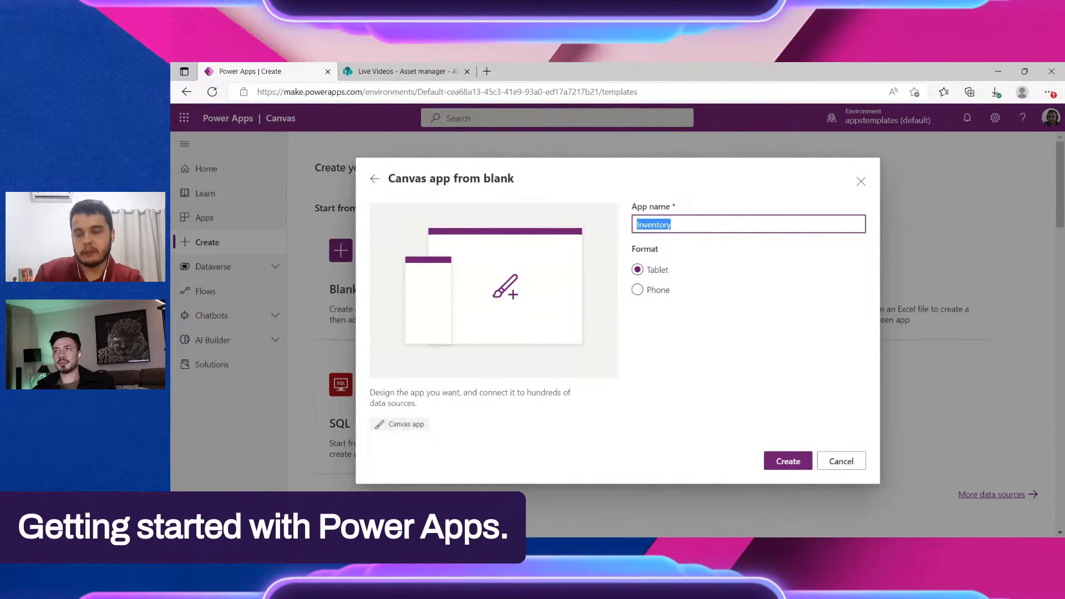
{"action": "key", "text": "BackSpace"}
{"action": "type", "text": "Asset R"}
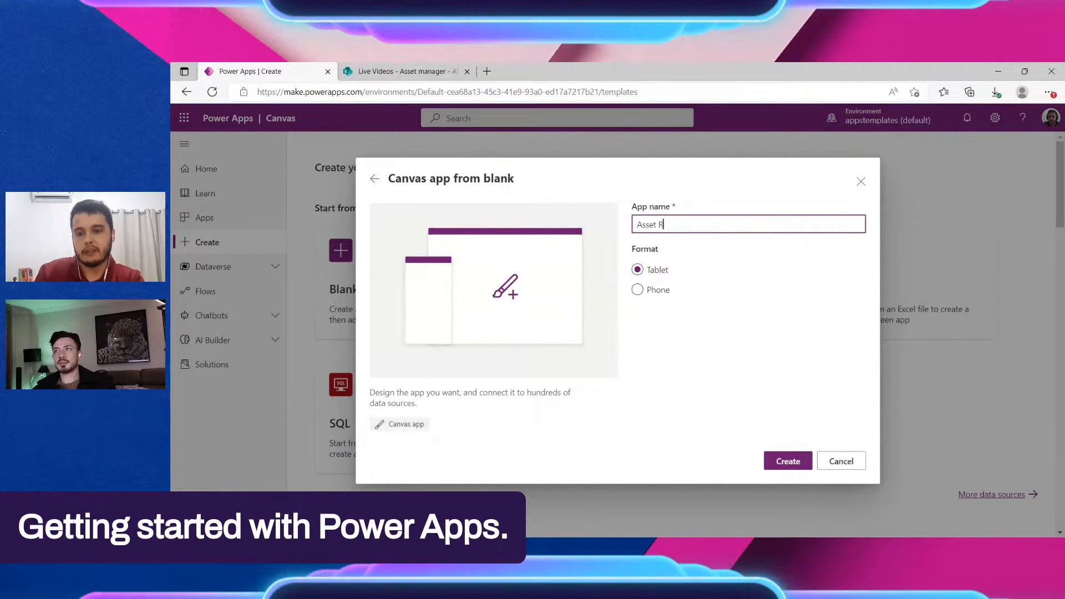
{"action": "type", "text": "equest"}
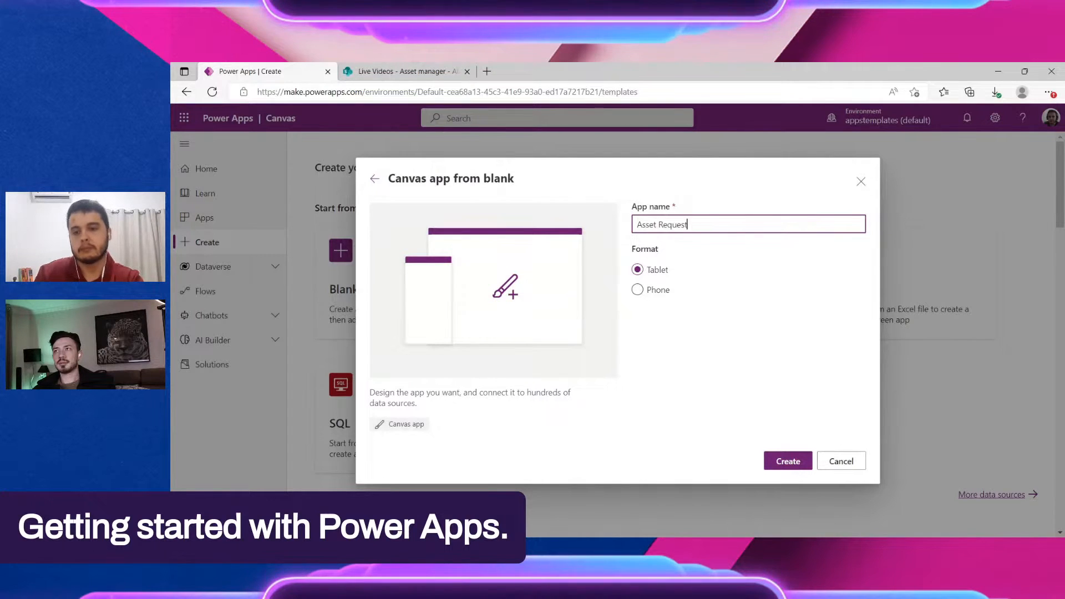
{"action": "left_click", "coordinate": [792, 460]}
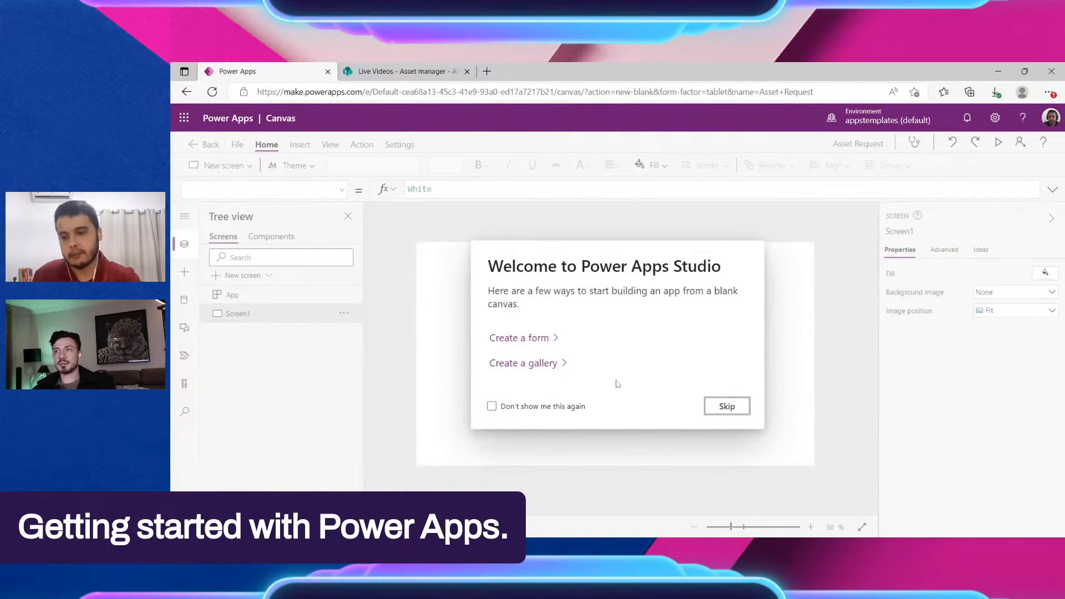
Skip the welcome dialog and review the templates available for a new screen
{"action": "left_click", "coordinate": [727, 406]}
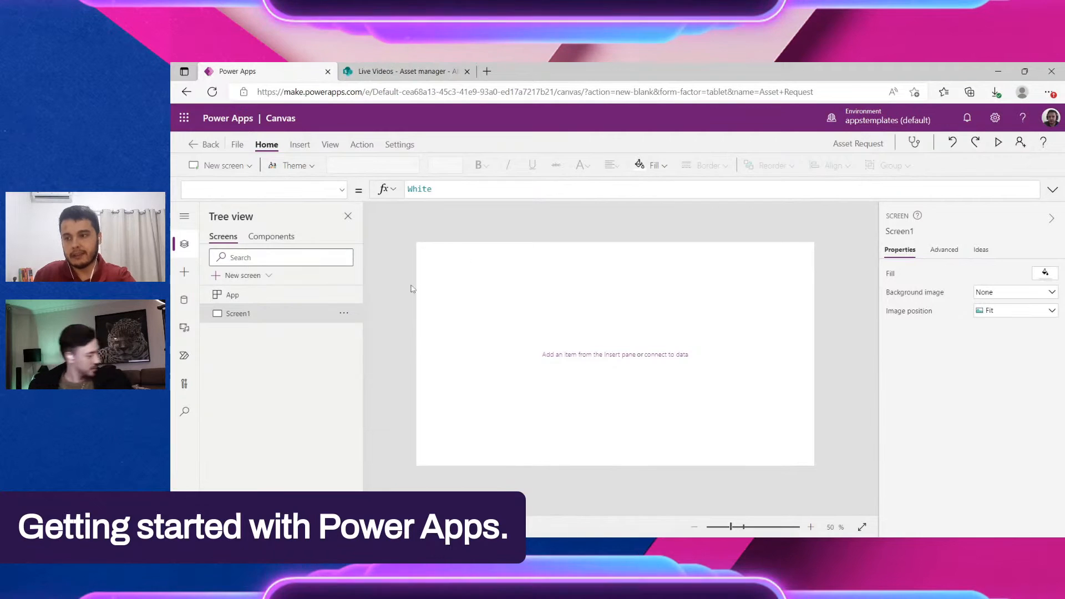
{"action": "left_click", "coordinate": [248, 166]}
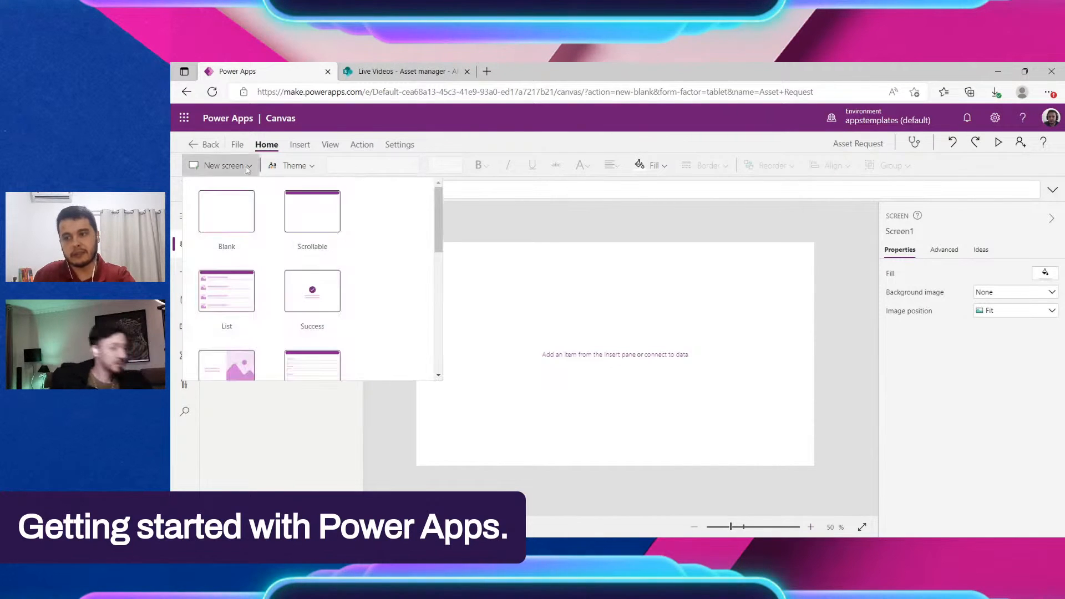
{"action": "scroll", "coordinate": [355, 300], "scroll_direction": "down", "scroll_amount": 5}
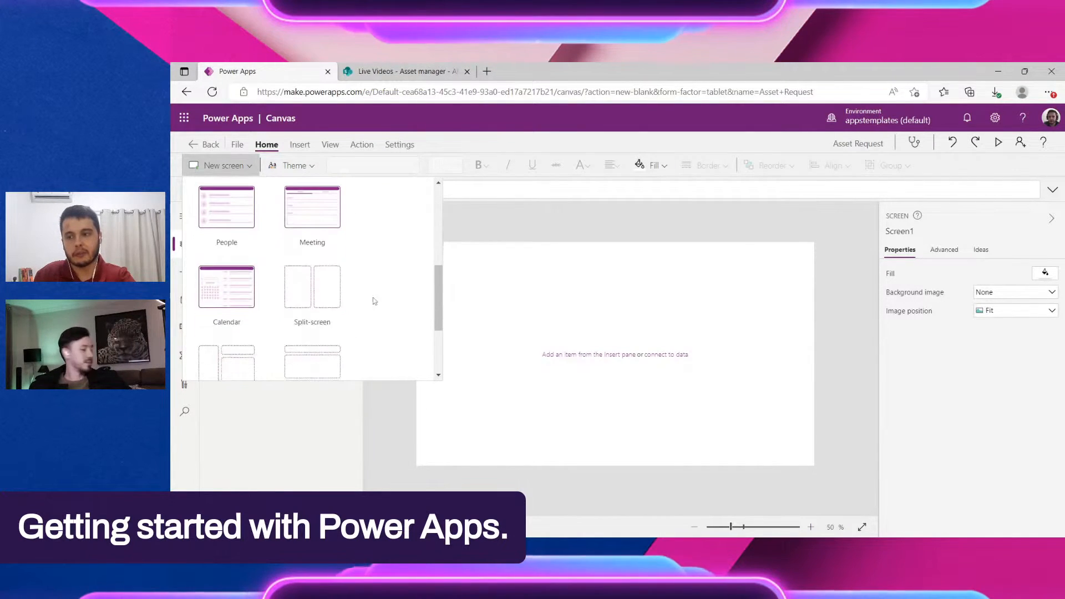
{"action": "scroll", "coordinate": [311, 300], "scroll_direction": "down", "scroll_amount": 3}
{"action": "scroll", "coordinate": [282, 316], "scroll_direction": "up", "scroll_amount": 3}
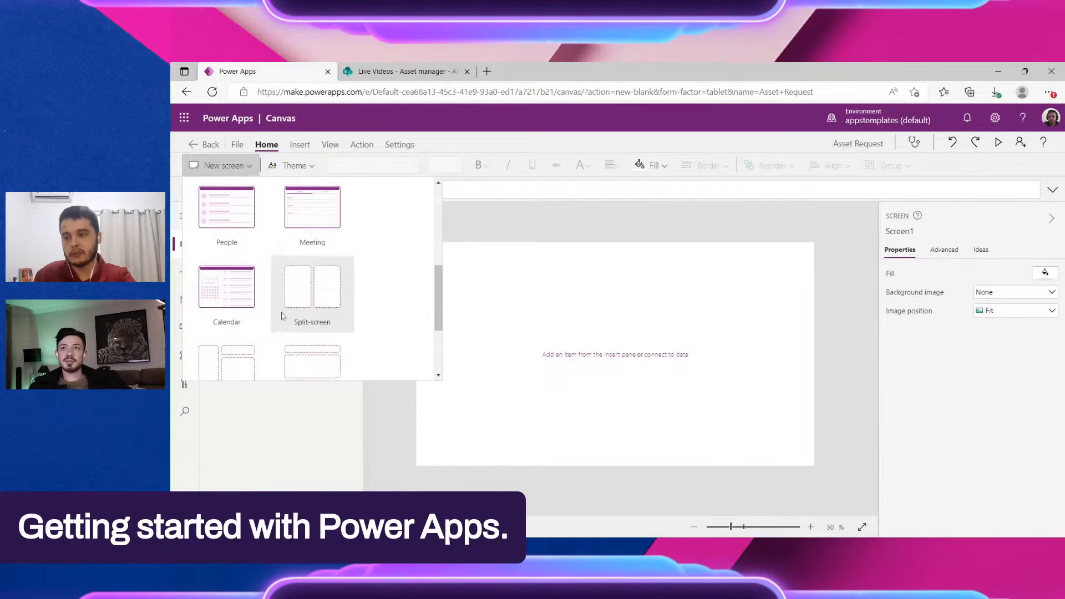
{"action": "scroll", "coordinate": [281, 316], "scroll_direction": "down", "scroll_amount": 2}
{"action": "scroll", "coordinate": [288, 289], "scroll_direction": "up", "scroll_amount": 3}
Review the insert, view and action commands, the general app settings, and the names of the studio's side navigation sections
{"action": "left_click", "coordinate": [299, 145]}
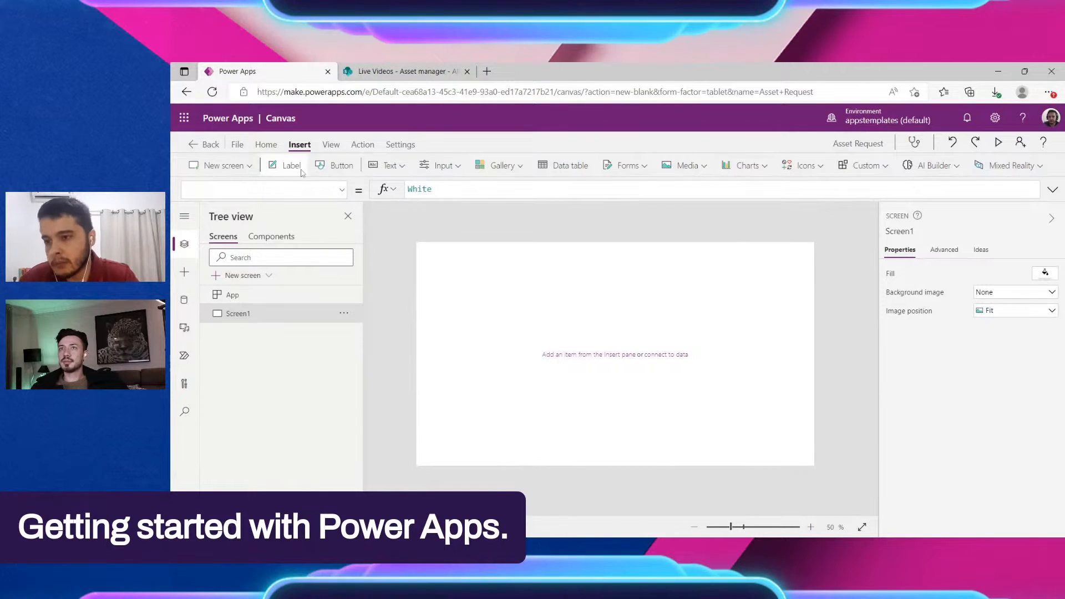
{"action": "left_click", "coordinate": [330, 145]}
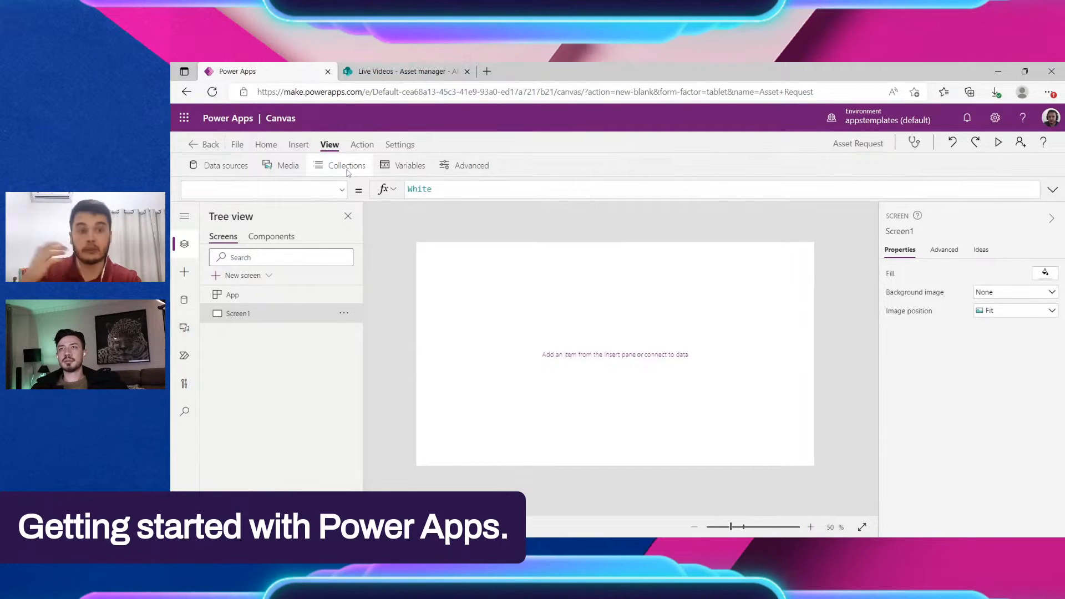
{"action": "left_click", "coordinate": [361, 144]}
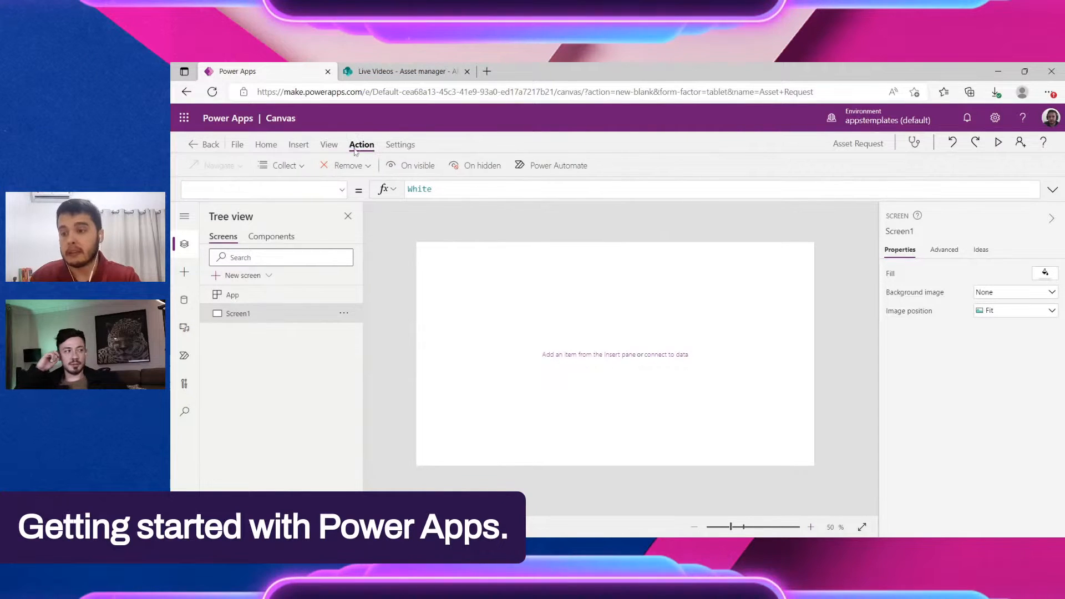
{"action": "left_click", "coordinate": [401, 145]}
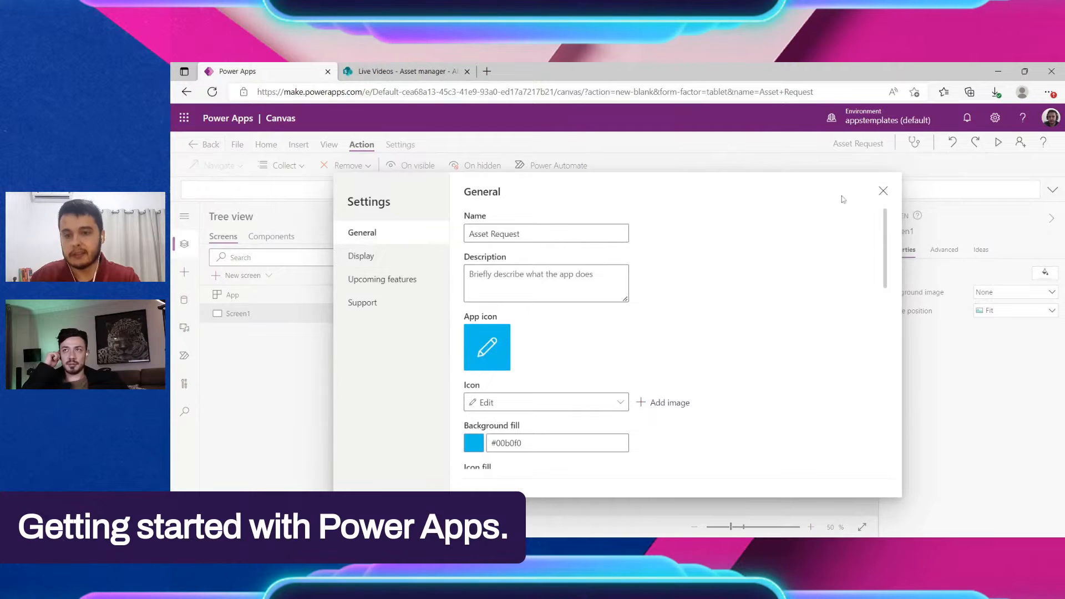
{"action": "left_click", "coordinate": [883, 192]}
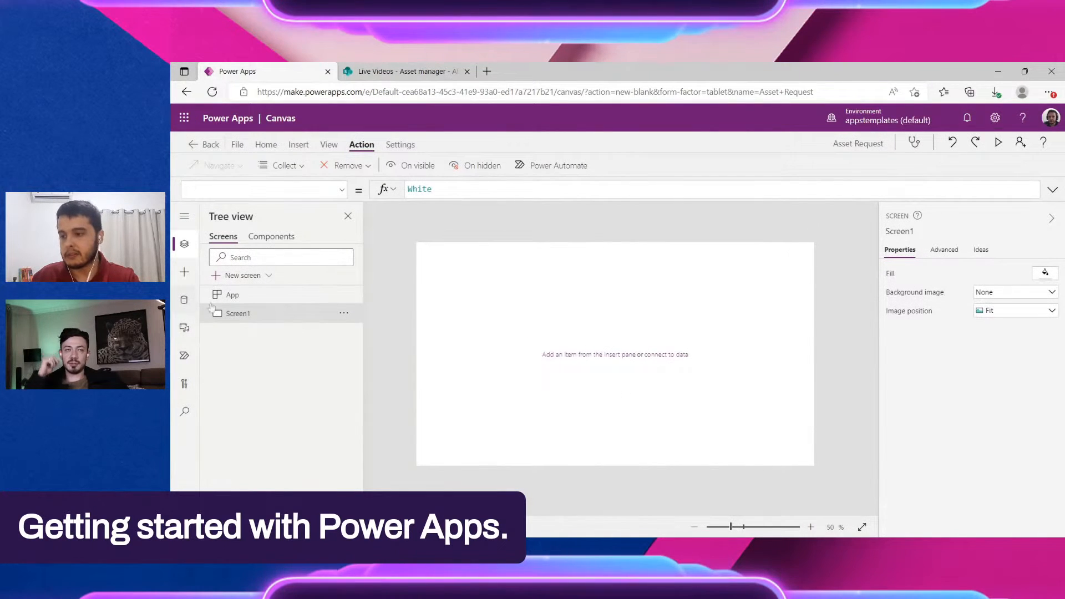
{"action": "left_click", "coordinate": [185, 218]}
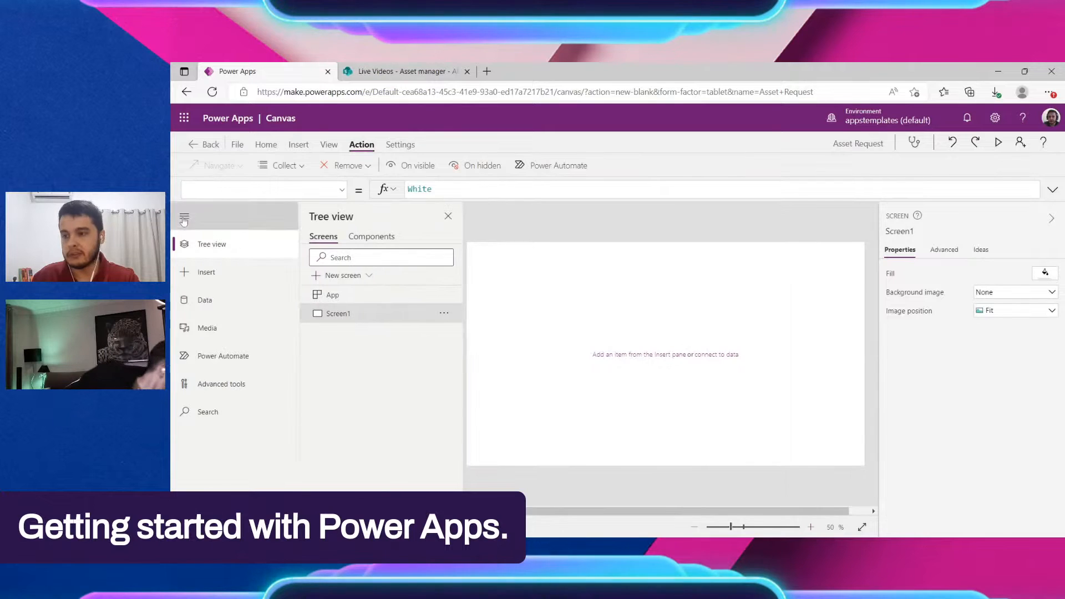
{"action": "left_click", "coordinate": [184, 219]}
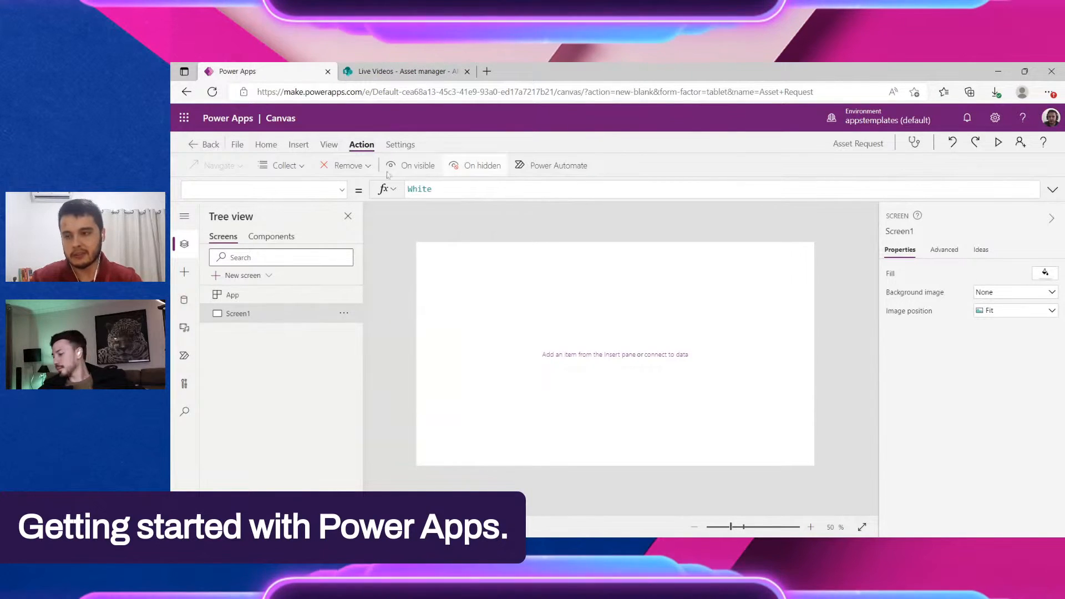
Insert a button on Screen1, sized about 202 by 96 and placed near the lower middle at about X 576, Y 531
{"action": "left_click", "coordinate": [299, 145]}
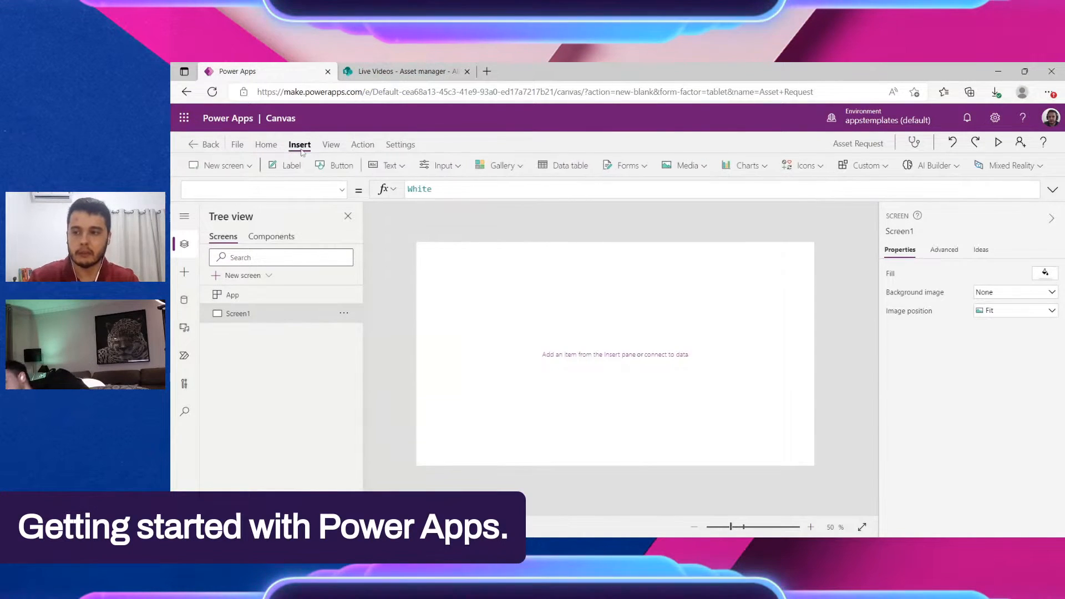
{"action": "left_click", "coordinate": [336, 167]}
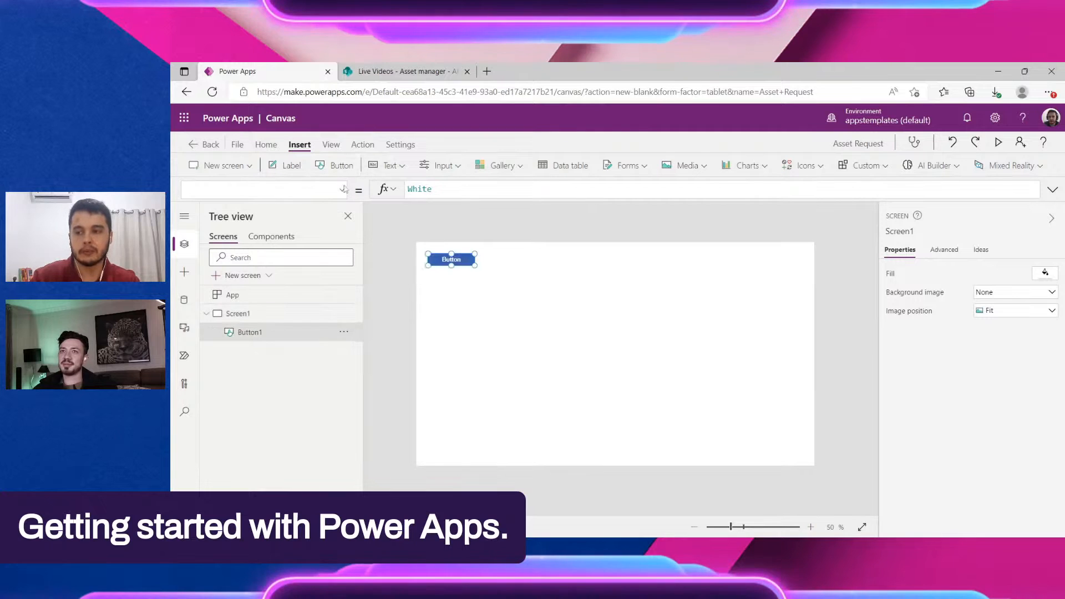
{"action": "left_click_drag", "start_coordinate": [443, 259], "coordinate": [636, 413]}
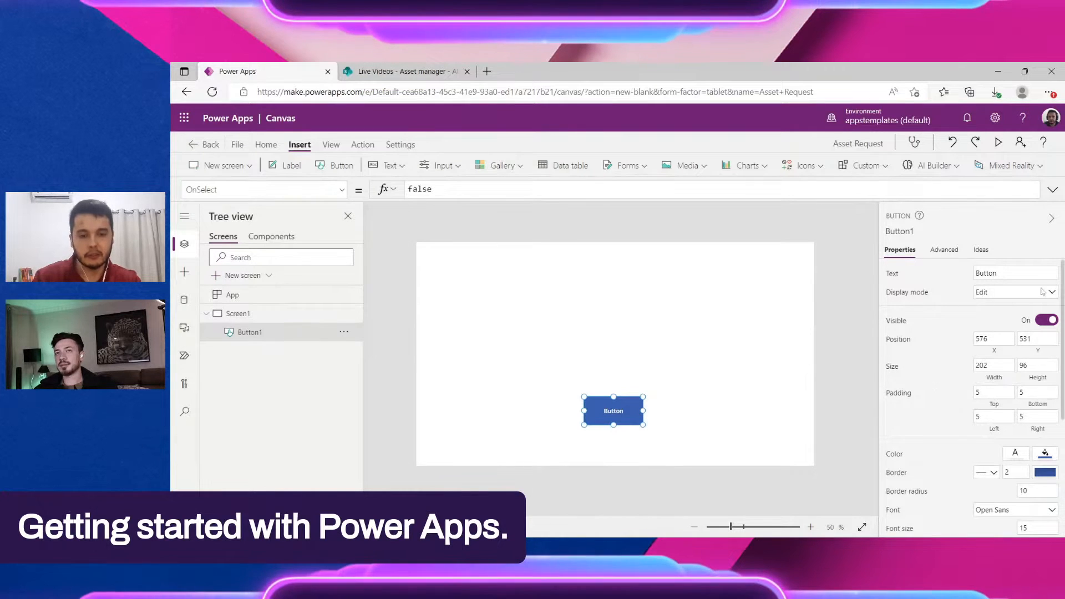
Set the button's text to "Click me!"
{"action": "left_click", "coordinate": [921, 231]}
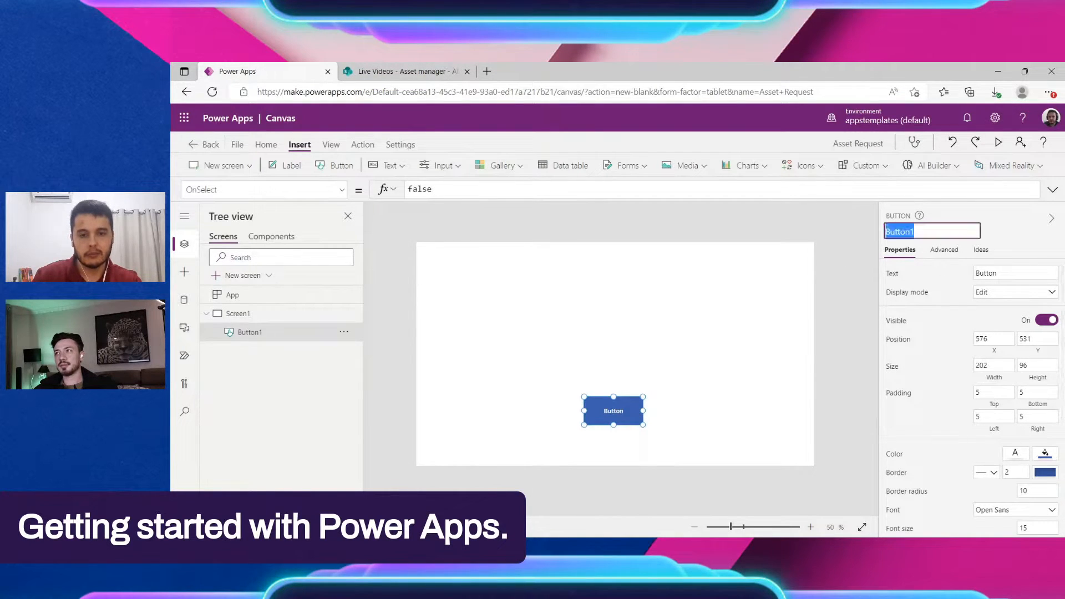
{"action": "left_click", "coordinate": [990, 273]}
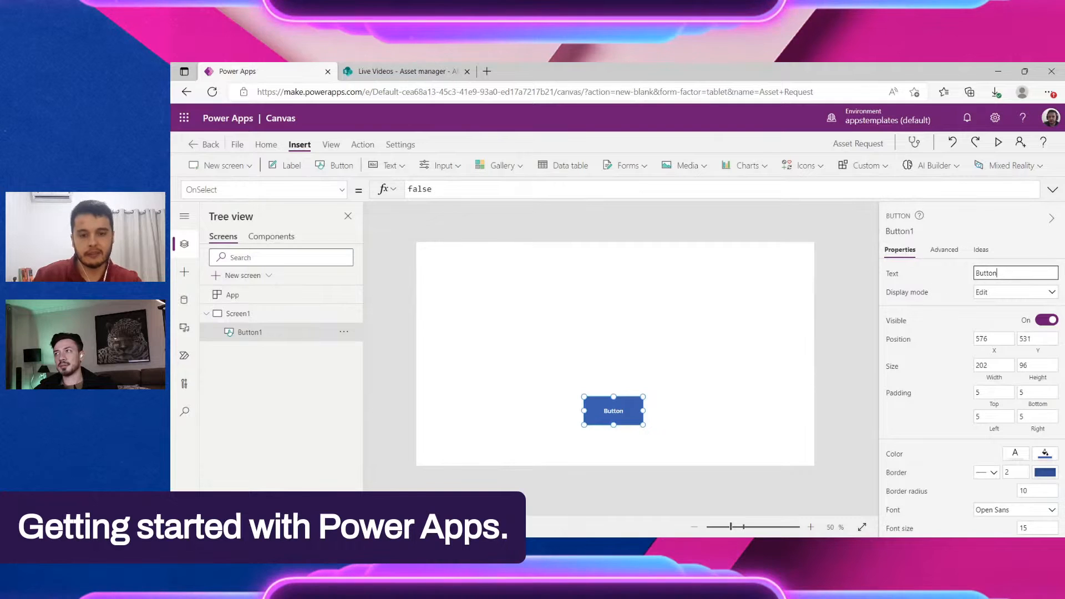
{"action": "scroll", "coordinate": [706, 366], "scroll_direction": "up", "scroll_amount": 3}
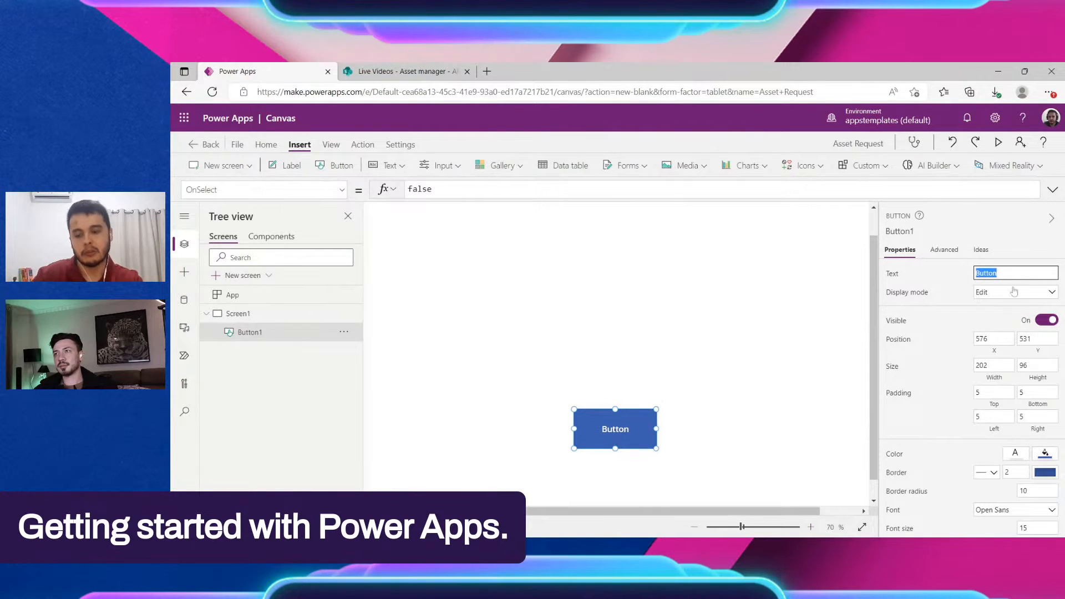
{"action": "key", "text": "BackSpace"}
{"action": "key", "text": "BackSpace"}
{"action": "type", "text": "Cli"}
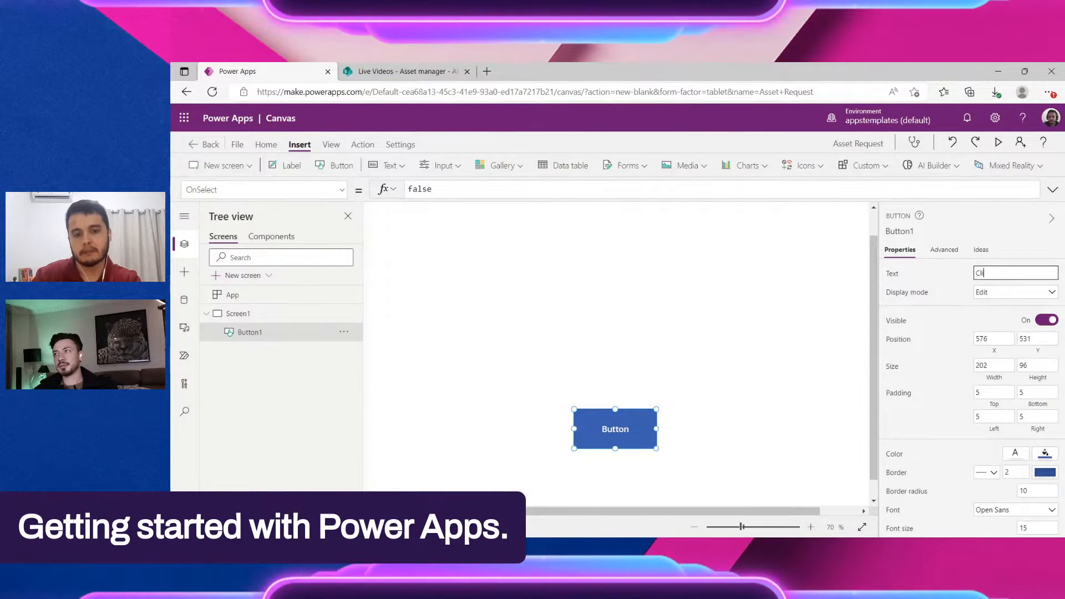
{"action": "type", "text": "ck me!"}
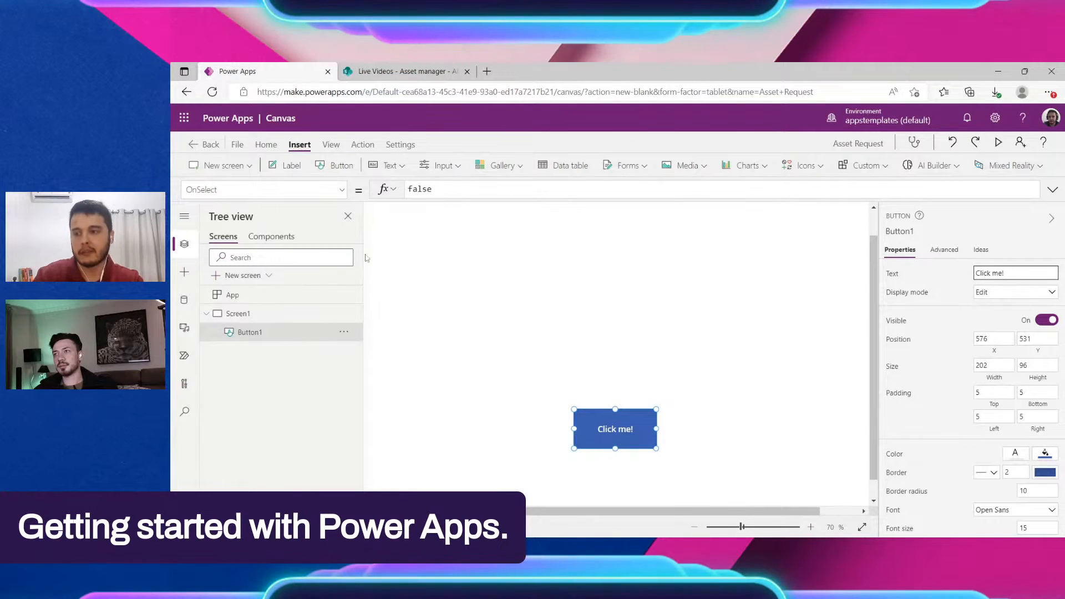
Look through the list of properties that can be given a formula for the "Click me!" button
{"action": "left_click", "coordinate": [261, 189]}
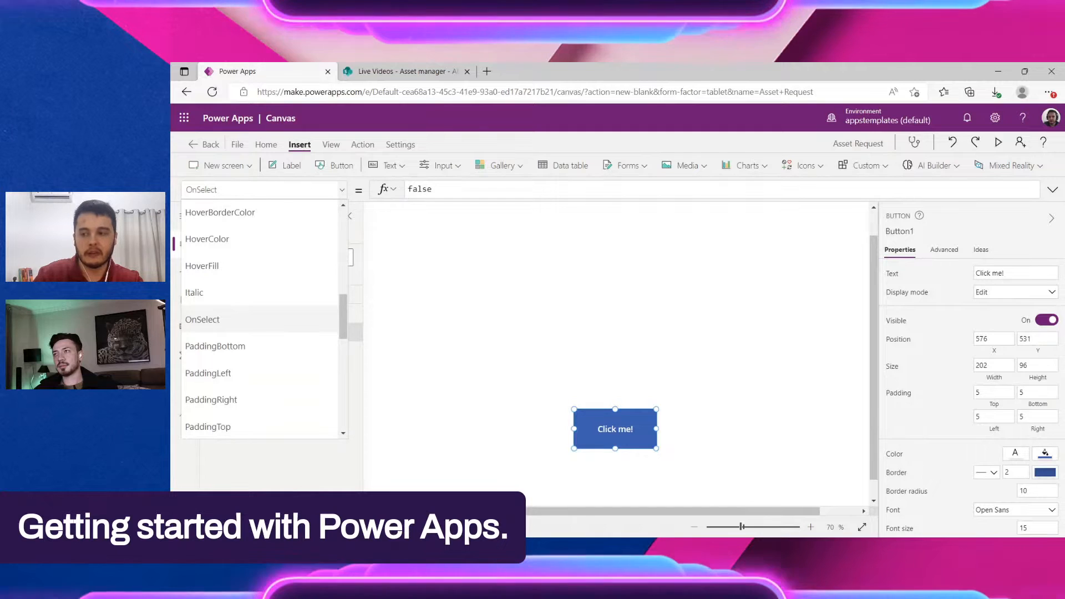
{"action": "scroll", "coordinate": [255, 244], "scroll_direction": "down", "scroll_amount": 5}
{"action": "scroll", "coordinate": [258, 311], "scroll_direction": "up", "scroll_amount": 4}
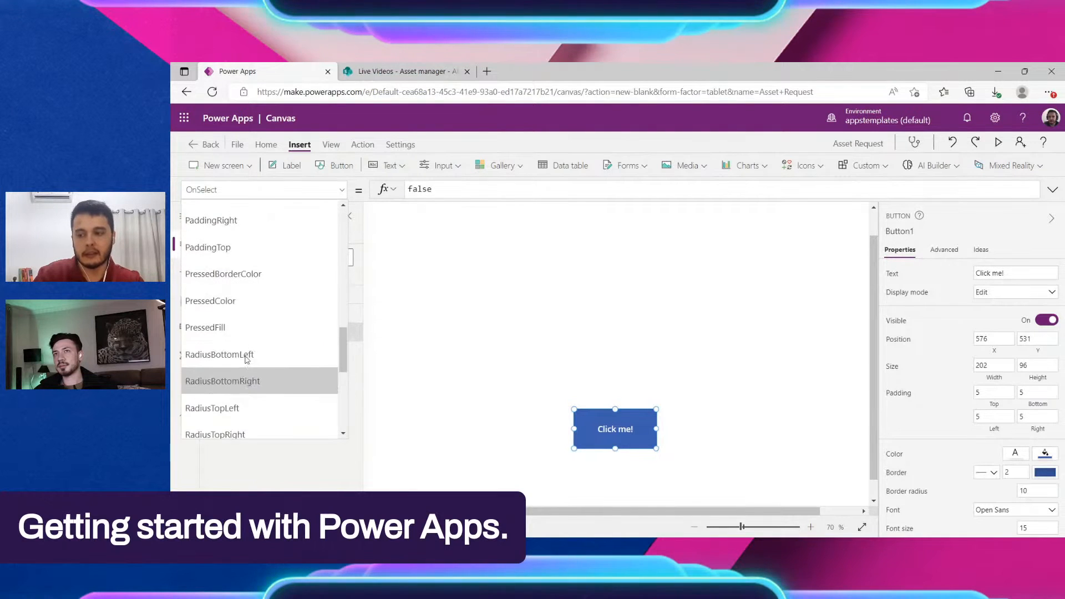
{"action": "scroll", "coordinate": [258, 332], "scroll_direction": "down", "scroll_amount": 8}
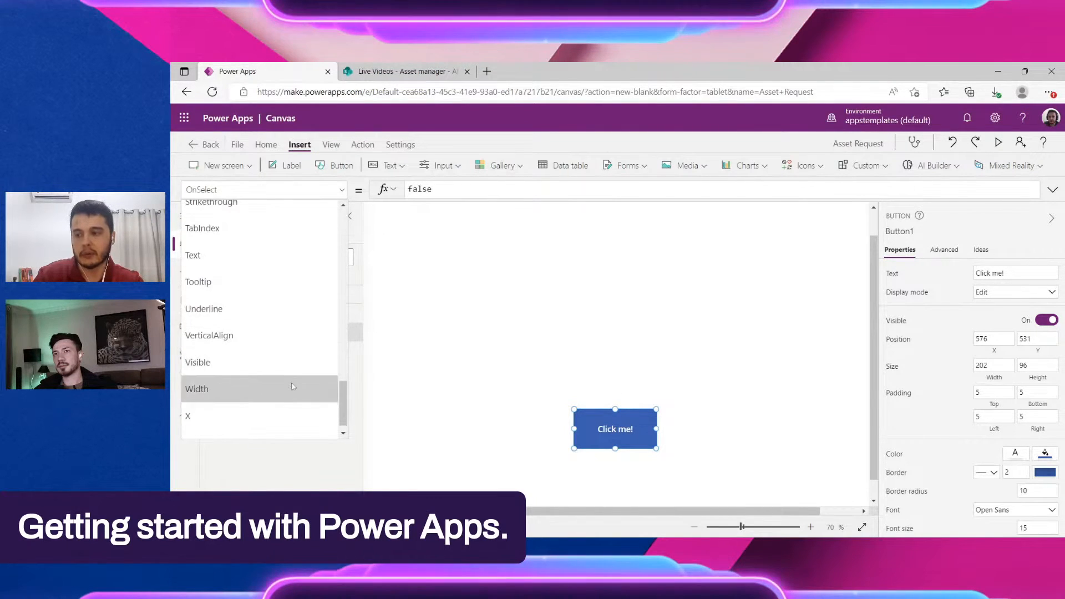
{"action": "scroll", "coordinate": [290, 399], "scroll_direction": "up", "scroll_amount": 4}
{"action": "scroll", "coordinate": [289, 408], "scroll_direction": "down", "scroll_amount": 3}
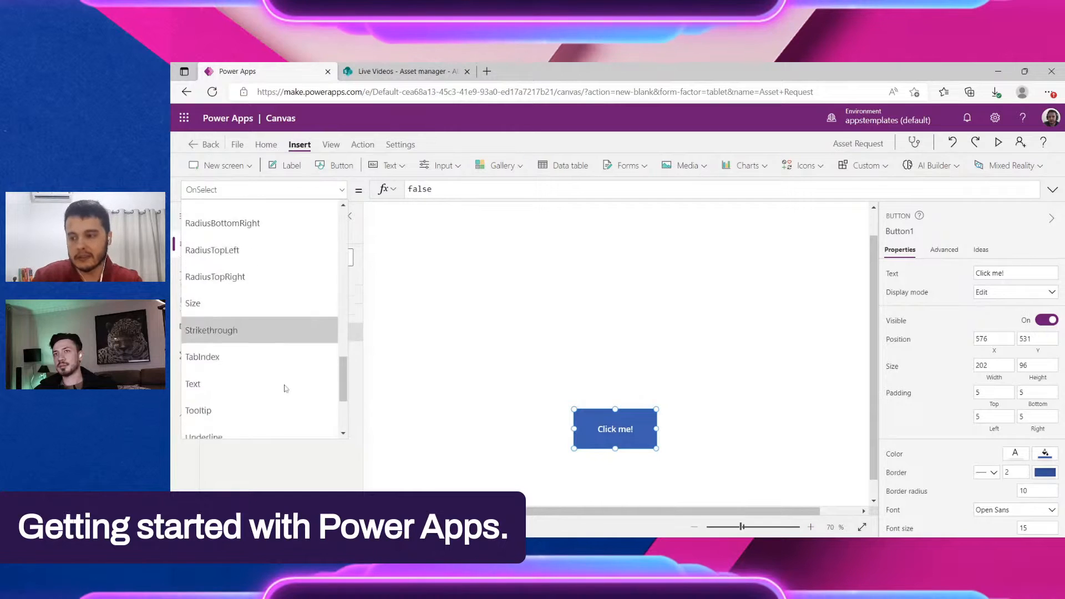
Show the Text property formula of the "Click me!" button and look at its property list
{"action": "left_click", "coordinate": [238, 314]}
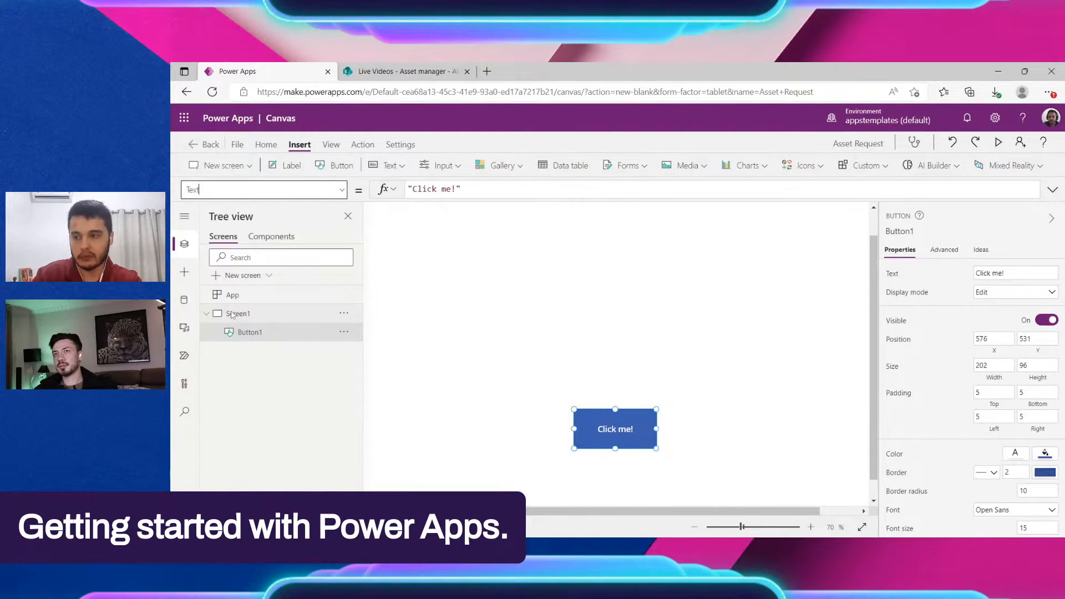
{"action": "left_click", "coordinate": [469, 189]}
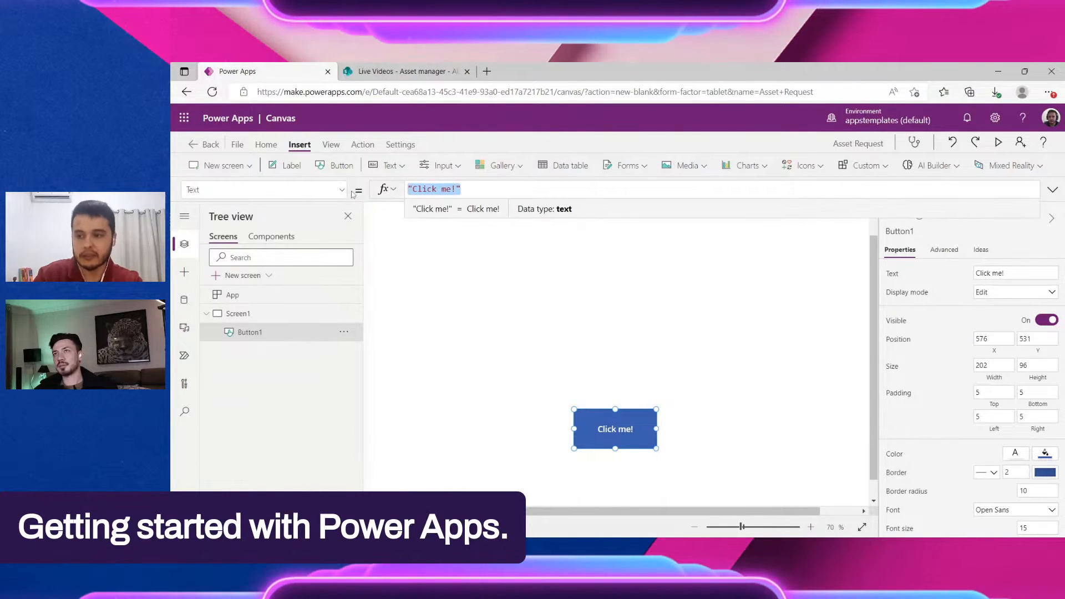
{"action": "left_click", "coordinate": [333, 189]}
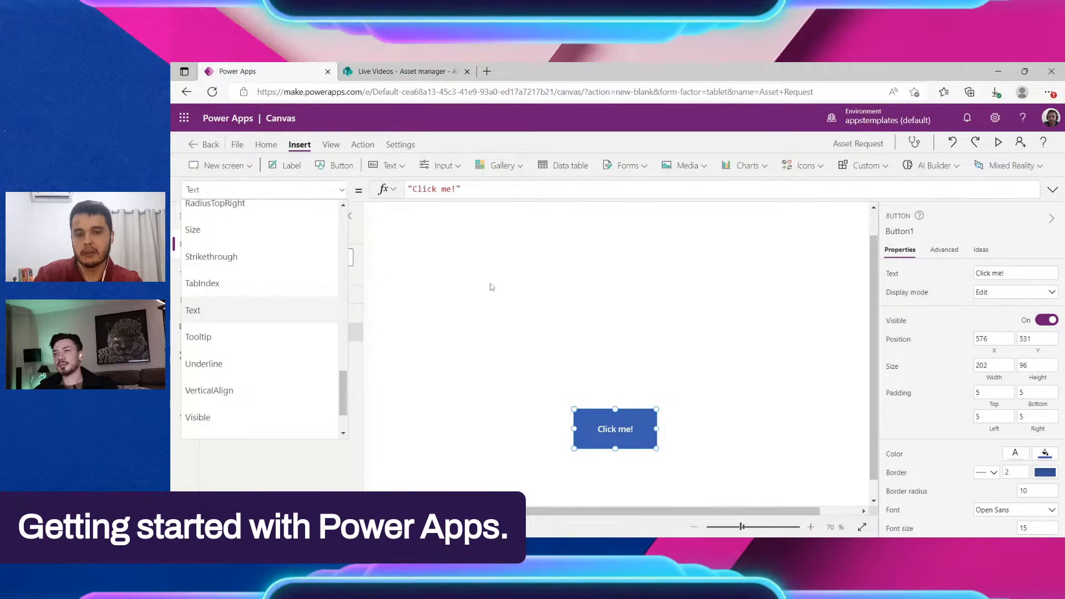
{"action": "left_click", "coordinate": [616, 341]}
Resize the "Click me!" button to about 212 by 91 and reposition it at about X 471, Y 519
{"action": "left_click_drag", "start_coordinate": [653, 445], "coordinate": [639, 386]}
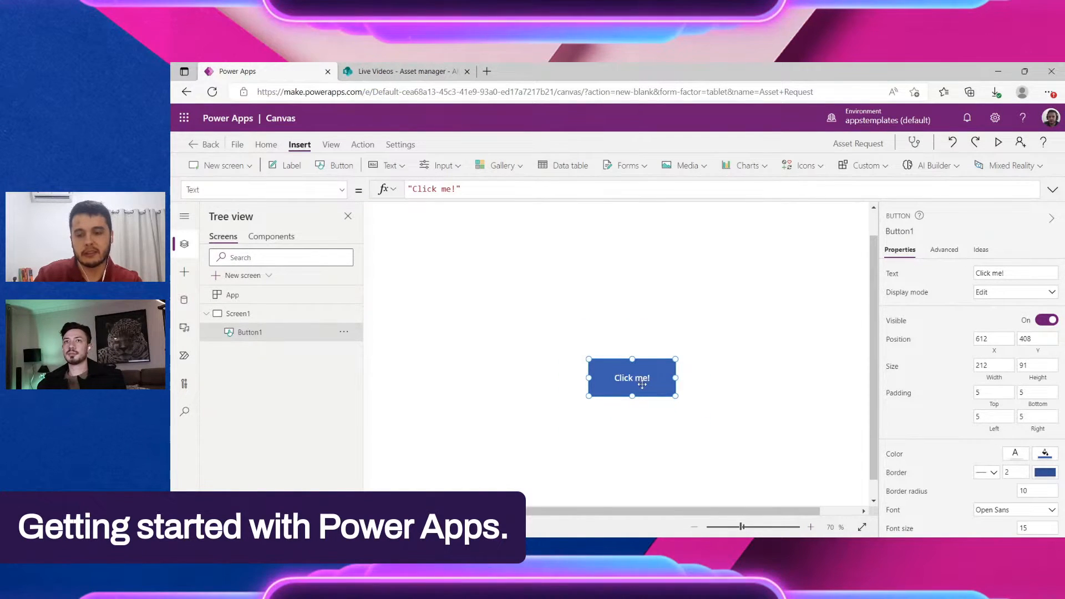
{"action": "left_click", "coordinate": [685, 344]}
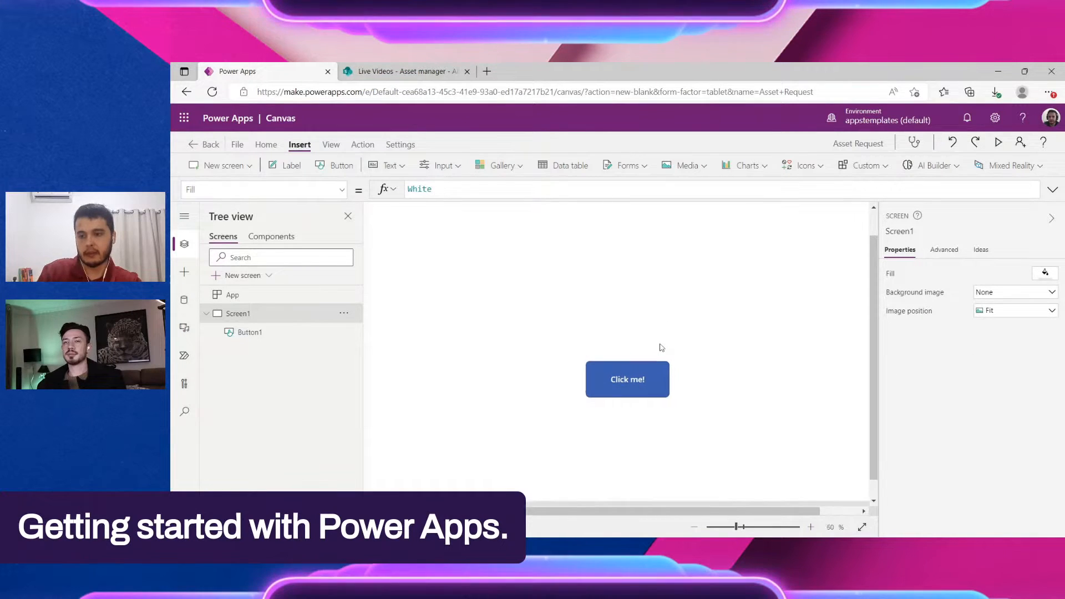
{"action": "scroll", "coordinate": [660, 348], "scroll_direction": "down", "scroll_amount": 1}
{"action": "left_click", "coordinate": [596, 384]}
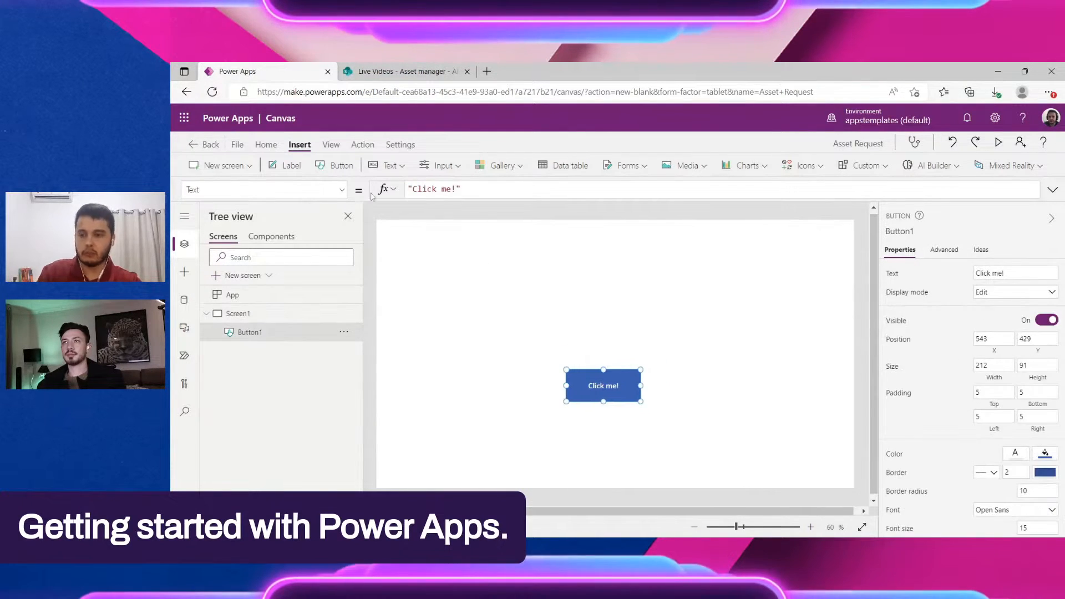
{"action": "left_click", "coordinate": [610, 327]}
{"action": "left_click_drag", "start_coordinate": [596, 378], "coordinate": [600, 398]}
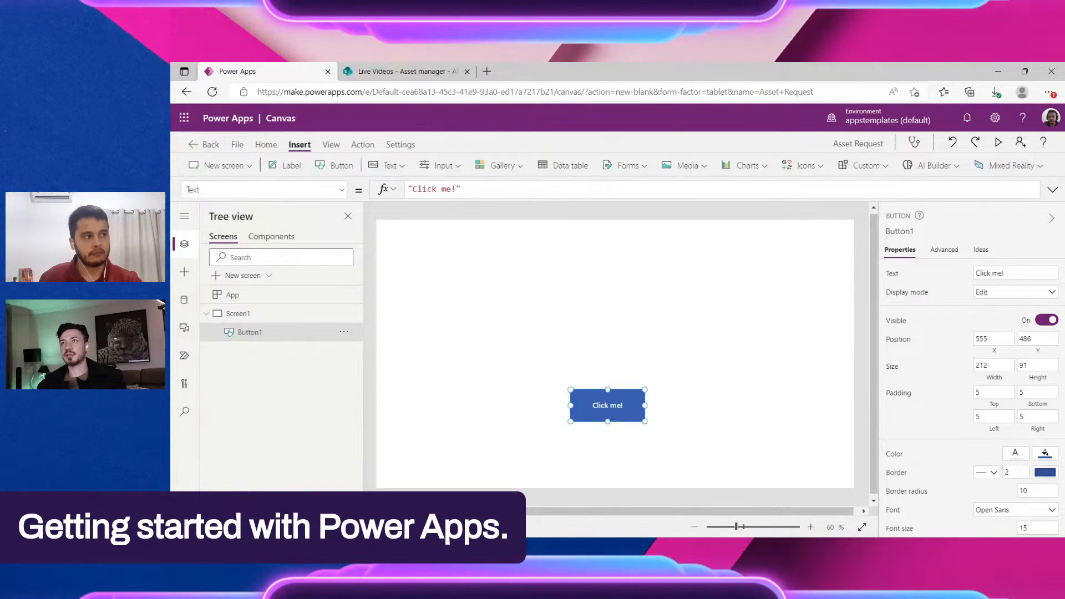
{"action": "left_click", "coordinate": [521, 283]}
{"action": "left_click_drag", "start_coordinate": [599, 410], "coordinate": [601, 417]}
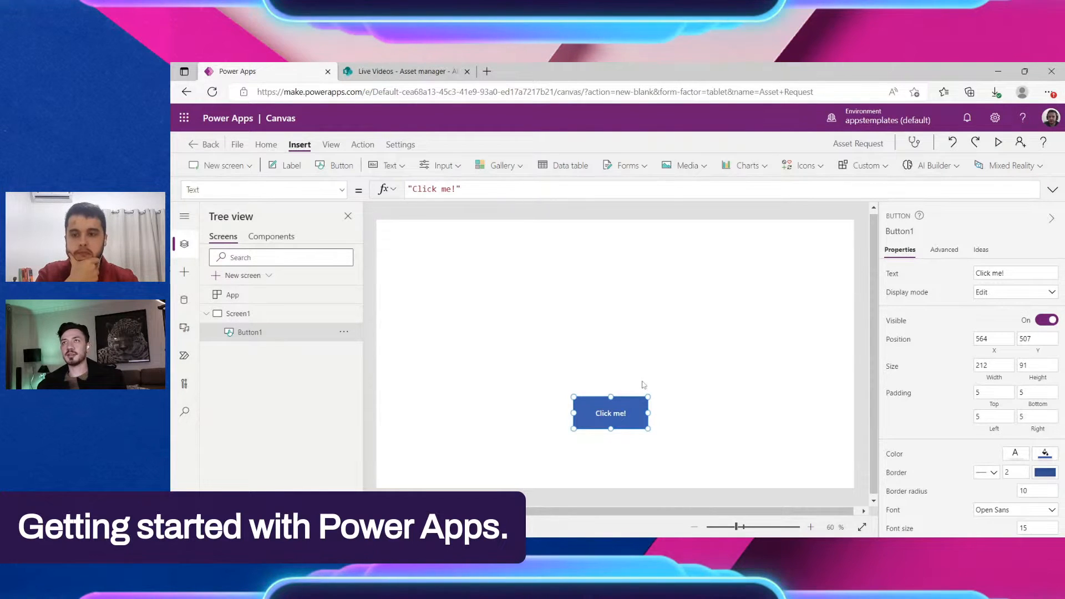
{"action": "left_click", "coordinate": [618, 350]}
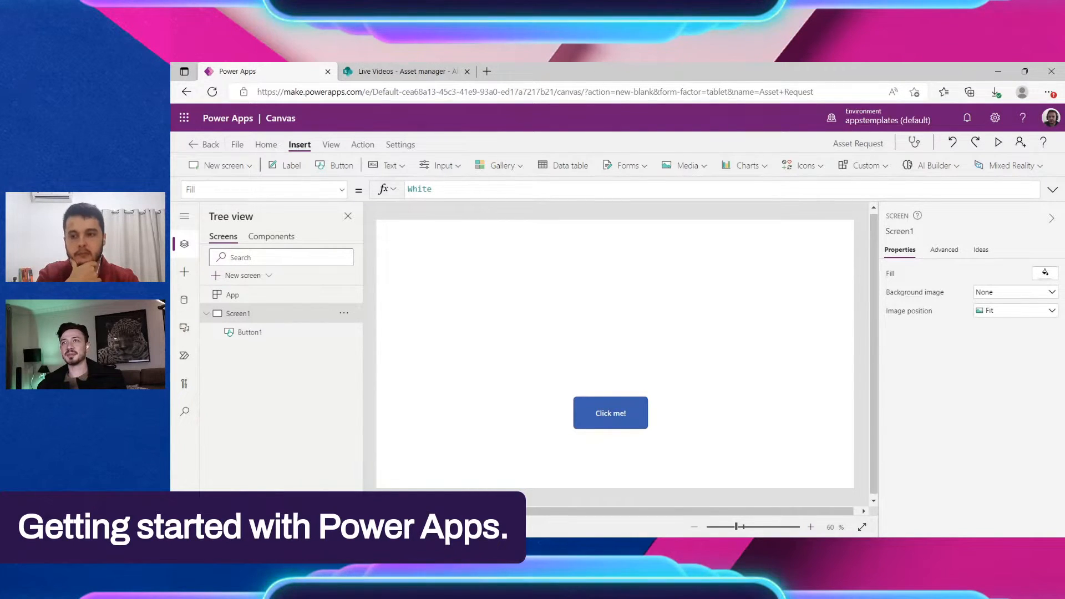
{"action": "left_click_drag", "start_coordinate": [644, 415], "coordinate": [611, 419]}
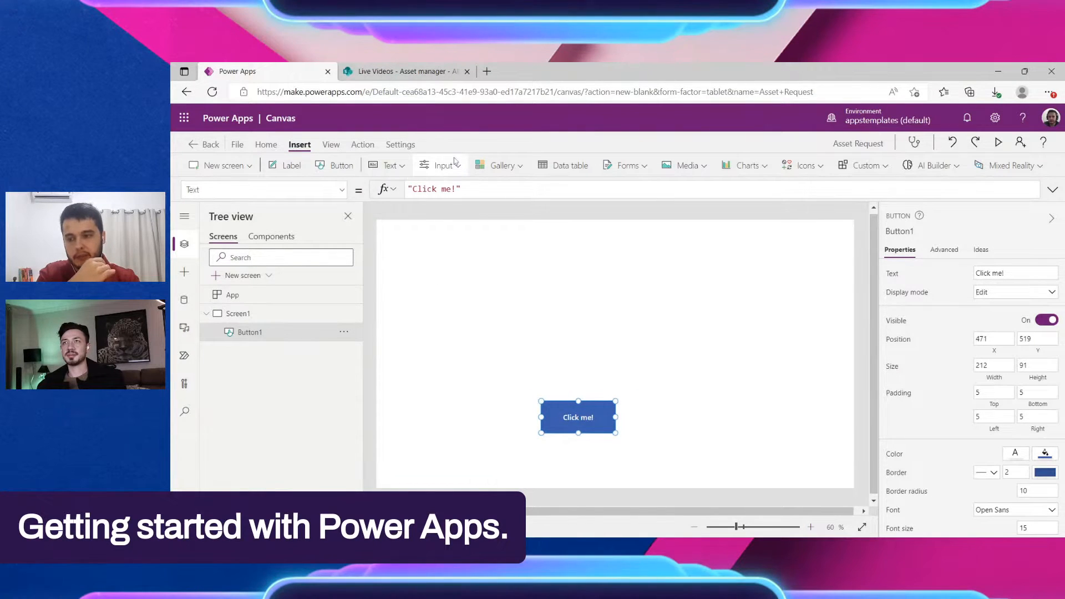
Insert a text label enlarged to about 311 by 103, and move the button to about X 414, Y 549
{"action": "left_click", "coordinate": [401, 166]}
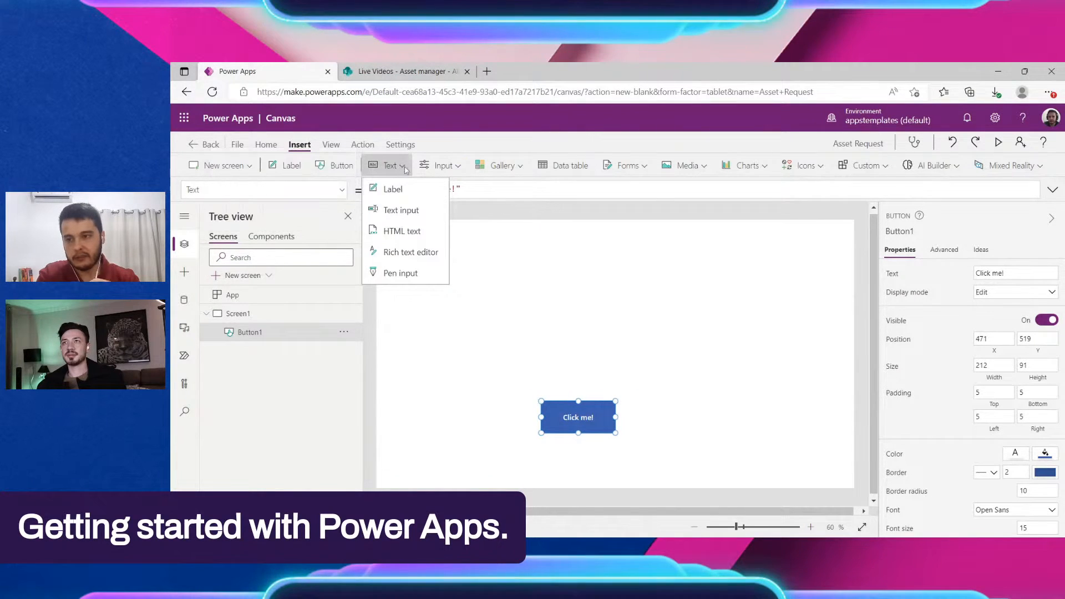
{"action": "left_click", "coordinate": [418, 193]}
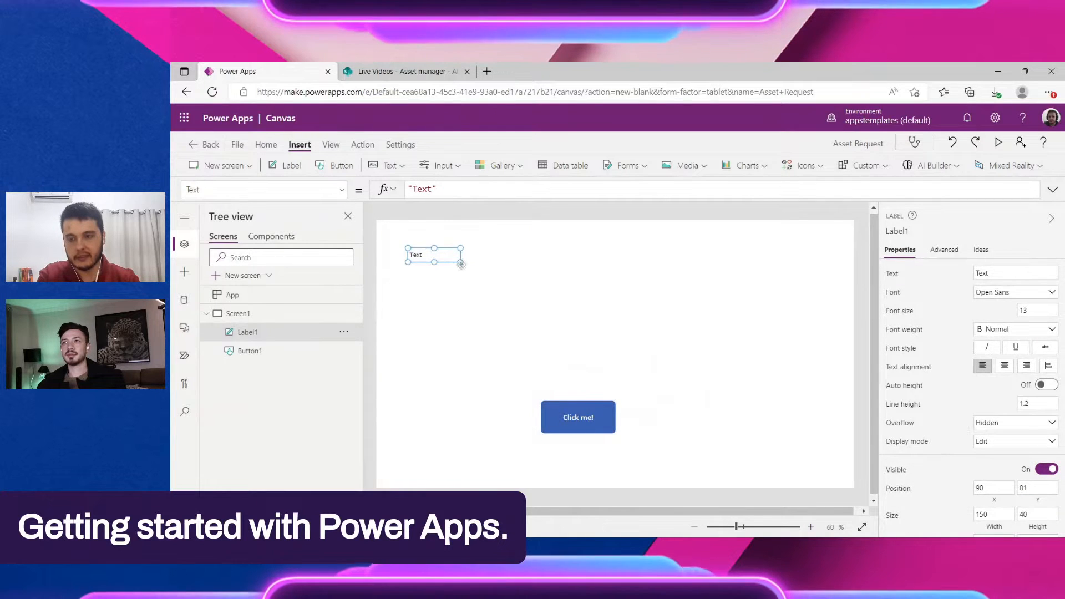
{"action": "left_click_drag", "start_coordinate": [464, 267], "coordinate": [521, 292]}
{"action": "left_click", "coordinate": [578, 302]}
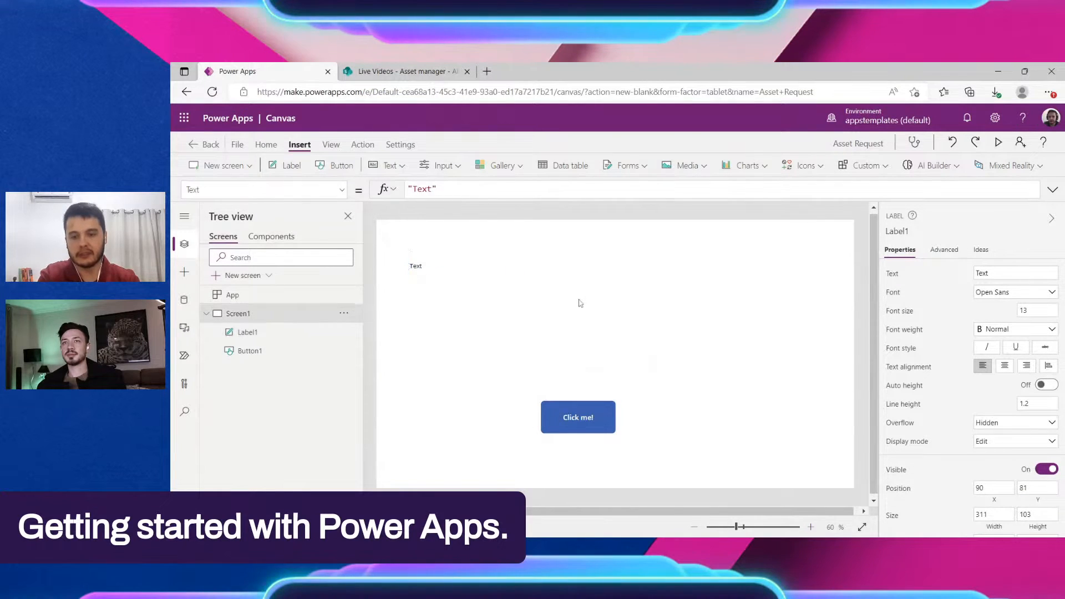
{"action": "left_click_drag", "start_coordinate": [571, 424], "coordinate": [550, 433]}
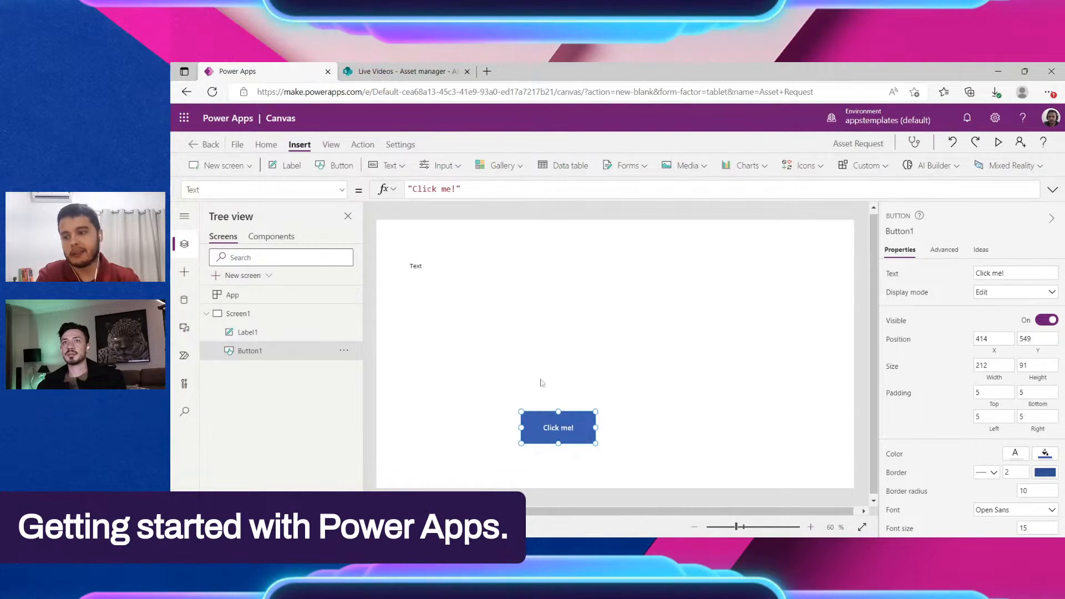
Expand the side navigation to show its labels and open the data source picker for the app
{"action": "left_click", "coordinate": [183, 217]}
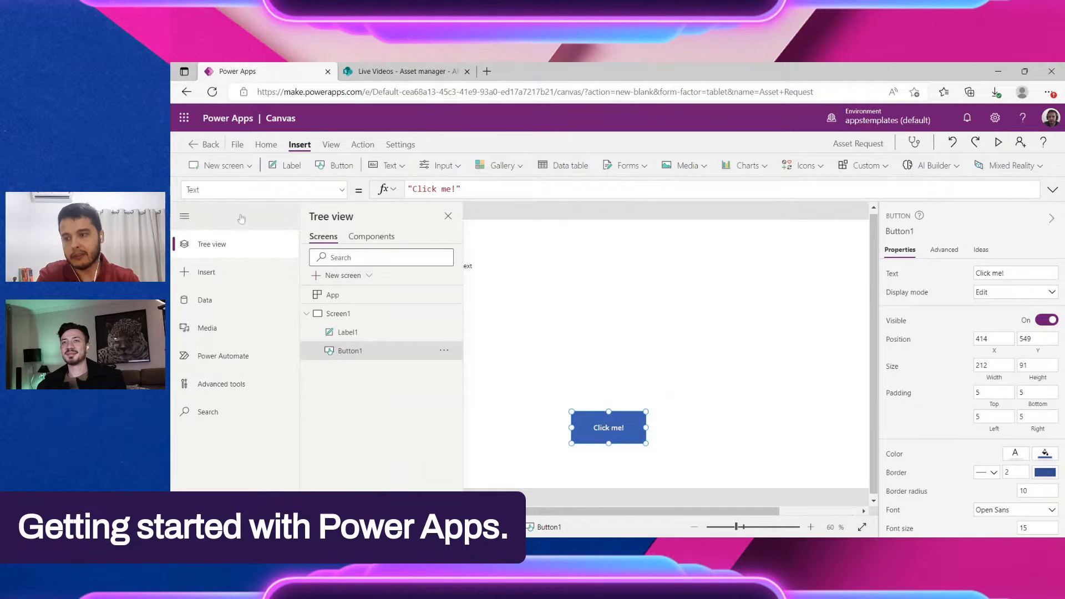
{"action": "left_click", "coordinate": [203, 297]}
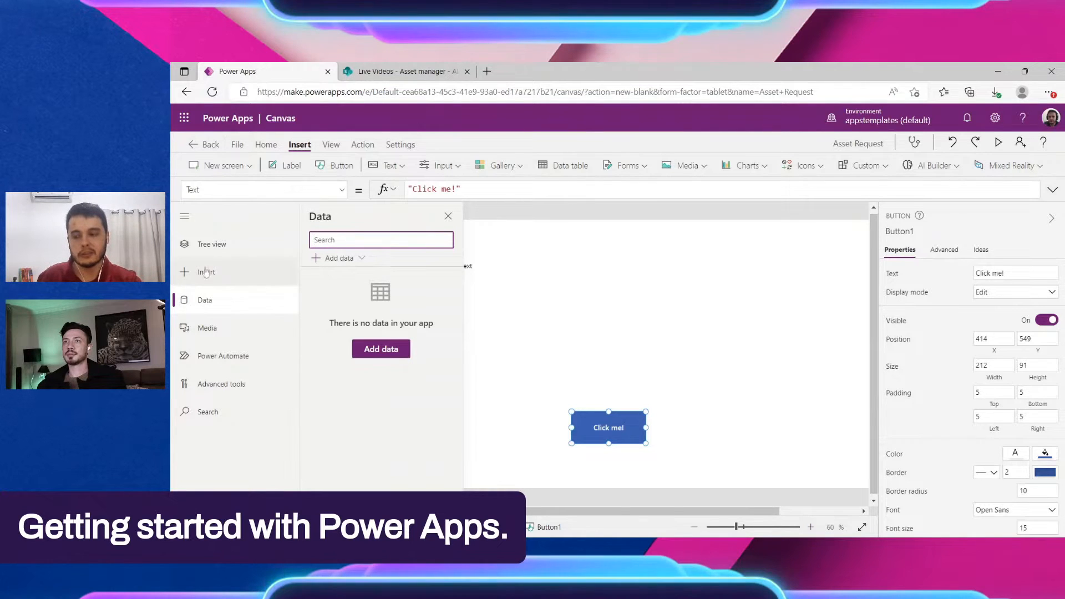
{"action": "left_click", "coordinate": [210, 306]}
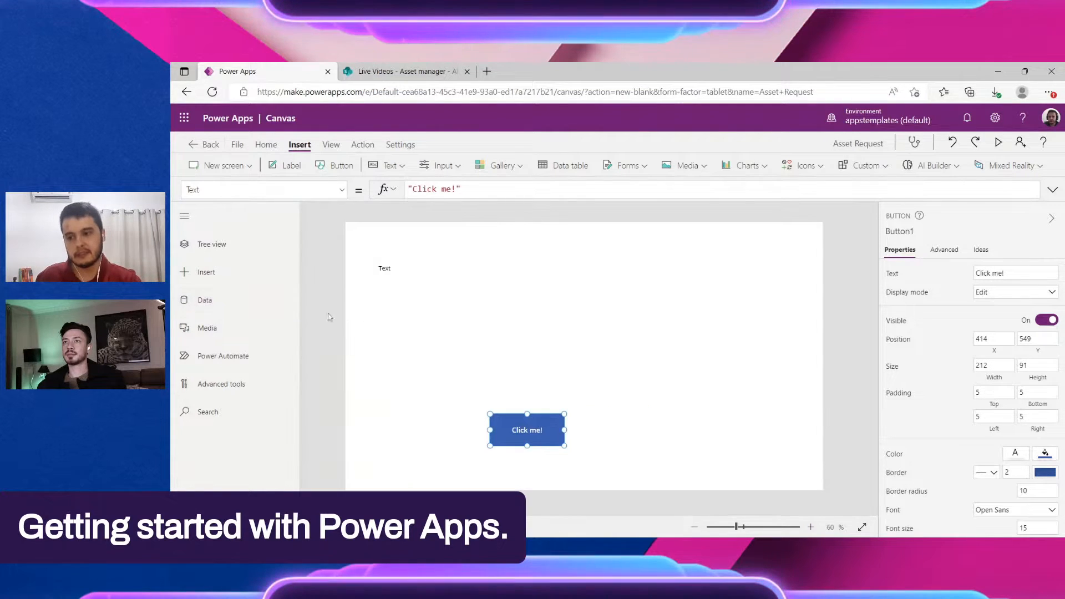
{"action": "left_click", "coordinate": [217, 311]}
{"action": "left_click", "coordinate": [360, 348]}
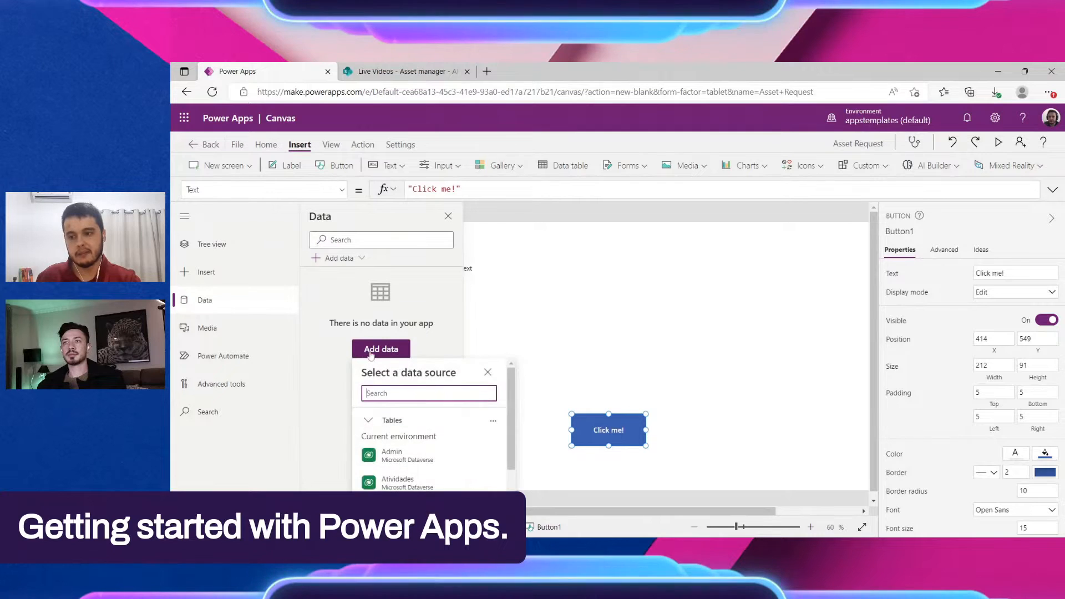
{"action": "left_click", "coordinate": [546, 366]}
{"action": "left_click", "coordinate": [361, 349]}
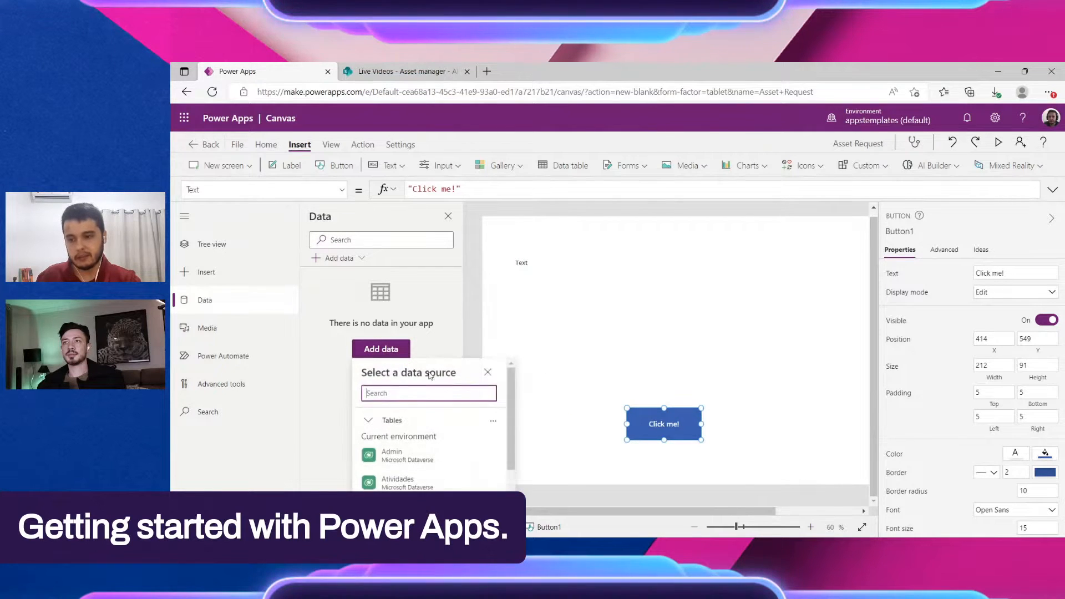
Look through the Dataverse tables offered as data sources and collapse the table list
{"action": "scroll", "coordinate": [391, 435], "scroll_direction": "down", "scroll_amount": 2}
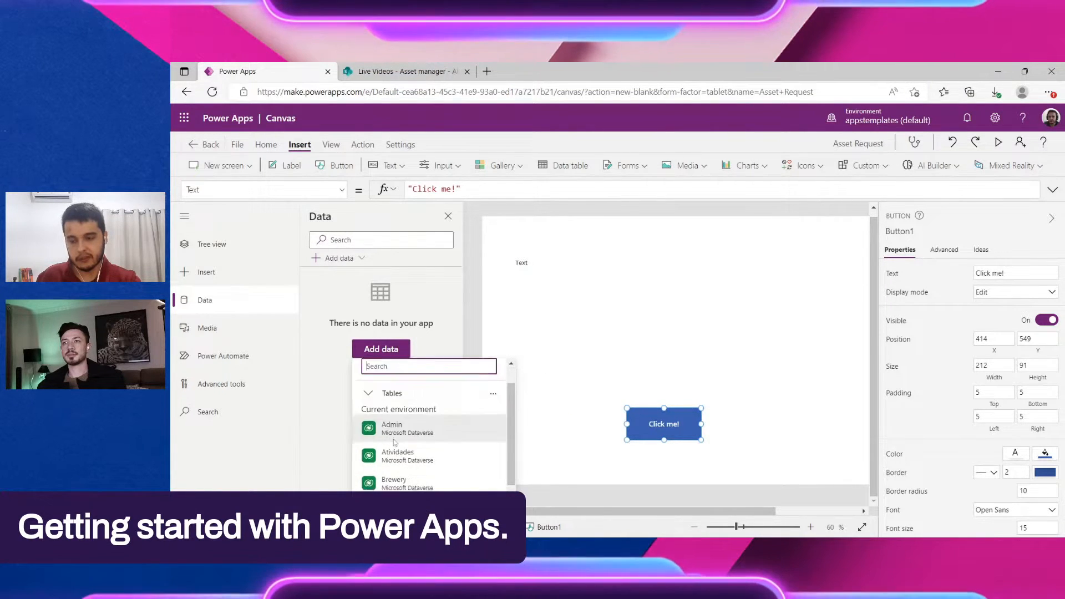
{"action": "scroll", "coordinate": [414, 427], "scroll_direction": "up", "scroll_amount": 1}
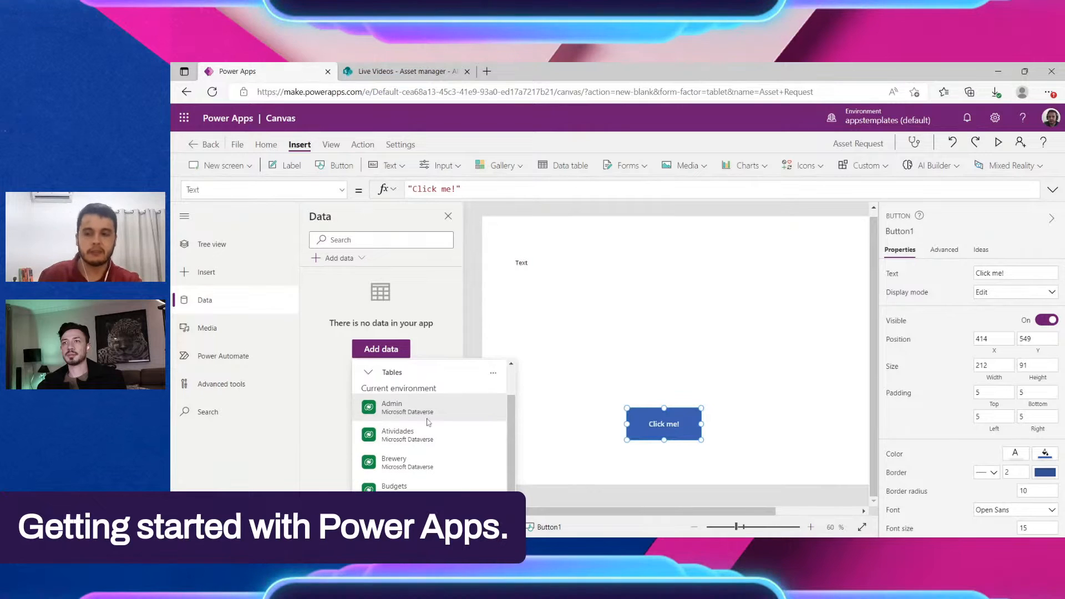
{"action": "mouse_move", "coordinate": [429, 422]}
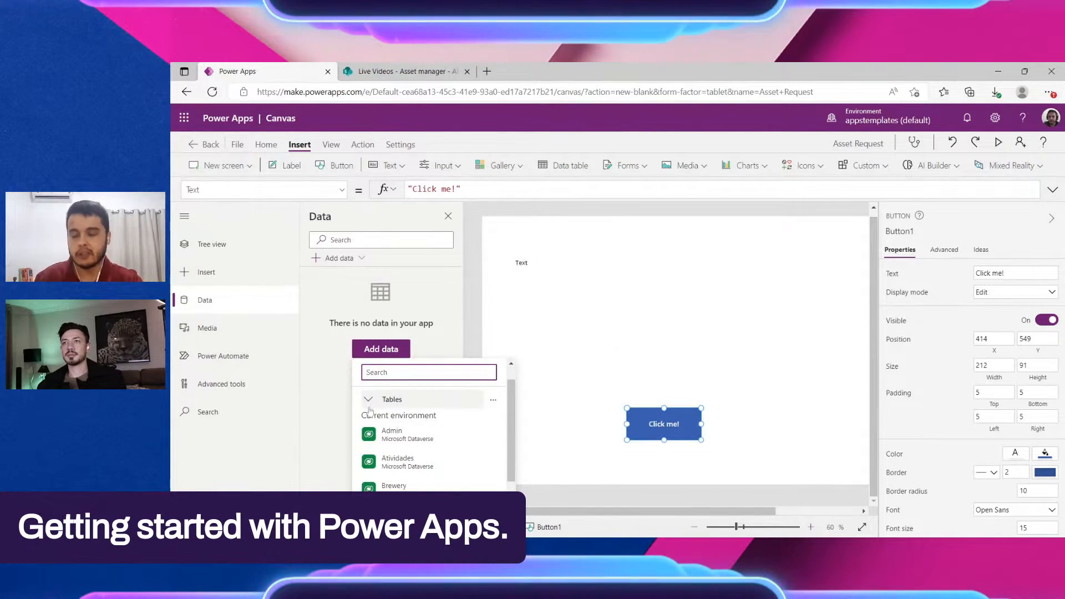
{"action": "left_click", "coordinate": [369, 407]}
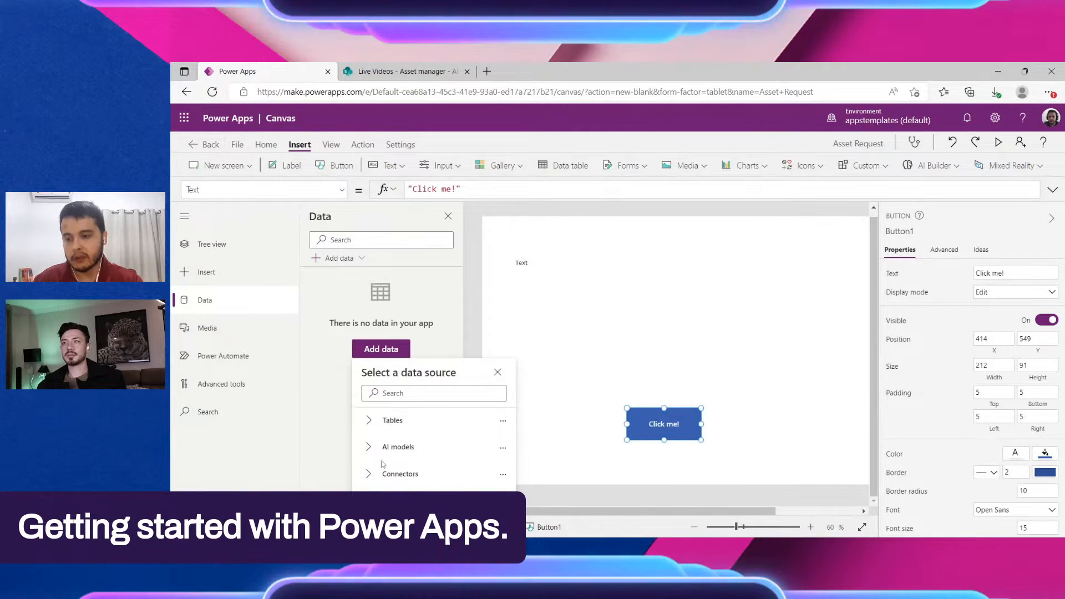
Examine the available connectors, including Import from Excel, and check the licensing note on the Premium ones
{"action": "left_click", "coordinate": [368, 475]}
{"action": "scroll", "coordinate": [421, 444], "scroll_direction": "down", "scroll_amount": 1}
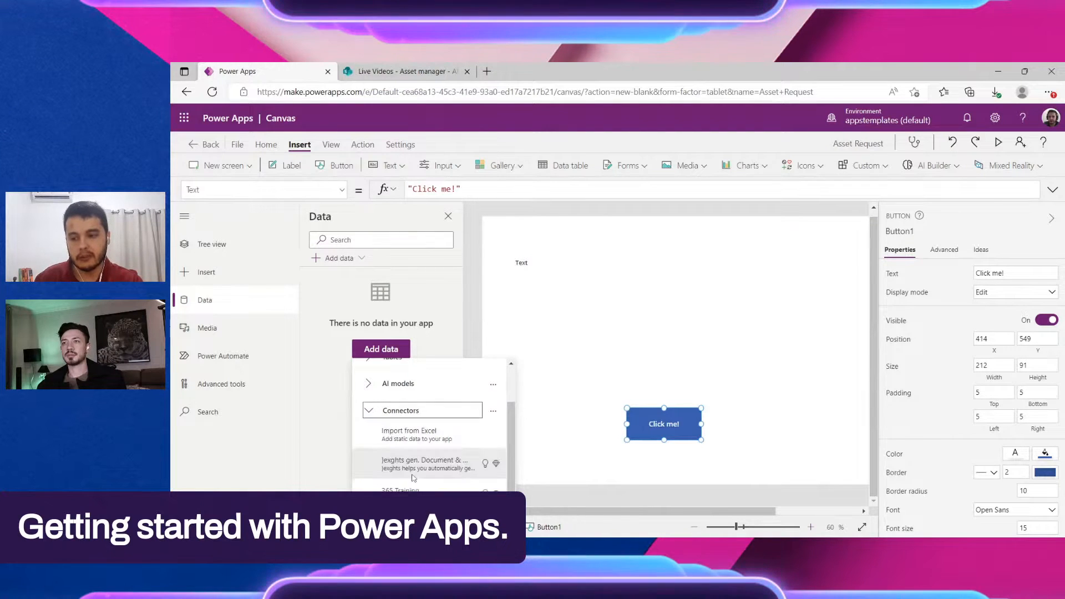
{"action": "scroll", "coordinate": [434, 471], "scroll_direction": "down", "scroll_amount": 5}
{"action": "scroll", "coordinate": [434, 470], "scroll_direction": "down", "scroll_amount": 4}
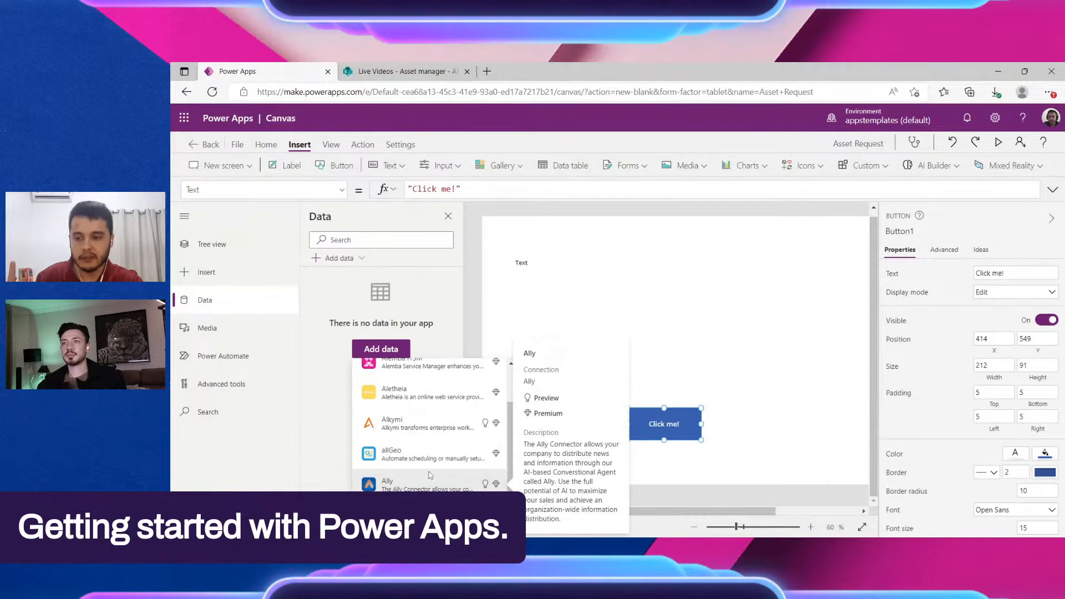
{"action": "scroll", "coordinate": [443, 480], "scroll_direction": "down", "scroll_amount": 3}
{"action": "scroll", "coordinate": [446, 477], "scroll_direction": "down", "scroll_amount": 3}
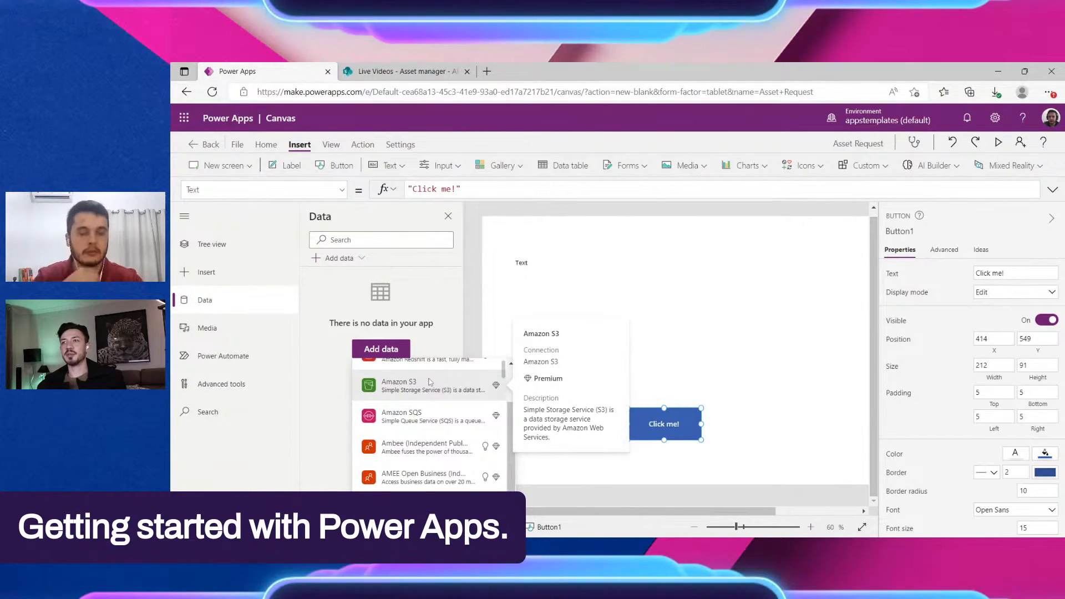
{"action": "scroll", "coordinate": [499, 410], "scroll_direction": "up", "scroll_amount": 10}
{"action": "mouse_move", "coordinate": [496, 490]}
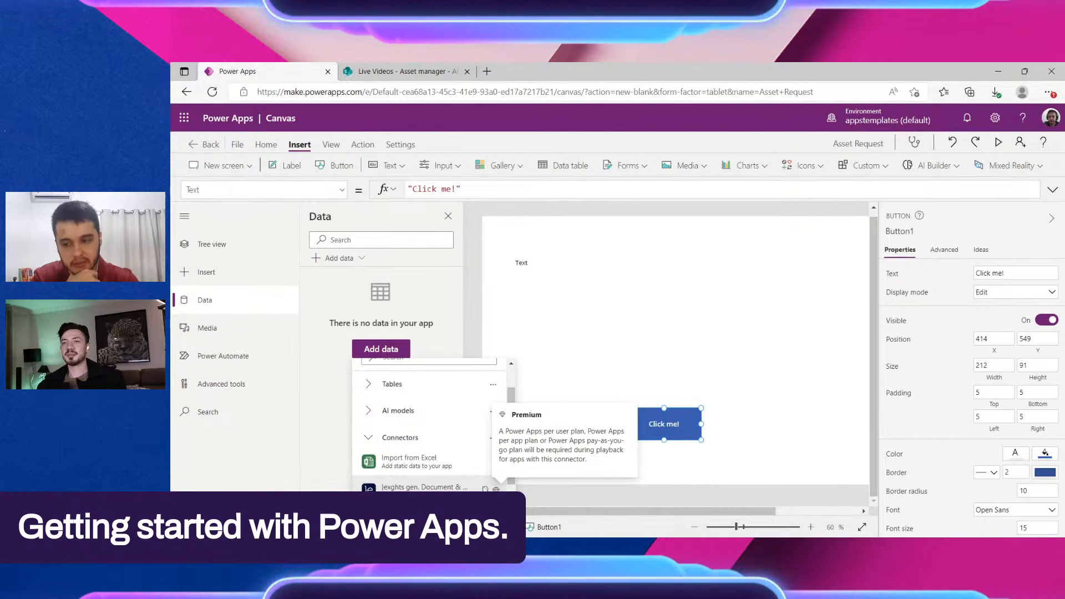
{"action": "scroll", "coordinate": [402, 445], "scroll_direction": "down", "scroll_amount": 1}
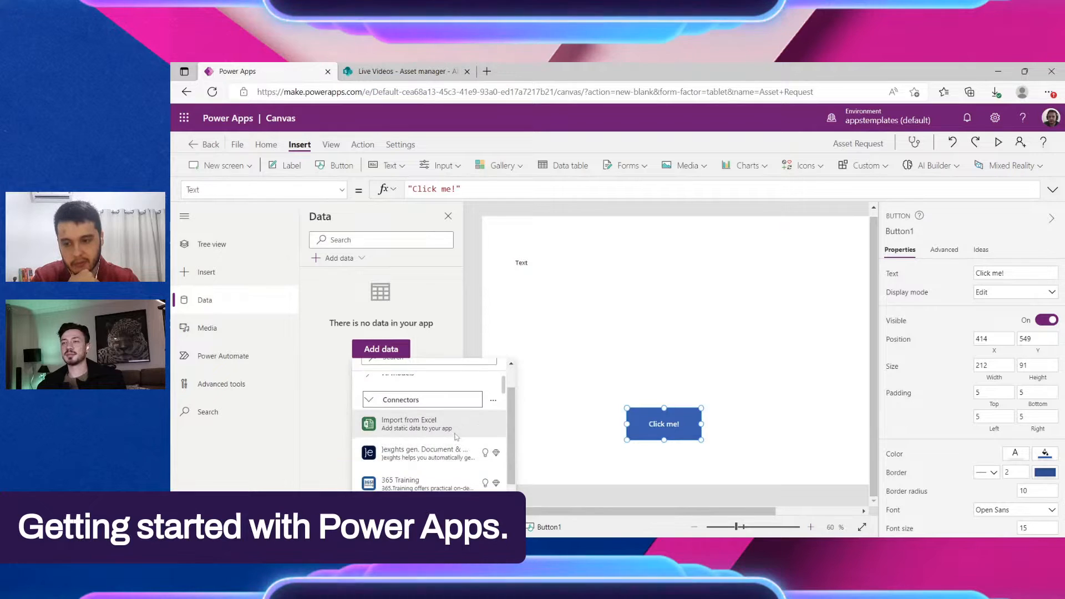
{"action": "mouse_move", "coordinate": [500, 425]}
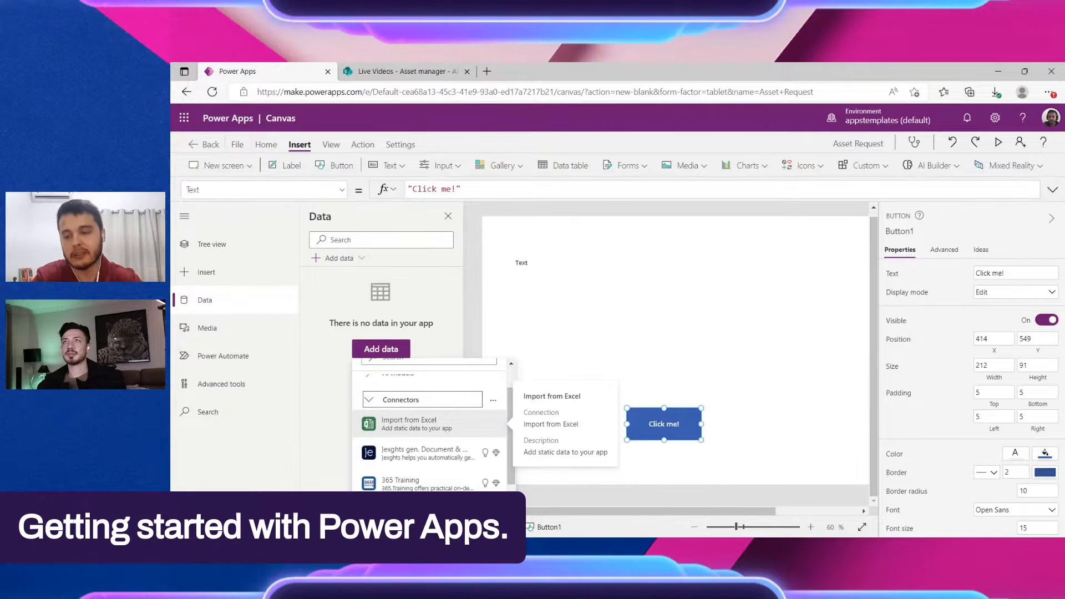
{"action": "mouse_move", "coordinate": [496, 459]}
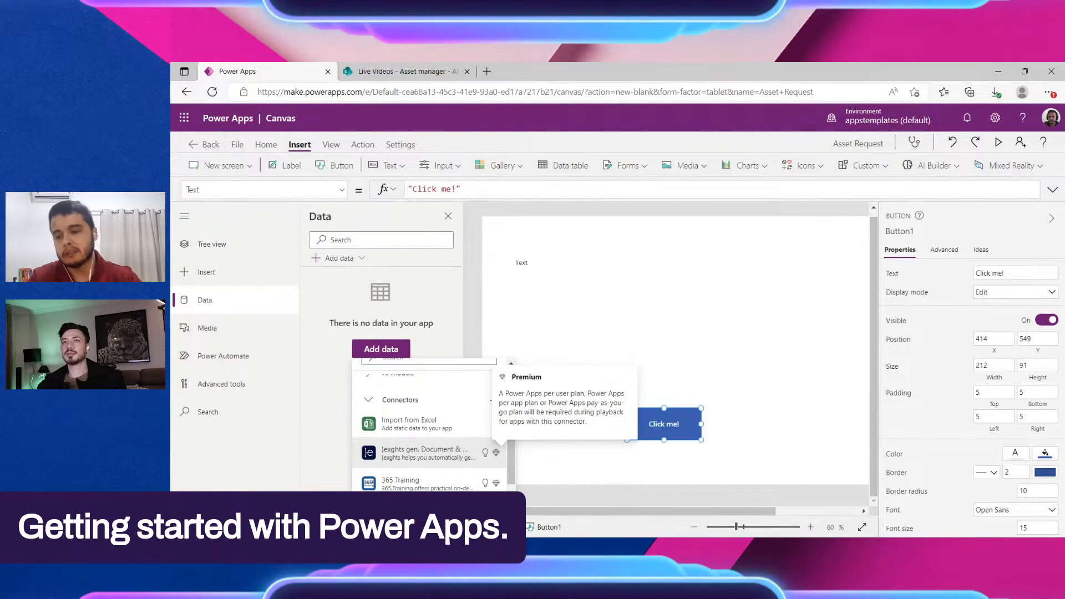
Search the data sources for "sharep" to find the SharePoint connector
{"action": "scroll", "coordinate": [458, 477], "scroll_direction": "up", "scroll_amount": 2}
{"action": "scroll", "coordinate": [458, 477], "scroll_direction": "up", "scroll_amount": 2}
{"action": "left_click", "coordinate": [422, 393]}
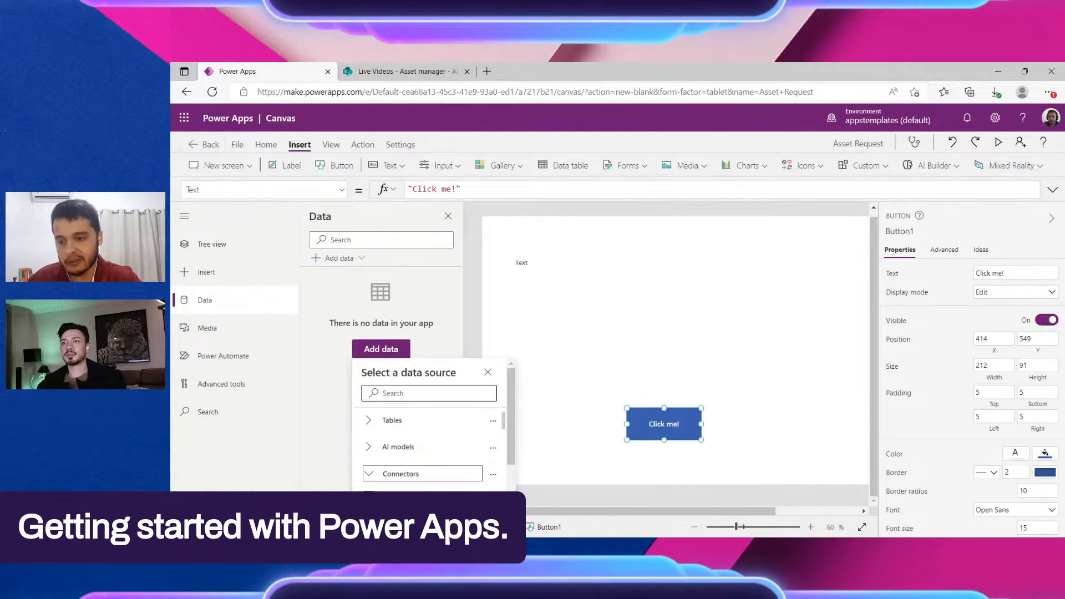
{"action": "type", "text": "sa"}
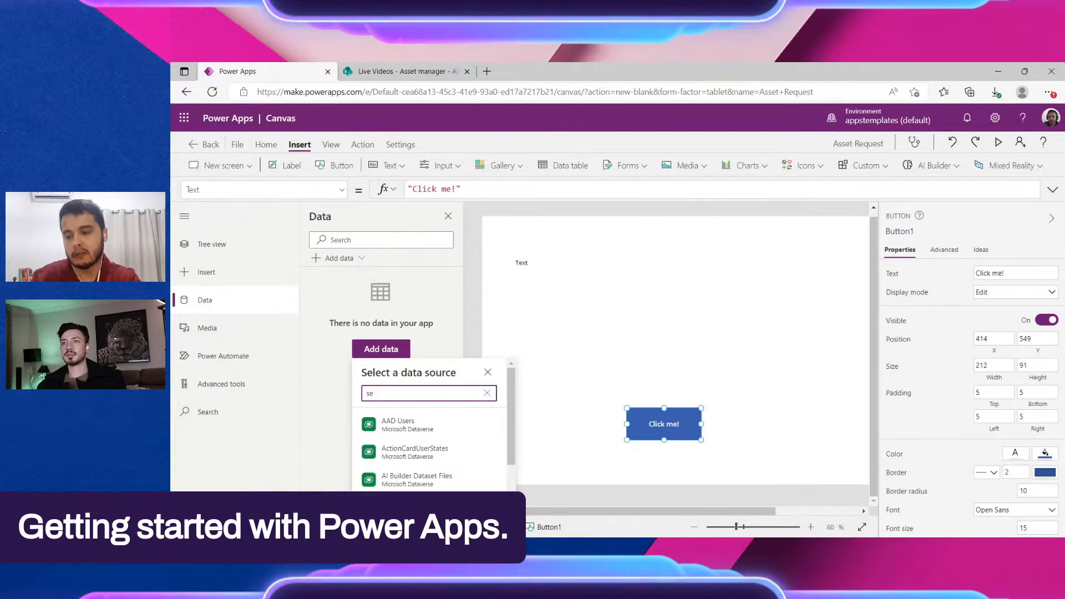
{"action": "key", "text": "BackSpace"}
{"action": "key", "text": "BackSpace"}
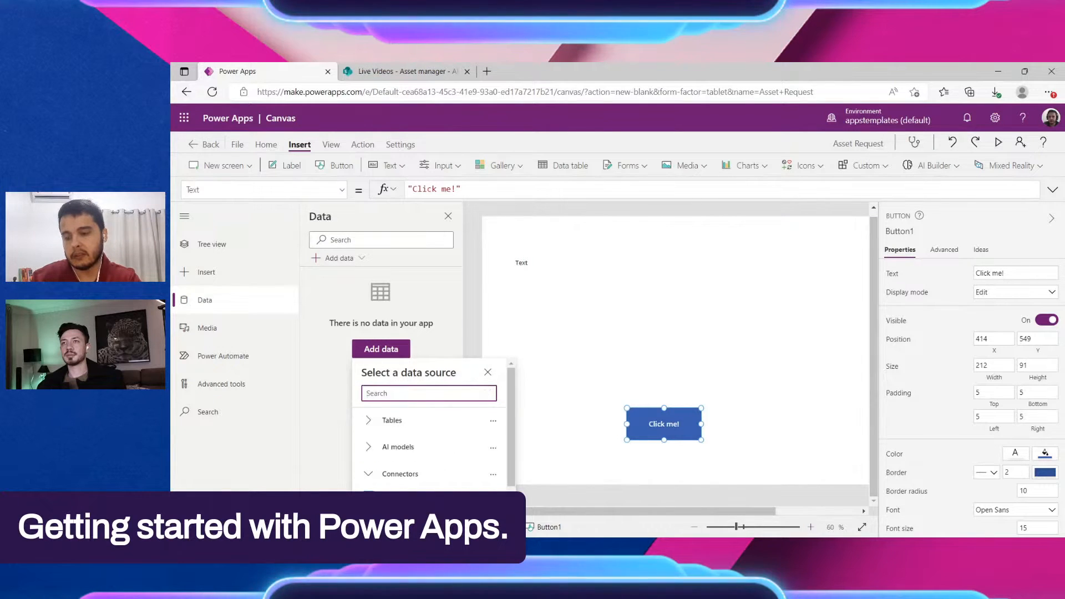
{"action": "type", "text": "sha"}
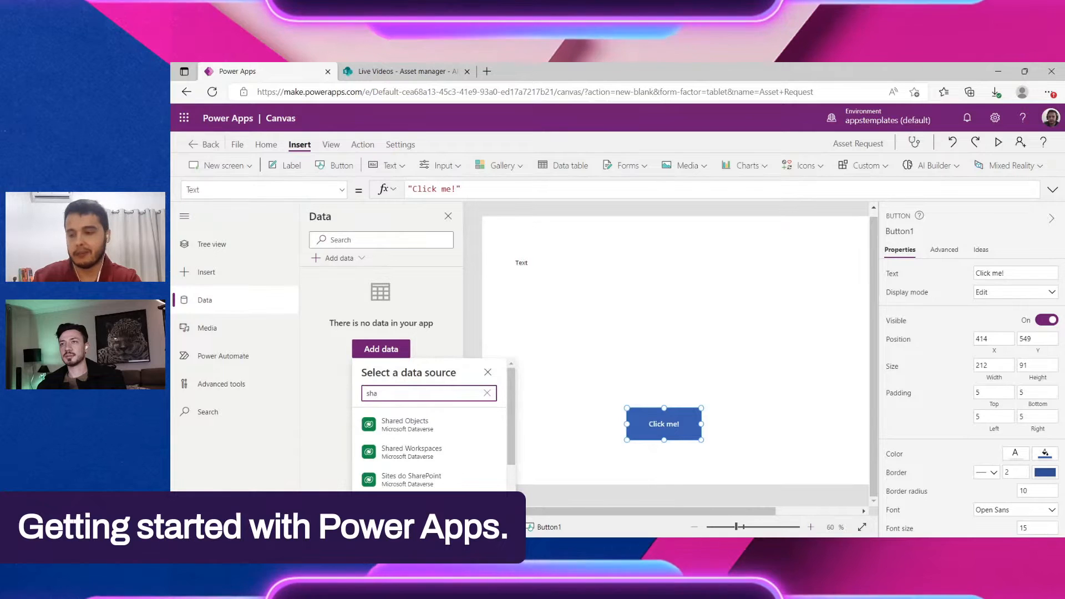
{"action": "type", "text": "rep"}
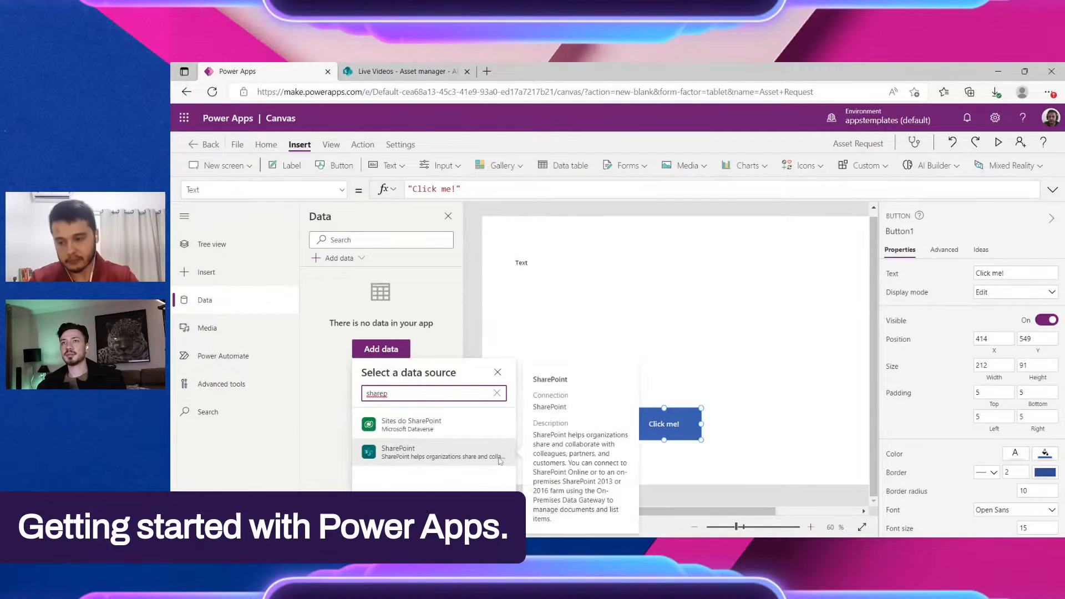
Clear the data source search and look through the tables offered in the current environment
{"action": "left_click", "coordinate": [497, 393]}
{"action": "scroll", "coordinate": [463, 438], "scroll_direction": "down", "scroll_amount": 1}
{"action": "scroll", "coordinate": [463, 446], "scroll_direction": "up", "scroll_amount": 2}
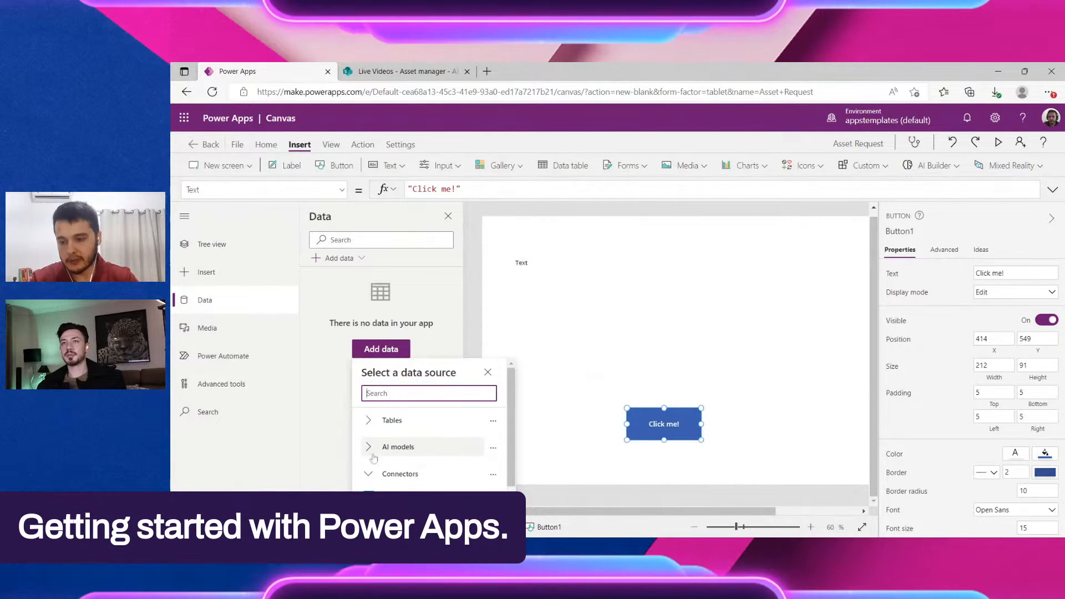
{"action": "left_click", "coordinate": [388, 417]}
{"action": "scroll", "coordinate": [383, 444], "scroll_direction": "down", "scroll_amount": 3}
{"action": "scroll", "coordinate": [380, 451], "scroll_direction": "up", "scroll_amount": 3}
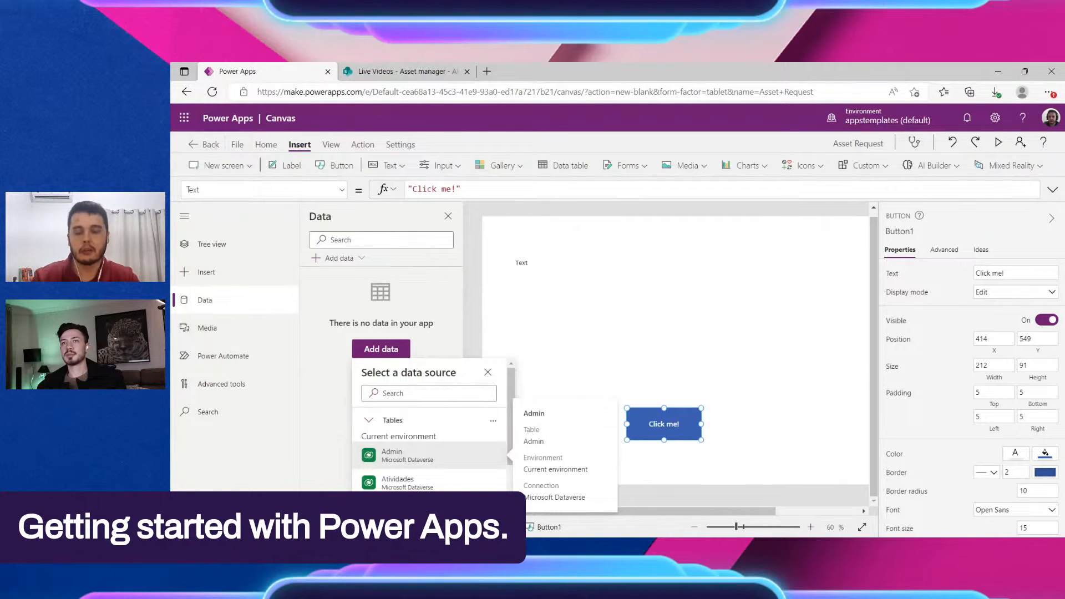
Search the data sources for "sharep", choose the SharePoint connector and use its existing connection
{"action": "left_click", "coordinate": [434, 393]}
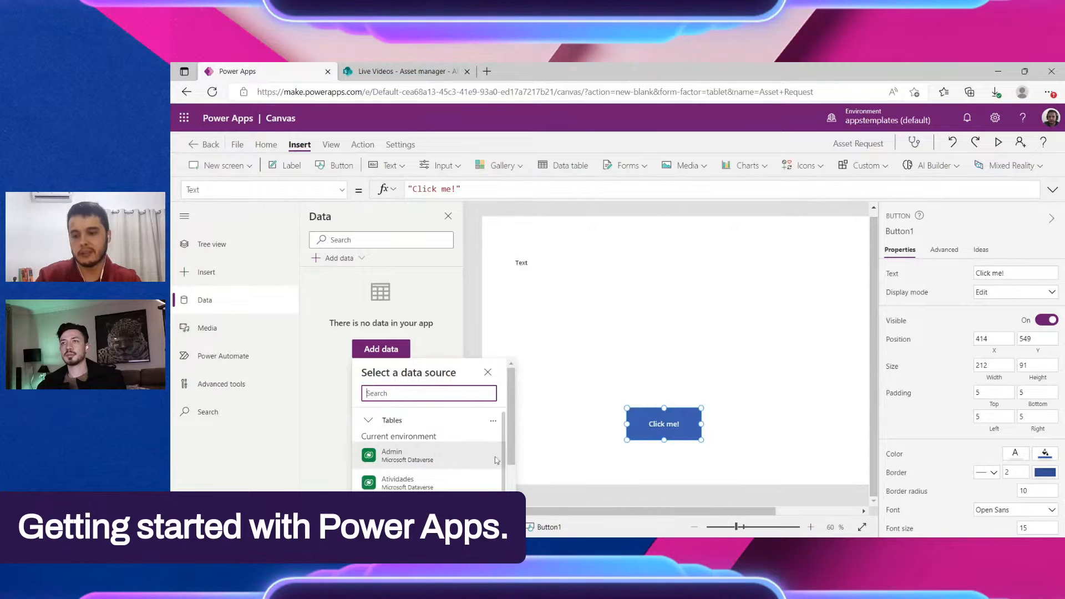
{"action": "mouse_move", "coordinate": [496, 458]}
{"action": "type", "text": "sharep"}
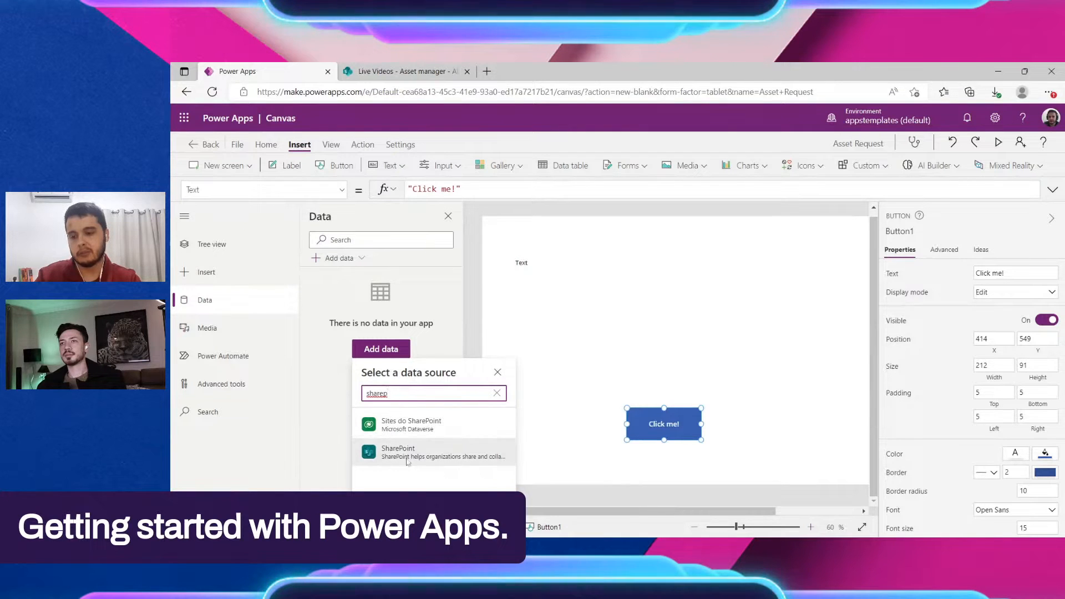
{"action": "left_click", "coordinate": [403, 456]}
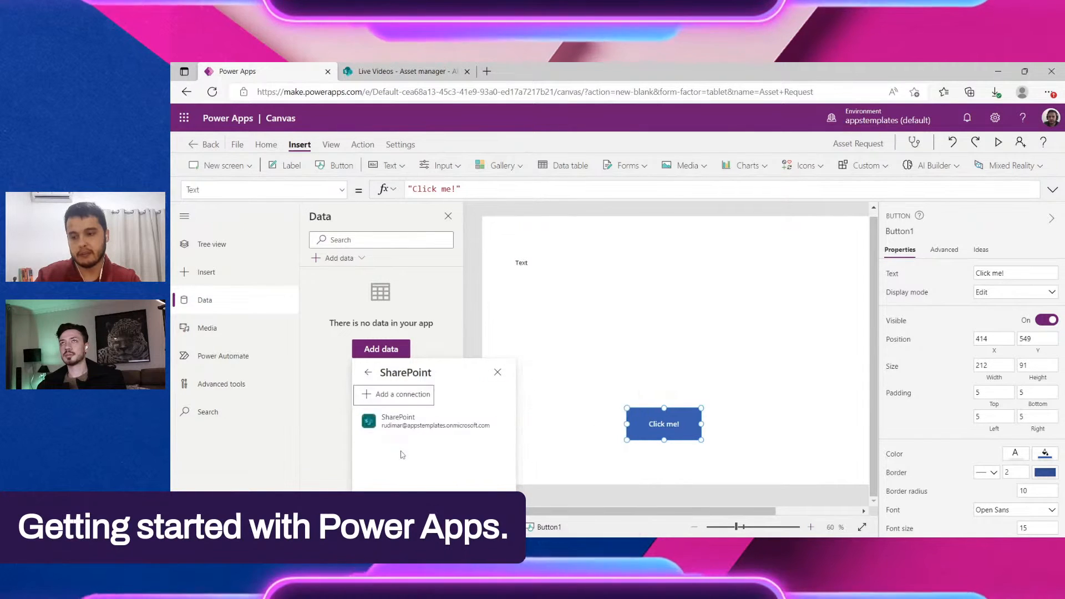
{"action": "mouse_move", "coordinate": [427, 431]}
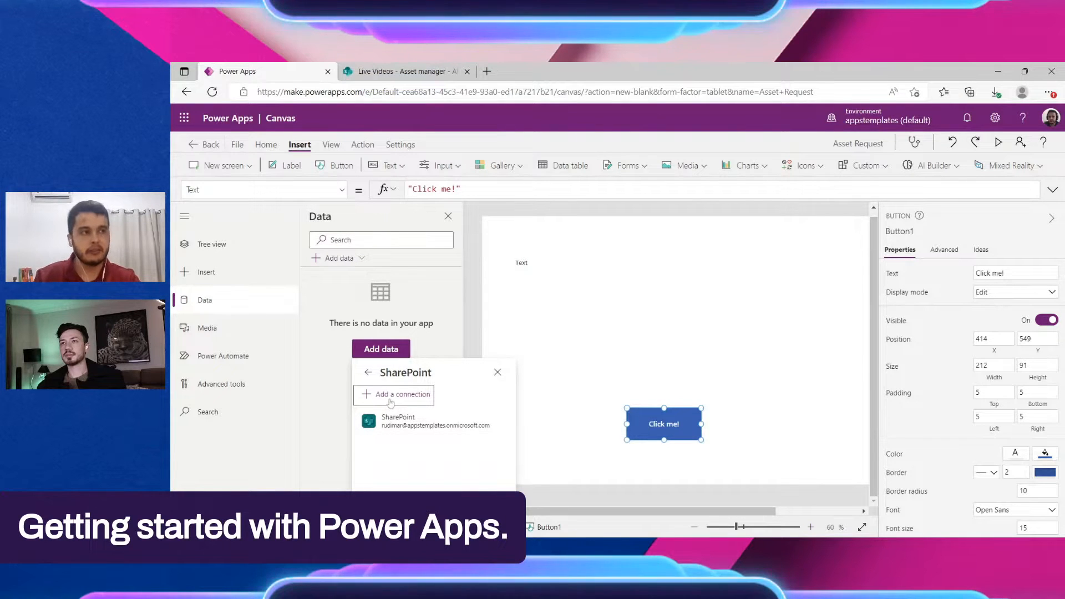
{"action": "left_click", "coordinate": [457, 421]}
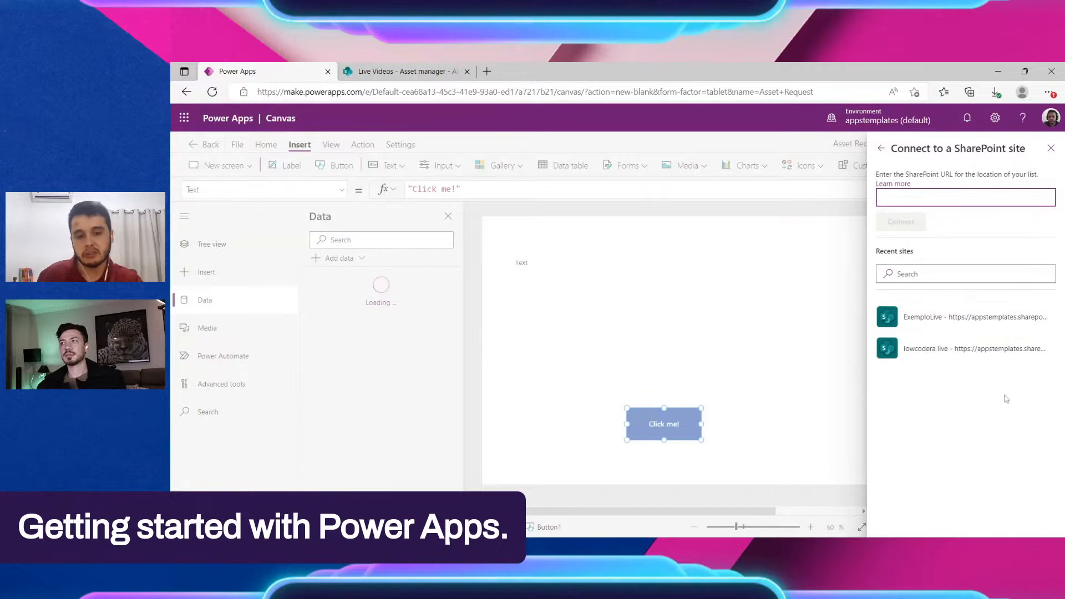
Switch to the SharePoint Asset manager list, open the Live Videos site home from the shortened URL and copy its address
{"action": "left_click", "coordinate": [405, 77]}
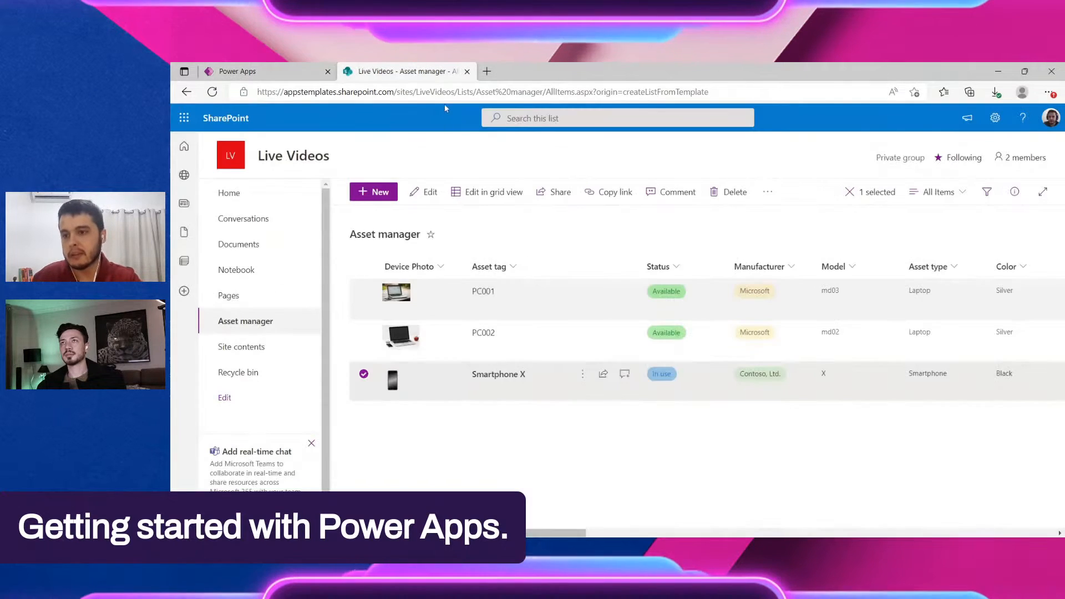
{"action": "left_click_drag", "start_coordinate": [455, 91], "coordinate": [256, 92]}
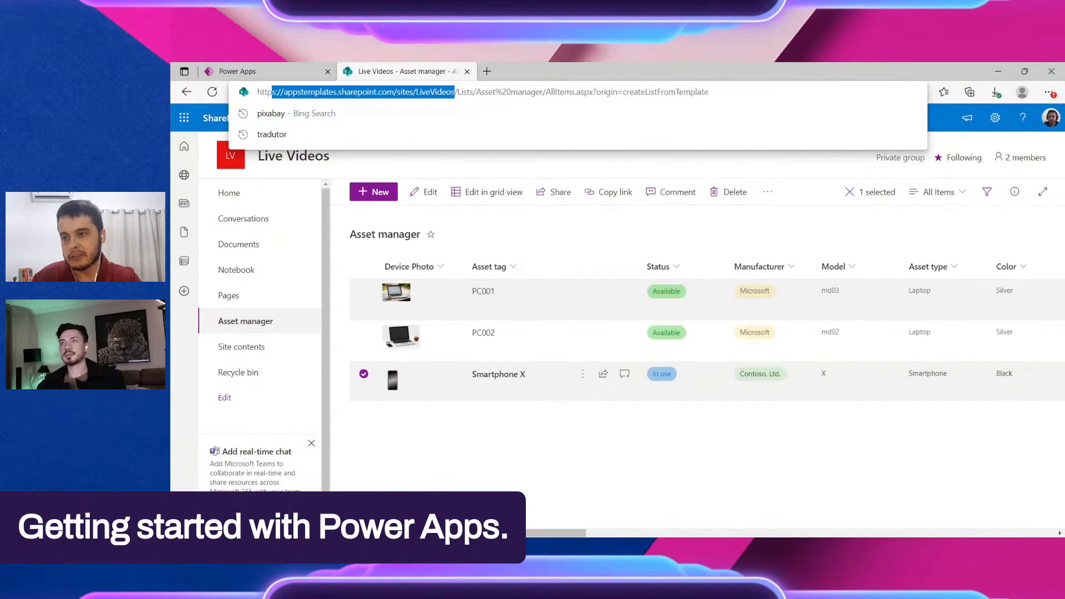
{"action": "left_click", "coordinate": [420, 94]}
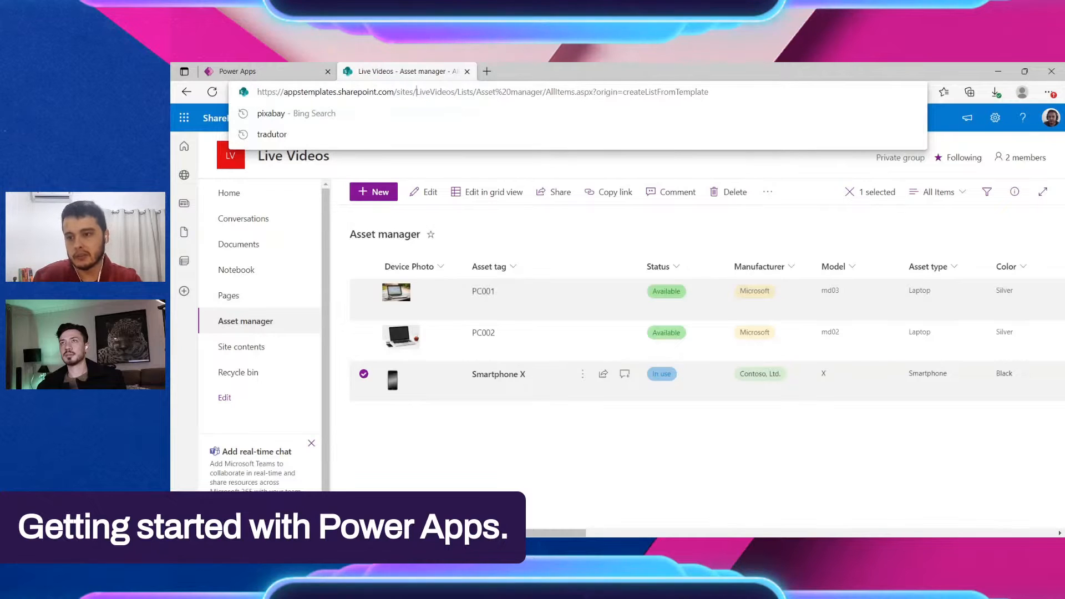
{"action": "left_click_drag", "start_coordinate": [455, 91], "coordinate": [257, 92]}
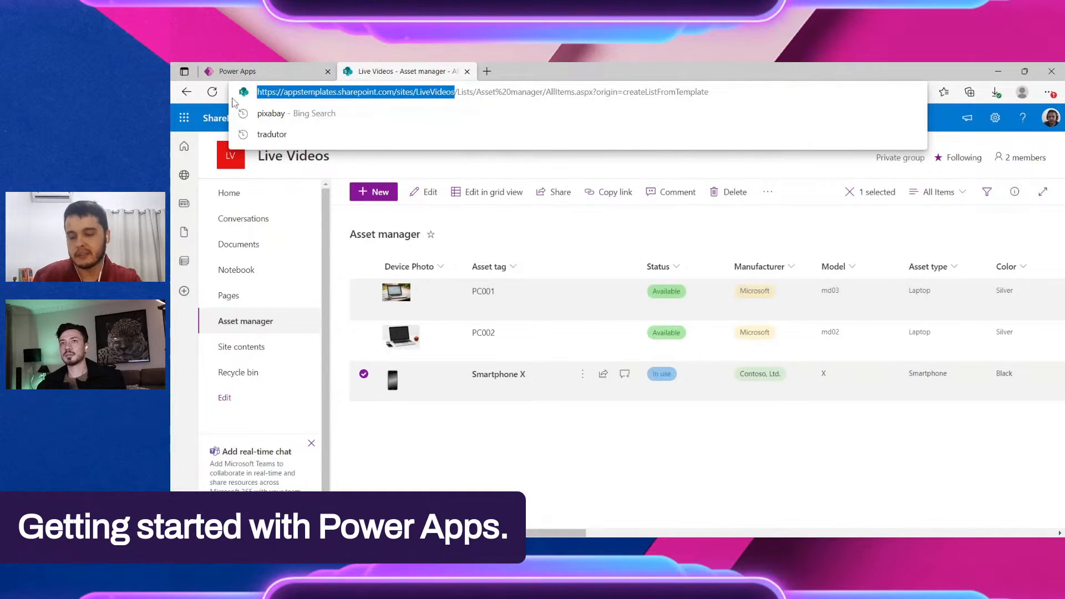
{"action": "left_click", "coordinate": [233, 200]}
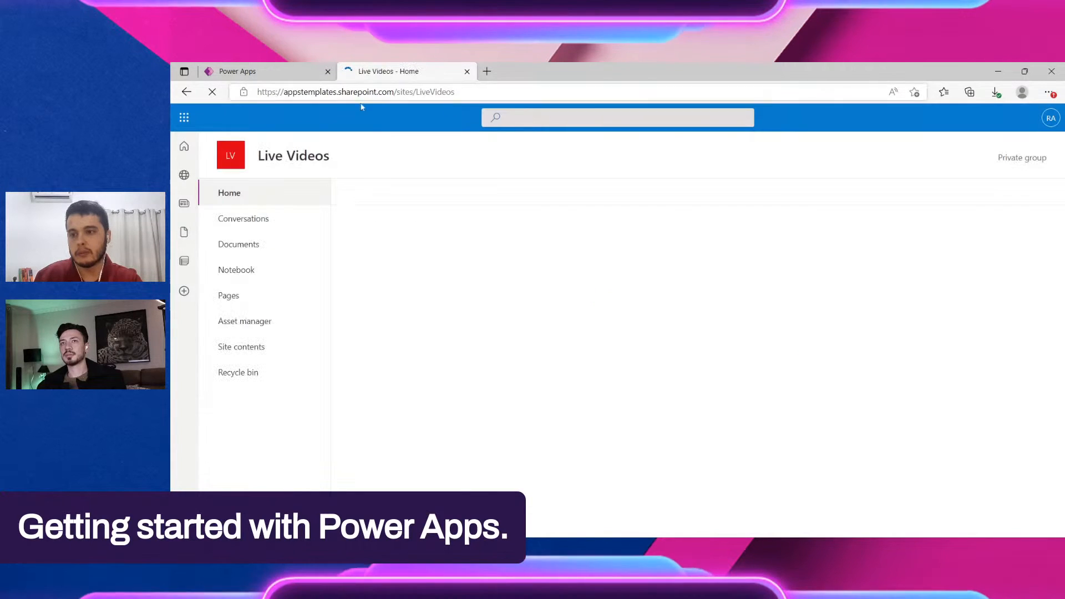
{"action": "left_click", "coordinate": [362, 92]}
{"action": "key", "text": "ctrl+c"}
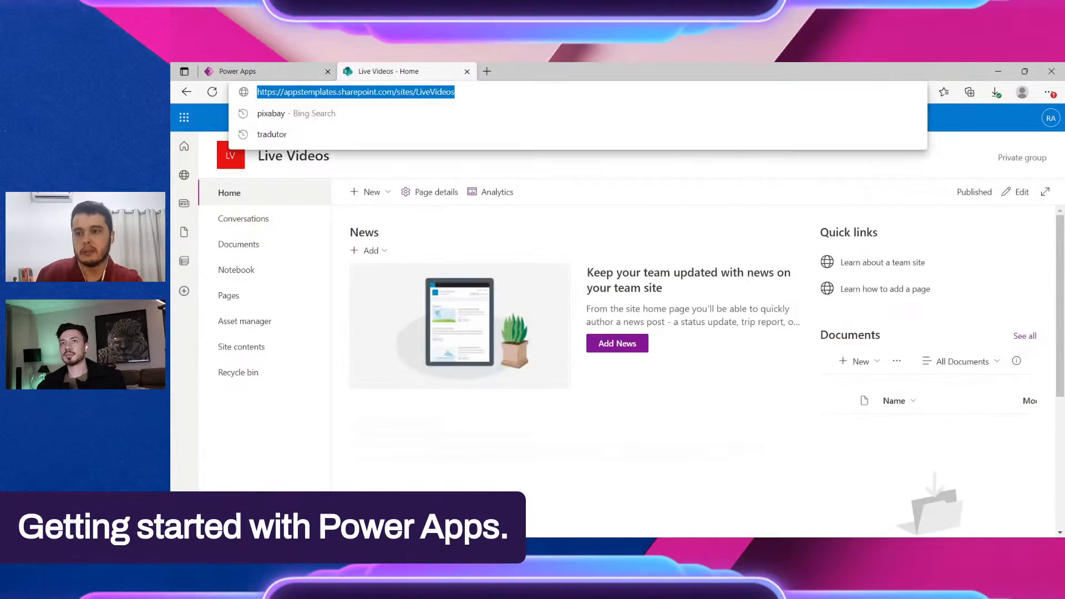
{"action": "left_click", "coordinate": [275, 75]}
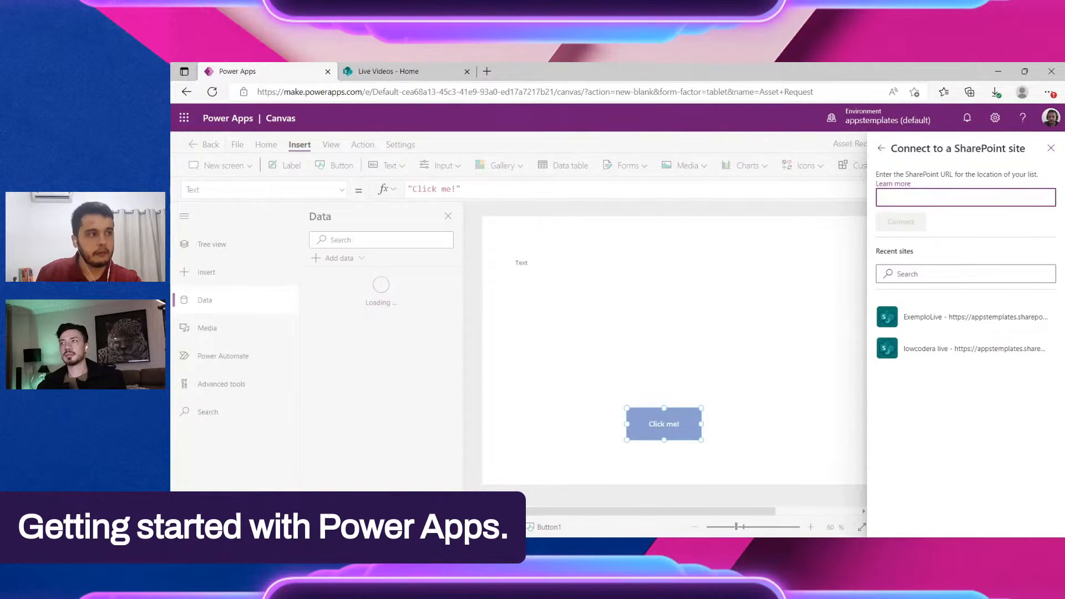
{"action": "key", "text": "ctrl+v"}
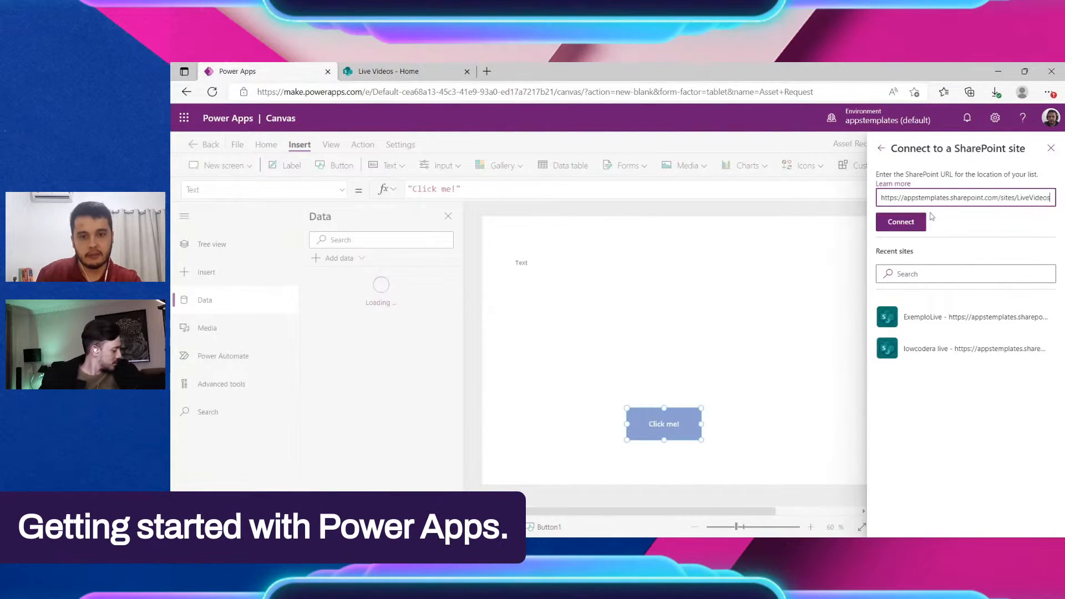
{"action": "left_click", "coordinate": [906, 223]}
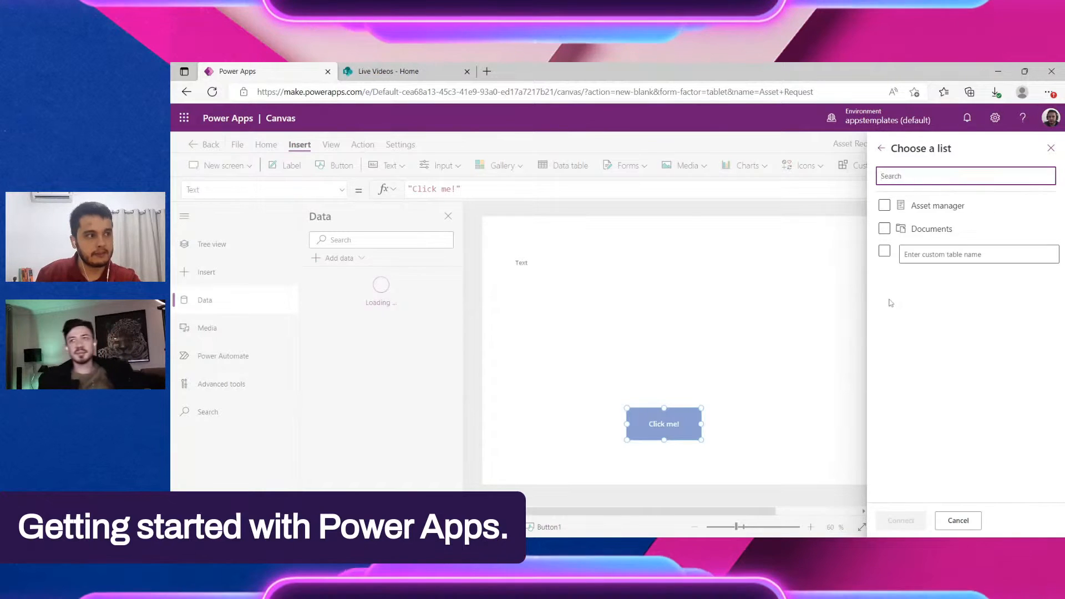
{"action": "left_click", "coordinate": [902, 213]}
{"action": "left_click", "coordinate": [900, 521]}
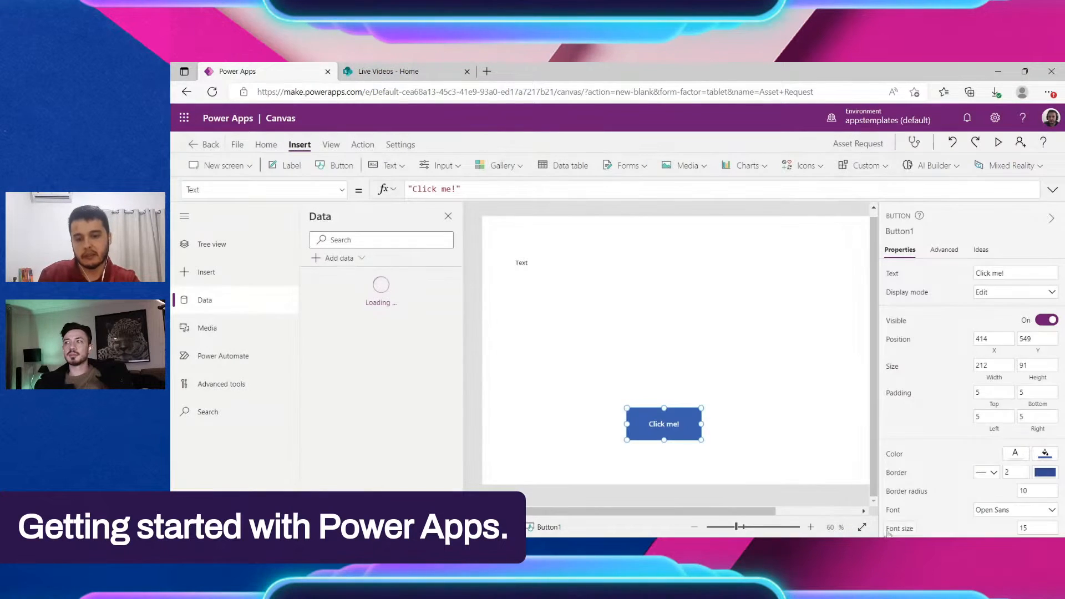
Move the "Click me!" button to about X 90, Y 619 and deselect it
{"action": "mouse_move", "coordinate": [350, 296]}
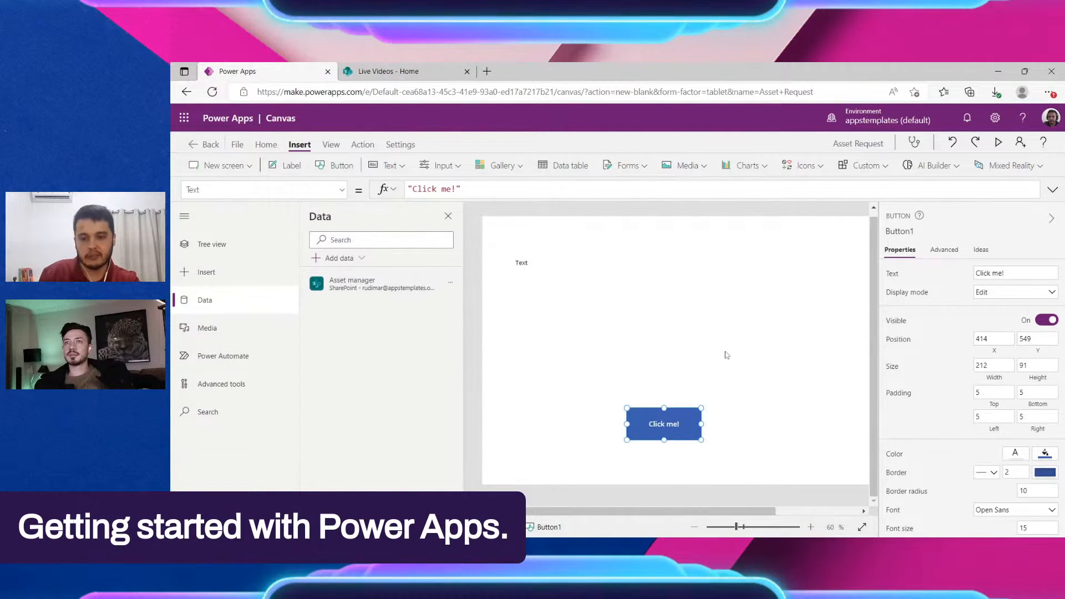
{"action": "scroll", "coordinate": [727, 355], "scroll_direction": "down", "scroll_amount": 1}
{"action": "left_click", "coordinate": [705, 322]}
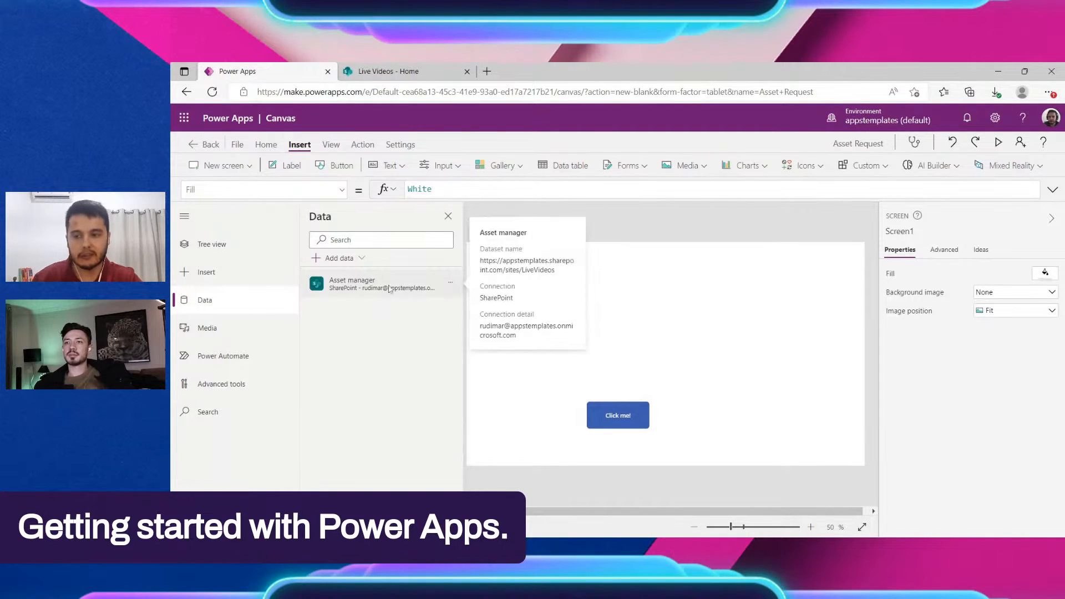
{"action": "left_click_drag", "start_coordinate": [615, 427], "coordinate": [520, 448]}
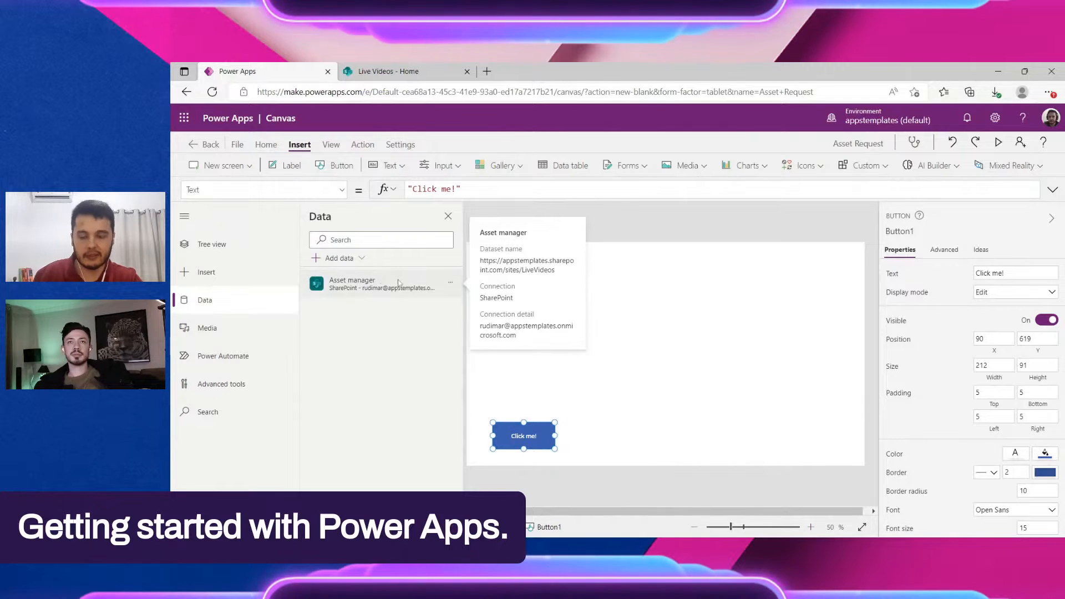
{"action": "left_click", "coordinate": [639, 282]}
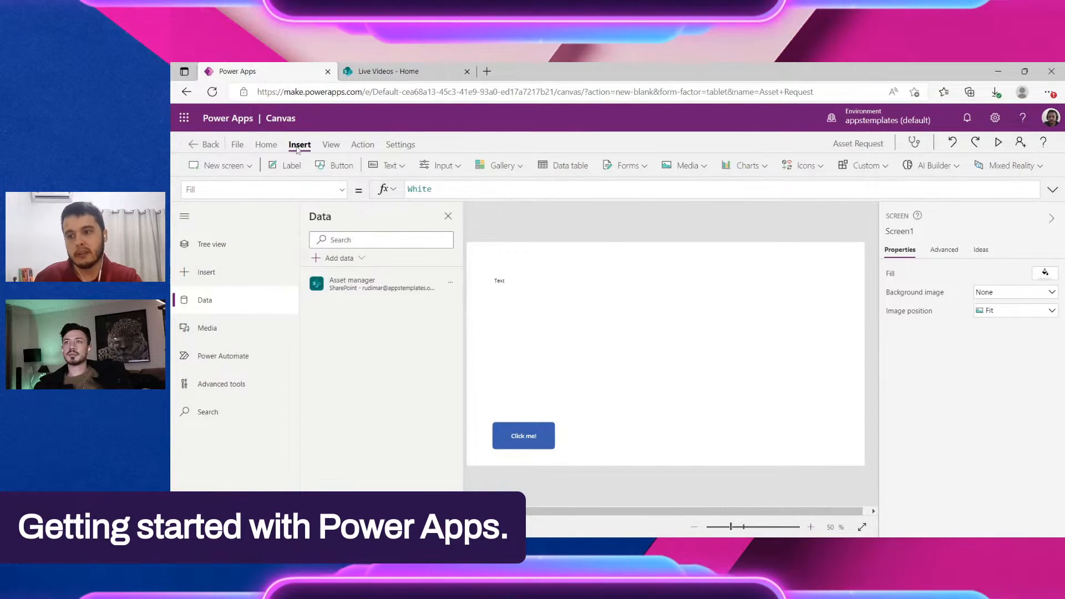
Insert a vertical gallery and inspect its CustomGallerySample items formula and the first row's subtitle label
{"action": "left_click", "coordinate": [513, 164]}
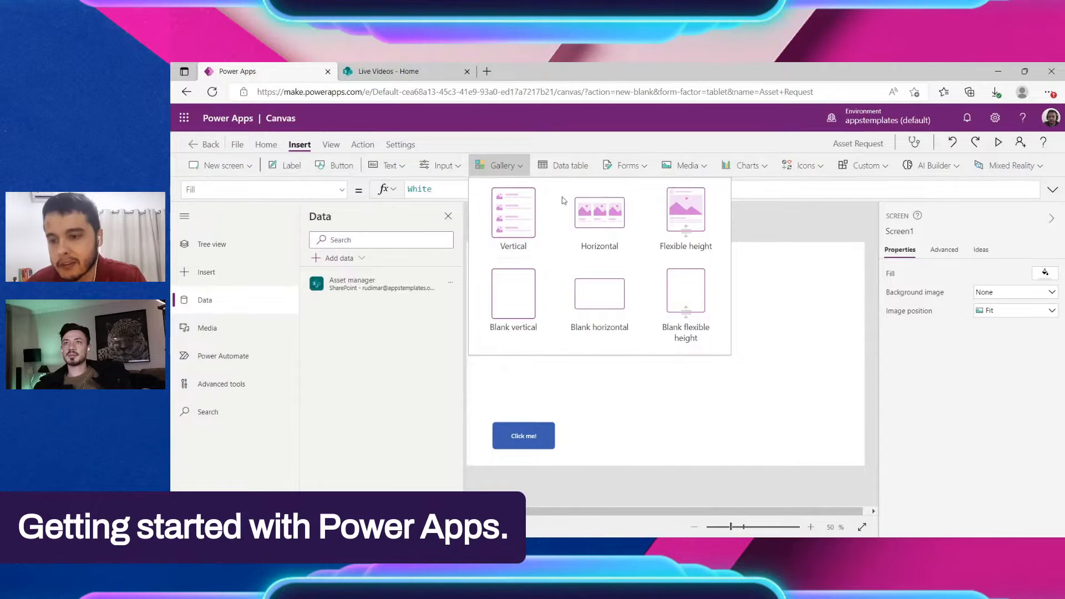
{"action": "left_click", "coordinate": [522, 219]}
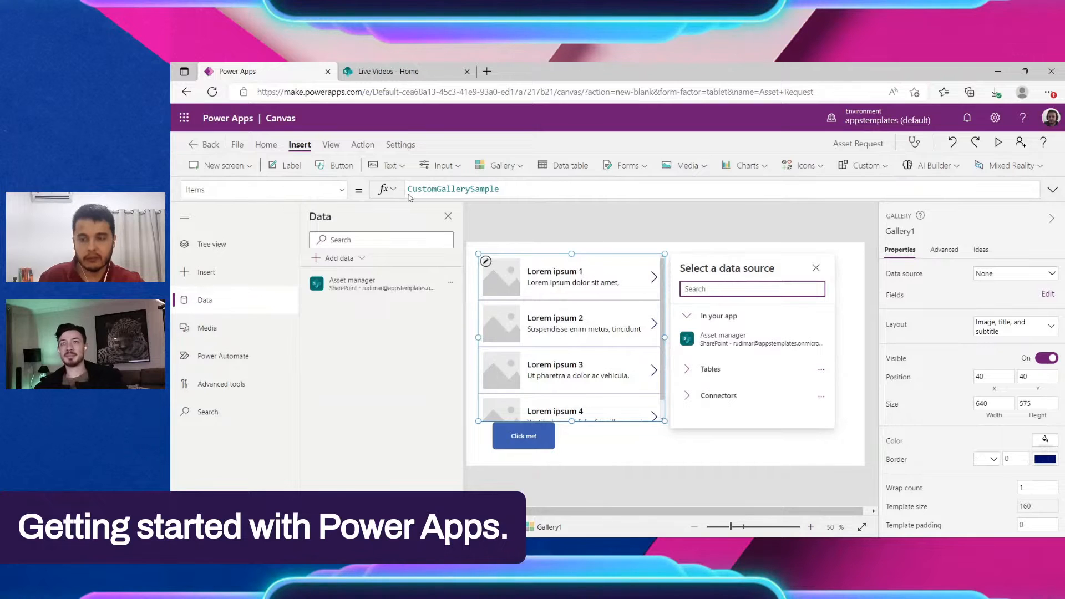
{"action": "left_click_drag", "start_coordinate": [408, 190], "coordinate": [500, 190]}
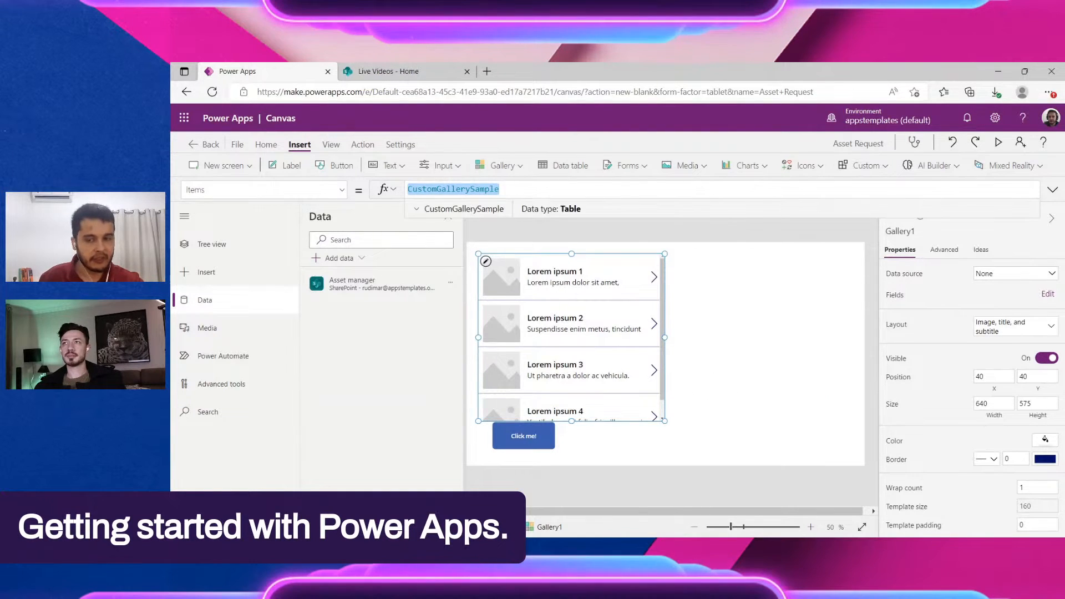
{"action": "left_click", "coordinate": [566, 281]}
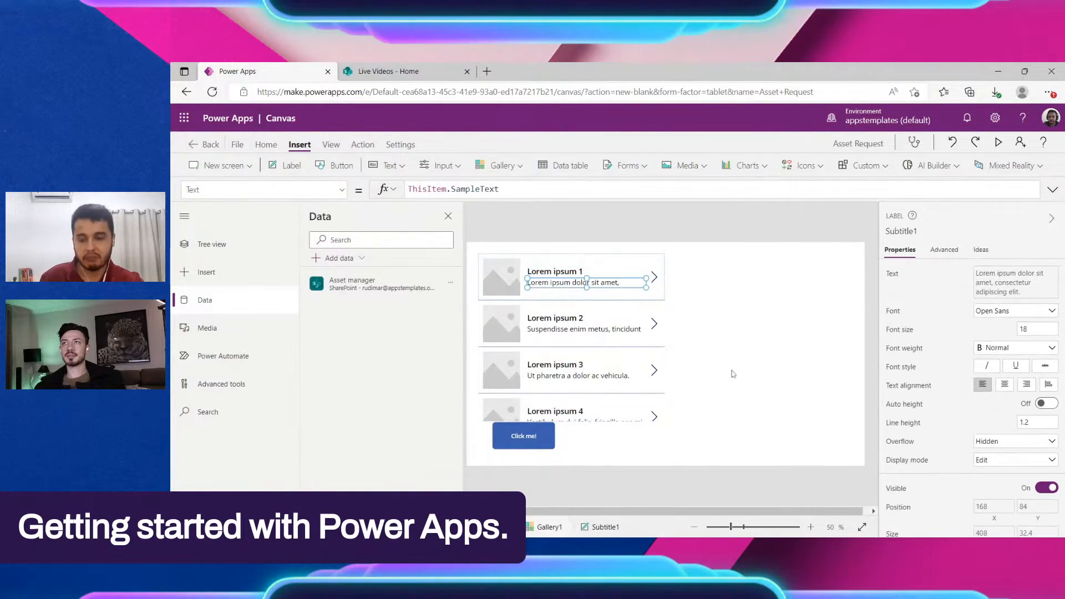
{"action": "left_click", "coordinate": [582, 288]}
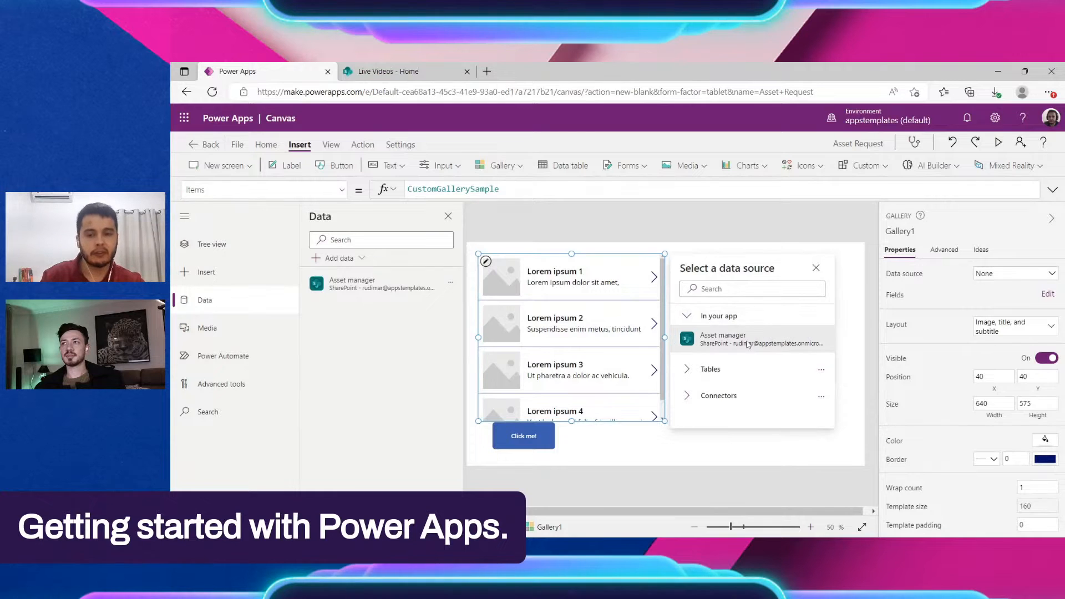
Set the gallery's data source to the Asset manager list and move the gallery to about X 693, Y 69
{"action": "mouse_move", "coordinate": [738, 337]}
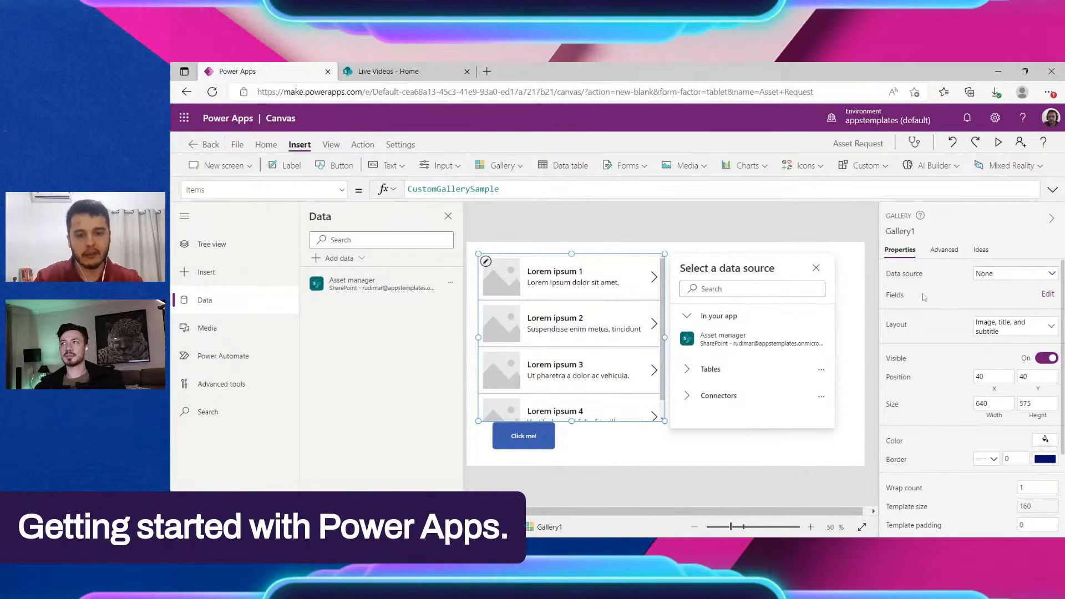
{"action": "left_click", "coordinate": [987, 275]}
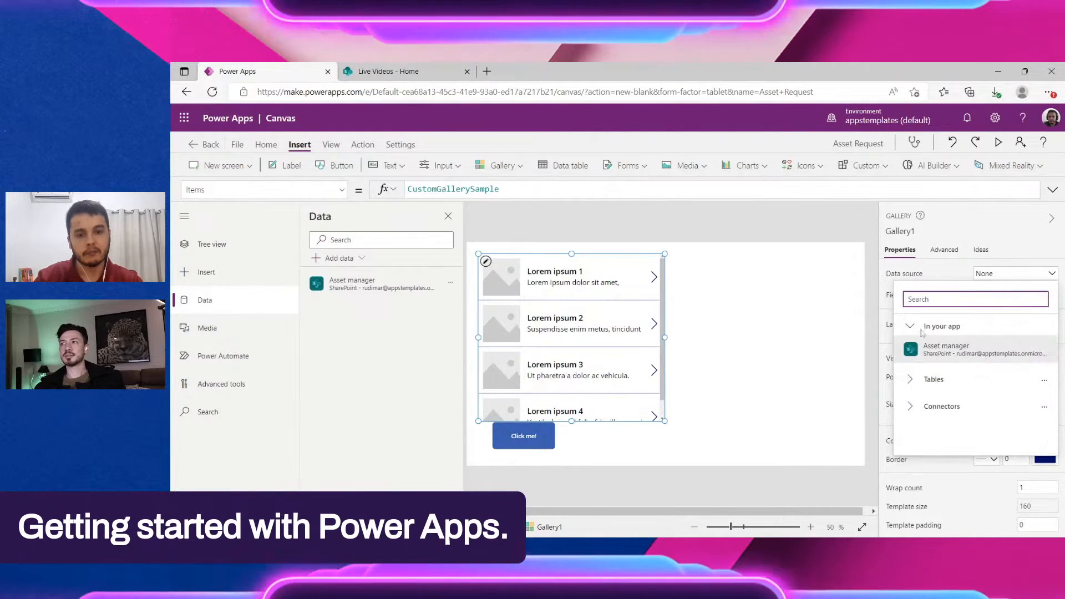
{"action": "left_click", "coordinate": [961, 351]}
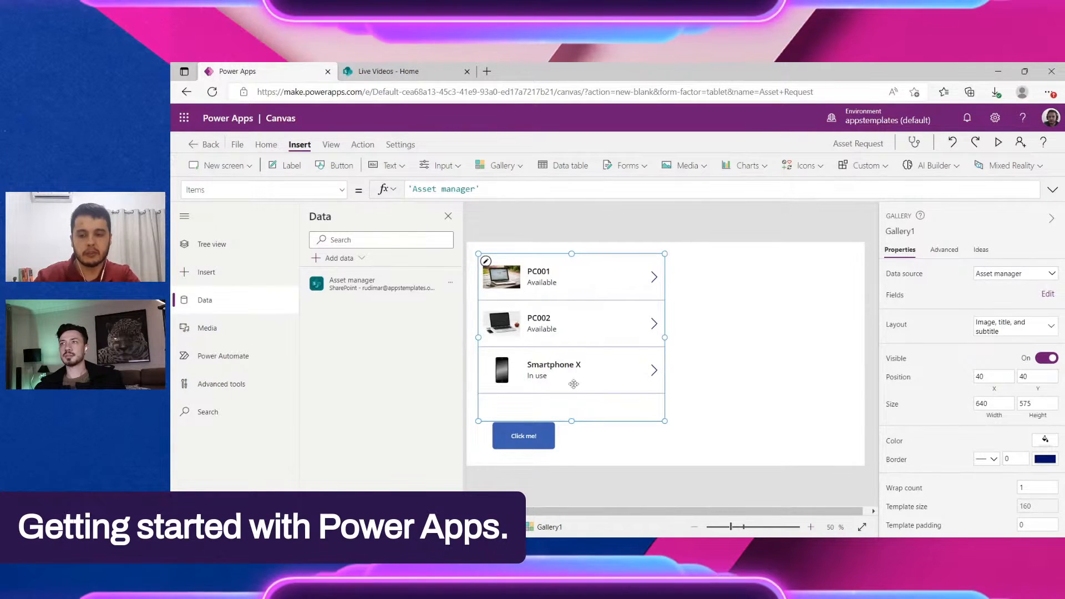
{"action": "left_click_drag", "start_coordinate": [595, 404], "coordinate": [785, 412]}
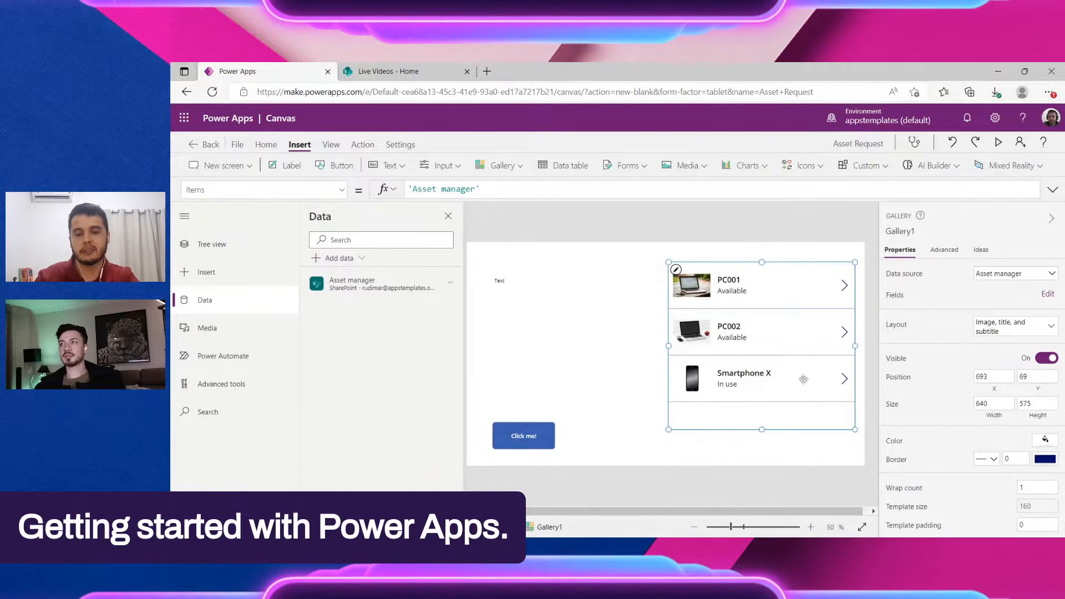
Move the gallery to about X 654, Y 57, make it about 671 high, and hide its properties to widen the canvas
{"action": "mouse_move", "coordinate": [761, 430]}
{"action": "left_mouse_down"}
{"action": "mouse_move", "coordinate": [763, 459]}
{"action": "mouse_move", "coordinate": [751, 438]}
{"action": "left_mouse_up"}
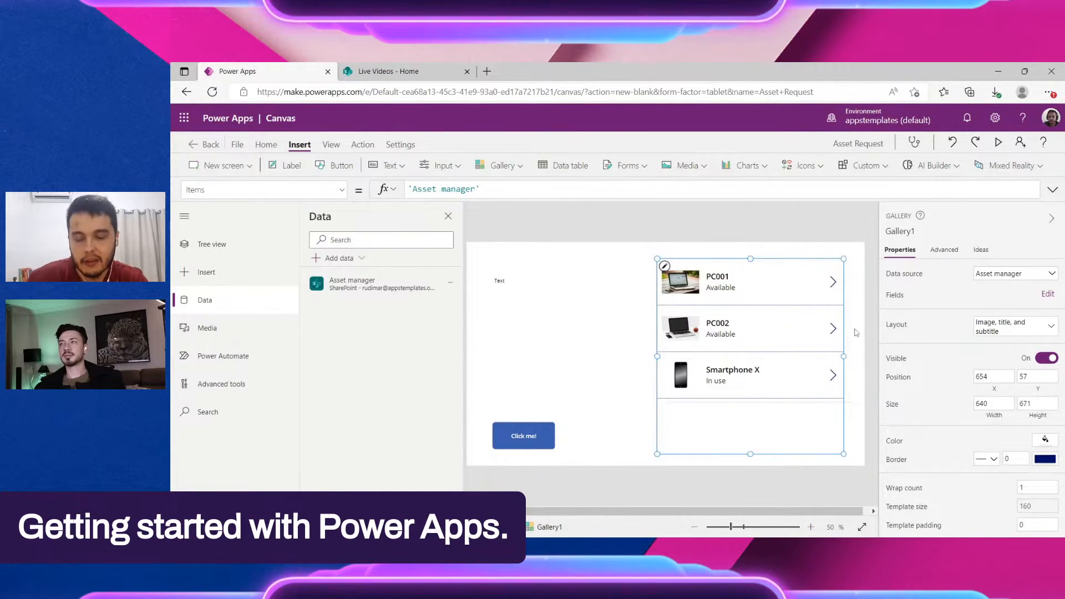
{"action": "scroll", "coordinate": [856, 342], "scroll_direction": "up", "scroll_amount": 2}
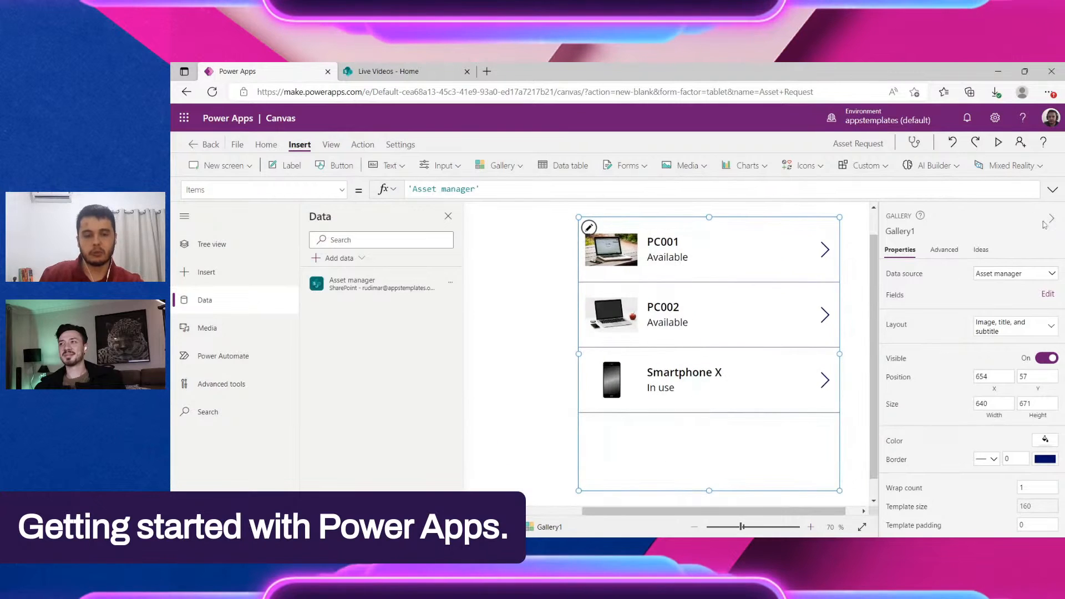
{"action": "left_click", "coordinate": [1049, 219]}
{"action": "scroll", "coordinate": [580, 292], "scroll_direction": "down", "scroll_amount": 1}
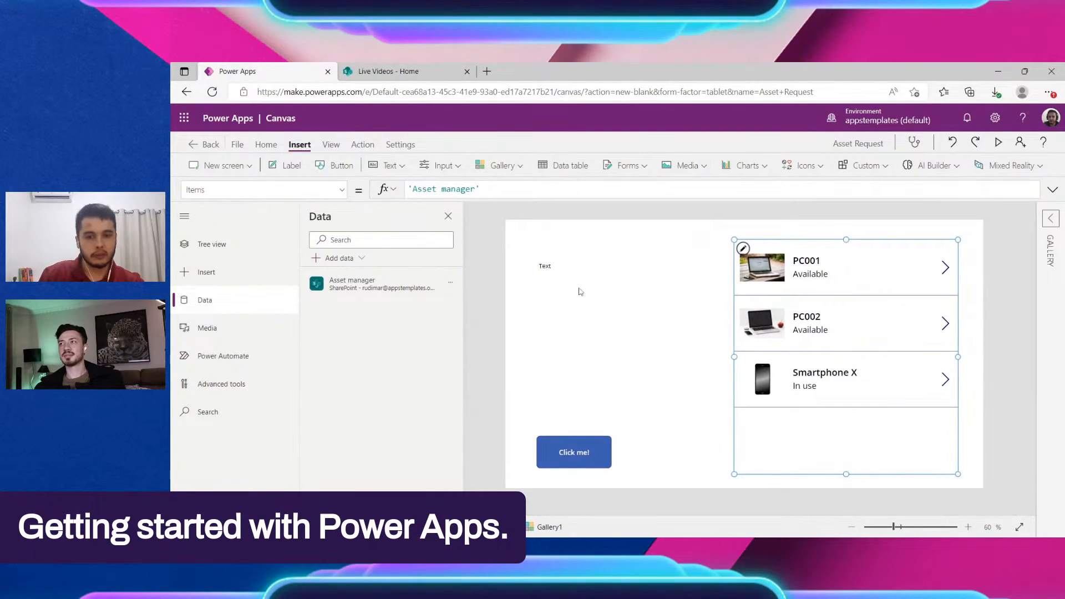
Examine which Asset manager fields feed the subtitle, image and title in the gallery's first row
{"action": "left_click", "coordinate": [806, 277]}
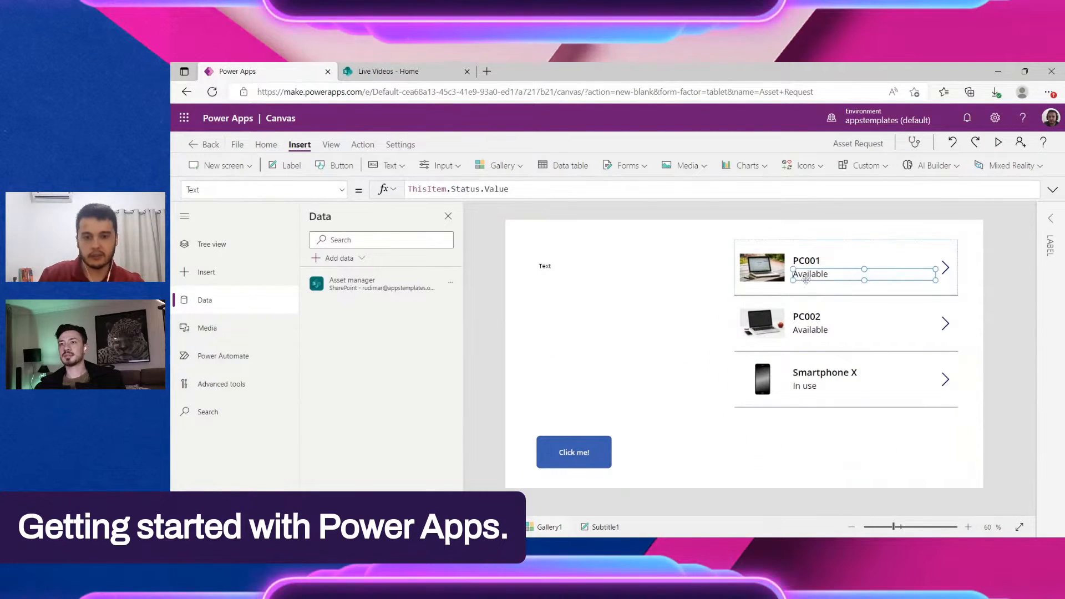
{"action": "left_click", "coordinate": [844, 407]}
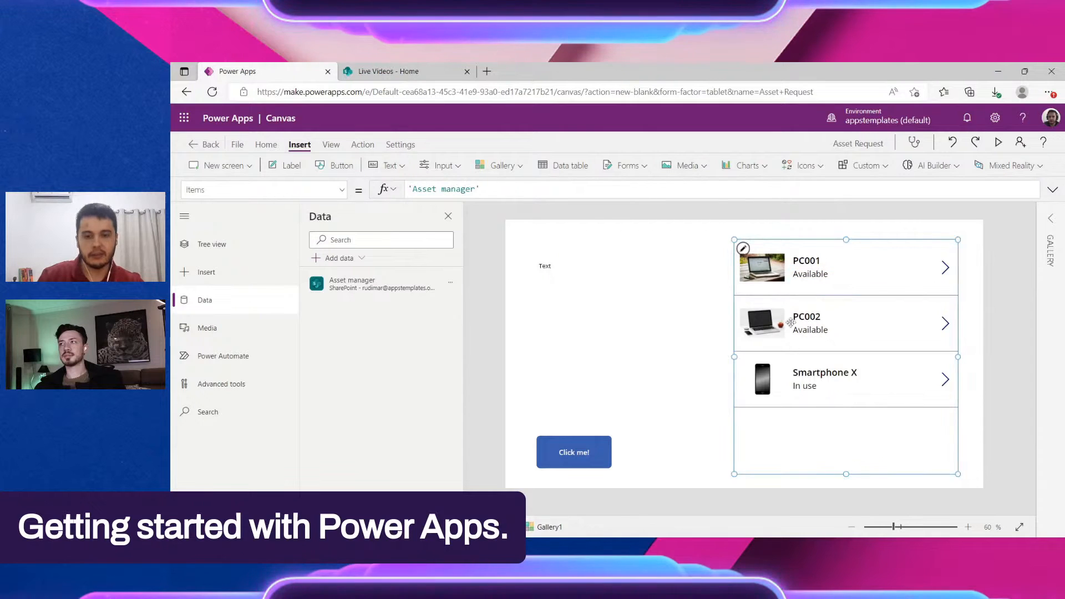
{"action": "left_click", "coordinate": [804, 280]}
{"action": "left_click", "coordinate": [775, 274]}
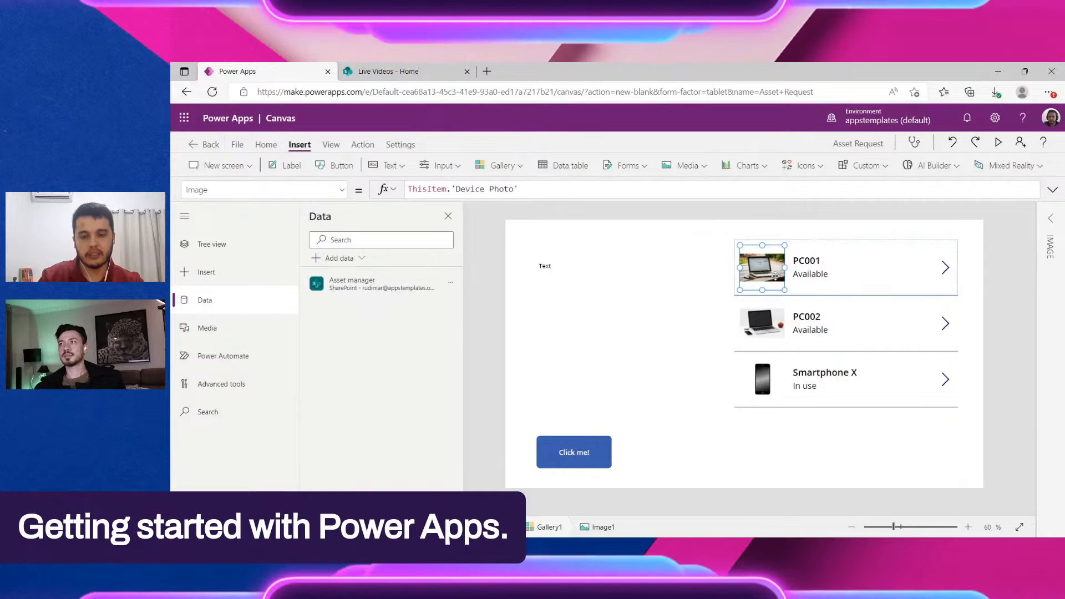
{"action": "left_click", "coordinate": [822, 261]}
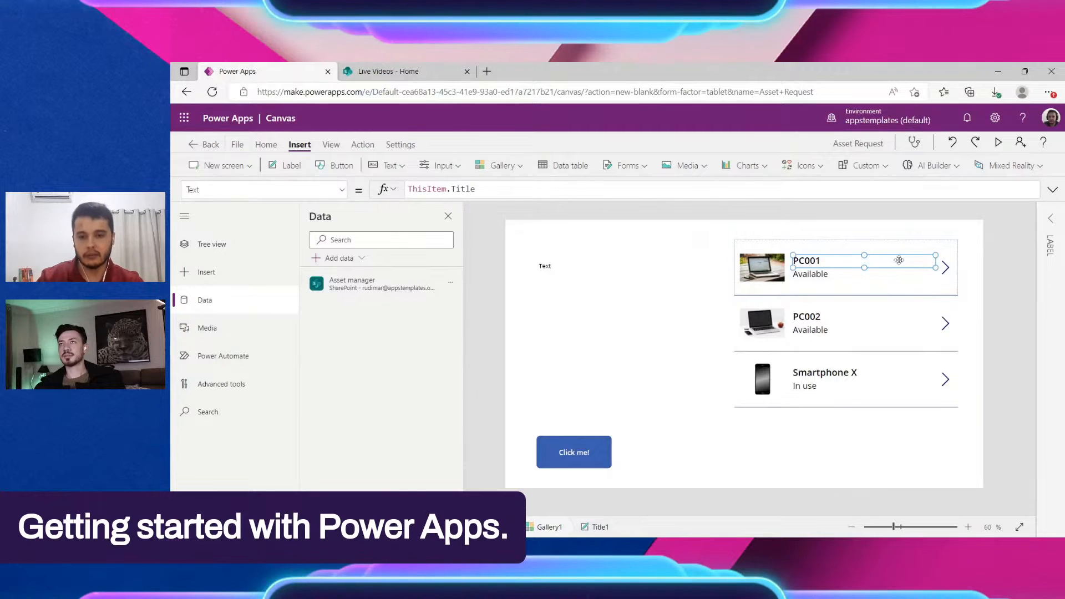
Shift the image in the gallery's first row slightly right, and move the whole gallery slightly down
{"action": "mouse_move", "coordinate": [768, 274]}
{"action": "left_mouse_down"}
{"action": "mouse_move", "coordinate": [868, 280]}
{"action": "mouse_move", "coordinate": [768, 283]}
{"action": "mouse_move", "coordinate": [778, 282]}
{"action": "left_mouse_up"}
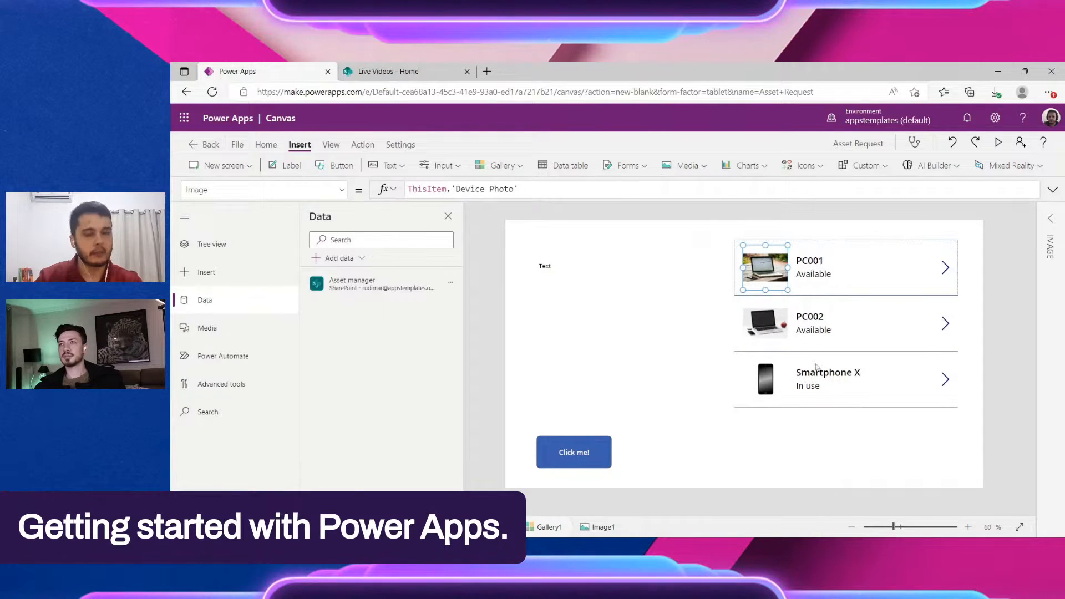
{"action": "left_click", "coordinate": [776, 325]}
{"action": "left_click_drag", "start_coordinate": [777, 325], "coordinate": [788, 309]}
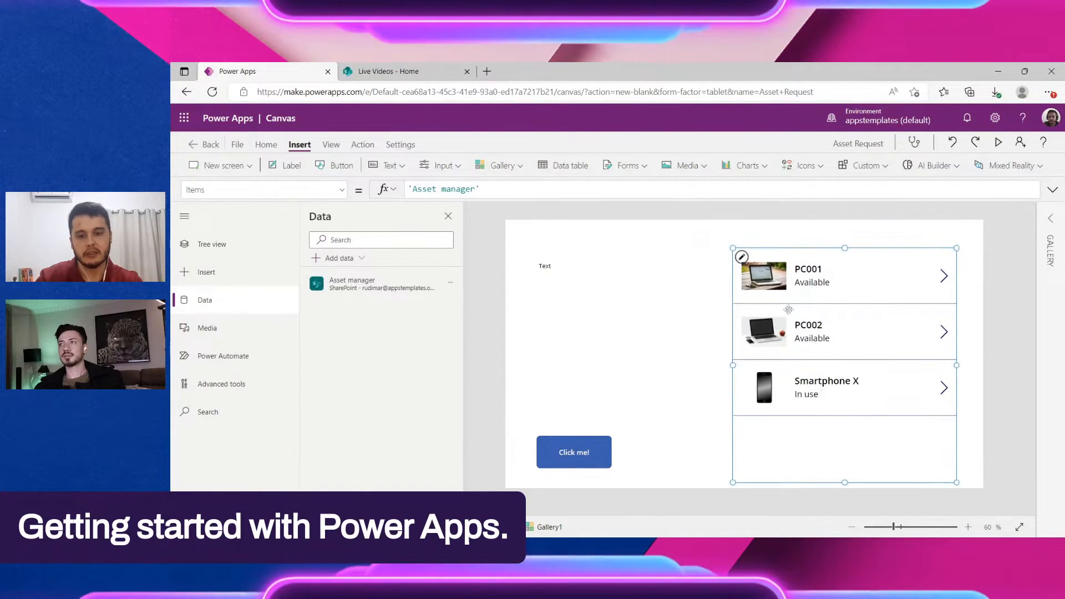
Alternate between selecting the whole gallery and its first-row elements, examining the title, image and subtitle controls
{"action": "left_click", "coordinate": [742, 257]}
{"action": "left_click", "coordinate": [811, 286]}
{"action": "left_click", "coordinate": [801, 460]}
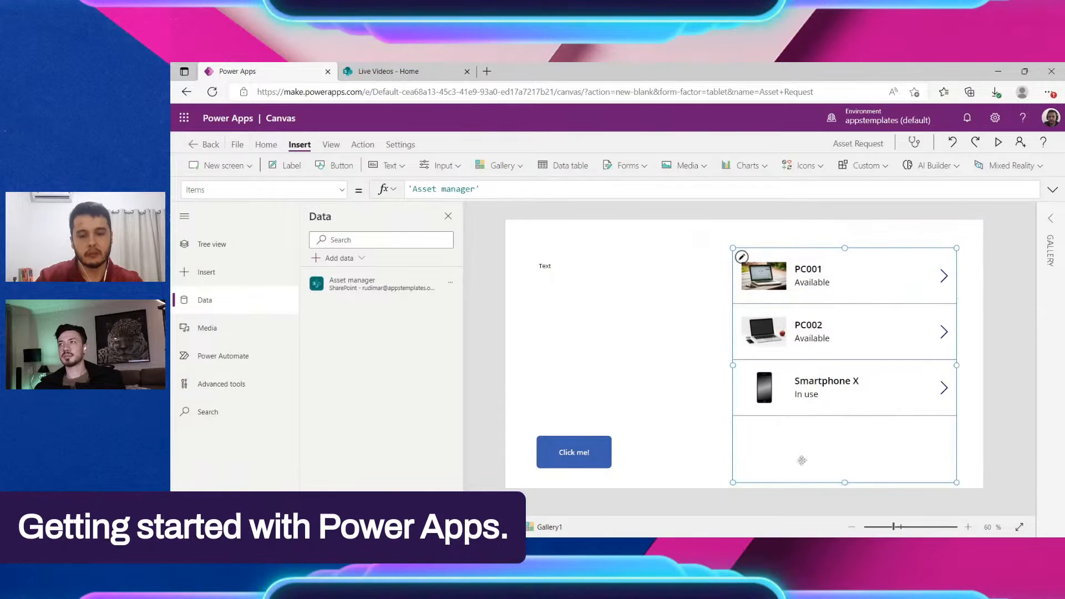
{"action": "left_click", "coordinate": [795, 432]}
{"action": "left_click", "coordinate": [795, 432]}
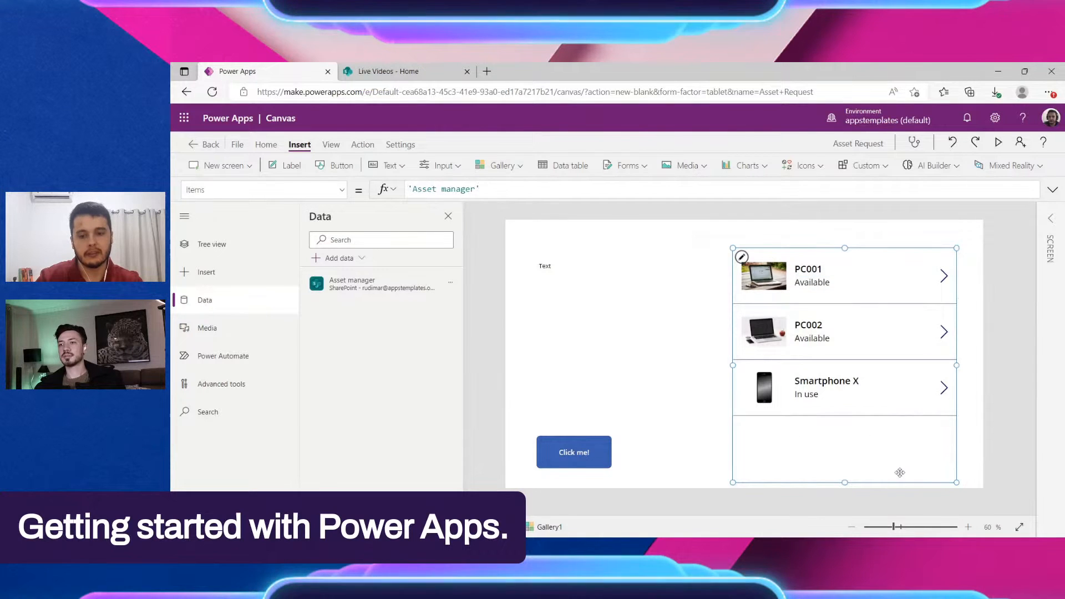
{"action": "left_click", "coordinate": [746, 259]}
{"action": "left_click", "coordinate": [799, 302]}
{"action": "left_click", "coordinate": [805, 270]}
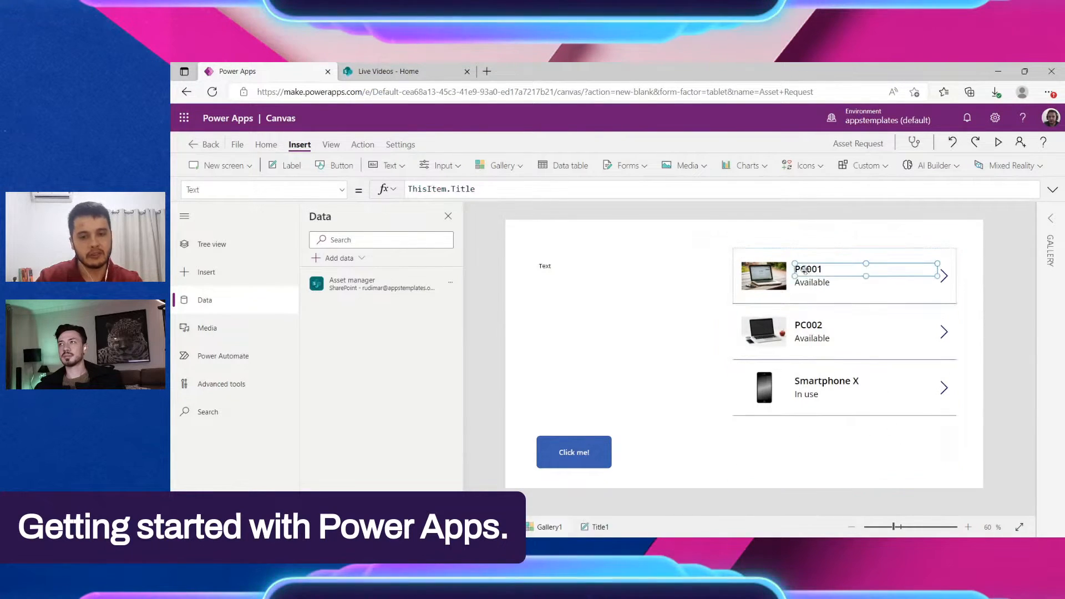
{"action": "left_click", "coordinate": [766, 276]}
{"action": "left_click", "coordinate": [865, 283]}
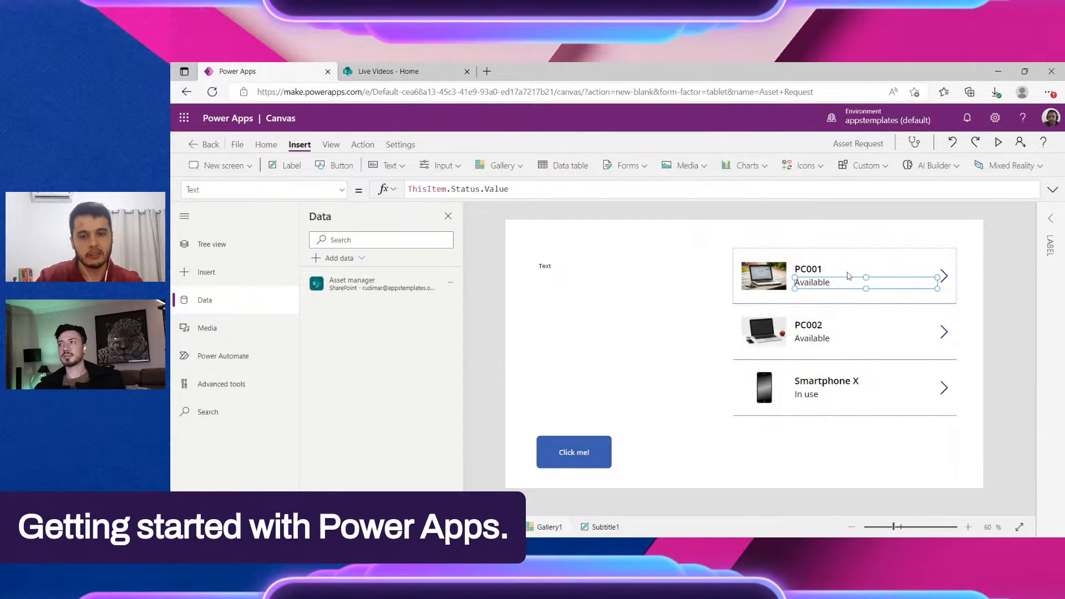
Adjust the gallery's row template by raising the text labels slightly and making the image wider and shorter, leaving nothing selected
{"action": "left_click", "coordinate": [815, 261]}
{"action": "left_click", "coordinate": [771, 278]}
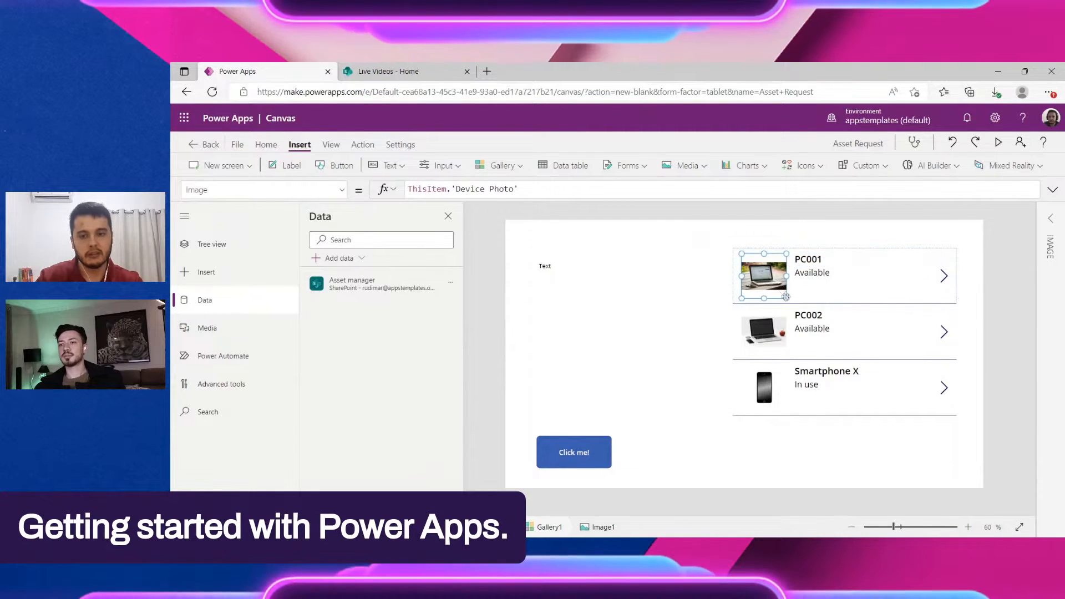
{"action": "mouse_move", "coordinate": [786, 304]}
{"action": "left_mouse_down"}
{"action": "mouse_move", "coordinate": [804, 303]}
{"action": "mouse_move", "coordinate": [783, 286]}
{"action": "mouse_move", "coordinate": [796, 295]}
{"action": "left_mouse_up"}
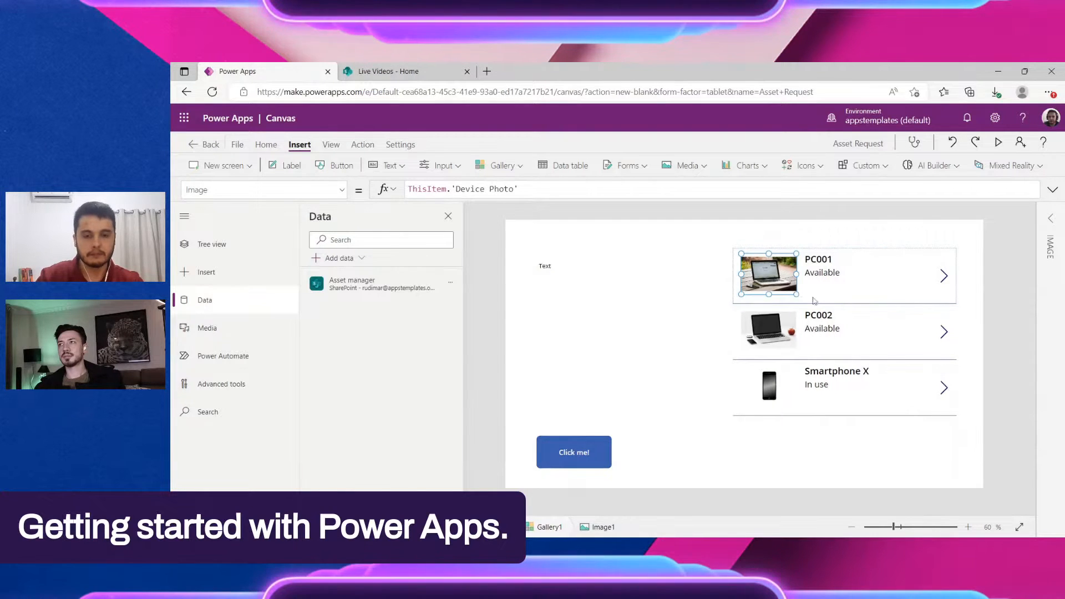
{"action": "left_click", "coordinate": [1033, 347]}
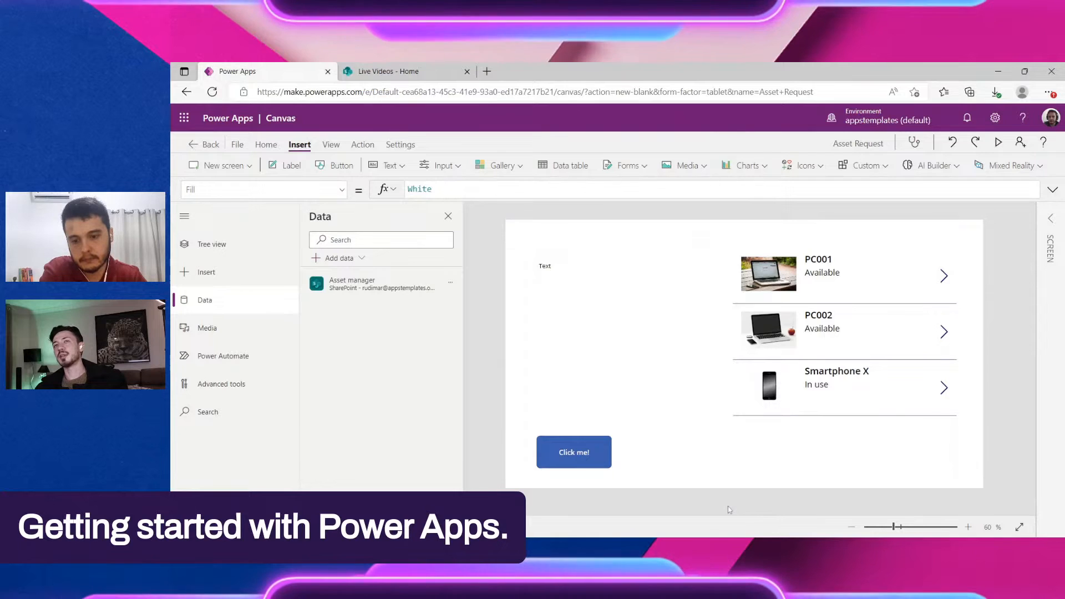
Move and shrink the gallery into the screen's lower half, and lower the Text label to just above the "Click me!" button
{"action": "left_click", "coordinate": [833, 440]}
{"action": "left_click_drag", "start_coordinate": [834, 440], "coordinate": [747, 438]}
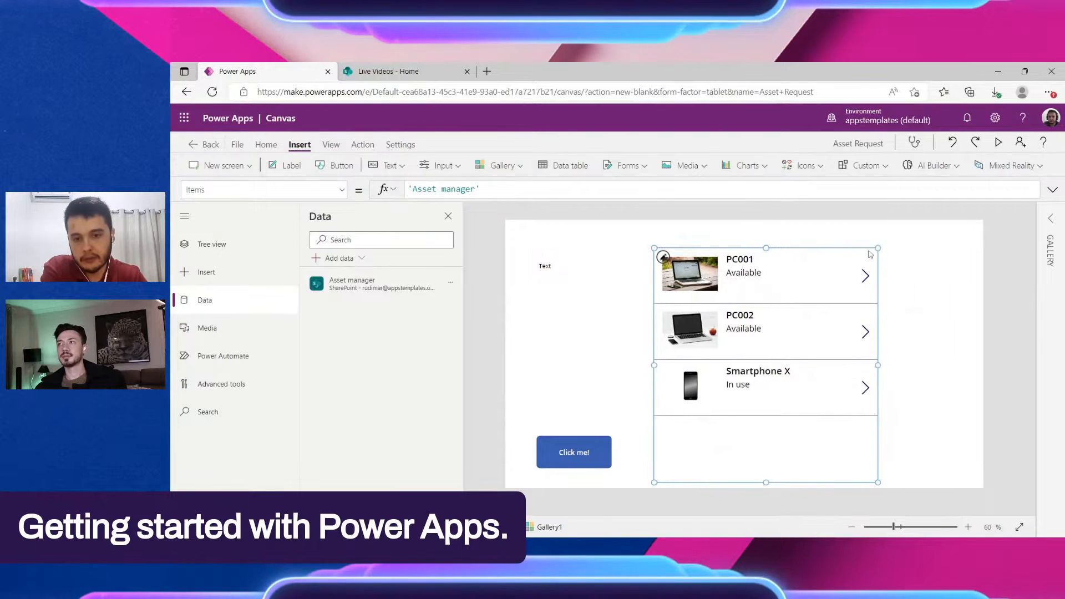
{"action": "left_click_drag", "start_coordinate": [879, 246], "coordinate": [831, 344]}
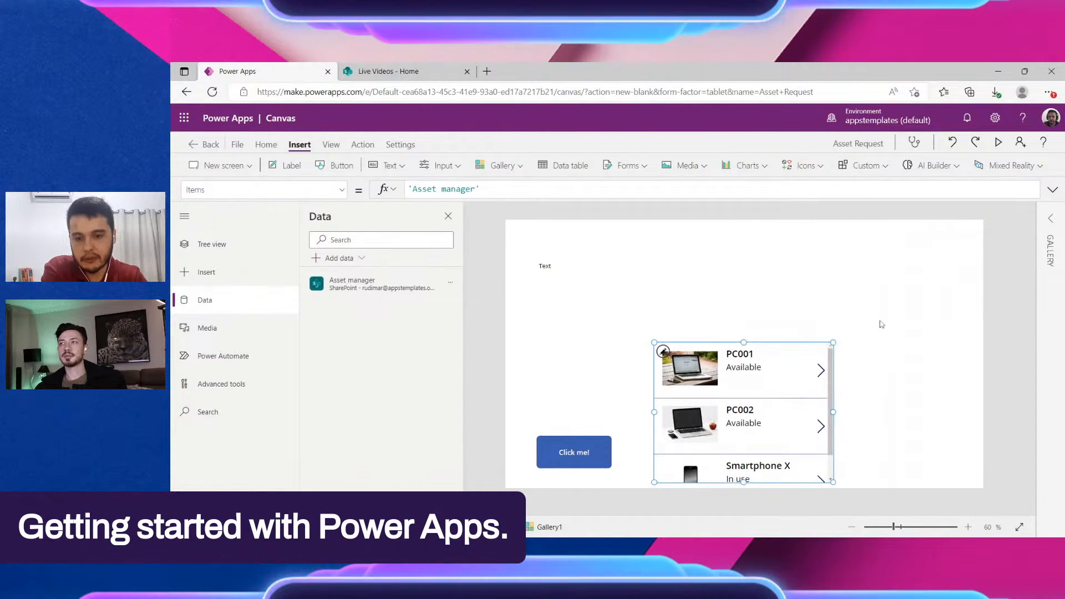
{"action": "left_click_drag", "start_coordinate": [581, 280], "coordinate": [580, 396]}
{"action": "left_click", "coordinate": [566, 305]}
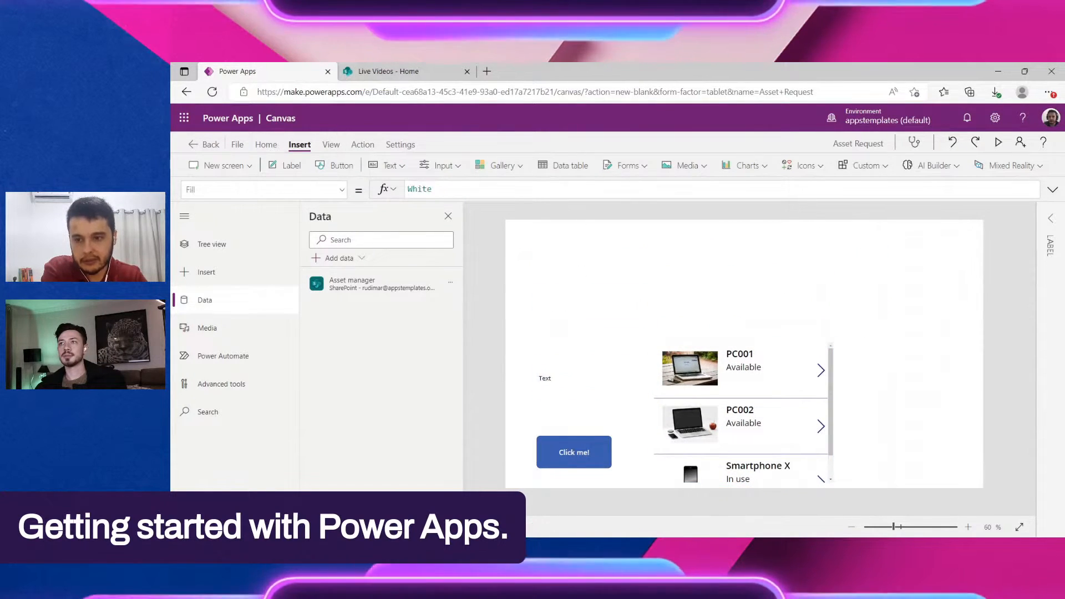
Insert a data table and connect it to the Asset manager list
{"action": "left_click", "coordinate": [566, 165]}
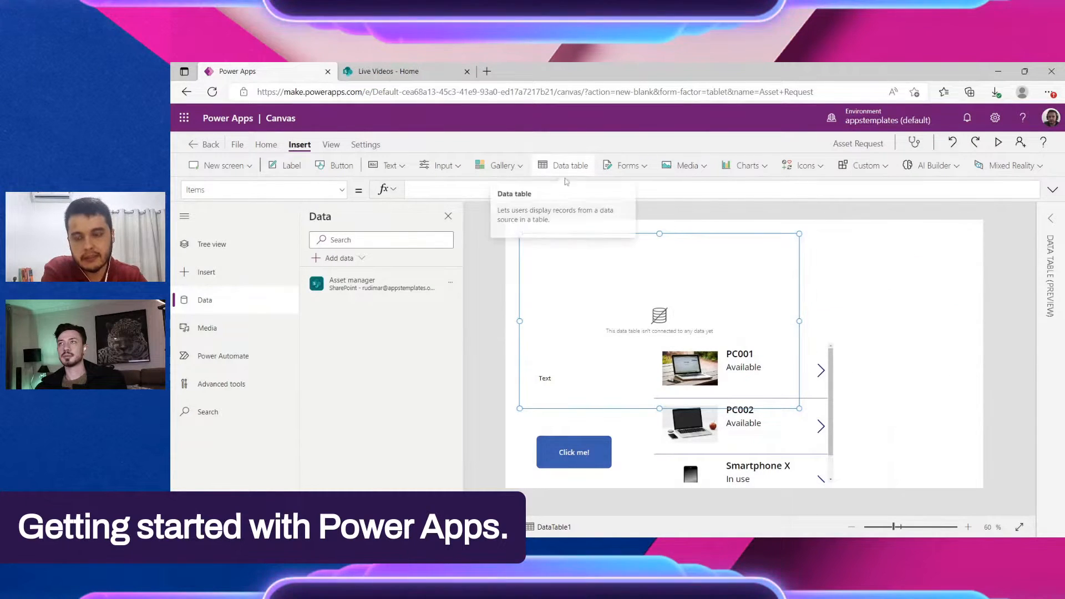
{"action": "left_click", "coordinate": [697, 249]}
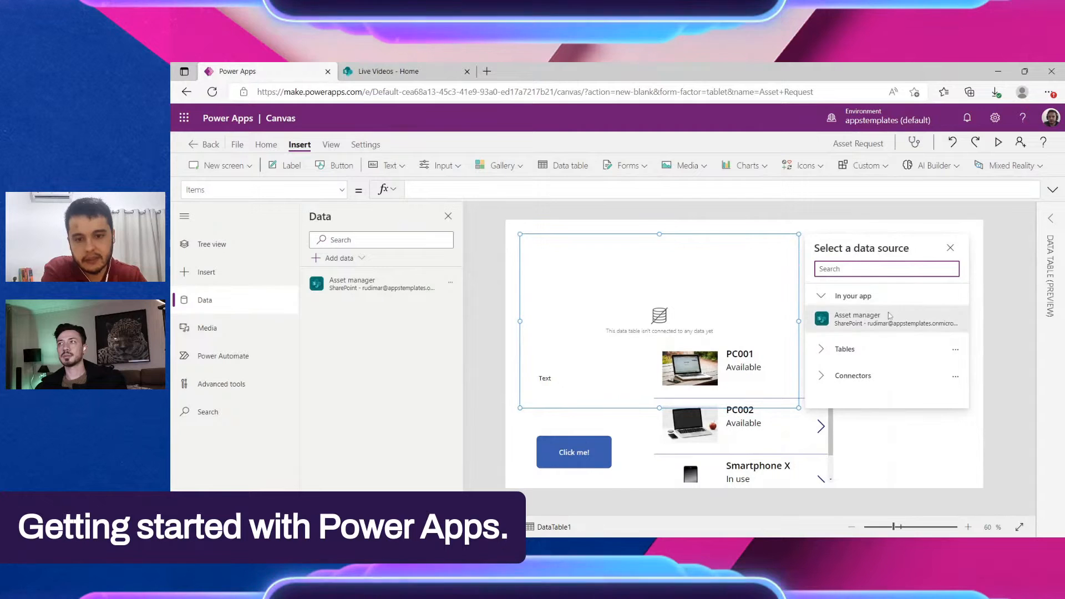
{"action": "left_click", "coordinate": [879, 332]}
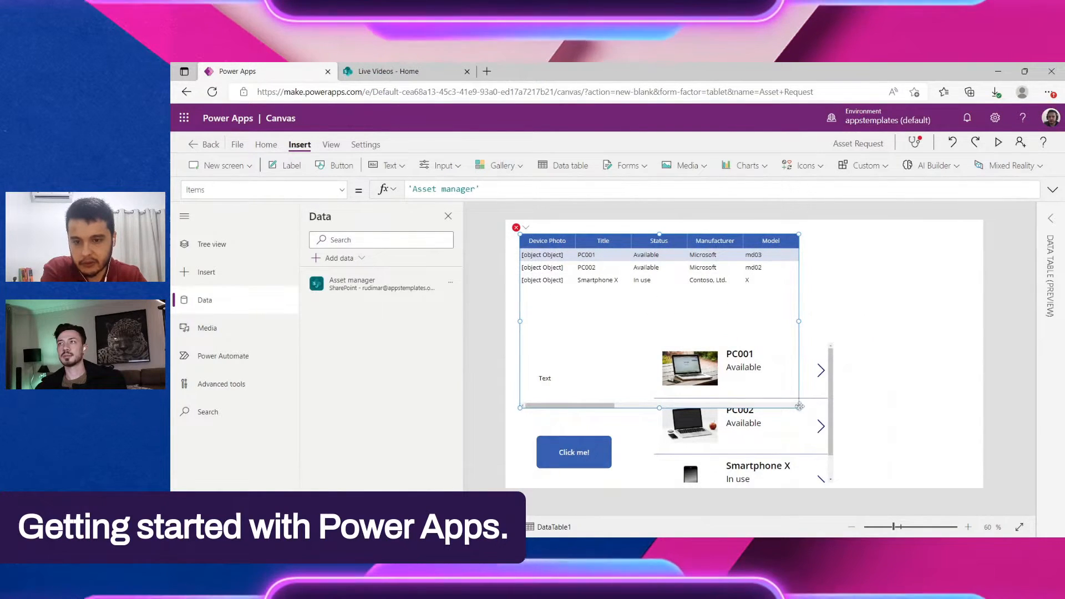
Resize and position the data table to span the canvas's full width along its upper edge, above the gallery
{"action": "left_click_drag", "start_coordinate": [799, 408], "coordinate": [982, 308]}
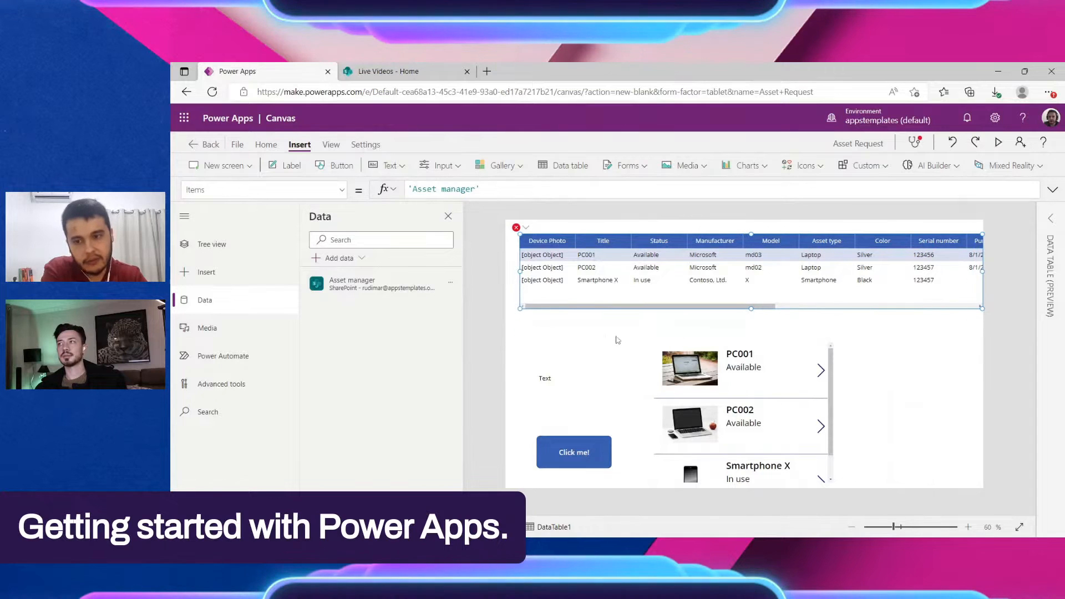
{"action": "left_click_drag", "start_coordinate": [599, 310], "coordinate": [586, 296]}
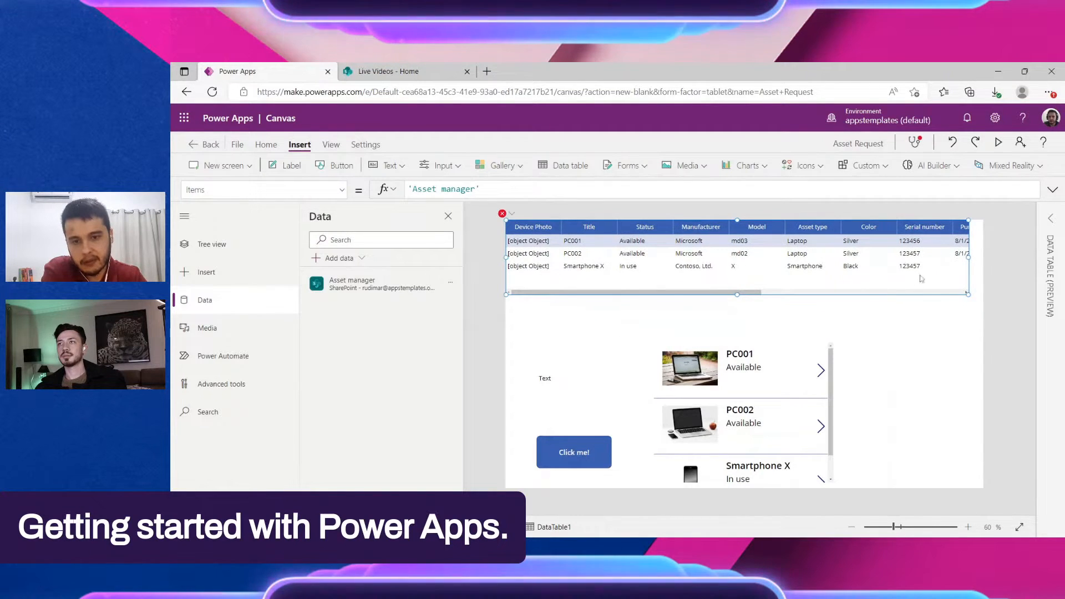
{"action": "left_click_drag", "start_coordinate": [970, 294], "coordinate": [982, 303]}
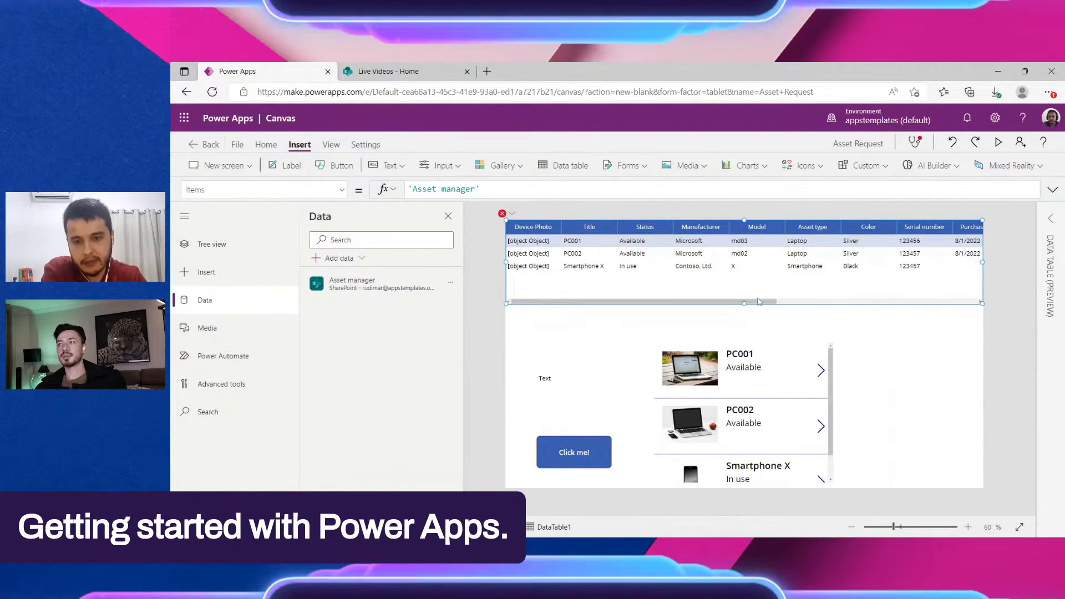
{"action": "left_click_drag", "start_coordinate": [815, 305], "coordinate": [612, 316]}
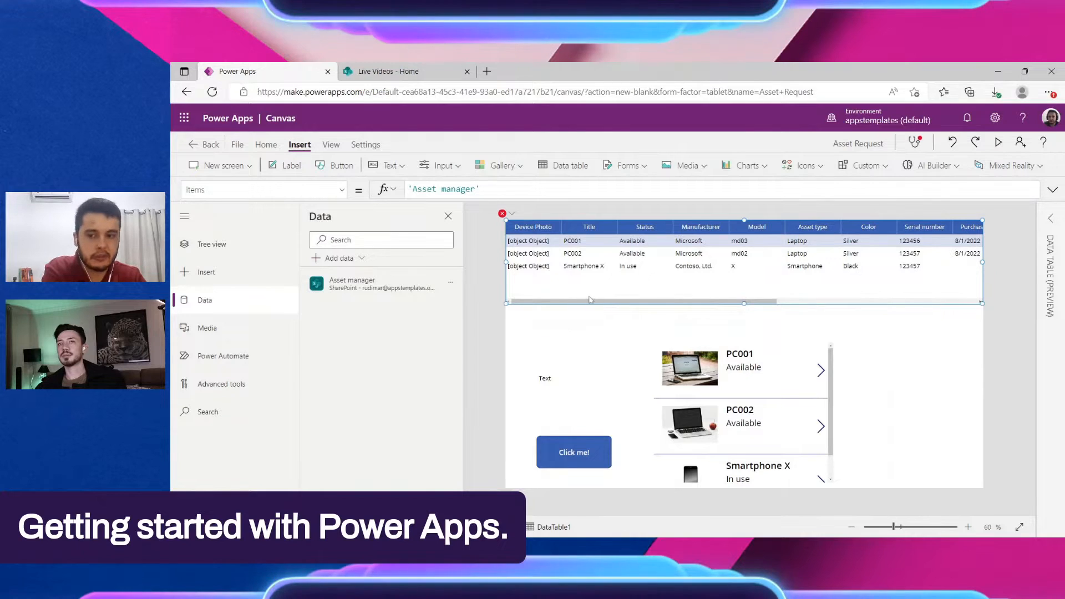
Inspect the data table's Device Photo column formula, and shift the gallery's row arrow slightly up and left
{"action": "left_click", "coordinate": [526, 242]}
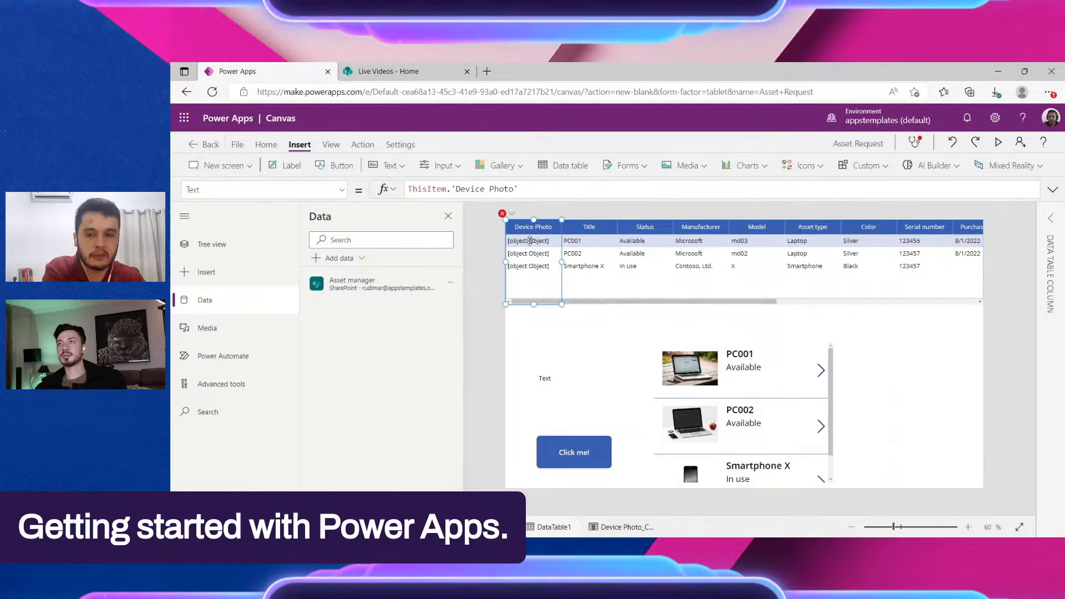
{"action": "left_click", "coordinate": [820, 370]}
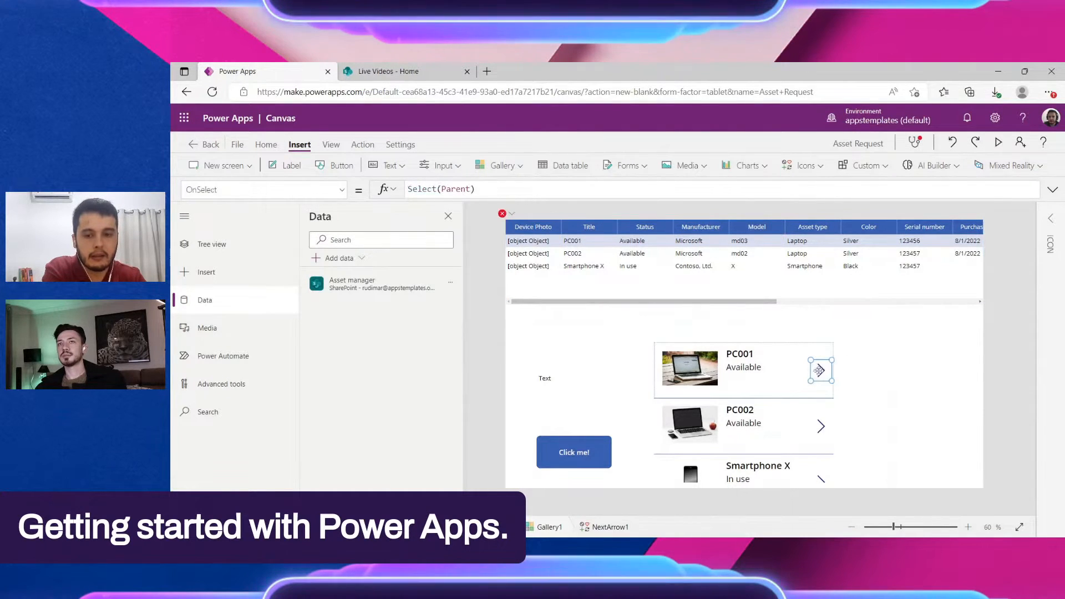
{"action": "left_click_drag", "start_coordinate": [816, 369], "coordinate": [805, 359]}
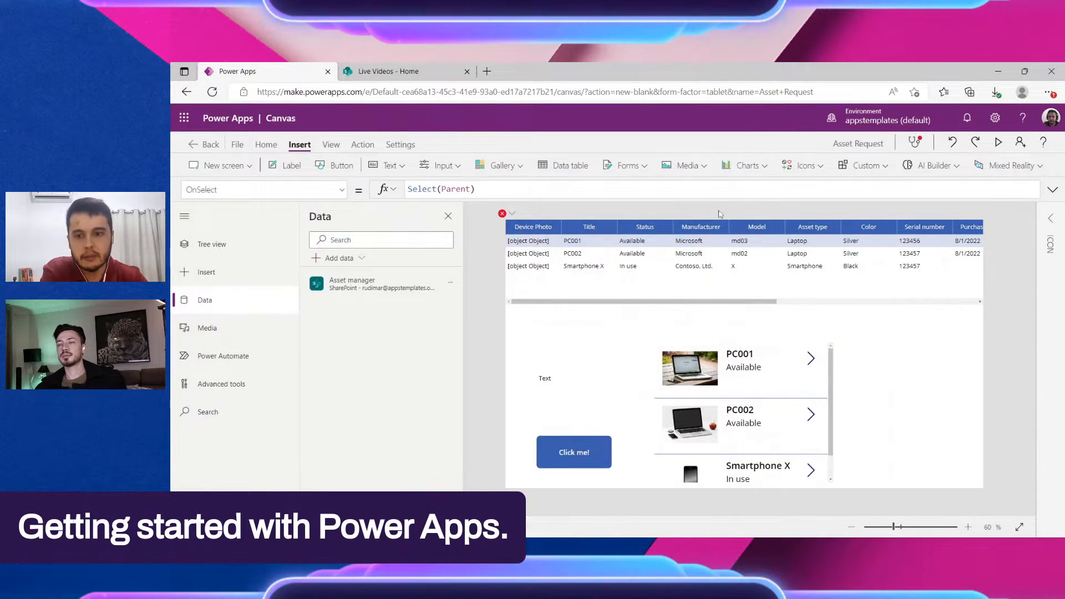
Compare the data table's Title column with the gallery, and view the table's remaining columns through Condition notes
{"action": "left_click", "coordinate": [537, 245]}
{"action": "left_click", "coordinate": [538, 244]}
{"action": "left_click", "coordinate": [599, 261]}
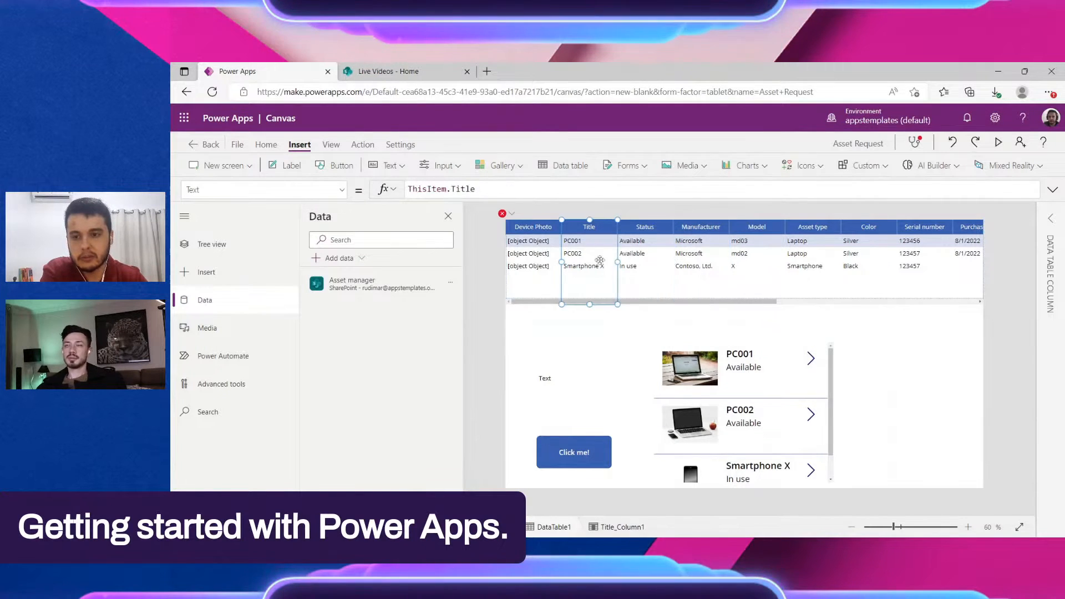
{"action": "left_click", "coordinate": [690, 303]}
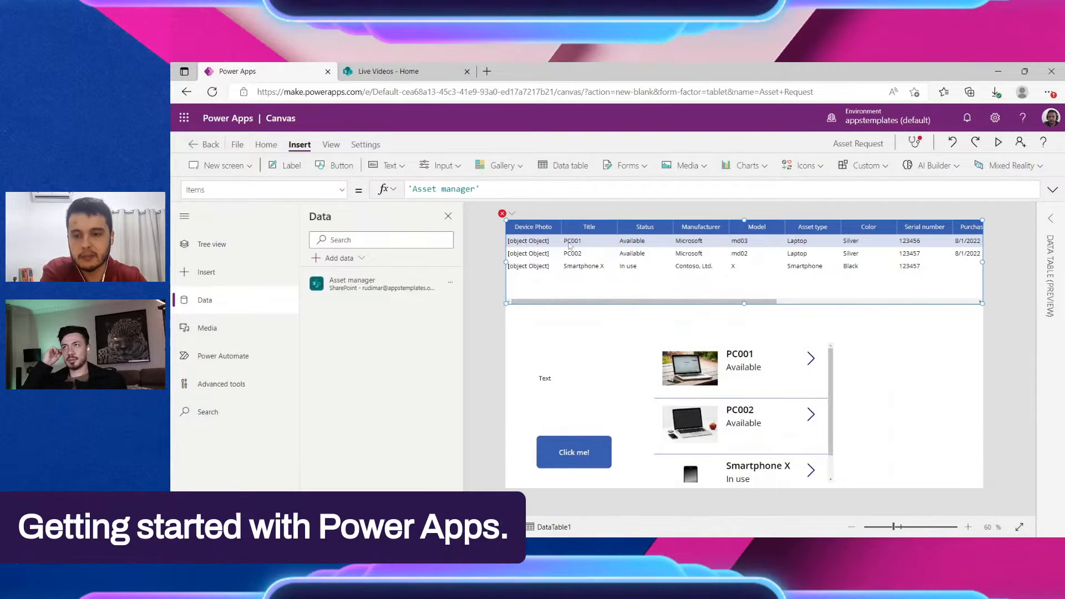
{"action": "left_click", "coordinate": [820, 386]}
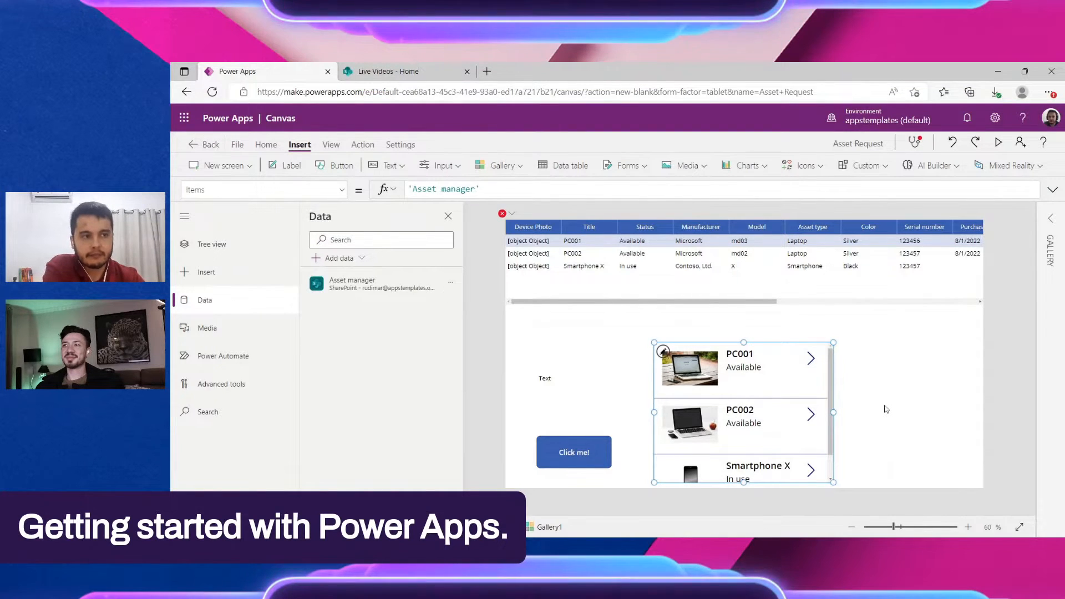
{"action": "left_click", "coordinate": [921, 303]}
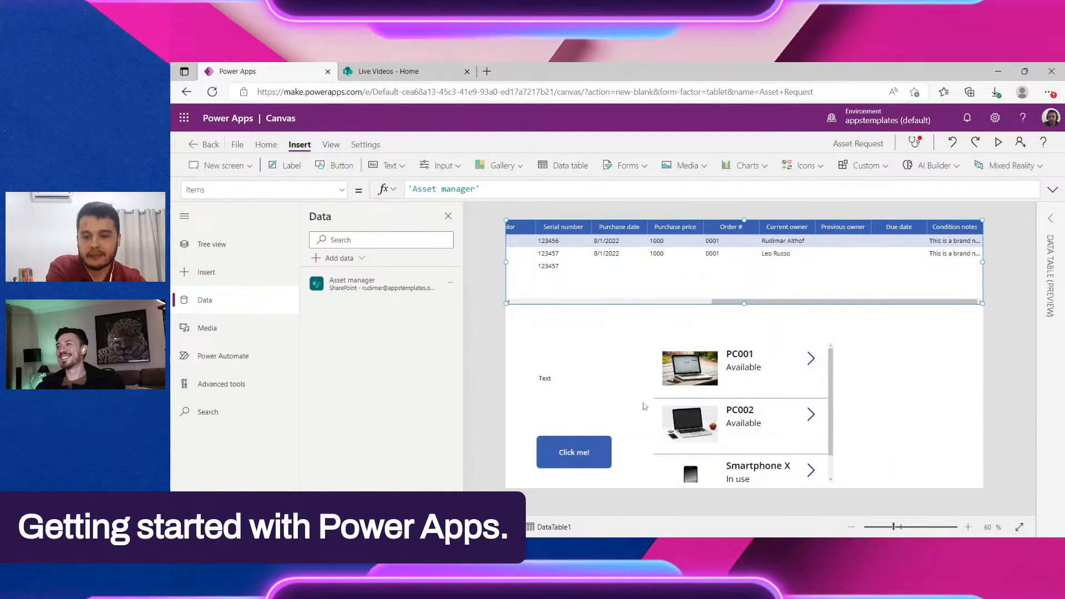
Place the gallery directly beneath the data table, stretch it across the canvas's full width, and select its first-row image
{"action": "left_click", "coordinate": [825, 377]}
{"action": "left_click_drag", "start_coordinate": [820, 446], "coordinate": [657, 392]}
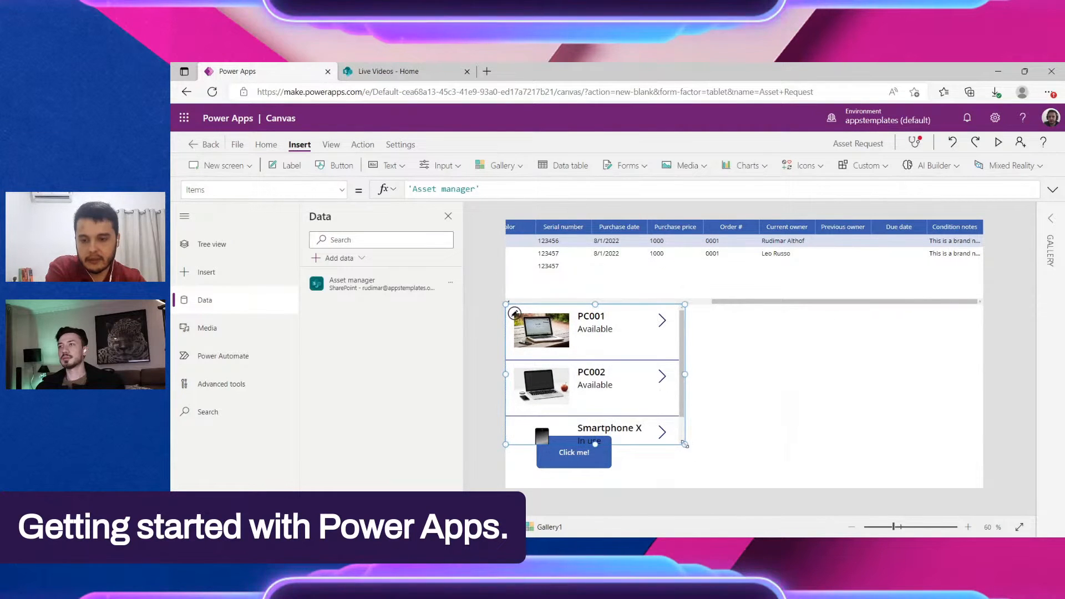
{"action": "left_click_drag", "start_coordinate": [685, 445], "coordinate": [982, 408]}
{"action": "left_click", "coordinate": [552, 344]}
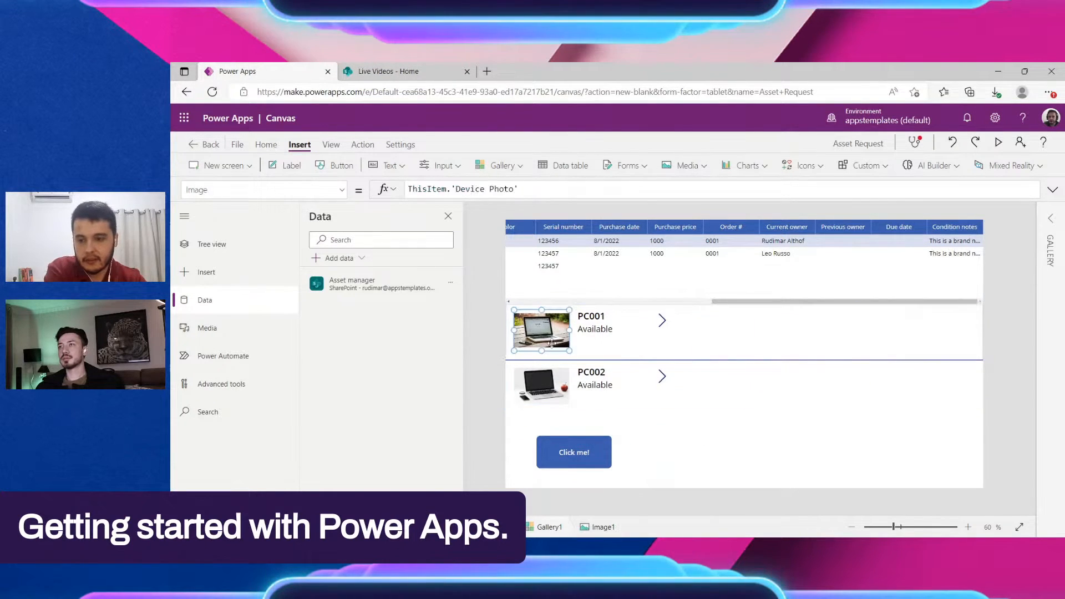
Shrink the gallery's row image and arrange compact title and status labels on one line beside it
{"action": "left_click_drag", "start_coordinate": [570, 350], "coordinate": [661, 326]}
{"action": "left_click", "coordinate": [723, 357]}
{"action": "left_click", "coordinate": [566, 327]}
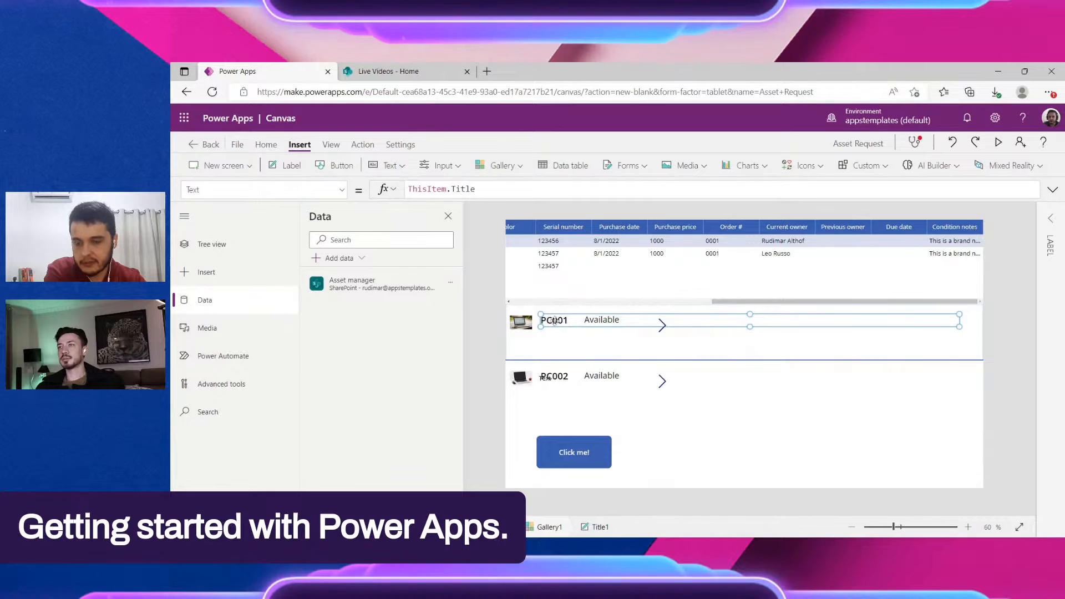
{"action": "left_click_drag", "start_coordinate": [942, 329], "coordinate": [583, 331]}
{"action": "left_click", "coordinate": [622, 340]}
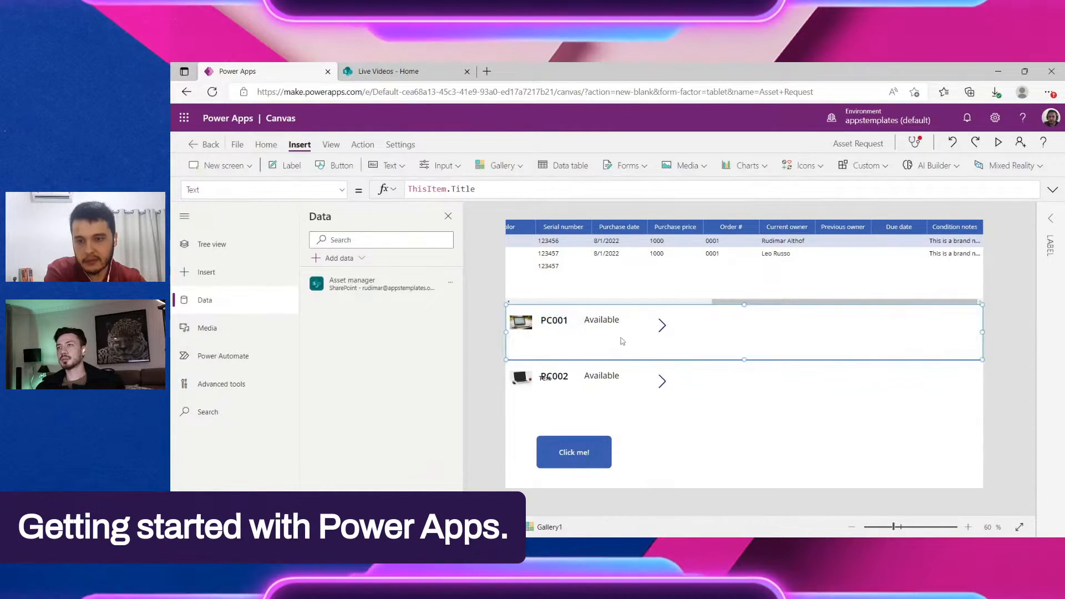
Extend the gallery's height to fit the third item, and move the Click me! button to the canvas's lower-left corner
{"action": "left_click_drag", "start_coordinate": [744, 361], "coordinate": [741, 425]}
{"action": "left_click_drag", "start_coordinate": [557, 469], "coordinate": [526, 484]}
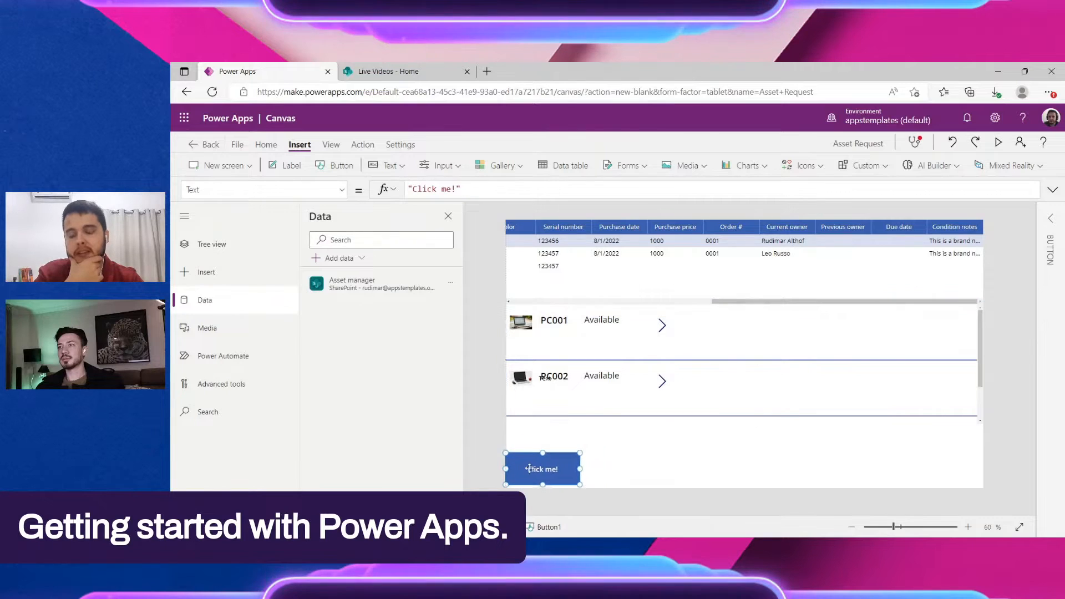
{"action": "left_click", "coordinate": [744, 415]}
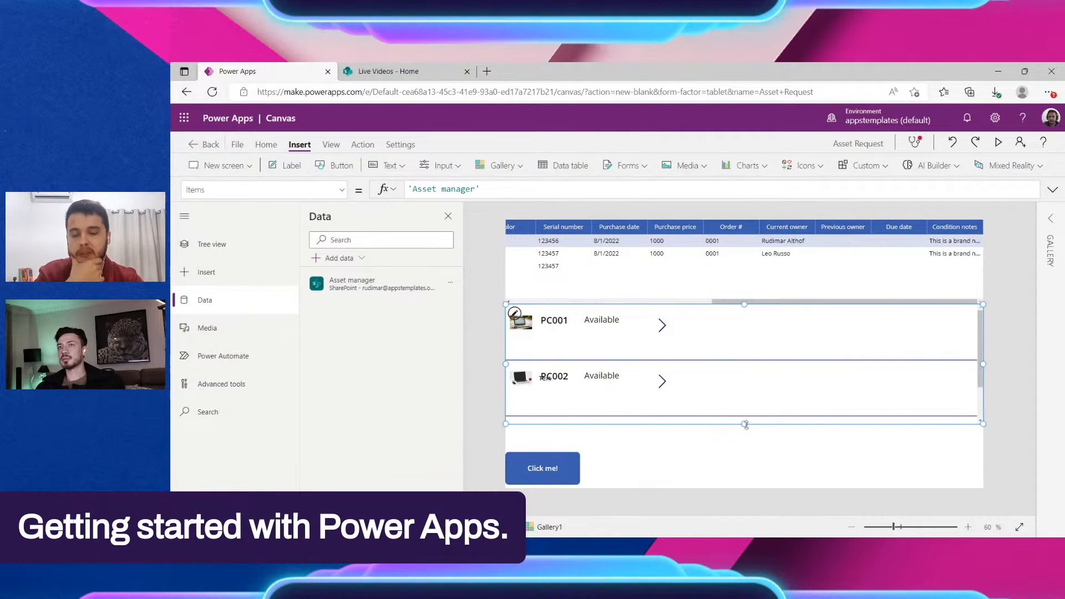
{"action": "left_click_drag", "start_coordinate": [745, 423], "coordinate": [743, 457]}
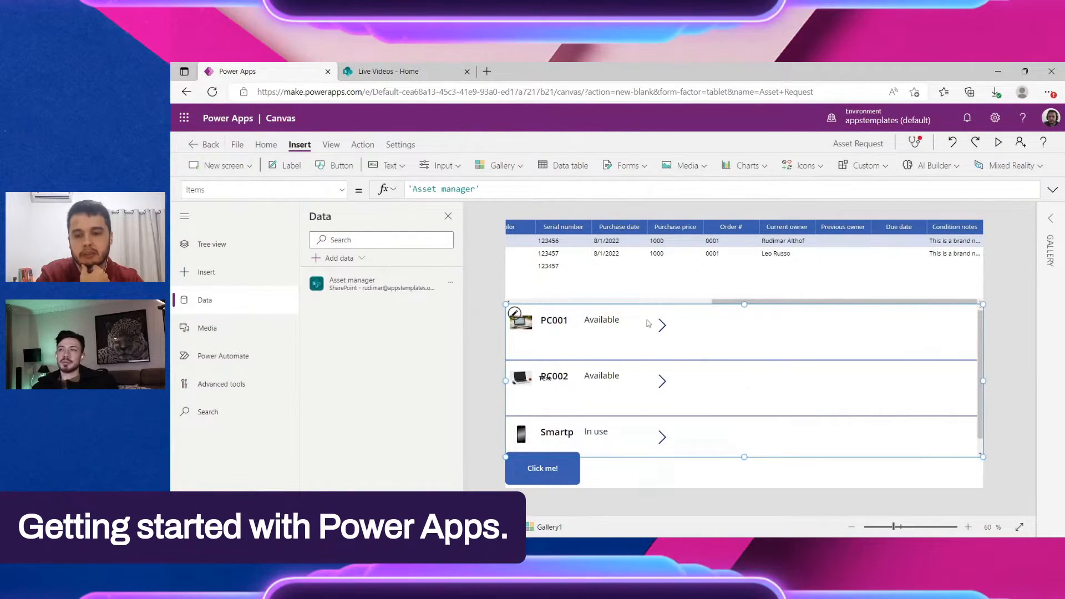
Reduce the height of the gallery's row template so the three items sit closer together
{"action": "left_click", "coordinate": [608, 325]}
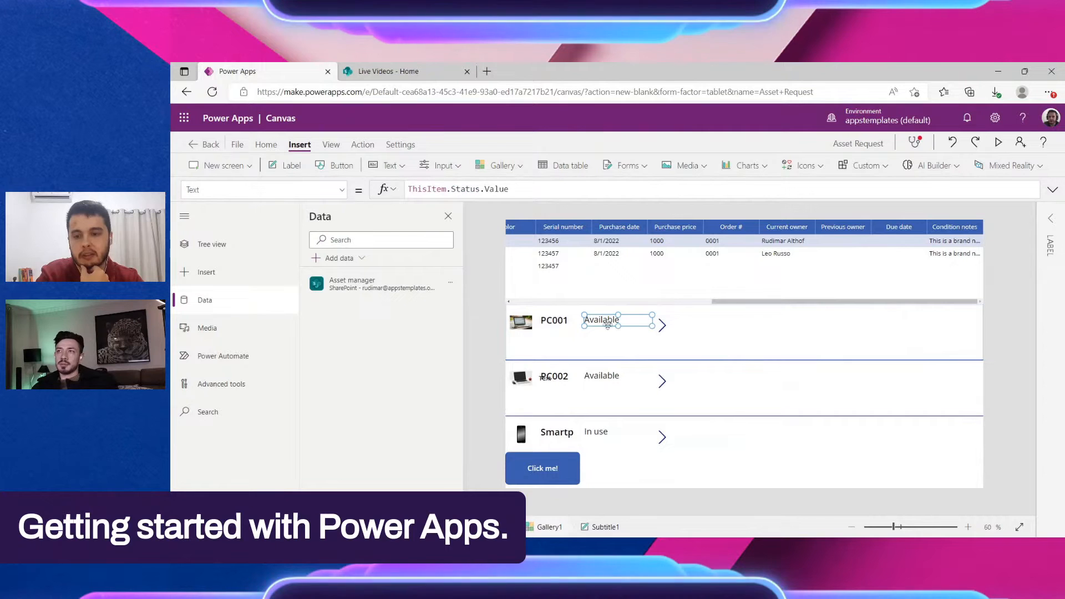
{"action": "left_click", "coordinate": [554, 326]}
{"action": "left_click", "coordinate": [644, 323]}
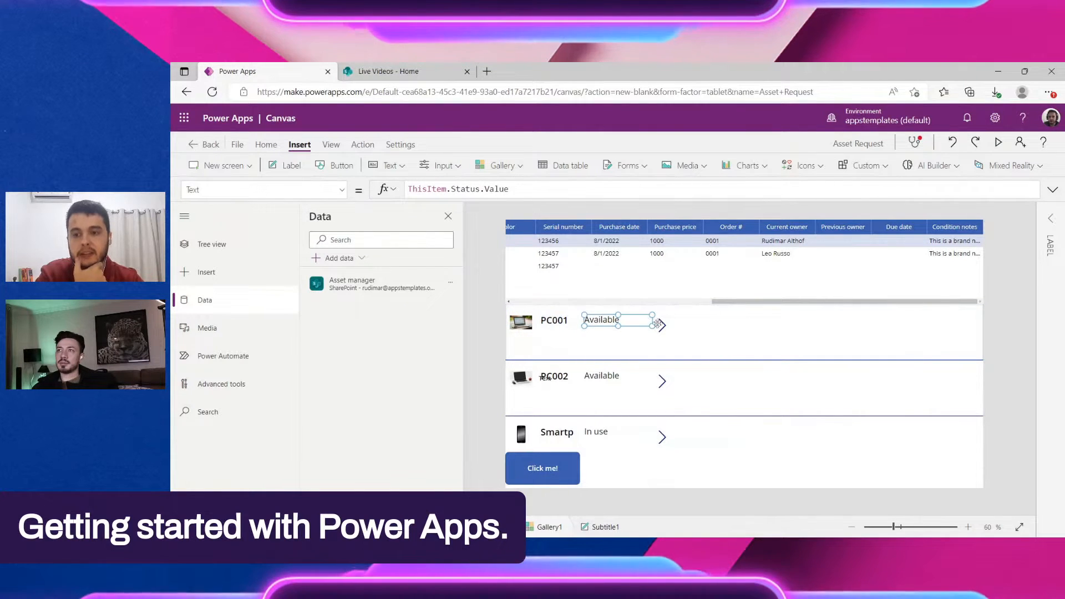
{"action": "left_click", "coordinate": [656, 343]}
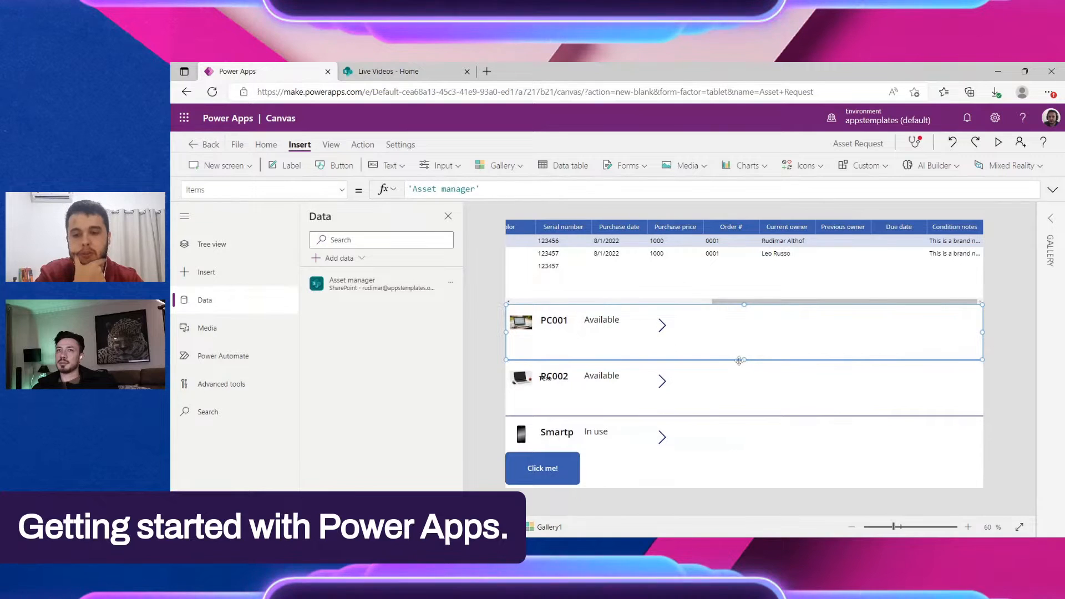
{"action": "left_click_drag", "start_coordinate": [743, 361], "coordinate": [753, 340]}
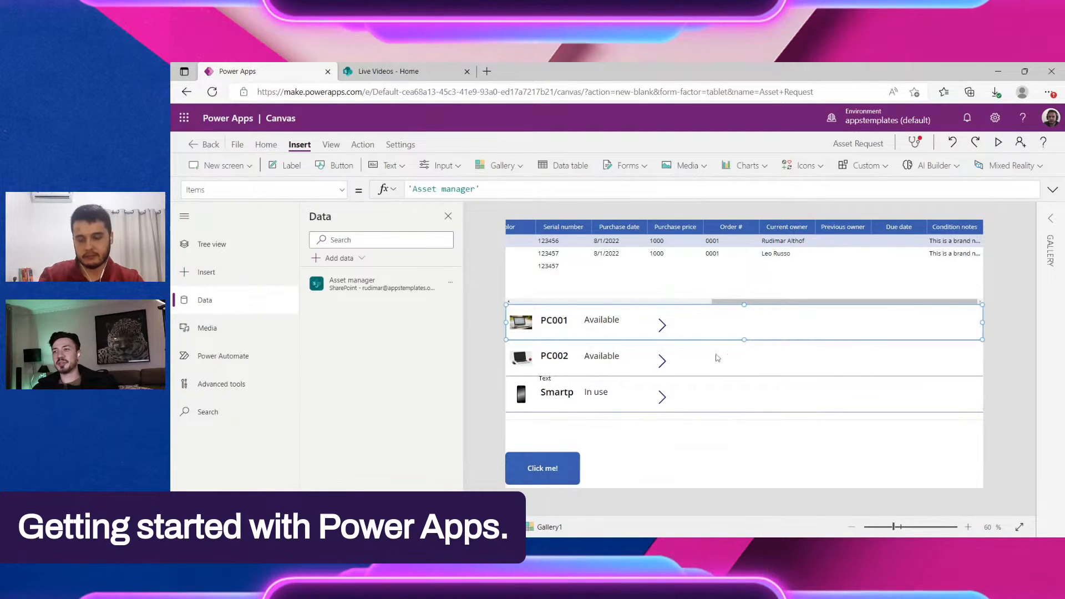
Move the row arrow to the gallery's far right end, and shift the status label right to widen the title label
{"action": "left_click_drag", "start_coordinate": [661, 327], "coordinate": [941, 324]}
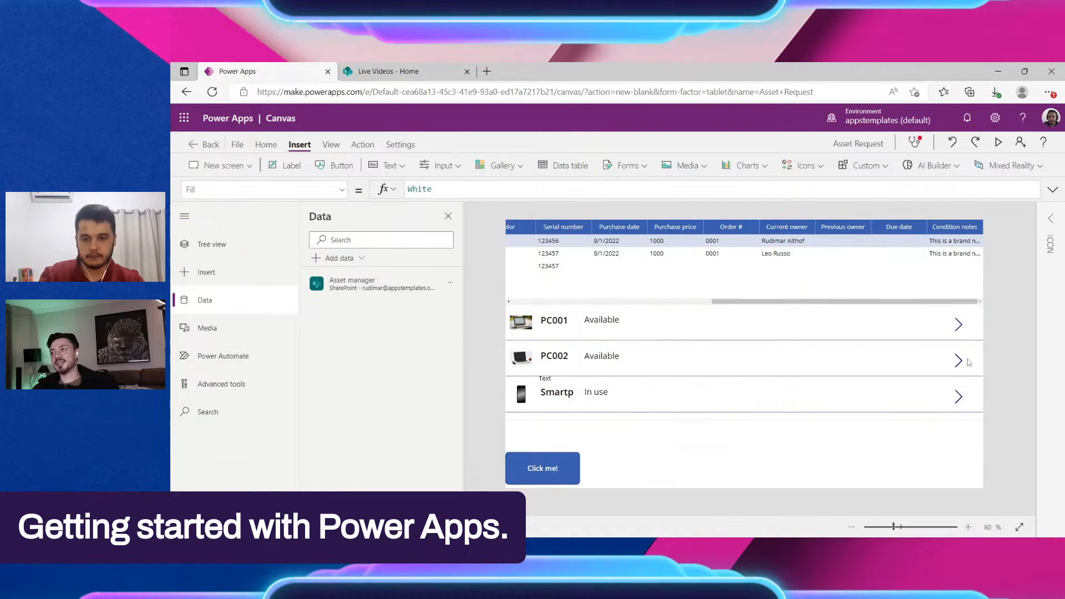
{"action": "left_click", "coordinate": [614, 321]}
{"action": "left_click_drag", "start_coordinate": [613, 321], "coordinate": [645, 323]}
{"action": "left_click", "coordinate": [577, 325]}
{"action": "left_click", "coordinate": [577, 325]}
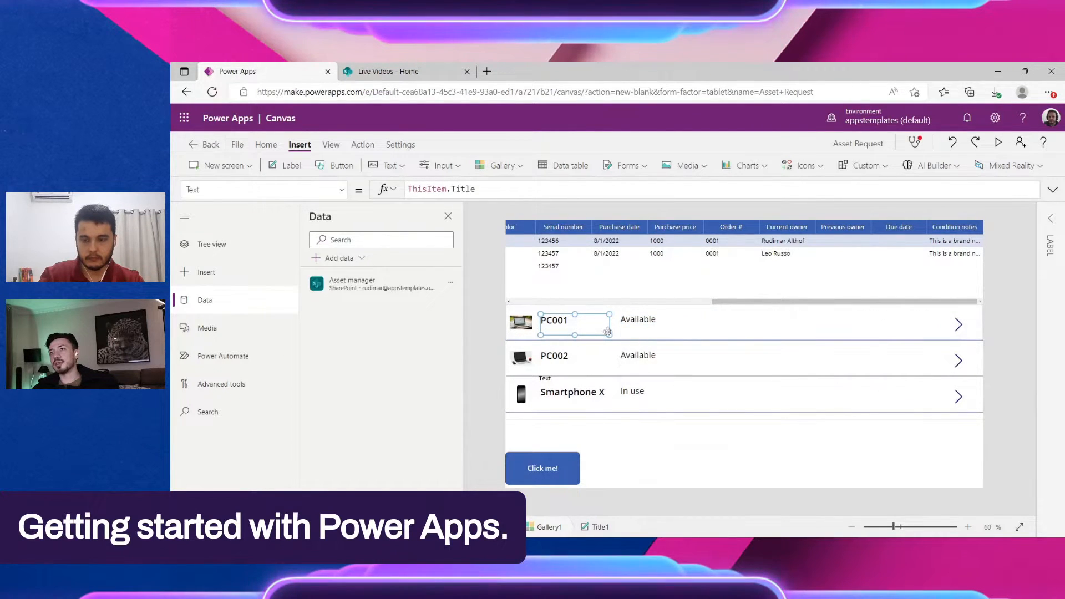
{"action": "left_click", "coordinate": [1019, 325]}
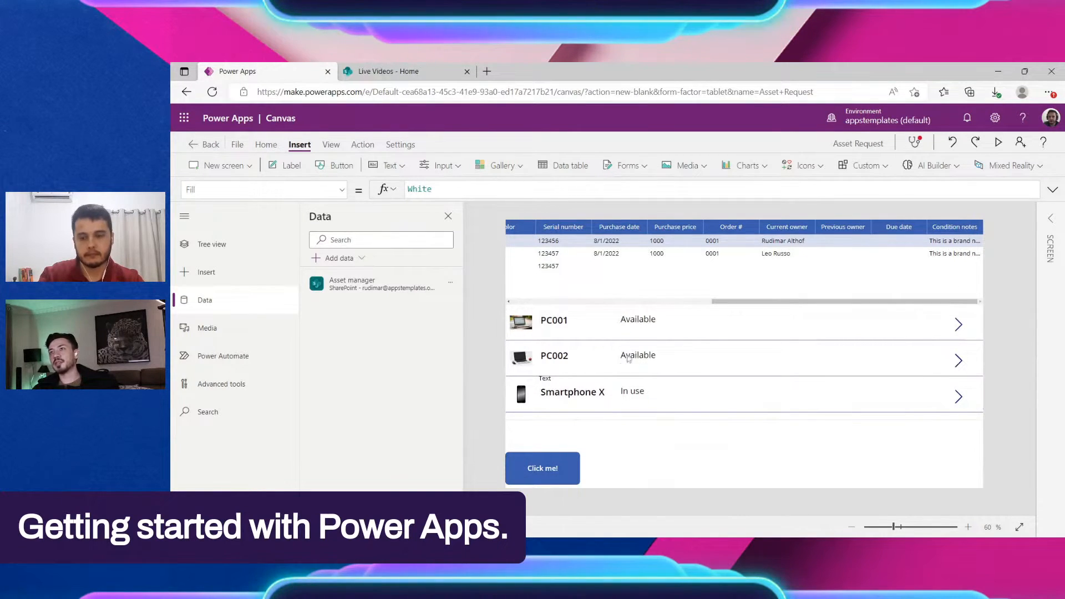
Delete the stray Text label behind the gallery, and slightly raise the gallery's lower edge
{"action": "left_click", "coordinate": [561, 381]}
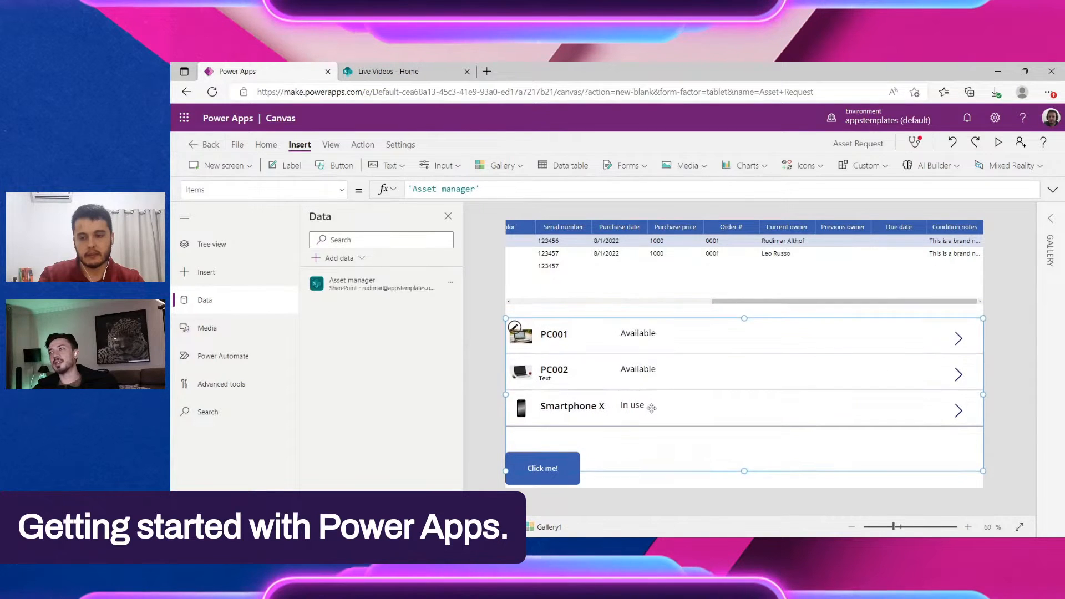
{"action": "left_click_drag", "start_coordinate": [649, 395], "coordinate": [675, 430]}
{"action": "left_click", "coordinate": [565, 387]}
{"action": "key", "text": "Delete"}
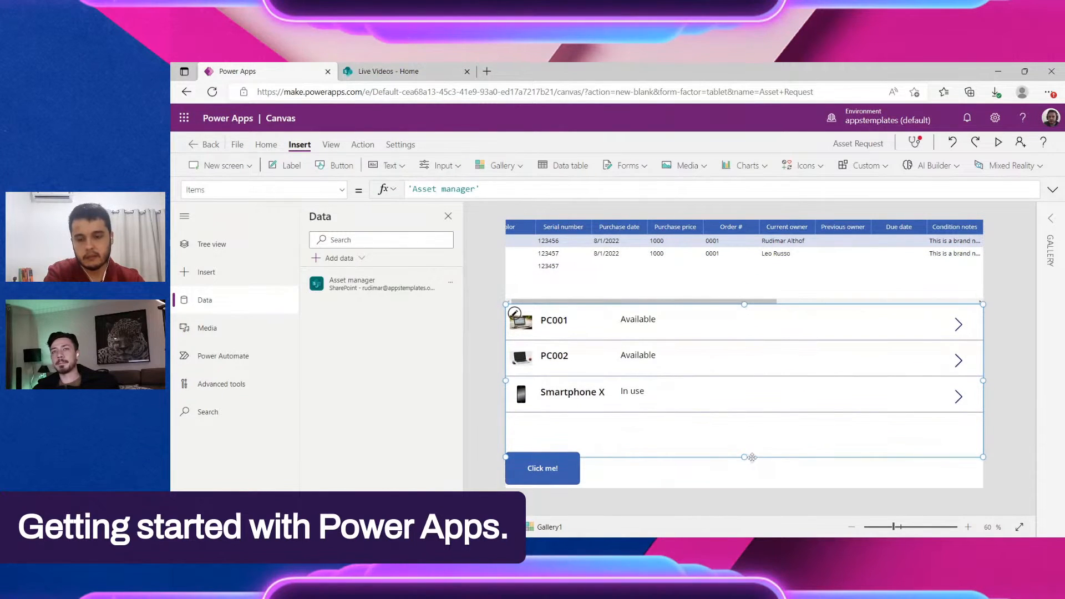
{"action": "left_click_drag", "start_coordinate": [752, 457], "coordinate": [745, 447]}
Delete the whole data table above the gallery from the canvas
{"action": "left_click", "coordinate": [655, 284]}
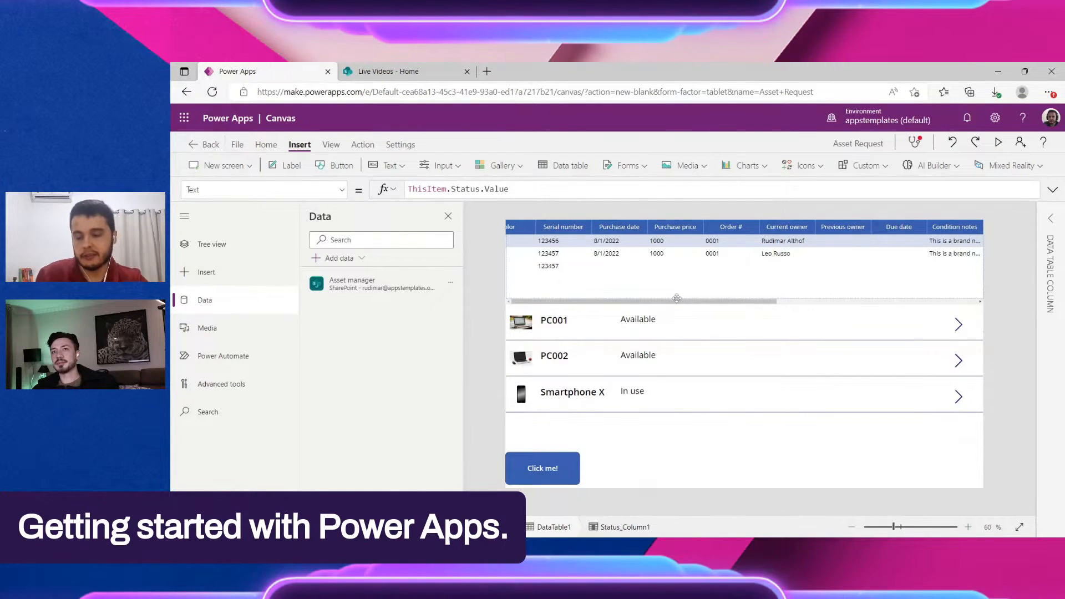
{"action": "left_click", "coordinate": [735, 288]}
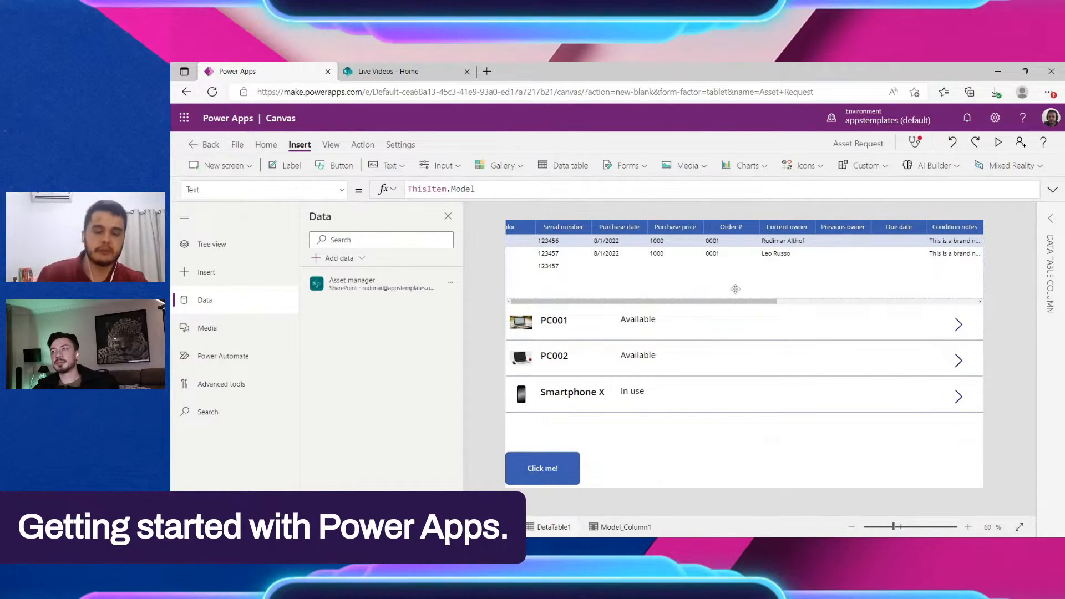
{"action": "key", "text": "Delete"}
{"action": "key", "text": "Delete"}
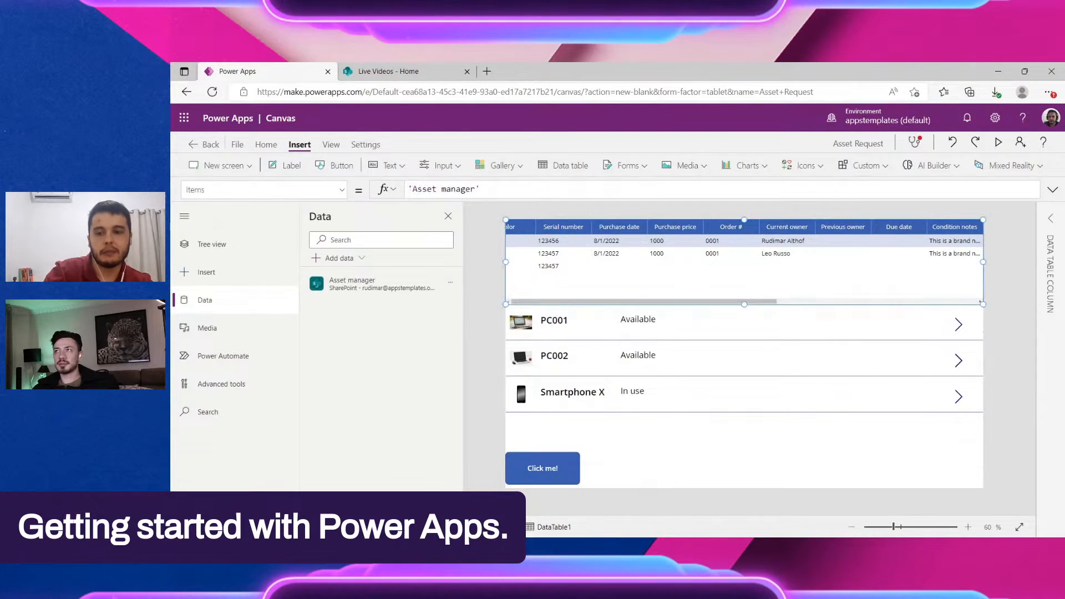
{"action": "left_click", "coordinate": [739, 417]}
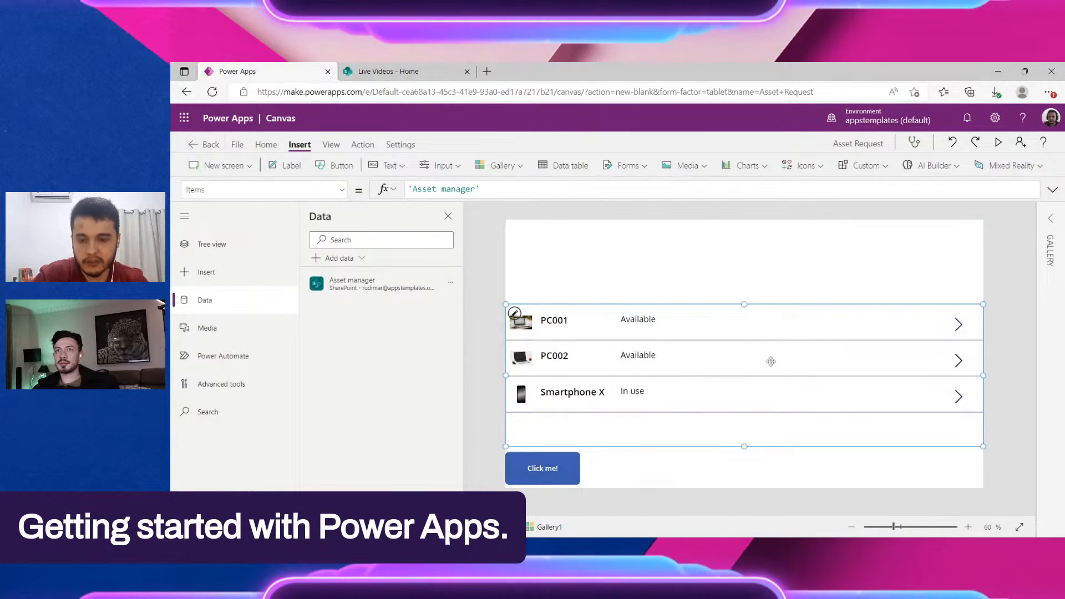
Narrow the status label and shift it slightly left, and move the gallery up near the canvas's upper edge
{"action": "left_click", "coordinate": [607, 320]}
{"action": "left_click", "coordinate": [631, 321]}
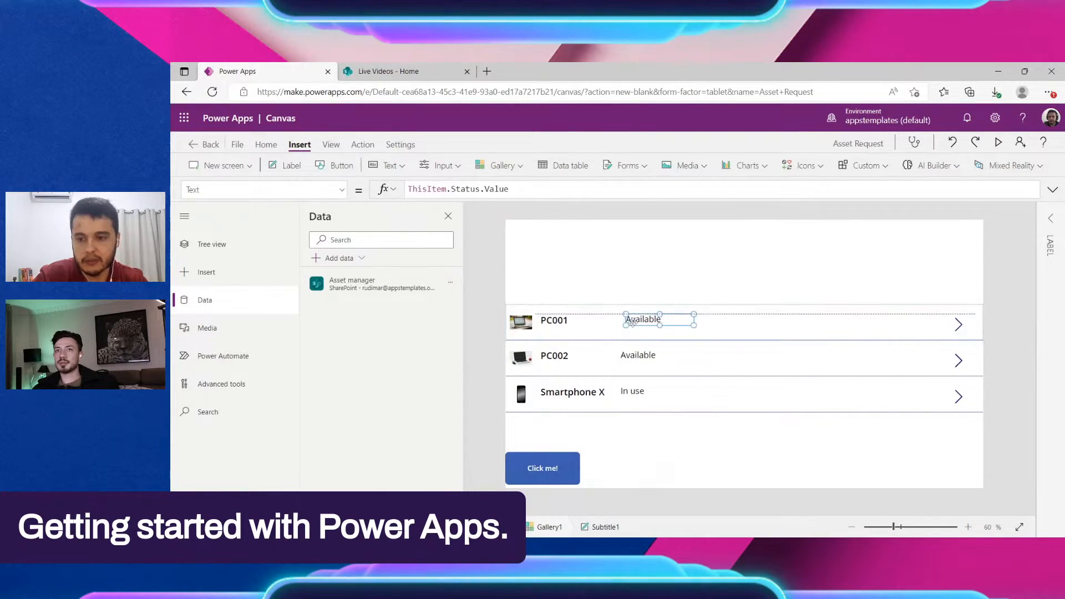
{"action": "left_click_drag", "start_coordinate": [632, 321], "coordinate": [614, 321]}
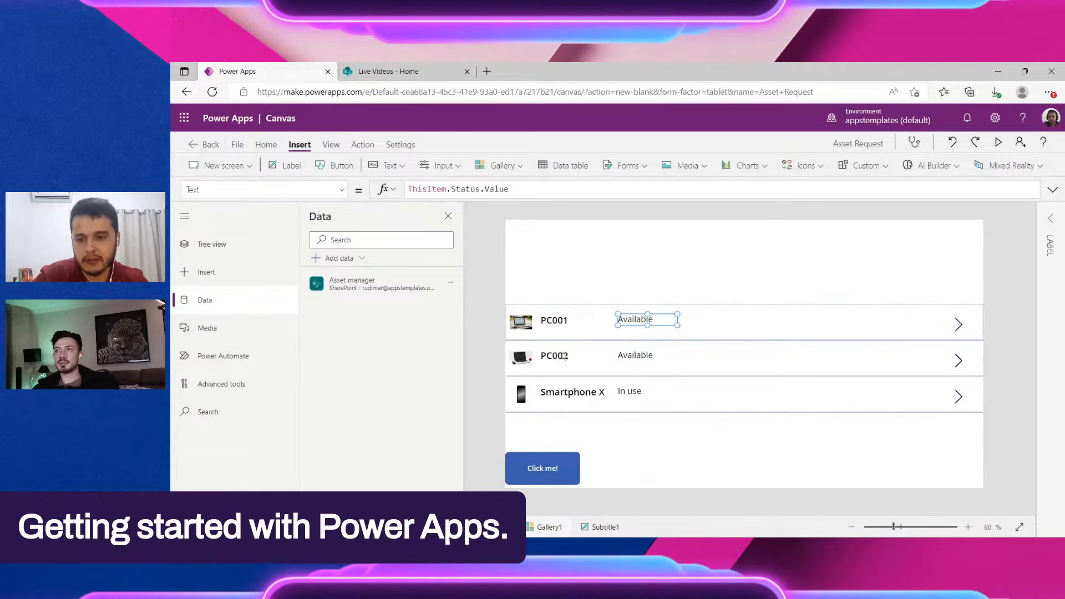
{"action": "left_click", "coordinate": [751, 433]}
{"action": "left_click_drag", "start_coordinate": [751, 432], "coordinate": [763, 374]}
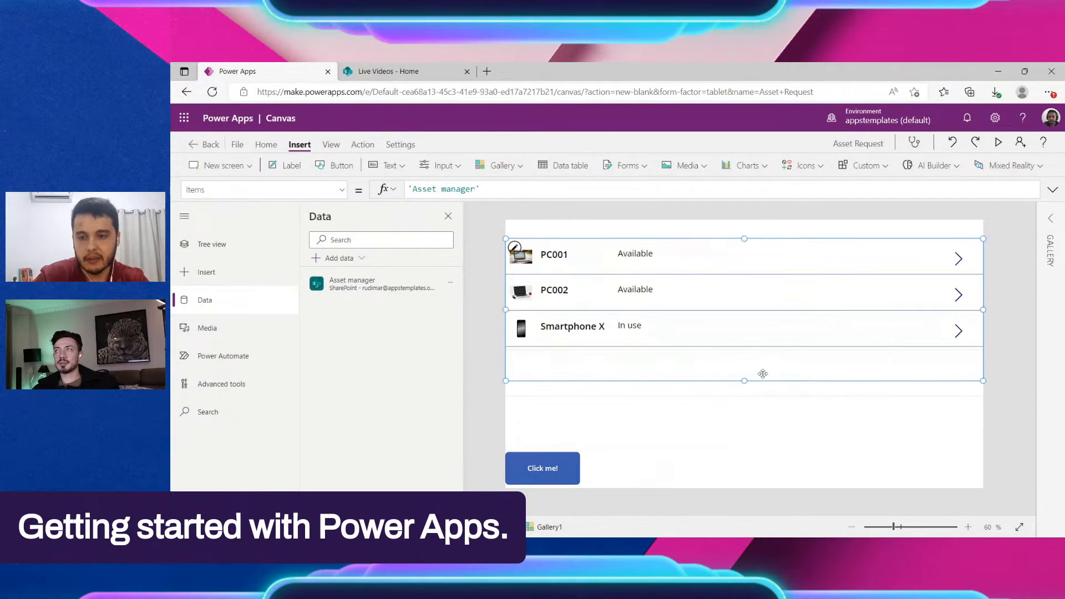
Insert a text label for the Manufacturer value in the gallery's row template and place it to the right of the status
{"action": "left_click", "coordinate": [666, 258]}
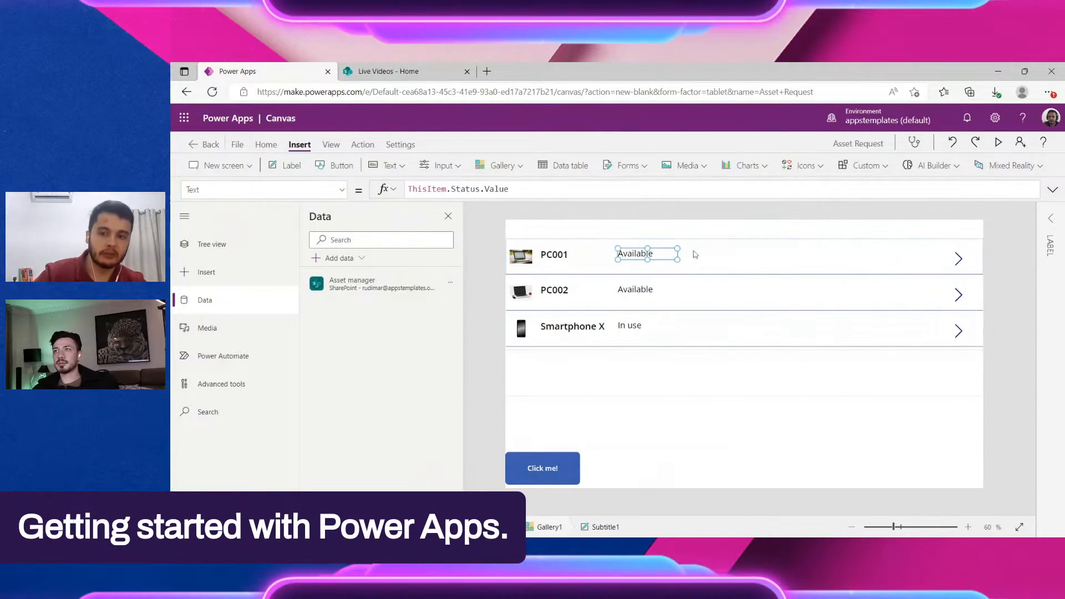
{"action": "left_click", "coordinate": [724, 266]}
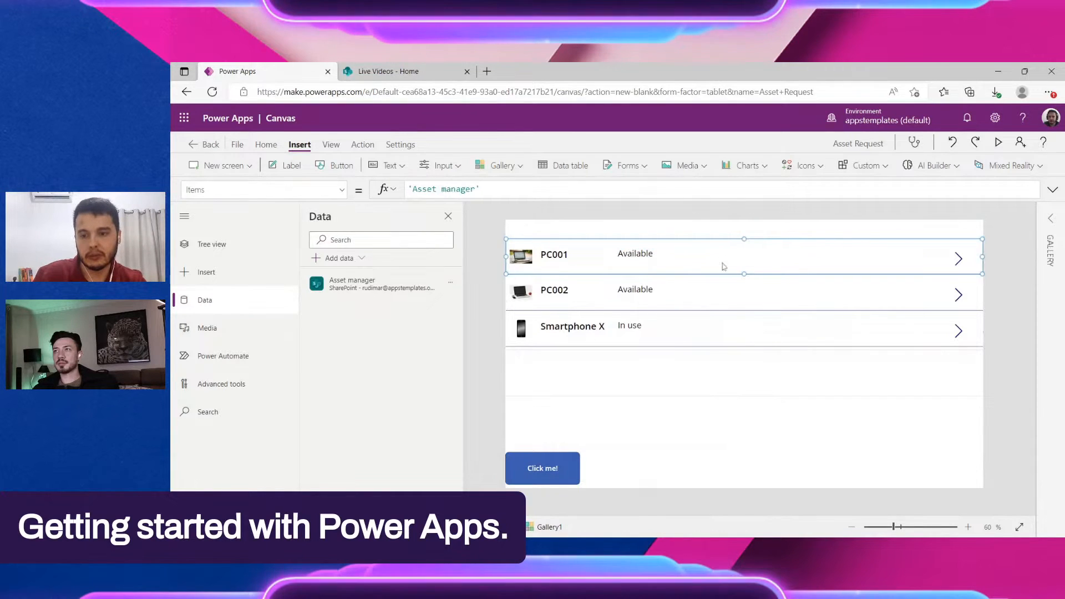
{"action": "left_click", "coordinate": [737, 376]}
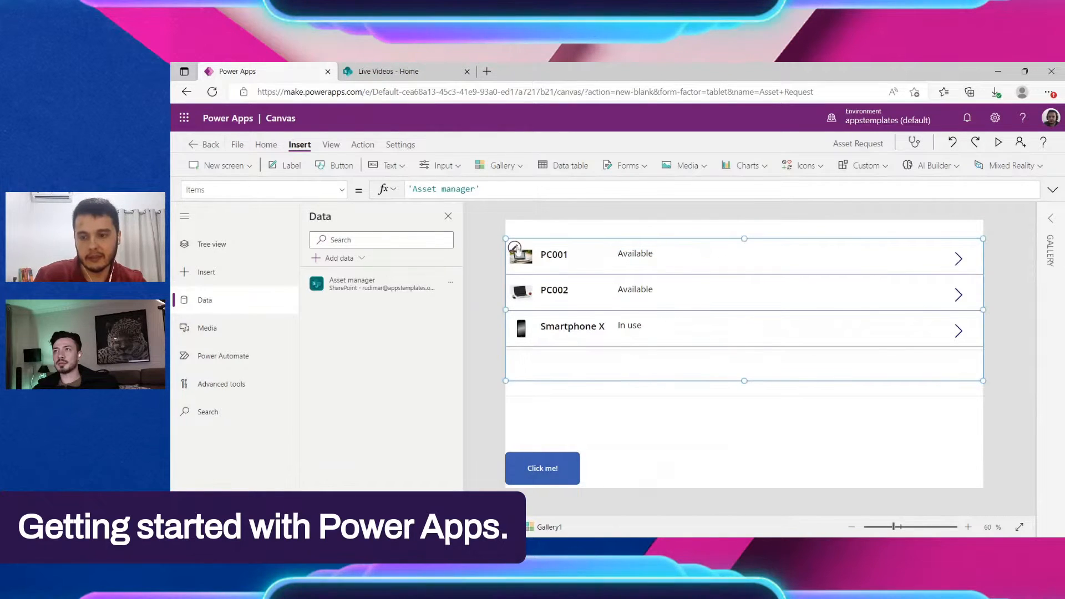
{"action": "left_click", "coordinate": [646, 256]}
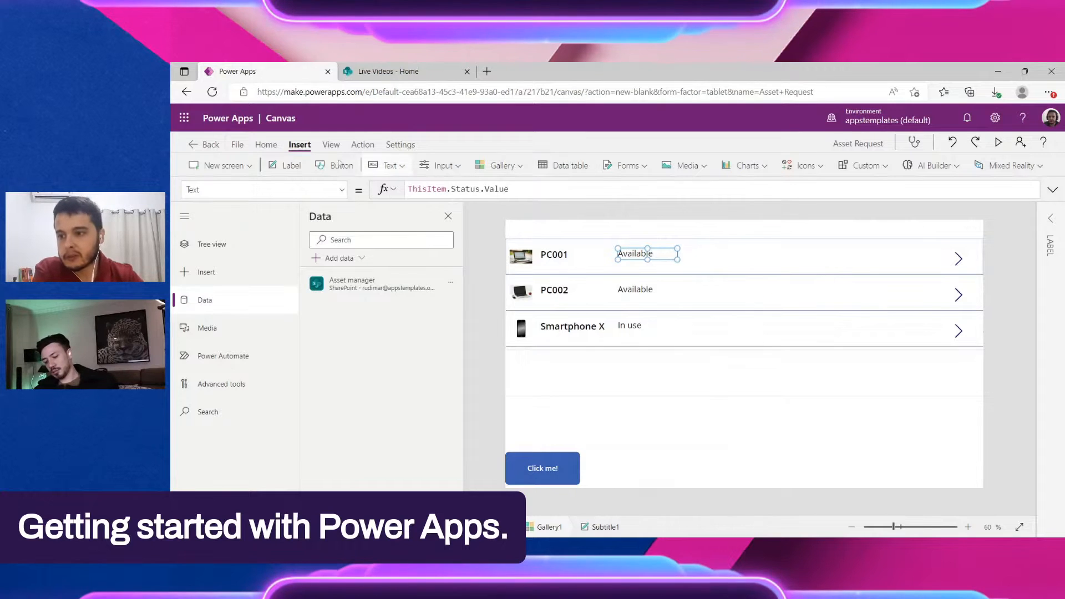
{"action": "left_click", "coordinate": [288, 166]}
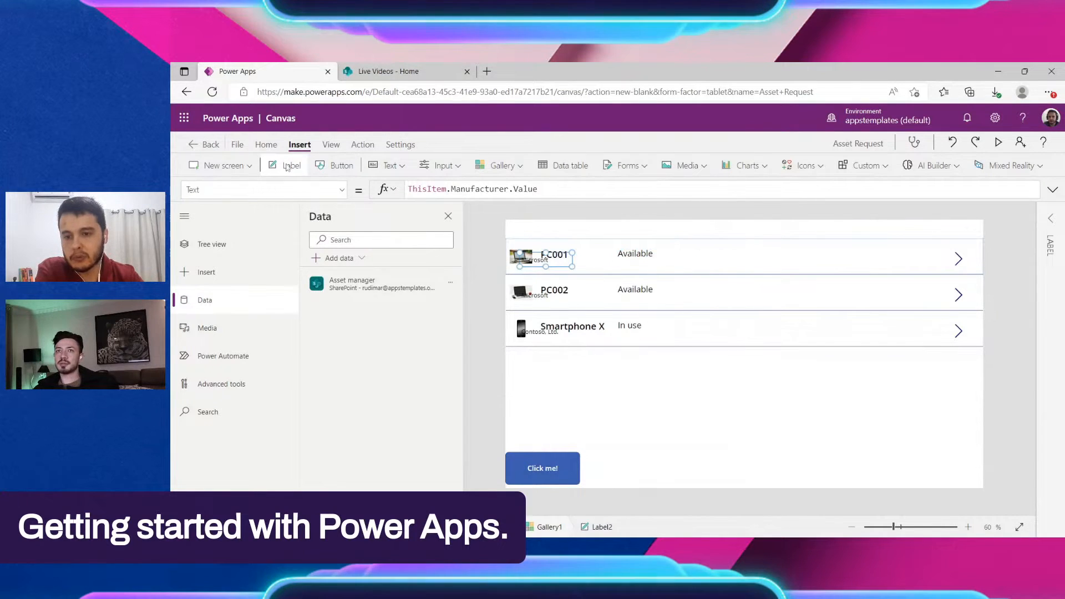
{"action": "left_click_drag", "start_coordinate": [527, 259], "coordinate": [706, 252]}
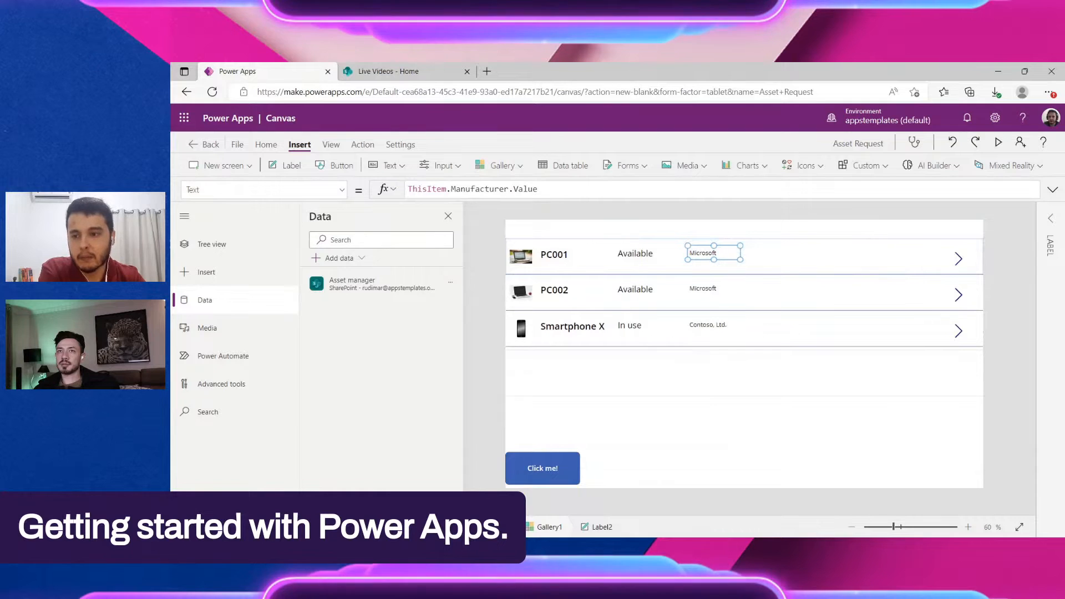
Examine the ThisItem, Manufacturer and Value parts of the new label's formula
{"action": "mouse_move", "coordinate": [509, 189]}
{"action": "left_mouse_down"}
{"action": "mouse_move", "coordinate": [447, 189]}
{"action": "mouse_move", "coordinate": [517, 190]}
{"action": "left_mouse_up"}
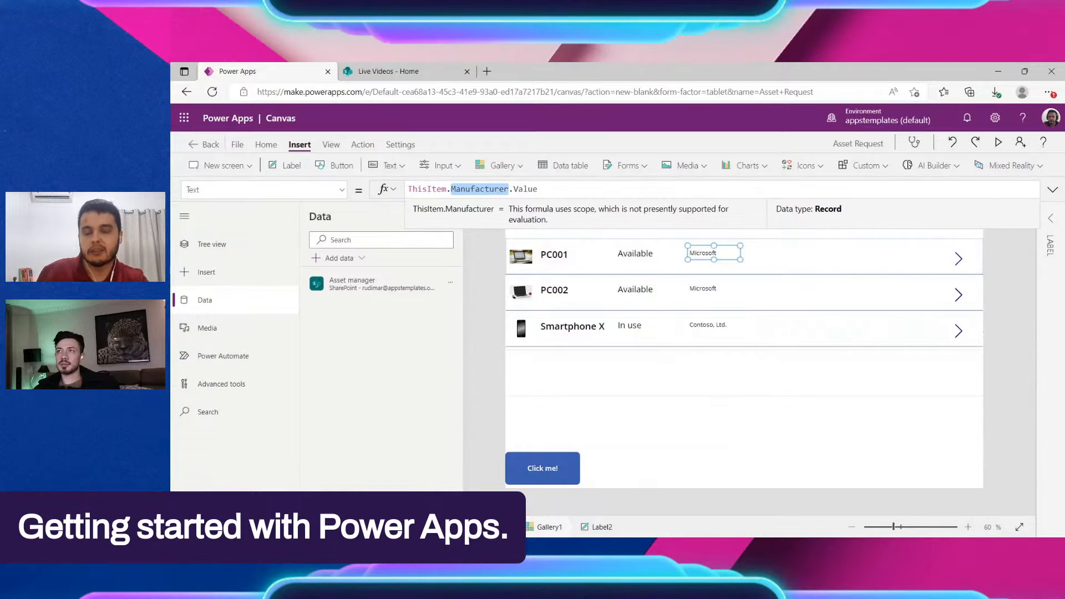
{"action": "left_click", "coordinate": [527, 189]}
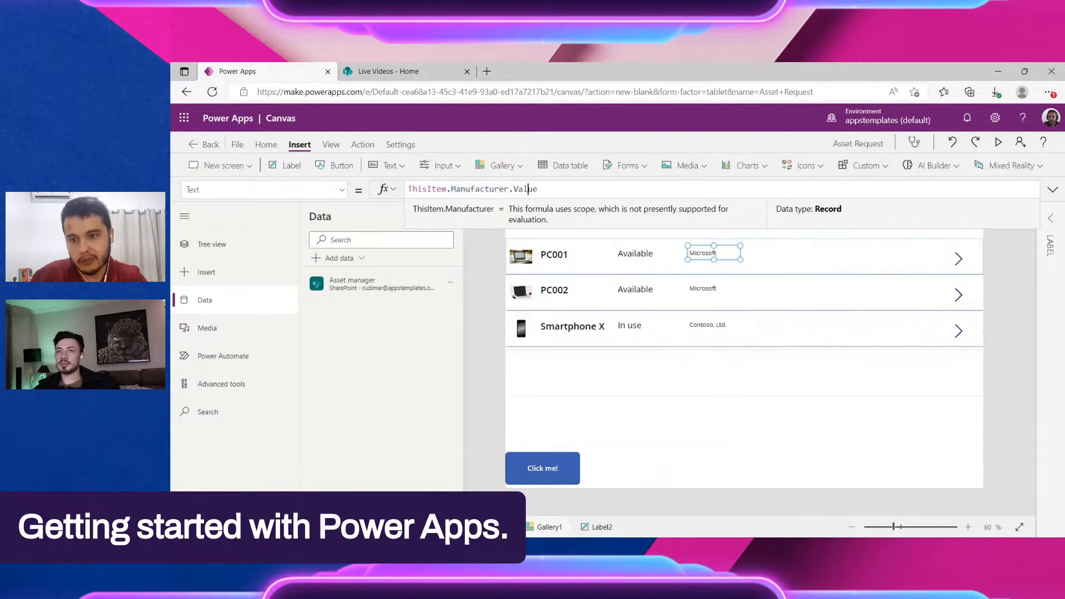
{"action": "left_click_drag", "start_coordinate": [509, 189], "coordinate": [528, 189]}
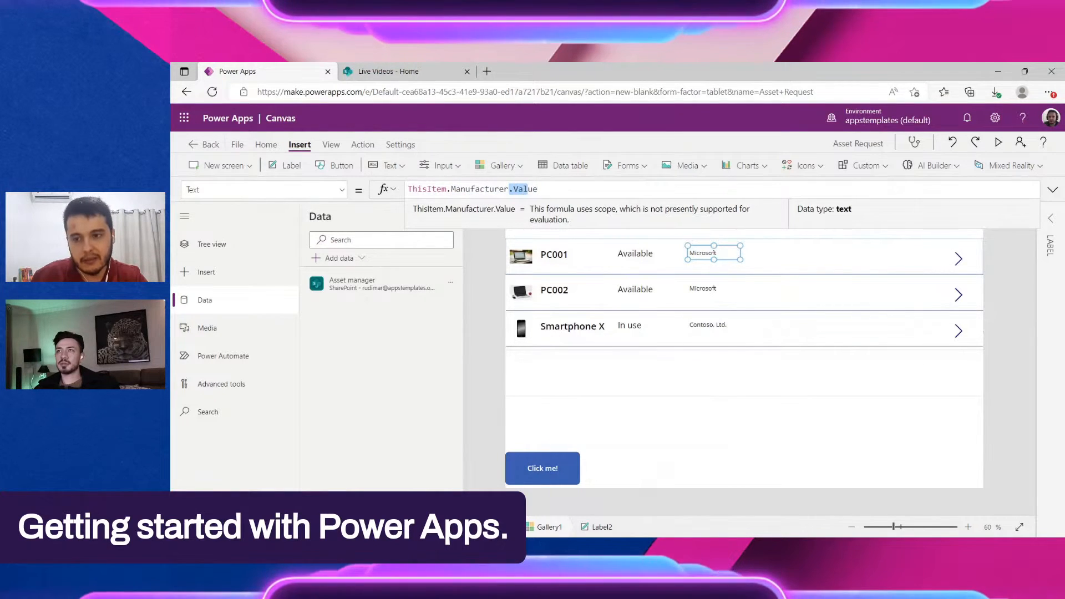
{"action": "left_click", "coordinate": [509, 189]}
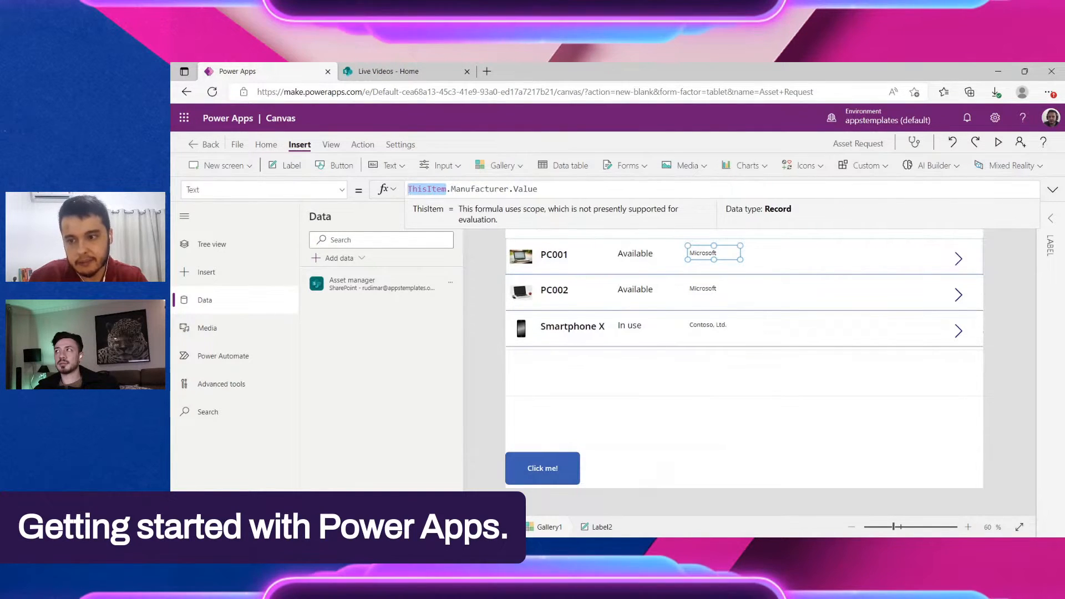
{"action": "left_click", "coordinate": [723, 358]}
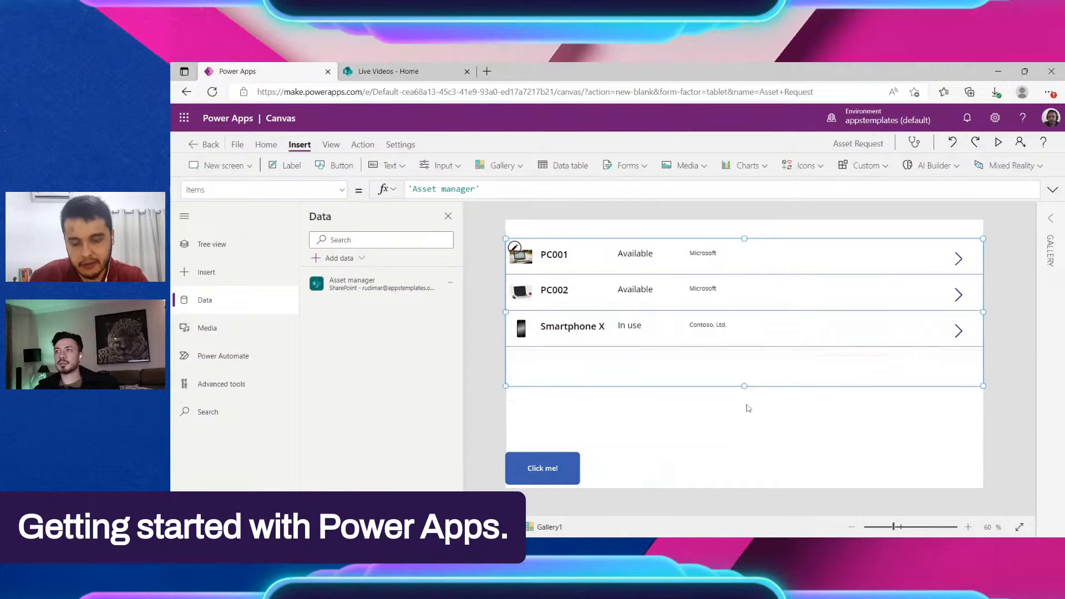
Compare the formulas of the status and title labels, and inspect the ThisItem part of the title's formula
{"action": "left_click", "coordinate": [635, 254]}
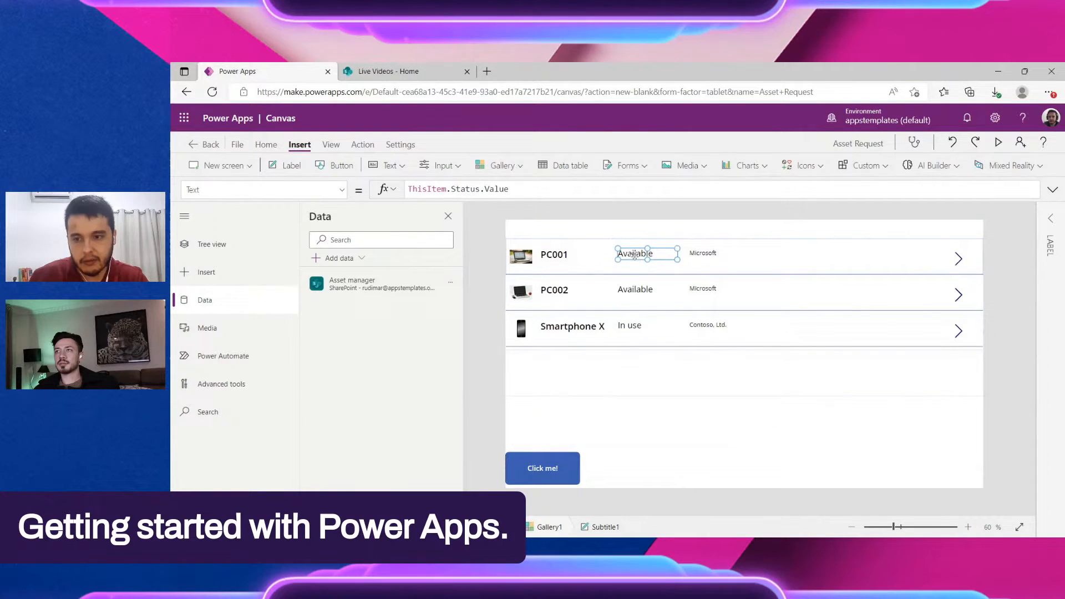
{"action": "left_click", "coordinate": [554, 255]}
{"action": "left_click", "coordinate": [638, 254]}
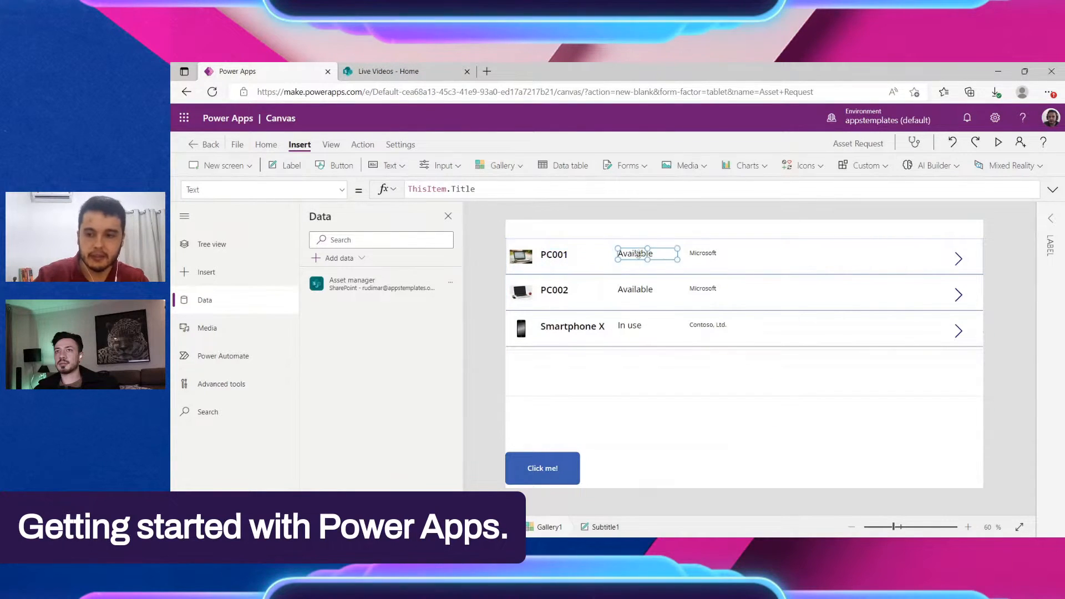
{"action": "left_click", "coordinate": [567, 264]}
{"action": "double_click", "coordinate": [427, 189]}
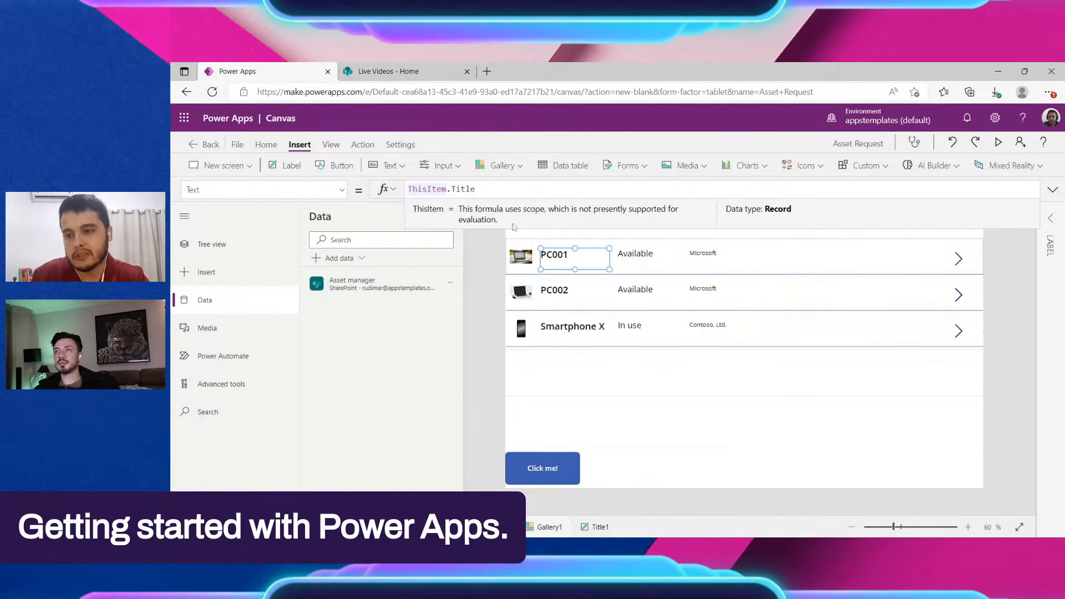
Insert another text label in the gallery's row template and place it to the right of the manufacturer label
{"action": "left_click", "coordinate": [666, 360]}
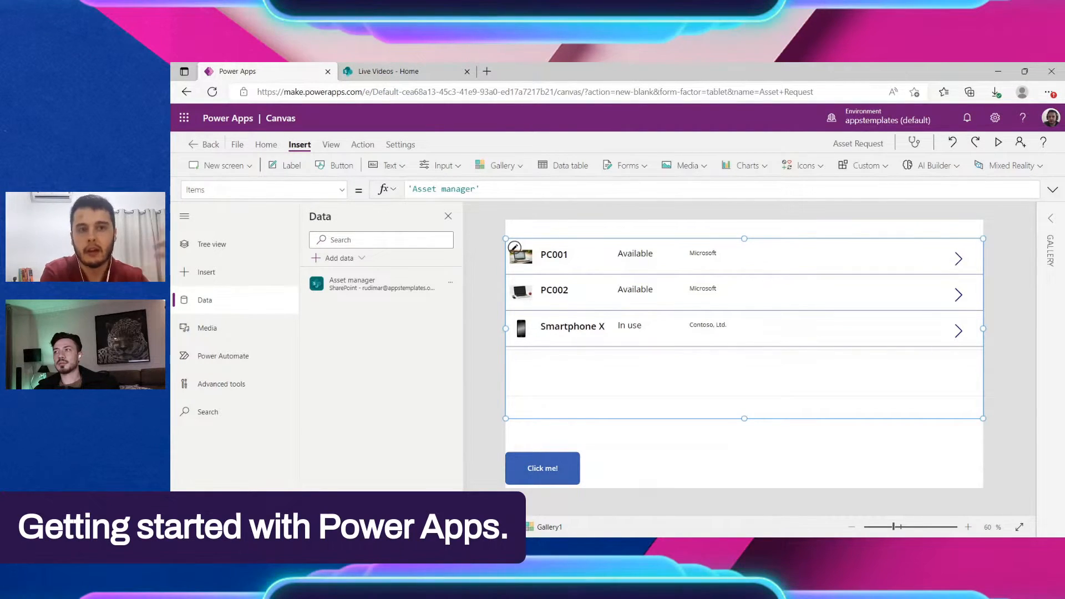
{"action": "left_click", "coordinate": [714, 253]}
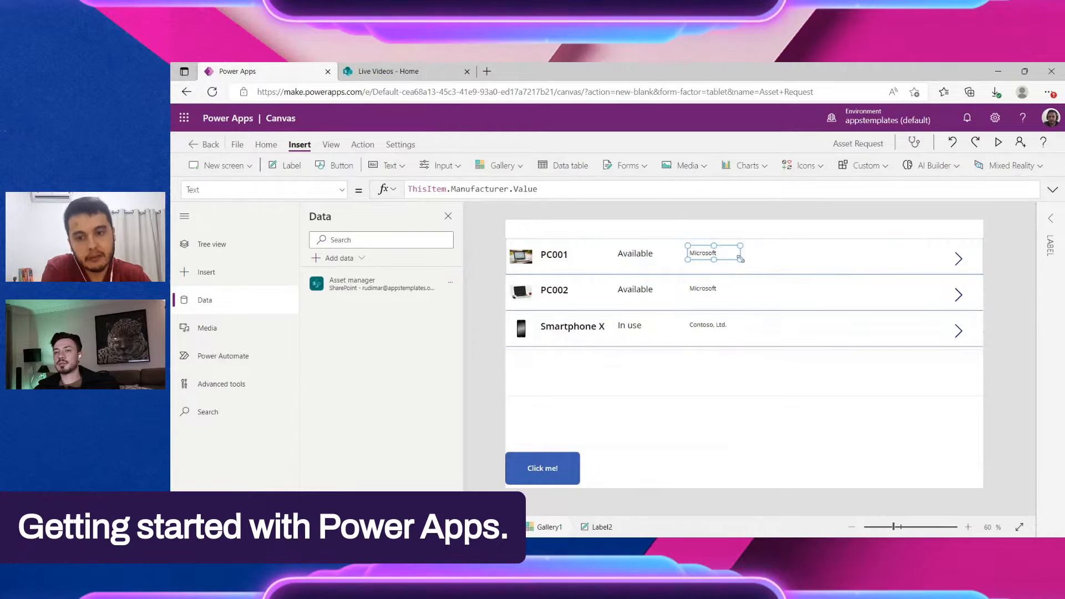
{"action": "left_click", "coordinate": [287, 166]}
{"action": "left_click_drag", "start_coordinate": [536, 256], "coordinate": [763, 254]}
{"action": "left_click", "coordinate": [335, 165]}
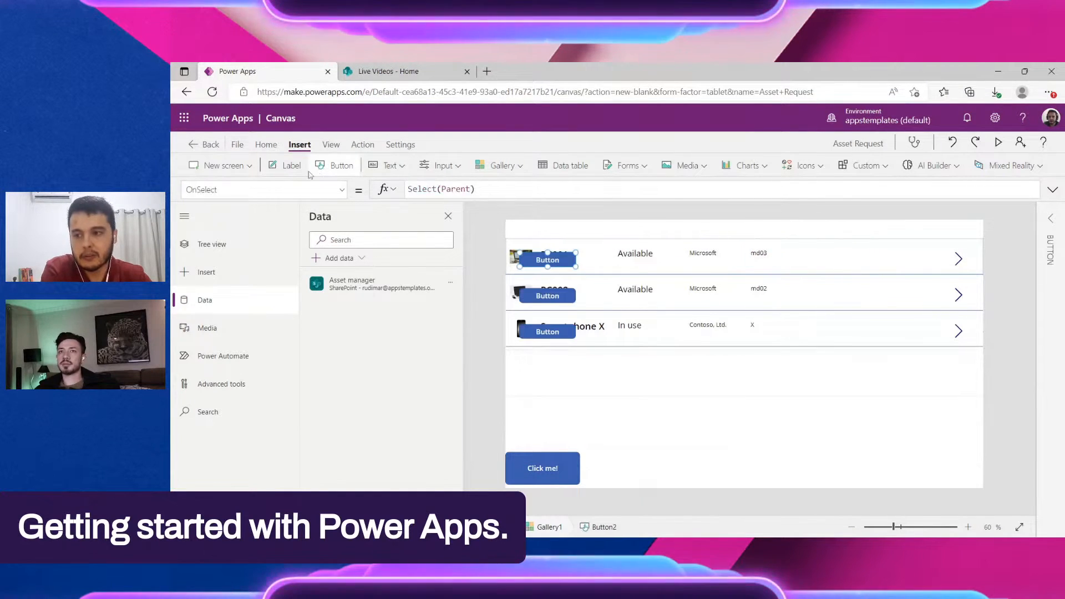
{"action": "key", "text": "Delete"}
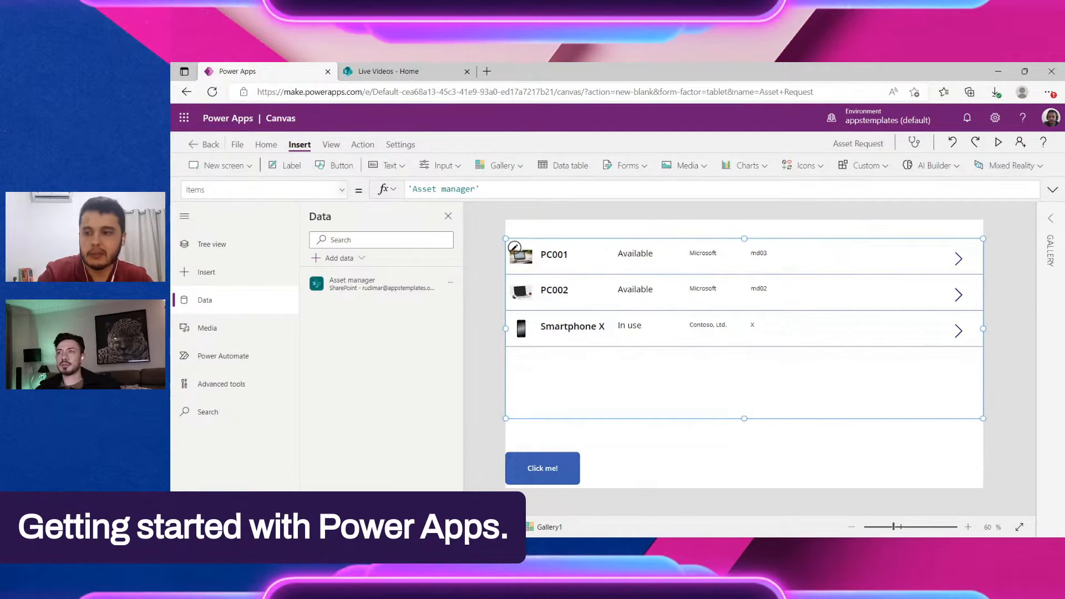
{"action": "left_click", "coordinate": [288, 169]}
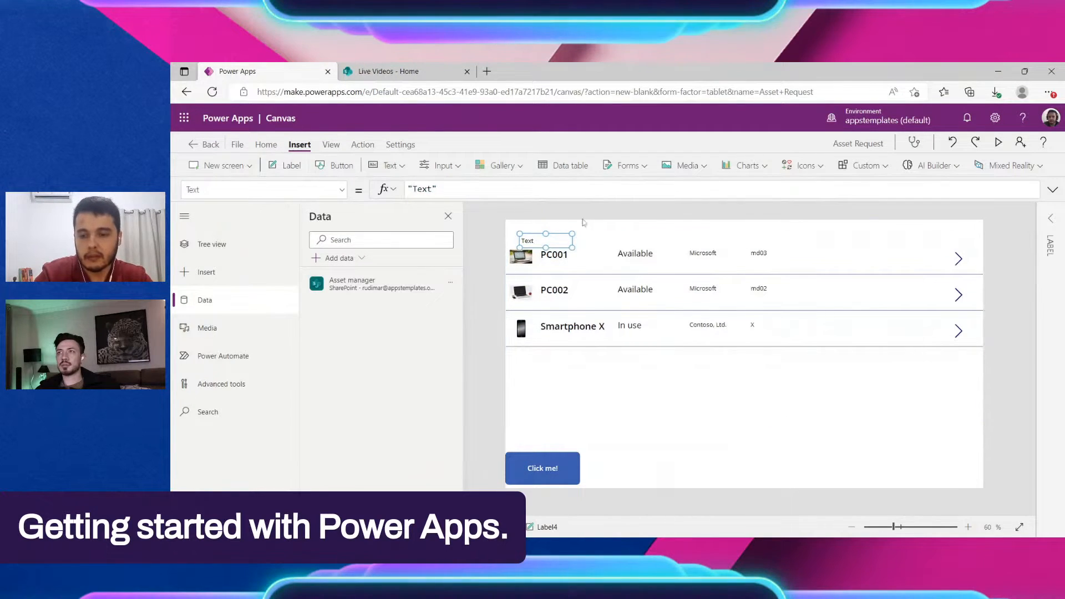
{"action": "left_click", "coordinate": [626, 370]}
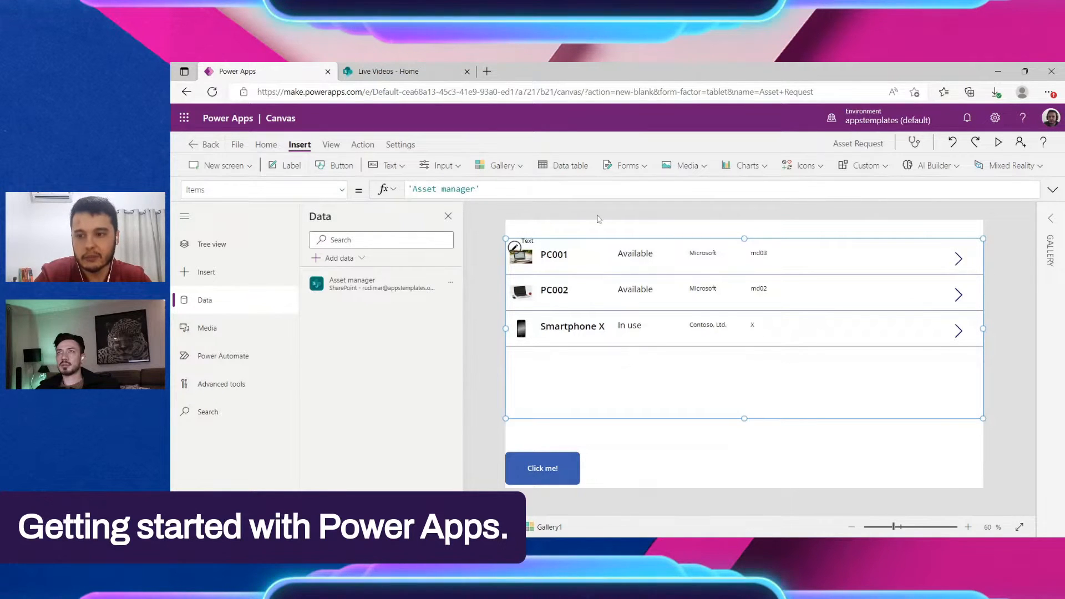
{"action": "left_click_drag", "start_coordinate": [537, 245], "coordinate": [811, 406]}
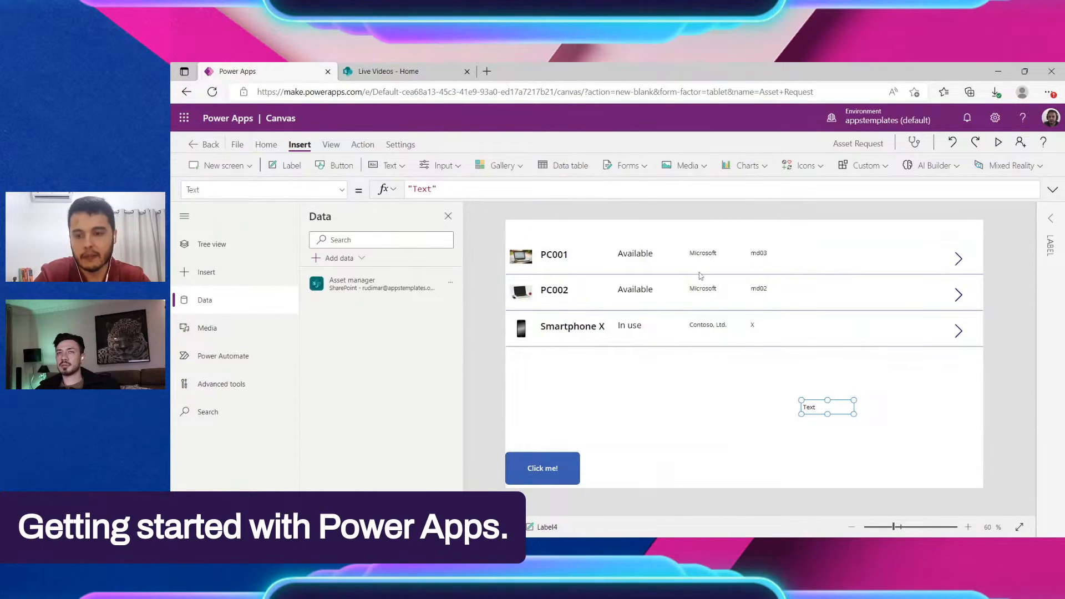
{"action": "key", "text": "Delete"}
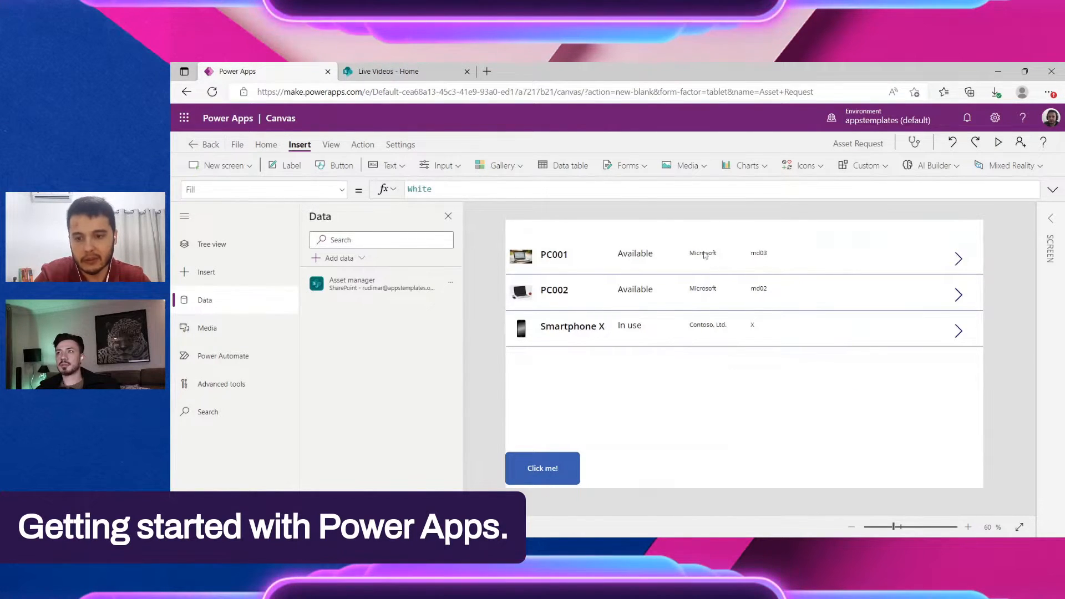
Insert a further text label in the row template, place it right of the md03 label, and enlarge it to about 246 by 68
{"action": "left_click", "coordinate": [702, 254]}
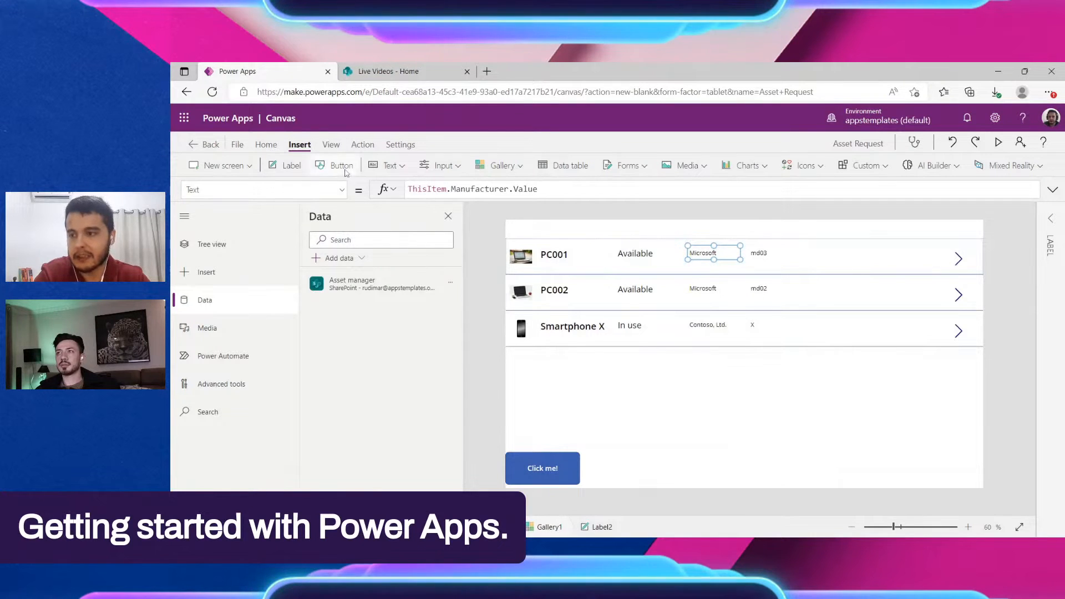
{"action": "left_click", "coordinate": [288, 165]}
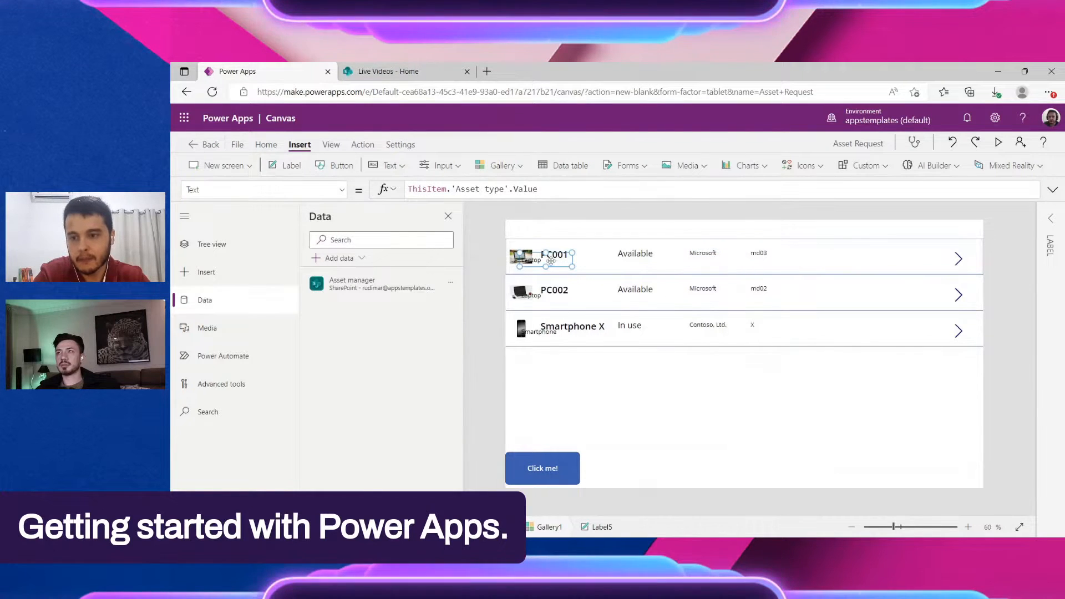
{"action": "left_click_drag", "start_coordinate": [551, 261], "coordinate": [836, 257]}
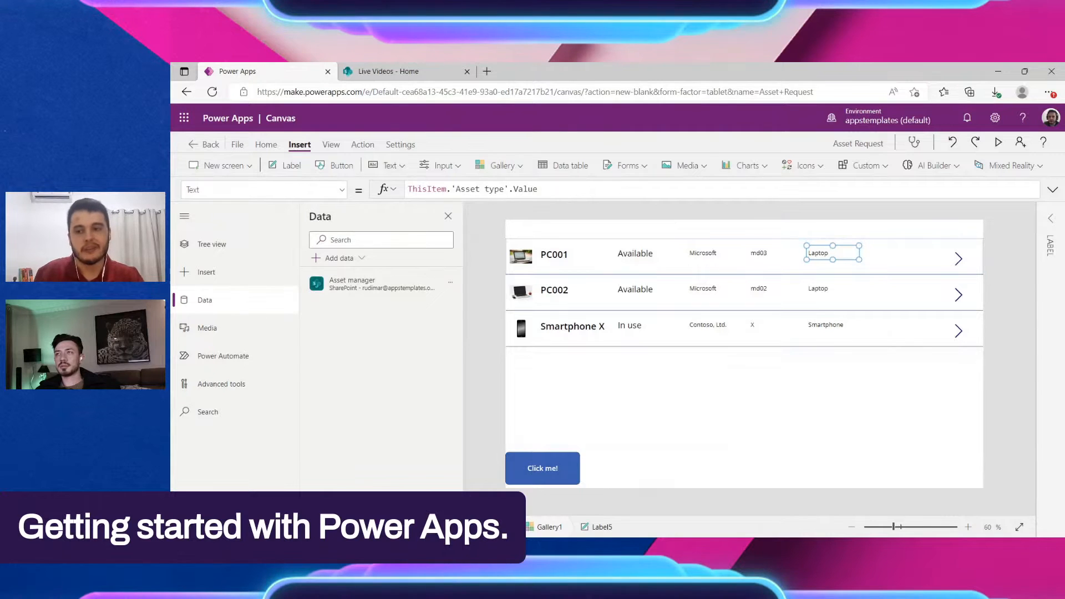
{"action": "left_click_drag", "start_coordinate": [852, 262], "coordinate": [888, 265]}
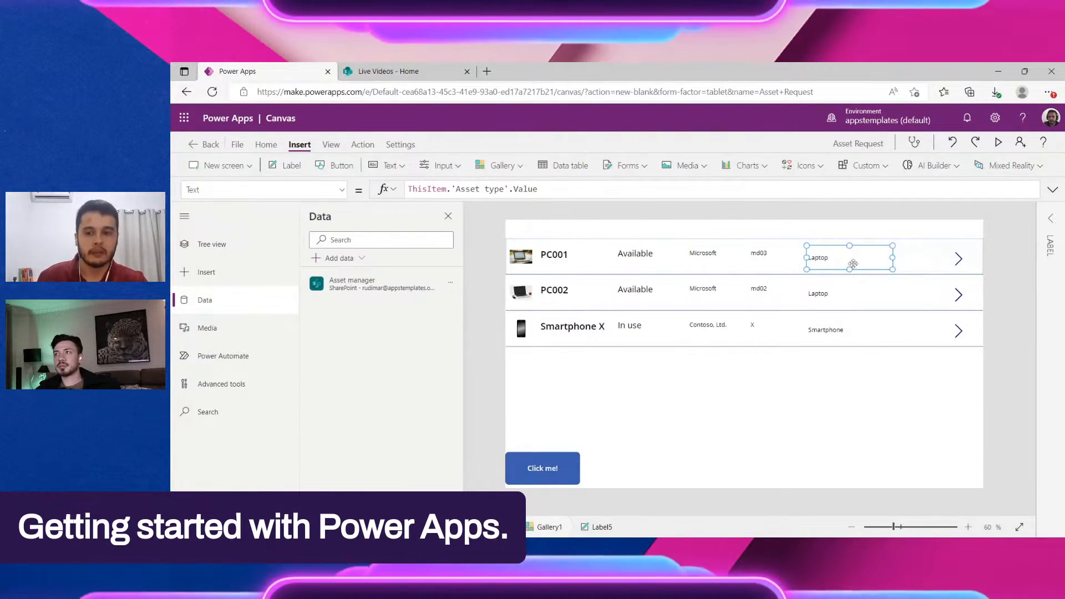
Change the newest label's Text formula to ThisItem.'Condition notes'
{"action": "left_click", "coordinate": [1050, 218]}
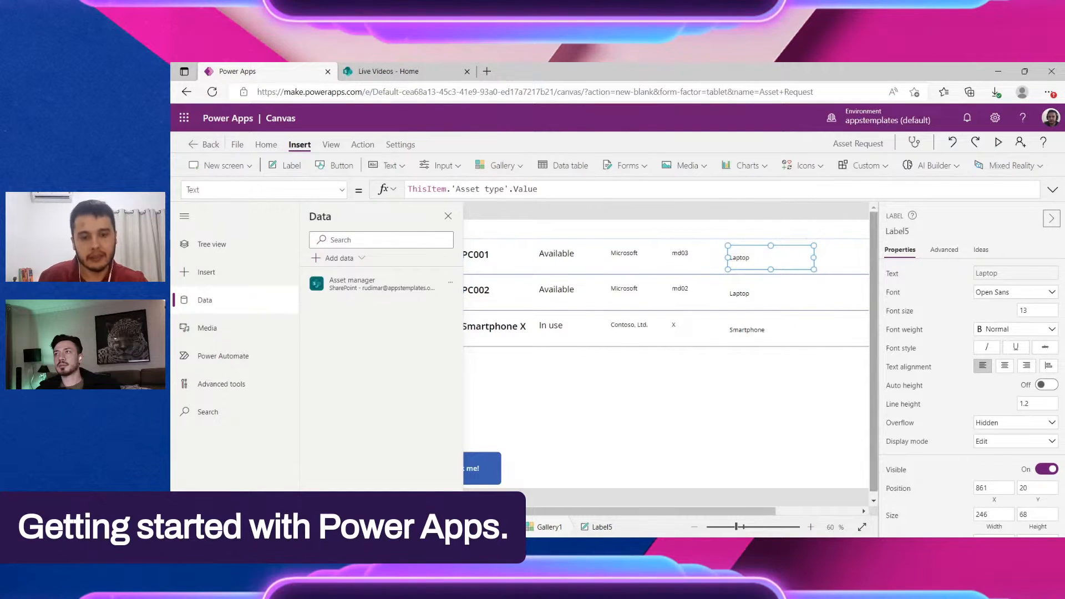
{"action": "left_click", "coordinate": [895, 275]}
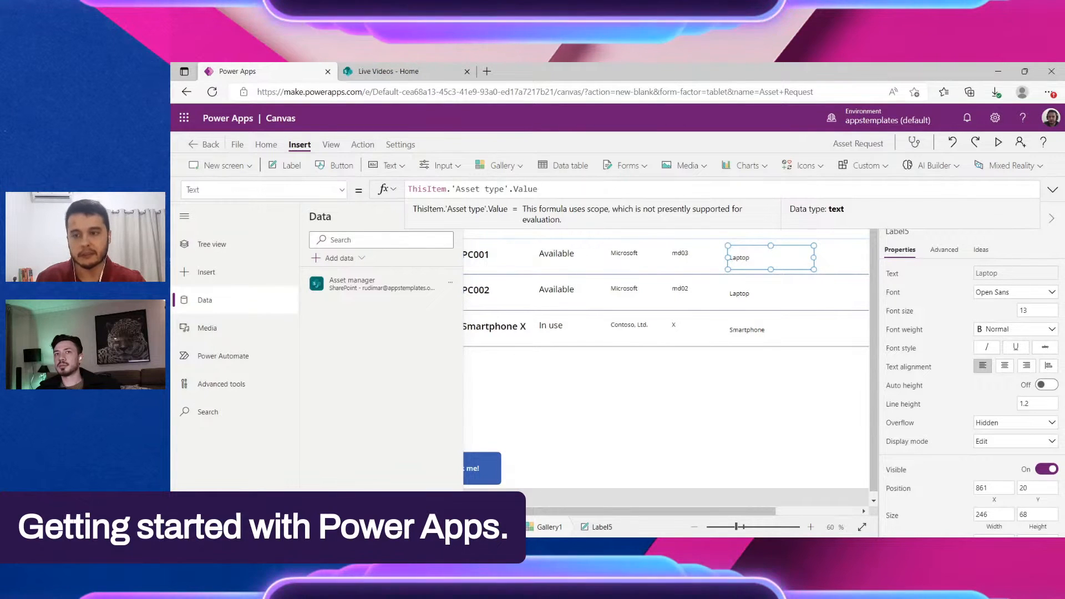
{"action": "left_click_drag", "start_coordinate": [486, 189], "coordinate": [538, 189]}
{"action": "left_click", "coordinate": [489, 189]}
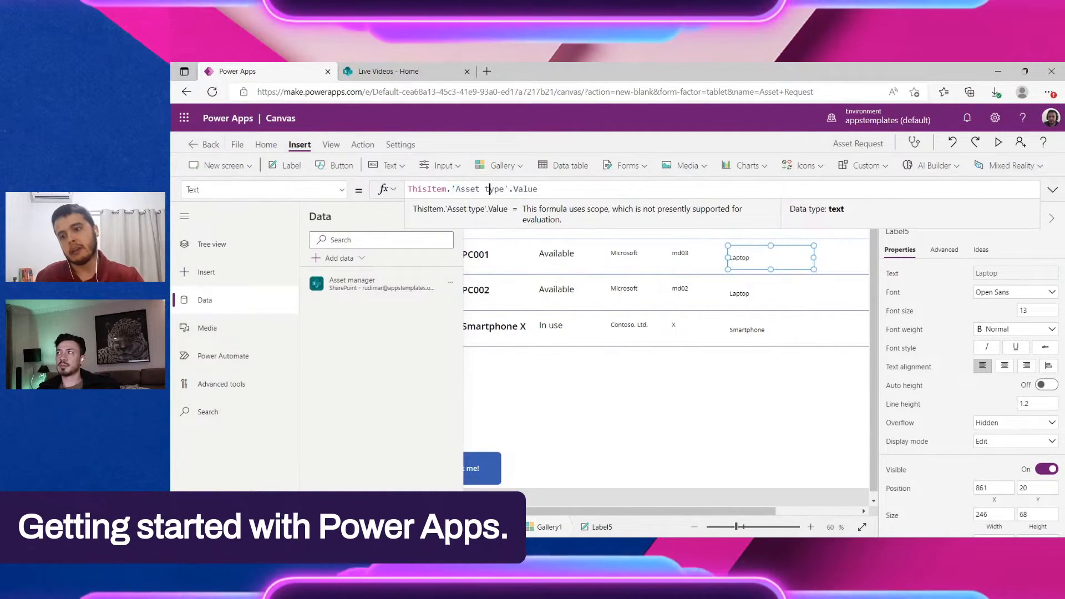
{"action": "left_click_drag", "start_coordinate": [447, 189], "coordinate": [538, 190]}
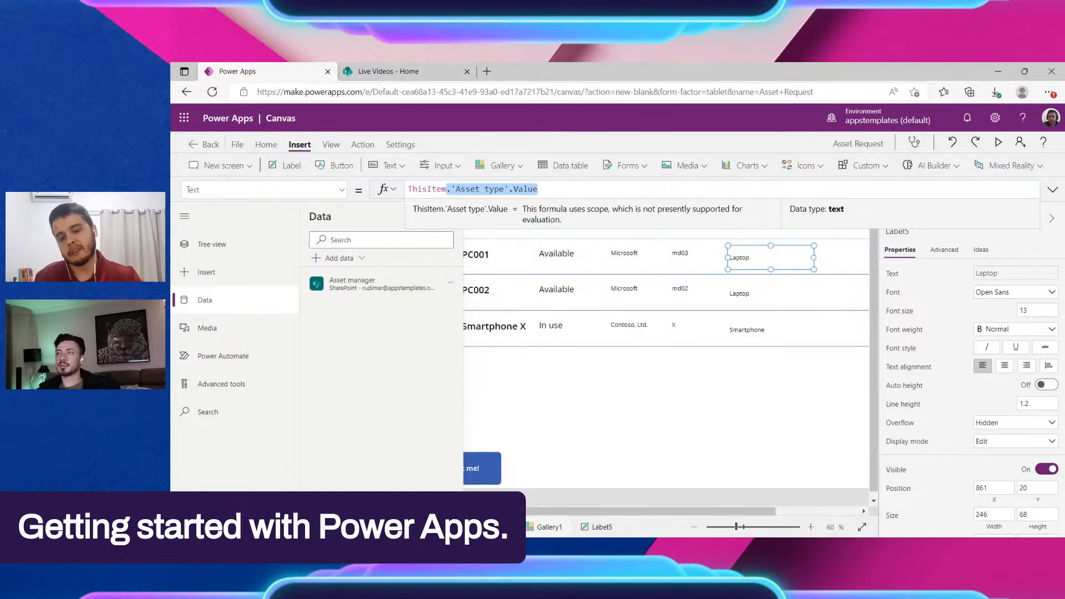
{"action": "key", "text": "BackSpace"}
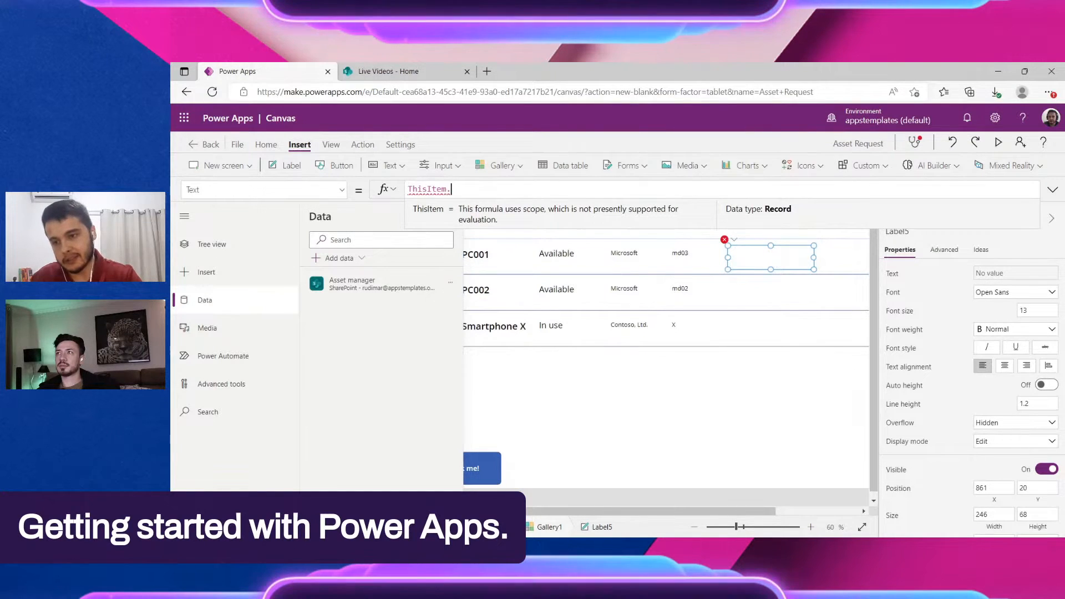
{"action": "type", "text": "."}
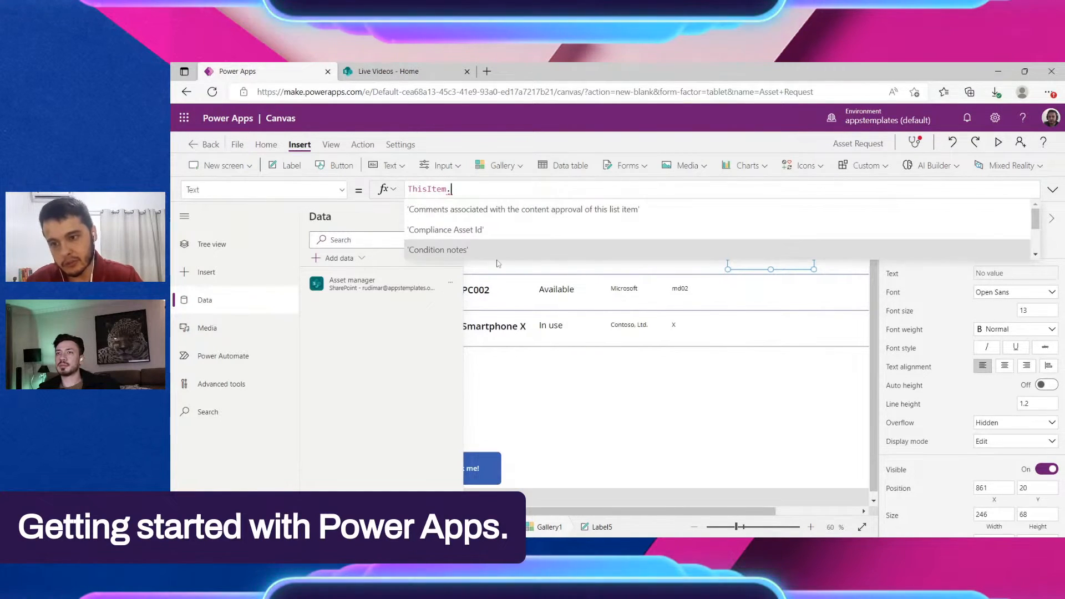
{"action": "scroll", "coordinate": [535, 231], "scroll_direction": "down", "scroll_amount": 2}
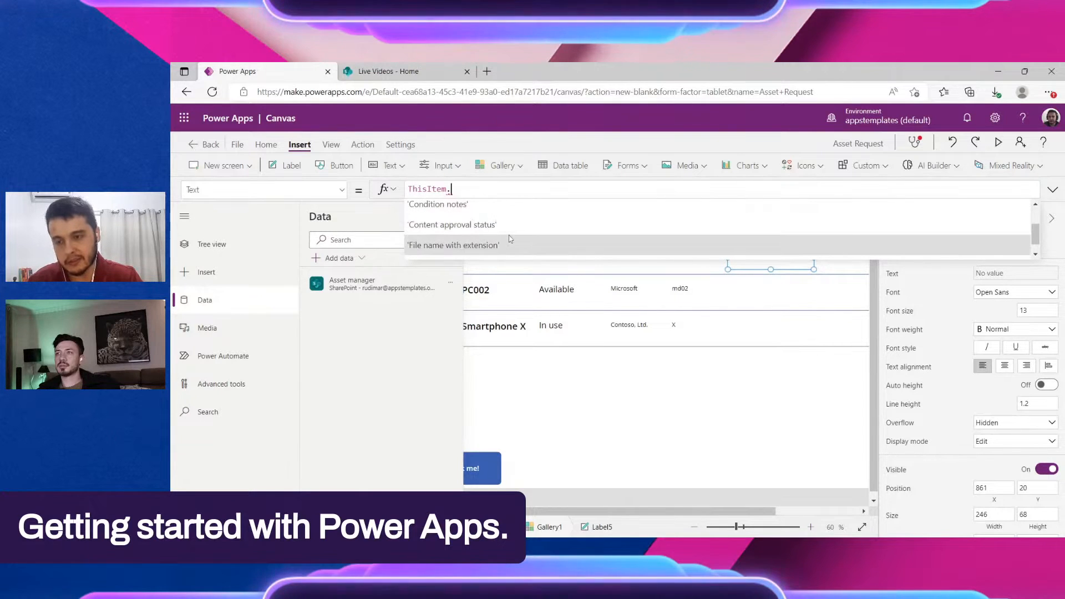
{"action": "scroll", "coordinate": [504, 236], "scroll_direction": "up", "scroll_amount": 1}
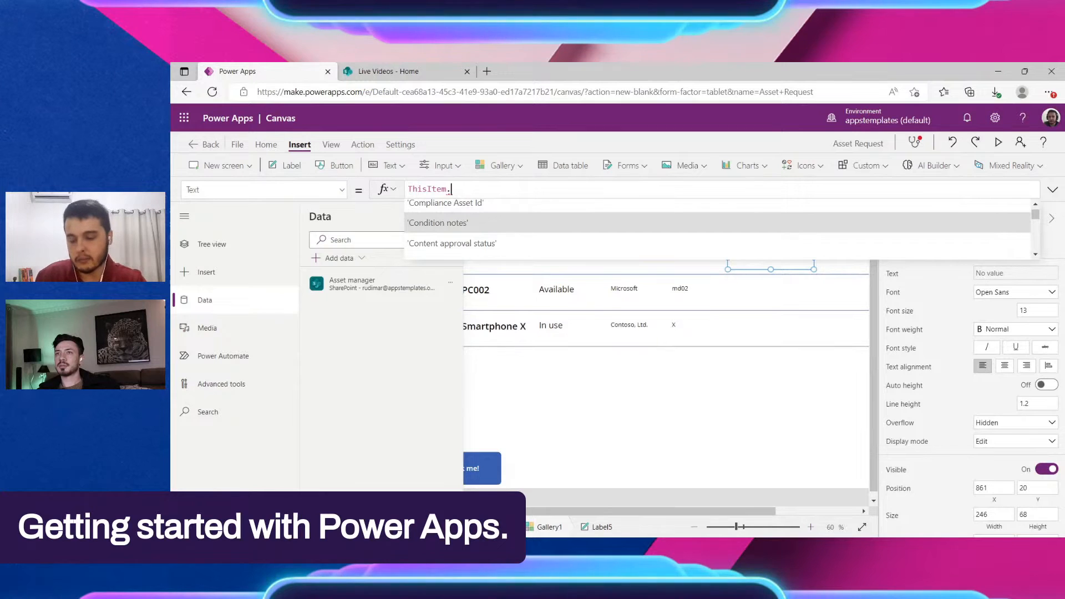
{"action": "left_click", "coordinate": [443, 224]}
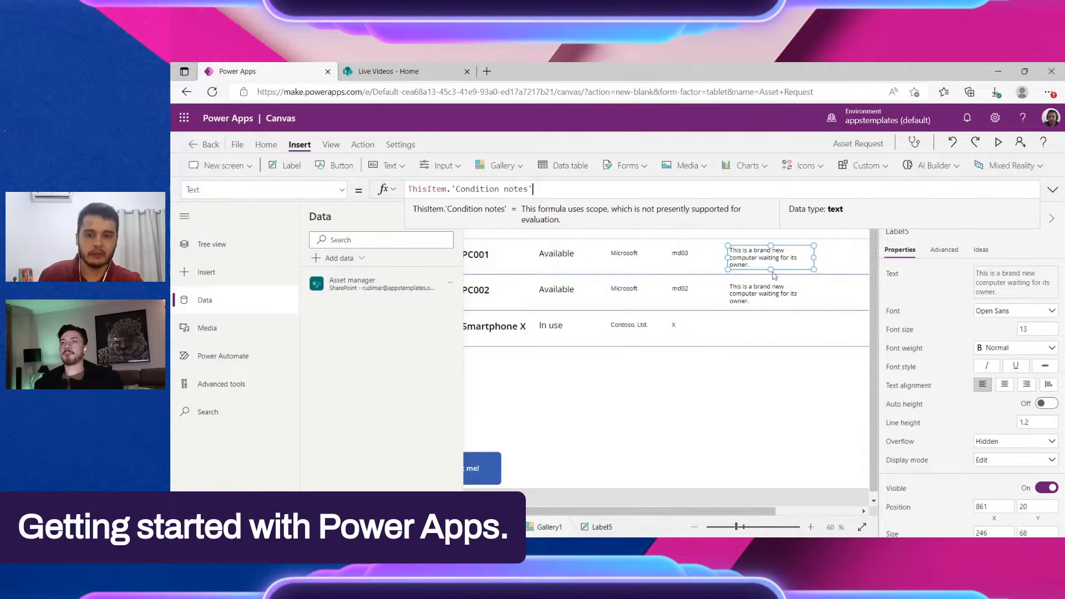
Nudge the condition notes label slightly up and left in the row template, to about X 846, Y 16
{"action": "left_click", "coordinate": [739, 369]}
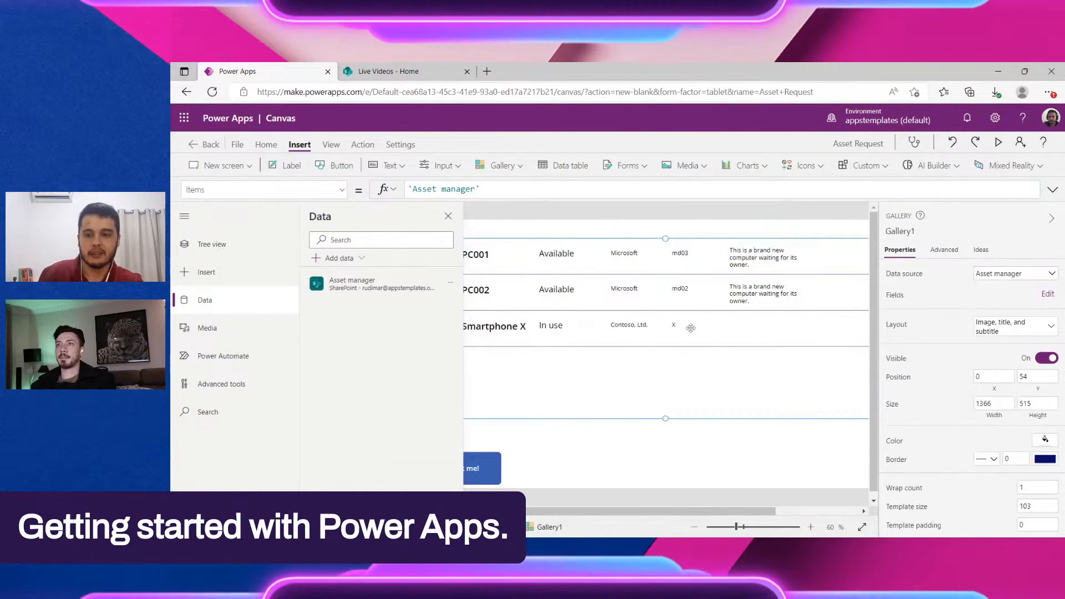
{"action": "scroll", "coordinate": [687, 324], "scroll_direction": "down", "scroll_amount": 1}
{"action": "scroll", "coordinate": [664, 303], "scroll_direction": "up", "scroll_amount": 1}
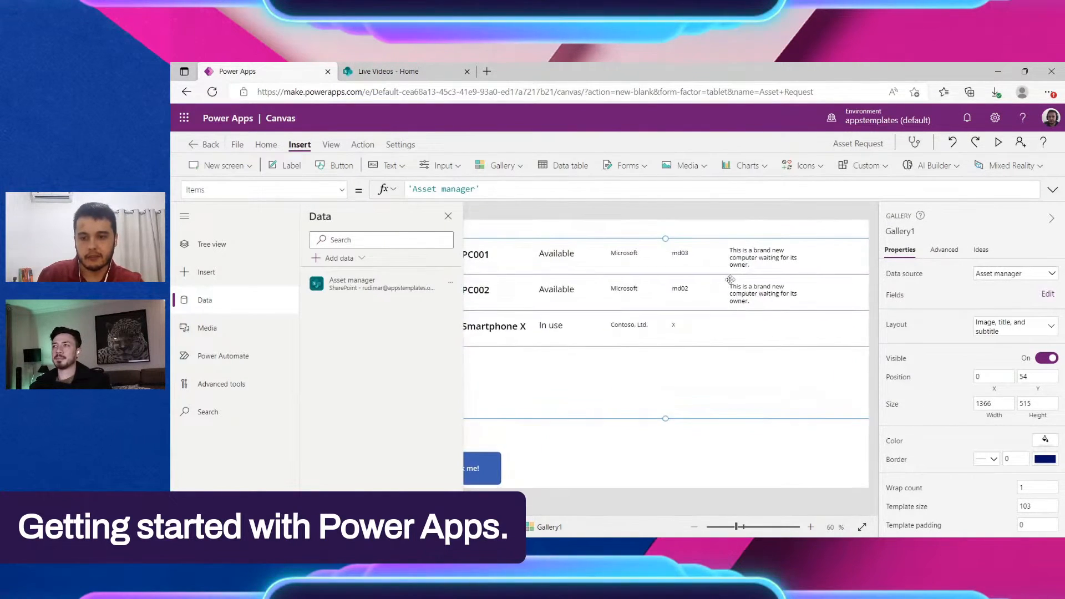
{"action": "left_click", "coordinate": [742, 259]}
{"action": "left_click_drag", "start_coordinate": [741, 259], "coordinate": [742, 259]}
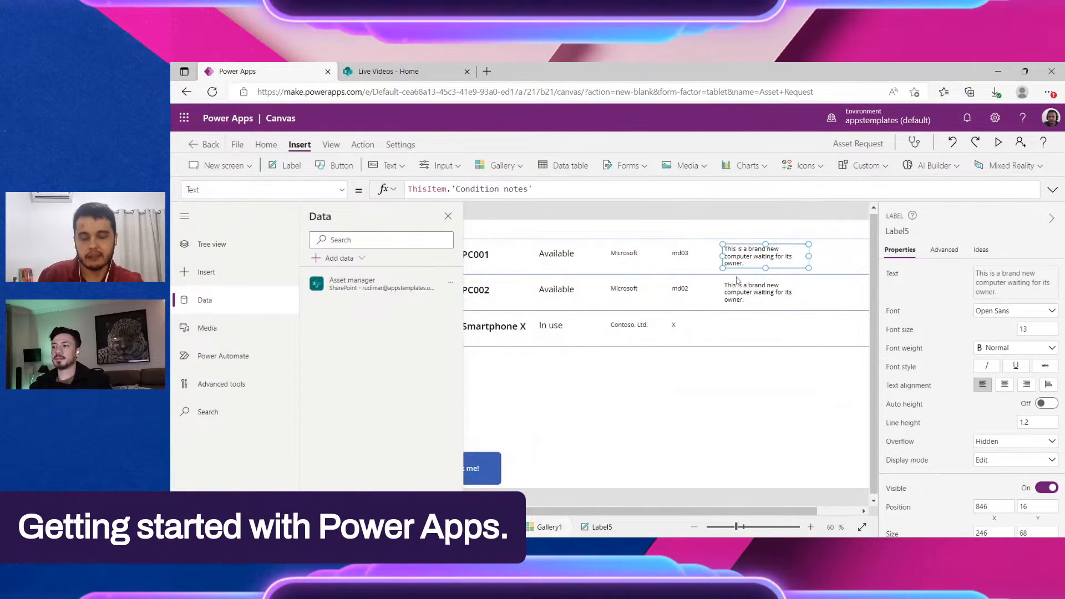
Move the whole gallery up to the canvas's upper edge, at position X 0, Y 0
{"action": "scroll", "coordinate": [713, 355], "scroll_direction": "down", "scroll_amount": 2}
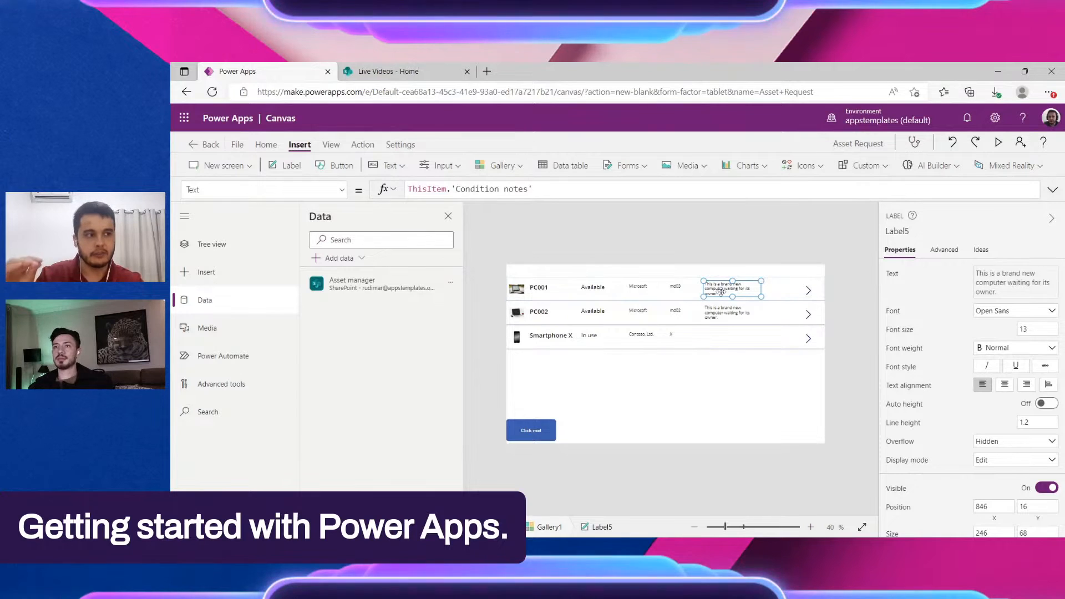
{"action": "left_click", "coordinate": [737, 355]}
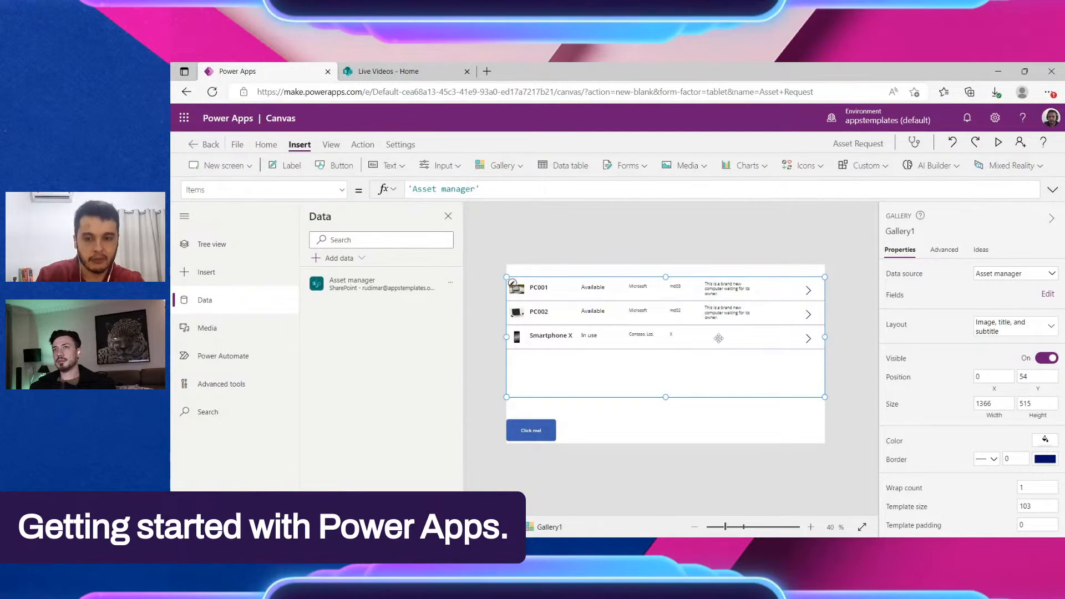
{"action": "left_click", "coordinate": [853, 303]}
{"action": "left_click", "coordinate": [761, 380]}
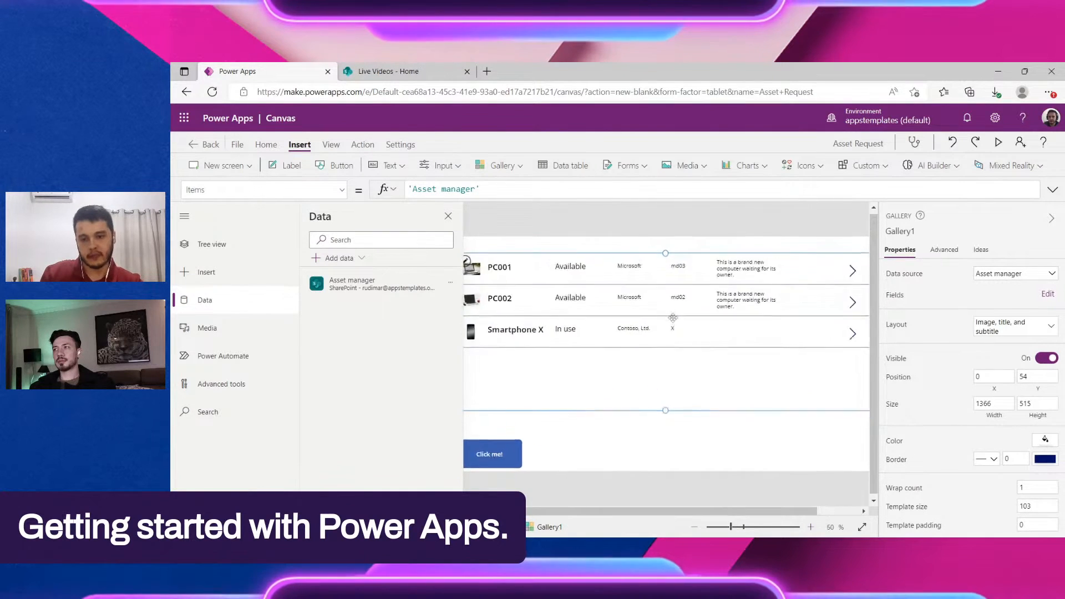
{"action": "left_click_drag", "start_coordinate": [730, 358], "coordinate": [722, 352]}
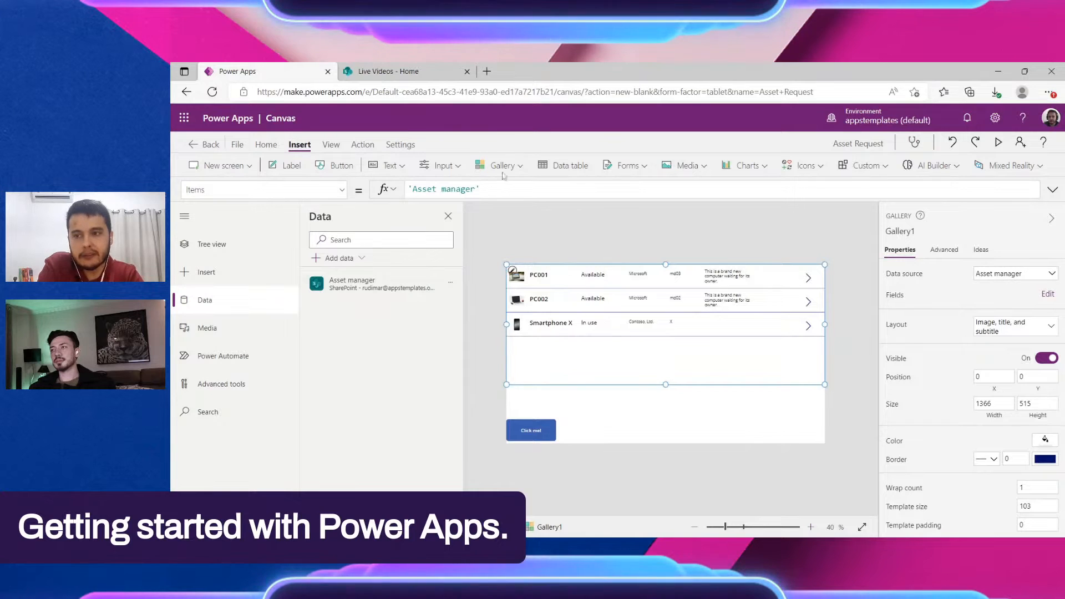
Open the Asset manager list on the Live Videos SharePoint site, and return to the Power Apps editor
{"action": "left_click", "coordinate": [433, 75]}
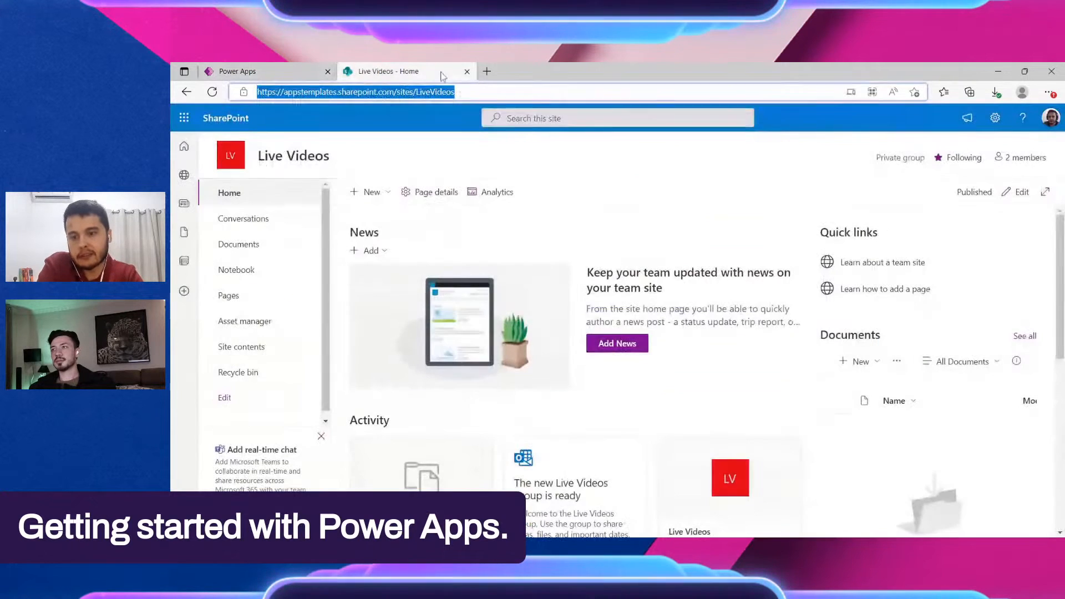
{"action": "left_click", "coordinate": [256, 327]}
{"action": "left_click", "coordinate": [263, 69]}
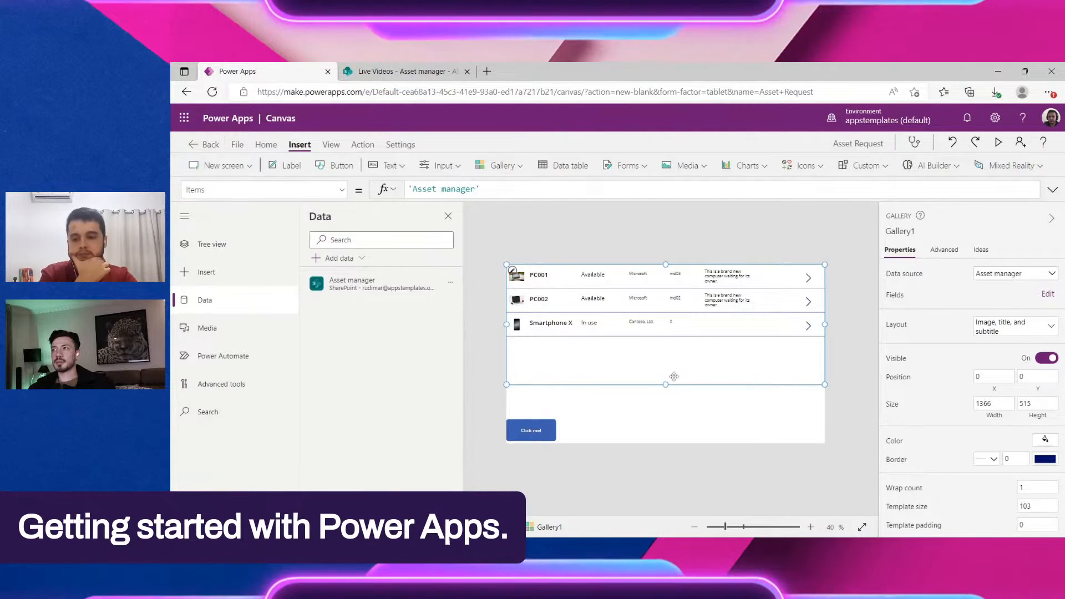
Extend the gallery's height to about 605 and move the Click me! button to about X 36, Y 636
{"action": "left_click_drag", "start_coordinate": [666, 384], "coordinate": [666, 405]}
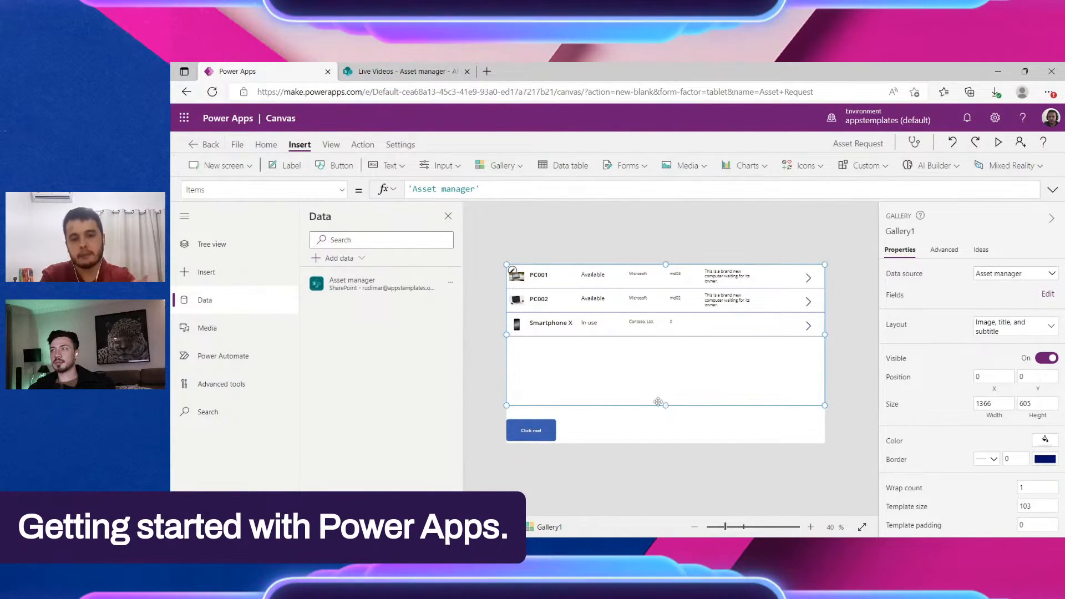
{"action": "left_click", "coordinate": [690, 438]}
{"action": "left_click_drag", "start_coordinate": [546, 425], "coordinate": [554, 416]}
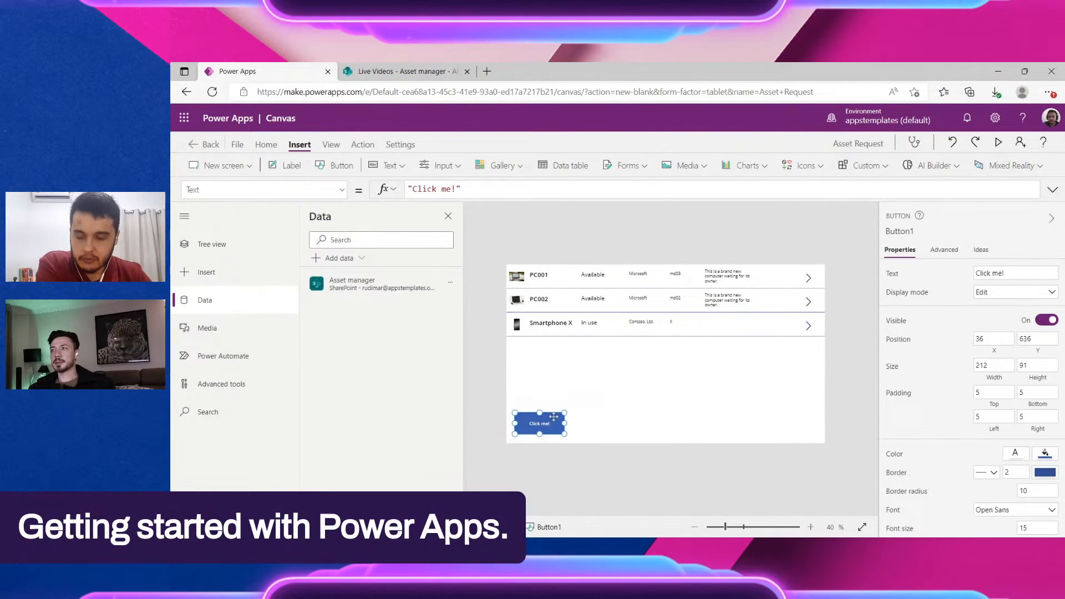
{"action": "left_click", "coordinate": [648, 372]}
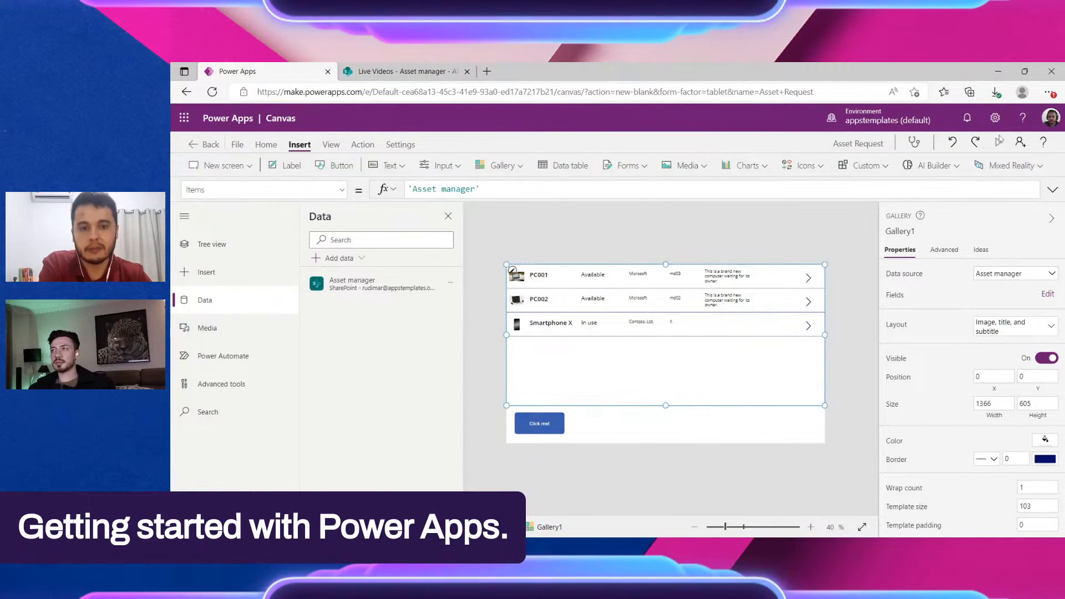
Preview the app and highlight the PC001 title in the gallery's first row
{"action": "key", "text": "F5"}
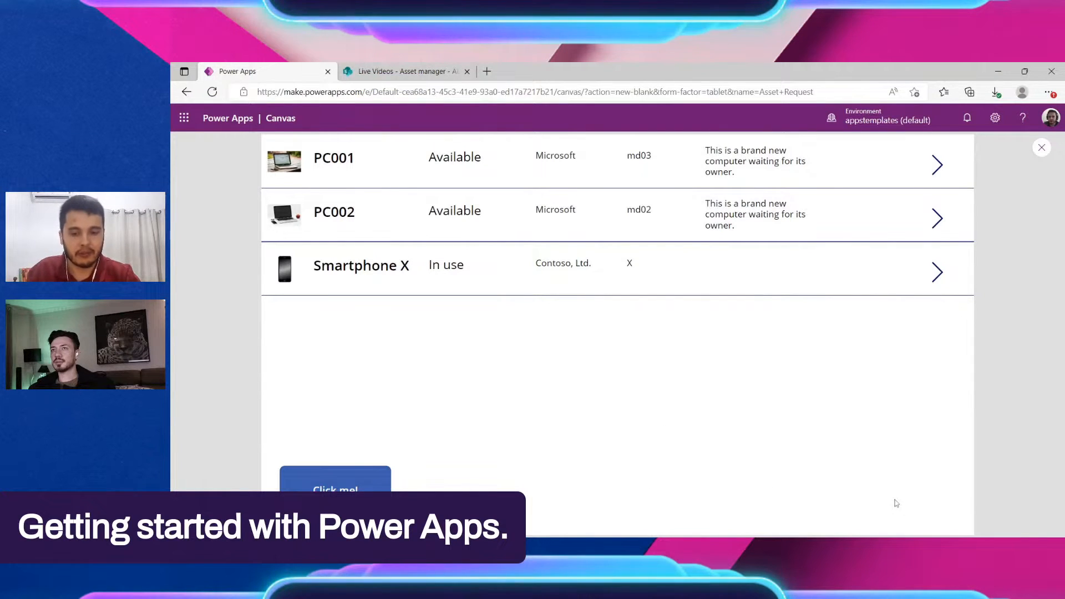
{"action": "left_click_drag", "start_coordinate": [357, 160], "coordinate": [296, 161]}
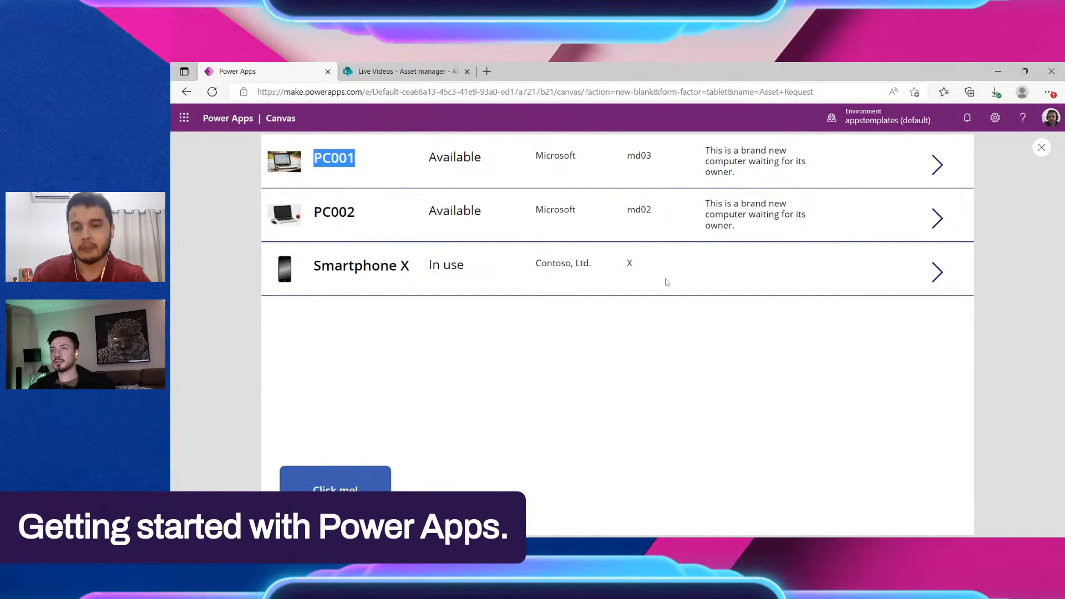
Clear the highlighted title, exit the app preview and close the Data pane
{"action": "left_click", "coordinate": [359, 160]}
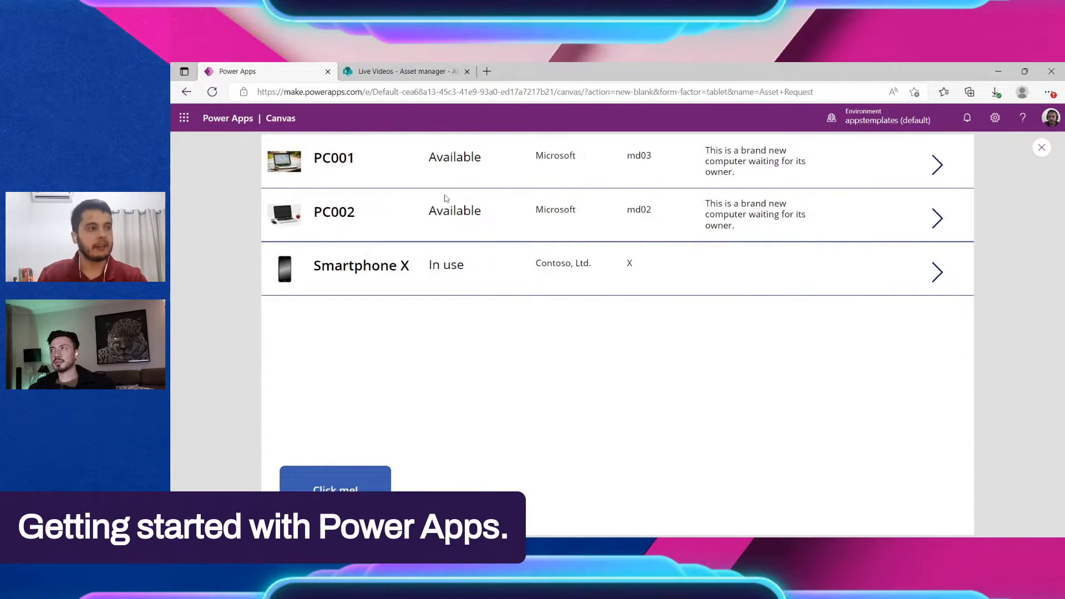
{"action": "key", "text": "Escape"}
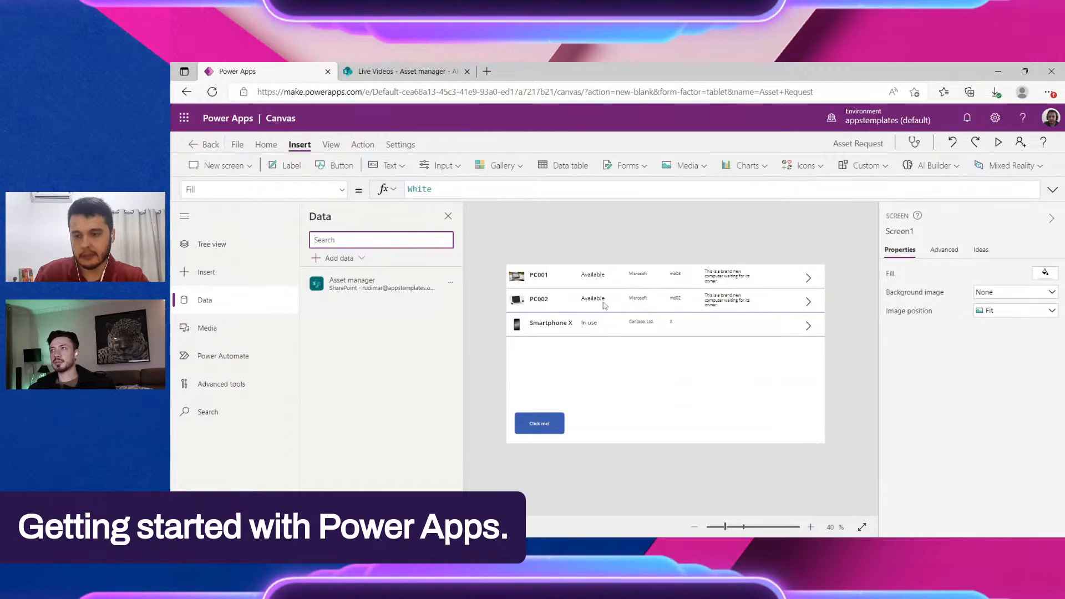
{"action": "key", "text": "Escape"}
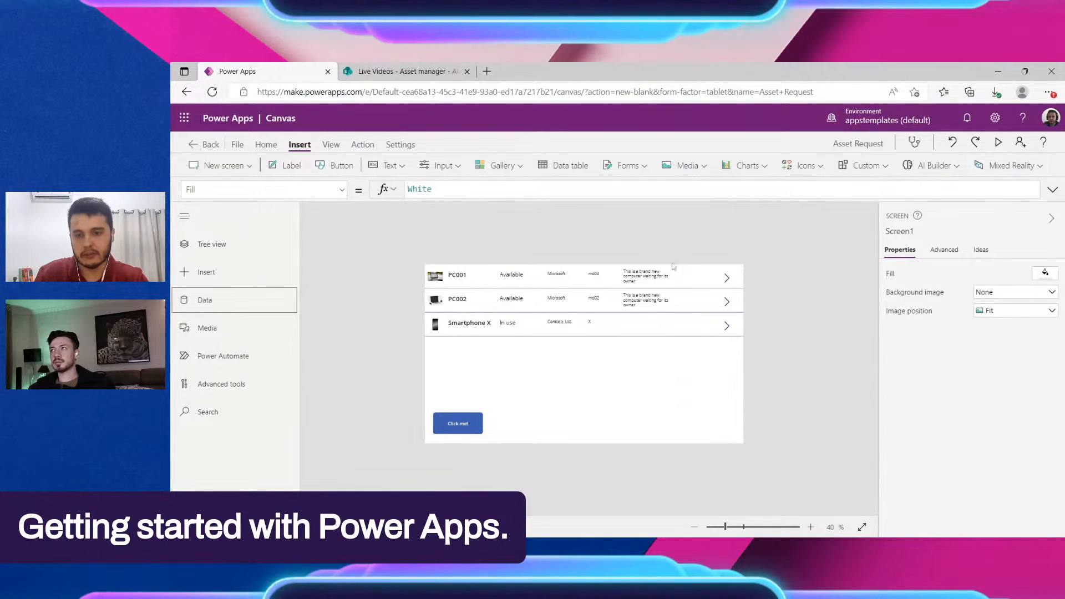
{"action": "left_click", "coordinate": [587, 359]}
{"action": "left_click", "coordinate": [569, 450]}
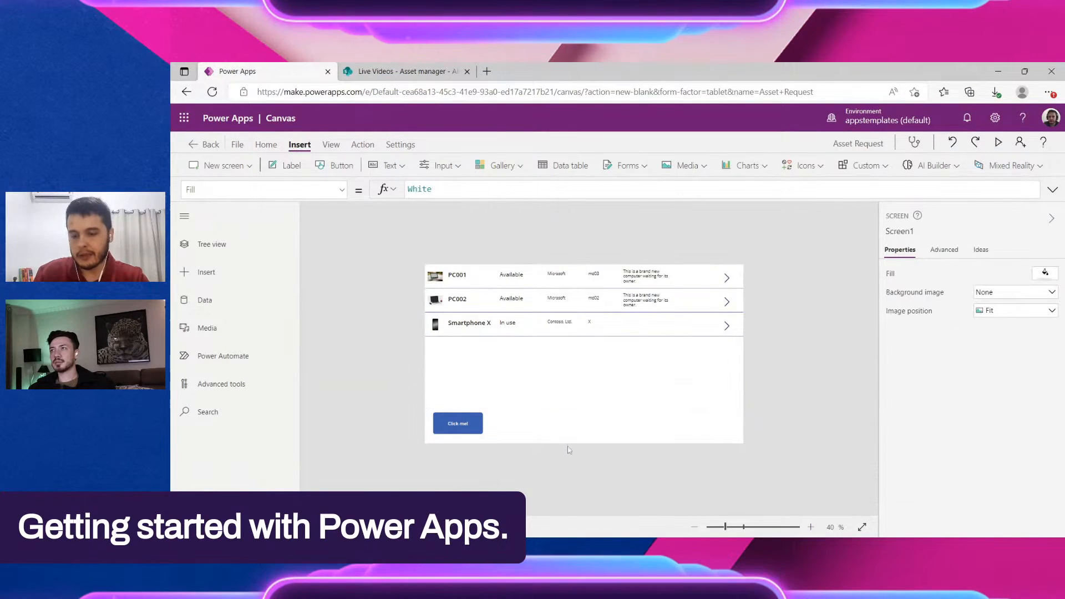
Insert a text label beside the Click me! button, at about X 381, Y 636
{"action": "scroll", "coordinate": [540, 424], "scroll_direction": "up", "scroll_amount": 3}
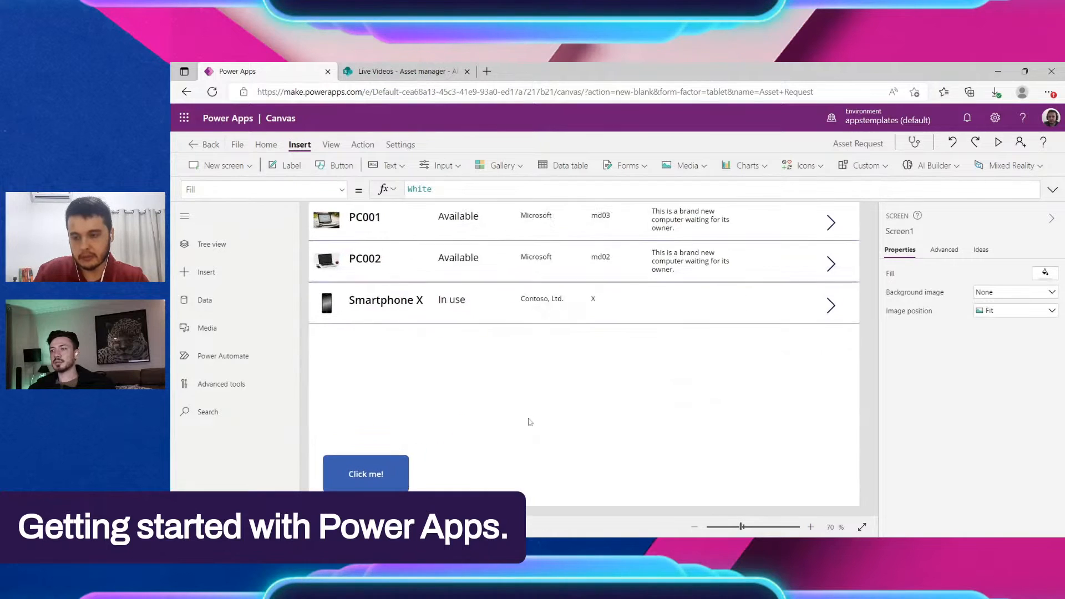
{"action": "scroll", "coordinate": [521, 290], "scroll_direction": "down", "scroll_amount": 1}
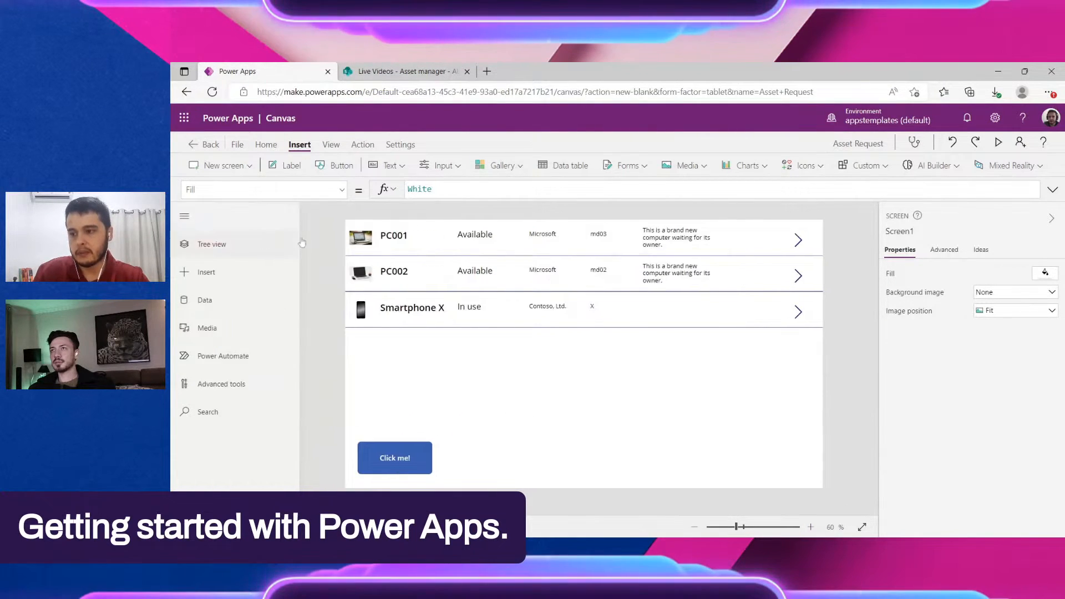
{"action": "left_click", "coordinate": [289, 165]}
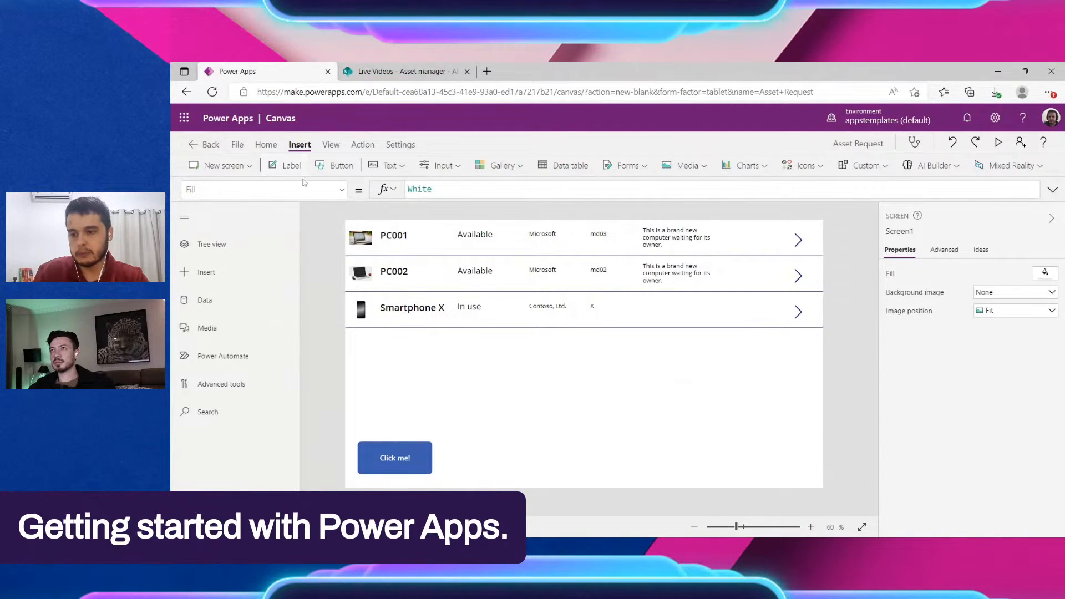
{"action": "left_click_drag", "start_coordinate": [369, 245], "coordinate": [545, 455]}
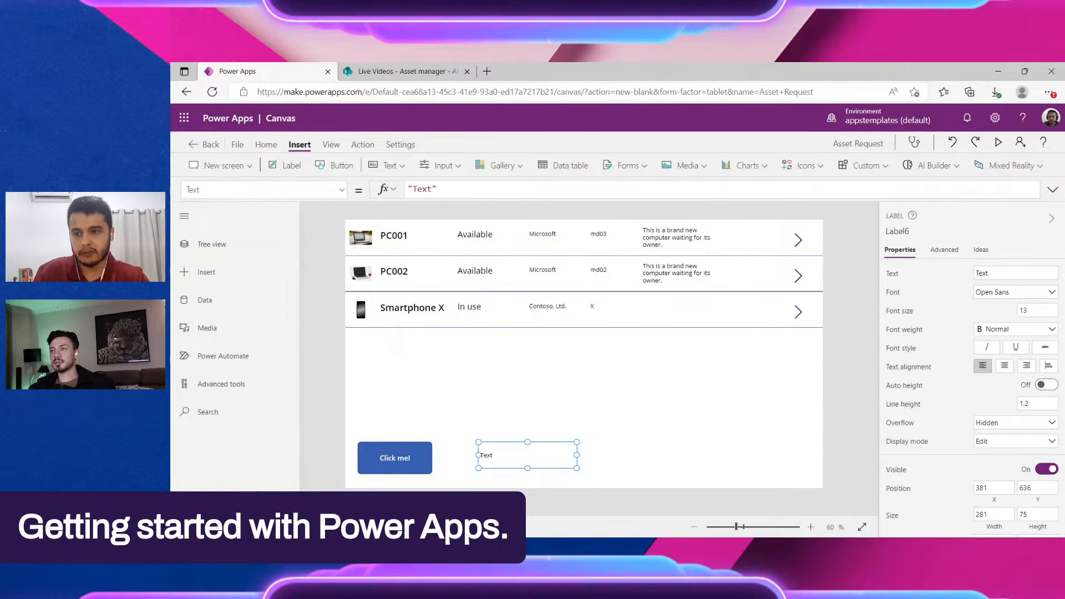
{"action": "left_click_drag", "start_coordinate": [450, 189], "coordinate": [404, 189]}
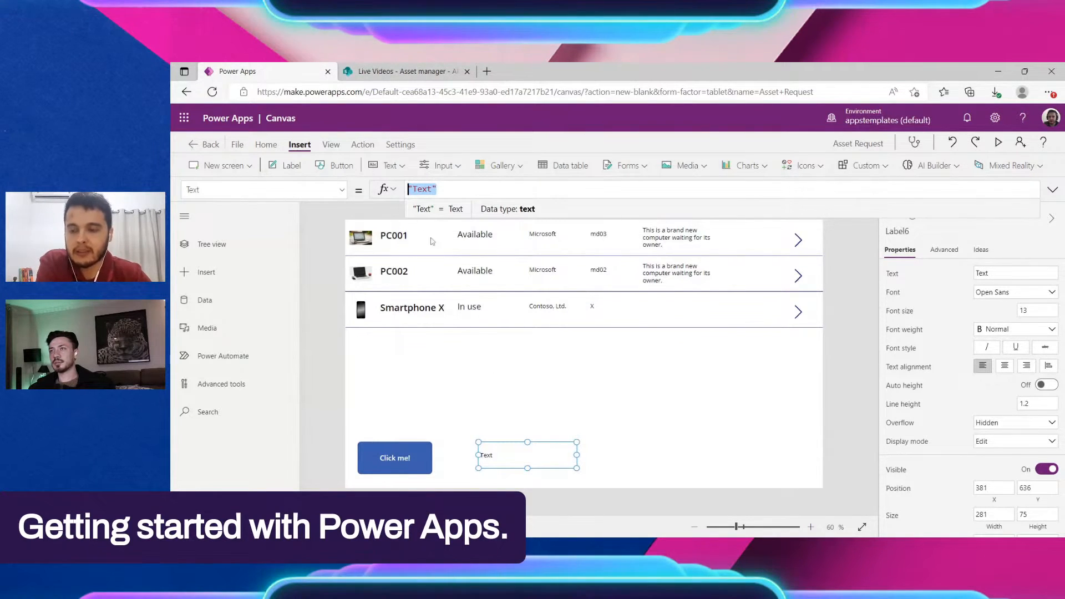
{"action": "left_click", "coordinate": [583, 378]}
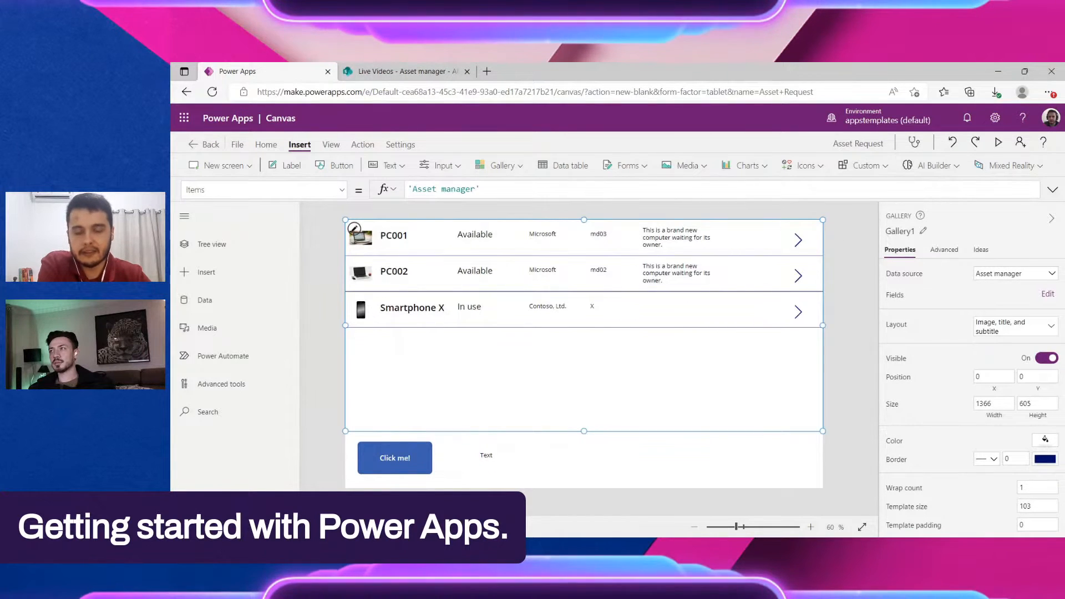
{"action": "left_click", "coordinate": [923, 230]}
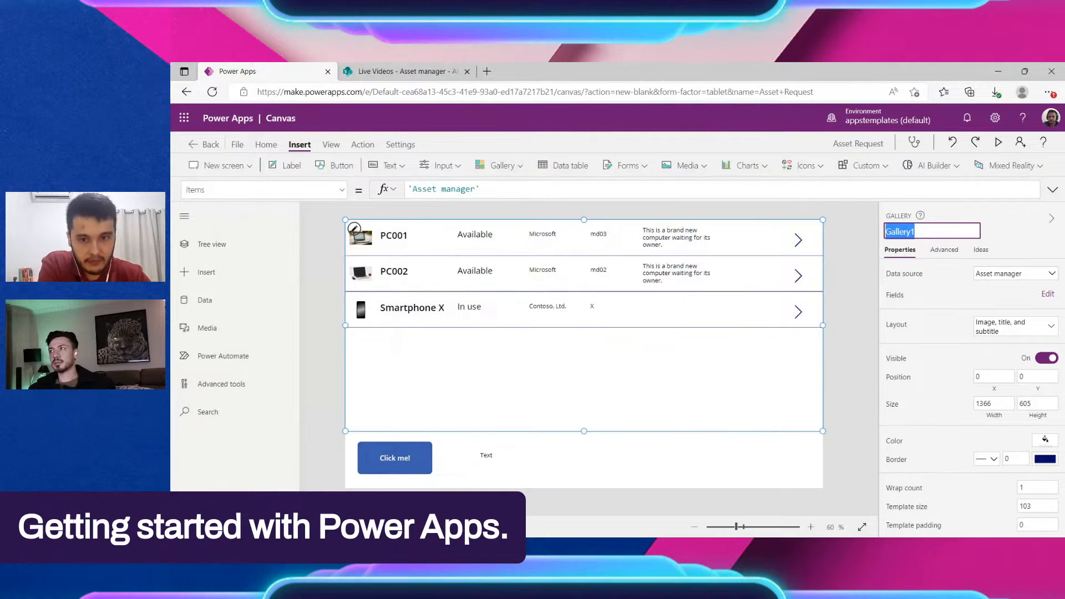
{"action": "left_click", "coordinate": [946, 216]}
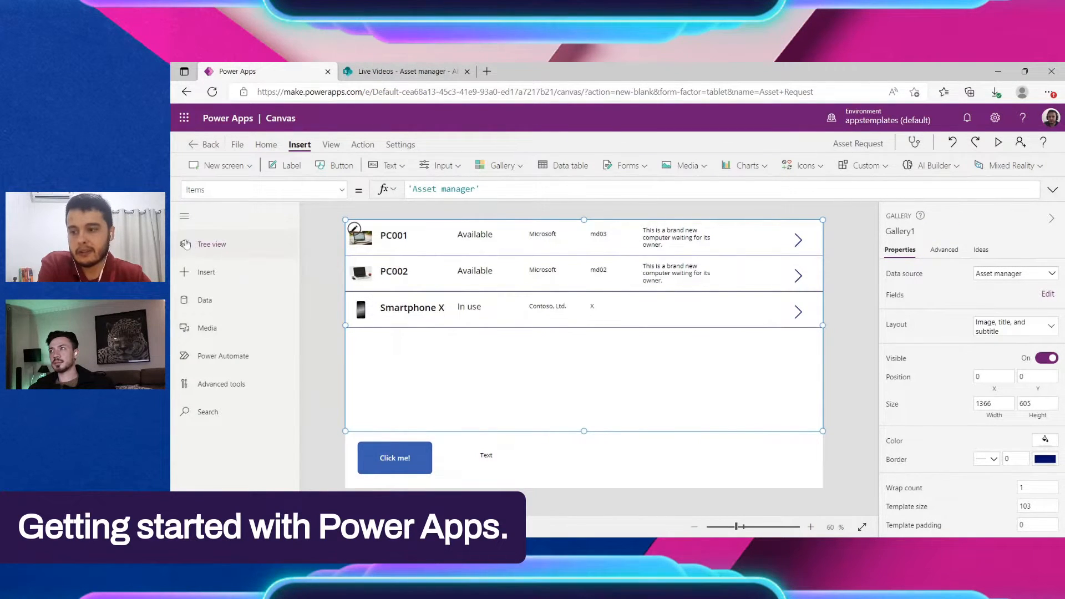
Examine Screen1's control hierarchy in the Tree view, checking the labels, image, button and gallery it contains, and close the view
{"action": "left_click", "coordinate": [186, 244]}
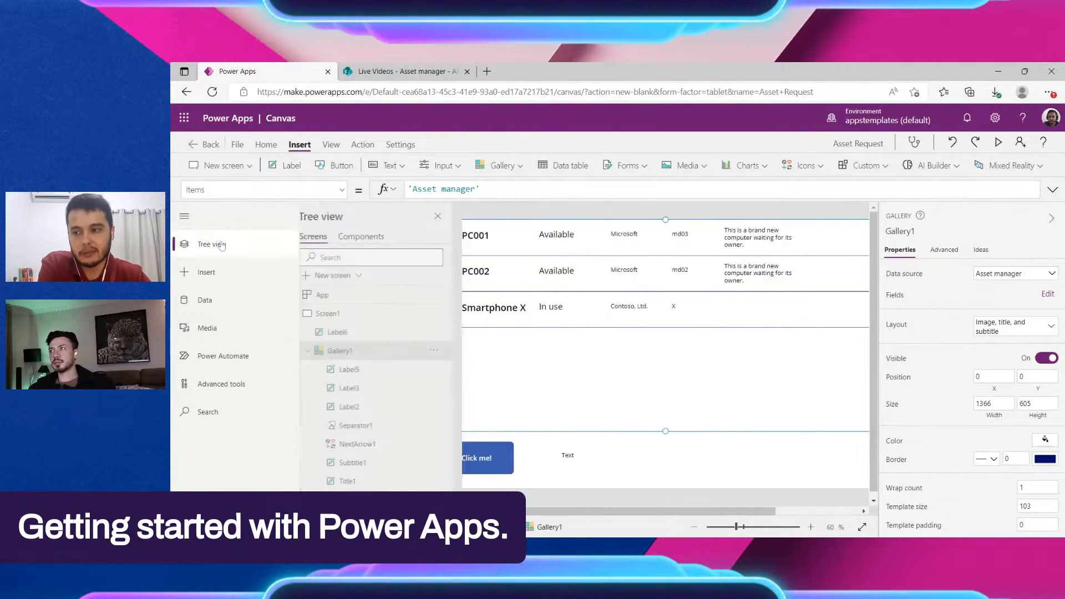
{"action": "left_click", "coordinate": [350, 332]}
{"action": "left_click", "coordinate": [360, 369]}
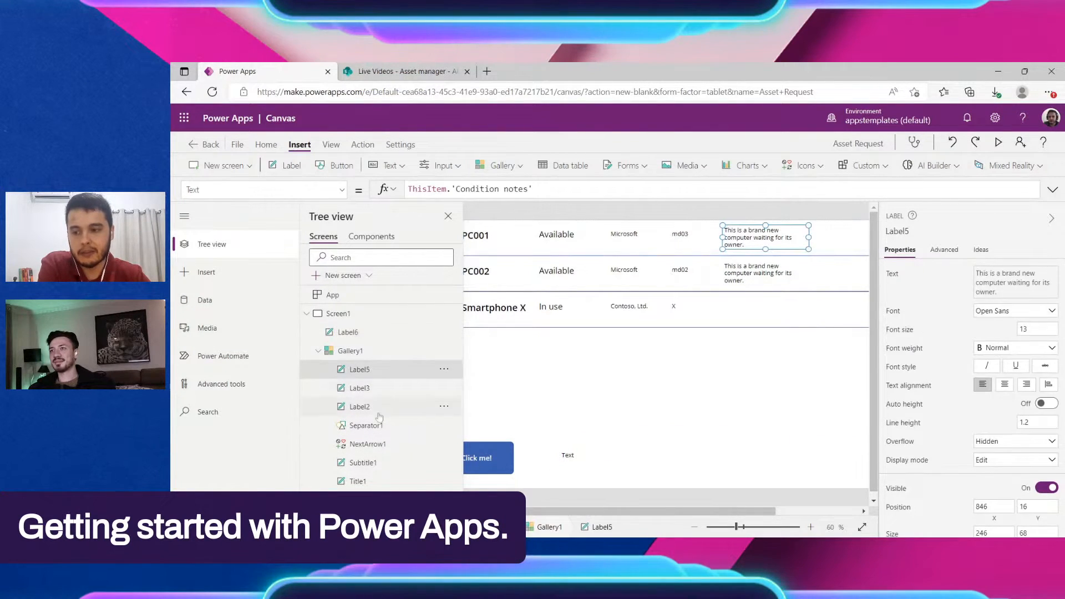
{"action": "left_click", "coordinate": [375, 486]}
{"action": "left_click", "coordinate": [375, 500]}
{"action": "left_click", "coordinate": [375, 518]}
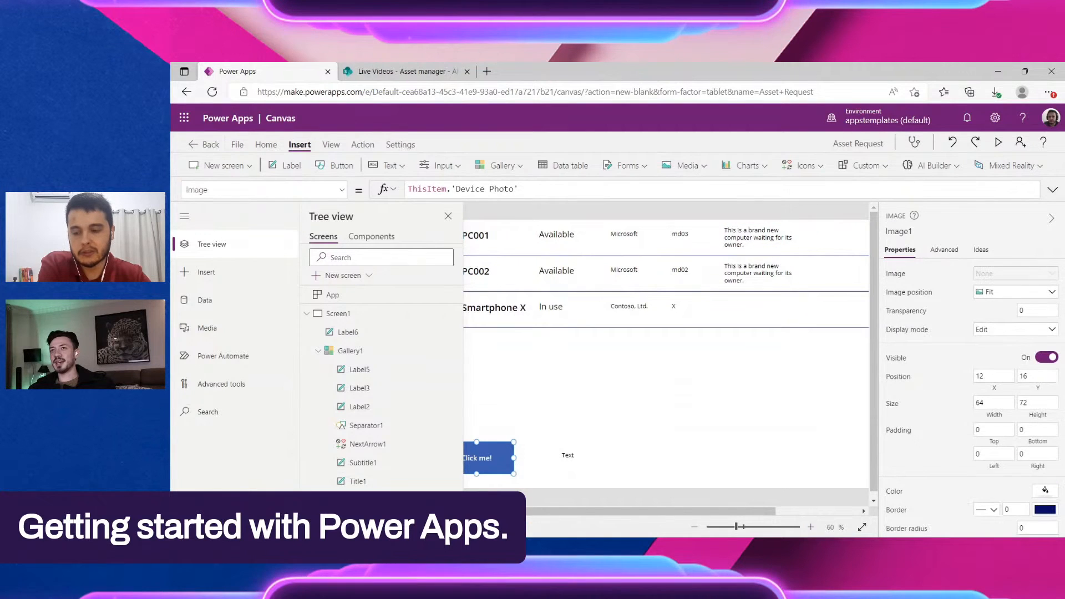
{"action": "left_click", "coordinate": [513, 424]}
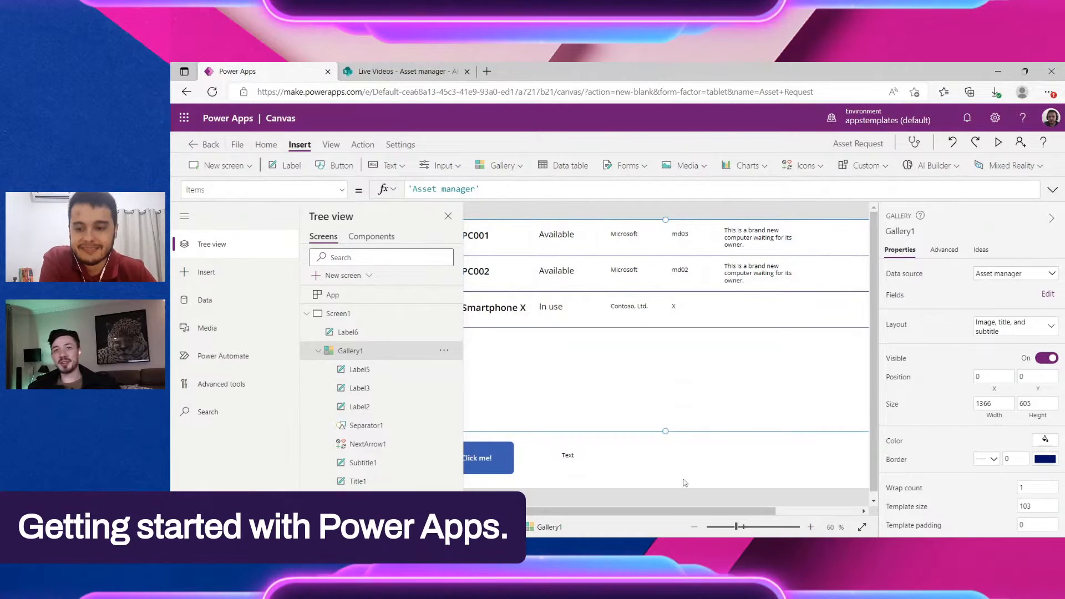
{"action": "left_click", "coordinate": [432, 313]}
{"action": "left_click", "coordinate": [448, 216]}
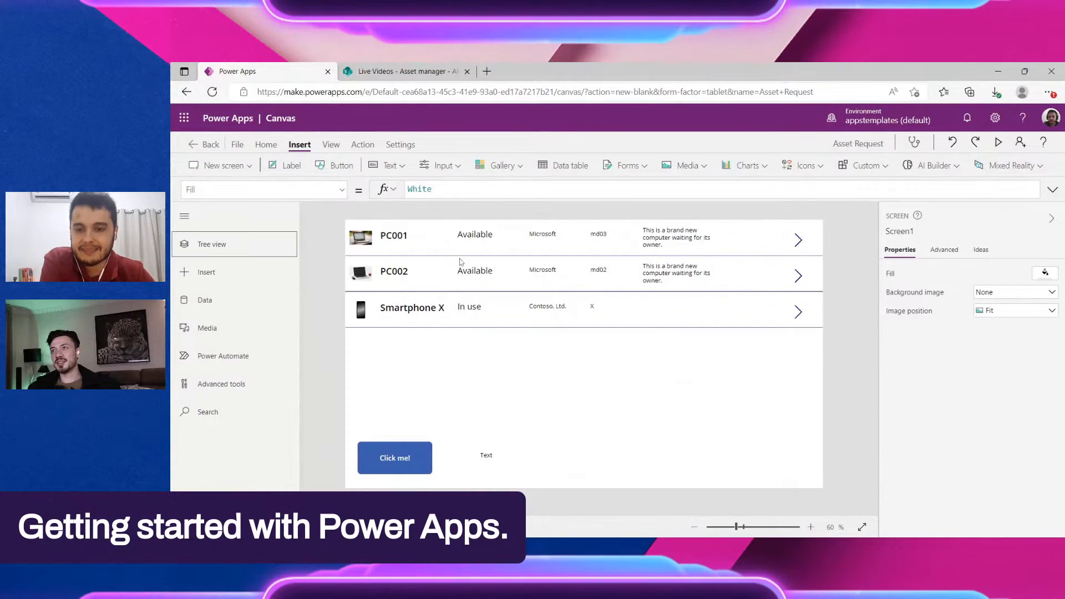
Collapse the side navigation to icons, reopen the Tree view and inspect the formula of the status label in the gallery's first row
{"action": "left_click", "coordinate": [187, 220]}
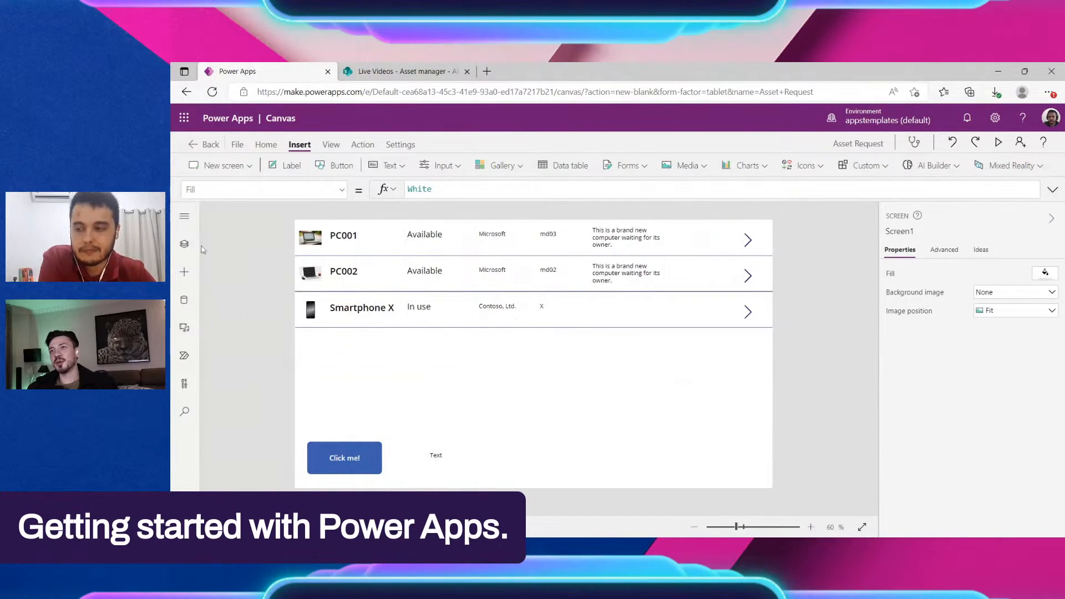
{"action": "left_click", "coordinate": [184, 244]}
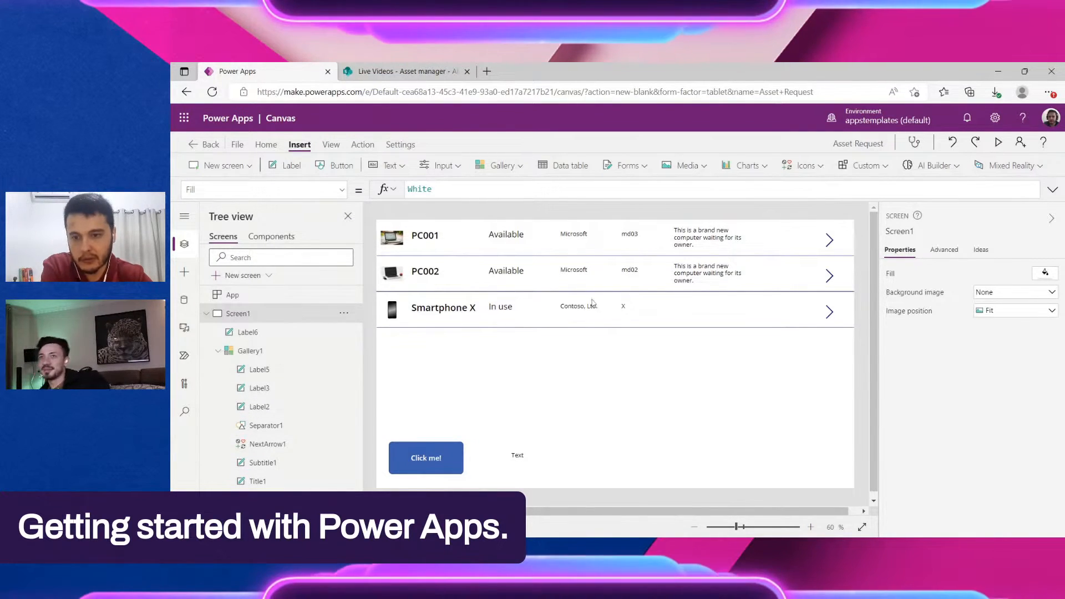
{"action": "left_click", "coordinate": [500, 233]}
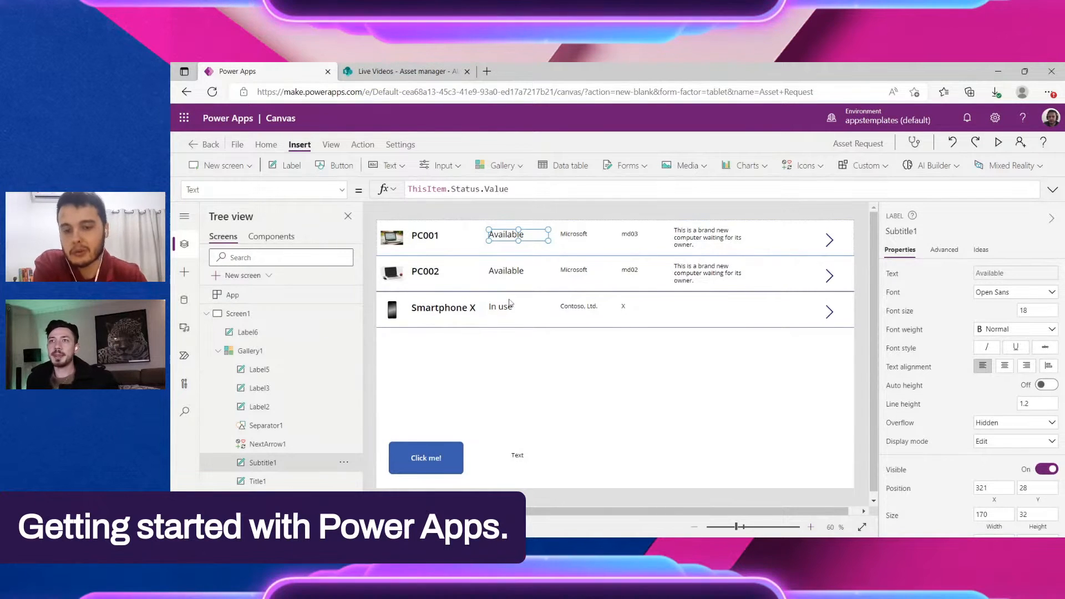
{"action": "left_click", "coordinate": [837, 383]}
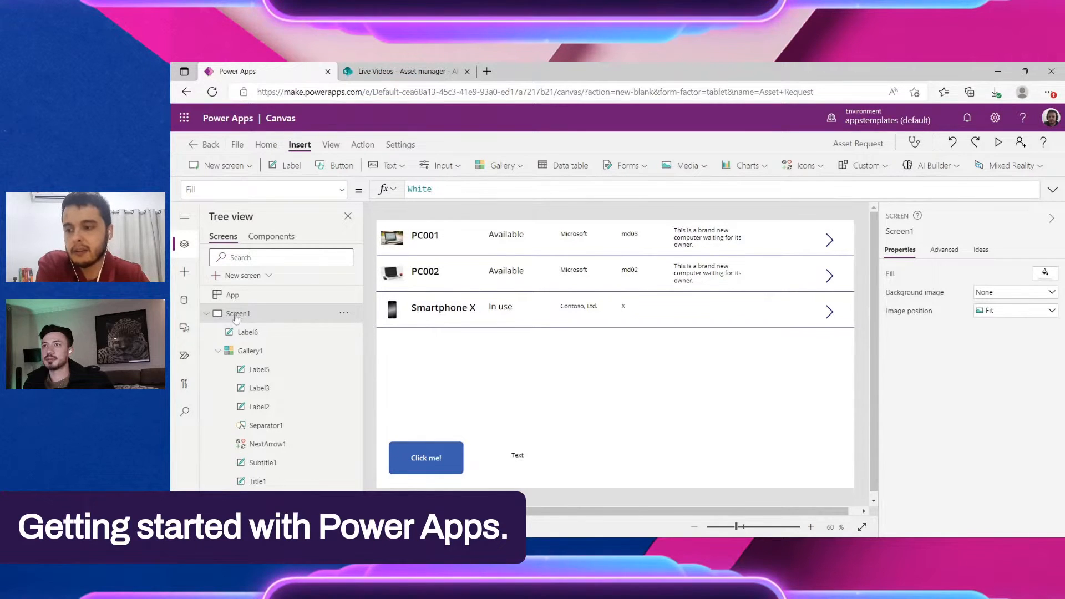
Rename Screen1 to Assets List
{"action": "double_click", "coordinate": [270, 314]}
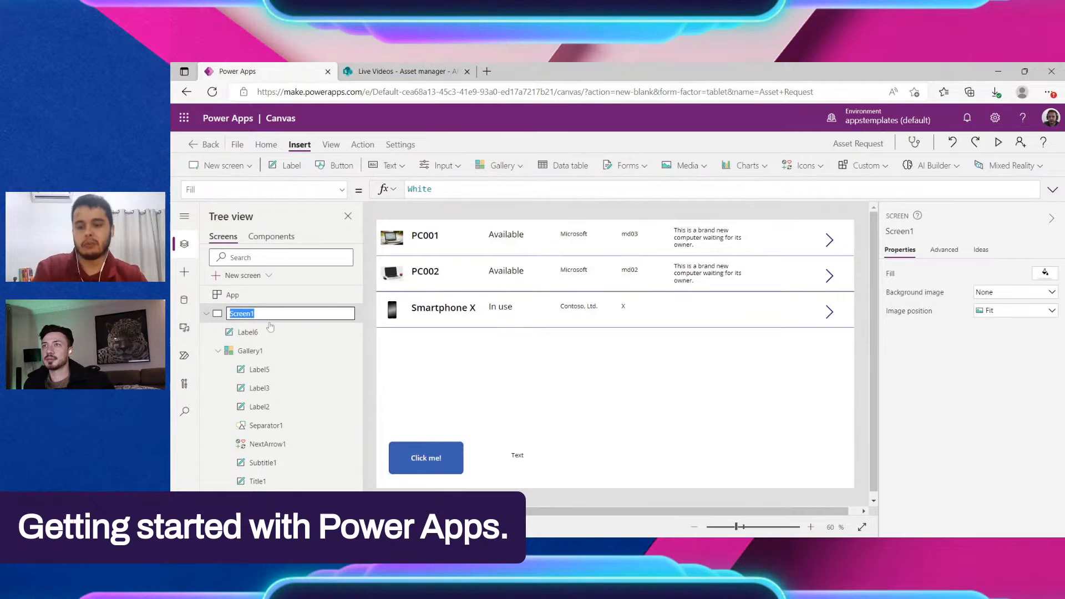
{"action": "type", "text": "Asstes"}
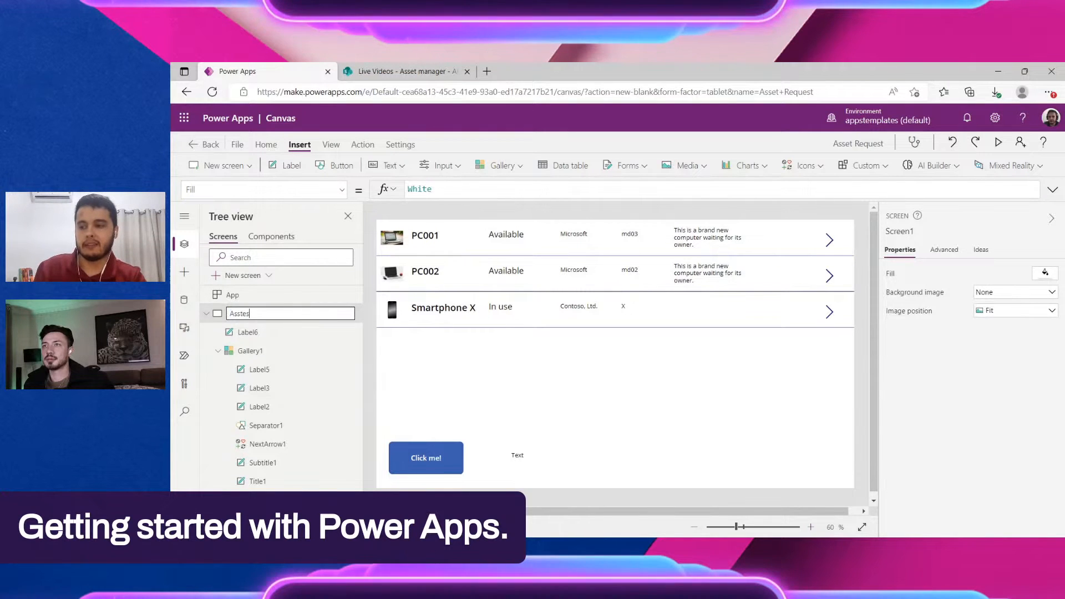
{"action": "key", "text": "BackSpace"}
{"action": "key", "text": "BackSpace"}
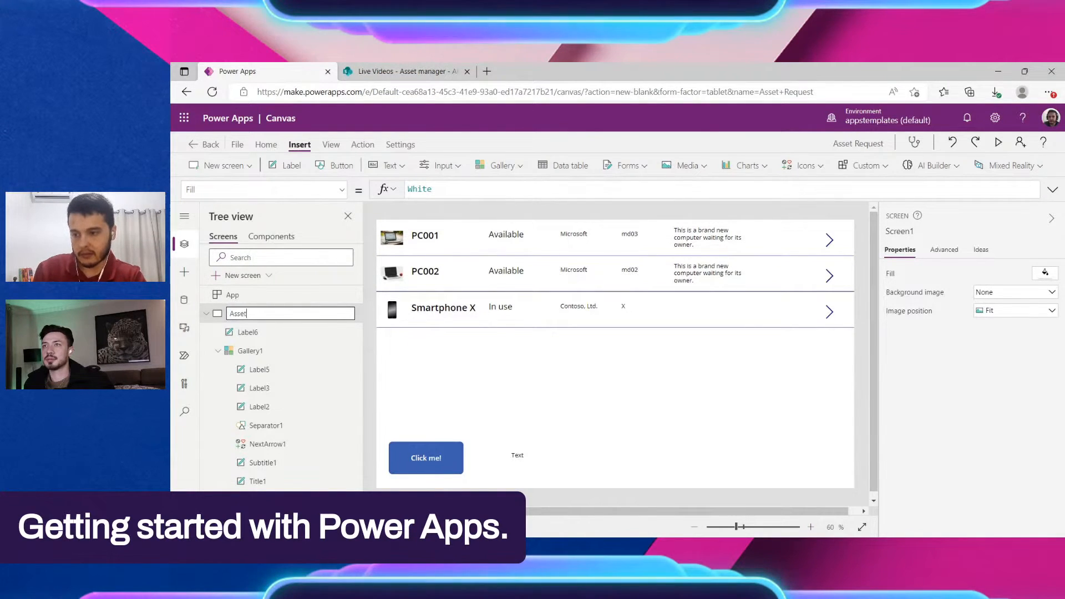
{"action": "type", "text": "ets List"}
{"action": "key", "text": "Return"}
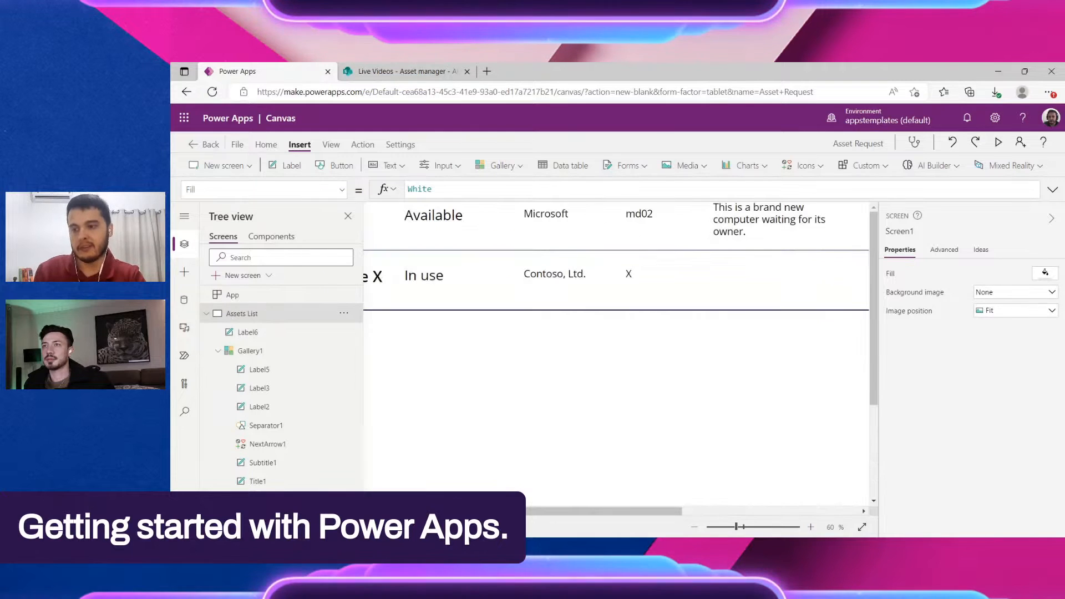
Rename the gallery on the Assets List screen to galAssetsList
{"action": "scroll", "coordinate": [560, 331], "scroll_direction": "down", "scroll_amount": 5}
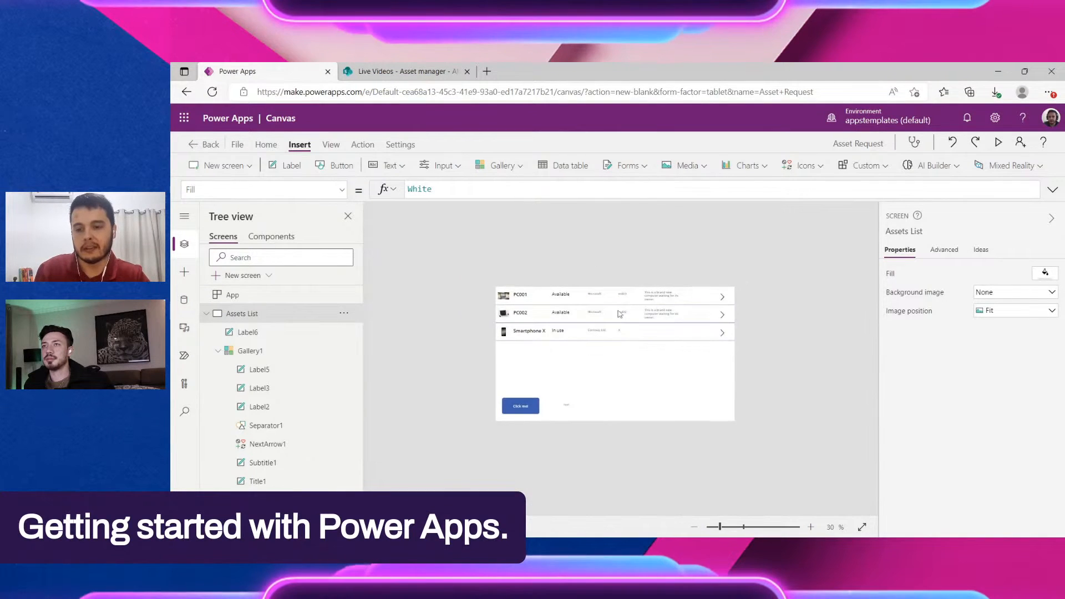
{"action": "scroll", "coordinate": [550, 329], "scroll_direction": "up", "scroll_amount": 1}
{"action": "scroll", "coordinate": [549, 329], "scroll_direction": "up", "scroll_amount": 1}
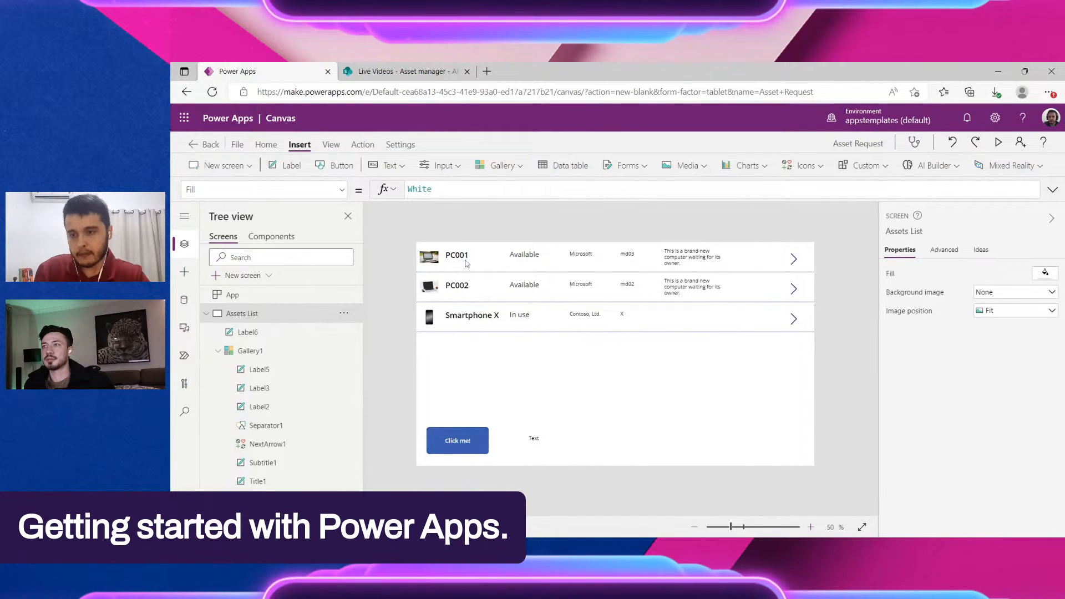
{"action": "left_click", "coordinate": [300, 350]}
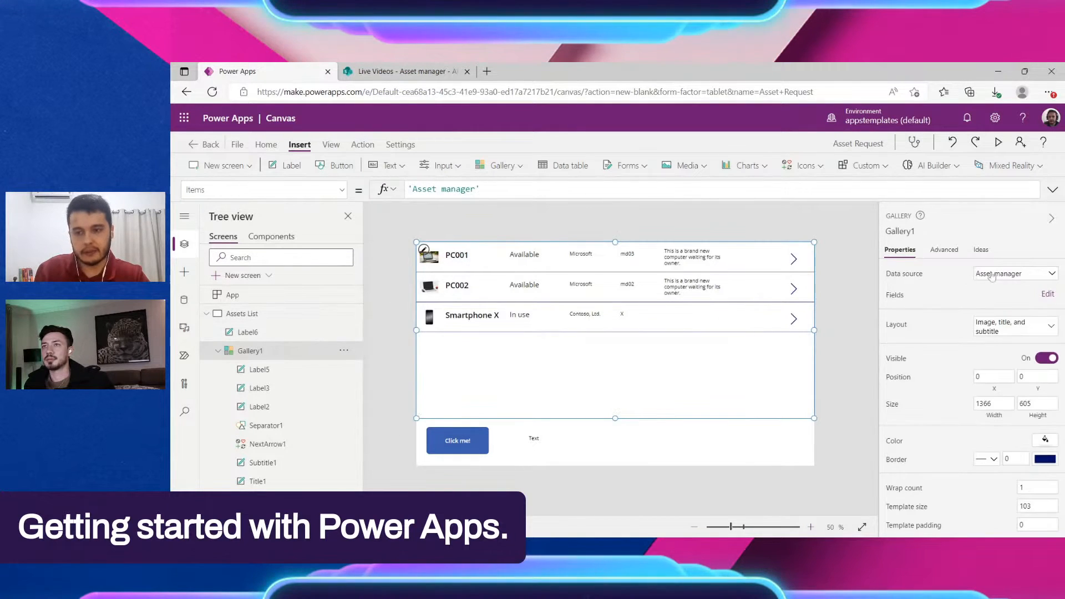
{"action": "left_click", "coordinate": [900, 231]}
{"action": "type", "text": "gal"}
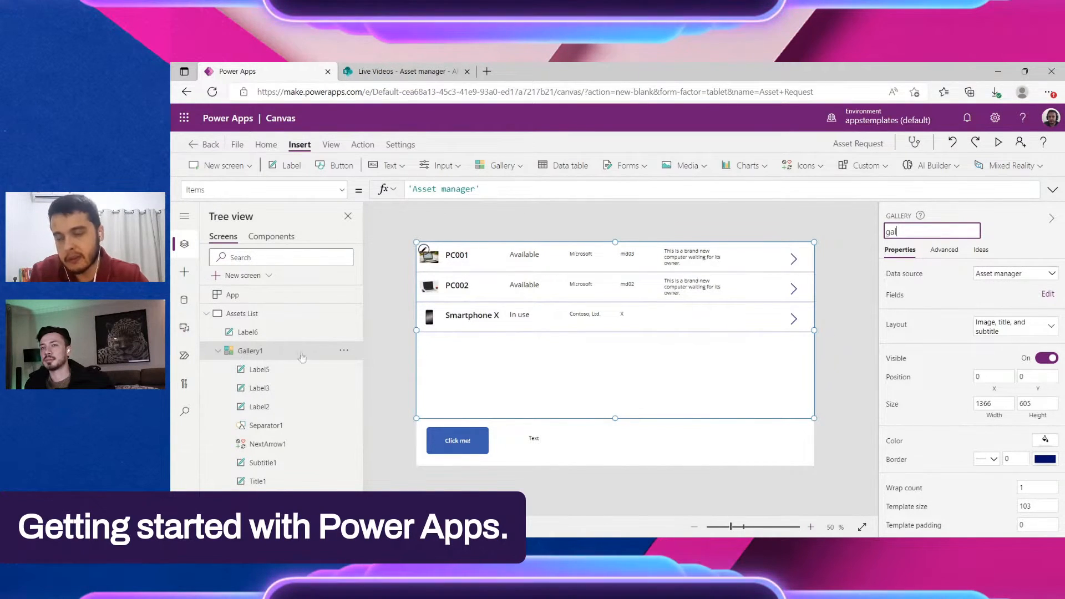
{"action": "type", "text": "A"}
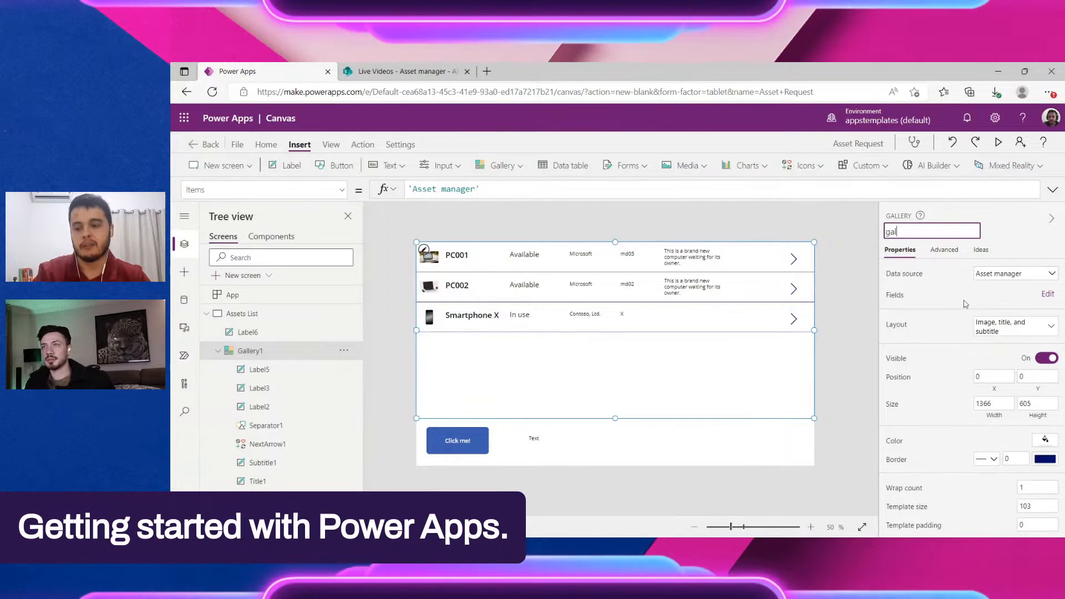
{"action": "type", "text": "sste"}
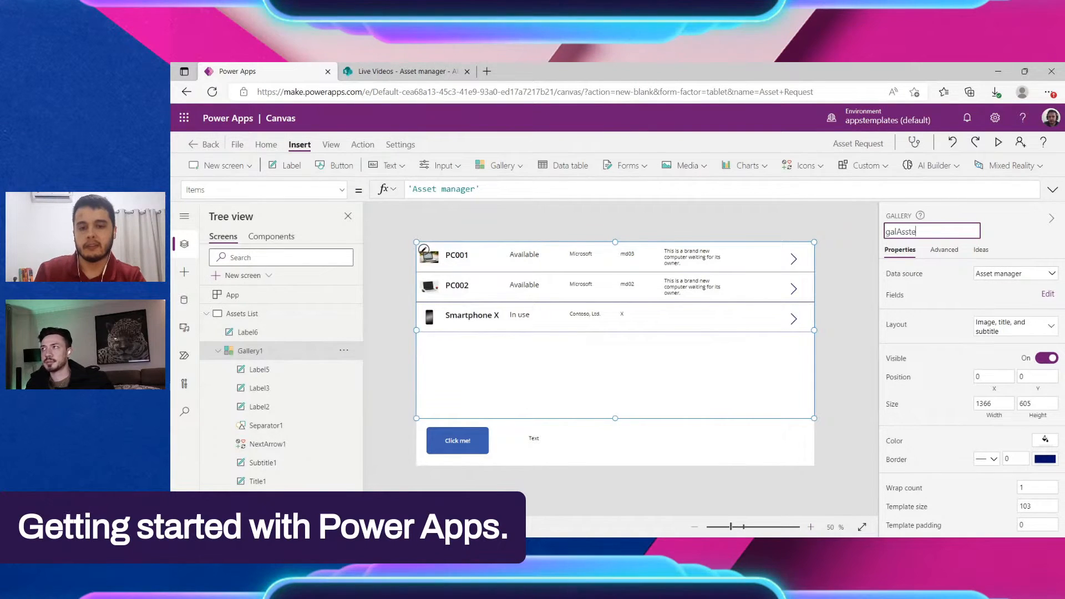
{"action": "key", "text": "Escape"}
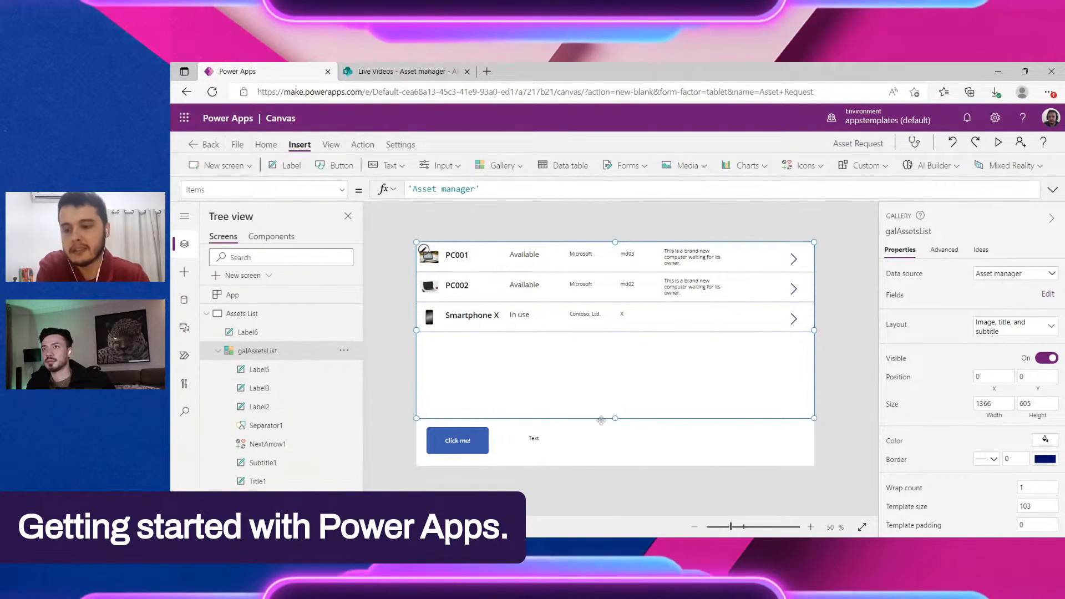
Rename the label beside the Click me! button to lblSelectedItem and shift it to about X 357, Y 636
{"action": "left_click", "coordinate": [561, 438]}
{"action": "left_click_drag", "start_coordinate": [562, 438], "coordinate": [540, 442]}
{"action": "left_click", "coordinate": [904, 230]}
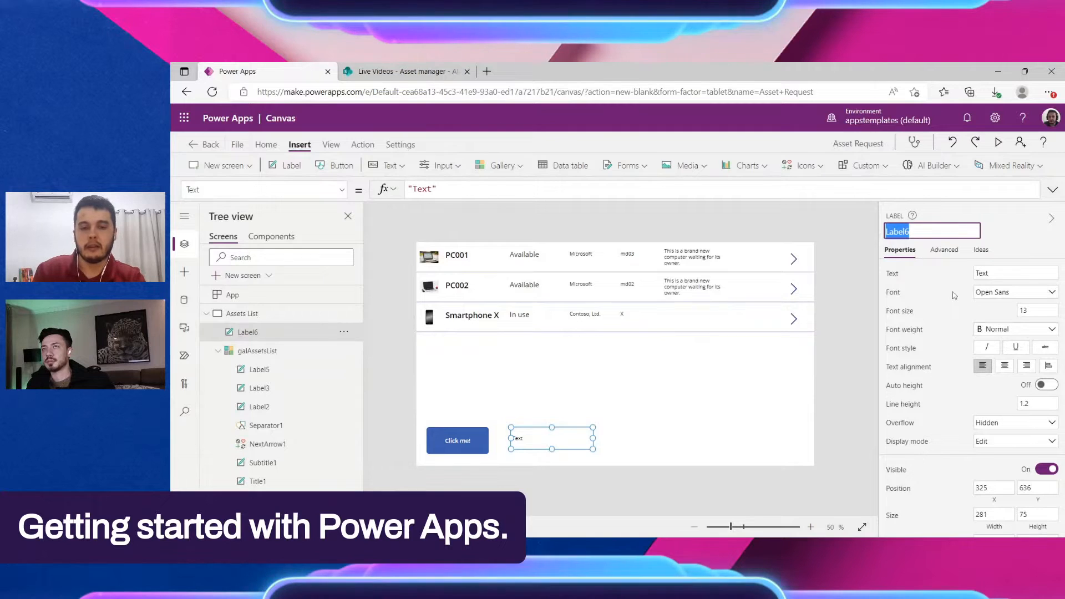
{"action": "type", "text": "lbl"}
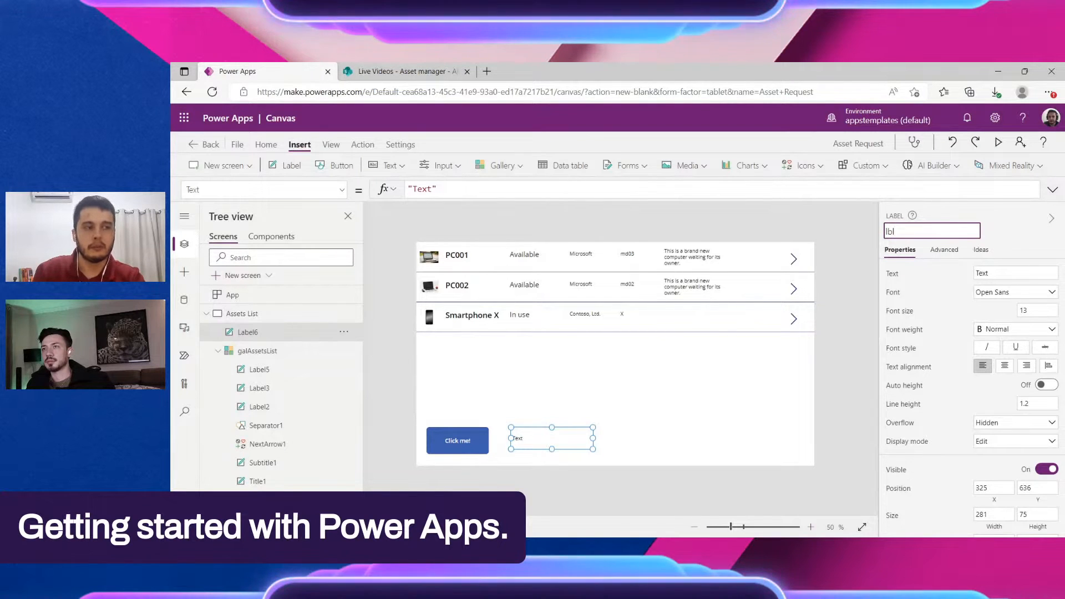
{"action": "type", "text": "SelectedItem"}
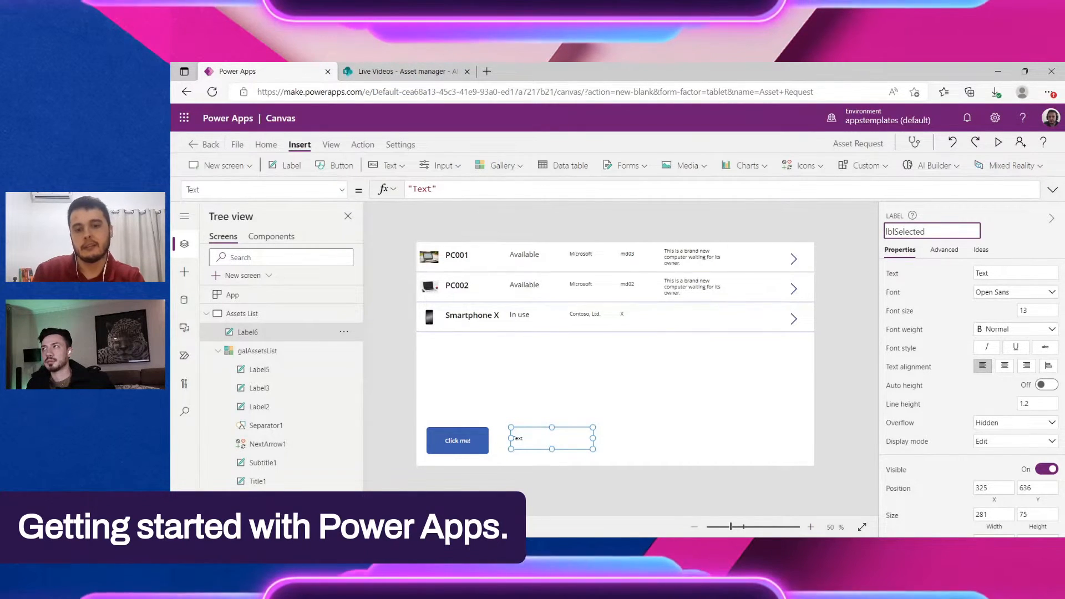
{"action": "key", "text": "Return"}
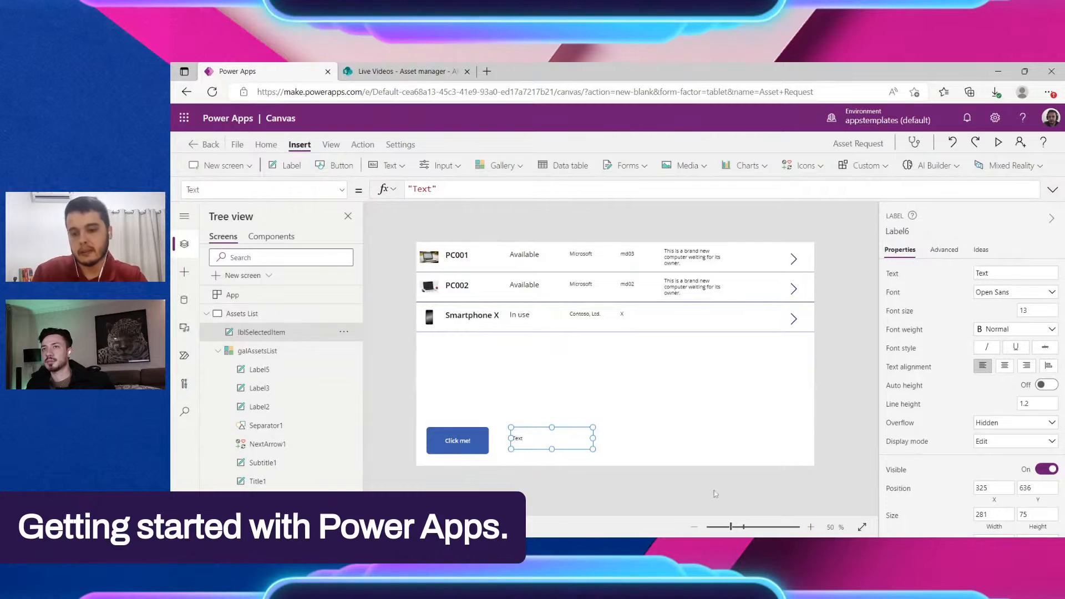
{"action": "left_click_drag", "start_coordinate": [562, 444], "coordinate": [571, 450]}
Replace the Text value of lblSelectedItem with a reference to the gallery's selected record, galAssetsList.Selected
{"action": "scroll", "coordinate": [554, 451], "scroll_direction": "up", "scroll_amount": 3}
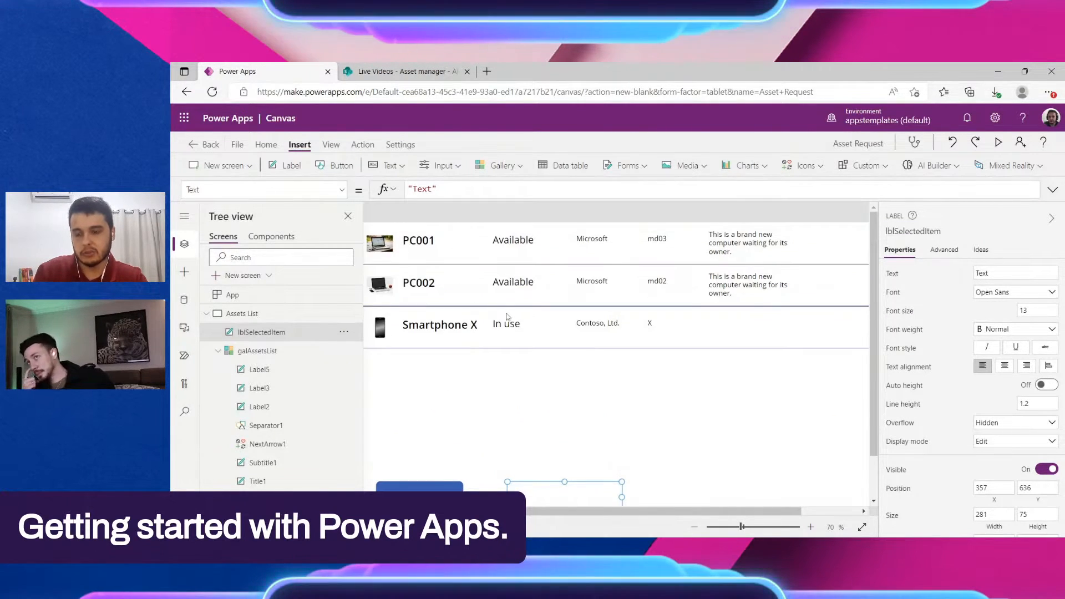
{"action": "scroll", "coordinate": [426, 244], "scroll_direction": "down", "scroll_amount": 1}
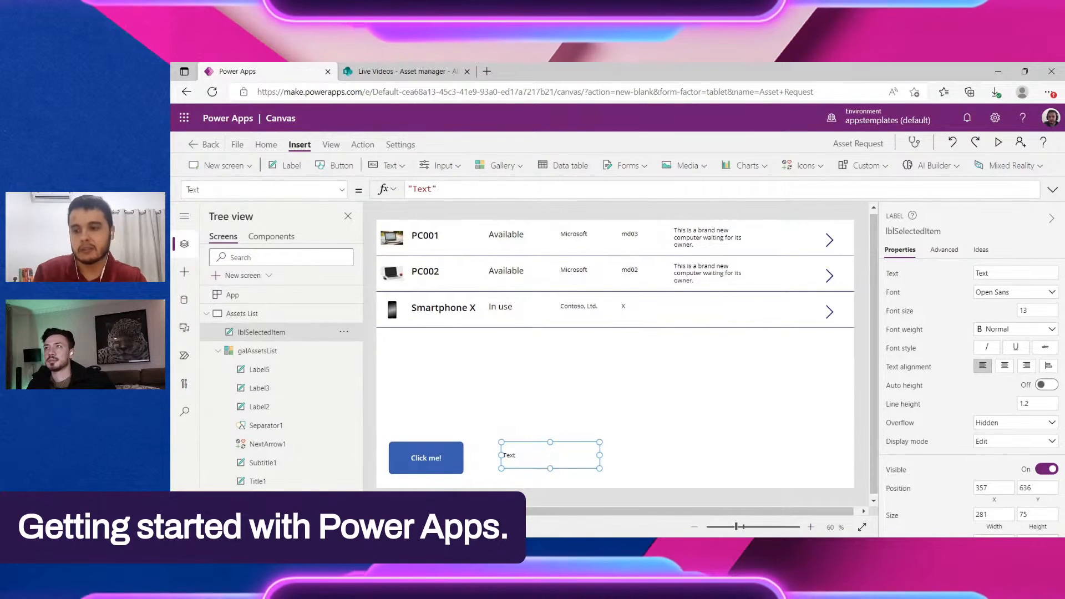
{"action": "left_click_drag", "start_coordinate": [438, 190], "coordinate": [407, 191]}
{"action": "key", "text": "BackSpace"}
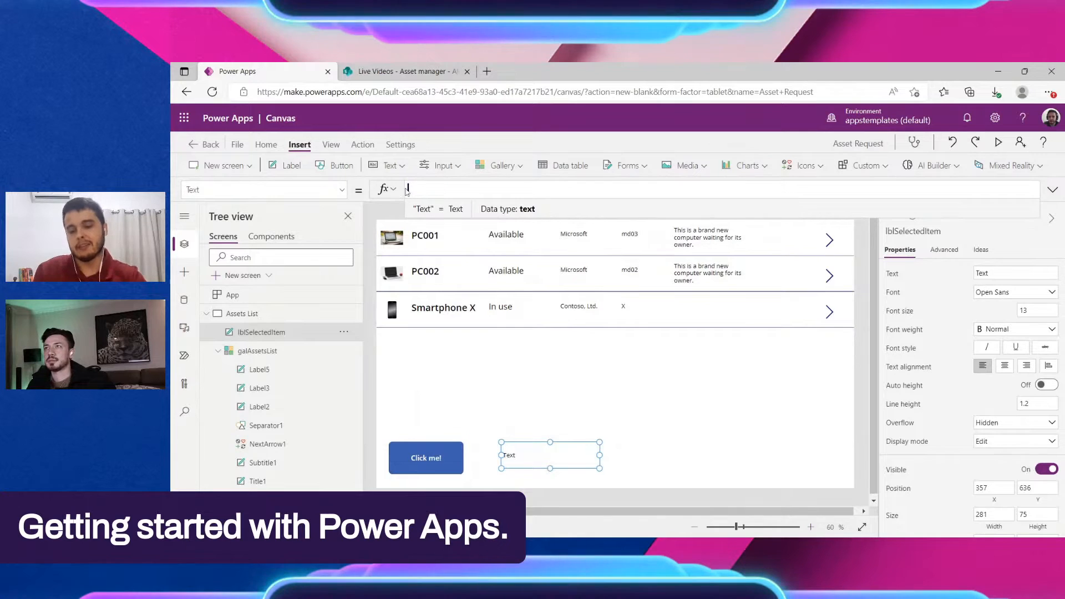
{"action": "type", "text": "gal"}
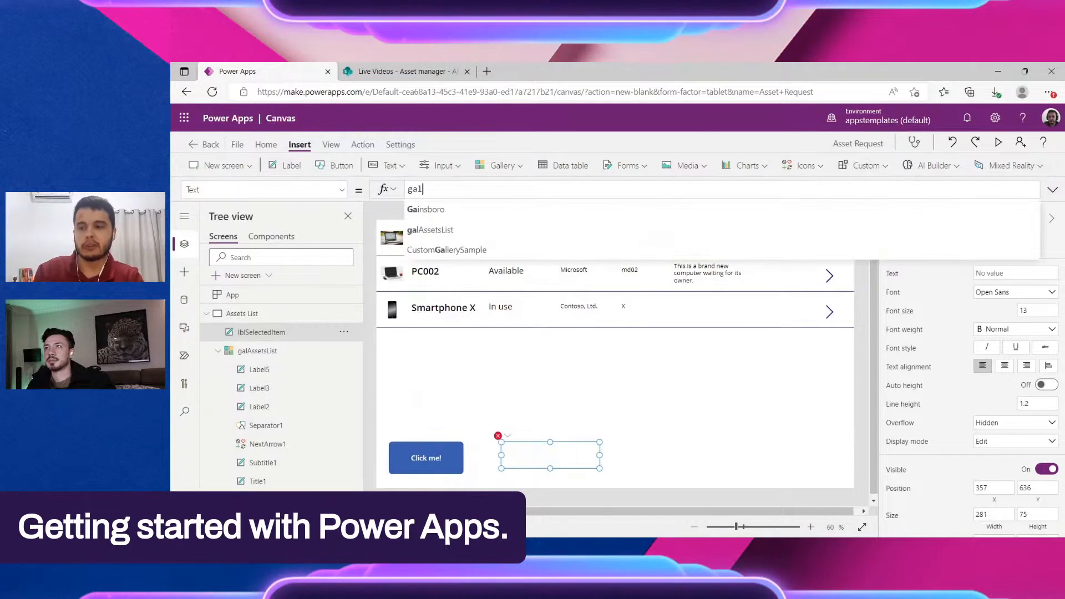
{"action": "key", "text": "Tab"}
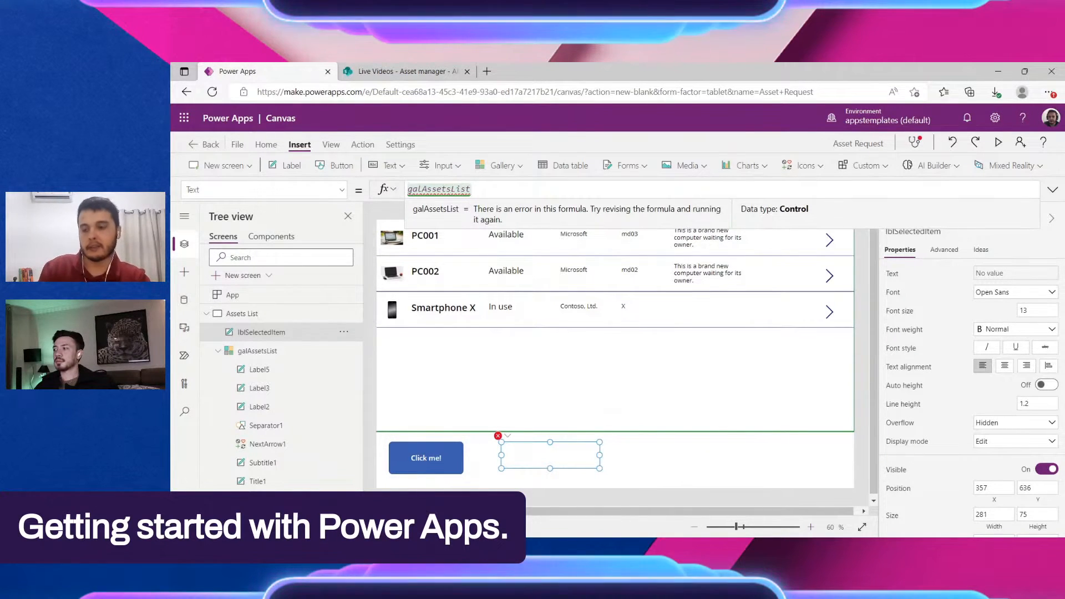
{"action": "type", "text": "."}
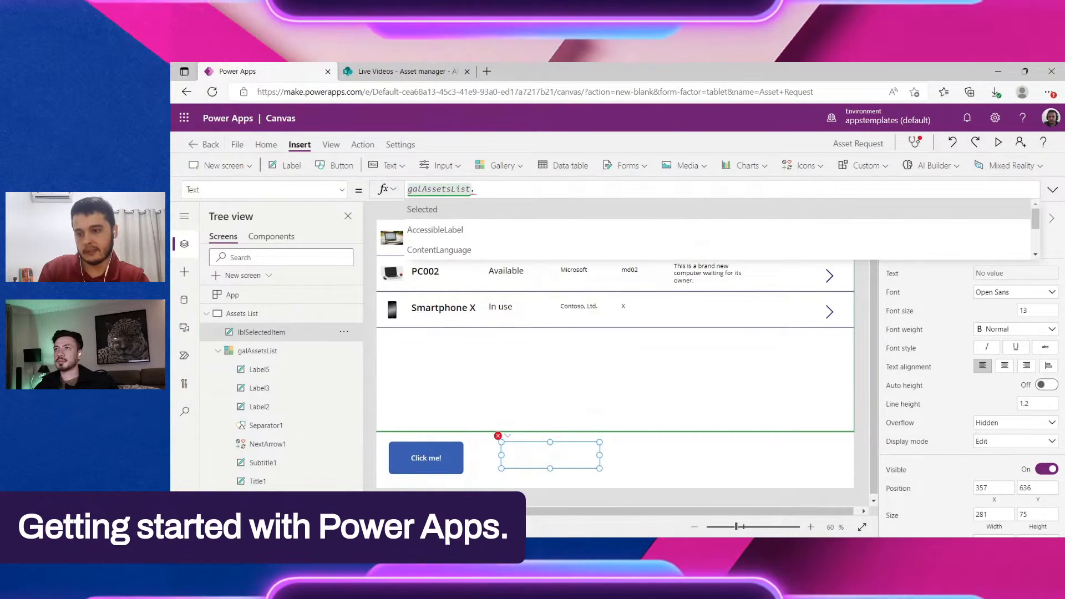
{"action": "key", "text": "Tab"}
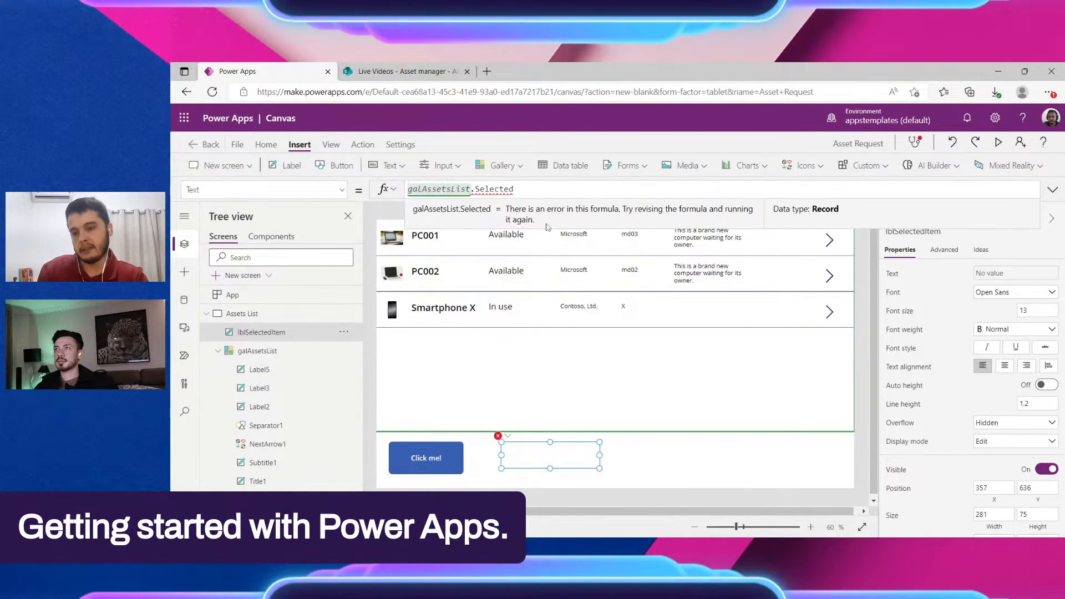
Complete the label's formula as galAssetsList.Selected.Title and move the label to about X 323, Y 636
{"action": "type", "text": "."}
{"action": "key", "text": "Down"}
{"action": "key", "text": "Down"}
{"action": "key", "text": "Down"}
{"action": "key", "text": "Down"}
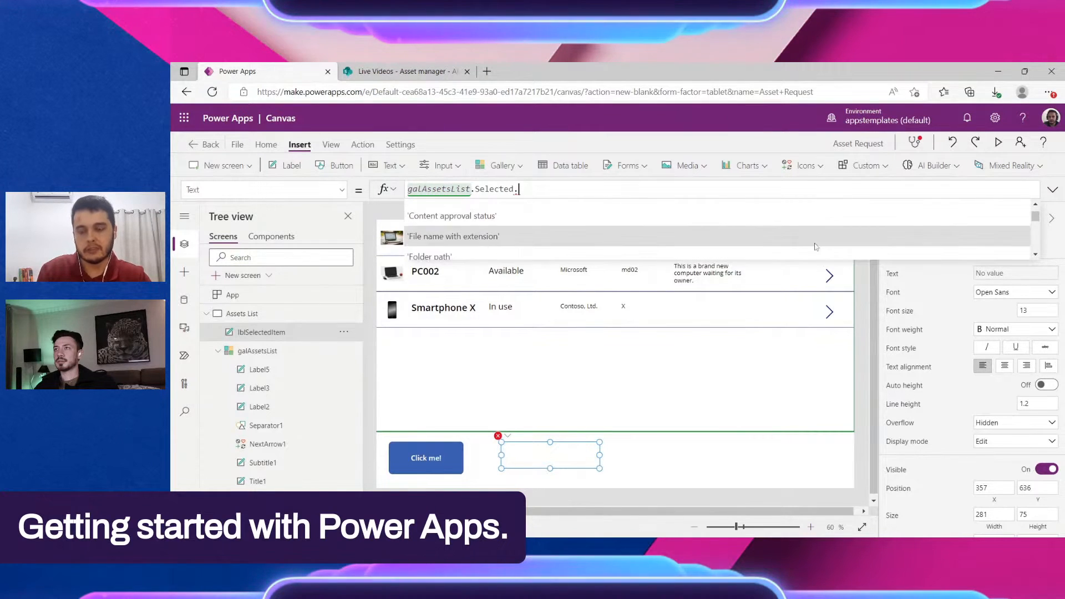
{"action": "scroll", "coordinate": [816, 244], "scroll_direction": "down", "scroll_amount": 1}
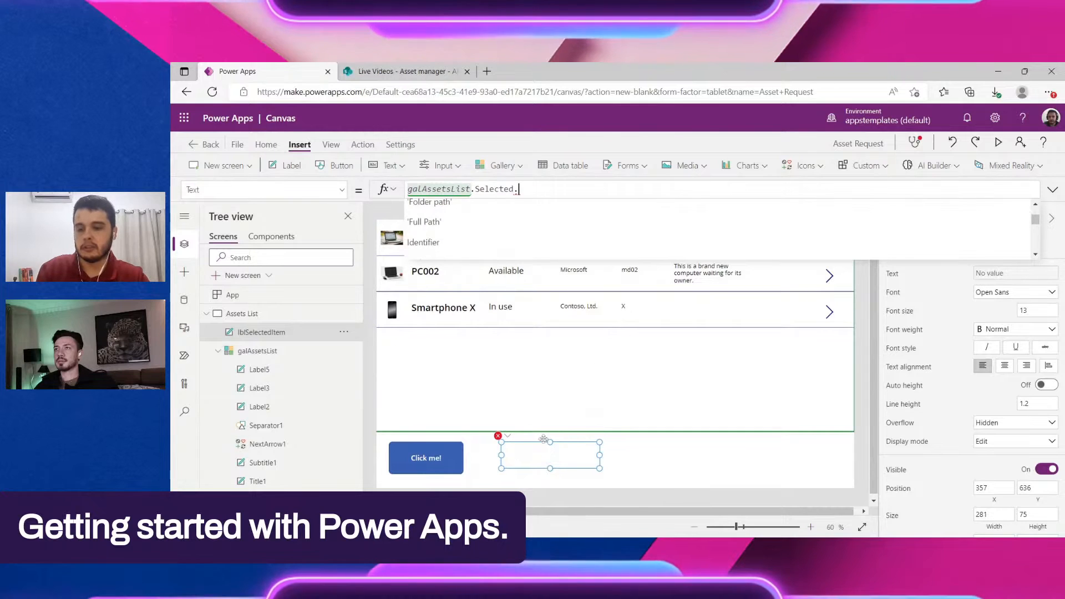
{"action": "scroll", "coordinate": [516, 238], "scroll_direction": "down", "scroll_amount": 2}
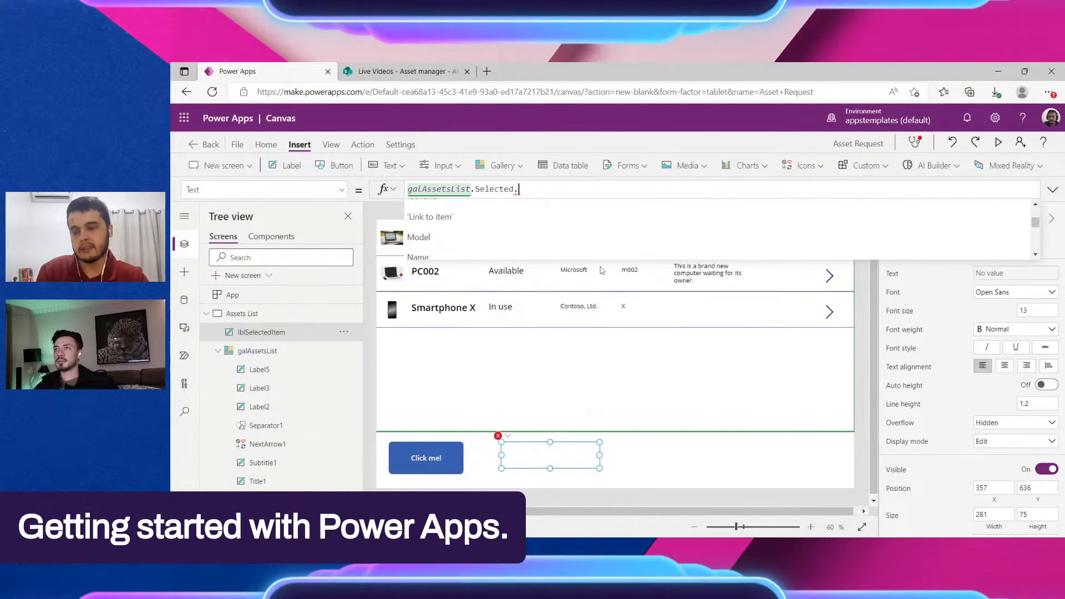
{"action": "scroll", "coordinate": [445, 222], "scroll_direction": "up", "scroll_amount": 3}
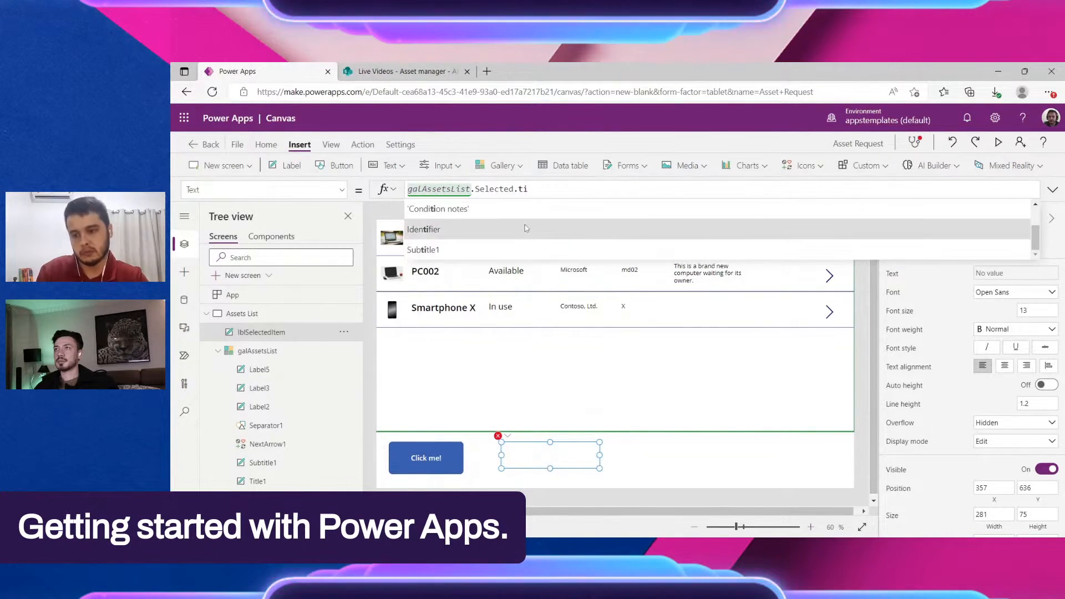
{"action": "left_click", "coordinate": [445, 213]}
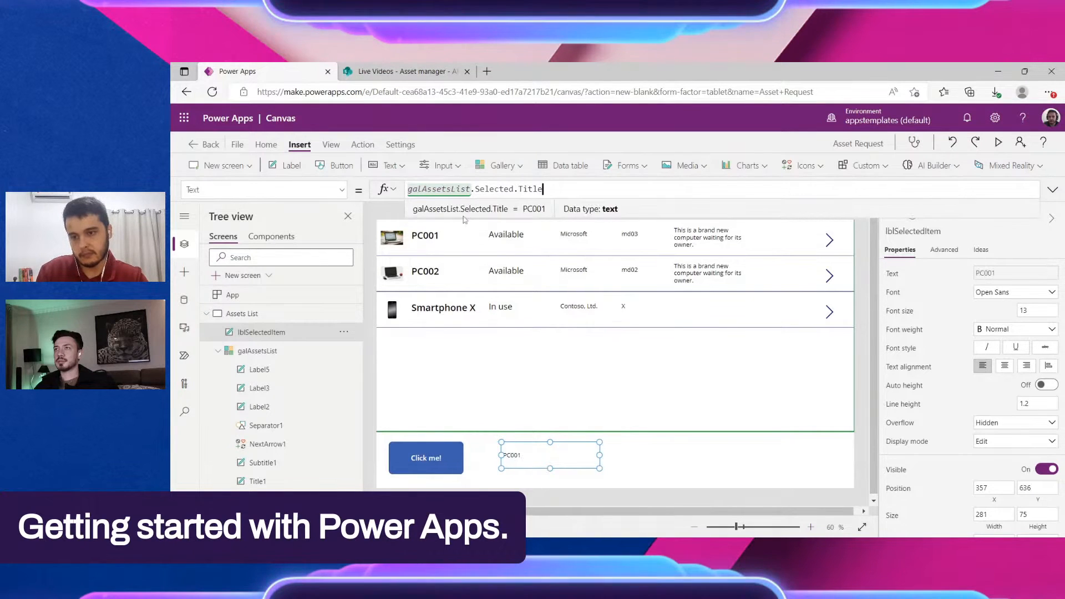
{"action": "left_click", "coordinate": [649, 469]}
{"action": "left_click", "coordinate": [520, 466]}
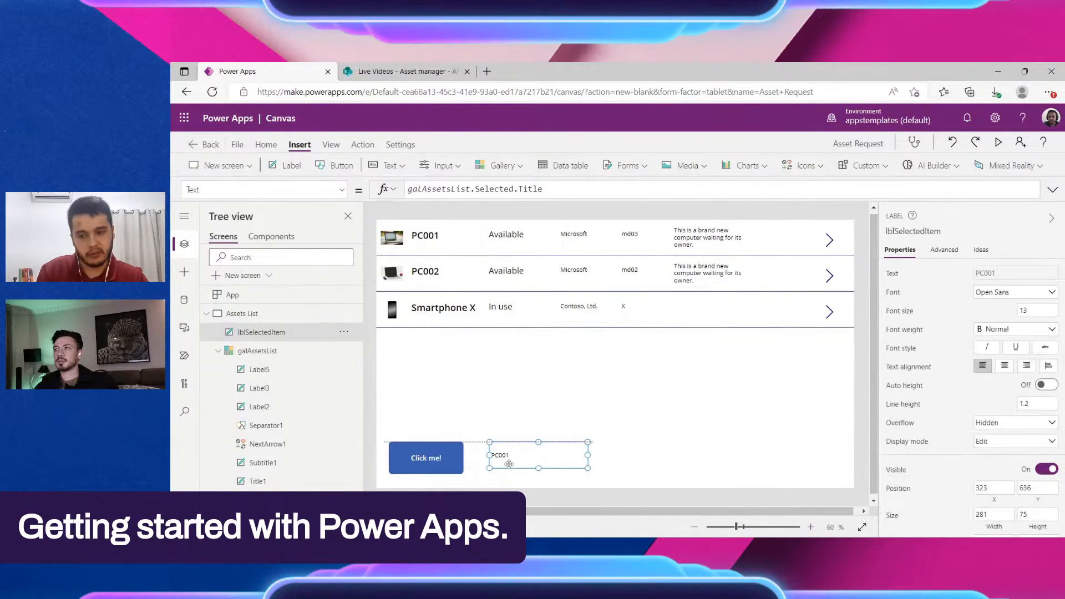
Preview the app, alternately select the PC002 and Smartphone X rows to check the selected-item label, and close the preview
{"action": "left_click", "coordinate": [996, 145]}
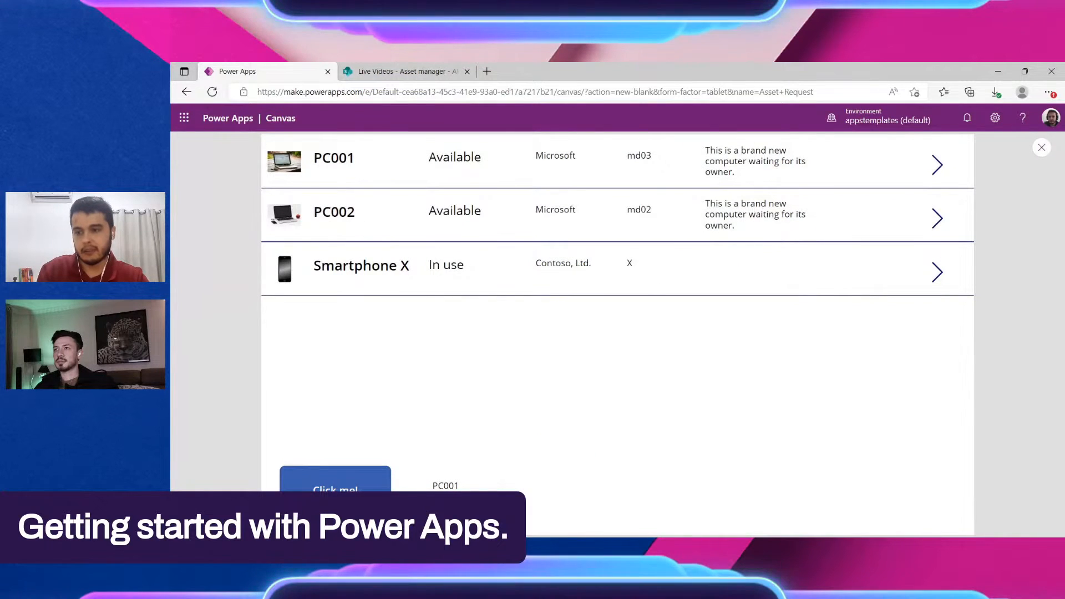
{"action": "left_click", "coordinate": [937, 219]}
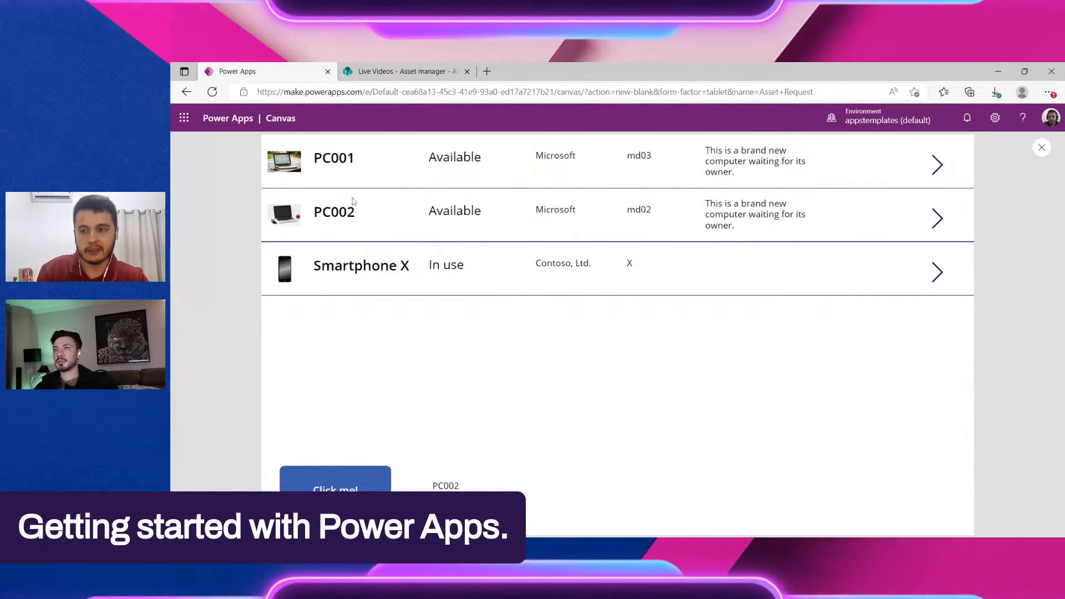
{"action": "left_click_drag", "start_coordinate": [355, 212], "coordinate": [311, 215]}
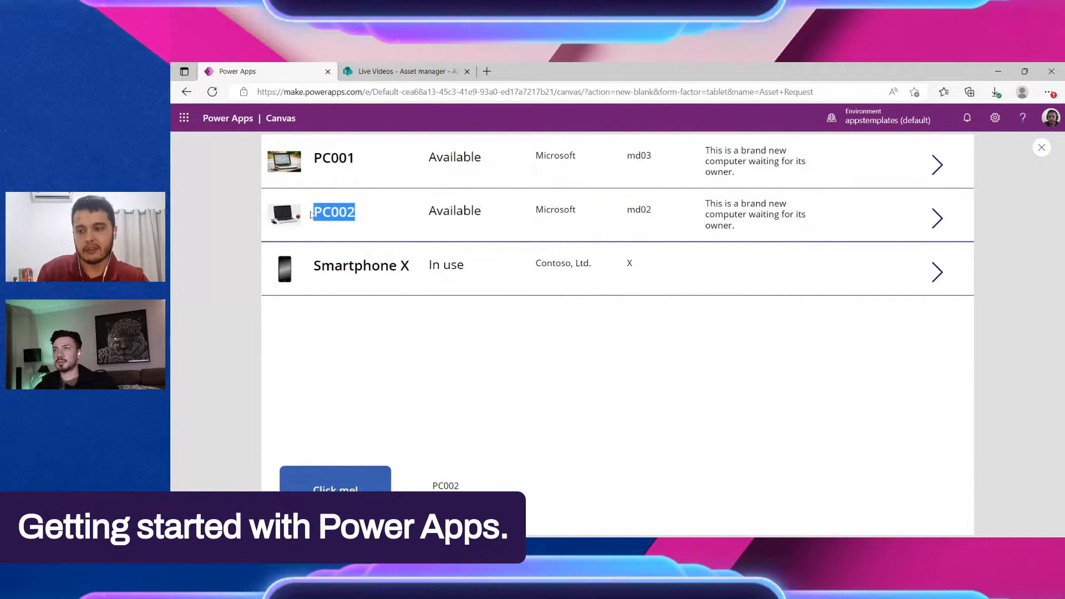
{"action": "left_click", "coordinate": [369, 272]}
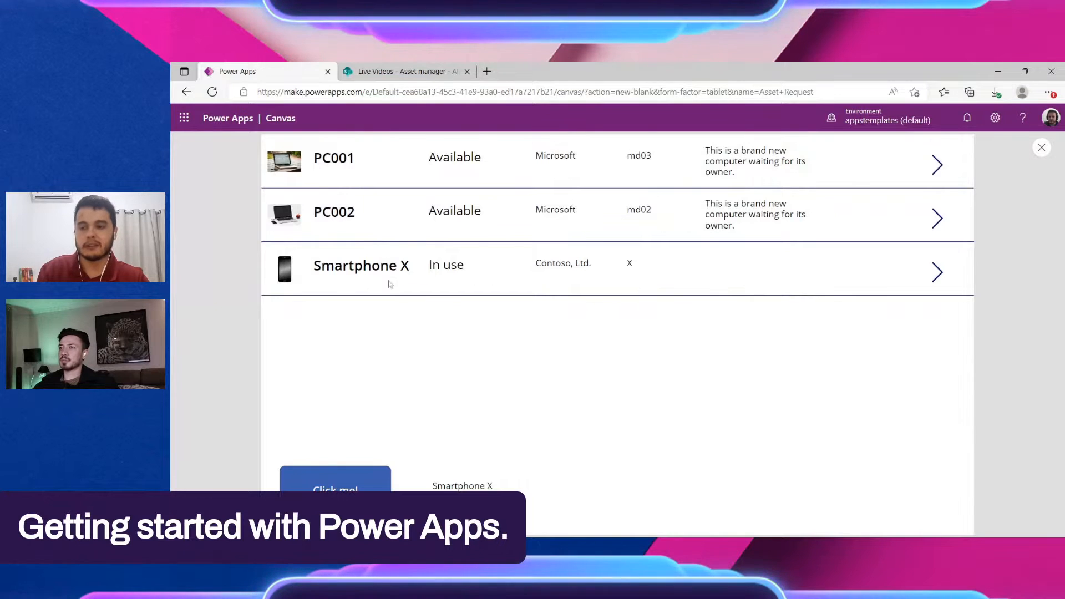
{"action": "left_click_drag", "start_coordinate": [398, 266], "coordinate": [304, 265]}
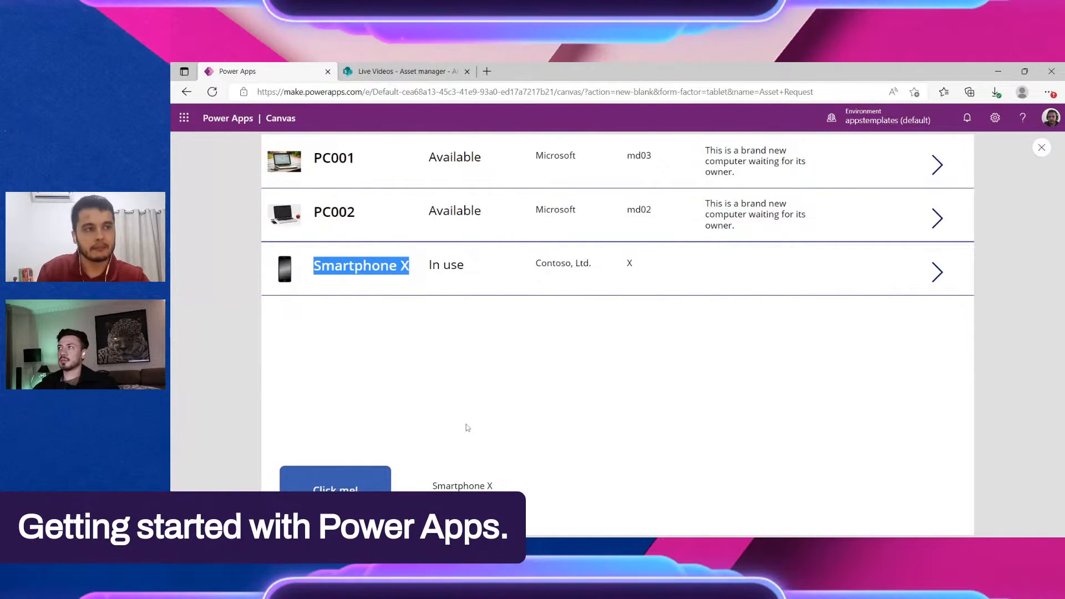
{"action": "left_click", "coordinate": [652, 284]}
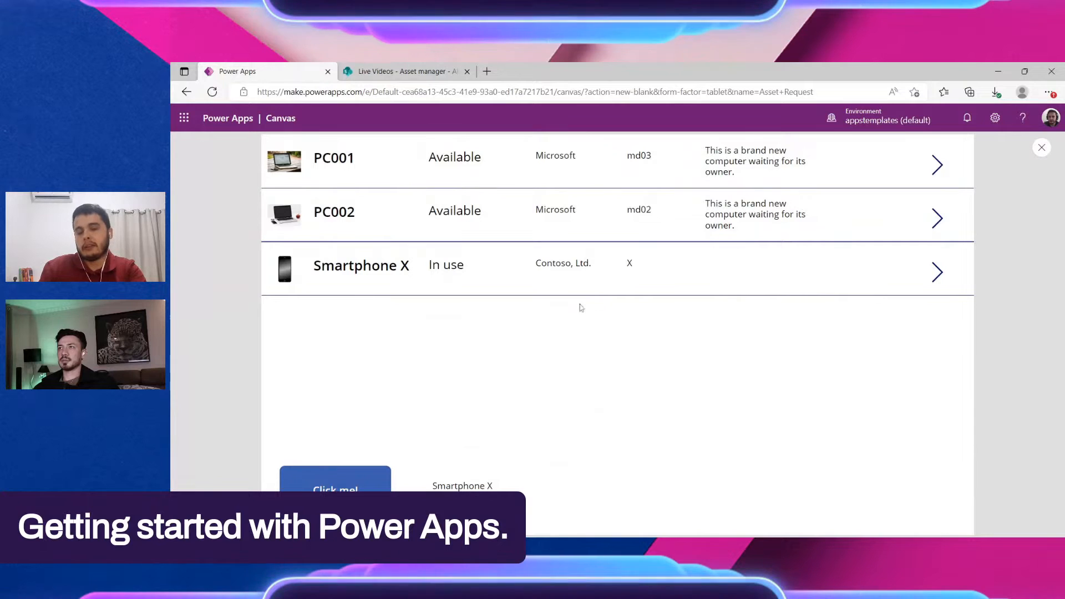
{"action": "left_click", "coordinate": [538, 236]}
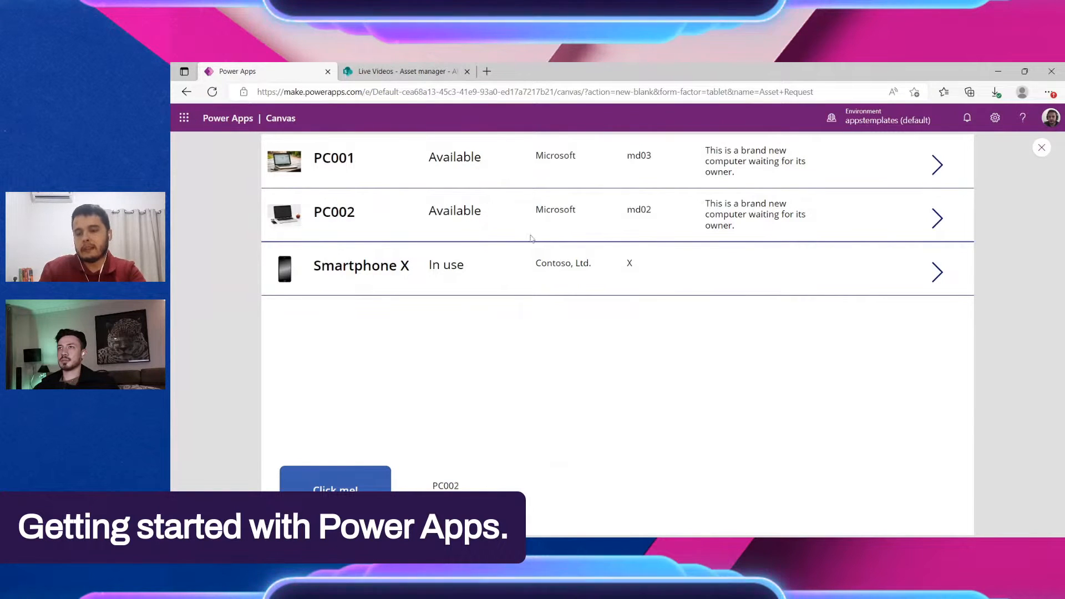
{"action": "left_click", "coordinate": [514, 276]}
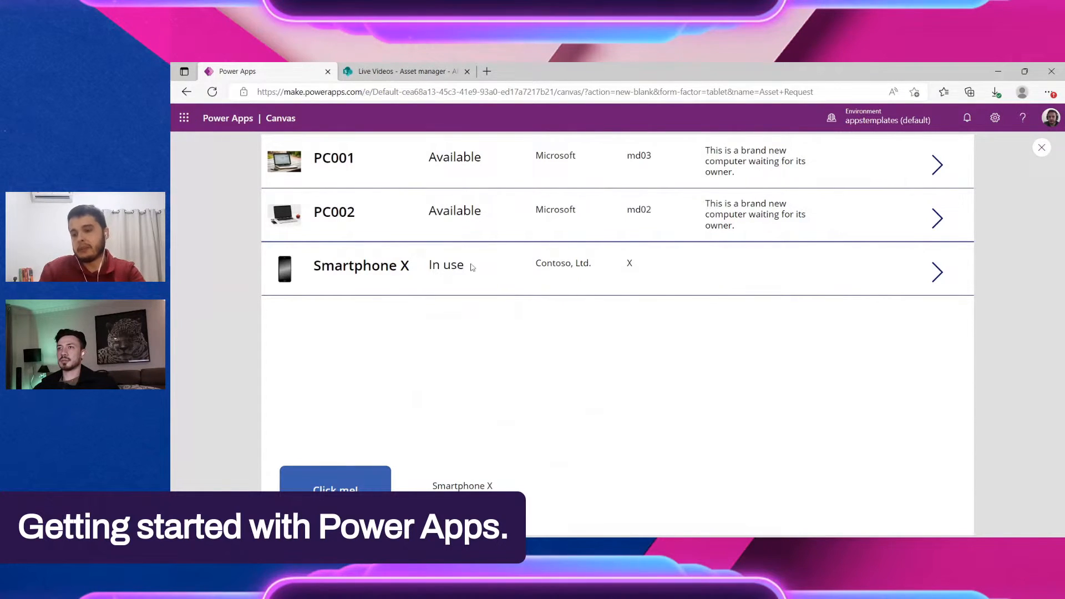
{"action": "left_click", "coordinate": [404, 221]}
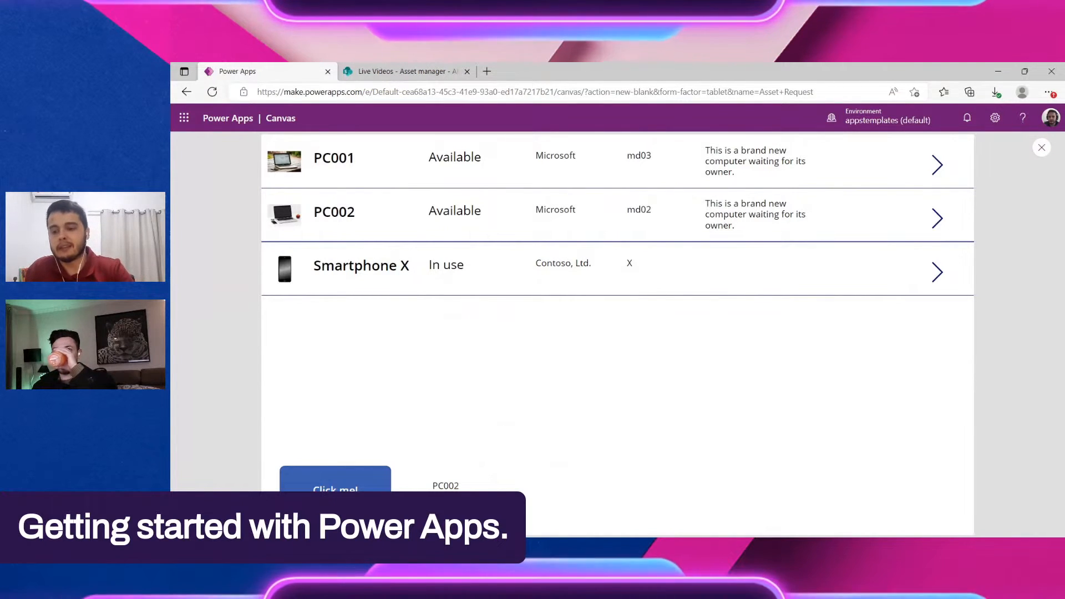
{"action": "left_click_drag", "start_coordinate": [433, 486], "coordinate": [469, 489]}
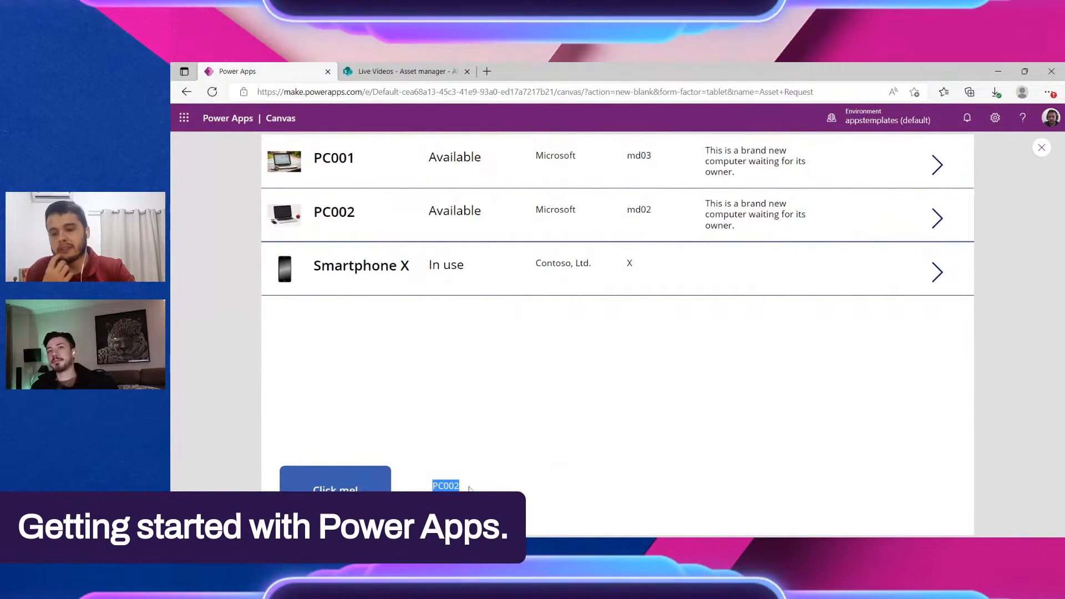
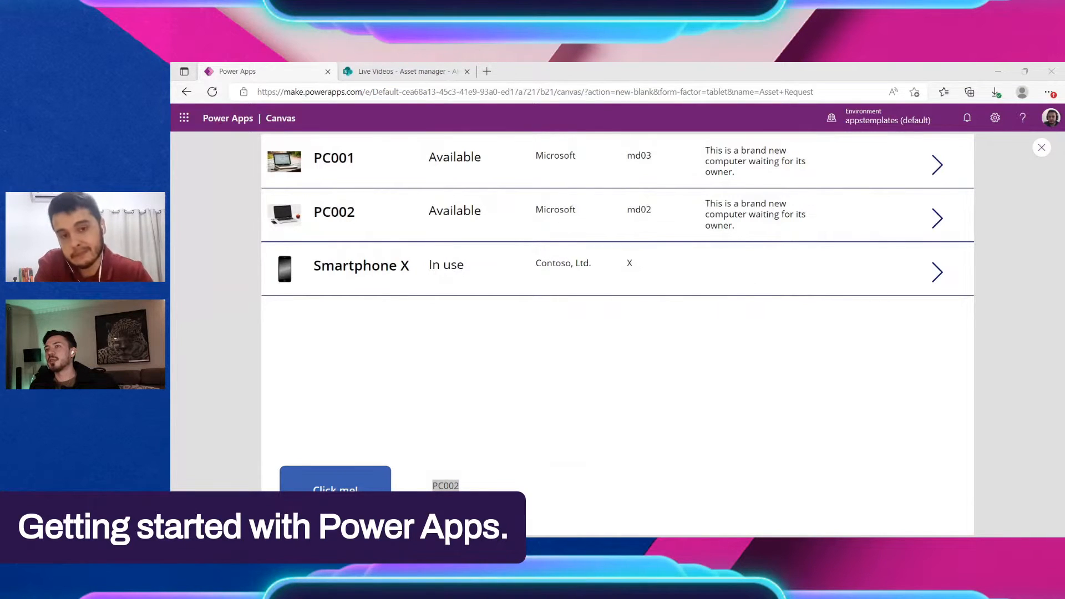
{"action": "left_click", "coordinate": [1041, 151]}
Set the TemplateFill property of the galAssetsList gallery to Gray
{"action": "left_click", "coordinate": [688, 339]}
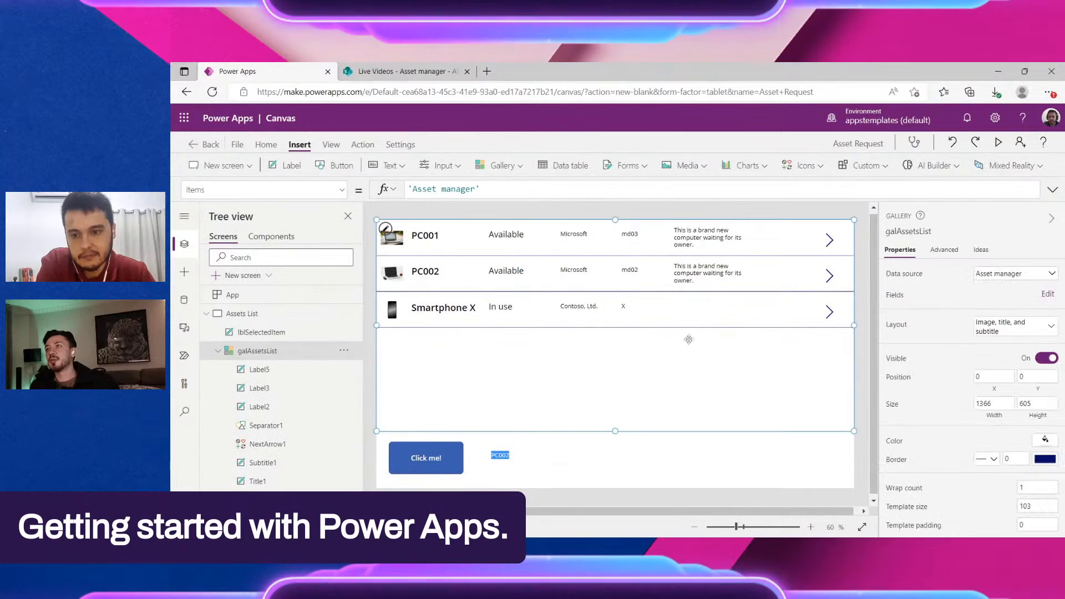
{"action": "left_click", "coordinate": [340, 189]}
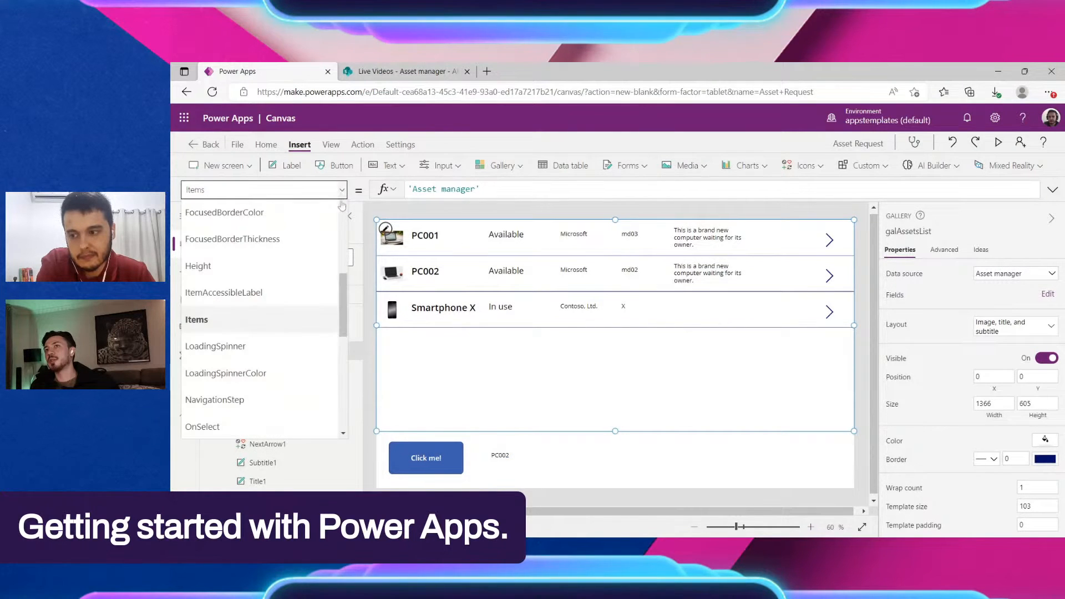
{"action": "scroll", "coordinate": [304, 335], "scroll_direction": "down", "scroll_amount": 5}
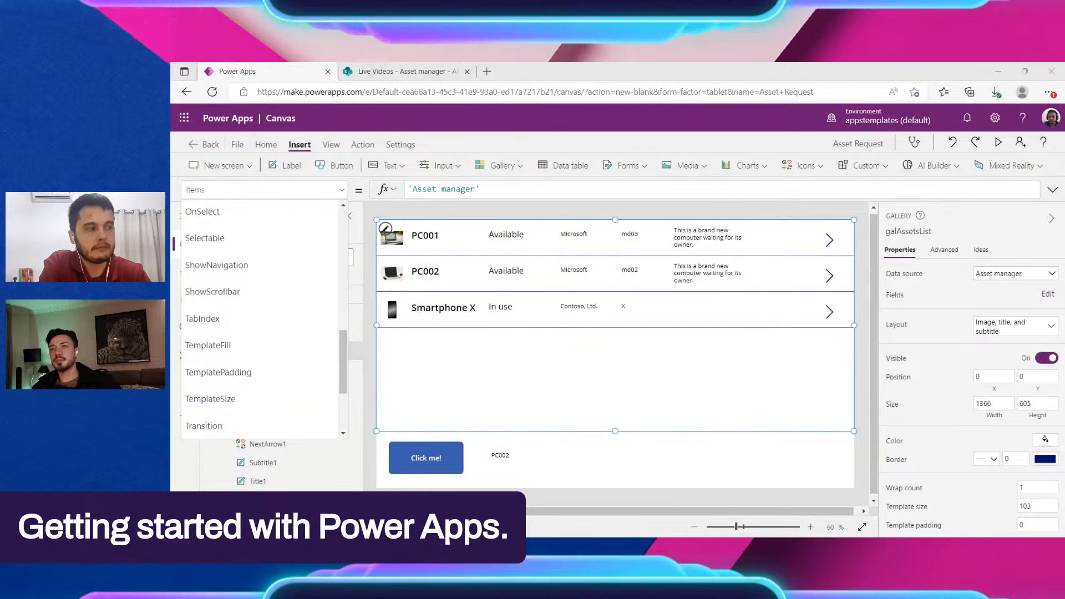
{"action": "left_click", "coordinate": [209, 346]}
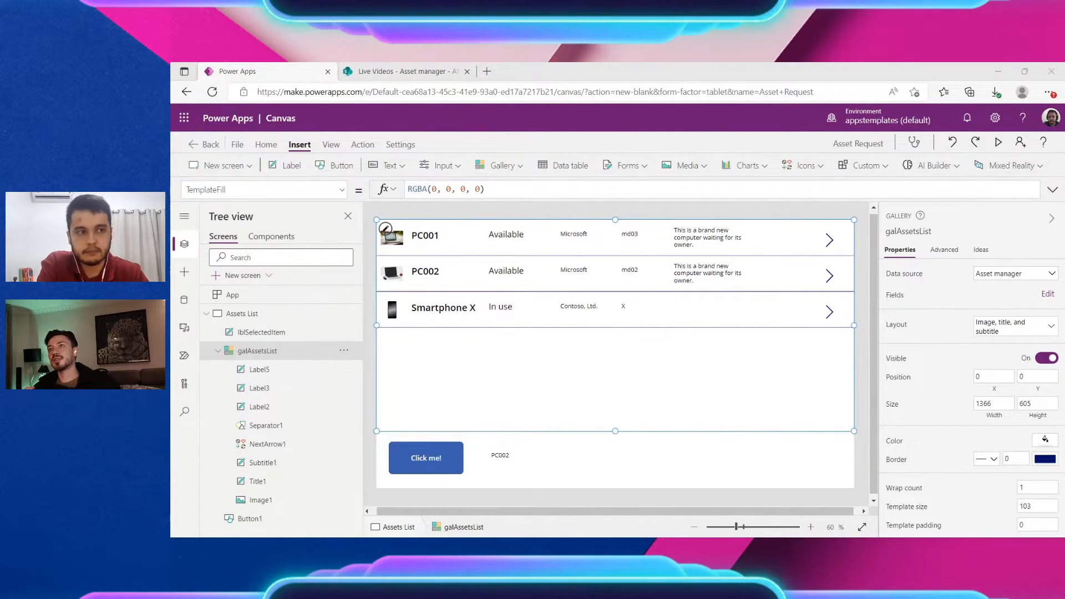
{"action": "left_click_drag", "start_coordinate": [484, 189], "coordinate": [400, 191]}
{"action": "type", "text": "G"}
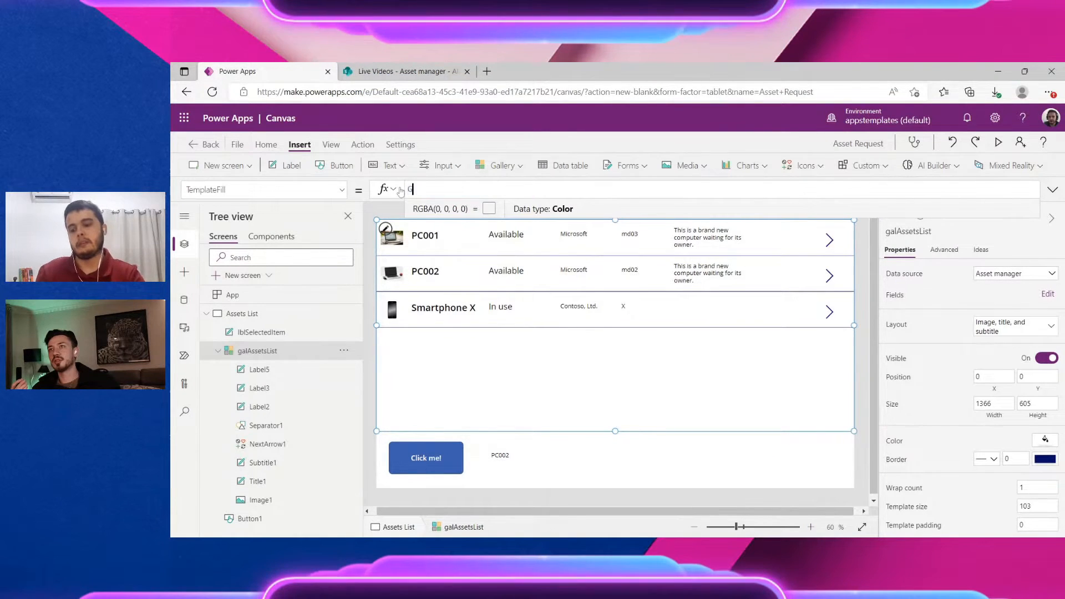
{"action": "type", "text": "ray"}
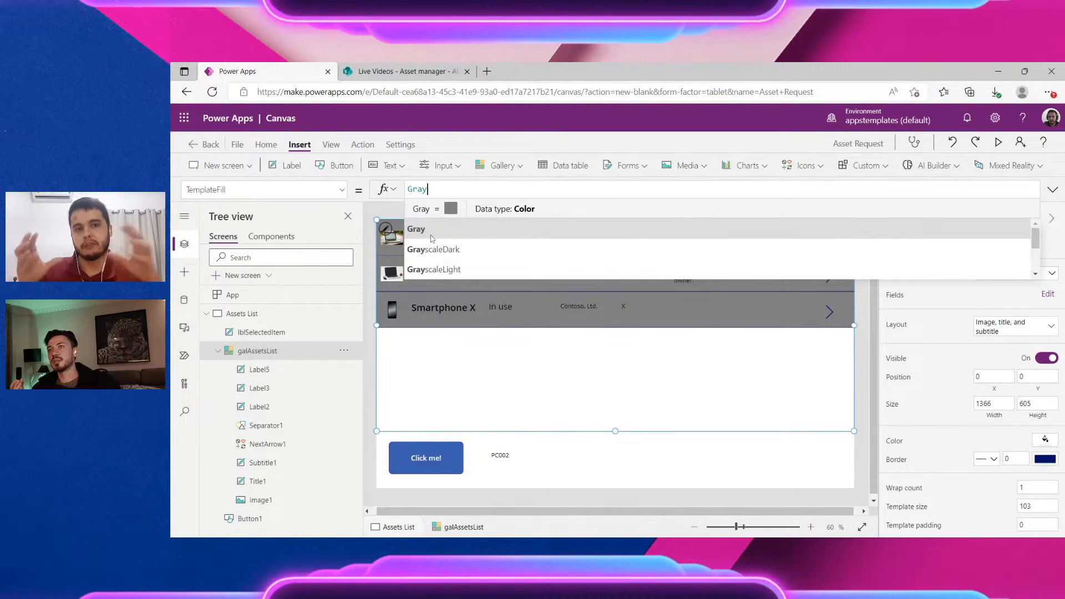
{"action": "left_click", "coordinate": [684, 443]}
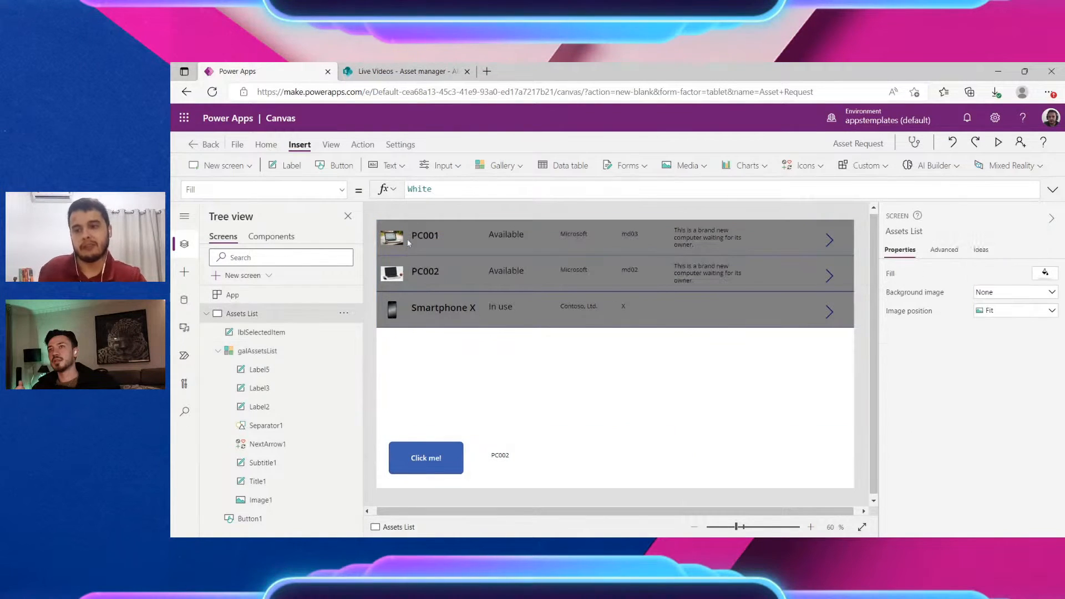
Clear the TemplateFill formula of the galAssetsList gallery and expand the formula editor to several lines
{"action": "left_click", "coordinate": [486, 284]}
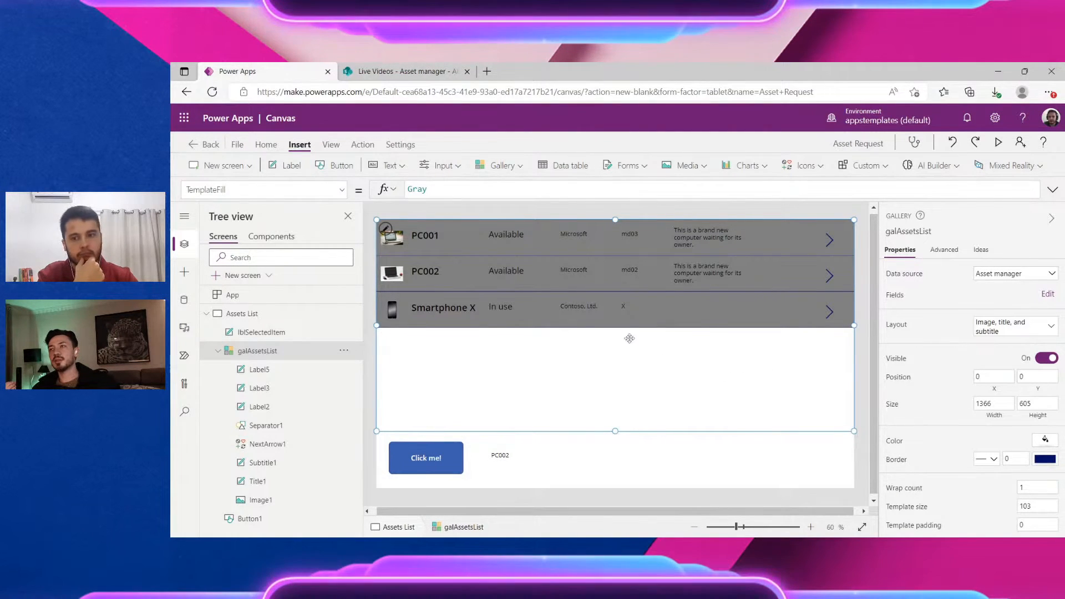
{"action": "left_click", "coordinate": [428, 189]}
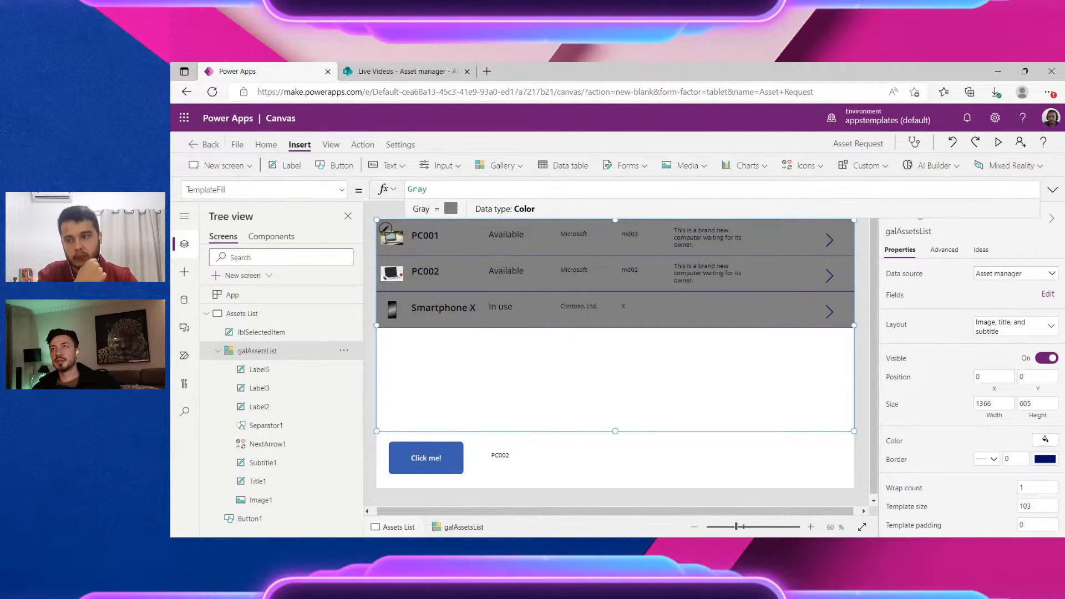
{"action": "key", "text": "ctrl+a"}
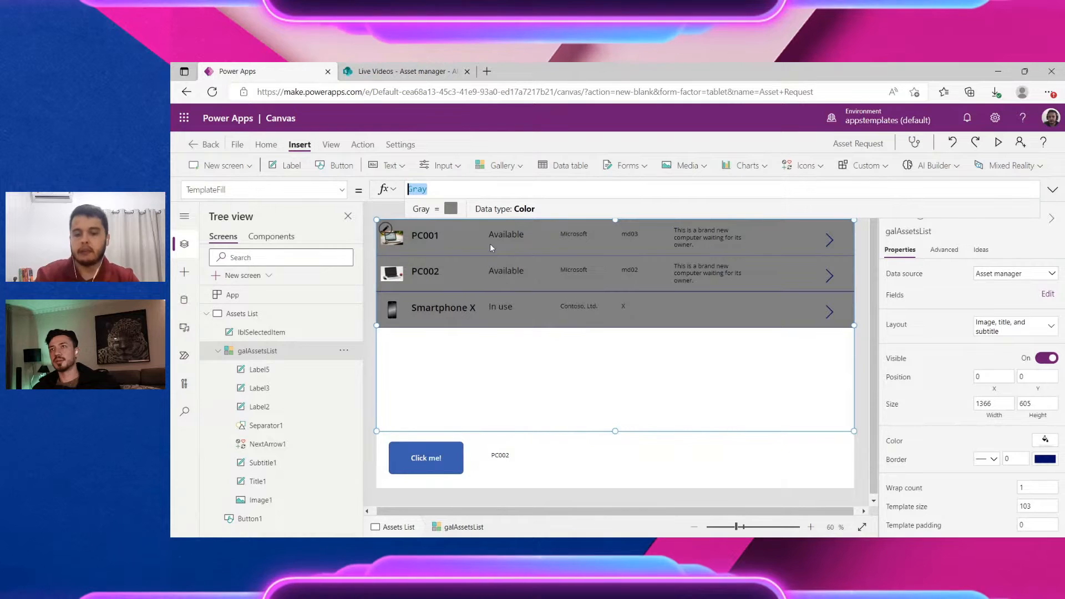
{"action": "key", "text": "BackSpace"}
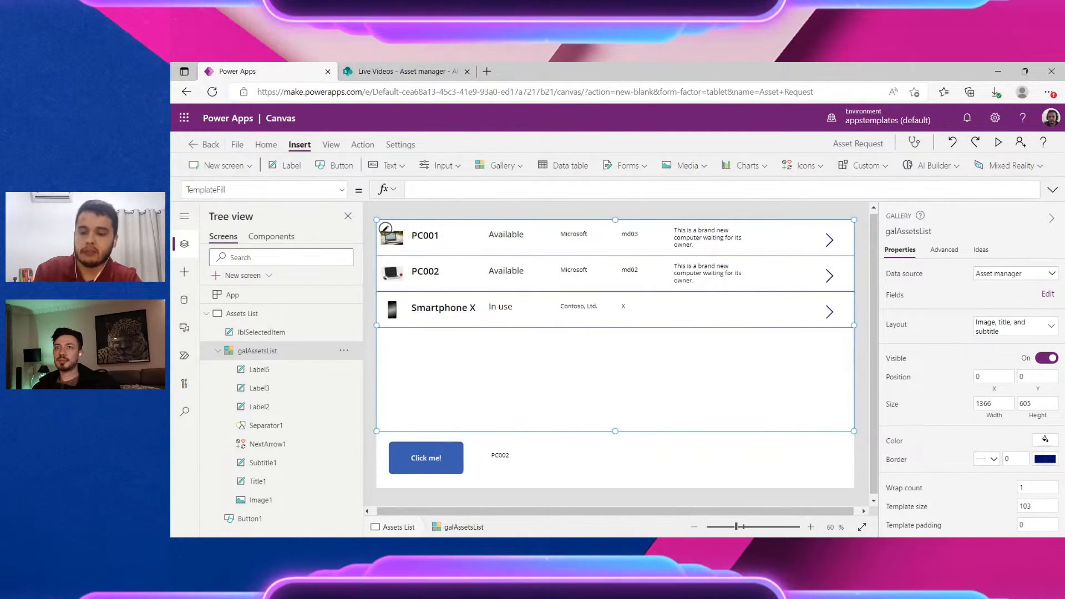
{"action": "type", "text": "f"}
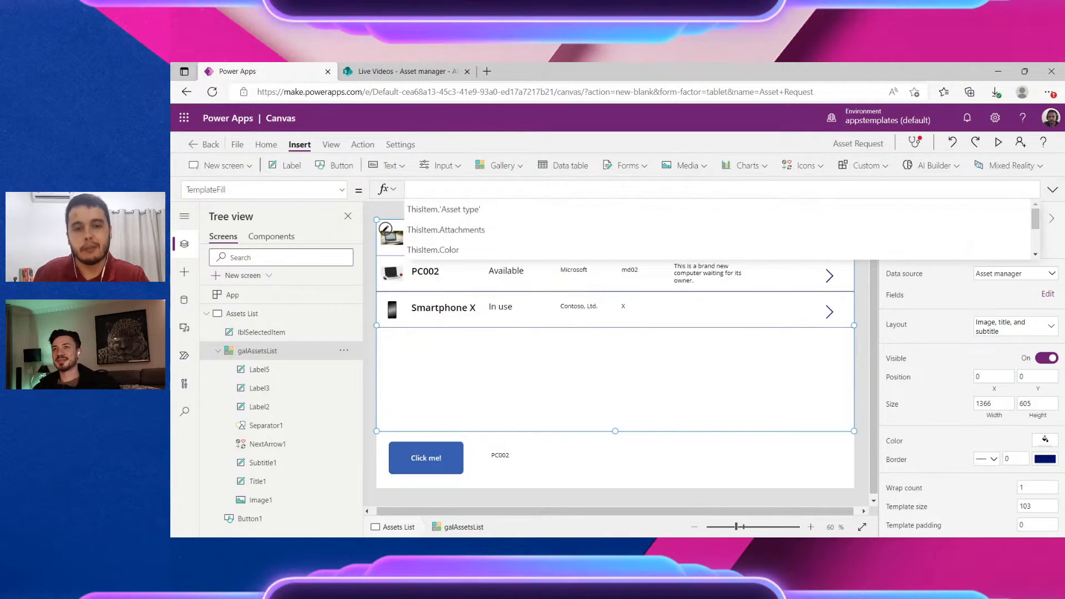
{"action": "left_click", "coordinate": [1053, 189]}
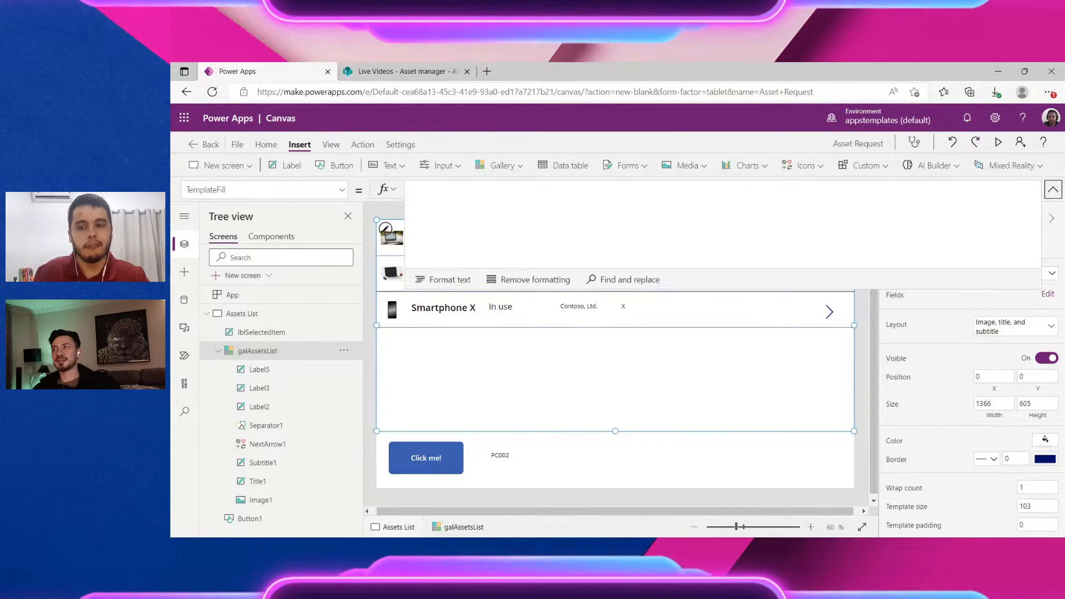
{"action": "left_click", "coordinate": [1053, 190]}
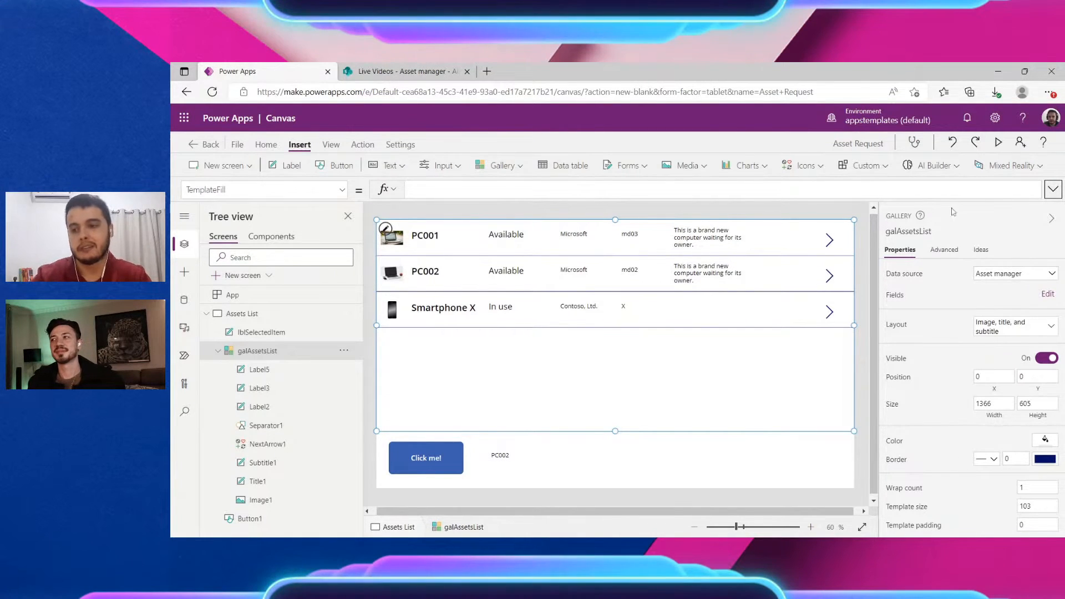
{"action": "left_click", "coordinate": [1052, 189]}
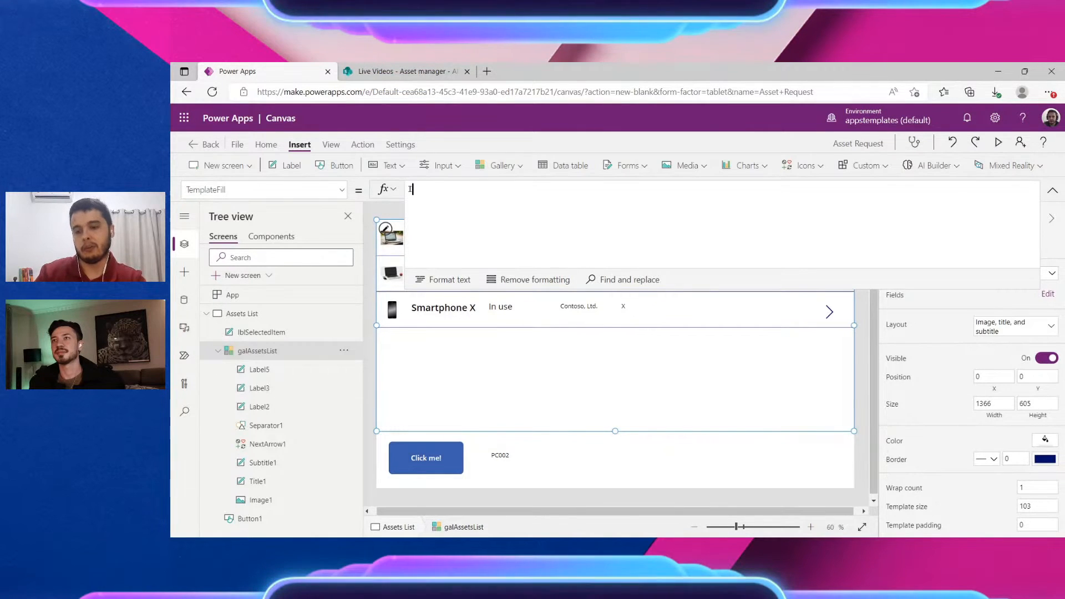
Begin an If formula for the gallery's TemplateFill with ThisItem.IsSelected as the condition
{"action": "type", "text": "If("}
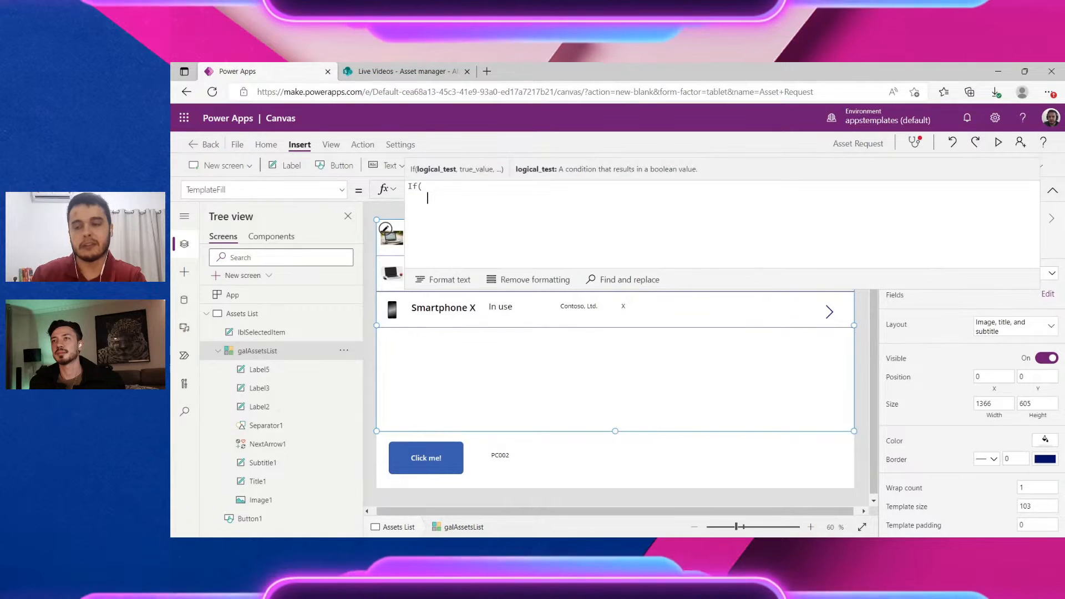
{"action": "type", "text": "ThisI"}
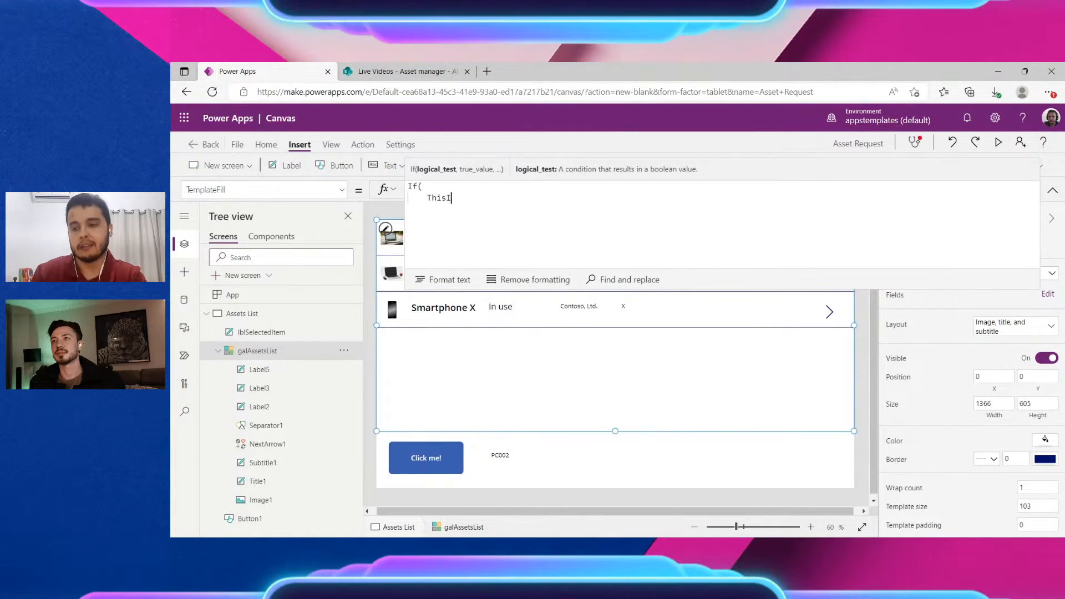
{"action": "type", "text": "tem.is"}
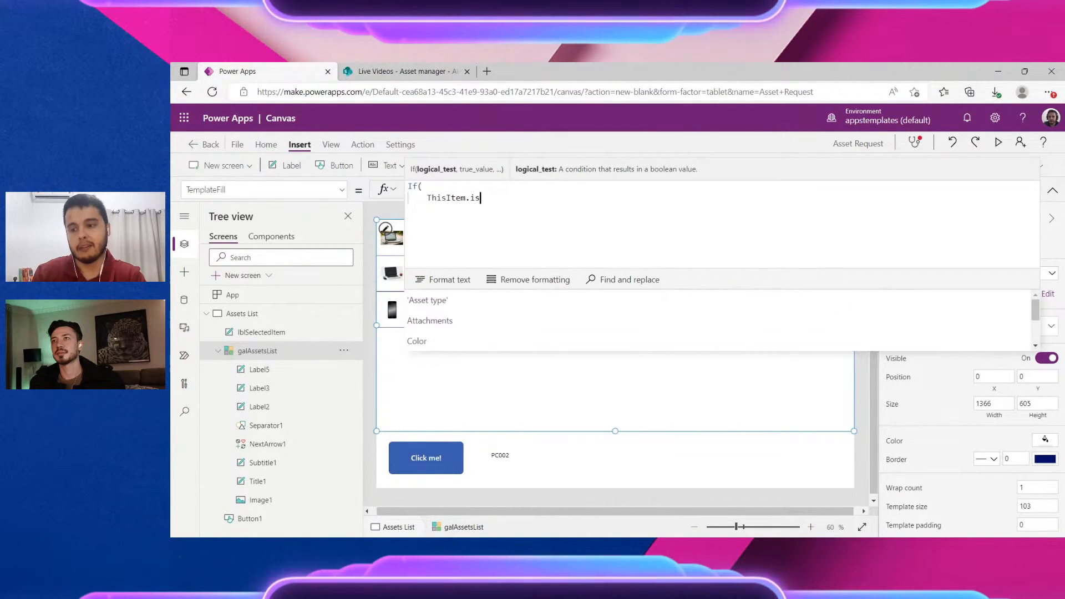
{"action": "key", "text": "Tab"}
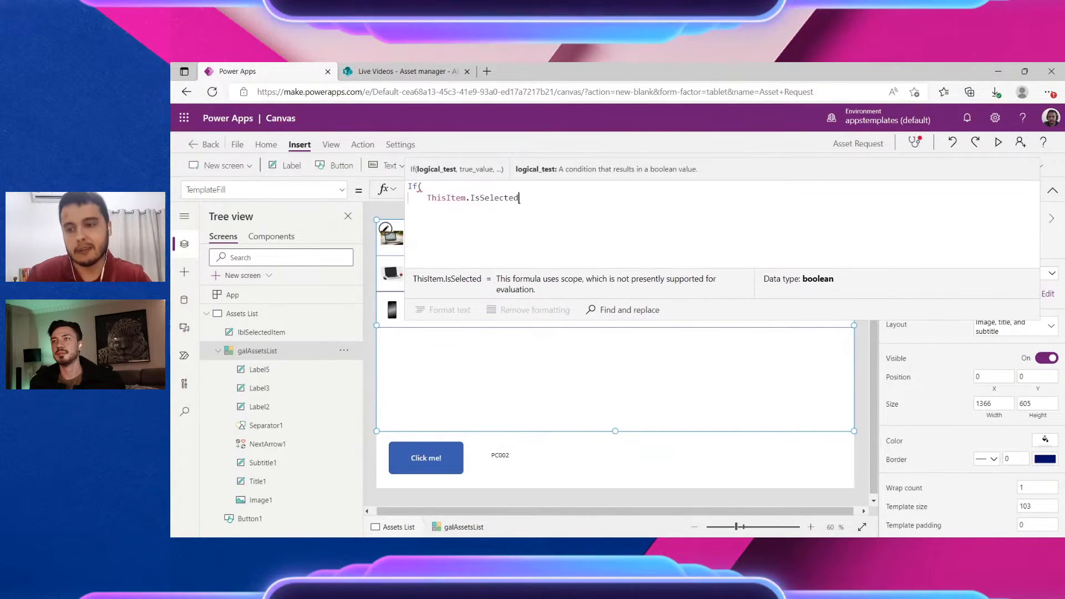
{"action": "left_click_drag", "start_coordinate": [432, 198], "coordinate": [519, 198]}
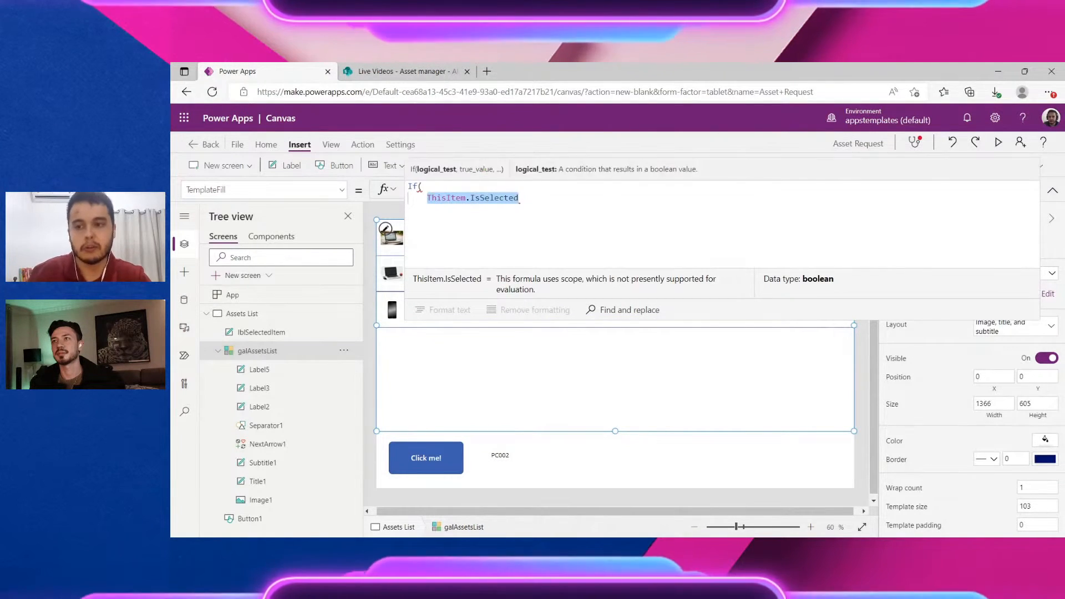
{"action": "left_click", "coordinate": [519, 198]}
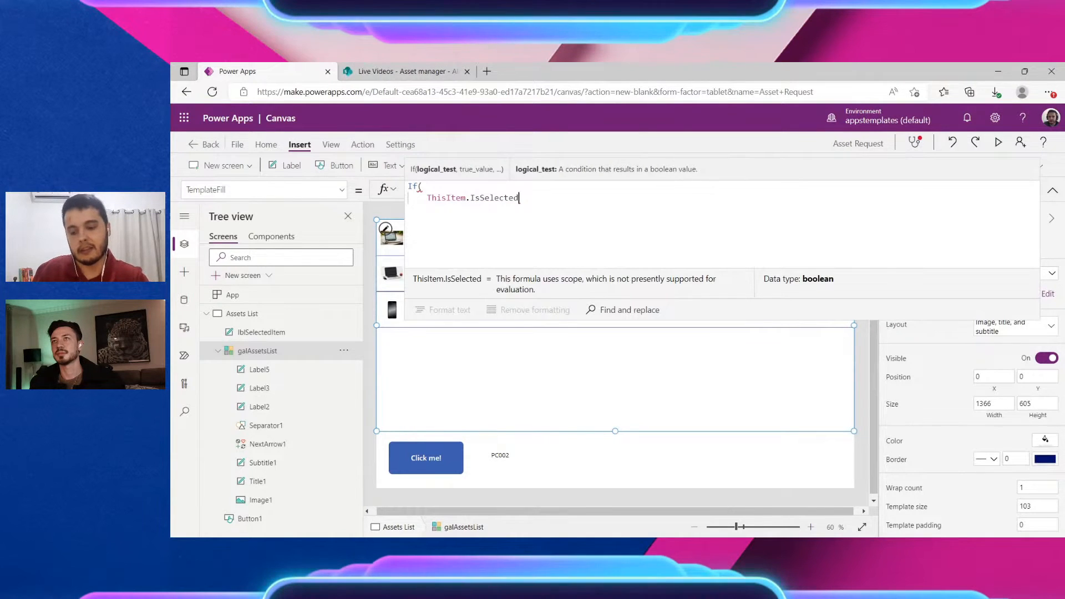
Complete the If formula with LightBlue as the true value and White as the else value, and collapse the formula editor
{"action": "type", "text": ","}
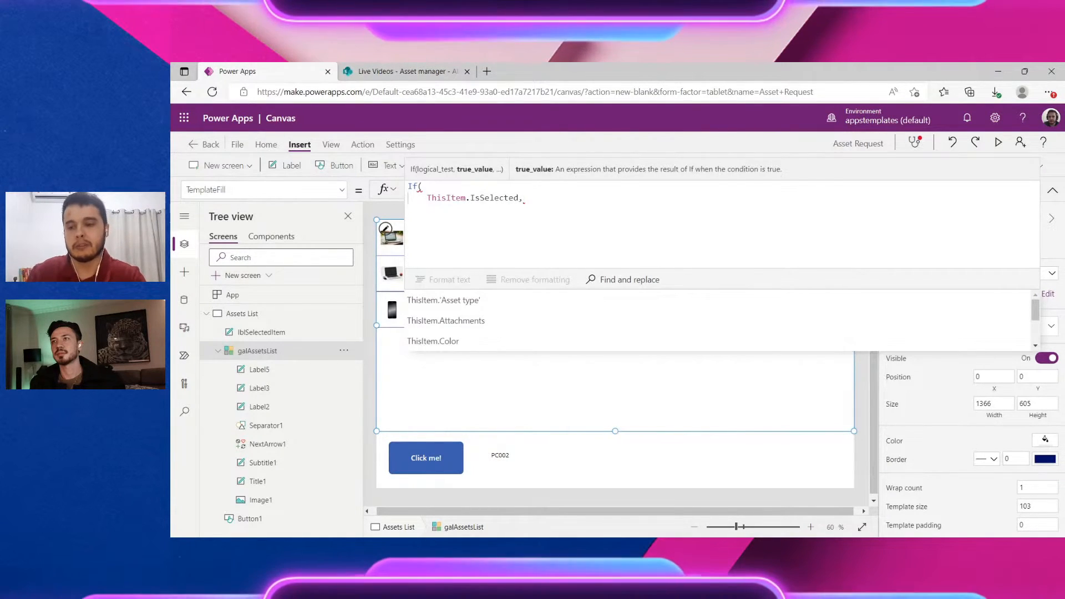
{"action": "key", "text": "Return"}
{"action": "type", "text": "1"}
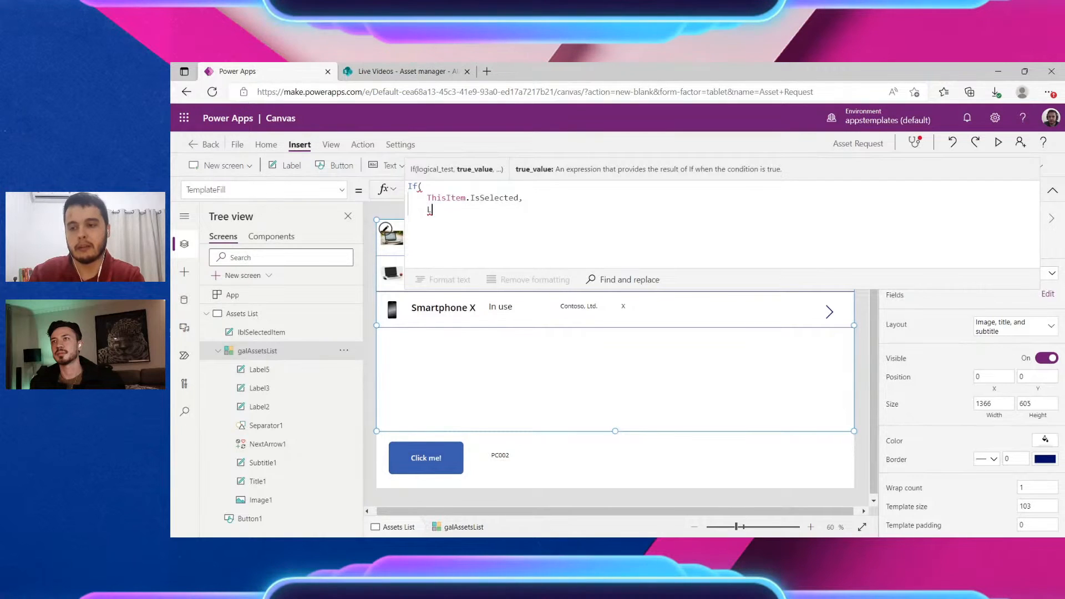
{"action": "type", "text": "ight"}
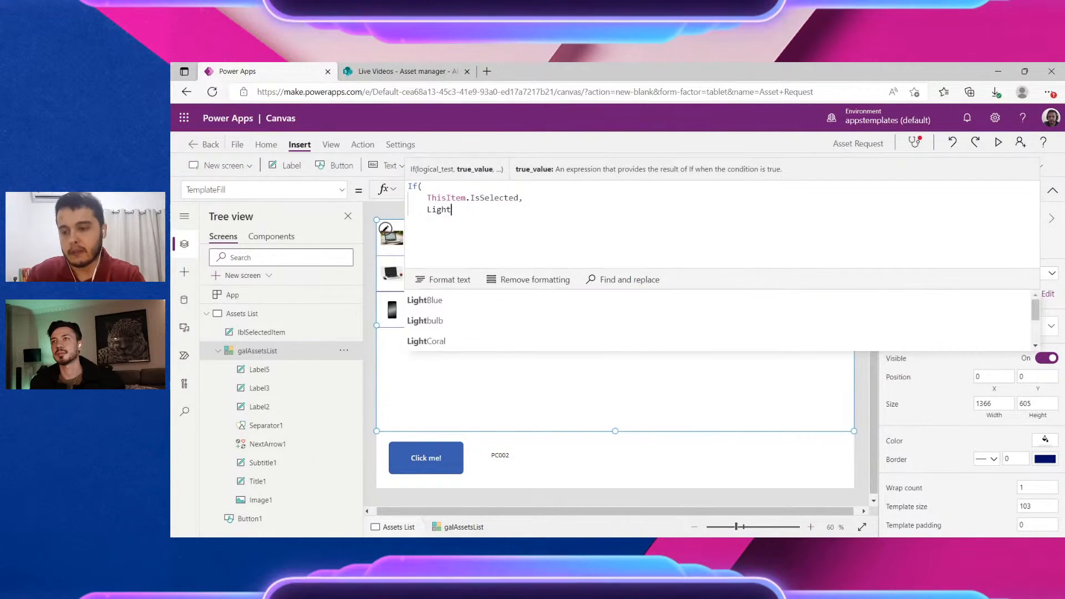
{"action": "key", "text": "Tab"}
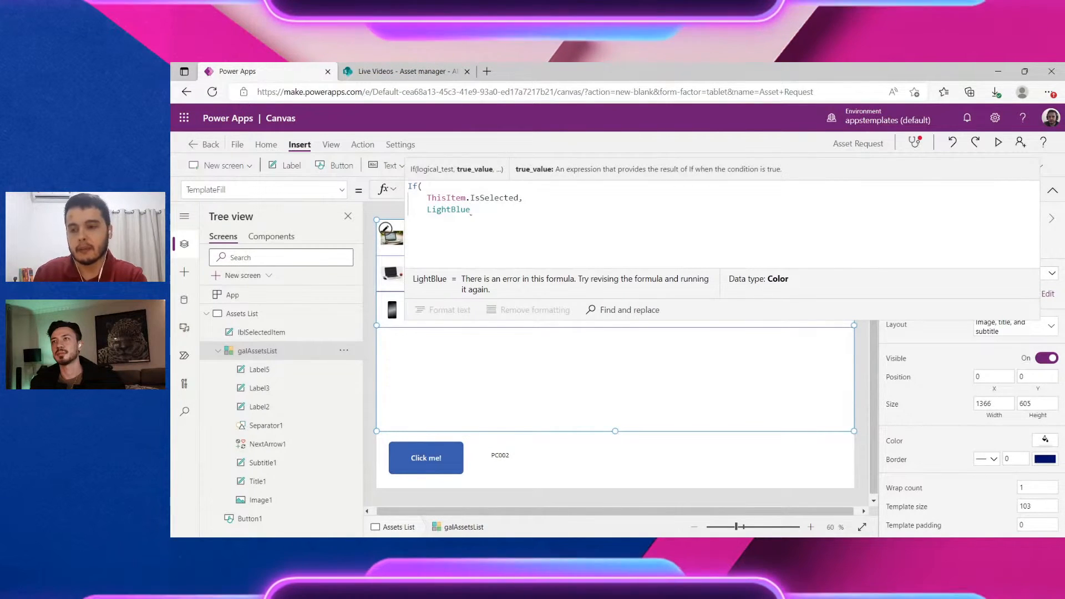
{"action": "type", "text": ","}
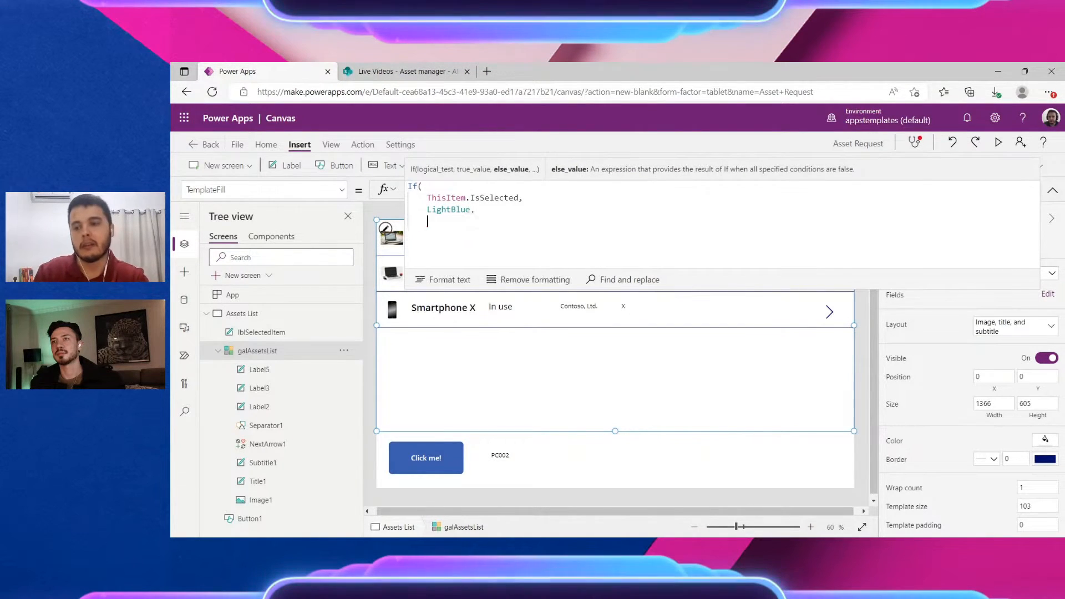
{"action": "key", "text": "Return"}
{"action": "type", "text": "White"}
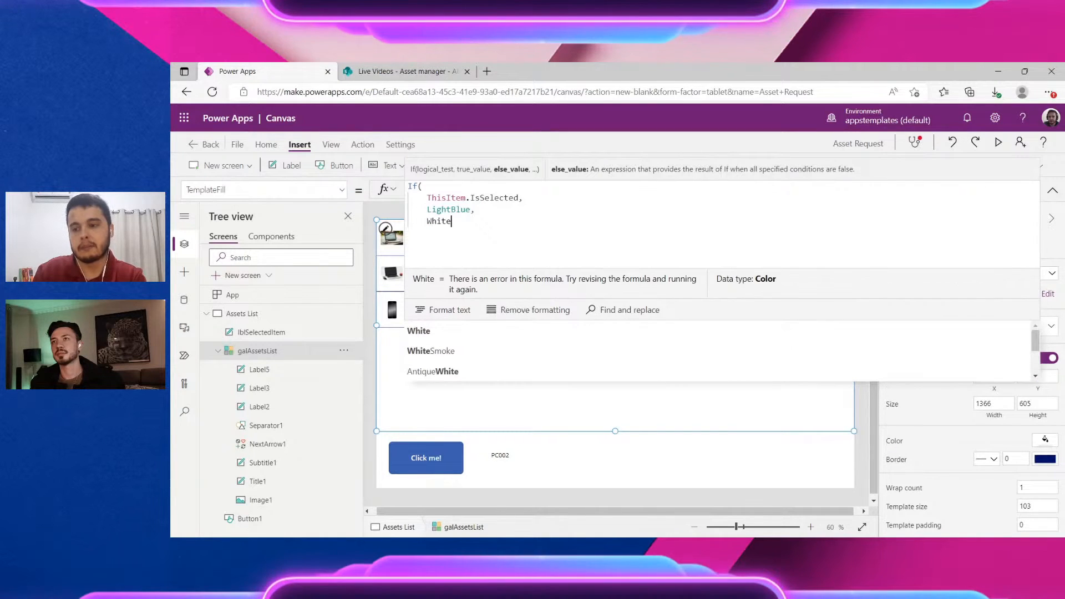
{"action": "key", "text": "Return"}
{"action": "type", "text": ")"}
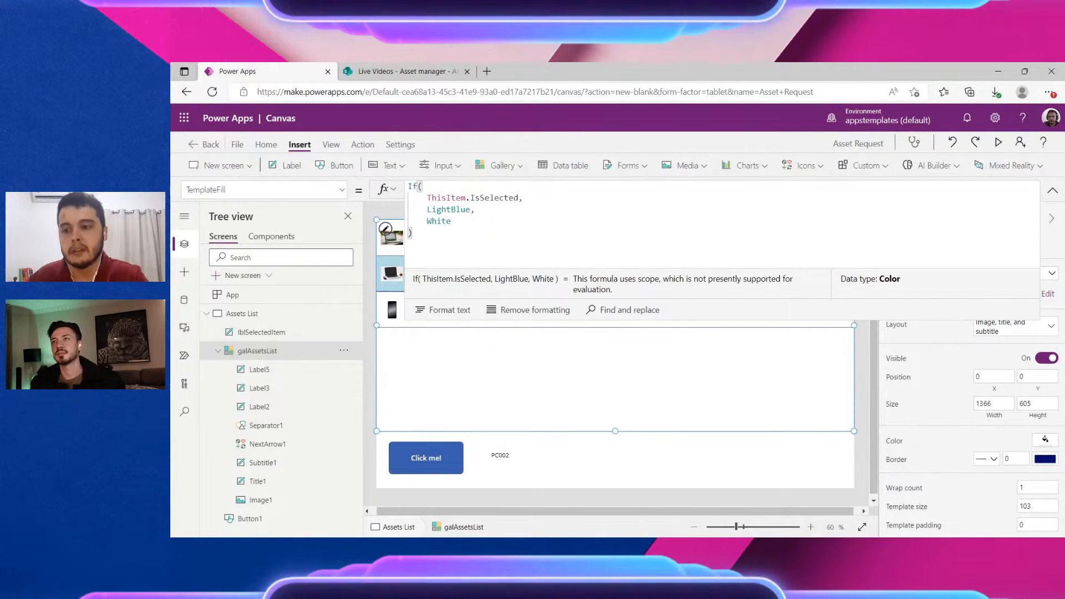
{"action": "left_click", "coordinate": [475, 210]}
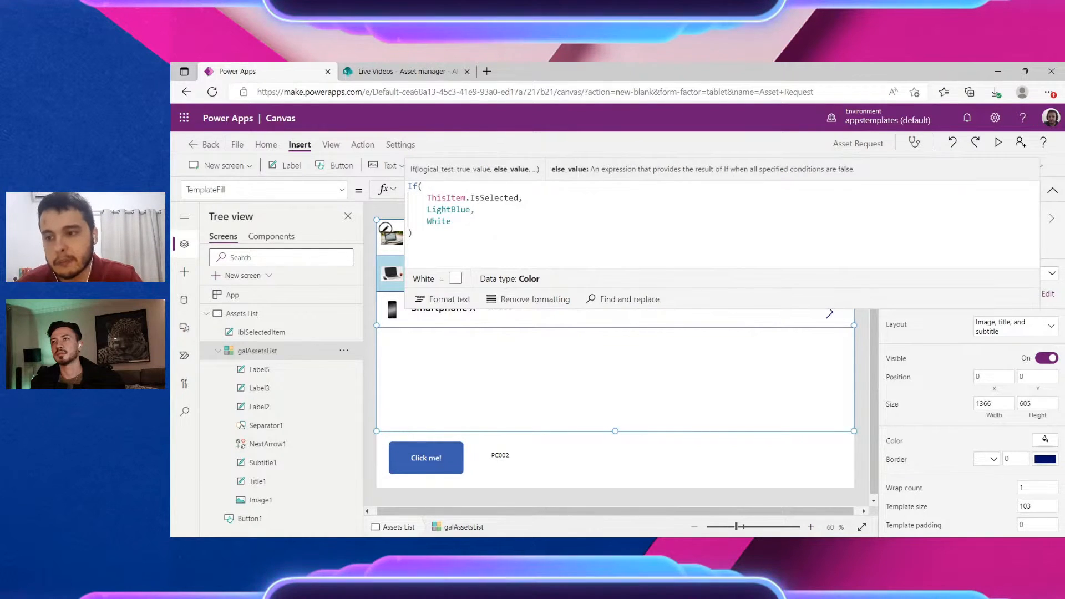
{"action": "left_click_drag", "start_coordinate": [428, 198], "coordinate": [520, 198]}
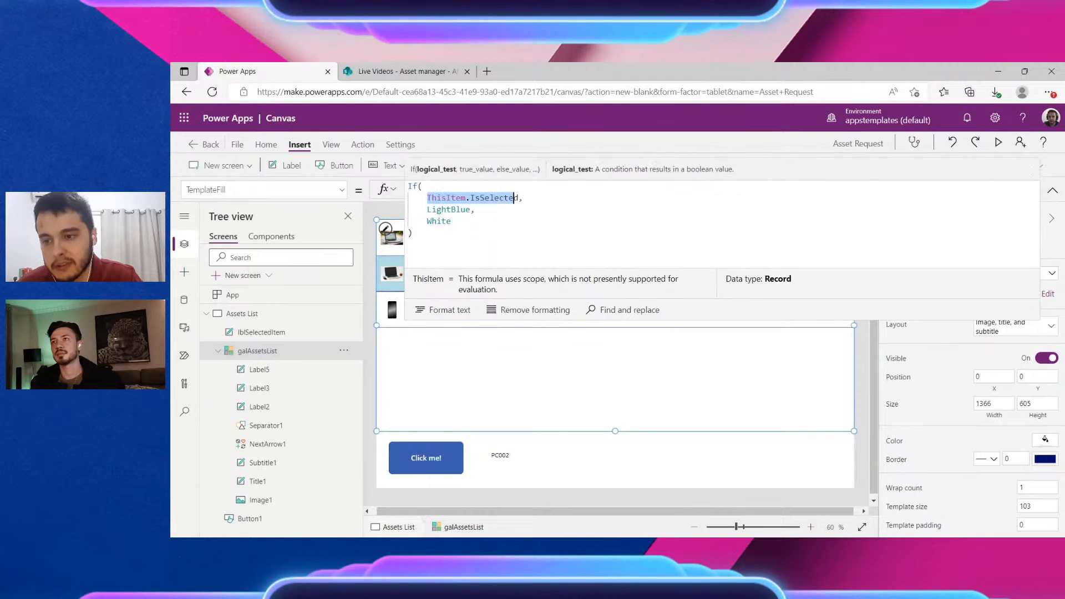
{"action": "mouse_move", "coordinate": [431, 210]}
{"action": "left_mouse_down"}
{"action": "mouse_move", "coordinate": [471, 209]}
{"action": "mouse_move", "coordinate": [428, 221]}
{"action": "left_mouse_up"}
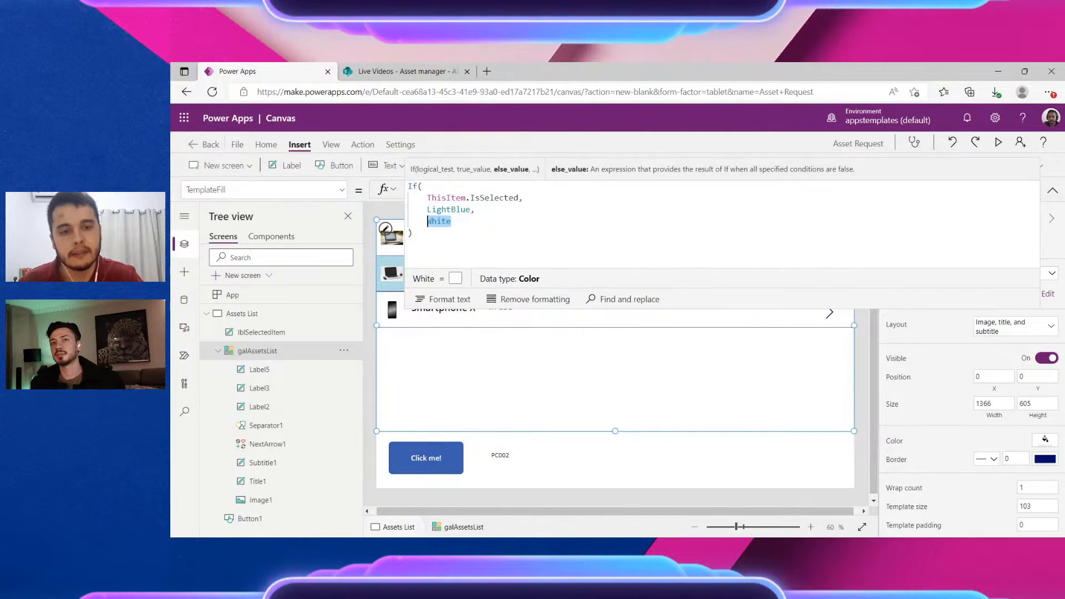
{"action": "left_click", "coordinate": [1052, 191]}
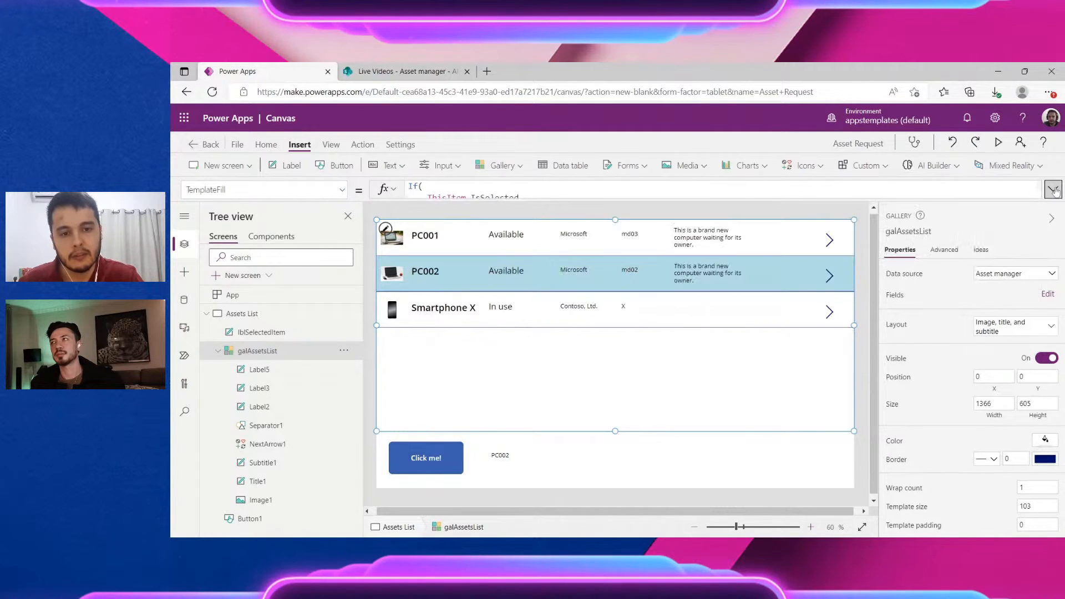
Preview the app, select the Smartphone X, PC002 and PC001 rows to check the highlight and selected-item label, and close the preview
{"action": "left_click", "coordinate": [998, 142]}
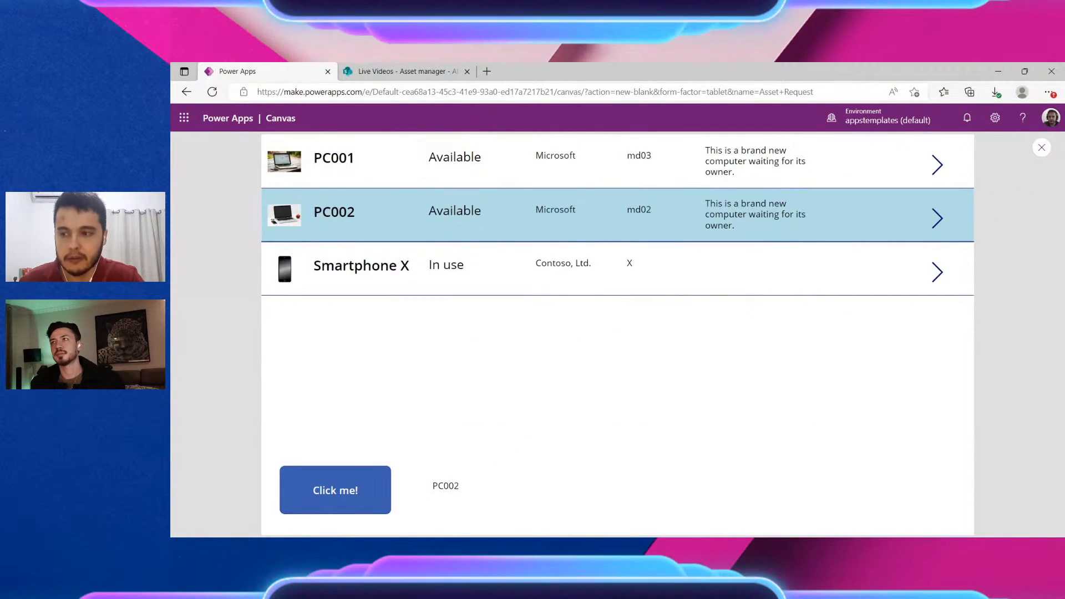
{"action": "left_click_drag", "start_coordinate": [314, 212], "coordinate": [355, 212]}
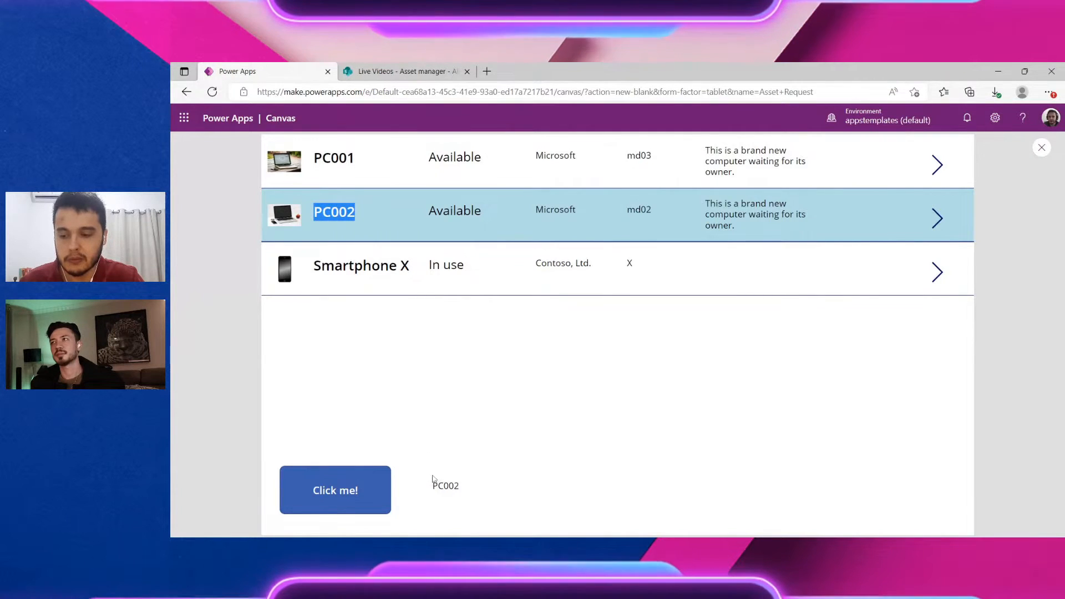
{"action": "mouse_move", "coordinate": [433, 485]}
{"action": "left_mouse_down"}
{"action": "mouse_move", "coordinate": [468, 490]}
{"action": "mouse_move", "coordinate": [437, 487]}
{"action": "mouse_move", "coordinate": [463, 486]}
{"action": "mouse_move", "coordinate": [454, 486]}
{"action": "left_mouse_up"}
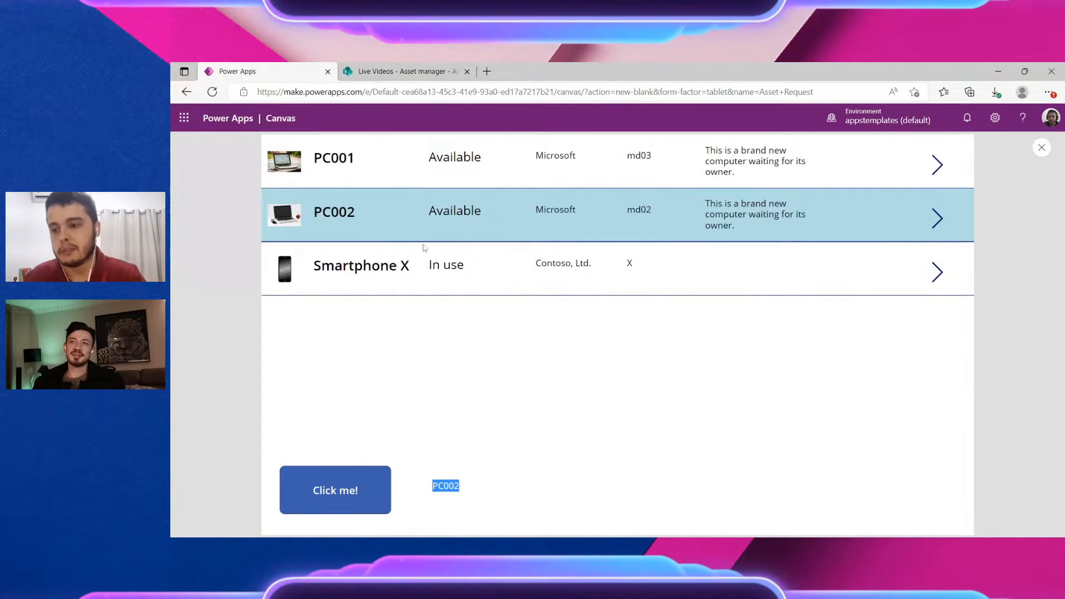
{"action": "left_click", "coordinate": [388, 272]}
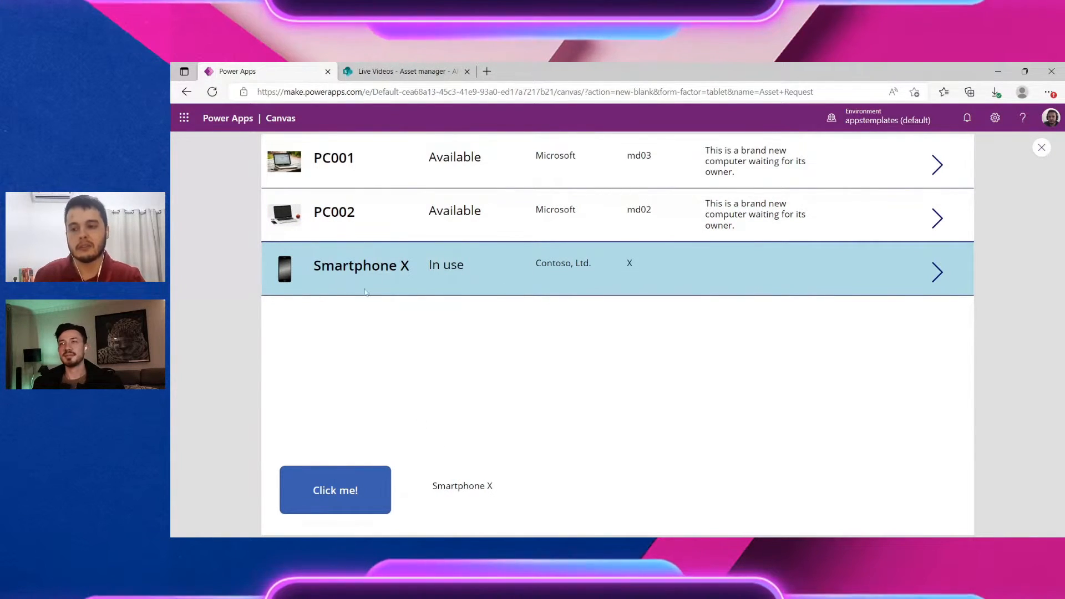
{"action": "left_click", "coordinate": [612, 222]}
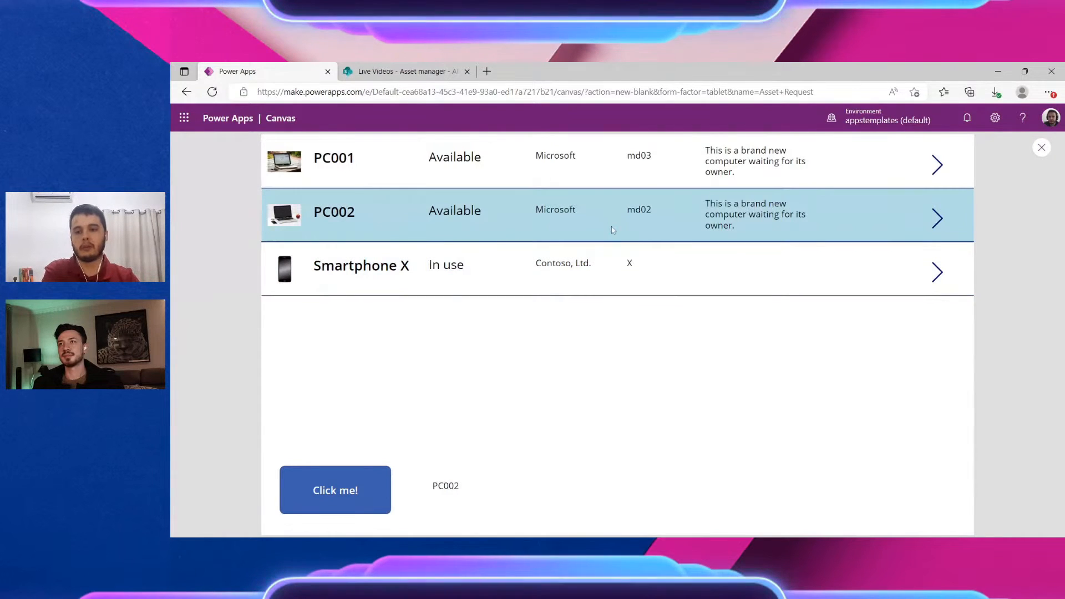
{"action": "left_click", "coordinate": [575, 168]}
{"action": "left_click", "coordinate": [556, 221]}
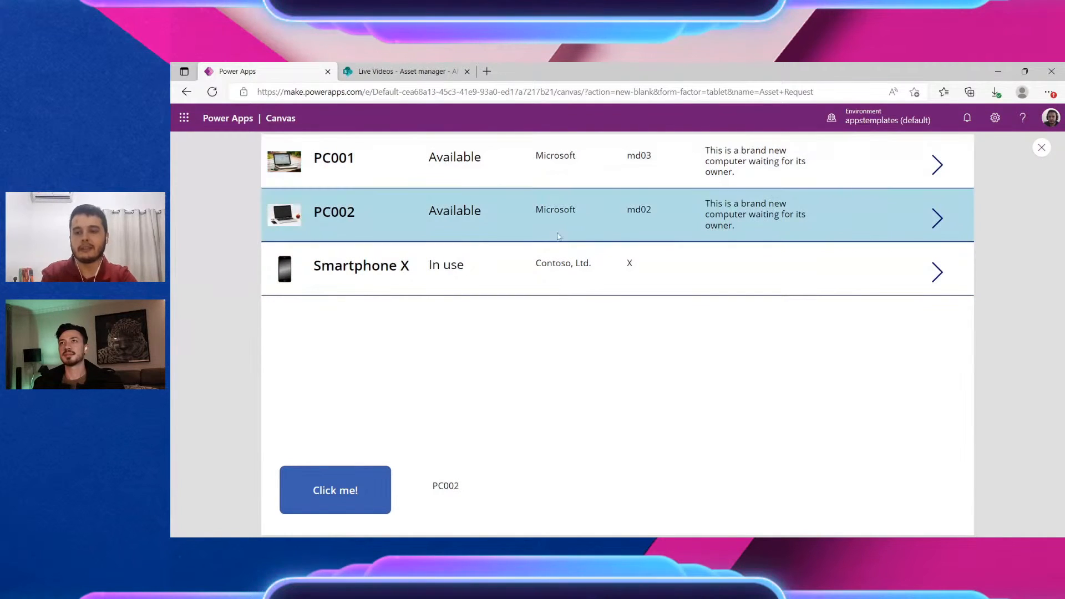
{"action": "left_click", "coordinate": [557, 269]}
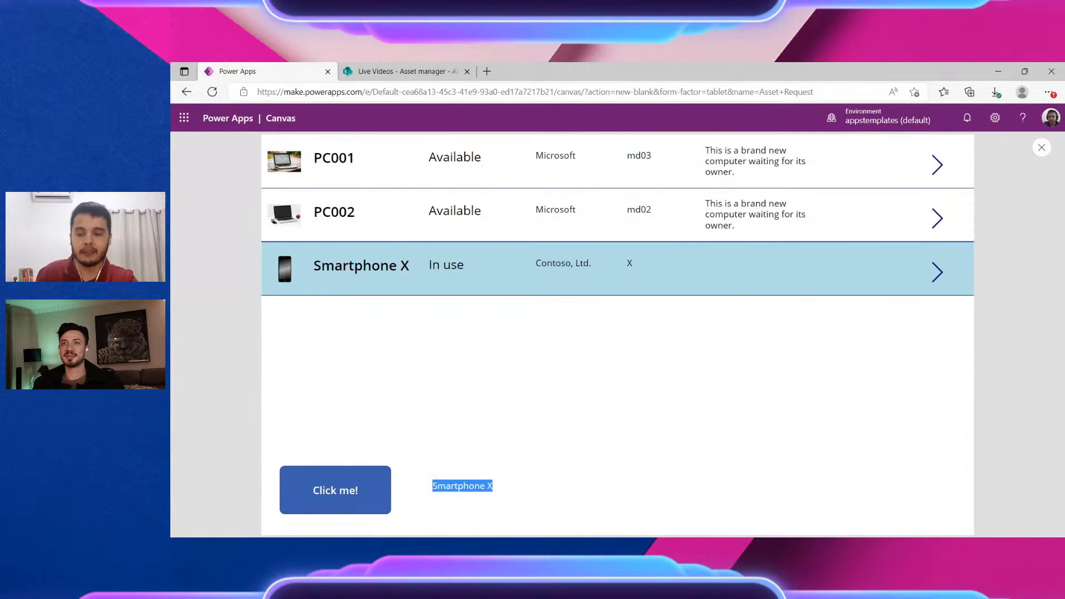
{"action": "left_click", "coordinate": [497, 487]}
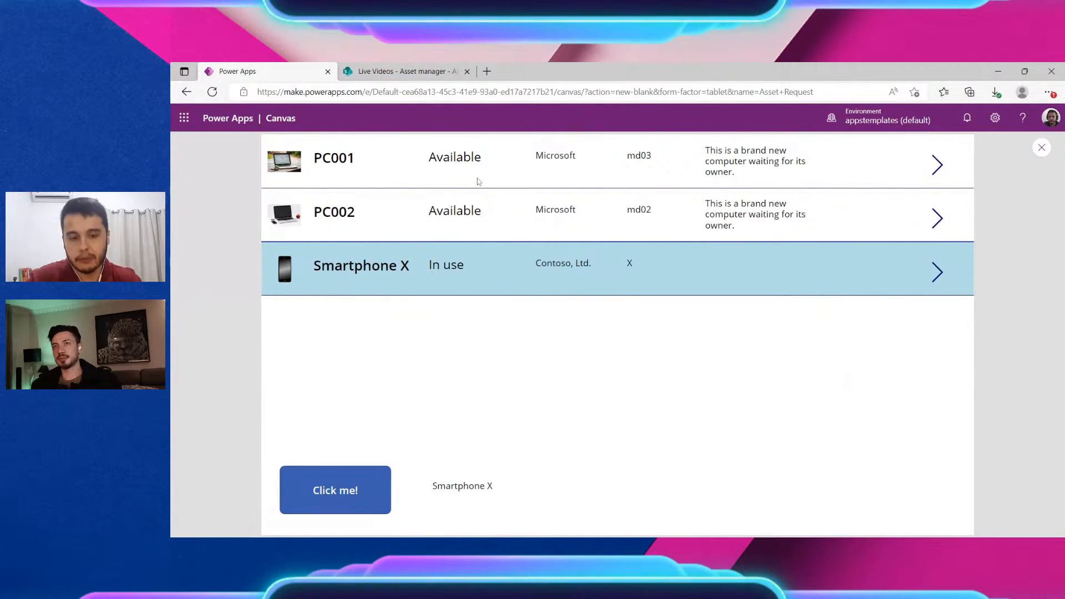
{"action": "left_click", "coordinate": [1042, 148]}
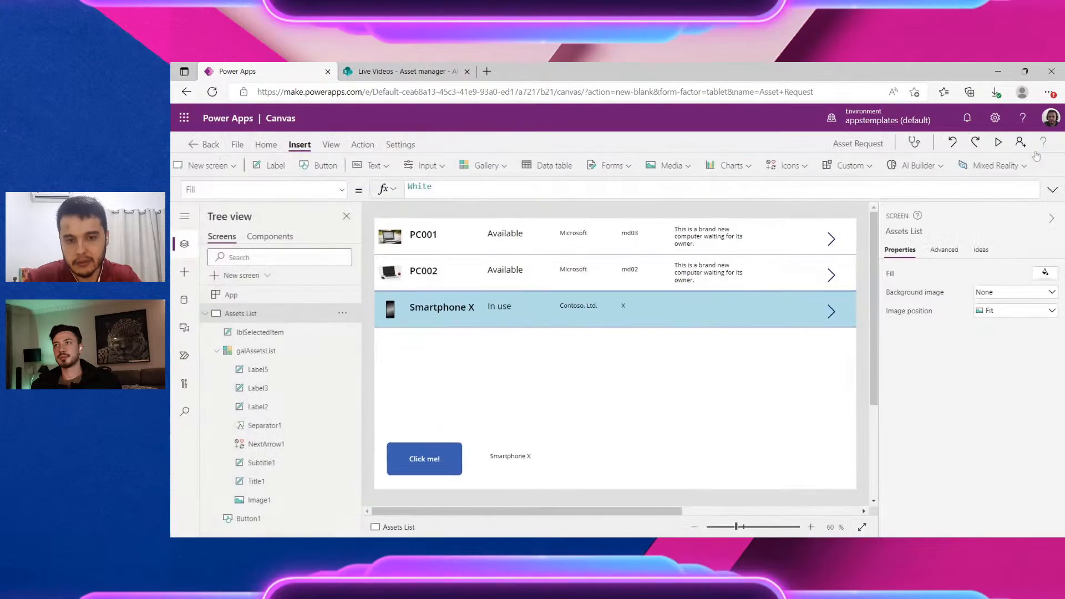
Set the Transition property of the galAssetsList gallery to Push
{"action": "left_click", "coordinate": [793, 340]}
{"action": "scroll", "coordinate": [917, 521], "scroll_direction": "down", "scroll_amount": 5}
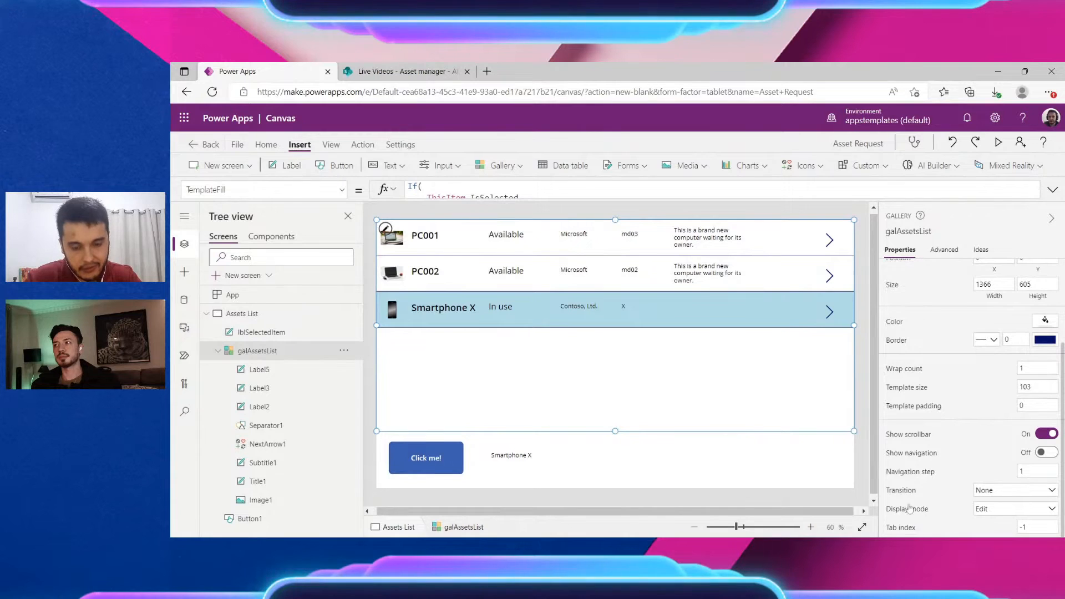
{"action": "left_click", "coordinate": [997, 491]}
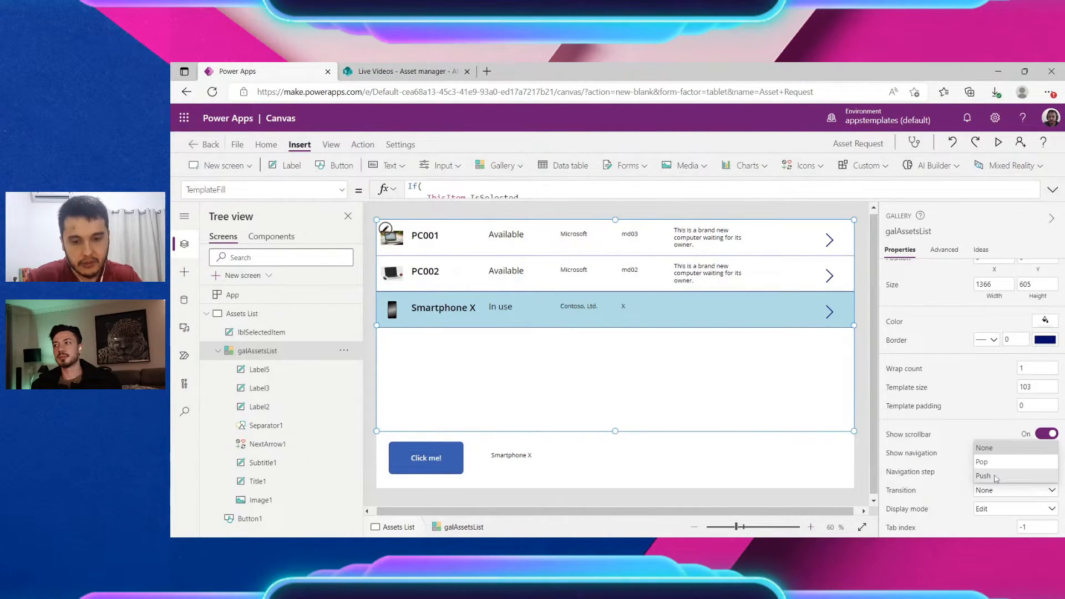
{"action": "left_click", "coordinate": [996, 478]}
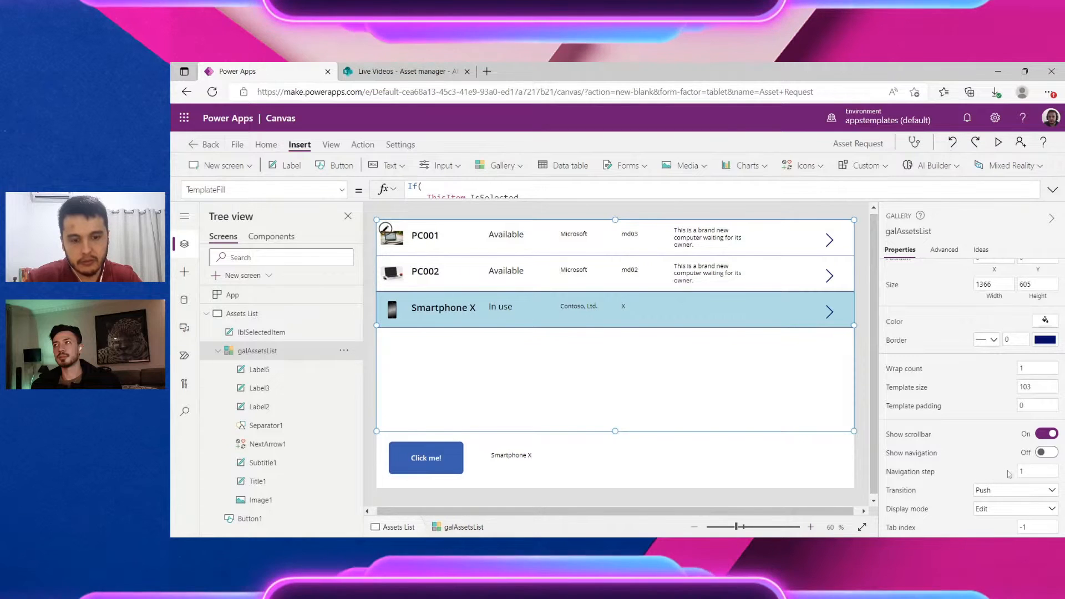
Preview the app, select the PC002 and PC001 rows to check the transition and selected-item label, and close the preview
{"action": "left_click", "coordinate": [998, 142]}
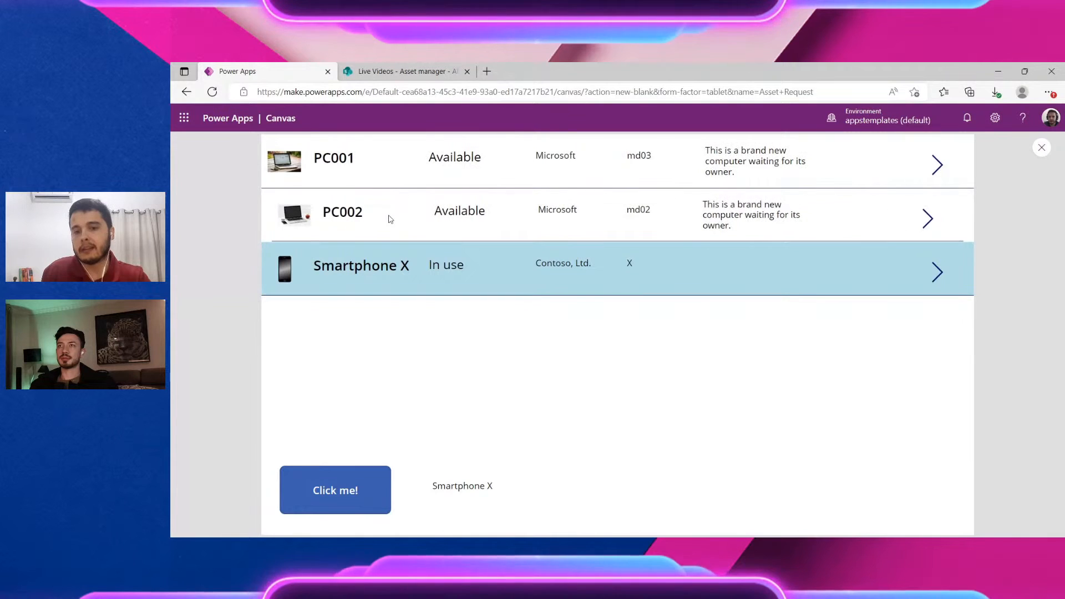
{"action": "left_click", "coordinate": [549, 233]}
{"action": "left_click", "coordinate": [560, 169]}
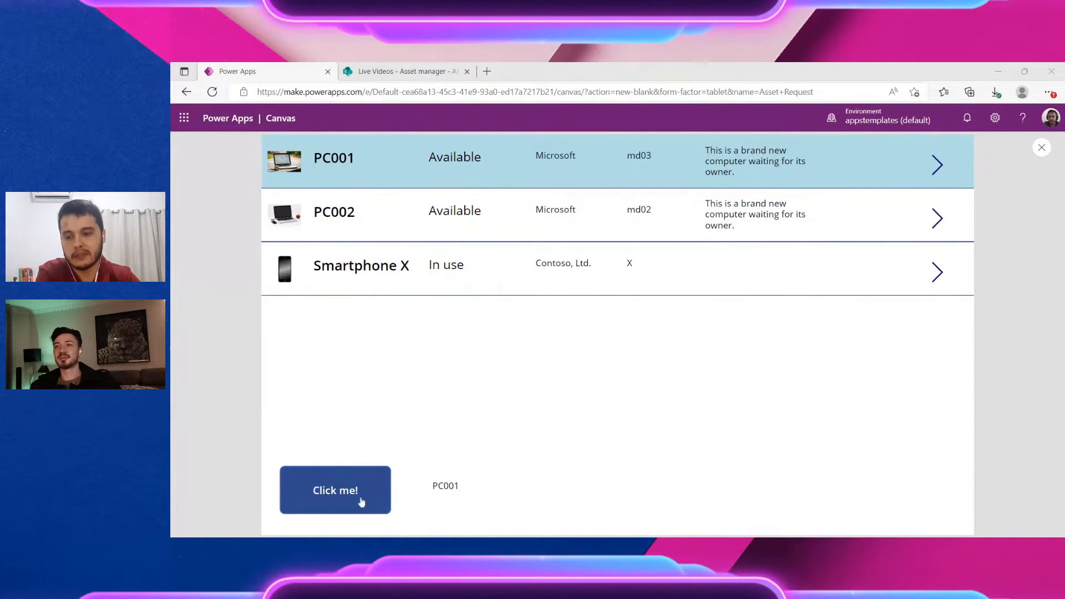
{"action": "left_click_drag", "start_coordinate": [432, 486], "coordinate": [455, 487]}
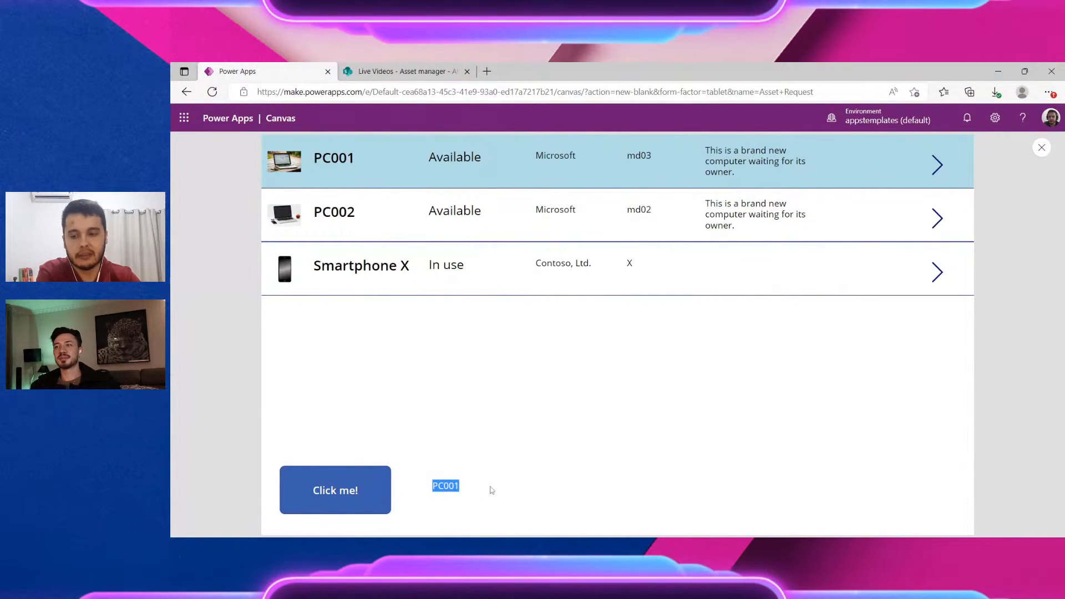
{"action": "left_click", "coordinate": [491, 490]}
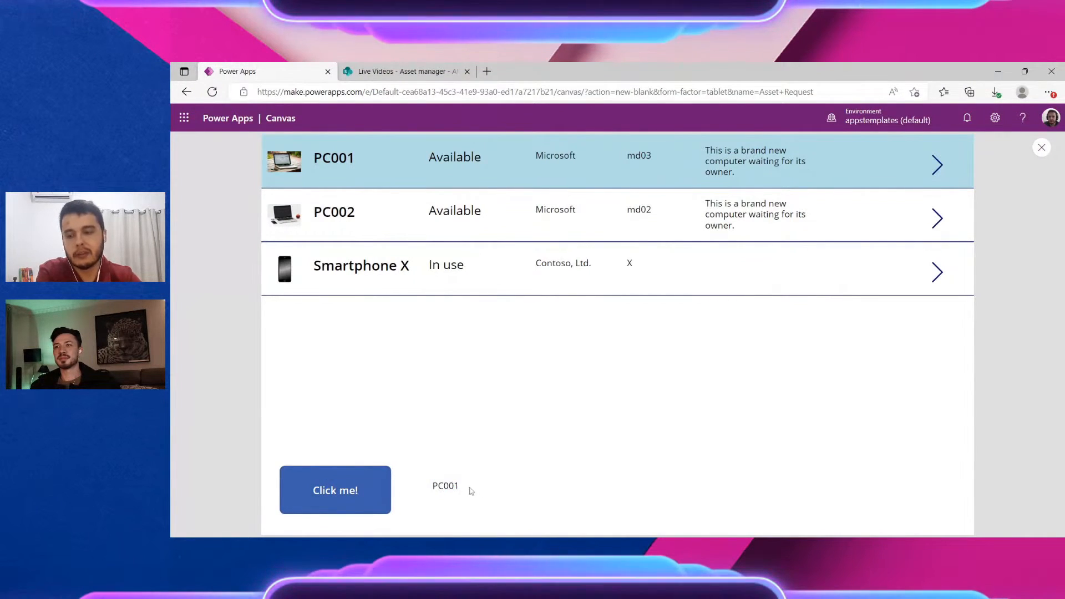
{"action": "left_click", "coordinate": [1042, 148]}
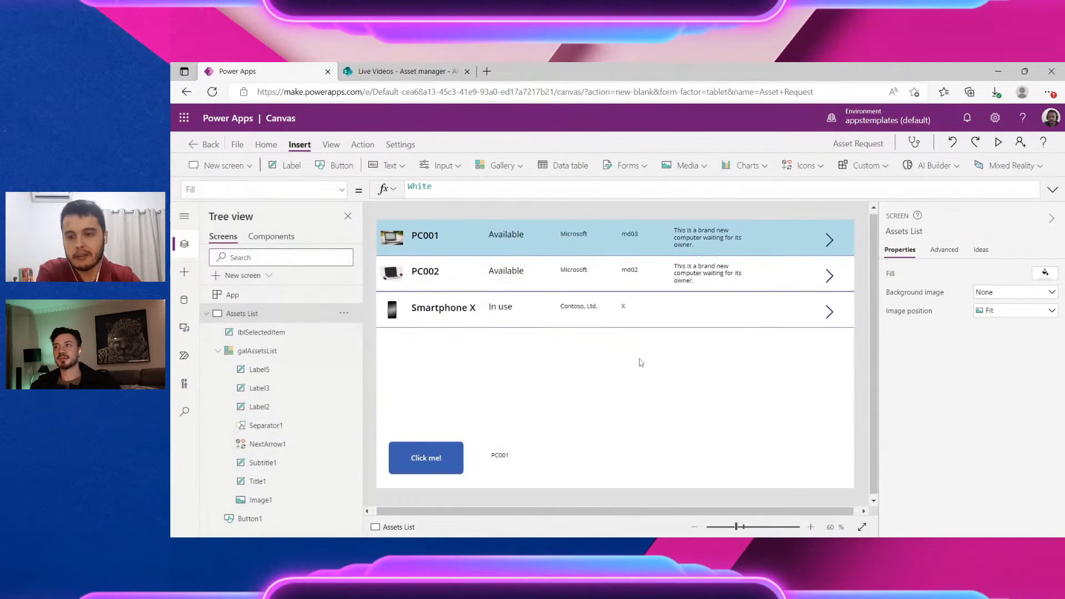
Examine the properties of the galAssetsList gallery, the Model label in its template and the Click me! button's pressed color
{"action": "scroll", "coordinate": [979, 409], "scroll_direction": "down", "scroll_amount": 2}
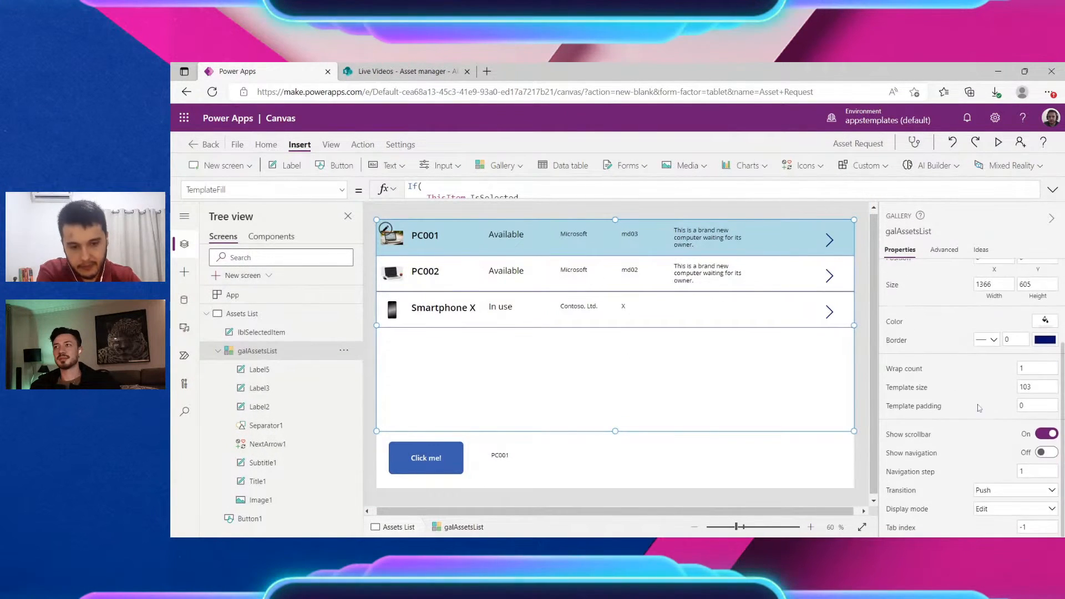
{"action": "scroll", "coordinate": [1004, 435], "scroll_direction": "up", "scroll_amount": 2}
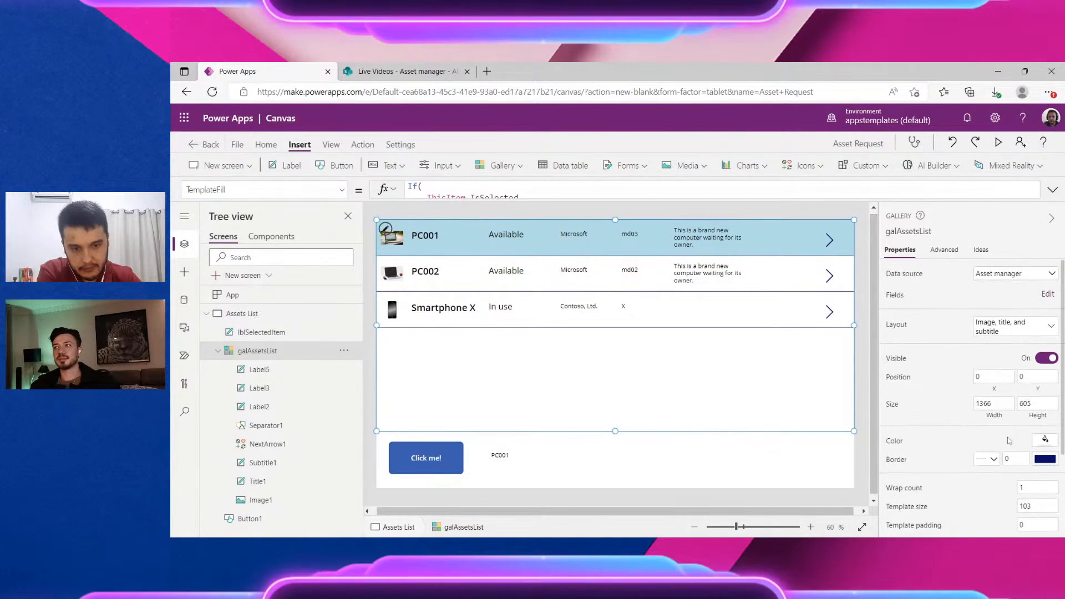
{"action": "scroll", "coordinate": [1009, 442], "scroll_direction": "down", "scroll_amount": 2}
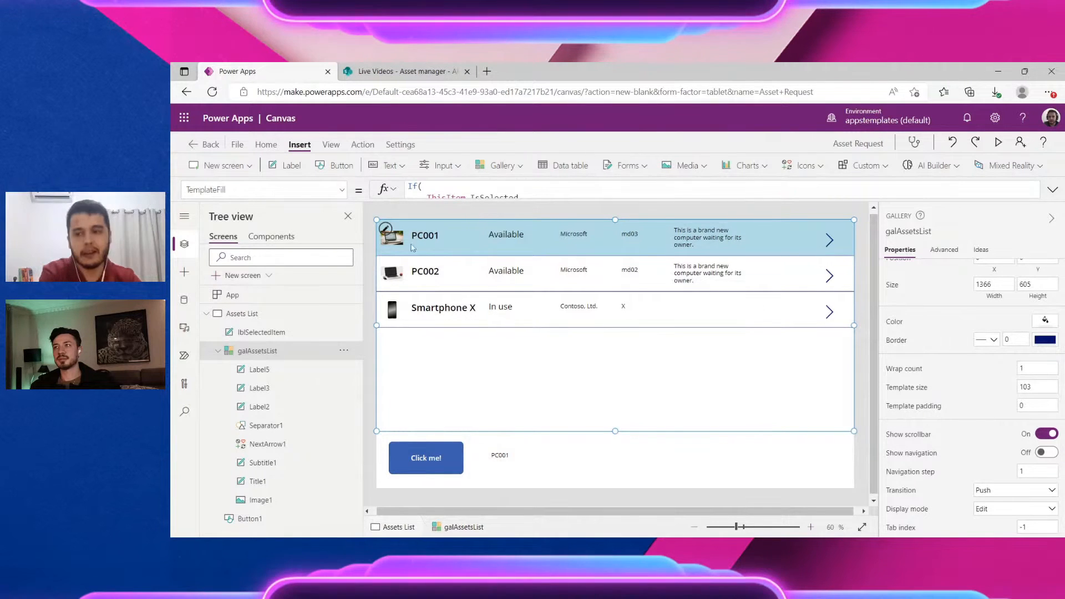
{"action": "left_click", "coordinate": [670, 234]}
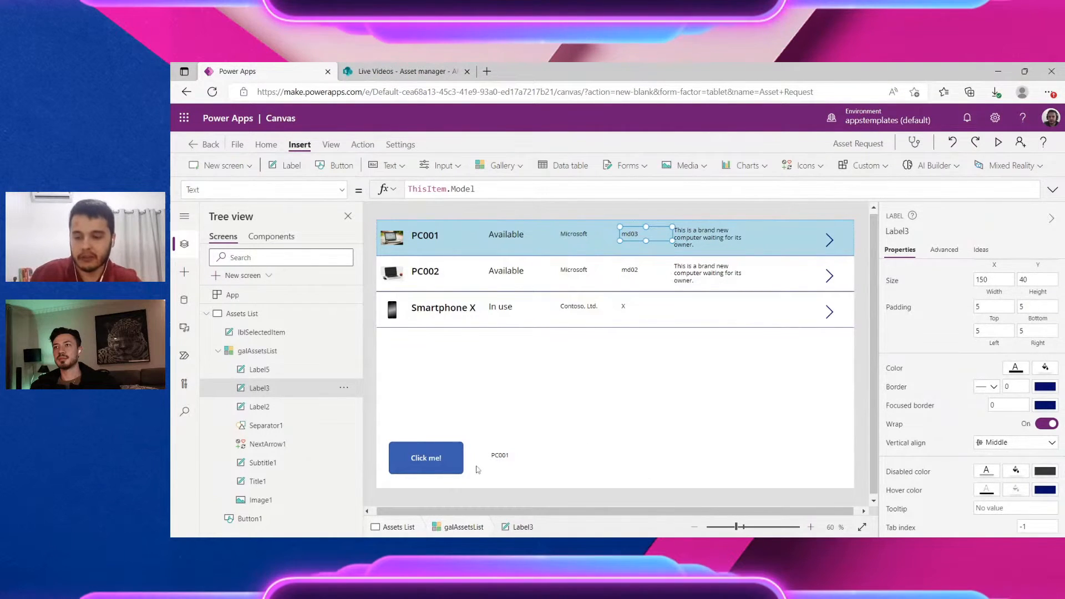
{"action": "left_click", "coordinate": [446, 463]}
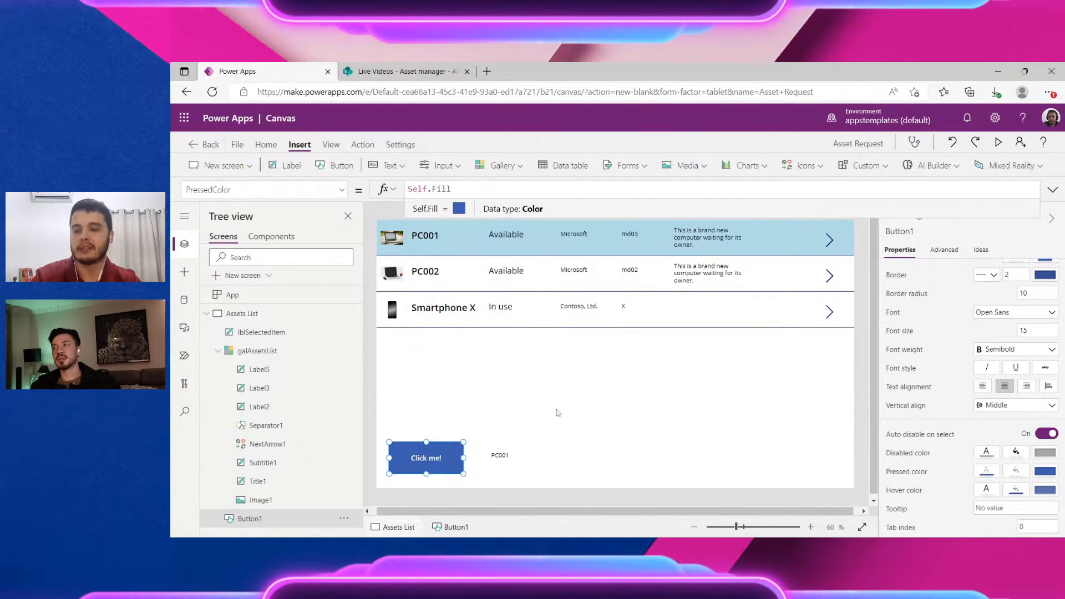
{"action": "left_click", "coordinate": [534, 424]}
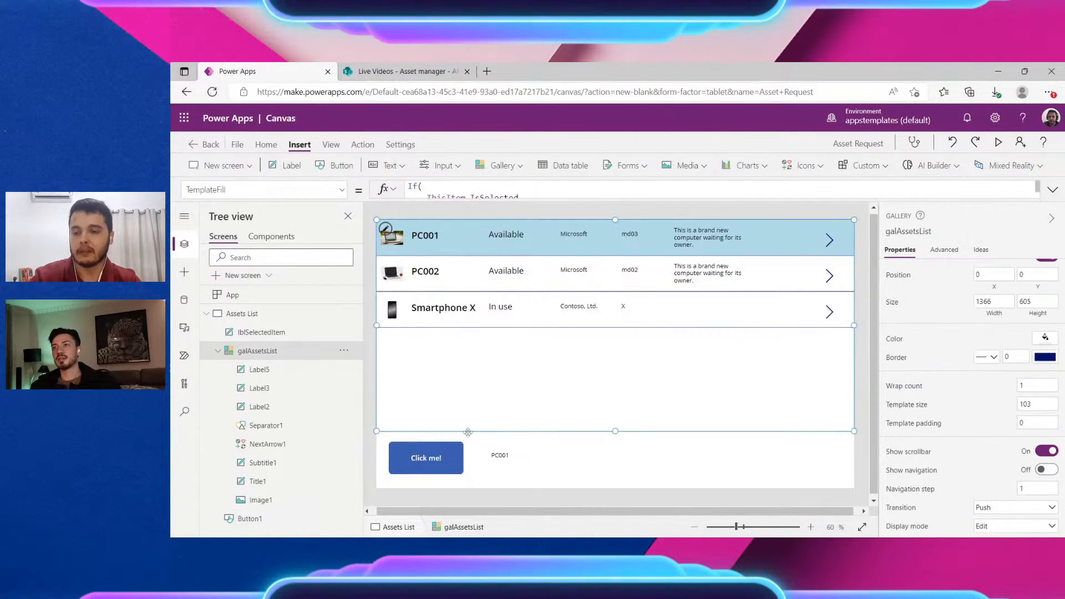
Move the lblSelectedItem label to about X 304, Y 644 so it aligns with the middle of the Click me! button
{"action": "left_click", "coordinate": [509, 459]}
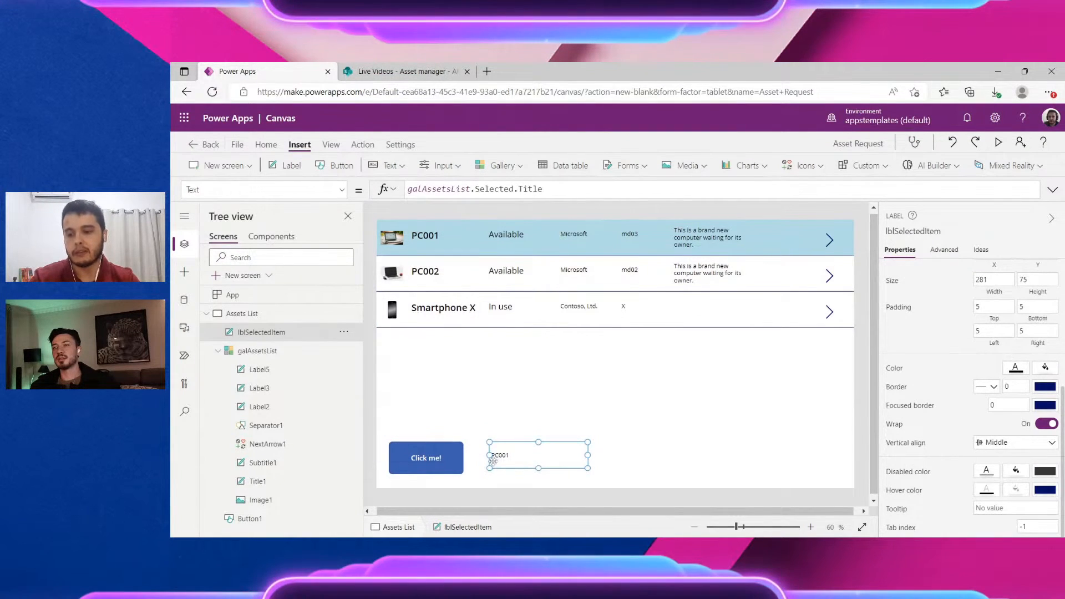
{"action": "left_click_drag", "start_coordinate": [493, 460], "coordinate": [486, 463]}
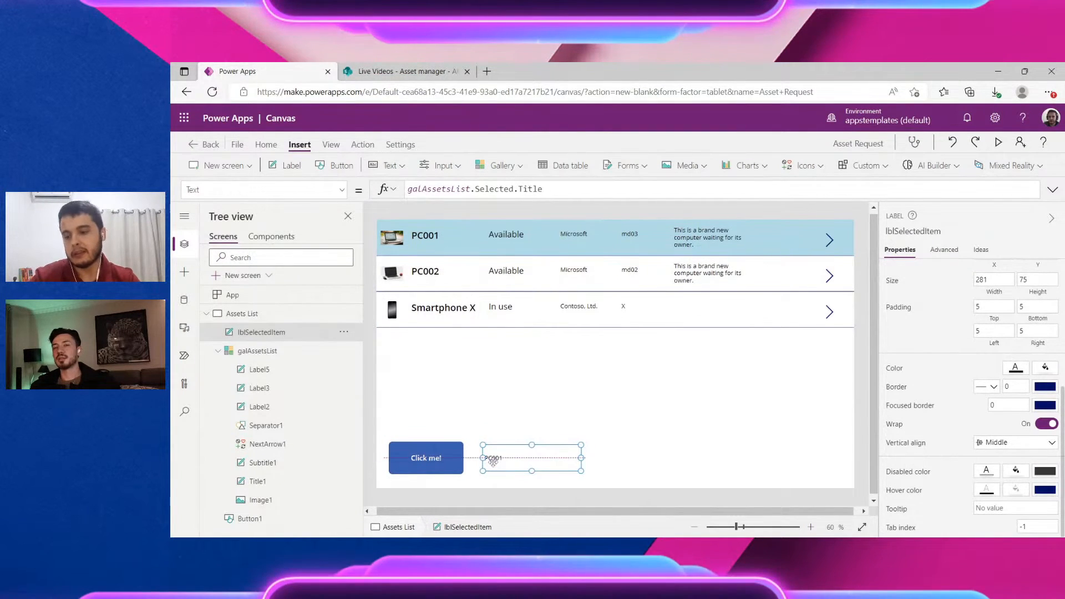
{"action": "left_click", "coordinate": [678, 472]}
{"action": "left_click", "coordinate": [549, 448]}
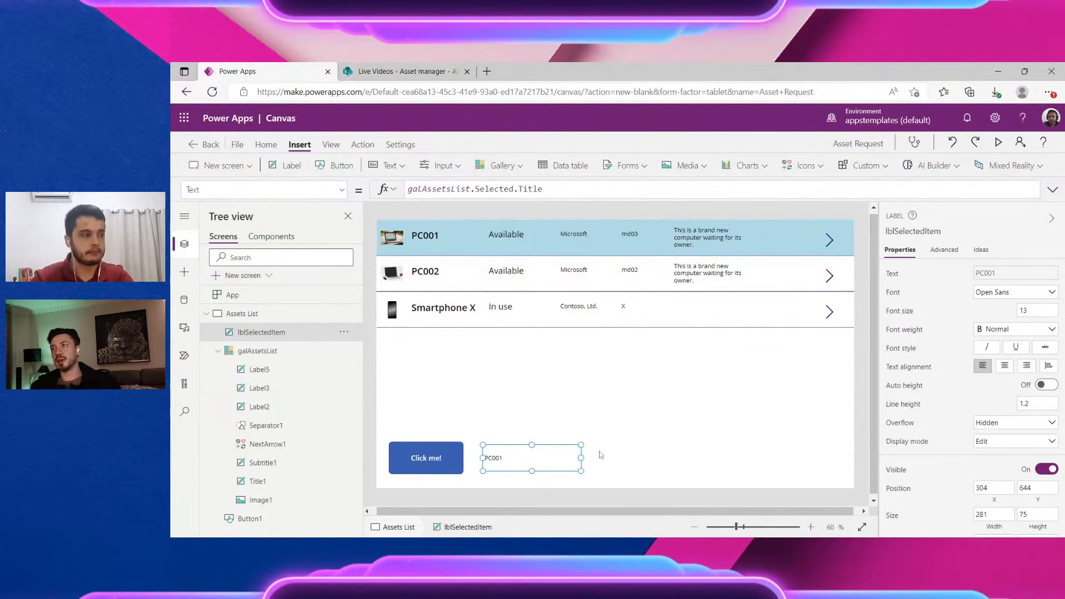
Preview the app, zoom in on the PC001 row's arrow to examine its hover color, and close the preview
{"action": "left_click", "coordinate": [998, 143]}
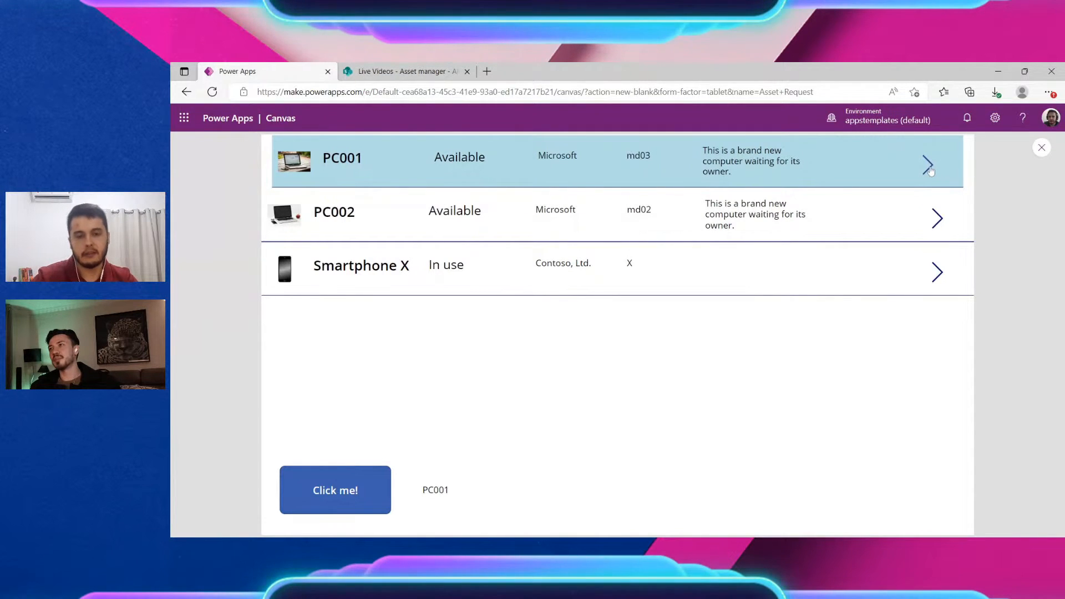
{"action": "scroll", "coordinate": [1017, 169], "scroll_direction": "up", "scroll_amount": 5}
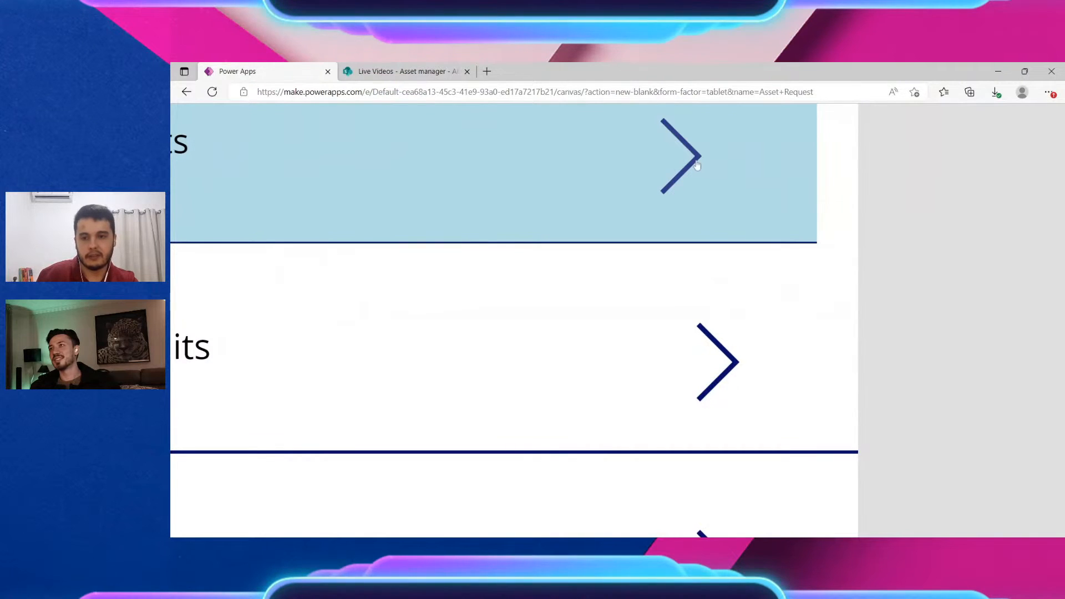
{"action": "scroll", "coordinate": [1037, 161], "scroll_direction": "down", "scroll_amount": 5}
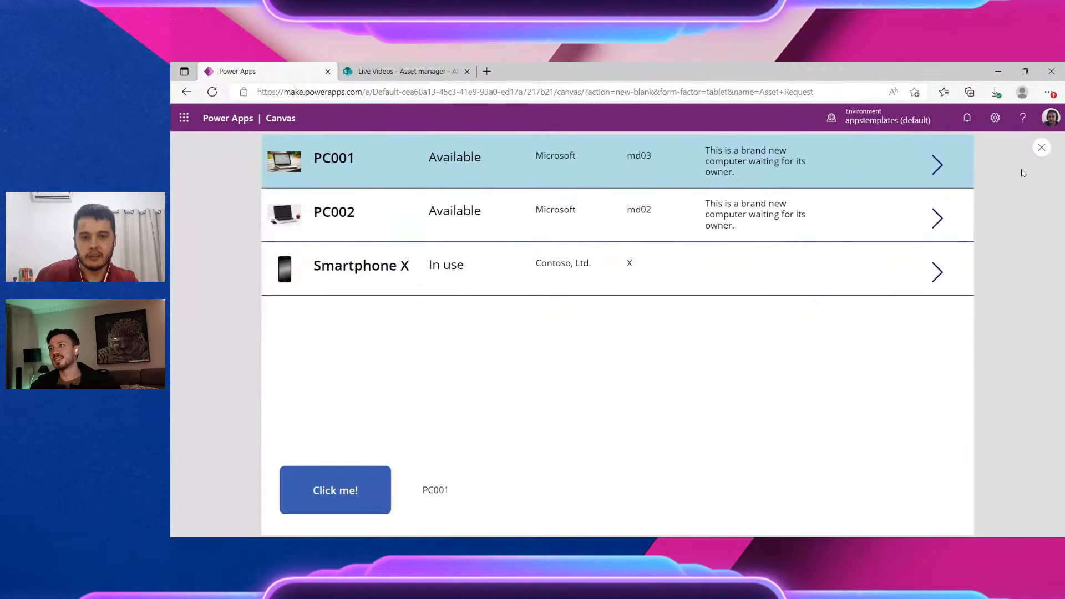
{"action": "left_click", "coordinate": [1041, 155]}
Move the NextArrow1 icon to about X 1283, Y 22 and comment out its HoverColor formula with //
{"action": "left_click", "coordinate": [827, 236]}
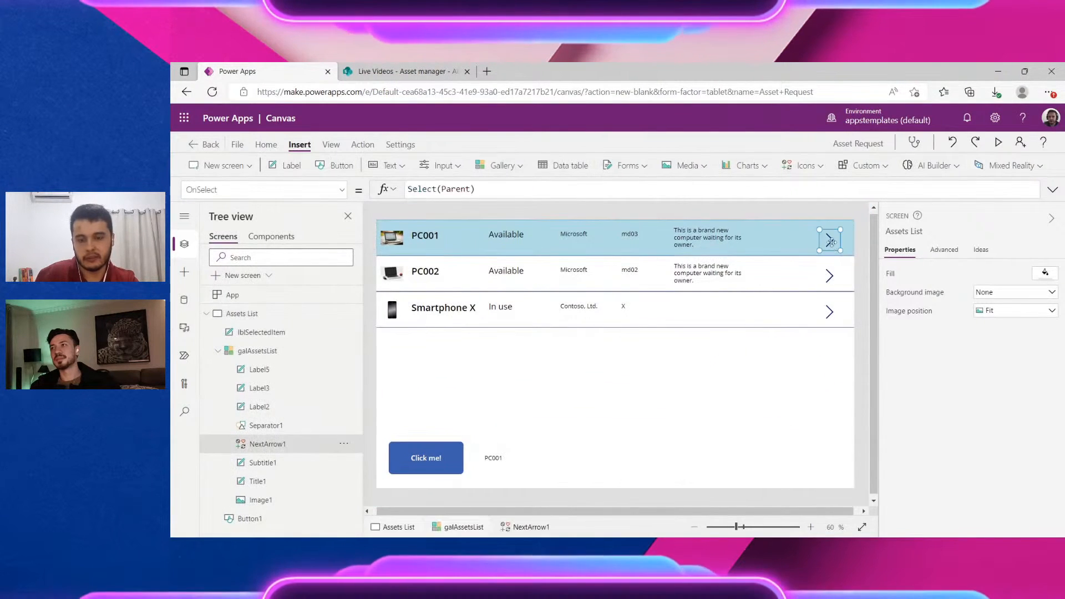
{"action": "left_click_drag", "start_coordinate": [826, 235], "coordinate": [834, 235]}
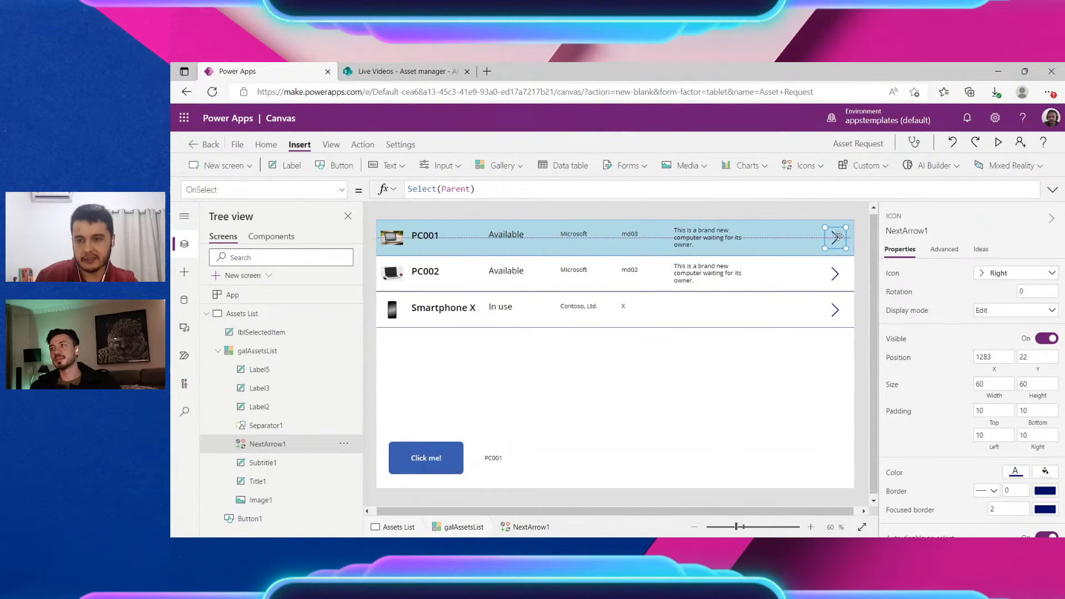
{"action": "scroll", "coordinate": [1024, 431], "scroll_direction": "down", "scroll_amount": 2}
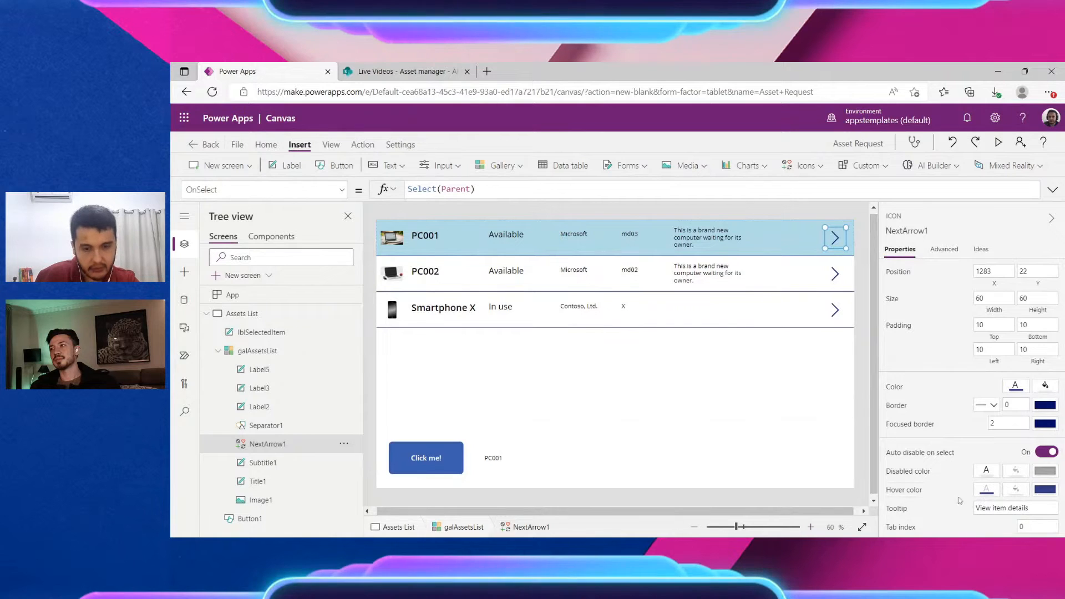
{"action": "left_click", "coordinate": [987, 493]}
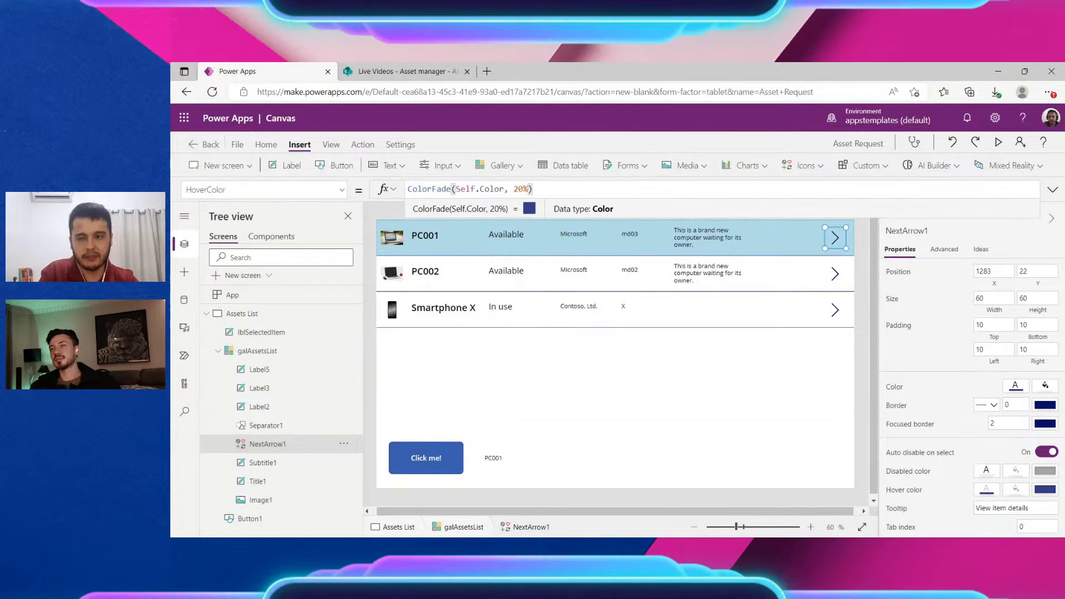
{"action": "left_click_drag", "start_coordinate": [428, 190], "coordinate": [408, 189]}
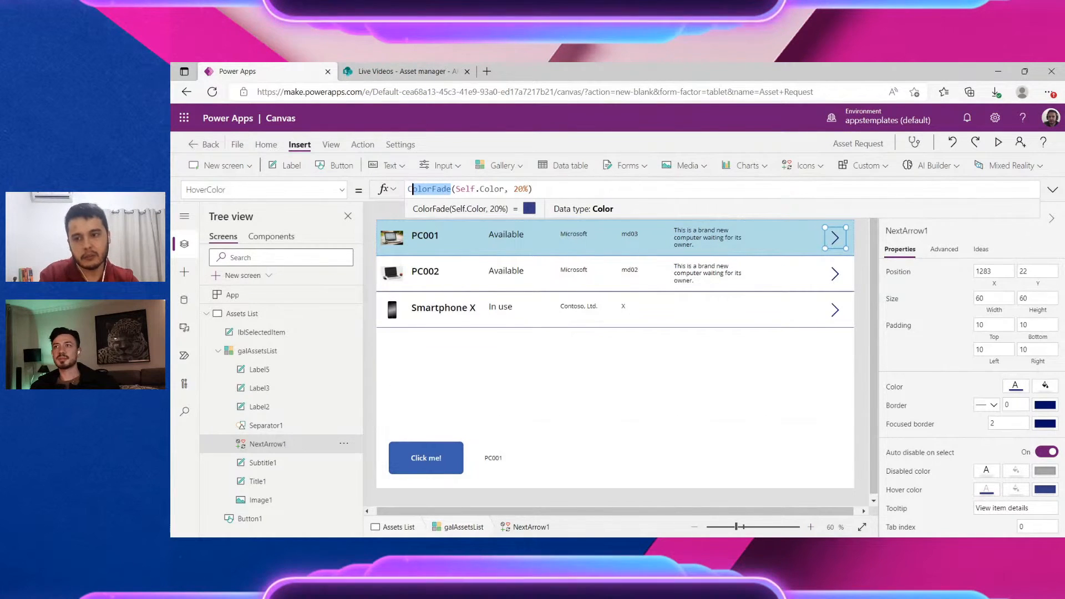
{"action": "left_click", "coordinate": [534, 189]}
{"action": "key", "text": "ctrl+a"}
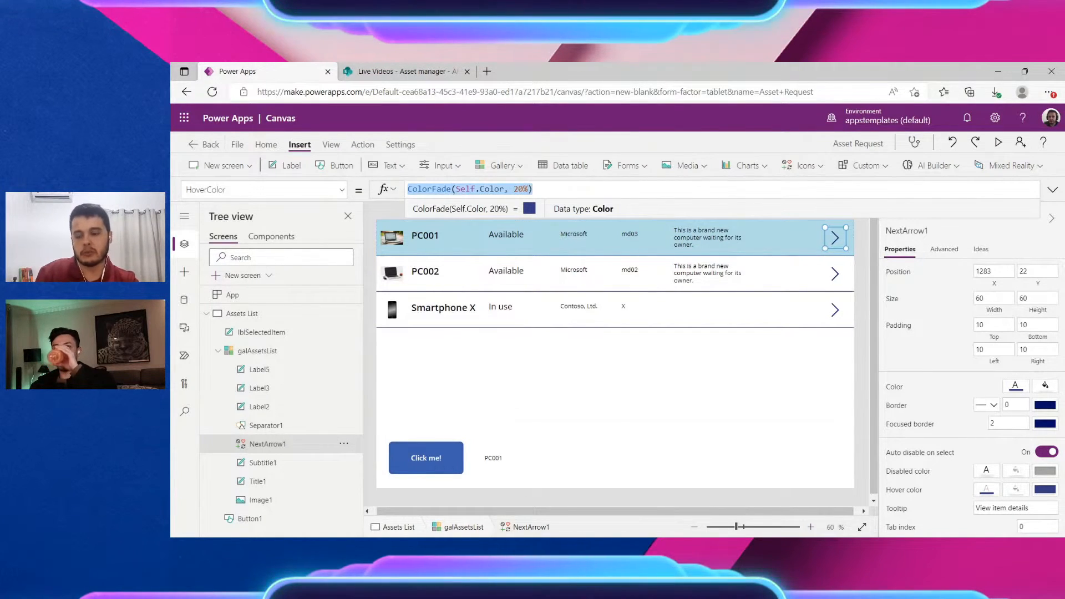
{"action": "left_click", "coordinate": [408, 190]}
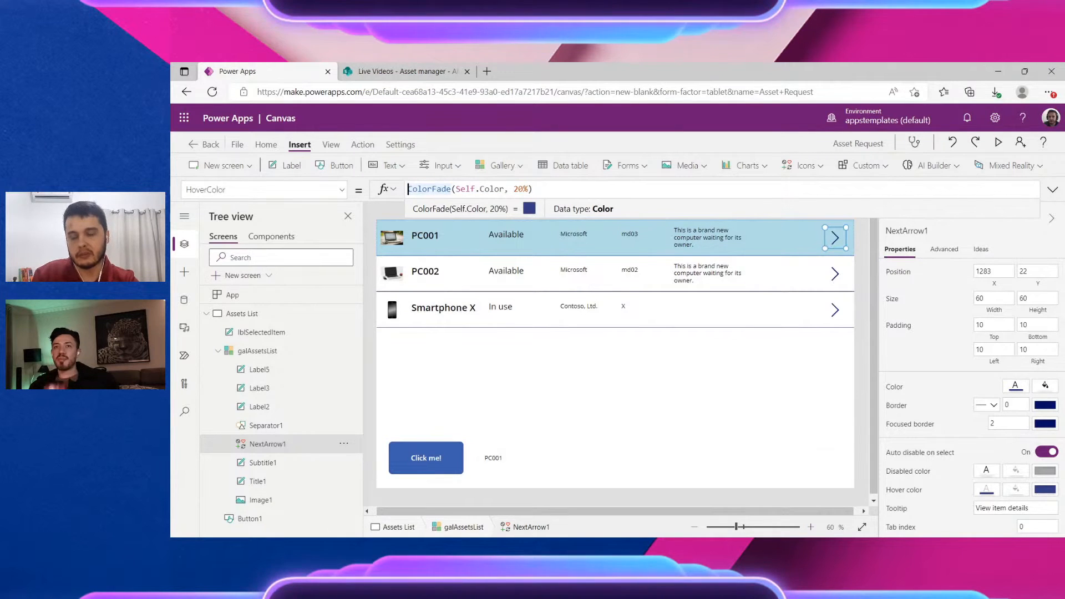
{"action": "type", "text": "//"}
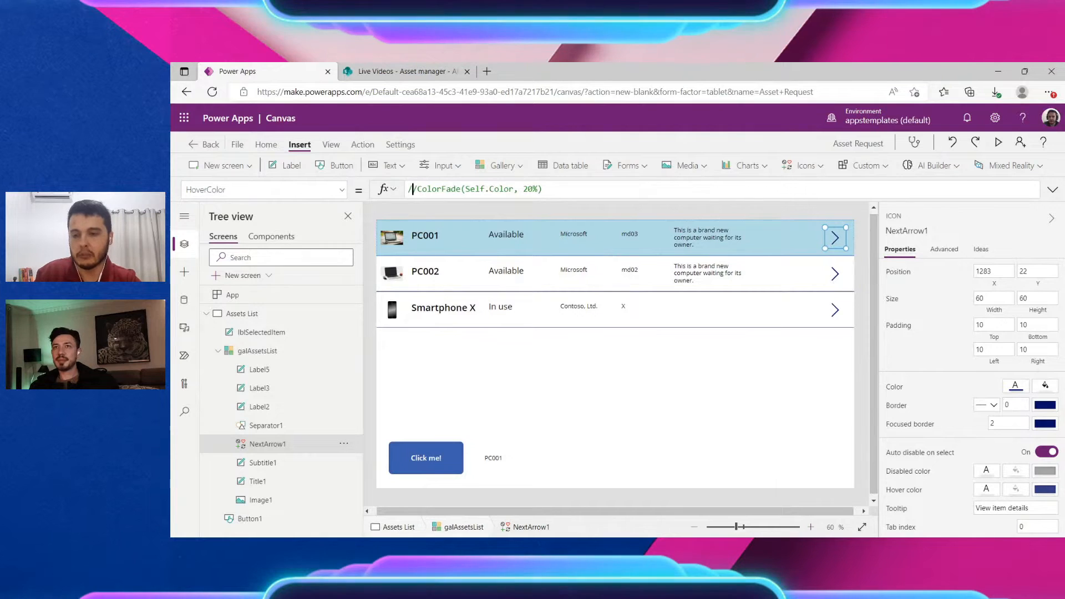
Set NextArrow1's HoverColor to Red on a new line above the commented-out formula, and check the arrow in the app preview
{"action": "left_click", "coordinate": [413, 190]}
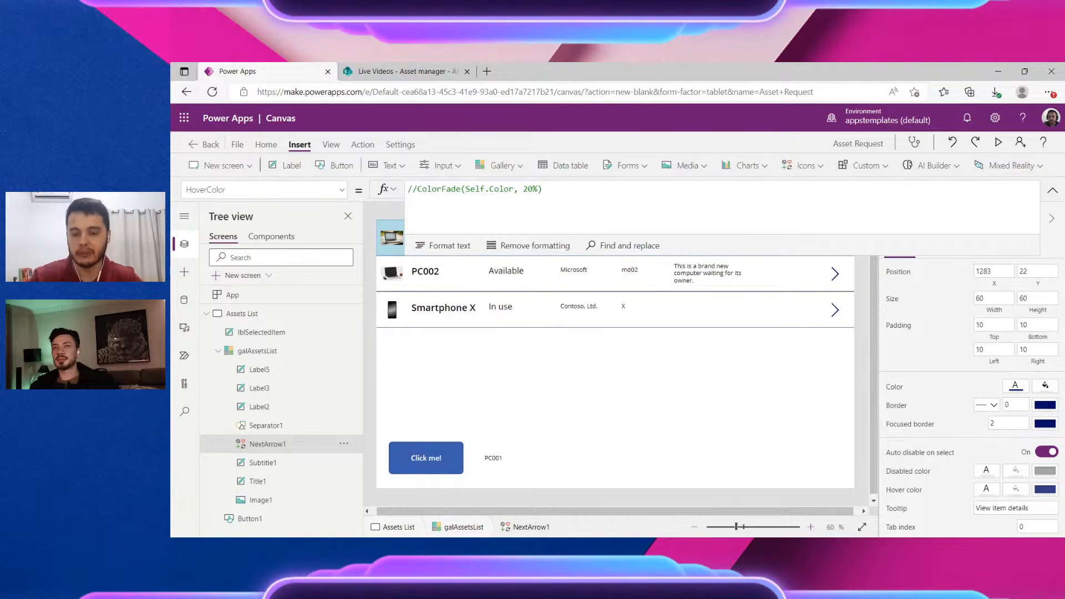
{"action": "key", "text": "Return"}
{"action": "key", "text": "Up"}
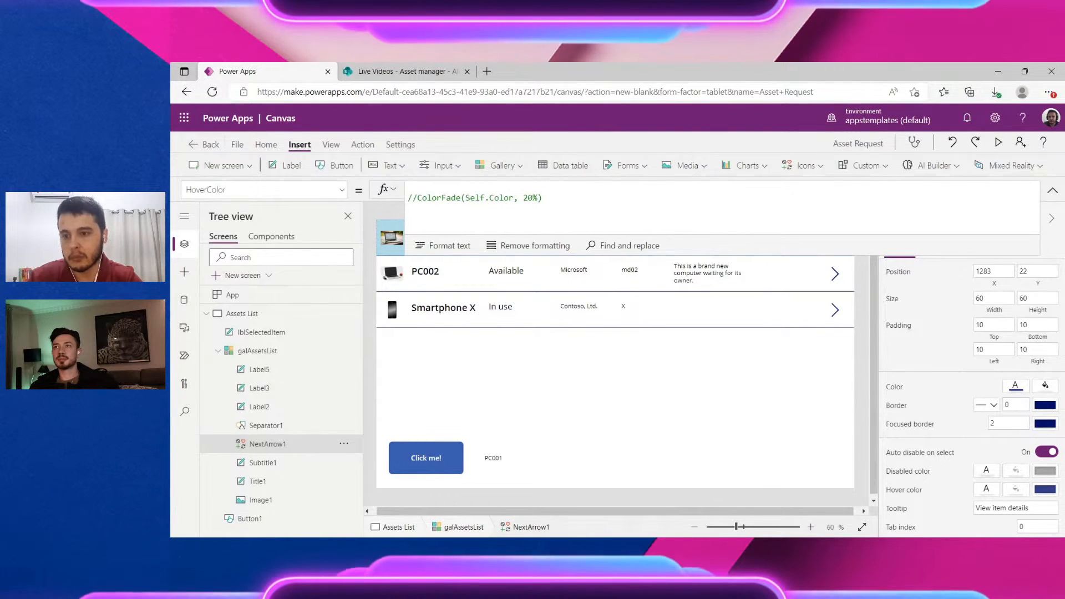
{"action": "type", "text": "Red"}
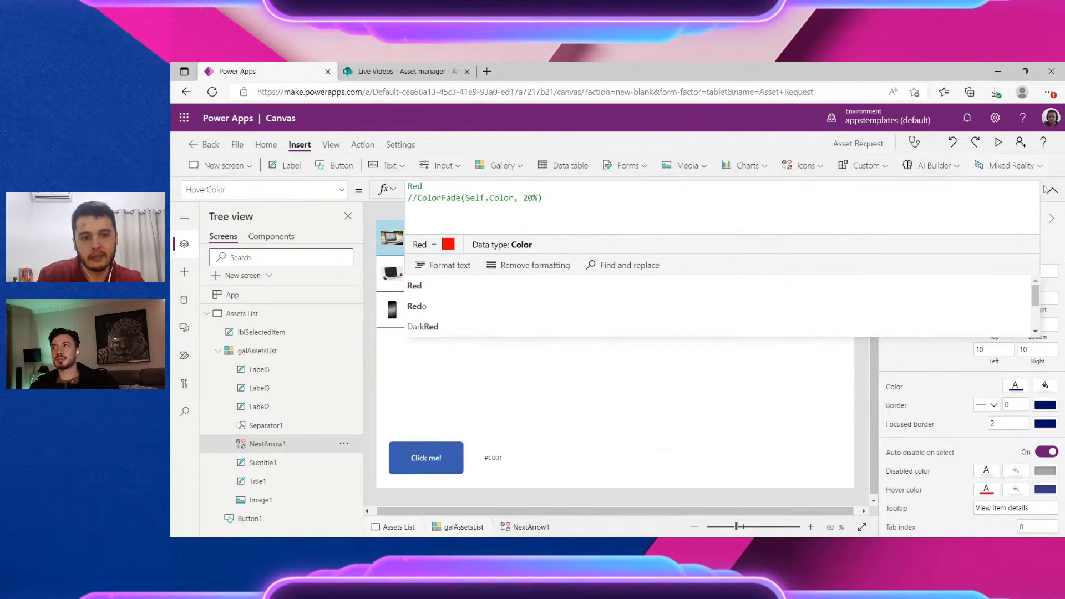
{"action": "left_click", "coordinate": [1052, 191]}
{"action": "left_click", "coordinate": [998, 143]}
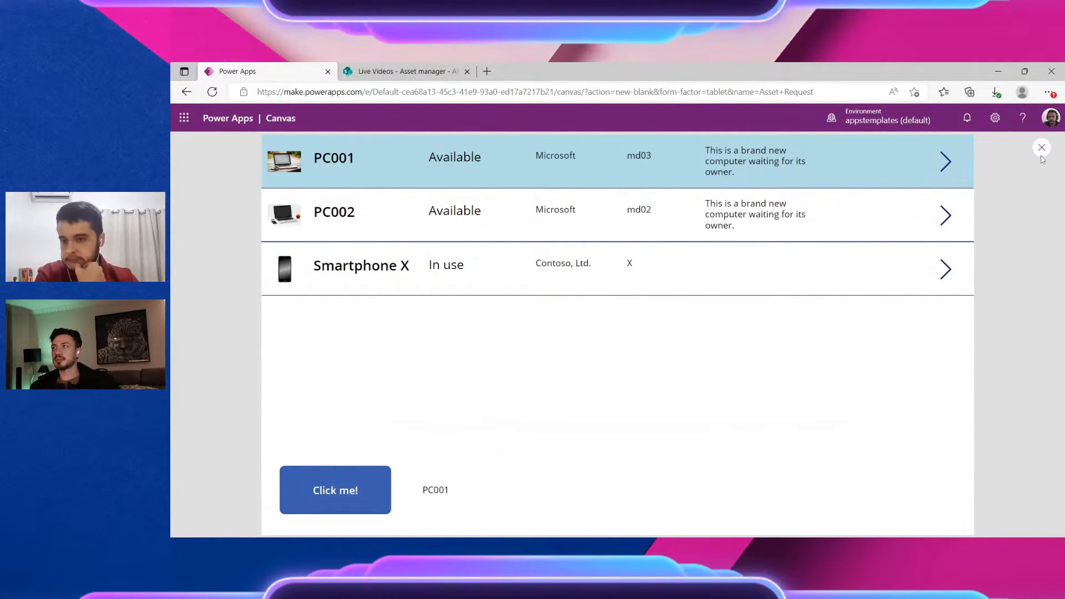
{"action": "left_click", "coordinate": [1042, 148]}
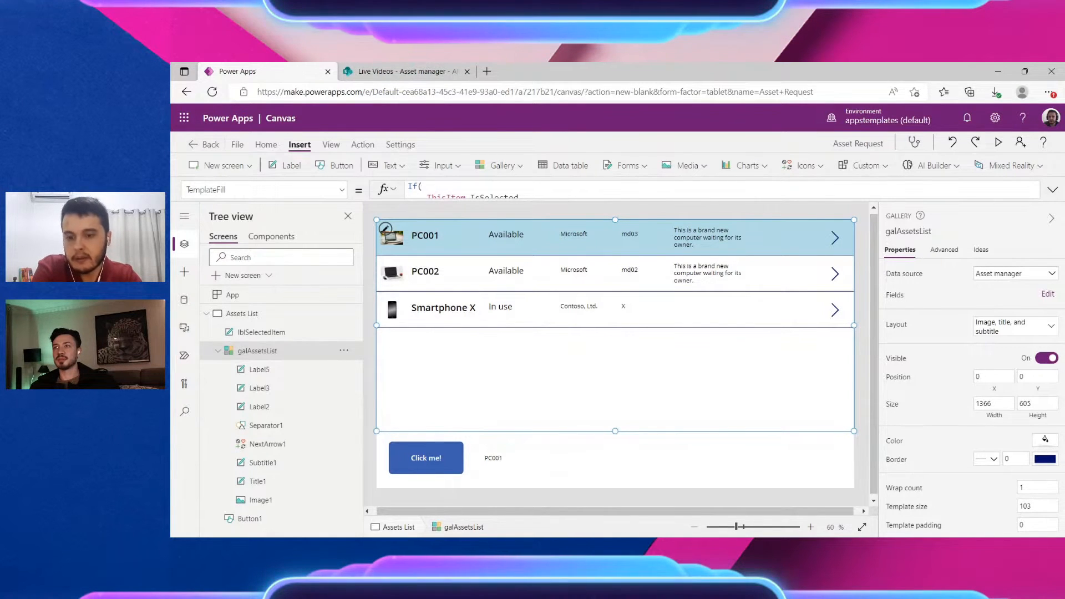
Shift the galAssetsList gallery down slightly to about Y 9
{"action": "left_click_drag", "start_coordinate": [704, 392], "coordinate": [703, 394]}
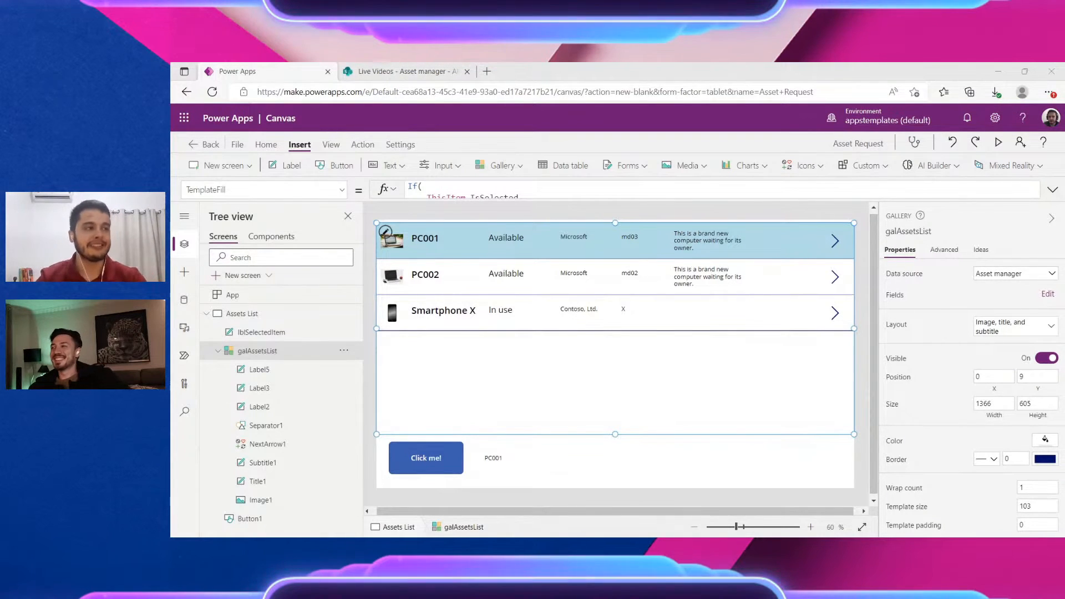
{"action": "left_click", "coordinate": [551, 413]}
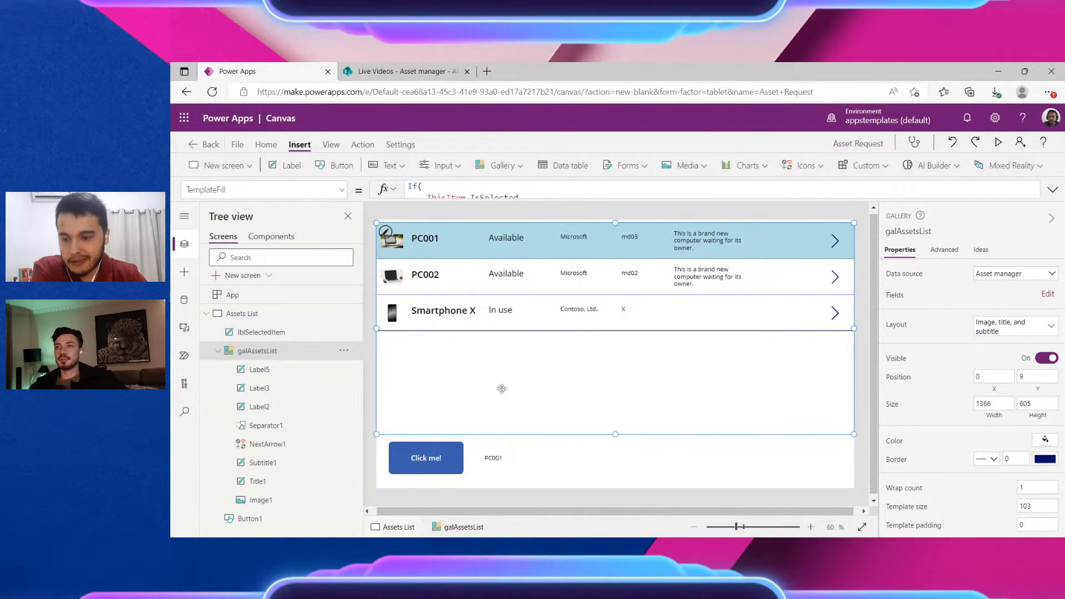
Reduce the height of the galAssetsList gallery to about 576
{"action": "left_click_drag", "start_coordinate": [615, 435], "coordinate": [615, 425]}
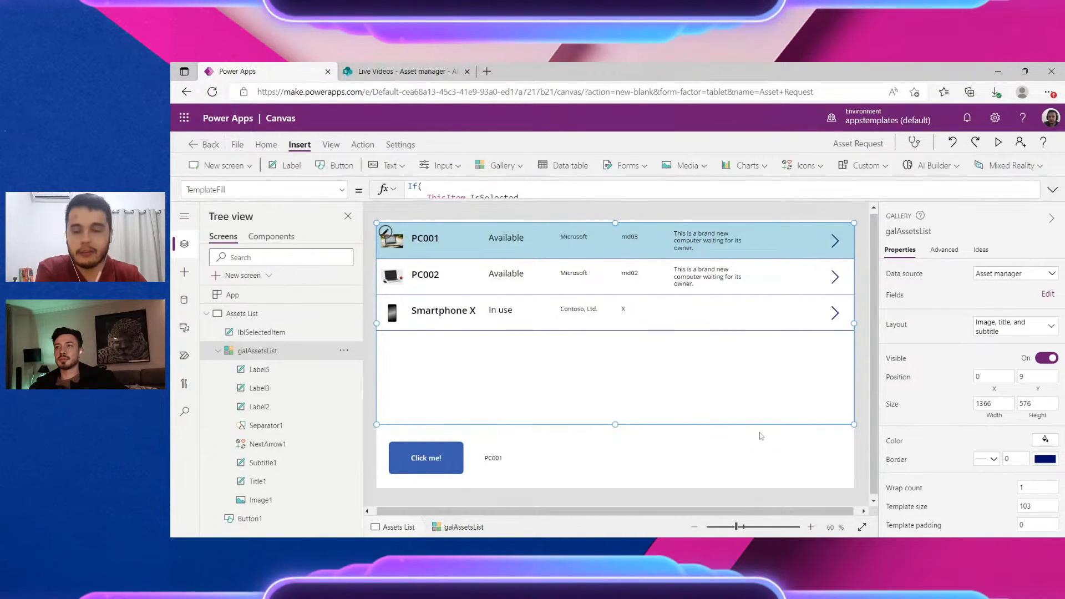
{"action": "left_click", "coordinate": [863, 334]}
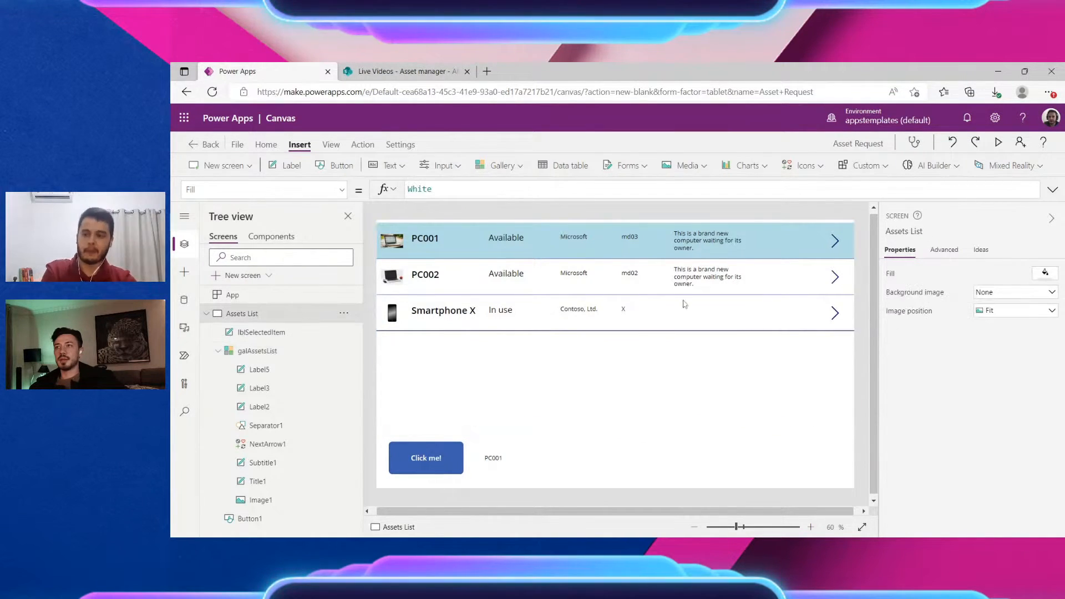
{"action": "left_click", "coordinate": [206, 314]}
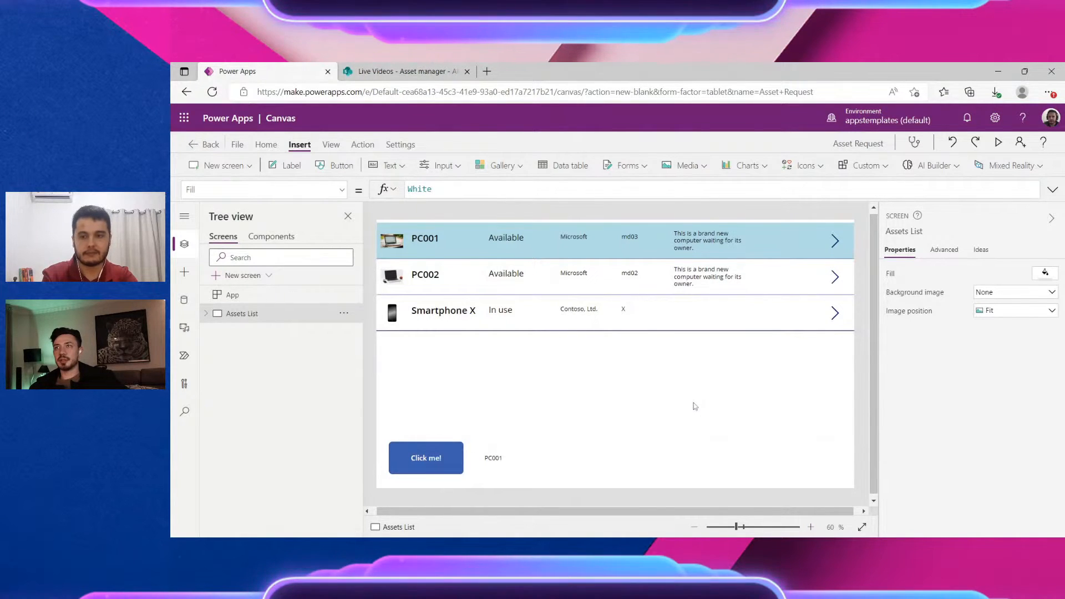
{"action": "left_click", "coordinate": [693, 403]}
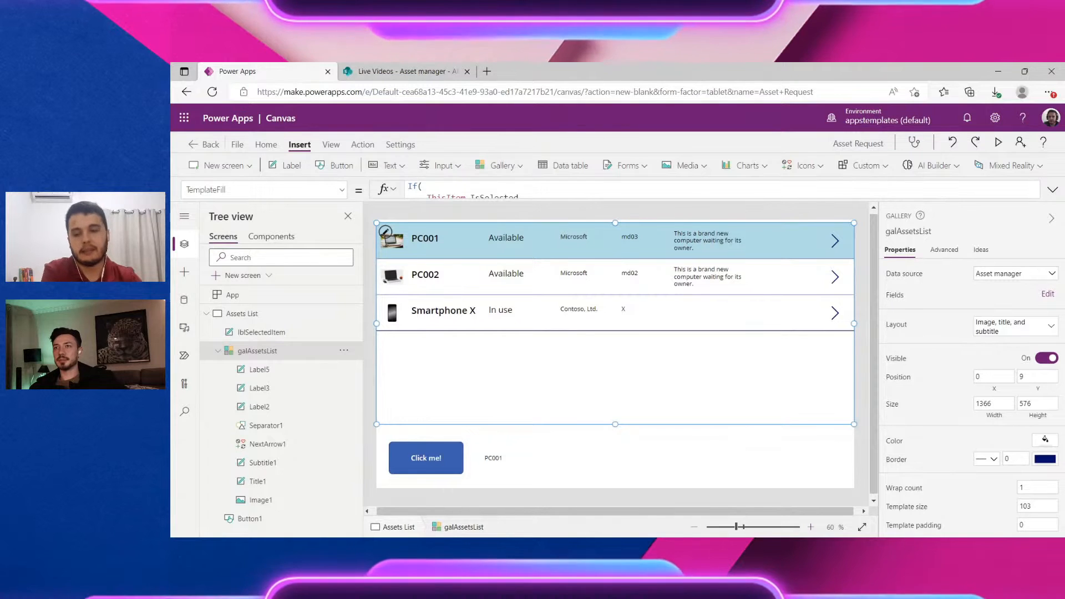
Shorten the Click me! button and the selected-item label to a height of about 69 and shift them nearer the screen's lower edge
{"action": "left_click", "coordinate": [418, 459]}
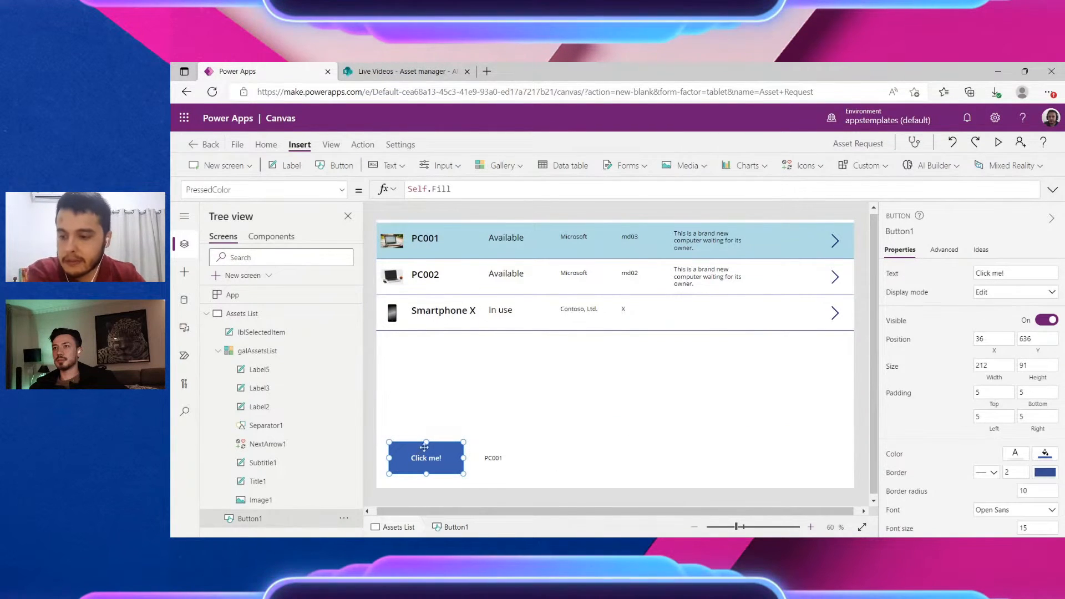
{"action": "left_click_drag", "start_coordinate": [426, 442], "coordinate": [545, 481]}
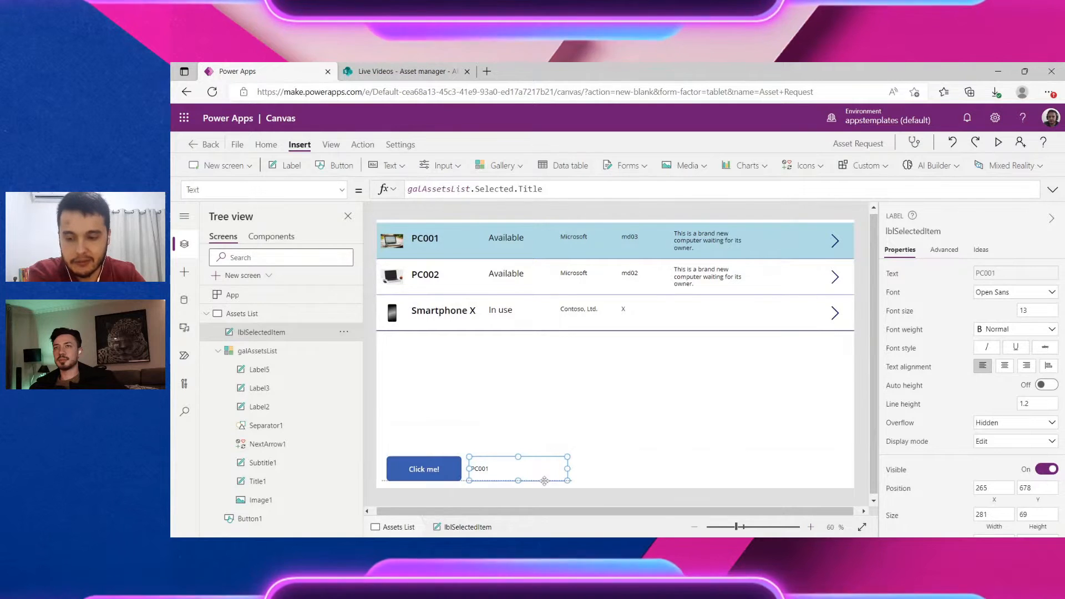
{"action": "left_click", "coordinate": [619, 403]}
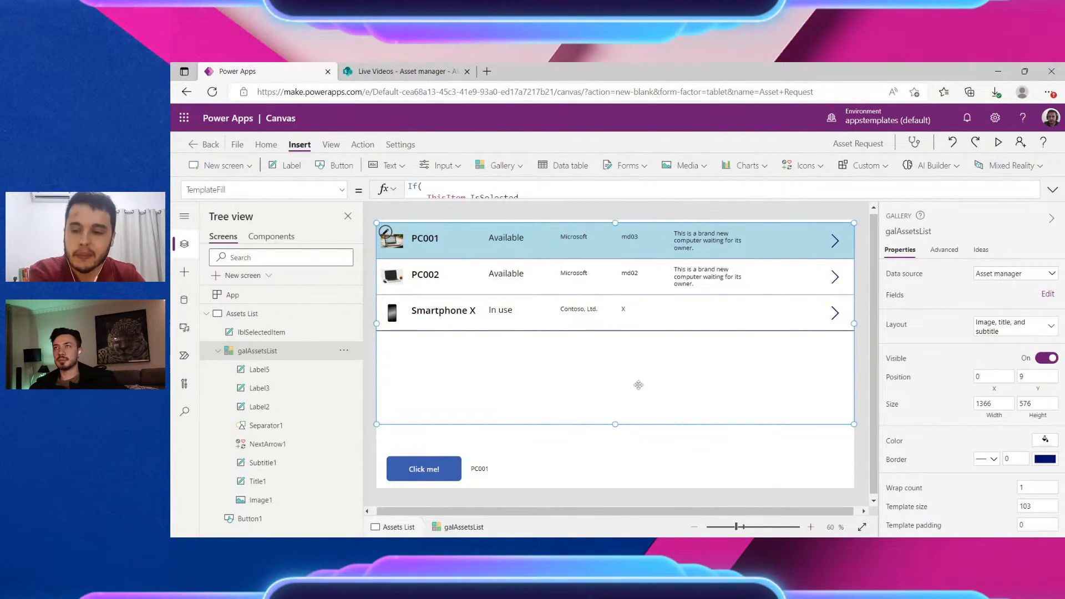
Move the galAssetsList gallery down to about Y 81, leaving free space above its first row
{"action": "left_click", "coordinate": [670, 476]}
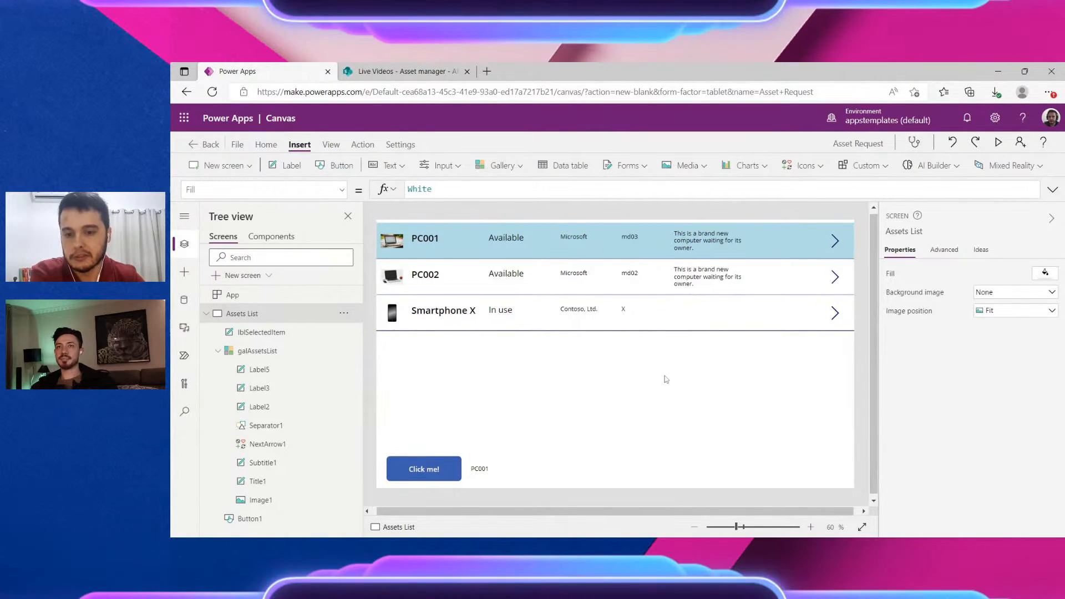
{"action": "left_click_drag", "start_coordinate": [642, 363], "coordinate": [643, 384]}
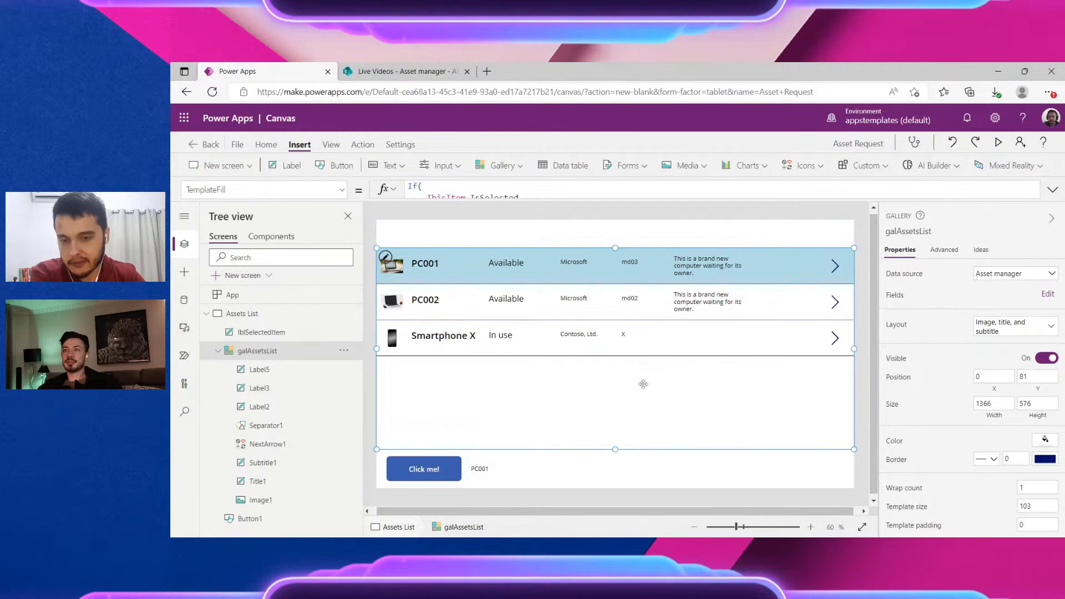
{"action": "left_click", "coordinate": [501, 220]}
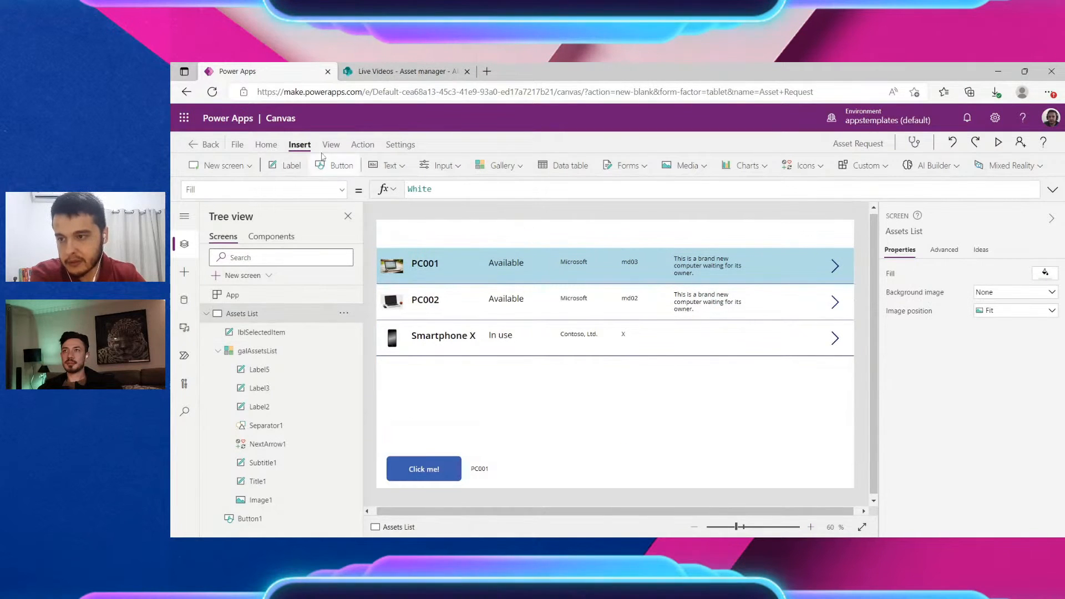
Insert a text input and place it in the free space above the gallery, near the screen's left margin
{"action": "left_click", "coordinate": [388, 165]}
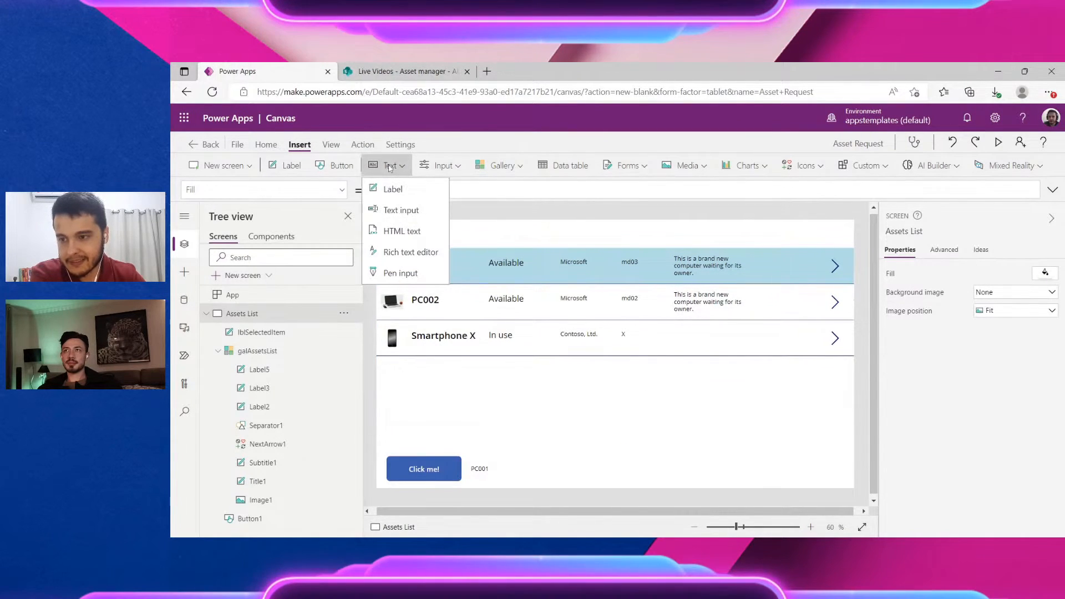
{"action": "left_click", "coordinate": [411, 210]}
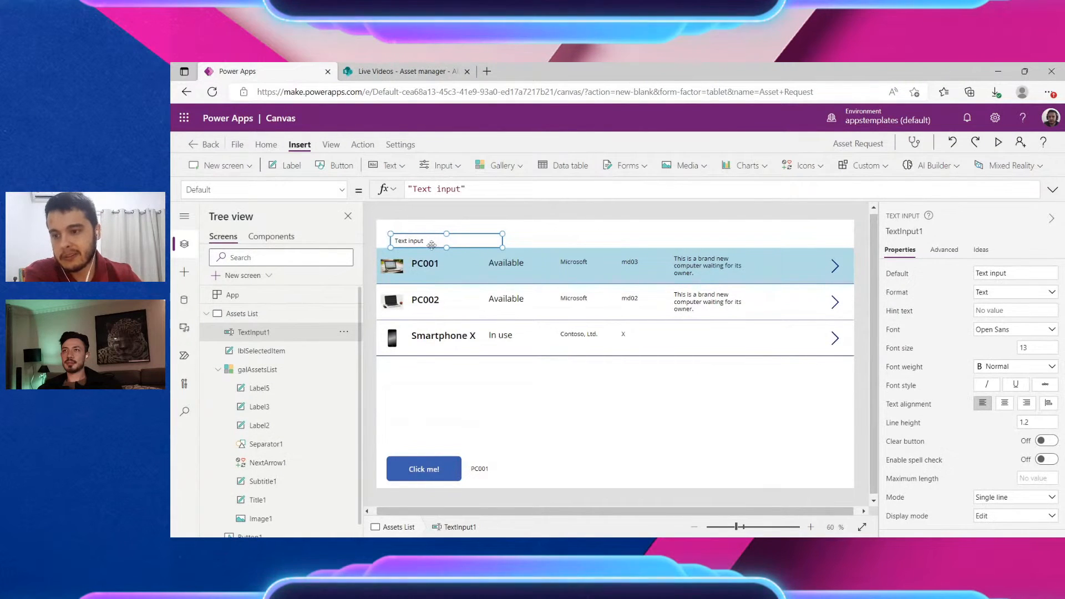
{"action": "left_click_drag", "start_coordinate": [432, 245], "coordinate": [421, 236]}
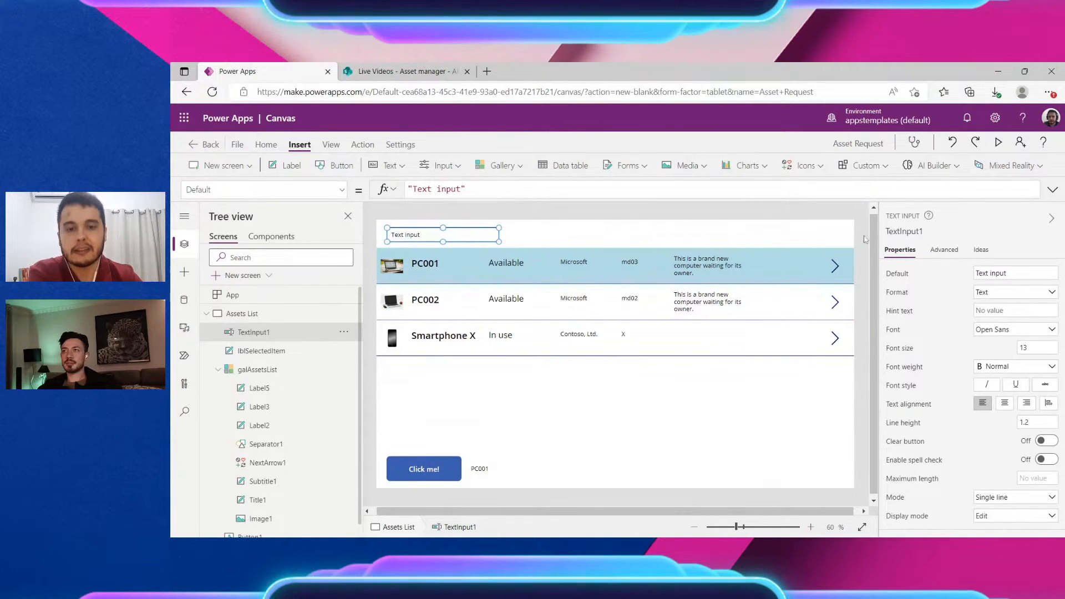
Preview the app and replace the content of the text input above the gallery with PC001
{"action": "left_click", "coordinate": [998, 142]}
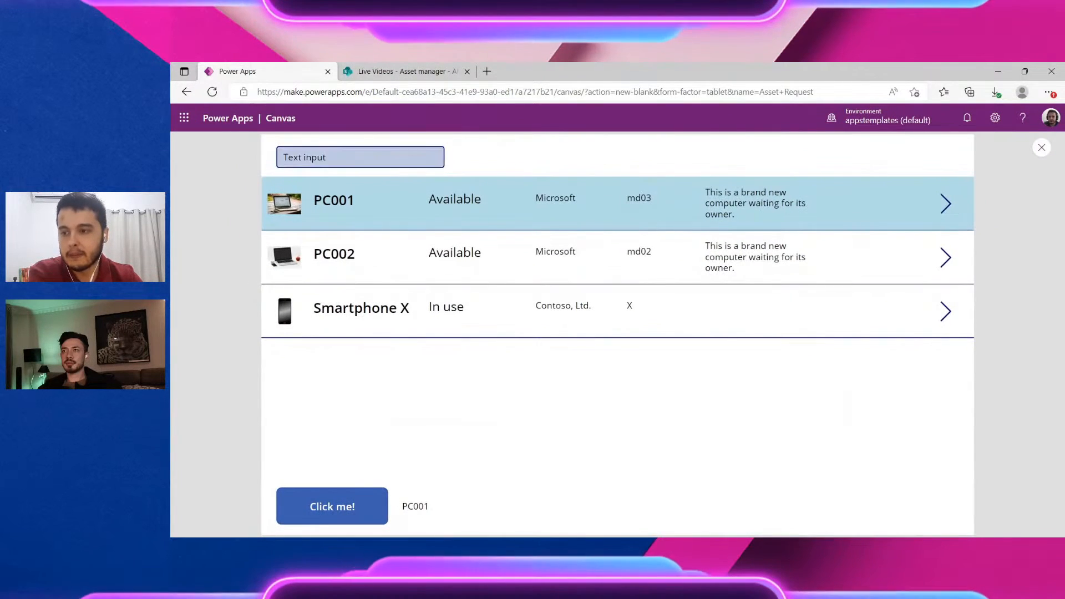
{"action": "left_click", "coordinate": [383, 158]}
{"action": "left_click", "coordinate": [490, 158]}
{"action": "left_click", "coordinate": [383, 158]}
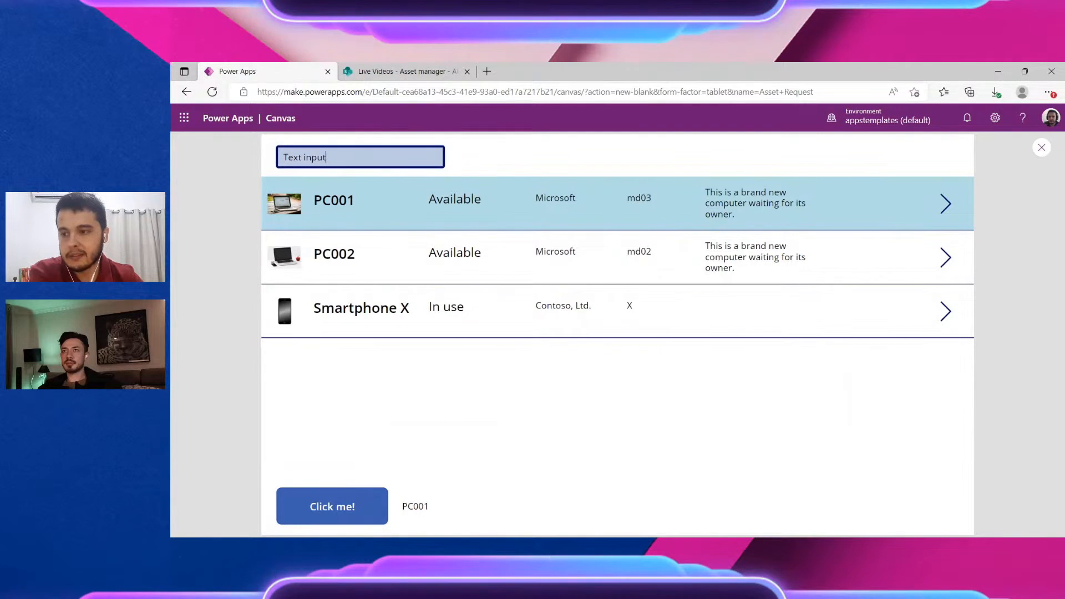
{"action": "left_click_drag", "start_coordinate": [382, 157], "coordinate": [270, 166]}
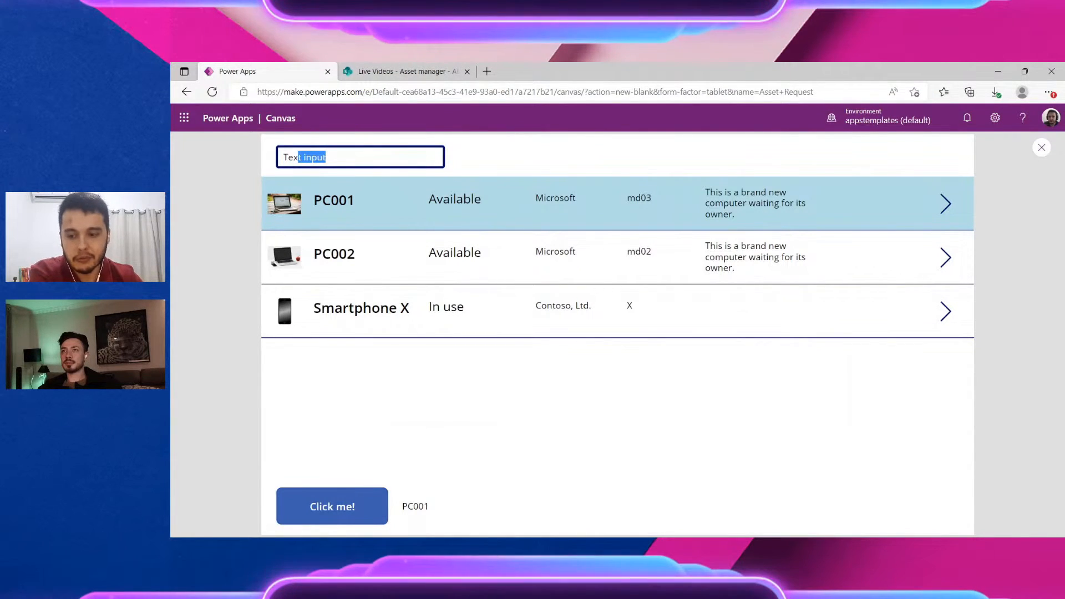
{"action": "left_click_drag", "start_coordinate": [298, 157], "coordinate": [282, 170]}
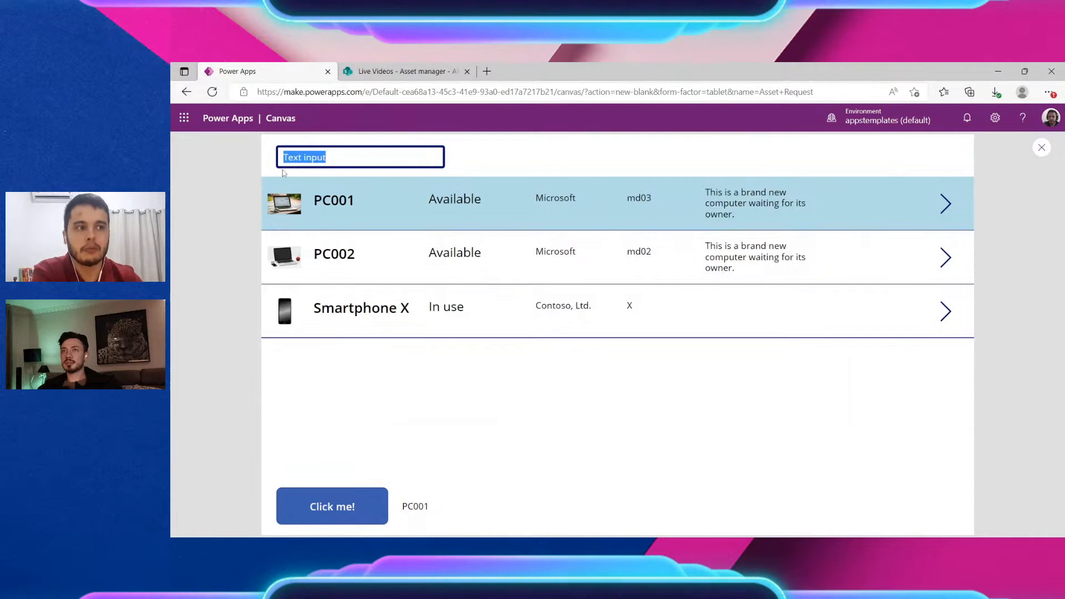
{"action": "left_click", "coordinate": [355, 158]}
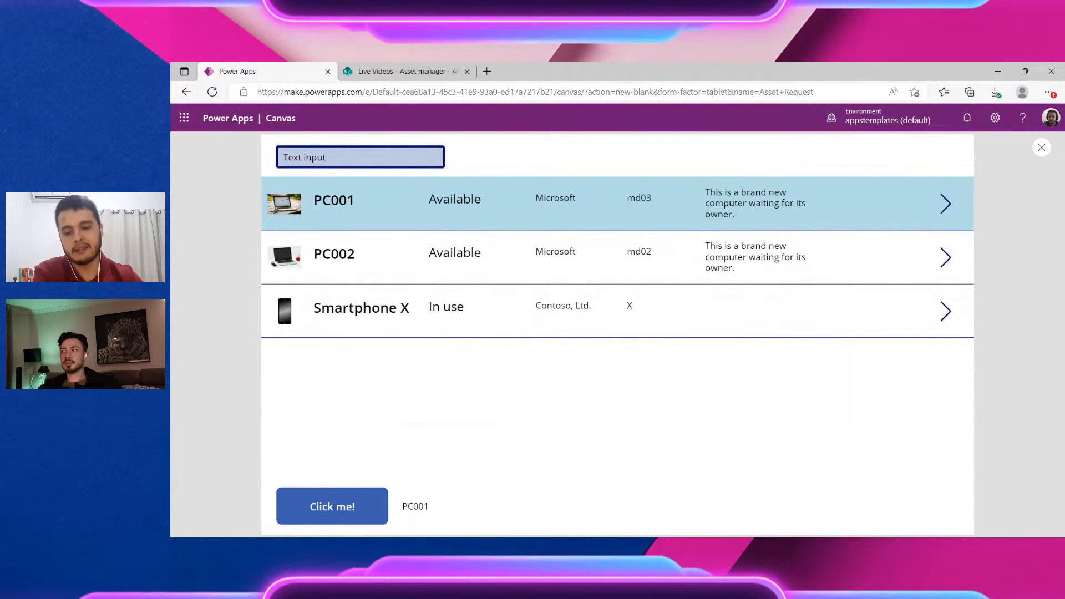
{"action": "key", "text": "ctrl+a"}
{"action": "type", "text": "T"}
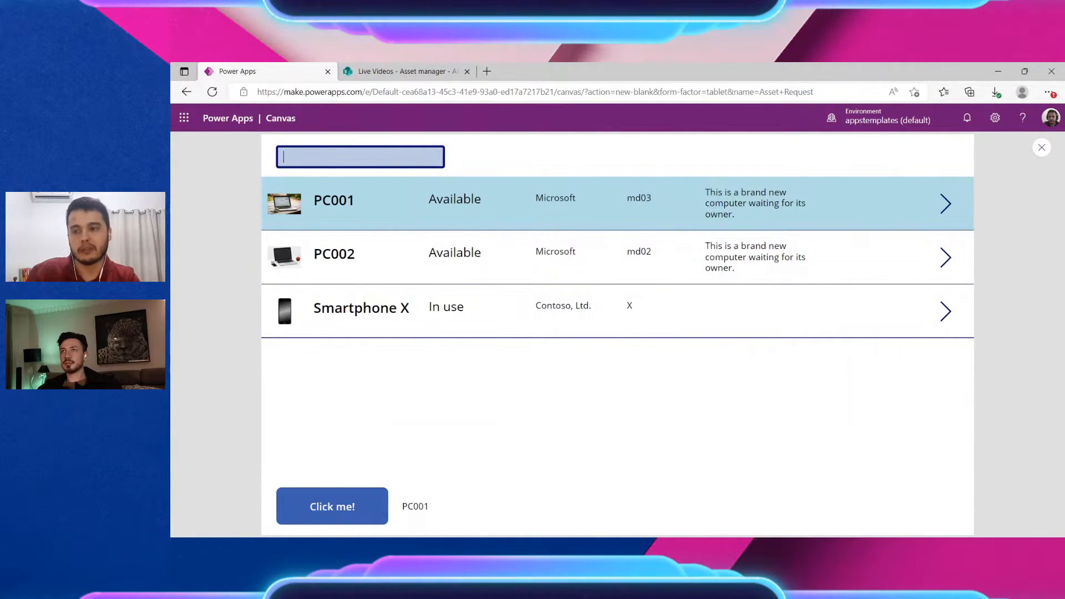
{"action": "type", "text": "PC001"}
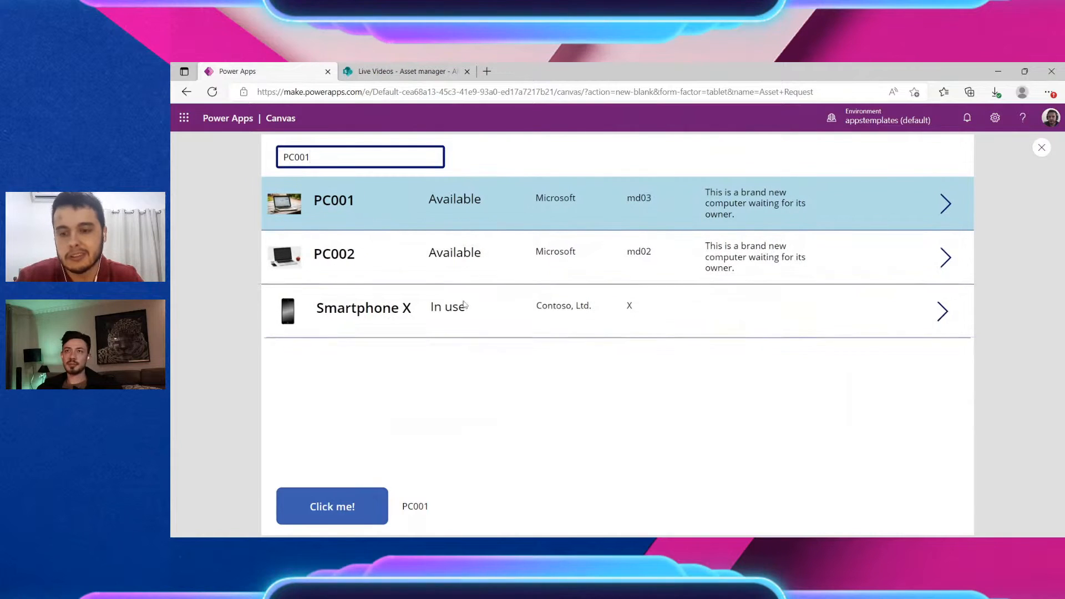
Compare the PC001 text in the text input with the gallery rows and close the preview
{"action": "left_click", "coordinate": [463, 354]}
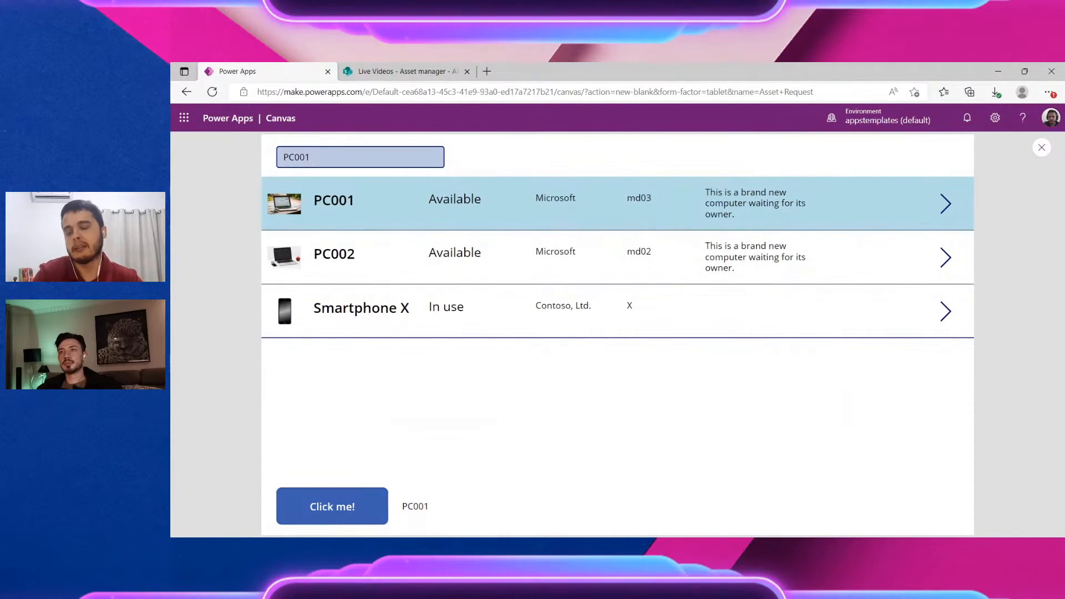
{"action": "left_click", "coordinate": [319, 157]}
{"action": "left_click_drag", "start_coordinate": [317, 158], "coordinate": [279, 164]}
{"action": "left_click", "coordinate": [470, 208]}
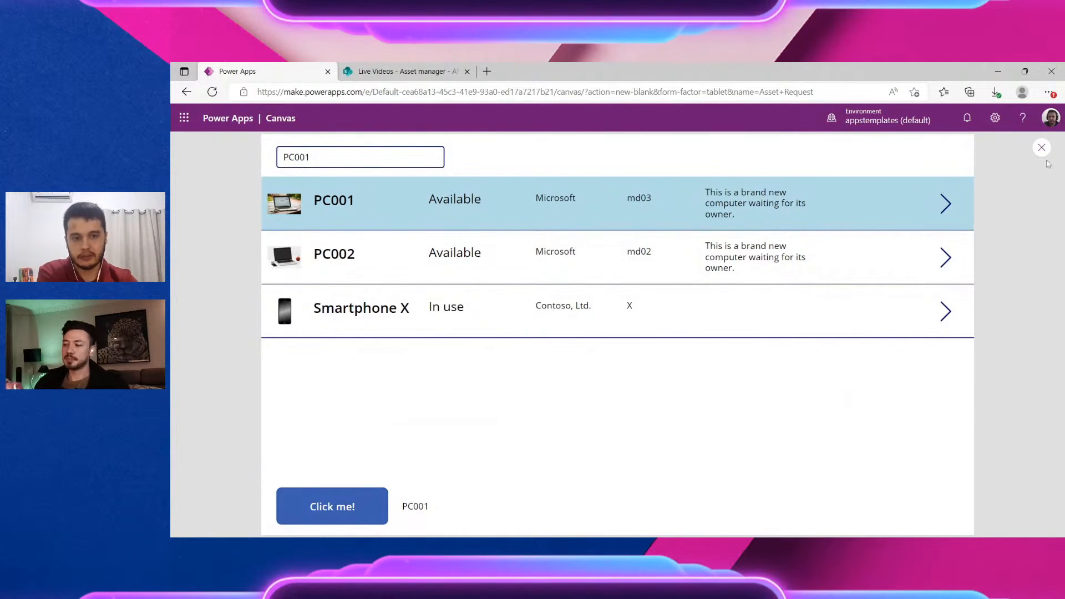
{"action": "key", "text": "Escape"}
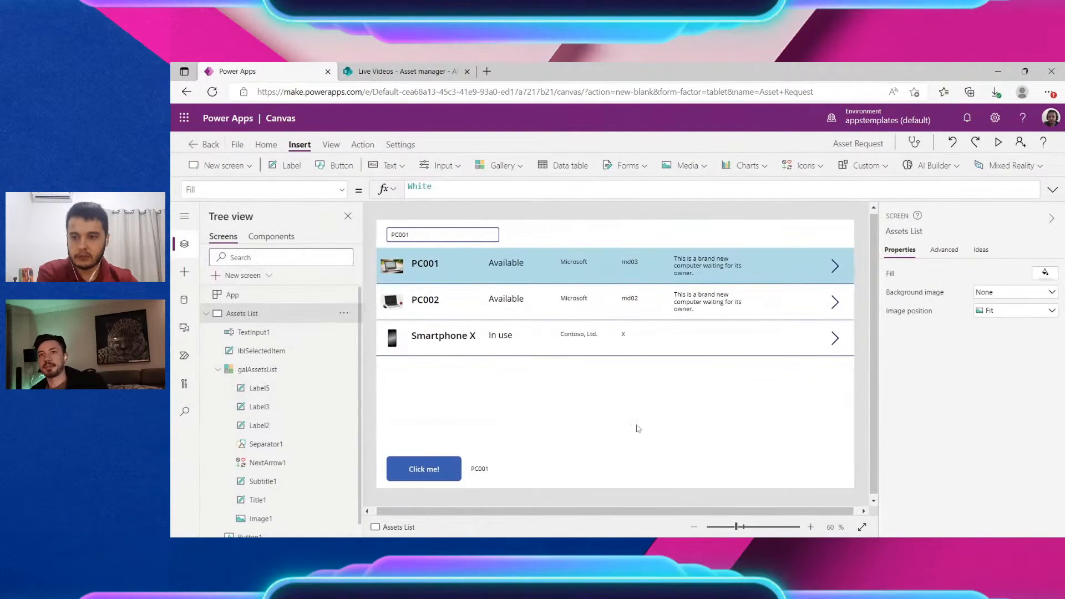
Nudge the text input above the gallery slightly upward
{"action": "left_click", "coordinate": [636, 395]}
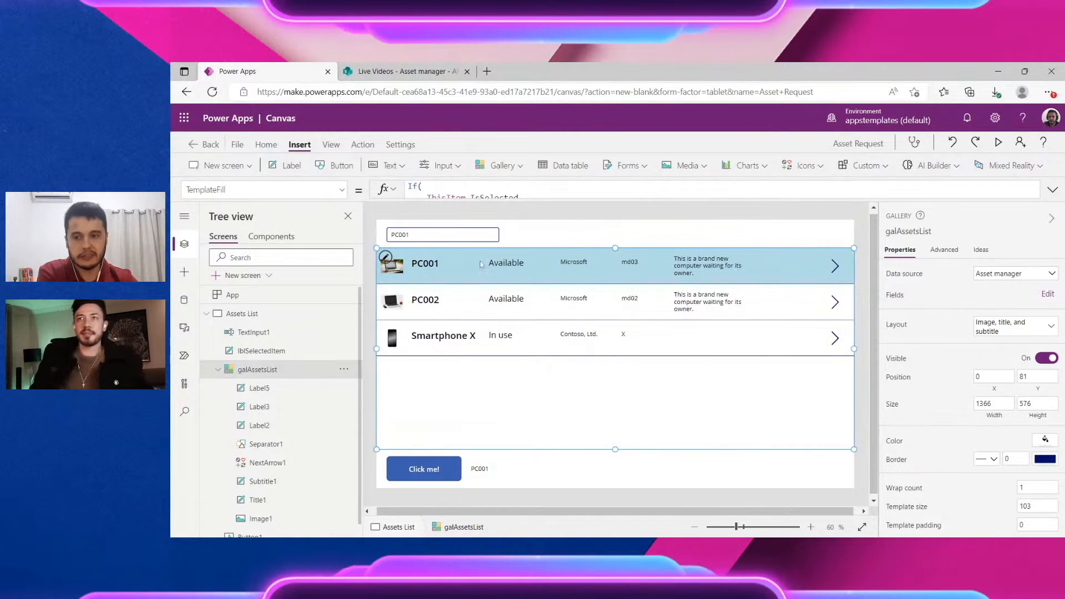
{"action": "left_click", "coordinate": [456, 234]}
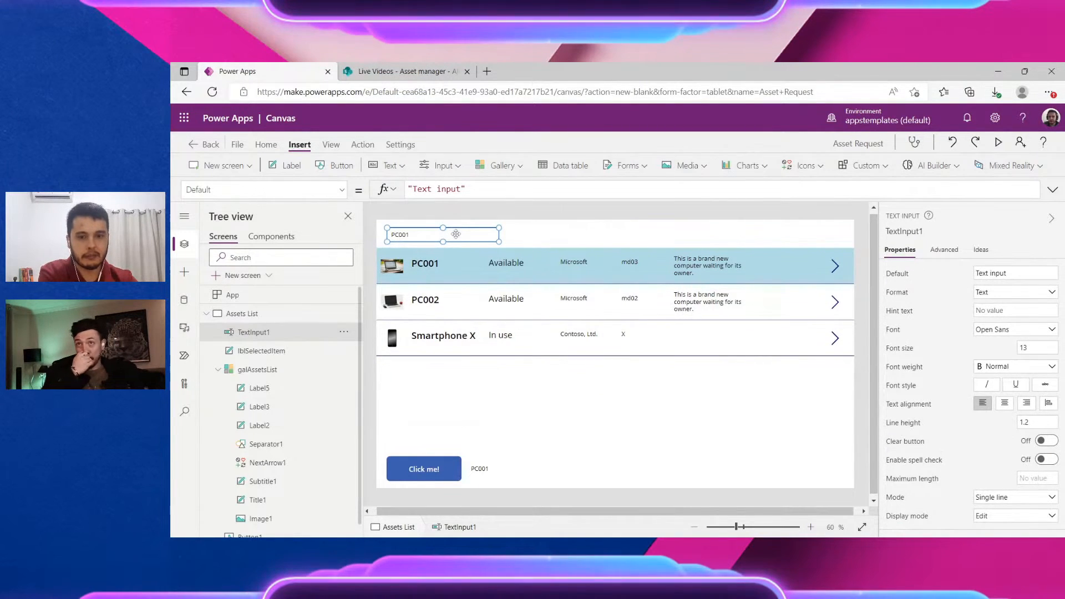
{"action": "left_click_drag", "start_coordinate": [456, 234], "coordinate": [458, 239]}
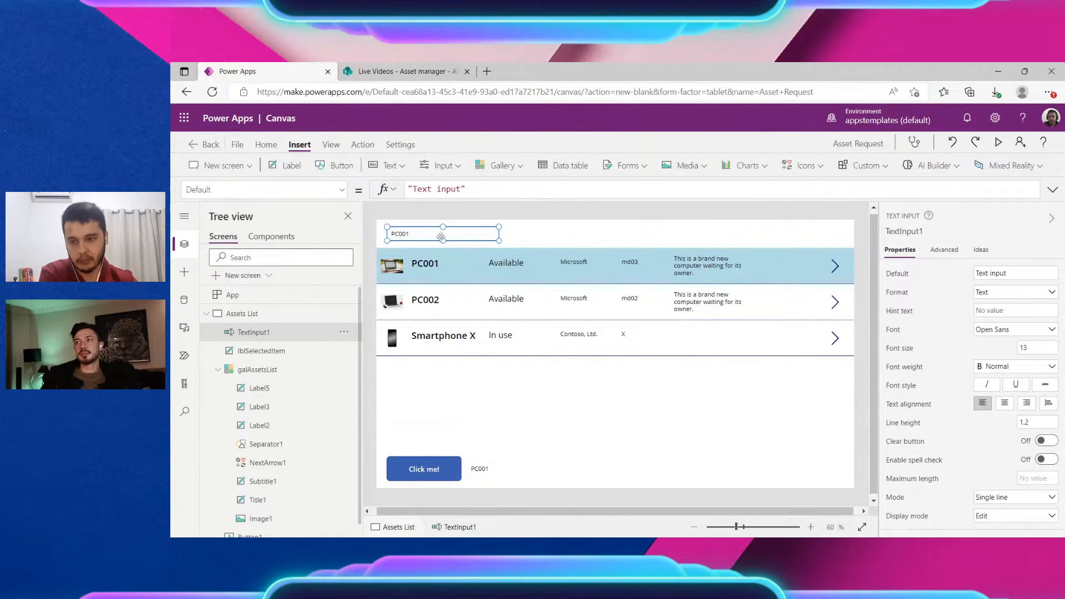
Examine the Items property of galAssetsList and its data source formula
{"action": "left_click", "coordinate": [742, 384]}
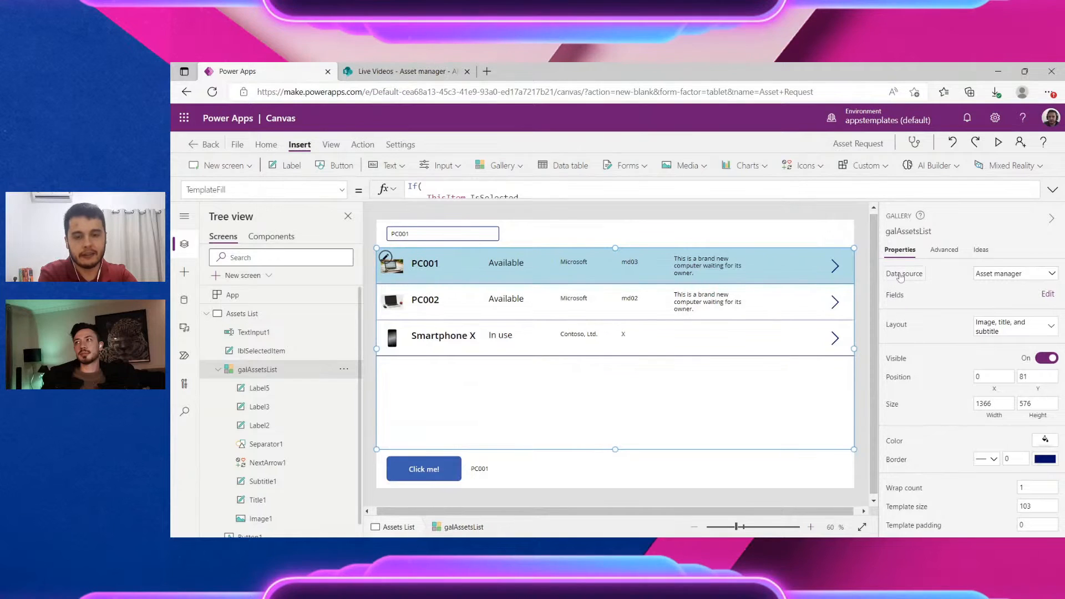
{"action": "left_click", "coordinate": [901, 274]}
{"action": "left_click", "coordinate": [413, 189]}
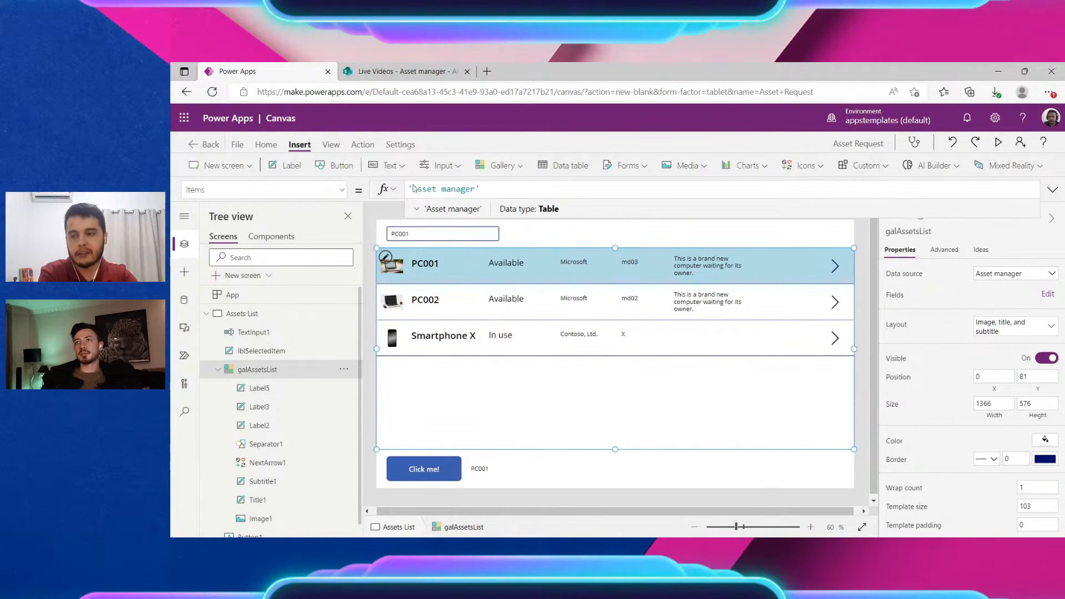
{"action": "left_click_drag", "start_coordinate": [480, 189], "coordinate": [407, 189]}
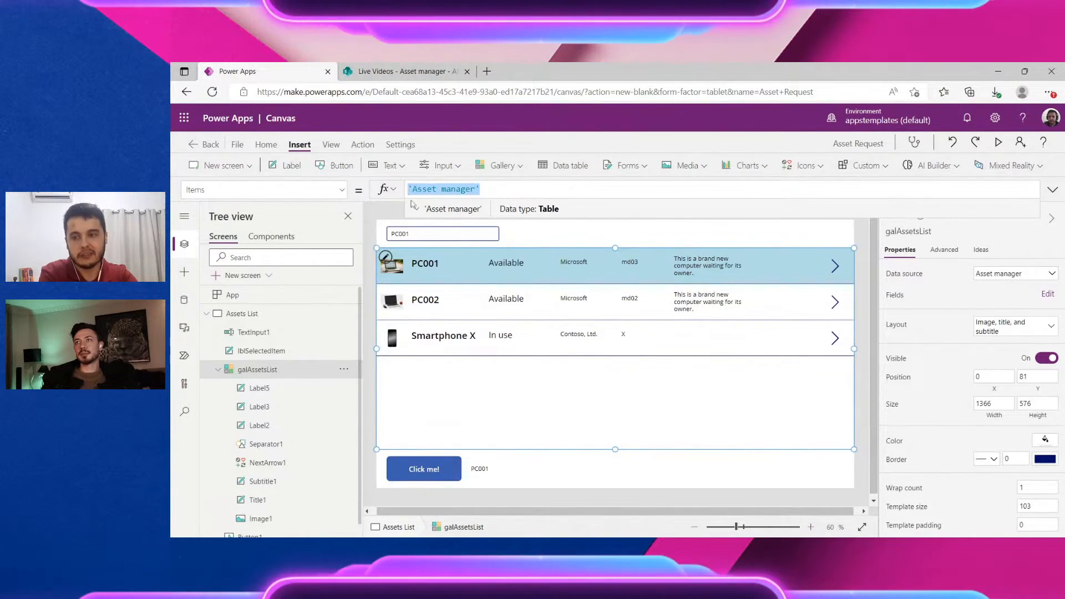
{"action": "left_click", "coordinate": [188, 189]}
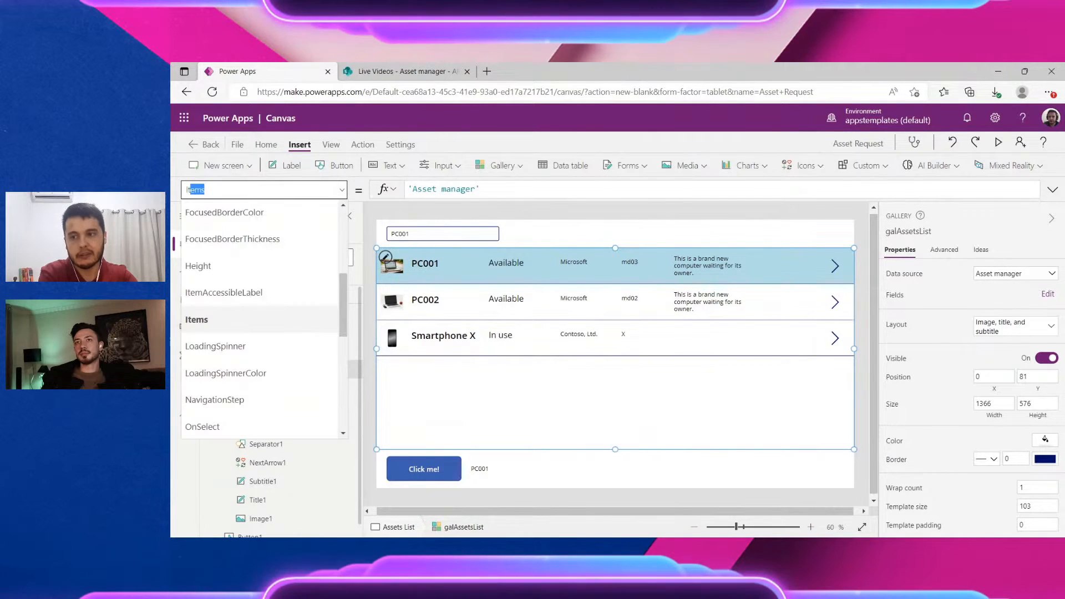
{"action": "left_click_drag", "start_coordinate": [480, 189], "coordinate": [408, 189]}
{"action": "left_click_drag", "start_coordinate": [205, 189], "coordinate": [187, 190]}
{"action": "left_click", "coordinate": [481, 189]}
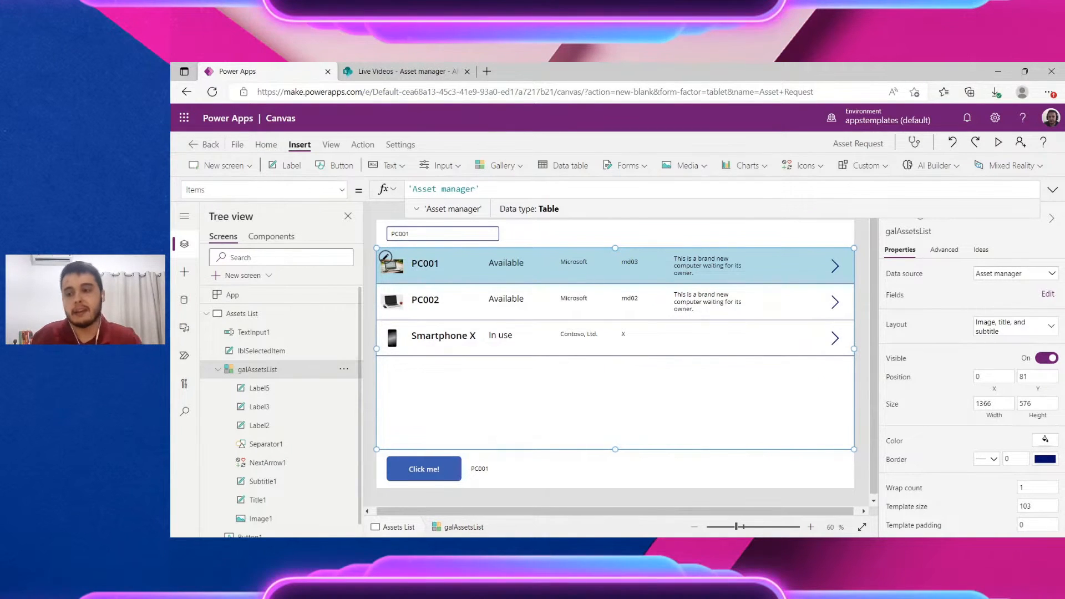
Rename the text input above the gallery as txtSearchAsset
{"action": "left_click", "coordinate": [474, 236]}
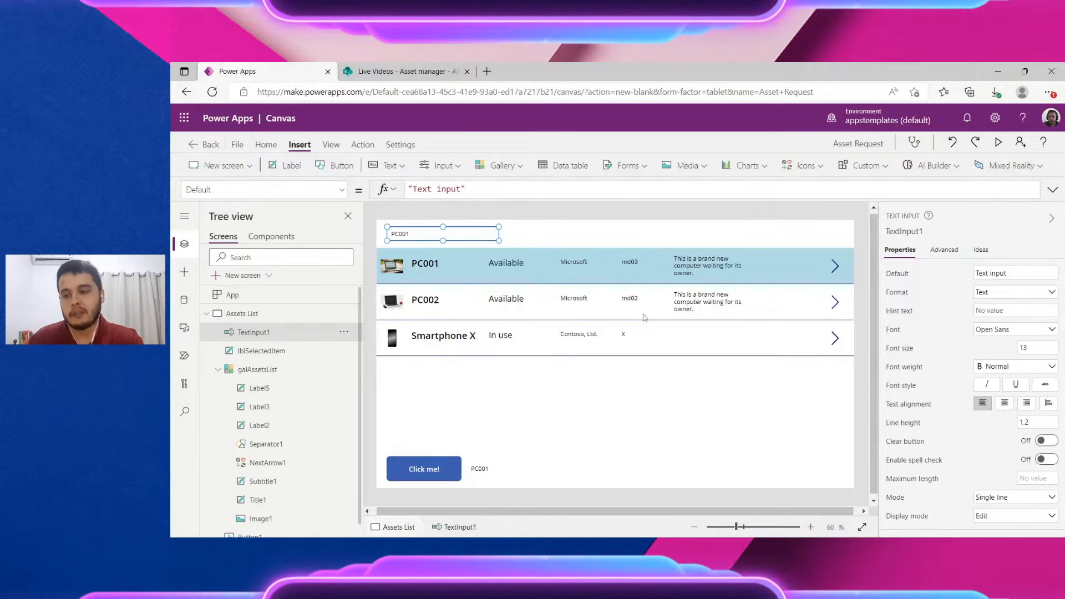
{"action": "left_click", "coordinate": [661, 400]}
{"action": "left_click", "coordinate": [478, 234]}
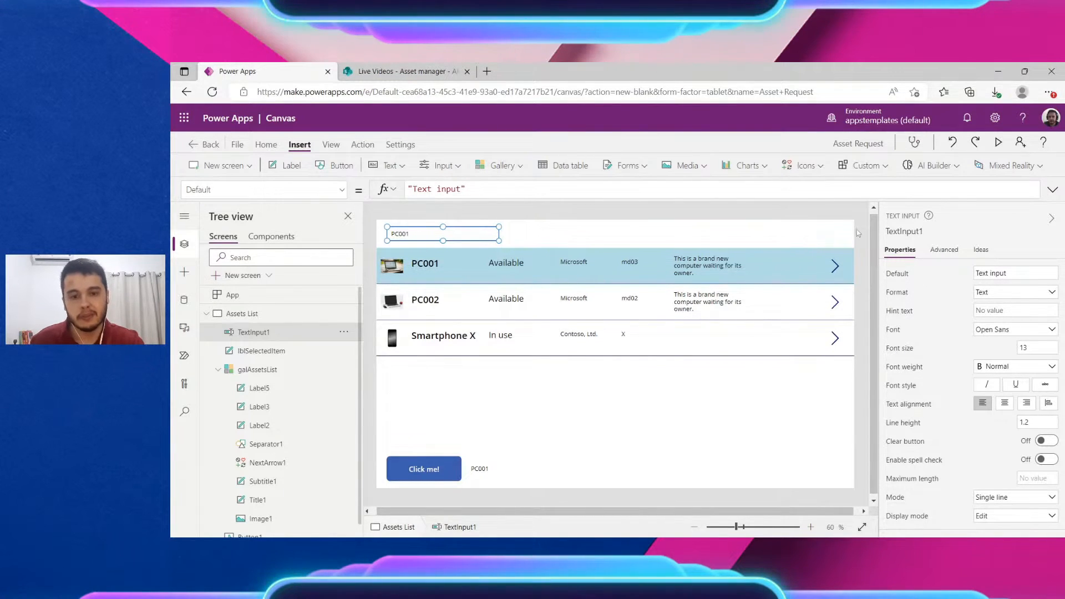
{"action": "left_click", "coordinate": [909, 231]}
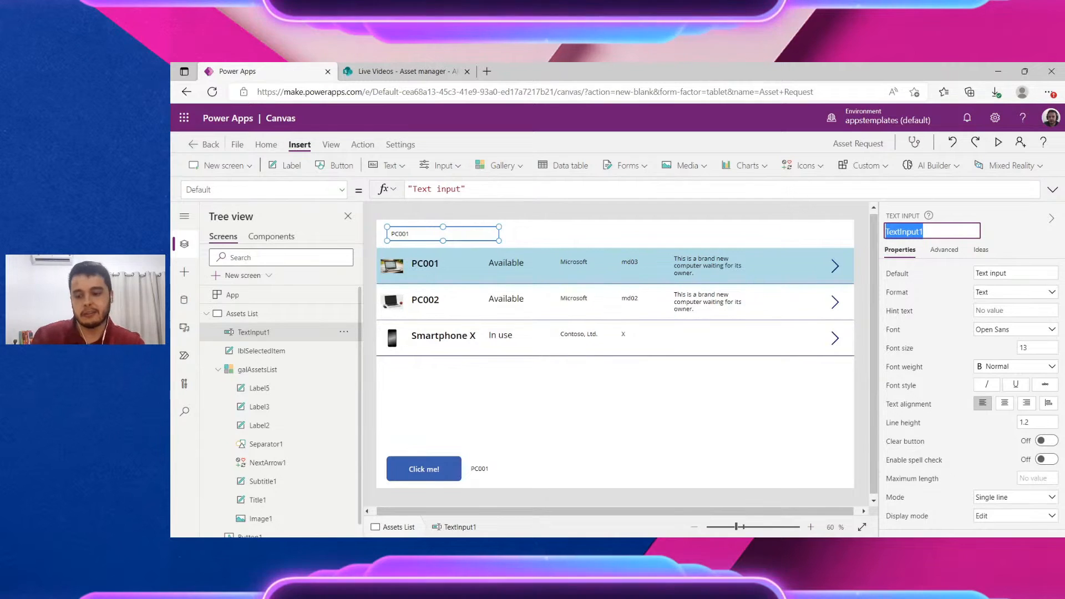
{"action": "type", "text": "txt"}
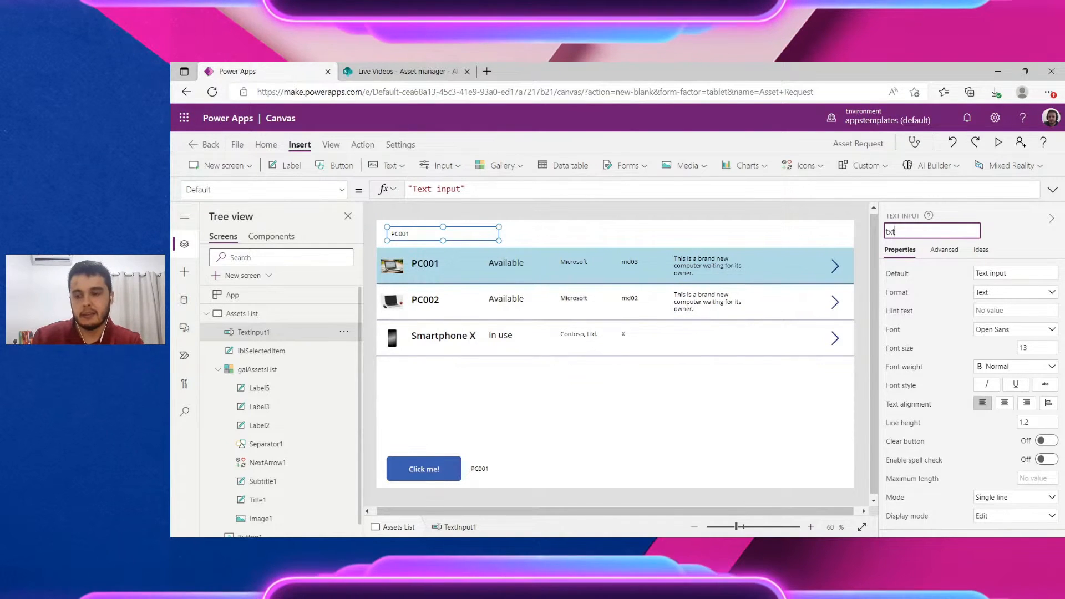
{"action": "type", "text": "SearchAsset"}
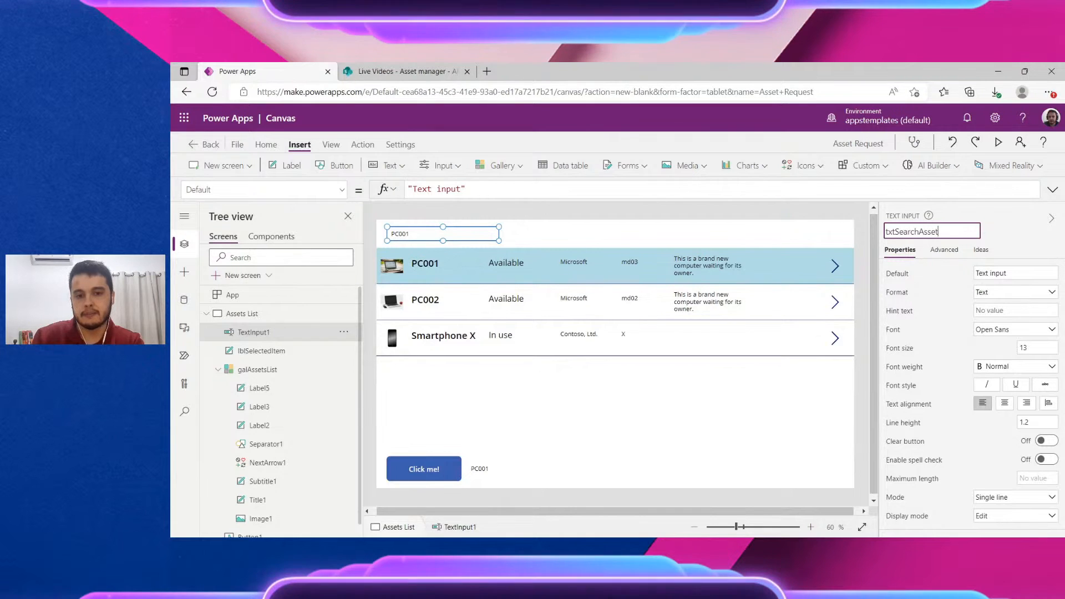
{"action": "key", "text": "Escape"}
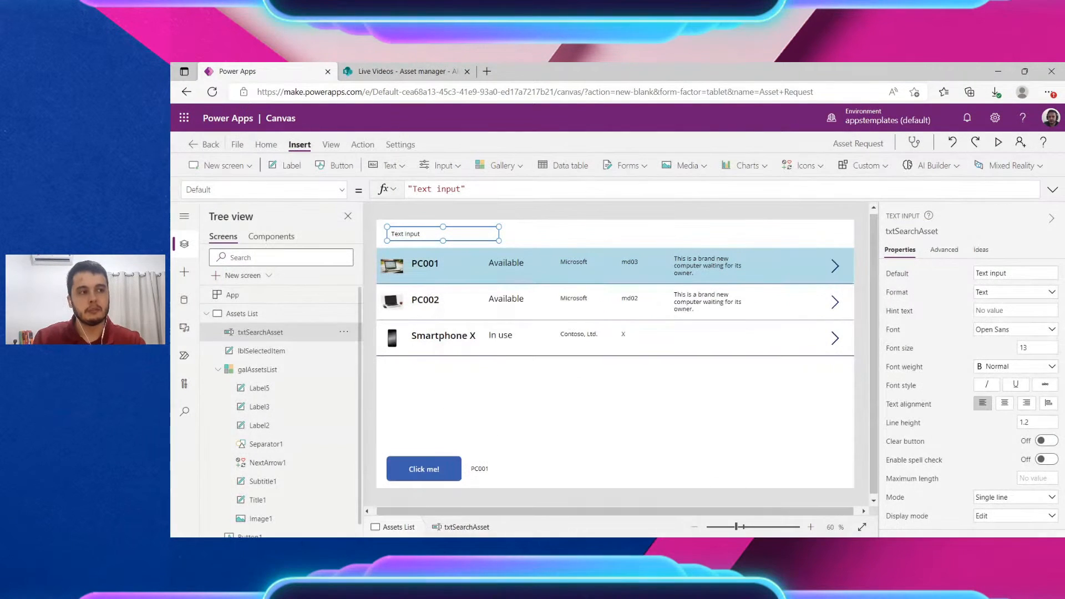
Replace the Items formula of galAssetsList with a Search function that takes 'Asset manager' as its source
{"action": "left_click", "coordinate": [647, 375]}
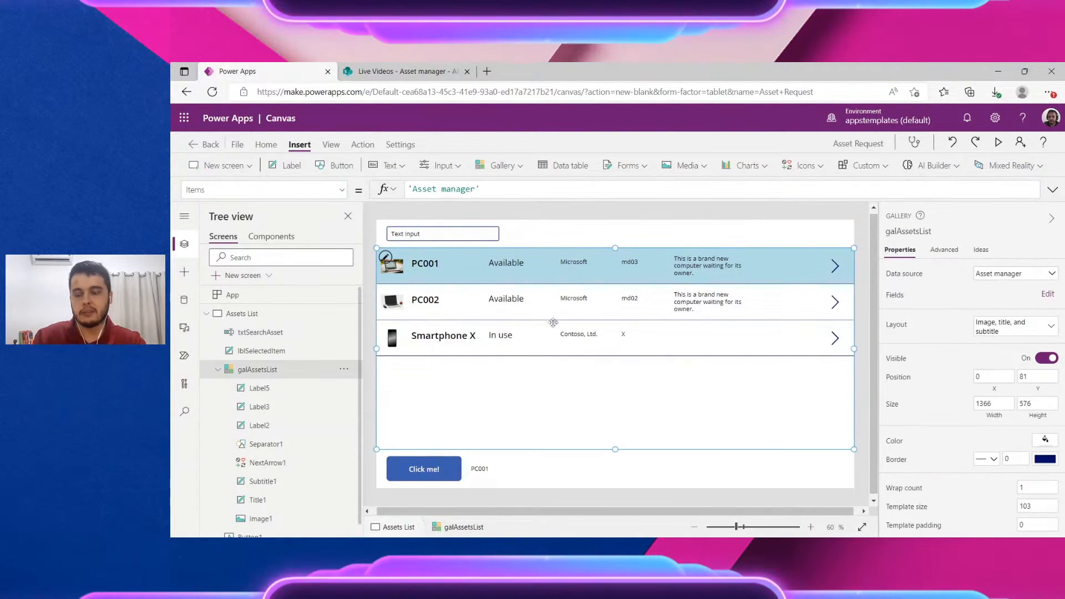
{"action": "left_click_drag", "start_coordinate": [521, 199], "coordinate": [524, 308]}
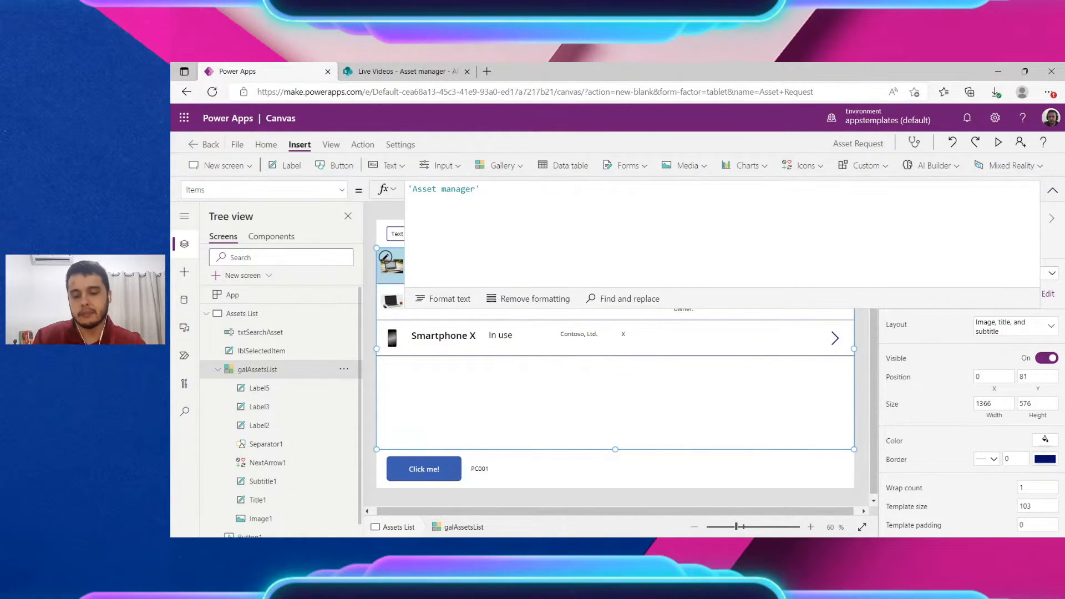
{"action": "key", "text": "ctrl+a"}
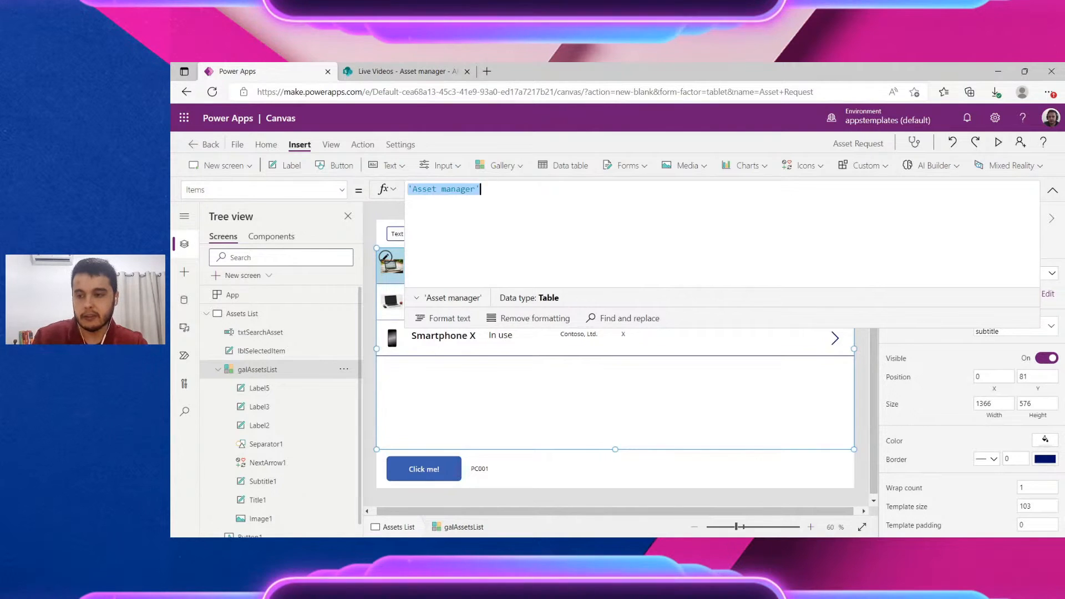
{"action": "key", "text": "BackSpace"}
{"action": "type", "text": "S"}
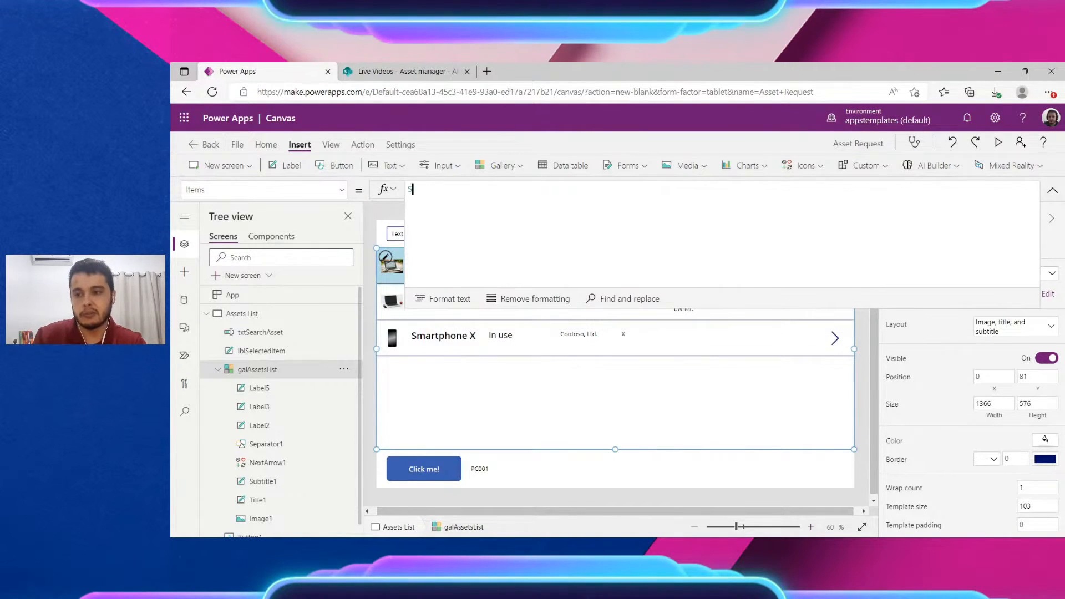
{"action": "type", "text": "ear"}
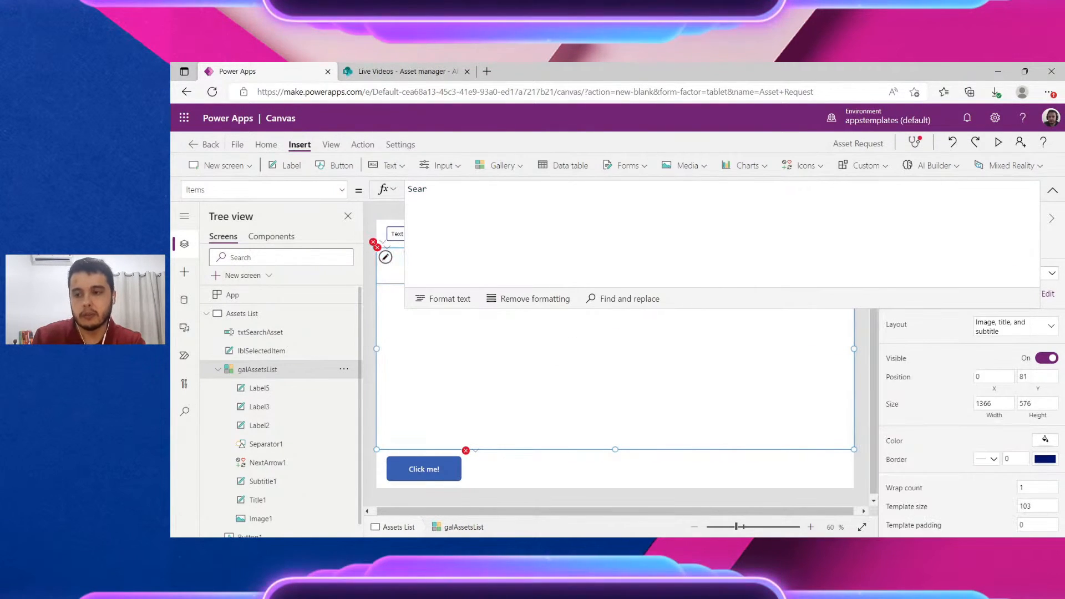
{"action": "type", "text": "ch"}
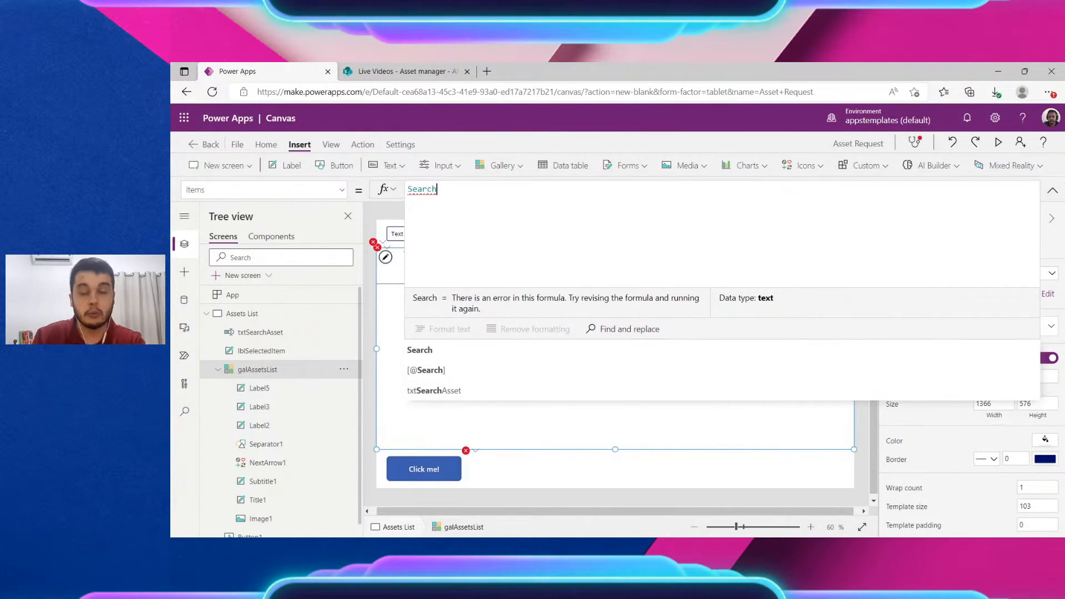
{"action": "type", "text": "("}
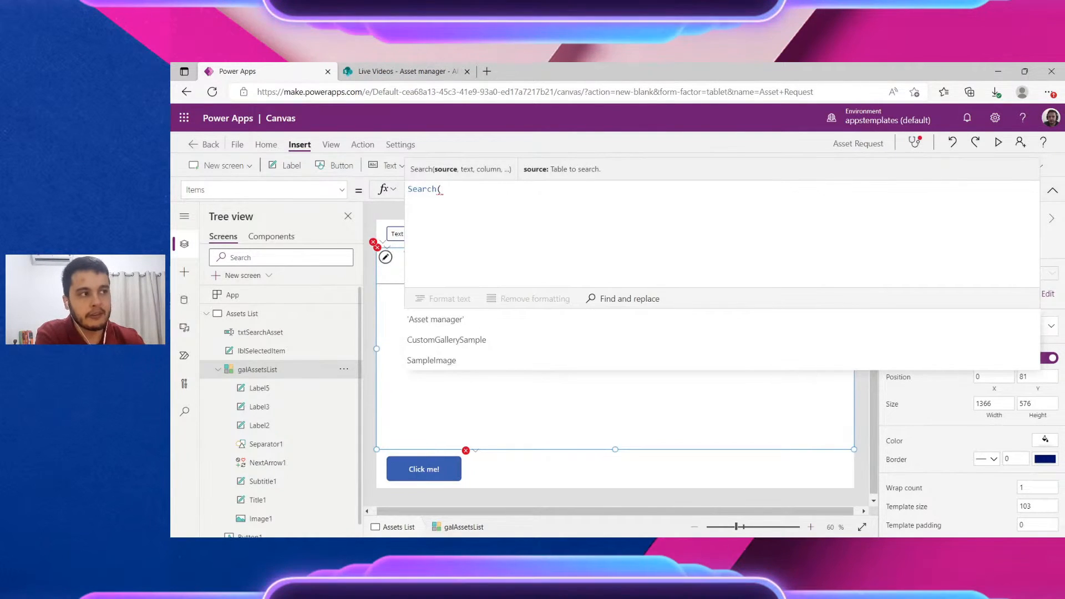
{"action": "left_click", "coordinate": [446, 319]}
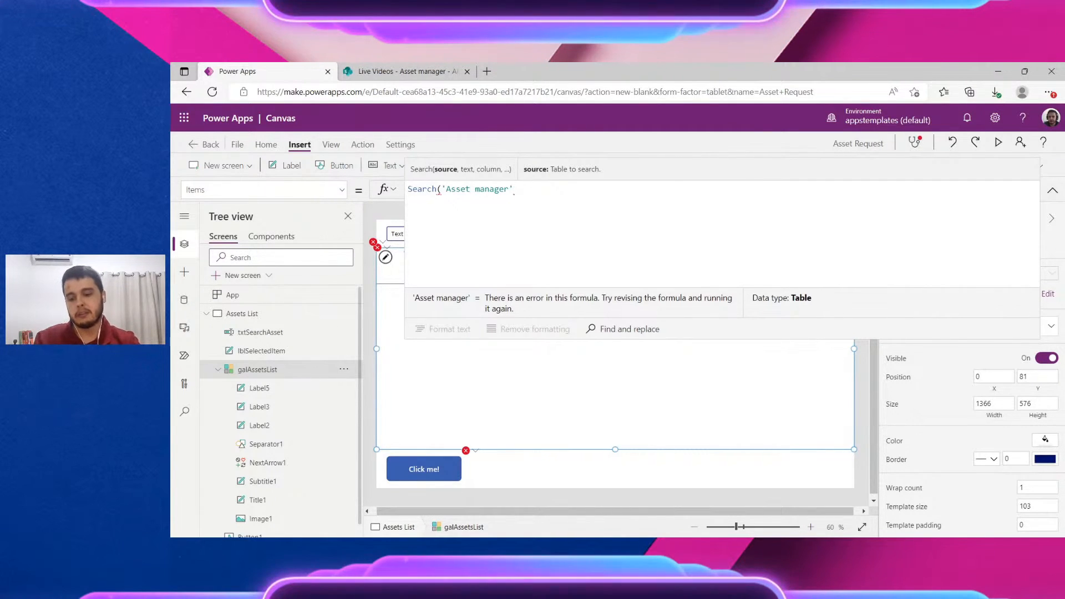
Add txtSearchAsset.Text as the search text argument of the gallery's Search formula
{"action": "type", "text": ","}
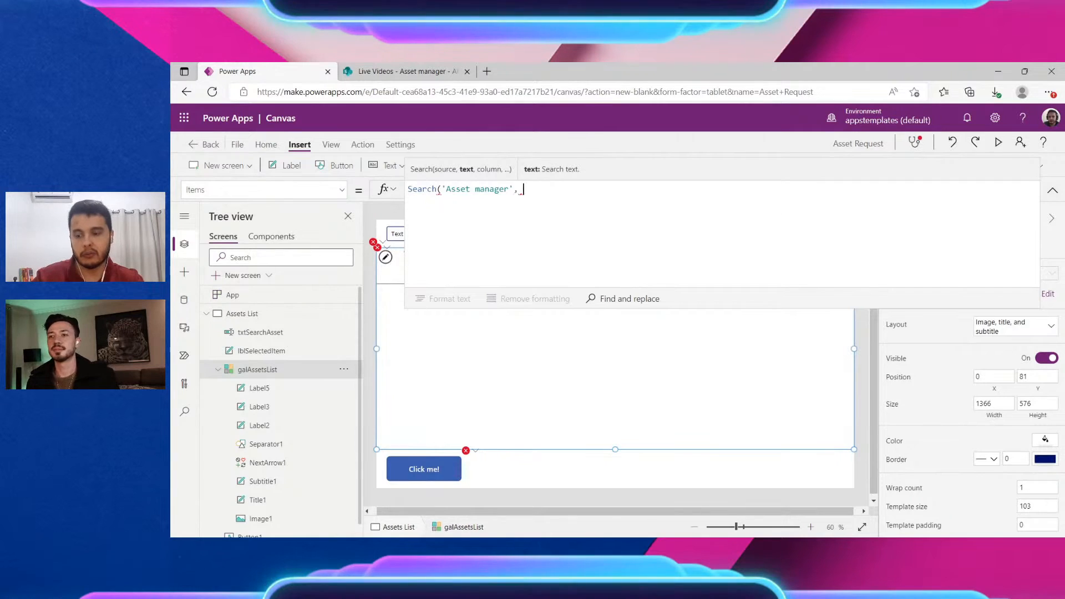
{"action": "type", "text": " txt"}
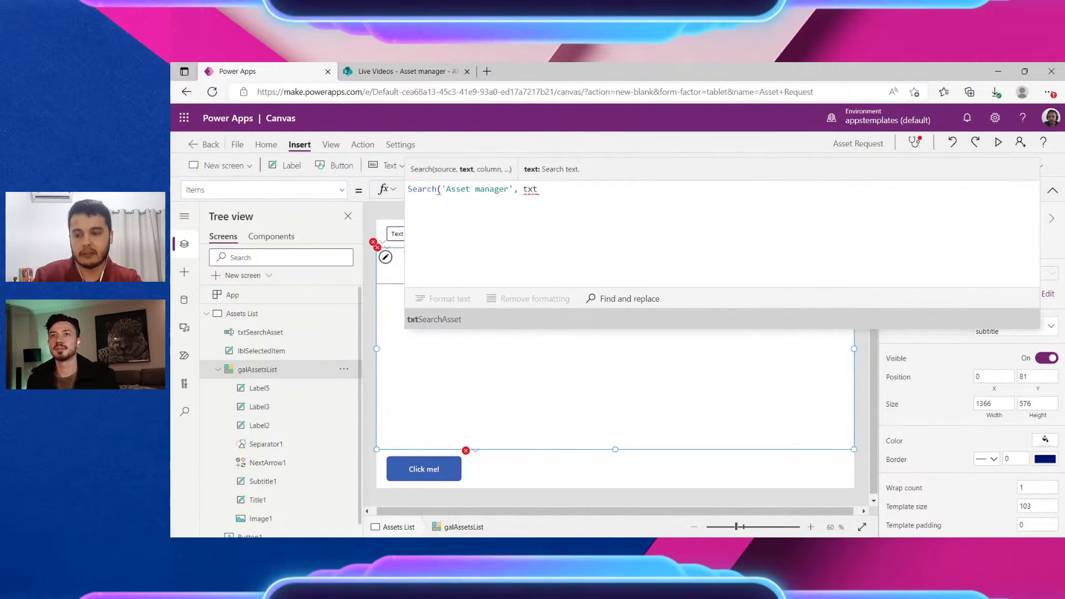
{"action": "key", "text": "Tab"}
{"action": "type", "text": "."}
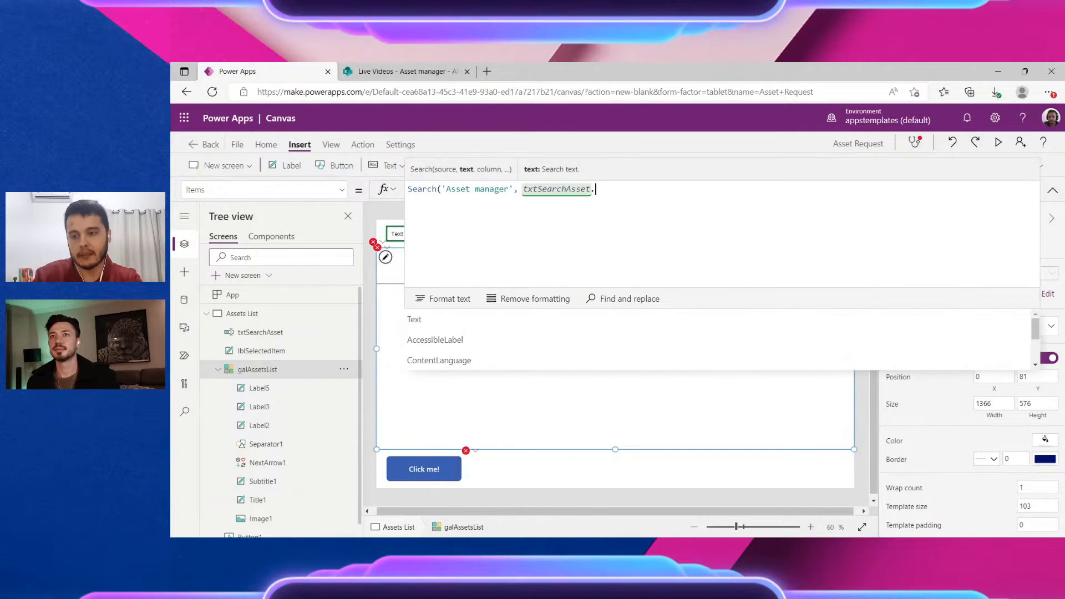
{"action": "key", "text": "Tab"}
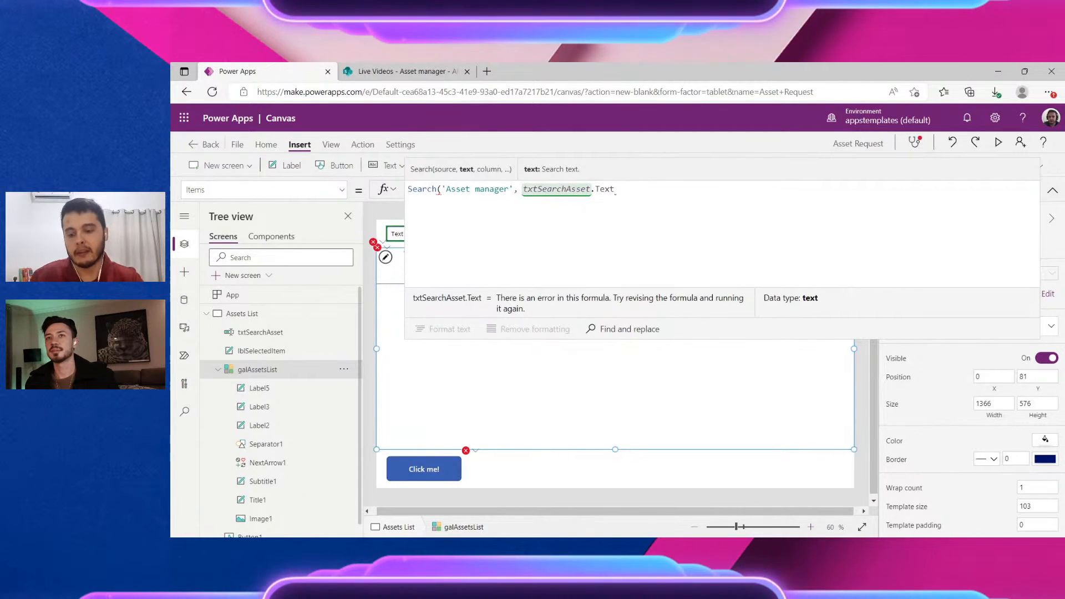
Complete the gallery's Search formula with "Title" as the column to search and highlight its 'Asset manager' source
{"action": "type", "text": ","}
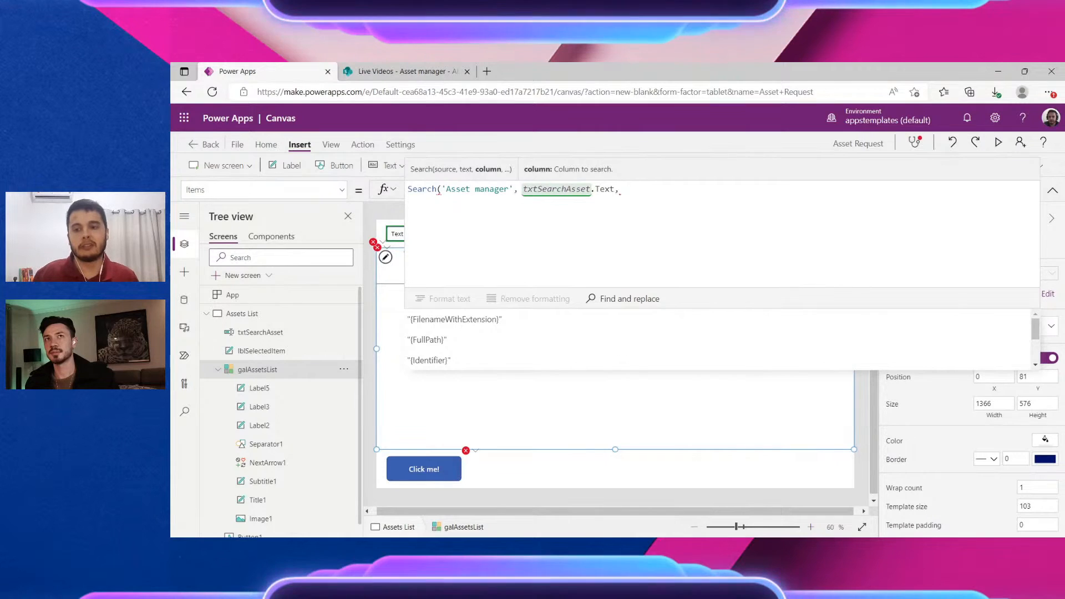
{"action": "type", "text": " tit"}
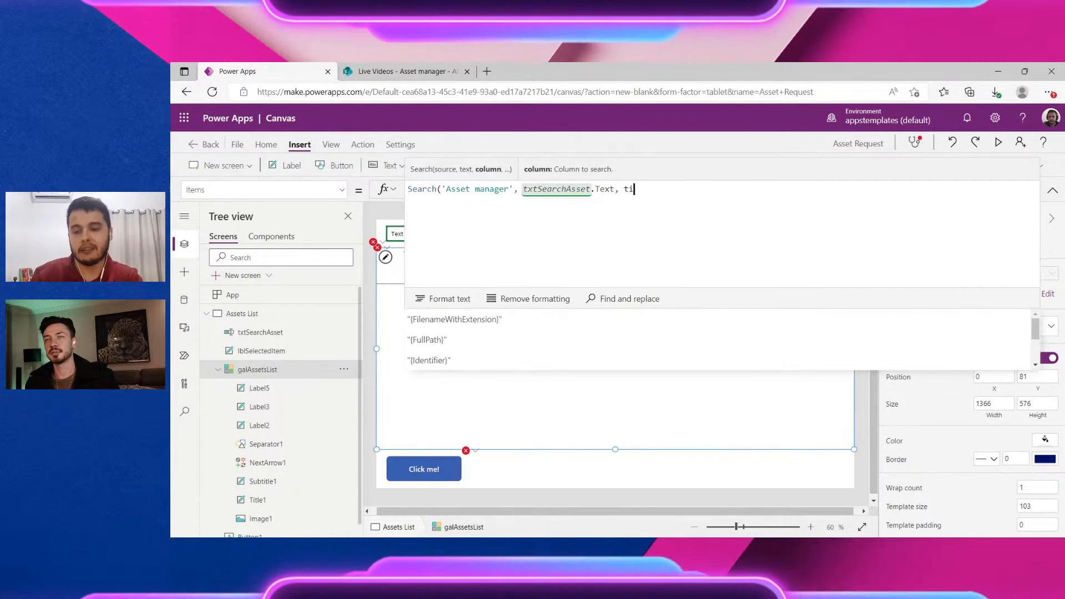
{"action": "key", "text": "Down"}
{"action": "key", "text": "Down"}
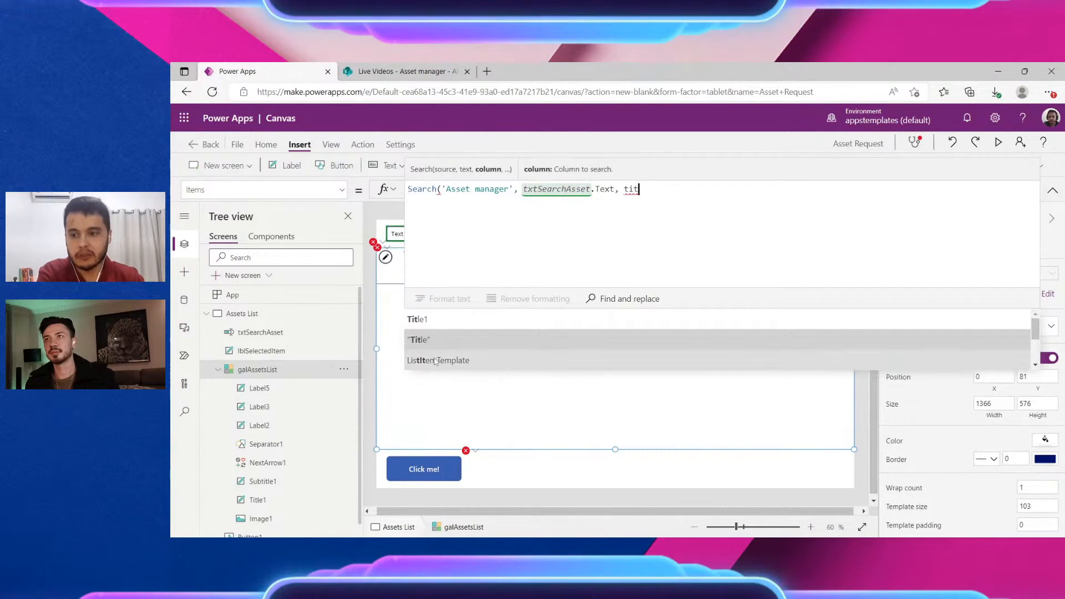
{"action": "left_click", "coordinate": [425, 340]}
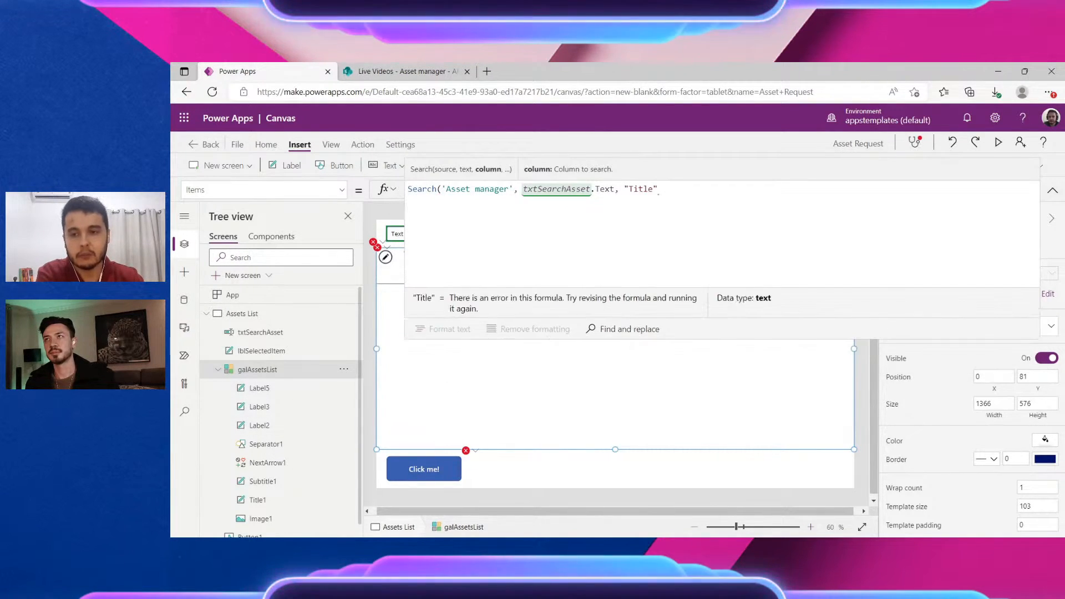
{"action": "type", "text": ")"}
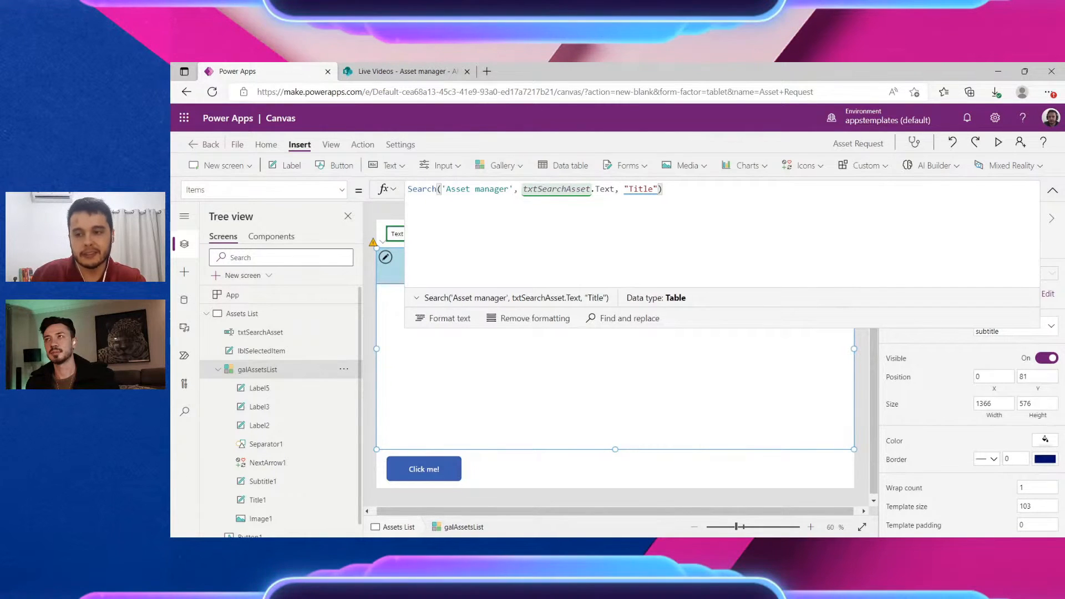
{"action": "left_click_drag", "start_coordinate": [466, 189], "coordinate": [513, 189]}
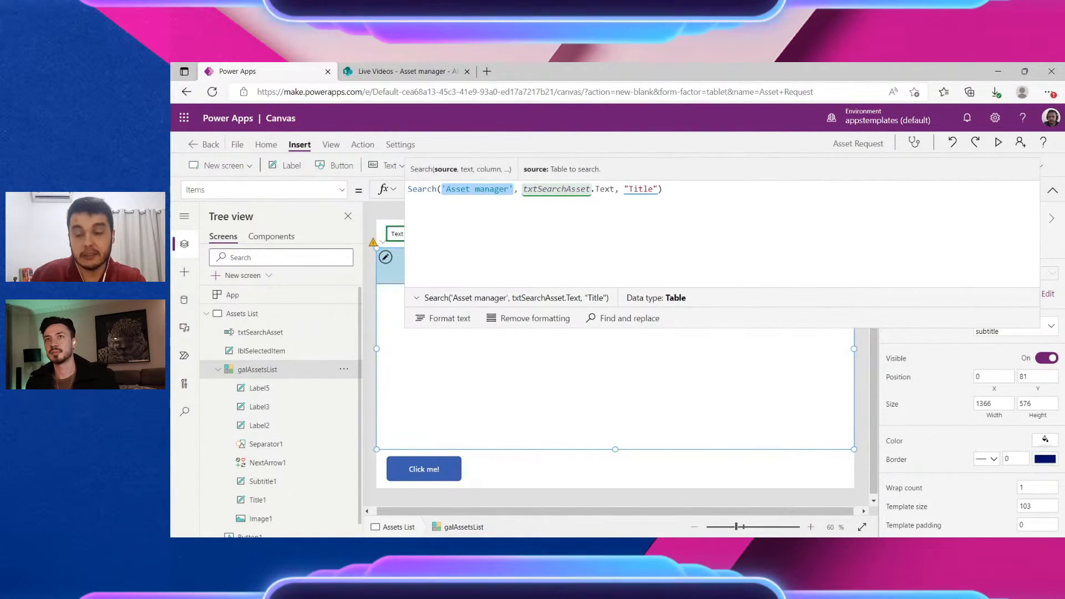
Review the "Title" column in the gallery's Search formula and preview the app with the search box's default text
{"action": "left_click_drag", "start_coordinate": [634, 189], "coordinate": [643, 190]}
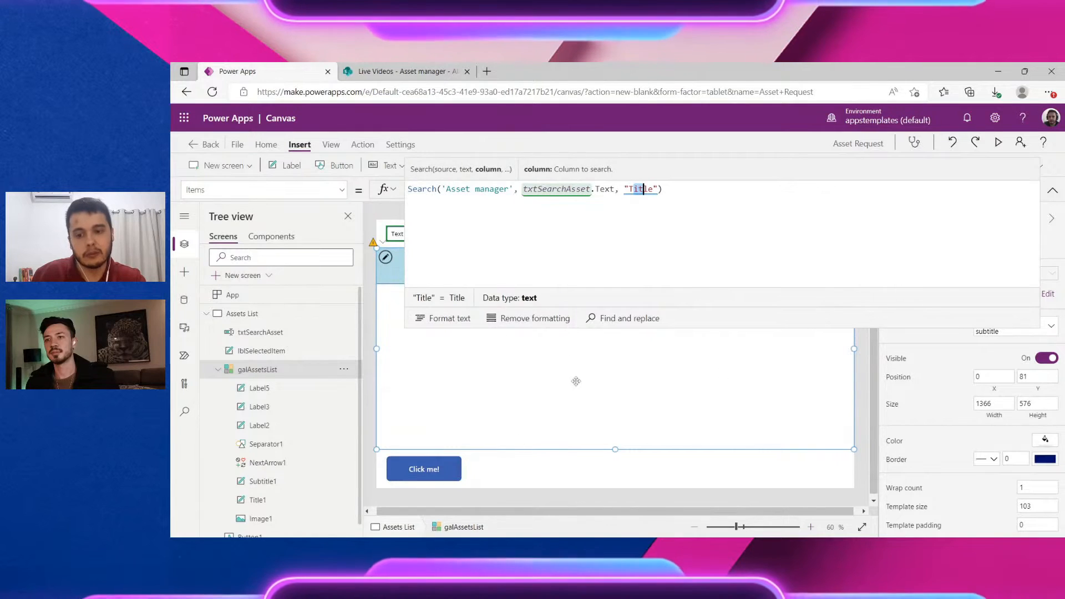
{"action": "left_click", "coordinate": [1050, 191]}
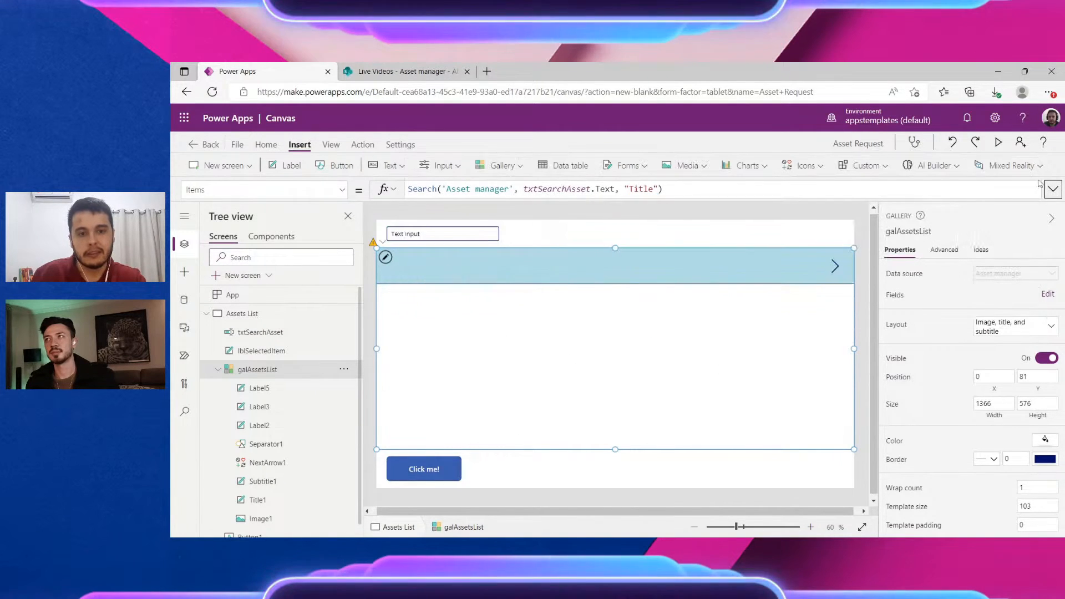
{"action": "left_click", "coordinate": [998, 142]}
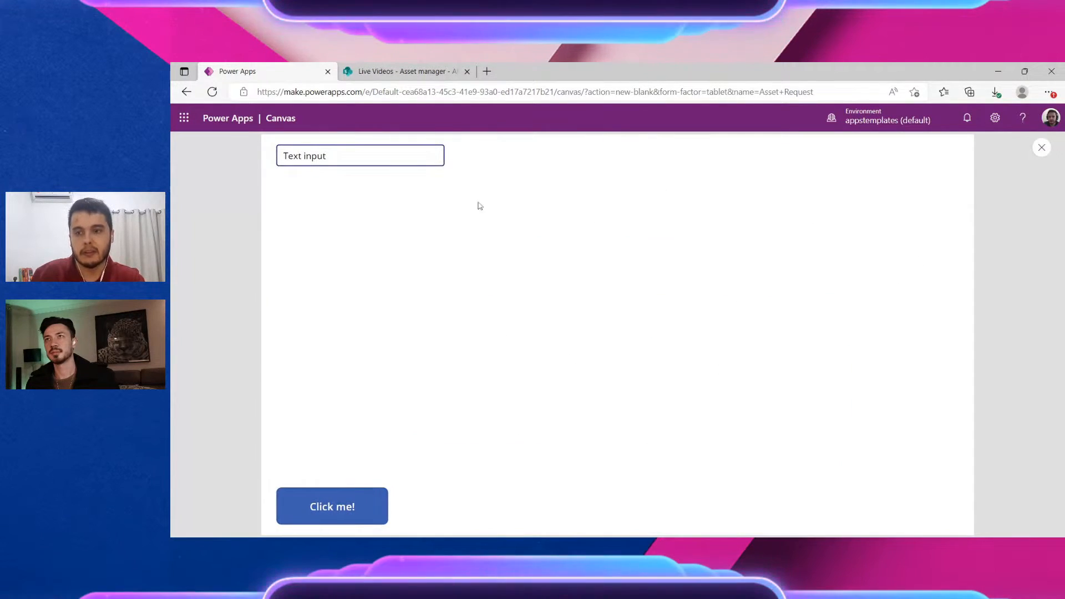
{"action": "triple_click", "coordinate": [333, 156]}
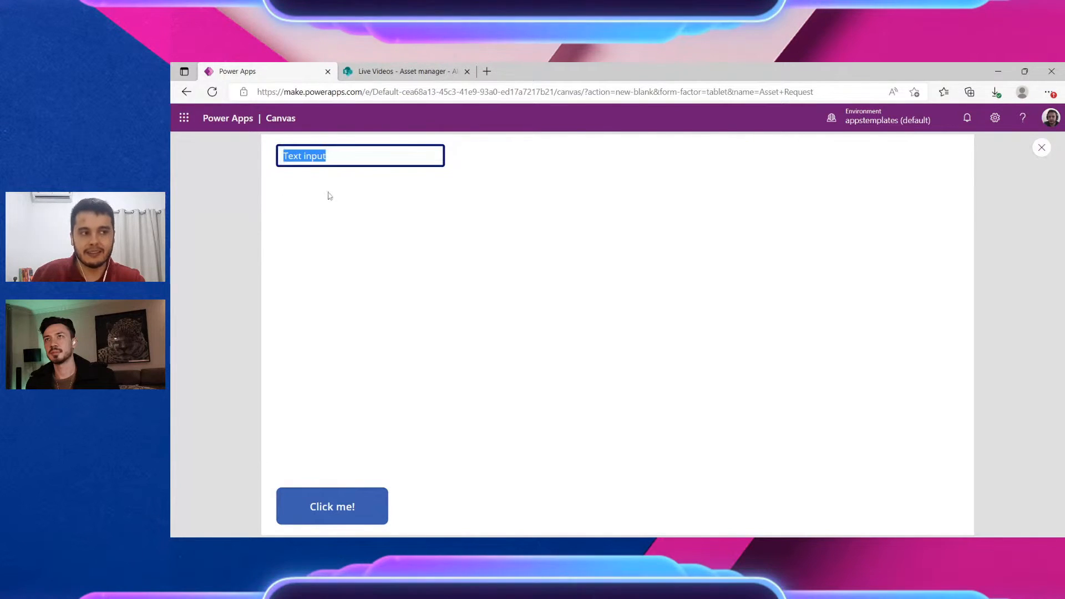
{"action": "left_click", "coordinate": [354, 214]}
{"action": "triple_click", "coordinate": [343, 156]}
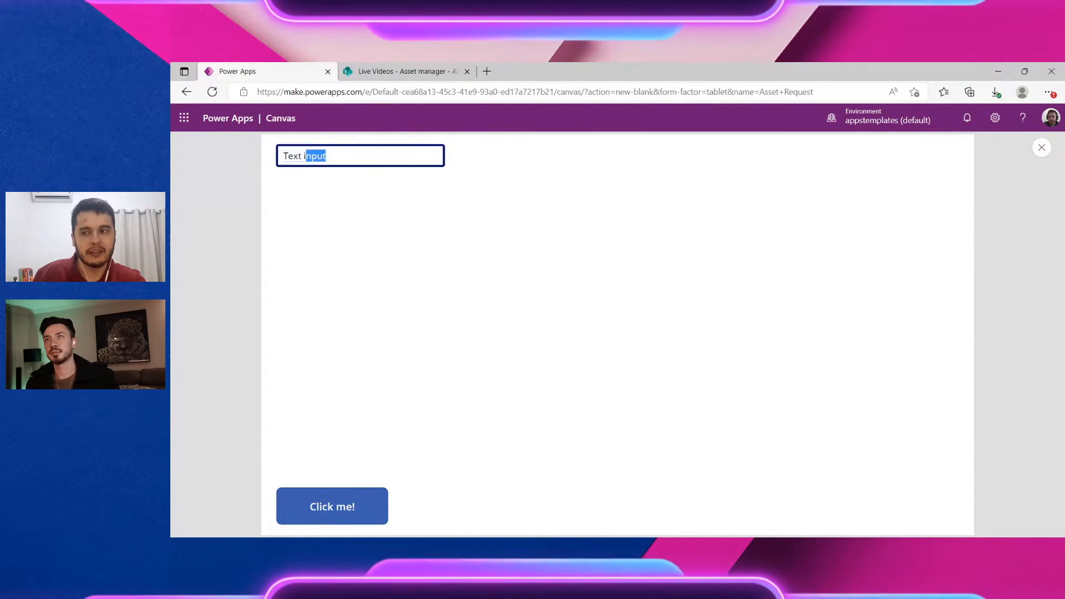
{"action": "left_click", "coordinate": [400, 206]}
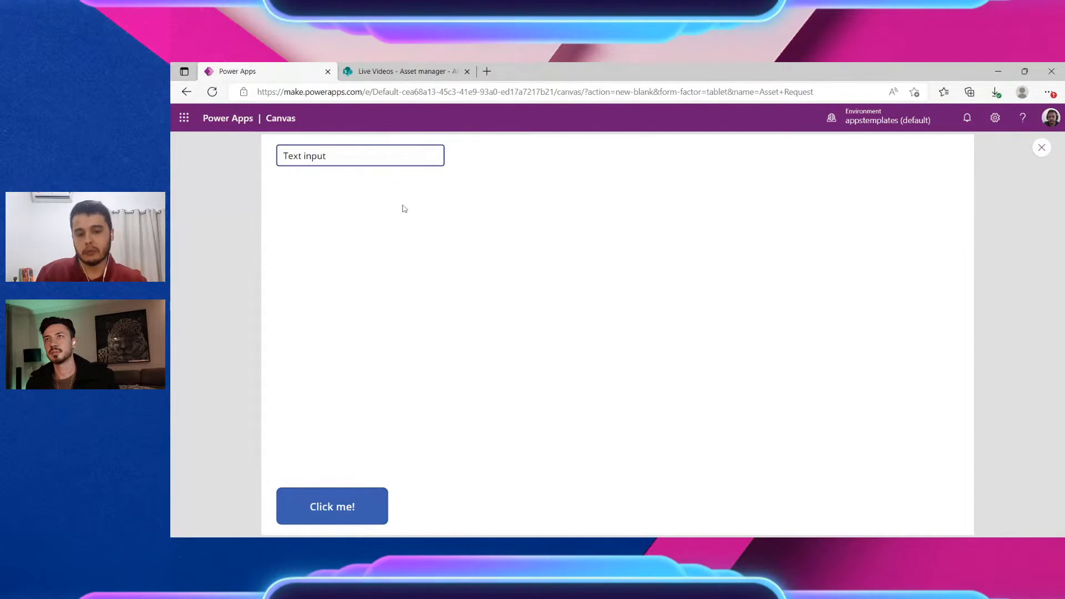
{"action": "key", "text": "Escape"}
Clear the placeholder text from the Default property of txtSearchAsset, leaving an empty string ""
{"action": "left_click", "coordinate": [477, 235]}
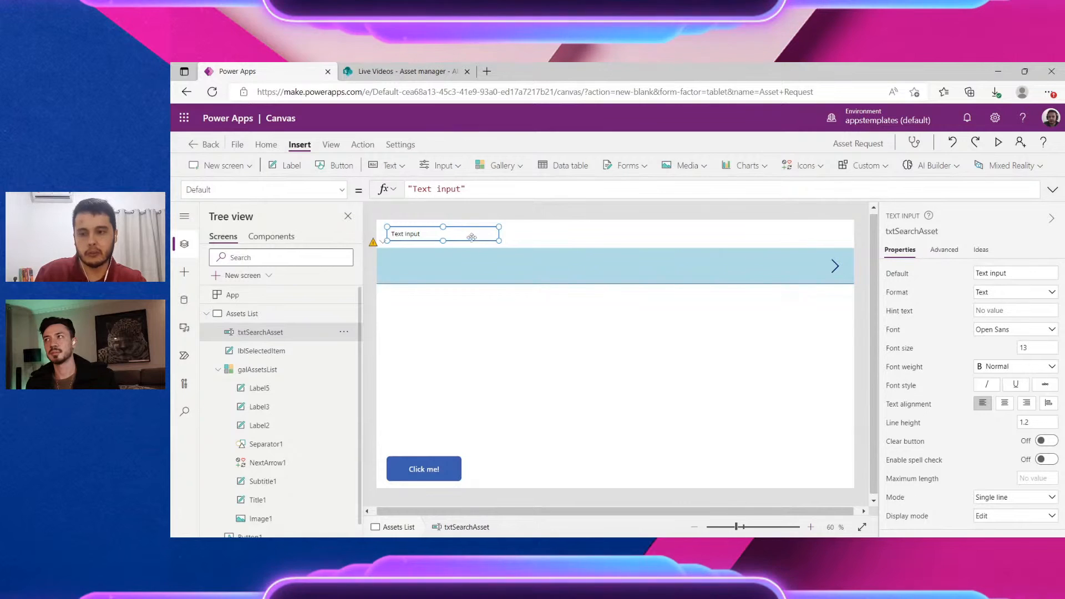
{"action": "left_click", "coordinate": [907, 279]}
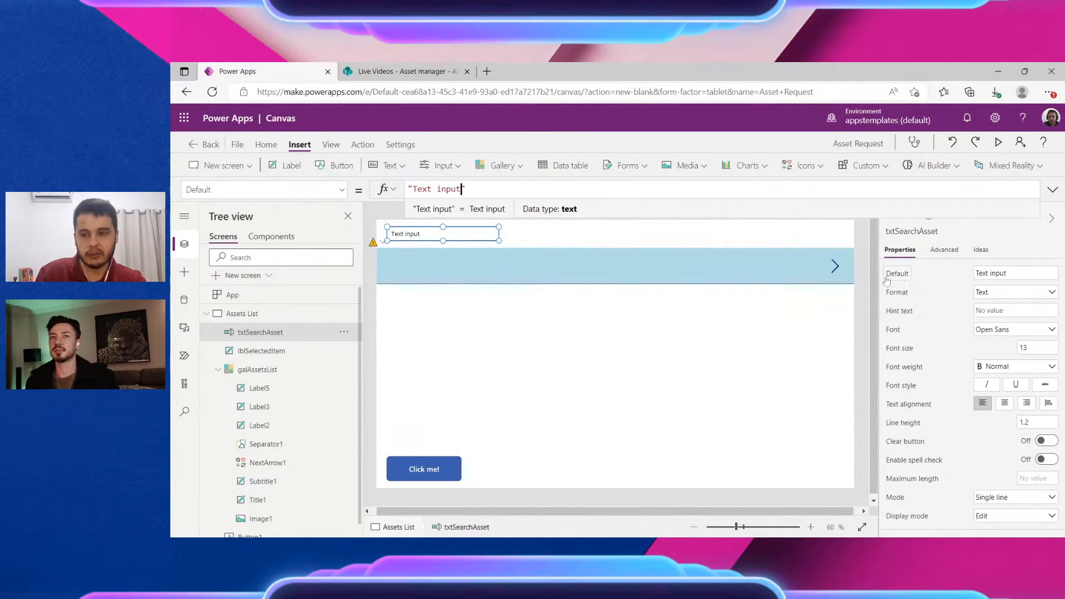
{"action": "key", "text": "BackSpace"}
{"action": "key", "text": "BackSpace"}
{"action": "key", "text": "BackSpace"}
{"action": "key", "text": "BackSpace"}
{"action": "key", "text": "BackSpace"}
{"action": "key", "text": "BackSpace"}
{"action": "key", "text": "BackSpace"}
{"action": "key", "text": "BackSpace"}
{"action": "key", "text": "BackSpace"}
{"action": "key", "text": "BackSpace"}
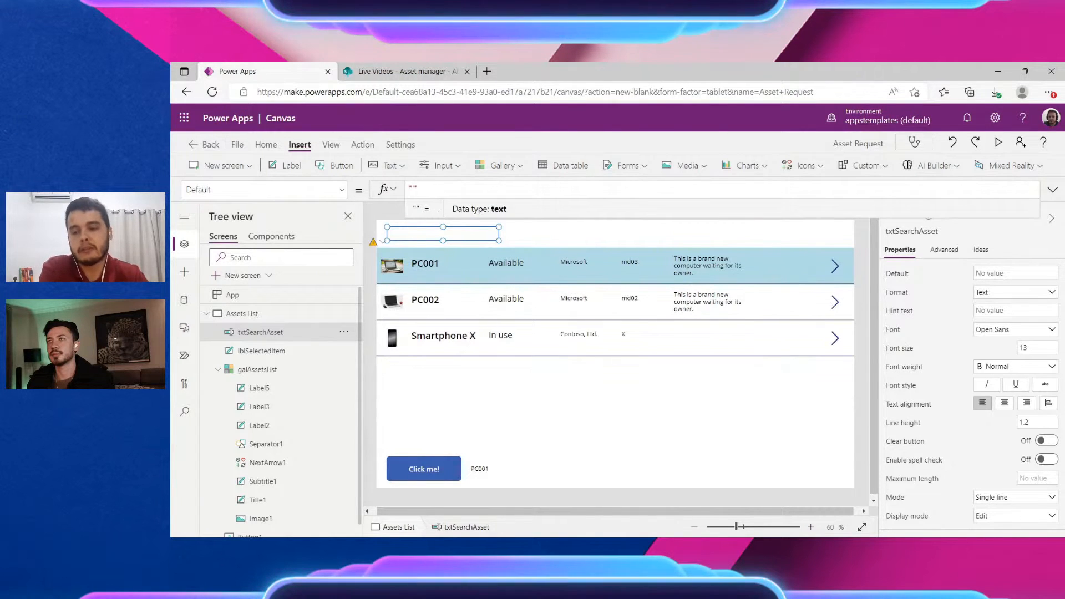
Preview the app, test the search box by filtering the gallery for "Pc001", and return to the editor
{"action": "left_click", "coordinate": [998, 142]}
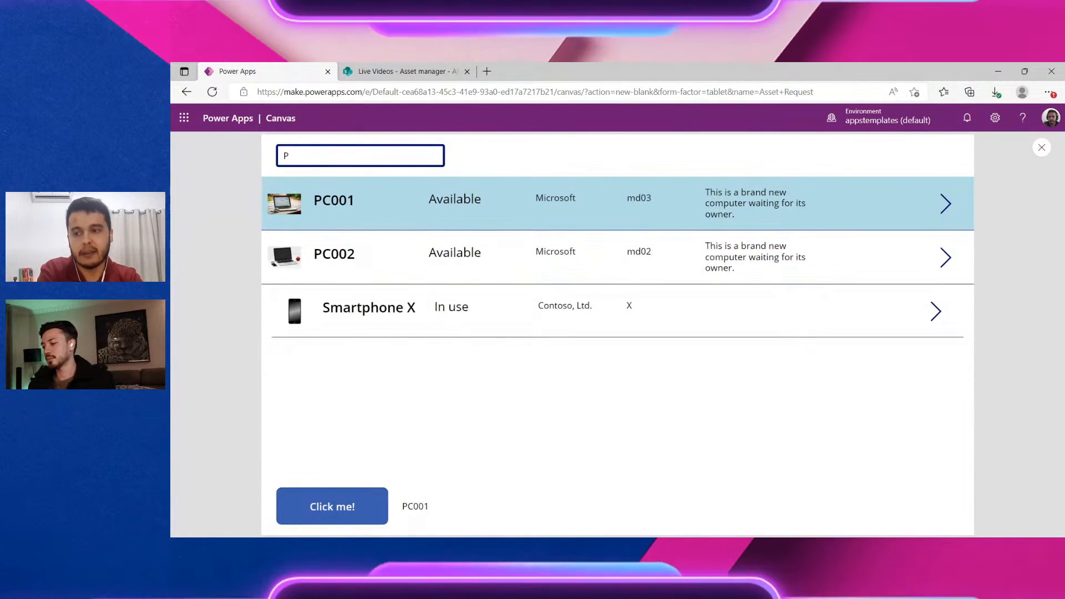
{"action": "type", "text": "c"}
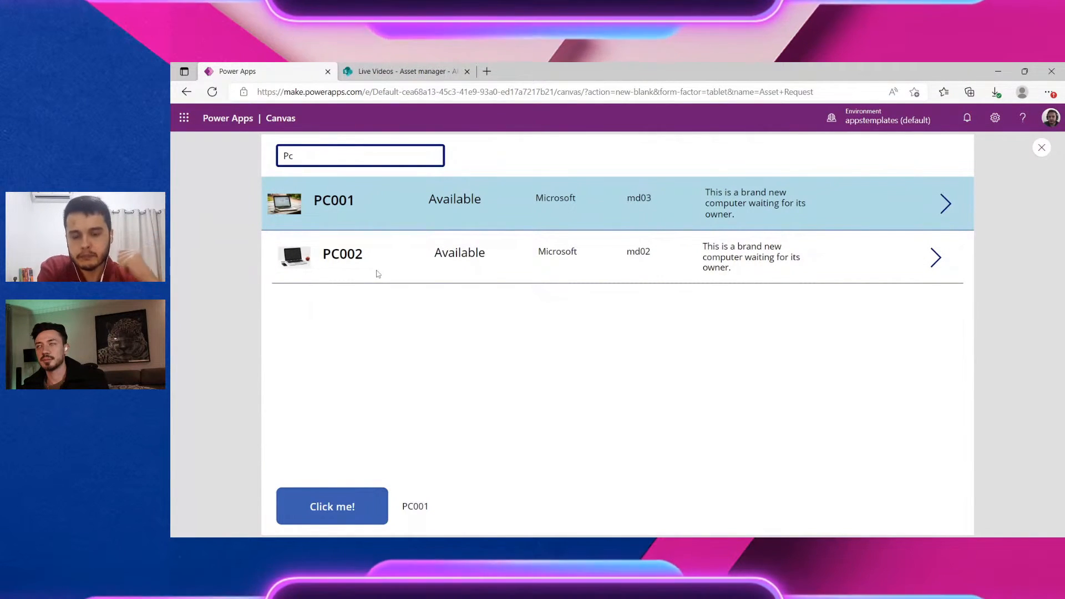
{"action": "type", "text": "00"}
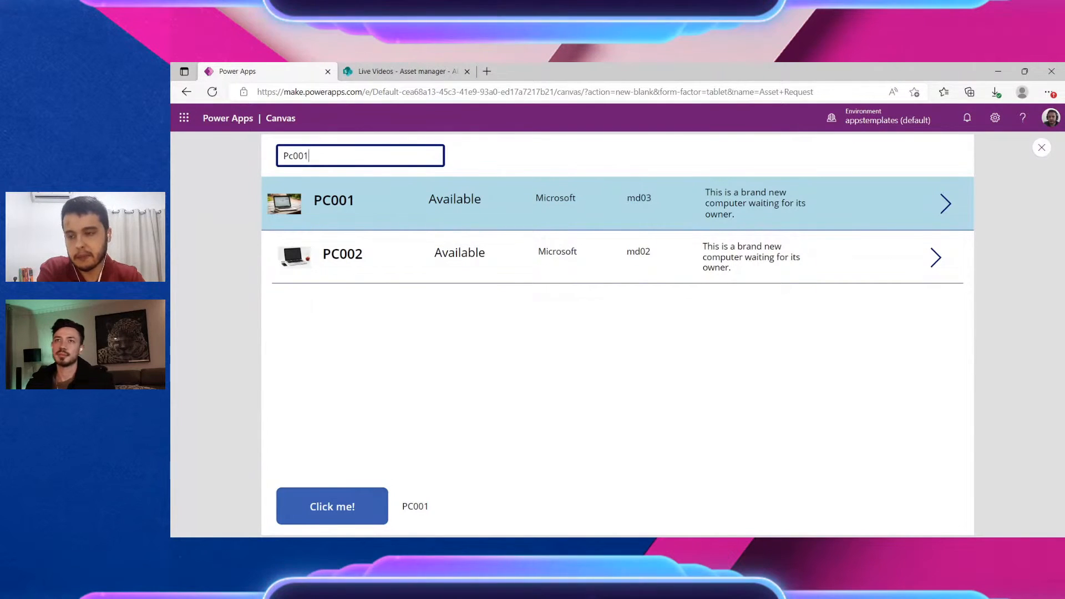
{"action": "type", "text": "1"}
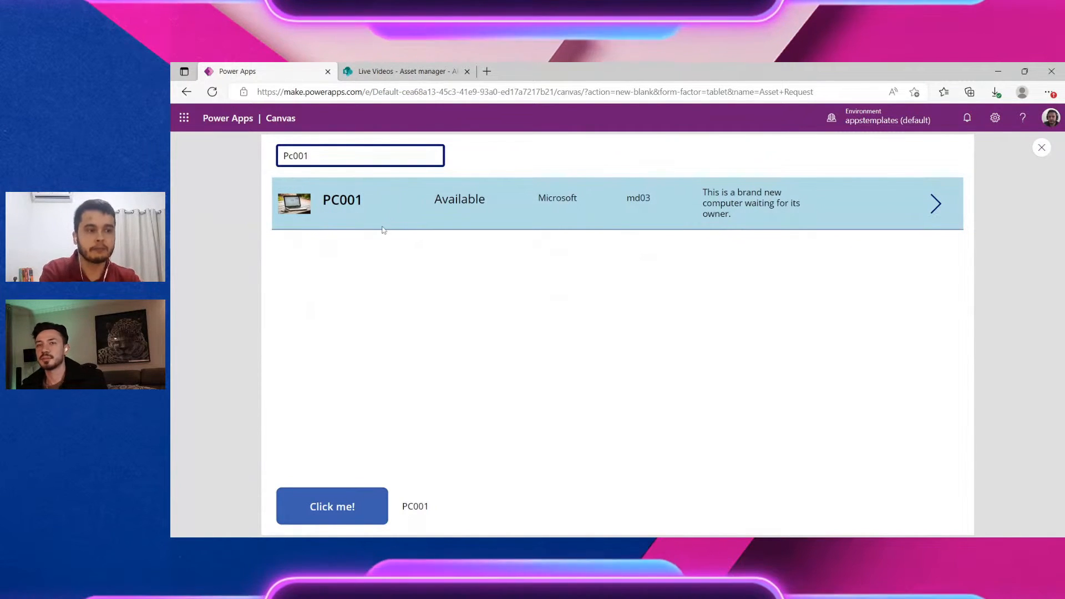
{"action": "left_click", "coordinate": [467, 294]}
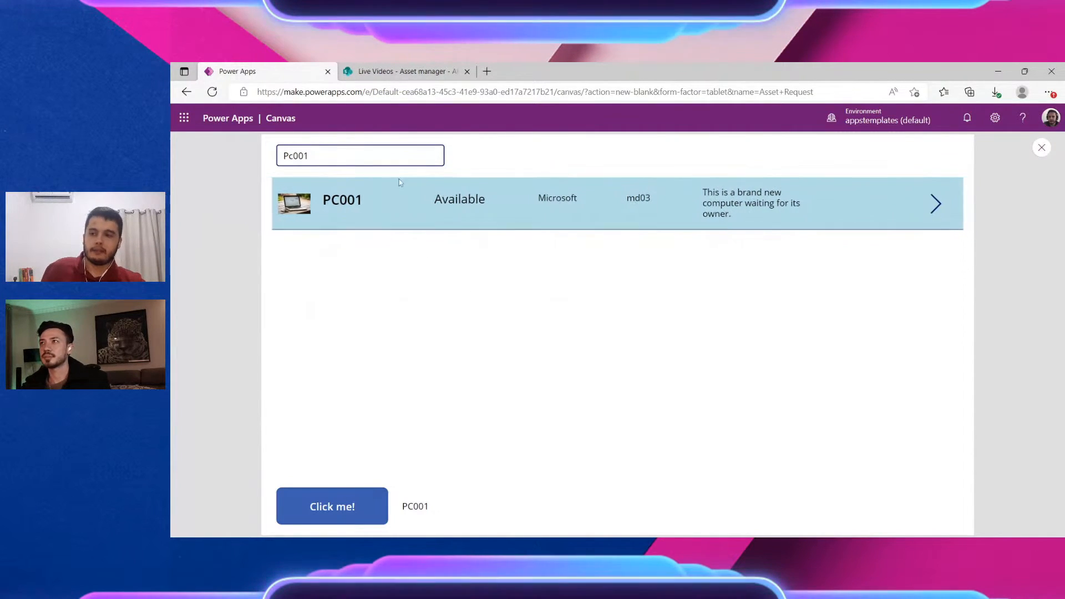
{"action": "left_click", "coordinate": [373, 157]}
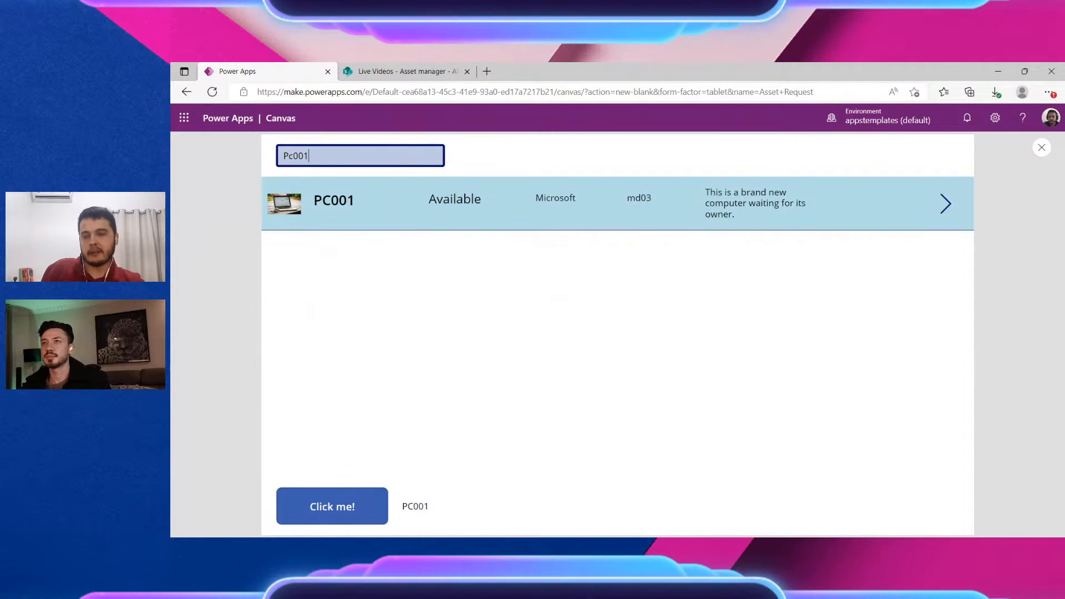
{"action": "left_click_drag", "start_coordinate": [308, 155], "coordinate": [281, 156]}
{"action": "left_click", "coordinate": [459, 158]}
{"action": "left_click", "coordinate": [407, 158]}
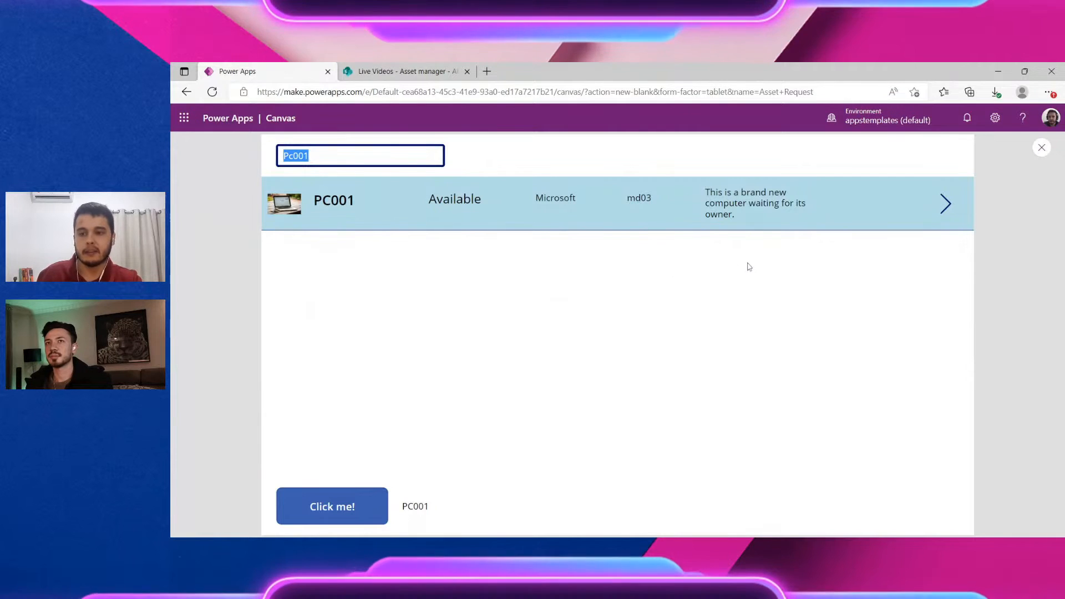
{"action": "left_click", "coordinate": [1043, 148]}
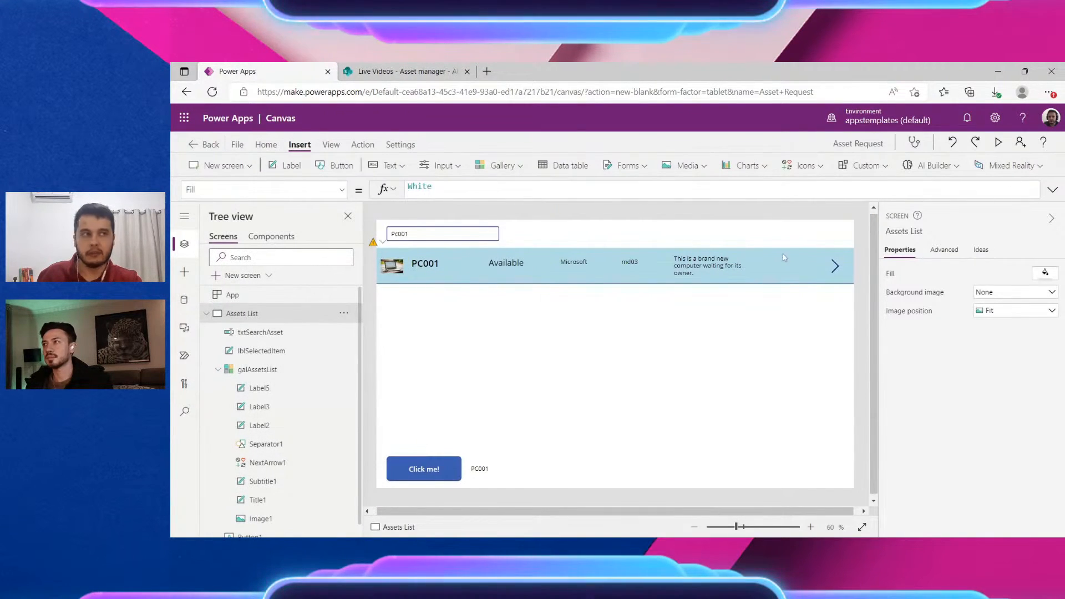
Turn on the clear button of txtSearchAsset and test it in preview by searching for "sma" and clearing the text
{"action": "left_click", "coordinate": [476, 232]}
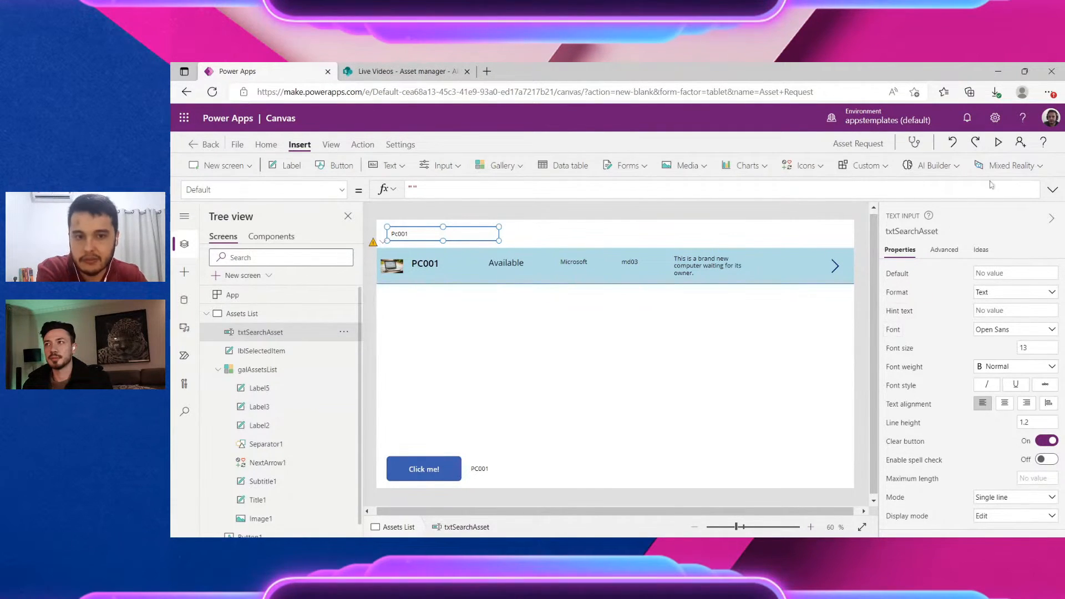
{"action": "left_click", "coordinate": [998, 142]}
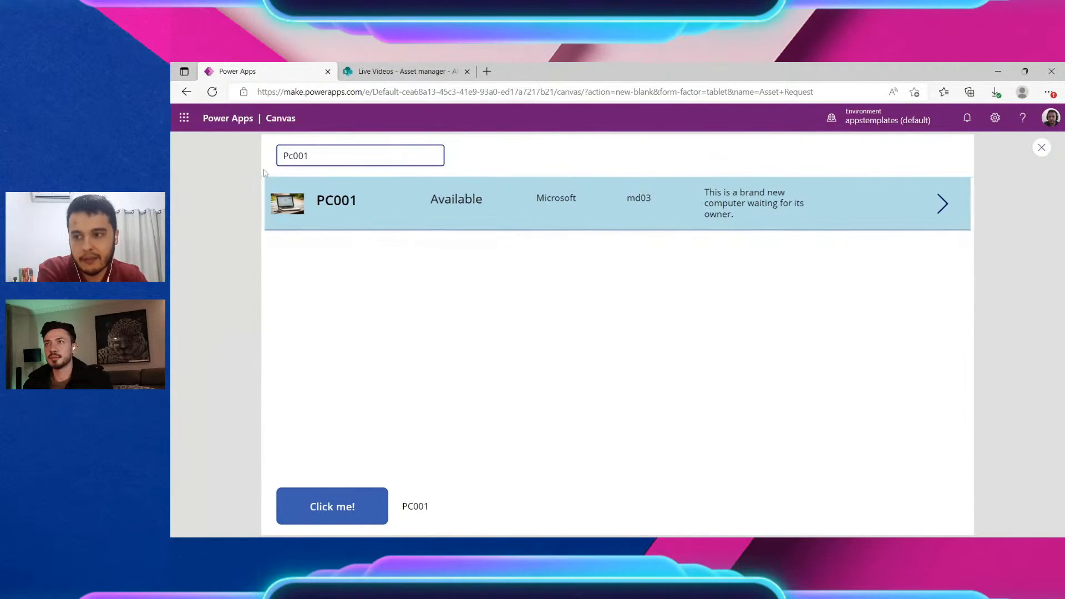
{"action": "left_click", "coordinate": [342, 156]}
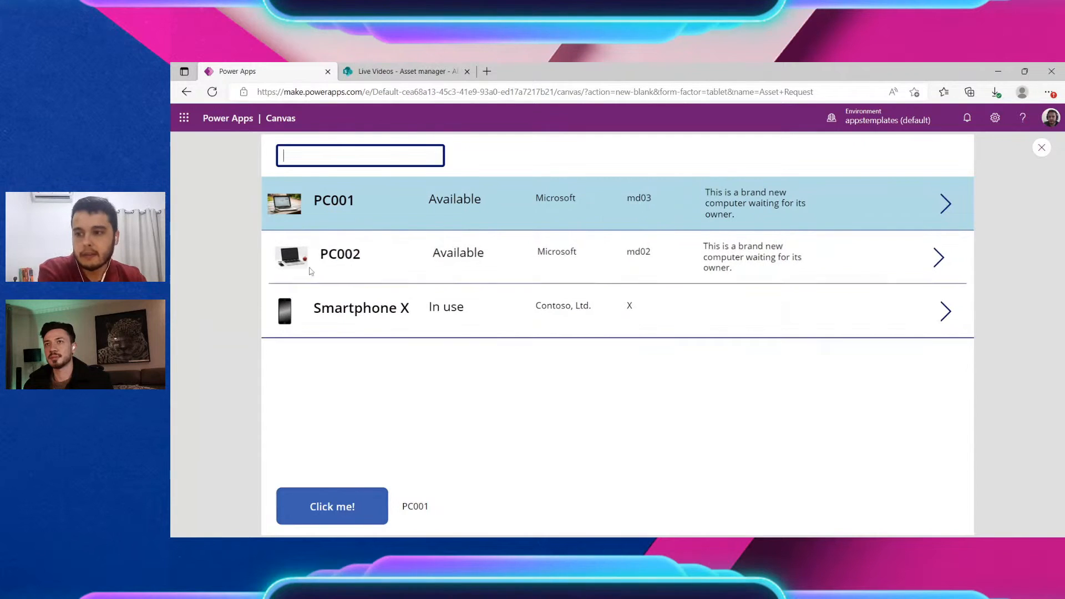
{"action": "left_click", "coordinate": [364, 162]}
{"action": "type", "text": "sma"}
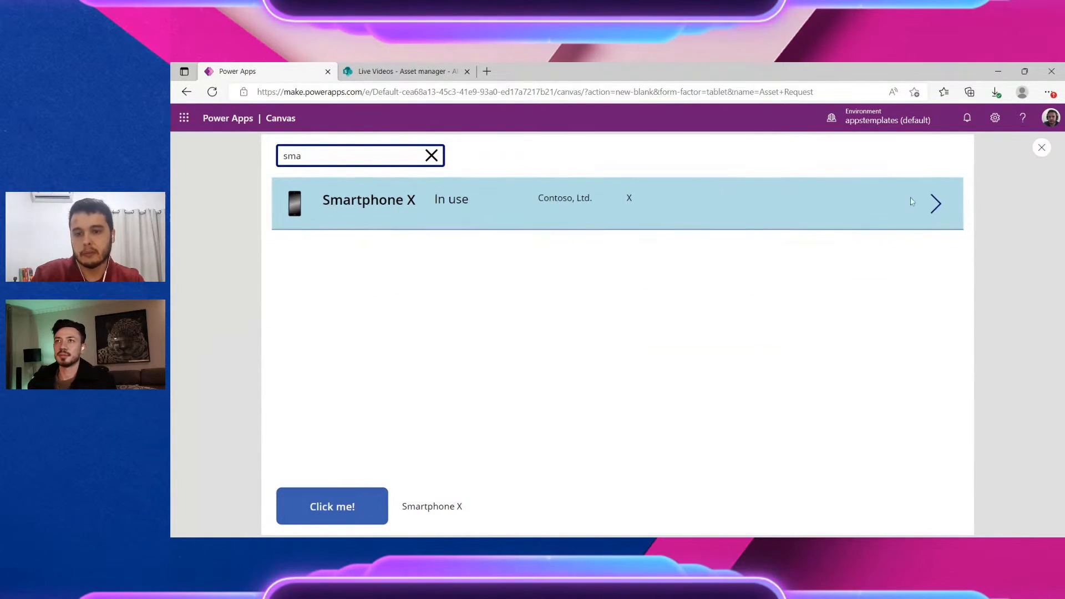
{"action": "left_click", "coordinate": [431, 155]}
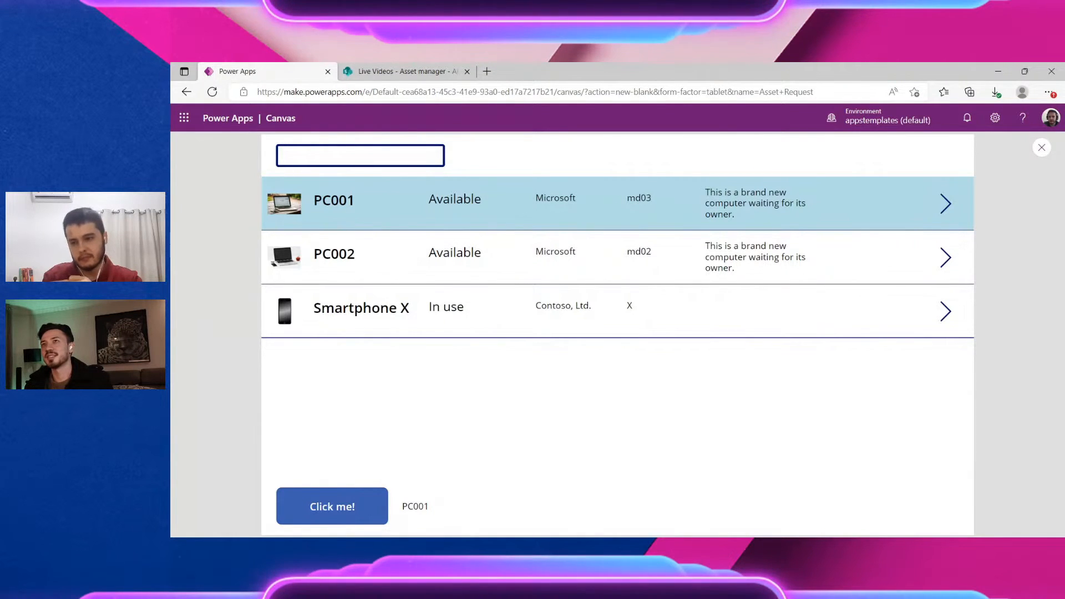
{"action": "key", "text": "Escape"}
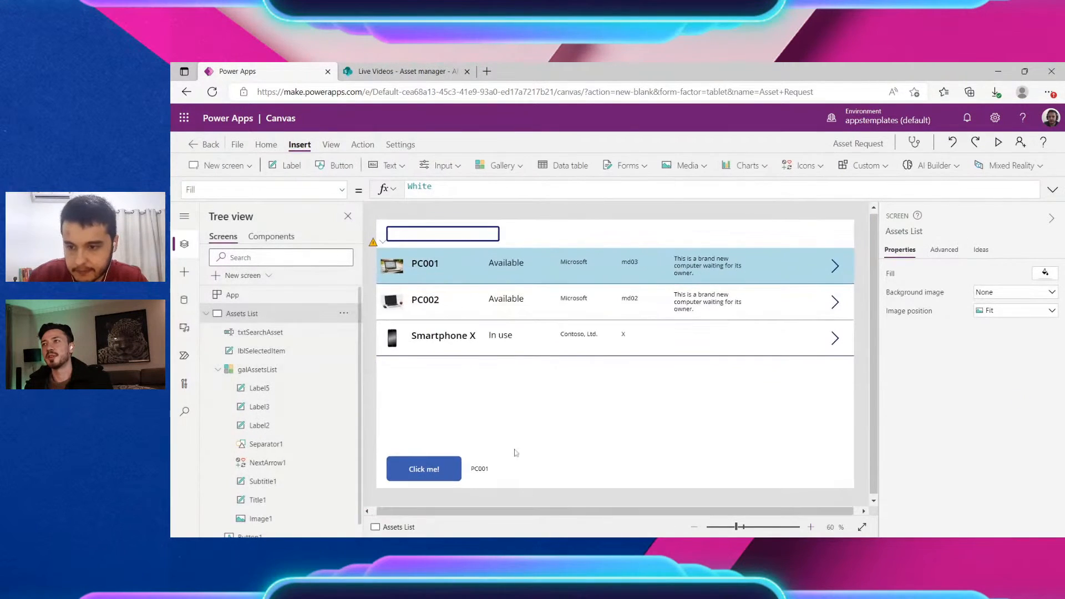
Select the galAssetsList gallery and enlarge the formula area to review its Items Search formula
{"action": "left_click", "coordinate": [507, 428]}
{"action": "left_click_drag", "start_coordinate": [611, 200], "coordinate": [609, 248]}
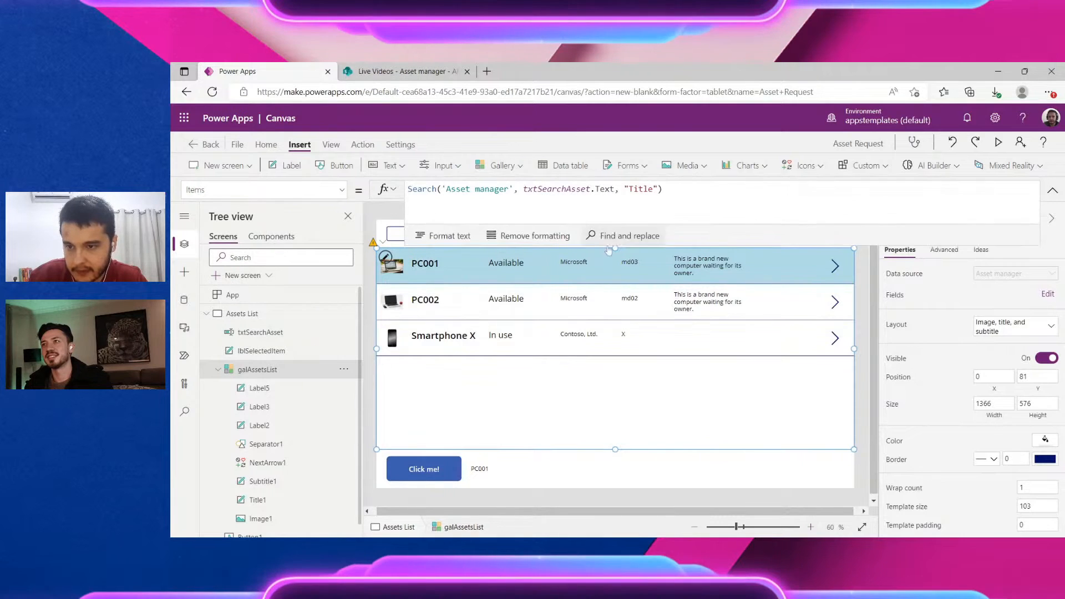
{"action": "left_click", "coordinate": [663, 189]}
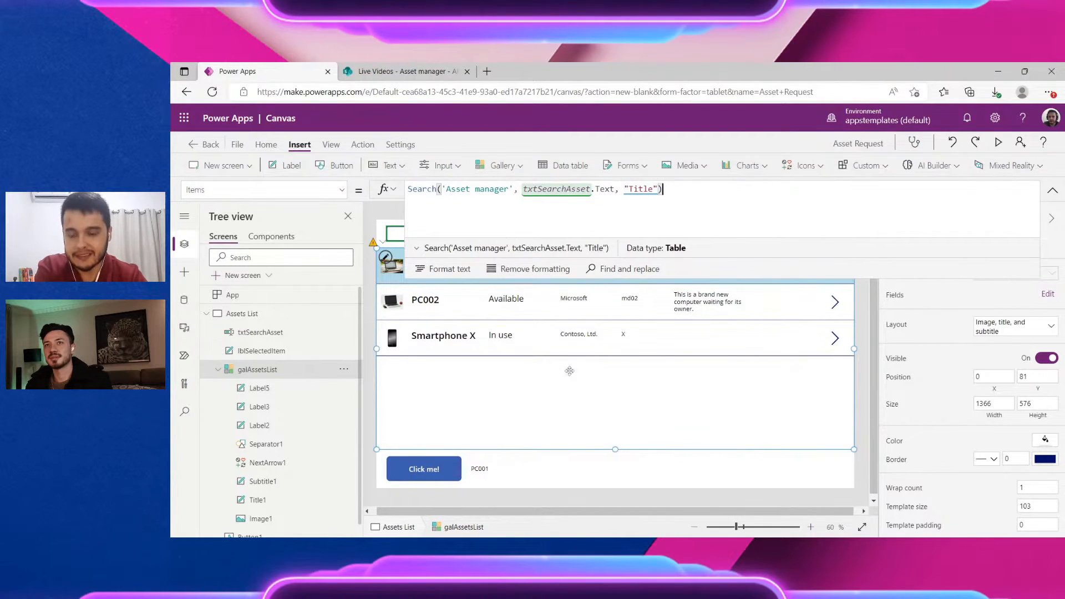
Check the Data row limit in the app's general settings and return to the gallery's Items formula
{"action": "left_click", "coordinate": [405, 146]}
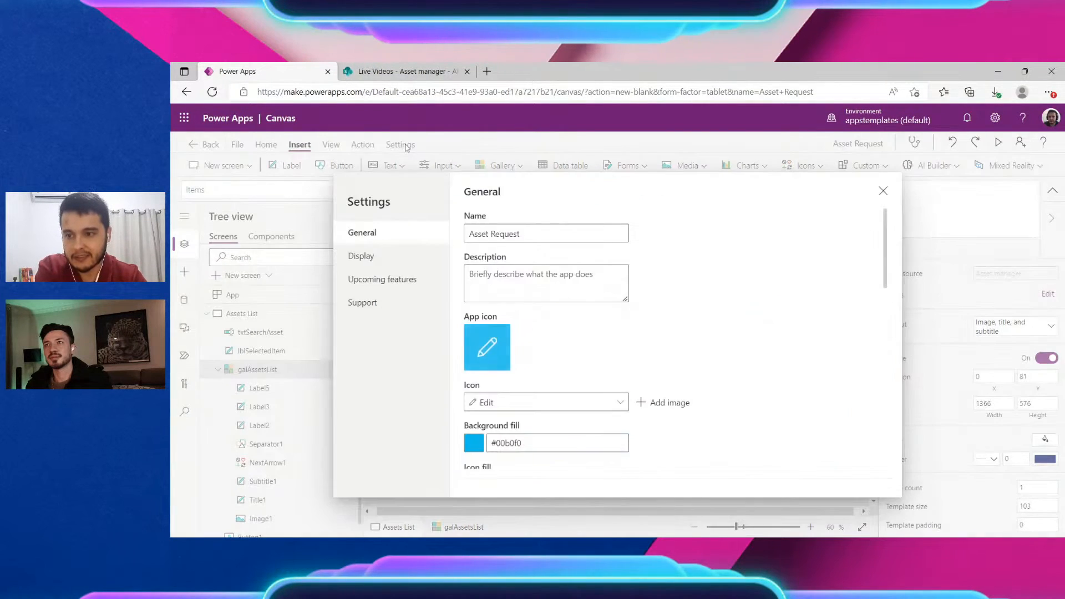
{"action": "scroll", "coordinate": [514, 345], "scroll_direction": "down", "scroll_amount": 2}
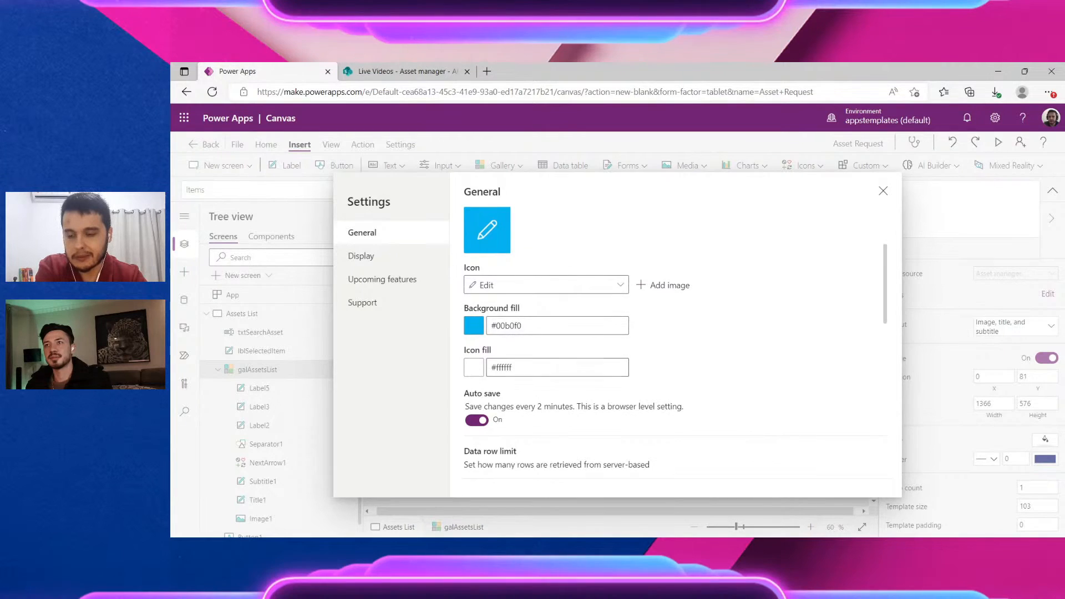
{"action": "scroll", "coordinate": [515, 377], "scroll_direction": "down", "scroll_amount": 2}
{"action": "left_click", "coordinate": [537, 390]}
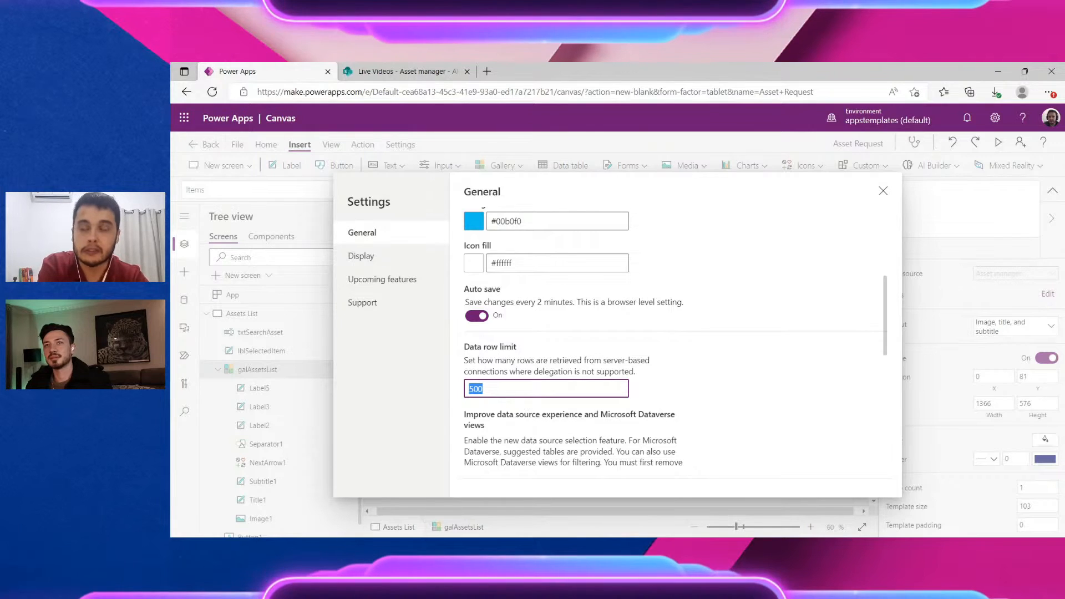
{"action": "left_click", "coordinate": [882, 191]}
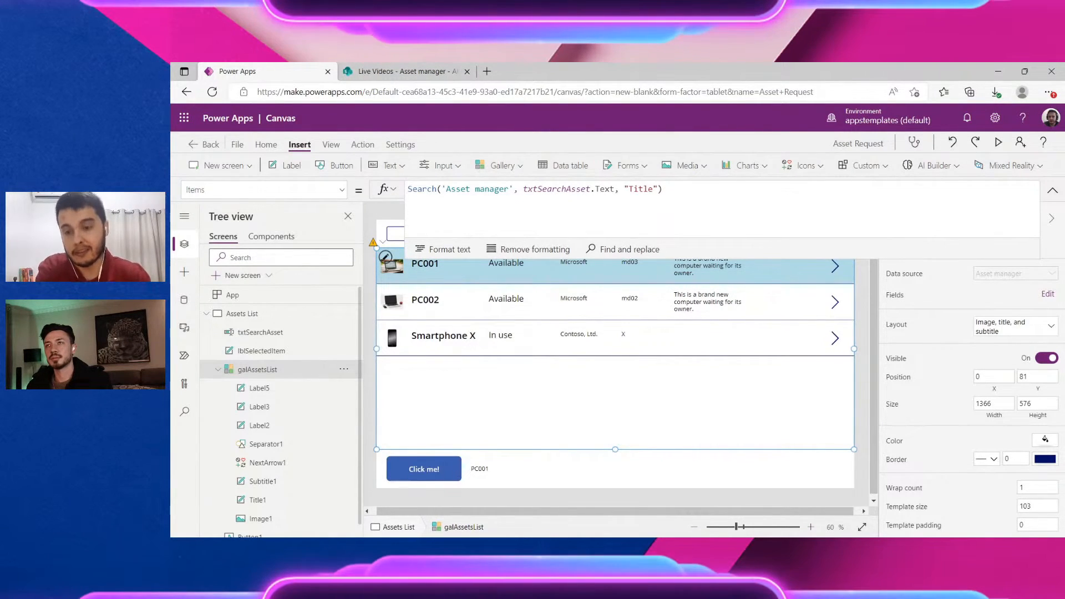
{"action": "left_click", "coordinate": [663, 189]}
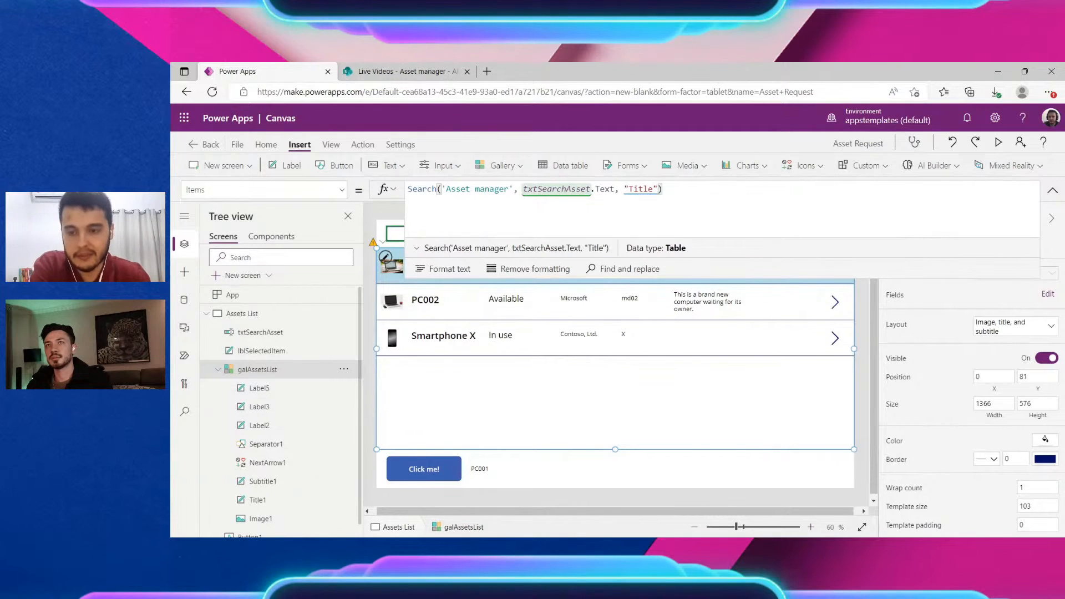
Preview the asset list with an empty search box, return to the editor and collapse the formula area
{"action": "left_click", "coordinate": [998, 142]}
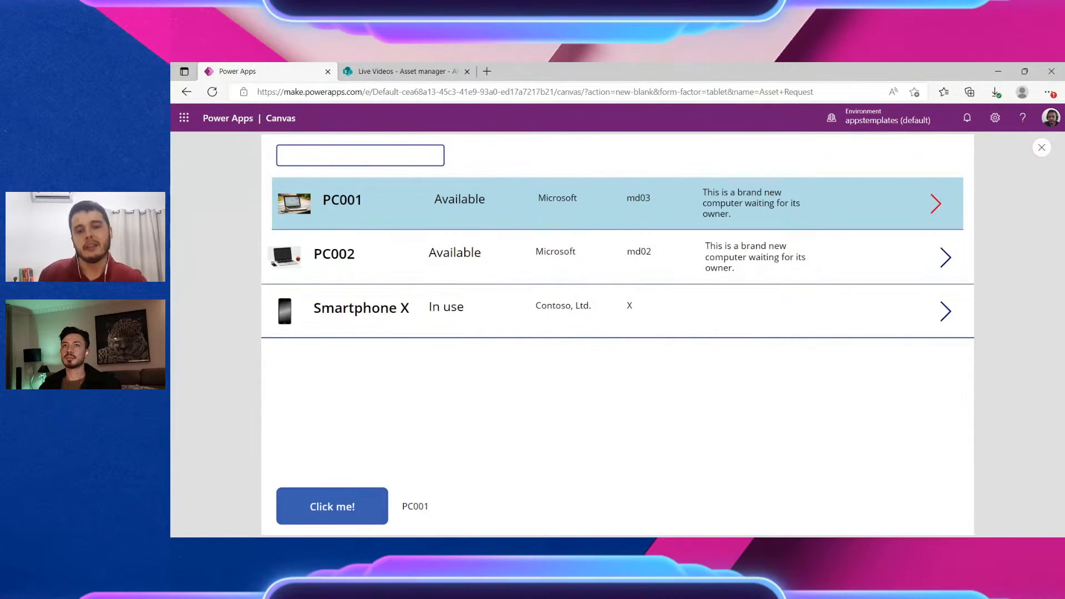
{"action": "left_click", "coordinate": [1041, 147]}
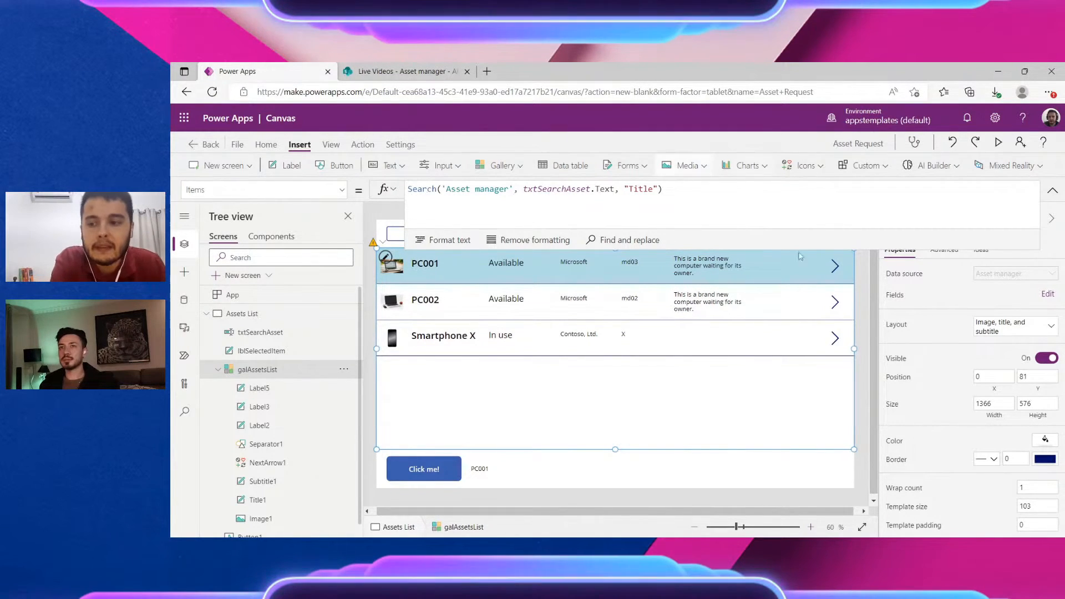
{"action": "left_click", "coordinate": [1053, 191]}
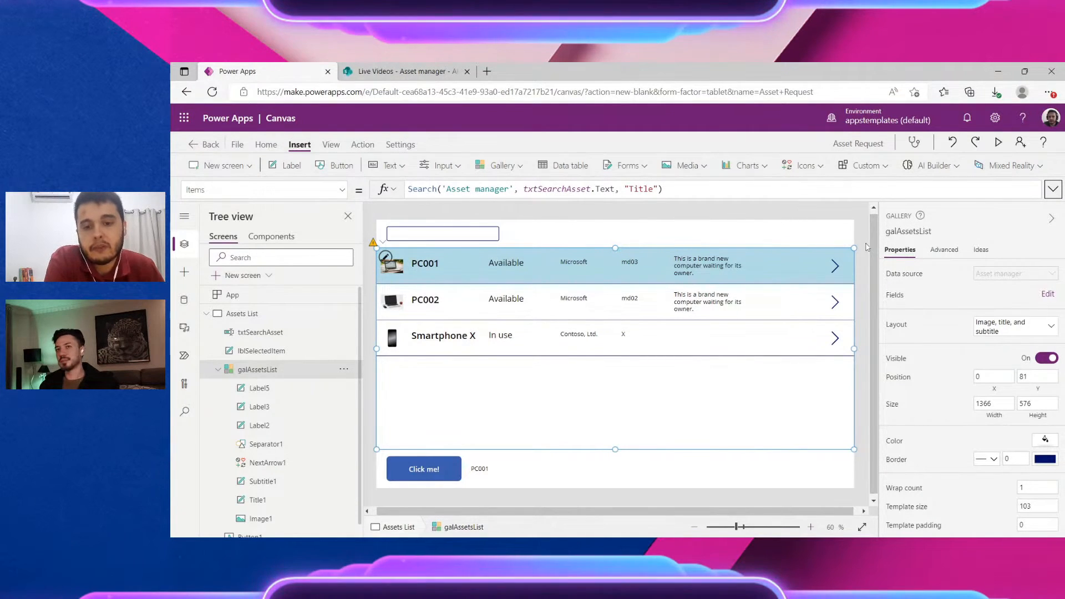
Show the available options for the gallery's warning, dismiss them and keep galAssetsList selected
{"action": "left_click", "coordinate": [373, 243]}
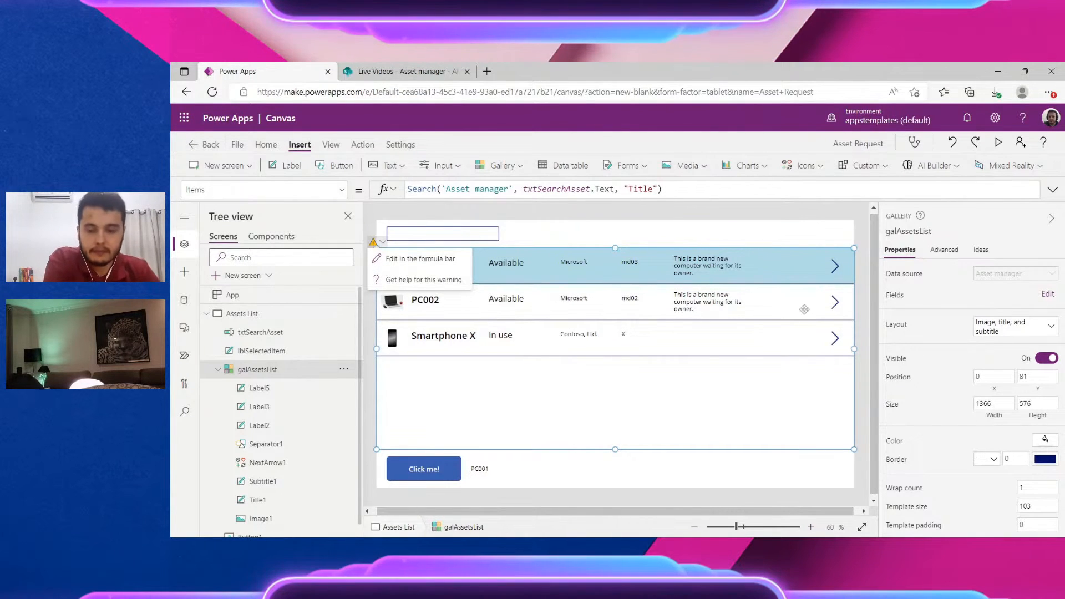
{"action": "left_click", "coordinate": [859, 306]}
{"action": "left_click", "coordinate": [680, 409]}
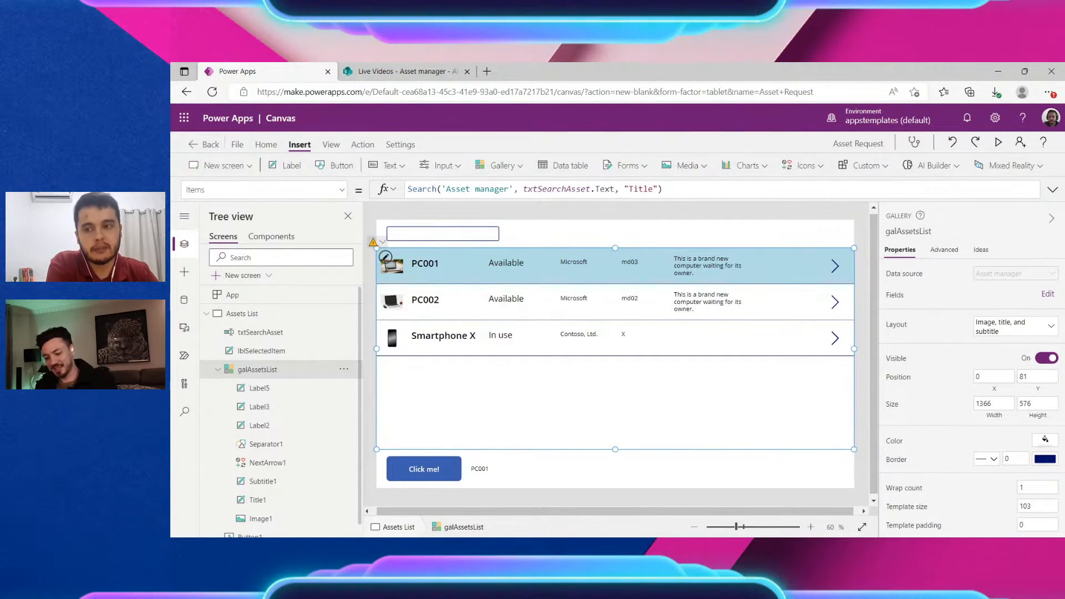
Check the options offered for the gallery's warning, dismiss them and deselect the gallery
{"action": "left_click", "coordinate": [383, 242]}
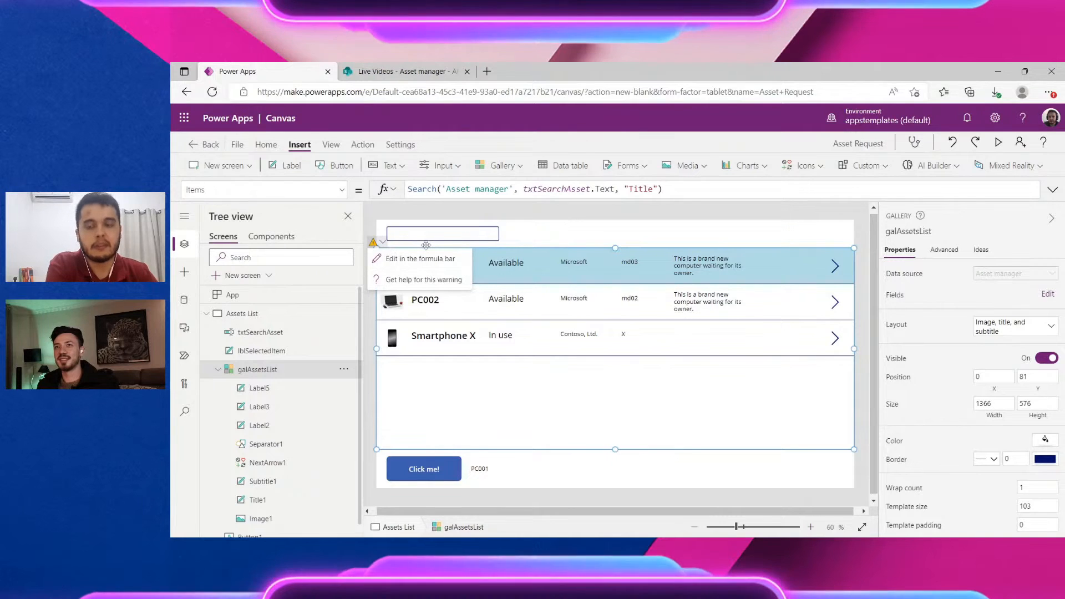
{"action": "left_click", "coordinate": [556, 229]}
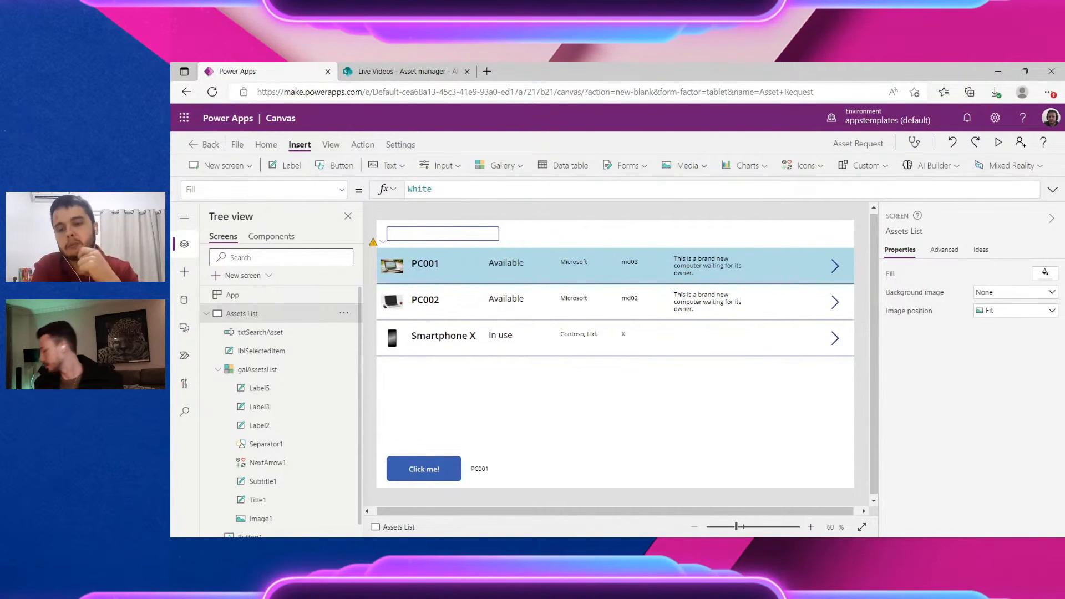
Narrow galAssetsList to a width of 1312 starting at X 30 and shift its arrow icon inward to X 1214, Y 20
{"action": "left_click", "coordinate": [712, 421]}
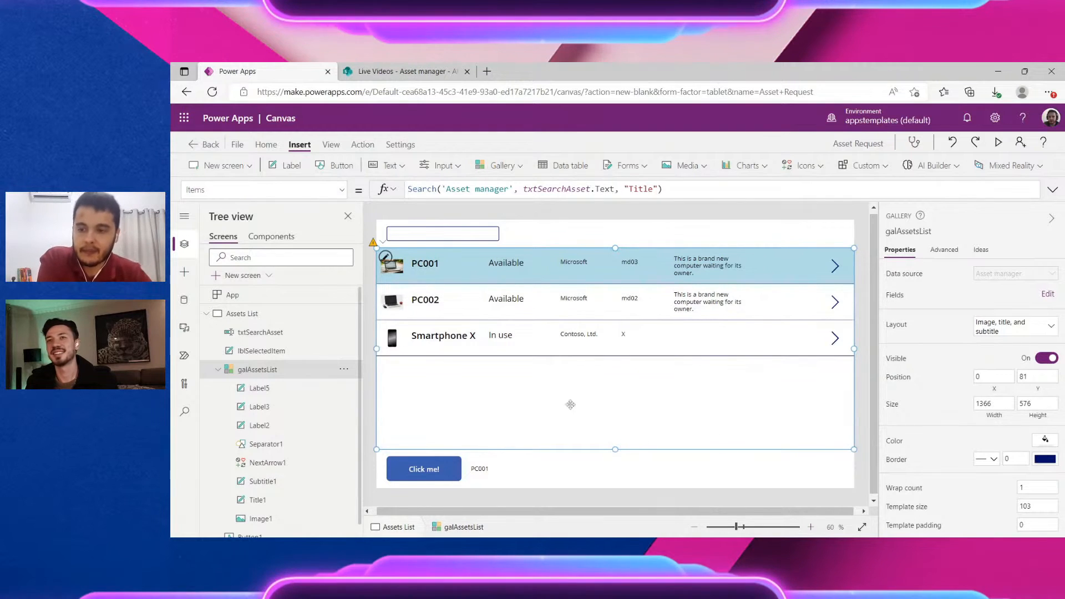
{"action": "left_click_drag", "start_coordinate": [377, 349], "coordinate": [388, 348]}
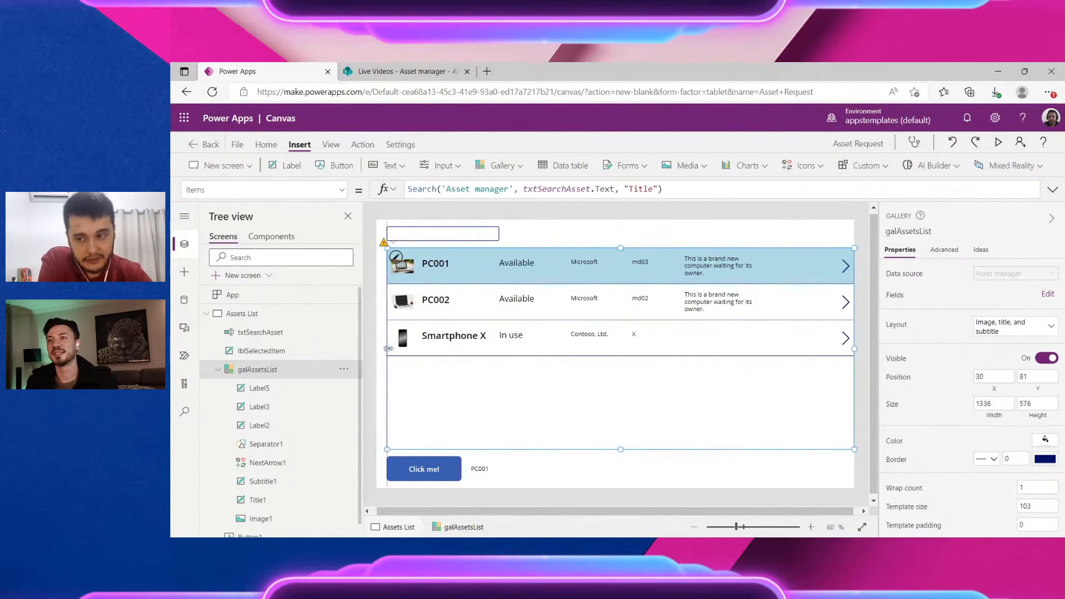
{"action": "left_click_drag", "start_coordinate": [846, 272], "coordinate": [833, 272]}
{"action": "left_click", "coordinate": [849, 396]}
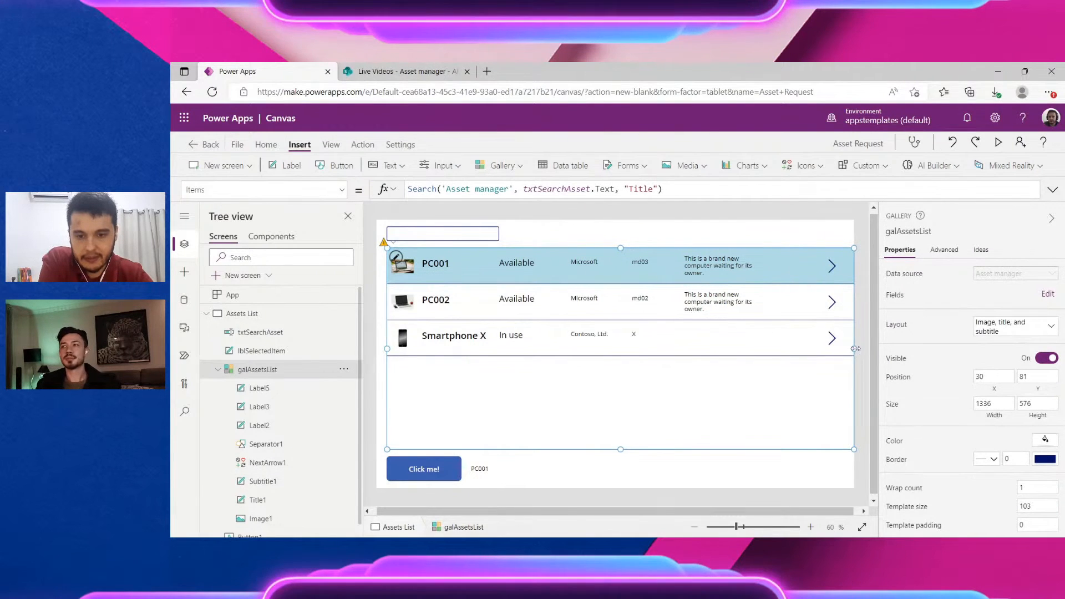
{"action": "left_click_drag", "start_coordinate": [855, 349], "coordinate": [846, 348]}
{"action": "left_click_drag", "start_coordinate": [832, 271], "coordinate": [821, 274]}
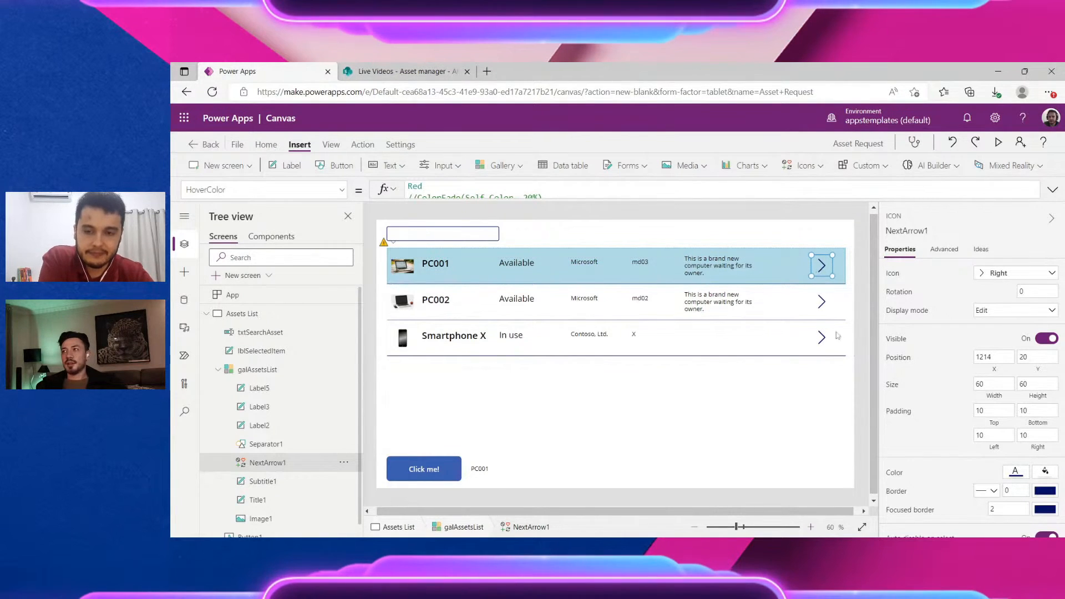
{"action": "left_click", "coordinate": [832, 355]}
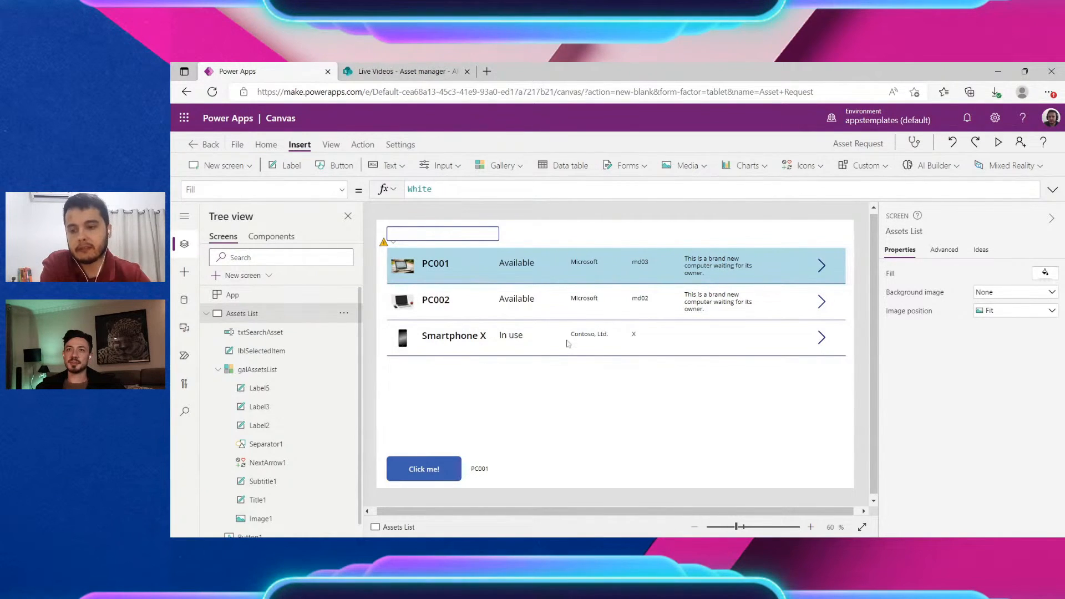
Examine the arrow icon and the status label inside the gallery's first row
{"action": "left_click", "coordinate": [207, 314]}
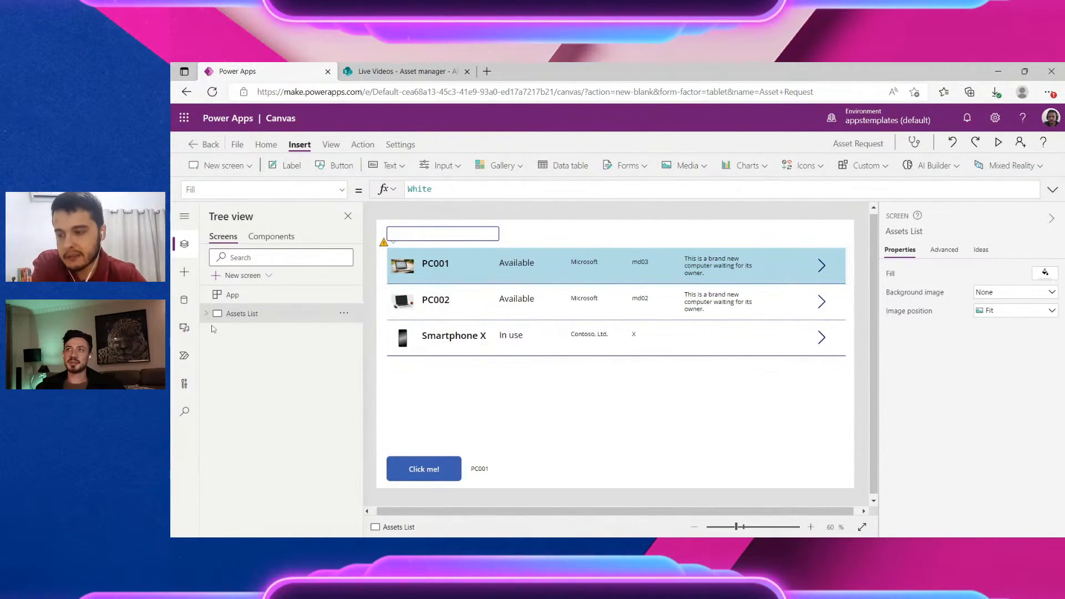
{"action": "left_click", "coordinate": [823, 272]}
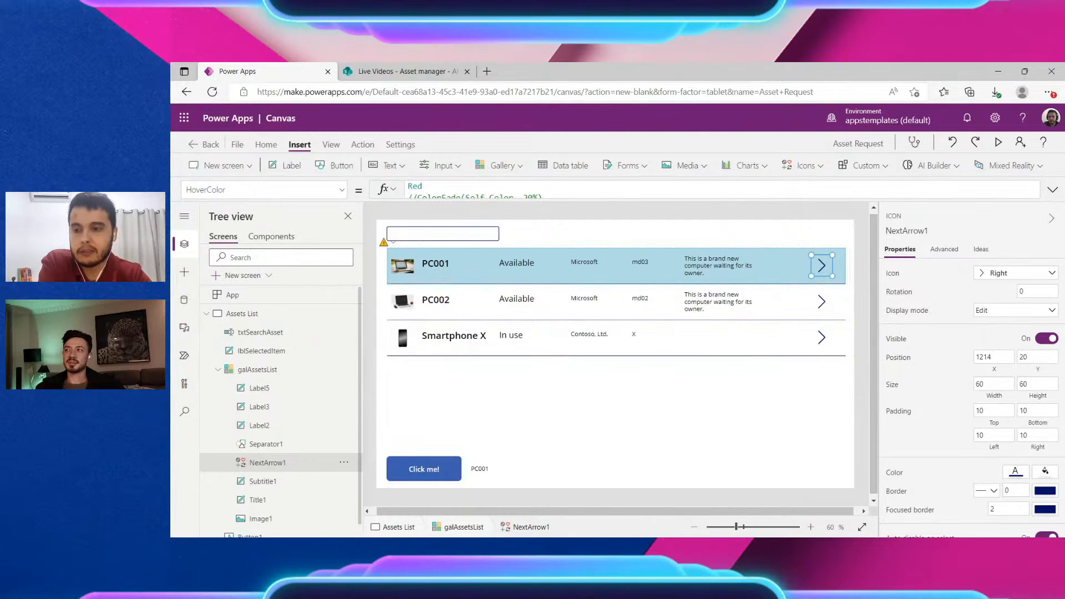
{"action": "left_click", "coordinate": [526, 263]}
{"action": "left_click", "coordinate": [527, 263]}
Insert a Cancel icon into the gallery's row template from the selected title label and place it beside the arrow, at about X 1138, Y 24
{"action": "left_click", "coordinate": [440, 261]}
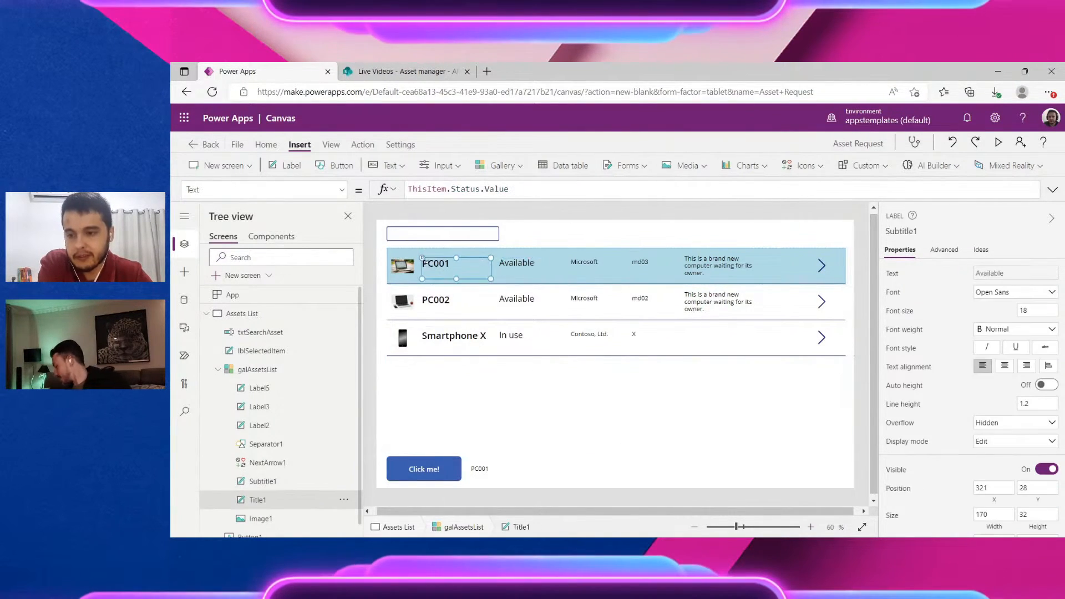
{"action": "left_click", "coordinate": [801, 165]}
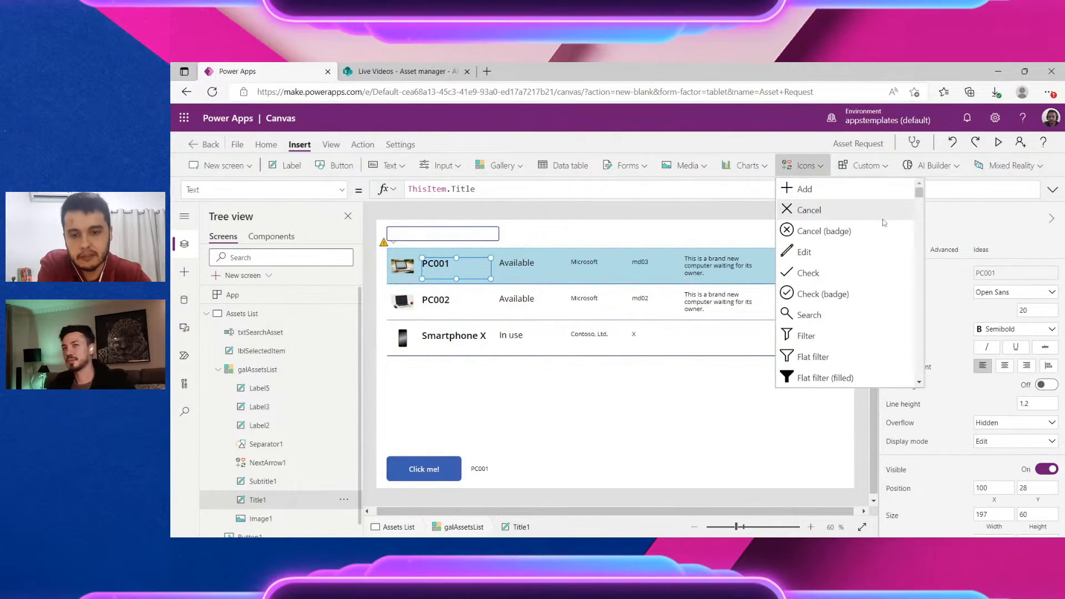
{"action": "scroll", "coordinate": [901, 225], "scroll_direction": "down", "scroll_amount": 5}
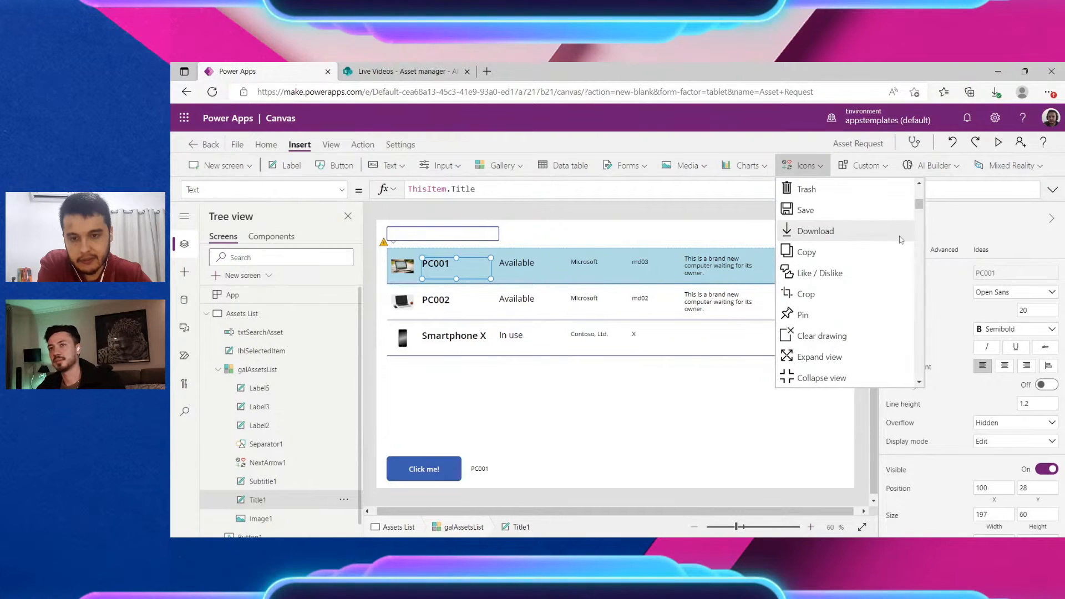
{"action": "scroll", "coordinate": [866, 236], "scroll_direction": "up", "scroll_amount": 1}
{"action": "scroll", "coordinate": [797, 226], "scroll_direction": "up", "scroll_amount": 4}
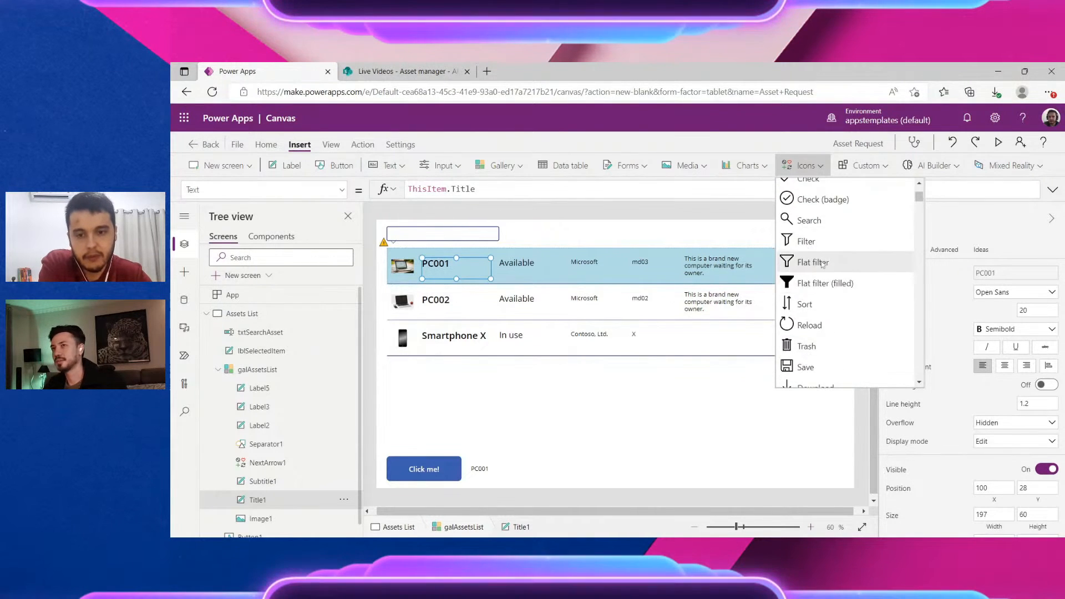
{"action": "scroll", "coordinate": [877, 250], "scroll_direction": "down", "scroll_amount": 2}
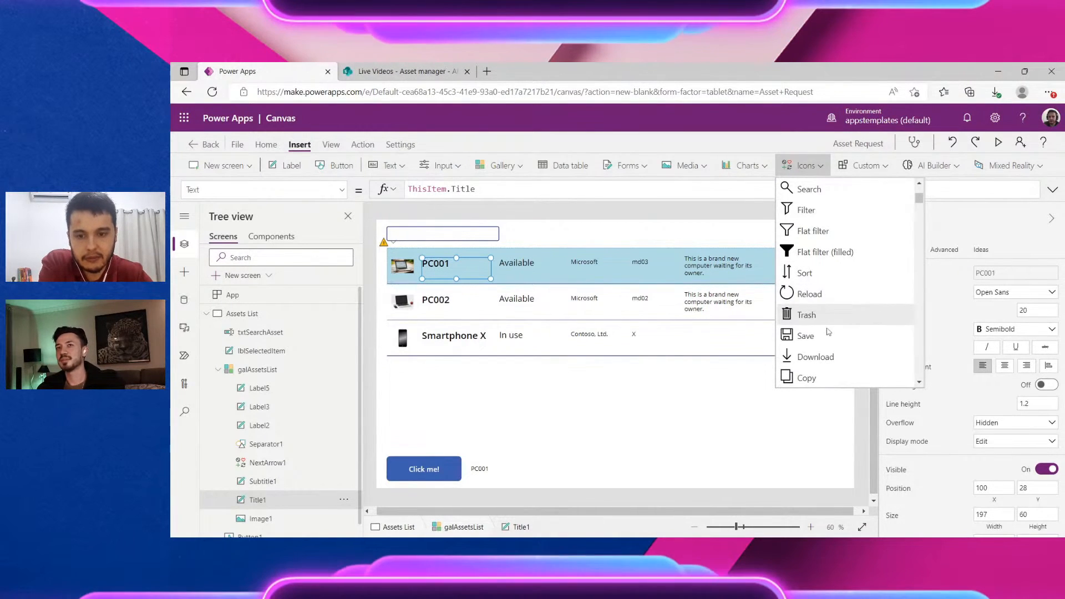
{"action": "scroll", "coordinate": [826, 260], "scroll_direction": "up", "scroll_amount": 3}
{"action": "left_click", "coordinate": [832, 217]}
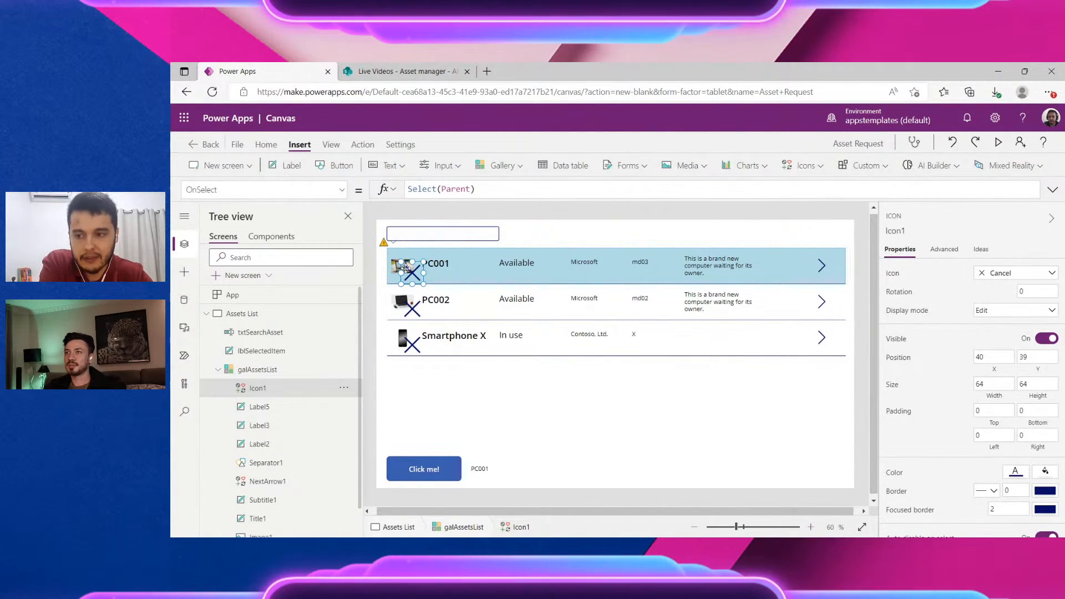
{"action": "left_click_drag", "start_coordinate": [416, 268], "coordinate": [791, 265]}
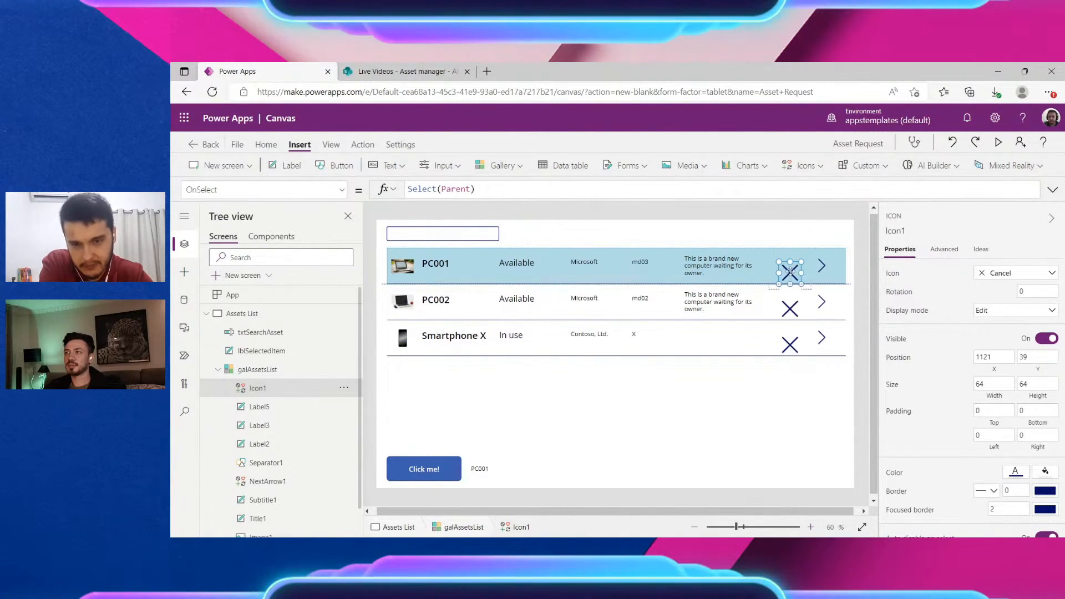
Change the new gallery icon to Trash, size it about 50 by 44 and place it at about X 1128, Y 28
{"action": "left_click", "coordinate": [1000, 274]}
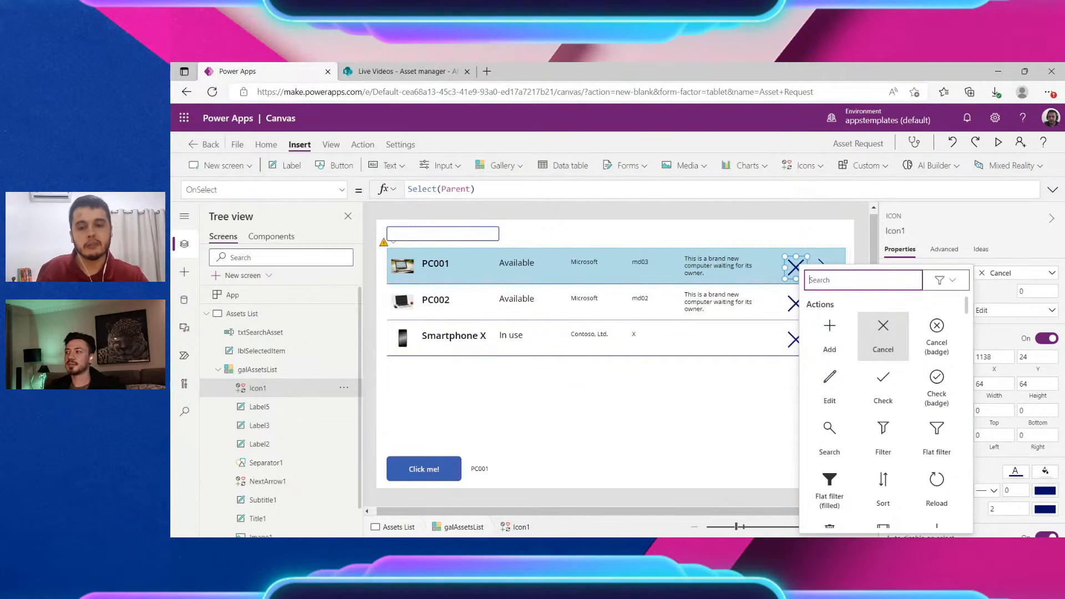
{"action": "type", "text": "tra"}
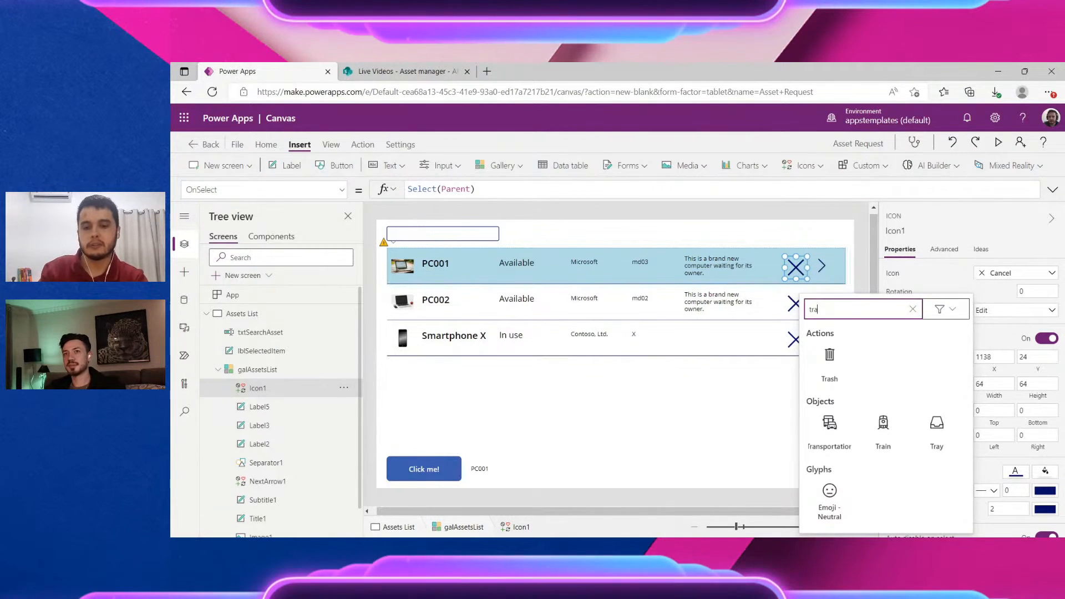
{"action": "type", "text": "sh"}
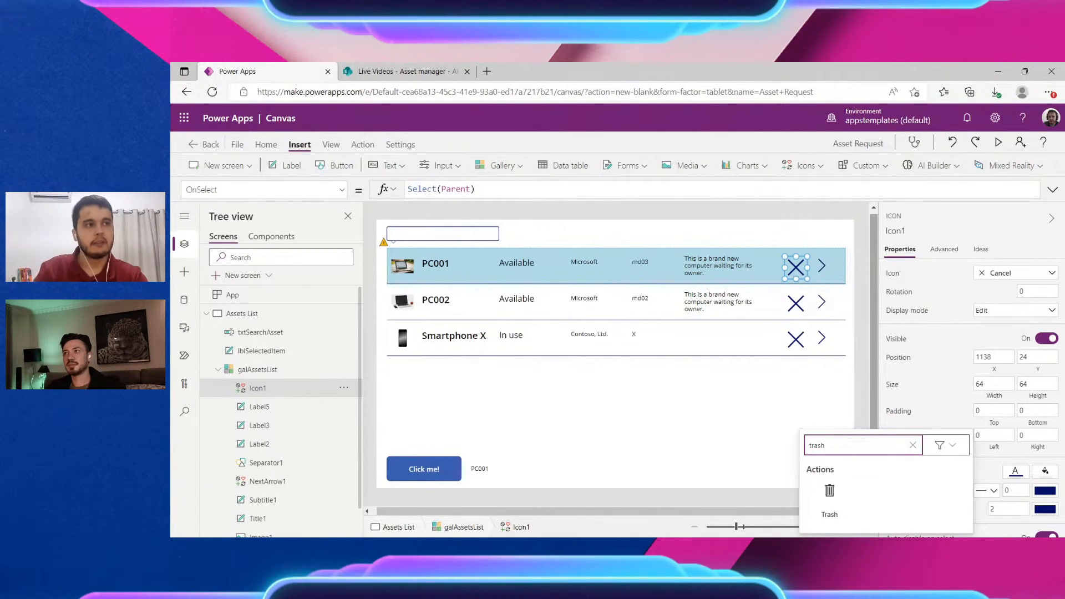
{"action": "left_click", "coordinate": [830, 502]}
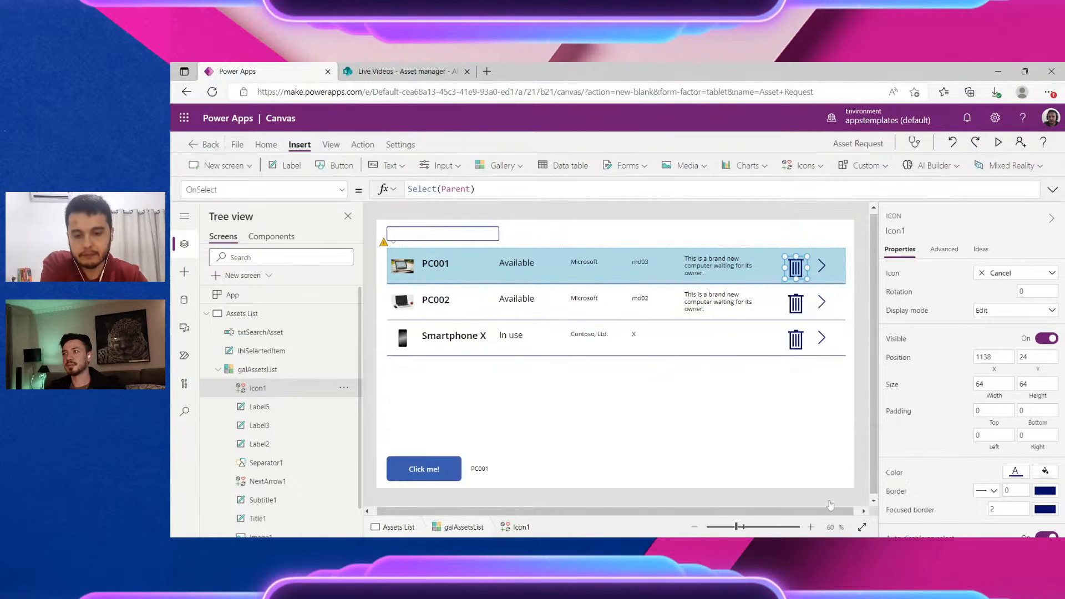
{"action": "left_click_drag", "start_coordinate": [793, 272], "coordinate": [791, 267]}
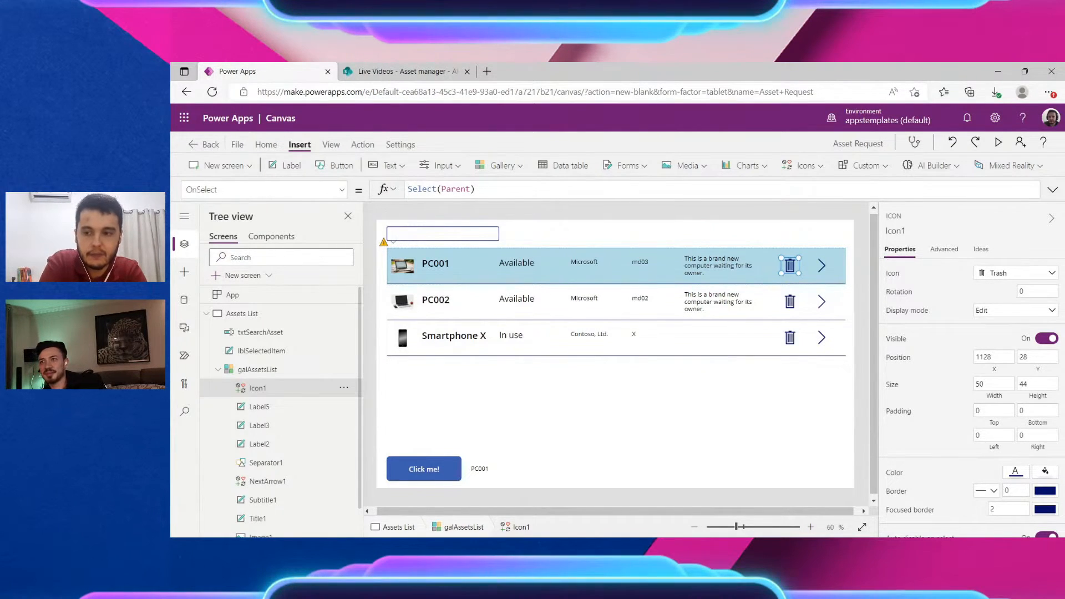
{"action": "left_click", "coordinate": [217, 370]}
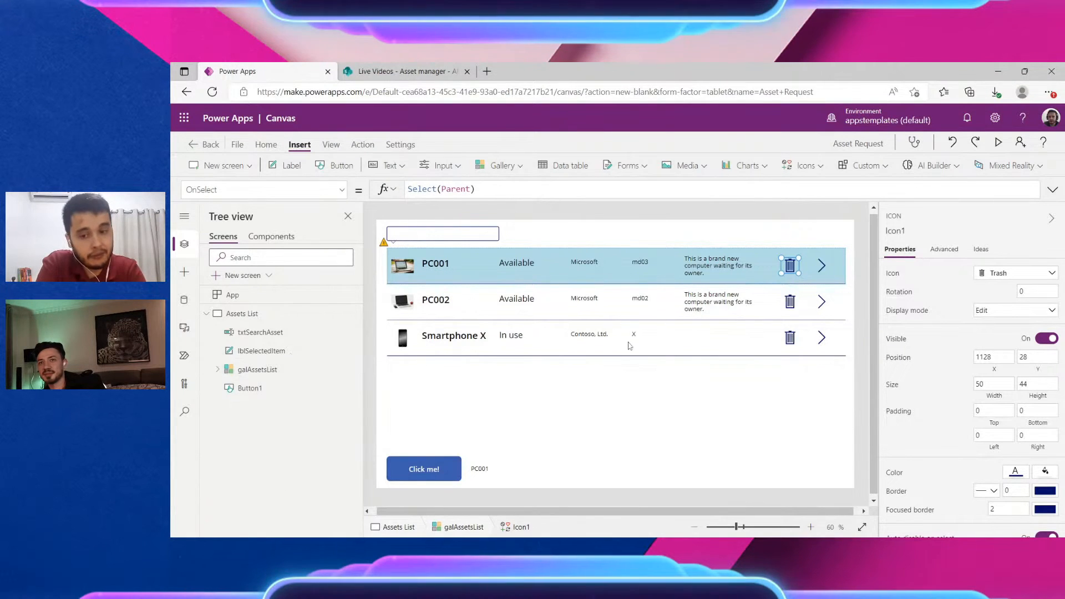
Select the Trash icon in the gallery's first row and review its OnSelect formula
{"action": "left_click", "coordinate": [790, 342]}
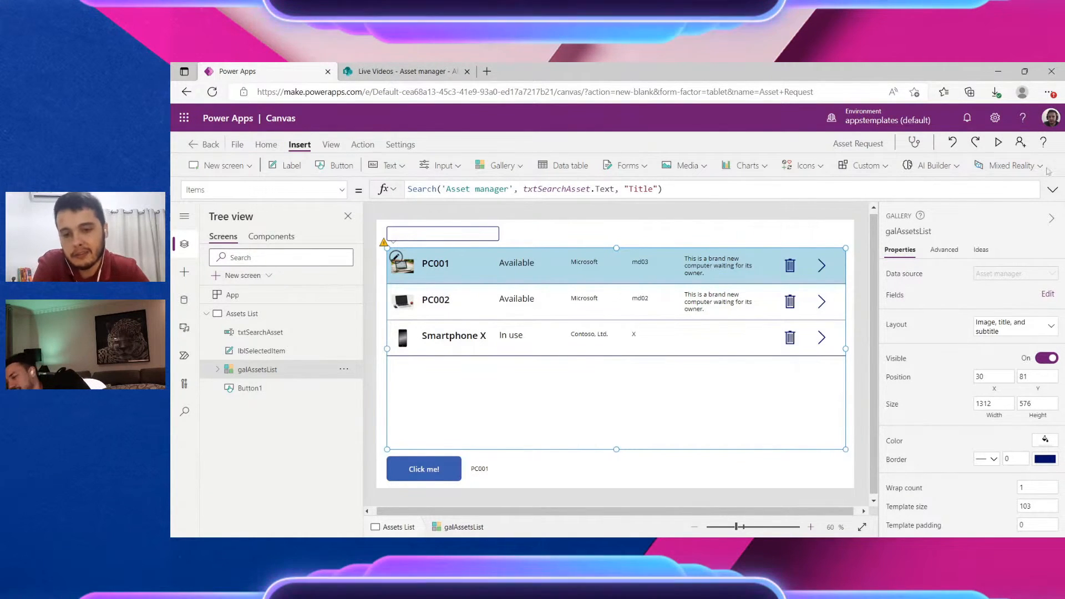
{"action": "left_click", "coordinate": [829, 235]}
{"action": "left_click", "coordinate": [797, 277]}
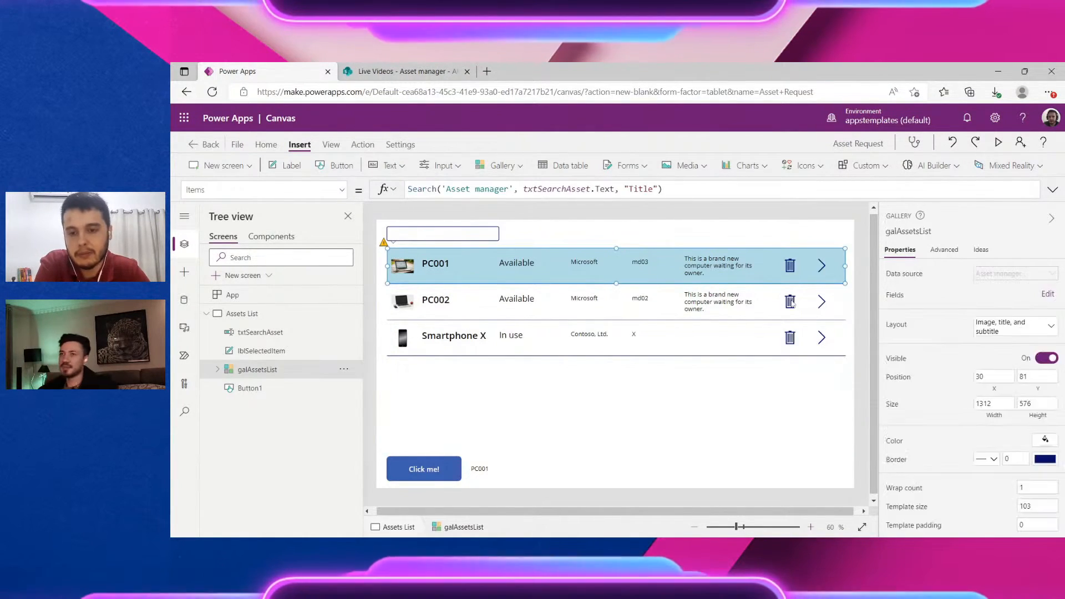
{"action": "left_click", "coordinate": [793, 270]}
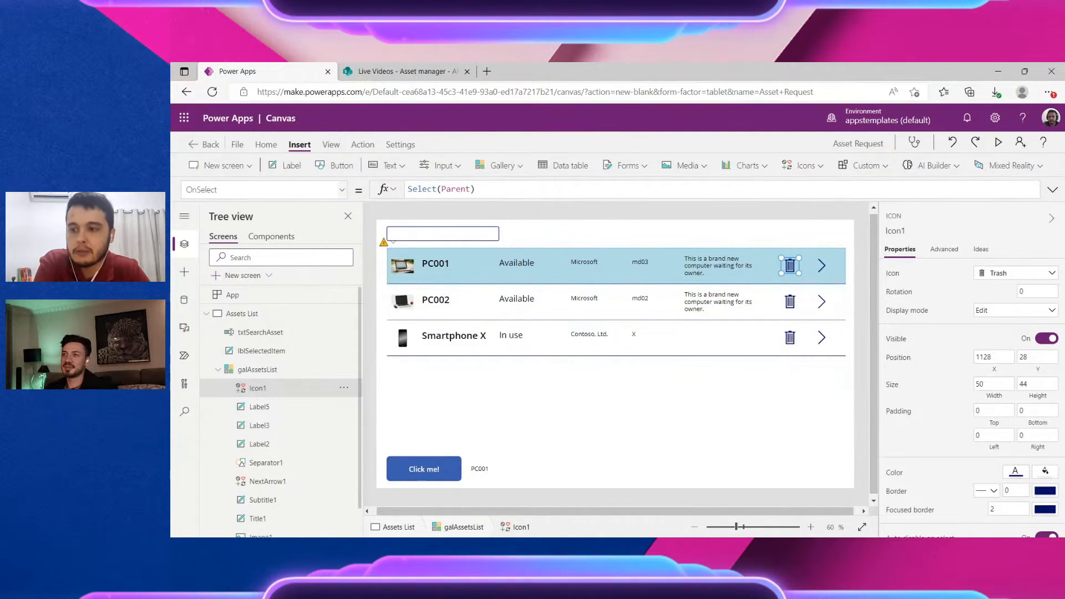
{"action": "left_click", "coordinate": [244, 189]}
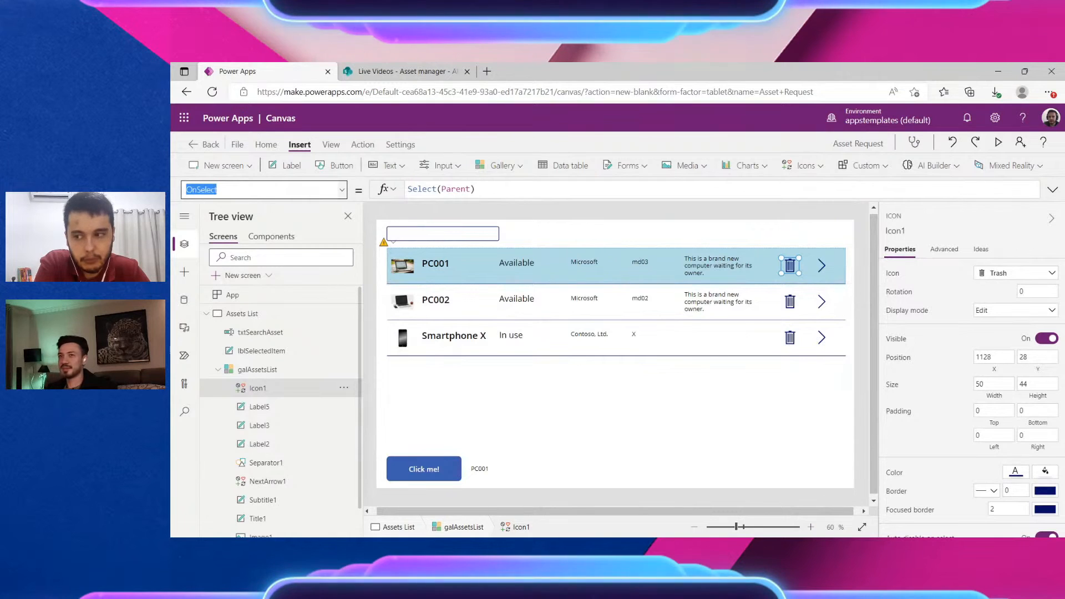
{"action": "left_click", "coordinate": [342, 190]}
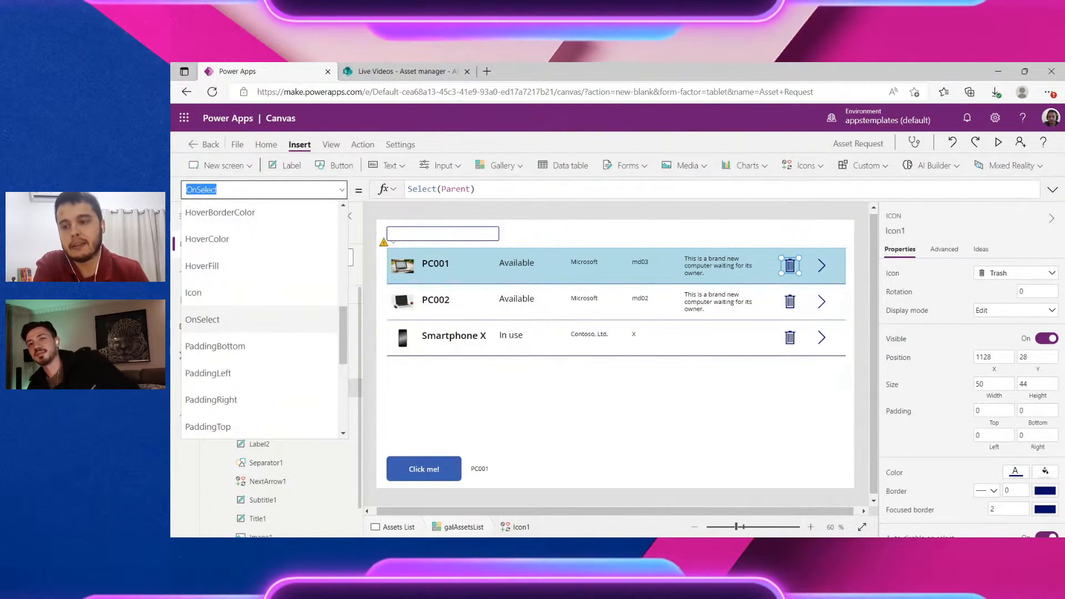
{"action": "left_click", "coordinate": [494, 189]}
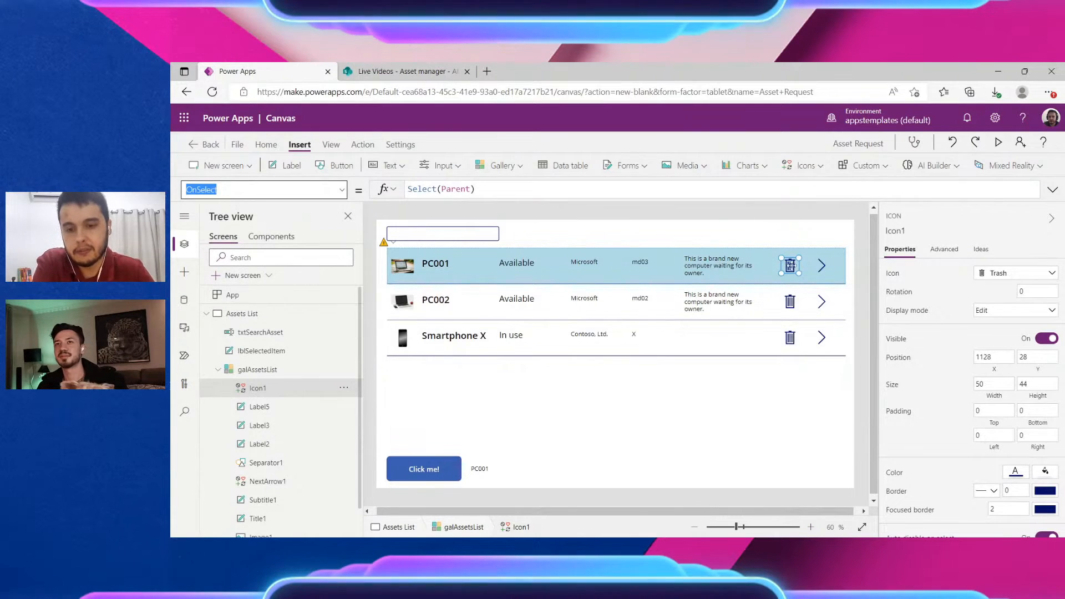
{"action": "left_click_drag", "start_coordinate": [486, 190], "coordinate": [400, 192]}
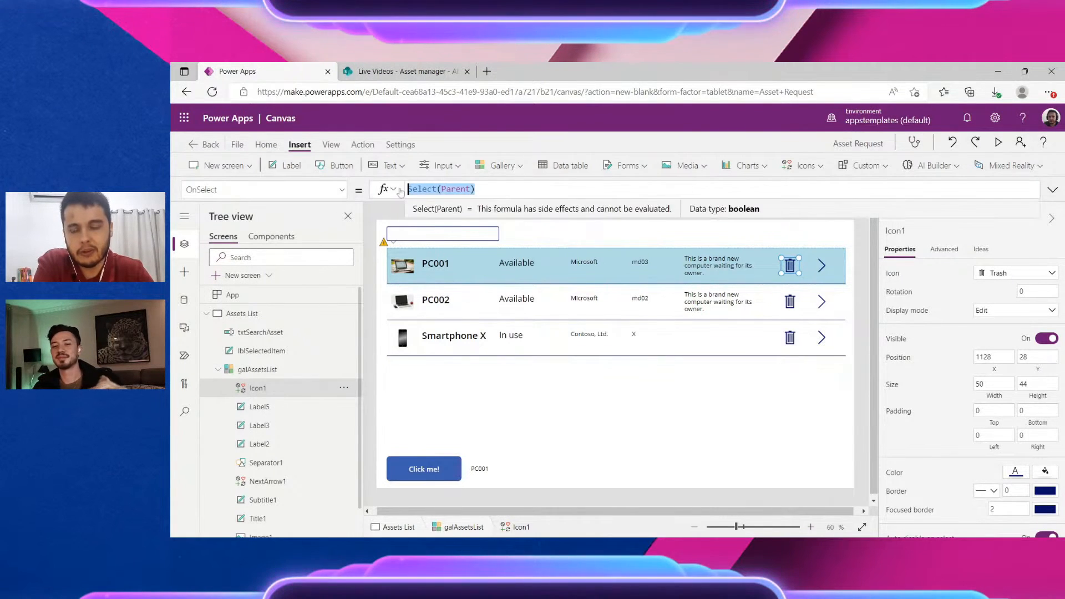
Preview the asset list with the Trash icons, return to the editor and reselect the first row's Trash icon
{"action": "left_click", "coordinate": [998, 142]}
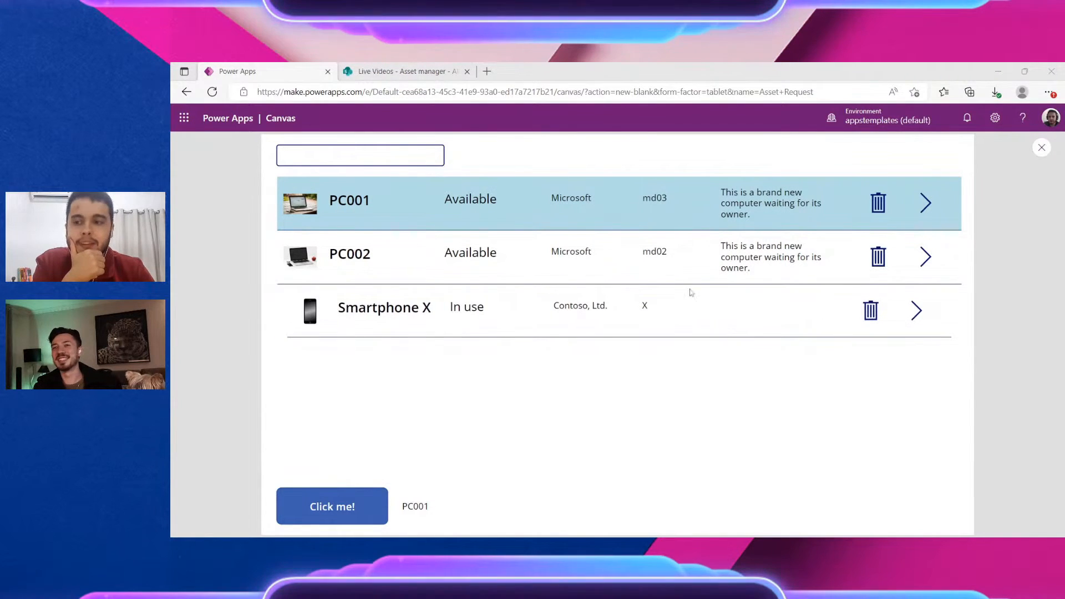
{"action": "left_click", "coordinate": [1037, 153]}
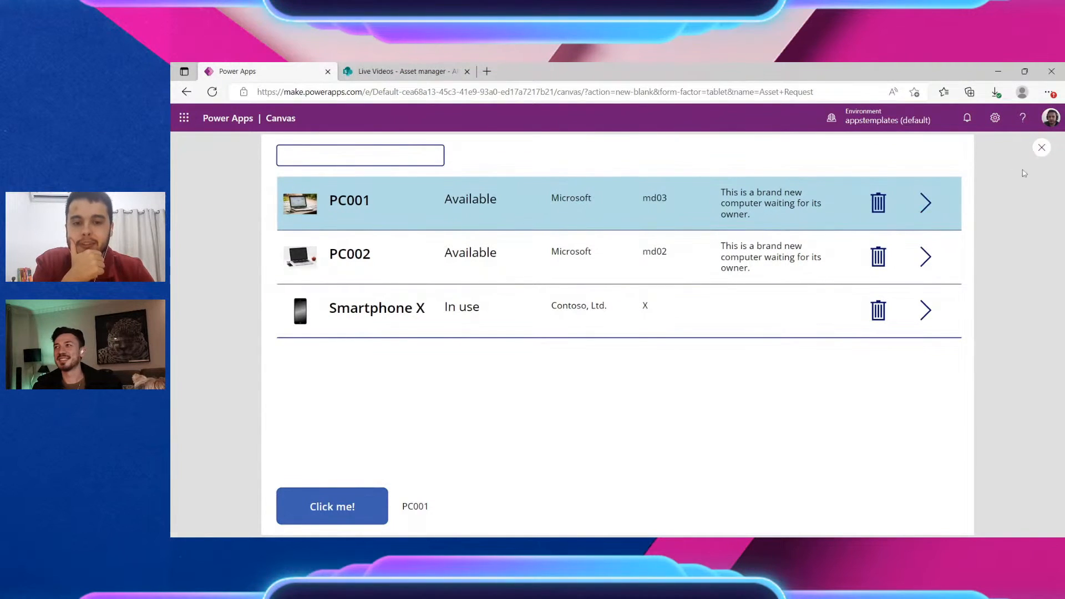
{"action": "left_click", "coordinate": [799, 284]}
{"action": "left_click", "coordinate": [795, 266]}
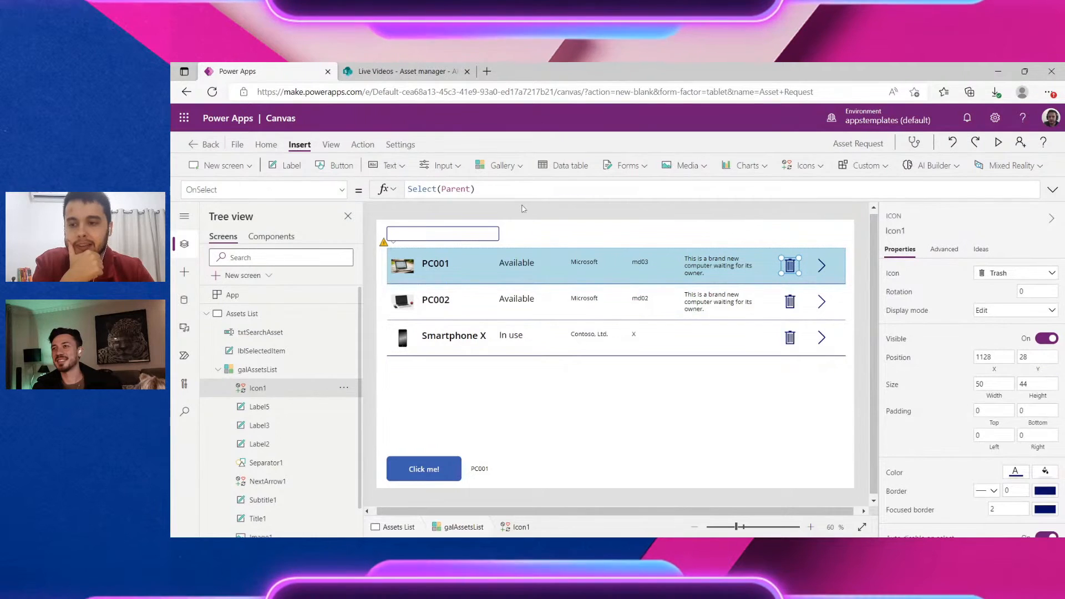
Inspect the Select(Parent) formula in the Trash icon's OnSelect property, including its Parent argument
{"action": "left_click", "coordinate": [475, 189]}
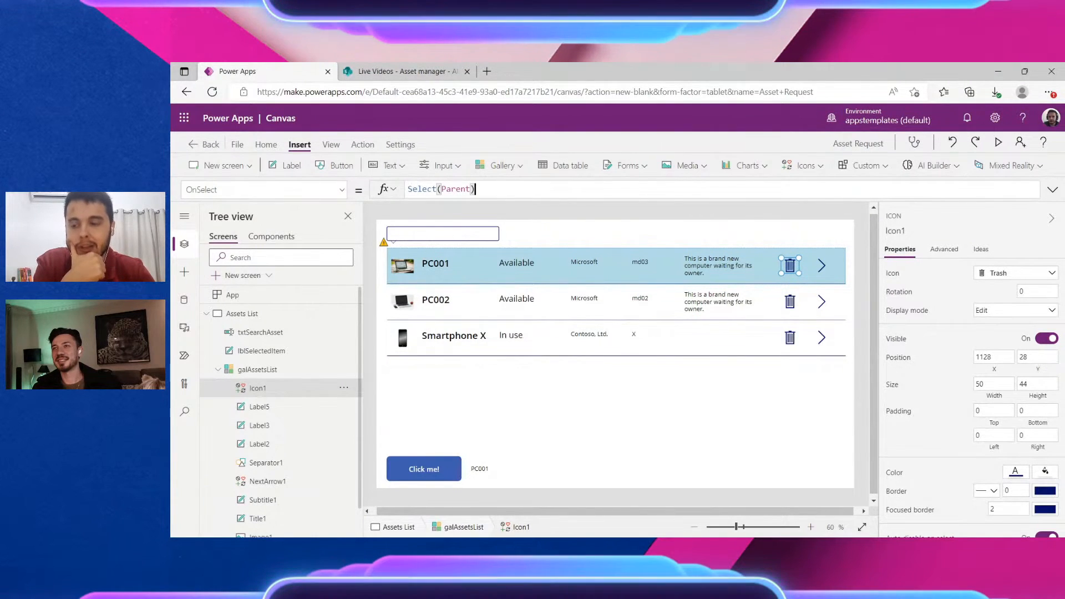
{"action": "triple_click", "coordinate": [432, 189]}
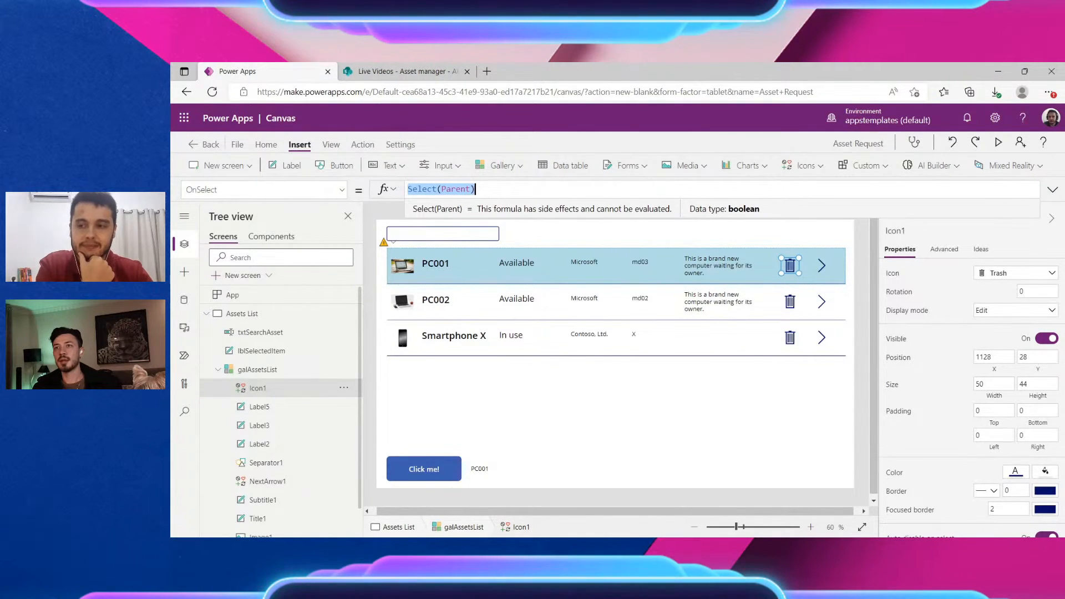
{"action": "left_click", "coordinate": [460, 190]}
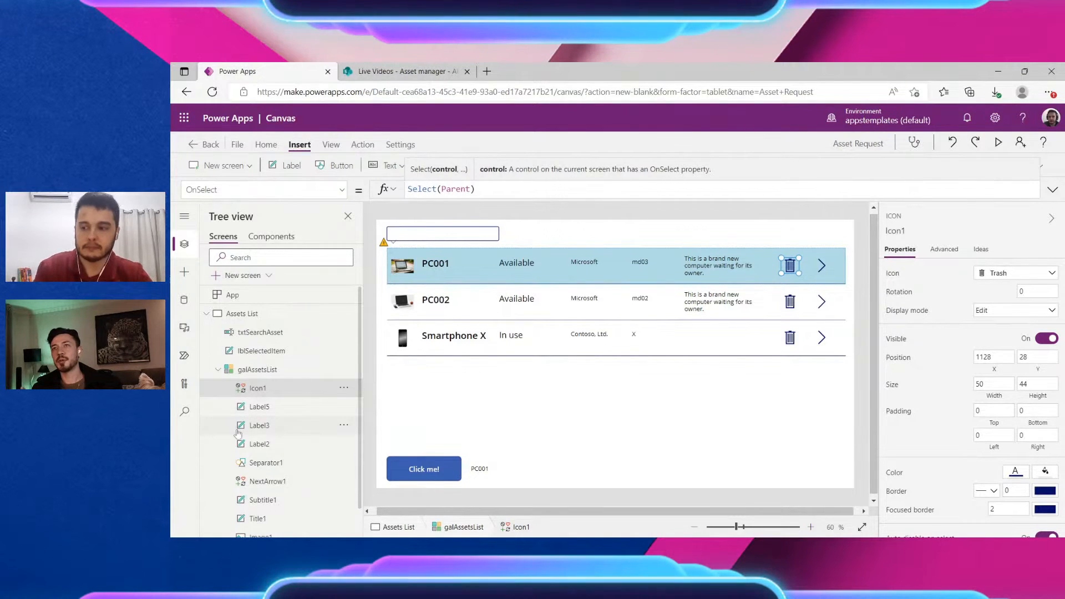
Select the galAssetsList gallery and inspect its OnSelect property
{"action": "scroll", "coordinate": [237, 433], "scroll_direction": "left", "scroll_amount": 1}
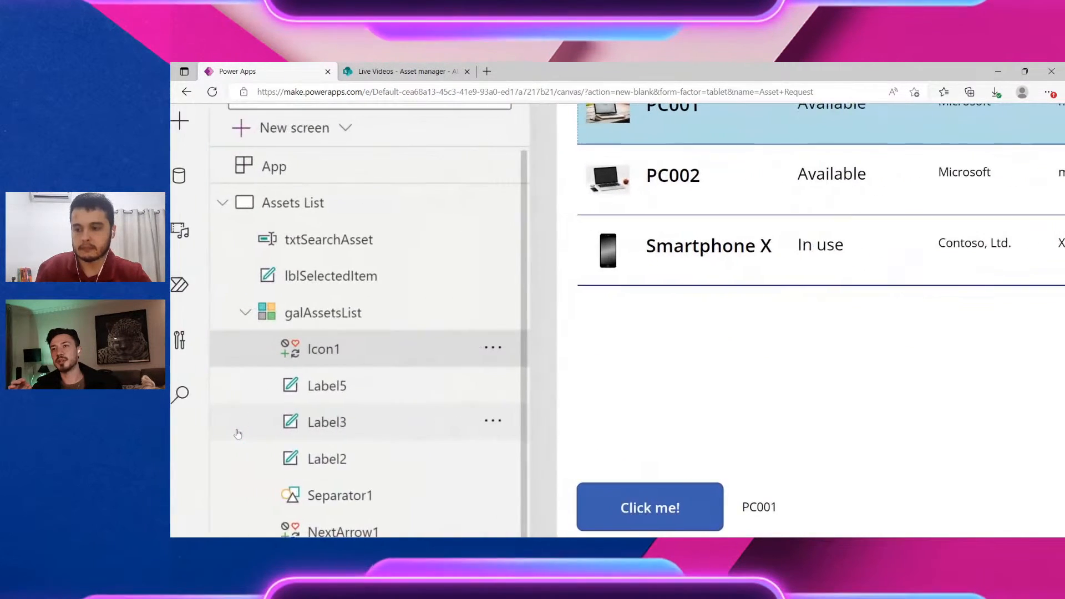
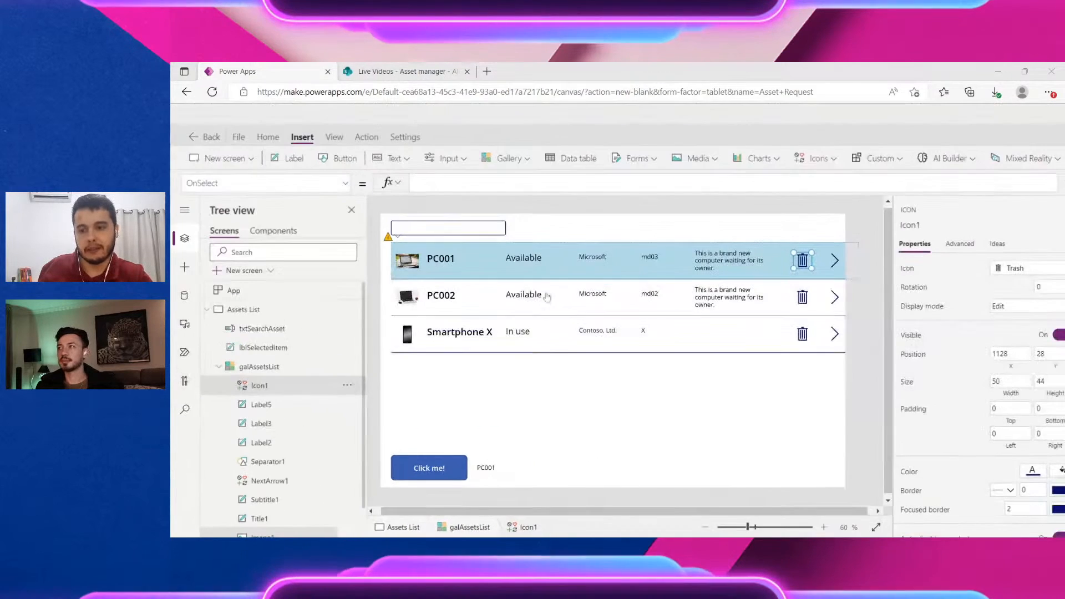
{"action": "left_click", "coordinate": [529, 265]}
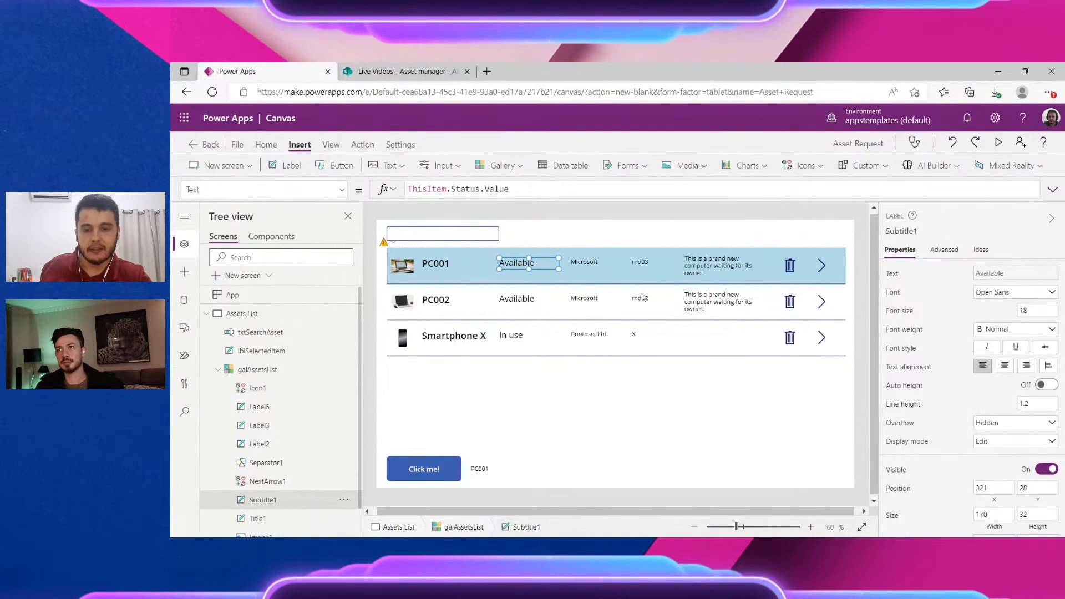
{"action": "left_click", "coordinate": [662, 387]}
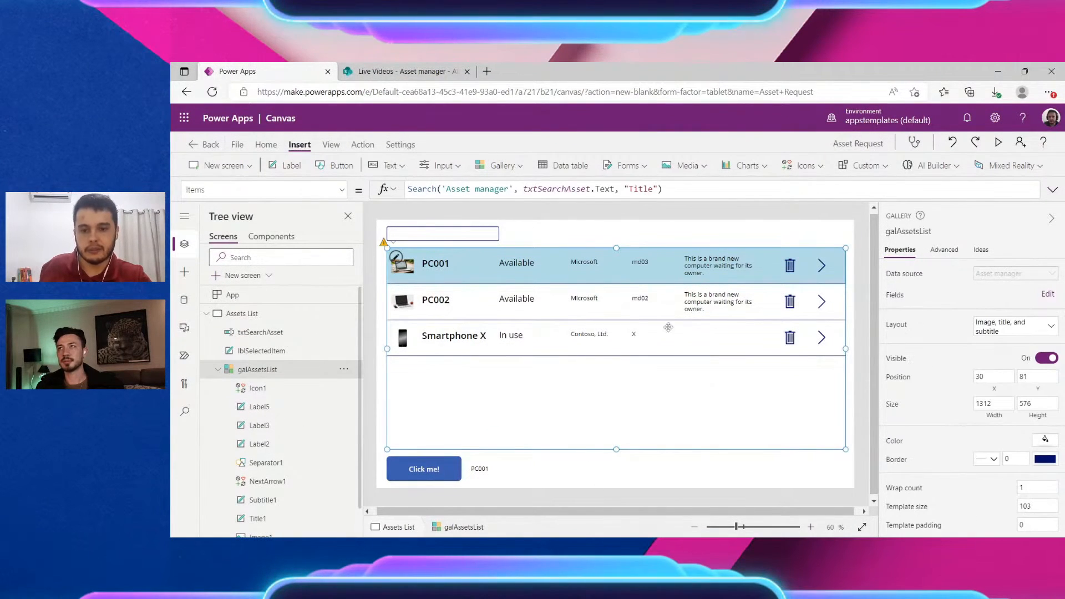
{"action": "left_click", "coordinate": [362, 145]}
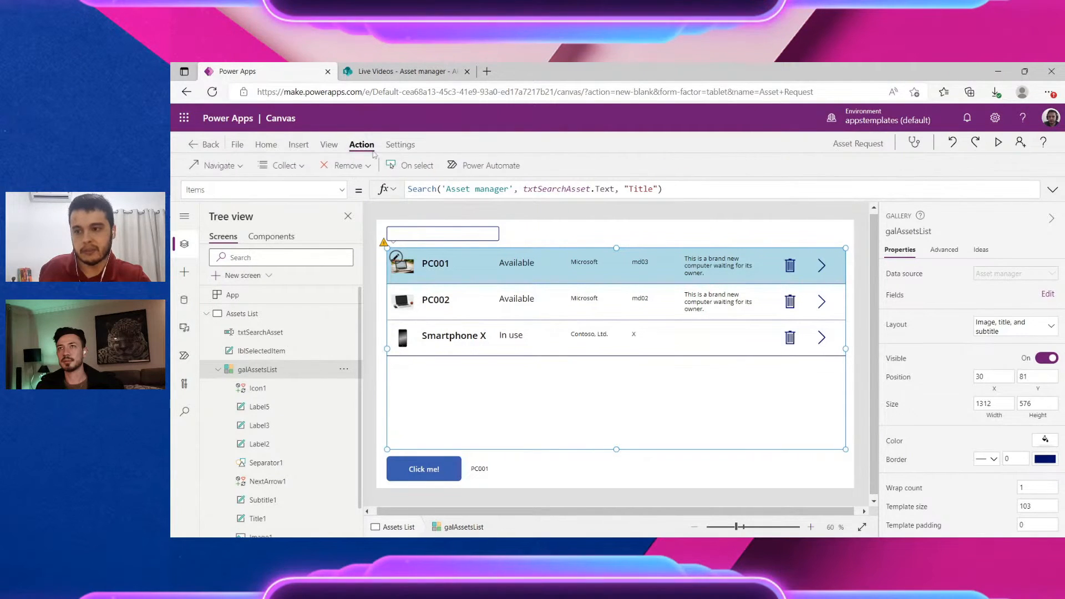
{"action": "left_click", "coordinate": [417, 165]}
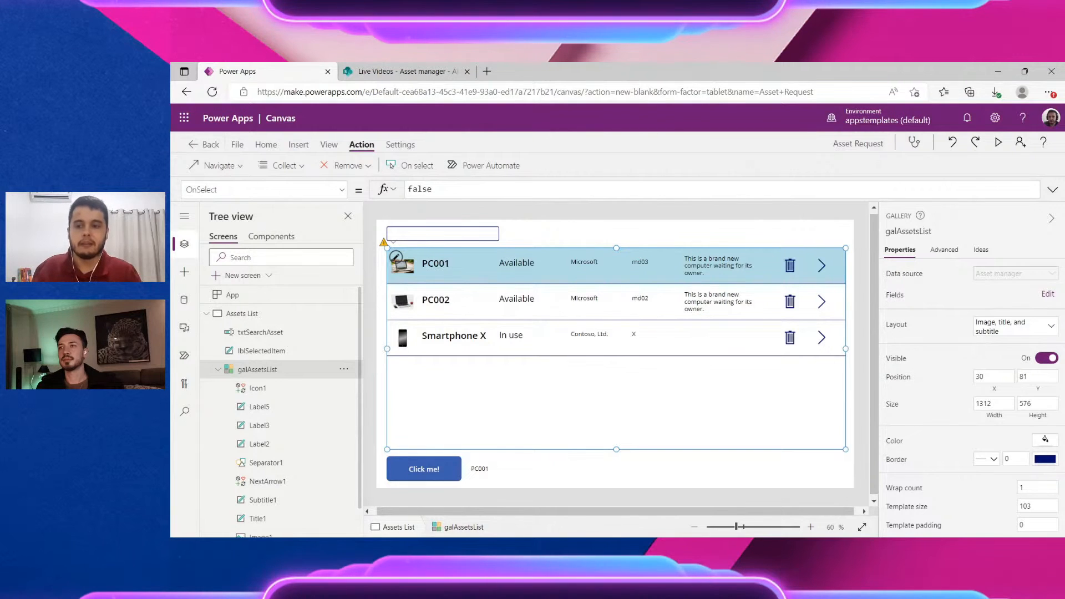
Replace the gallery Trash icon's OnSelect formula with Remove('Asset manager', ThisItem)
{"action": "left_click", "coordinate": [791, 267]}
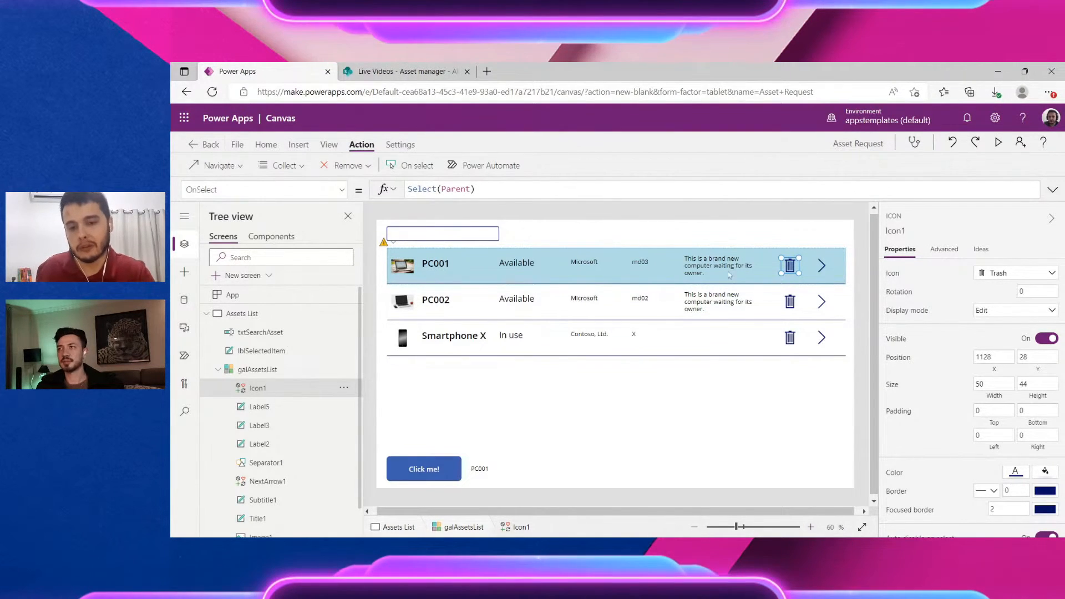
{"action": "left_click", "coordinate": [423, 188]}
{"action": "key", "text": "ctrl+a"}
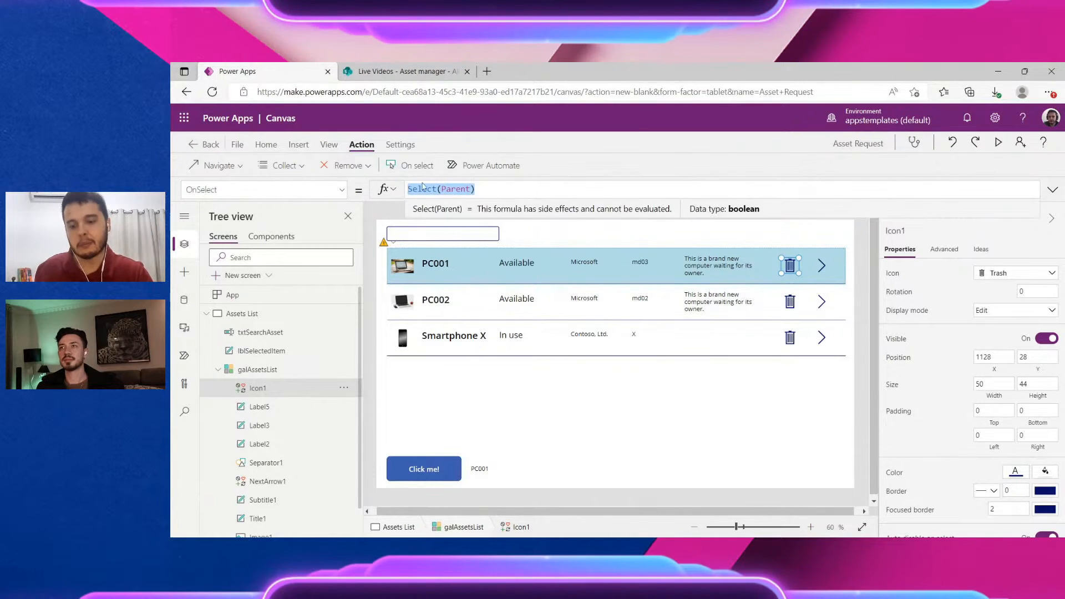
{"action": "key", "text": "BackSpace"}
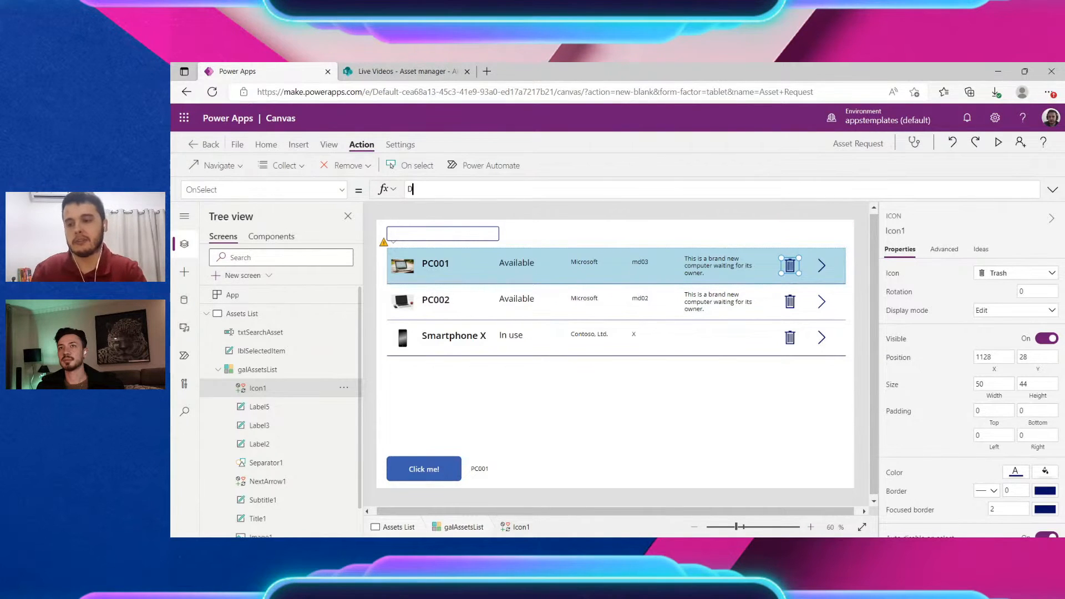
{"action": "type", "text": "Delete("}
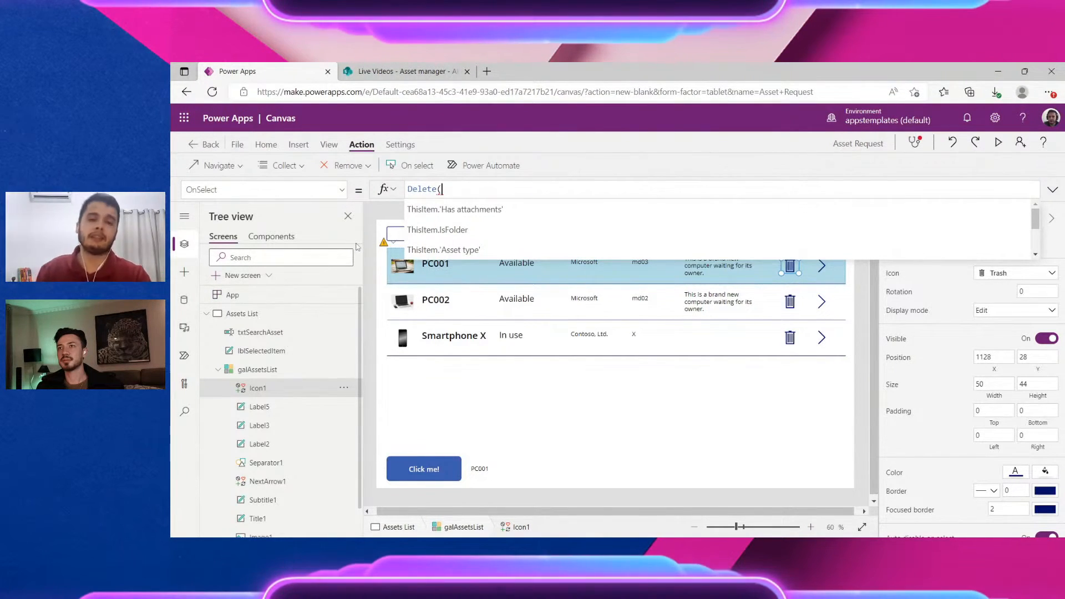
{"action": "left_click", "coordinate": [459, 184]}
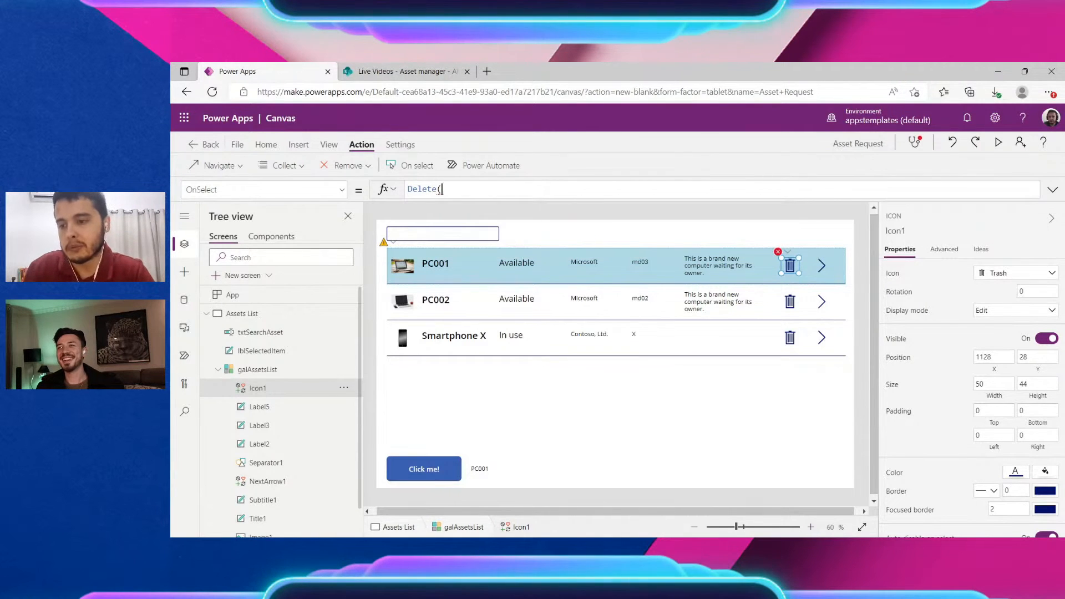
{"action": "type", "text": "remo"}
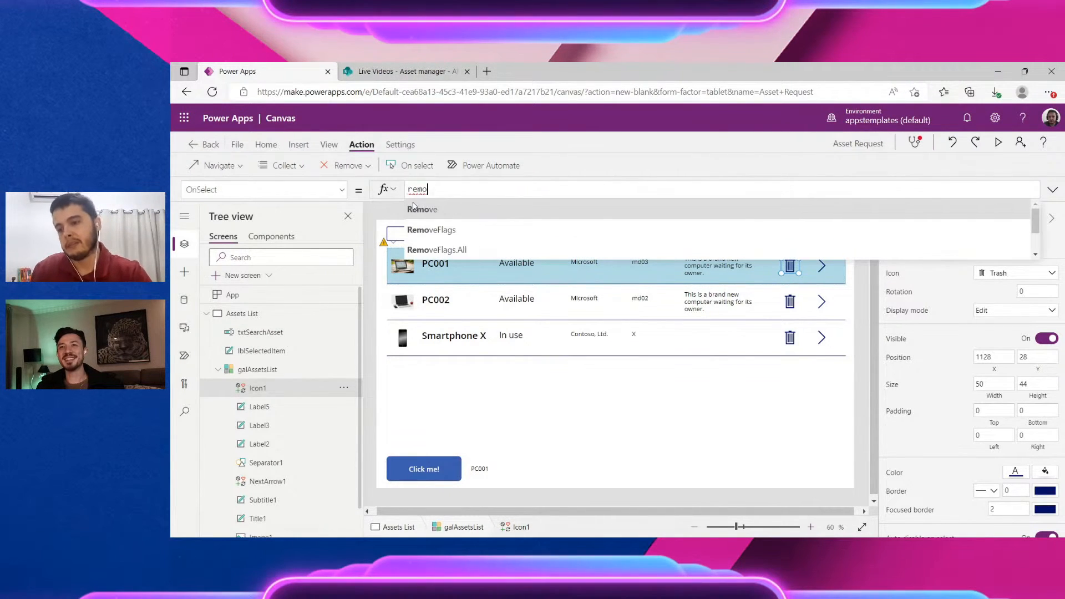
{"action": "type", "text": "ve("}
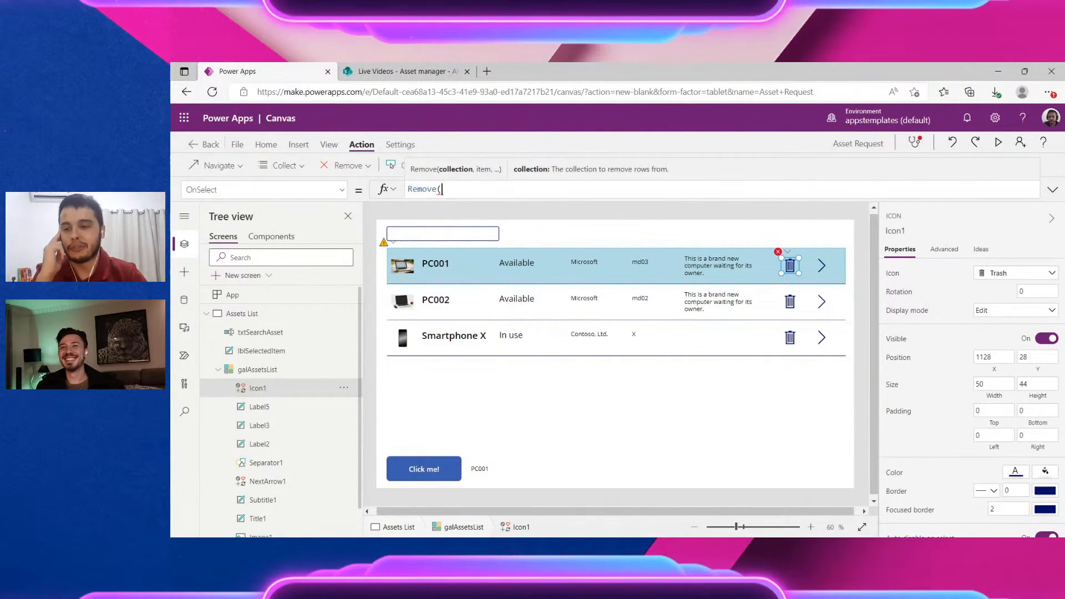
{"action": "left_click", "coordinate": [442, 189]}
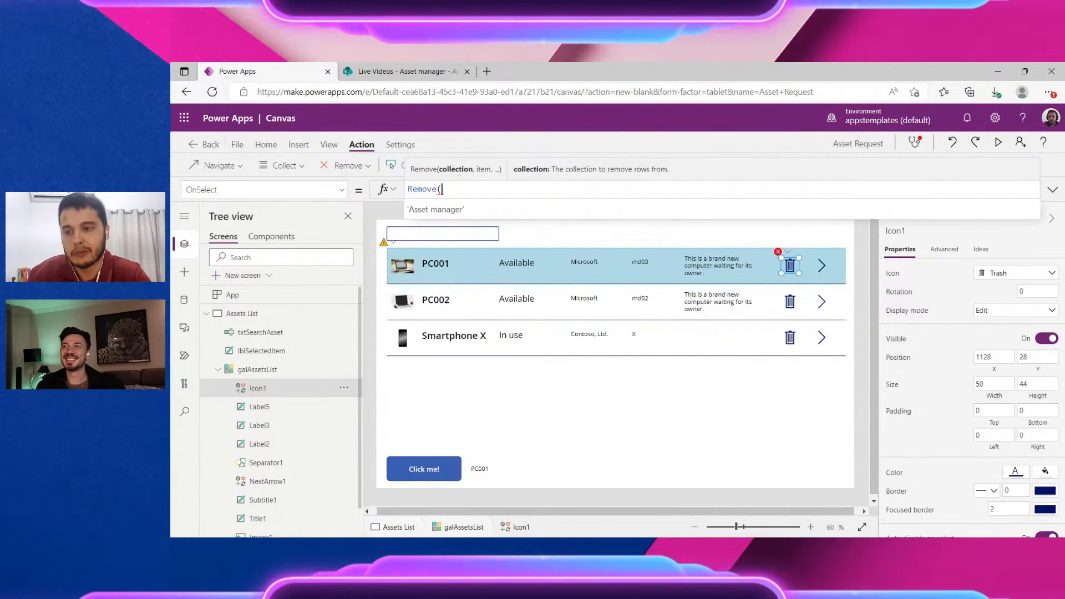
{"action": "left_click", "coordinate": [426, 213]}
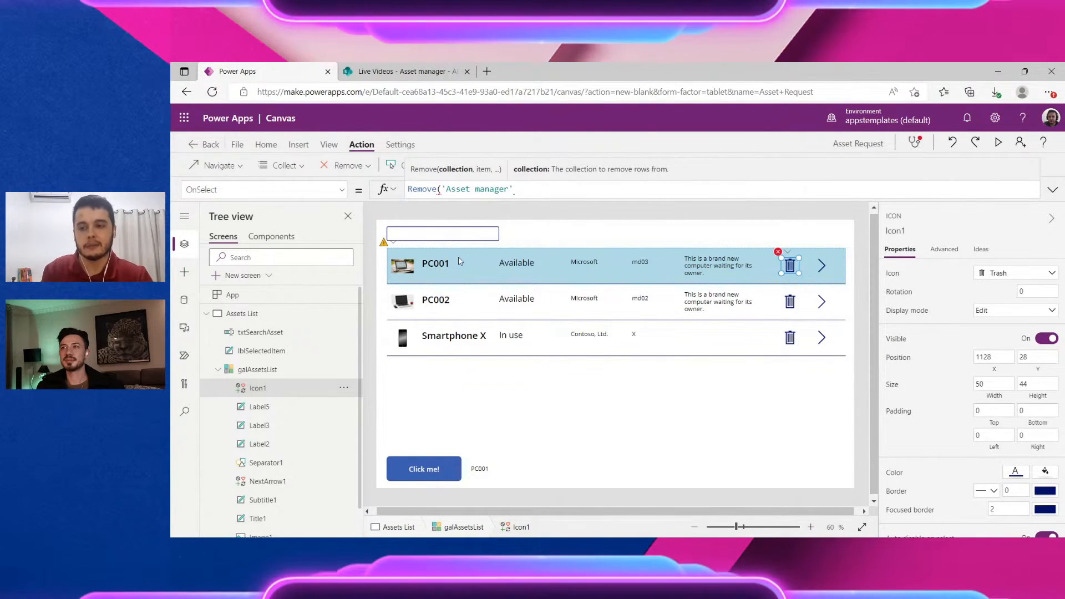
{"action": "type", "text": ", ThisItem"}
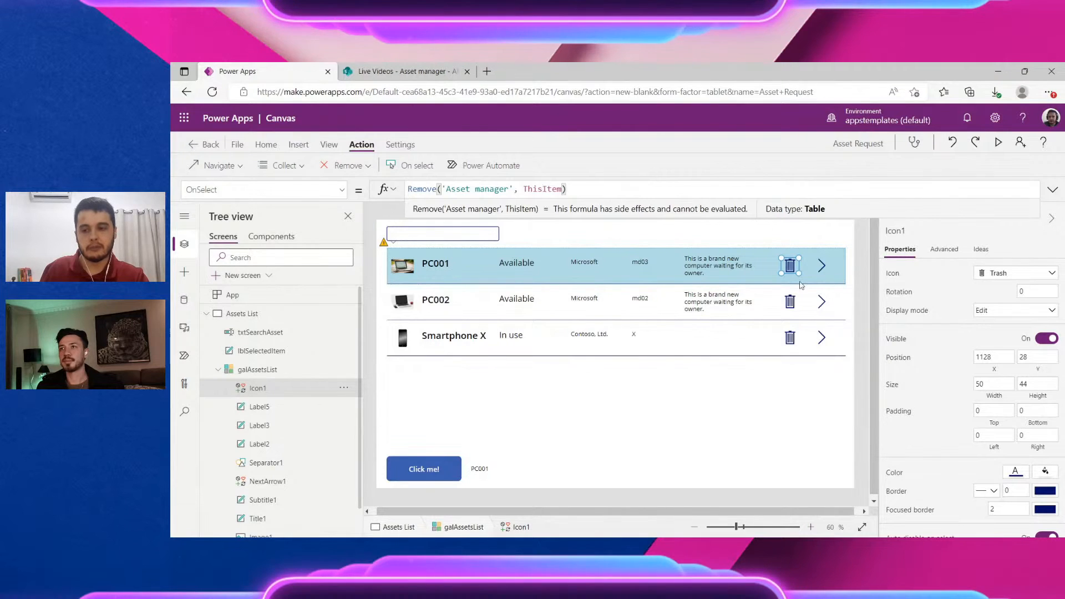
Delete the Smartphone X asset in the app preview and check the reloaded Asset manager list in SharePoint
{"action": "left_click", "coordinate": [998, 143]}
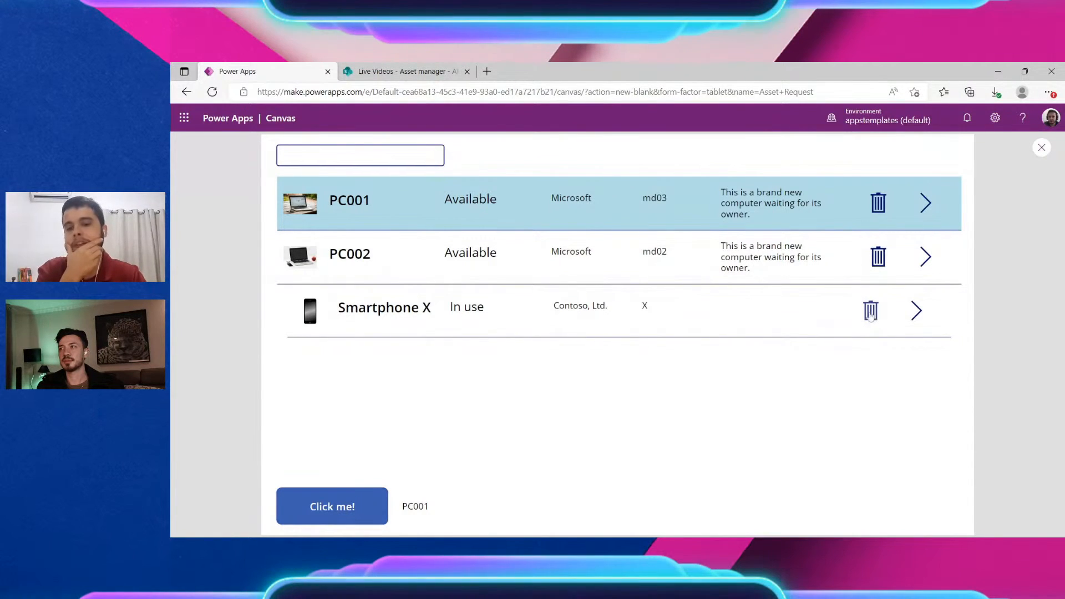
{"action": "left_click", "coordinate": [870, 314]}
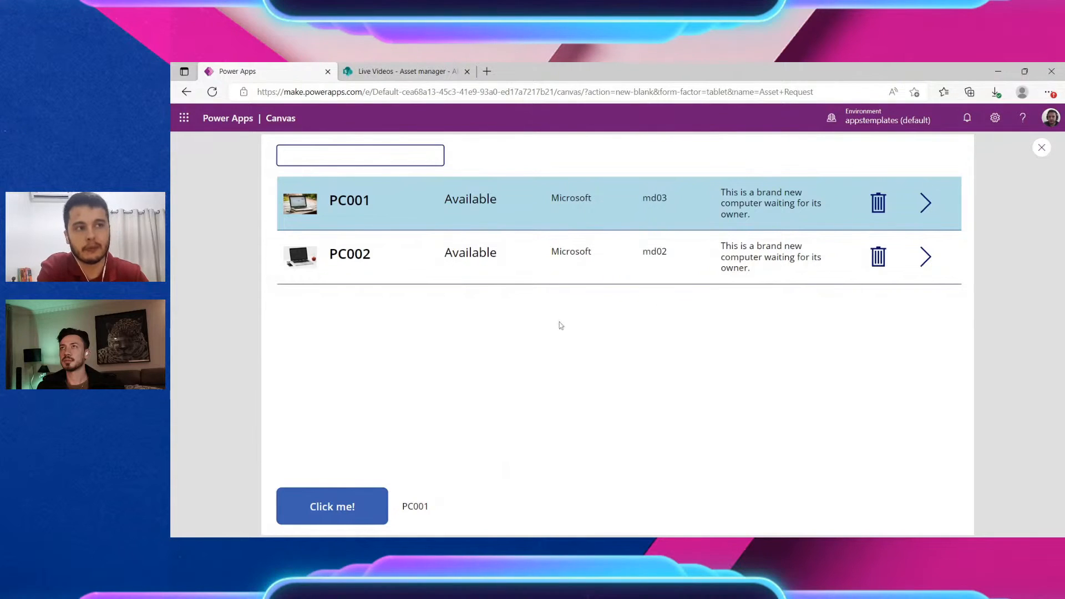
{"action": "left_click", "coordinate": [426, 72]}
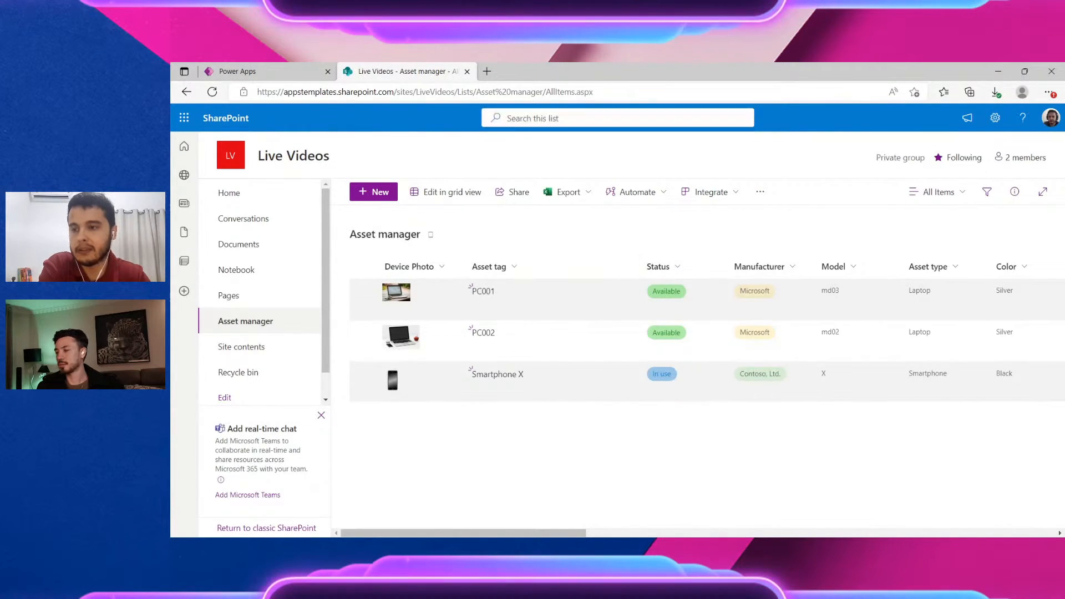
{"action": "left_click", "coordinate": [215, 94]}
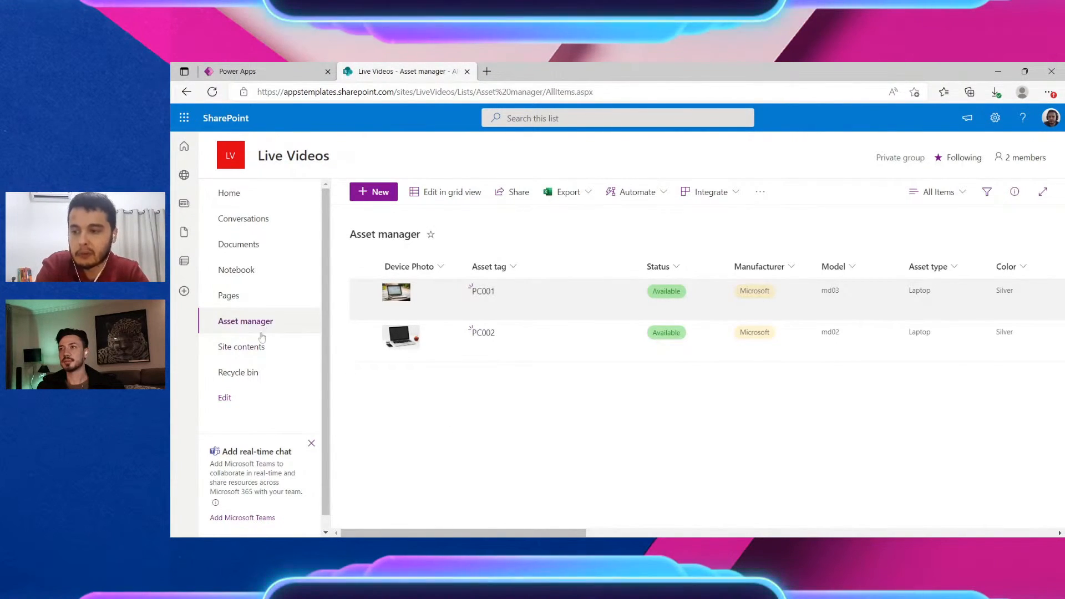
Restore the Smartphone X item from the SharePoint recycle bin and reopen the Asset manager list
{"action": "left_click", "coordinate": [245, 376]}
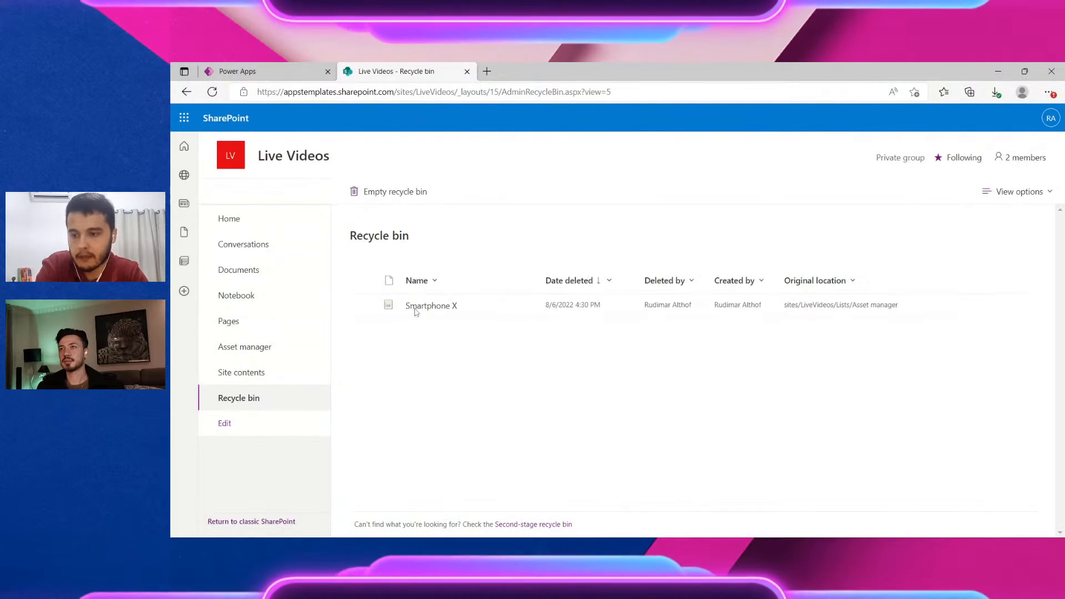
{"action": "left_click", "coordinate": [364, 307]}
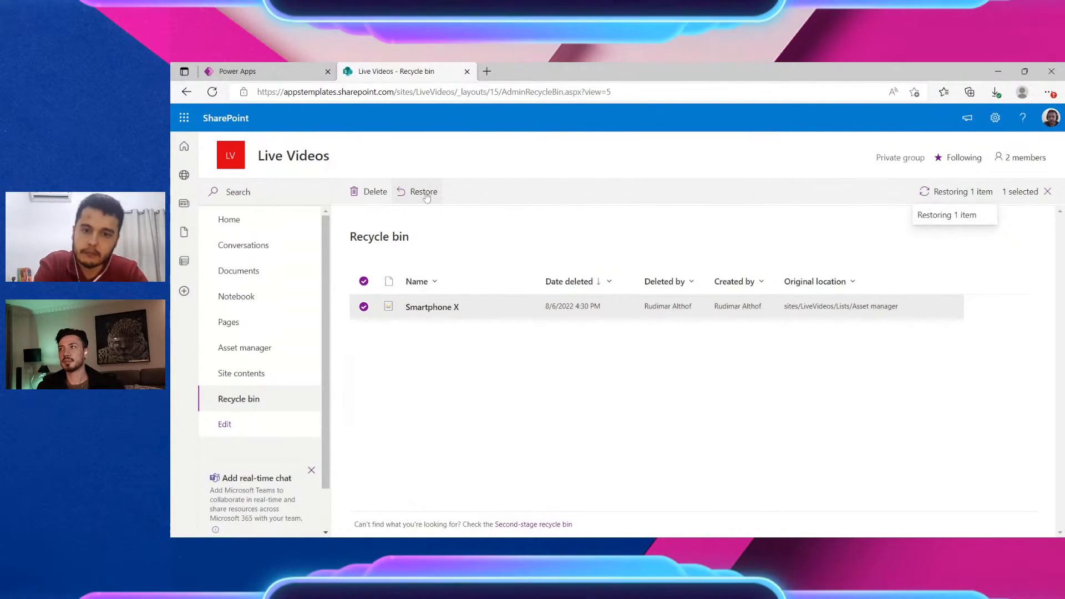
{"action": "left_click", "coordinate": [272, 347]}
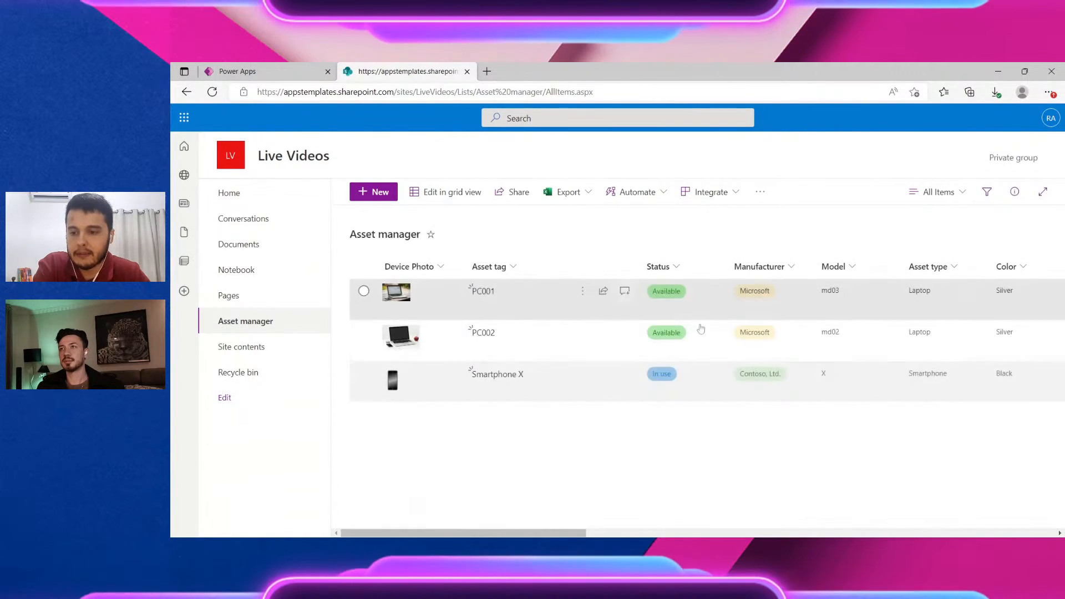
Switch back to Power Apps, check the asset list in the editor and in a new preview, and return to the editor
{"action": "left_click", "coordinate": [282, 75]}
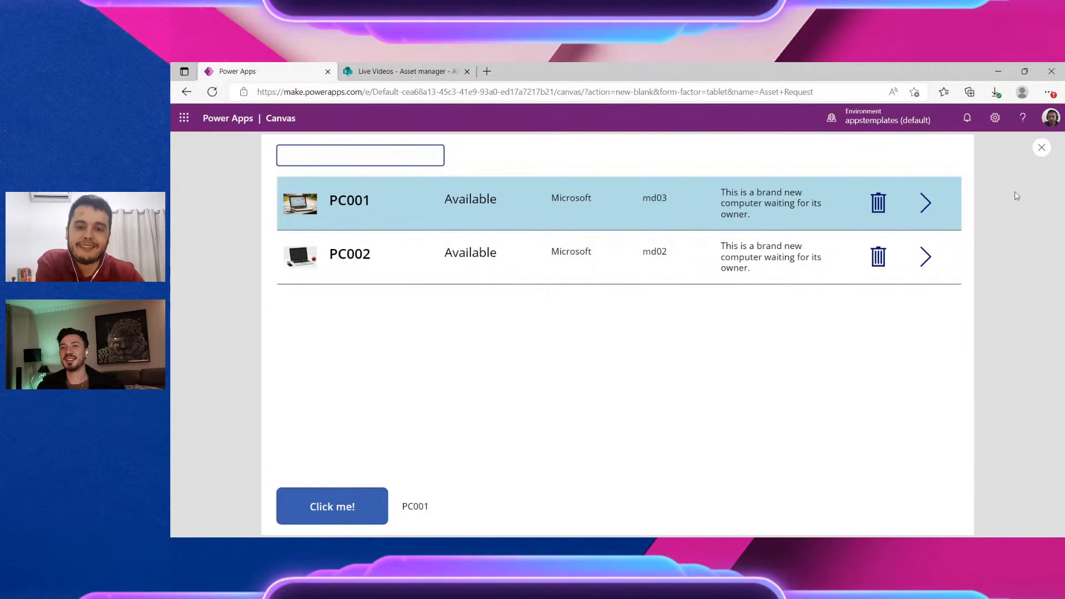
{"action": "left_click", "coordinate": [1042, 147]}
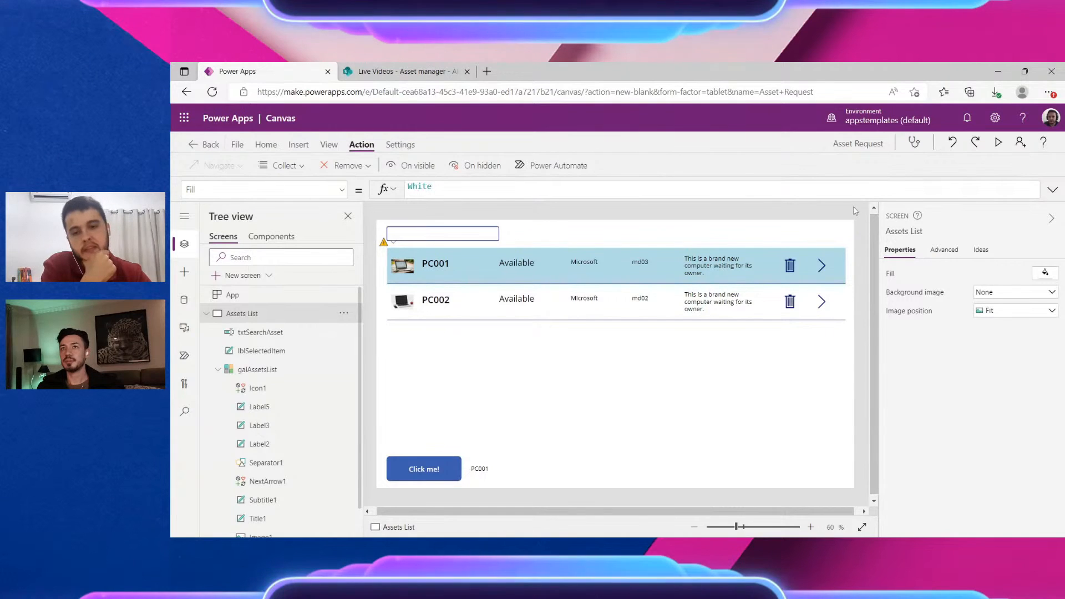
{"action": "left_click", "coordinate": [998, 143]}
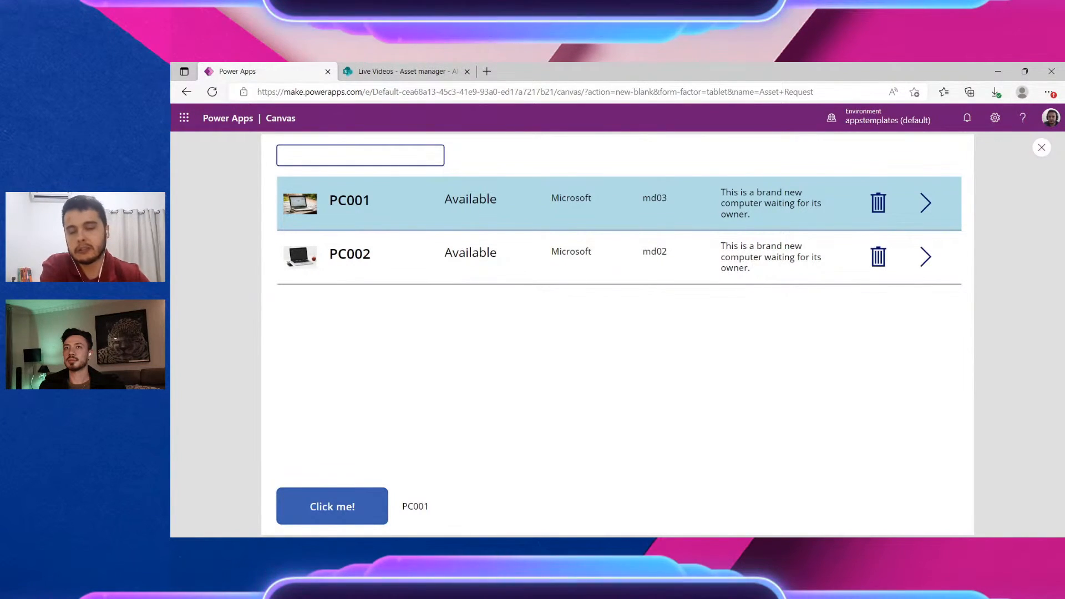
{"action": "left_click", "coordinate": [1042, 147]}
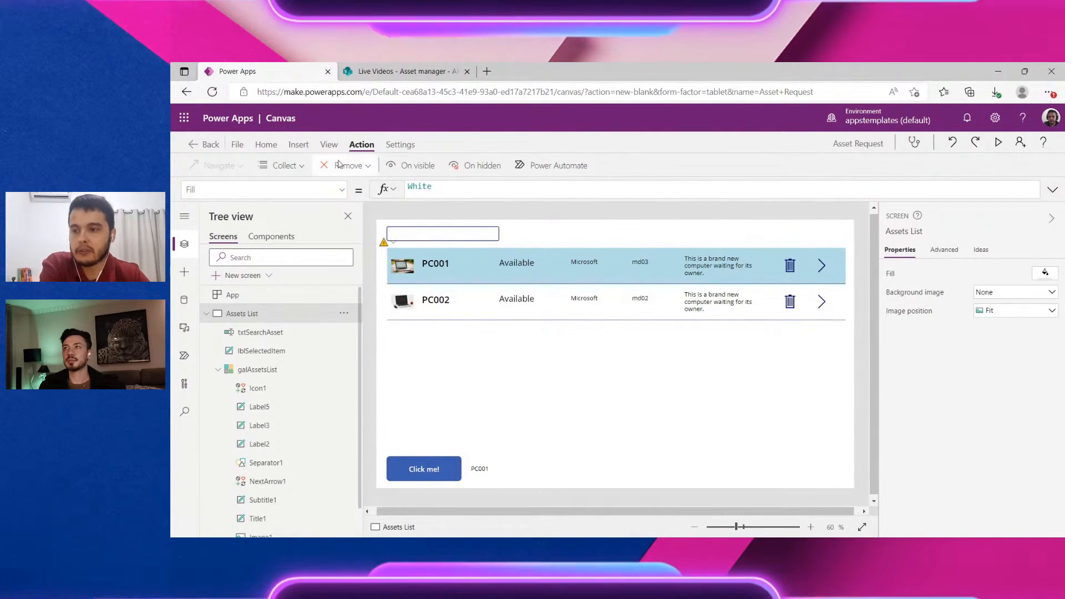
Insert a Reload icon above the gallery's right end, about 64 by 40 in size, at about X 1266, Y 20
{"action": "left_click", "coordinate": [299, 144]}
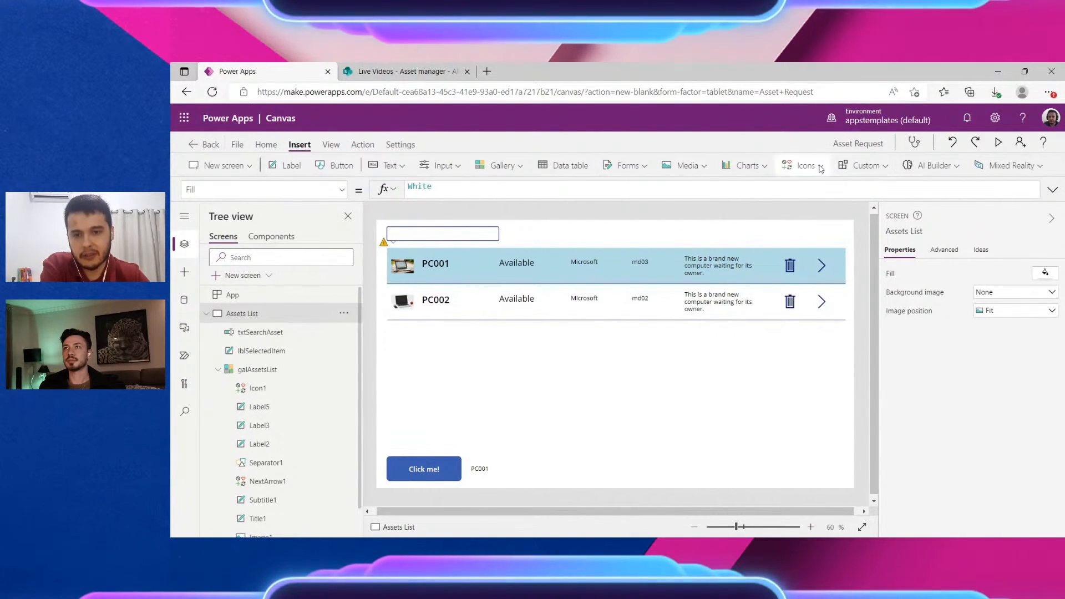
{"action": "left_click", "coordinate": [805, 165]}
{"action": "scroll", "coordinate": [859, 228], "scroll_direction": "down", "scroll_amount": 3}
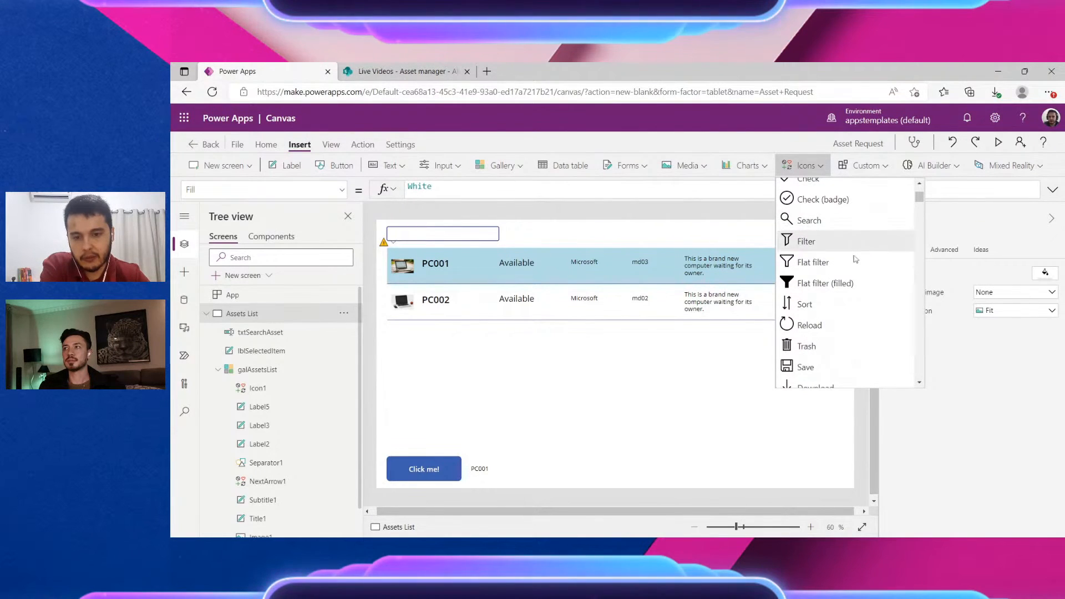
{"action": "scroll", "coordinate": [798, 266], "scroll_direction": "down", "scroll_amount": 1}
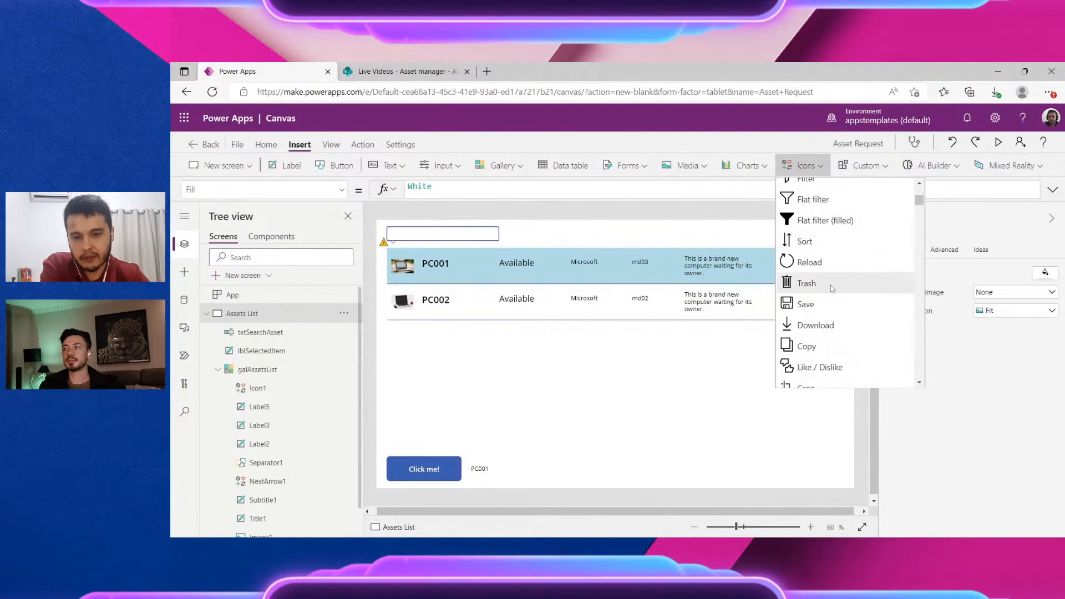
{"action": "left_click", "coordinate": [805, 265]}
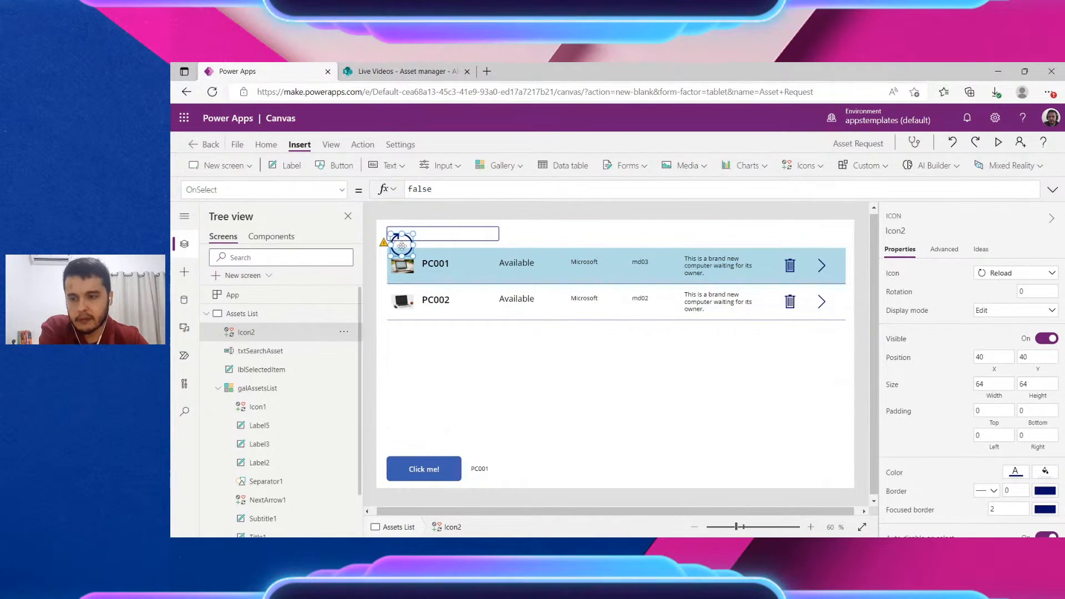
{"action": "left_click_drag", "start_coordinate": [401, 246], "coordinate": [836, 239]}
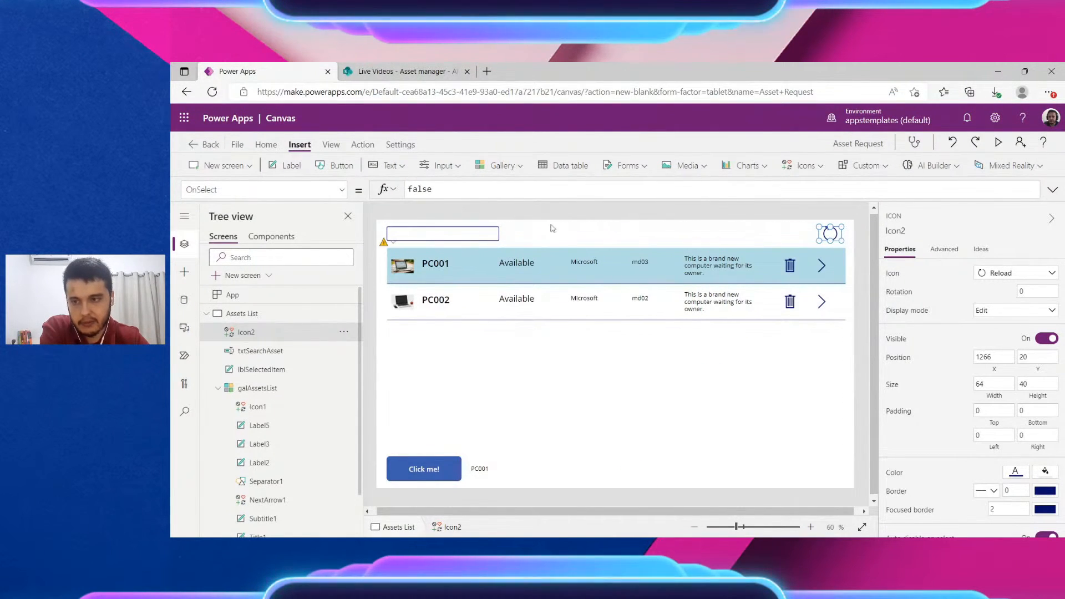
Set the Reload icon's OnSelect formula to Refresh('Asset manager')
{"action": "left_click", "coordinate": [215, 189]}
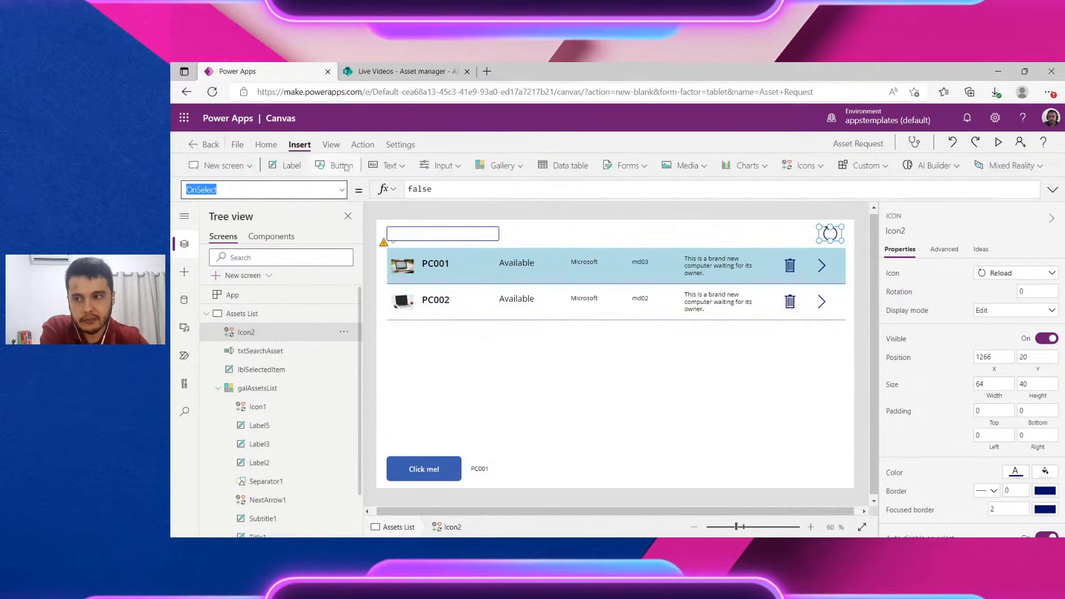
{"action": "left_click", "coordinate": [368, 145]}
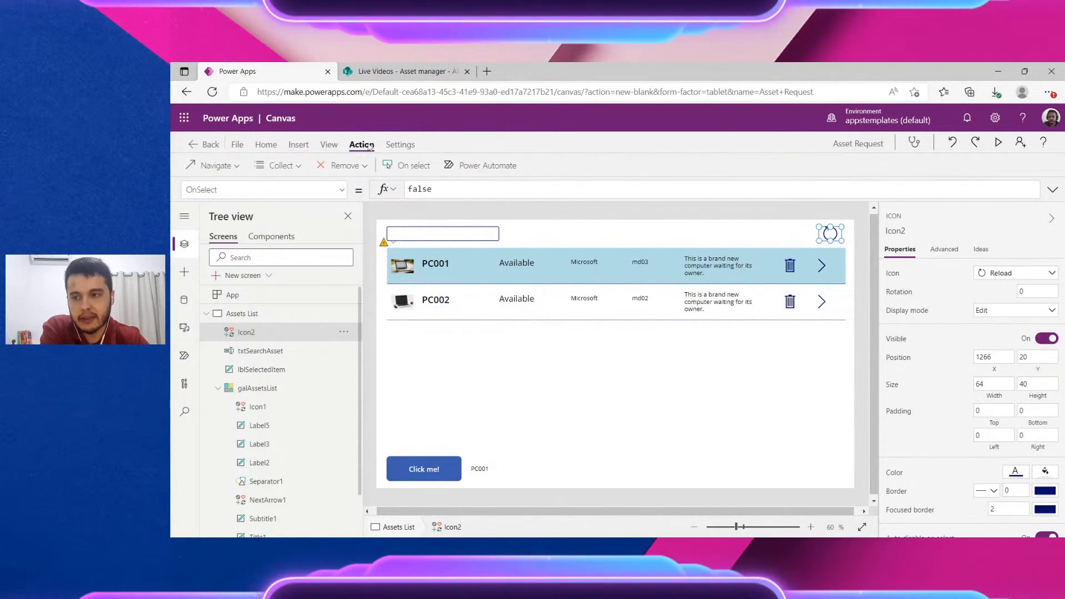
{"action": "left_click", "coordinate": [405, 168]}
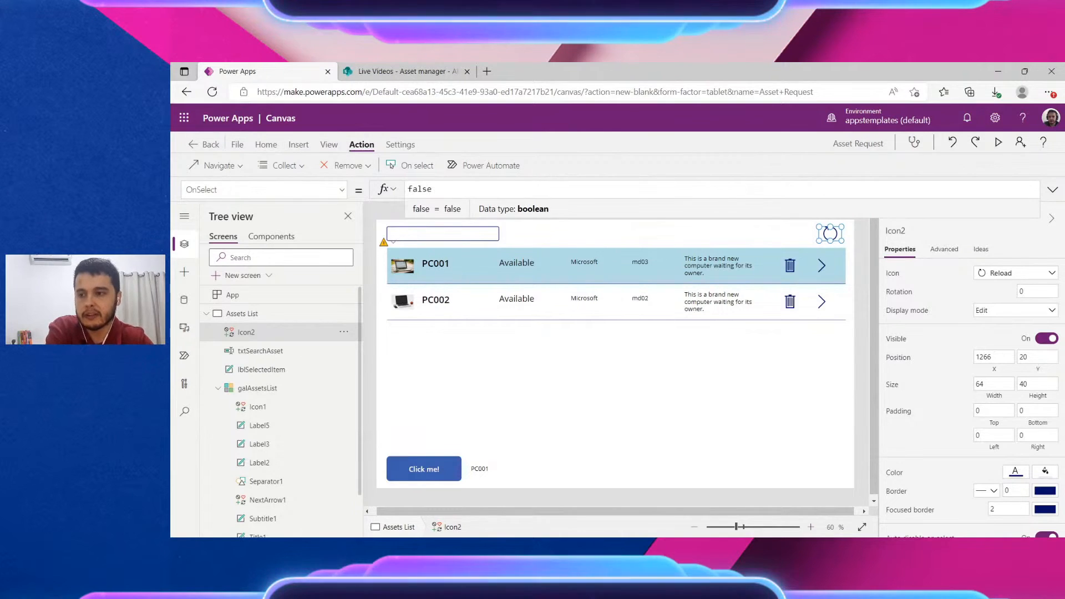
{"action": "left_click_drag", "start_coordinate": [442, 190], "coordinate": [386, 192]}
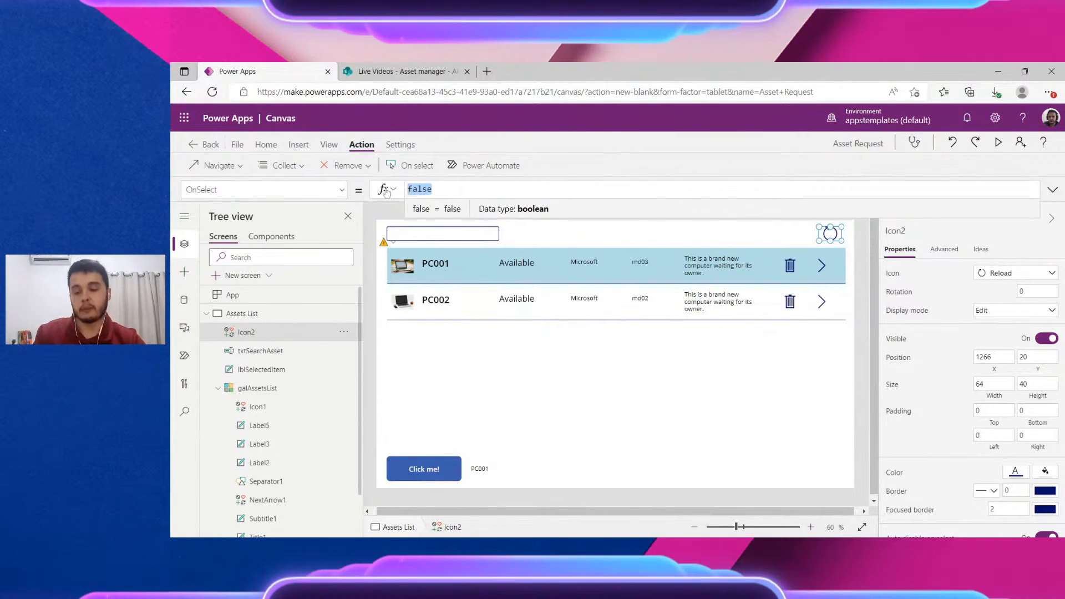
{"action": "type", "text": "Ref"}
{"action": "key", "text": "Down"}
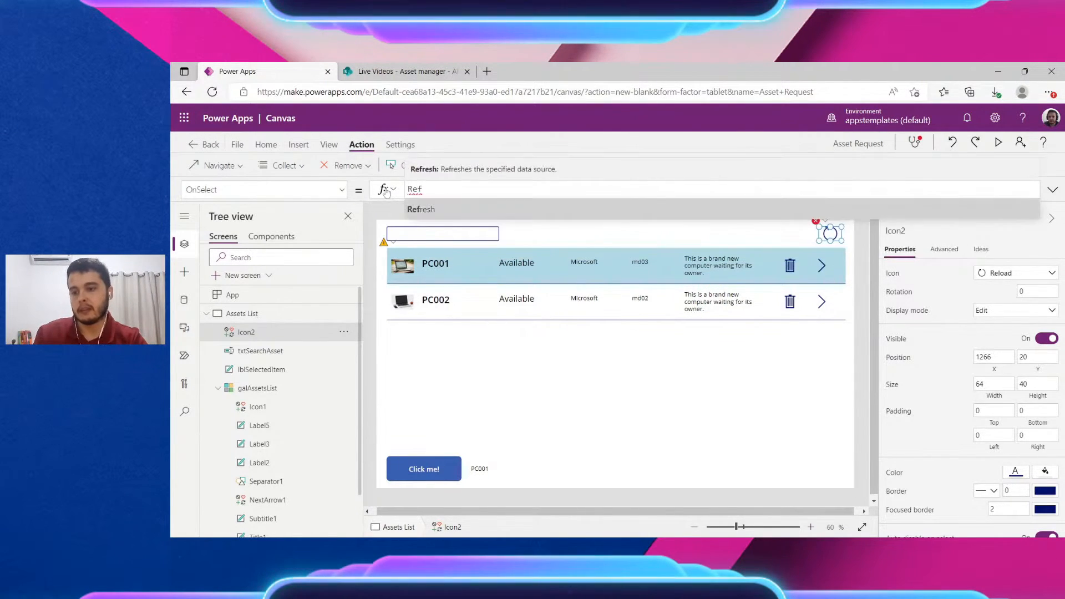
{"action": "key", "text": "Tab"}
{"action": "type", "text": "("}
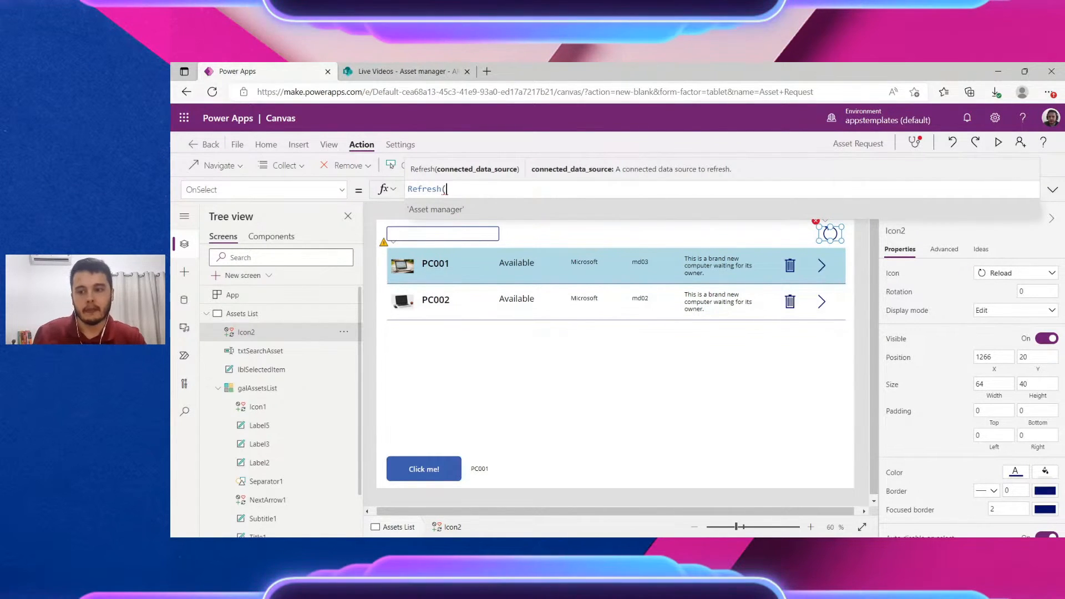
{"action": "left_click", "coordinate": [438, 213]}
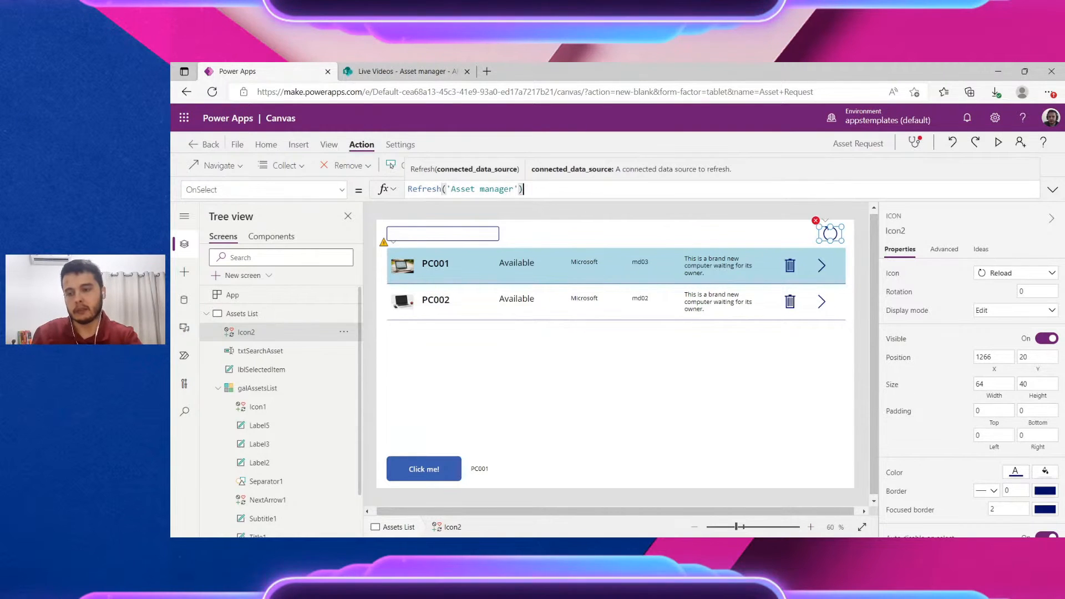
{"action": "type", "text": ")"}
Preview the app, reload the asset list with the new icon, and return to the editor
{"action": "left_click", "coordinate": [998, 142]}
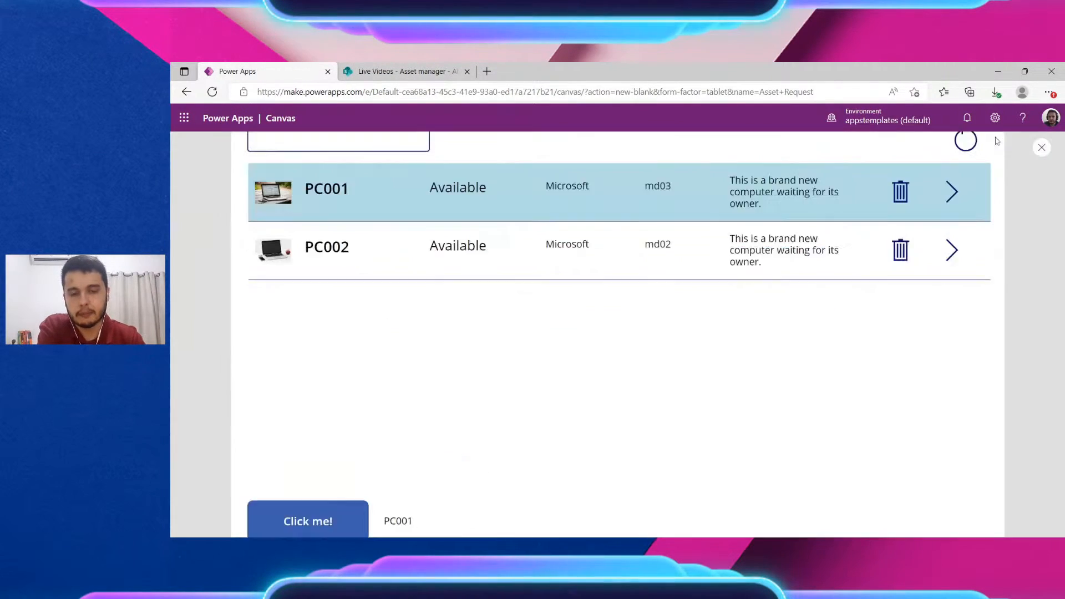
{"action": "left_click", "coordinate": [943, 155]}
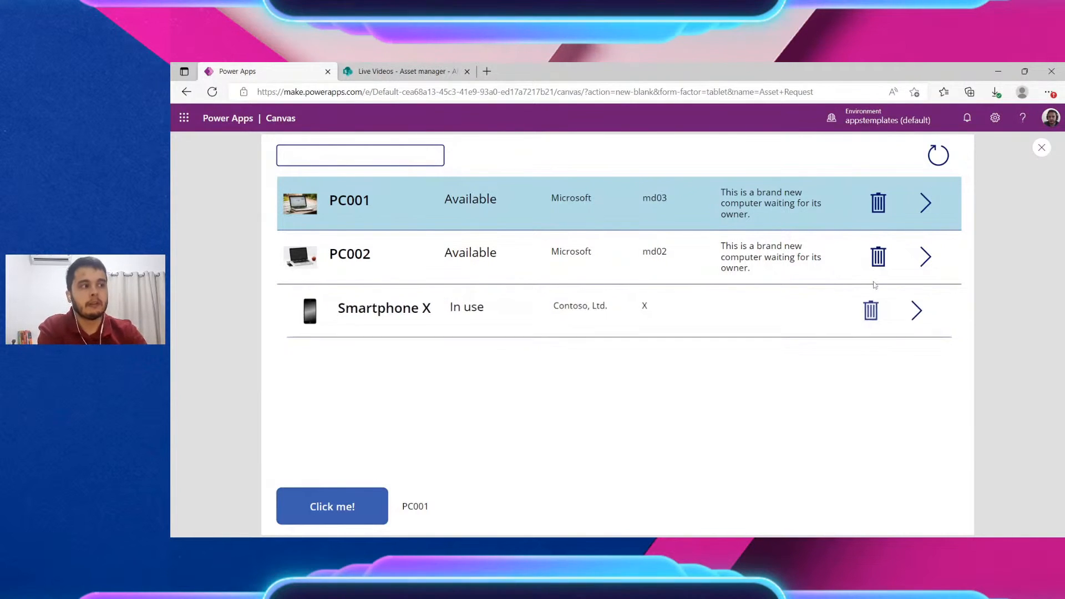
{"action": "left_click", "coordinate": [1042, 148]}
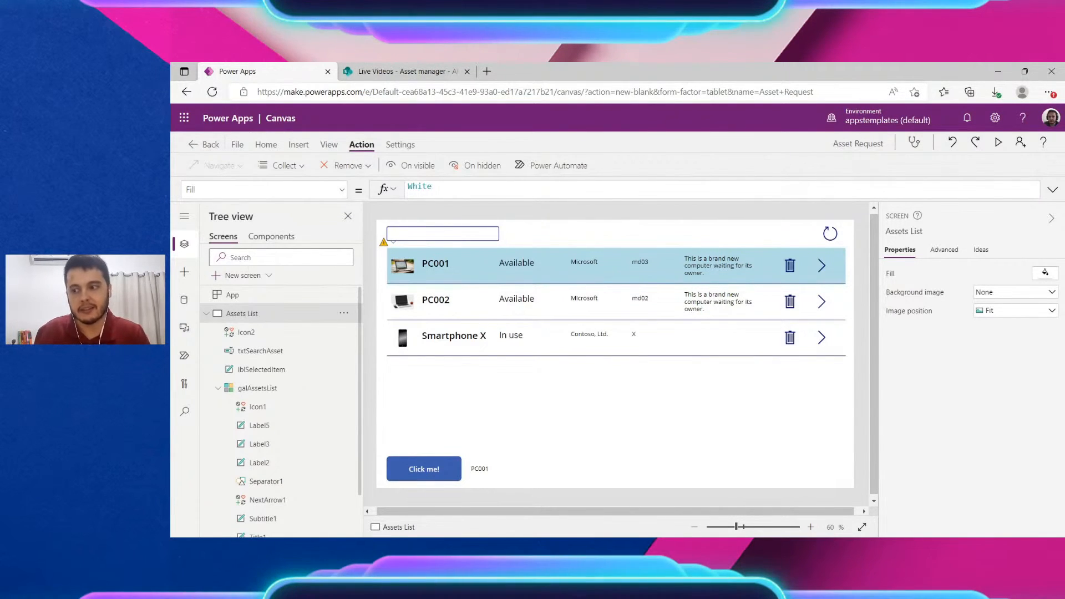
Insert a layout container on the Assets List screen and stretch it over the whole screen, 1366 by 768 at X 0, Y 0
{"action": "left_click", "coordinate": [184, 272]}
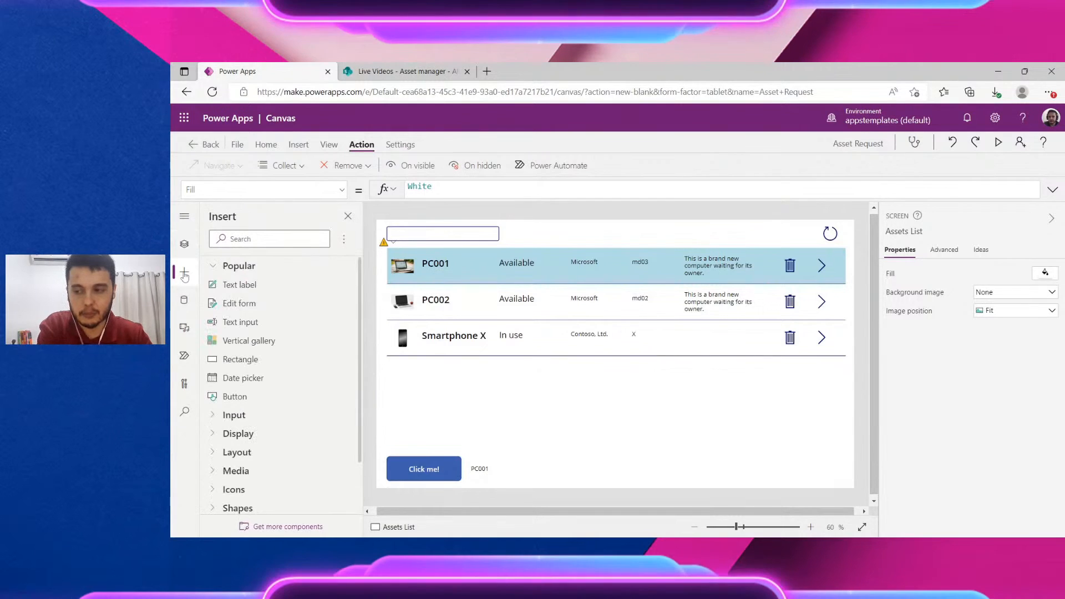
{"action": "scroll", "coordinate": [244, 438], "scroll_direction": "down", "scroll_amount": 3}
{"action": "scroll", "coordinate": [238, 411], "scroll_direction": "up", "scroll_amount": 3}
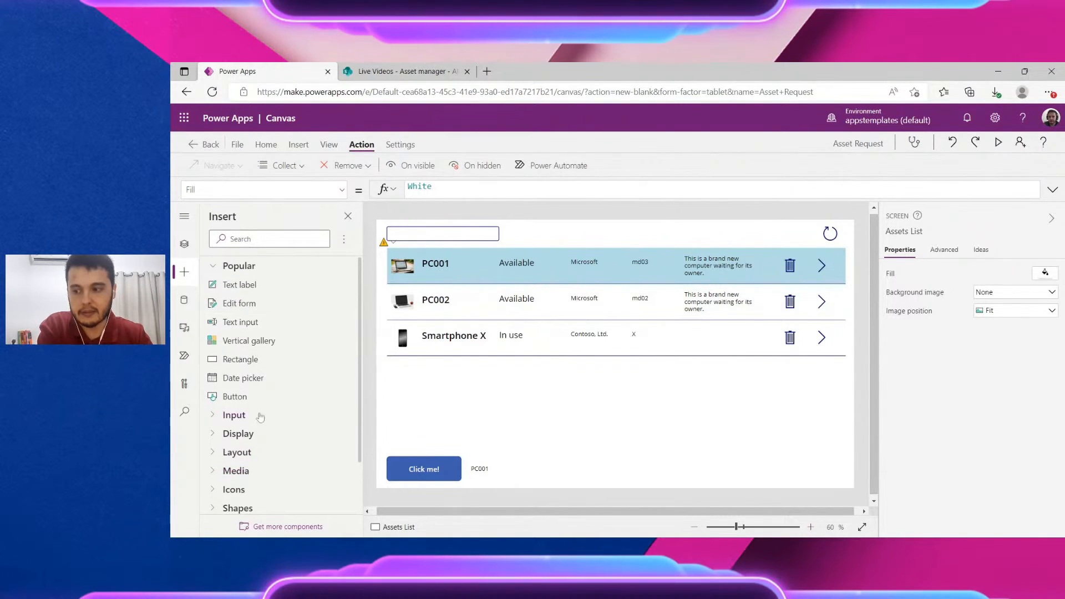
{"action": "scroll", "coordinate": [222, 448], "scroll_direction": "down", "scroll_amount": 1}
{"action": "left_click", "coordinate": [221, 435]}
{"action": "left_click", "coordinate": [222, 416]}
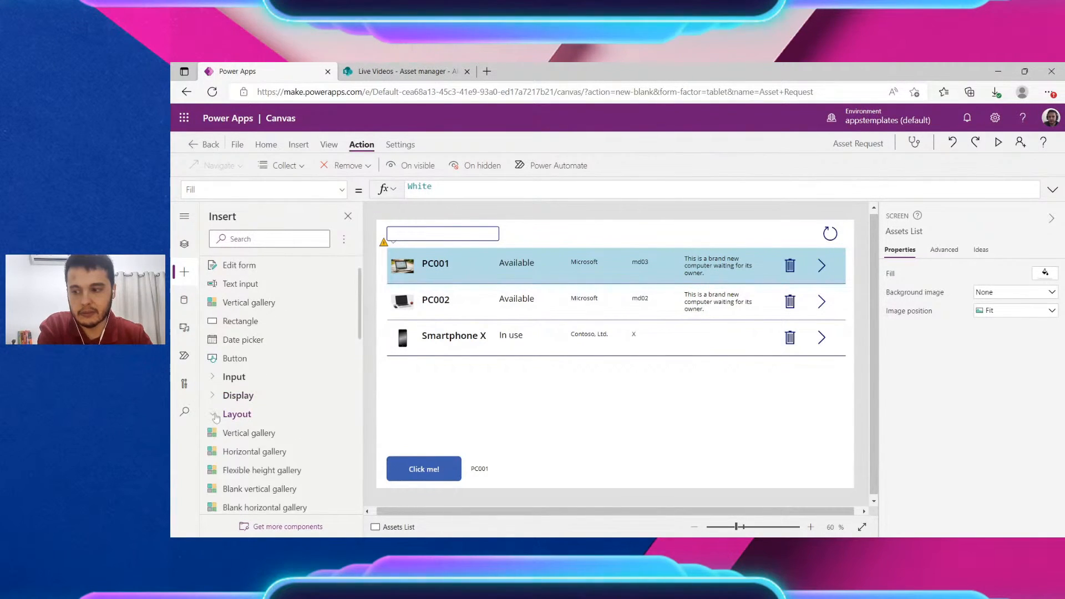
{"action": "scroll", "coordinate": [223, 413], "scroll_direction": "down", "scroll_amount": 2}
{"action": "scroll", "coordinate": [223, 413], "scroll_direction": "down", "scroll_amount": 2}
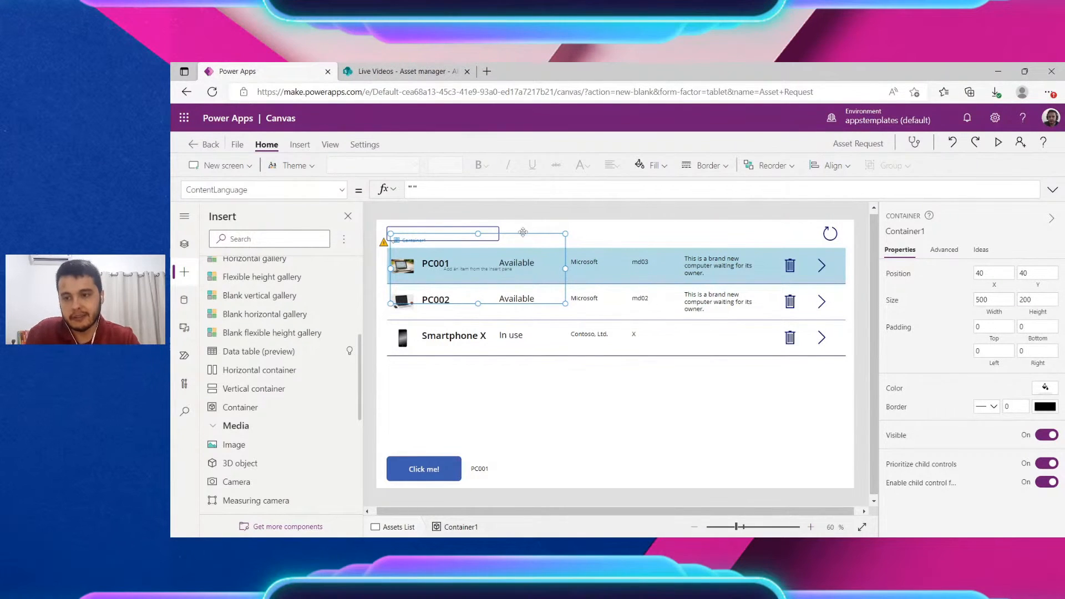
{"action": "left_click_drag", "start_coordinate": [523, 231], "coordinate": [813, 417]}
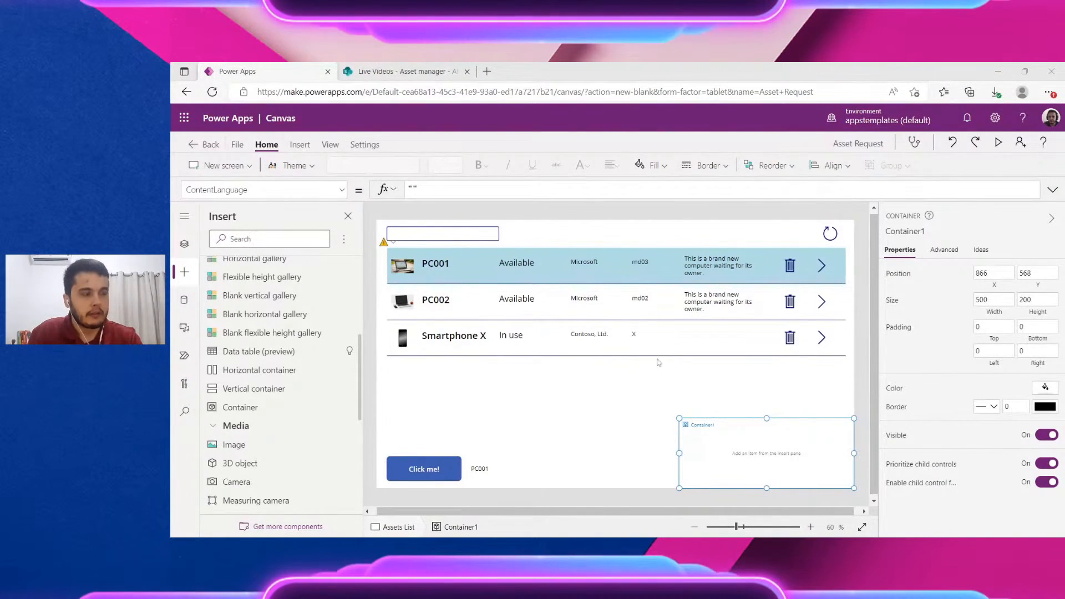
{"action": "left_click_drag", "start_coordinate": [679, 419], "coordinate": [377, 220]}
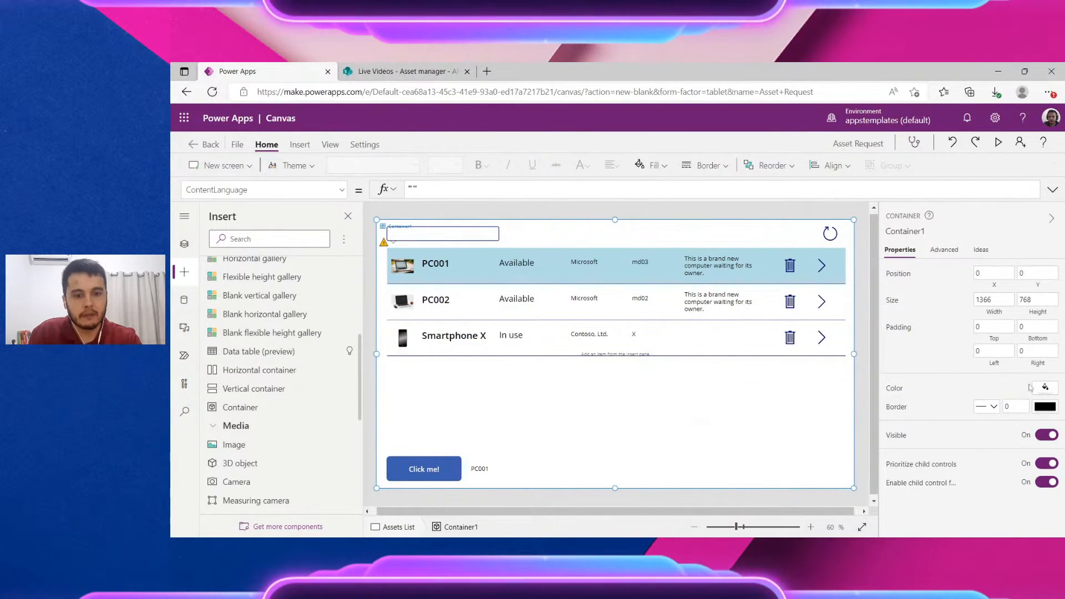
Fill the container with a light gray theme color
{"action": "left_click", "coordinate": [1044, 389]}
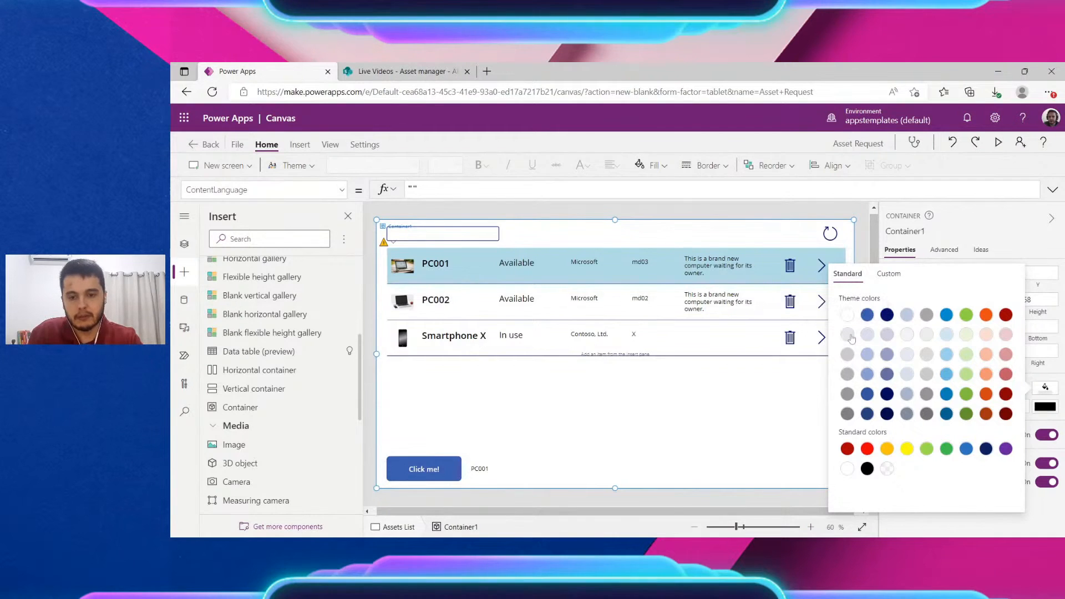
{"action": "left_click", "coordinate": [847, 354]}
{"action": "left_click", "coordinate": [494, 320]}
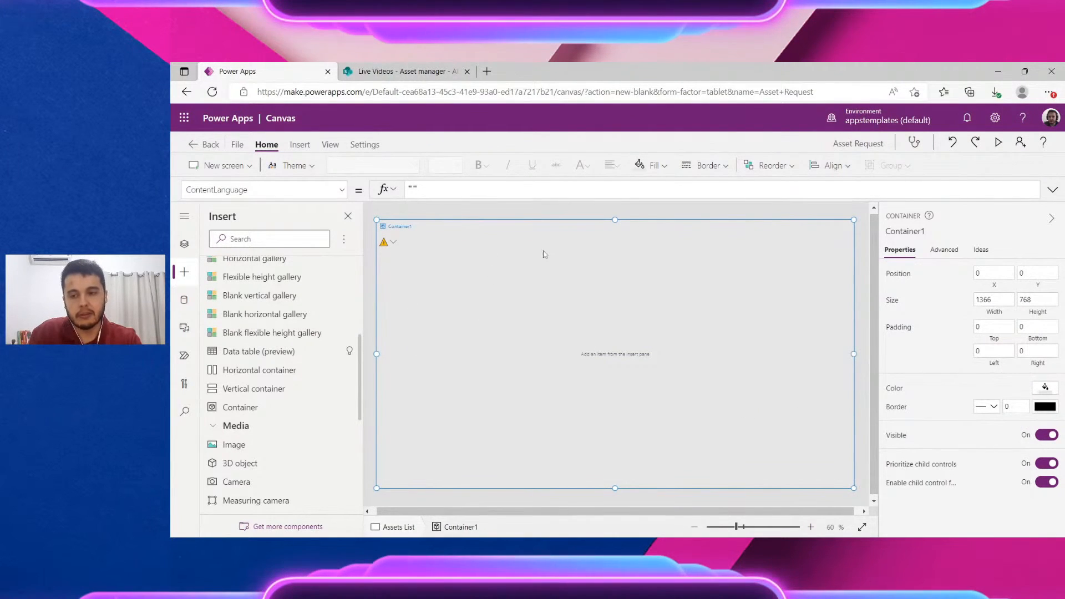
{"action": "left_click", "coordinate": [535, 218]}
{"action": "left_click", "coordinate": [381, 228]}
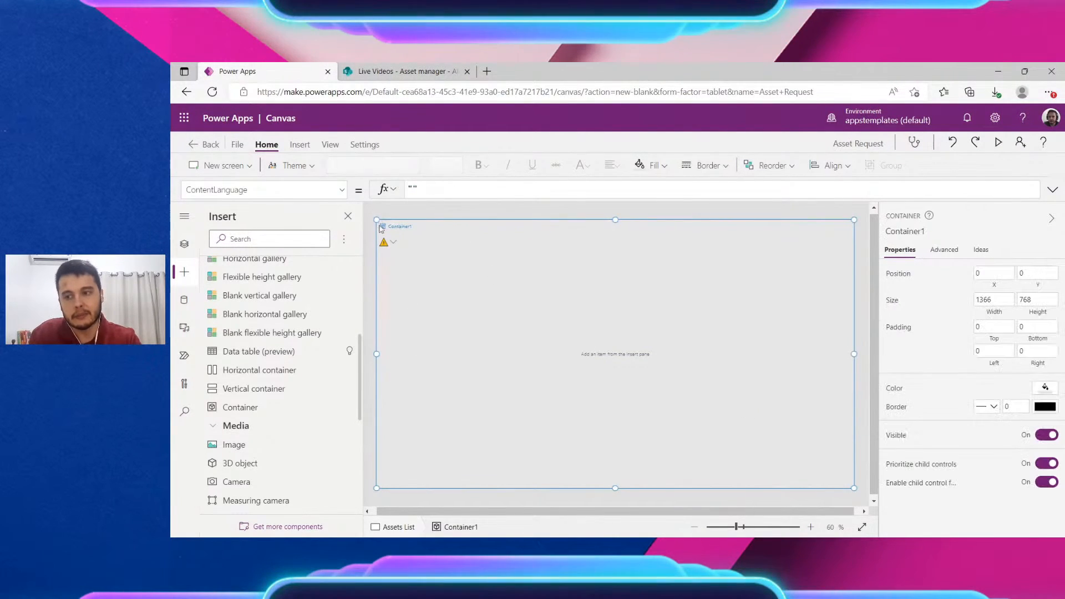
Shrink the container to about 832 by 464 to inspect the gallery's Trash icon, and stretch it back over the whole screen
{"action": "left_click_drag", "start_coordinate": [378, 220], "coordinate": [563, 325]}
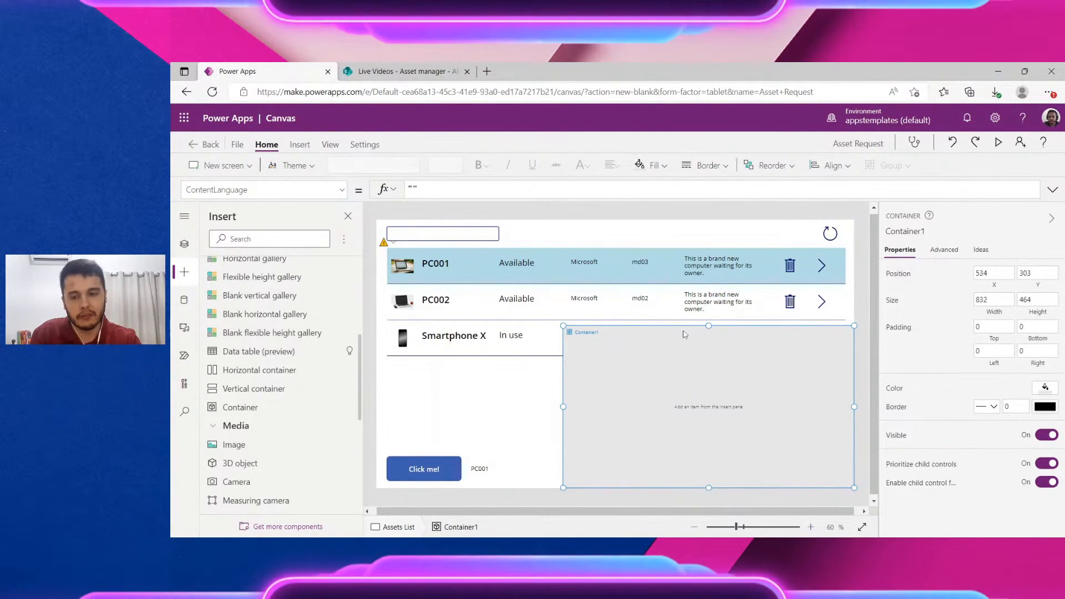
{"action": "left_click", "coordinate": [184, 245]}
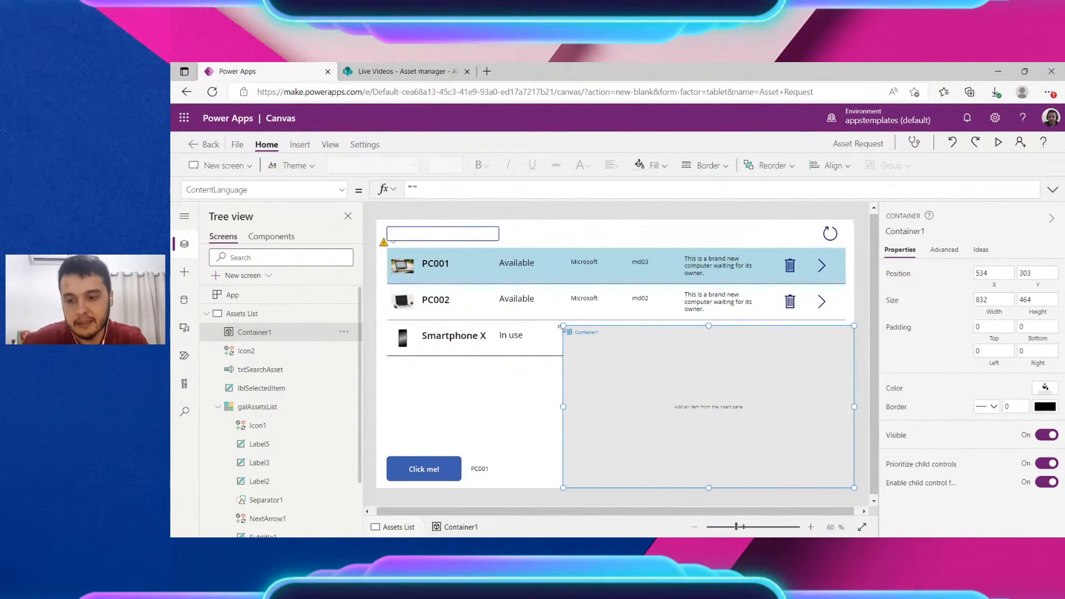
{"action": "left_click", "coordinate": [790, 269]}
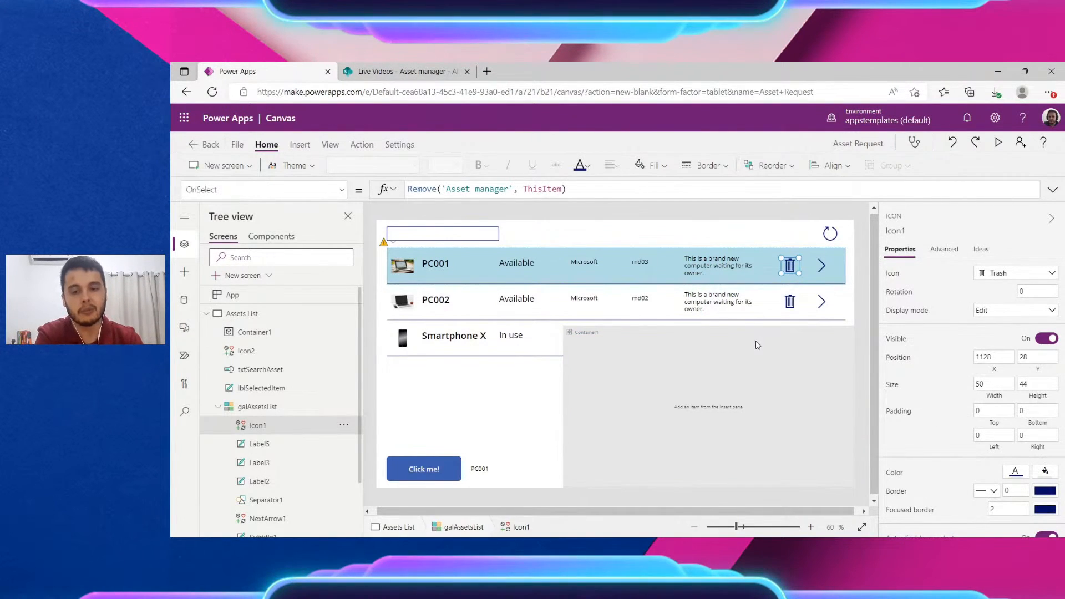
{"action": "left_click", "coordinate": [608, 332]}
{"action": "left_click_drag", "start_coordinate": [560, 331], "coordinate": [361, 212]}
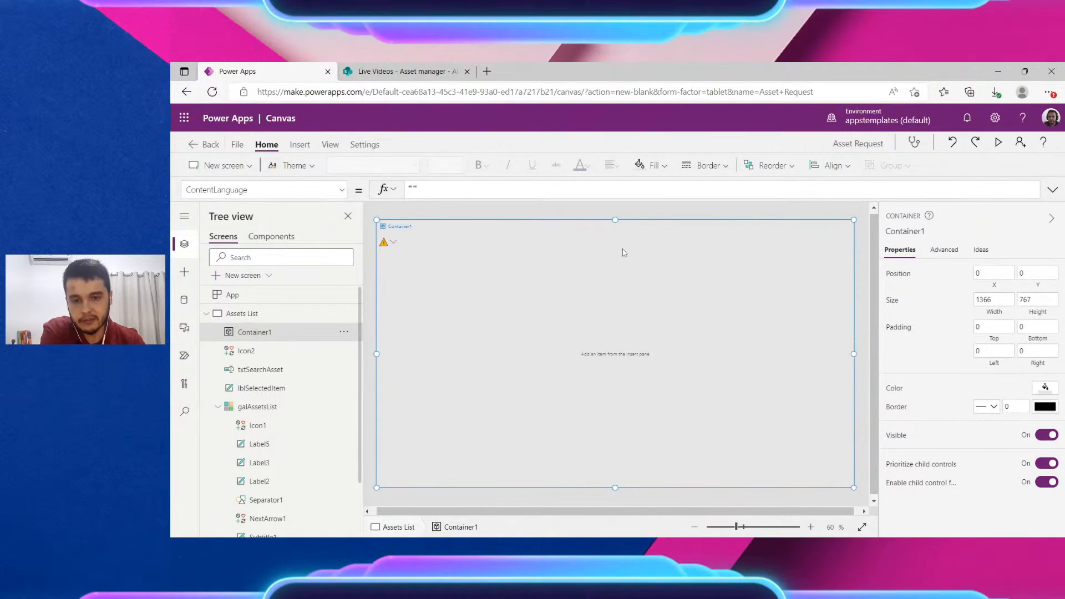
Rename the container as conDeleteConfirmation
{"action": "left_click", "coordinate": [910, 231]}
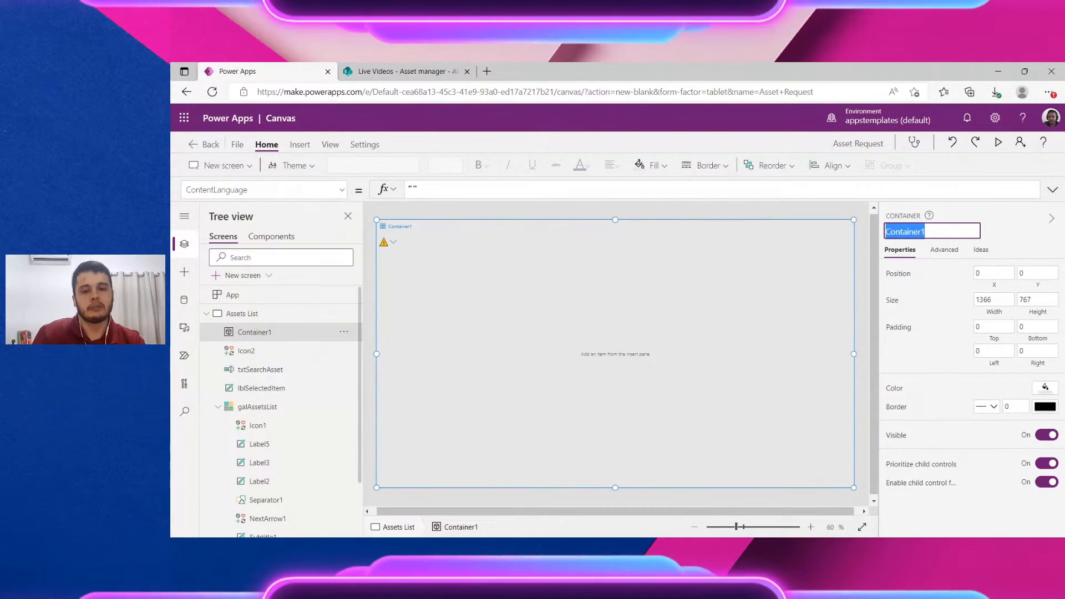
{"action": "left_click", "coordinate": [766, 277]}
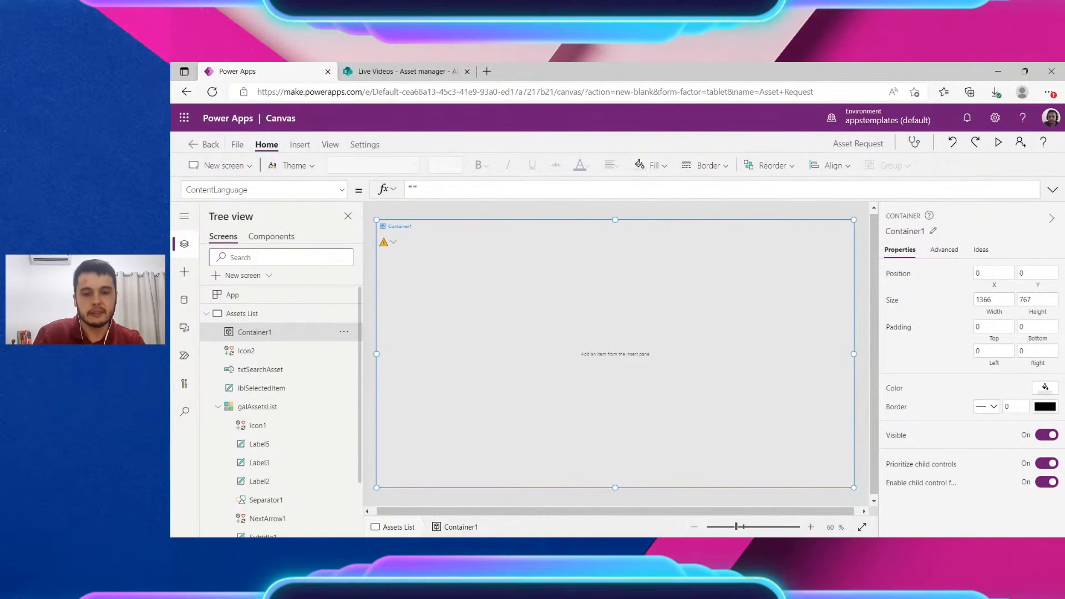
{"action": "left_click", "coordinate": [911, 231]}
{"action": "type", "text": "con"}
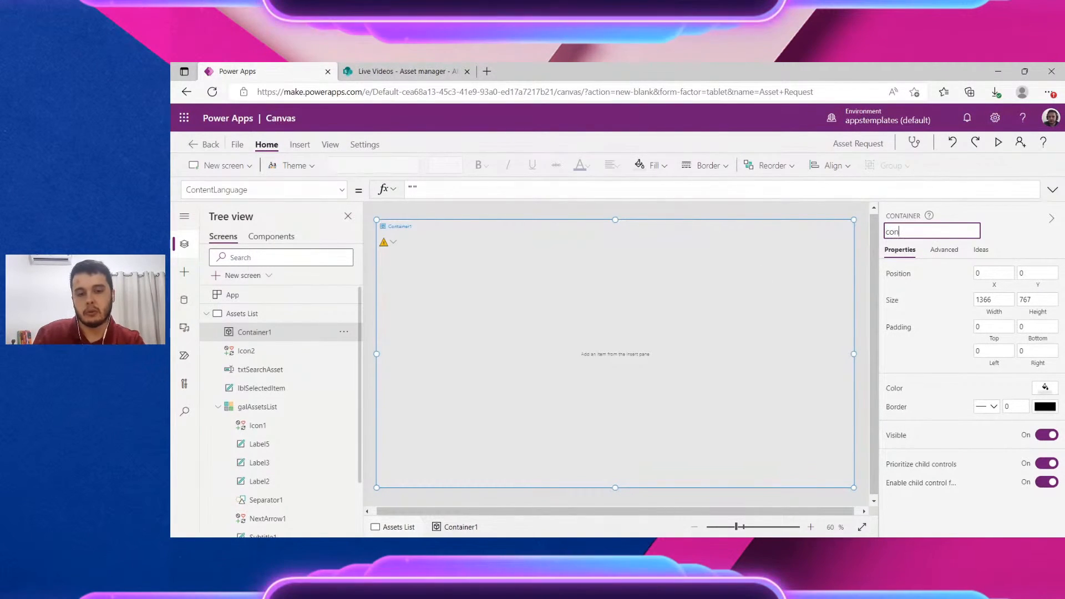
{"action": "type", "text": "Delete"}
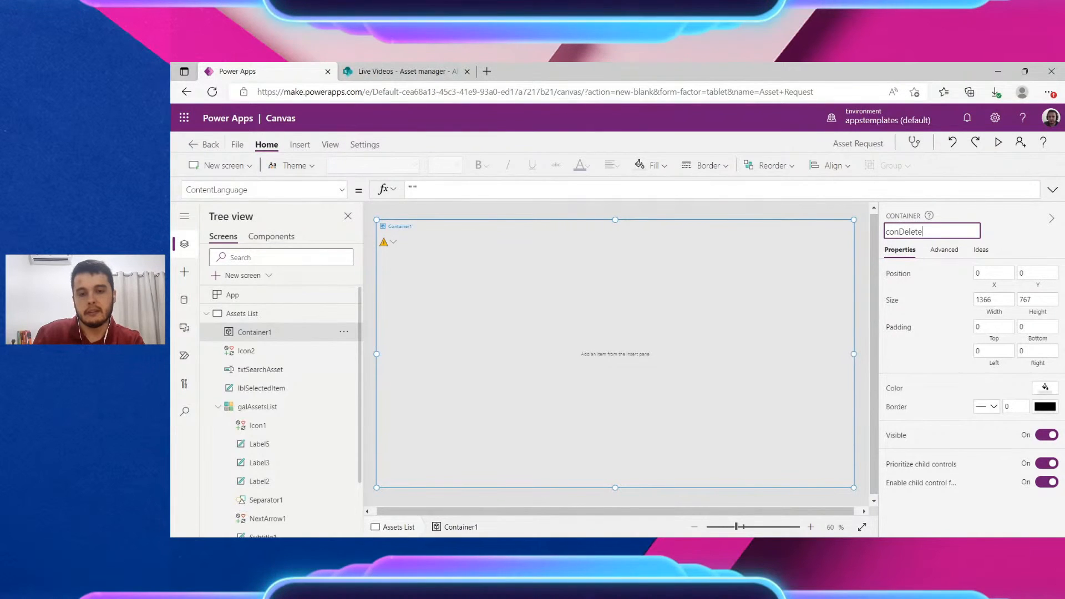
{"action": "type", "text": "Confirmation"}
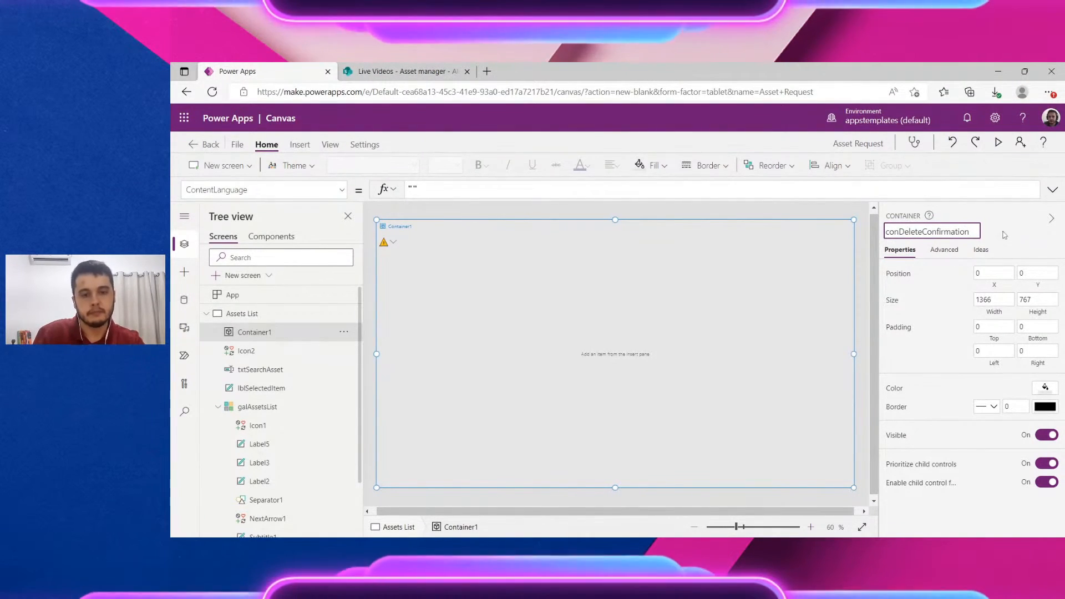
{"action": "key", "text": "Return"}
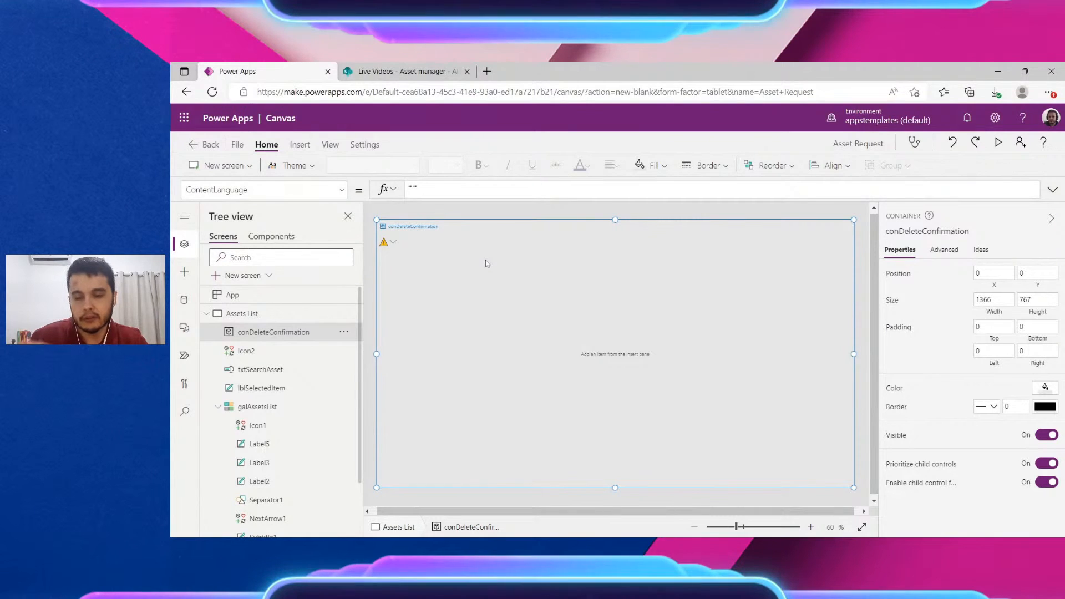
Insert a label about 500 by 86 at about X 426, Y 240 in the container, reading "Are you sure you want to delete this item?"
{"action": "left_click", "coordinate": [299, 145]}
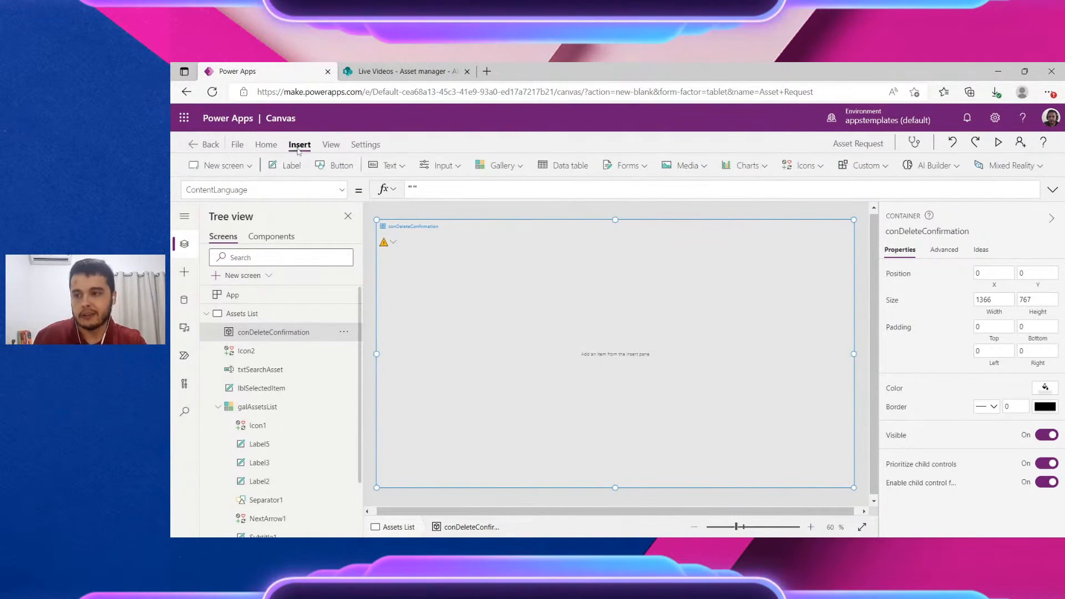
{"action": "left_click", "coordinate": [291, 166]}
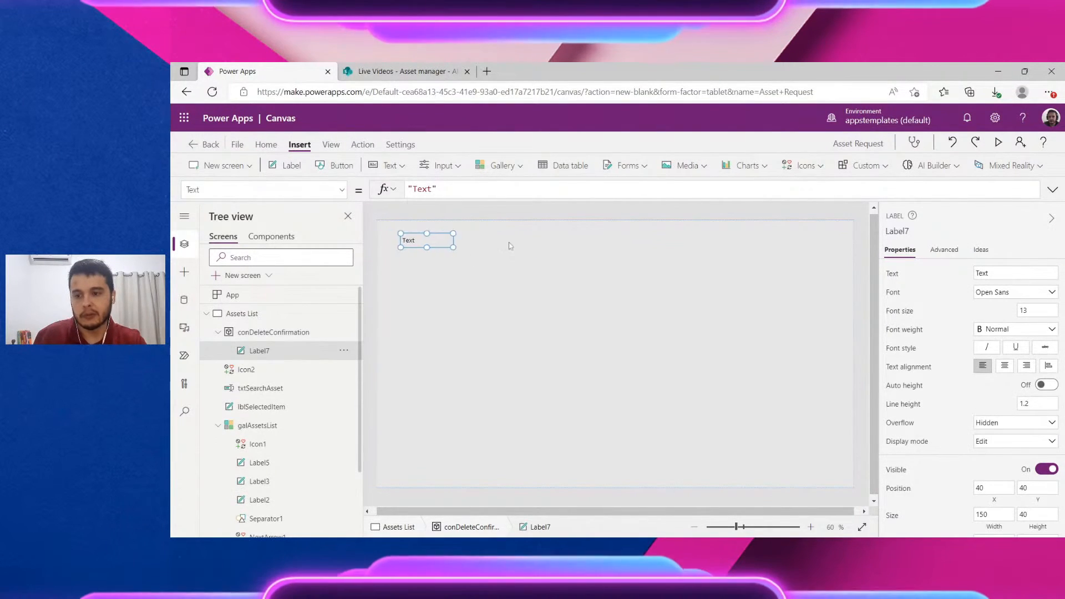
{"action": "left_click_drag", "start_coordinate": [411, 236], "coordinate": [700, 333]}
{"action": "left_click", "coordinate": [889, 277]}
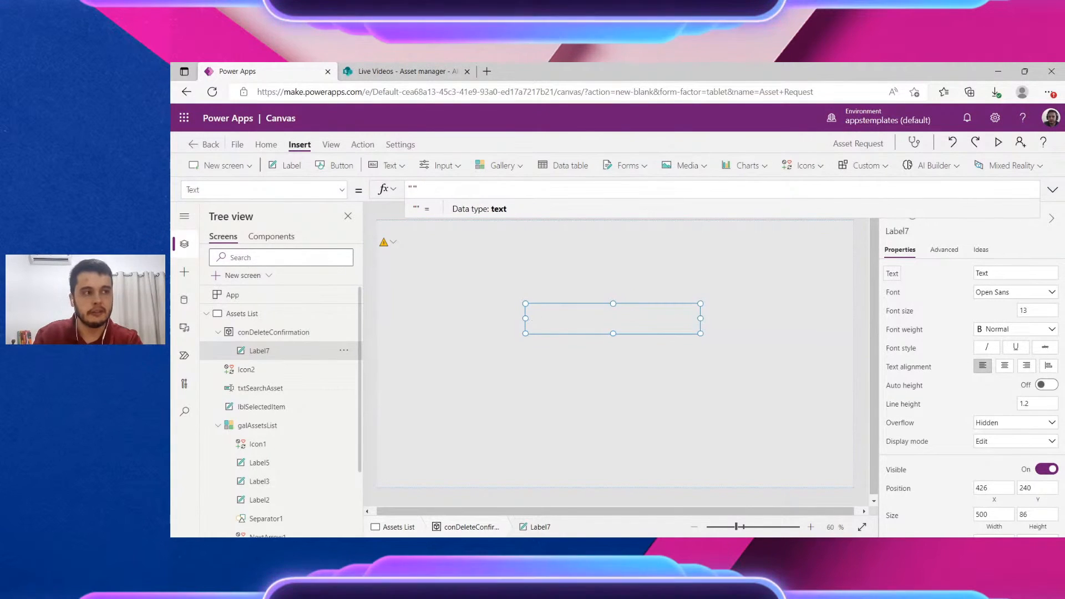
{"action": "type", "text": "Are you sure you want"}
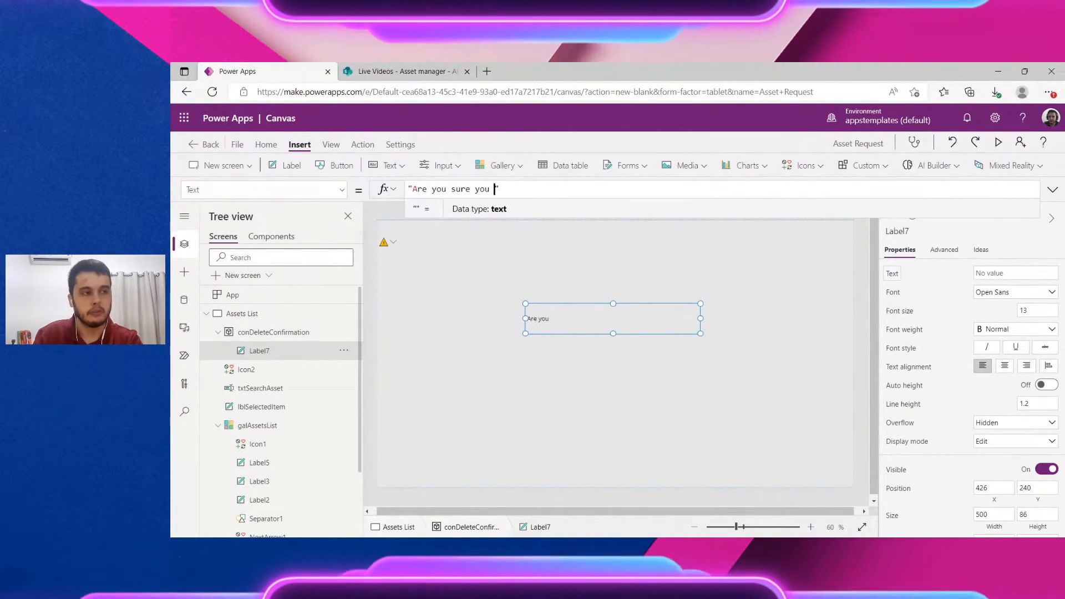
{"action": "type", "text": " to delete"}
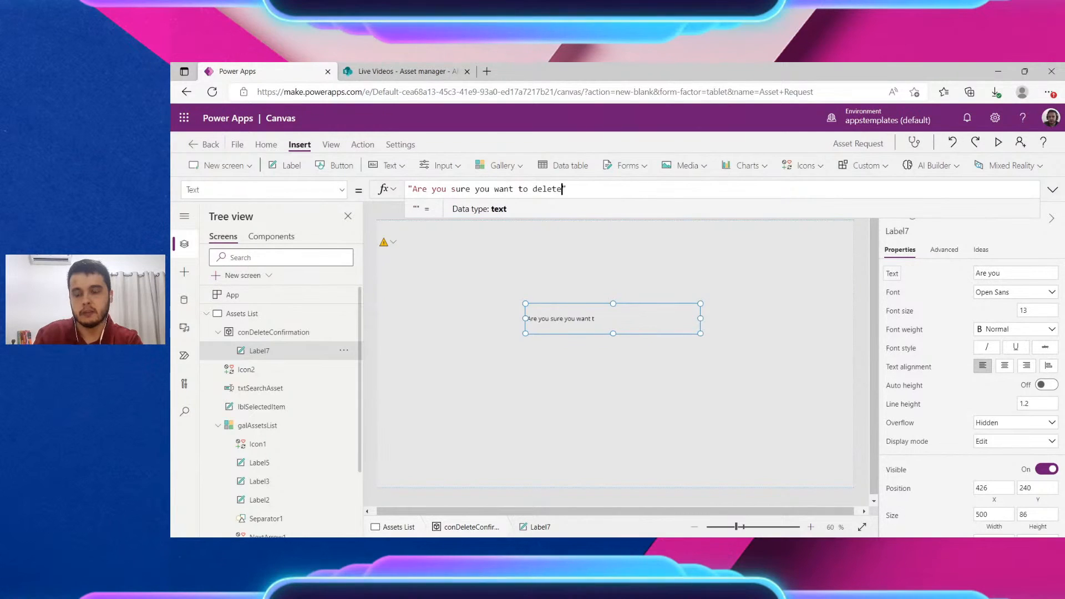
{"action": "type", "text": " this item?"}
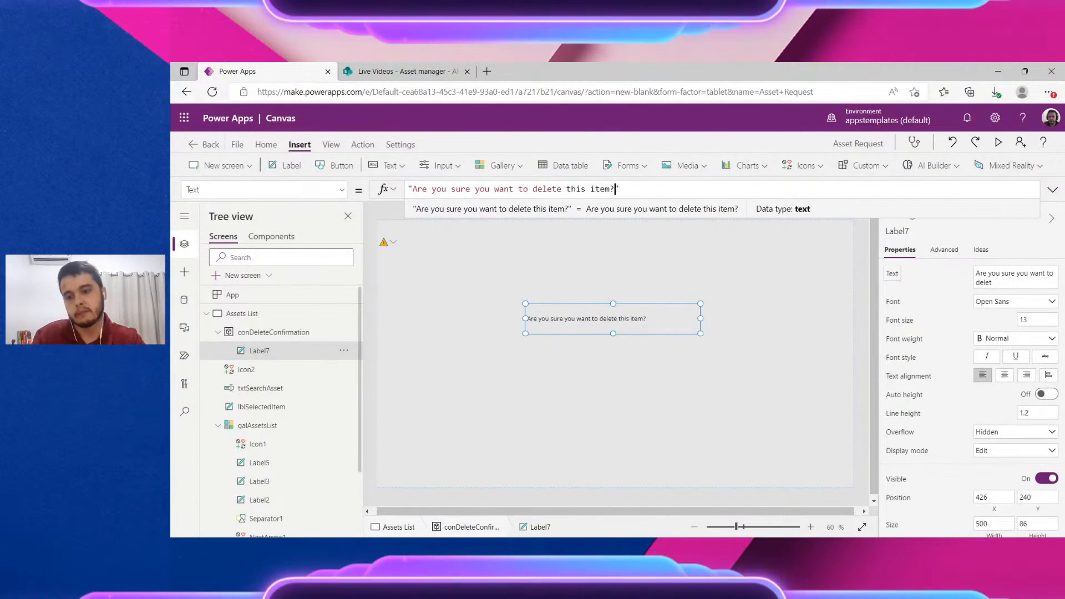
Set the confirmation label's font size to 25, center its text, and move it to about X 438, Y 249
{"action": "left_click", "coordinate": [795, 367]}
{"action": "left_click", "coordinate": [681, 328]}
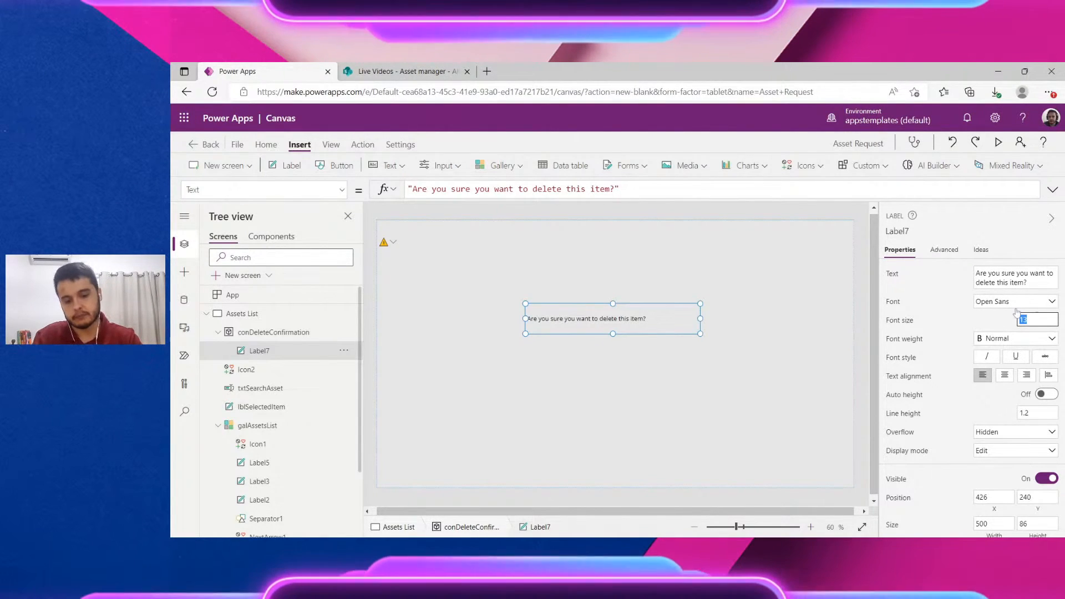
{"action": "type", "text": "25"}
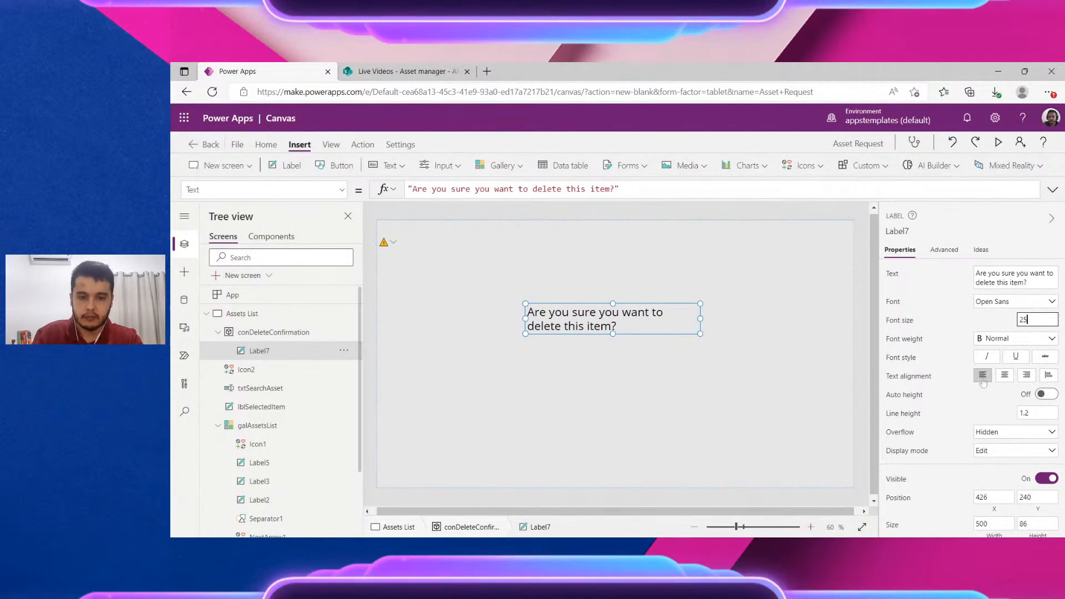
{"action": "left_click", "coordinate": [1004, 375]}
{"action": "mouse_move", "coordinate": [652, 328]}
{"action": "left_mouse_down"}
{"action": "mouse_move", "coordinate": [638, 327]}
{"action": "mouse_move", "coordinate": [657, 327]}
{"action": "left_mouse_up"}
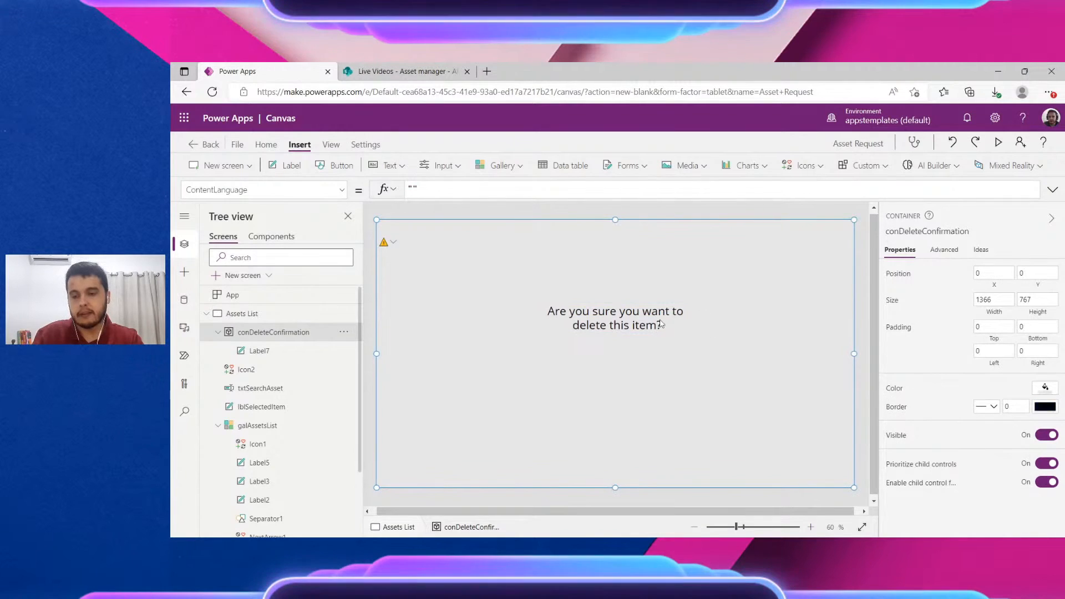
{"action": "mouse_move", "coordinate": [656, 314]}
{"action": "left_mouse_down"}
{"action": "mouse_move", "coordinate": [637, 327]}
{"action": "mouse_move", "coordinate": [646, 332]}
{"action": "mouse_move", "coordinate": [655, 319]}
{"action": "left_mouse_up"}
{"action": "left_click", "coordinate": [666, 274]}
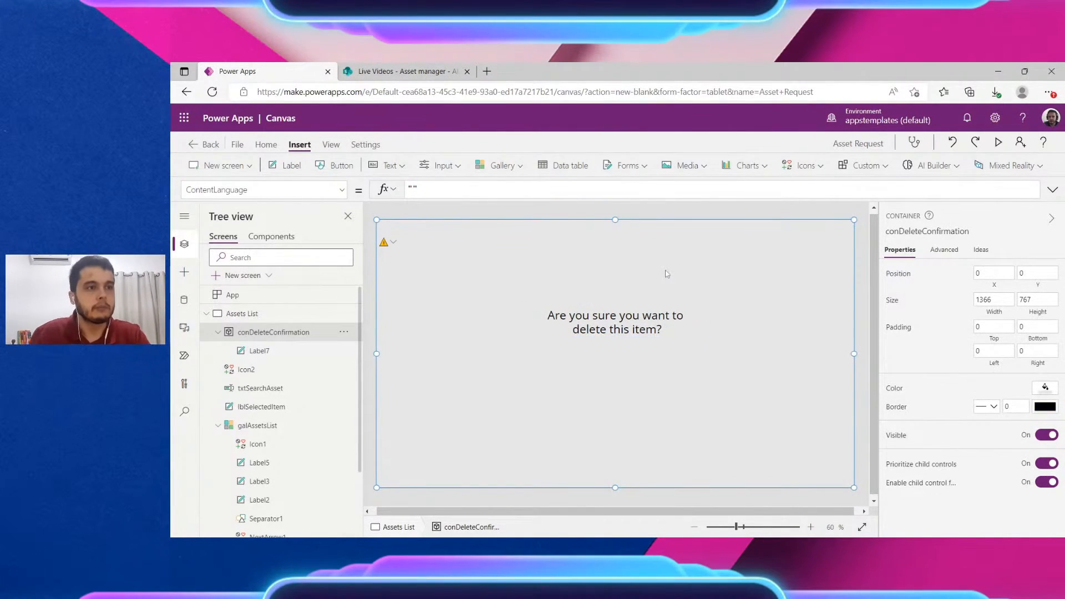
{"action": "left_click", "coordinate": [578, 324]}
{"action": "left_click", "coordinate": [739, 288]}
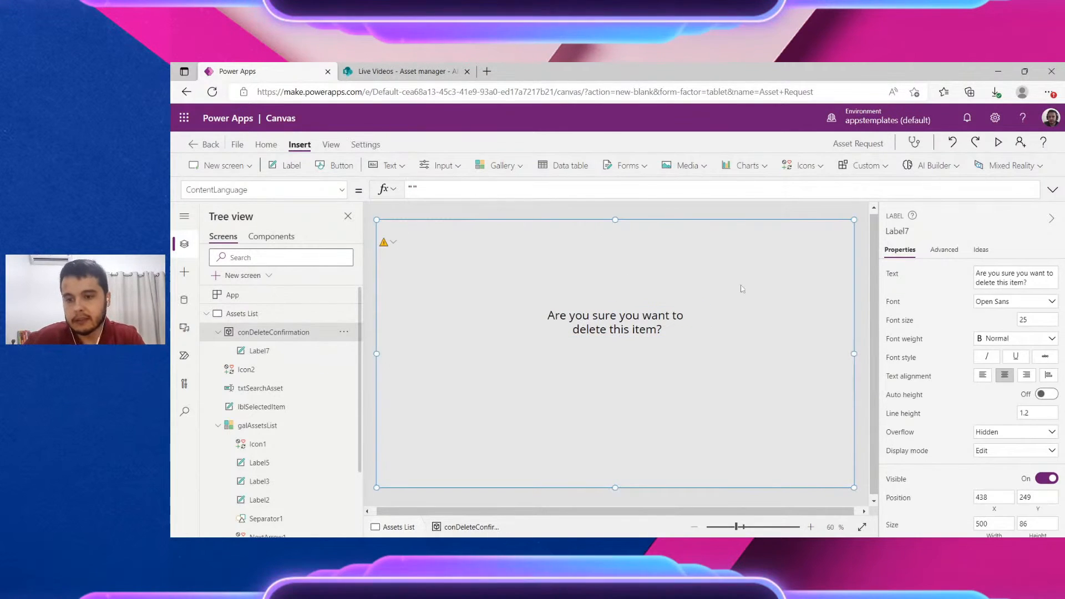
Insert two buttons side by side below the label in conDeleteConfirmation, at about X 720, Y 447 and X 506, Y 447
{"action": "left_click", "coordinate": [330, 167]}
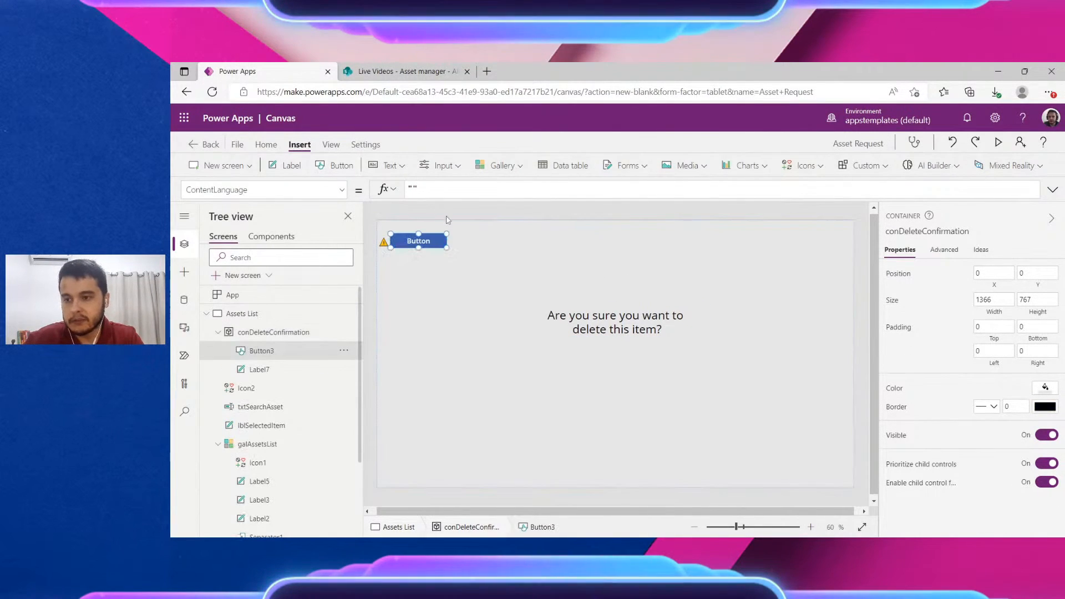
{"action": "left_click_drag", "start_coordinate": [428, 237], "coordinate": [663, 379]}
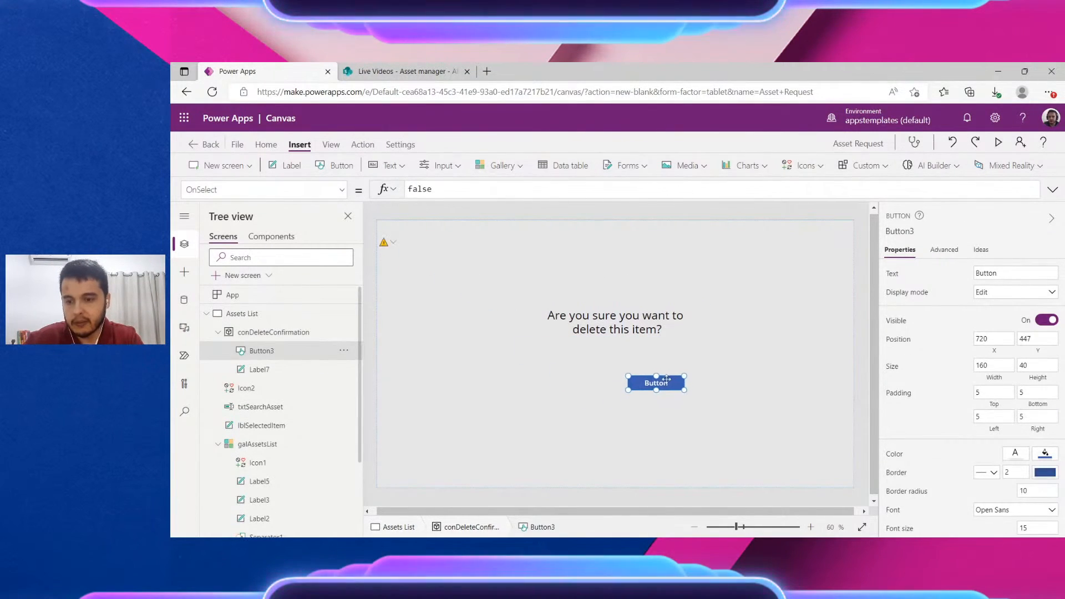
{"action": "left_click", "coordinate": [504, 288]}
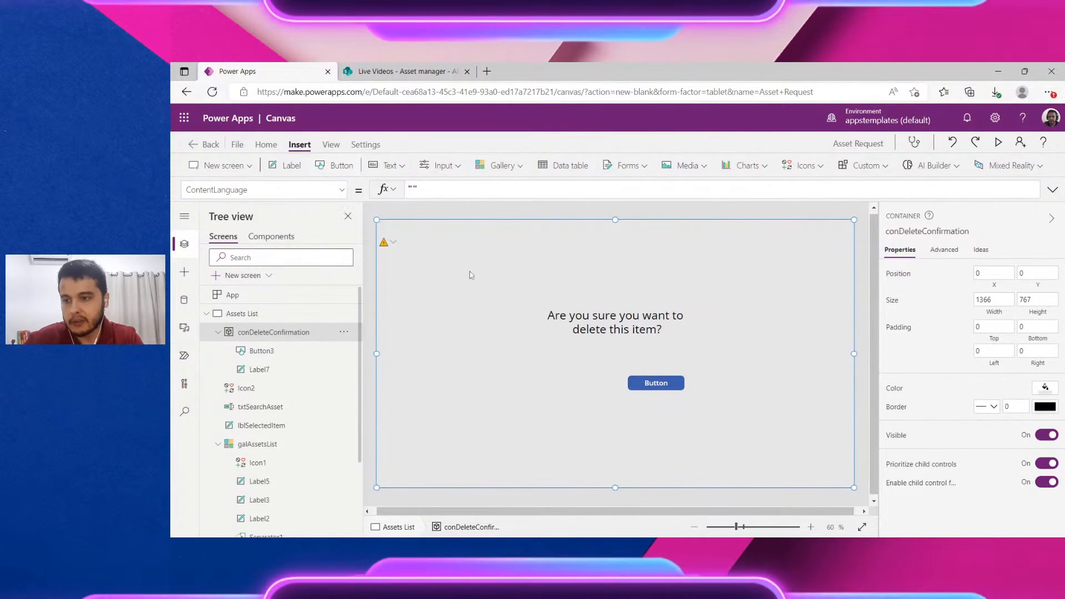
{"action": "left_click", "coordinate": [333, 166]}
{"action": "left_click_drag", "start_coordinate": [440, 237], "coordinate": [603, 380]}
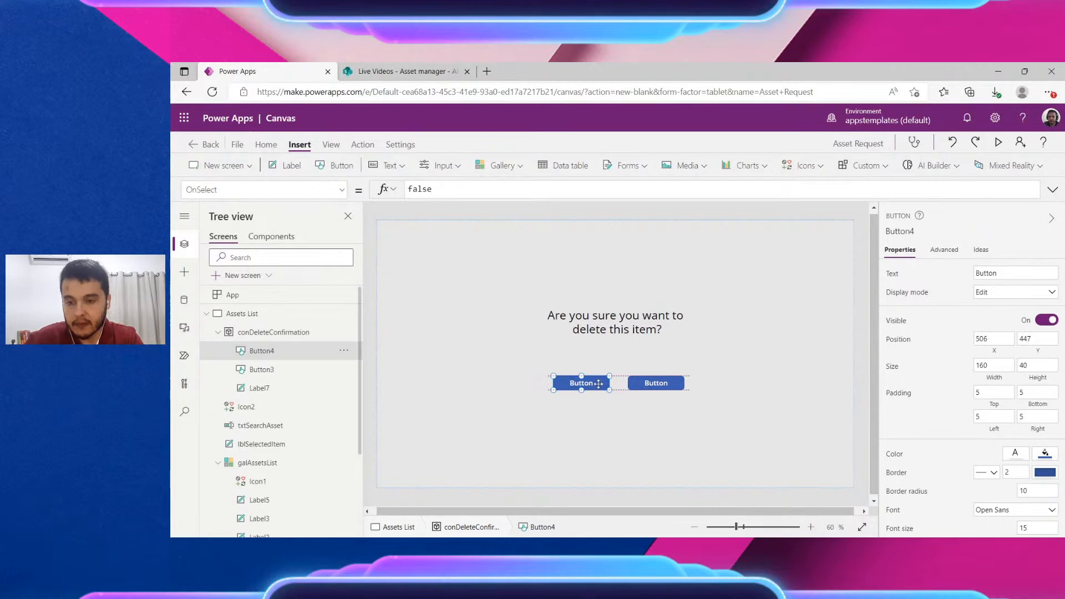
Set the text of the right-hand button to Yes and the left-hand button to No
{"action": "left_click", "coordinate": [668, 384]}
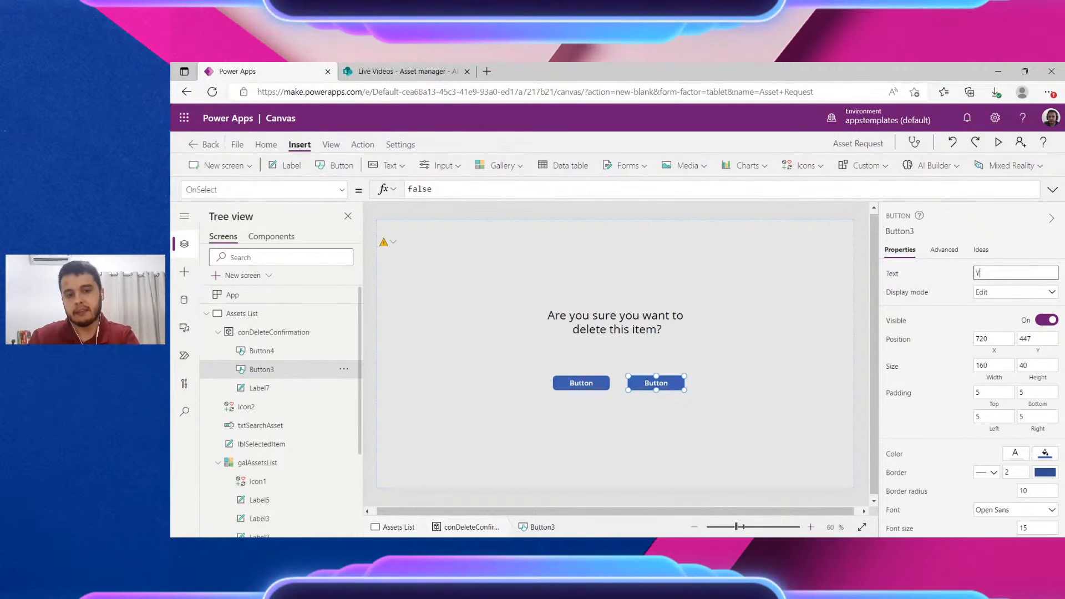
{"action": "type", "text": "Yes"}
{"action": "left_click", "coordinate": [582, 383]}
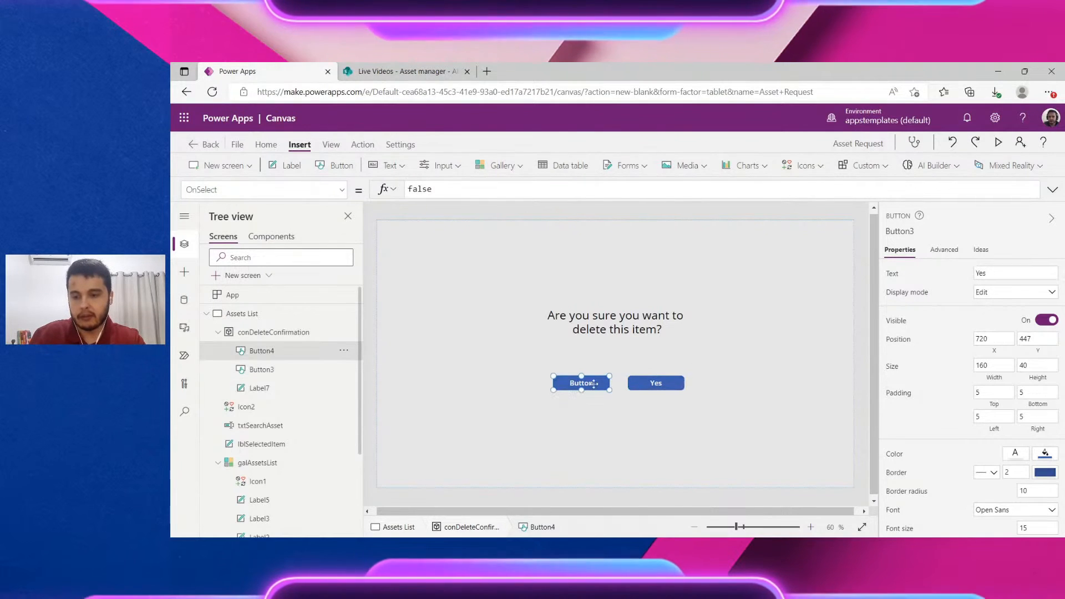
{"action": "left_click", "coordinate": [986, 273]}
{"action": "type", "text": "No"}
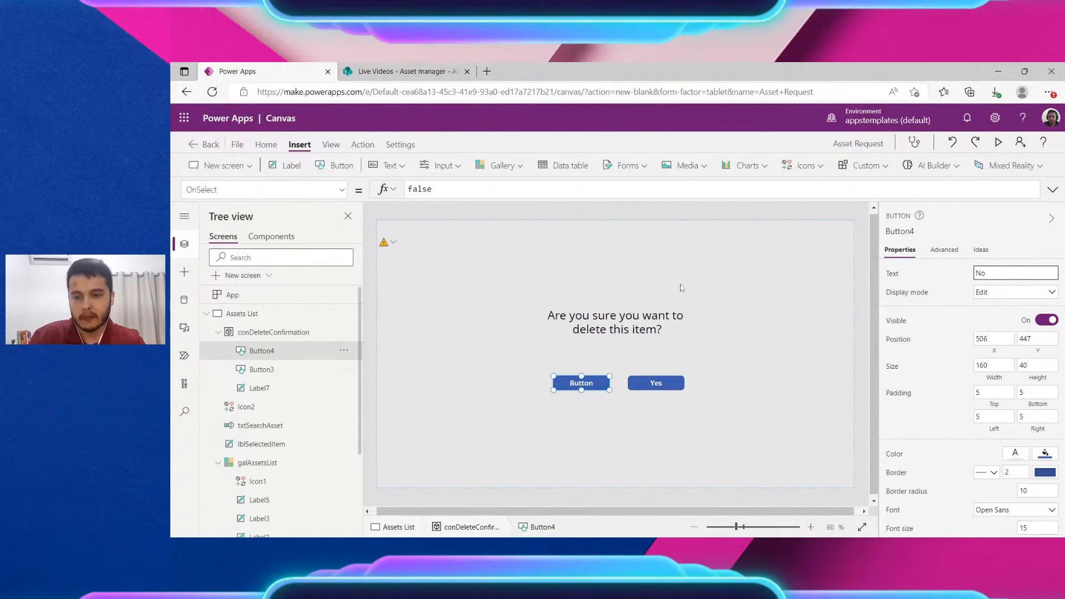
{"action": "left_click", "coordinate": [725, 279]}
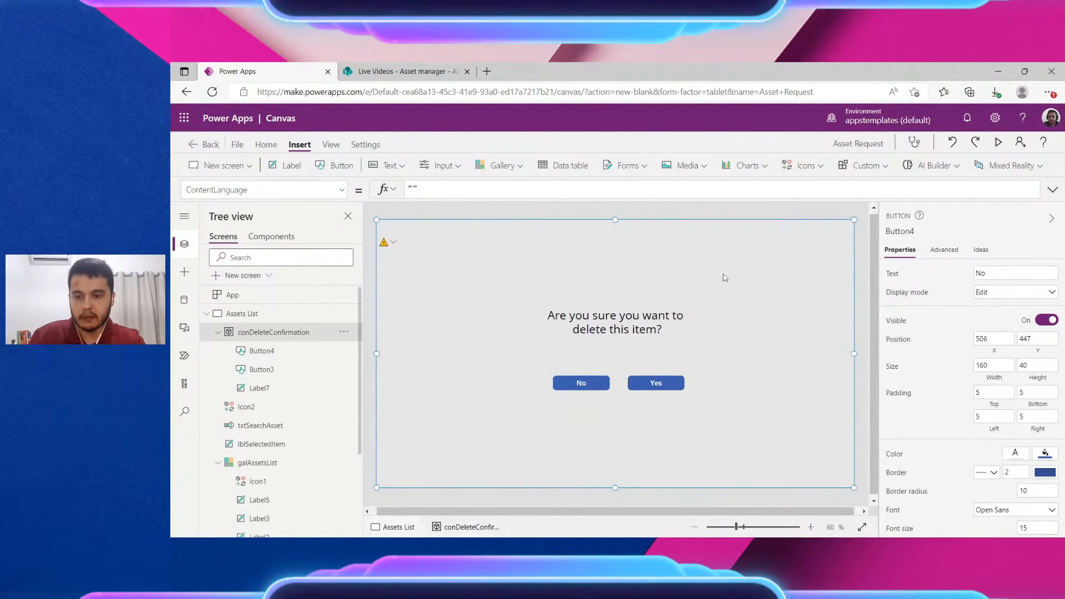
Move the Yes button slightly closer to the No button, keeping both on the same line
{"action": "left_click", "coordinate": [674, 382]}
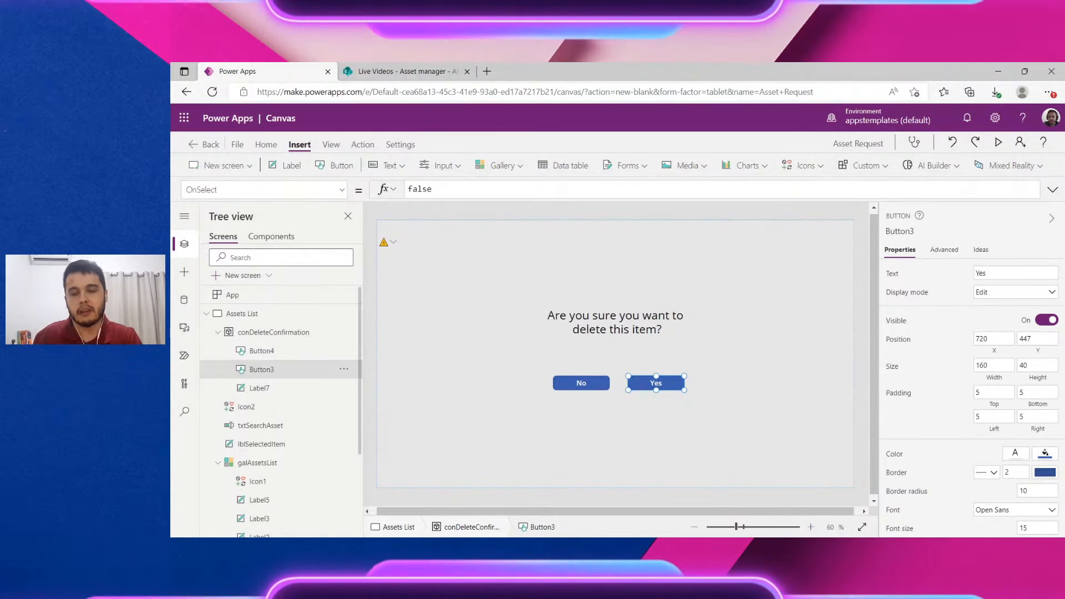
{"action": "left_click_drag", "start_coordinate": [679, 382], "coordinate": [674, 383]}
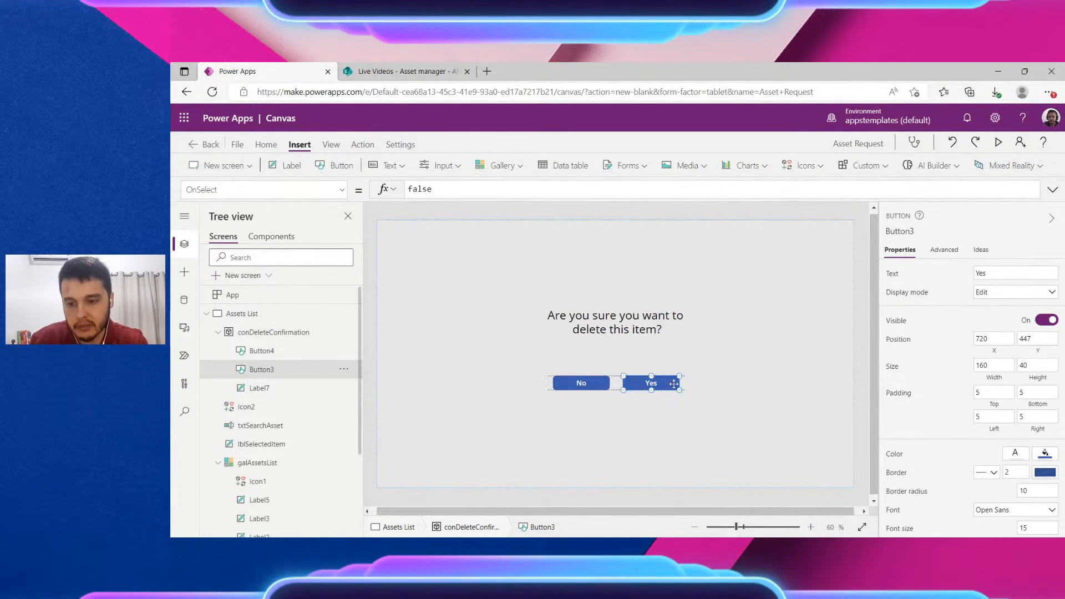
{"action": "left_click", "coordinate": [588, 366]}
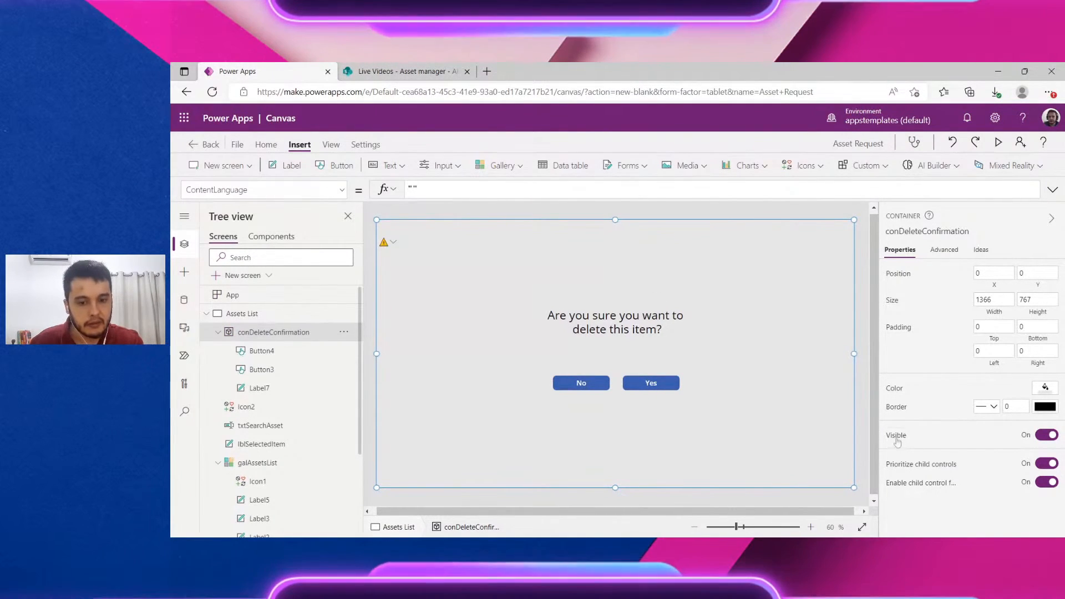
Hide and show the conDeleteConfirmation container by switching its Visible property between false and true
{"action": "left_click", "coordinate": [1045, 438]}
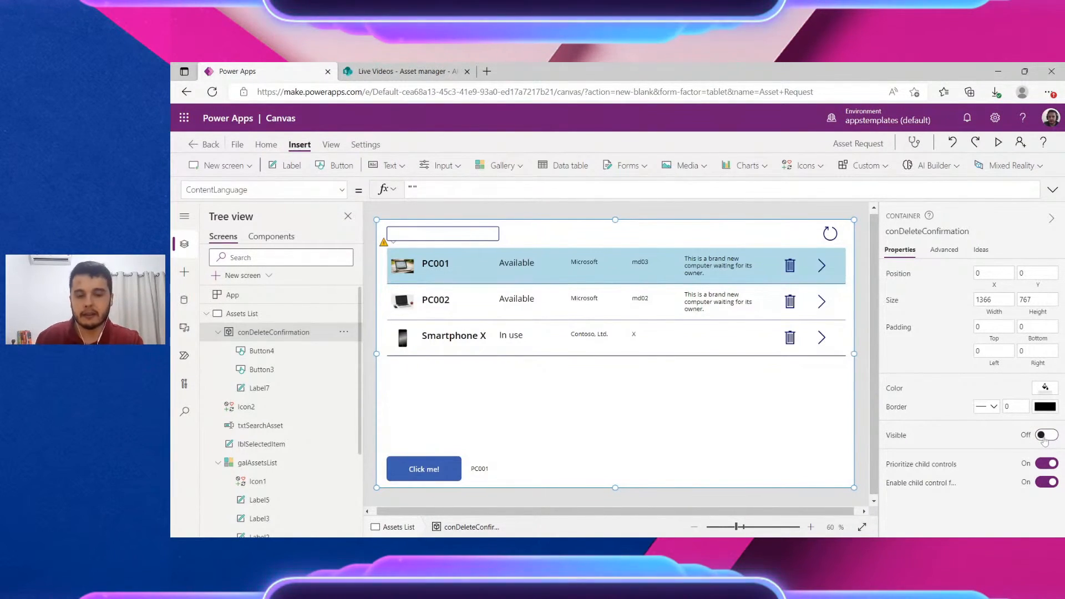
{"action": "left_click", "coordinate": [1044, 438]}
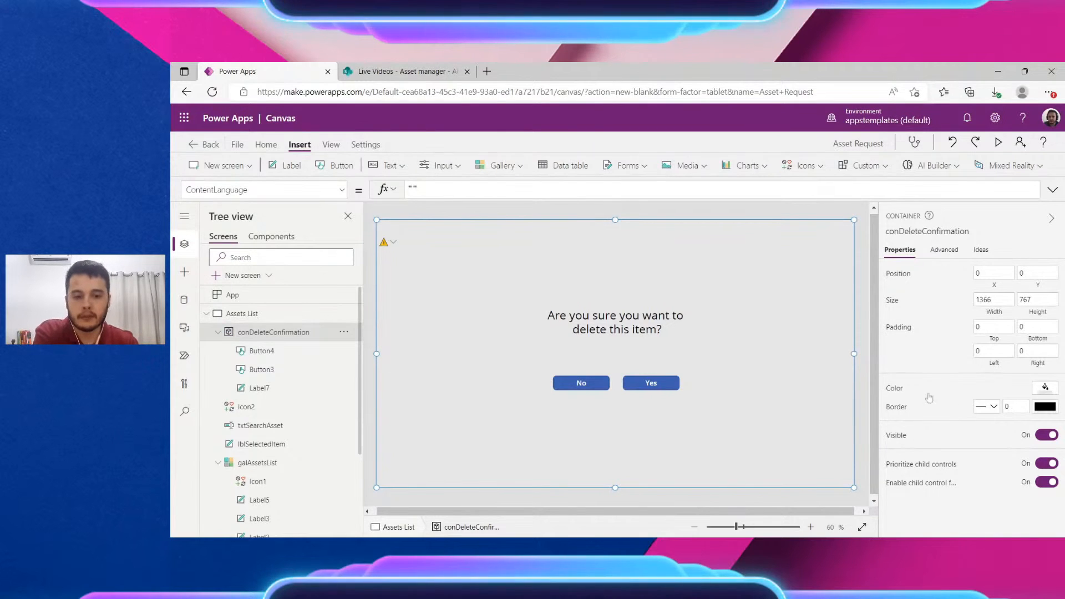
{"action": "left_click", "coordinate": [1046, 435]}
{"action": "left_click", "coordinate": [1046, 435]}
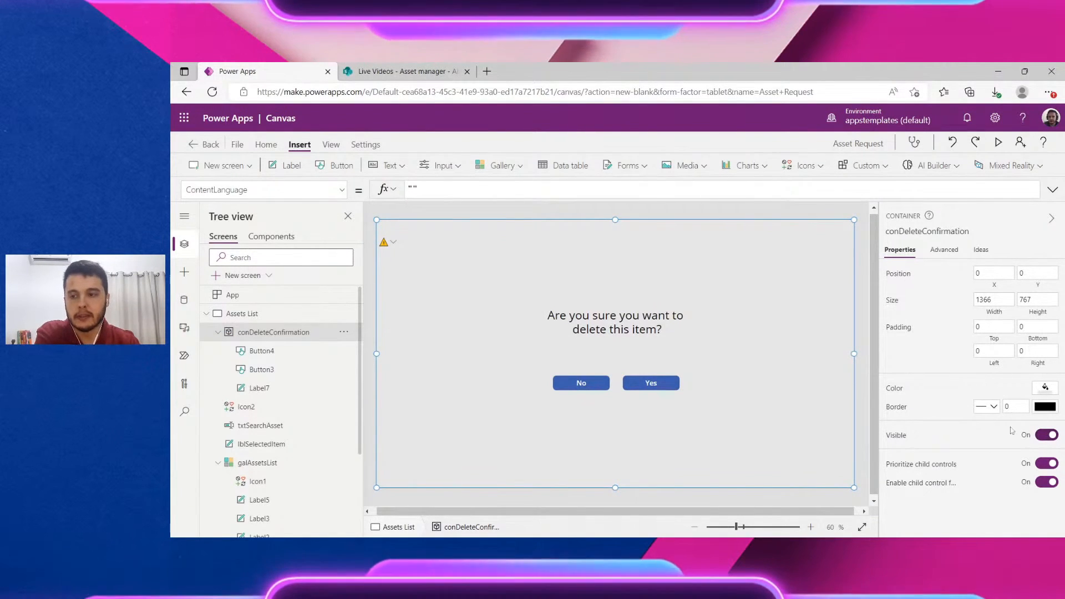
{"action": "left_click", "coordinate": [1011, 432]}
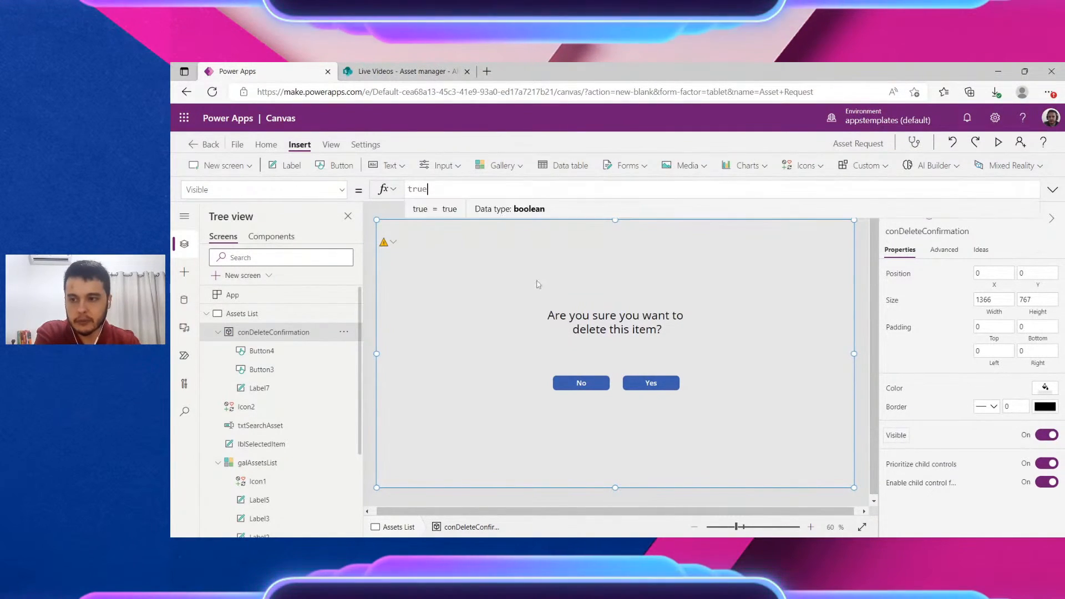
{"action": "left_click_drag", "start_coordinate": [427, 189], "coordinate": [409, 189]}
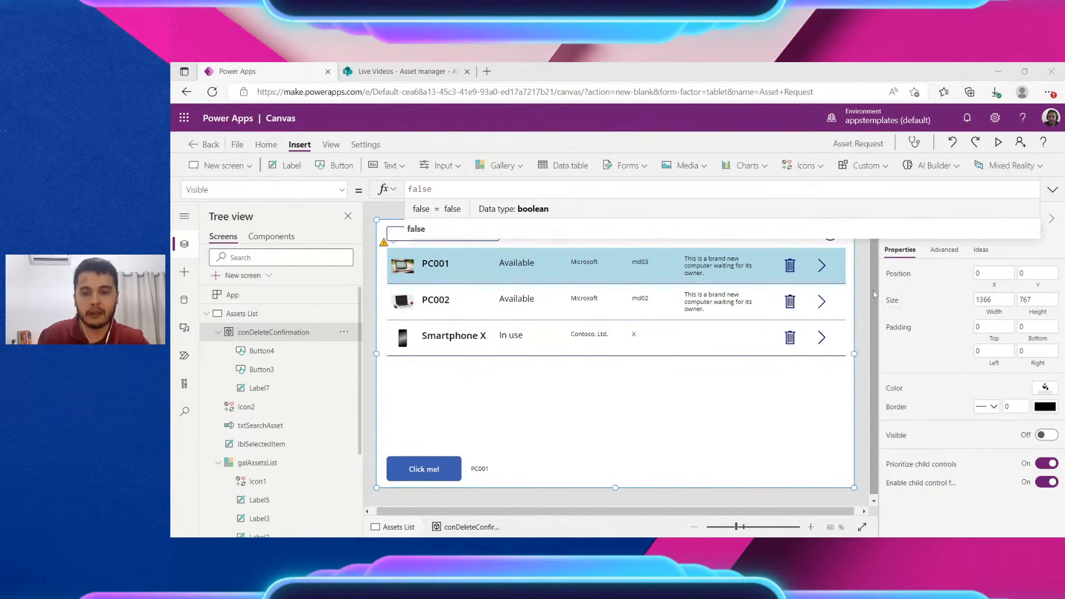
{"action": "left_click", "coordinate": [1042, 436]}
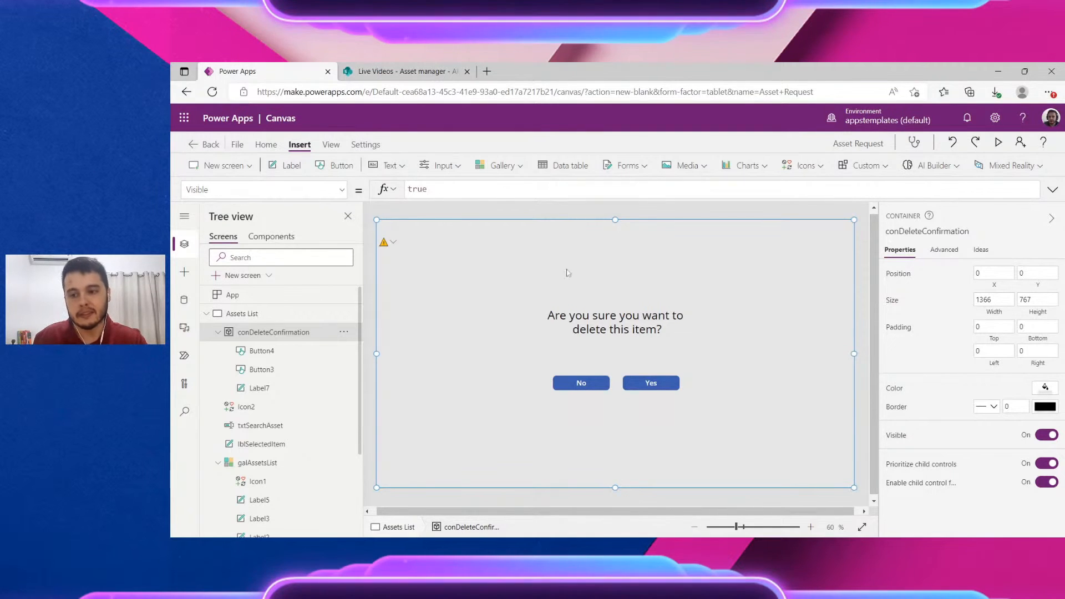
Add a blank screen to the app and insert a button on it at about X 81, Y 51
{"action": "left_click", "coordinate": [858, 263]}
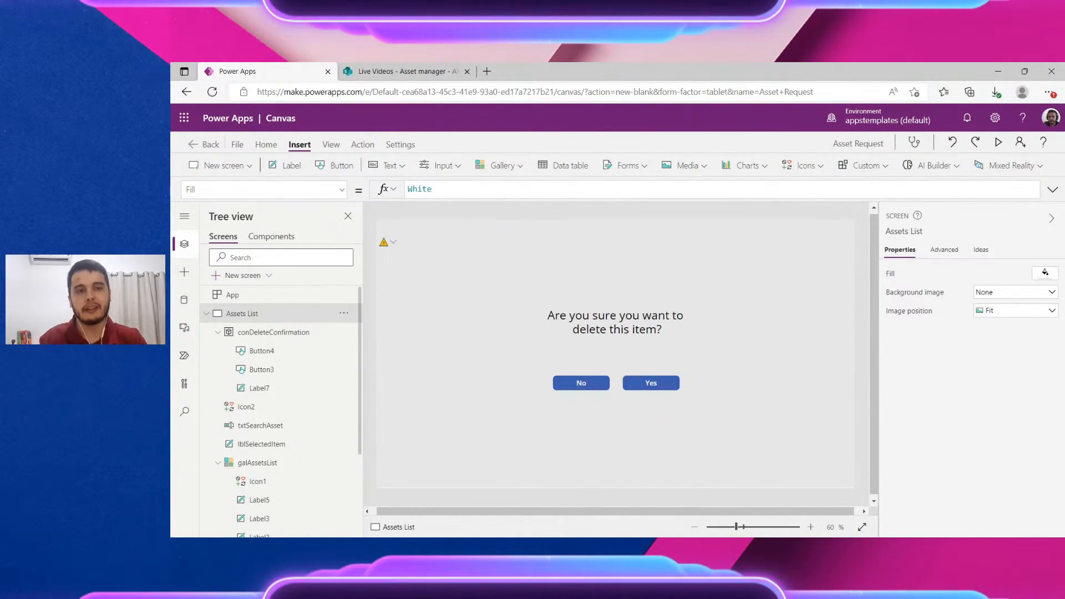
{"action": "left_click", "coordinate": [205, 315]}
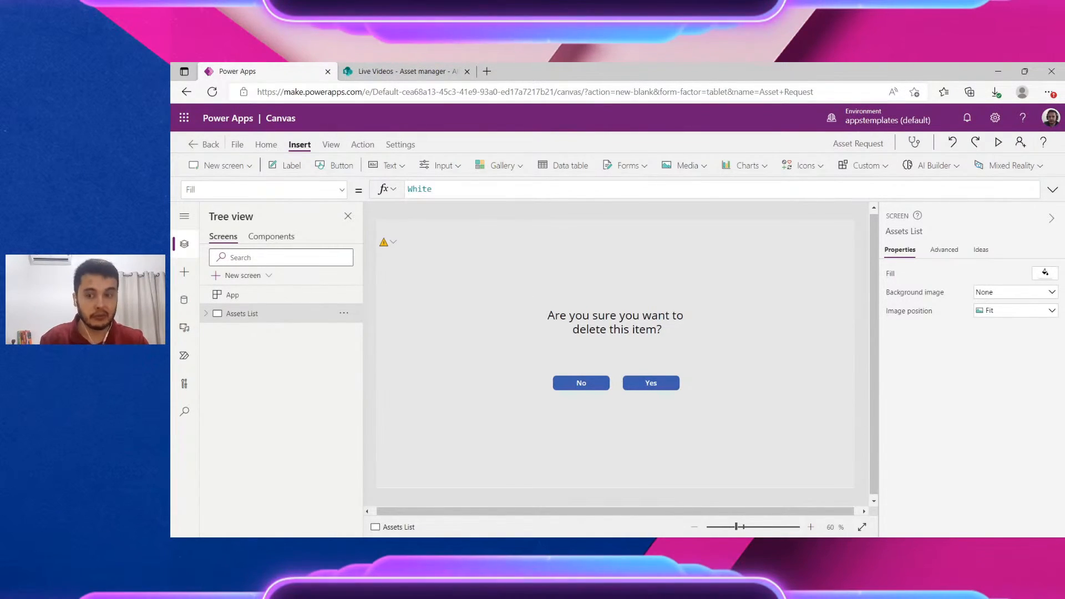
{"action": "left_click", "coordinate": [247, 167]}
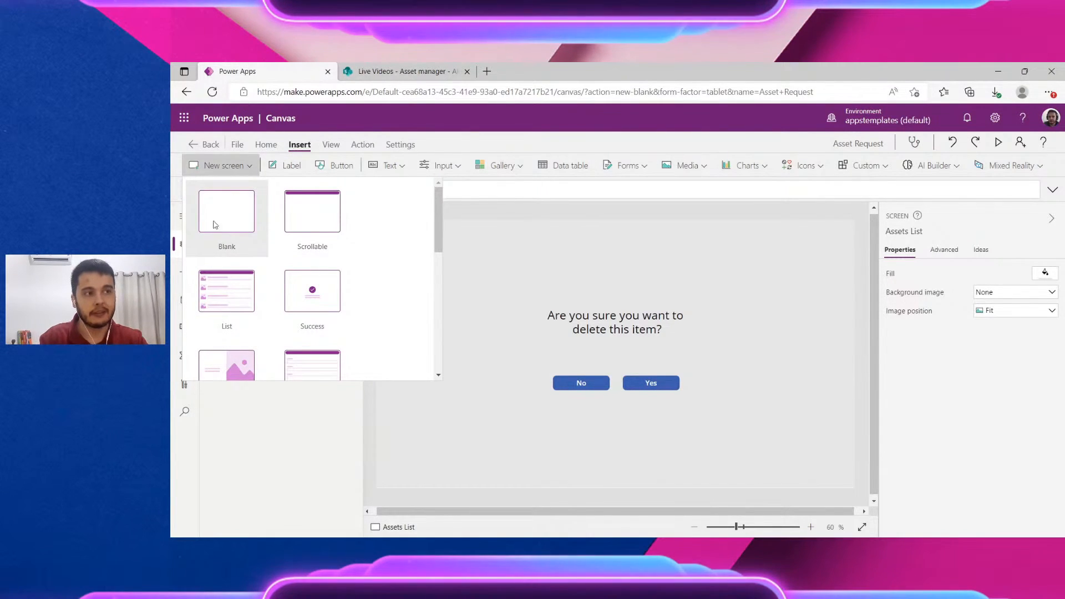
{"action": "scroll", "coordinate": [304, 289], "scroll_direction": "down", "scroll_amount": 2}
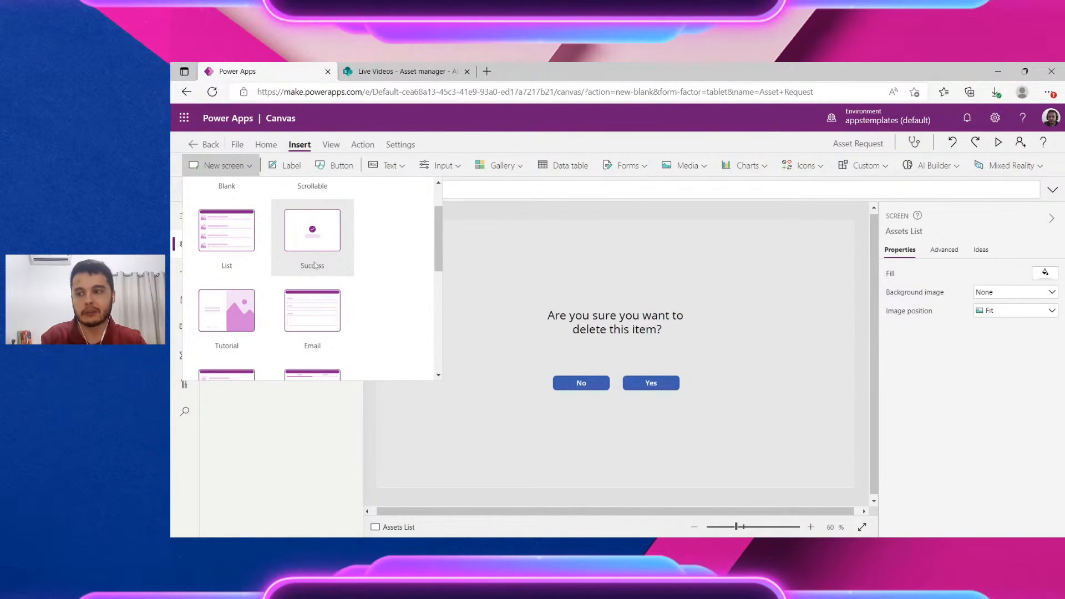
{"action": "scroll", "coordinate": [313, 267], "scroll_direction": "up", "scroll_amount": 2}
{"action": "left_click", "coordinate": [229, 223]}
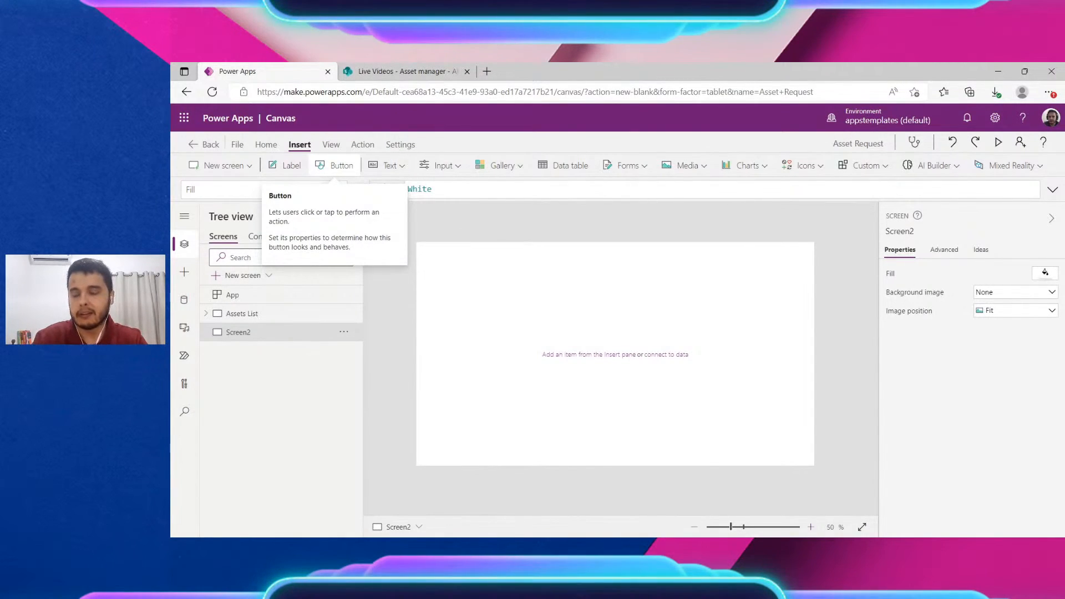
{"action": "left_click", "coordinate": [335, 165]}
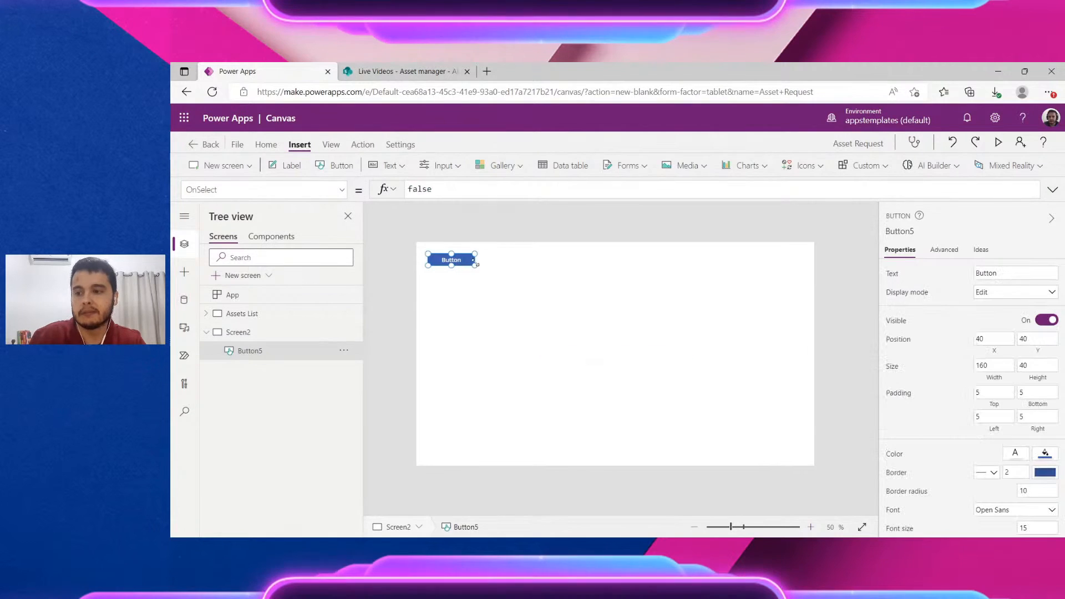
{"action": "mouse_move", "coordinate": [471, 259]}
{"action": "left_mouse_down"}
{"action": "mouse_move", "coordinate": [503, 290]}
{"action": "mouse_move", "coordinate": [479, 263]}
{"action": "left_mouse_up"}
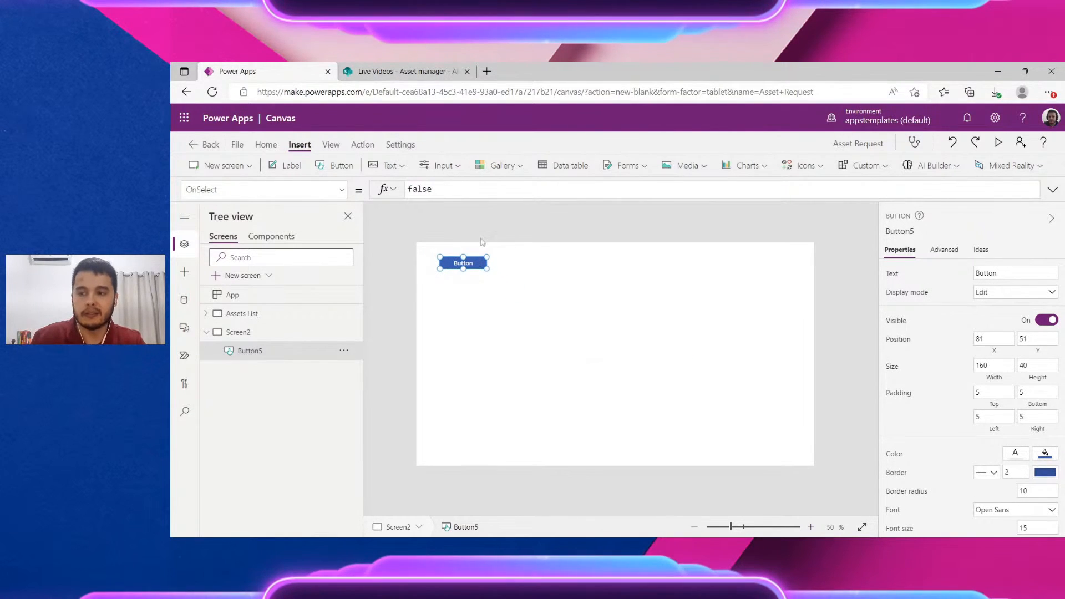
Open the test button's OnSelect formula for editing in the enlarged formula area
{"action": "left_click", "coordinate": [361, 144]}
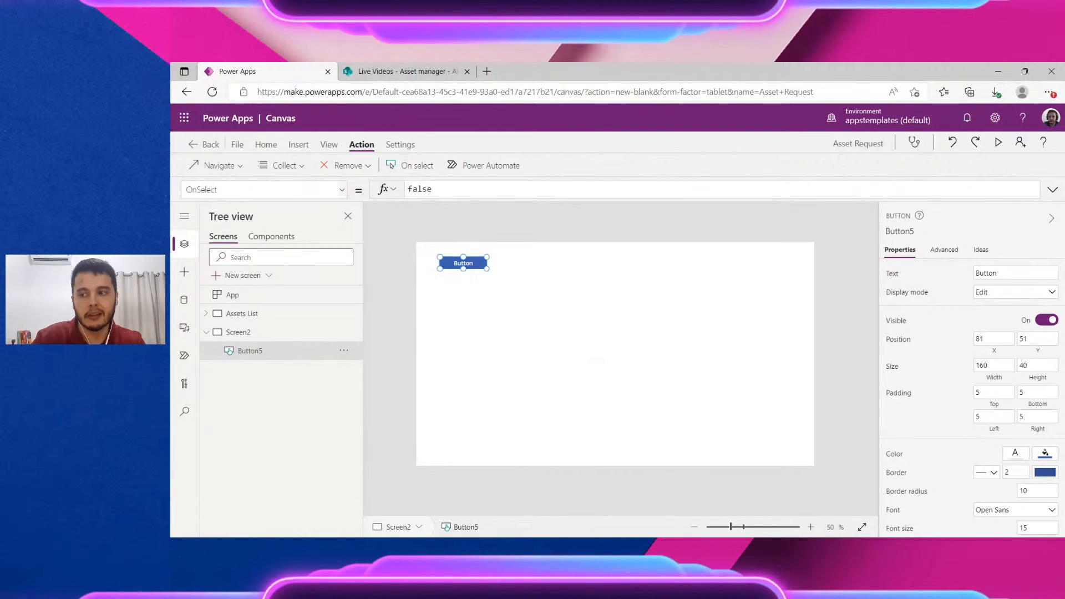
{"action": "left_click", "coordinate": [413, 166]}
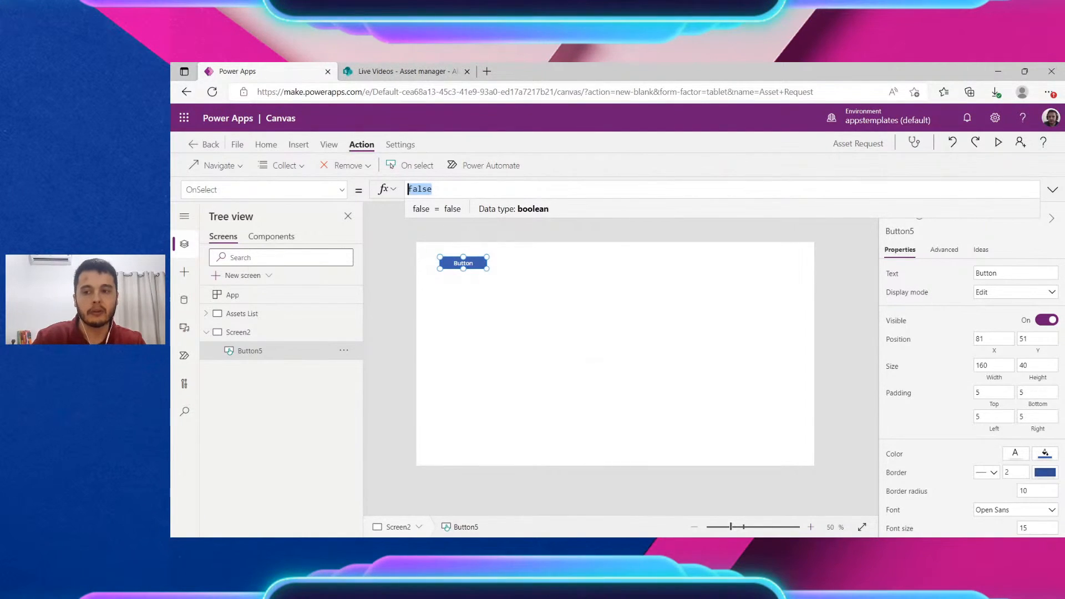
{"action": "left_click", "coordinate": [1053, 189]}
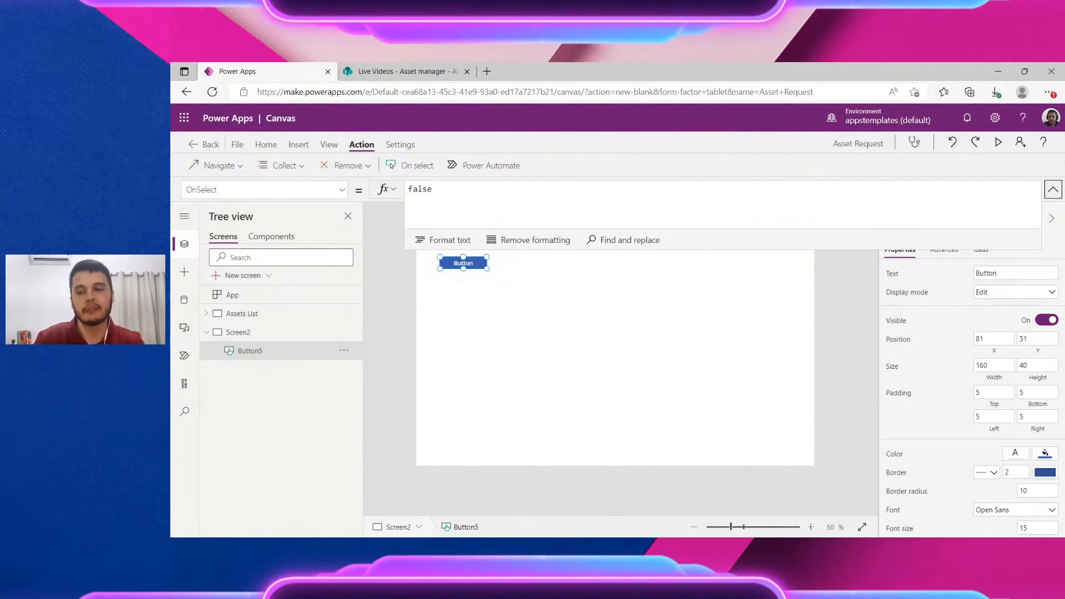
{"action": "scroll", "coordinate": [356, 191], "scroll_direction": "up", "scroll_amount": 5}
{"action": "scroll", "coordinate": [460, 188], "scroll_direction": "left", "scroll_amount": 1}
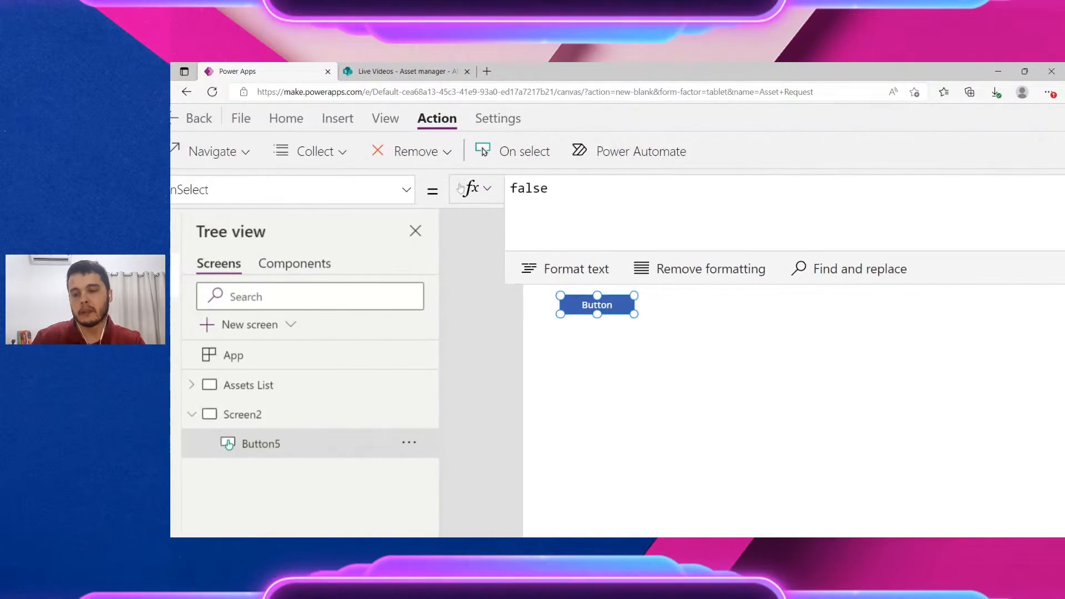
{"action": "scroll", "coordinate": [460, 188], "scroll_direction": "left", "scroll_amount": 1}
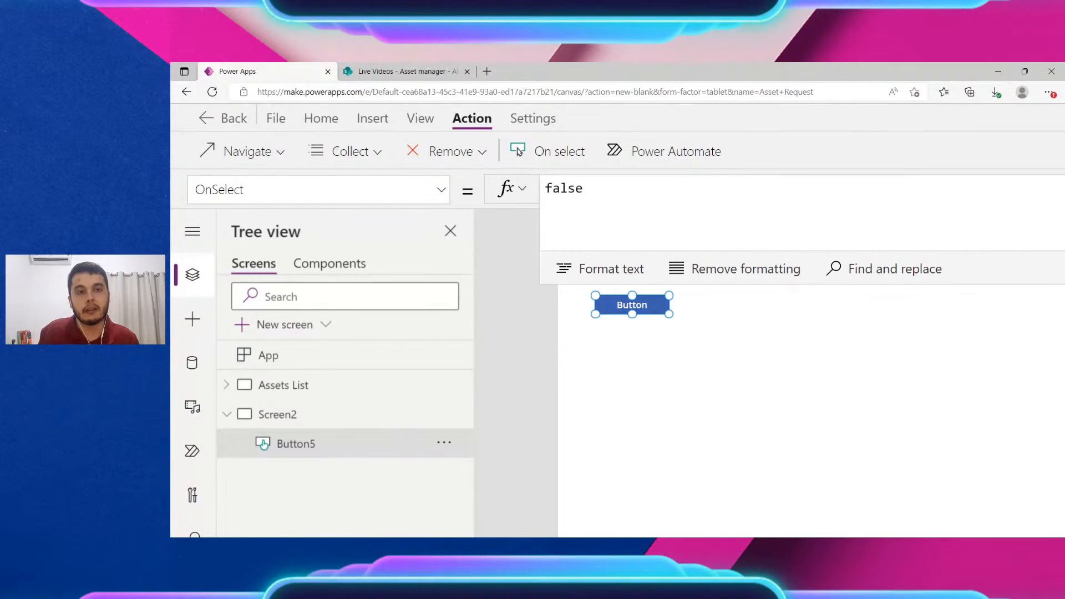
{"action": "scroll", "coordinate": [946, 446], "scroll_direction": "down", "scroll_amount": 7}
{"action": "scroll", "coordinate": [945, 445], "scroll_direction": "up", "scroll_amount": 1}
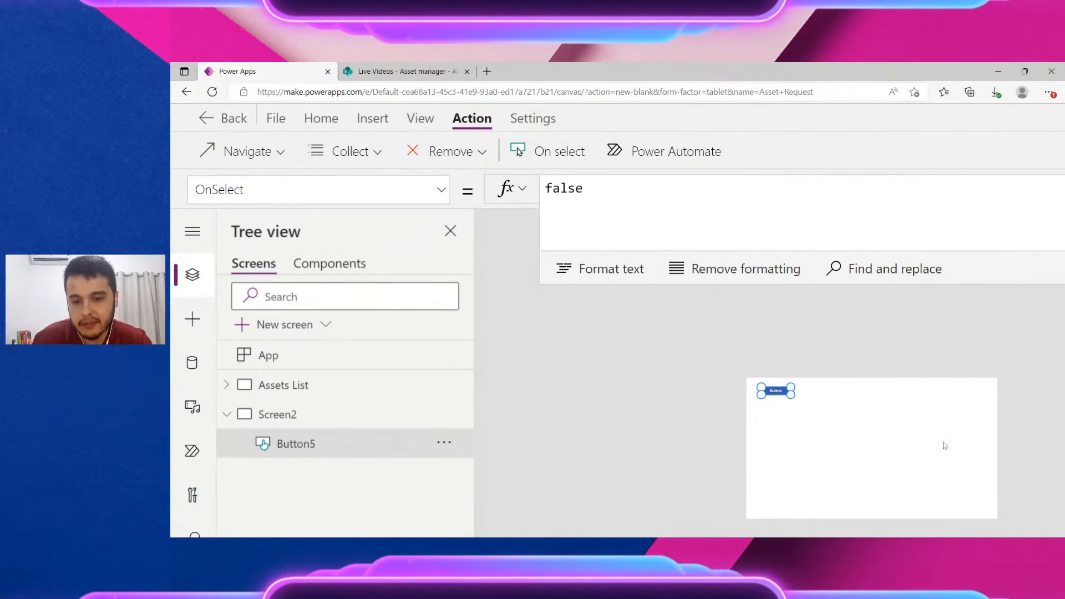
{"action": "scroll", "coordinate": [809, 164], "scroll_direction": "down", "scroll_amount": 4}
{"action": "scroll", "coordinate": [571, 336], "scroll_direction": "up", "scroll_amount": 5}
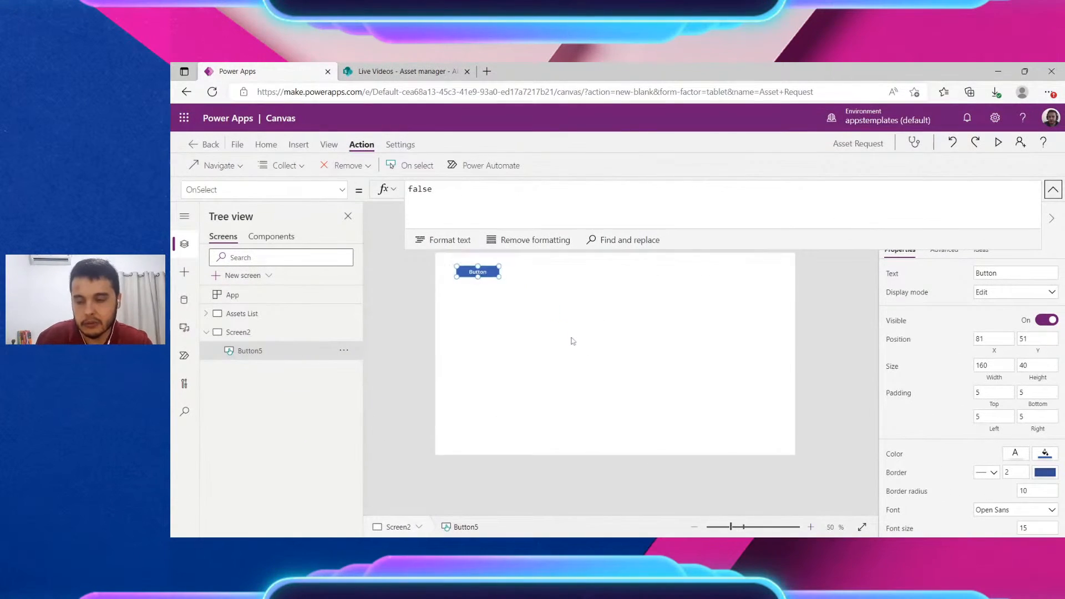
{"action": "scroll", "coordinate": [529, 309], "scroll_direction": "up", "scroll_amount": 1}
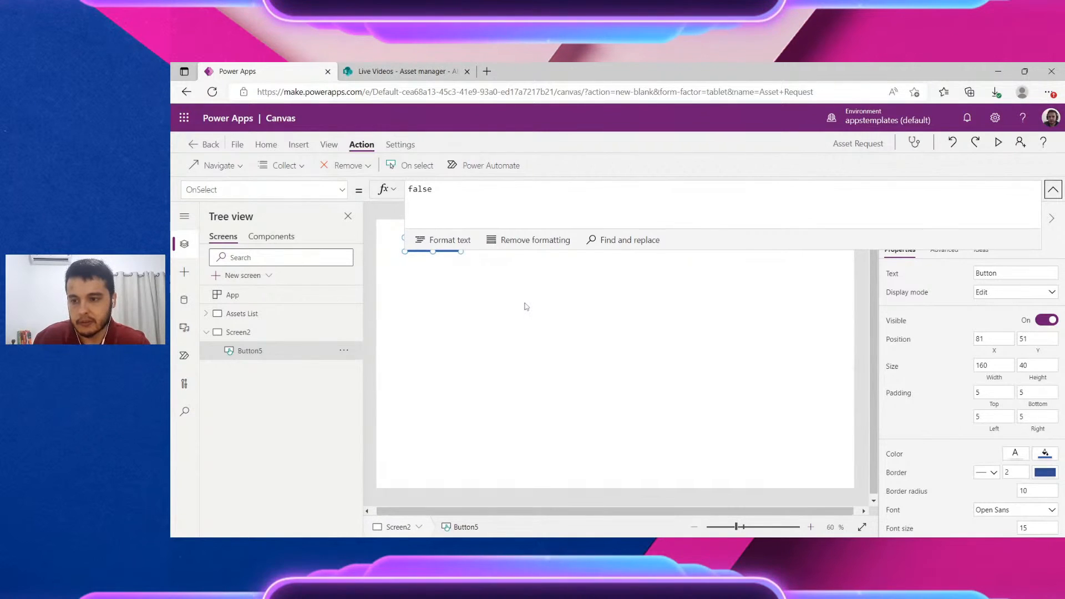
Replace the button's OnSelect formula with the start of an UpdateContext function call
{"action": "left_click", "coordinate": [482, 206]}
{"action": "key", "text": "BackSpace"}
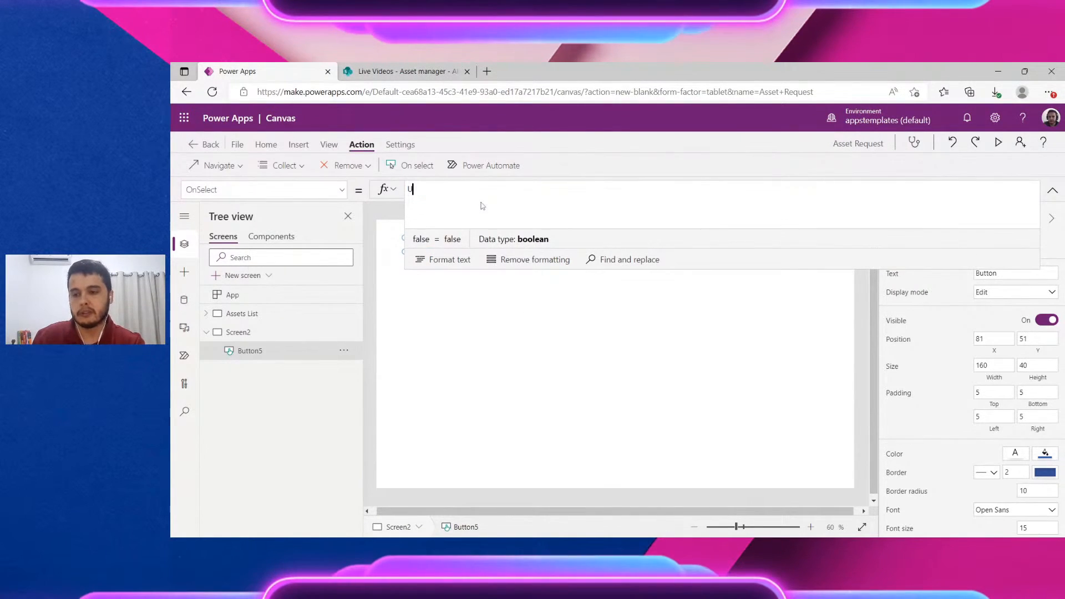
{"action": "type", "text": "Up"}
{"action": "key", "text": "Tab"}
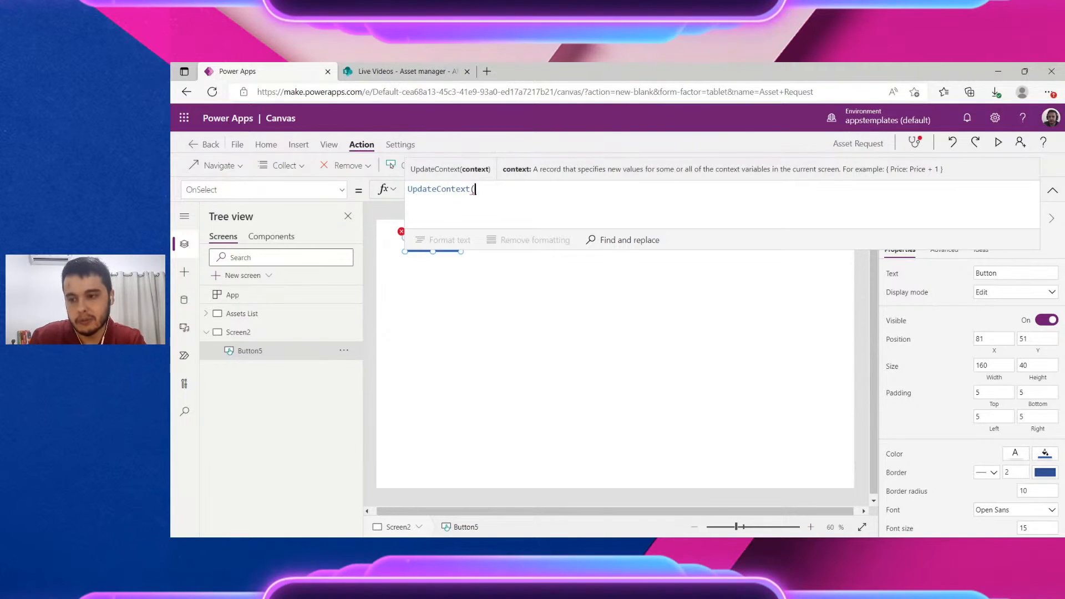
{"action": "key", "text": "ctrl+plus"}
{"action": "key", "text": "ctrl+plus"}
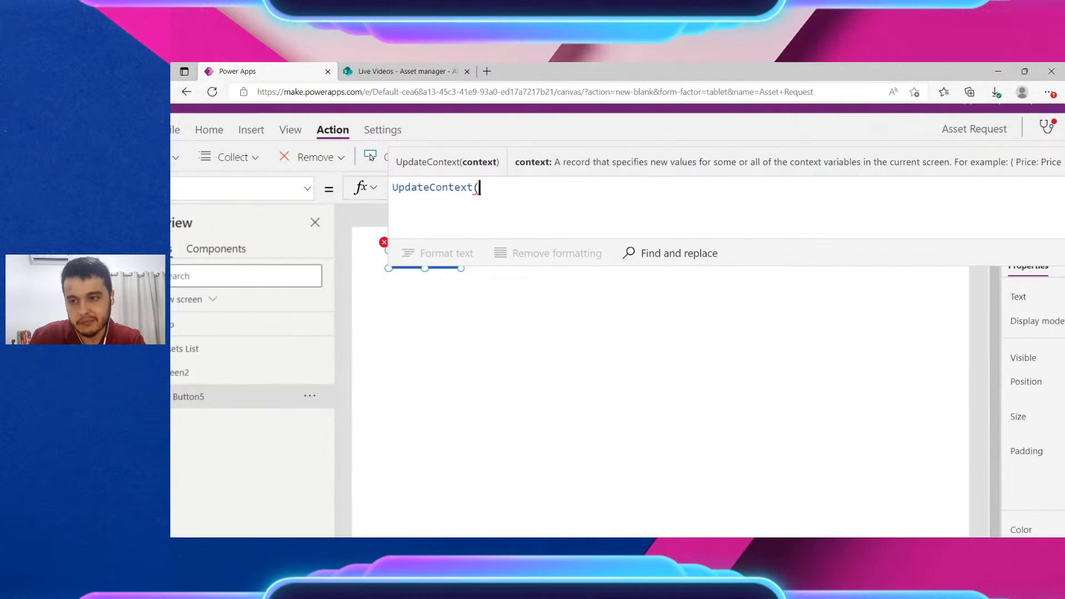
Complete the button's OnSelect formula as UpdateContext({ locTrueFalse: true }) and collapse the formula area
{"action": "type", "text": "{"}
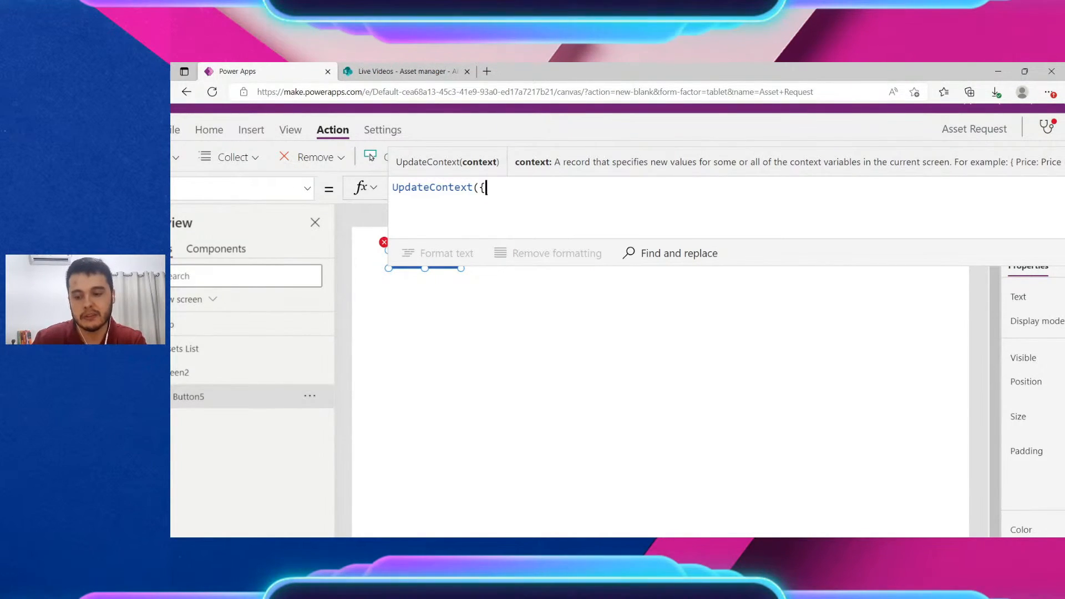
{"action": "type", "text": " loc"}
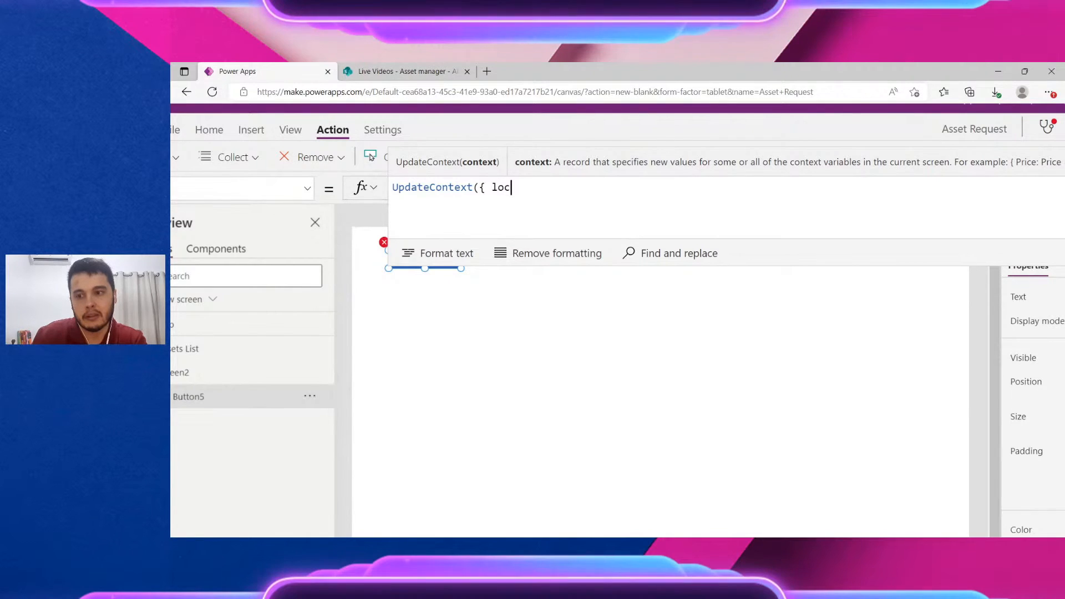
{"action": "type", "text": "TrueFalse"}
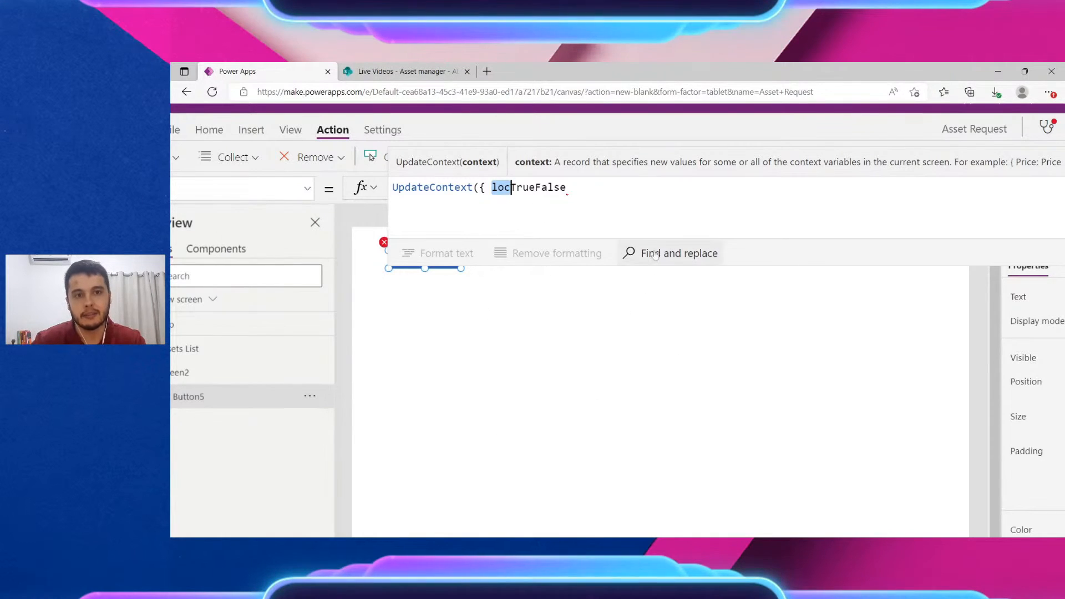
{"action": "left_click", "coordinate": [567, 187]}
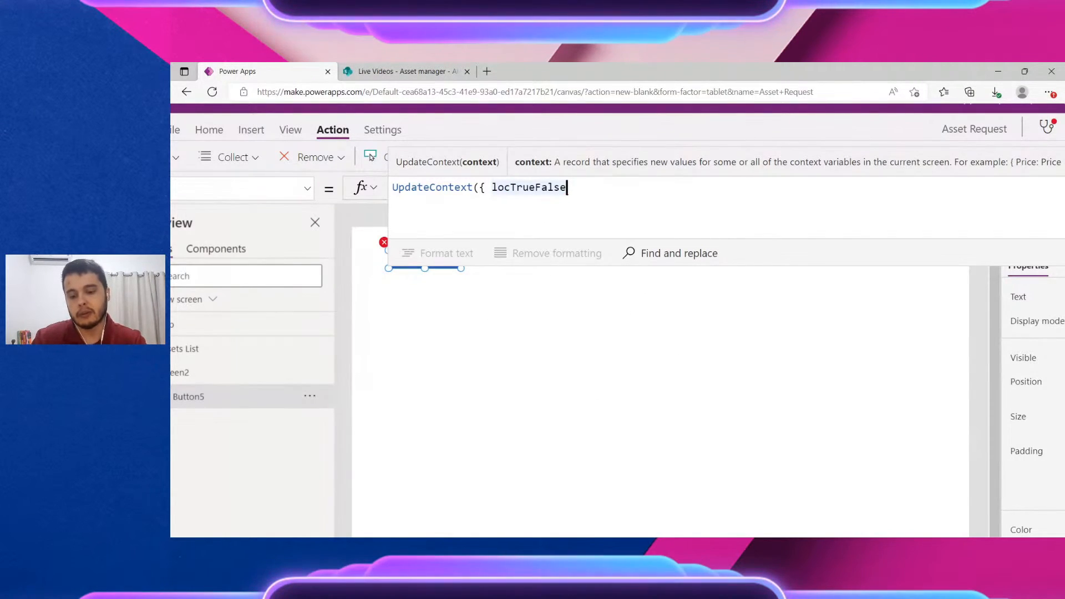
{"action": "type", "text": ": "}
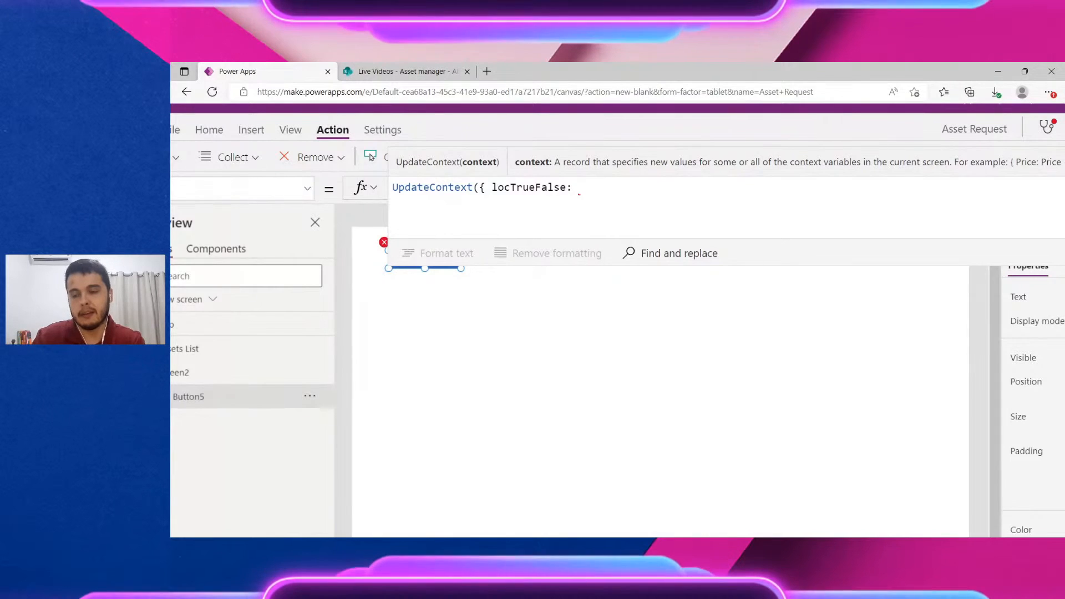
{"action": "type", "text": "ture"}
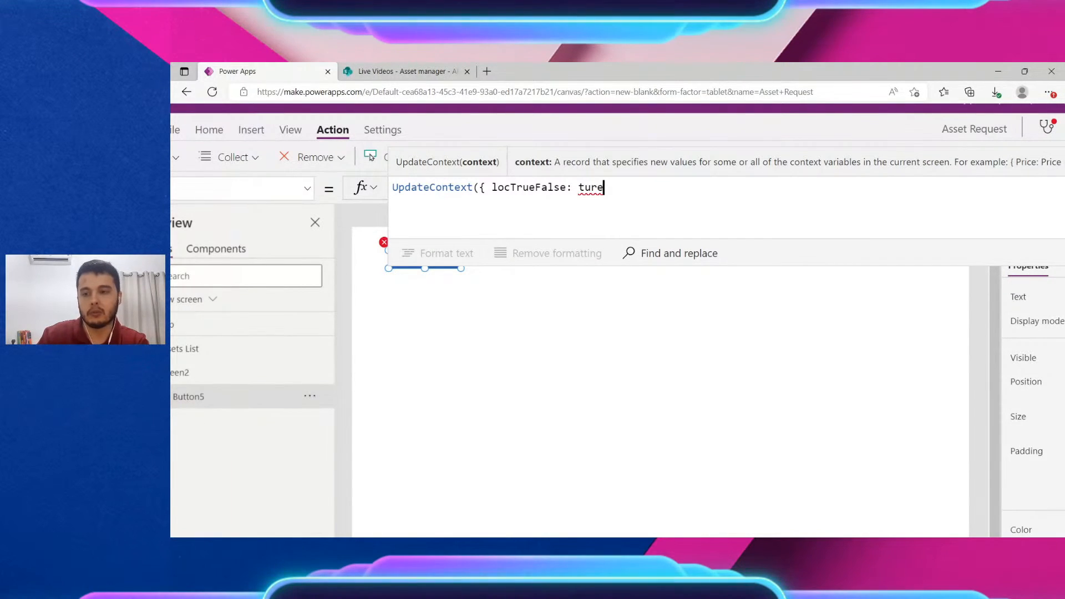
{"action": "type", "text": "re"}
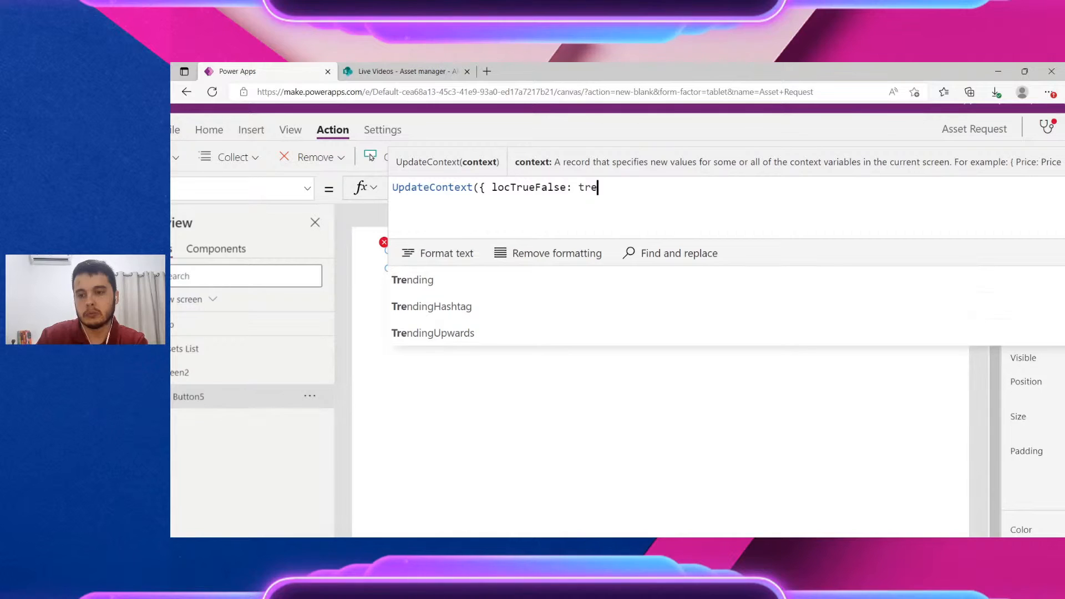
{"action": "key", "text": "BackSpace"}
{"action": "type", "text": "ue "}
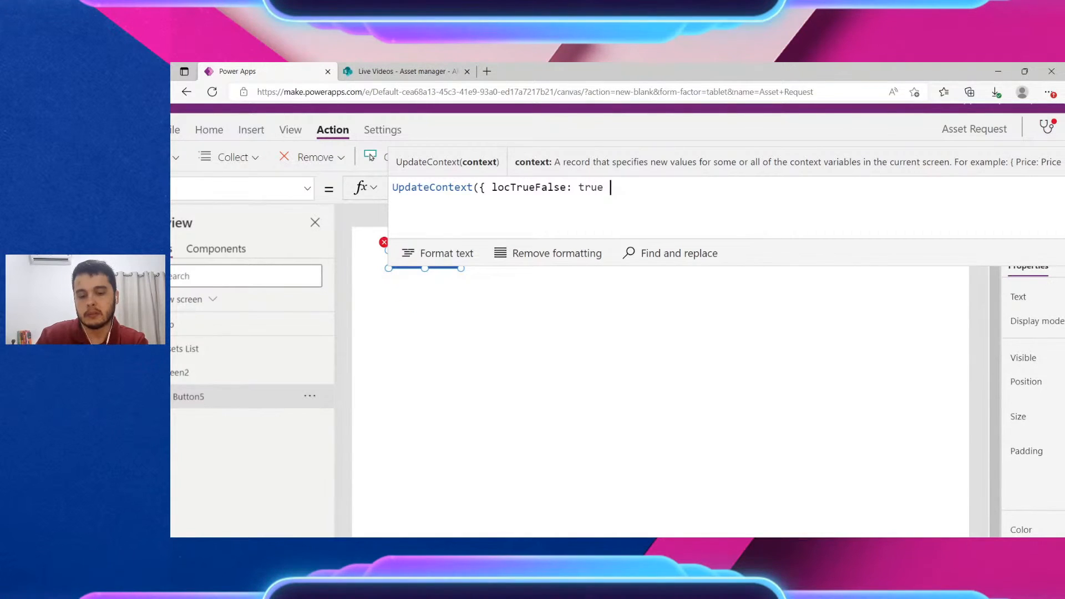
{"action": "type", "text": "}"}
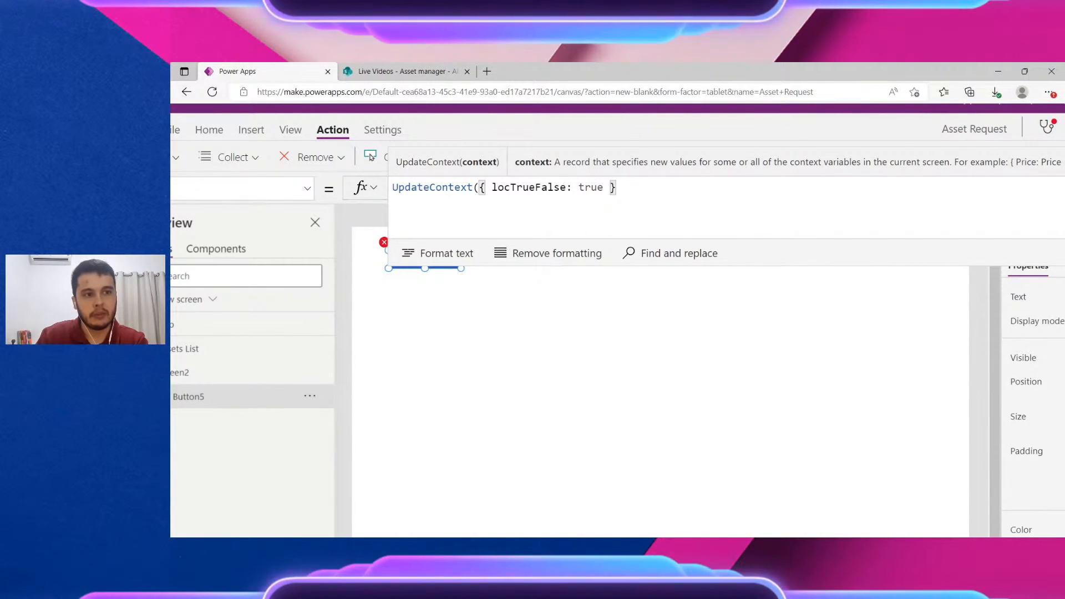
{"action": "type", "text": ")"}
{"action": "scroll", "coordinate": [460, 194], "scroll_direction": "down", "scroll_amount": 5}
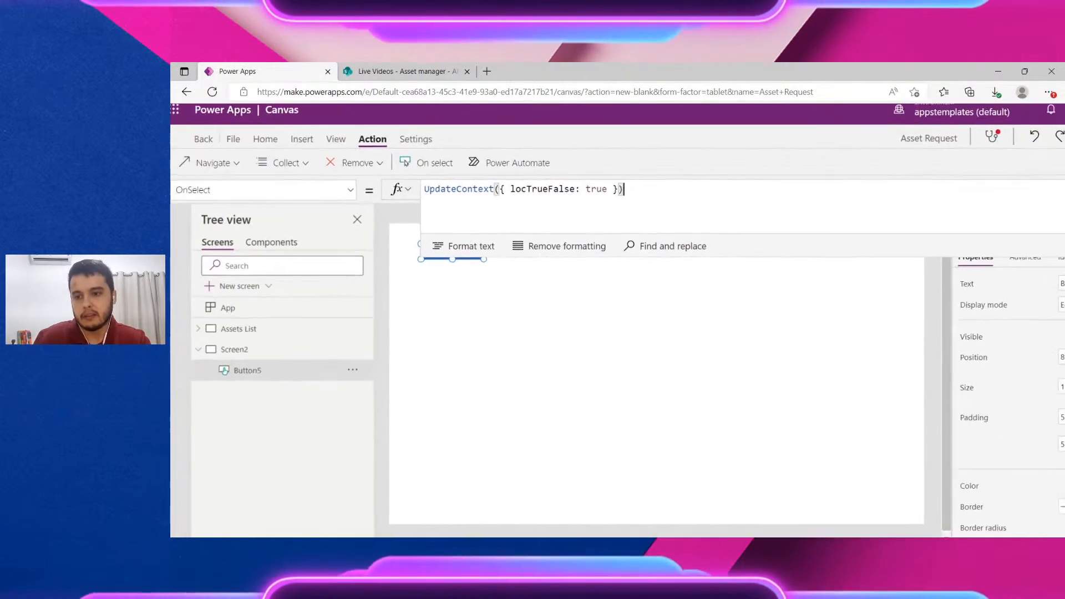
{"action": "left_click_drag", "start_coordinate": [484, 189], "coordinate": [571, 190]}
{"action": "left_click", "coordinate": [1053, 190]}
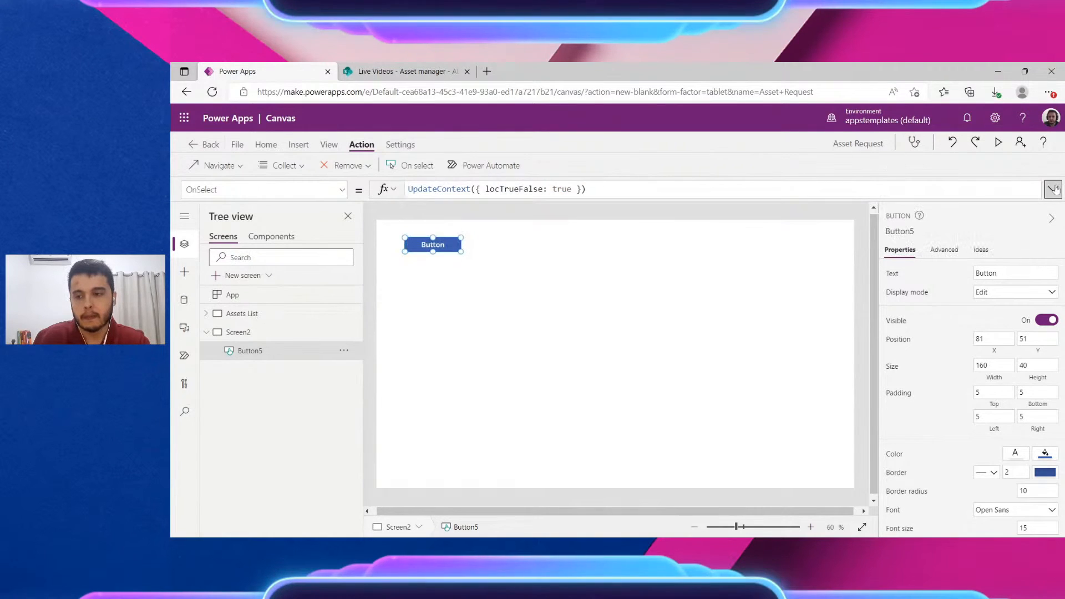
{"action": "left_click_drag", "start_coordinate": [484, 189], "coordinate": [543, 190]}
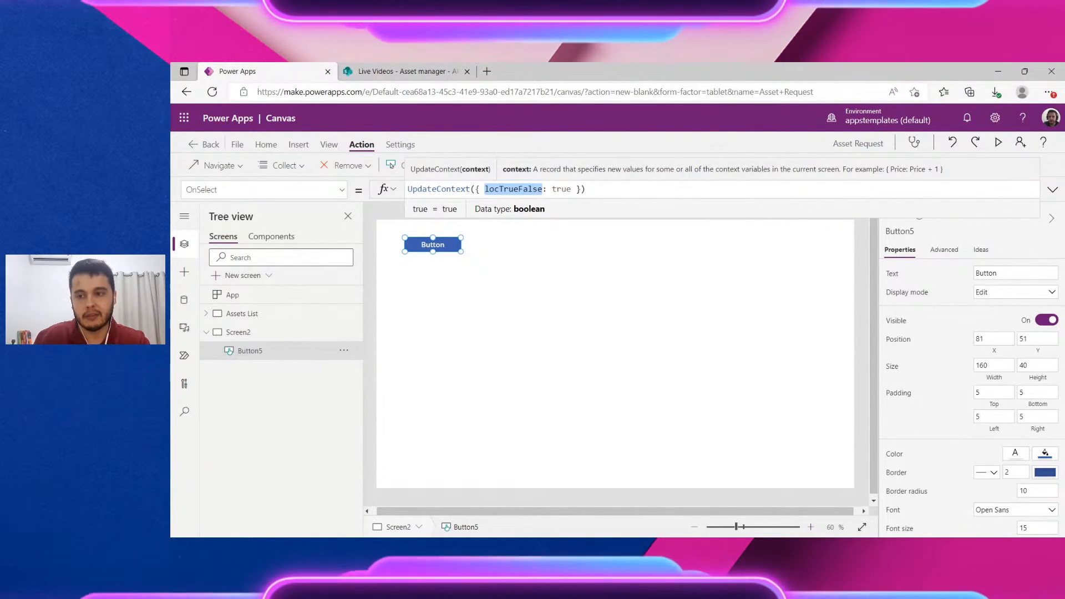
Insert a label on the blank screen and place it below the button at about X 105, Y 180
{"action": "left_click", "coordinate": [523, 230]}
{"action": "left_click", "coordinate": [299, 145]}
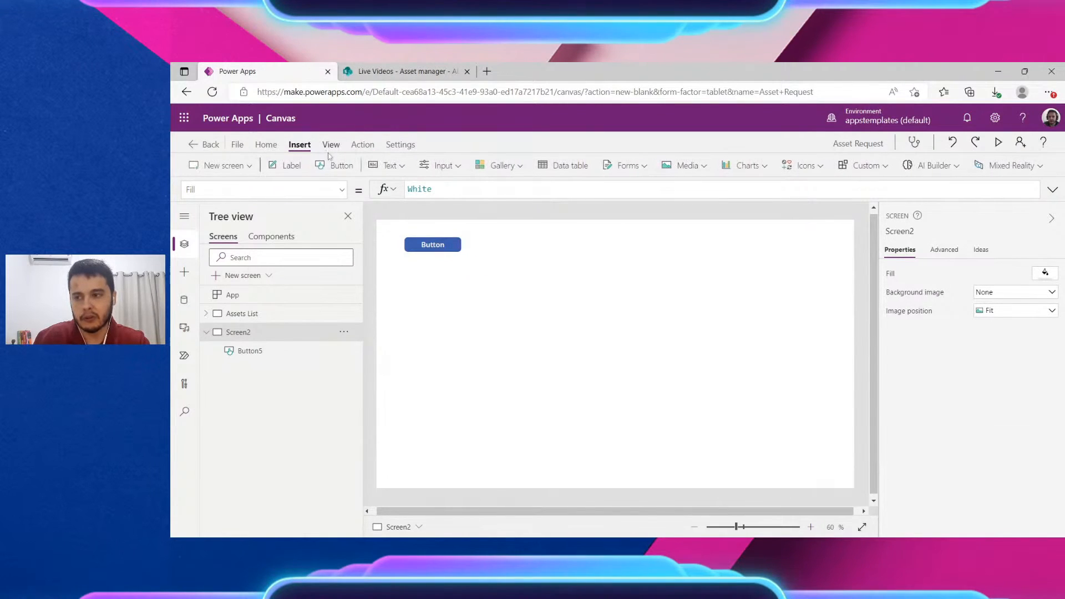
{"action": "left_click", "coordinate": [289, 166]}
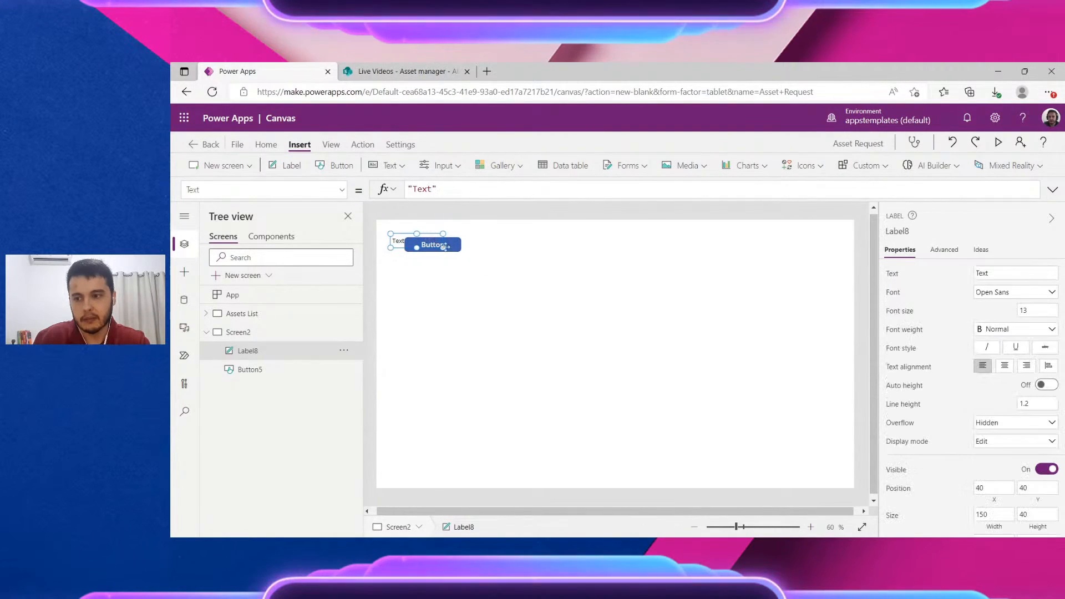
{"action": "left_click_drag", "start_coordinate": [438, 240], "coordinate": [460, 288]}
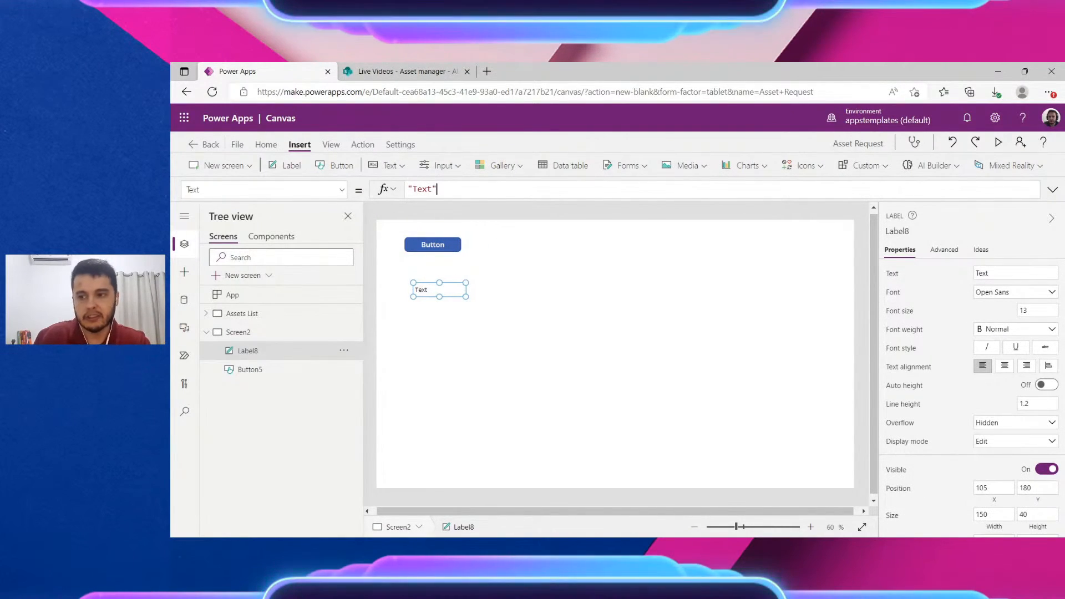
Set the label's Text property to locTrueFalse and move the label to about X 91, Y 158
{"action": "left_click_drag", "start_coordinate": [438, 189], "coordinate": [397, 193]}
{"action": "type", "text": "lo"}
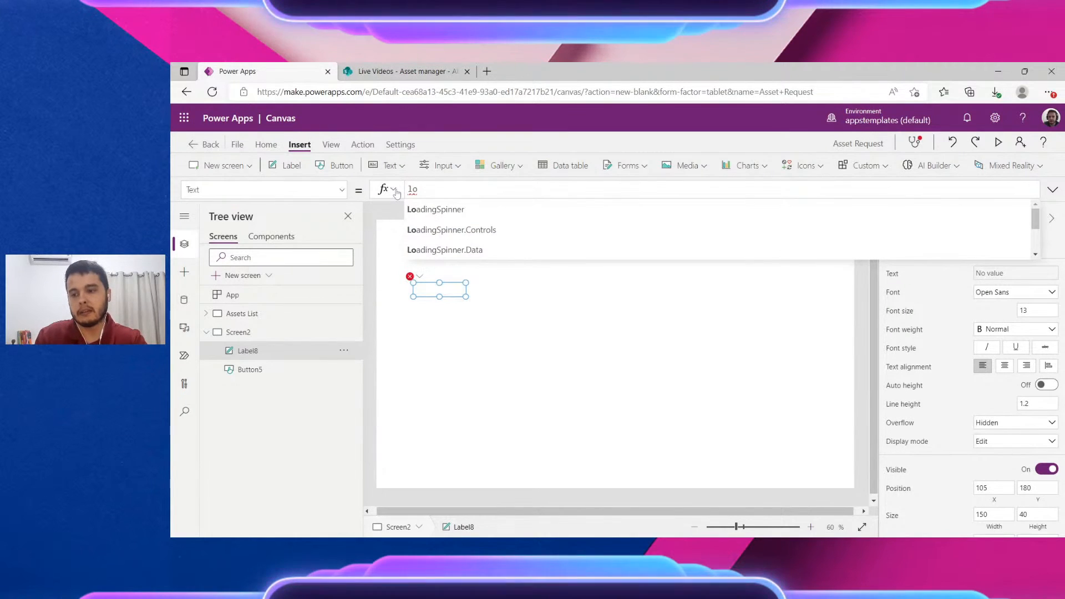
{"action": "type", "text": "ct"}
{"action": "key", "text": "Down"}
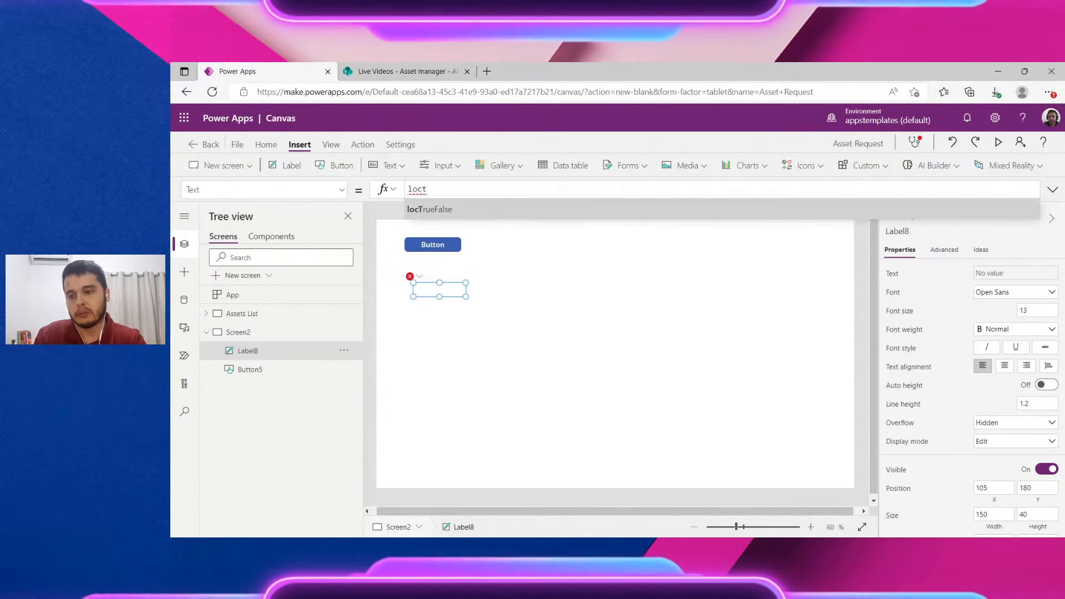
{"action": "key", "text": "Return"}
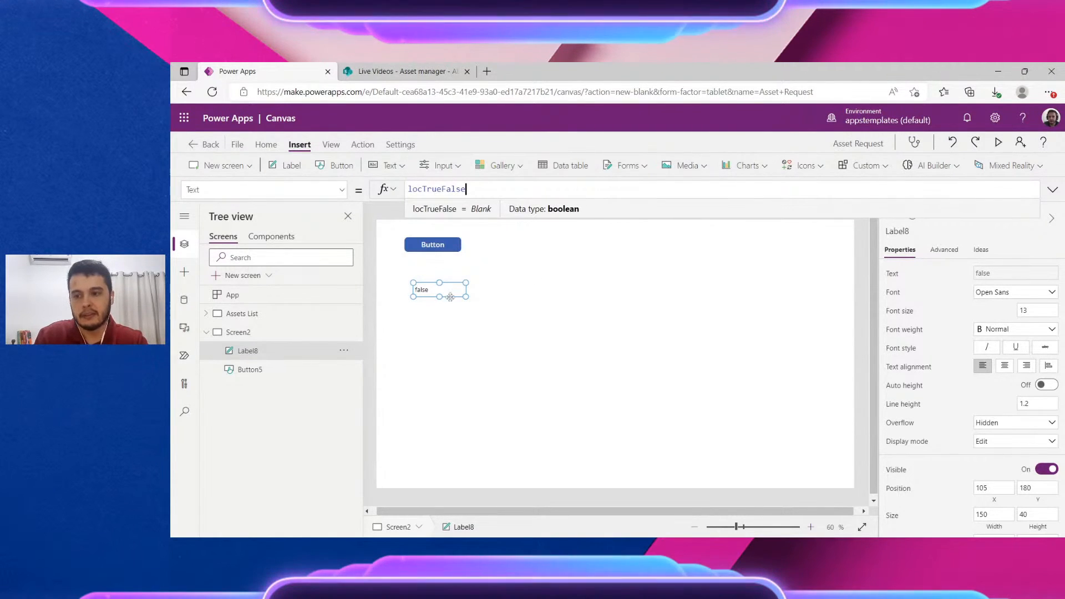
{"action": "left_click_drag", "start_coordinate": [430, 291], "coordinate": [425, 283]}
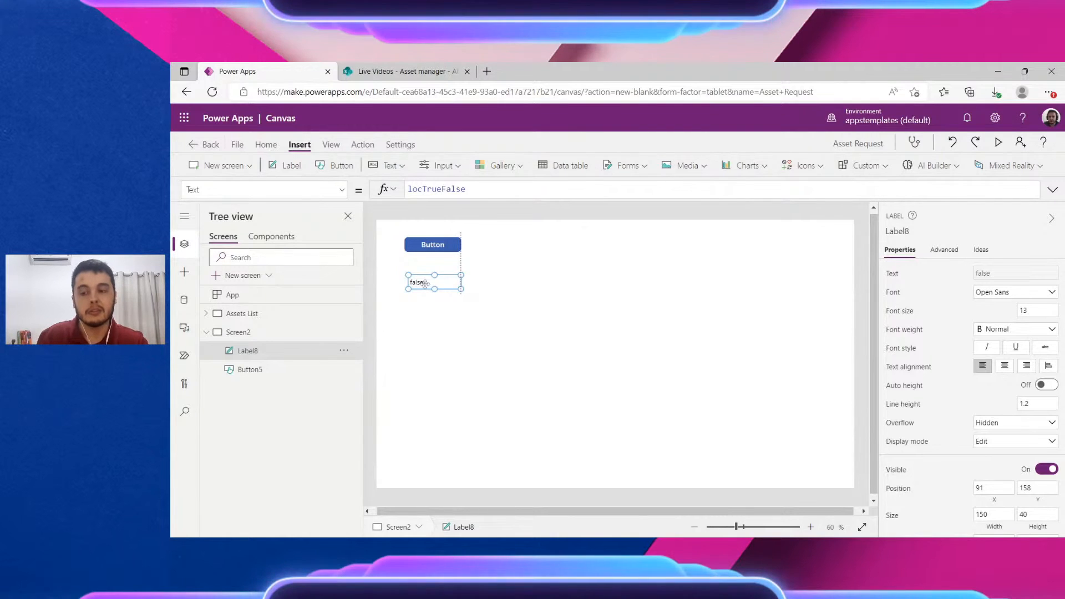
Preview the app, trigger the test button twice, and return to the button's OnSelect formula in the editor
{"action": "left_click", "coordinate": [997, 143]}
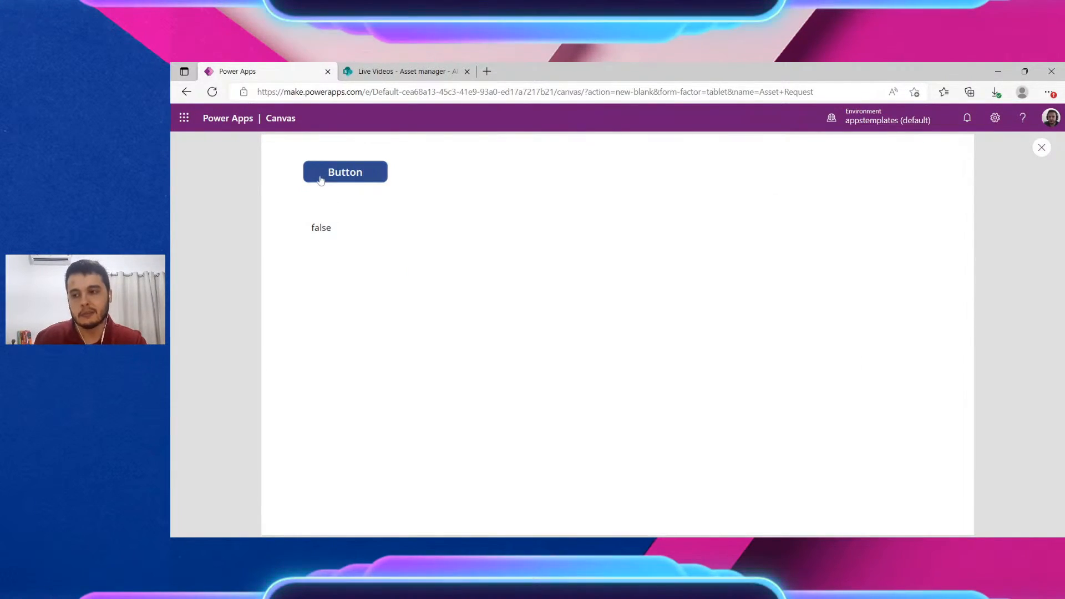
{"action": "left_click", "coordinate": [320, 179]}
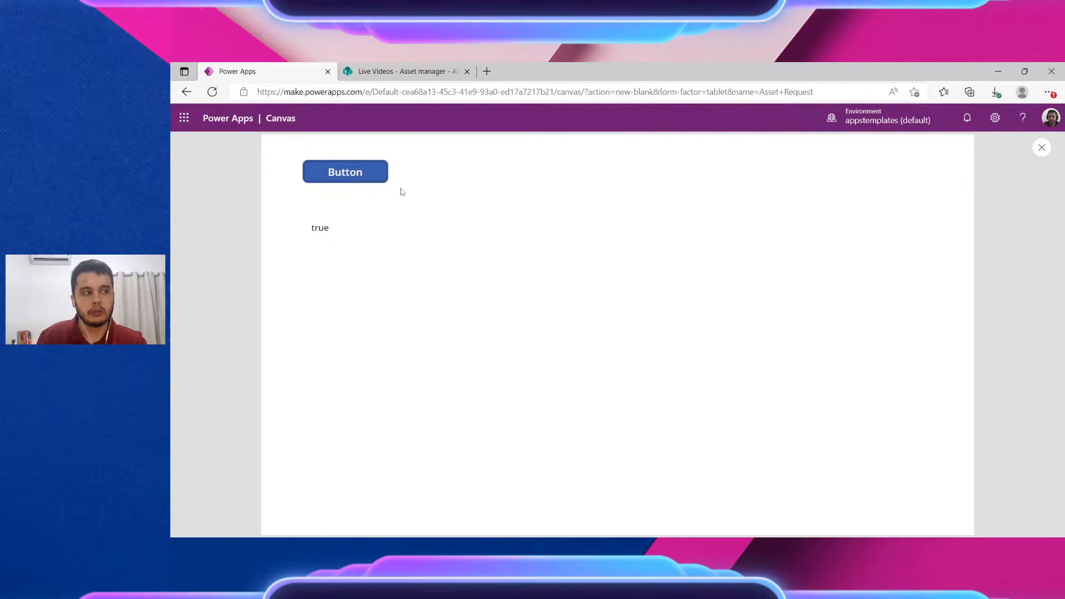
{"action": "left_click", "coordinate": [361, 173]}
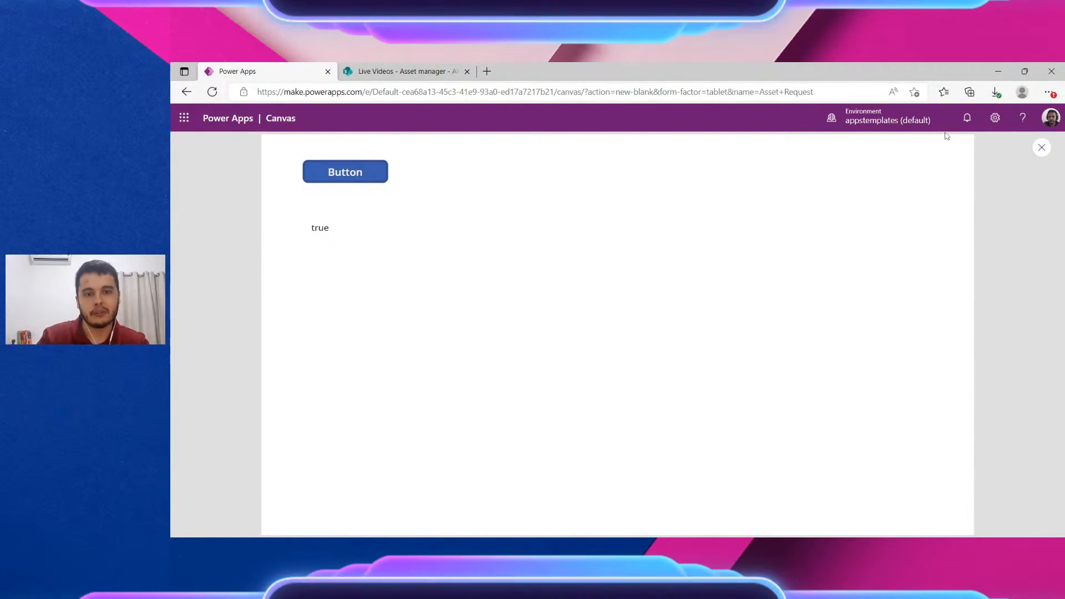
{"action": "left_click", "coordinate": [1043, 148]}
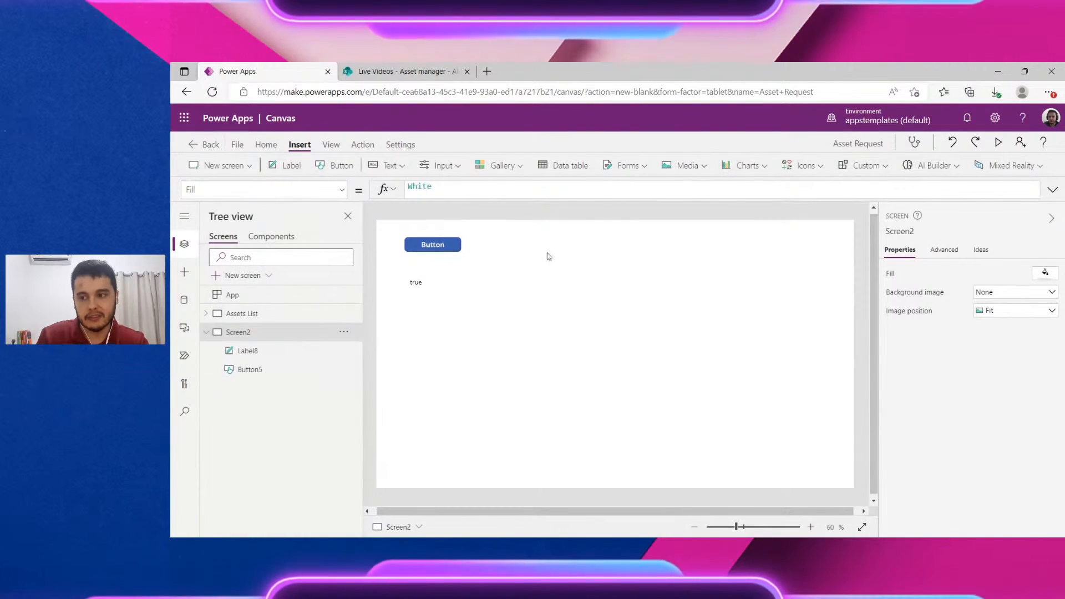
{"action": "left_click", "coordinate": [436, 243]}
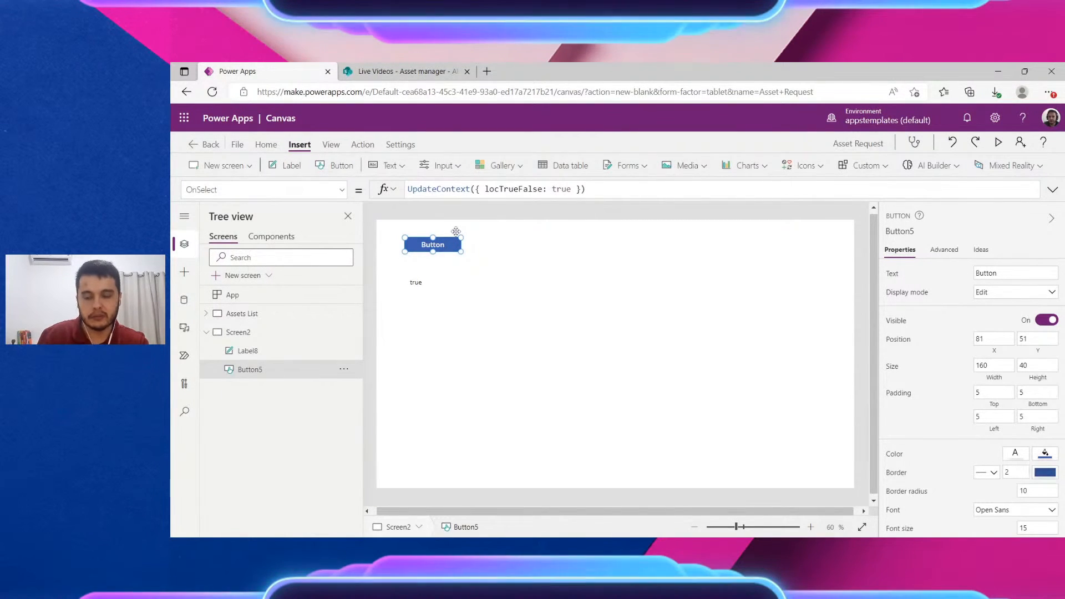
Duplicate the test button and place the copy beside the original at about X 287, Y 51
{"action": "key", "text": "ctrl+c"}
{"action": "key", "text": "ctrl+v"}
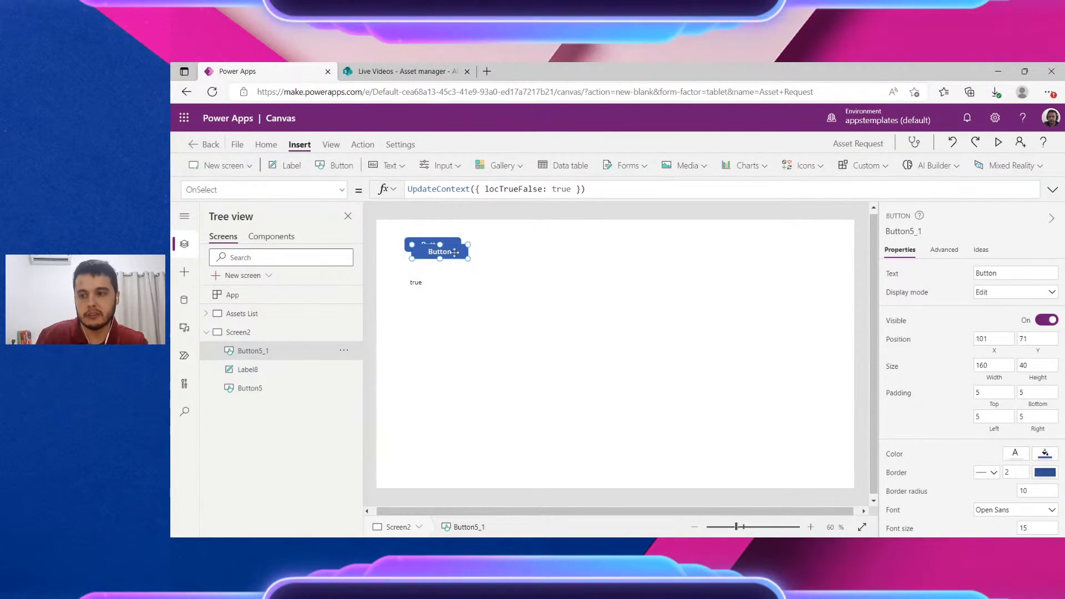
{"action": "left_click_drag", "start_coordinate": [446, 245], "coordinate": [518, 245]}
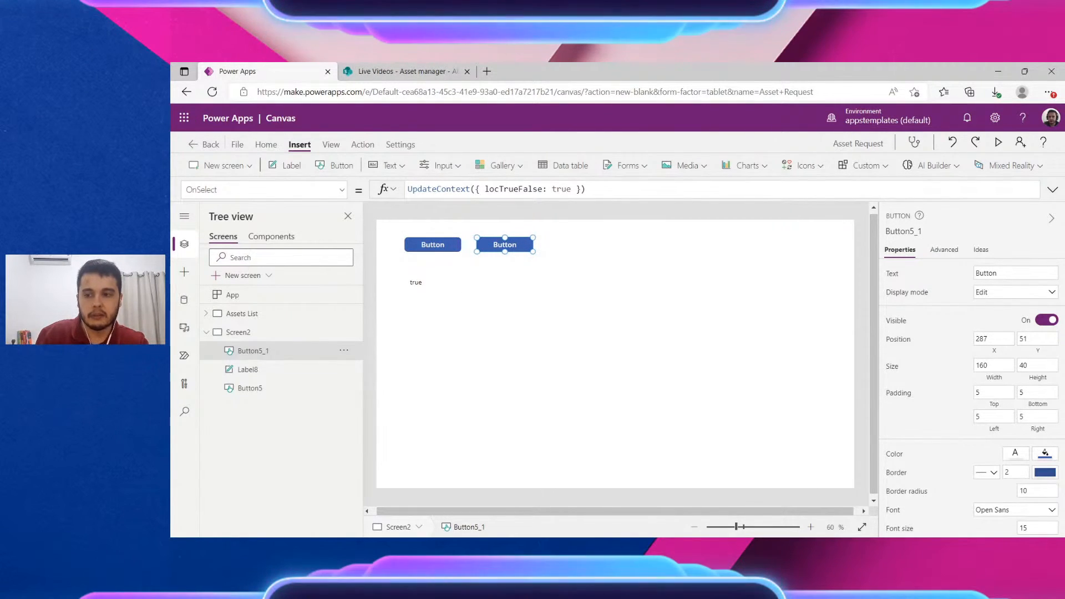
Set the copied button's OnSelect formula to UpdateContext({ locTrueFalse: false })
{"action": "double_click", "coordinate": [561, 189]}
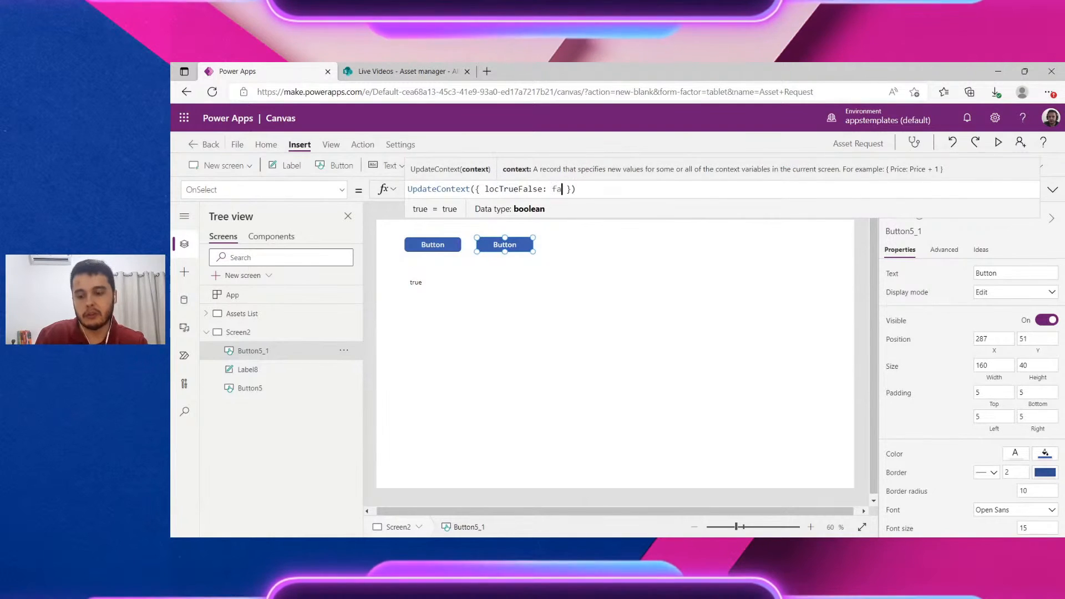
{"action": "type", "text": "false"}
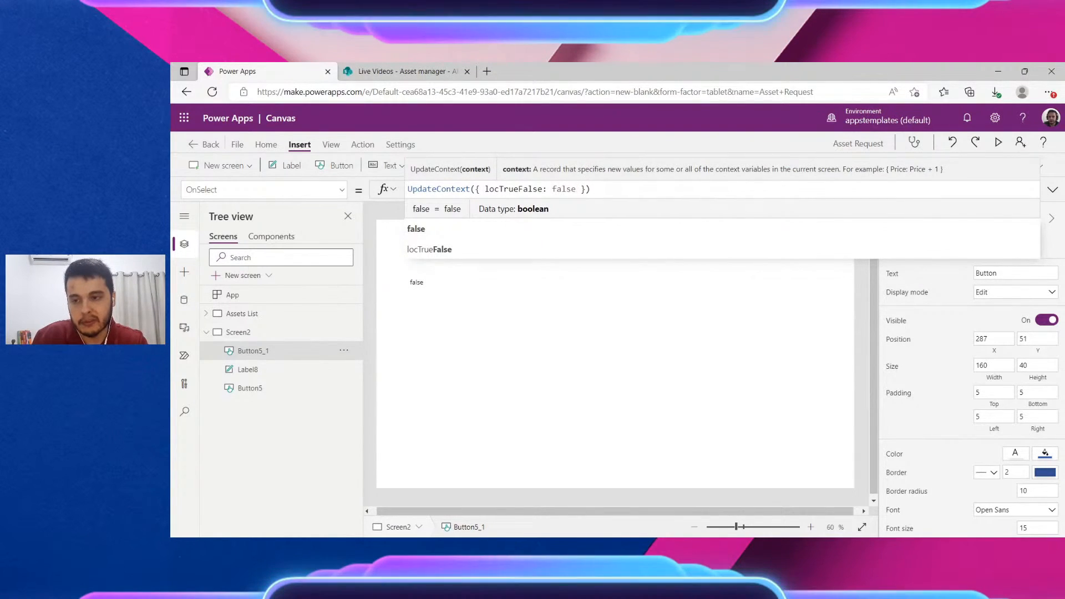
{"action": "left_click_drag", "start_coordinate": [485, 189], "coordinate": [553, 190]}
{"action": "double_click", "coordinate": [564, 189]}
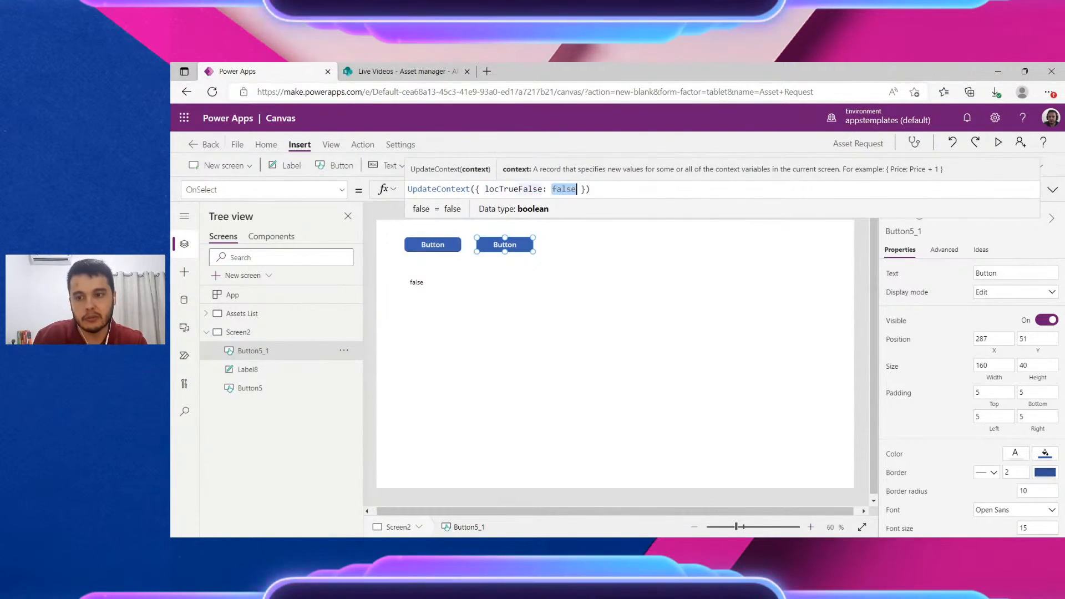
Move the label up to about X 91, Y 143 and review the variable in its Text formula
{"action": "mouse_move", "coordinate": [423, 287]}
{"action": "left_mouse_down"}
{"action": "mouse_move", "coordinate": [415, 291]}
{"action": "mouse_move", "coordinate": [422, 281]}
{"action": "left_mouse_up"}
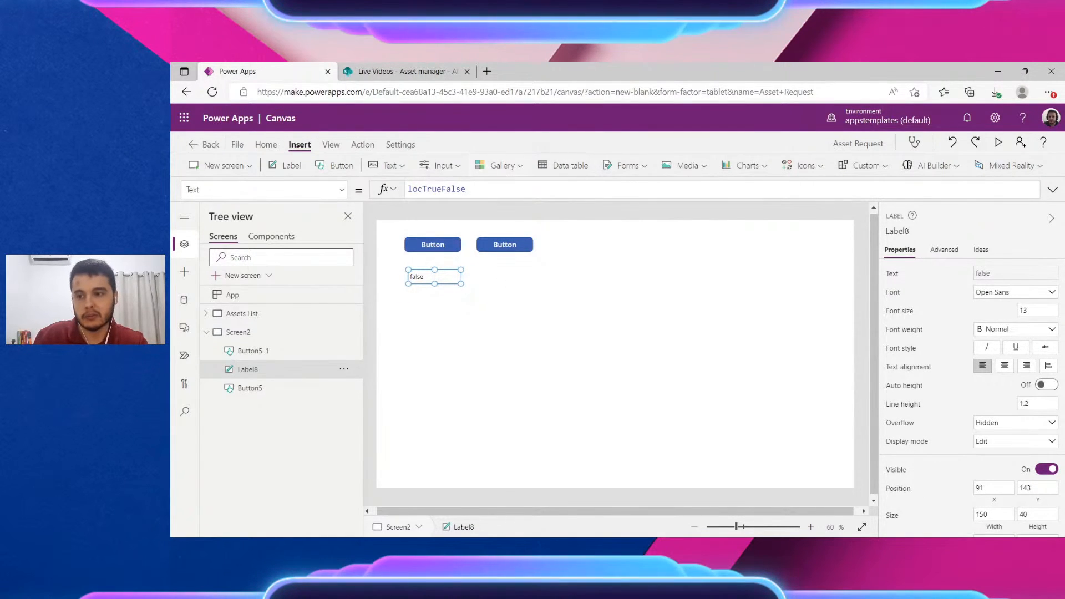
{"action": "left_click_drag", "start_coordinate": [466, 189], "coordinate": [406, 188]}
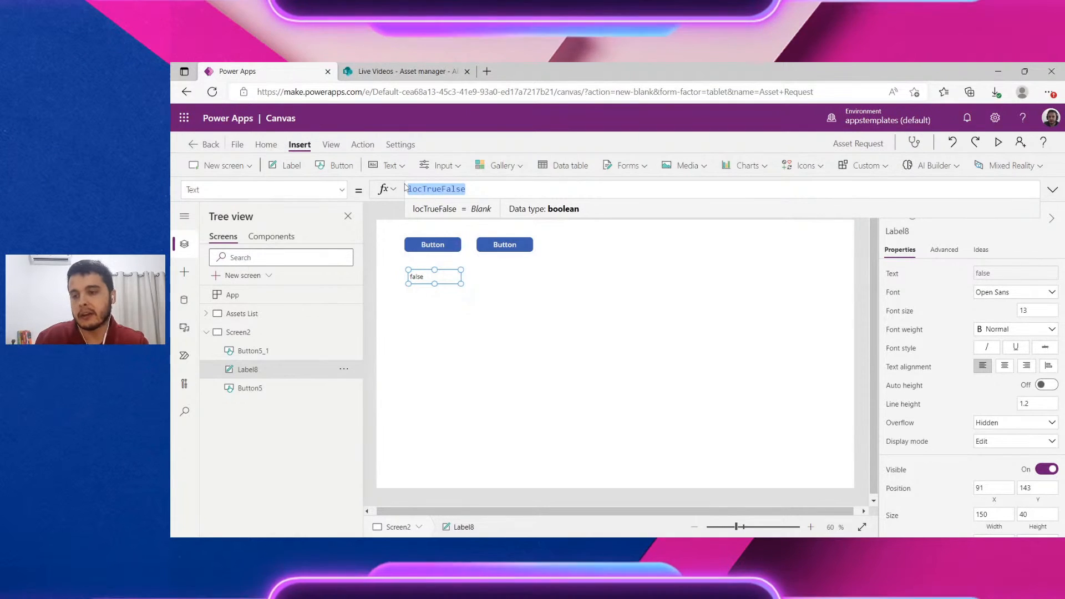
{"action": "left_click", "coordinate": [443, 279]}
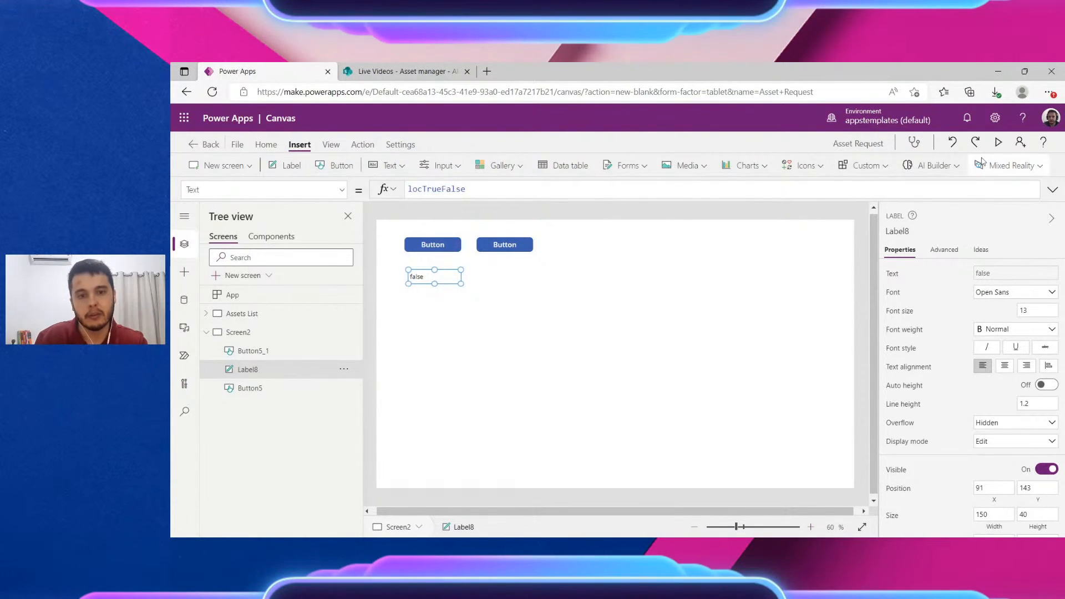
Preview the app, trigger both buttons alternately to test the label's value, and return to the editor
{"action": "left_click", "coordinate": [998, 142]}
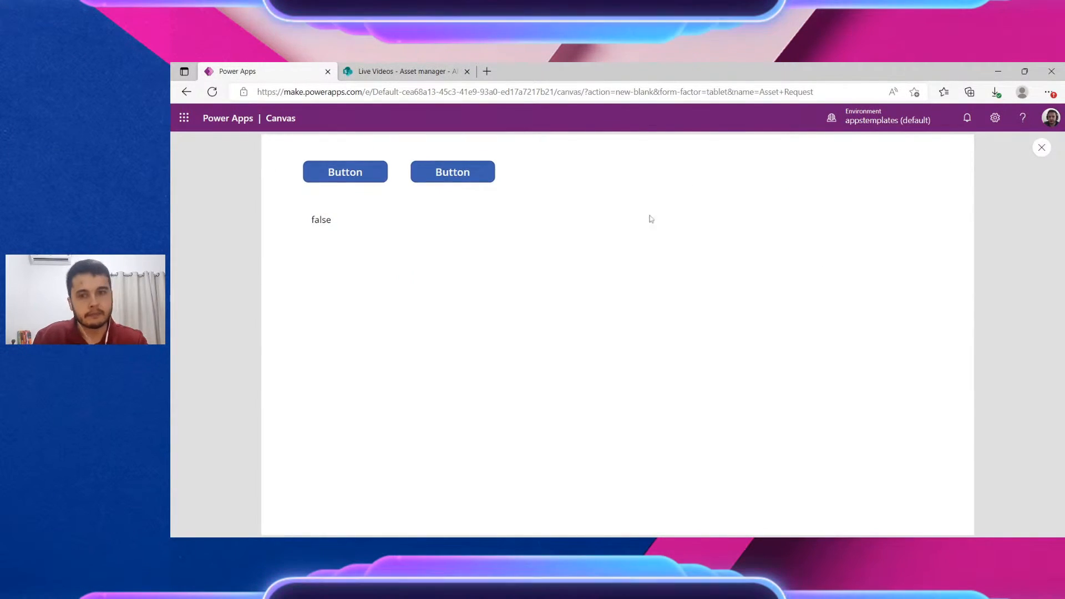
{"action": "left_click", "coordinate": [350, 178]}
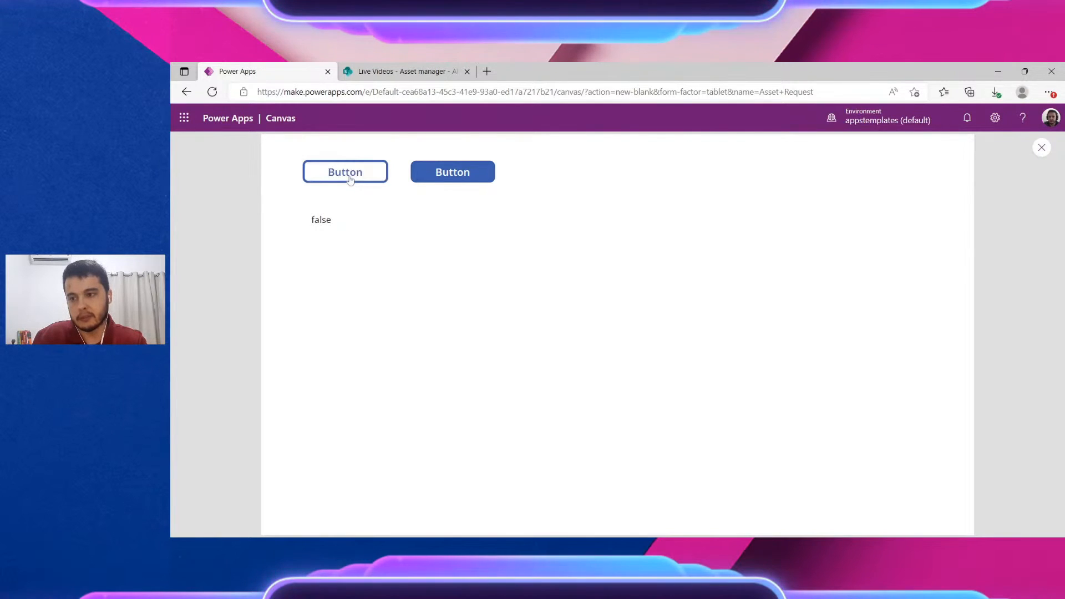
{"action": "left_click", "coordinate": [472, 174]}
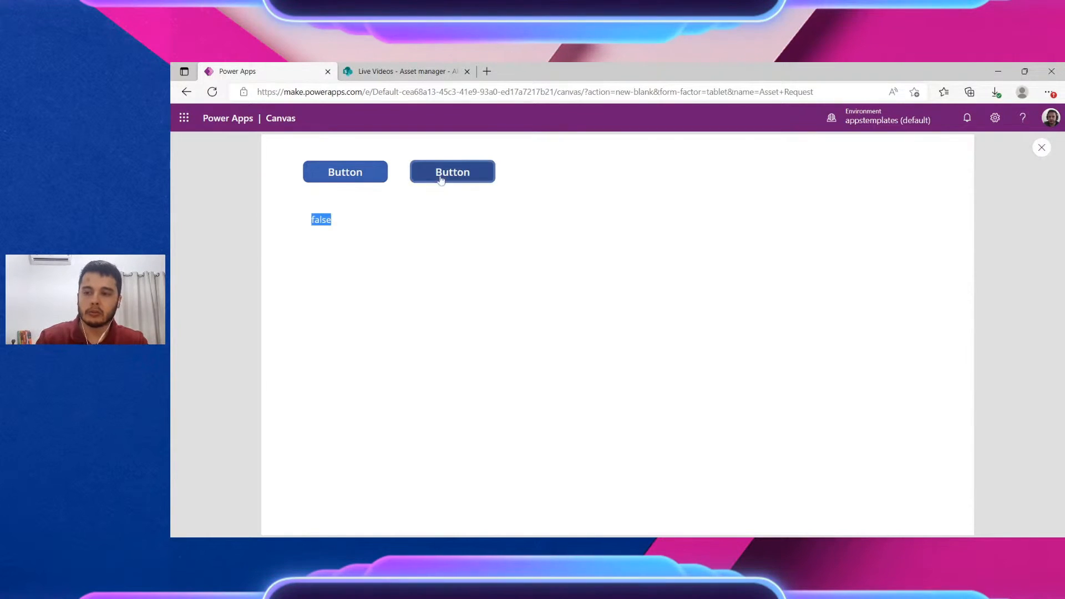
{"action": "left_click", "coordinate": [349, 174]}
{"action": "left_click", "coordinate": [375, 178]}
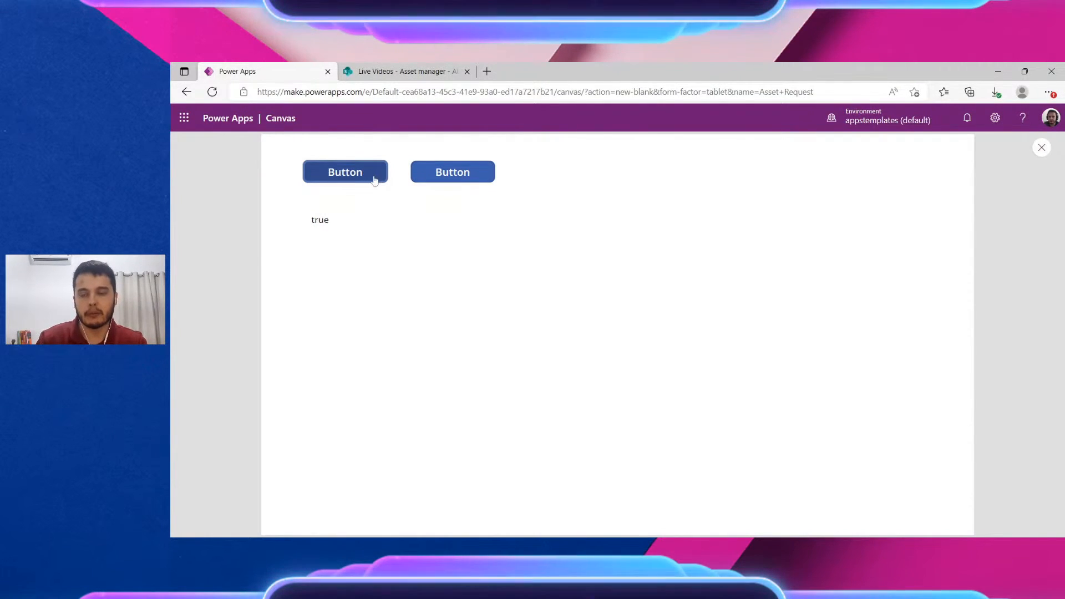
{"action": "left_click", "coordinate": [1042, 148]}
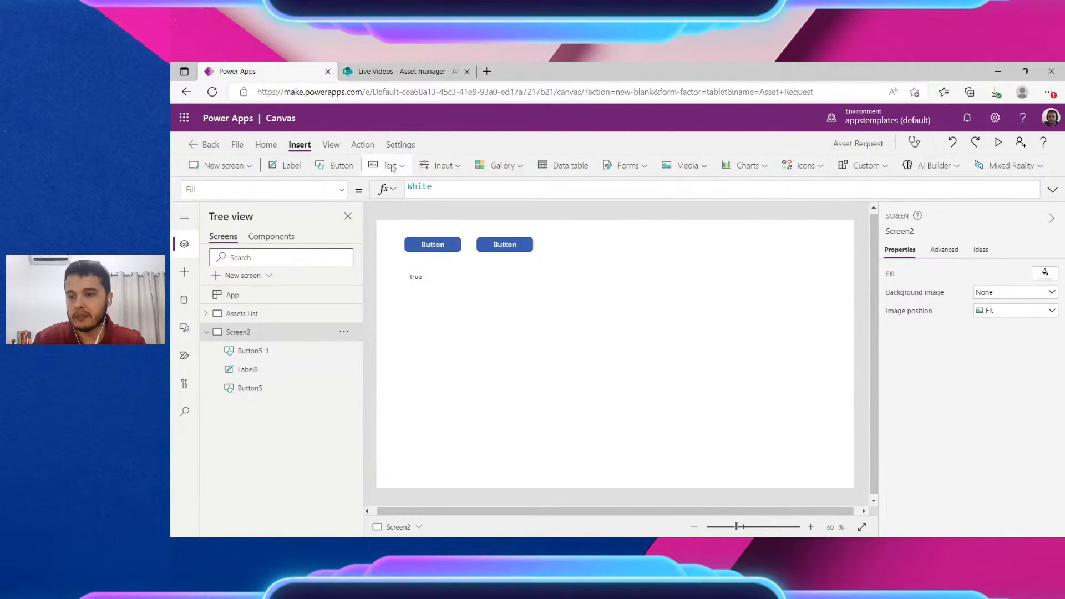
Insert a rectangle below the buttons, about 751 wide and 303 high, at about X 333, Y 258
{"action": "left_click", "coordinate": [184, 272]}
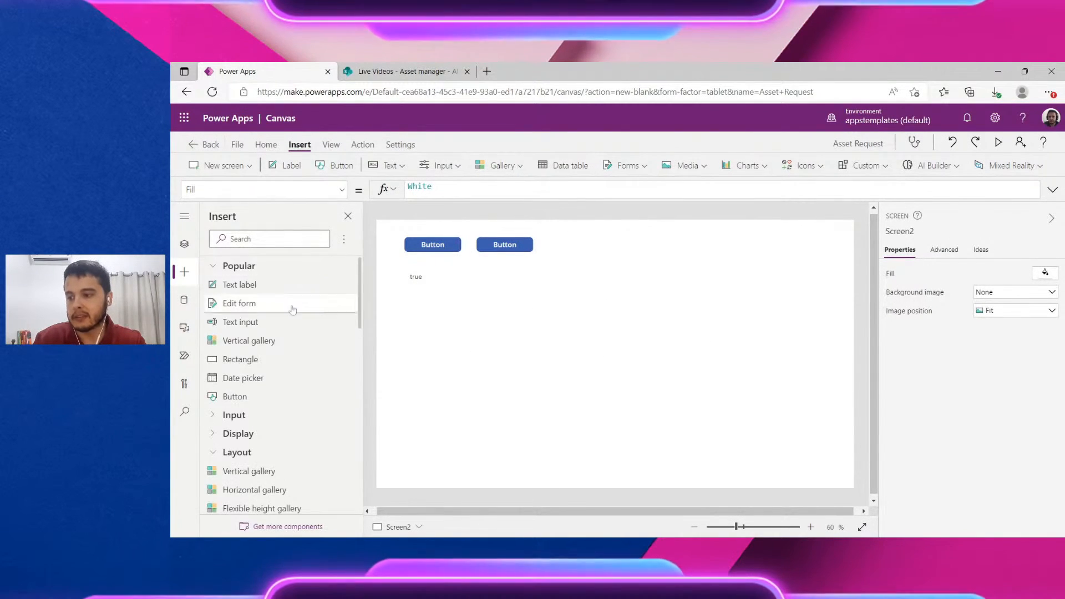
{"action": "scroll", "coordinate": [302, 366], "scroll_direction": "down", "scroll_amount": 5}
{"action": "scroll", "coordinate": [298, 409], "scroll_direction": "down", "scroll_amount": 6}
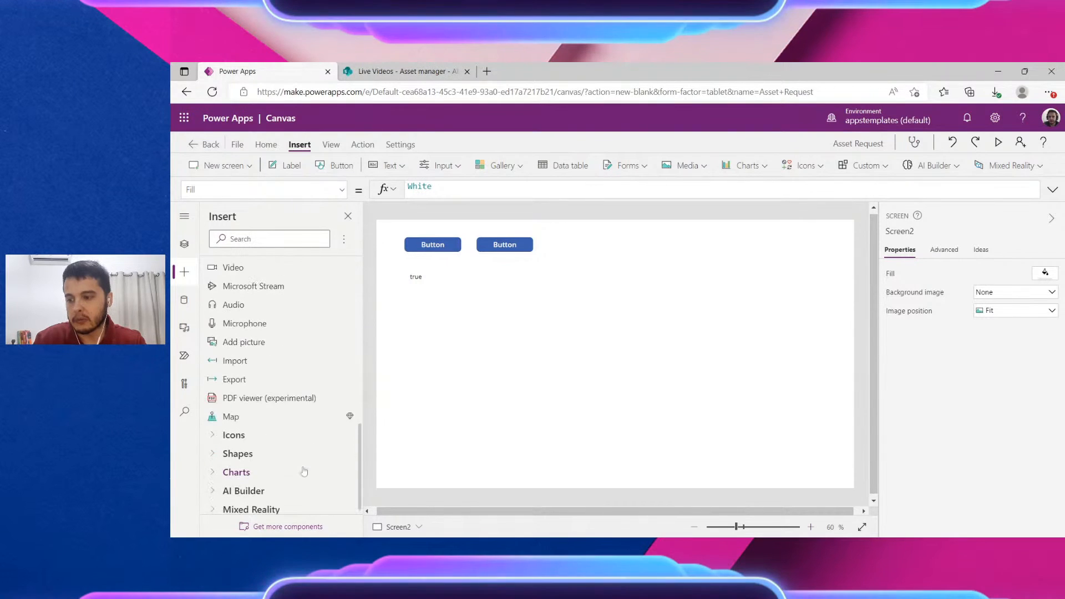
{"action": "scroll", "coordinate": [300, 439], "scroll_direction": "up", "scroll_amount": 10}
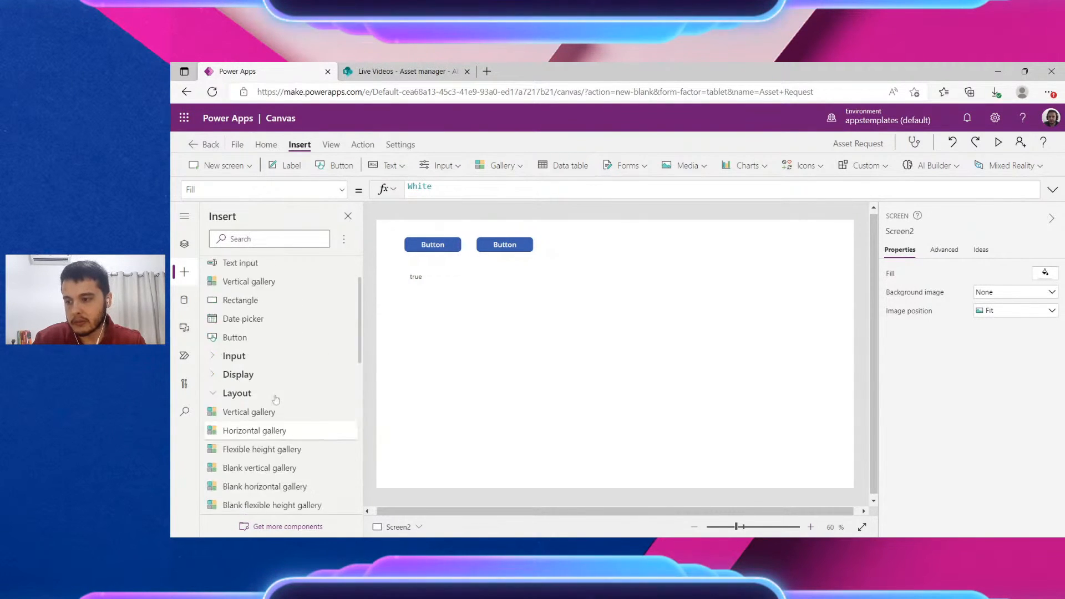
{"action": "left_click", "coordinate": [252, 361]}
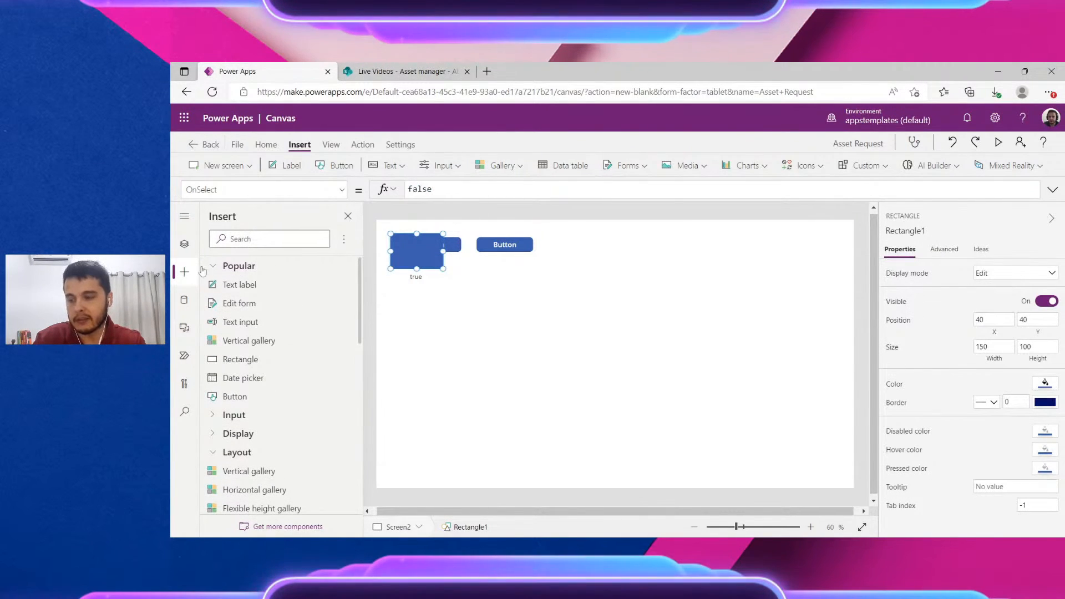
{"action": "left_click_drag", "start_coordinate": [425, 261], "coordinate": [749, 404]}
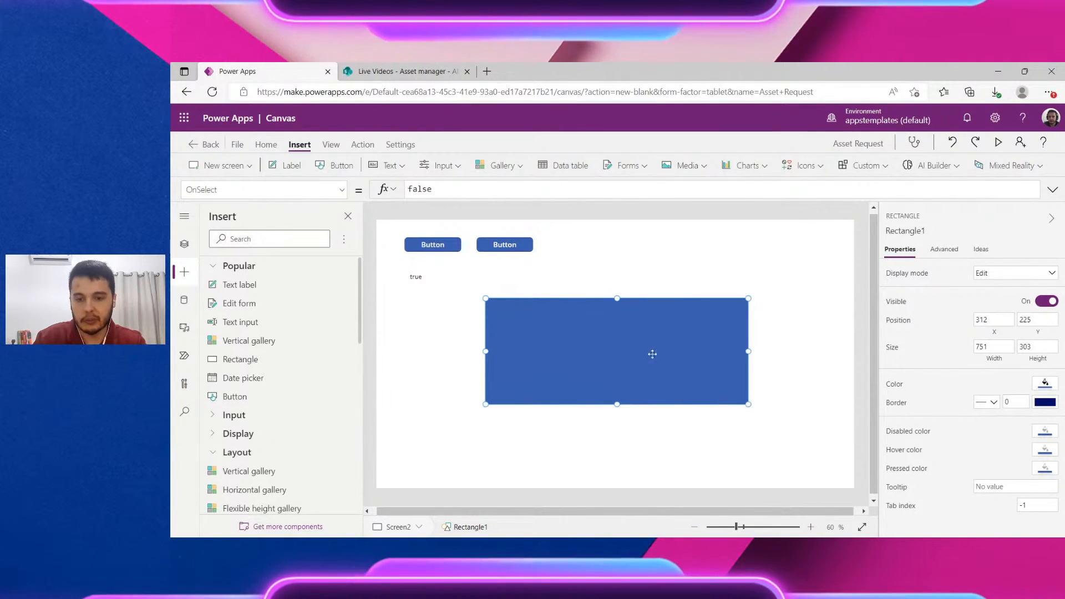
{"action": "left_click_drag", "start_coordinate": [653, 354], "coordinate": [660, 366]}
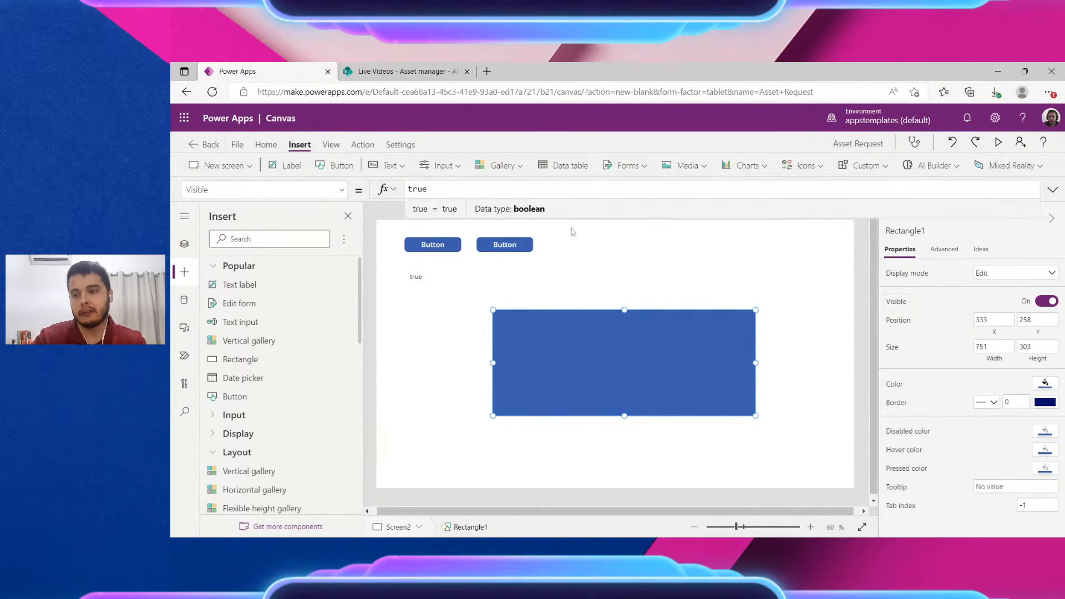
Set the rectangle's Visible property to locTrueFalse
{"action": "left_click_drag", "start_coordinate": [428, 189], "coordinate": [402, 189]}
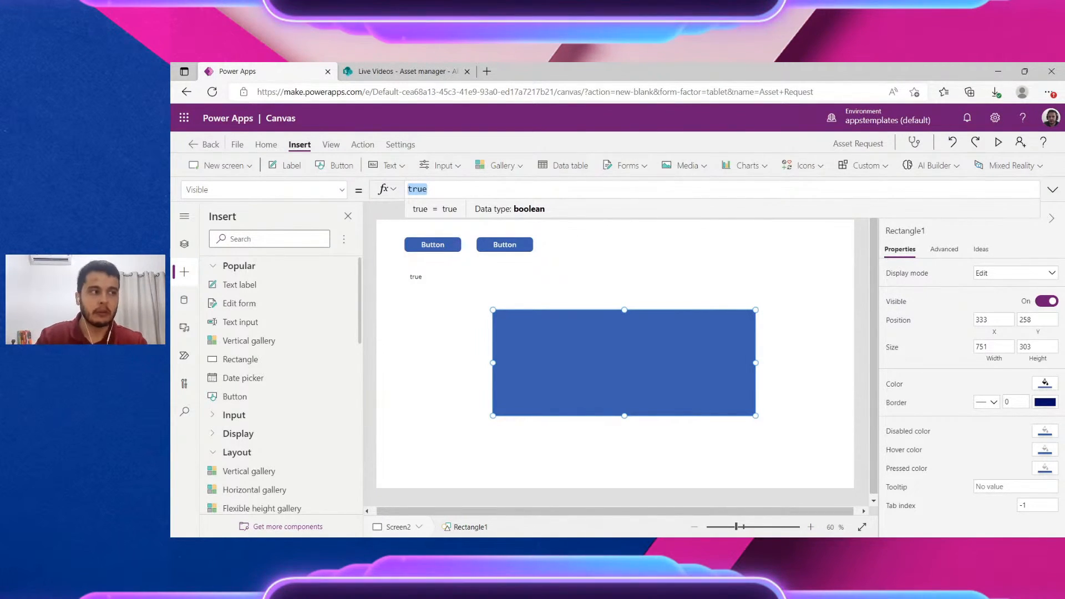
{"action": "type", "text": "loc"}
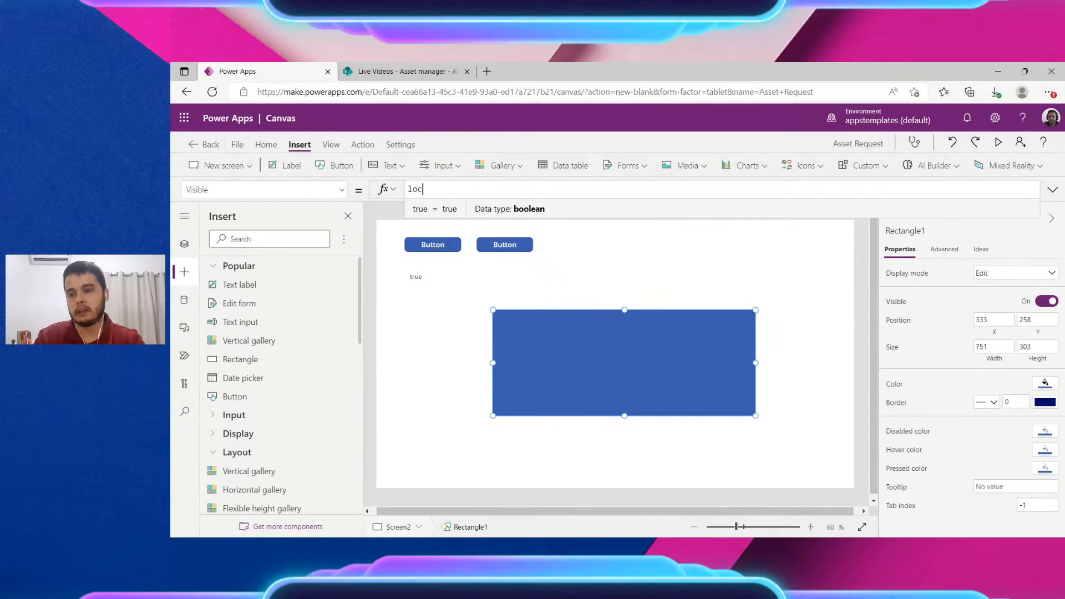
{"action": "type", "text": "TrueFalse"}
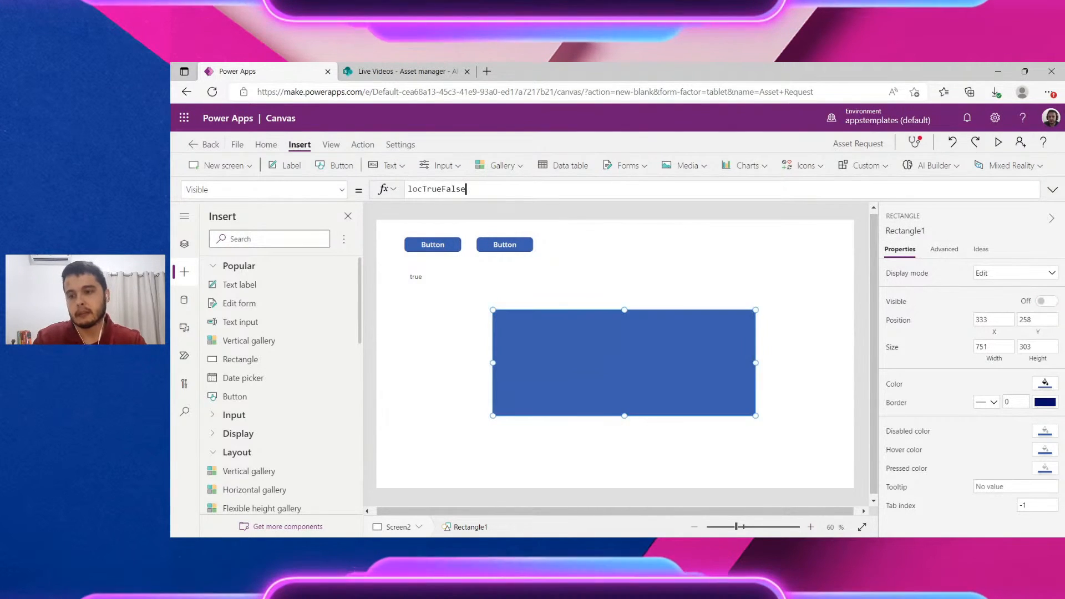
Preview the app, alternate between the two buttons to test the rectangle's visibility, and return to the editor
{"action": "left_click", "coordinate": [999, 142]}
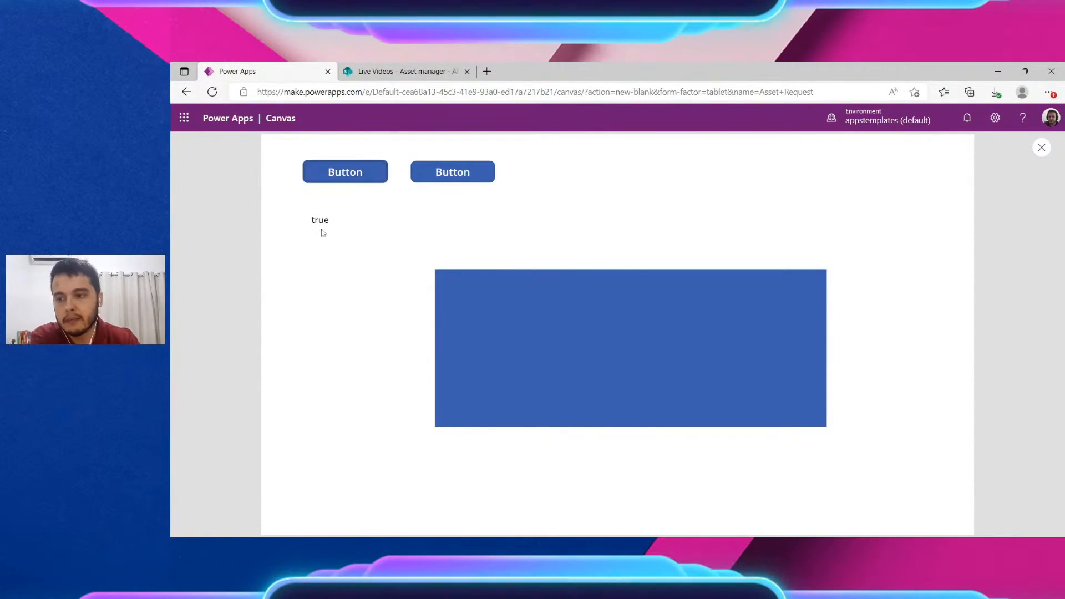
{"action": "left_click_drag", "start_coordinate": [315, 221], "coordinate": [345, 224]}
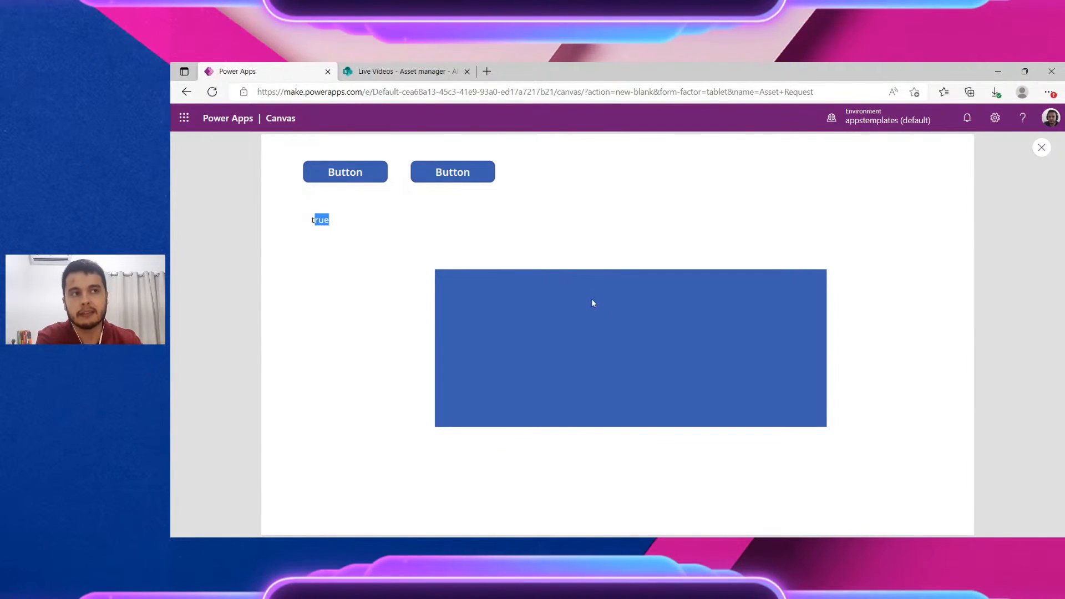
{"action": "left_click", "coordinate": [455, 177]}
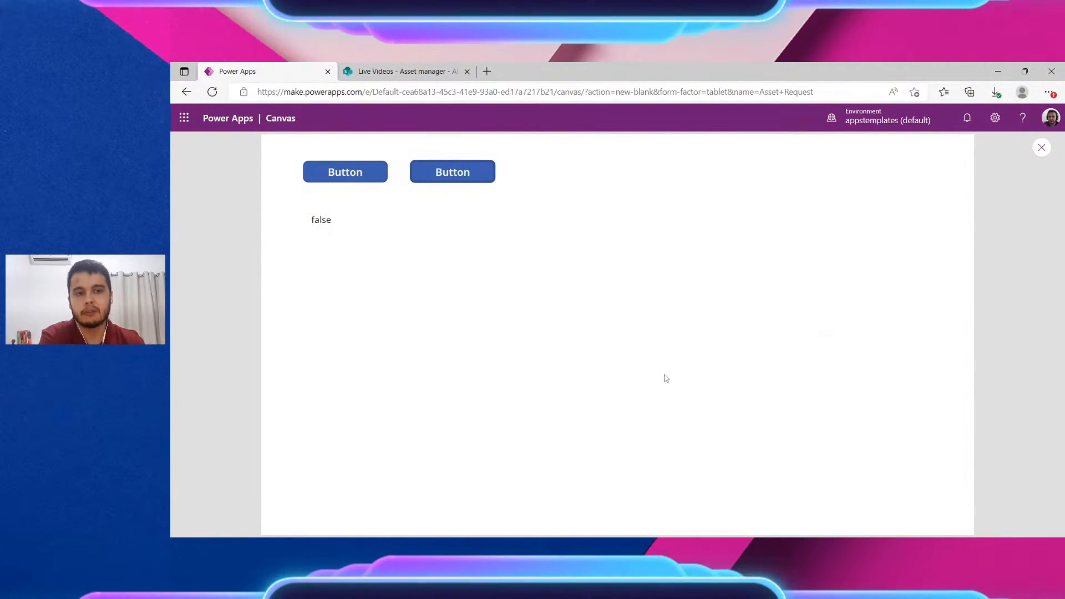
{"action": "left_click", "coordinate": [324, 172]}
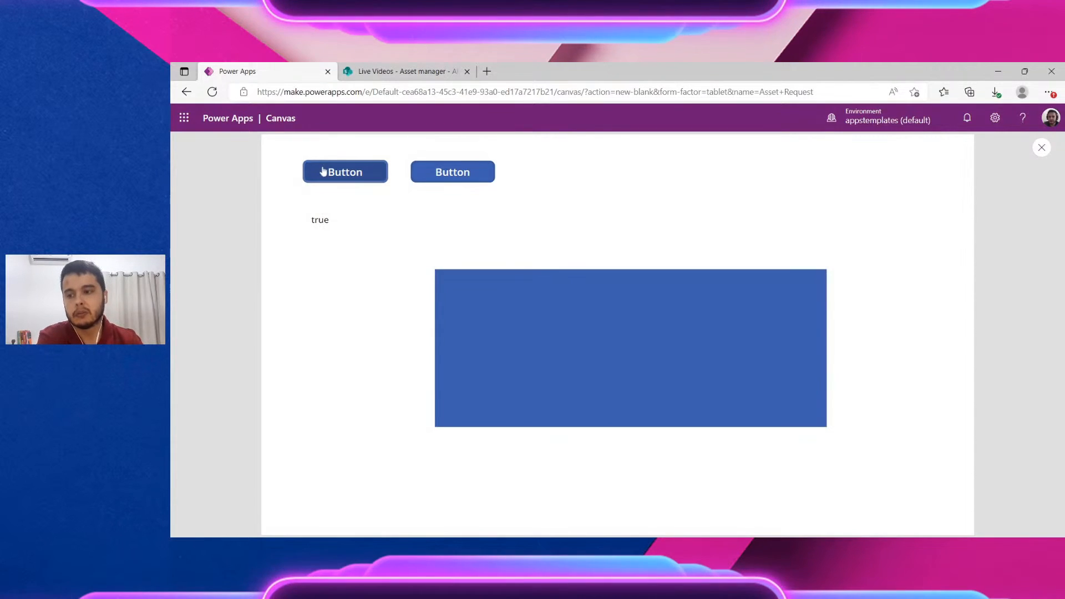
{"action": "left_click", "coordinate": [476, 173]}
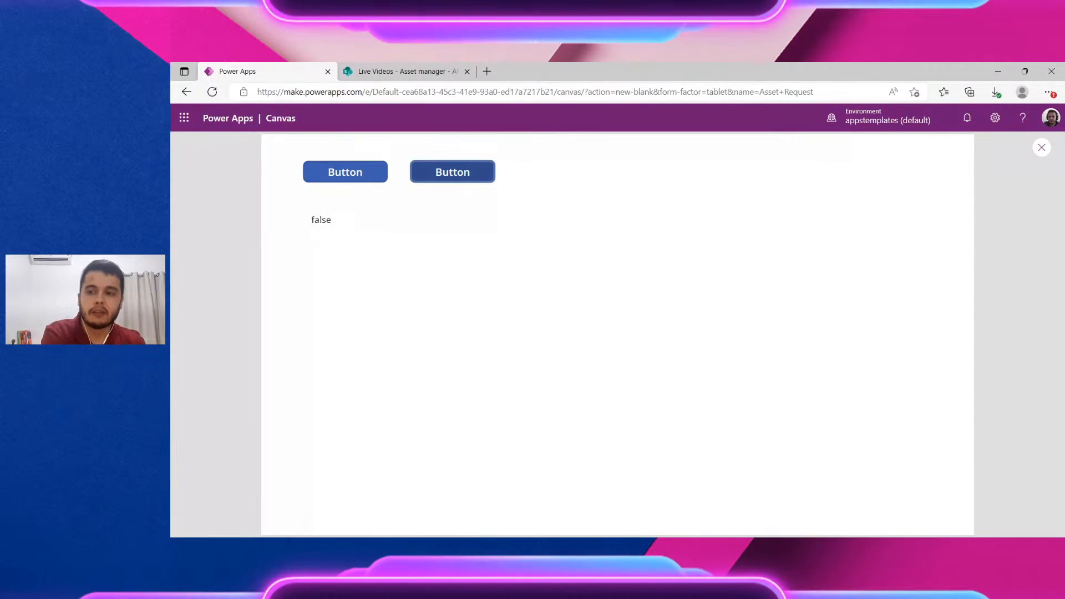
{"action": "left_click", "coordinate": [374, 175]}
{"action": "left_click", "coordinate": [468, 176]}
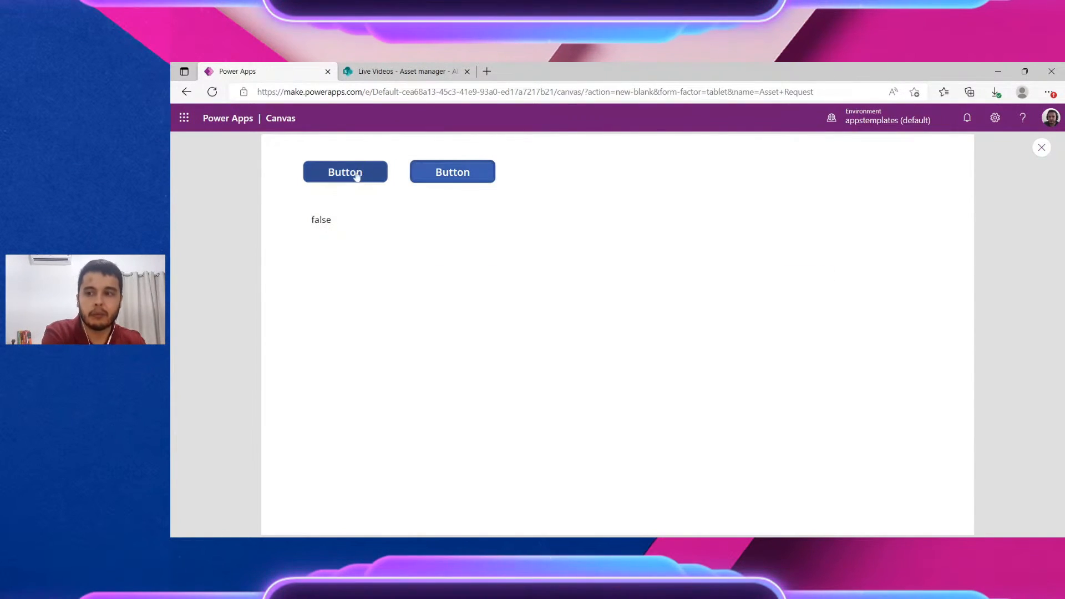
{"action": "left_click", "coordinate": [356, 175]}
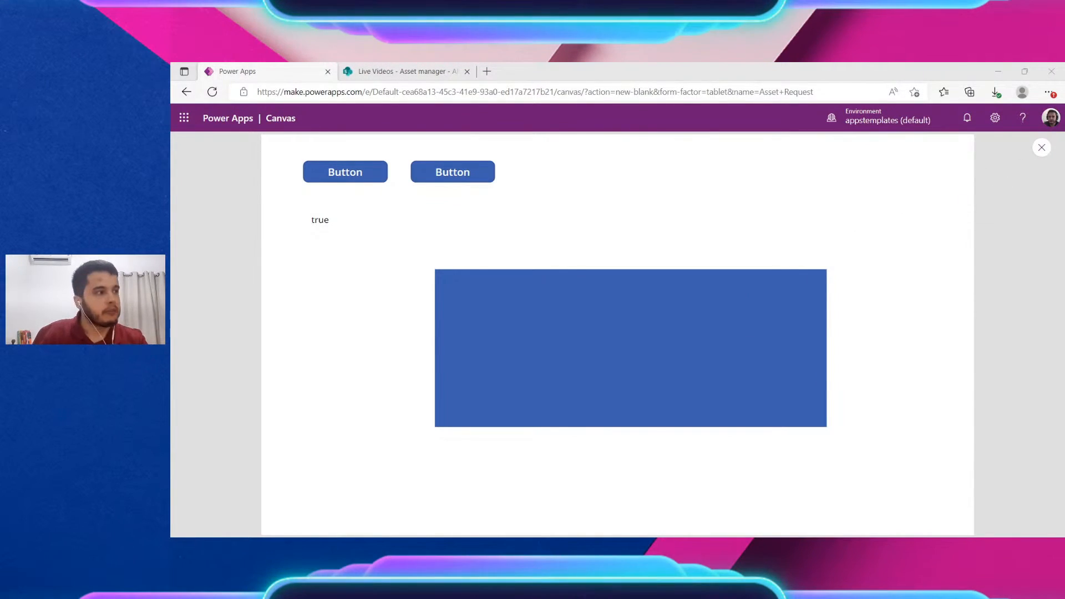
{"action": "left_click", "coordinate": [1041, 147]}
Shrink the rectangle to about half its height and move it up to just below the buttons
{"action": "left_click", "coordinate": [667, 340]}
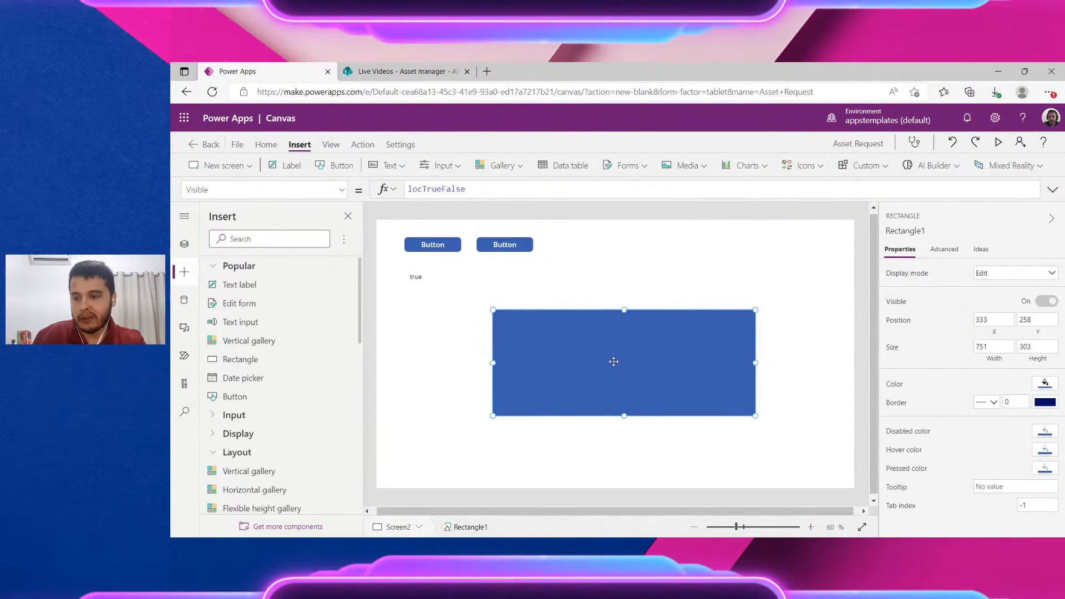
{"action": "left_click_drag", "start_coordinate": [626, 416], "coordinate": [644, 364]}
{"action": "left_click_drag", "start_coordinate": [650, 353], "coordinate": [651, 314]}
{"action": "left_click", "coordinate": [628, 383]}
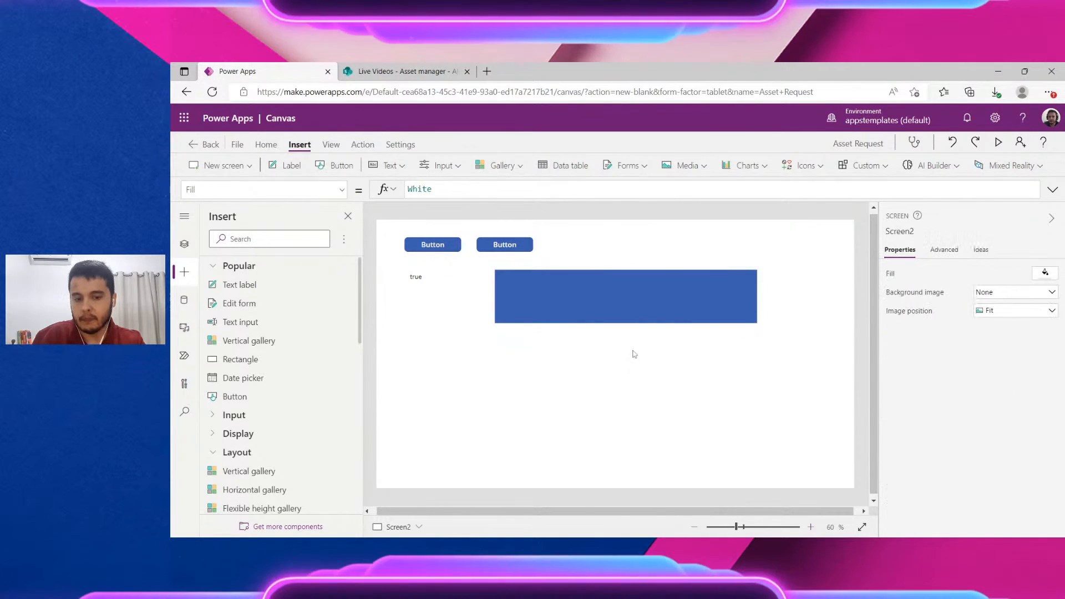
Insert a label below the rectangle at about X 188, Y 416, sized about 1018 by 265, with the text BREAK
{"action": "left_click", "coordinate": [388, 166]}
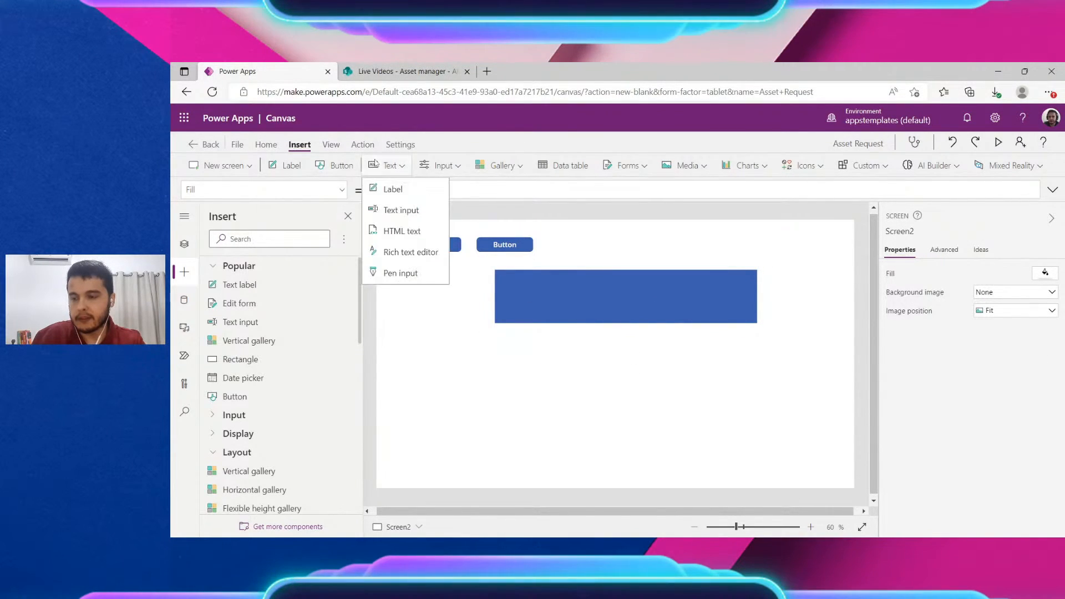
{"action": "left_click", "coordinate": [392, 191]}
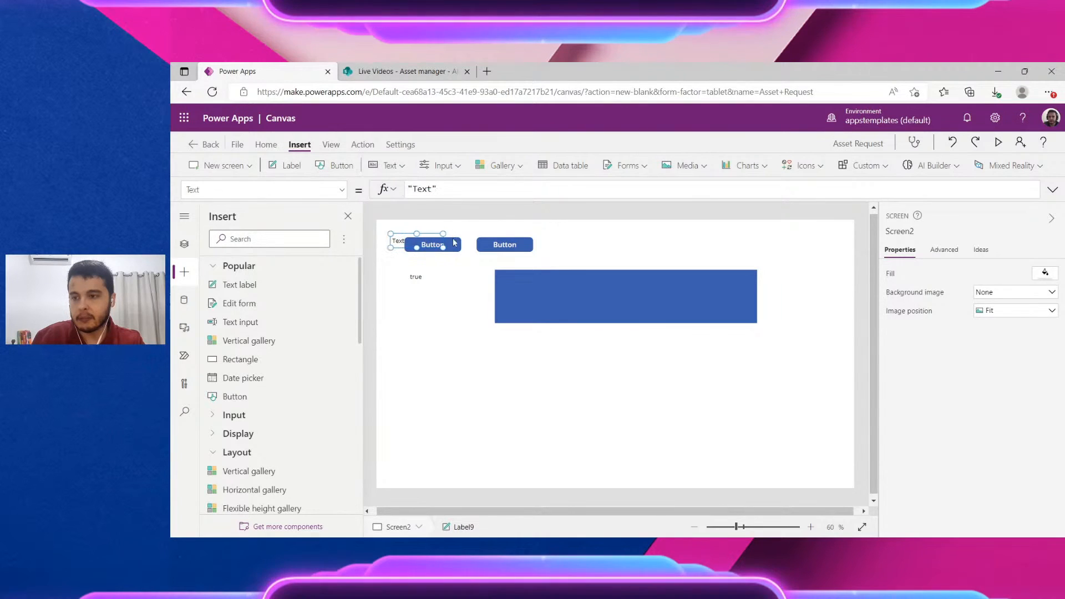
{"action": "left_click_drag", "start_coordinate": [427, 239], "coordinate": [800, 458]}
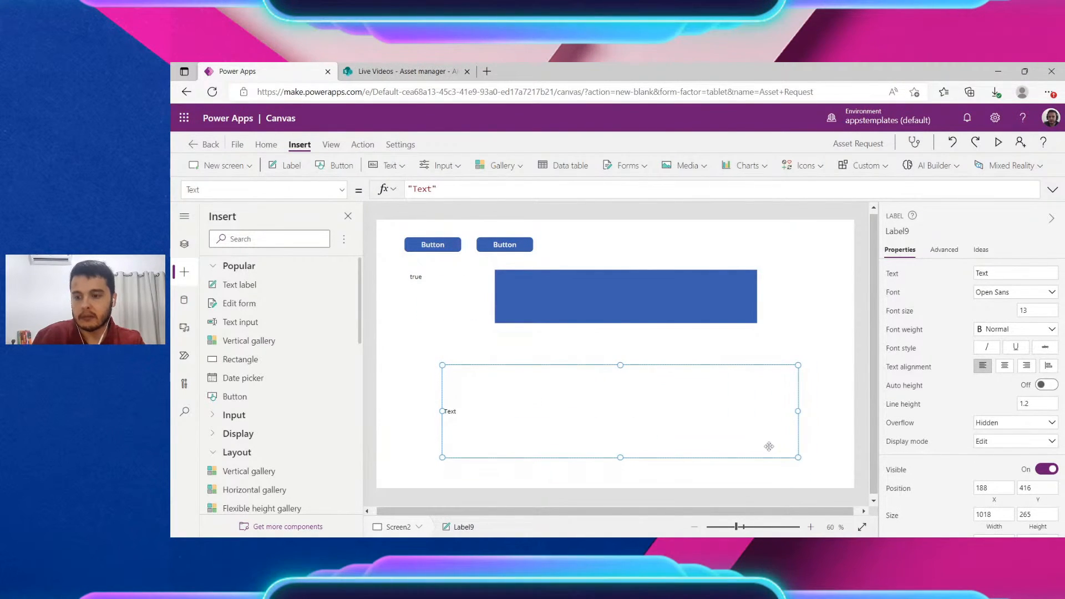
{"action": "type", "text": "BREAK"}
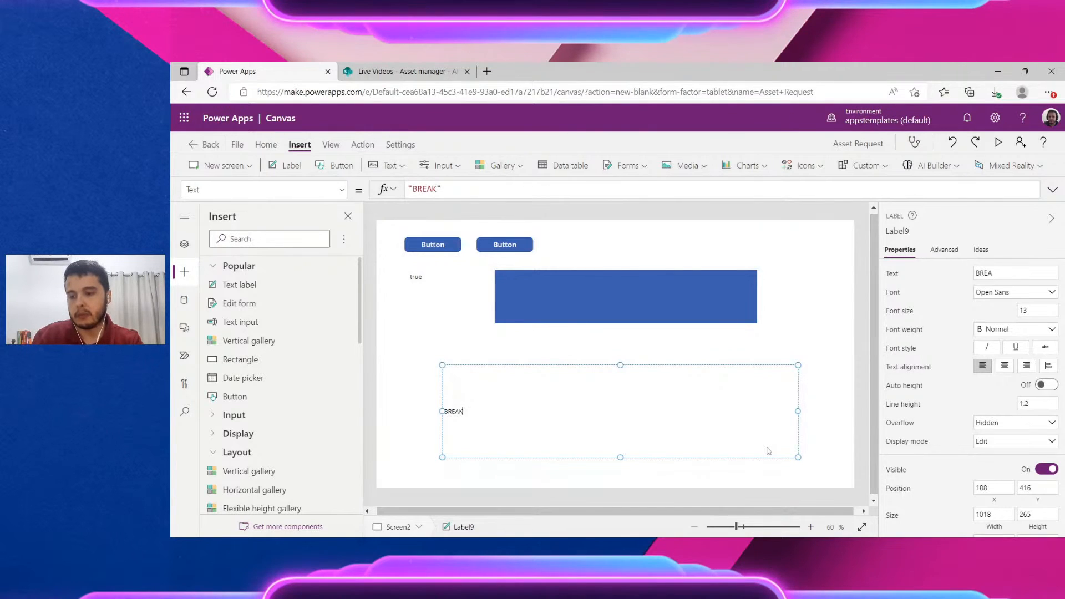
Change the new label's text to COFFEE BREAK, WILL BE RIGHT BACK!
{"action": "type", "text": ", WI"}
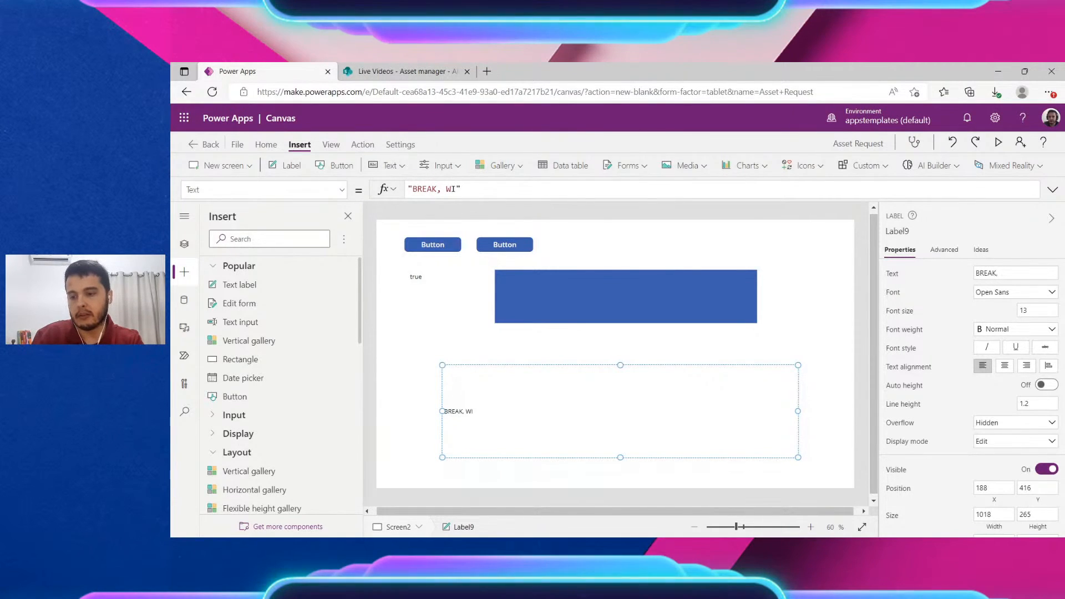
{"action": "type", "text": "COFFEE"}
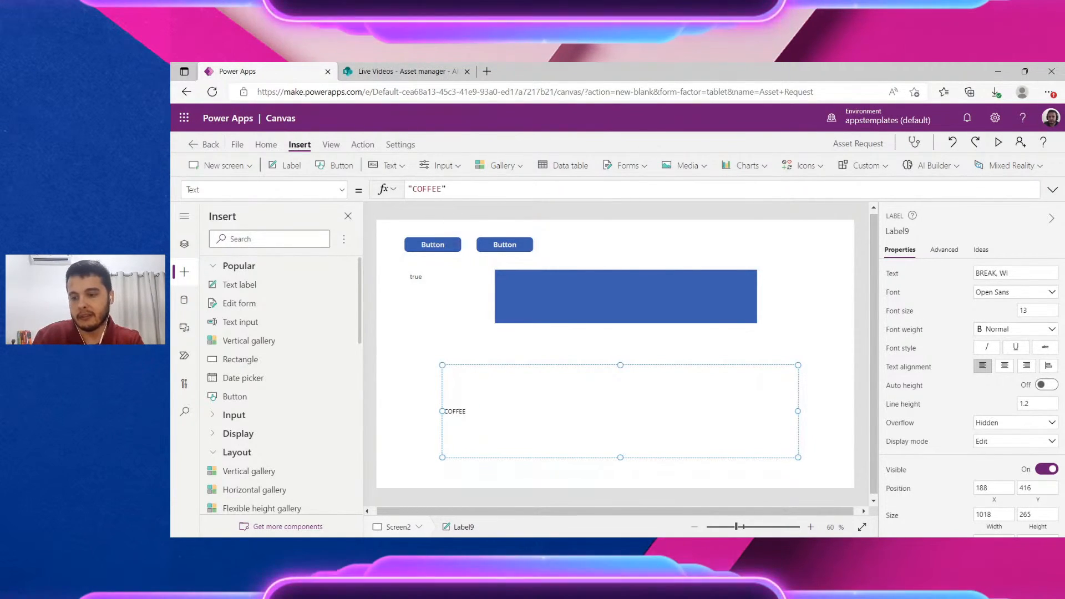
{"action": "type", "text": " BRE"}
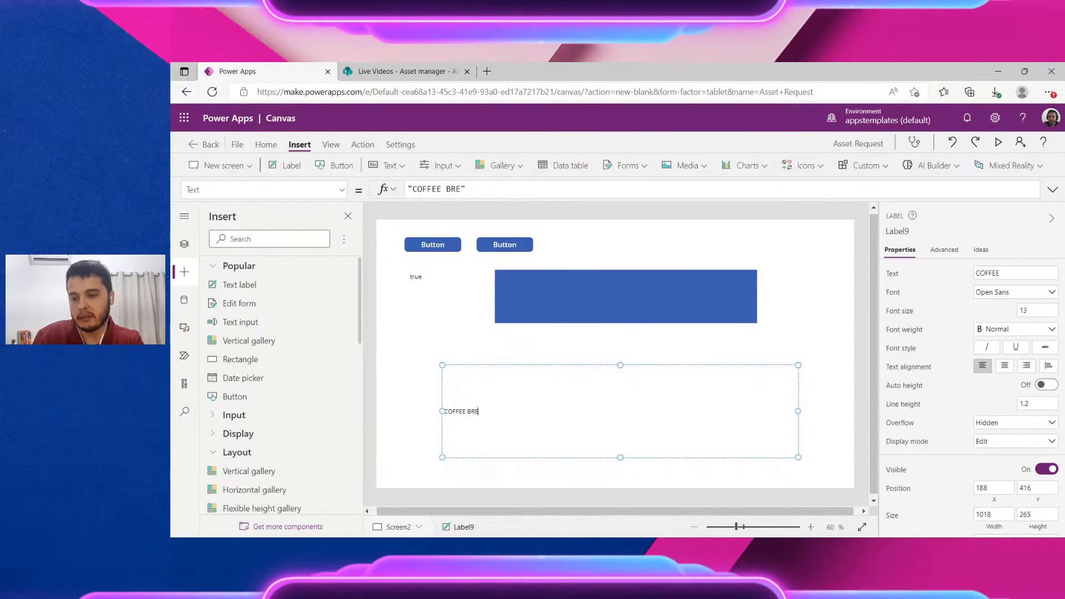
{"action": "type", "text": "AK, WILL BE"}
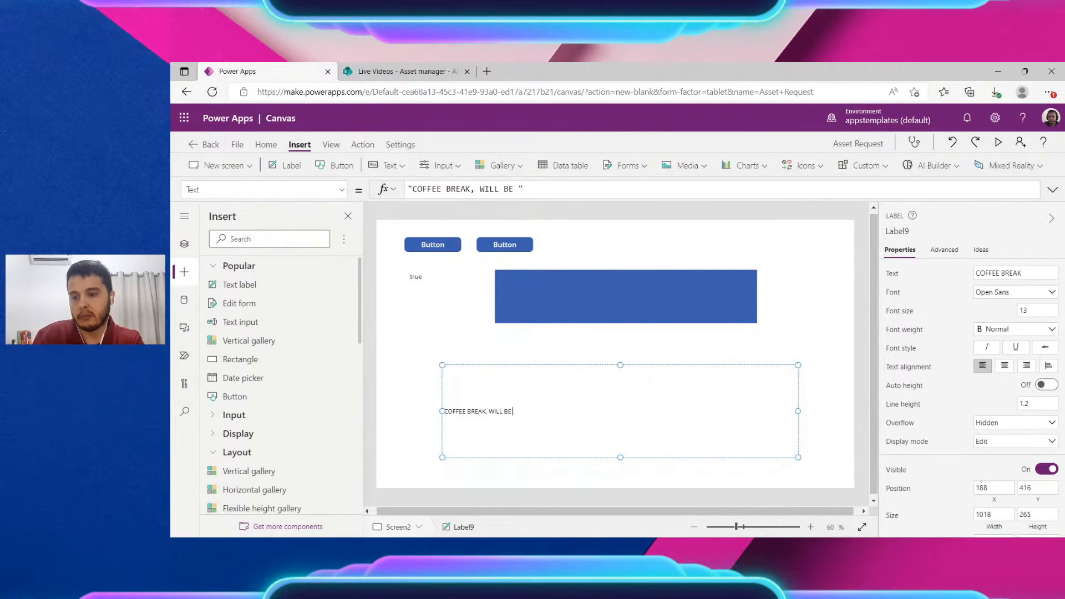
{"action": "type", "text": " RIGHT BACK!"}
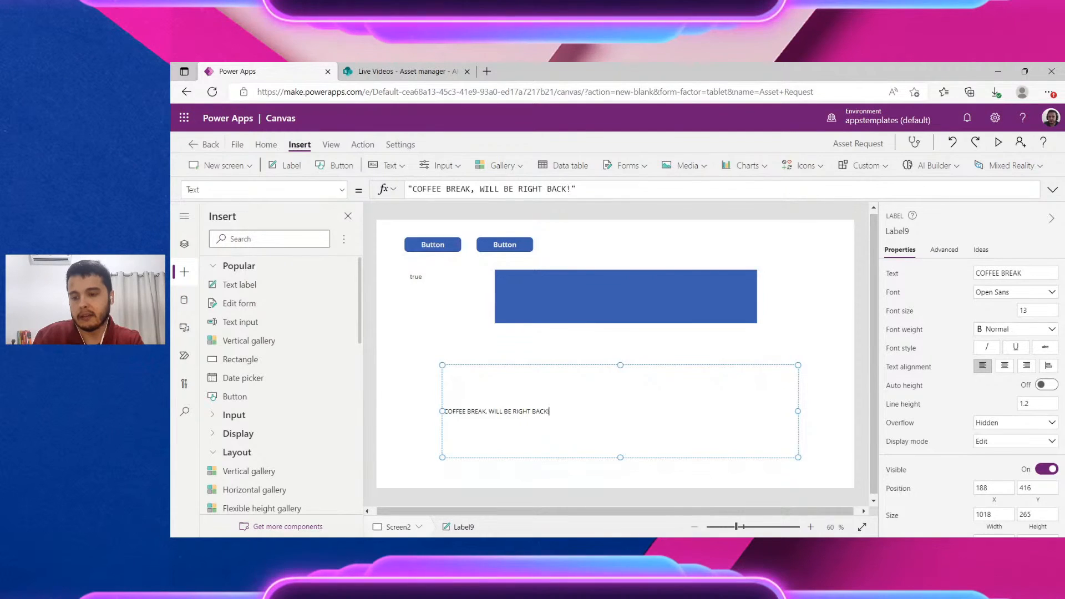
{"action": "left_click", "coordinate": [731, 421]}
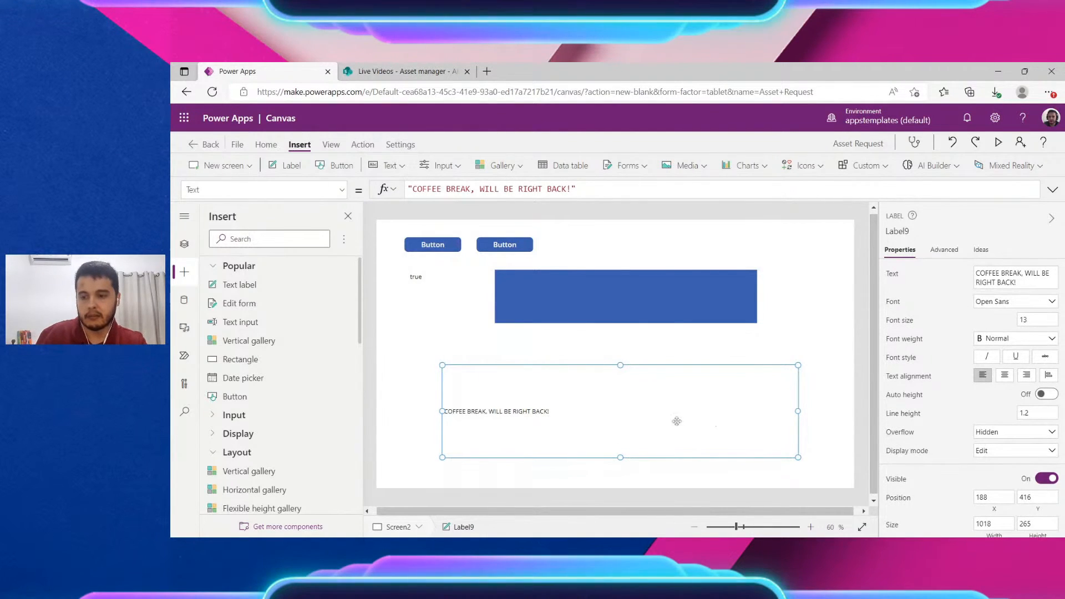
Set the break label's font size to 40 and its font weight to Semibold
{"action": "left_click", "coordinate": [1026, 320]}
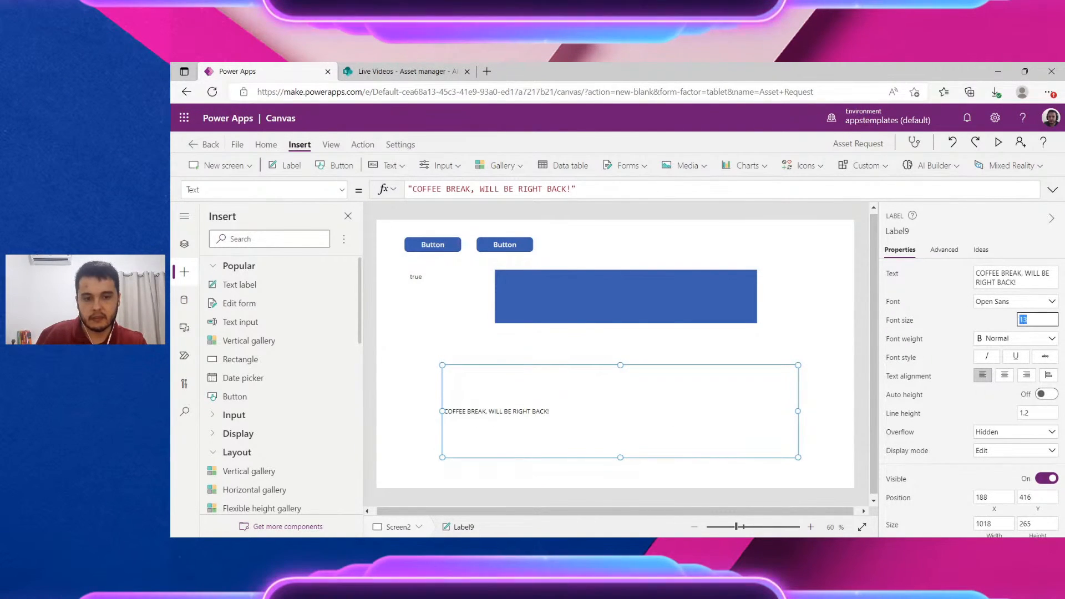
{"action": "type", "text": "40"}
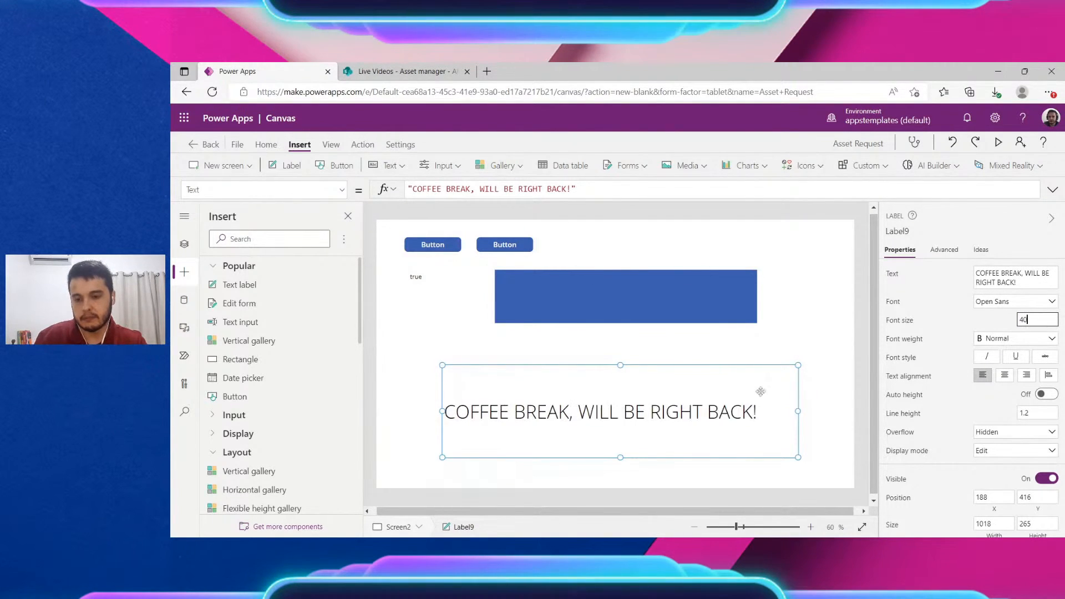
{"action": "key", "text": "ctrl+b"}
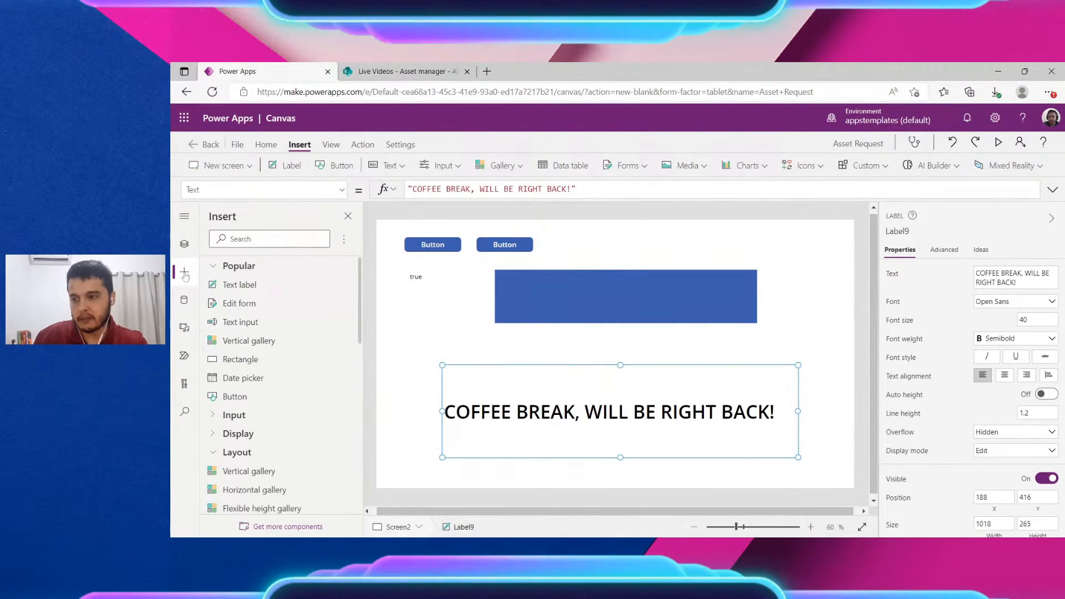
Enlarge the break label to cover the whole screen, from position 0, 0 to about 1366 by 767
{"action": "left_click", "coordinate": [181, 251]}
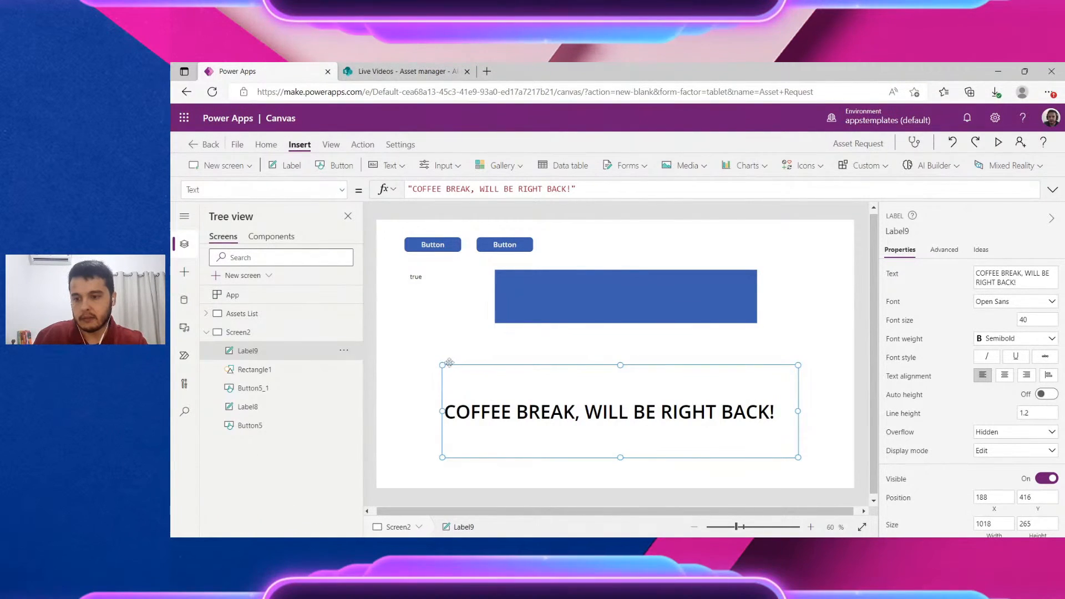
{"action": "left_click_drag", "start_coordinate": [443, 364], "coordinate": [377, 219]}
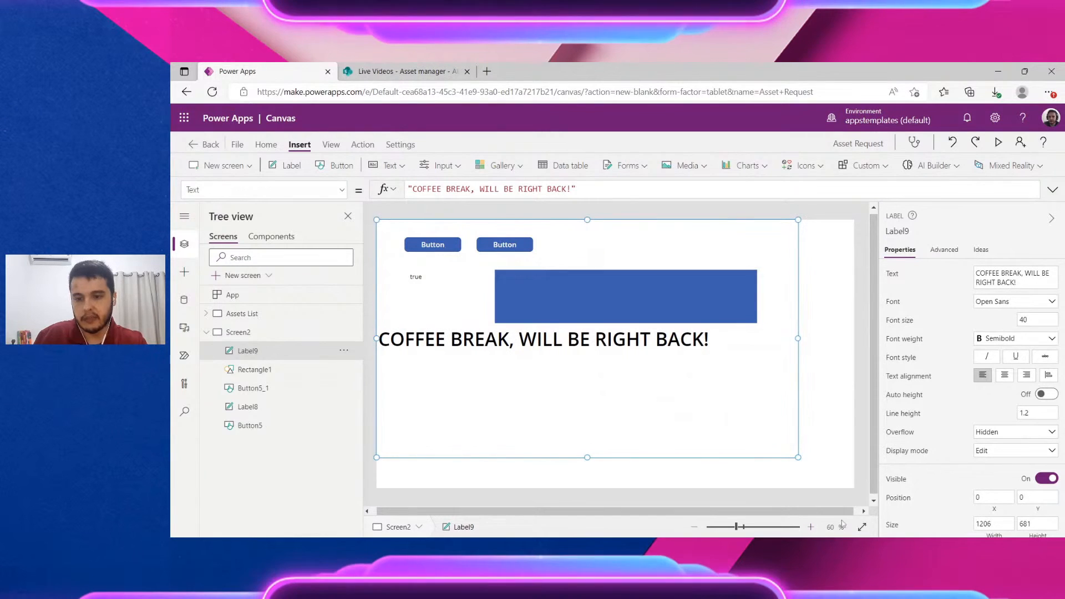
{"action": "left_click_drag", "start_coordinate": [793, 461], "coordinate": [854, 487]}
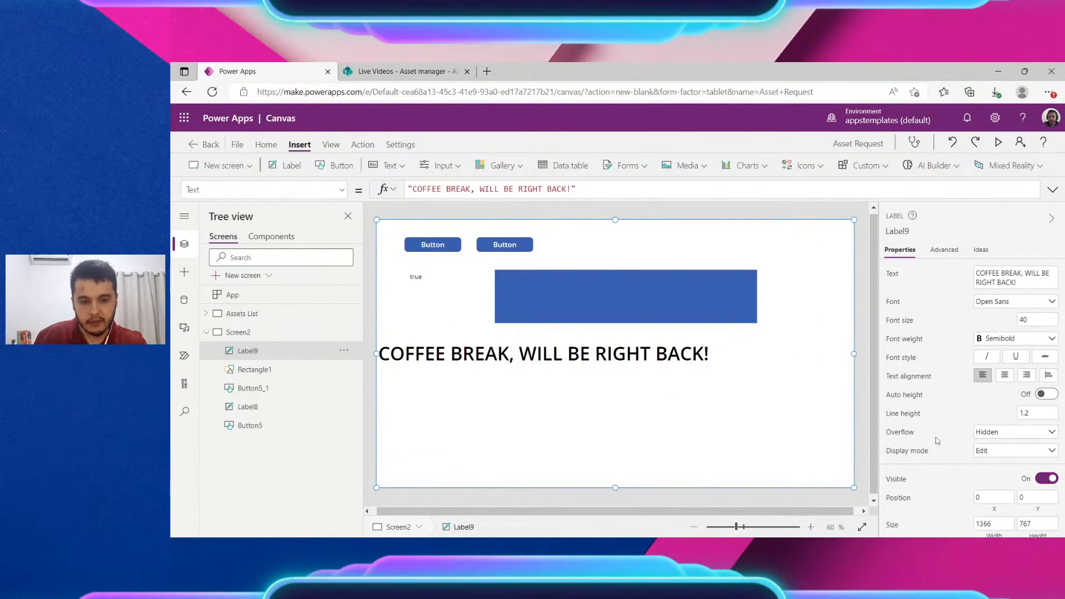
Fill the break label with light blue RGBA(215, 223, 240) and reduce the fill's opacity to about 78%
{"action": "scroll", "coordinate": [1019, 447], "scroll_direction": "down", "scroll_amount": 3}
{"action": "left_click", "coordinate": [1045, 486]}
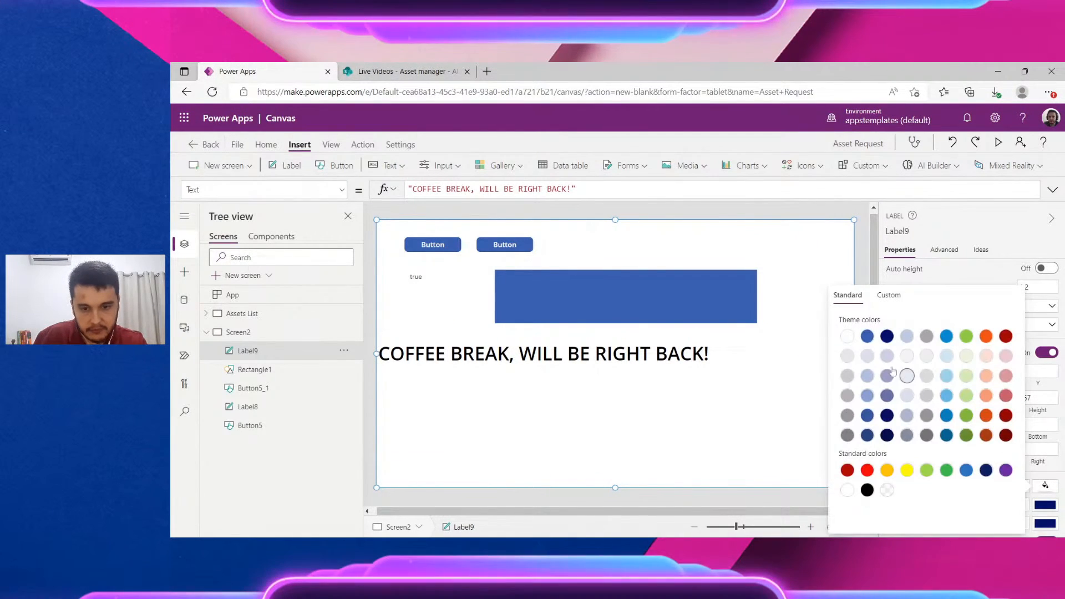
{"action": "left_click", "coordinate": [867, 356]}
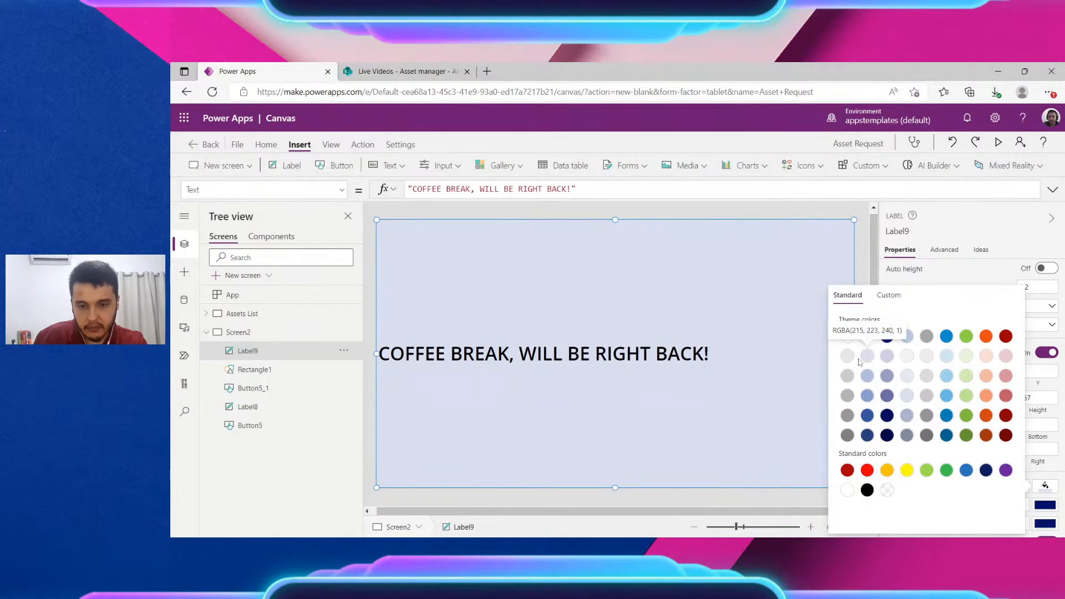
{"action": "left_click", "coordinate": [889, 296]}
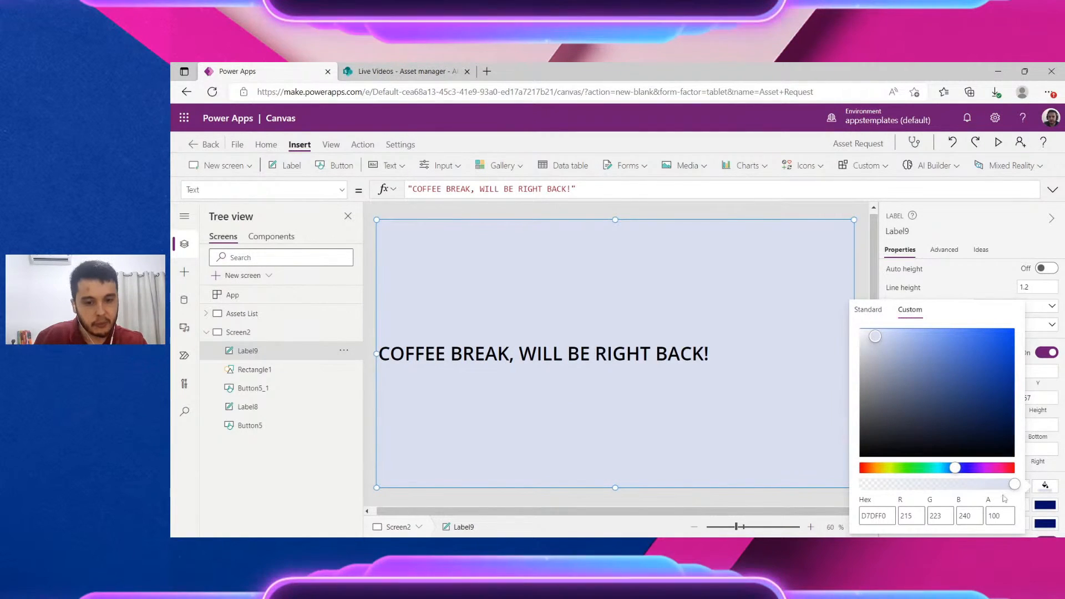
{"action": "left_click", "coordinate": [869, 309]}
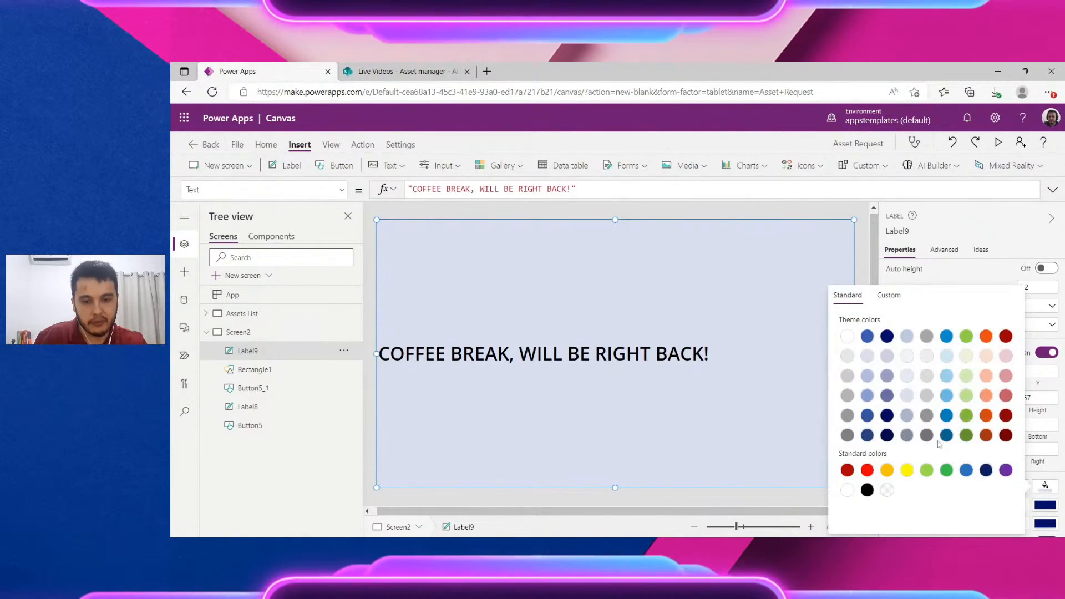
{"action": "left_click", "coordinate": [883, 303]}
{"action": "left_click", "coordinate": [1002, 484]}
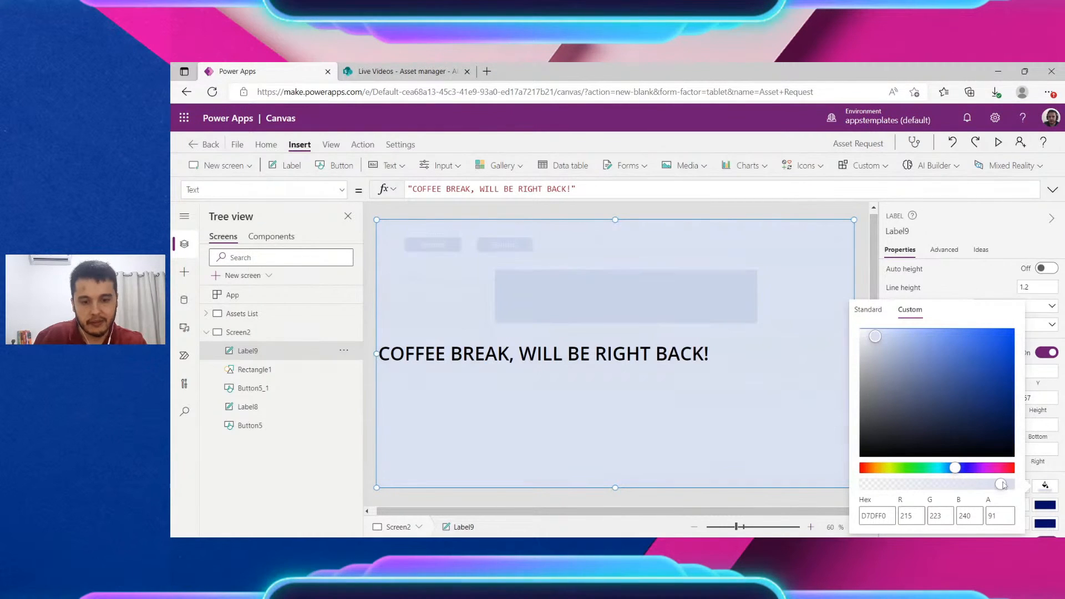
{"action": "left_click_drag", "start_coordinate": [1001, 485], "coordinate": [983, 491]}
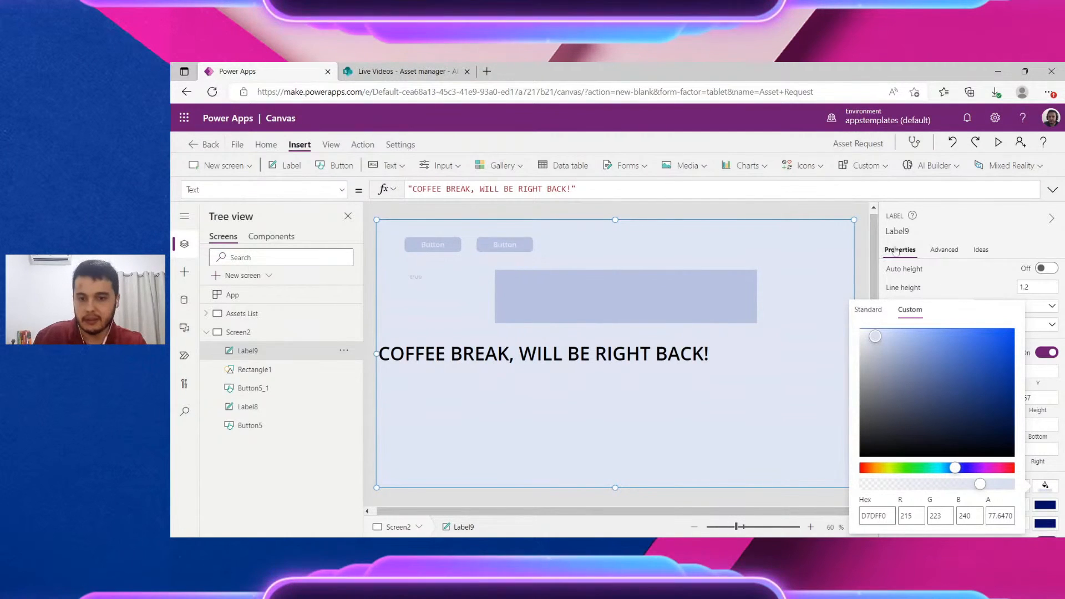
{"action": "left_click", "coordinate": [958, 215]}
Center the break label's text horizontally and set its font weight to Bold
{"action": "scroll", "coordinate": [1023, 371], "scroll_direction": "down", "scroll_amount": 2}
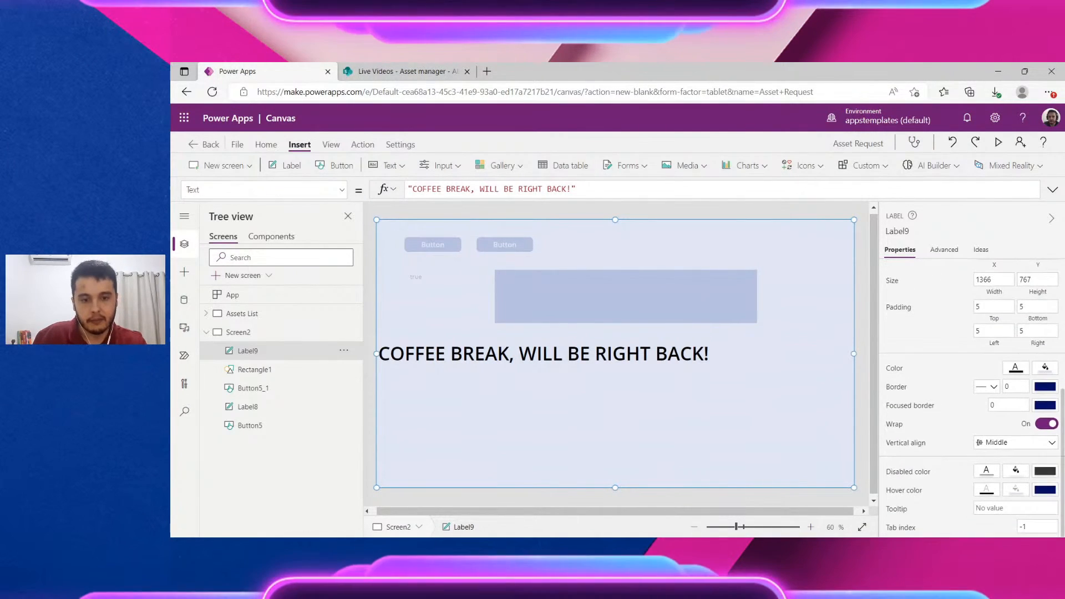
{"action": "scroll", "coordinate": [1002, 449], "scroll_direction": "up", "scroll_amount": 4}
{"action": "left_click", "coordinate": [1004, 375]}
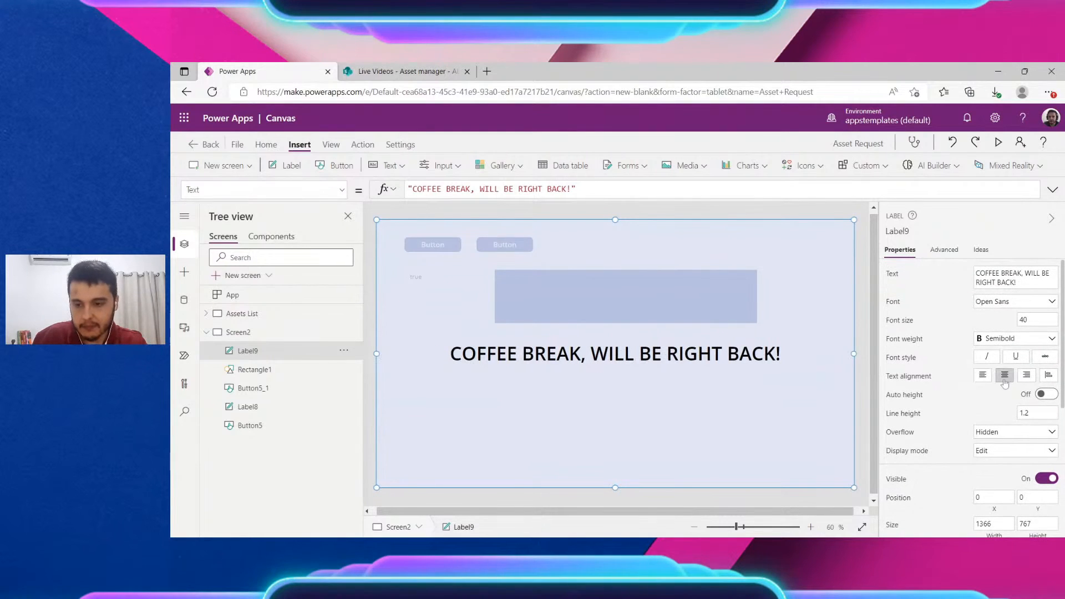
{"action": "left_click", "coordinate": [992, 351]}
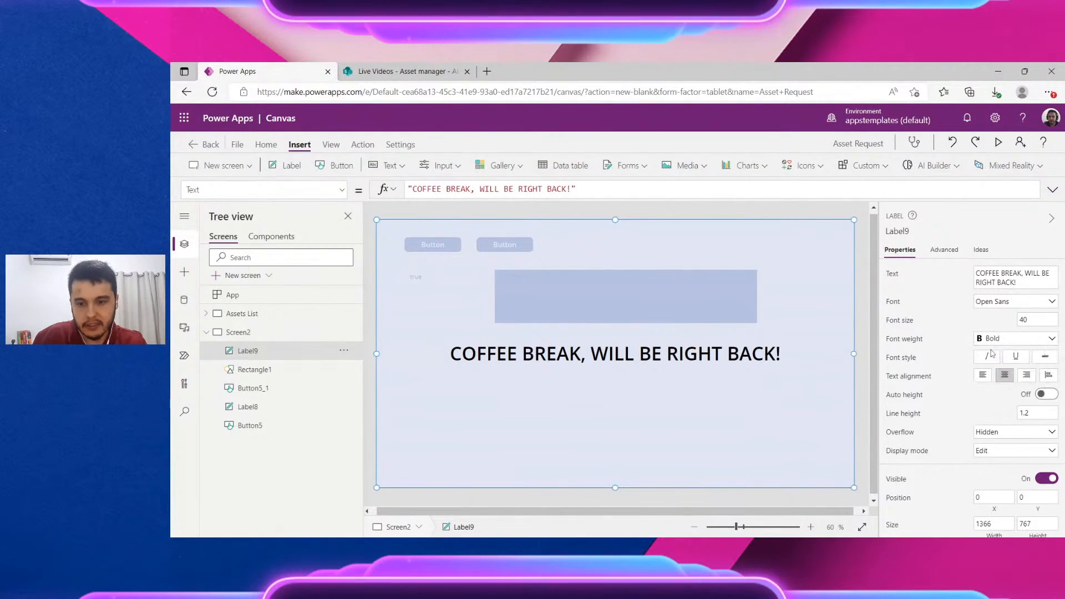
Preview the app with the break message, return to the editor, and delete the break label
{"action": "left_click", "coordinate": [999, 143]}
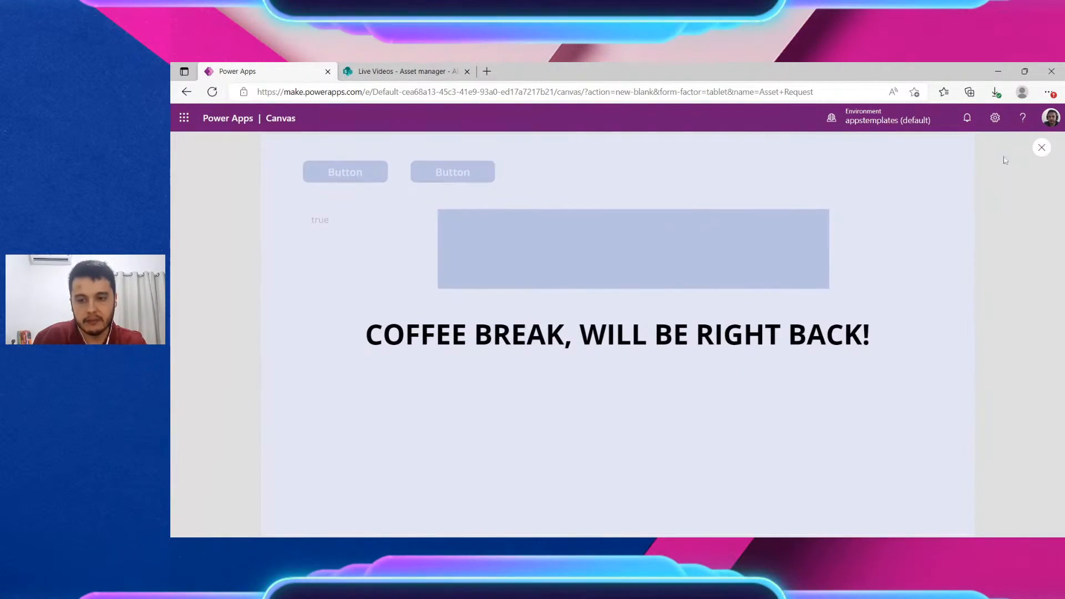
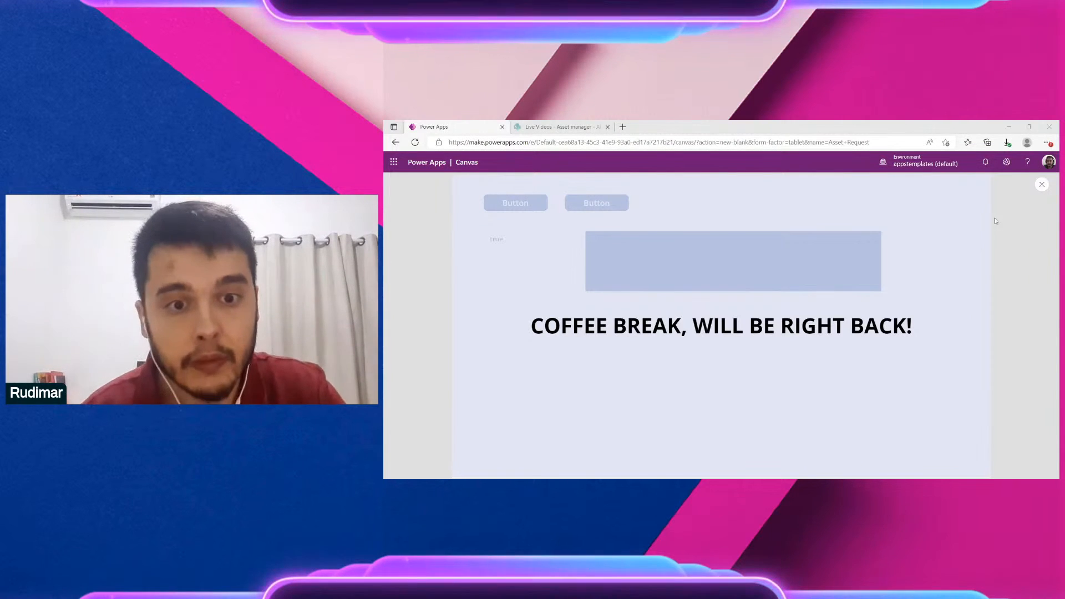
{"action": "left_click", "coordinate": [1041, 185]}
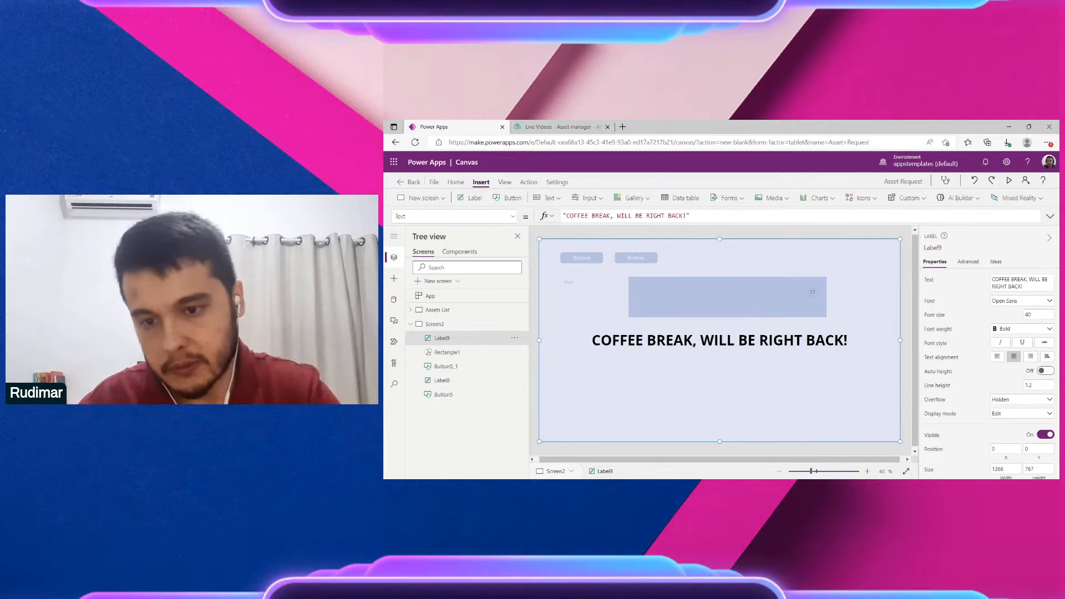
{"action": "left_click_drag", "start_coordinate": [899, 239], "coordinate": [883, 394]}
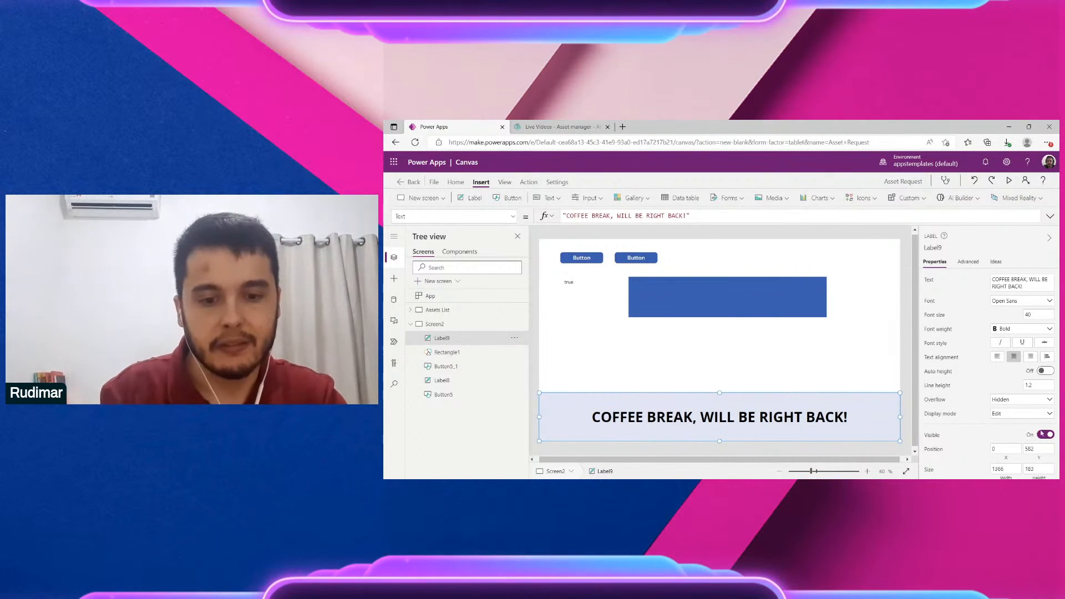
{"action": "key", "text": "Delete"}
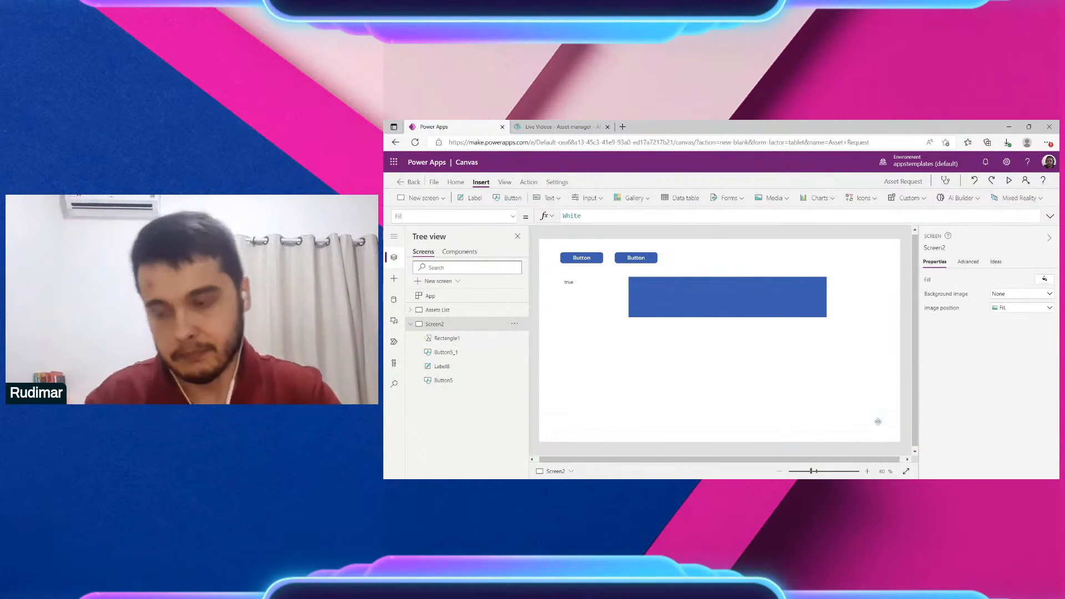
Copy the first button's whole OnSelect formula, UpdateContext({ locTrueFalse: true })
{"action": "left_click", "coordinate": [598, 258]}
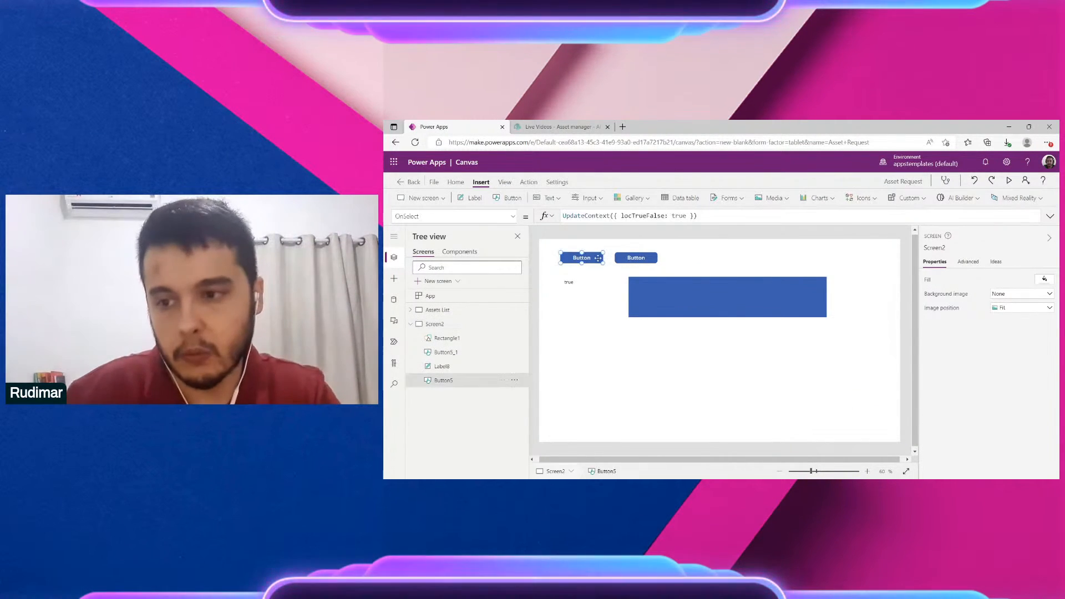
{"action": "left_click", "coordinate": [636, 257]}
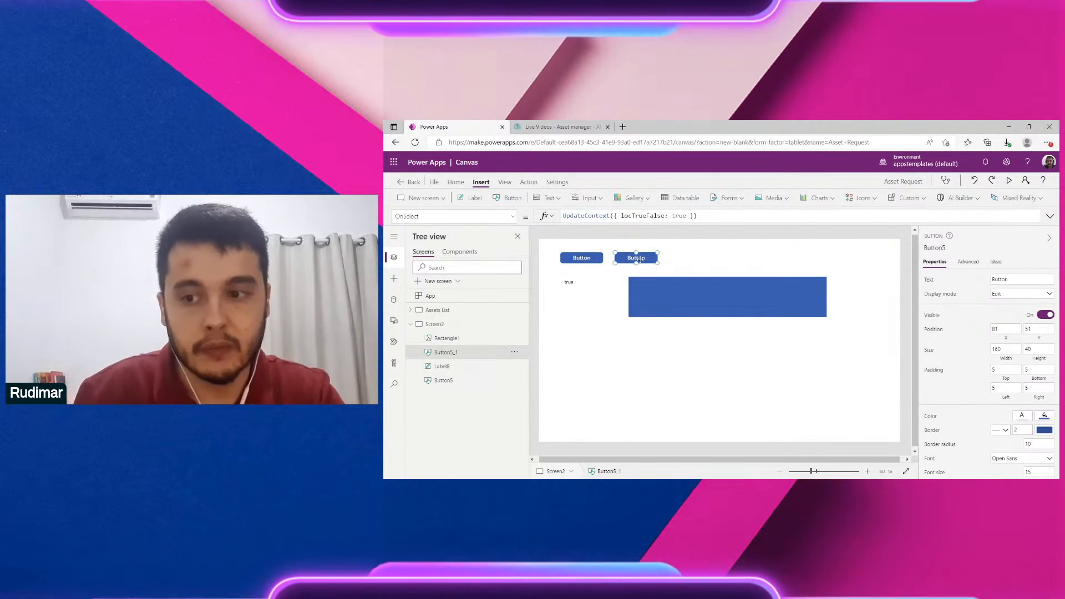
{"action": "left_click", "coordinate": [583, 258]}
{"action": "left_click", "coordinate": [596, 216]}
{"action": "double_click", "coordinate": [665, 216]}
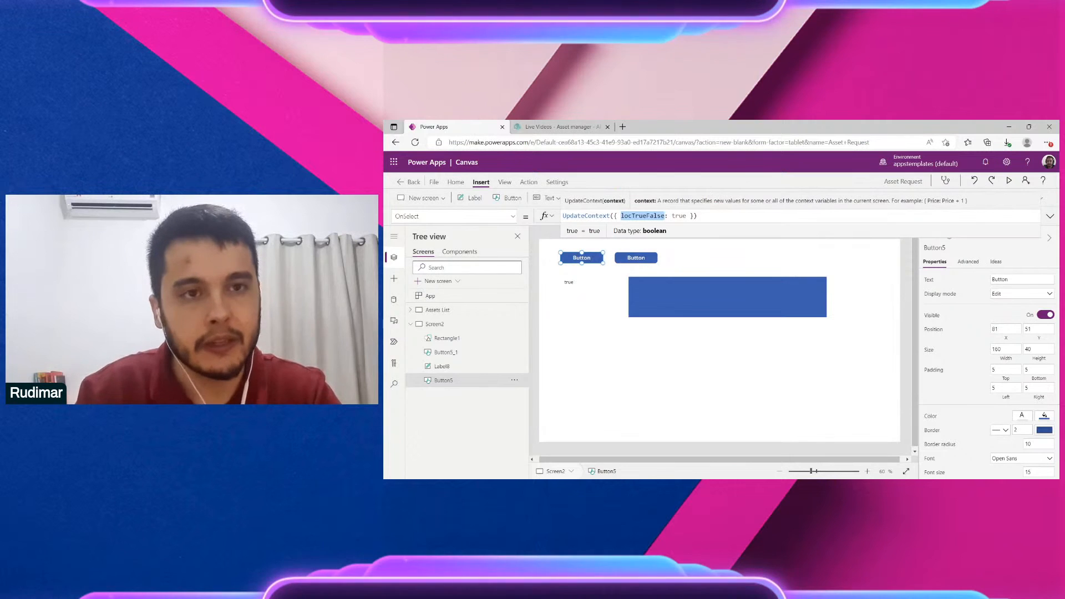
{"action": "left_click", "coordinate": [701, 216]}
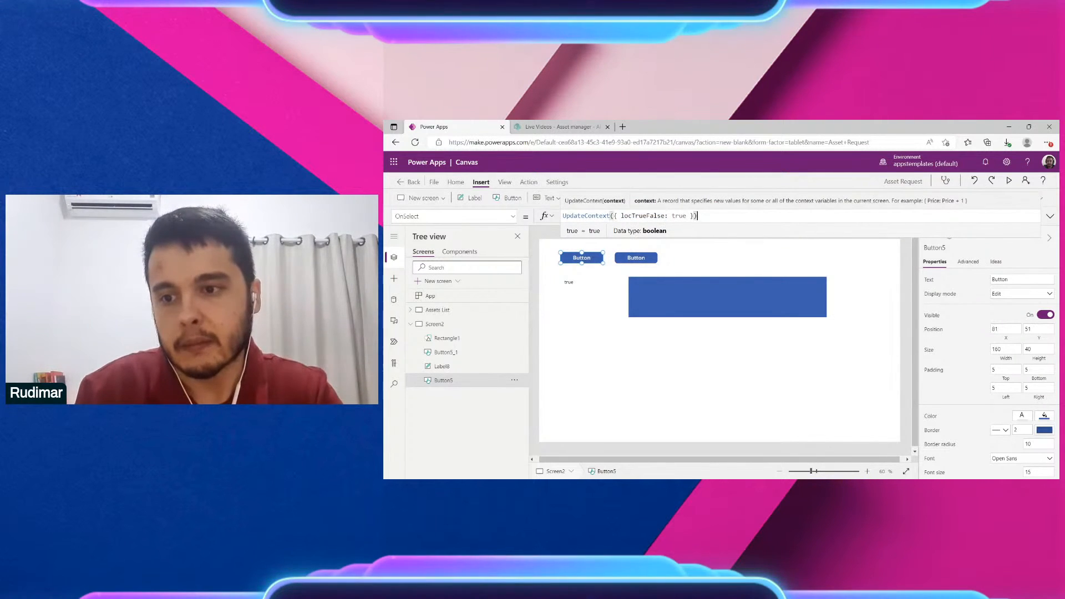
{"action": "key", "text": "ctrl+a"}
{"action": "key", "text": "ctrl+c"}
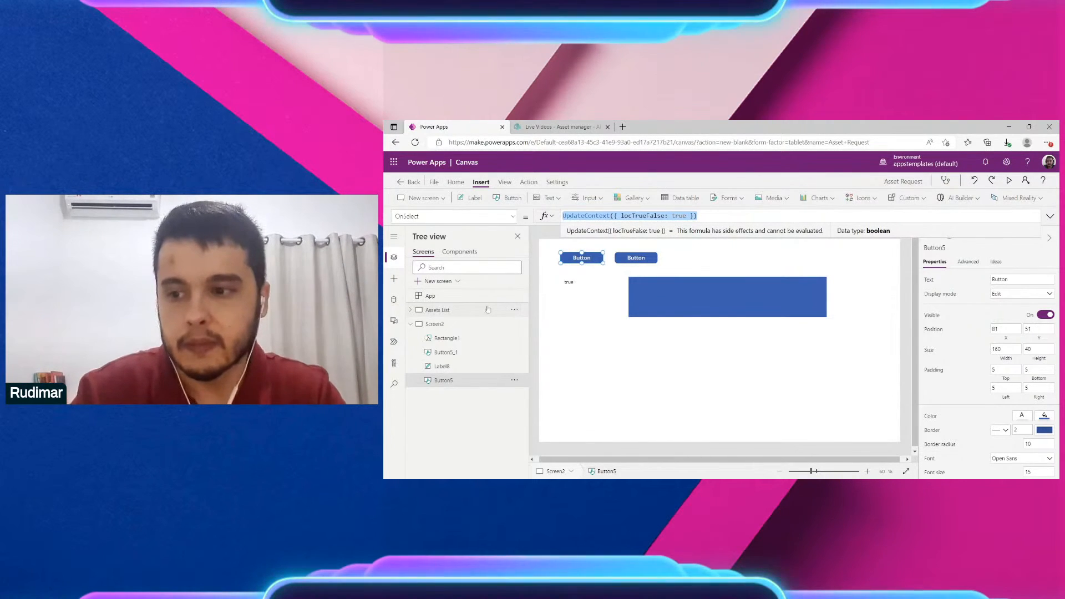
On the Assets List screen, replace the No button's OnSelect formula with the copied UpdateContext formula
{"action": "left_click", "coordinate": [470, 313]}
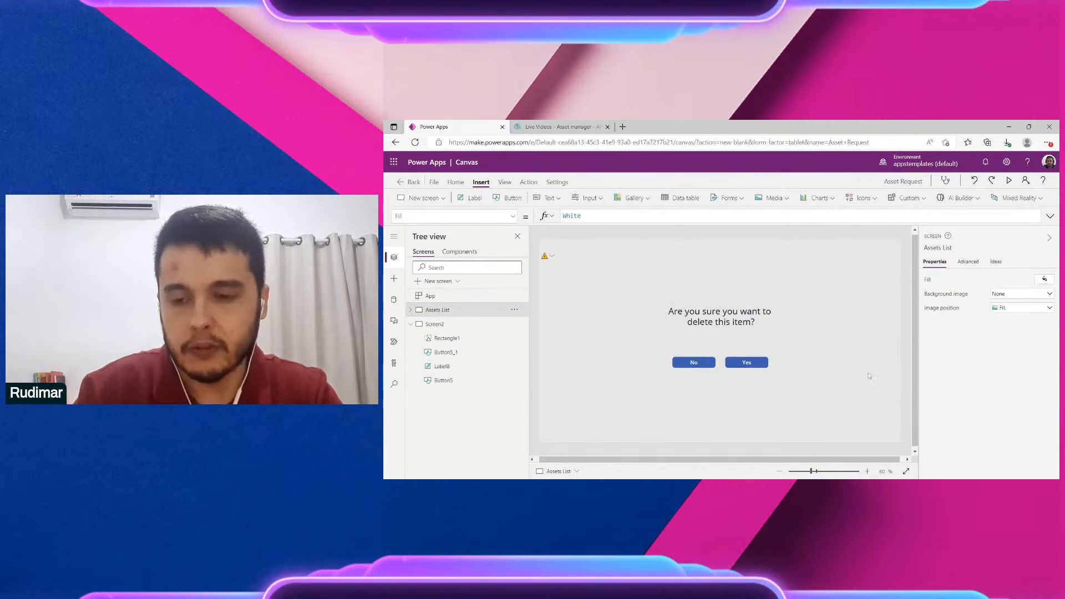
{"action": "left_click", "coordinate": [723, 325]}
{"action": "left_click", "coordinate": [697, 362]}
{"action": "left_click", "coordinate": [611, 219]}
{"action": "key", "text": "ctrl+a"}
{"action": "key", "text": "ctrl+v"}
Change the No button's OnSelect formula to UpdateContext({ locShowRemovePopUp: false })
{"action": "left_click", "coordinate": [675, 216]}
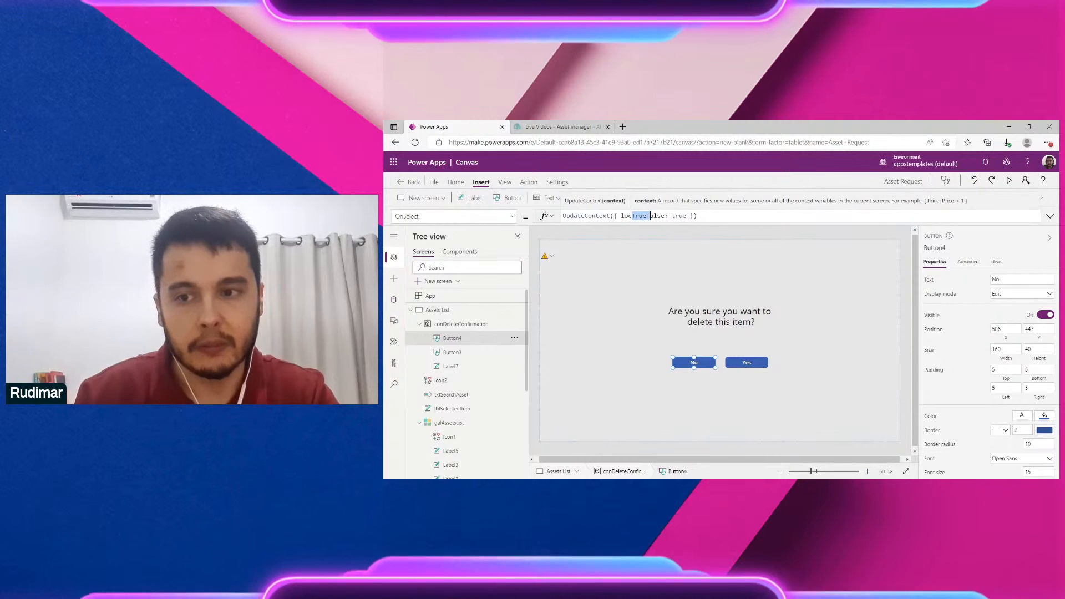
{"action": "type", "text": "false"}
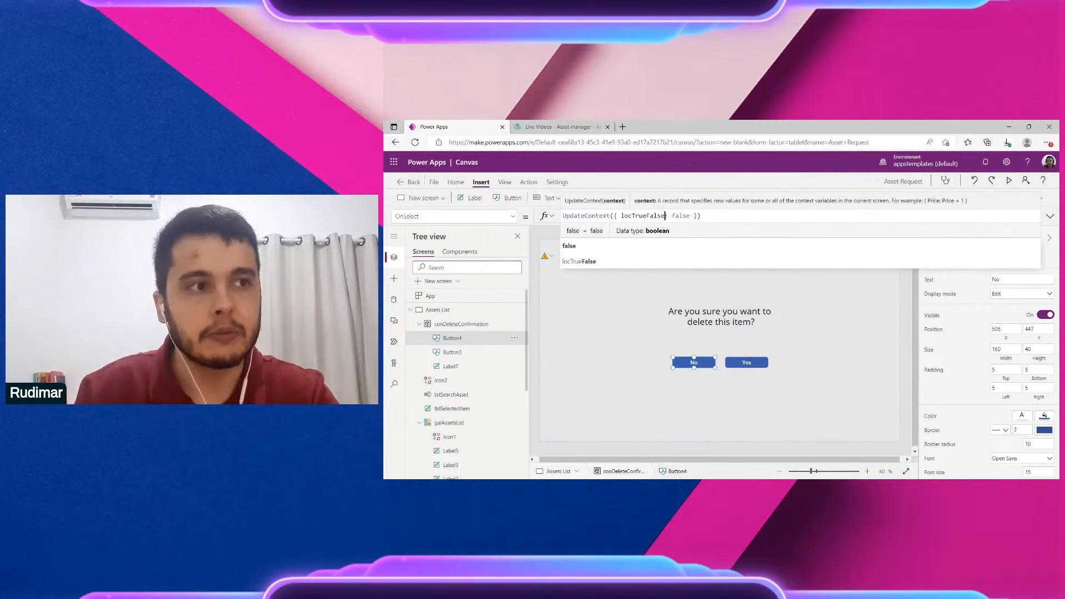
{"action": "left_click_drag", "start_coordinate": [665, 216], "coordinate": [632, 215]}
{"action": "type", "text": "sho"}
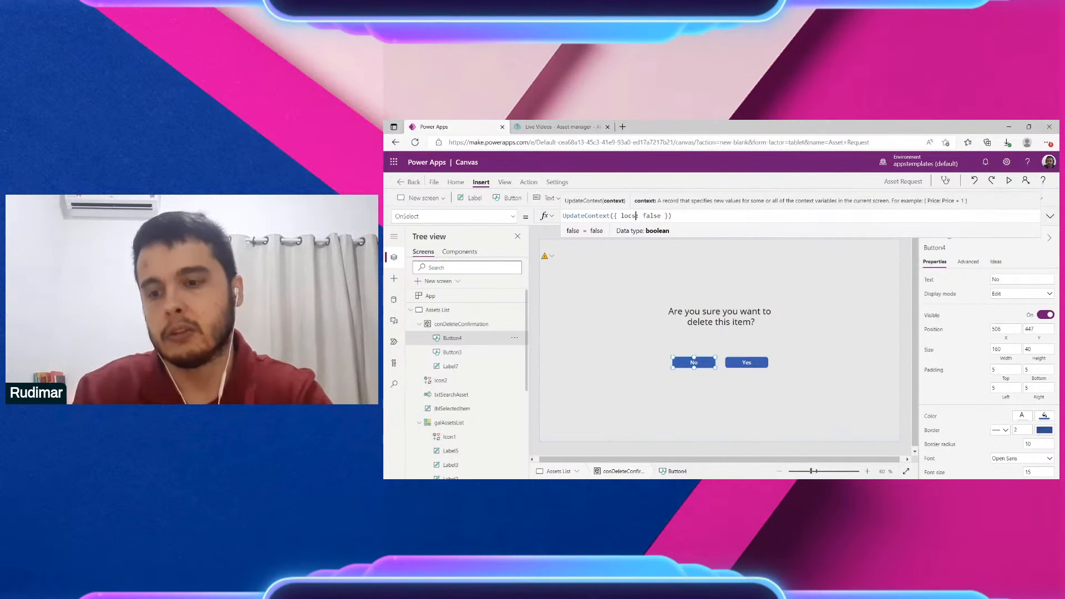
{"action": "type", "text": "w"}
{"action": "key", "text": "Left"}
{"action": "key", "text": "Left"}
{"action": "key", "text": "Left"}
{"action": "key", "text": "BackSpace"}
{"action": "type", "text": "S"}
{"action": "key", "text": "Right"}
{"action": "key", "text": "Right"}
{"action": "key", "text": "Right"}
{"action": "type", "text": "Remove"}
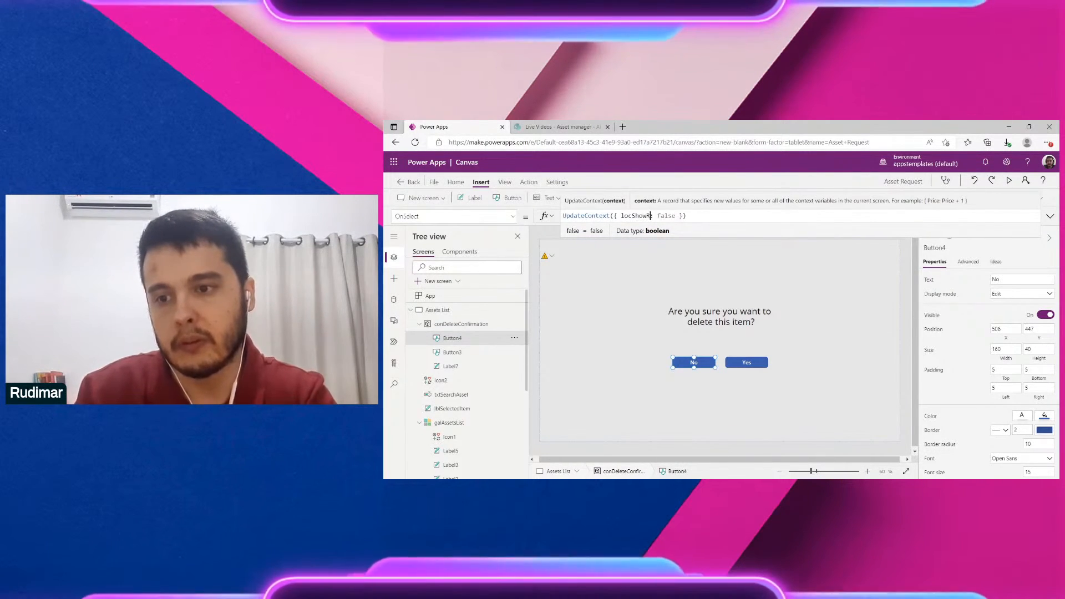
{"action": "type", "text": "PopUp"}
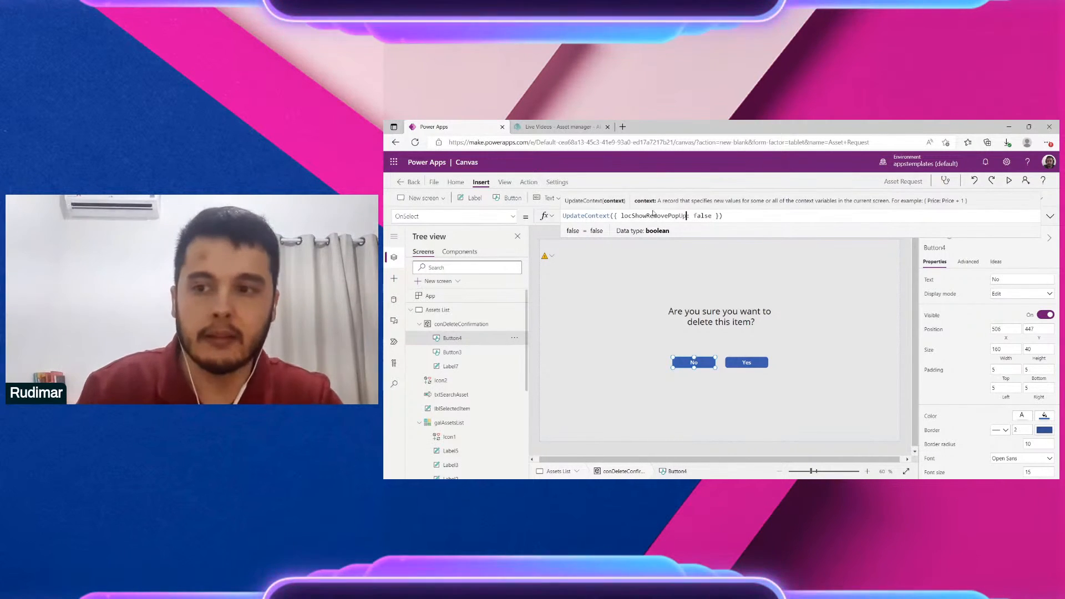
Copy the No button's whole OnSelect formula and replace the Yes button's OnSelect formula with it
{"action": "key", "text": "ctrl+a"}
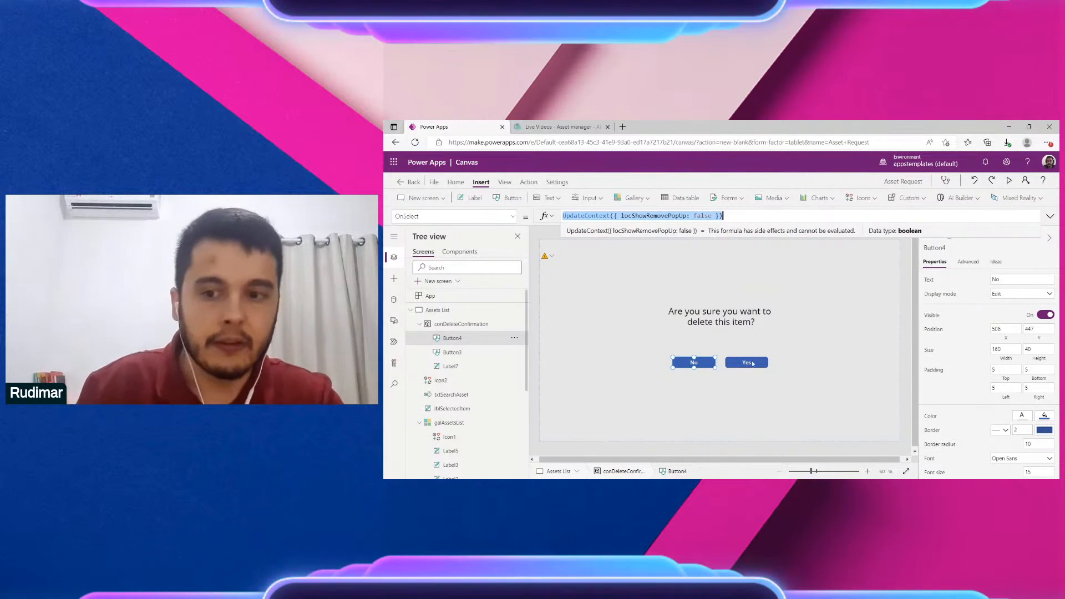
{"action": "left_click", "coordinate": [749, 362]}
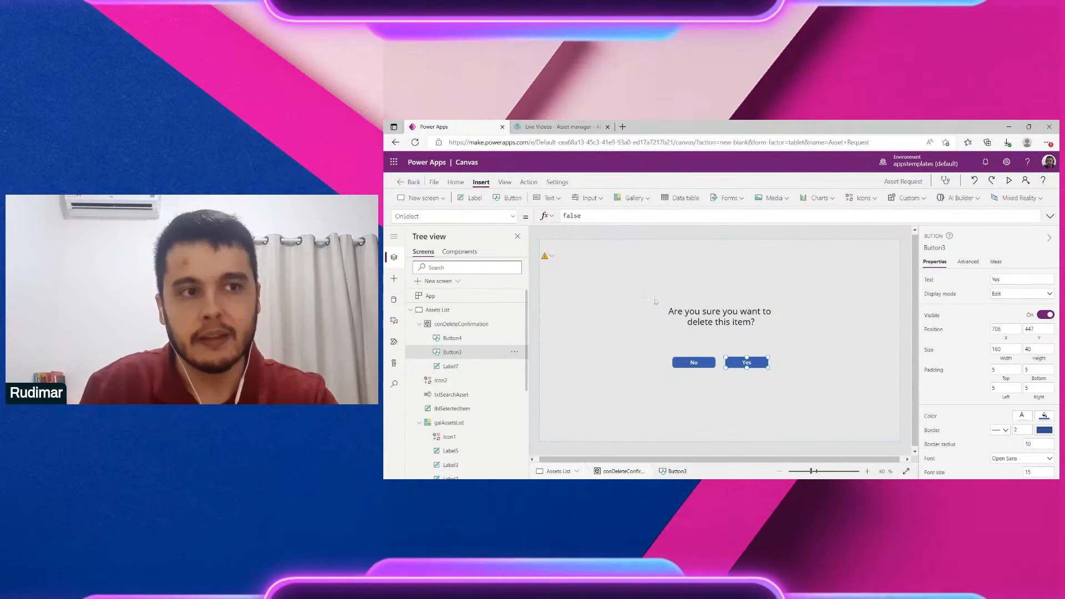
{"action": "left_click_drag", "start_coordinate": [580, 215], "coordinate": [571, 216]}
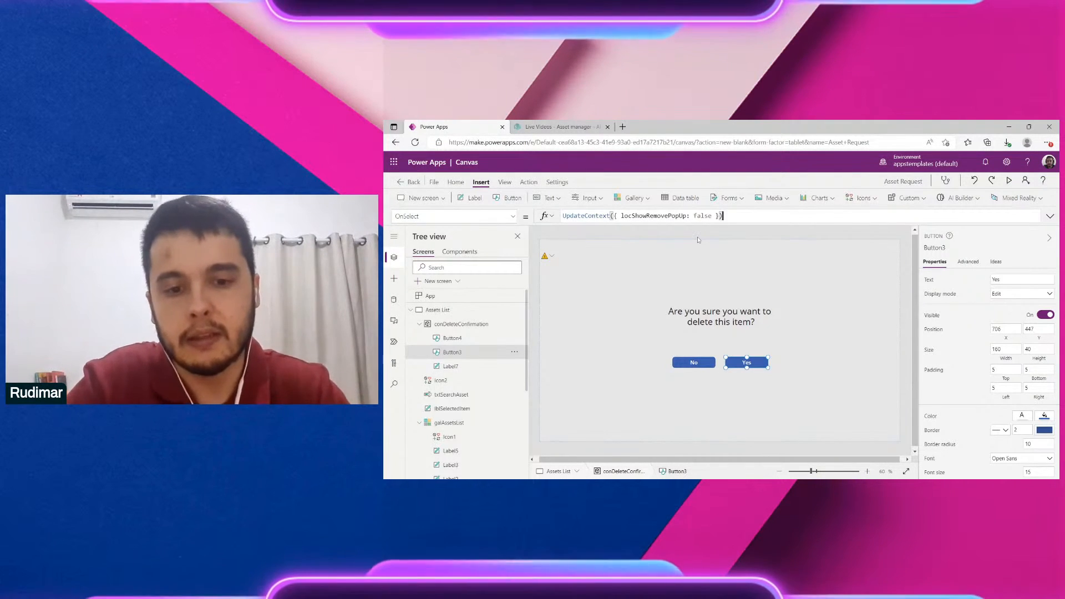
Copy the variable name locShowRemovePopUp from the Yes button's formula and use it as the conDeleteConfirmation container's Visible value
{"action": "double_click", "coordinate": [654, 215]}
{"action": "key", "text": "ctrl+c"}
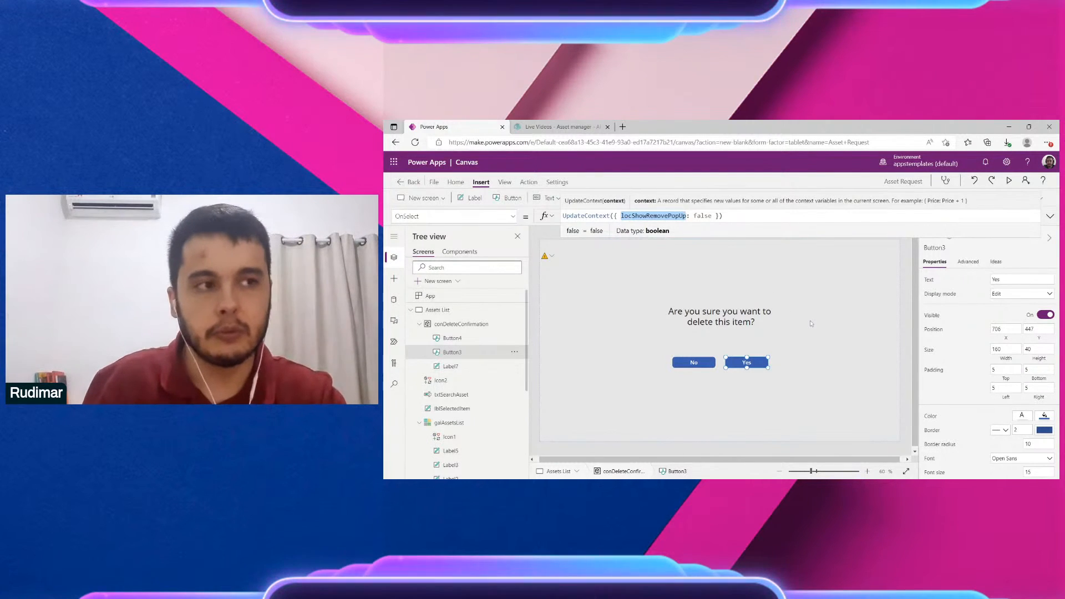
{"action": "left_click", "coordinate": [897, 286]}
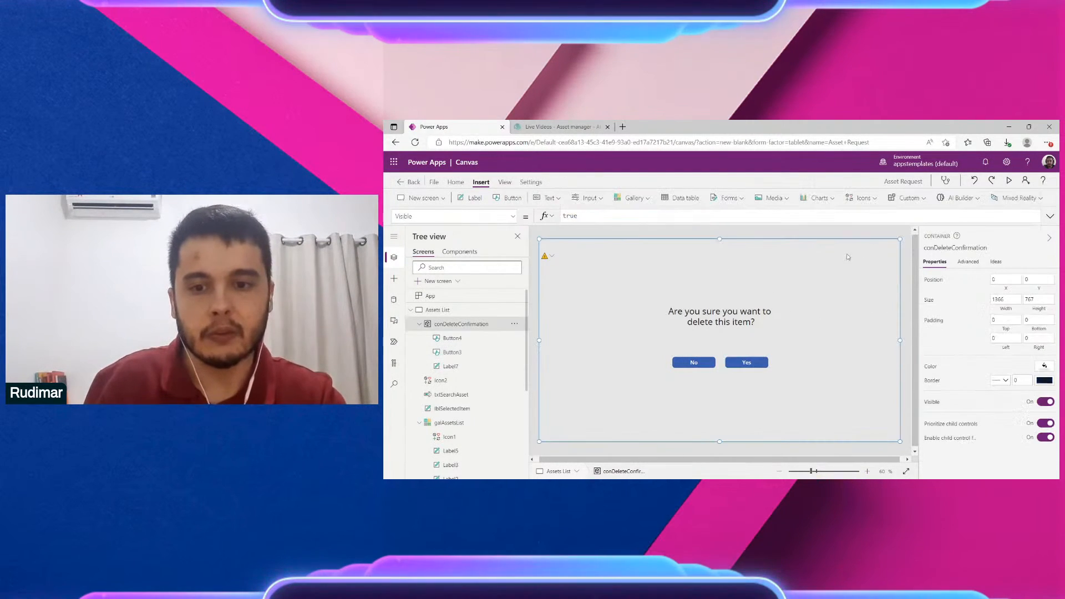
{"action": "key", "text": "ctrl+a"}
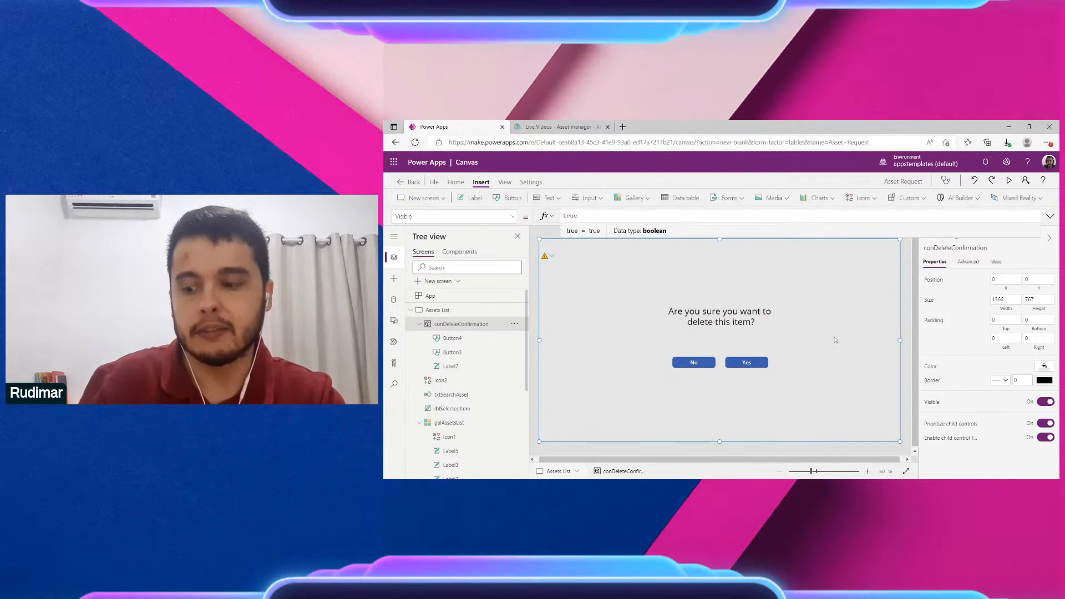
{"action": "key", "text": "ctrl+v"}
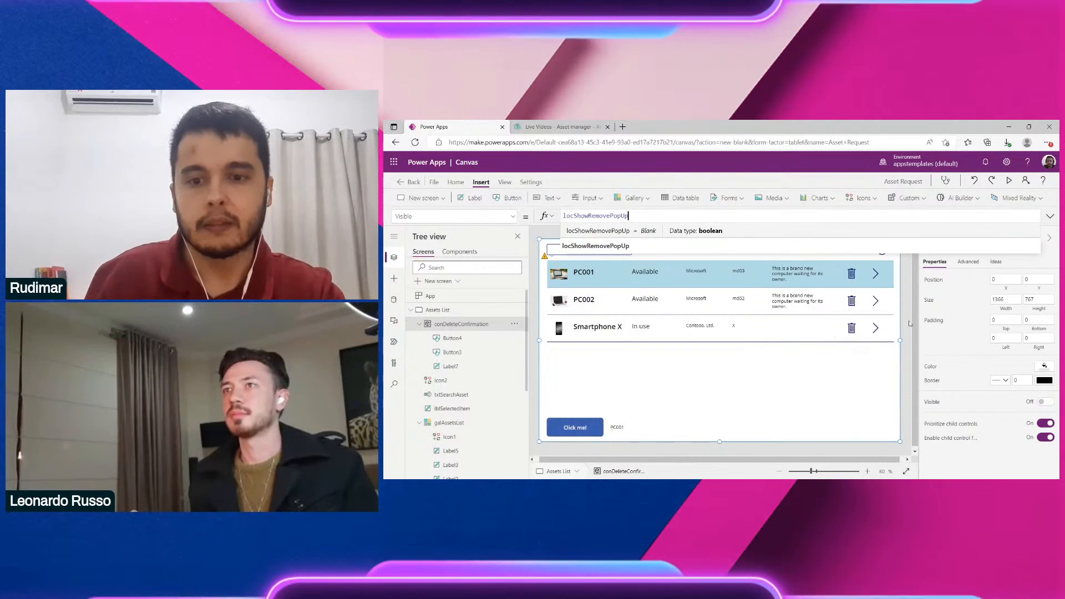
{"action": "left_click", "coordinate": [839, 349]}
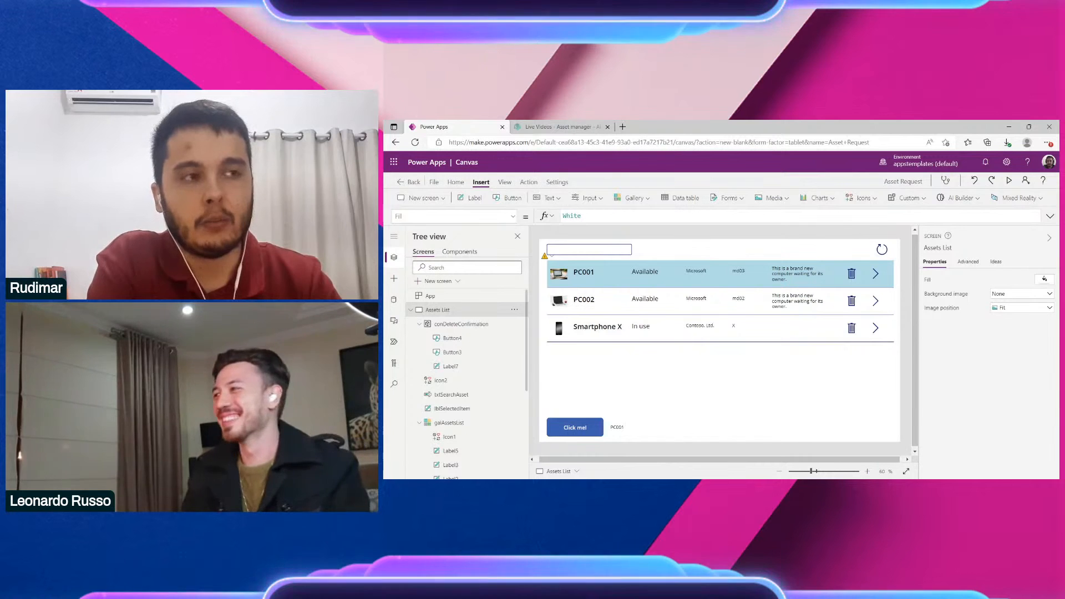
{"action": "left_click", "coordinate": [469, 327]}
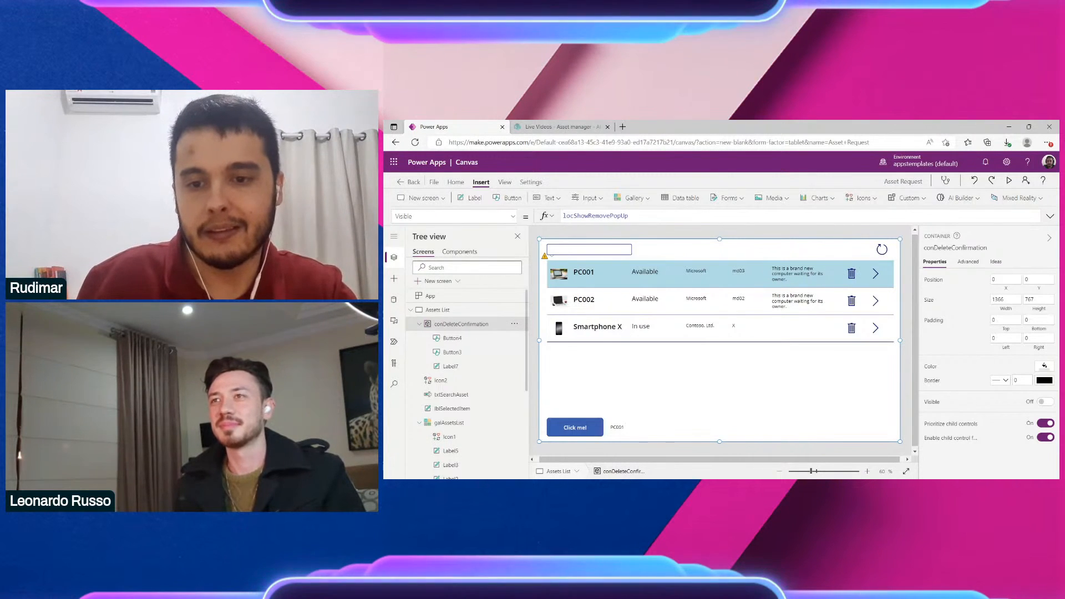
Copy the gallery trash icon's whole OnSelect formula, Remove('Asset manager', ThisItem)
{"action": "left_click", "coordinate": [851, 273]}
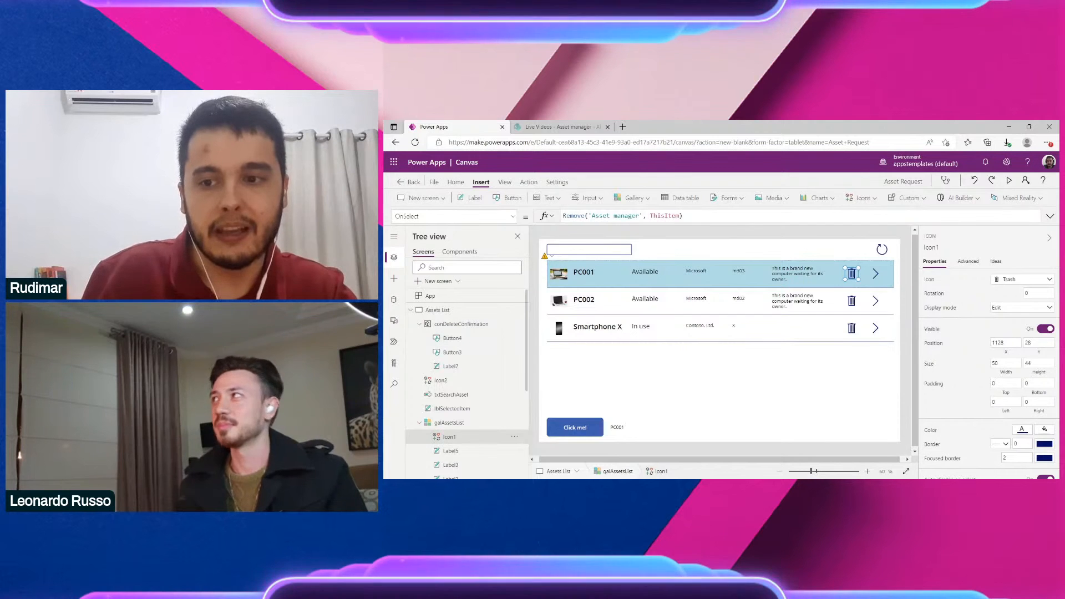
{"action": "left_click", "coordinate": [716, 217]}
{"action": "left_click_drag", "start_coordinate": [683, 216], "coordinate": [561, 216]}
{"action": "key", "text": "ctrl+c"}
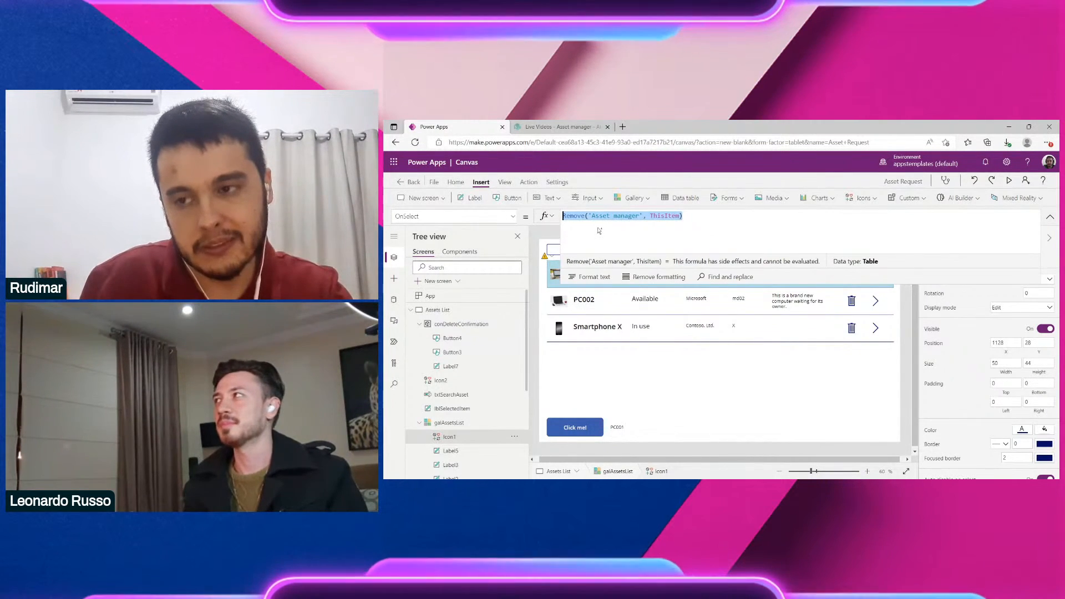
Replace the trash icon's OnSelect formula with UpdateContext({ locShowRemovePopUp: true })
{"action": "key", "text": "Delete"}
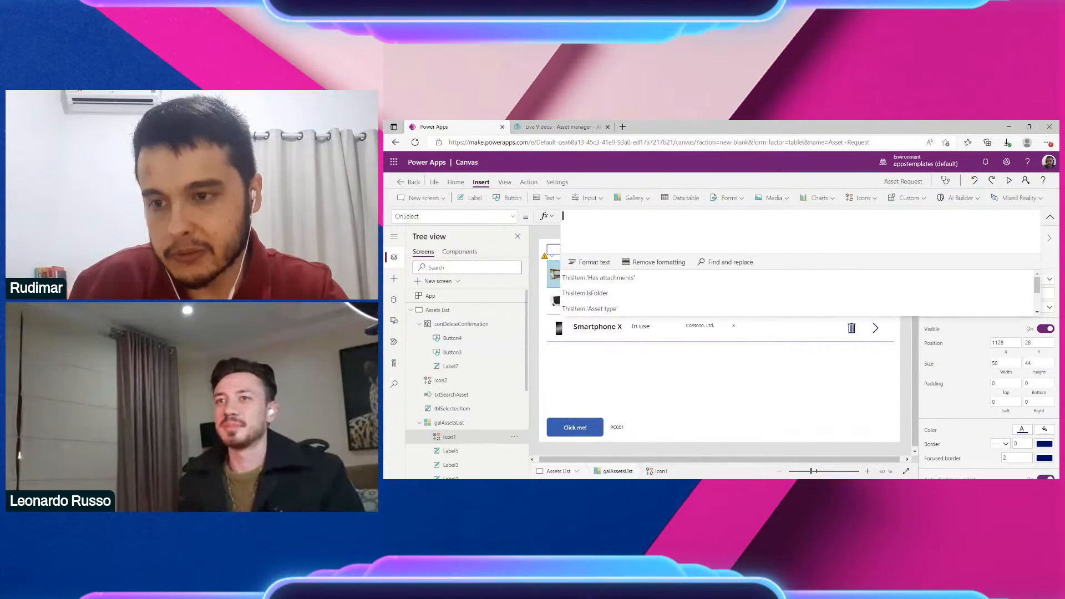
{"action": "type", "text": "UpdateContext({ locShowRemovePopUp: false })"}
{"action": "left_click", "coordinate": [650, 216]}
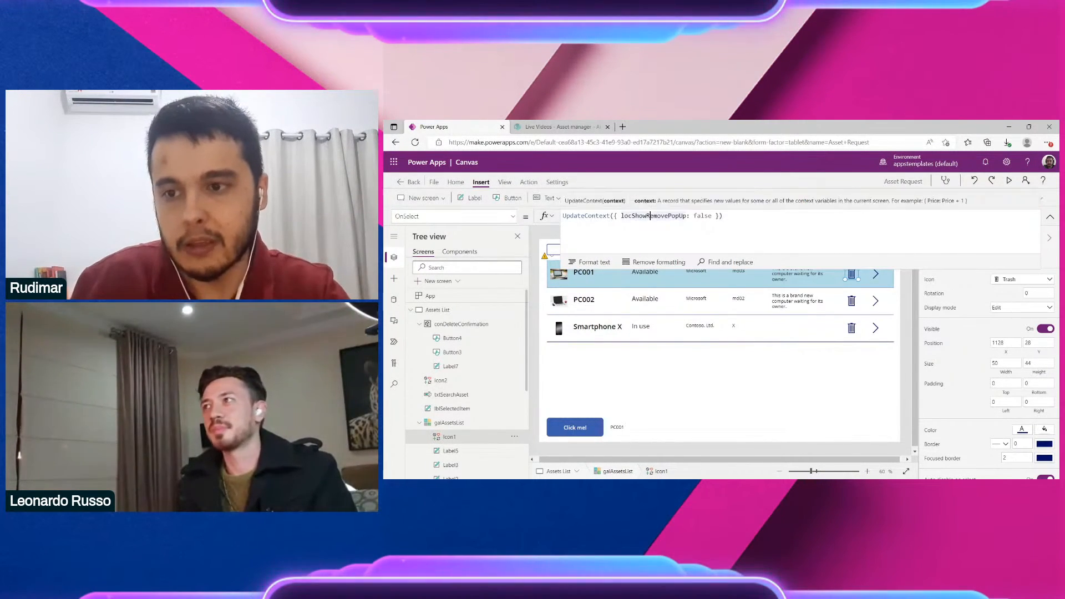
{"action": "type", "text": "true"}
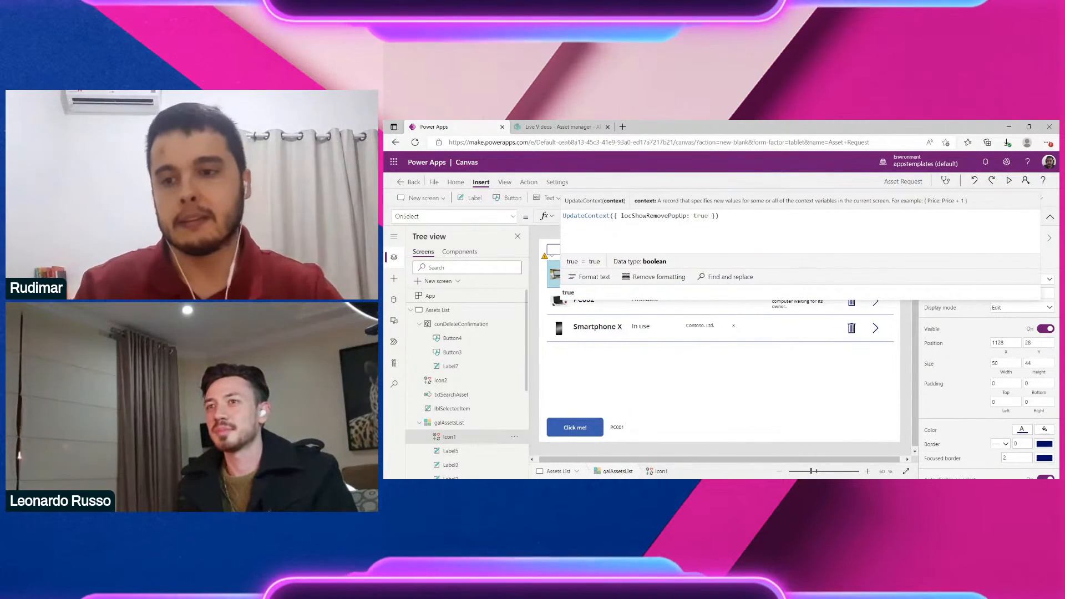
{"action": "left_click", "coordinate": [1048, 223]}
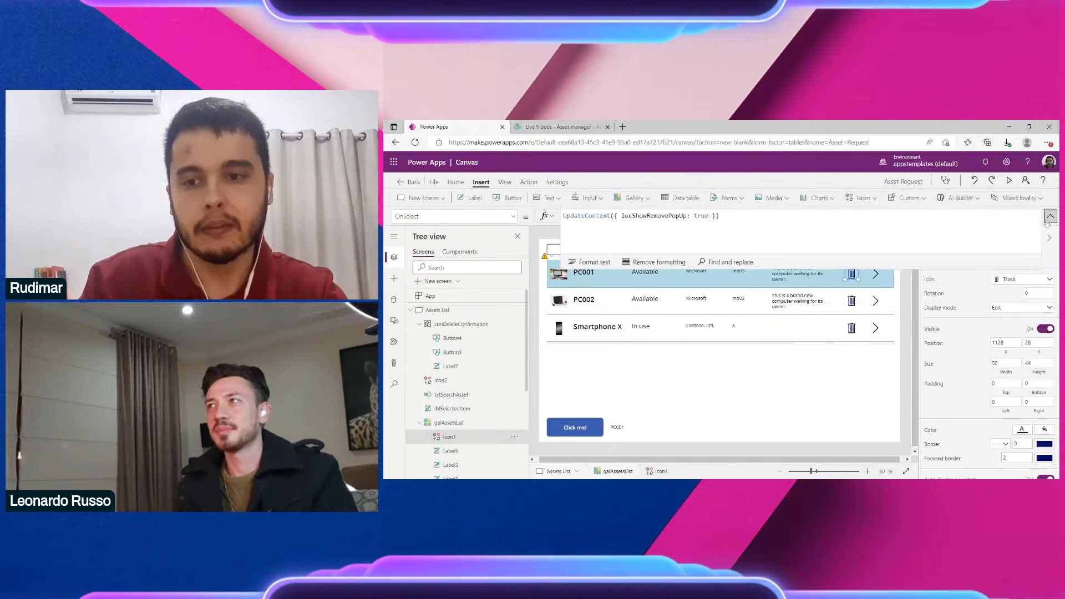
Preview the app, test the trash icon of asset PC001, and return to the editor
{"action": "left_click", "coordinate": [1010, 182]}
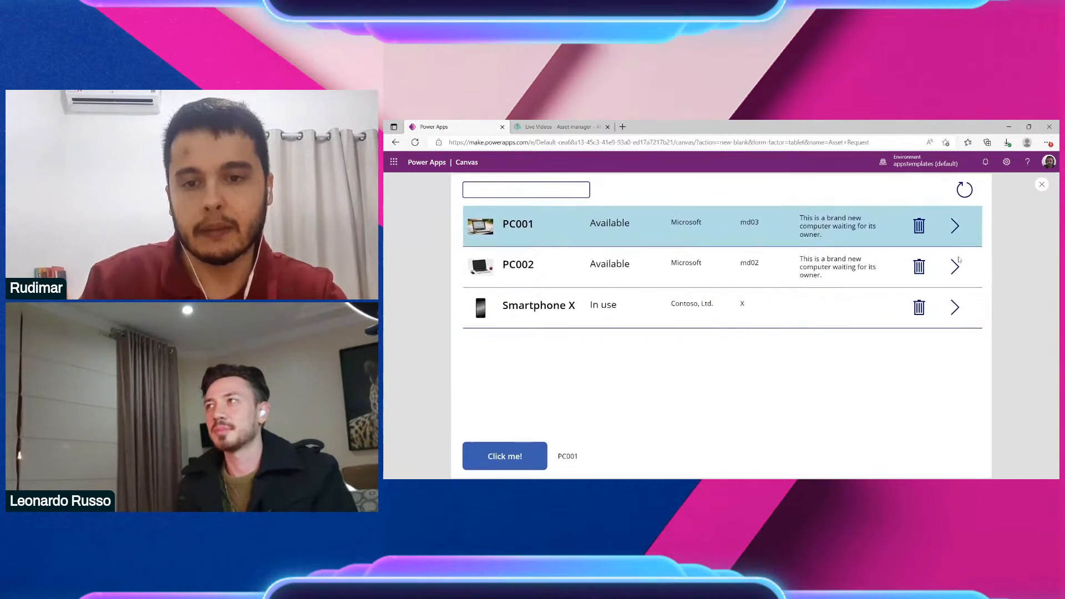
{"action": "left_click", "coordinate": [914, 228]}
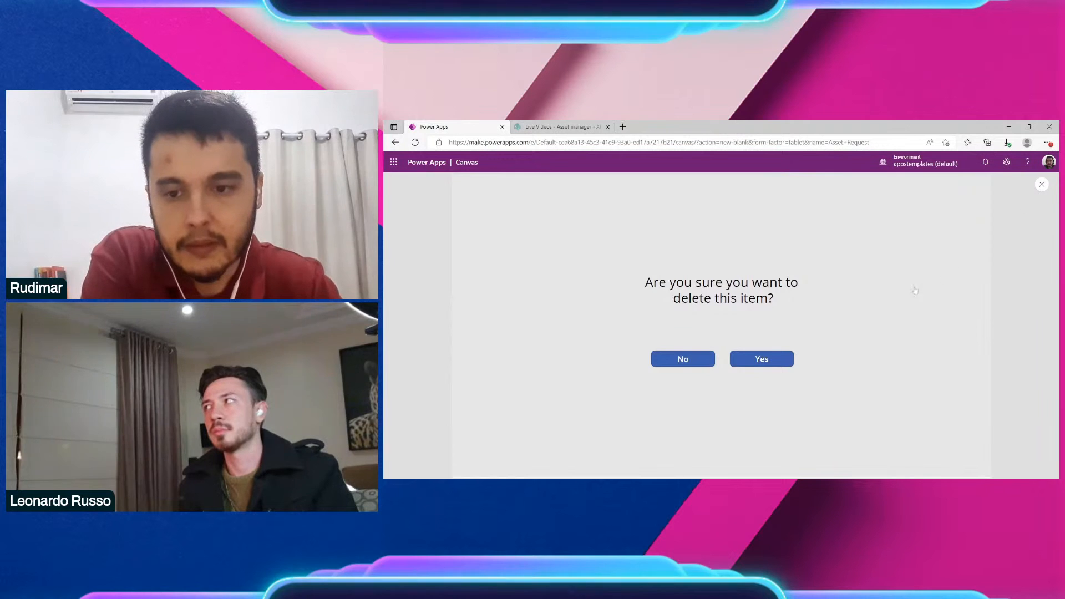
{"action": "key", "text": "Escape"}
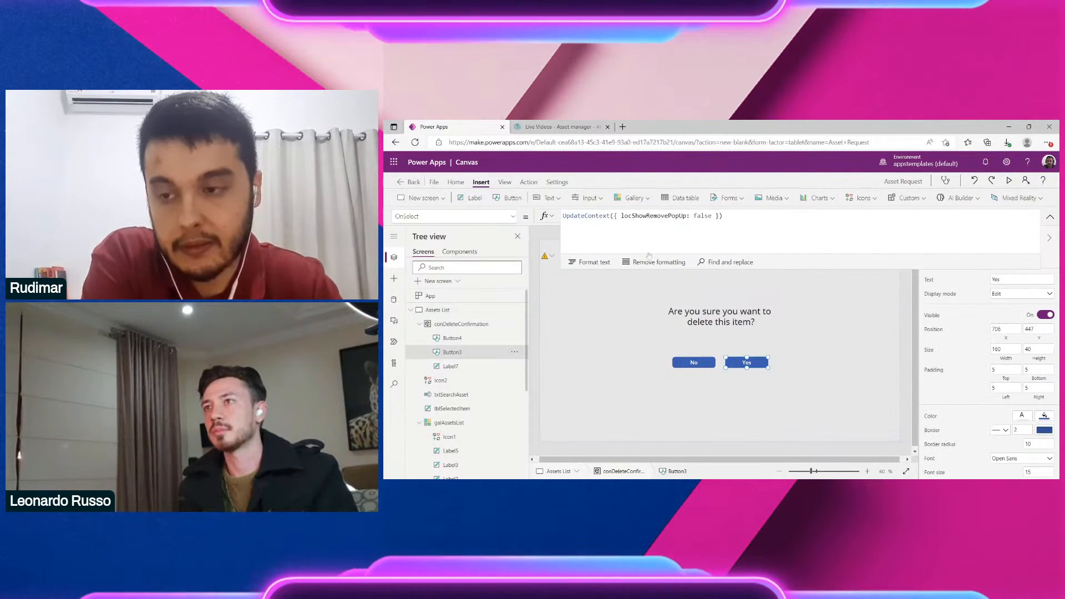
{"action": "left_click", "coordinate": [733, 218]}
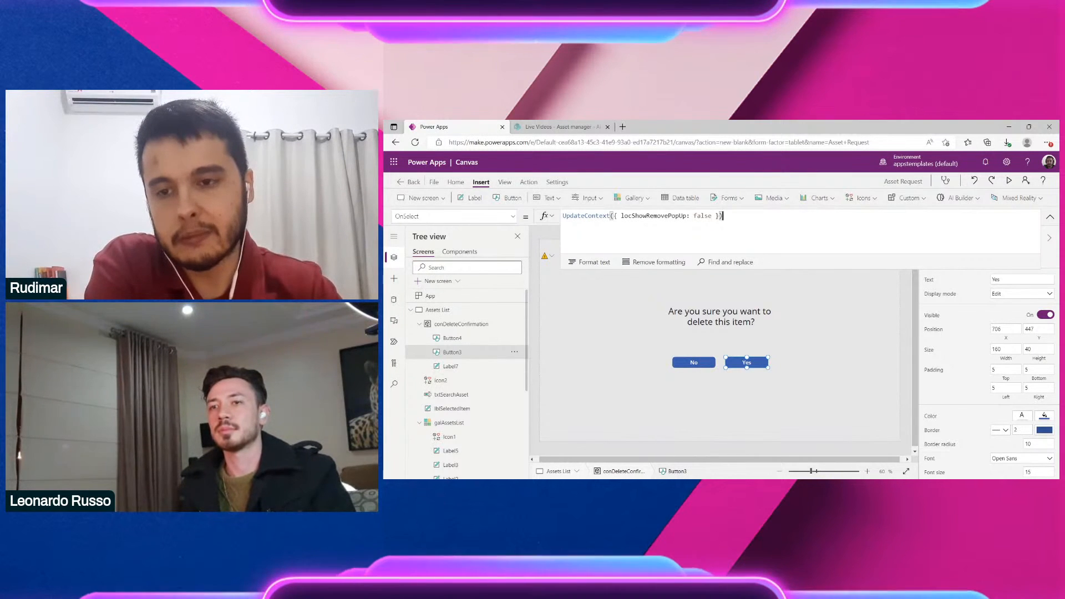
{"action": "type", "text": ";"}
{"action": "scroll", "coordinate": [738, 193], "scroll_direction": "up", "scroll_amount": 3}
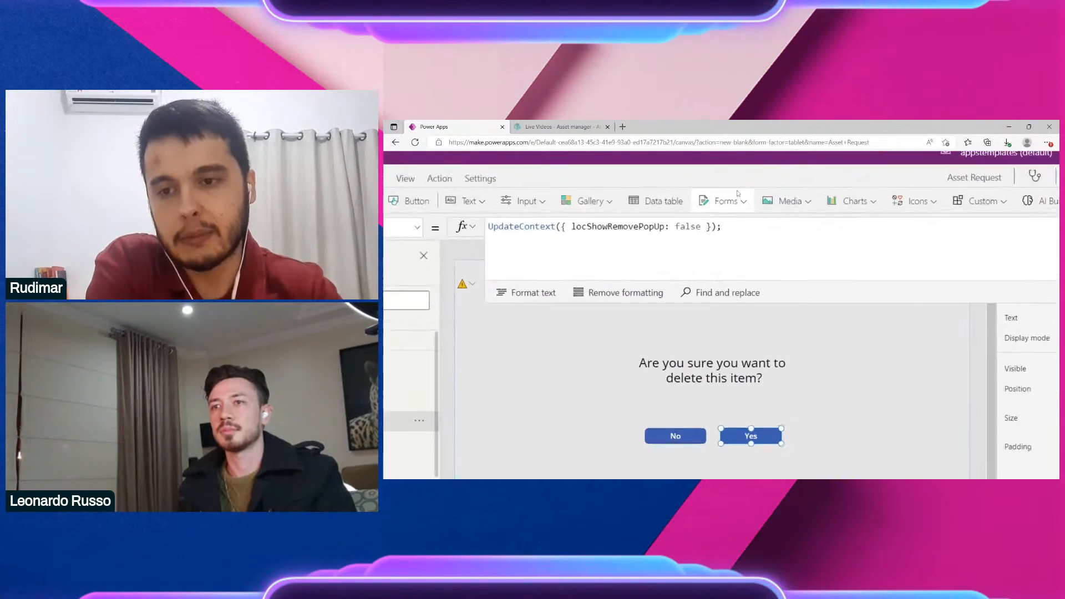
{"action": "scroll", "coordinate": [737, 193], "scroll_direction": "down", "scroll_amount": 3}
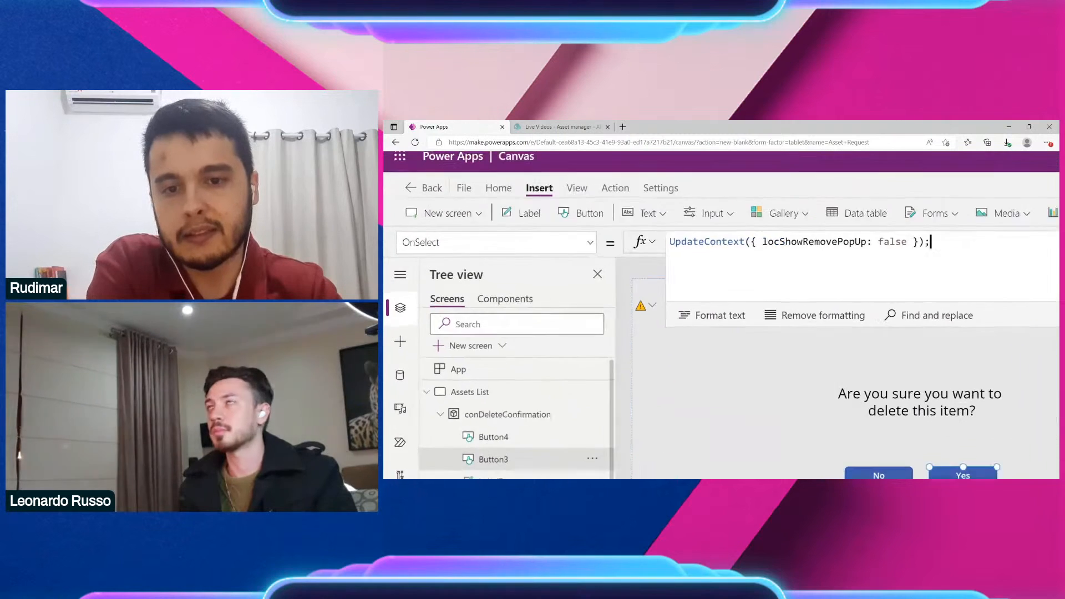
{"action": "scroll", "coordinate": [738, 217], "scroll_direction": "down", "scroll_amount": 2}
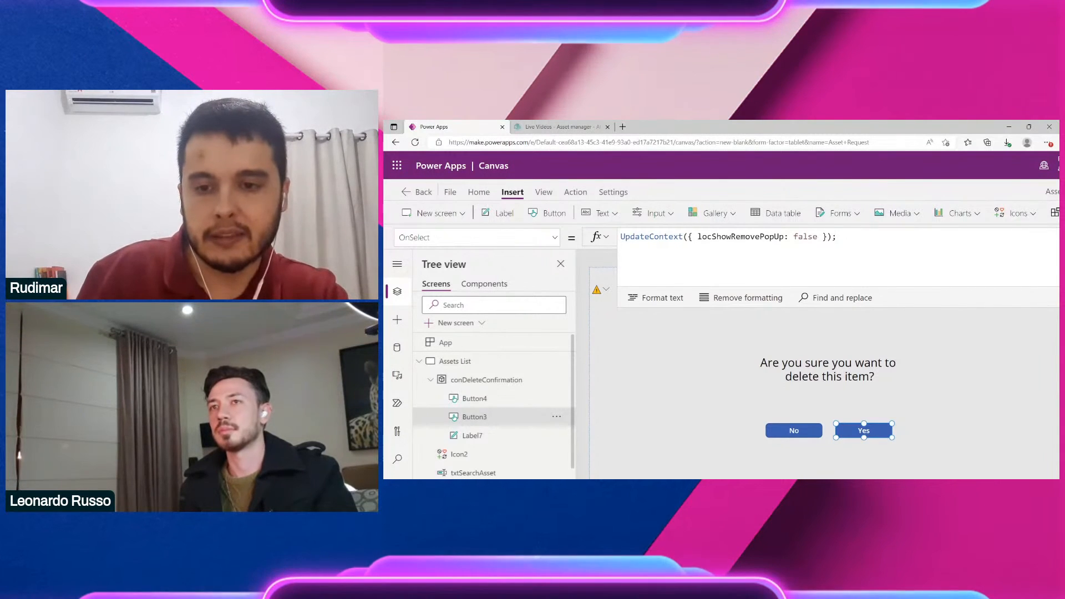
{"action": "scroll", "coordinate": [721, 333], "scroll_direction": "down", "scroll_amount": 3}
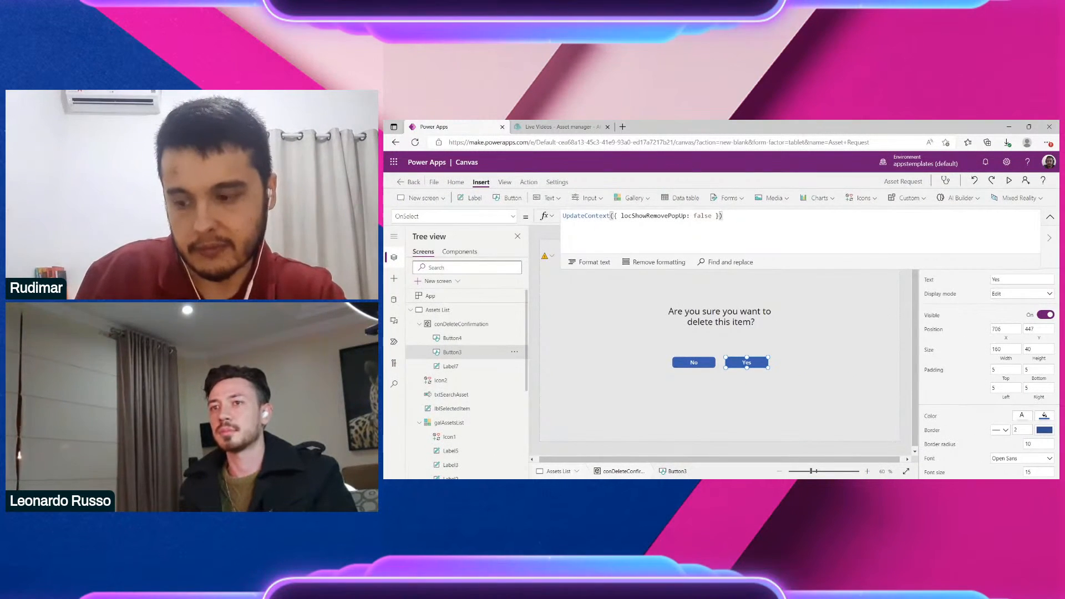
Insert the copied line Remove('Asset manager', ThisItem); above the UpdateContext call in the Yes button's OnSelect formula
{"action": "key", "text": "Home"}
{"action": "key", "text": "Return"}
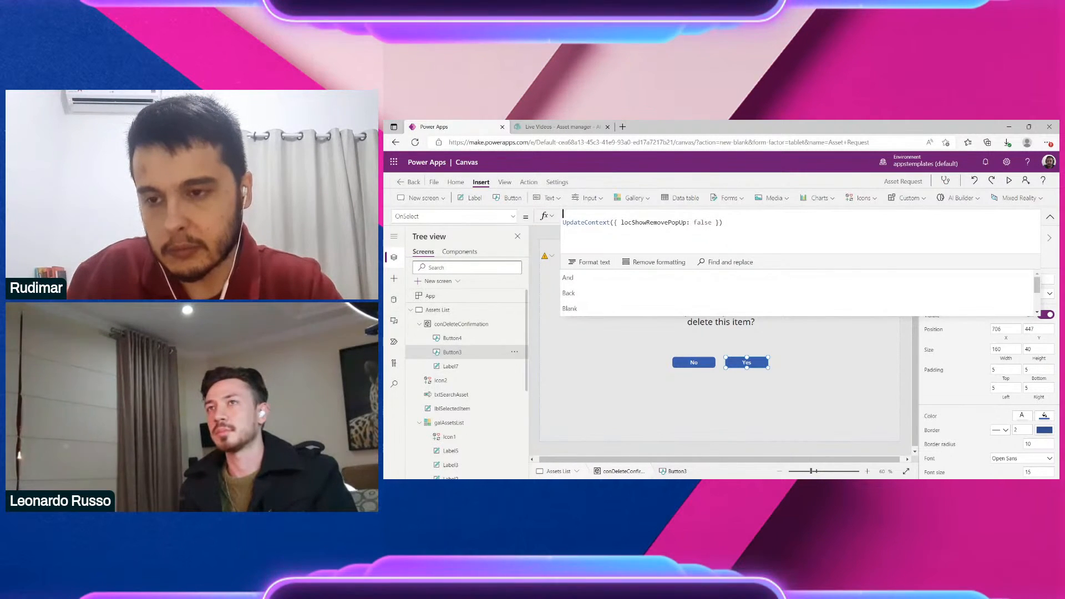
{"action": "key", "text": "ctrl+v"}
{"action": "type", "text": ";"}
Examine the ThisItem reference in the Remove line of the Yes button's OnSelect formula
{"action": "scroll", "coordinate": [652, 216], "scroll_direction": "up", "scroll_amount": 2}
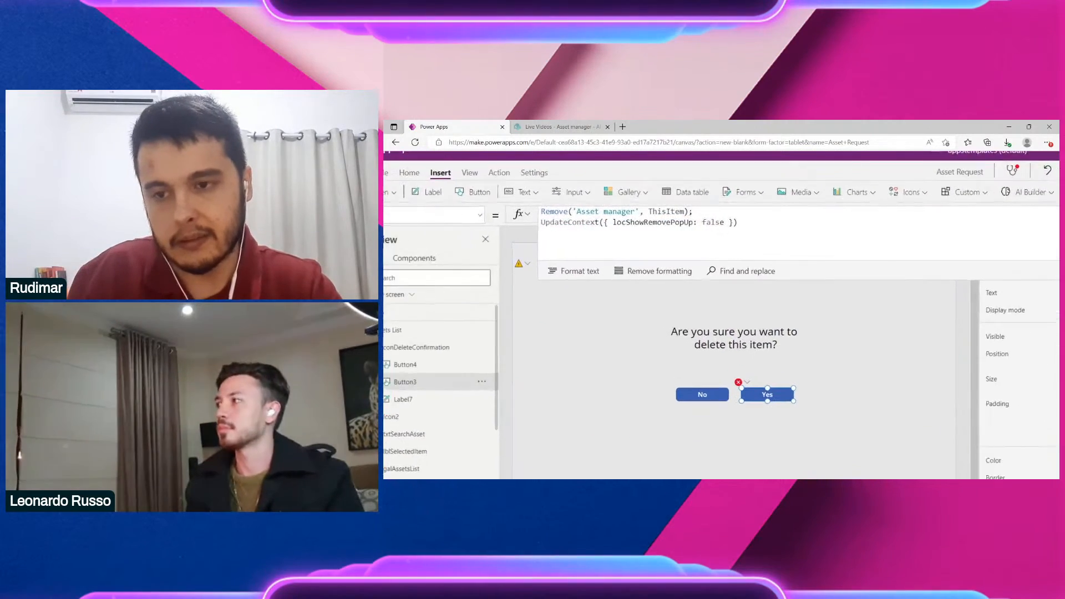
{"action": "scroll", "coordinate": [653, 220], "scroll_direction": "up", "scroll_amount": 1}
{"action": "scroll", "coordinate": [653, 221], "scroll_direction": "down", "scroll_amount": 3}
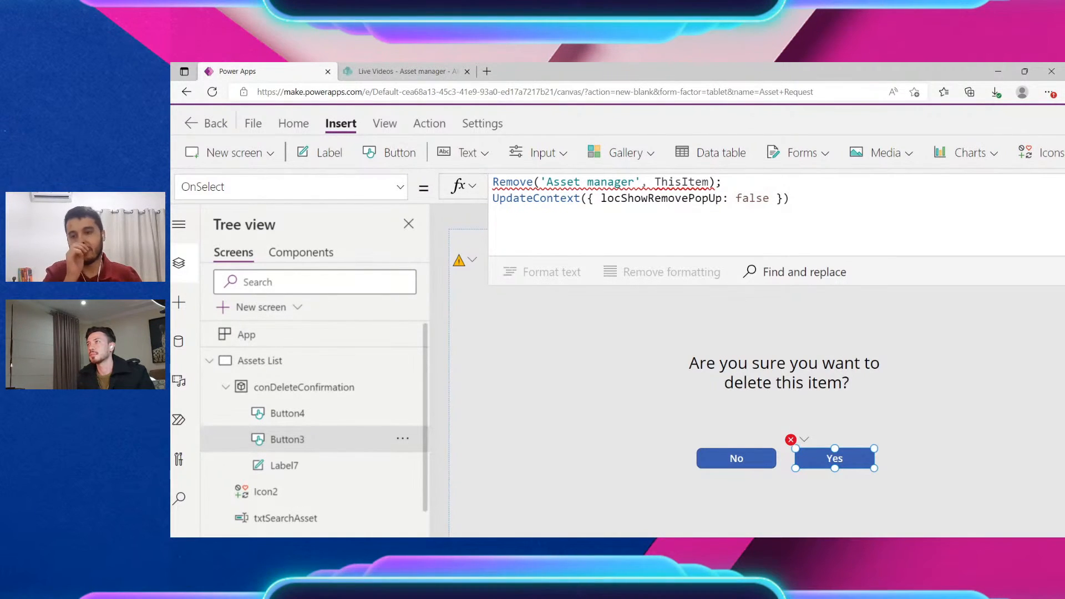
{"action": "scroll", "coordinate": [618, 321], "scroll_direction": "down", "scroll_amount": 3}
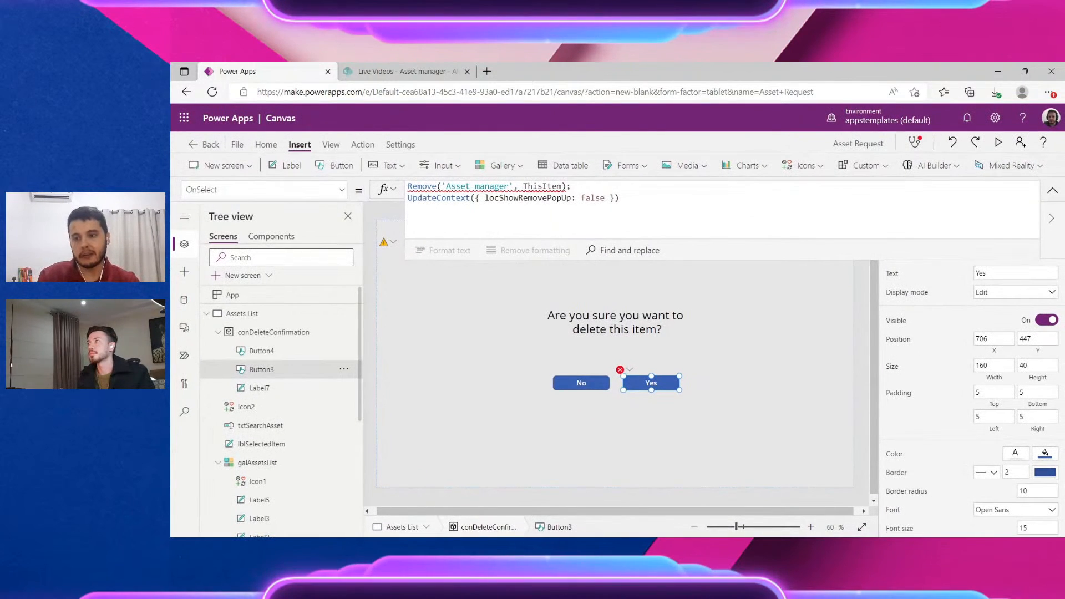
{"action": "scroll", "coordinate": [422, 189], "scroll_direction": "up", "scroll_amount": 4}
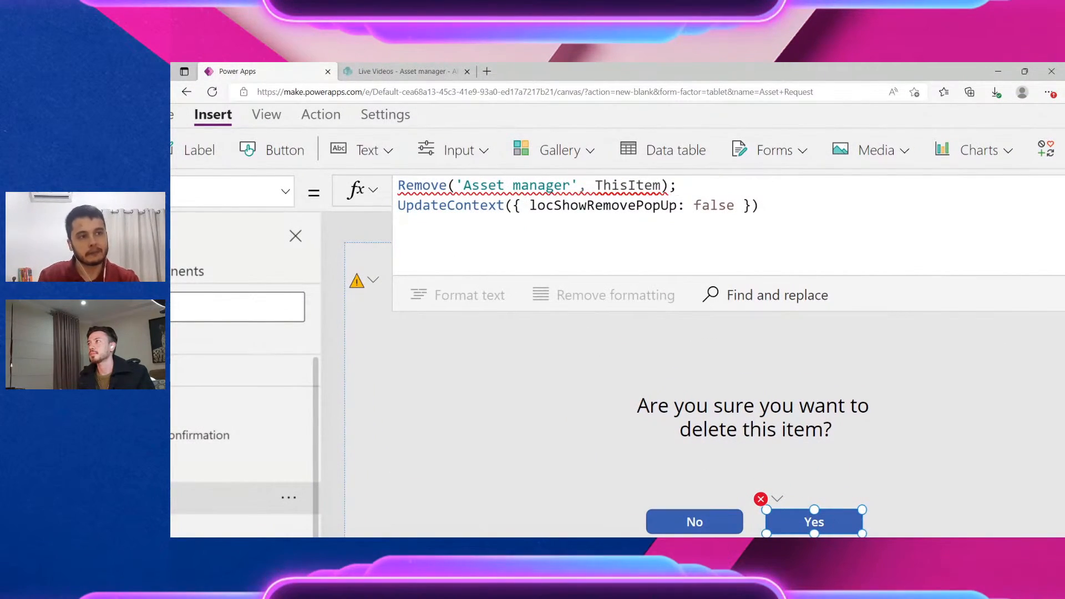
{"action": "scroll", "coordinate": [683, 188], "scroll_direction": "up", "scroll_amount": 3}
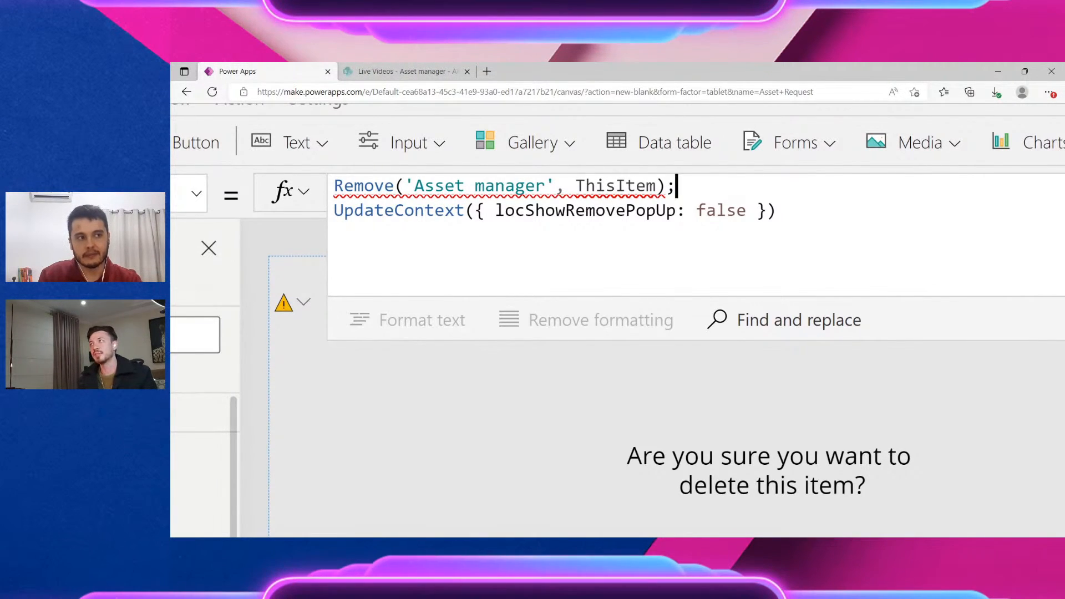
{"action": "scroll", "coordinate": [980, 219], "scroll_direction": "down", "scroll_amount": 3}
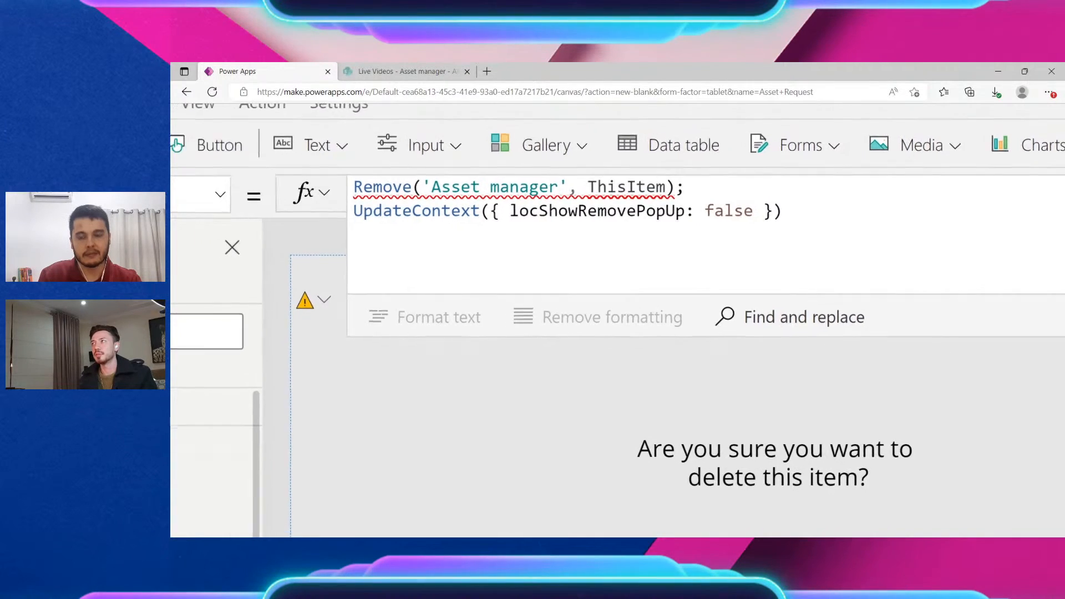
Replace ThisItem with galAssetsList.Selected in the Remove line of the Yes button's OnSelect formula
{"action": "scroll", "coordinate": [975, 214], "scroll_direction": "down", "scroll_amount": 3}
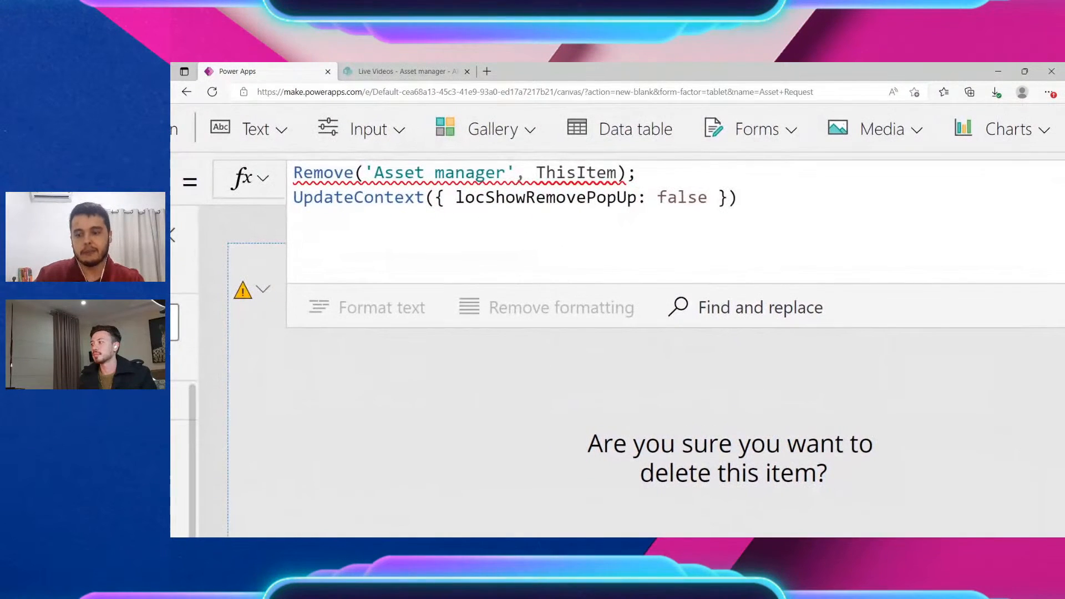
{"action": "double_click", "coordinate": [556, 173]}
{"action": "type", "text": "gal"}
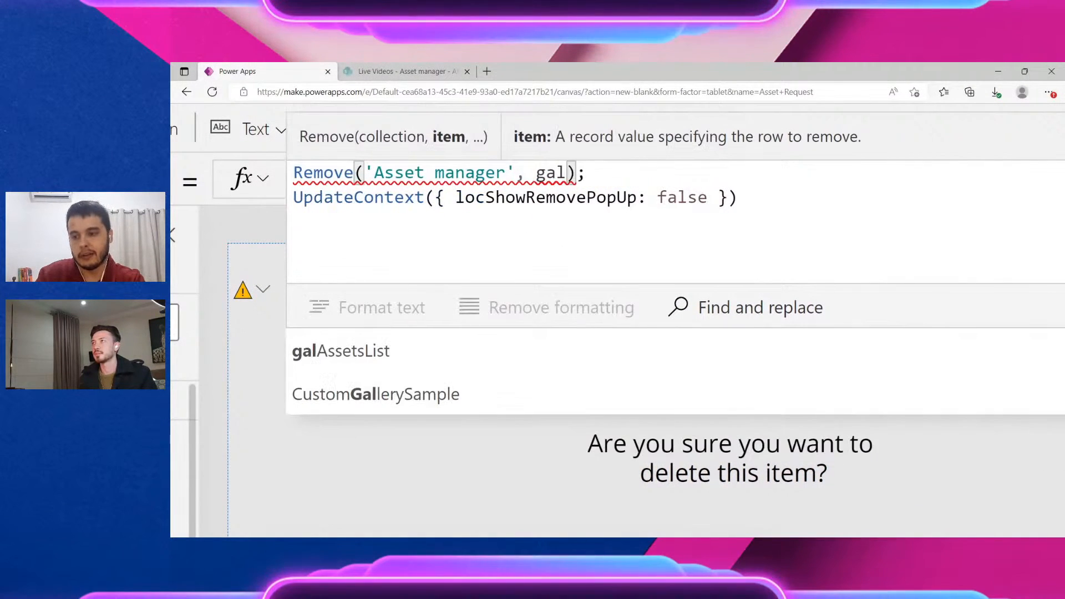
{"action": "key", "text": "Tab"}
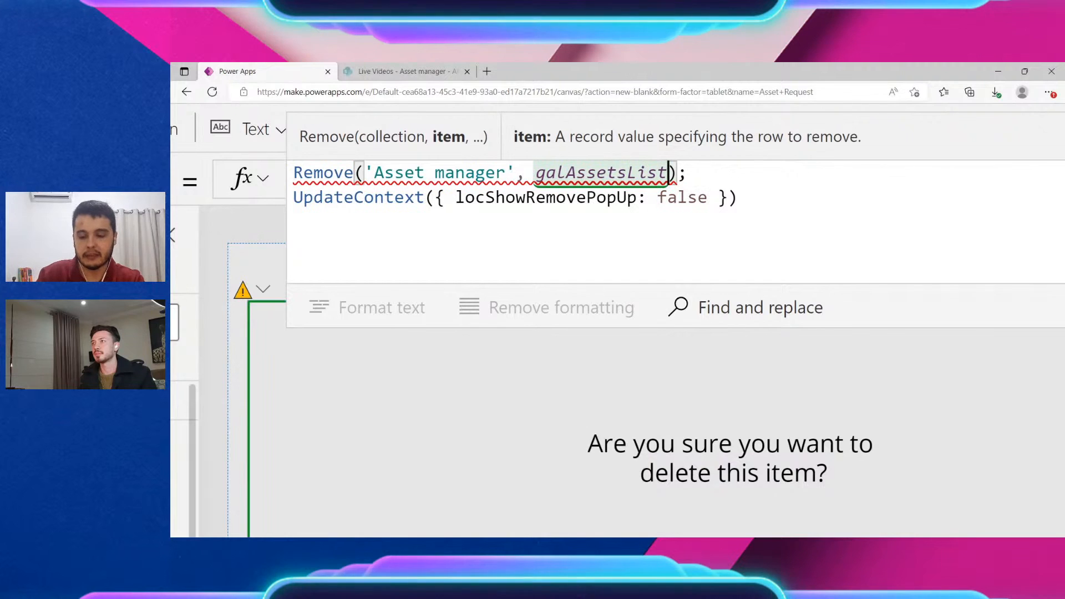
{"action": "type", "text": "."}
{"action": "key", "text": "Tab"}
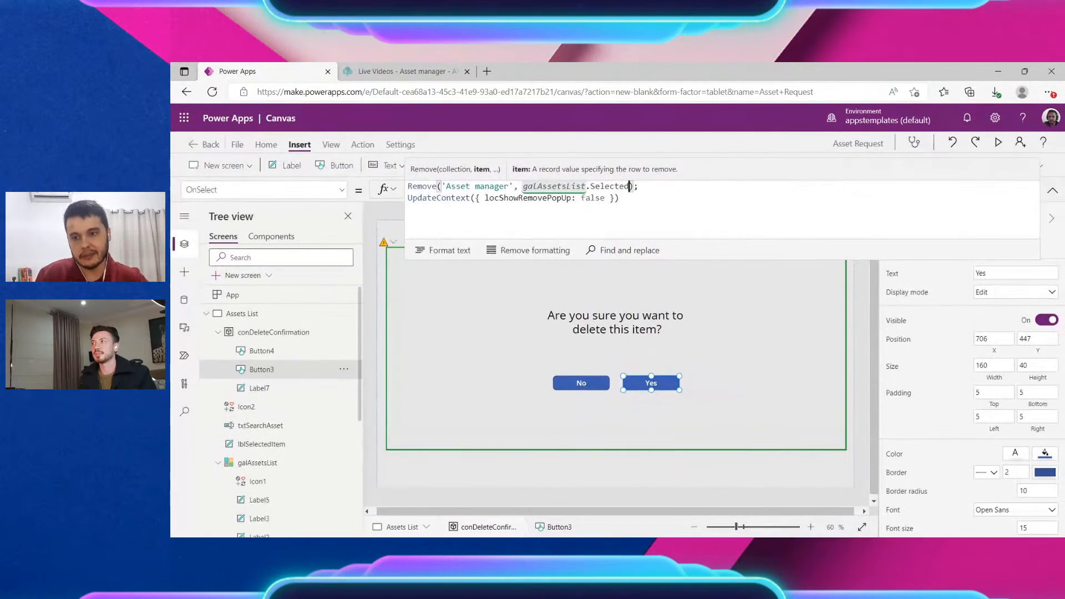
Examine the galAssetsList.Selected and 'Asset manager' arguments of the Remove call and their data types
{"action": "key", "text": "shift+Left"}
{"action": "key", "text": "shift+Left"}
{"action": "key", "text": "shift+Left"}
{"action": "key", "text": "shift+Left"}
{"action": "key", "text": "shift+Left"}
{"action": "key", "text": "shift+Left"}
{"action": "key", "text": "shift+Left"}
{"action": "key", "text": "shift+Left"}
{"action": "key", "text": "shift+Left"}
{"action": "key", "text": "shift+Left"}
{"action": "key", "text": "shift+Left"}
{"action": "key", "text": "shift+Left"}
{"action": "key", "text": "shift+Left"}
{"action": "key", "text": "shift+Left"}
{"action": "key", "text": "shift+Left"}
{"action": "key", "text": "shift+Left"}
{"action": "key", "text": "shift+Left"}
{"action": "key", "text": "shift+Left"}
{"action": "key", "text": "shift+Left"}
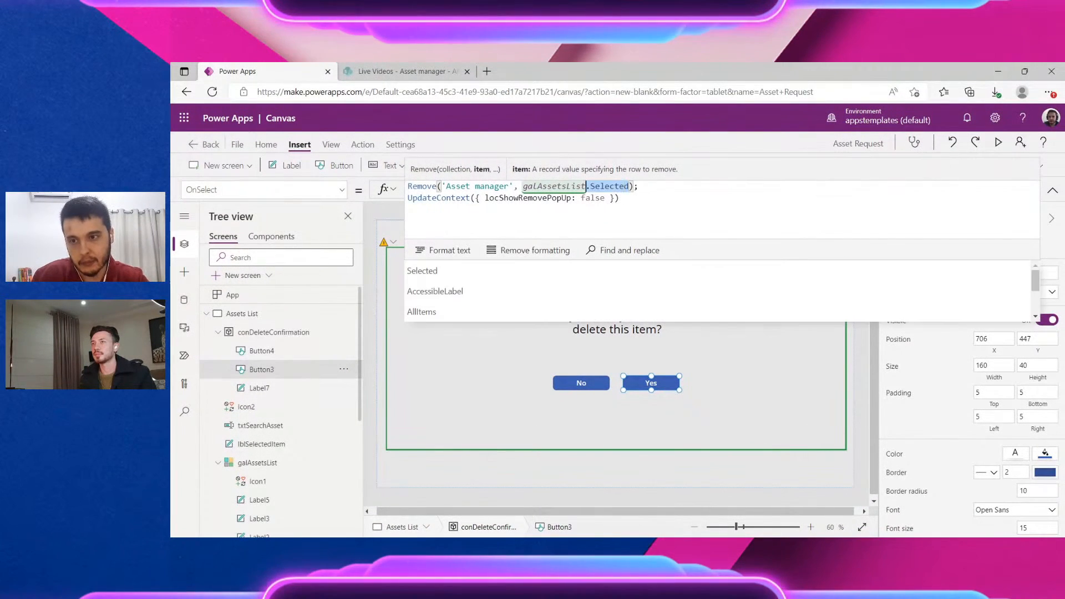
{"action": "key", "text": "shift+Left"}
{"action": "key", "text": "shift+Left"}
{"action": "key", "text": "shift+Left"}
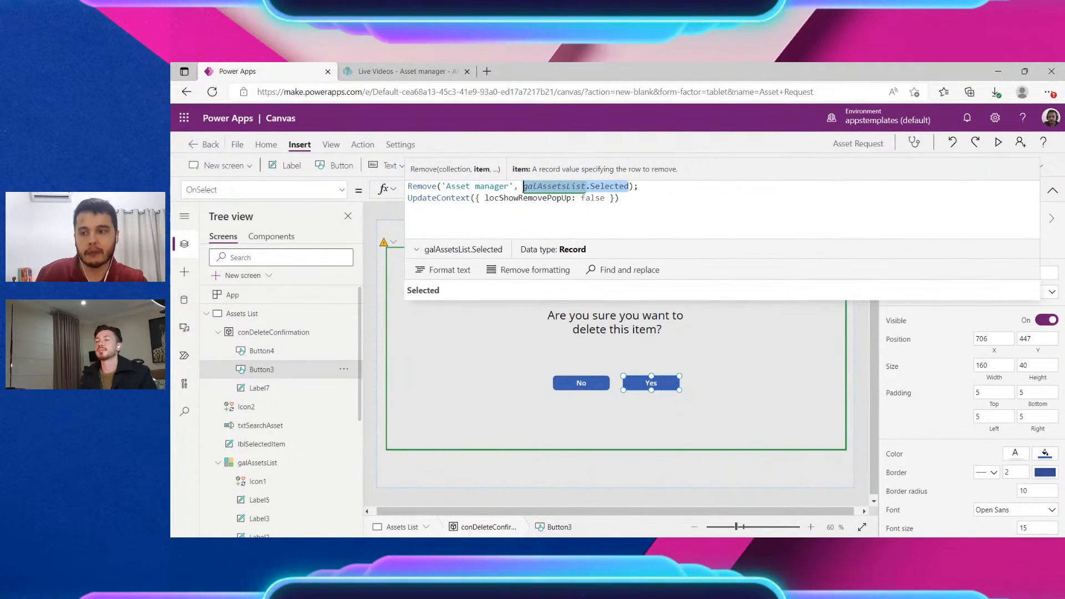
{"action": "left_click_drag", "start_coordinate": [513, 186], "coordinate": [442, 186]}
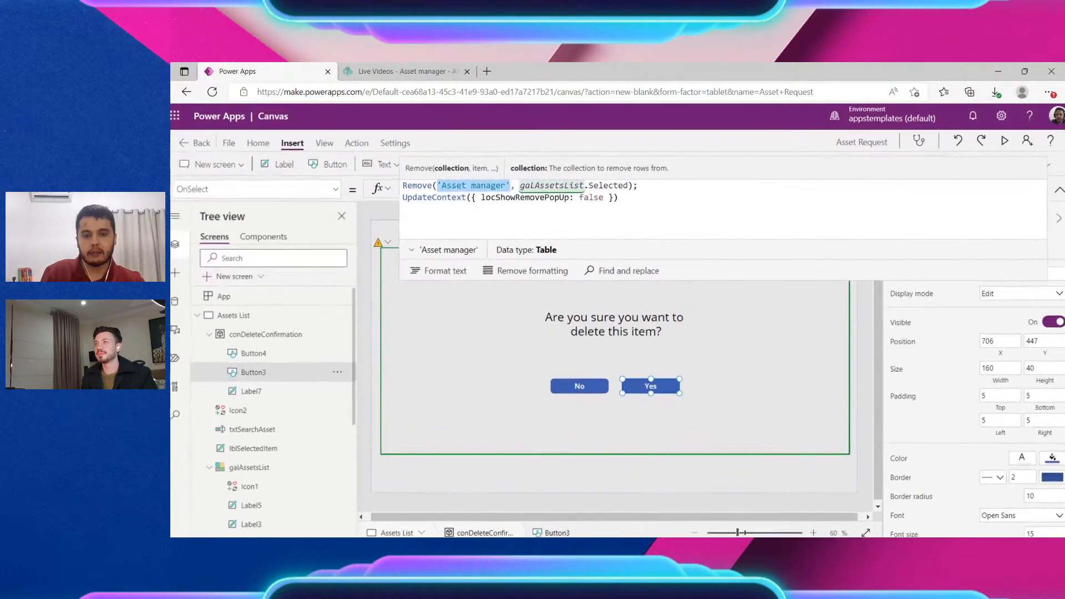
Preview the app, dismiss the open confirmation, and delete the Smartphone X asset by confirming with Yes
{"action": "left_click", "coordinate": [998, 142]}
{"action": "left_click", "coordinate": [533, 380]}
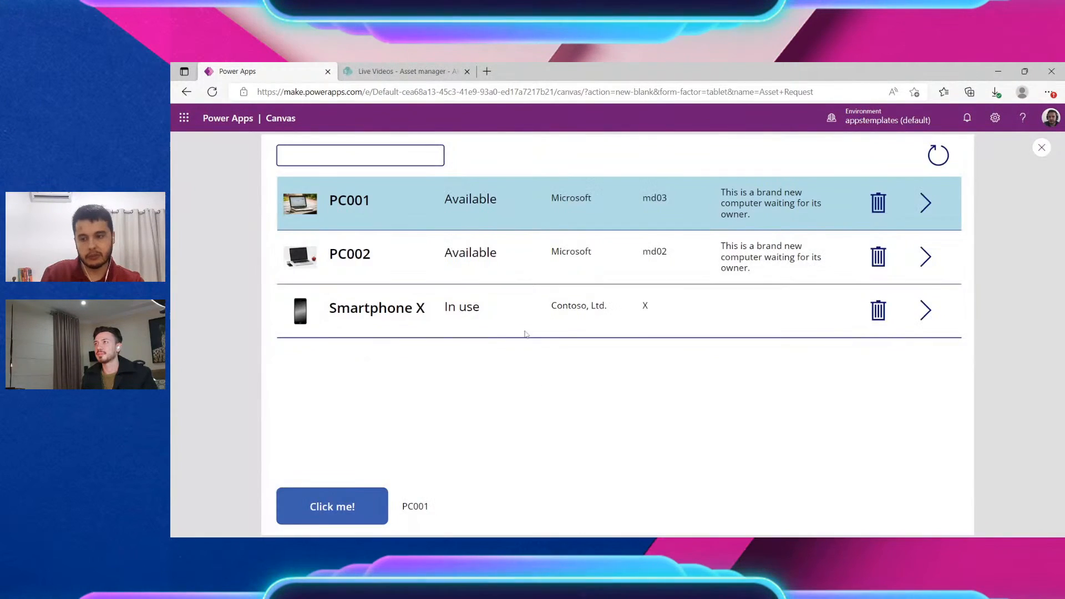
{"action": "left_click_drag", "start_coordinate": [597, 306], "coordinate": [592, 306]}
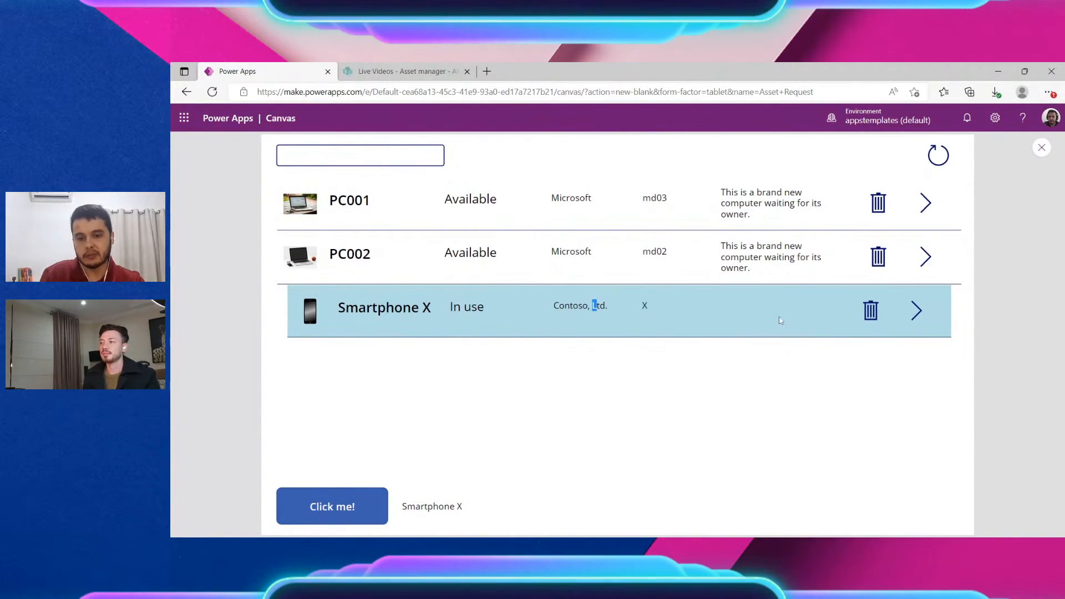
{"action": "left_click", "coordinate": [870, 310]}
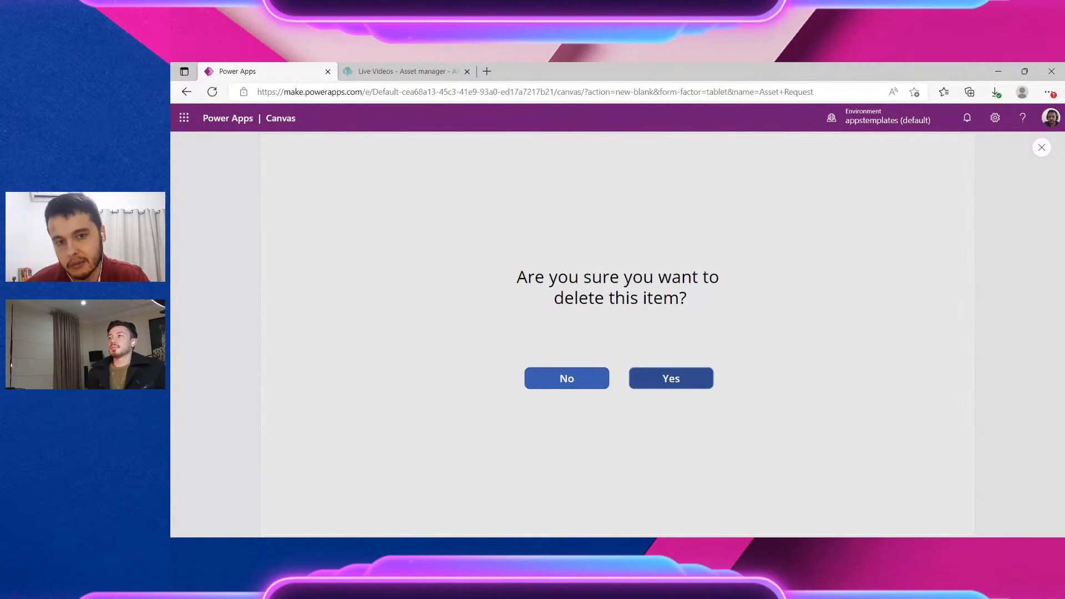
{"action": "left_click", "coordinate": [668, 382]}
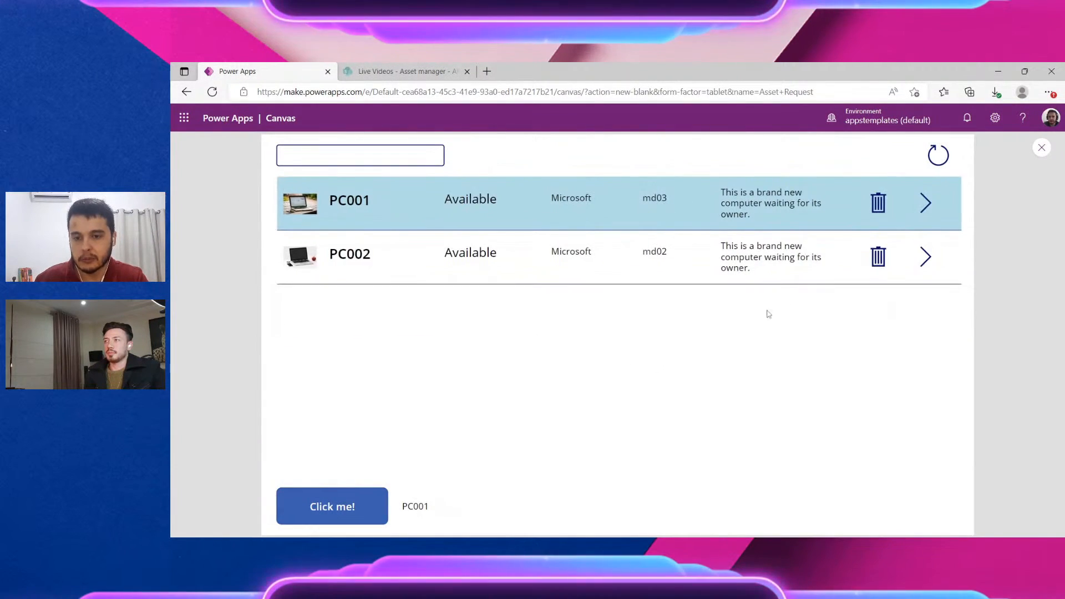
Test the delete confirmation for asset PC001, declining with No, reopen it, and return to the editor
{"action": "left_click", "coordinate": [879, 203]}
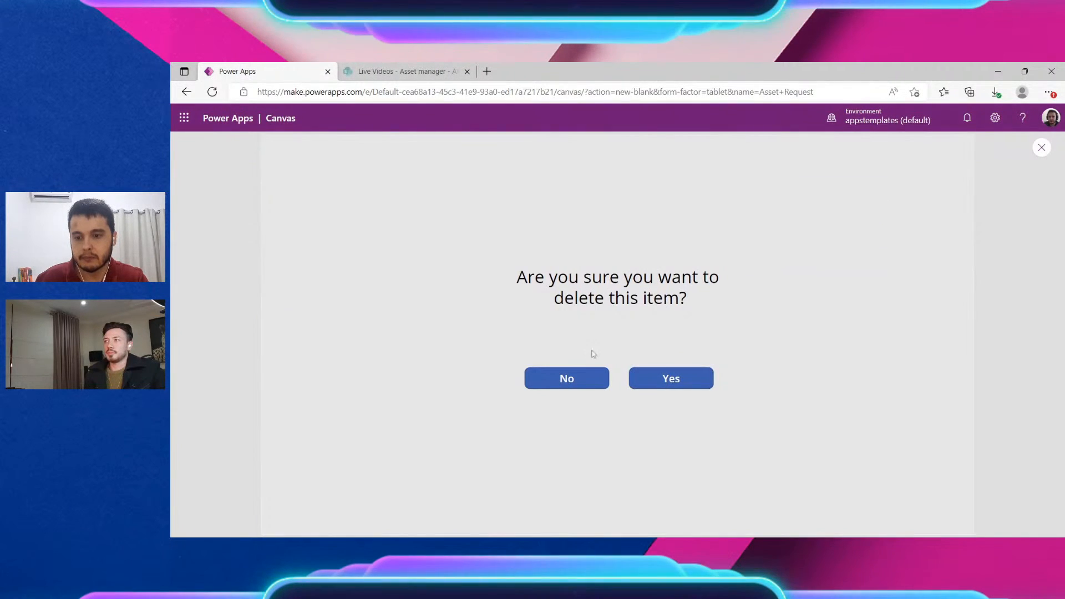
{"action": "left_click", "coordinate": [549, 381]}
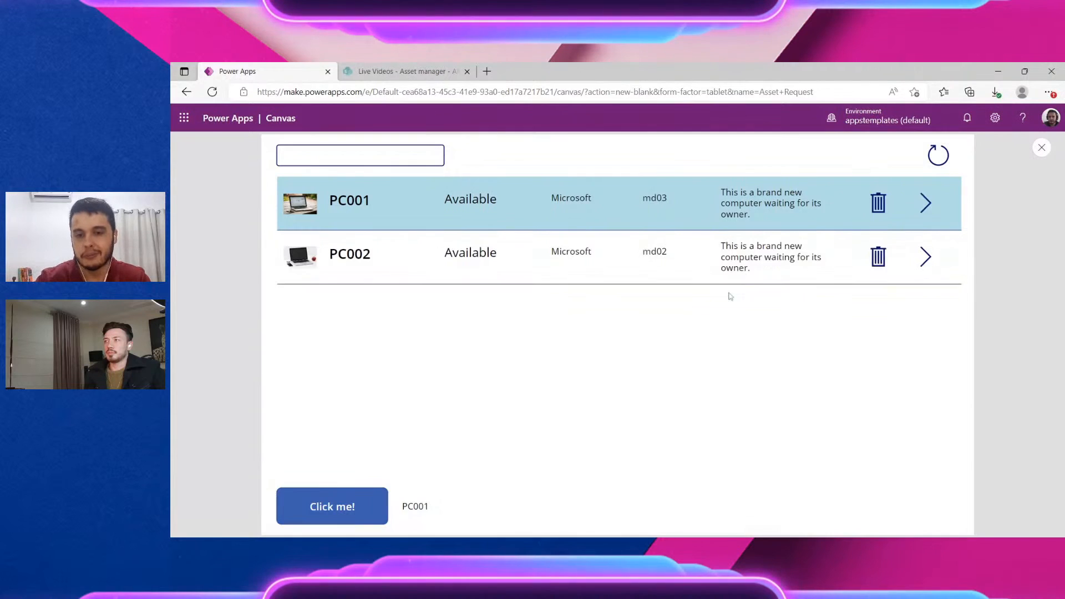
{"action": "left_click", "coordinate": [879, 212]}
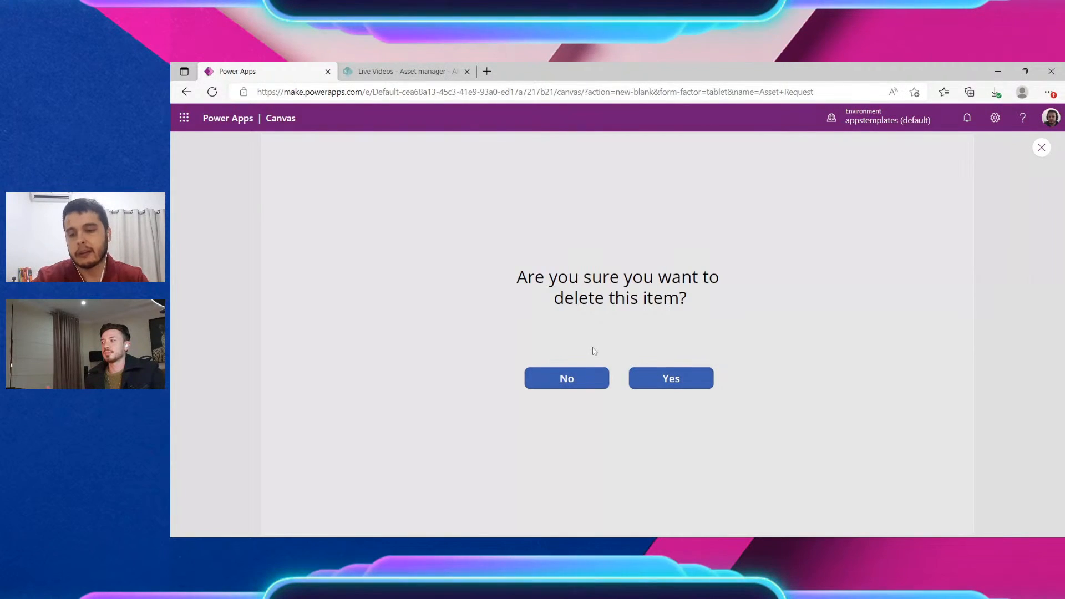
{"action": "left_click_drag", "start_coordinate": [517, 272], "coordinate": [704, 304]}
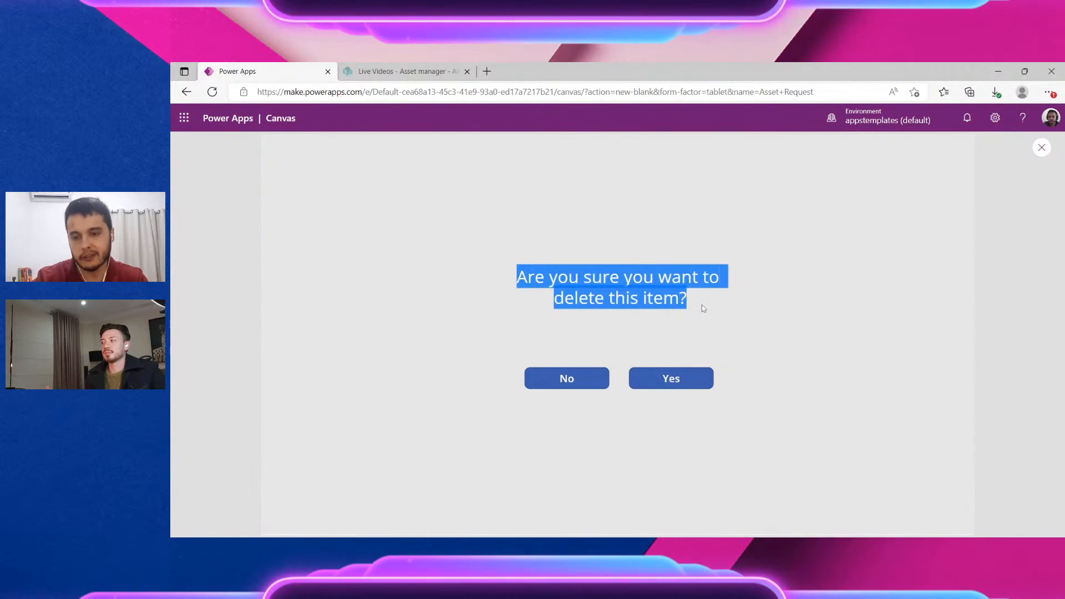
{"action": "left_click", "coordinate": [700, 306]}
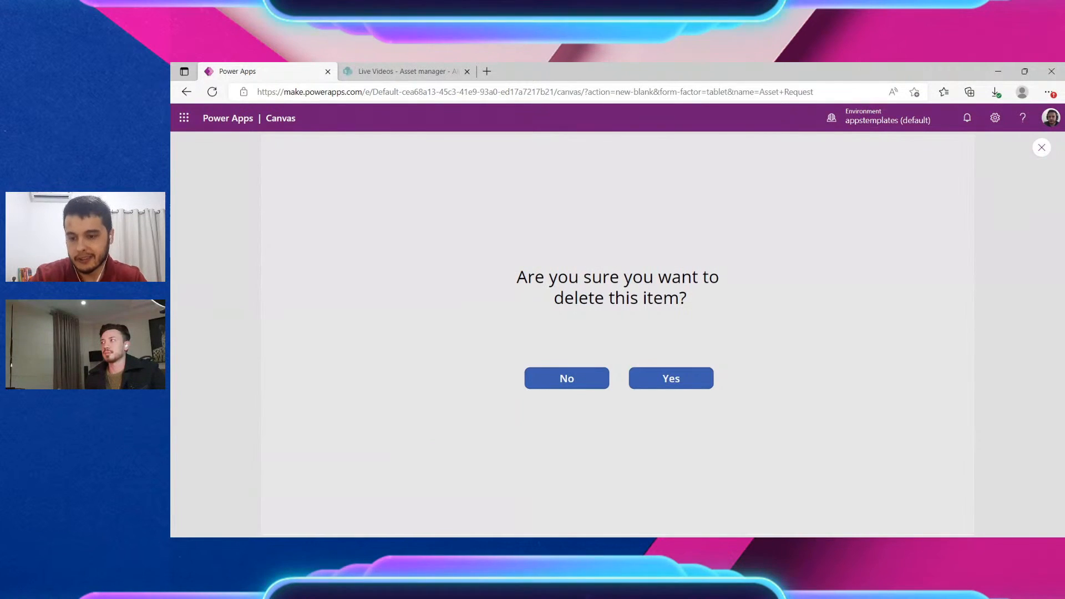
{"action": "left_click", "coordinate": [594, 376]}
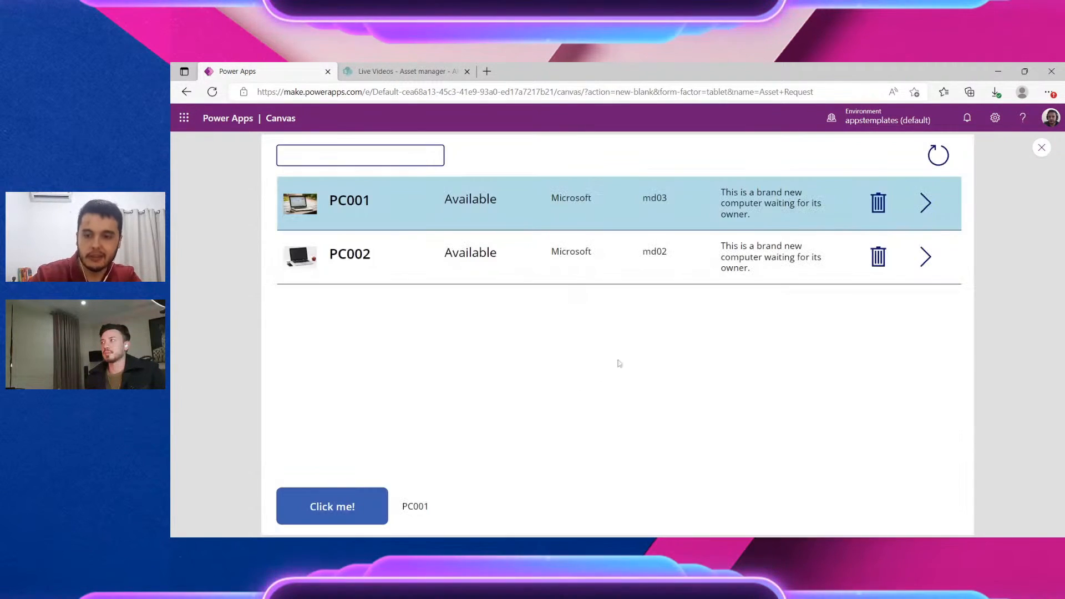
{"action": "left_click", "coordinate": [894, 274]}
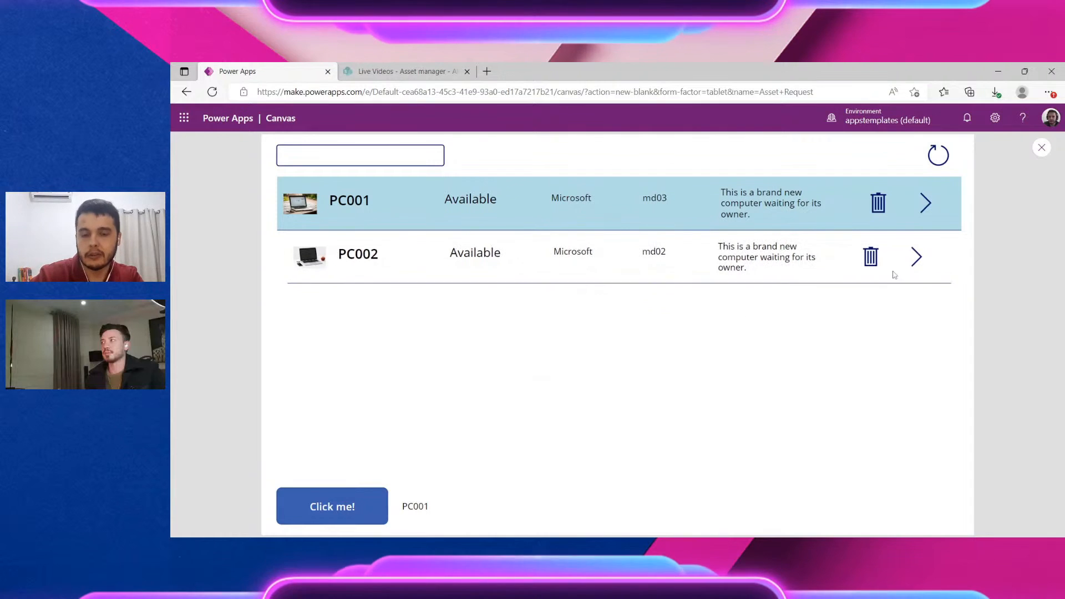
{"action": "left_click", "coordinate": [875, 203]}
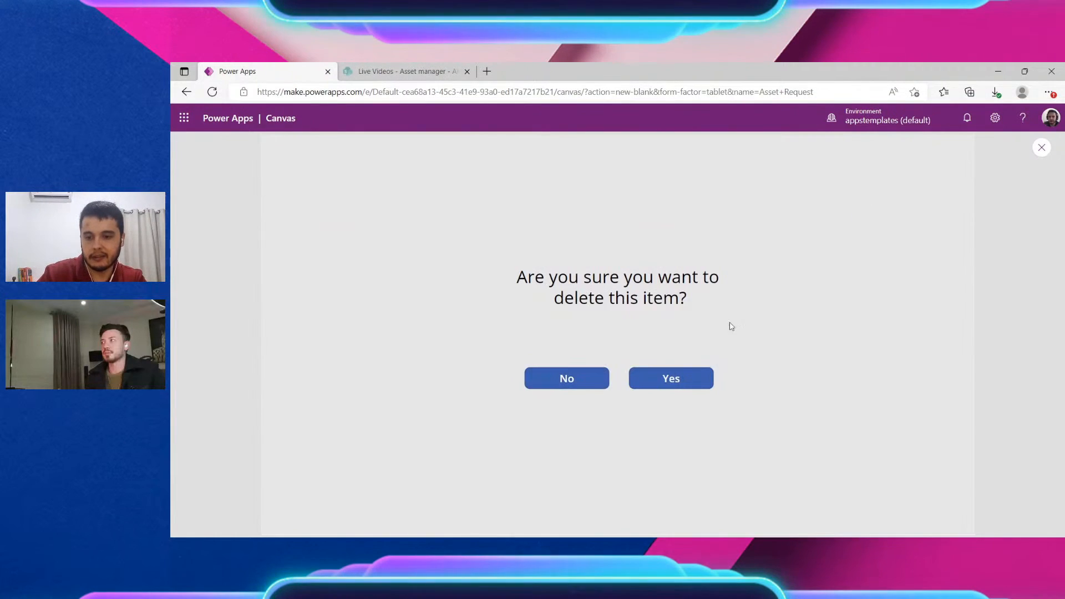
{"action": "key", "text": "Escape"}
Replace galAssetsList.Selected with locSelectedAsset in the Yes button's Remove line and copy the variable name
{"action": "left_click", "coordinate": [649, 382]}
{"action": "left_click_drag", "start_coordinate": [523, 187], "coordinate": [629, 186]}
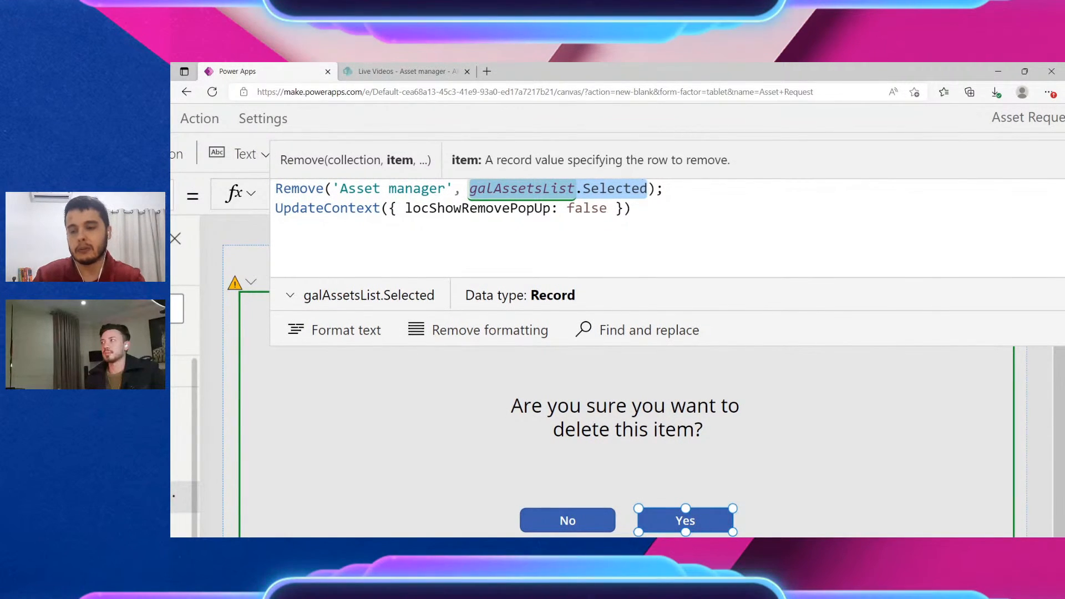
{"action": "type", "text": "lo"}
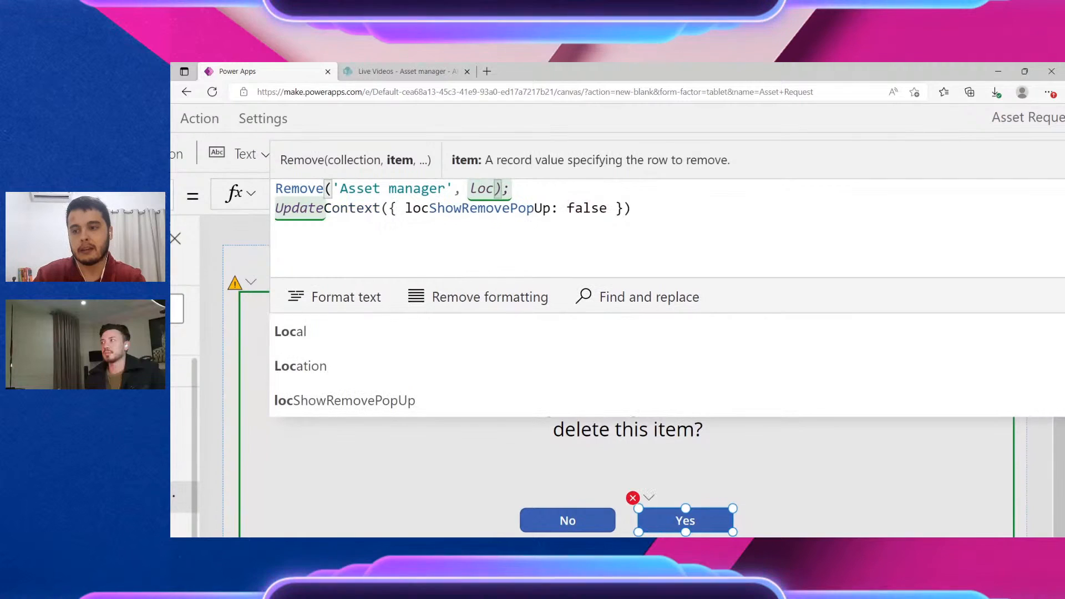
{"action": "type", "text": "Asset"}
{"action": "key", "text": "Left"}
{"action": "key", "text": "Left"}
{"action": "key", "text": "Left"}
{"action": "key", "text": "Left"}
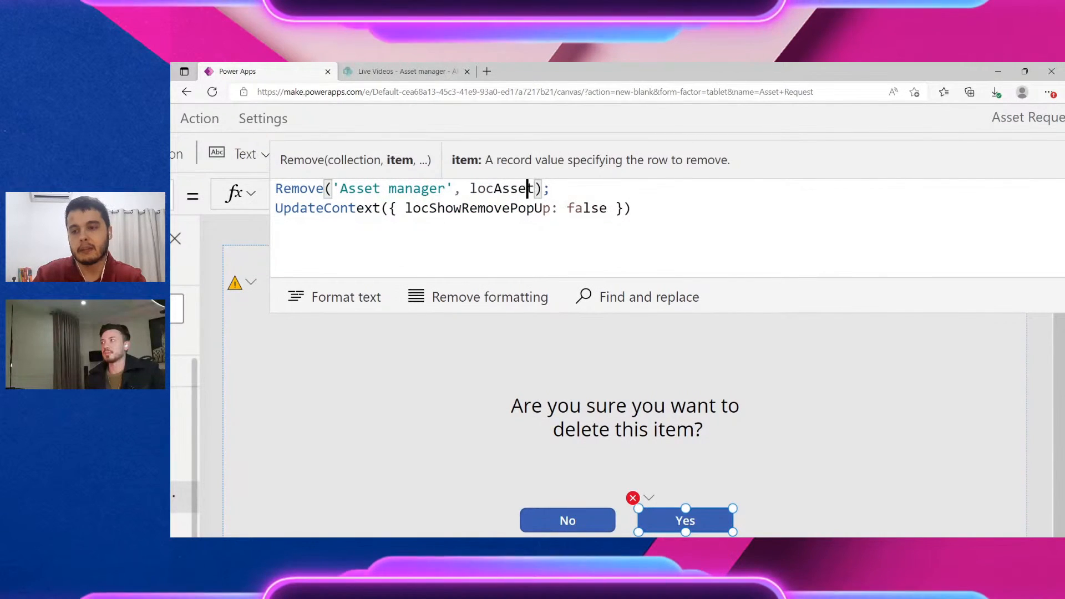
{"action": "type", "text": "Selected"}
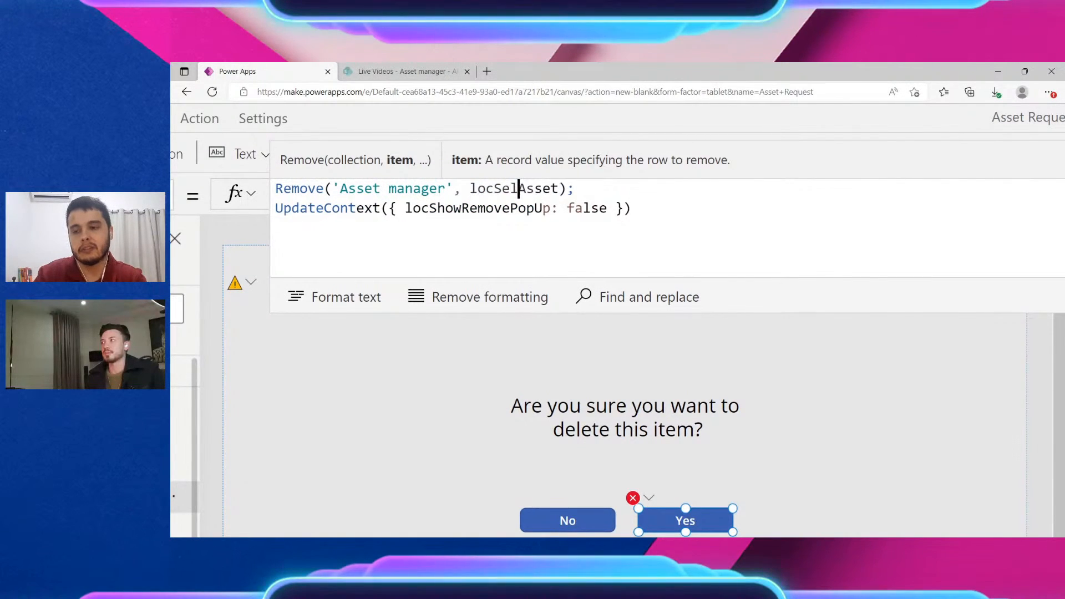
{"action": "double_click", "coordinate": [559, 189]}
{"action": "key", "text": "ctrl+c"}
{"action": "scroll", "coordinate": [600, 187], "scroll_direction": "down", "scroll_amount": 5}
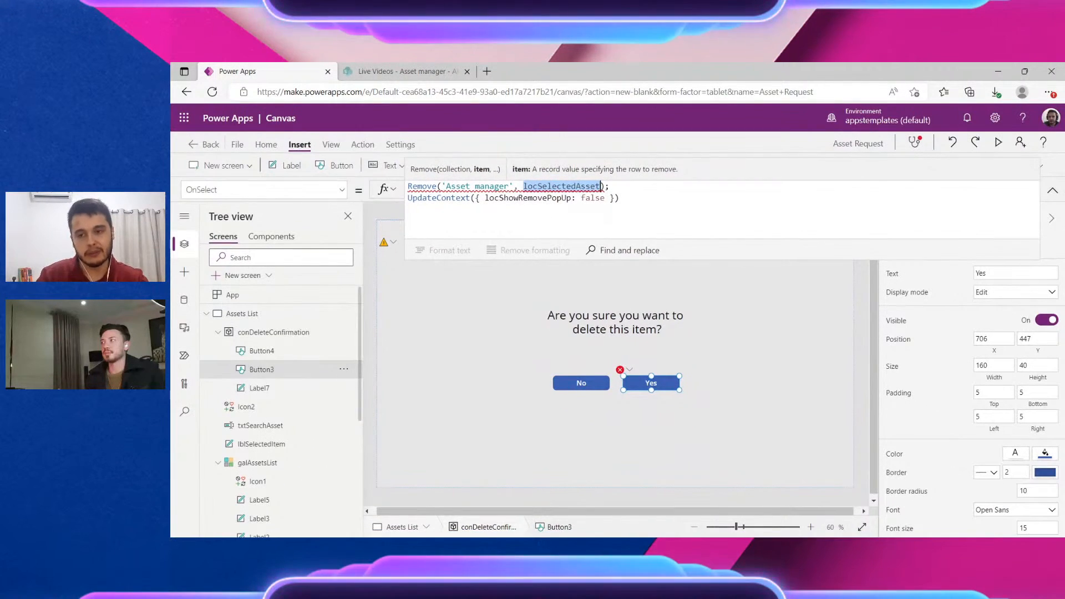
Close the confirmation pop-up and add locSelectedAsset: ThisItem to the UpdateContext record in the trash icon's OnSelect formula
{"action": "left_click", "coordinate": [1052, 191]}
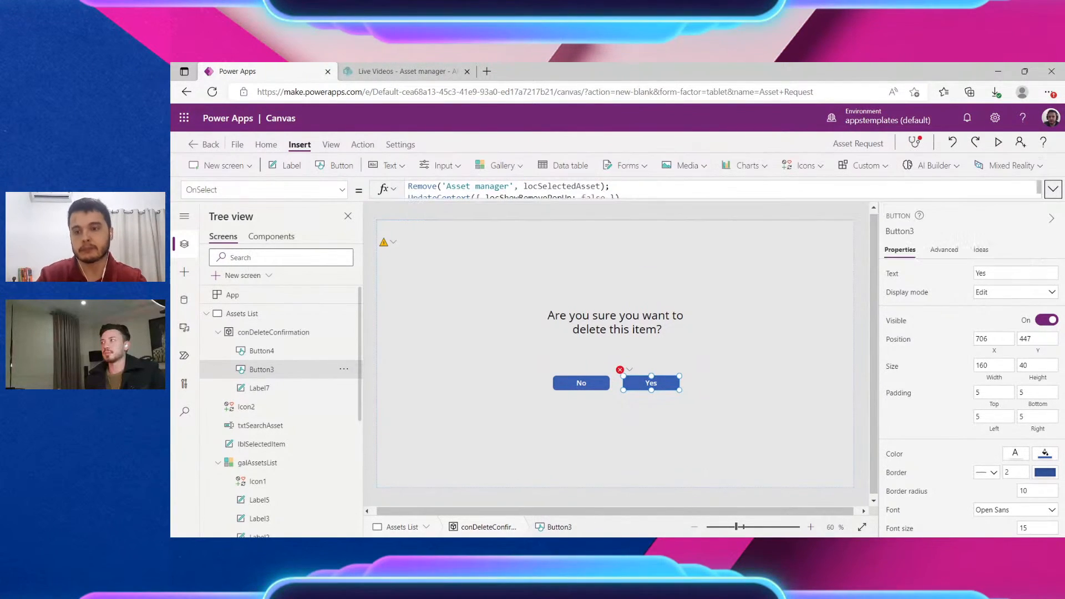
{"action": "left_click", "coordinate": [606, 383], "text": "alt"}
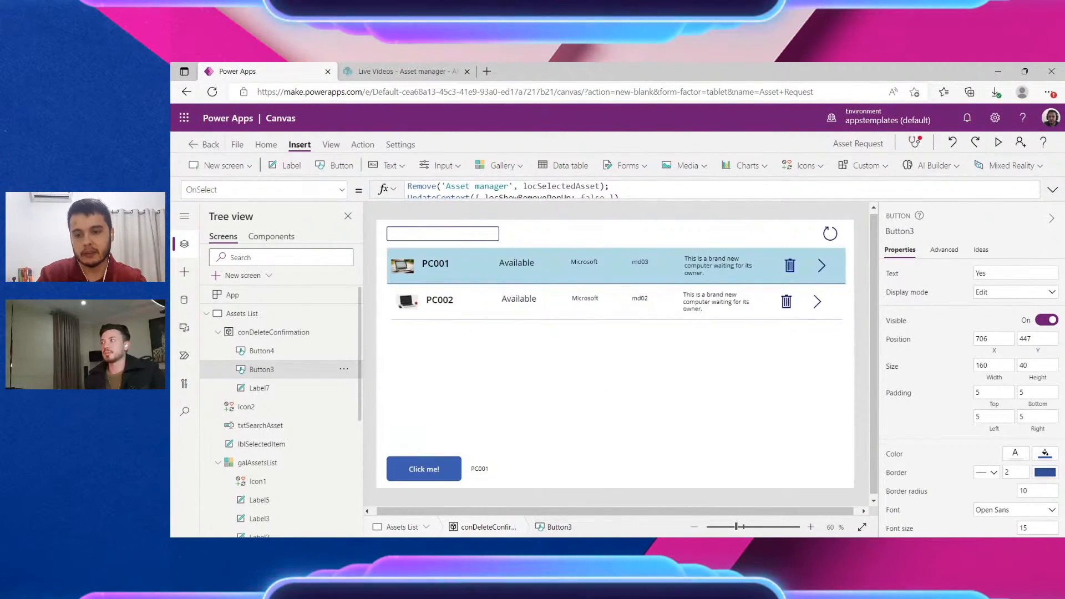
{"action": "left_click", "coordinate": [789, 266]}
{"action": "left_click", "coordinate": [1052, 190]}
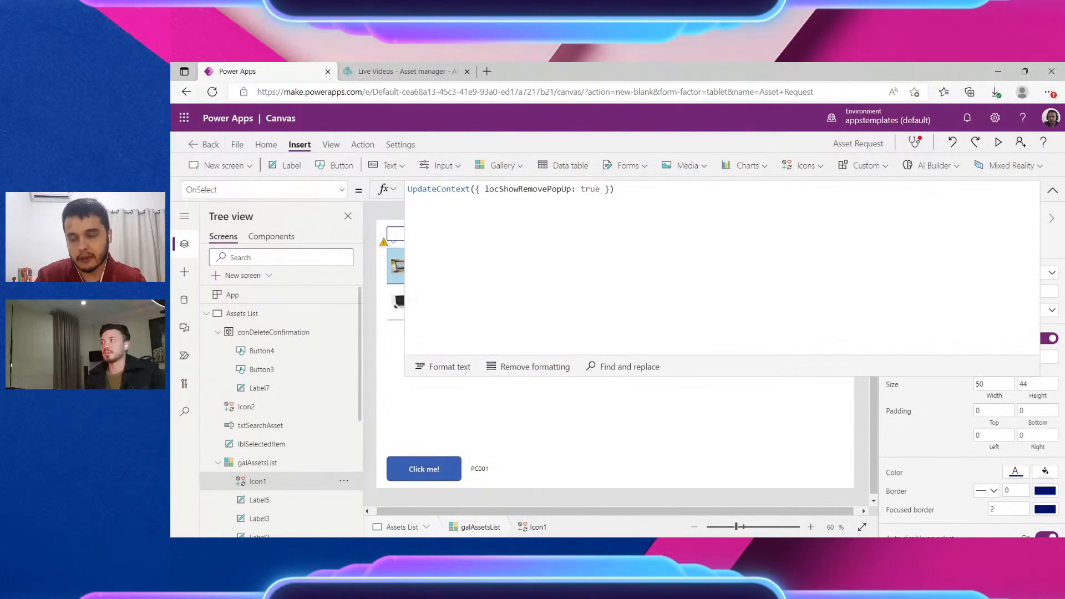
{"action": "scroll", "coordinate": [591, 199], "scroll_direction": "up", "scroll_amount": 5}
{"action": "left_click", "coordinate": [616, 176]}
{"action": "scroll", "coordinate": [615, 175], "scroll_direction": "left", "scroll_amount": 2}
{"action": "type", "text": ","}
{"action": "key", "text": "ctrl+v"}
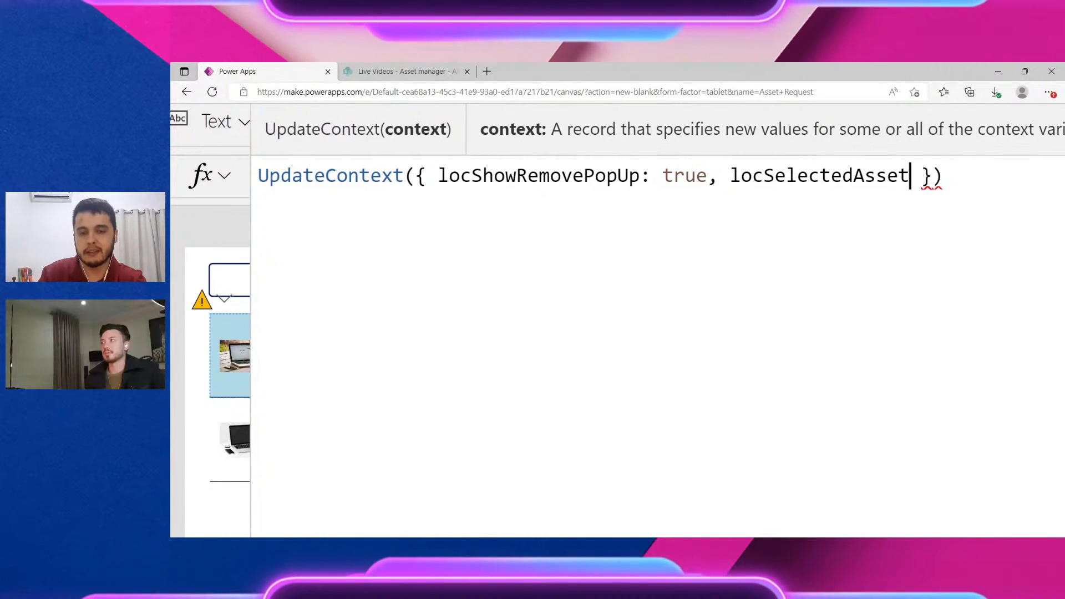
{"action": "type", "text": ": "}
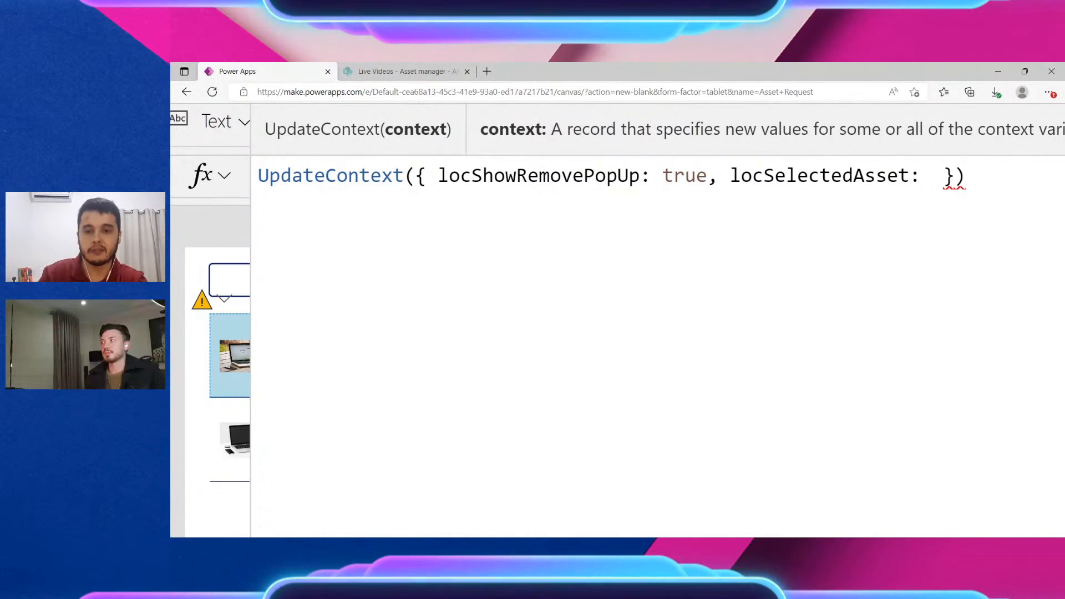
{"action": "type", "text": "ThisItem"}
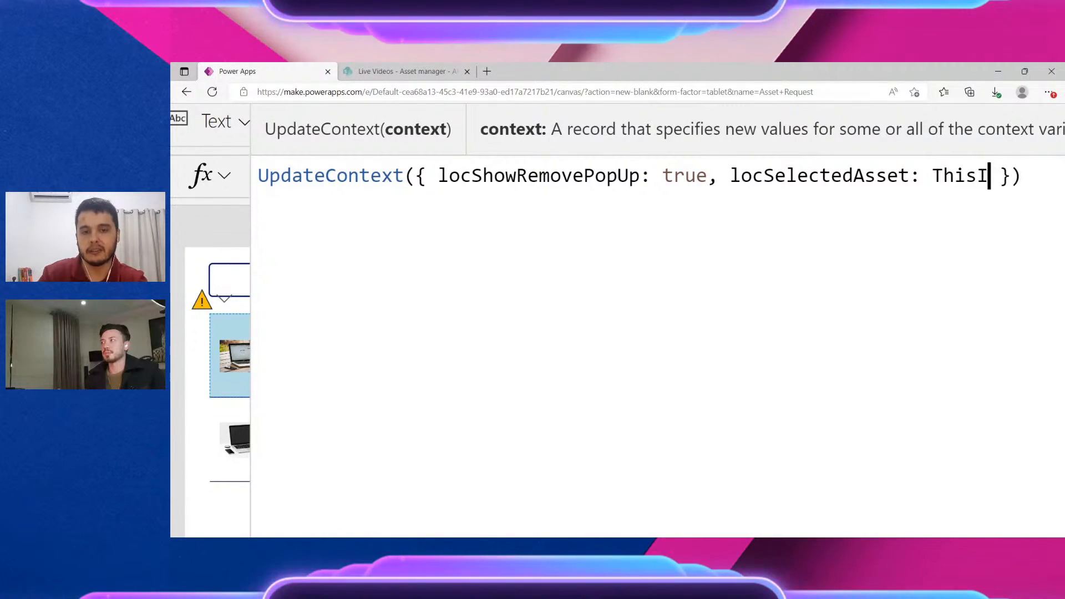
{"action": "key", "text": "ctrl+minus"}
{"action": "key", "text": "ctrl+minus"}
{"action": "key", "text": "ctrl+minus"}
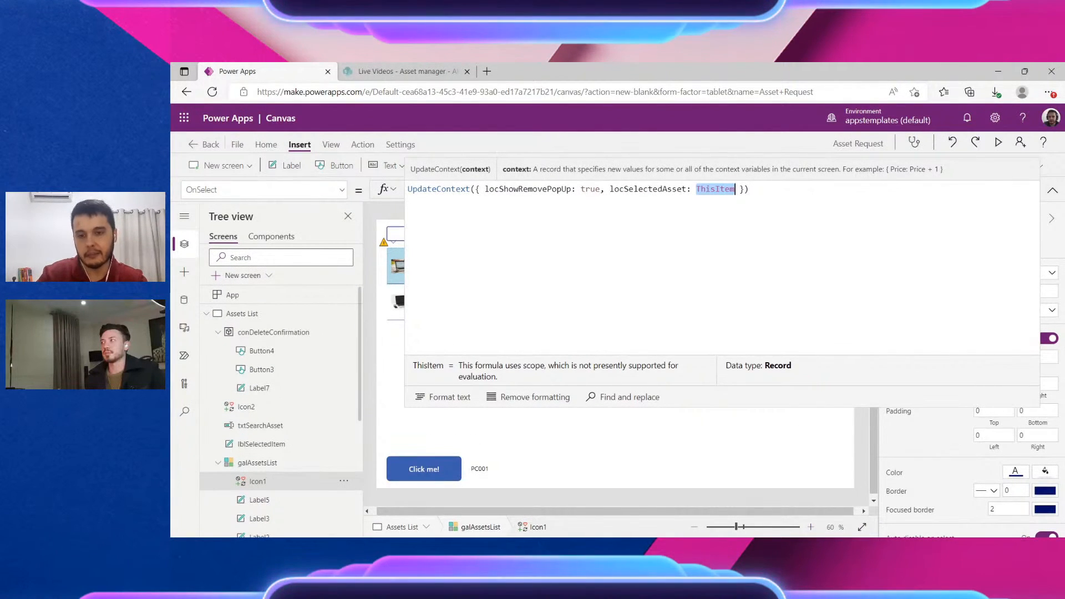
{"action": "double_click", "coordinate": [648, 189]}
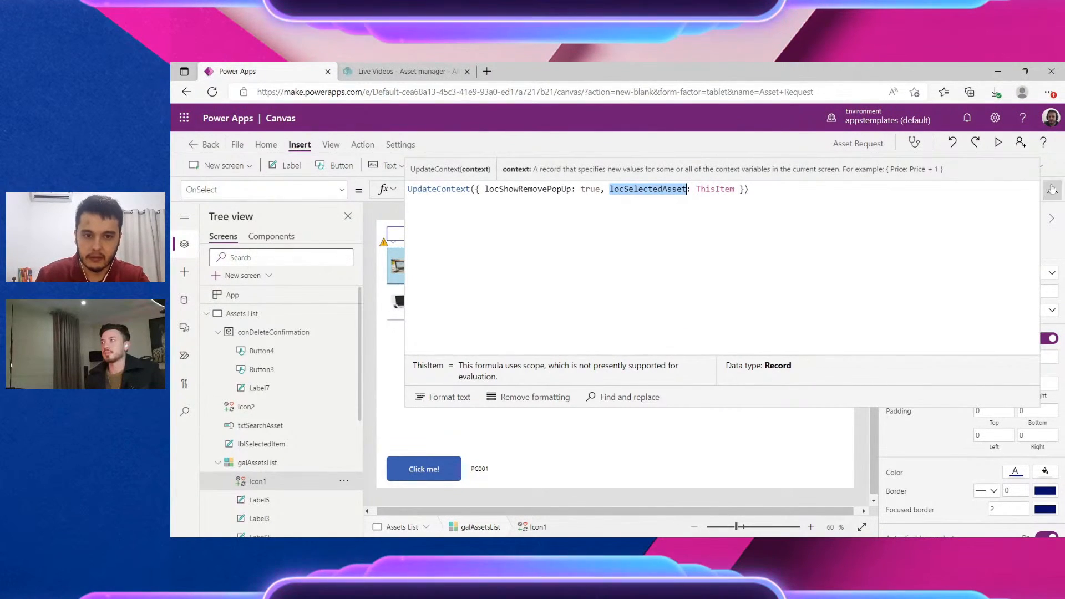
Preview the app, request deletion of asset PC002, and confirm with Yes
{"action": "left_click", "coordinate": [998, 142]}
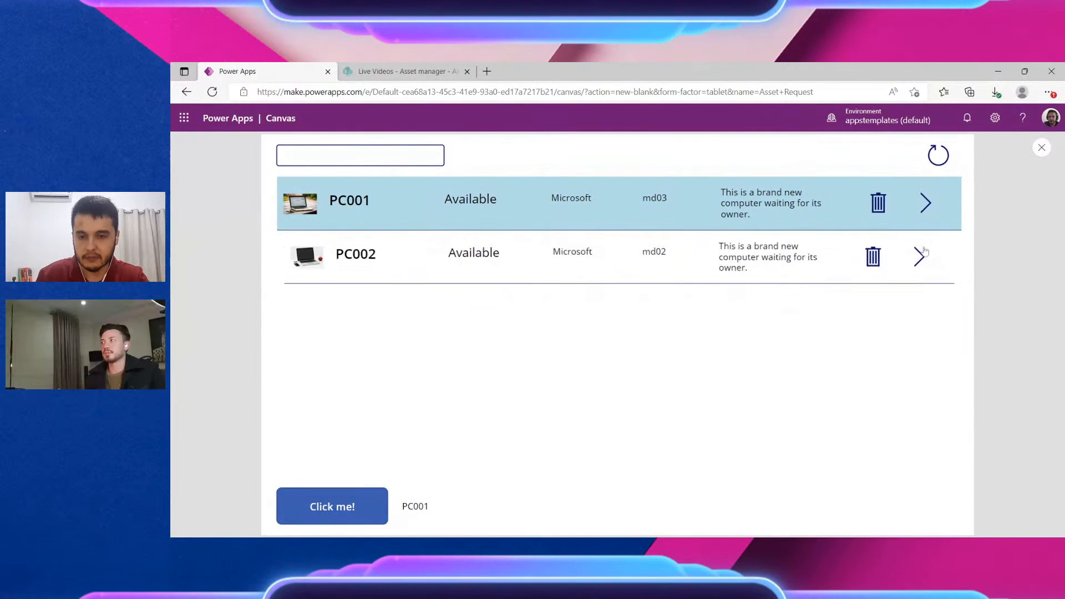
{"action": "left_click", "coordinate": [869, 263]}
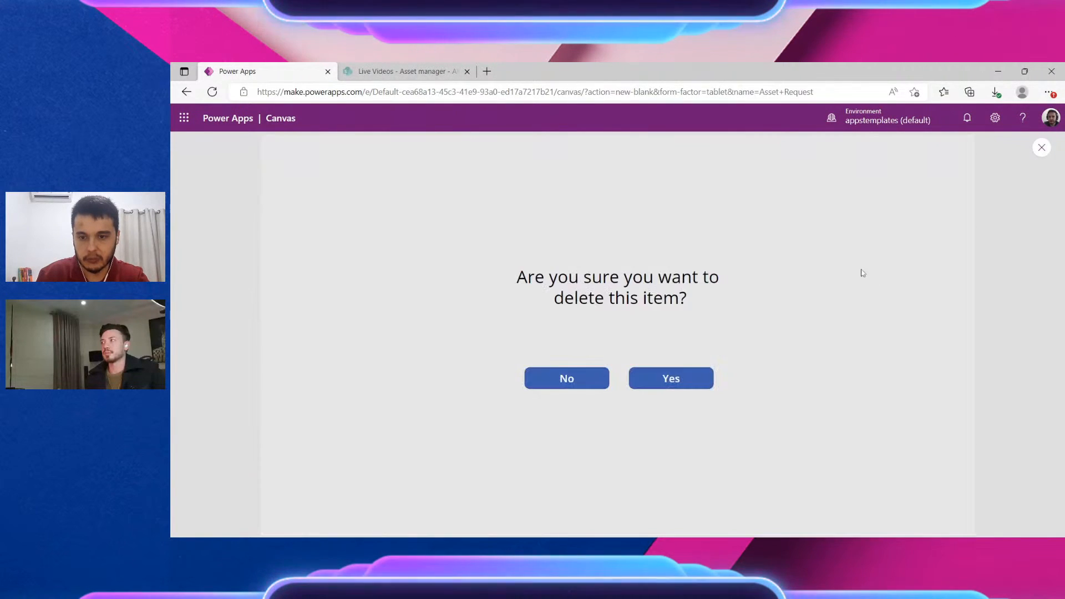
{"action": "left_click", "coordinate": [668, 379]}
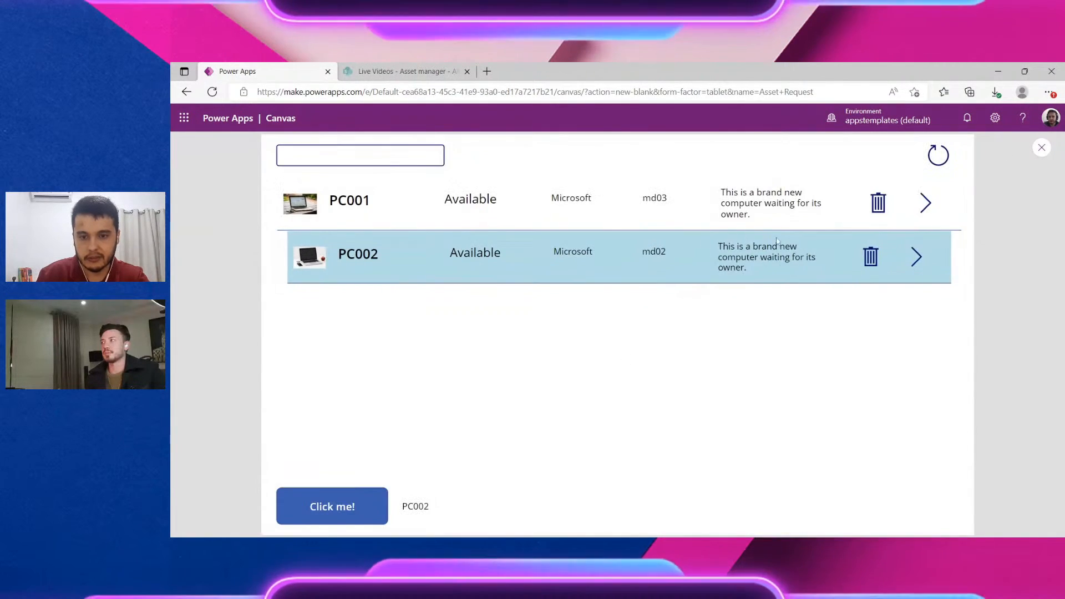
Request deletion of the remaining PC002 asset again, confirm with Yes, and leave the preview
{"action": "left_click", "coordinate": [874, 257]}
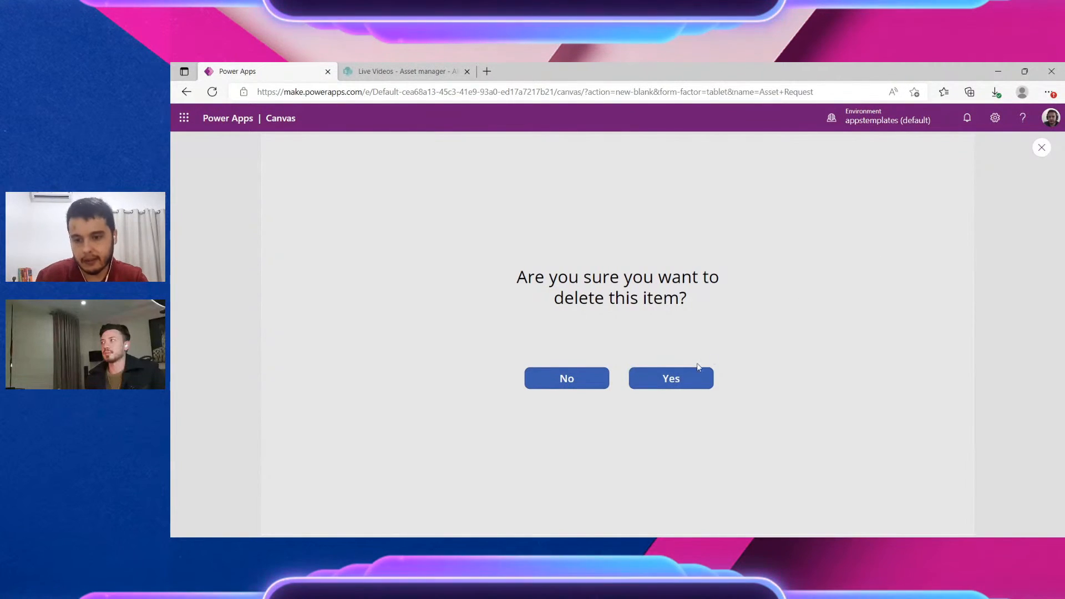
{"action": "left_click", "coordinate": [682, 382]}
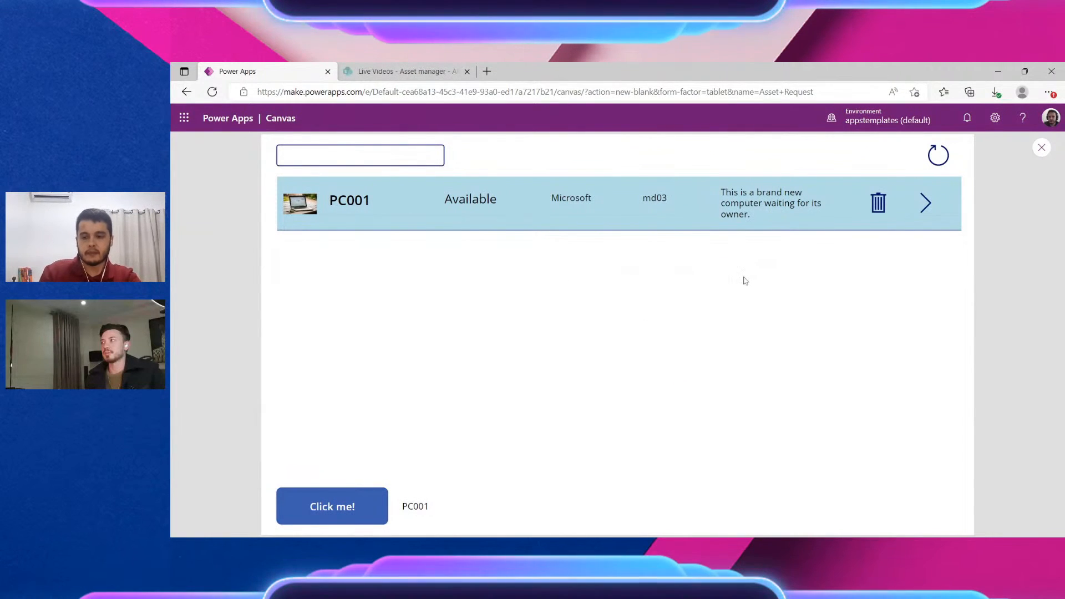
{"action": "key", "text": "Escape"}
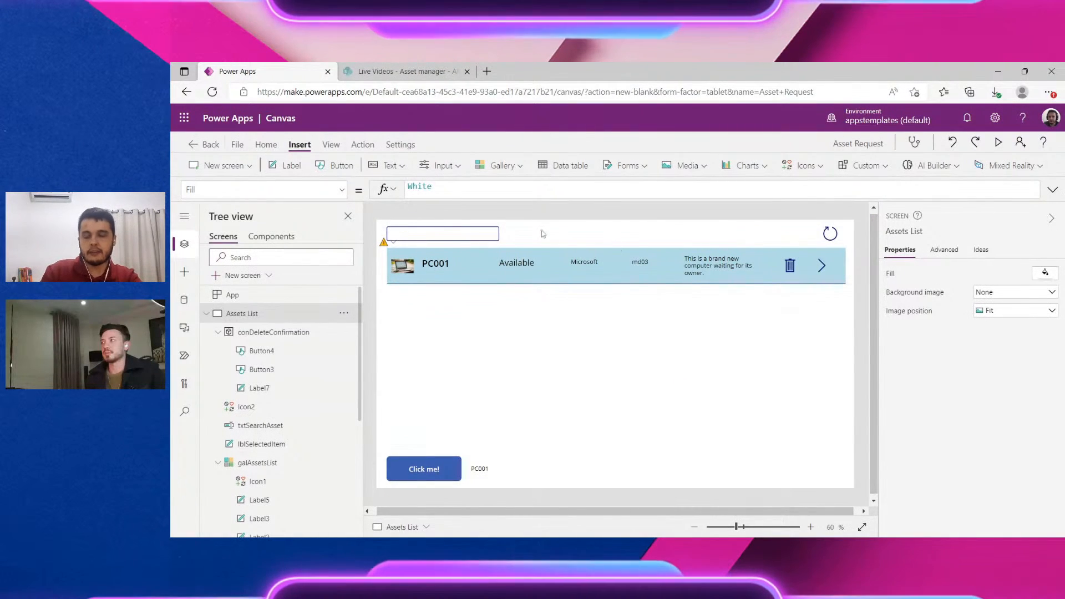
Examine the context variables of the Assets List screen, including the definition and record fields of locSelectedAsset, and return to the editor
{"action": "left_click", "coordinate": [329, 146]}
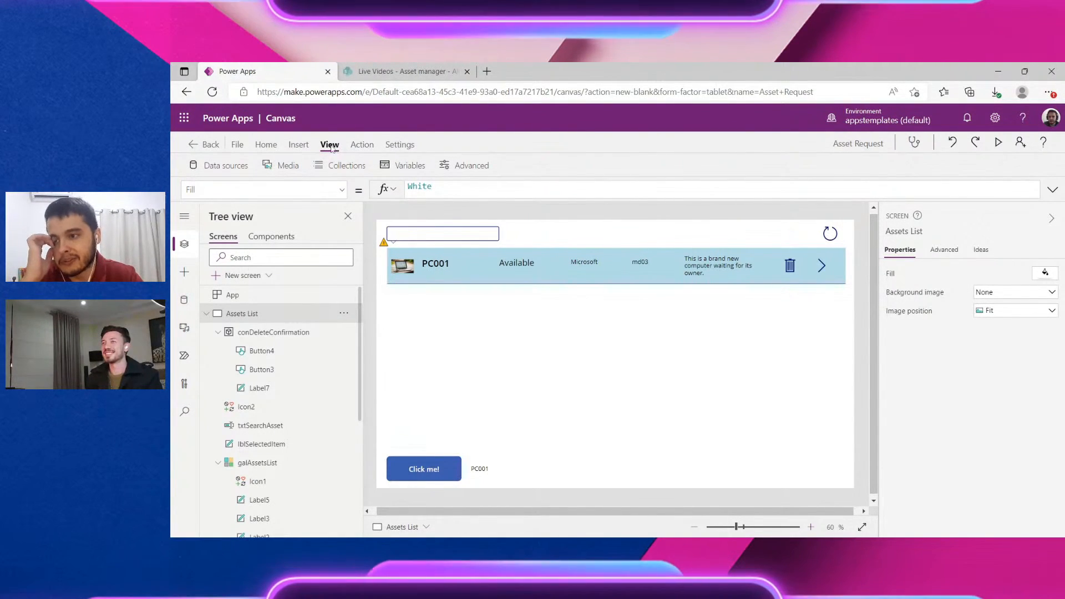
{"action": "left_click", "coordinate": [404, 165]}
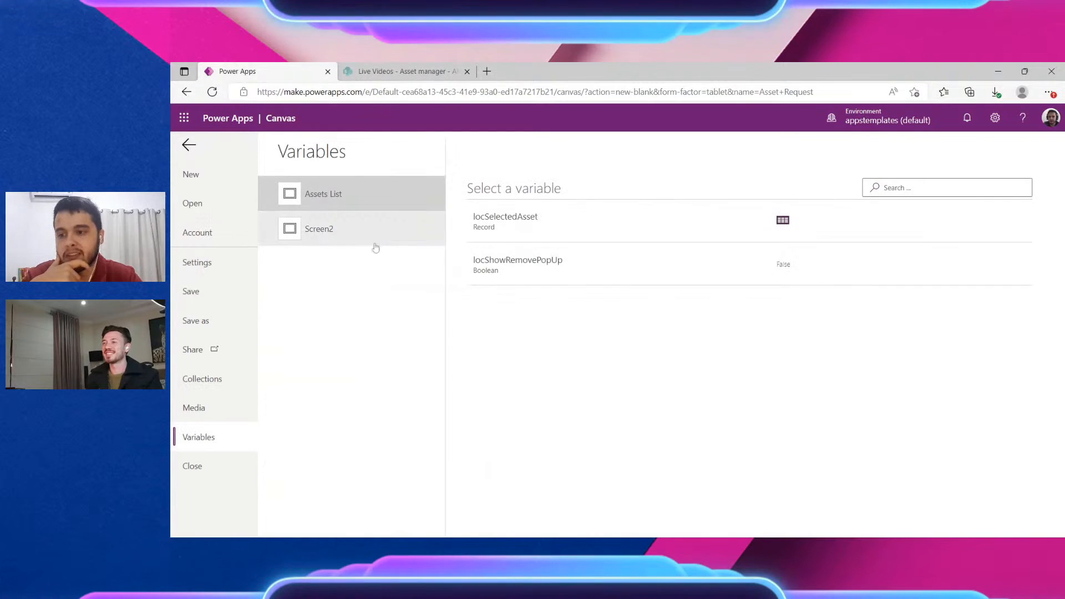
{"action": "left_click", "coordinate": [410, 216]}
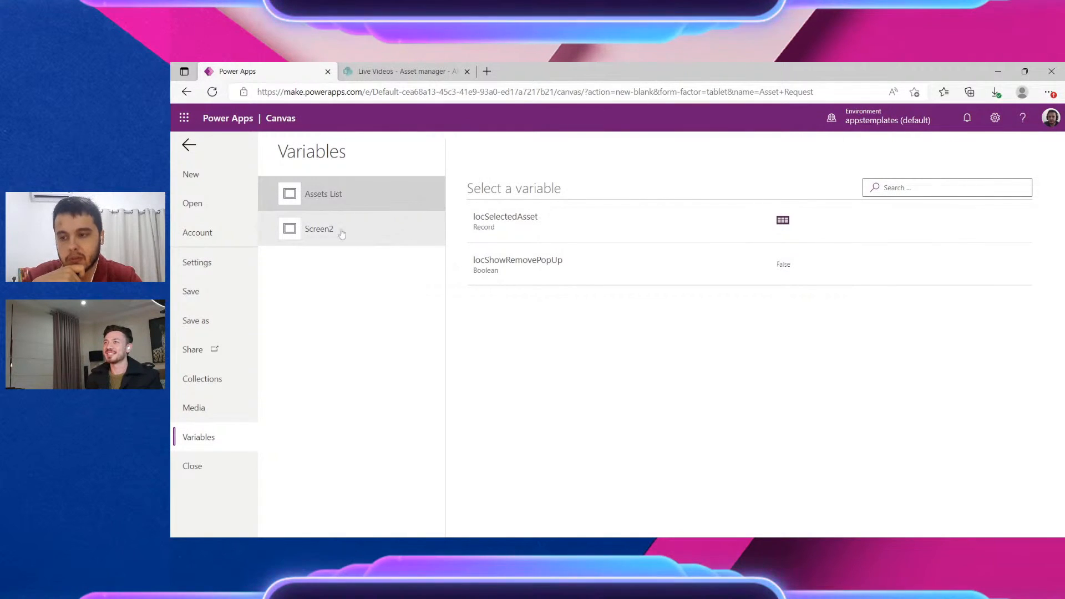
{"action": "left_click", "coordinate": [385, 228]}
{"action": "left_click", "coordinate": [361, 201]}
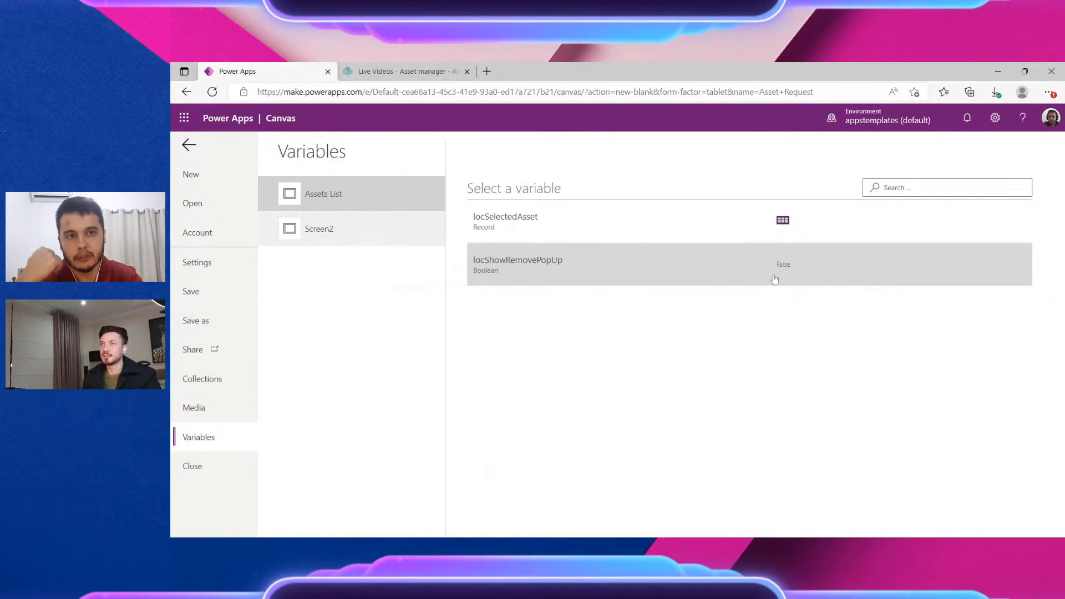
{"action": "left_click", "coordinate": [536, 223]}
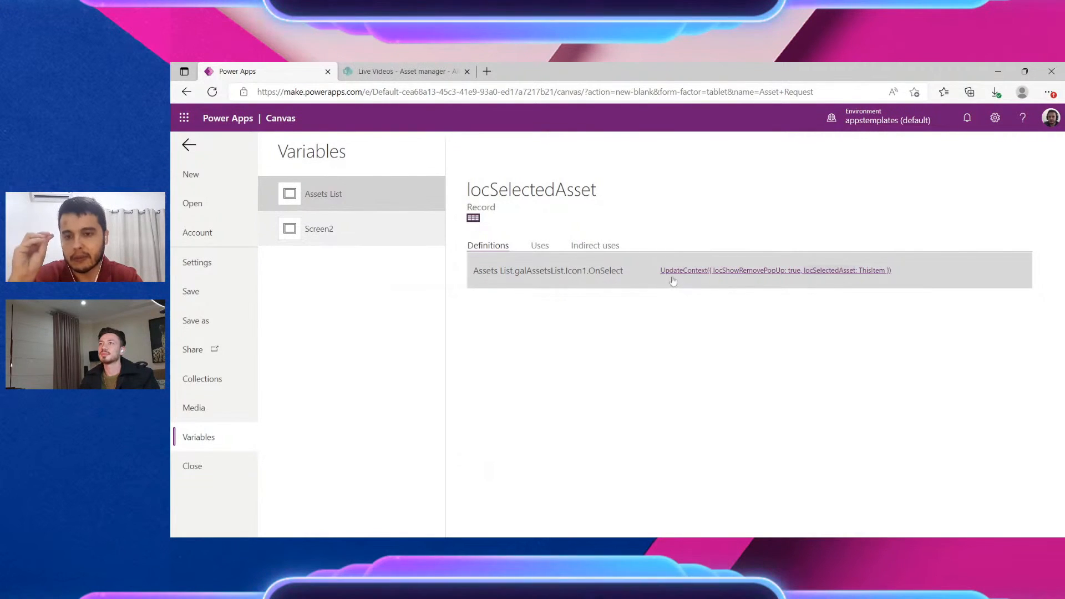
{"action": "left_click", "coordinate": [473, 220]}
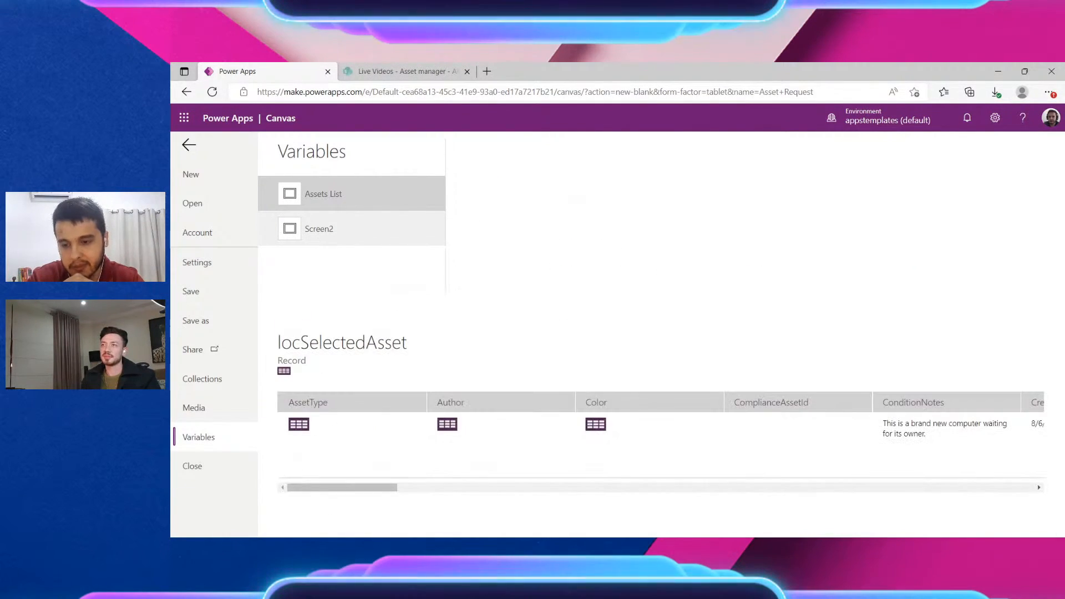
{"action": "left_click_drag", "start_coordinate": [371, 489], "coordinate": [635, 488]}
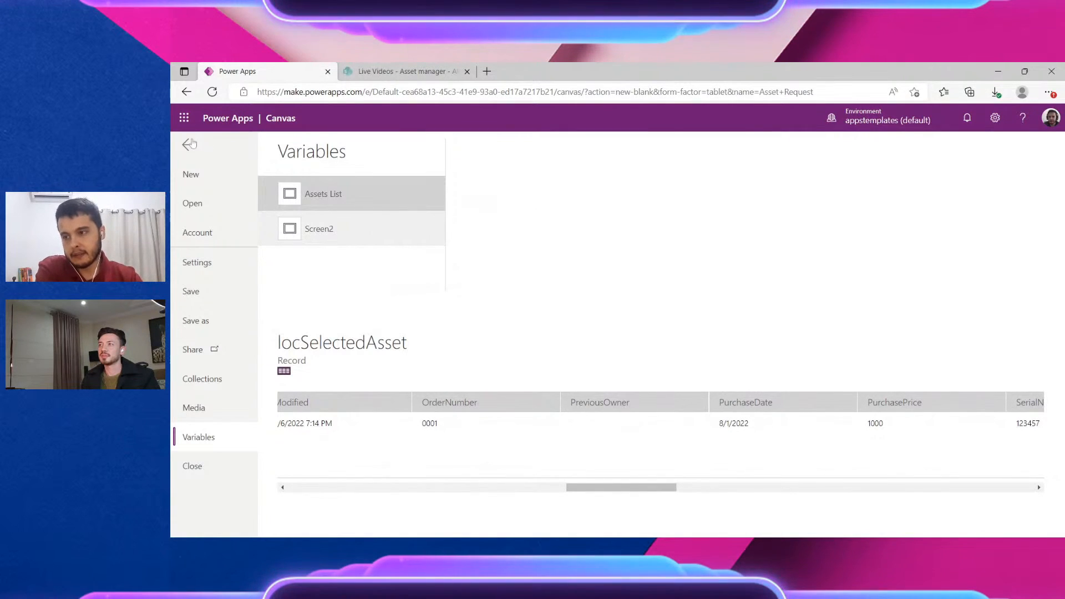
{"action": "left_click", "coordinate": [190, 145]}
{"action": "left_click", "coordinate": [736, 394]}
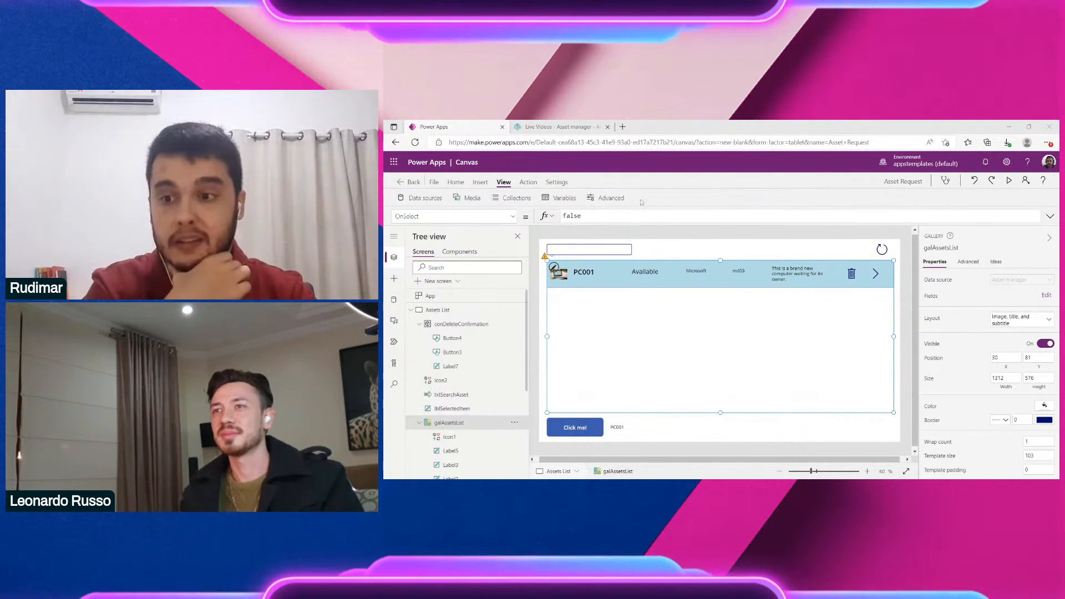
Check the Auto save option in the app's general settings and close the settings
{"action": "left_click", "coordinate": [556, 182]}
{"action": "scroll", "coordinate": [746, 340], "scroll_direction": "down", "scroll_amount": 10}
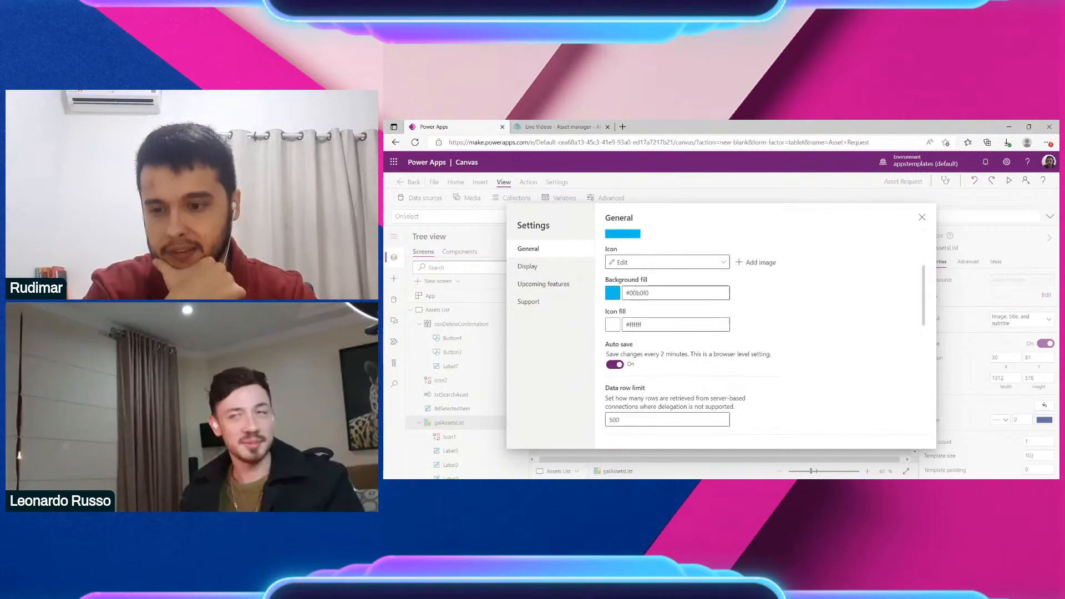
{"action": "scroll", "coordinate": [748, 340], "scroll_direction": "up", "scroll_amount": 2}
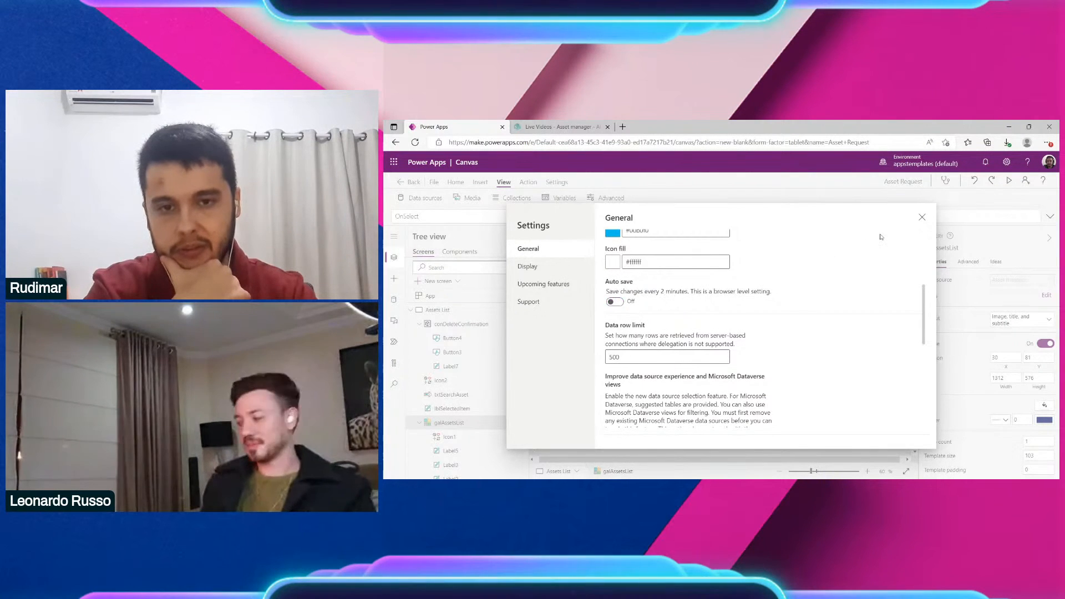
{"action": "scroll", "coordinate": [671, 294], "scroll_direction": "up", "scroll_amount": 1}
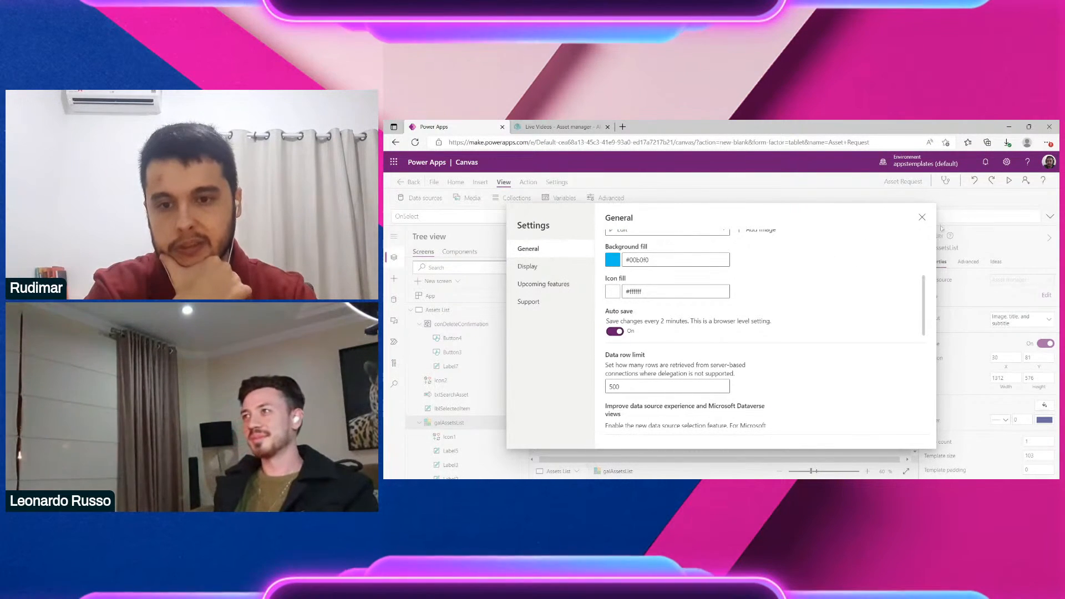
{"action": "left_click", "coordinate": [922, 218]}
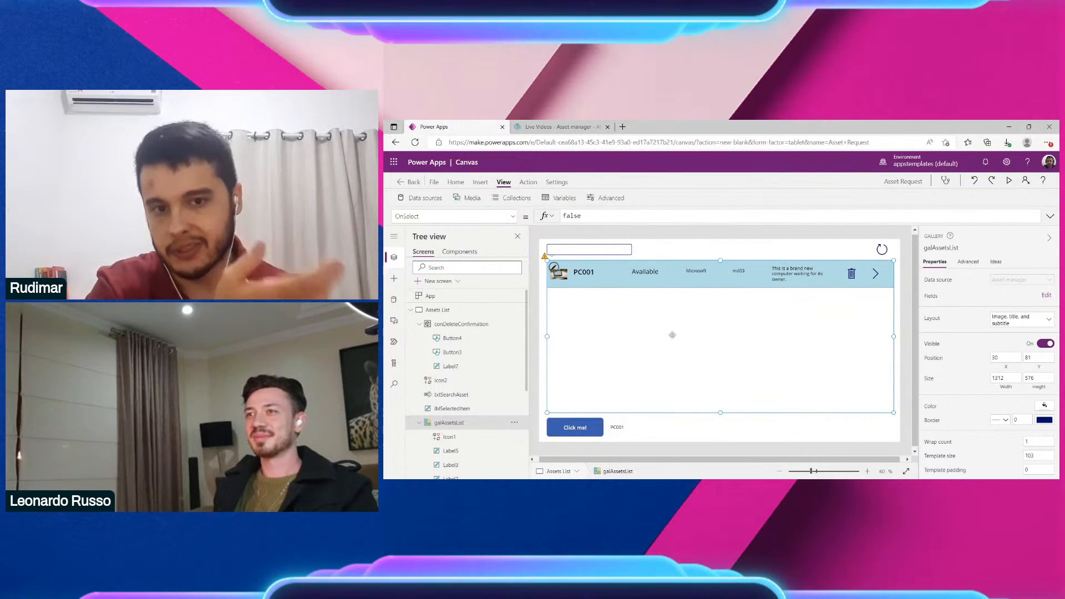
Save the app to the cloud under the name Asset Request and return to the editor
{"action": "left_click", "coordinate": [434, 184]}
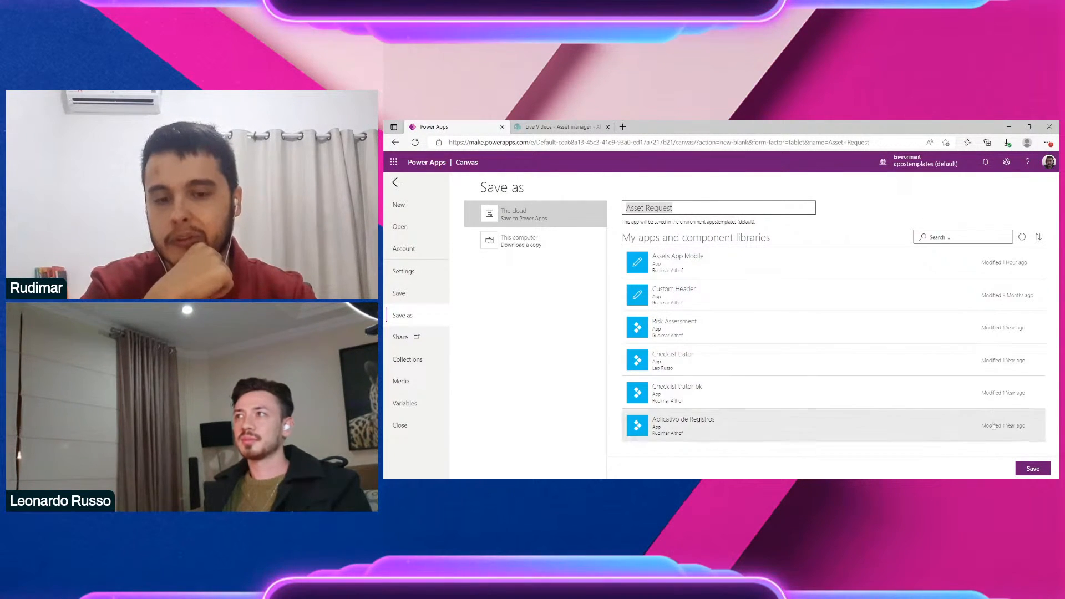
{"action": "left_click", "coordinate": [1028, 467]}
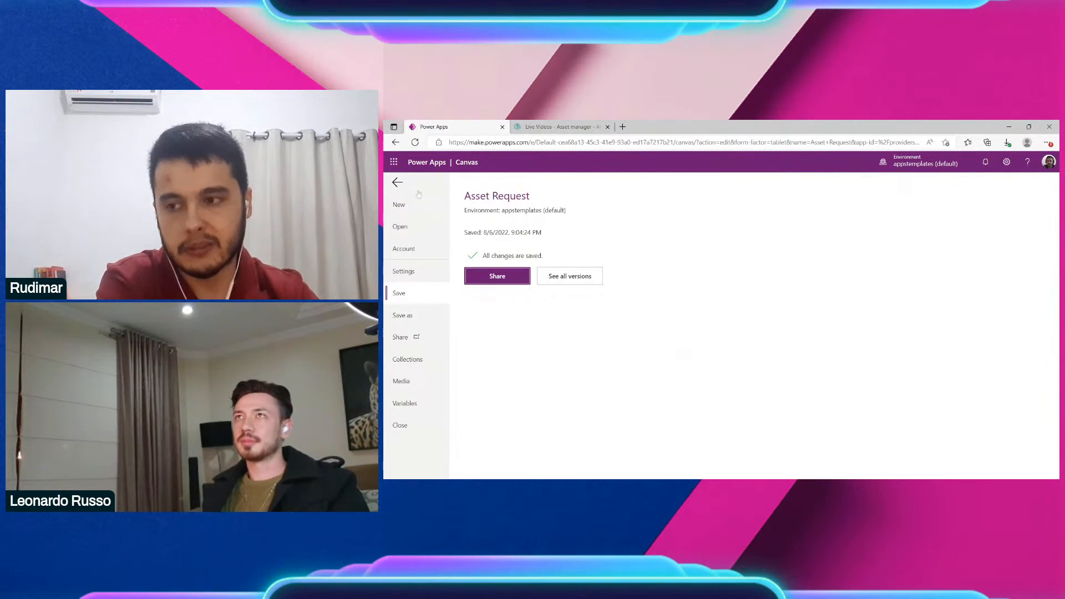
{"action": "left_click", "coordinate": [398, 185]}
Move the Click me! button sideways to about X 577, Y 678, save the app, and check its save status
{"action": "left_click_drag", "start_coordinate": [575, 428], "coordinate": [720, 430]}
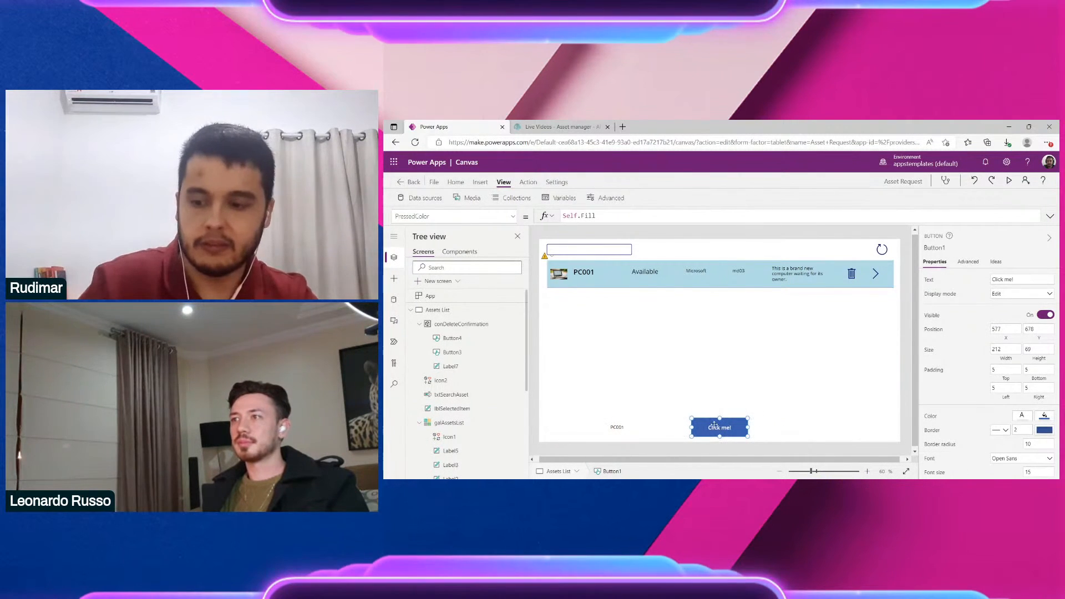
{"action": "key", "text": "ctrl+s"}
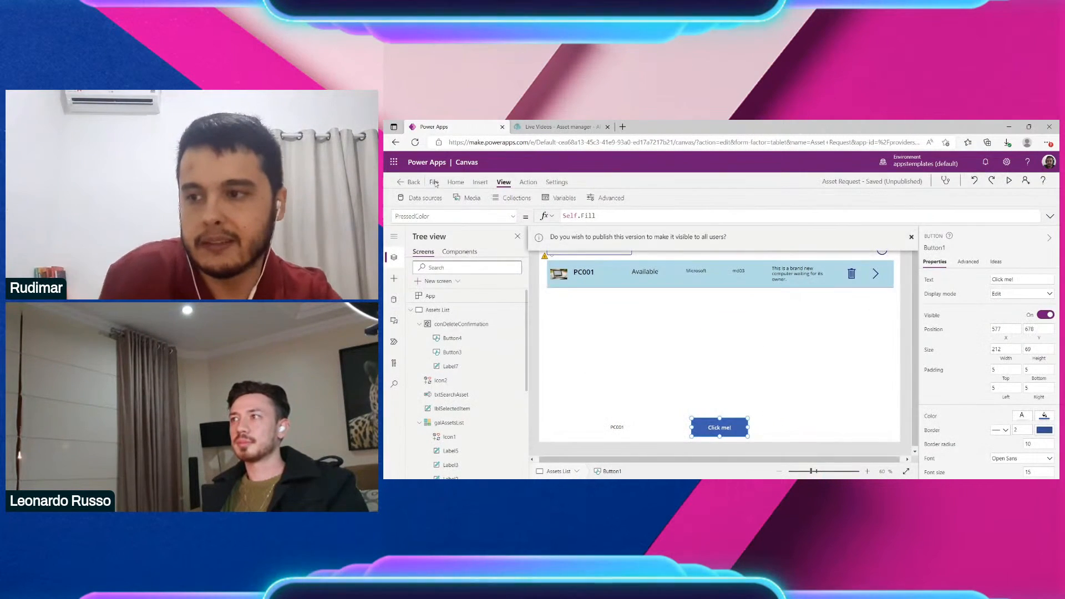
{"action": "left_click", "coordinate": [434, 182]}
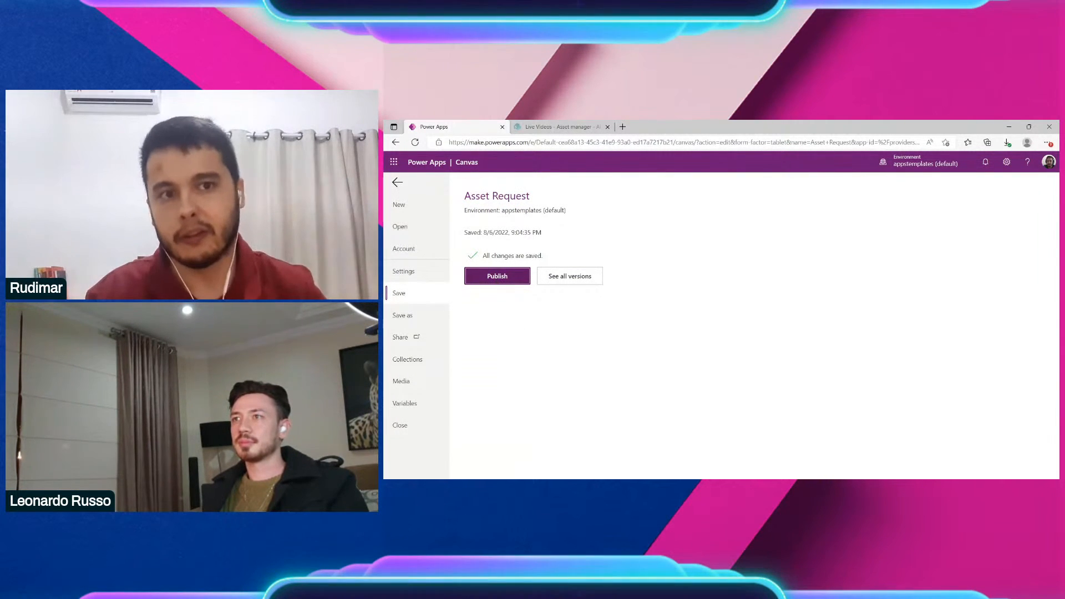
{"action": "left_click", "coordinate": [397, 182]}
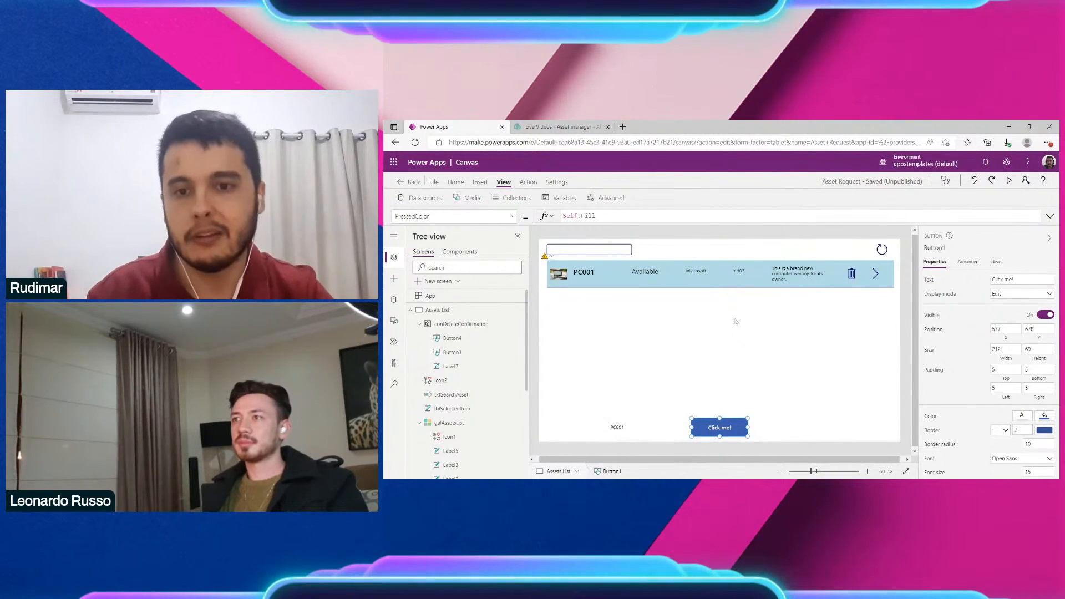
Publish the saved version of the Asset Request app and select the Assets List screen in the editor
{"action": "left_click", "coordinate": [436, 183]}
{"action": "left_click", "coordinate": [521, 269]}
{"action": "left_click", "coordinate": [749, 380]}
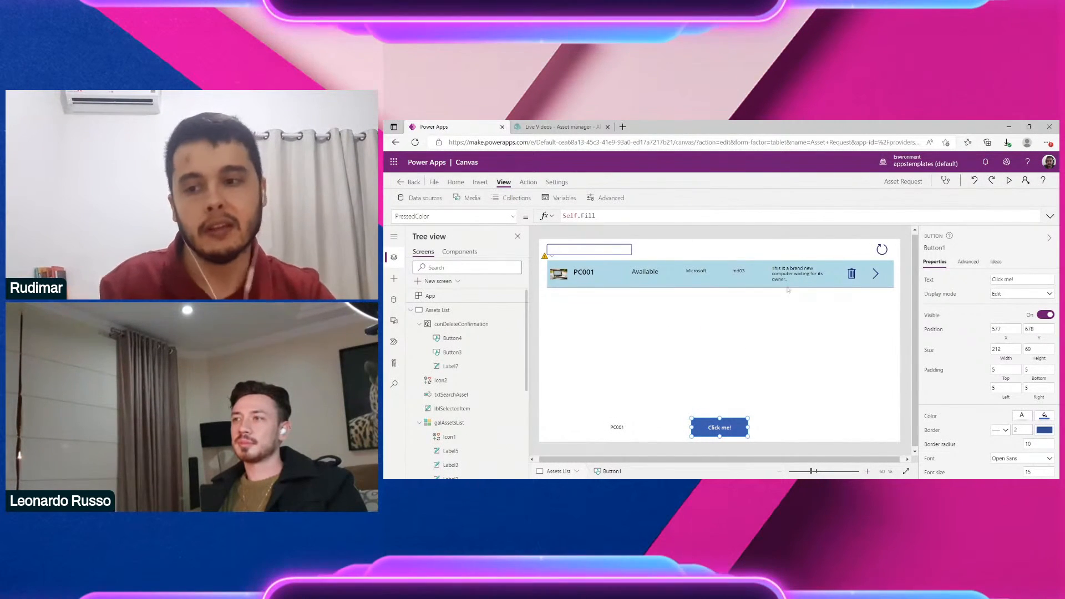
{"action": "left_click", "coordinate": [898, 274]}
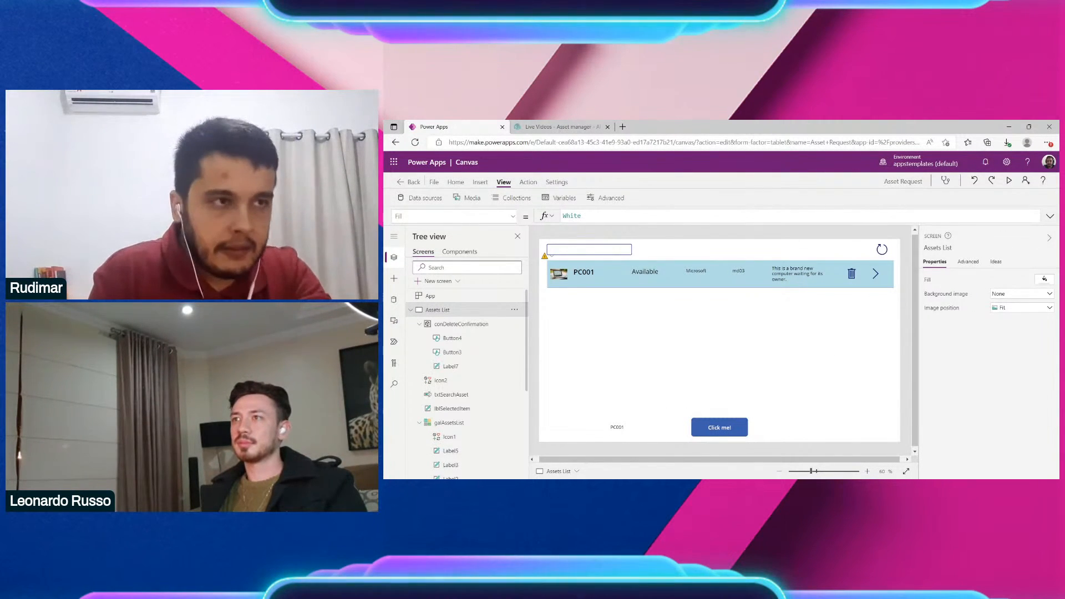